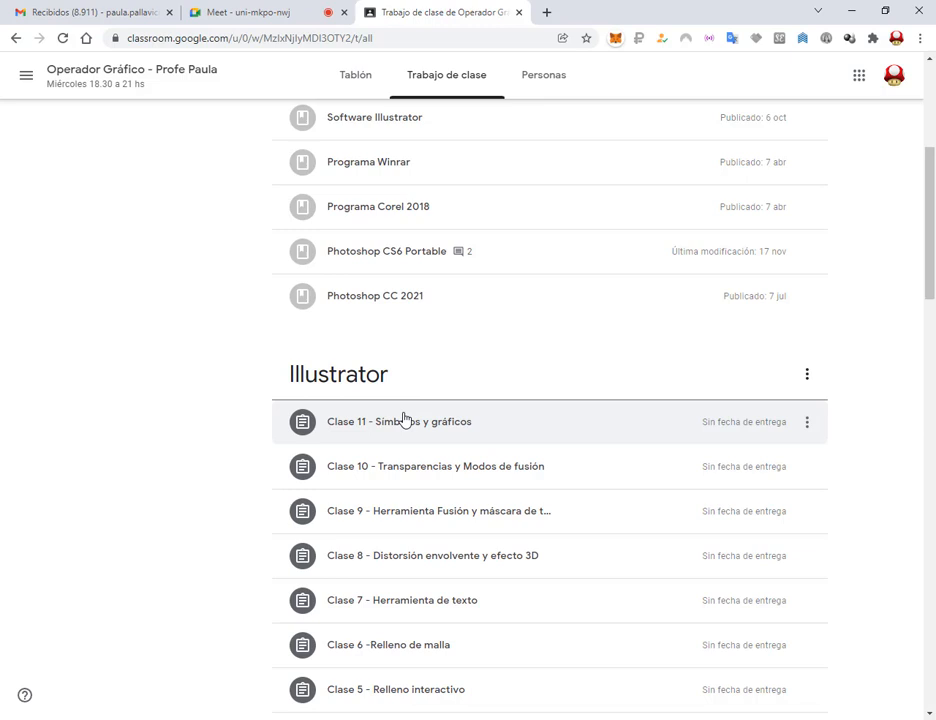
# Switch to Illustrator, draw a rectangle around the middle of the artboard and fill it with mid gray.
pyautogui.click(240, 14)
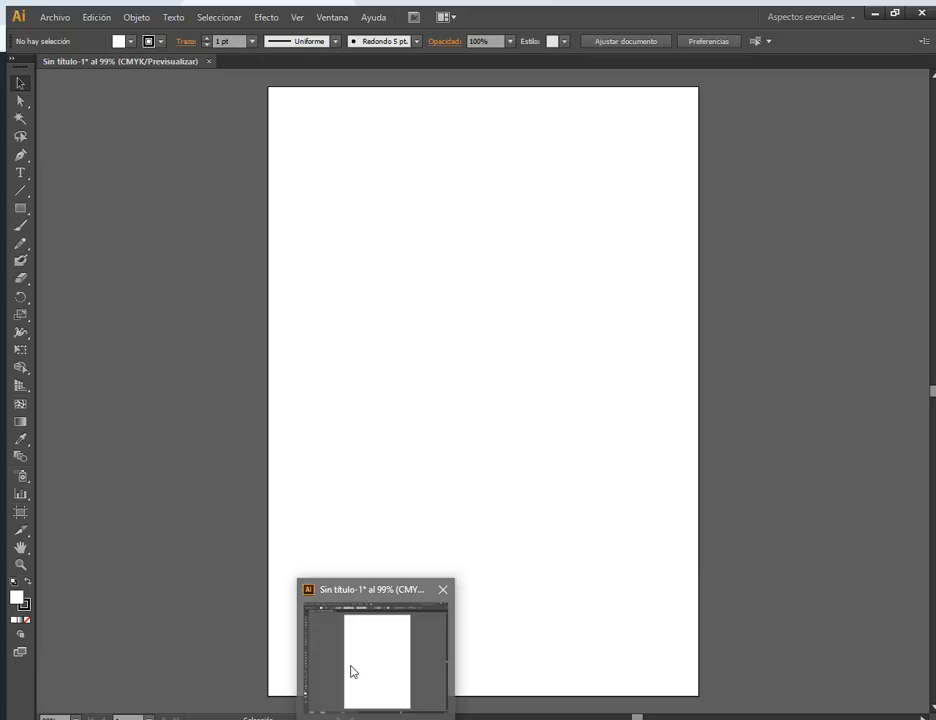
pyautogui.click(351, 670)
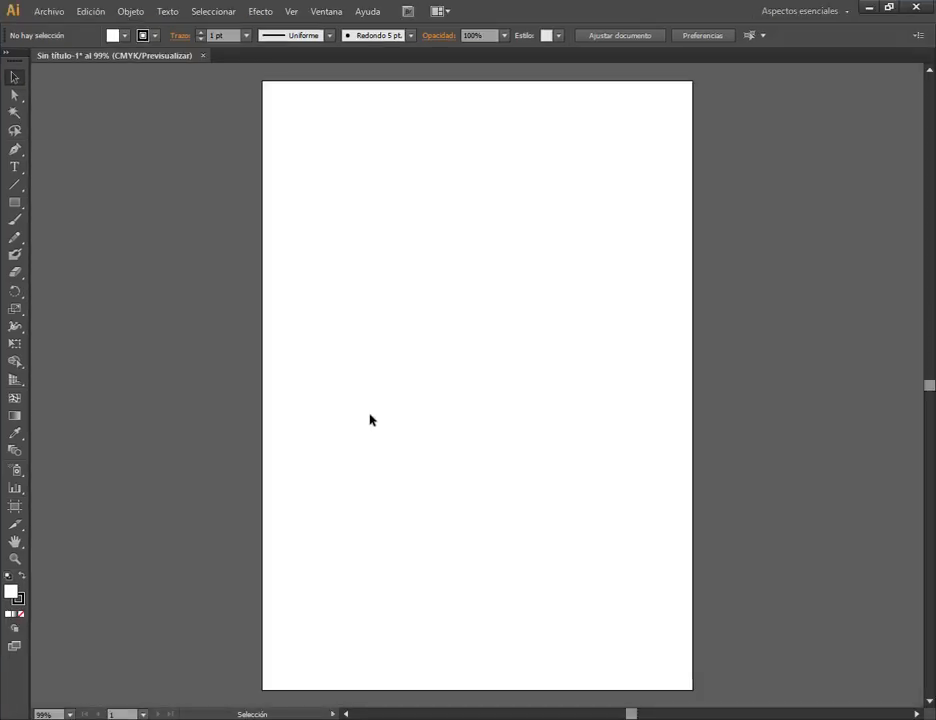
pyautogui.click(15, 202)
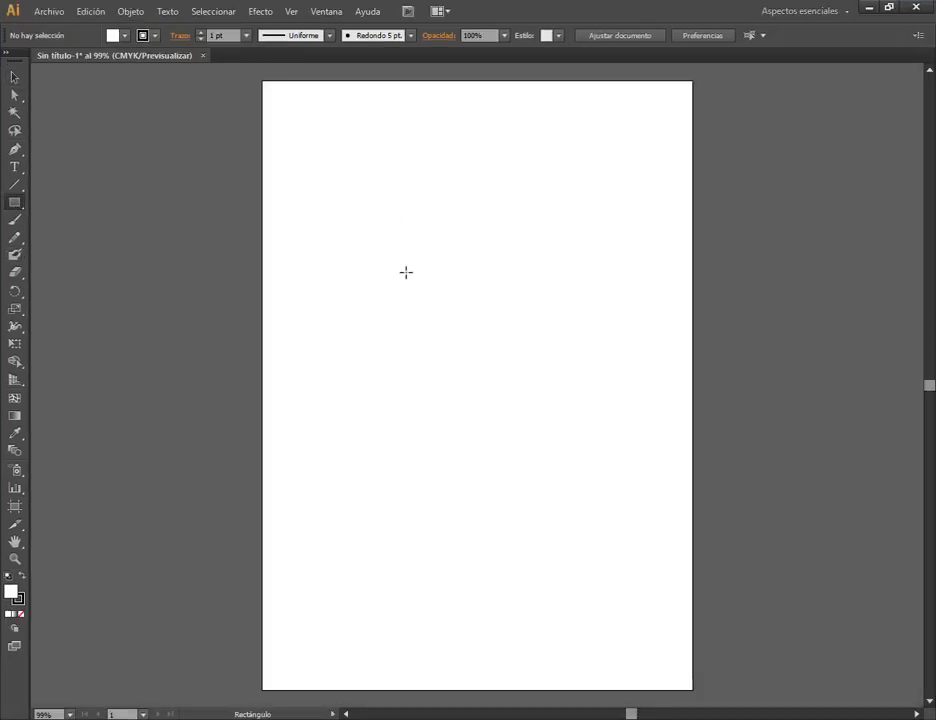
pyautogui.moveTo(405, 271); pyautogui.dragTo(615, 457)
pyautogui.click(15, 77)
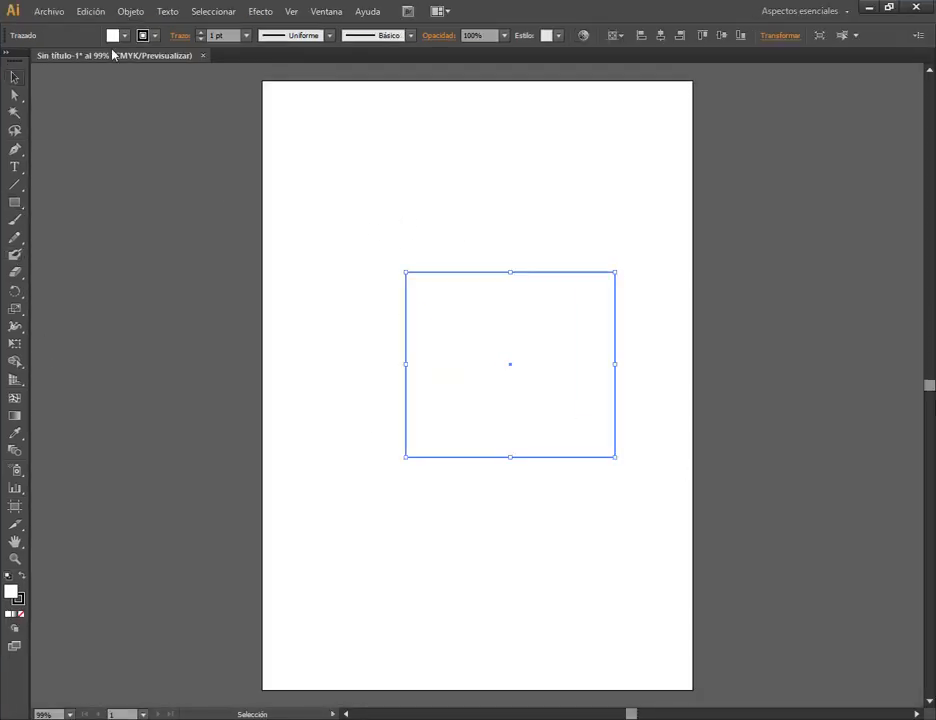
pyautogui.click(125, 41)
pyautogui.click(81, 102)
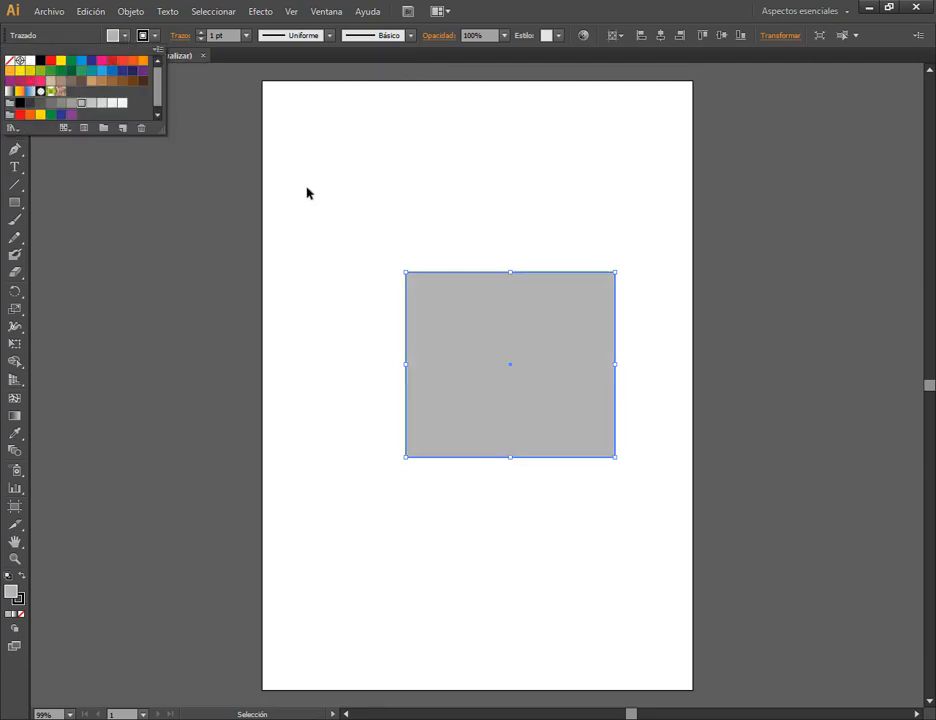
# Preview a 3D Extrude & Bevel effect on the gray rectangle with an extrusion depth of 115 pt.
pyautogui.click(262, 12)
pyautogui.moveTo(376, 96)
pyautogui.click(533, 96)
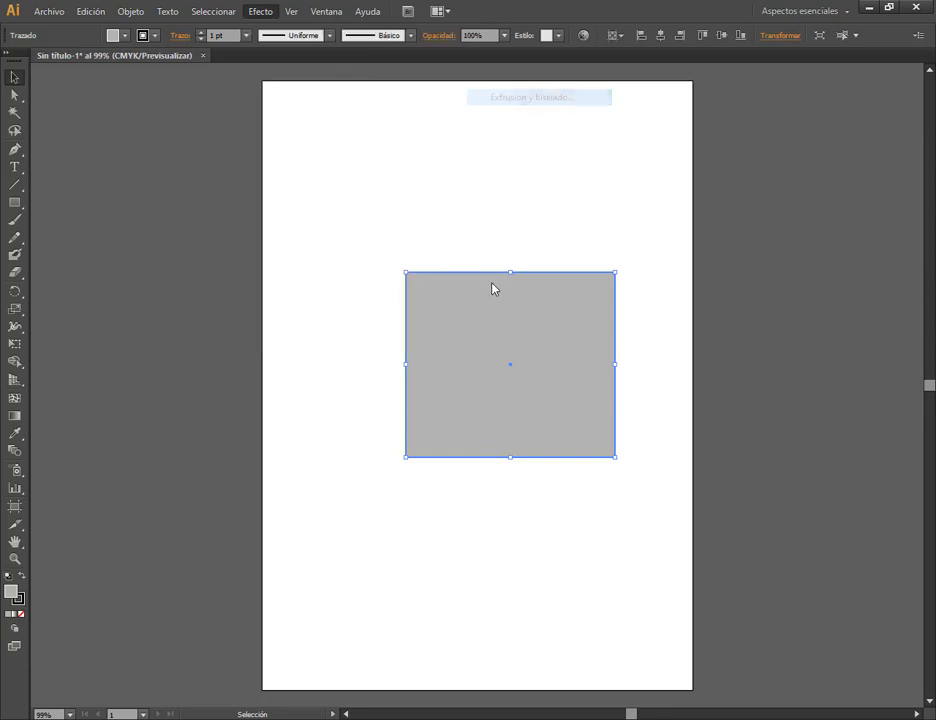
pyautogui.click(562, 340)
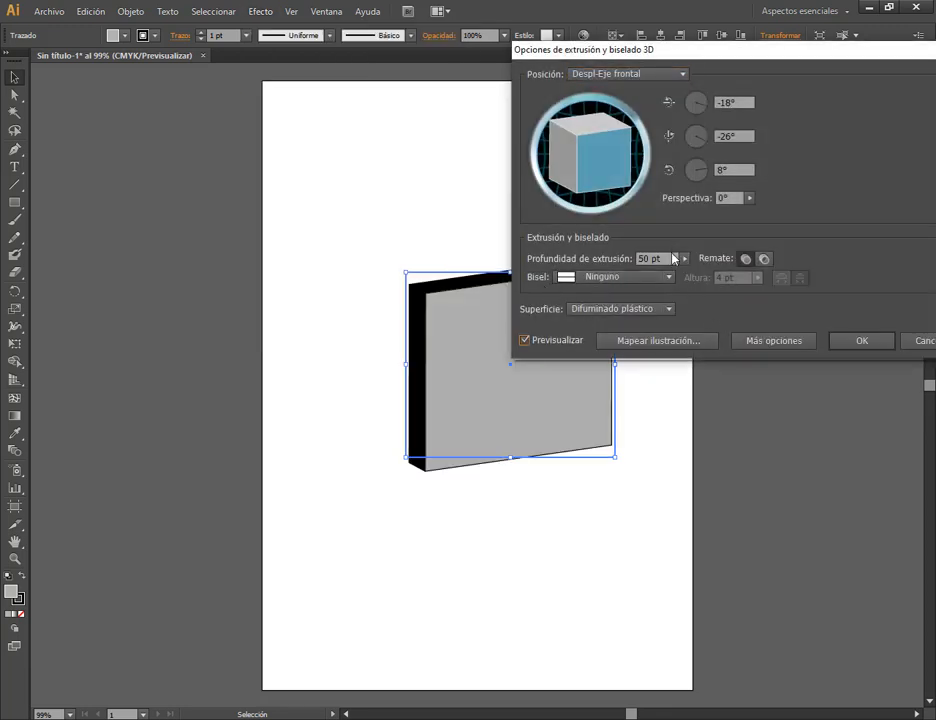
pyautogui.scroll(20, 678, 260)
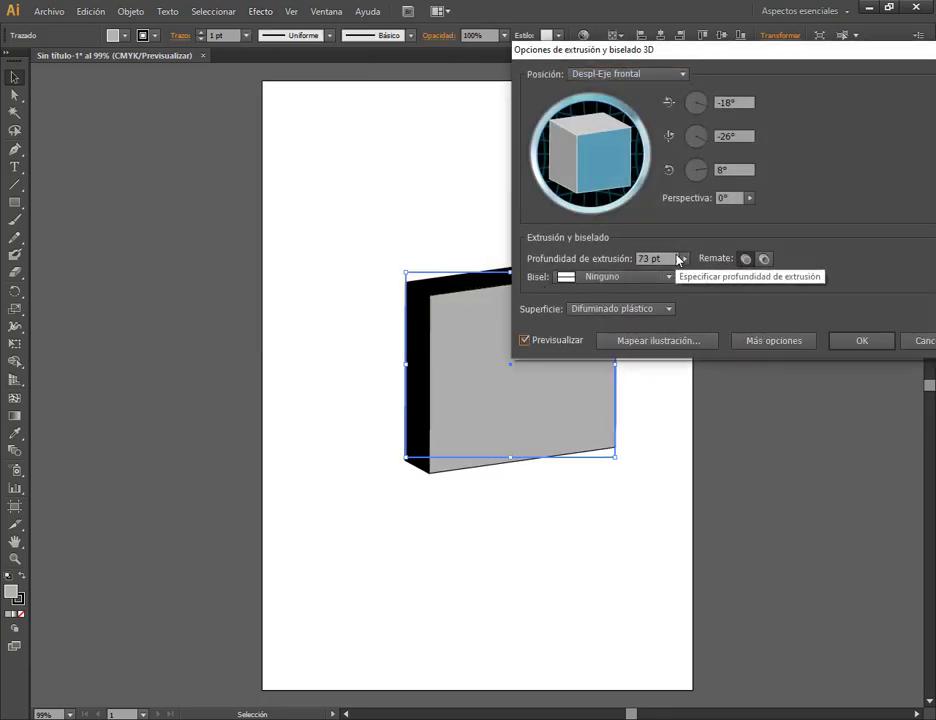
pyautogui.scroll(20, 678, 260)
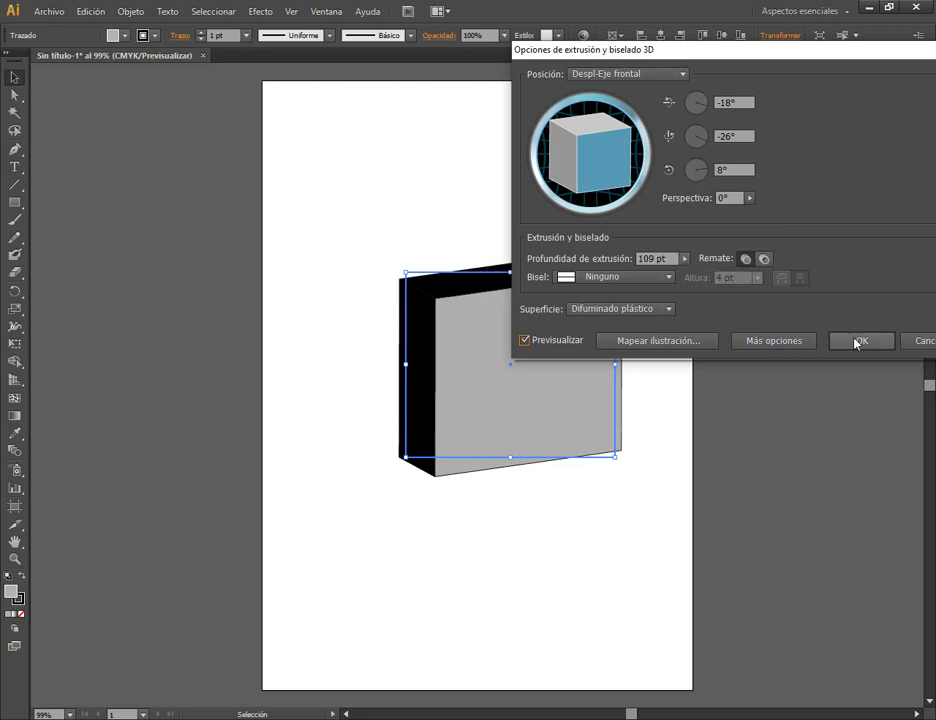
pyautogui.scroll(6, 664, 268)
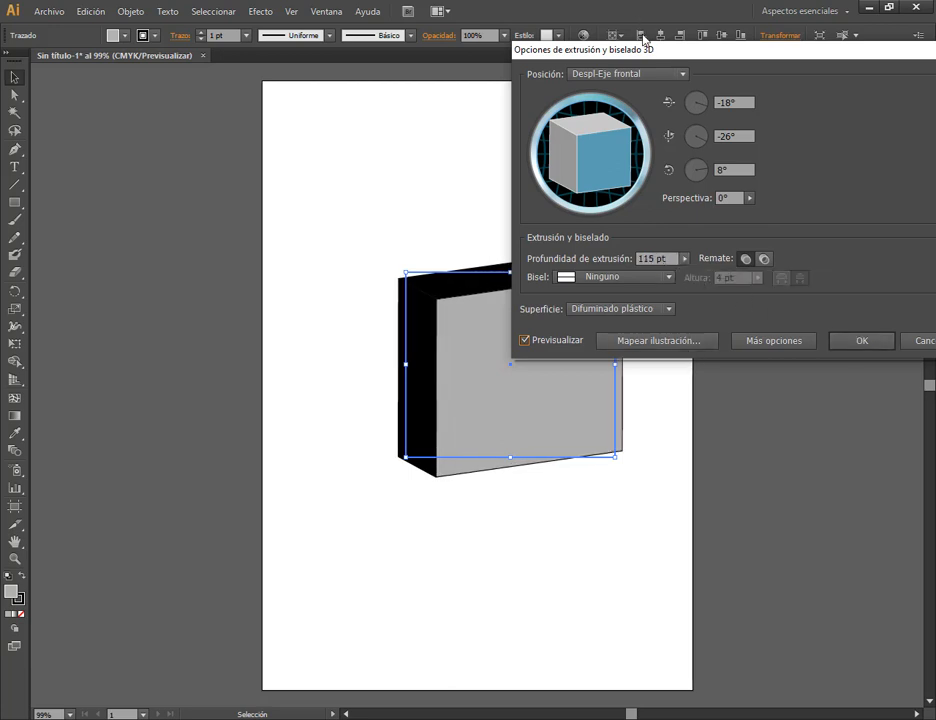
pyautogui.moveTo(644, 41); pyautogui.dragTo(742, 46)
# Review the symbols available for mapping artwork onto the extruded box, and leave the mapping options without applying any.
pyautogui.click(769, 341)
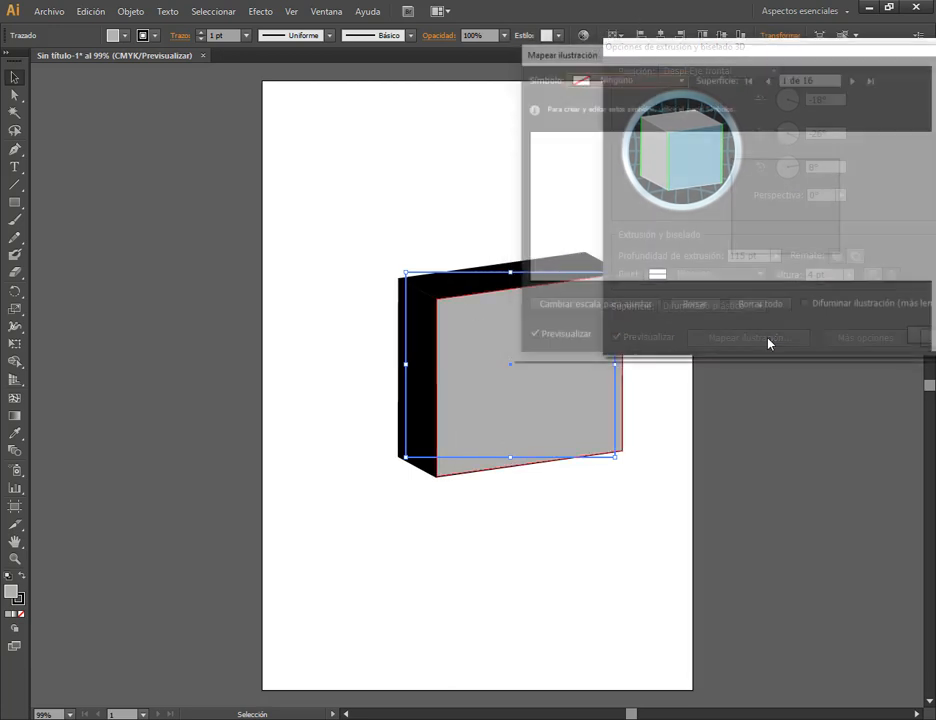
pyautogui.moveTo(654, 56); pyautogui.dragTo(537, 194)
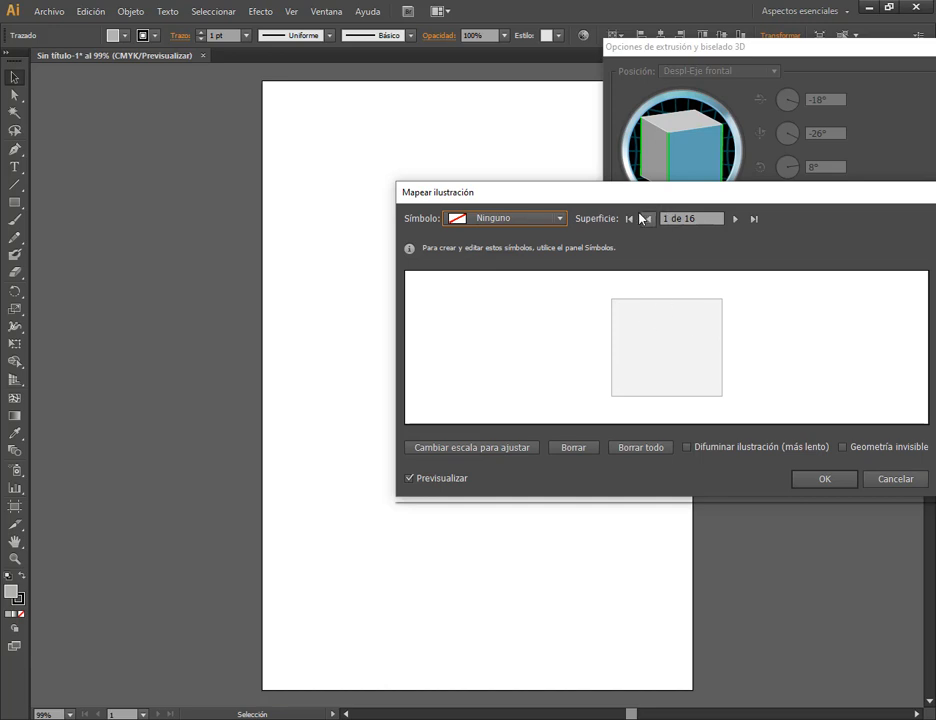
pyautogui.moveTo(680, 190); pyautogui.dragTo(814, 111)
pyautogui.click(600, 142)
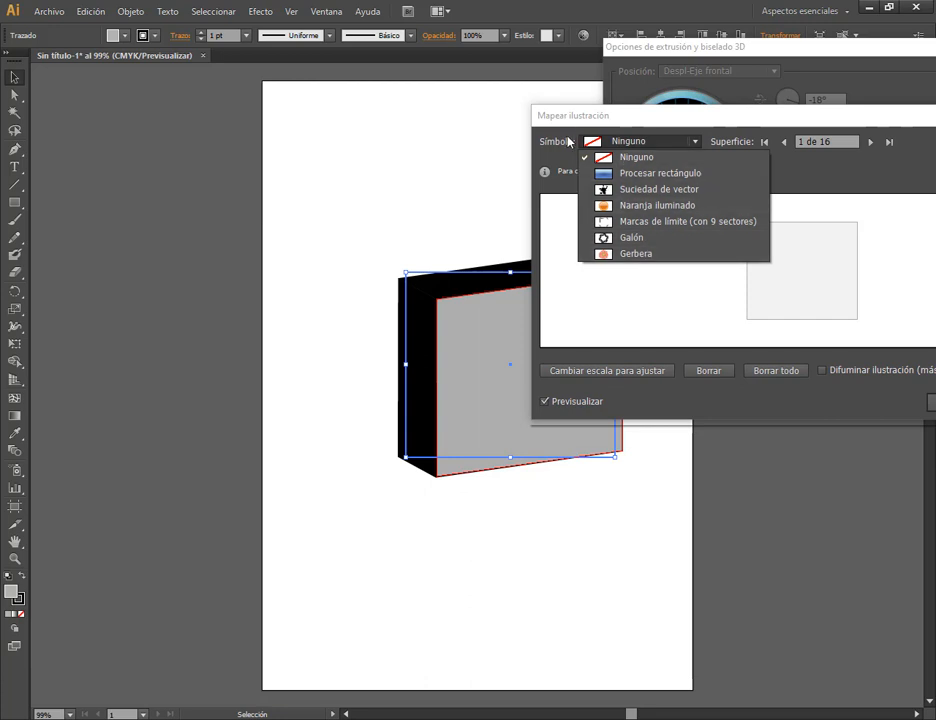
pyautogui.click(612, 122)
pyautogui.moveTo(671, 125); pyautogui.dragTo(278, 152)
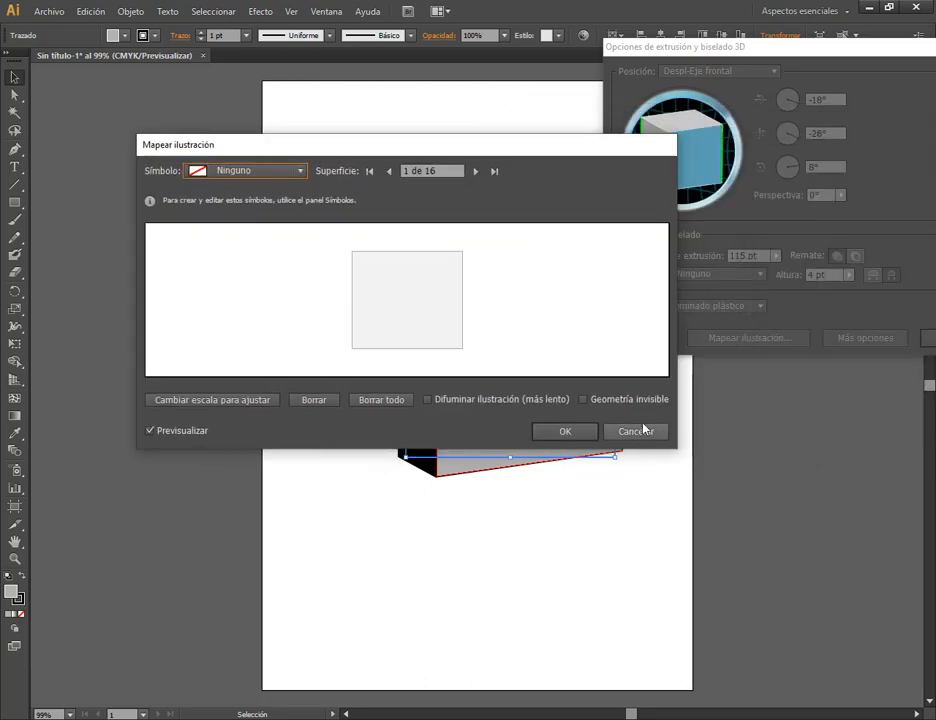
pyautogui.click(636, 431)
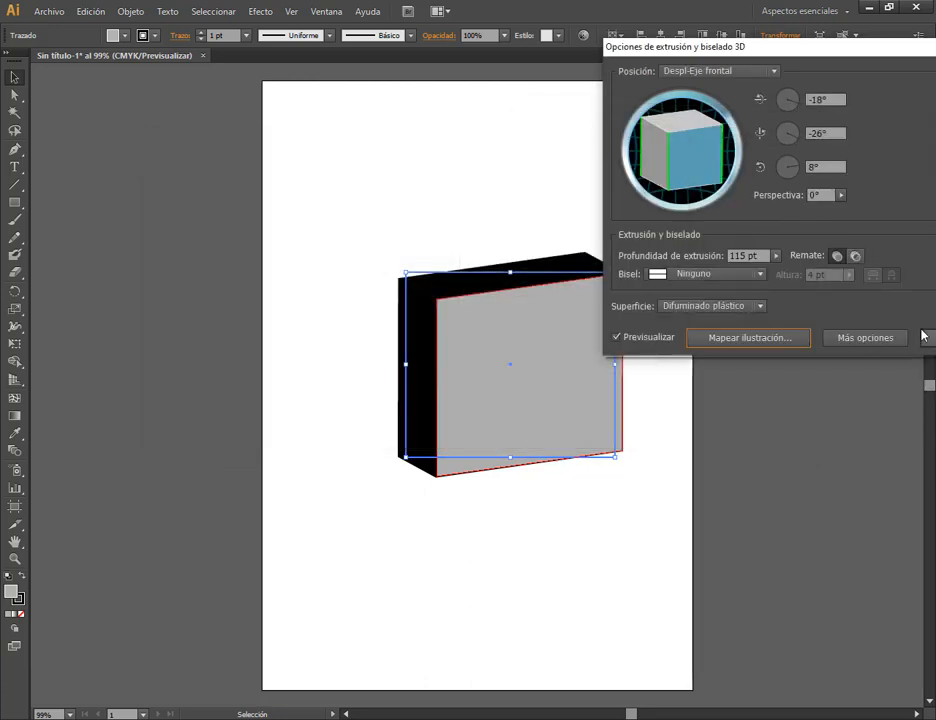
# Cancel the 3D extrusion and delete the gray rectangle from the artboard.
pyautogui.moveTo(821, 48); pyautogui.dragTo(586, 55)
pyautogui.click(788, 345)
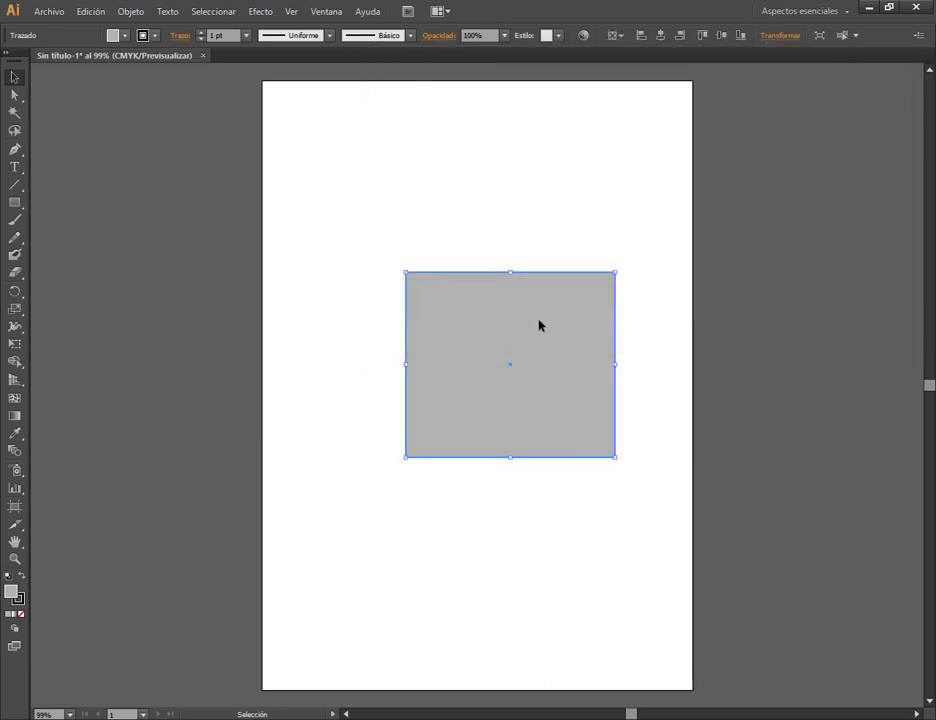
pyautogui.press('Delete')
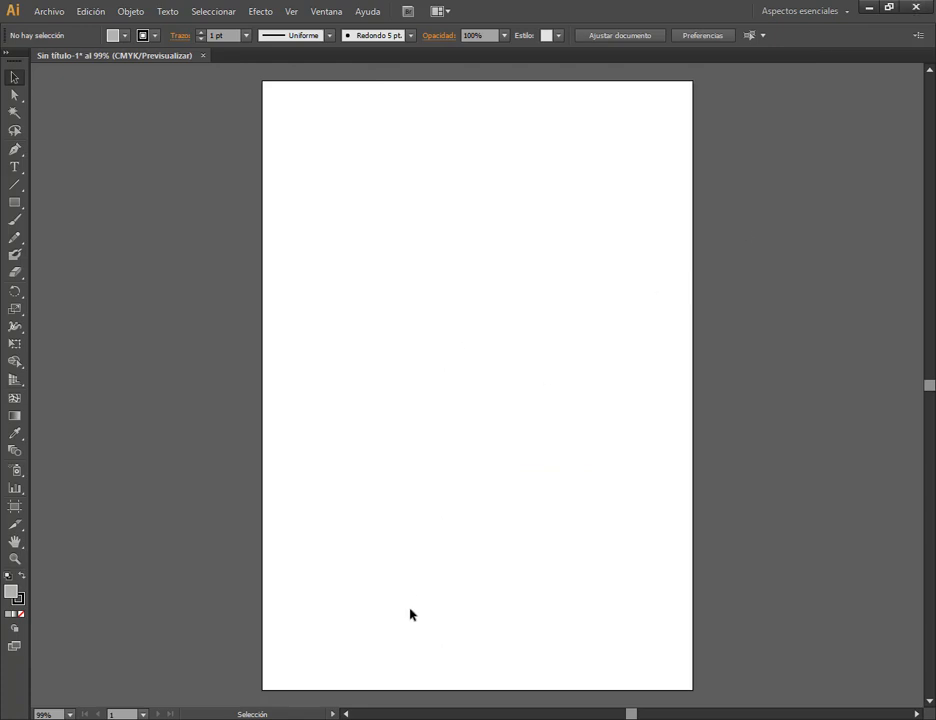
# Check the participants and chat in the Google Meet call, and return to Illustrator.
pyautogui.click(150, 668)
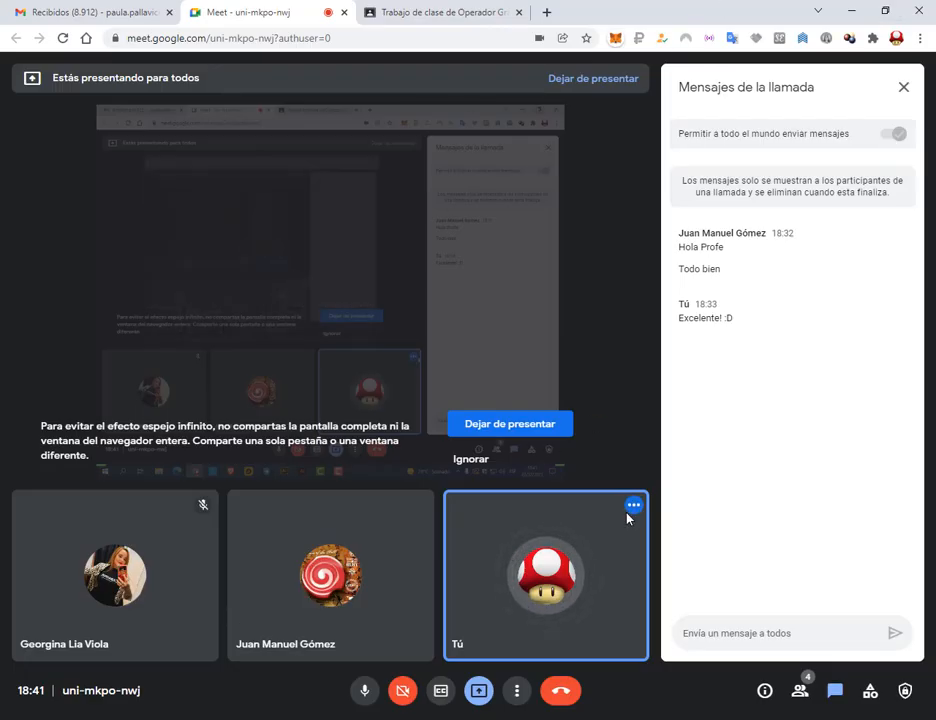
pyautogui.moveTo(491, 575)
pyautogui.click(412, 719)
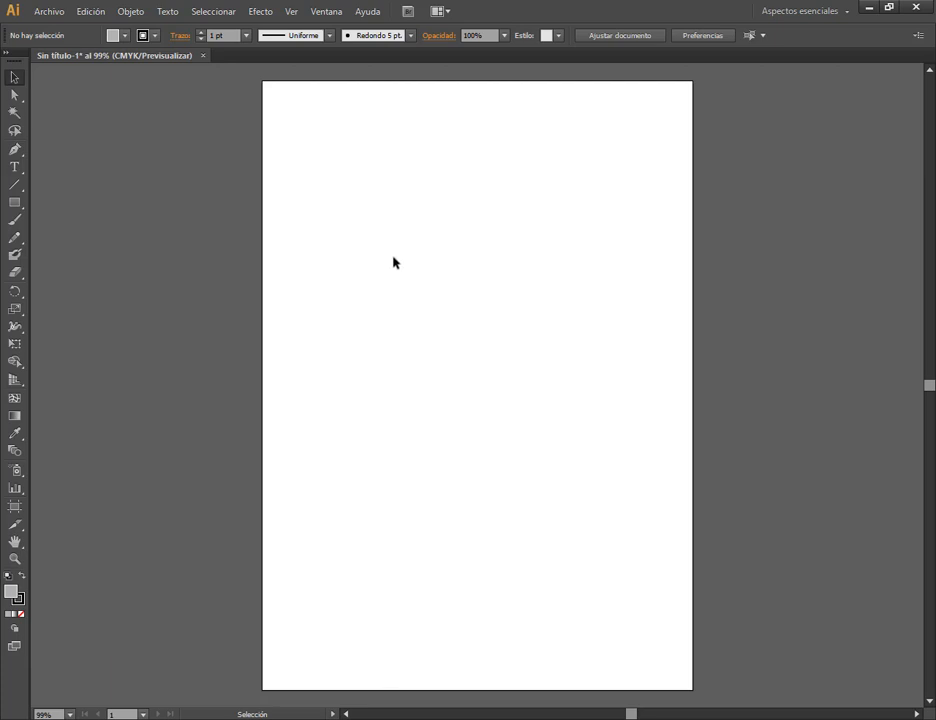
# Restore the default fill and stroke, and close the untitled document without saving it.
pyautogui.click(8, 577)
pyautogui.click(203, 57)
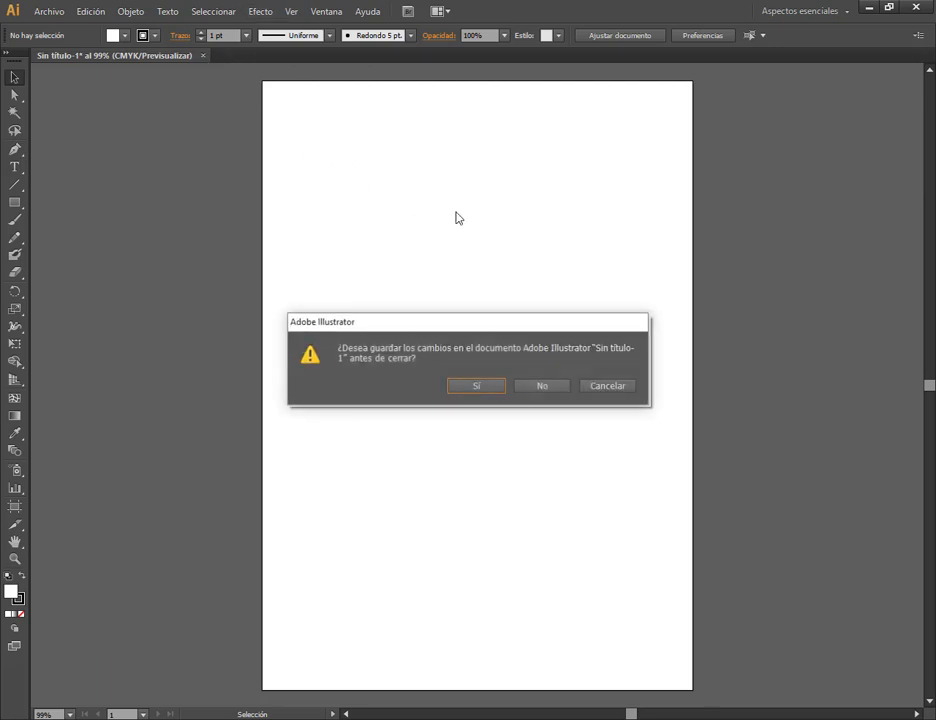
pyautogui.click(533, 387)
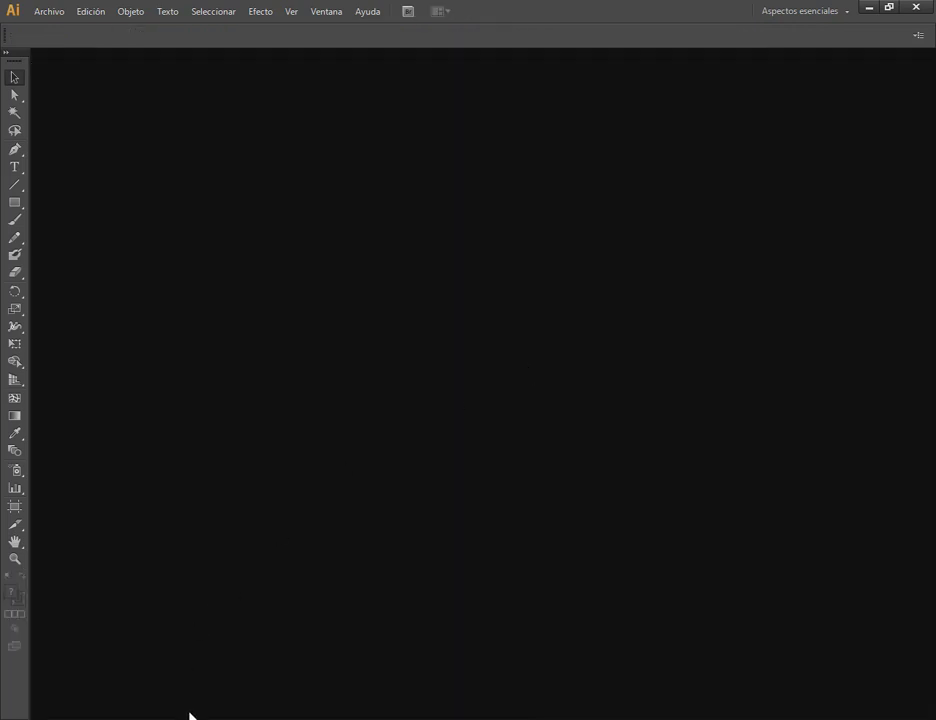
# Switch to the Google Meet call, admit the waiting participant and return to Illustrator.
pyautogui.moveTo(190, 715)
pyautogui.click(145, 662)
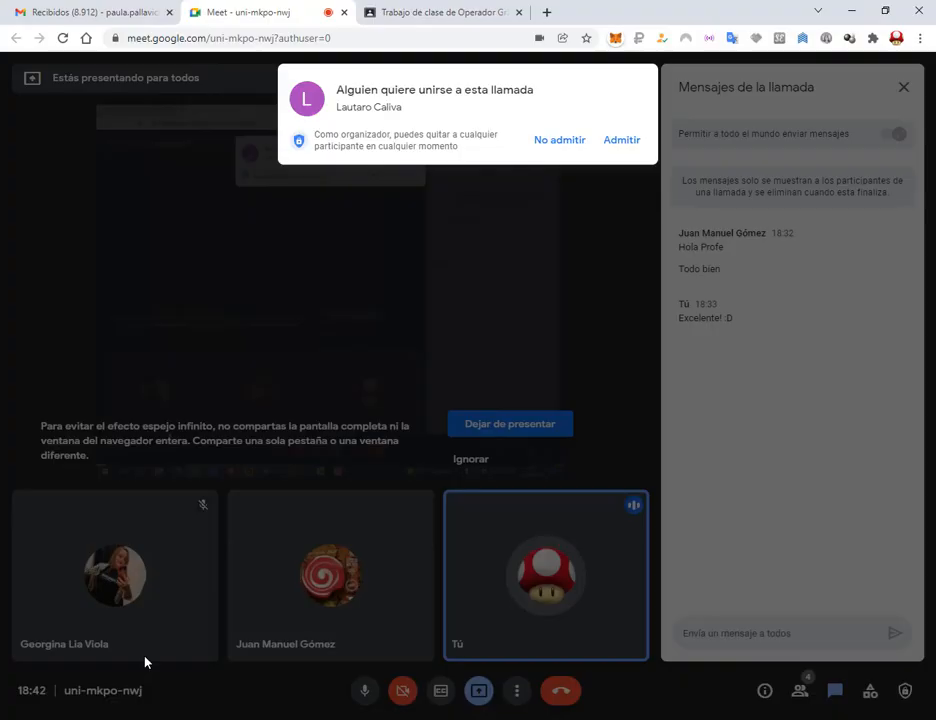
pyautogui.click(612, 142)
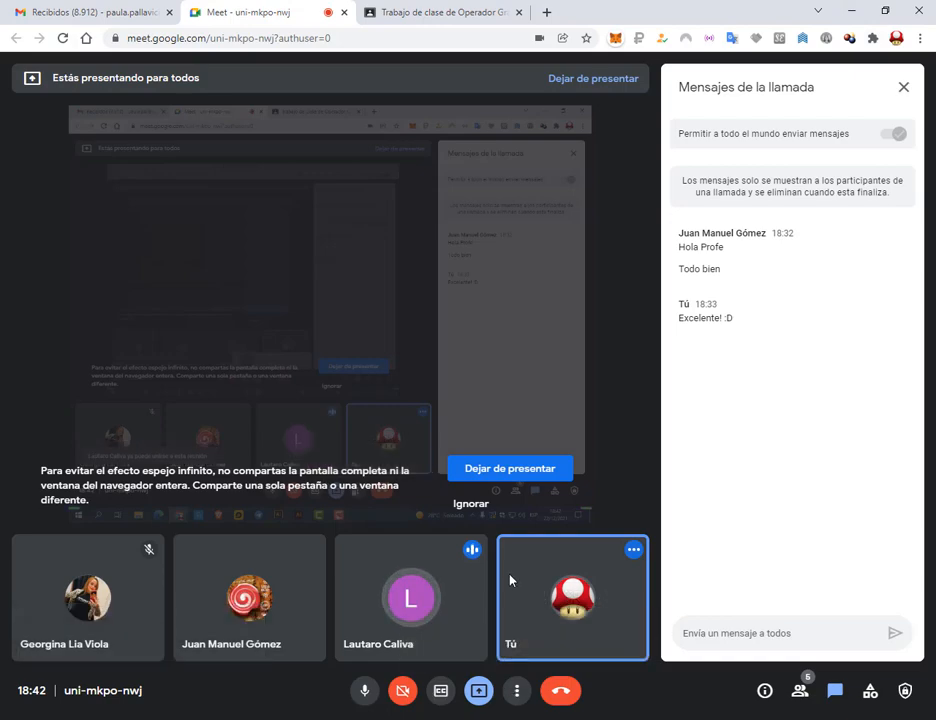
pyautogui.click(855, 13)
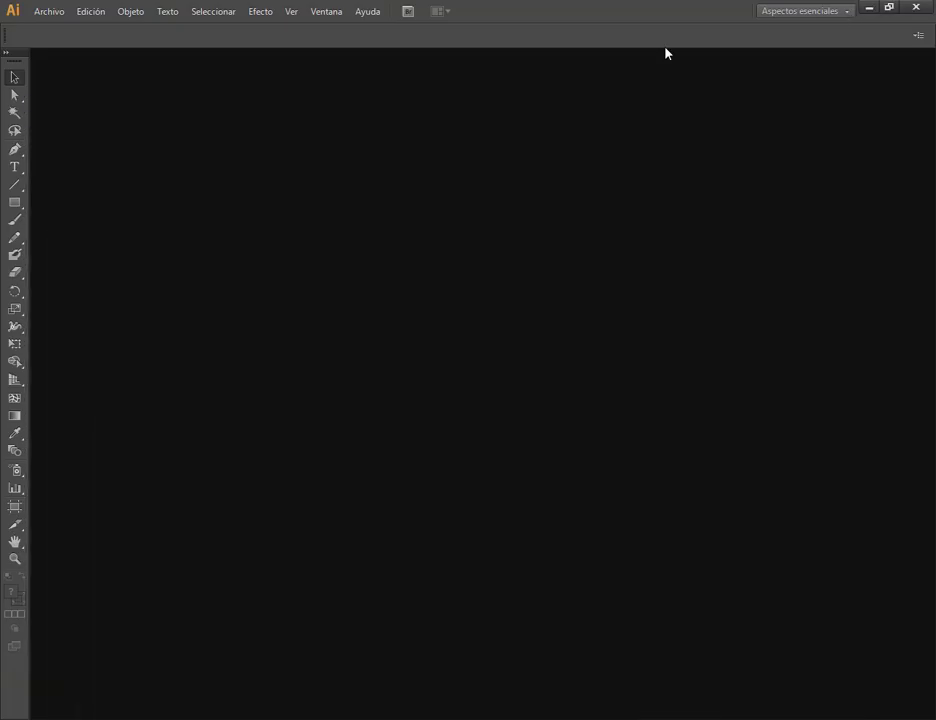
pyautogui.click(40, 12)
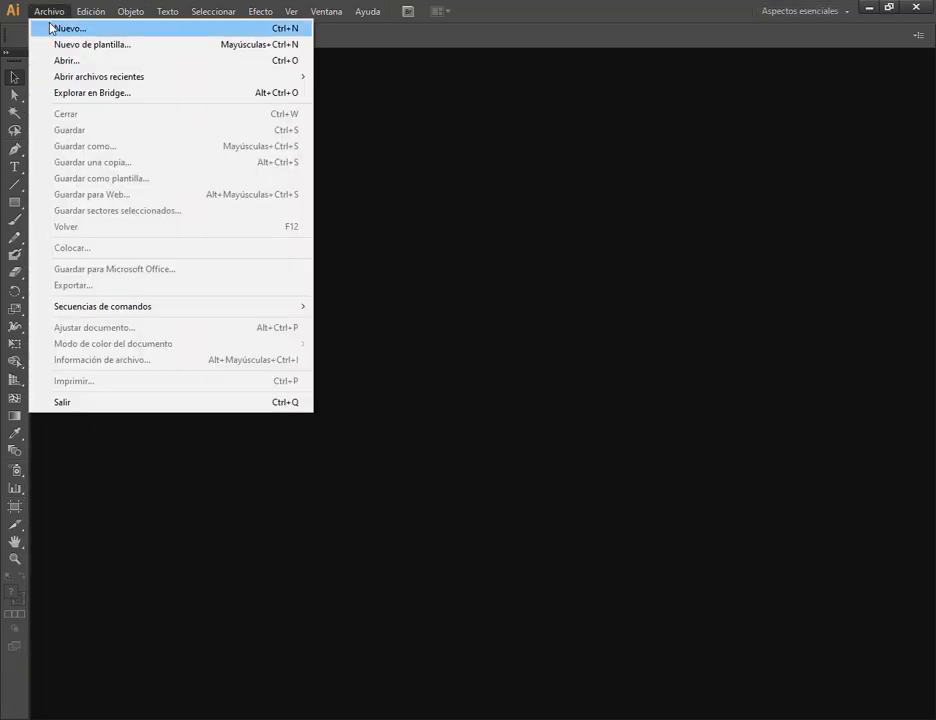
pyautogui.click(56, 28)
pyautogui.moveTo(523, 129); pyautogui.dragTo(525, 118)
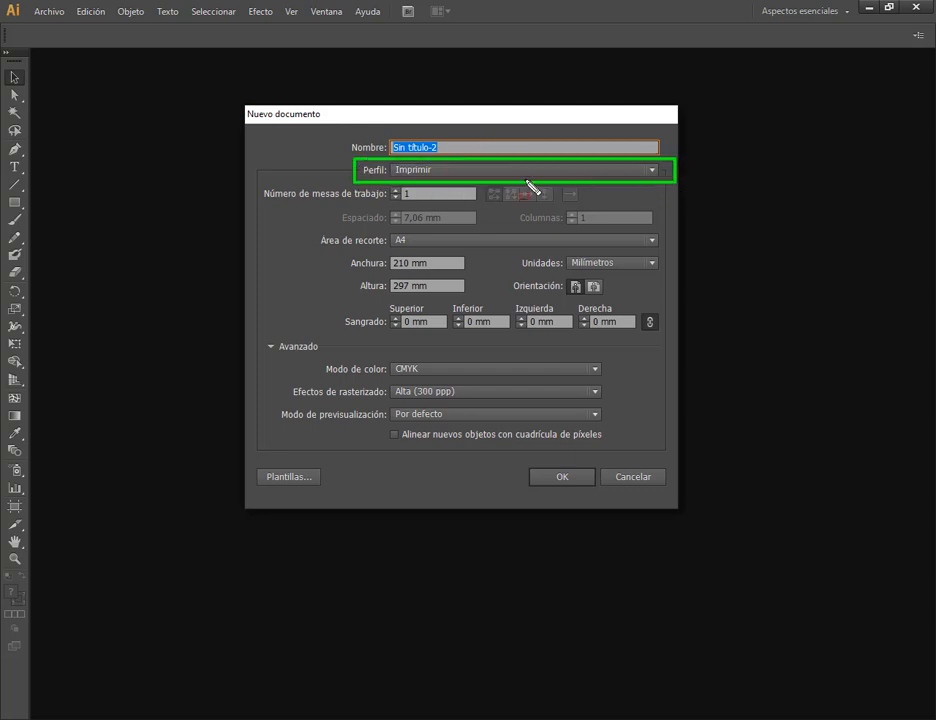
pyautogui.write('r')
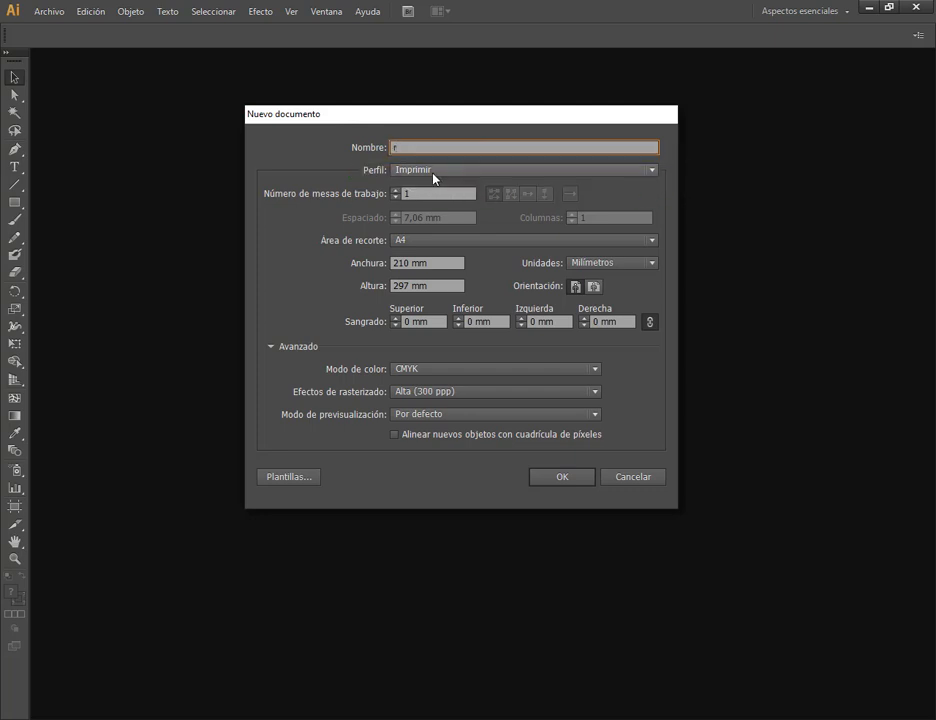
pyautogui.press('Return')
# Start a new document and review the available document profiles, keeping Imprimir.
pyautogui.click(48, 11)
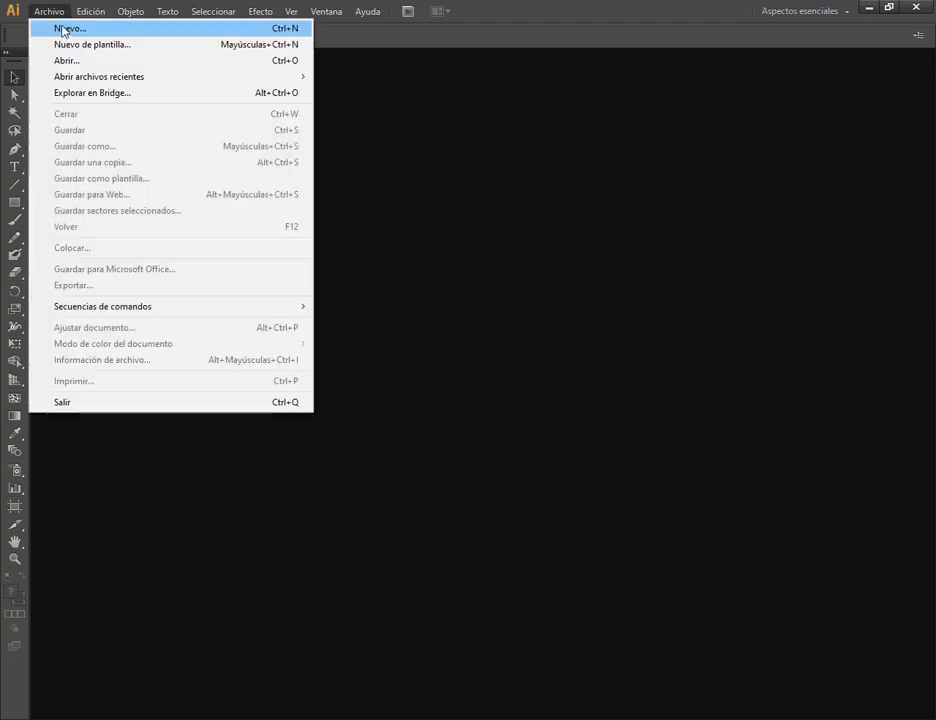
pyautogui.click(60, 28)
pyautogui.click(463, 170)
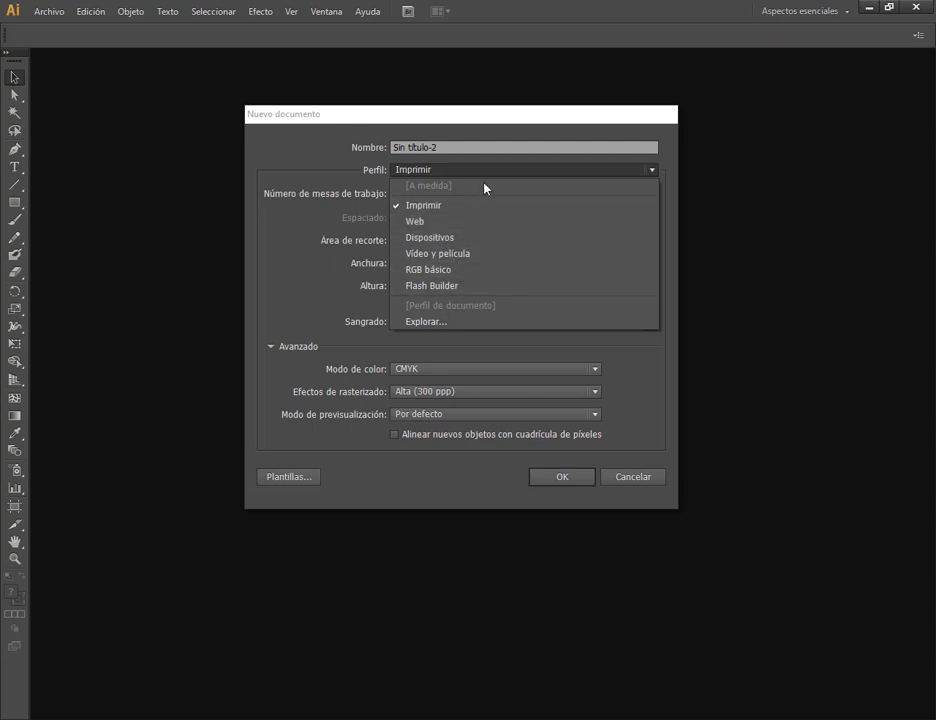
pyautogui.click(340, 176)
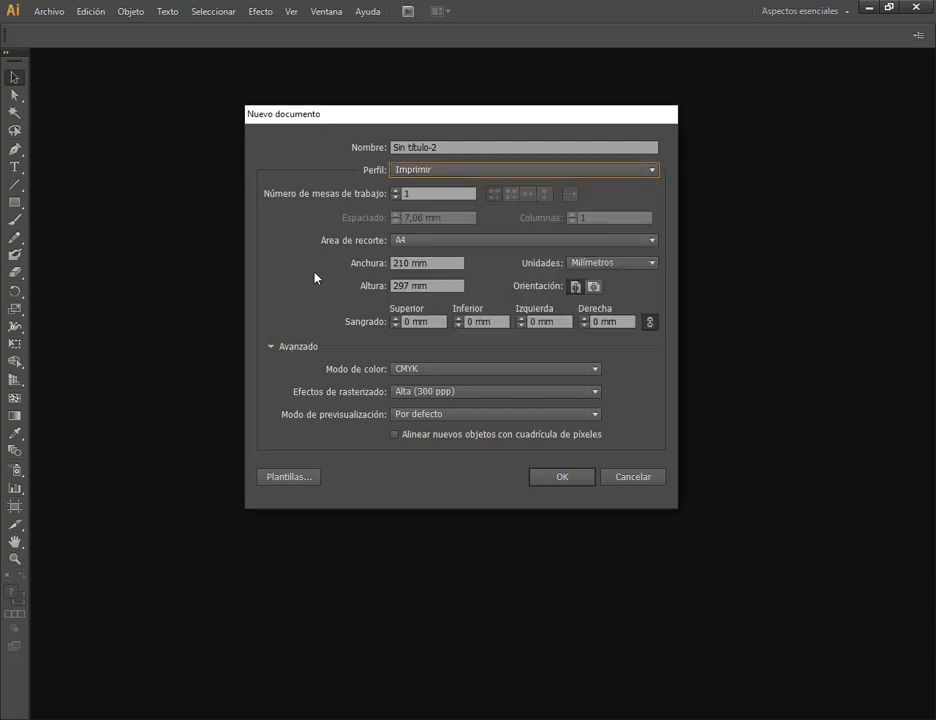
# Collapse the new document's advanced settings and examine the summary of color mode, resolution and pixel grid alignment.
pyautogui.click(272, 346)
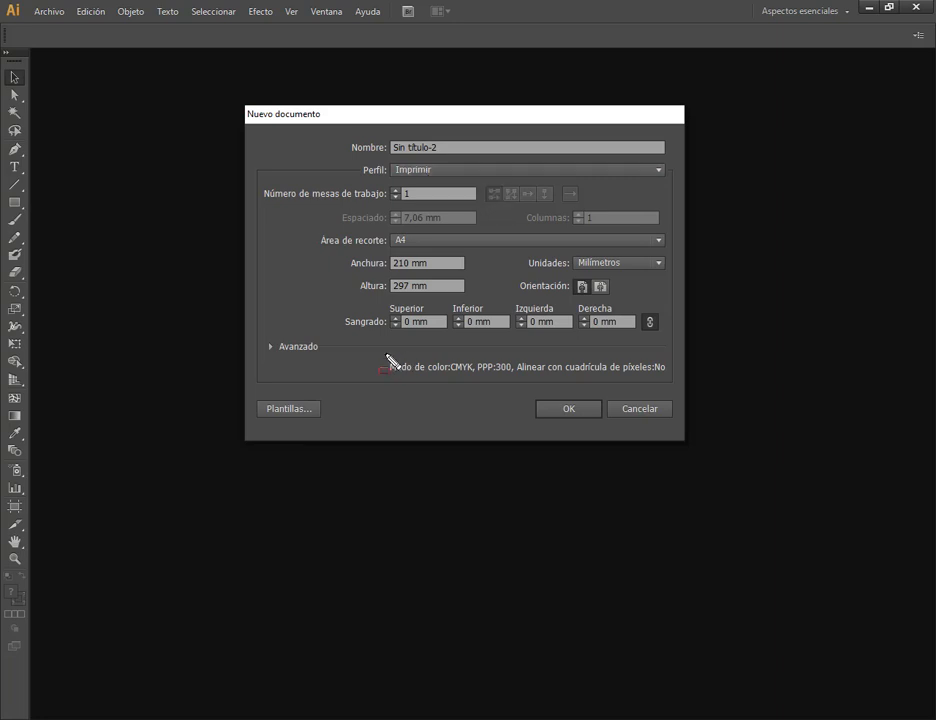
pyautogui.moveTo(381, 353)
pyautogui.mouseDown()
pyautogui.moveTo(485, 380)
pyautogui.moveTo(674, 381)
pyautogui.mouseUp()
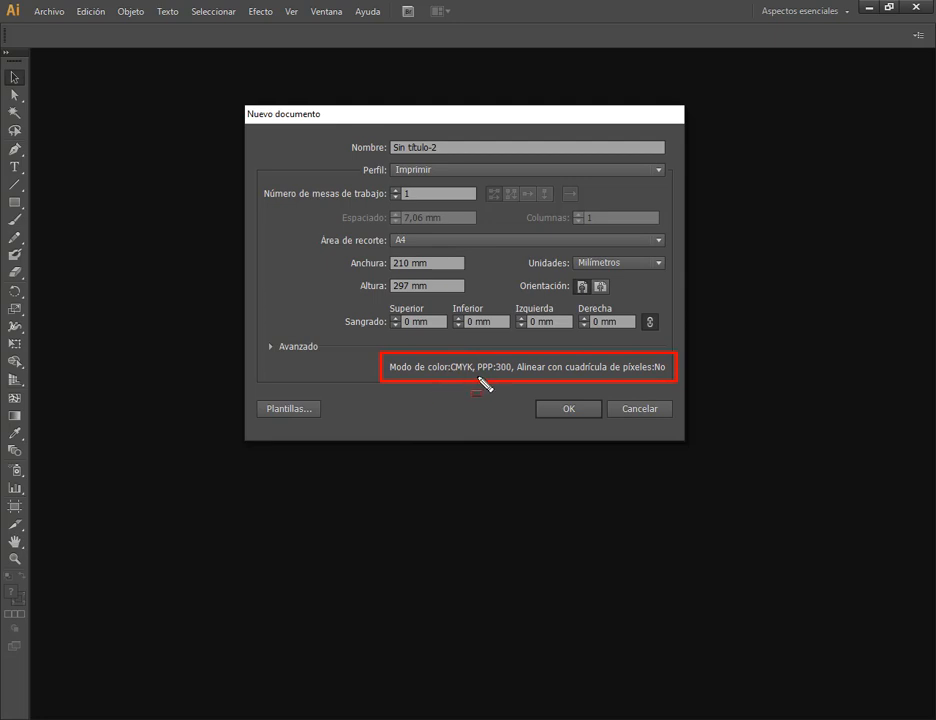
pyautogui.press('Escape')
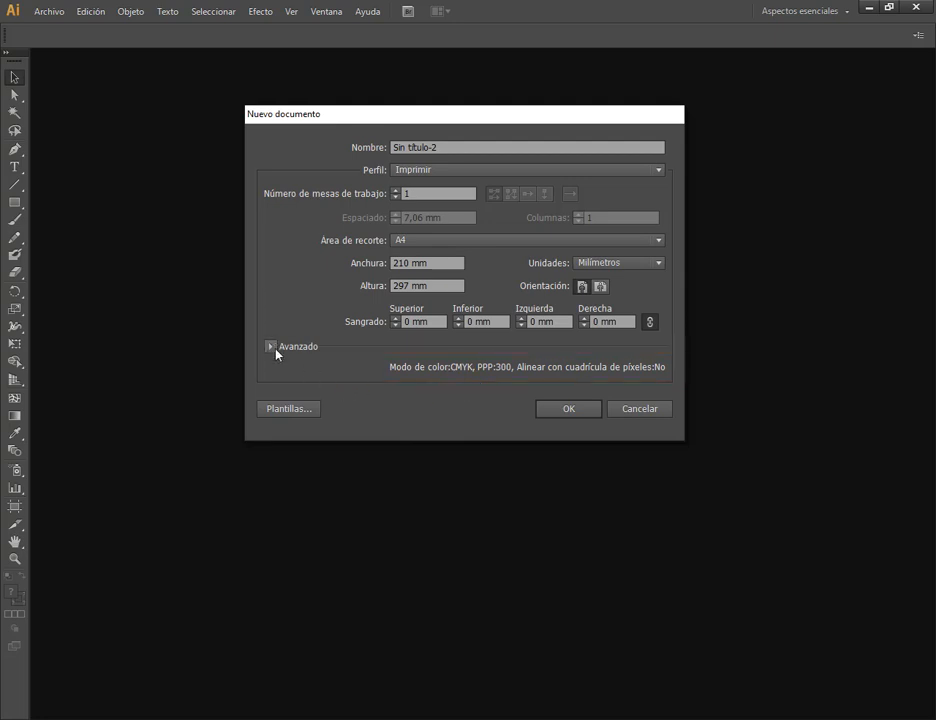
pyautogui.hotkey('ctrl', '2')
pyautogui.moveTo(262, 333); pyautogui.dragTo(333, 360)
pyautogui.press('Escape')
# Expand the new document's advanced settings again and examine the color mode option.
pyautogui.click(272, 348)
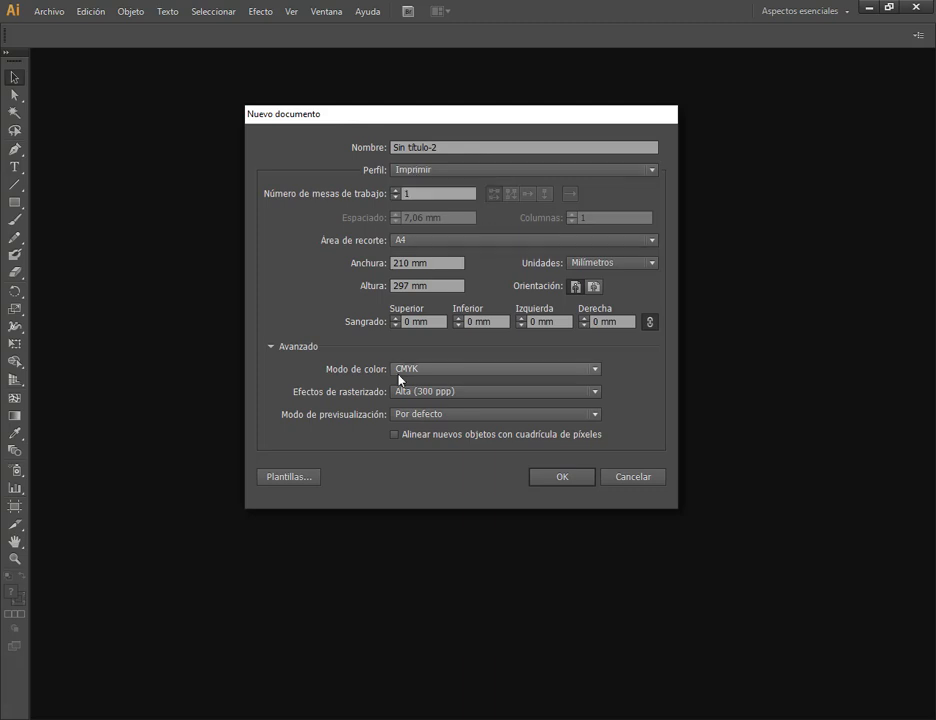
pyautogui.hotkey('ctrl', 'shift', 'd')
pyautogui.moveTo(311, 355); pyautogui.dragTo(606, 380)
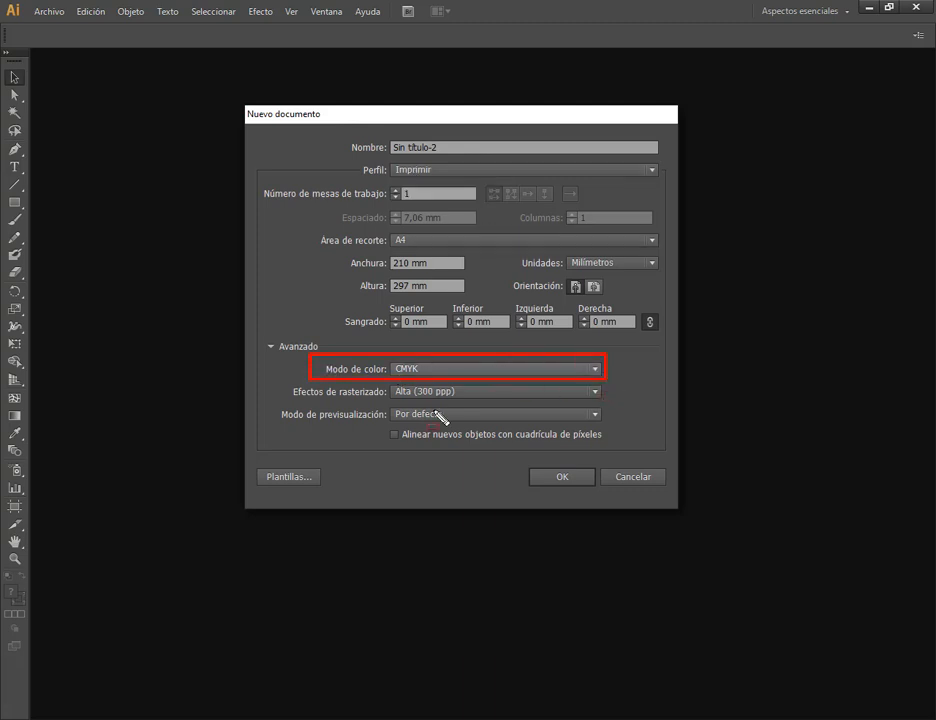
# Examine the raster effects resolution offered by the print profile in the new document settings.
pyautogui.moveTo(288, 399); pyautogui.dragTo(543, 408)
pyautogui.moveTo(627, 410); pyautogui.dragTo(602, 396)
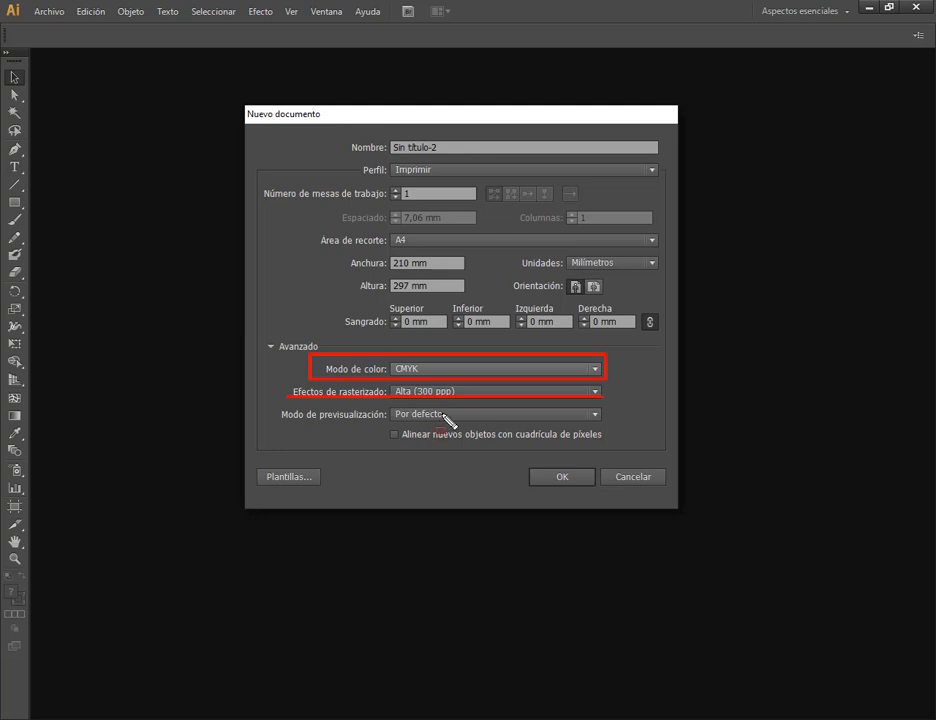
pyautogui.press('Escape')
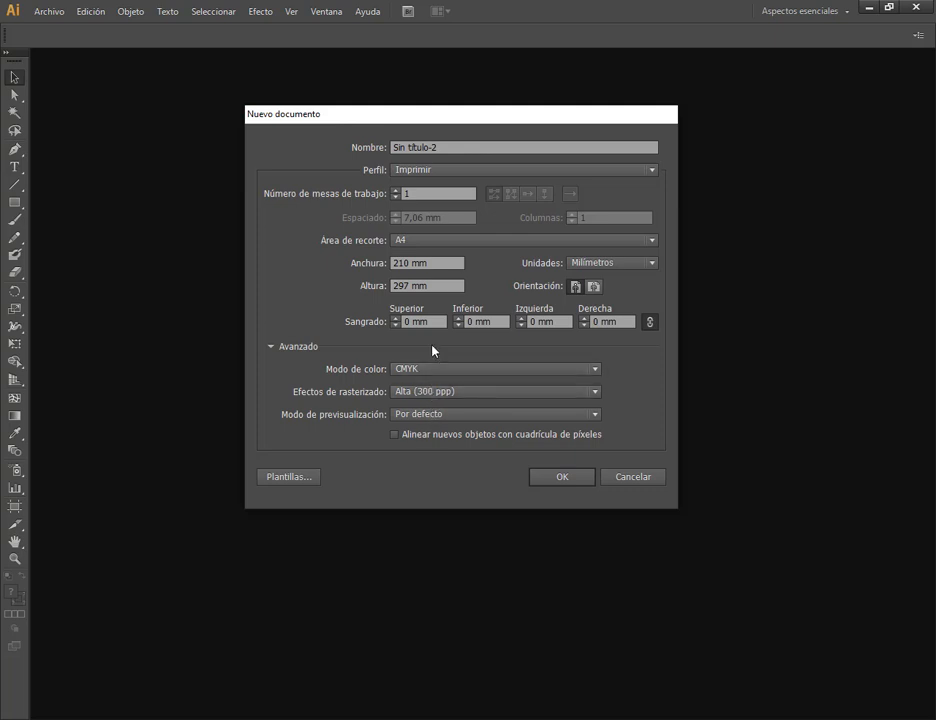
# Switch the new document's profile to Web and examine its color mode and raster effects resolution.
pyautogui.click(443, 172)
pyautogui.click(430, 222)
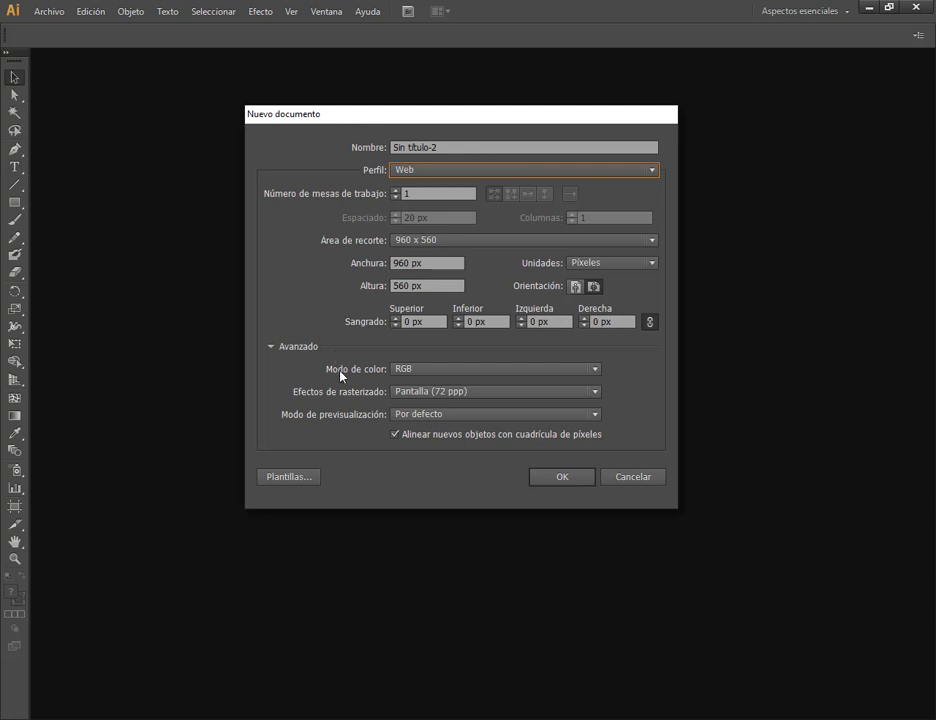
pyautogui.hotkey('ctrl', 'shift', 'd')
pyautogui.moveTo(320, 357)
pyautogui.mouseDown()
pyautogui.moveTo(608, 391)
pyautogui.moveTo(607, 377)
pyautogui.mouseUp()
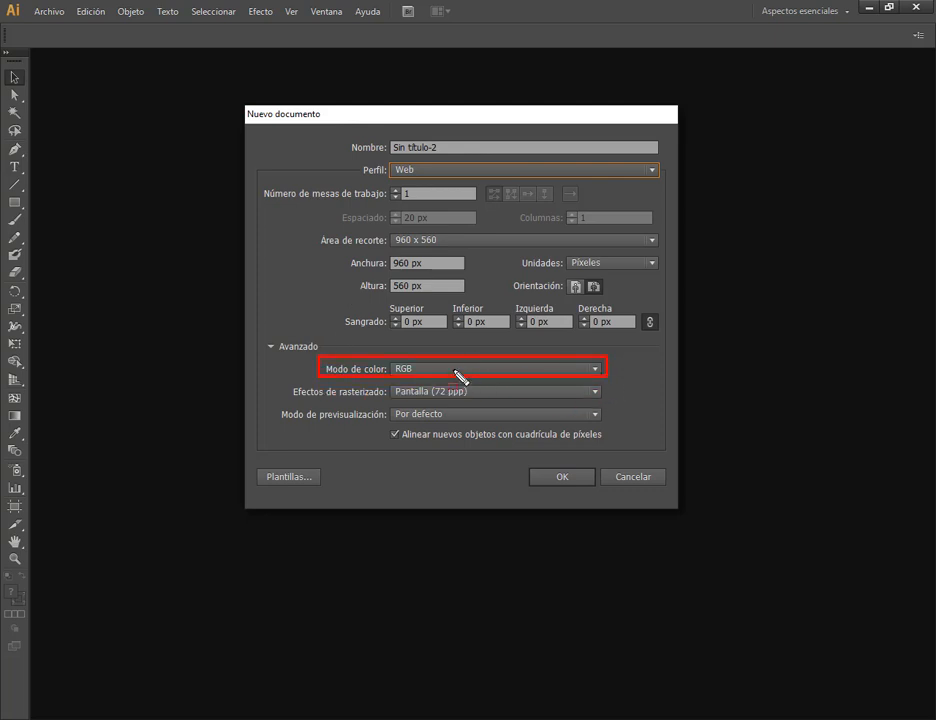
pyautogui.moveTo(288, 384)
pyautogui.mouseDown()
pyautogui.moveTo(485, 420)
pyautogui.moveTo(617, 403)
pyautogui.mouseUp()
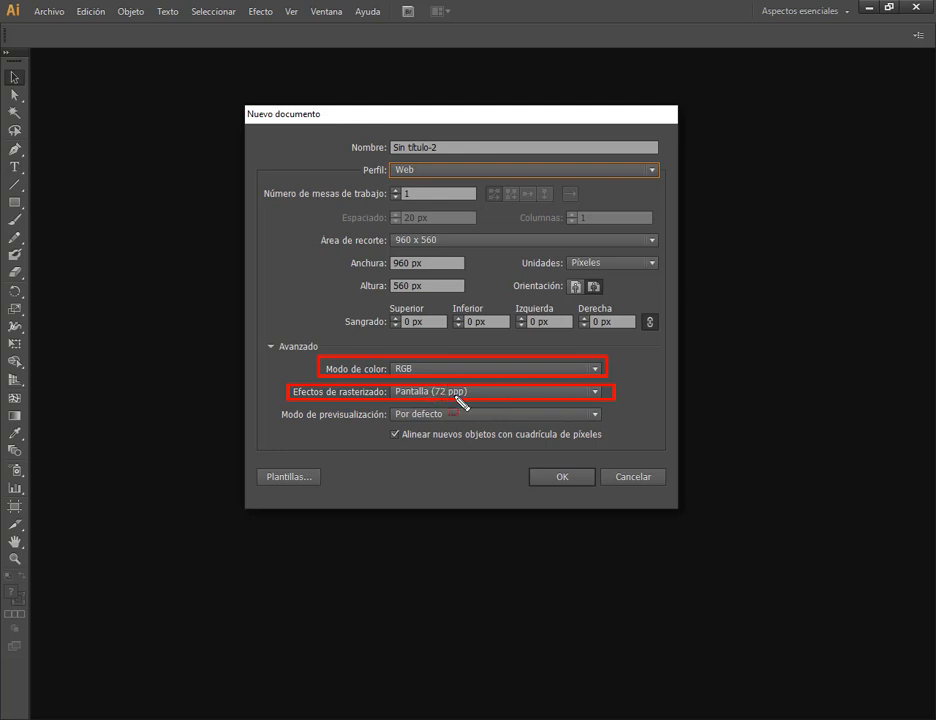
pyautogui.press('Escape')
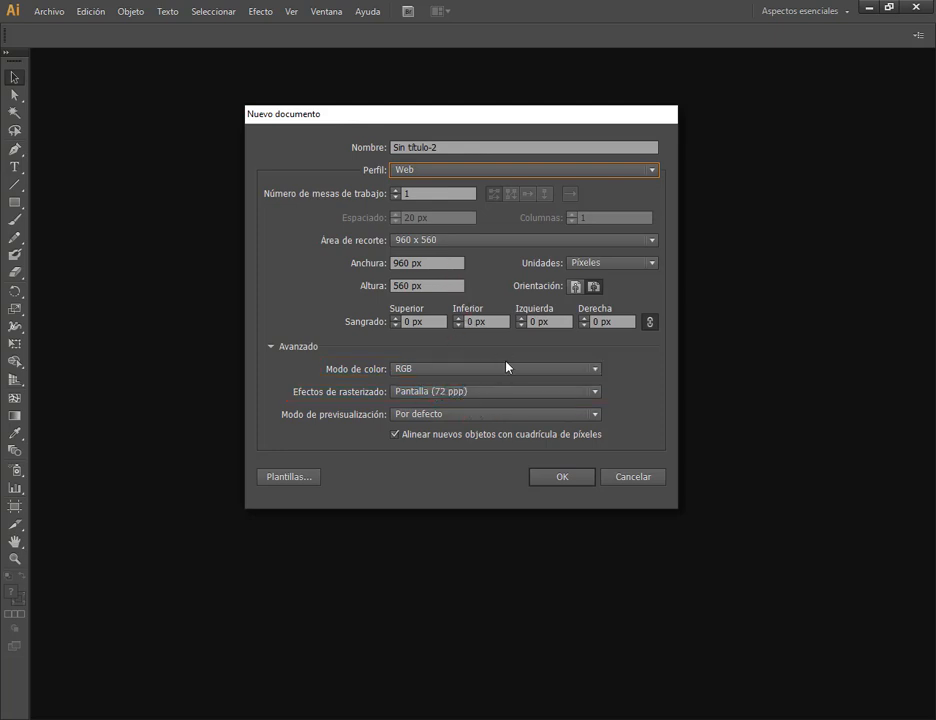
# Compare the Imprimir profile once more, then create the document with the Web profile at 960 x 560 px in RGB.
pyautogui.click(451, 172)
pyautogui.click(447, 203)
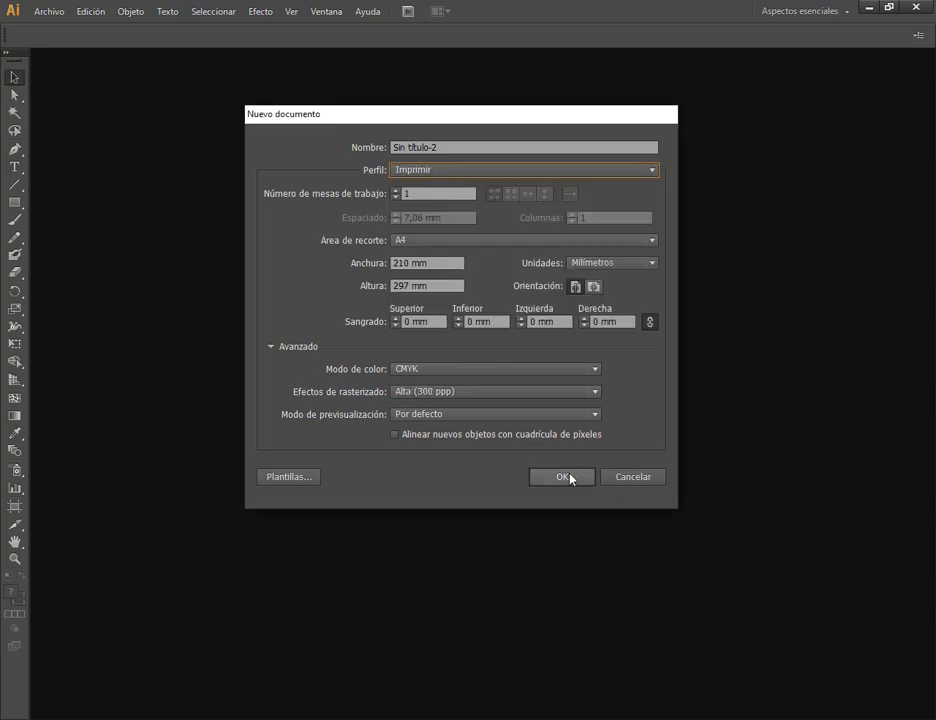
pyautogui.click(424, 170)
pyautogui.click(424, 218)
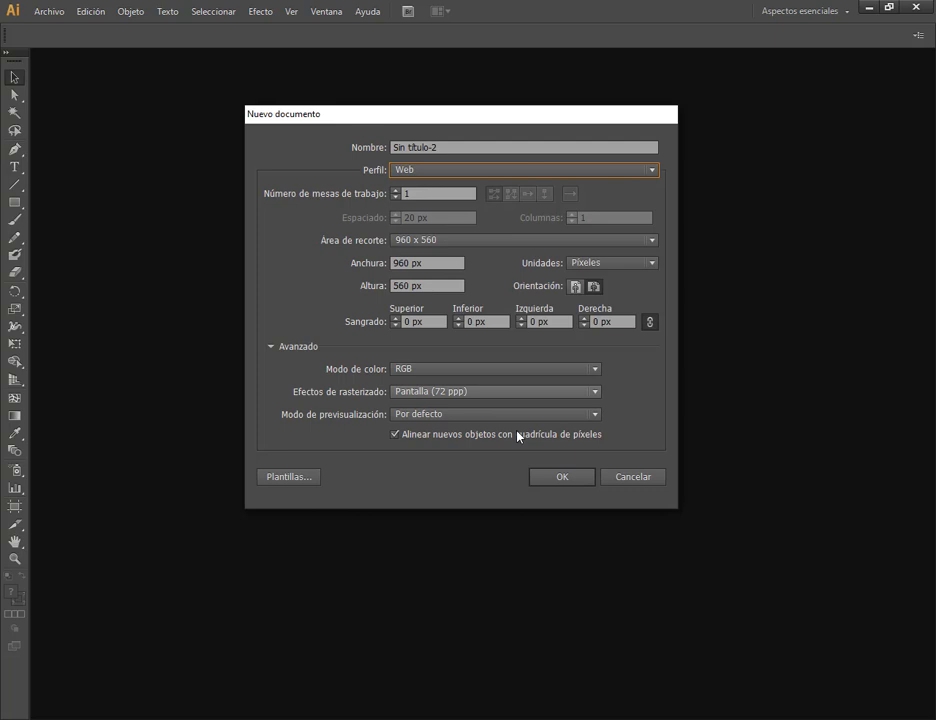
pyautogui.click(540, 478)
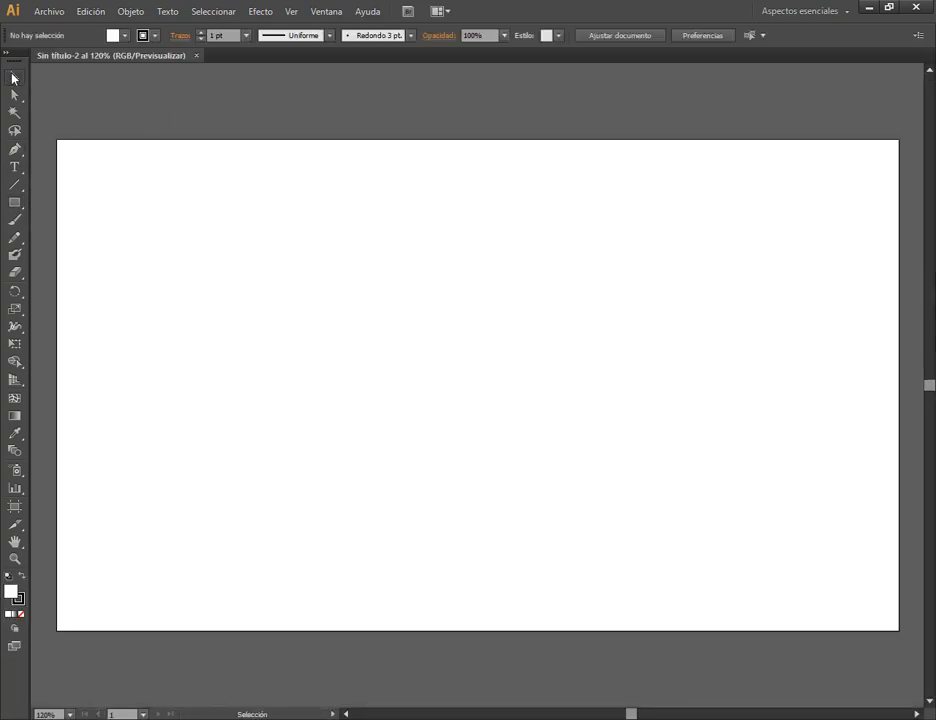
# Create a second document with the Imprimir profile, A4 size and CMYK color mode.
pyautogui.click(49, 11)
pyautogui.click(45, 27)
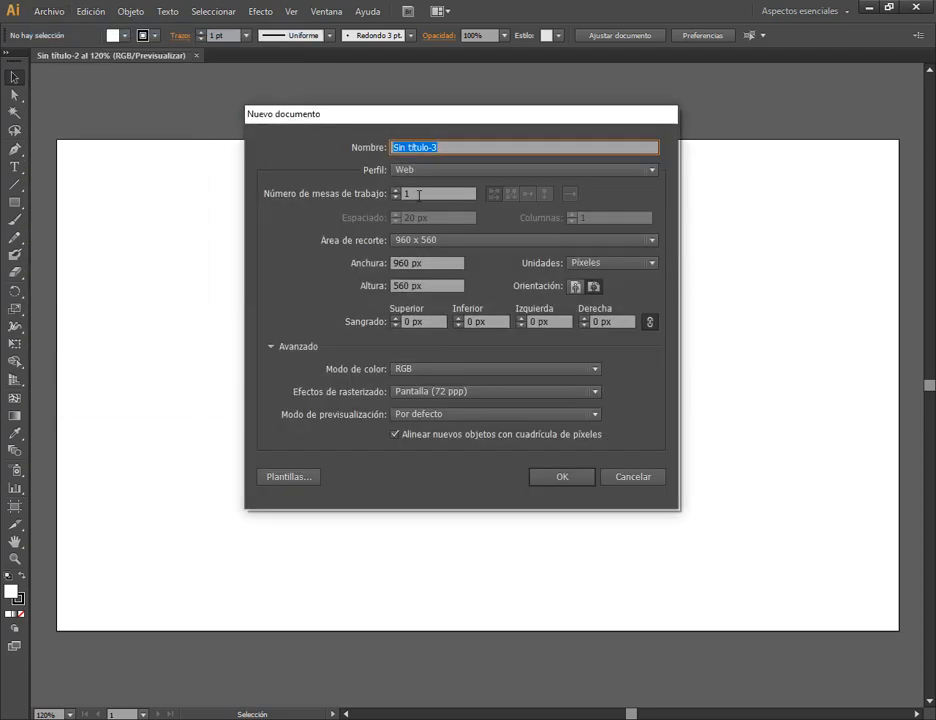
pyautogui.click(422, 172)
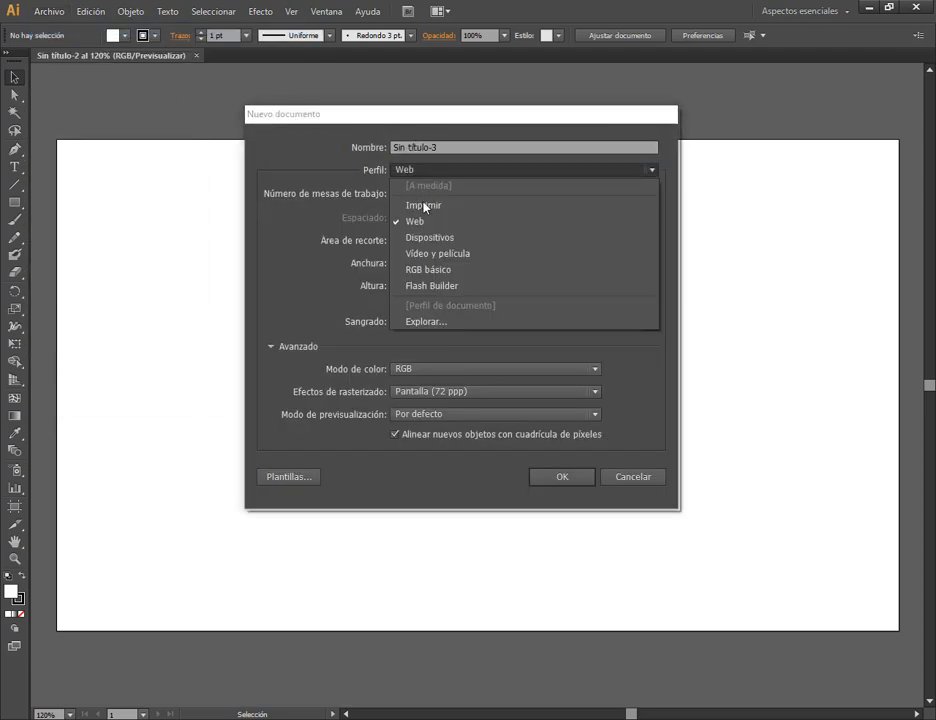
pyautogui.click(558, 477)
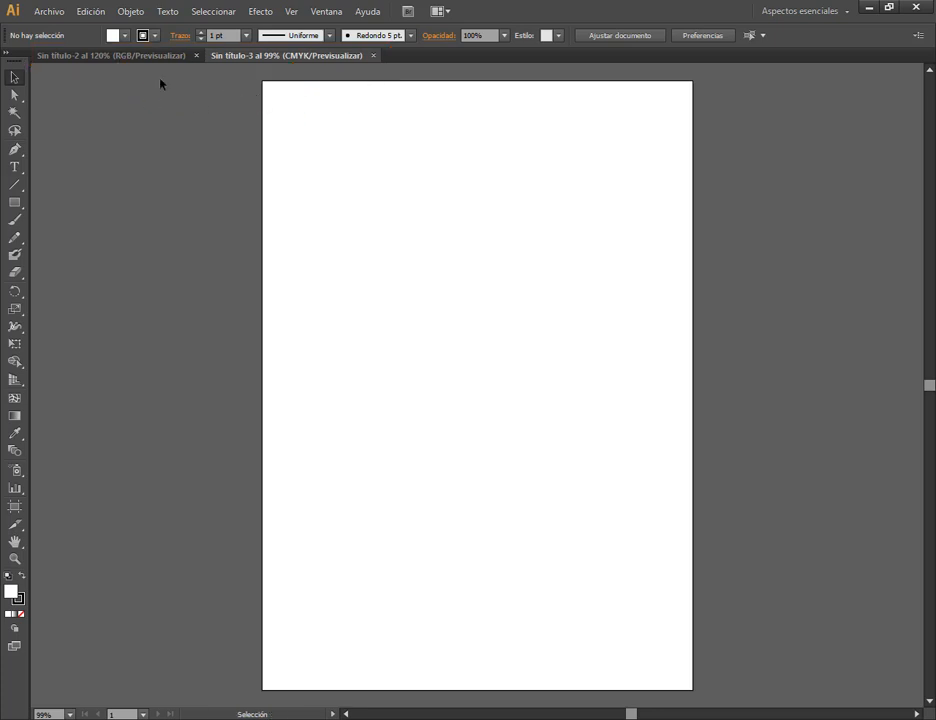
# Draw a rectangle near the upper-left corner of the A4 artboard and fill it with the green swatch.
pyautogui.press('m')
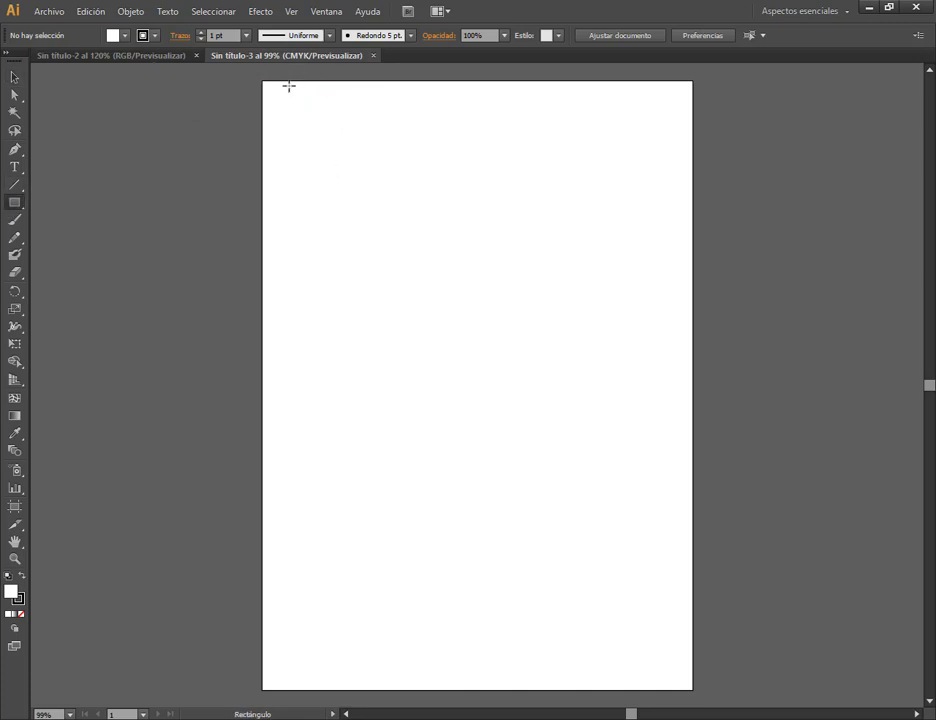
pyautogui.moveTo(288, 113); pyautogui.dragTo(394, 210)
pyautogui.press('v')
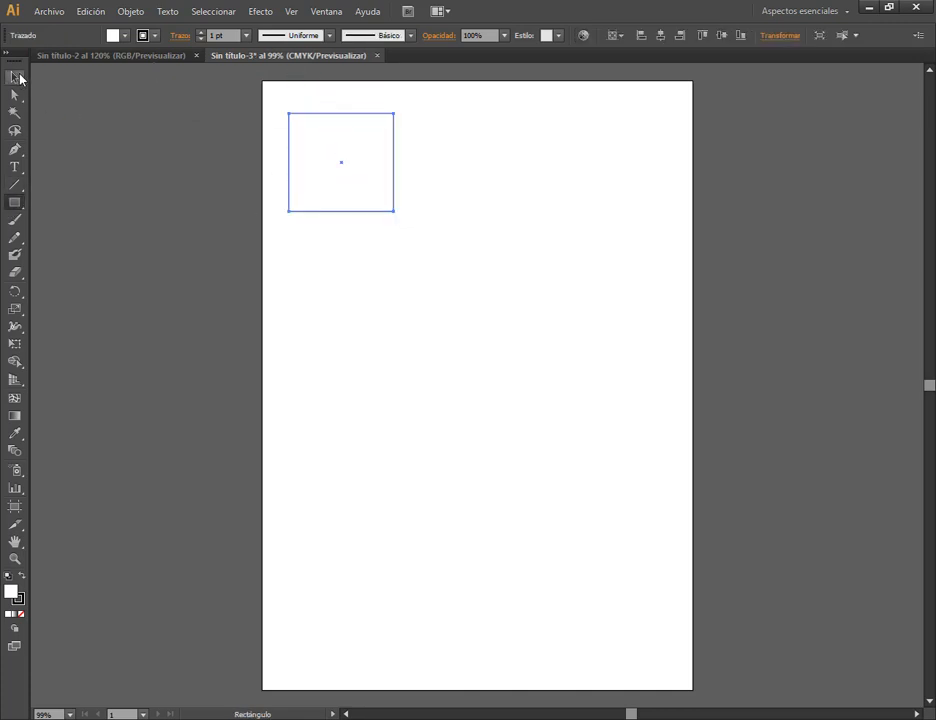
pyautogui.click(124, 35)
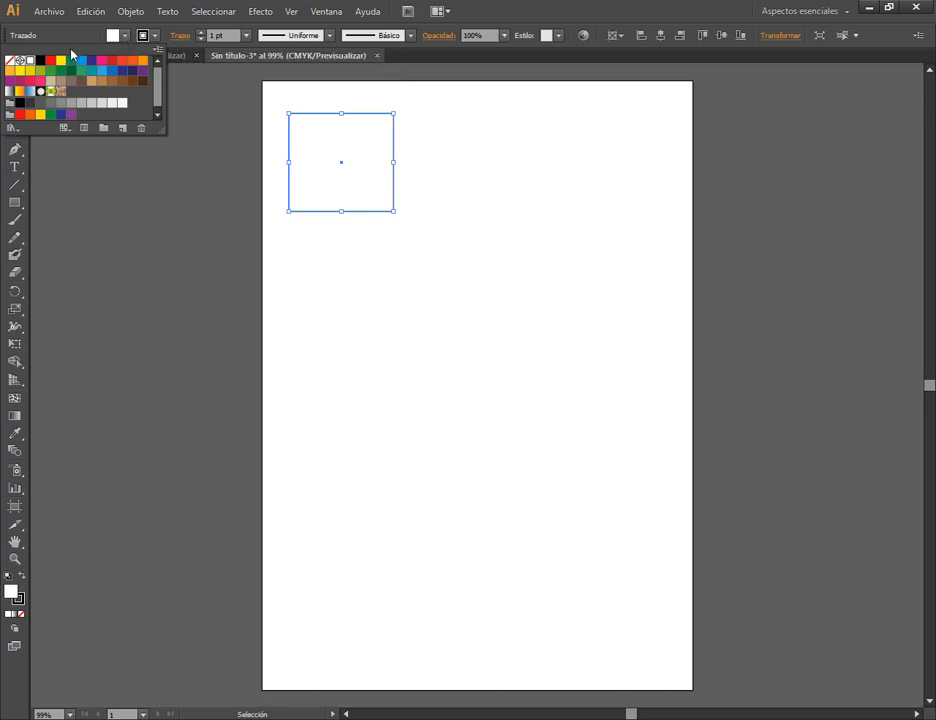
pyautogui.click(71, 62)
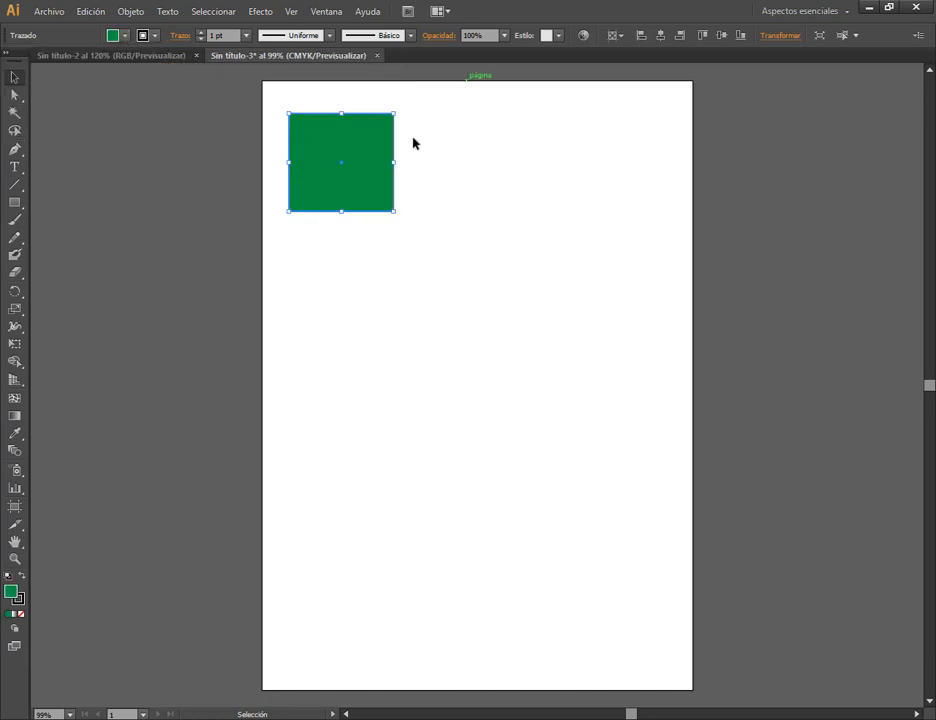
# Set the CMYK rectangle's fill to the bright green 00FF67.
pyautogui.doubleClick(11, 596)
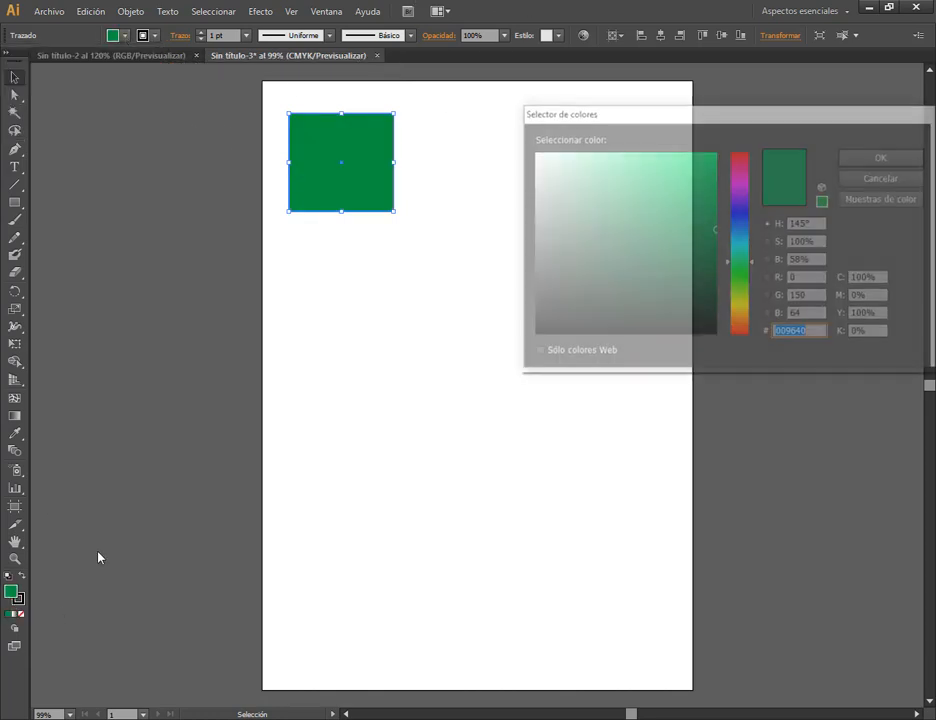
pyautogui.moveTo(613, 122); pyautogui.dragTo(572, 99)
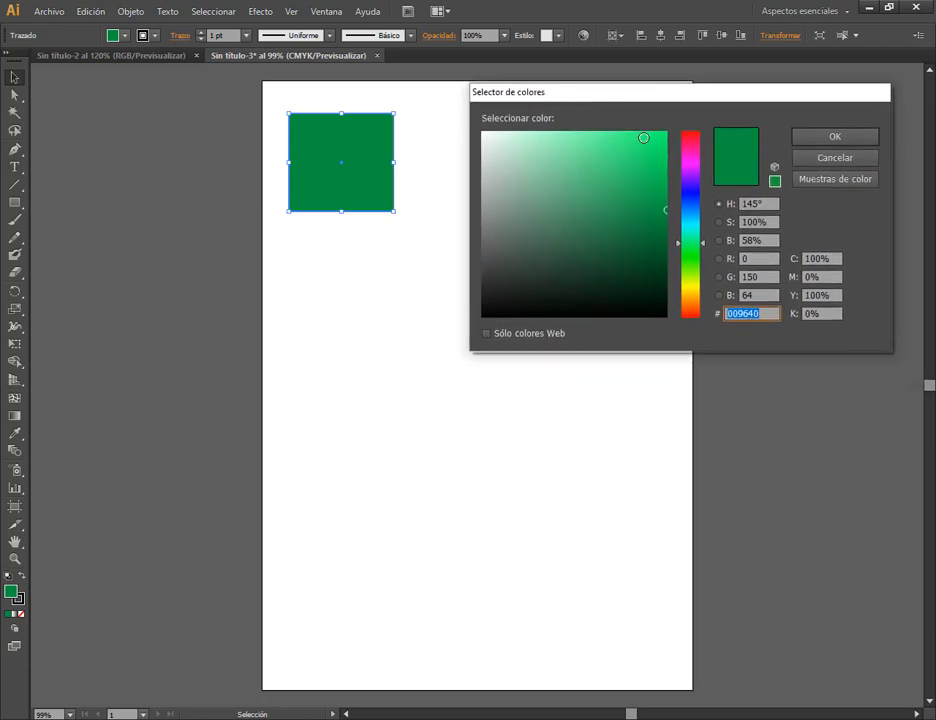
pyautogui.moveTo(641, 140); pyautogui.dragTo(666, 132)
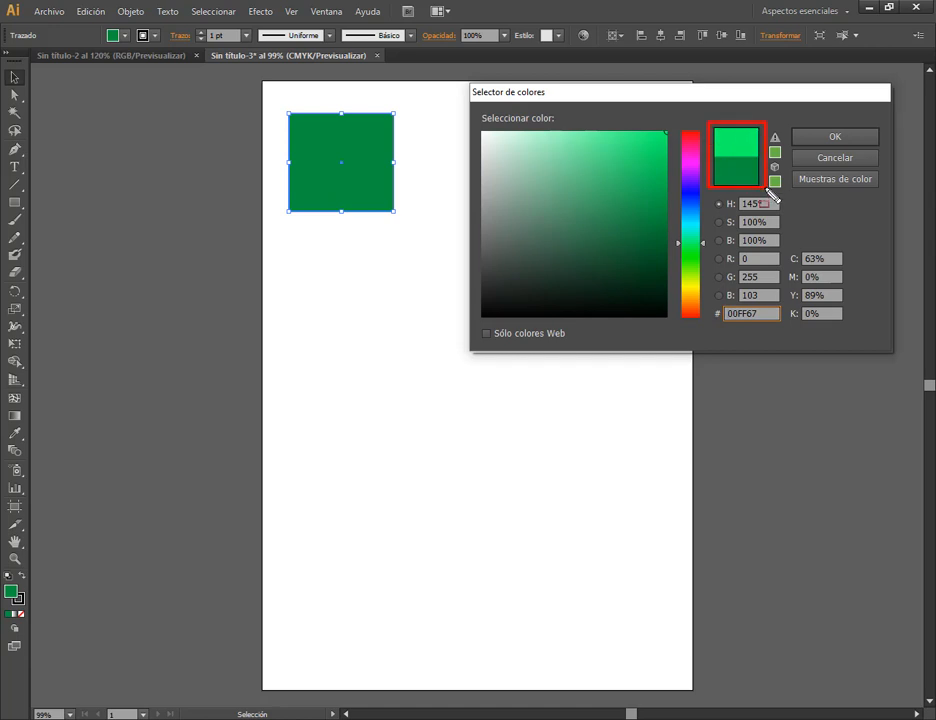
pyautogui.click(815, 143)
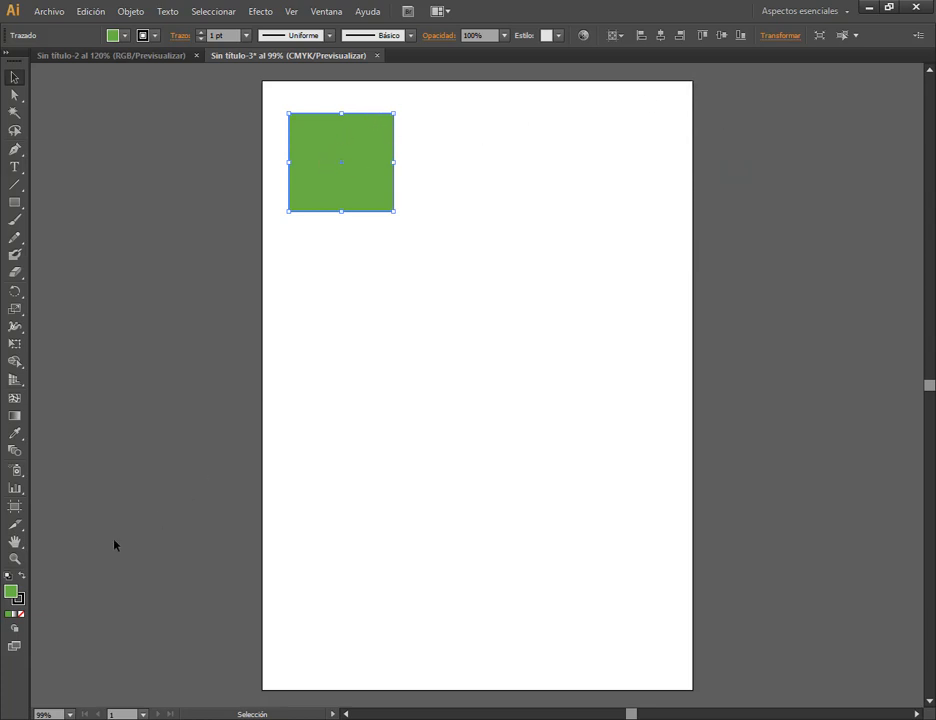
# Try to correct the rectangle's out-of-gamut fill in the color picker, accepting 00FF66, and reselect the rectangle.
pyautogui.doubleClick(11, 591)
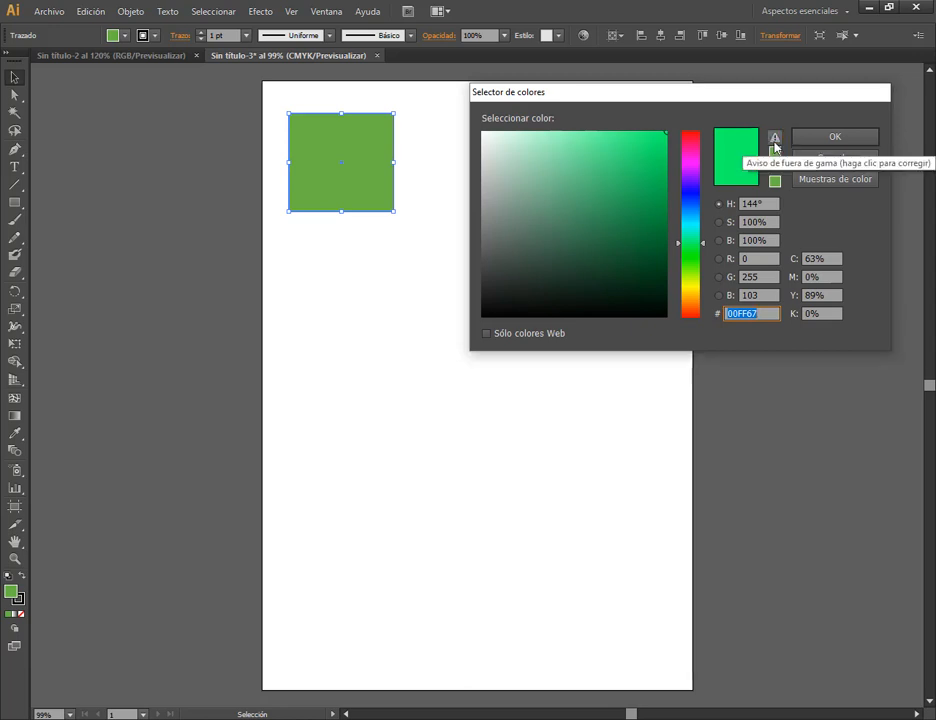
pyautogui.click(774, 147)
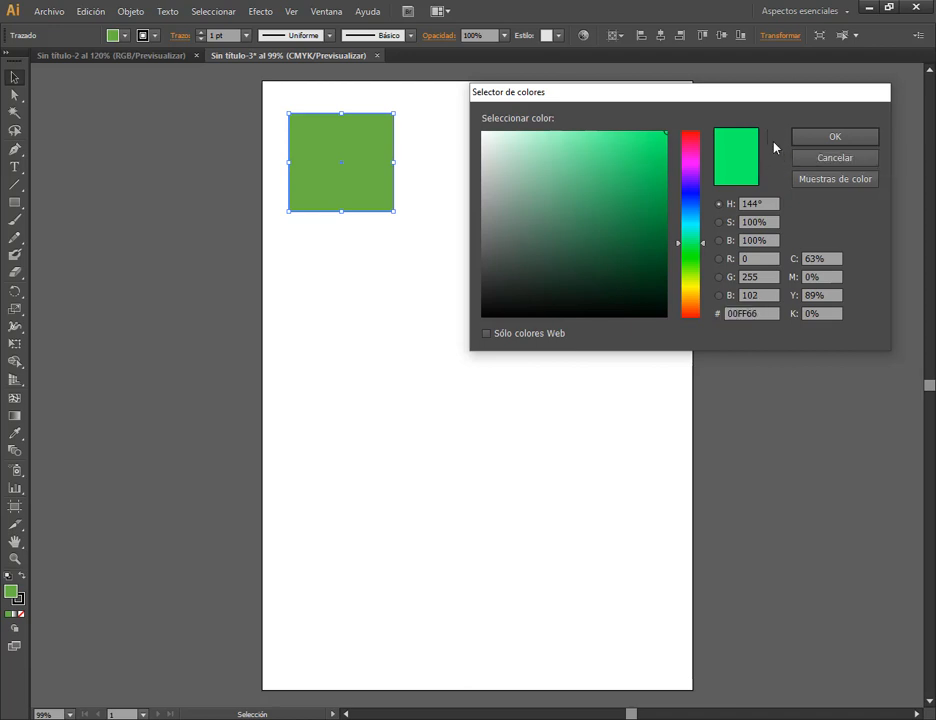
pyautogui.click(834, 139)
pyautogui.click(465, 212)
pyautogui.click(355, 198)
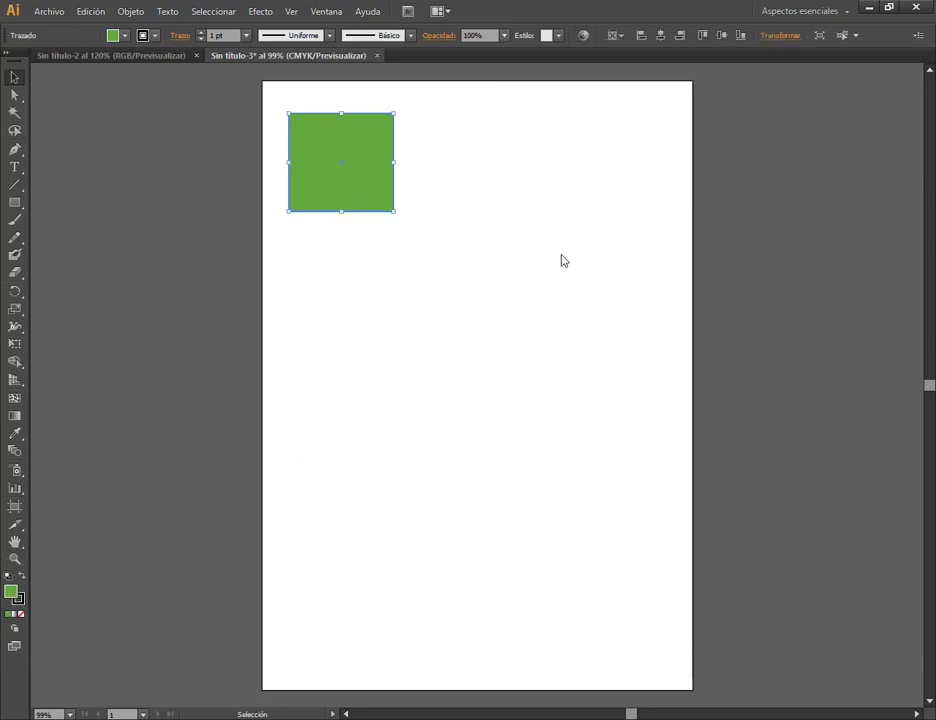
# Set the CMYK rectangle's fill to the bright magenta F800FF and deselect it.
pyautogui.doubleClick(11, 593)
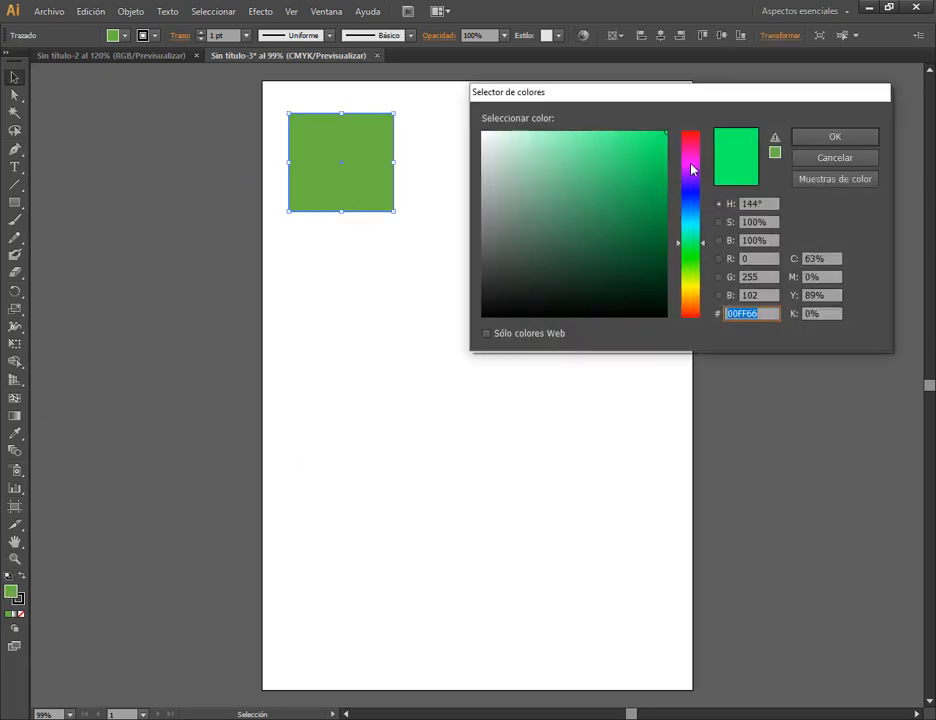
pyautogui.moveTo(692, 170); pyautogui.dragTo(673, 164)
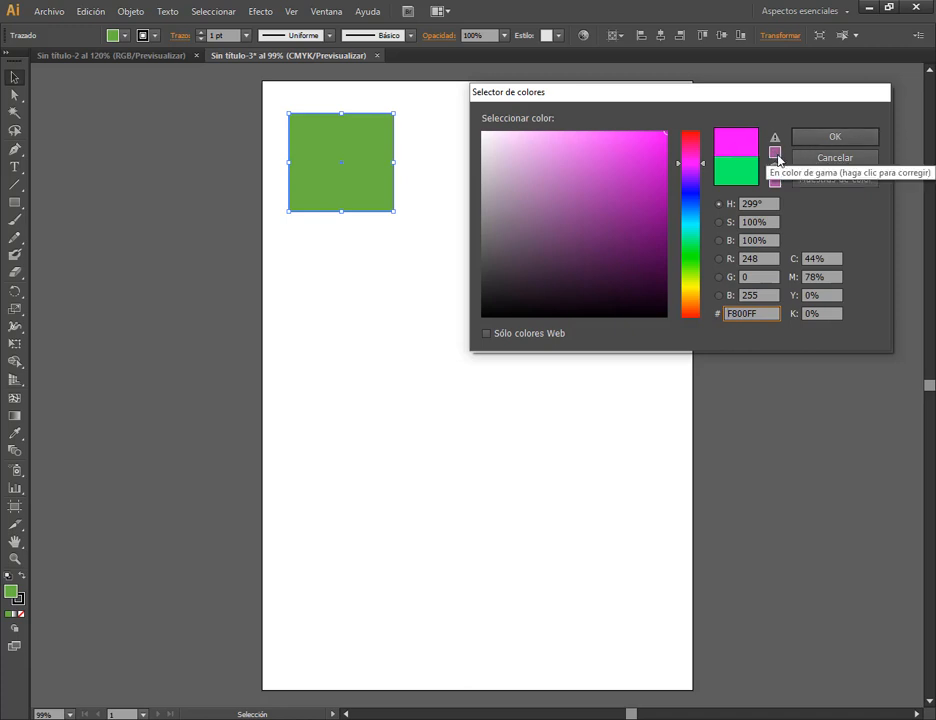
pyautogui.click(828, 140)
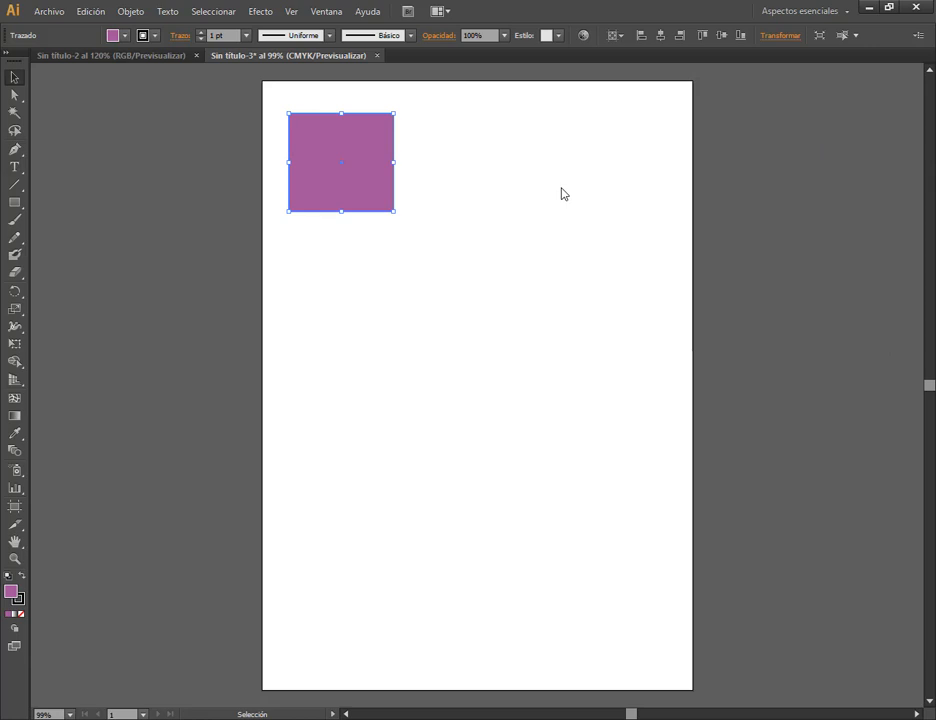
pyautogui.click(455, 226)
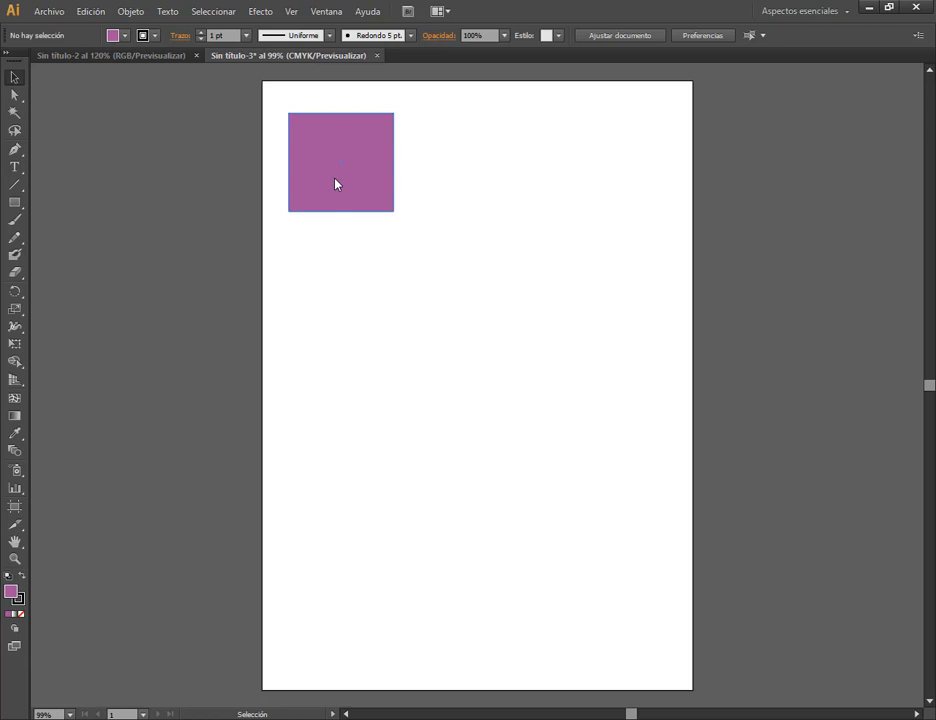
# In the RGB document, draw a rectangle in the artboard's upper-left area and fill it with the bright green 00FF67.
pyautogui.click(90, 56)
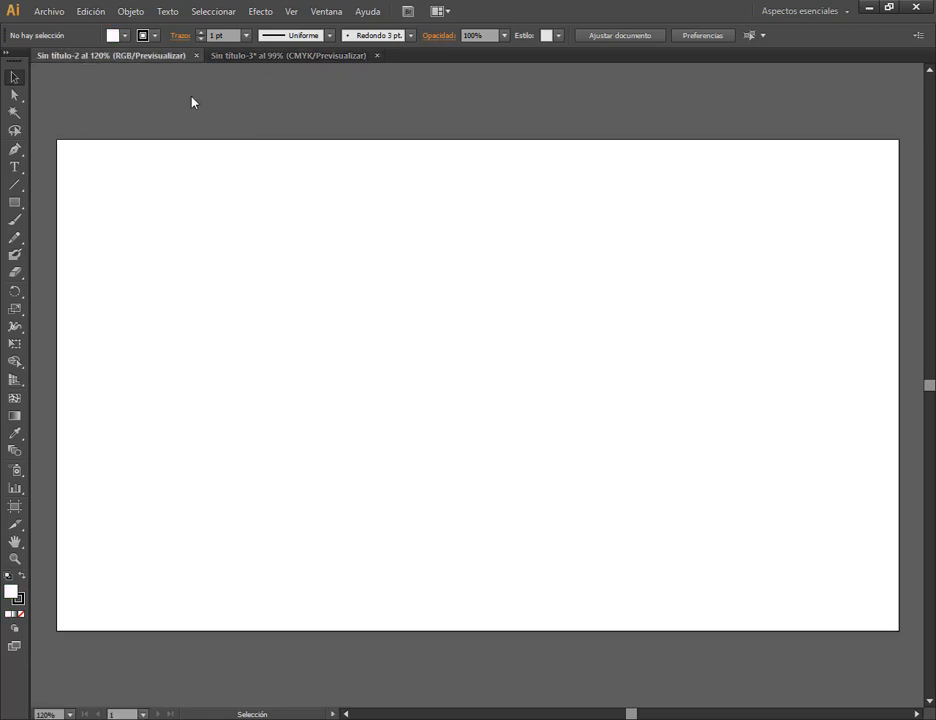
pyautogui.click(14, 203)
pyautogui.moveTo(209, 196); pyautogui.dragTo(295, 264)
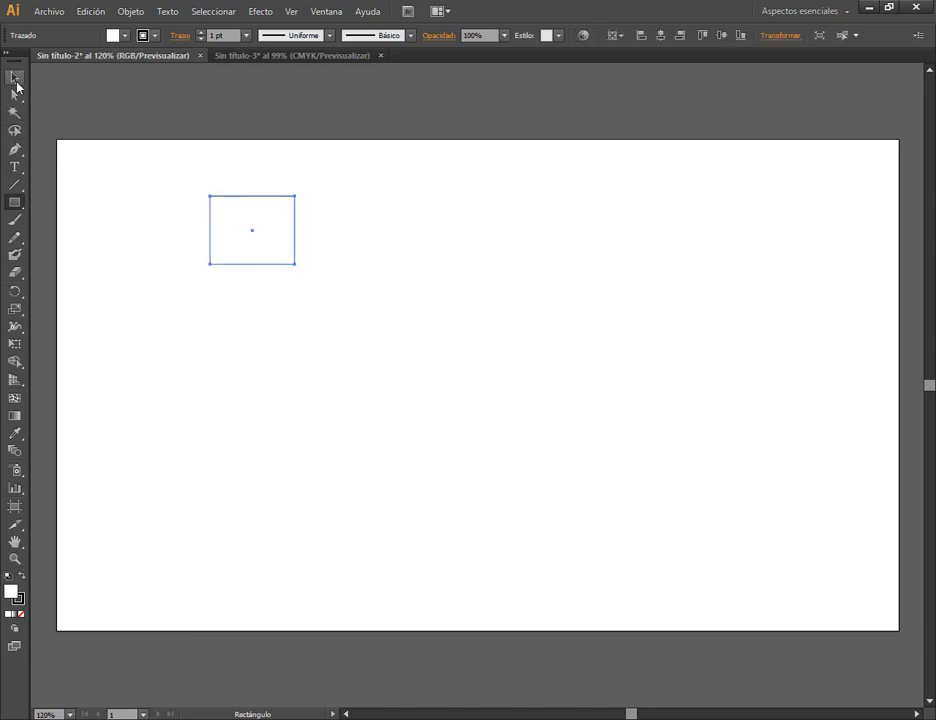
pyautogui.click(15, 79)
pyautogui.doubleClick(11, 591)
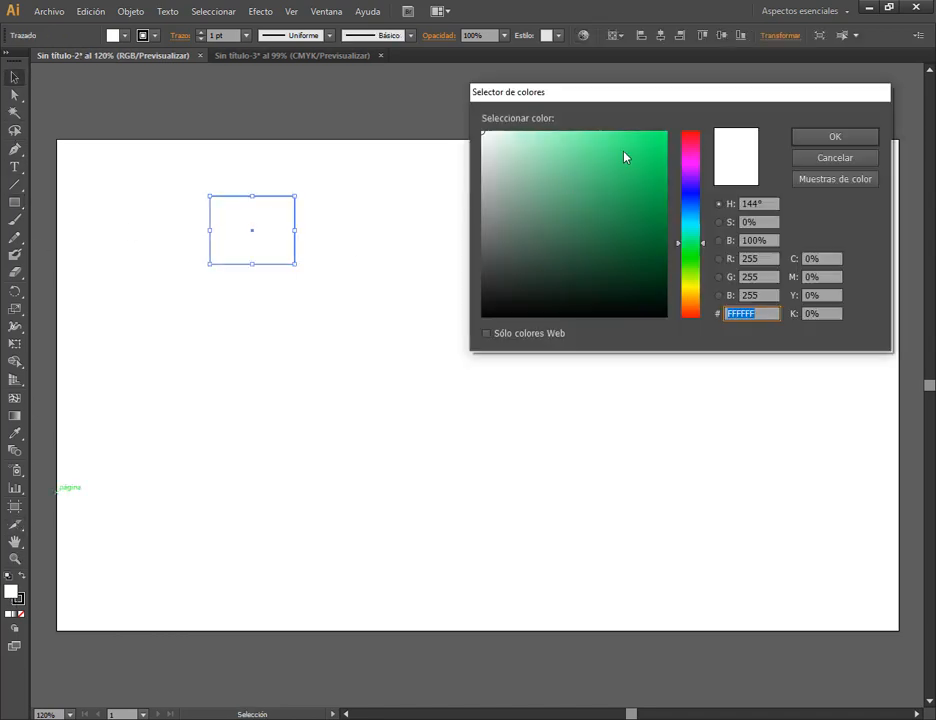
pyautogui.click(666, 132)
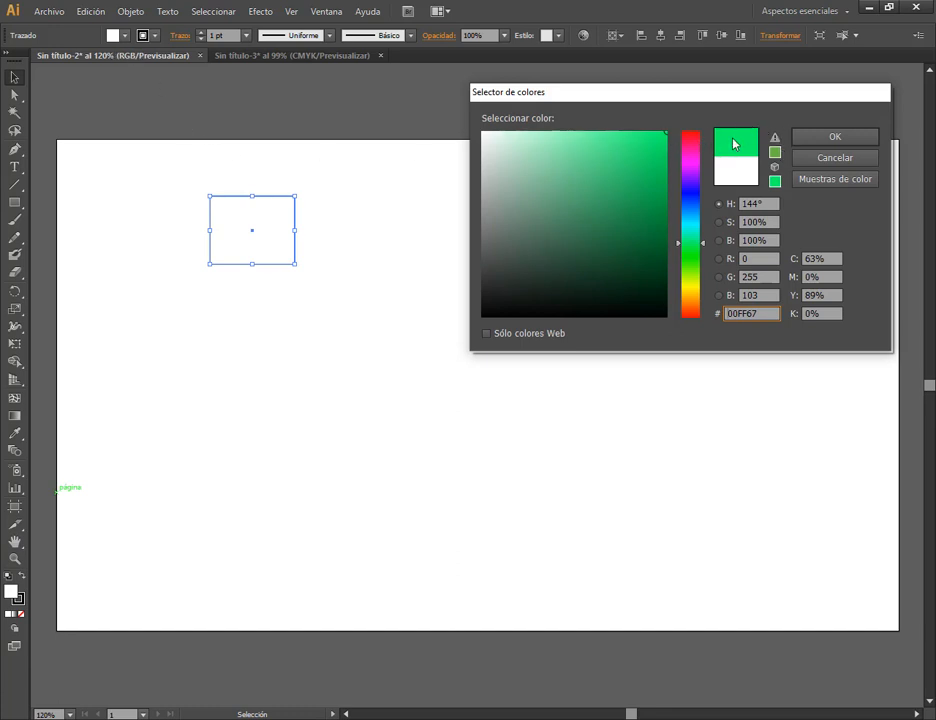
pyautogui.click(829, 140)
pyautogui.click(450, 230)
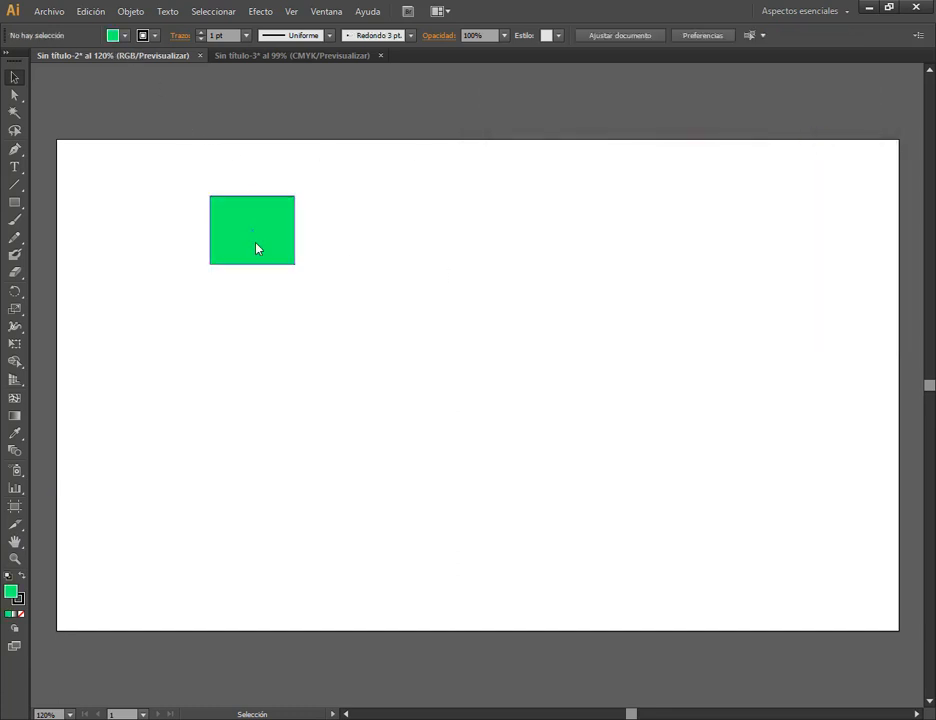
# Enlarge the green rectangle and move it closer to the artboard's left edge.
pyautogui.moveTo(256, 248)
pyautogui.mouseDown()
pyautogui.moveTo(239, 276)
pyautogui.moveTo(263, 248)
pyautogui.moveTo(307, 262)
pyautogui.moveTo(356, 318)
pyautogui.mouseUp()
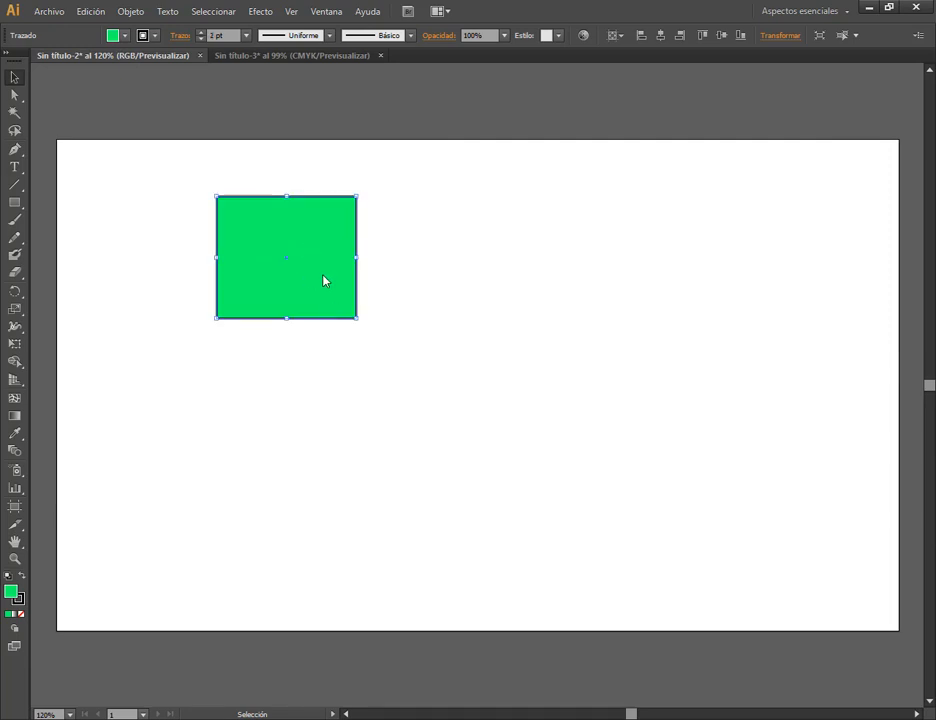
pyautogui.moveTo(323, 281); pyautogui.dragTo(228, 272)
pyautogui.click(322, 399)
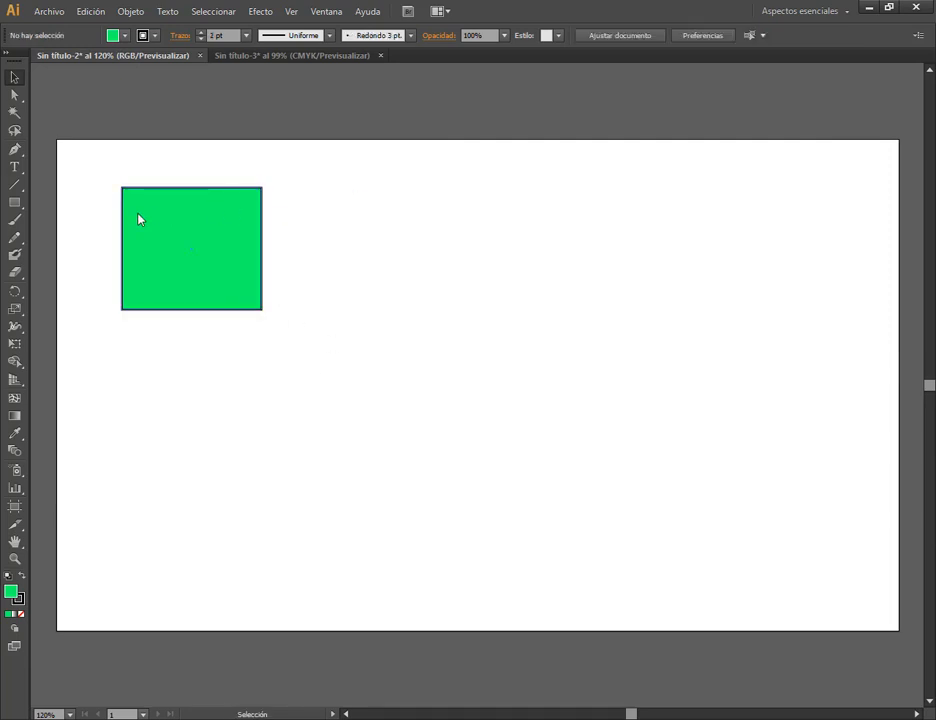
# Draw a hexagon to the right of the green rectangle and scale it up to a similar size.
pyautogui.moveTo(14, 202); pyautogui.dragTo(44, 254)
pyautogui.moveTo(349, 192); pyautogui.dragTo(407, 246)
pyautogui.press('v')
pyautogui.moveTo(298, 180); pyautogui.dragTo(356, 240)
# Fill the hexagon with the bright magenta F200FF and deselect it.
pyautogui.doubleClick(11, 591)
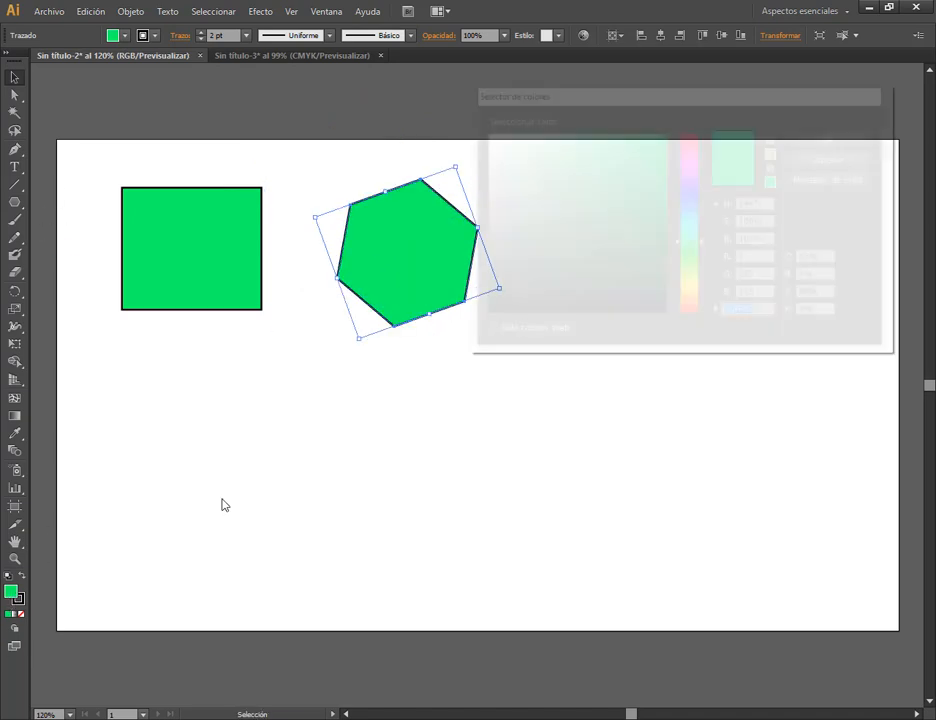
pyautogui.click(693, 170)
pyautogui.click(821, 136)
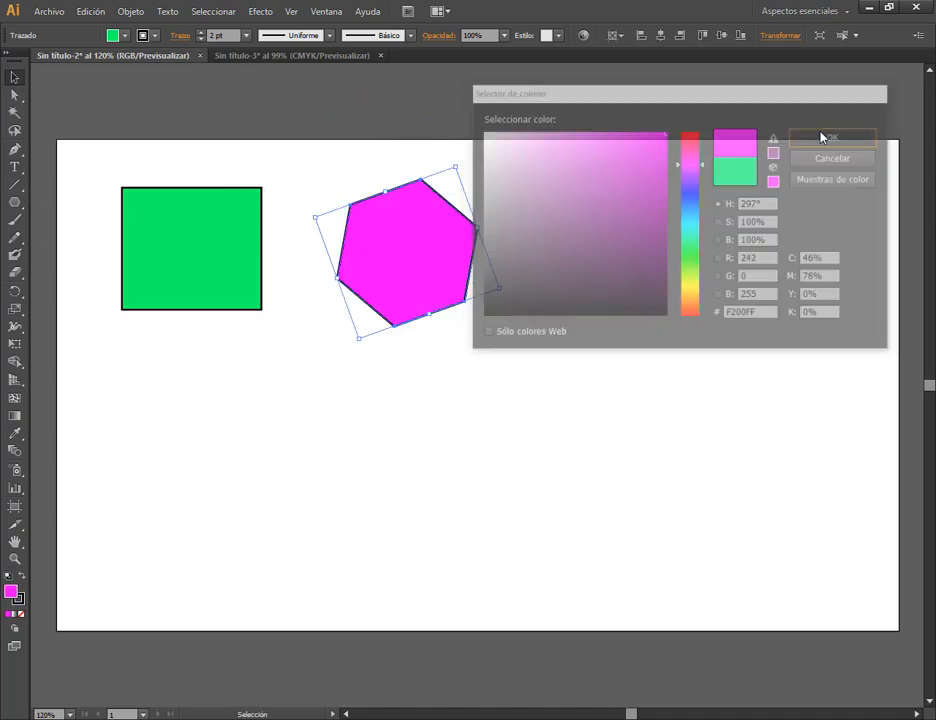
pyautogui.click(560, 240)
# Move the magenta hexagon closer to the green rectangle, leaving a small gap between them.
pyautogui.moveTo(419, 278); pyautogui.dragTo(341, 304)
pyautogui.click(487, 293)
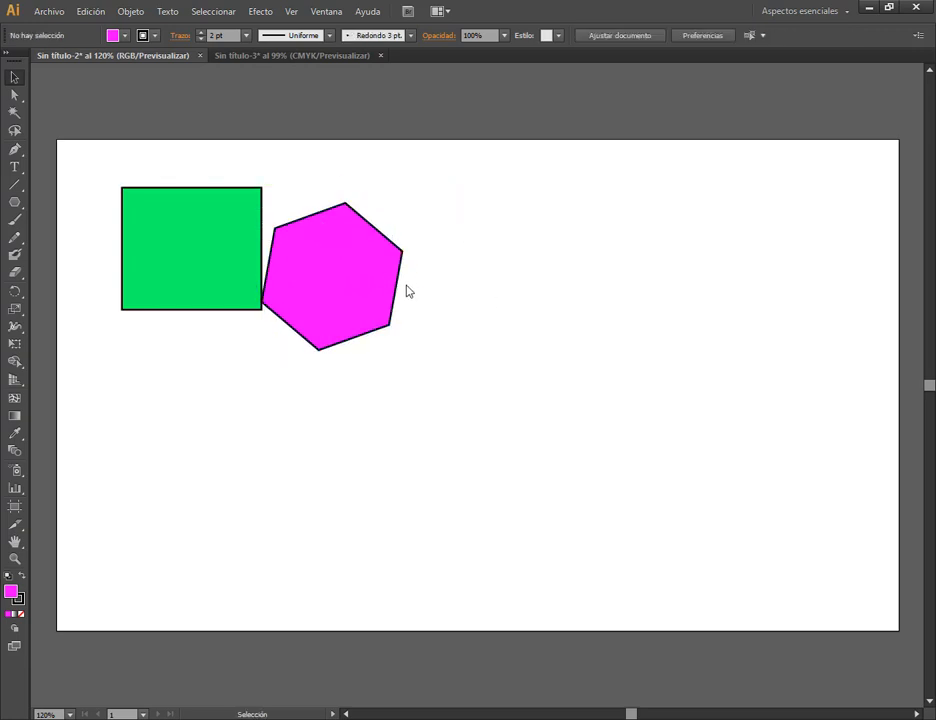
pyautogui.moveTo(396, 293); pyautogui.dragTo(416, 297)
pyautogui.click(573, 297)
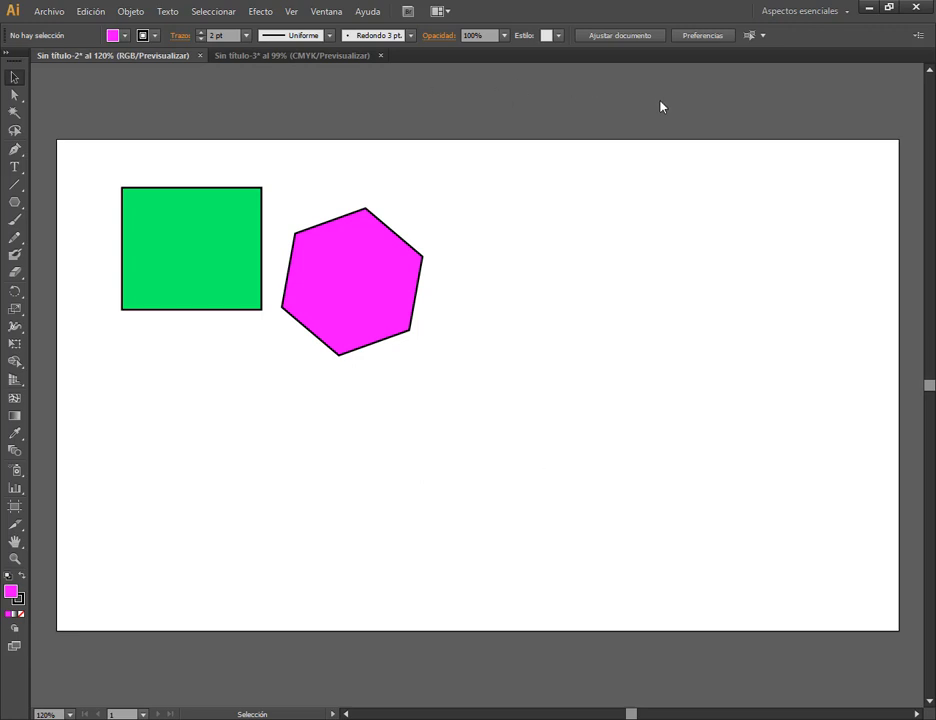
# Open the document setup of the RGB document and review the available measurement units.
pyautogui.click(611, 40)
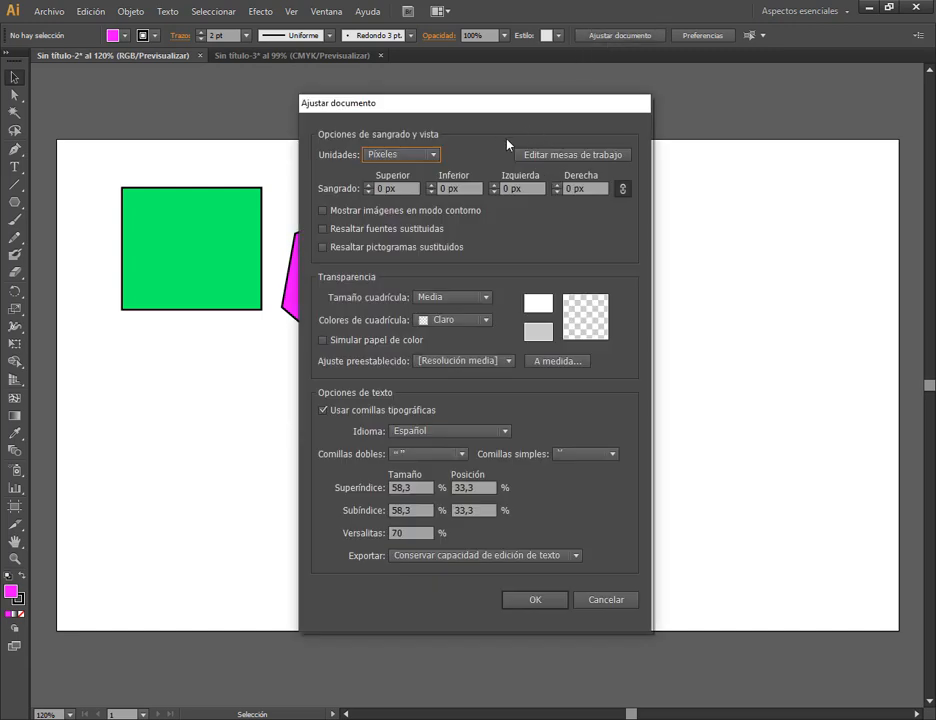
pyautogui.click(384, 157)
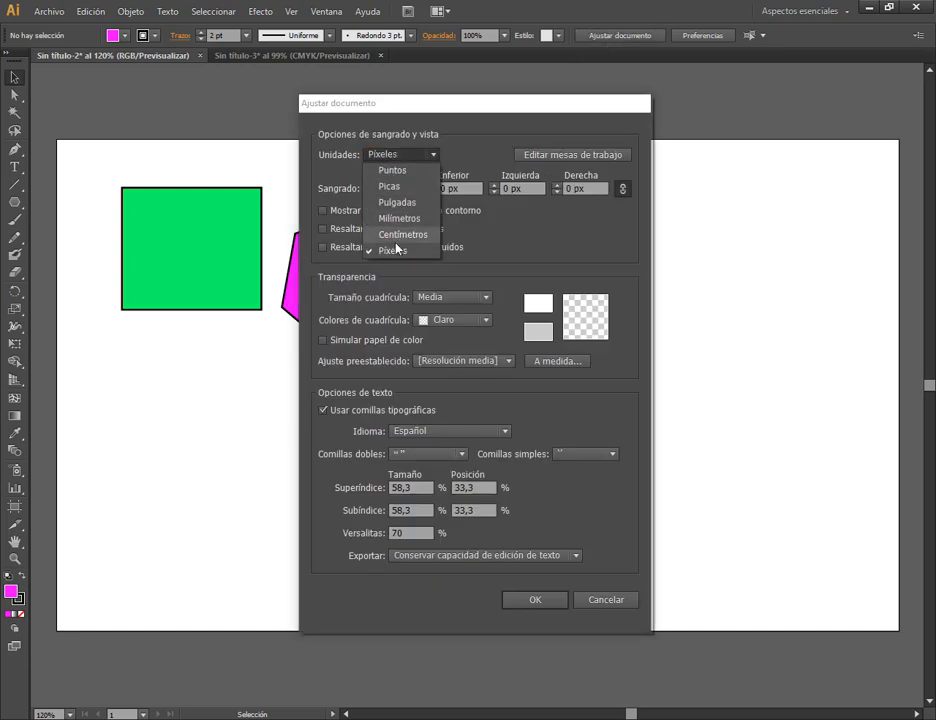
pyautogui.click(404, 154)
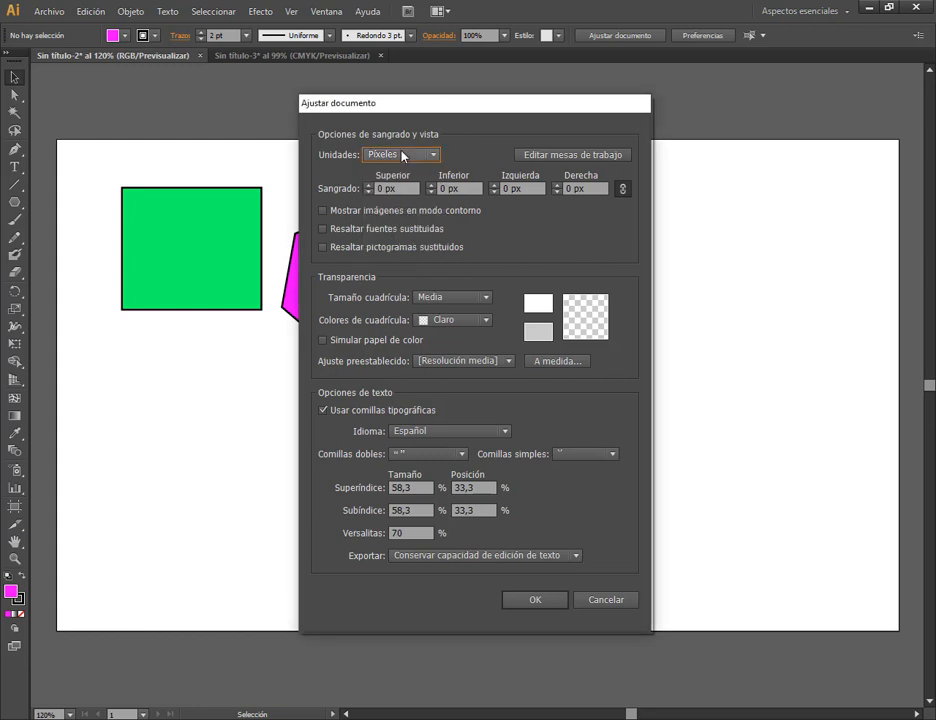
pyautogui.click(424, 154)
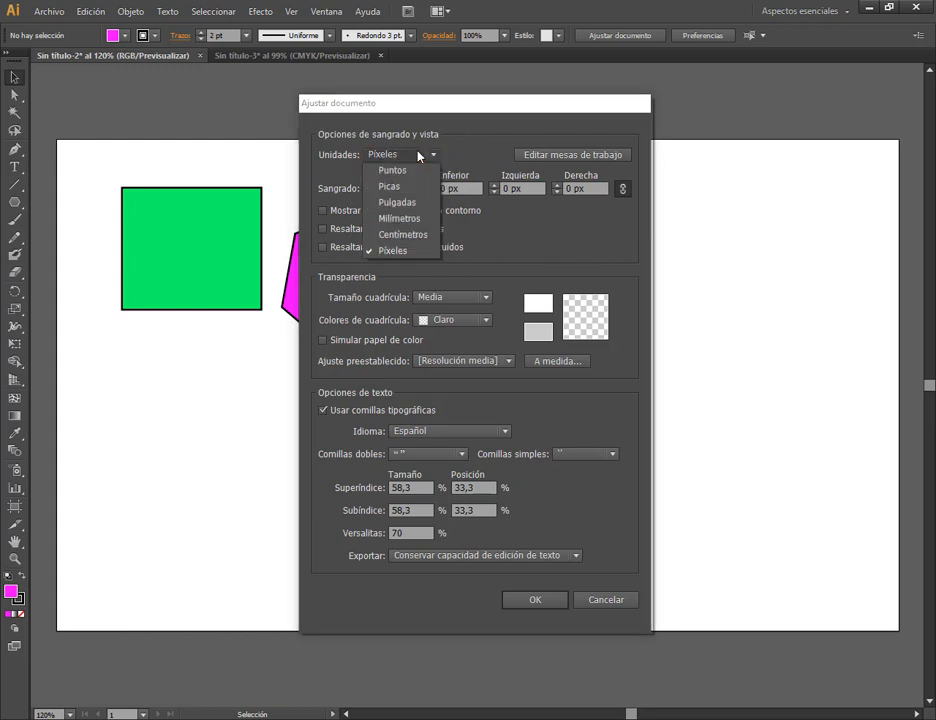
pyautogui.click(508, 132)
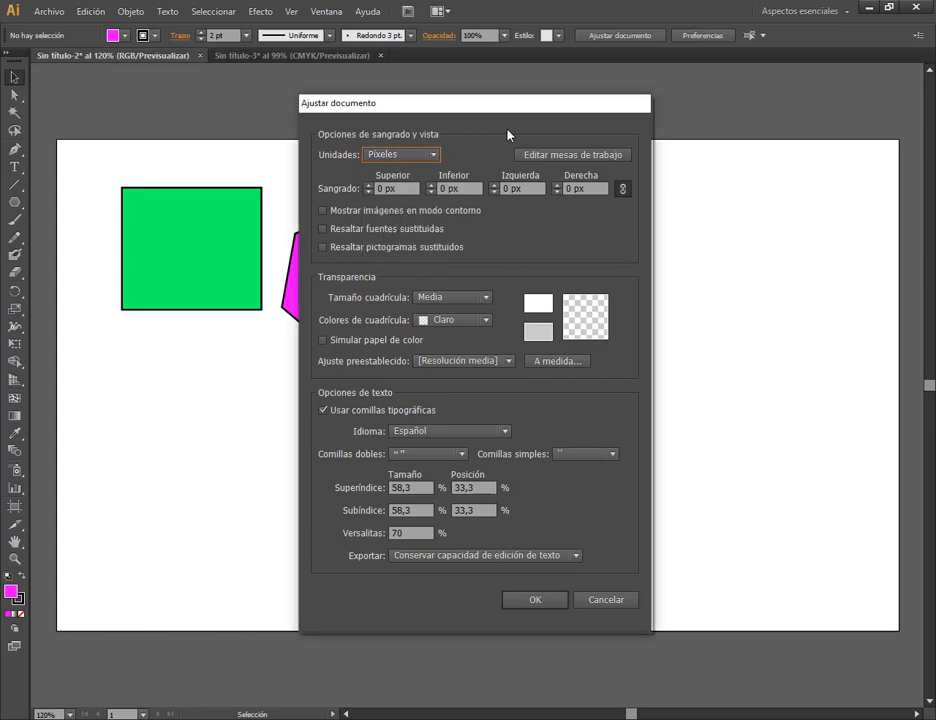
# Switch from the document setup to artboard editing and review the preset artboard sizes.
pyautogui.click(560, 156)
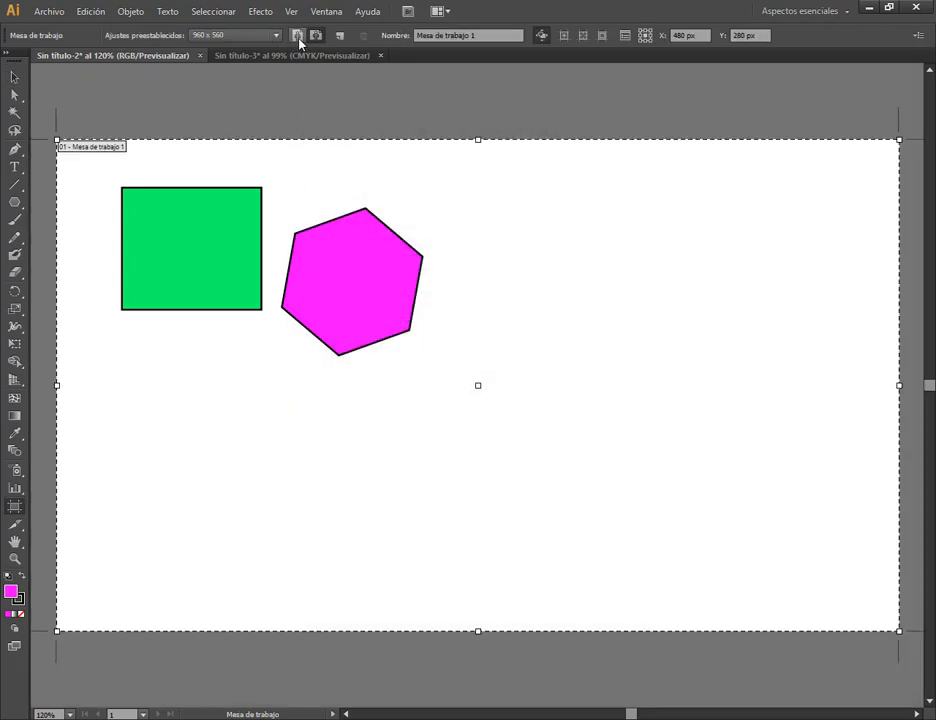
pyautogui.click(247, 37)
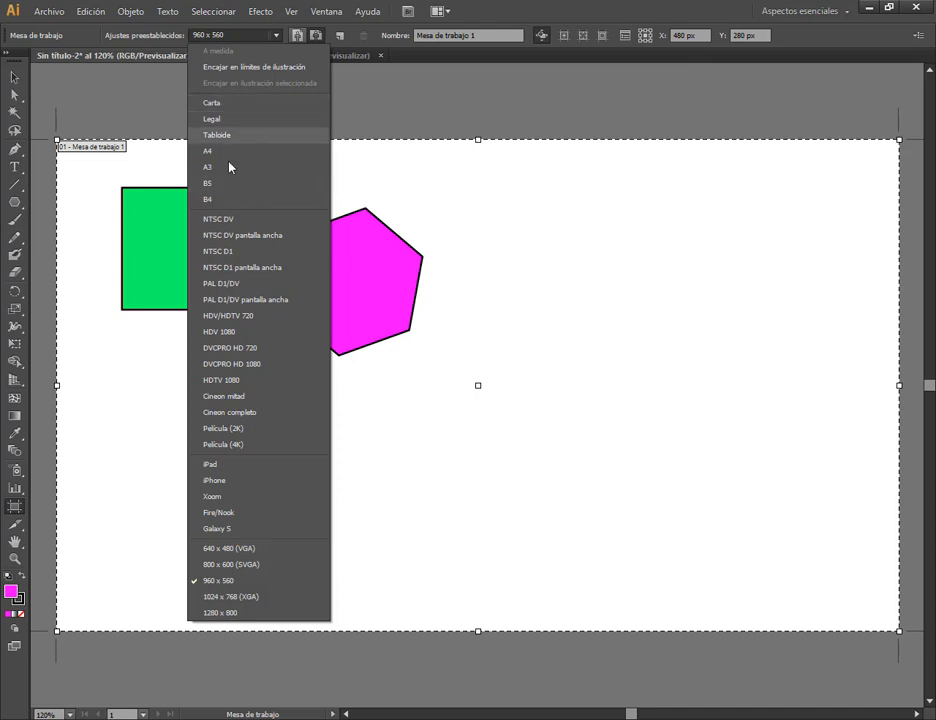
pyautogui.click(546, 7)
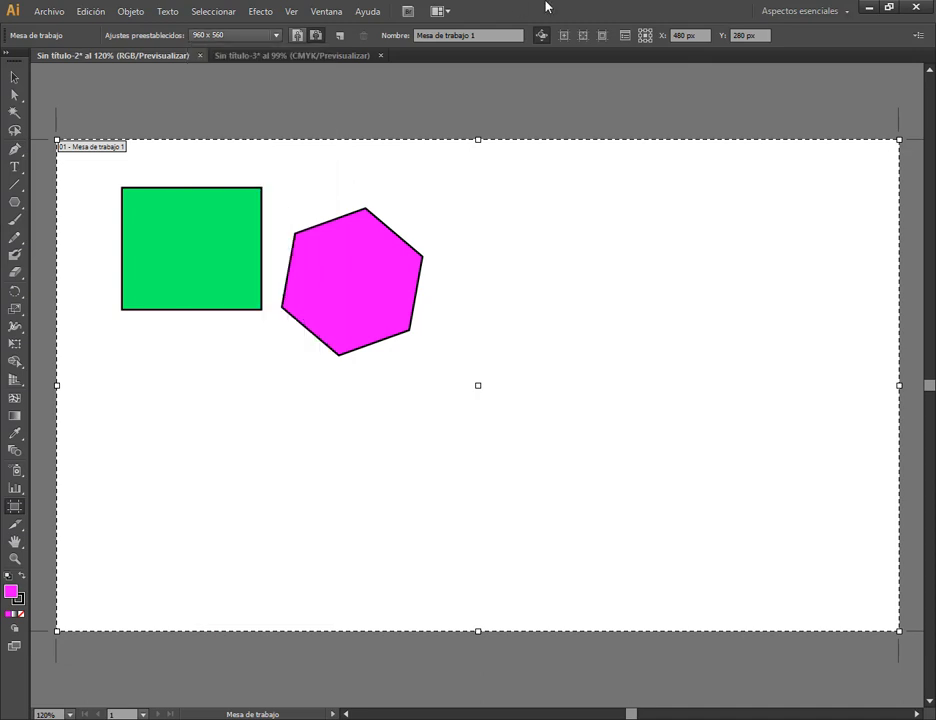
# Review the preset, width and height settings in the artboard options, cancel them and leave artboard editing.
pyautogui.click(624, 35)
pyautogui.moveTo(347, 125); pyautogui.dragTo(499, 98)
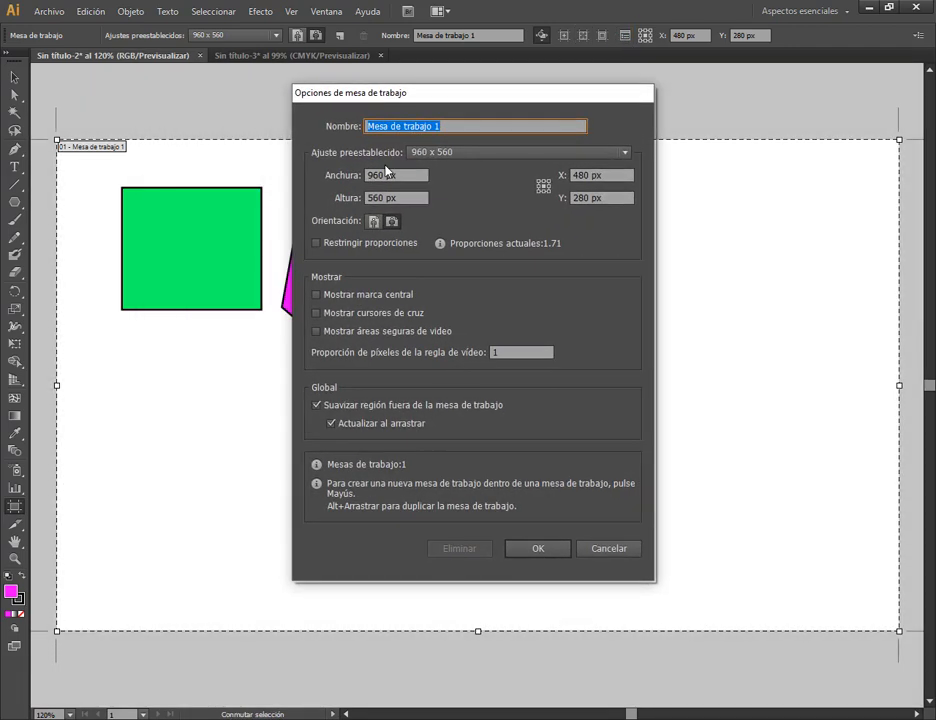
pyautogui.click(420, 152)
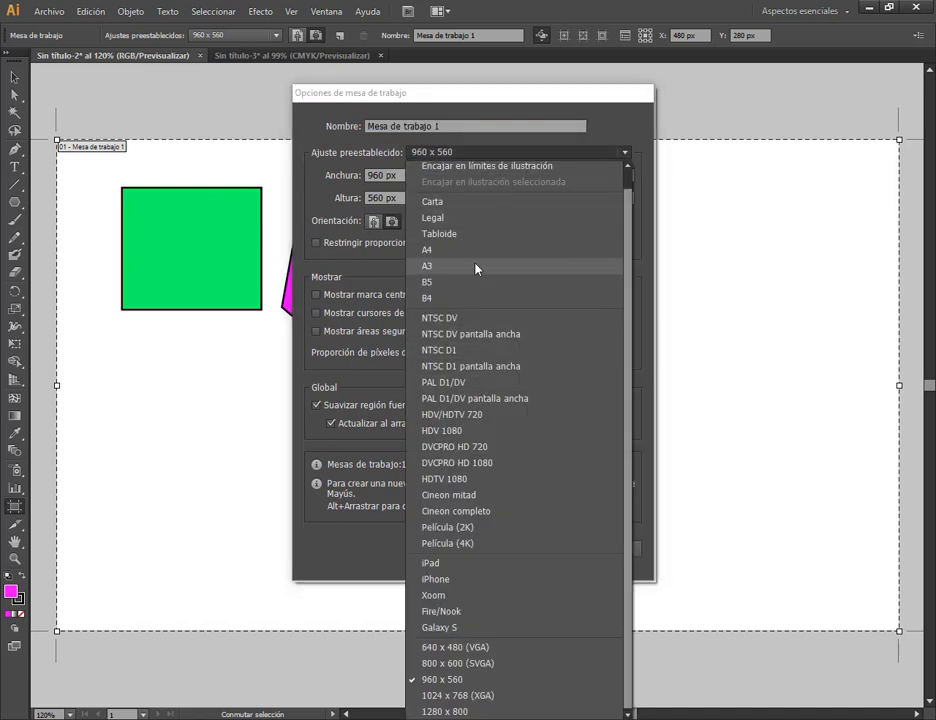
pyautogui.click(525, 150)
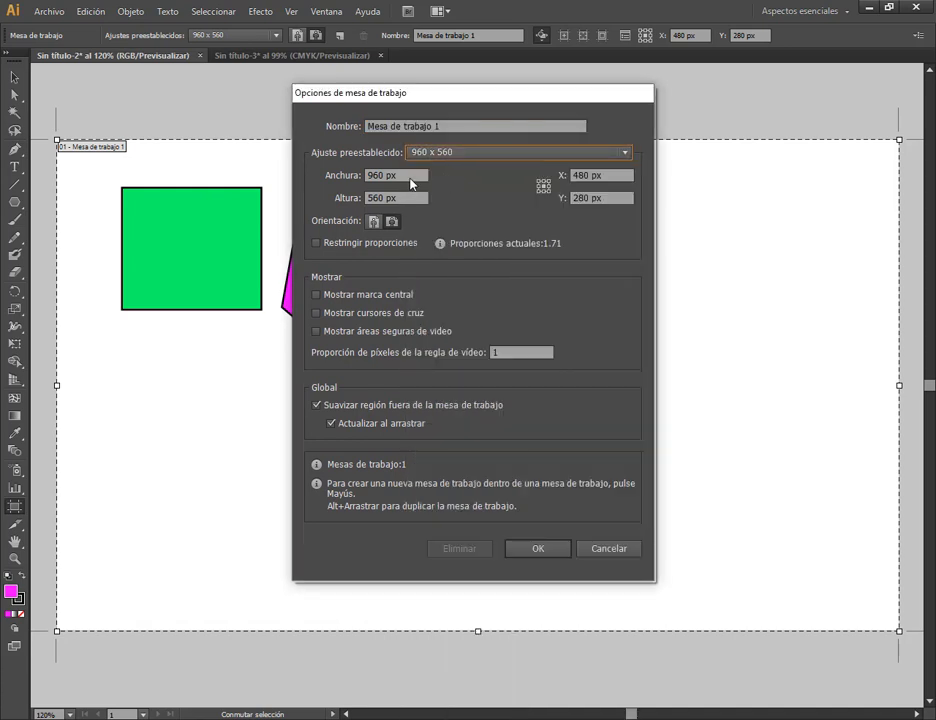
pyautogui.moveTo(405, 178); pyautogui.dragTo(334, 181)
pyautogui.moveTo(394, 198); pyautogui.dragTo(320, 189)
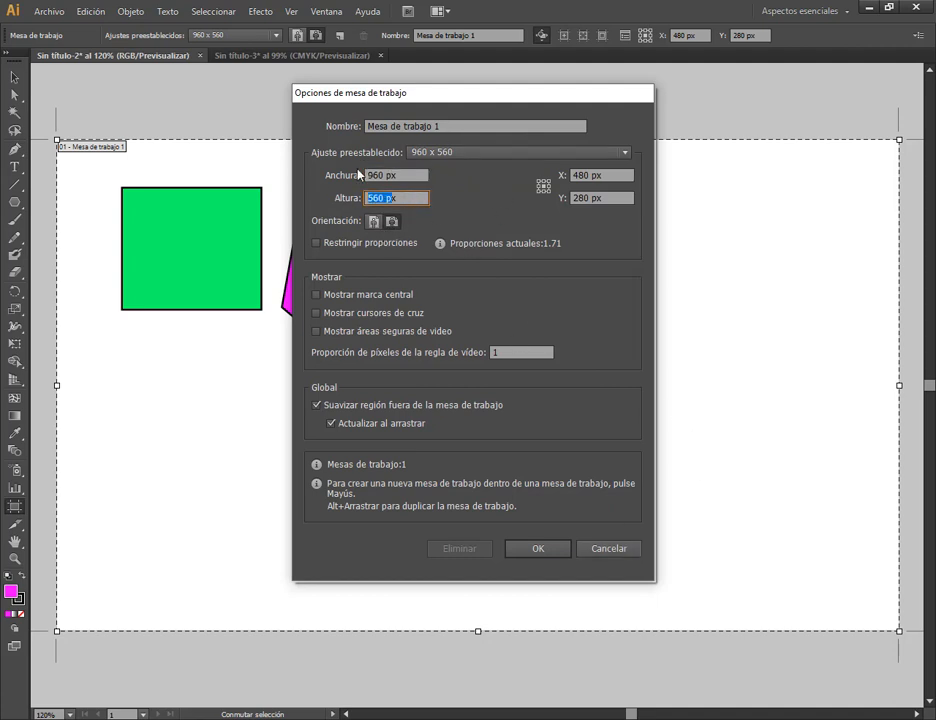
pyautogui.click(591, 549)
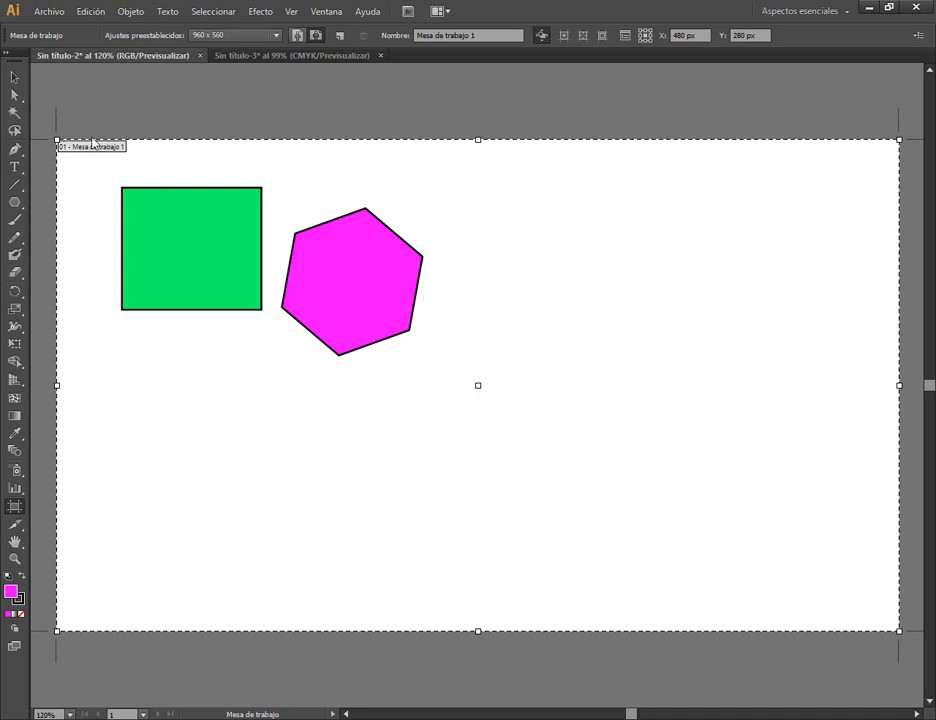
pyautogui.click(14, 77)
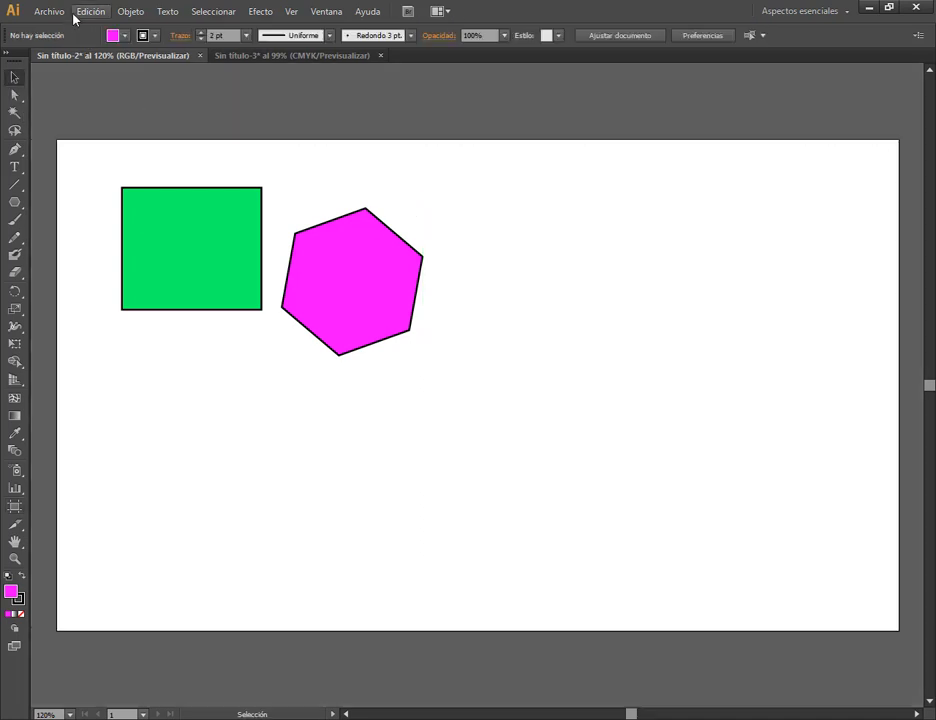
# Convert the document with the green rectangle and magenta hexagon to CMYK color mode.
pyautogui.click(57, 12)
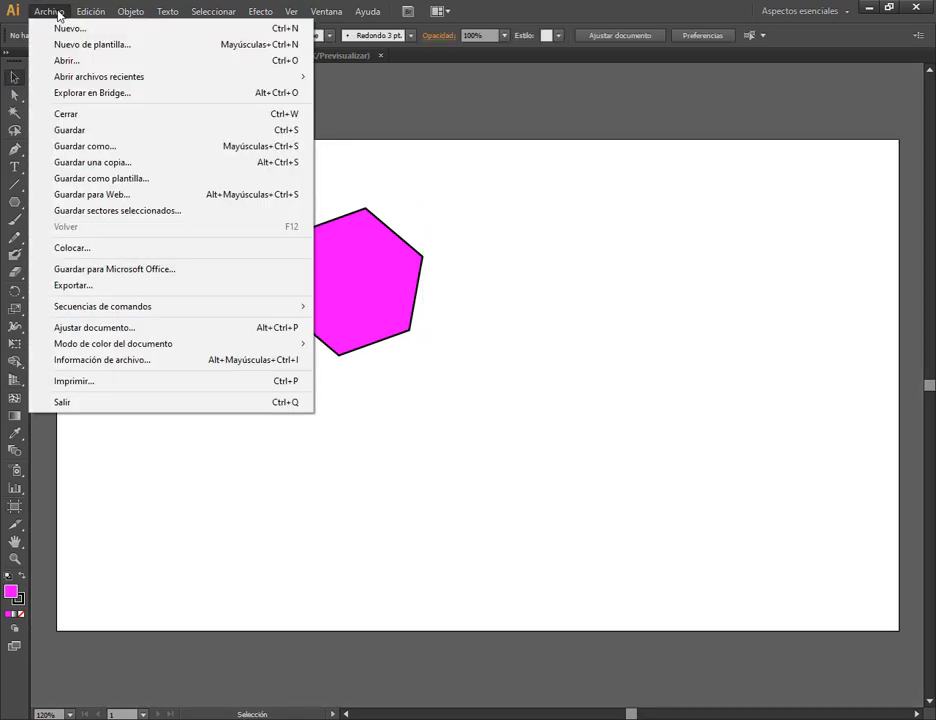
pyautogui.moveTo(111, 349)
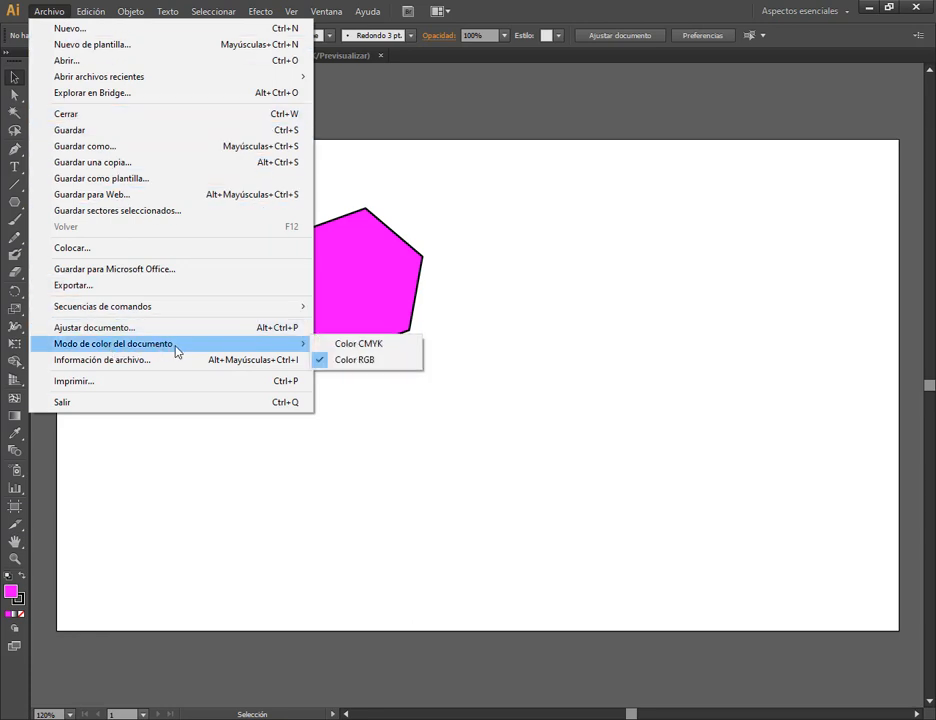
pyautogui.click(380, 346)
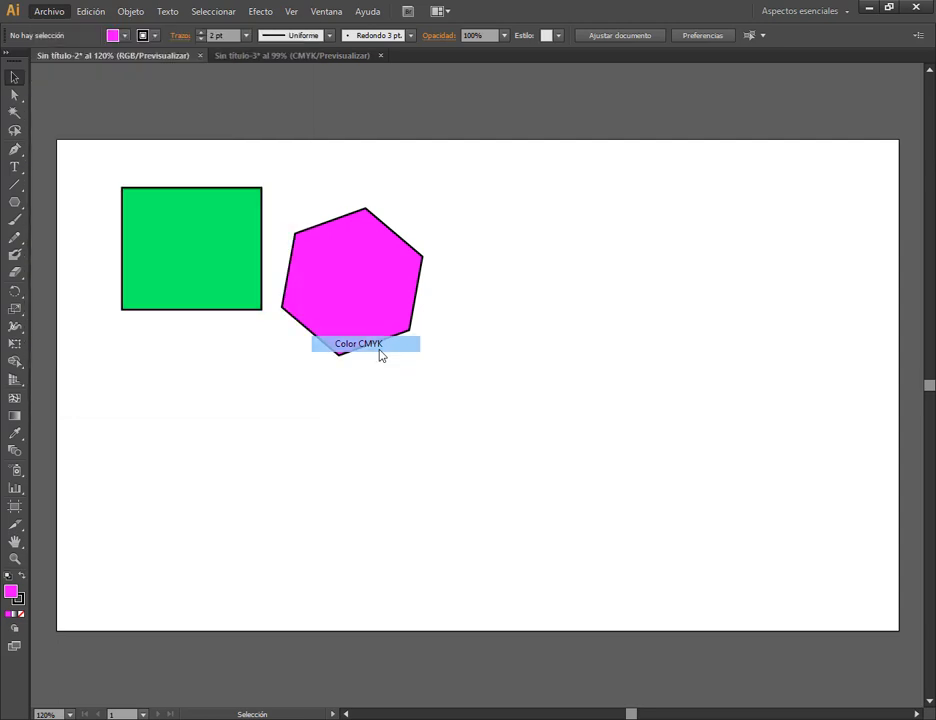
# Move the hexagon up so it overlaps the green rectangle's right side, and deselect it.
pyautogui.click(250, 215)
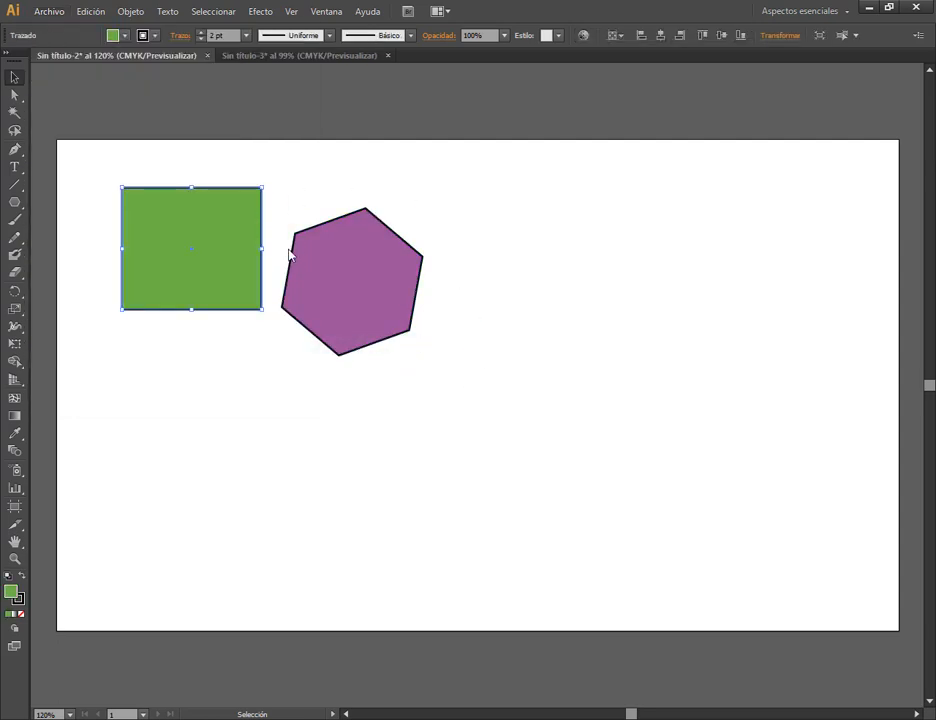
pyautogui.click(289, 256)
pyautogui.moveTo(338, 276); pyautogui.dragTo(292, 236)
pyautogui.click(425, 302)
pyautogui.click(464, 326)
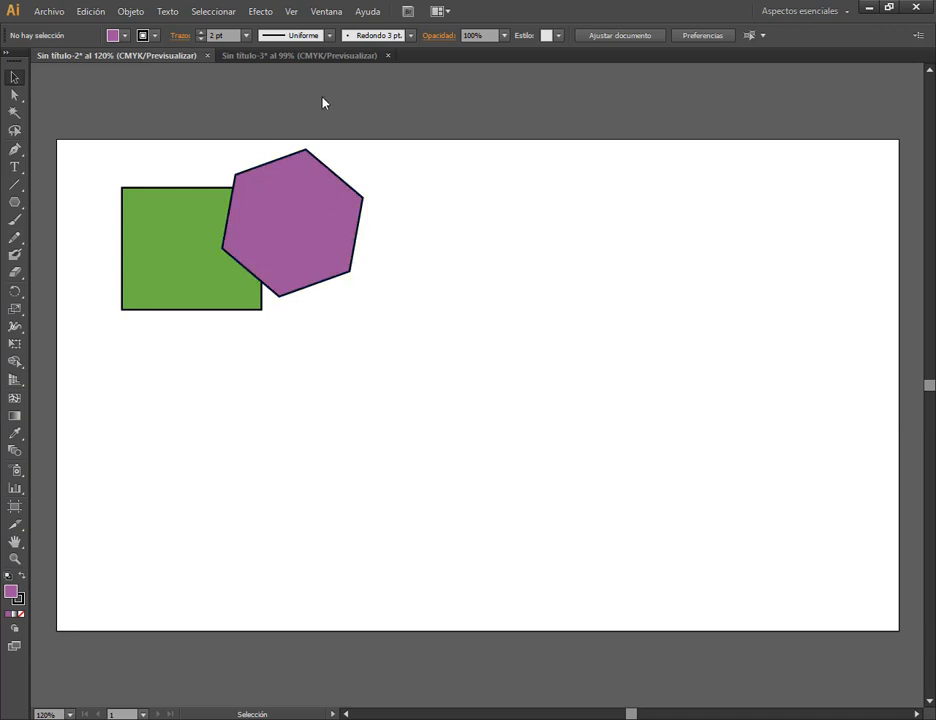
# In the portrait CMYK document, draw a hexagon and place it to the right of the purple rectangle.
pyautogui.click(328, 56)
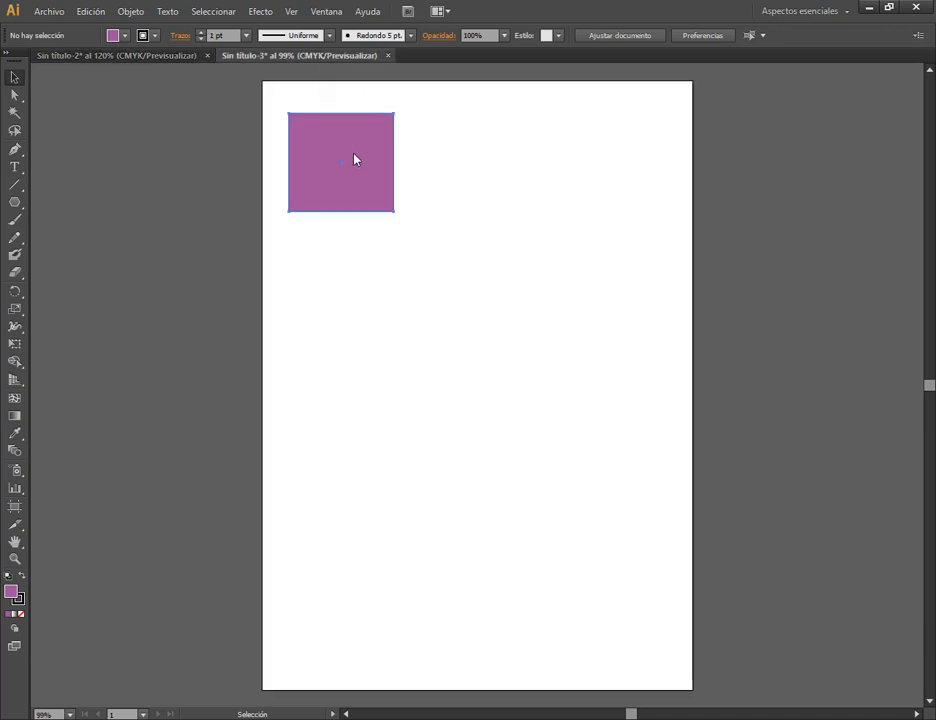
pyautogui.click(372, 172)
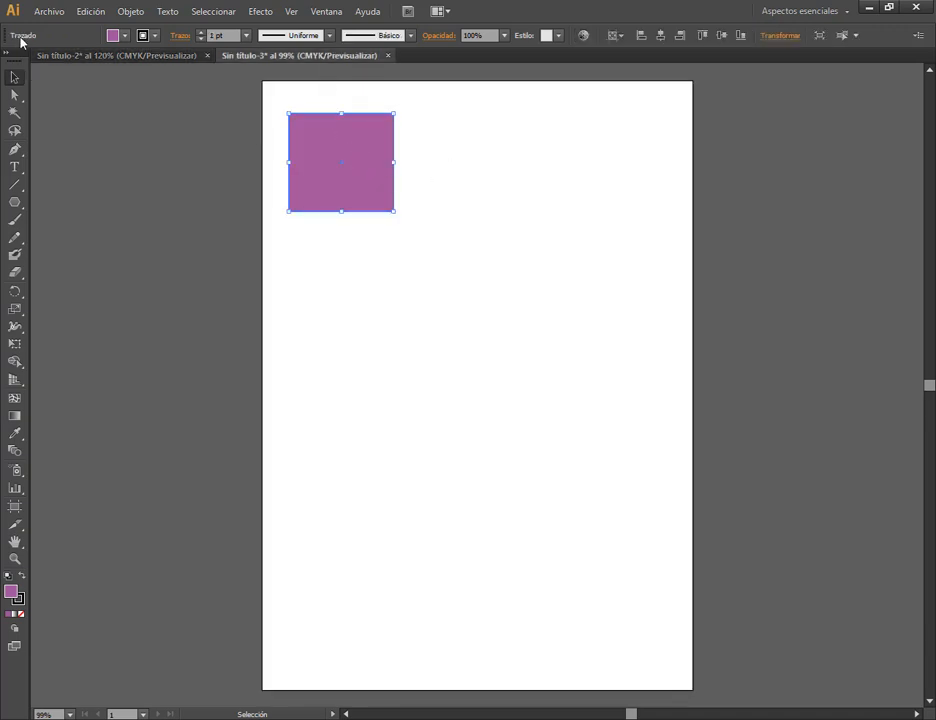
pyautogui.click(16, 202)
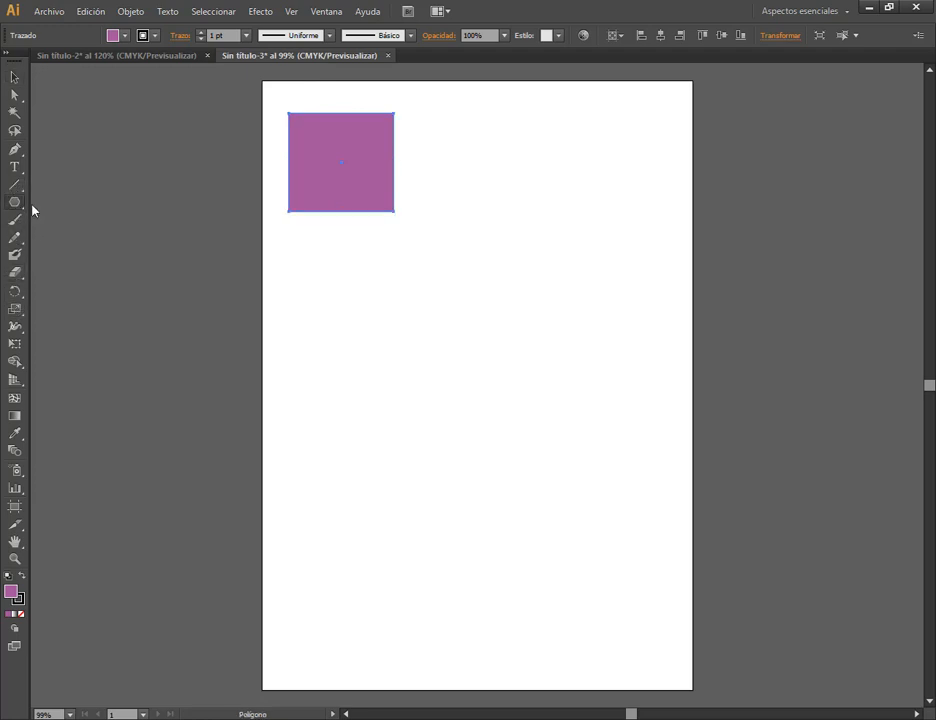
pyautogui.moveTo(403, 264); pyautogui.dragTo(455, 309)
pyautogui.click(15, 78)
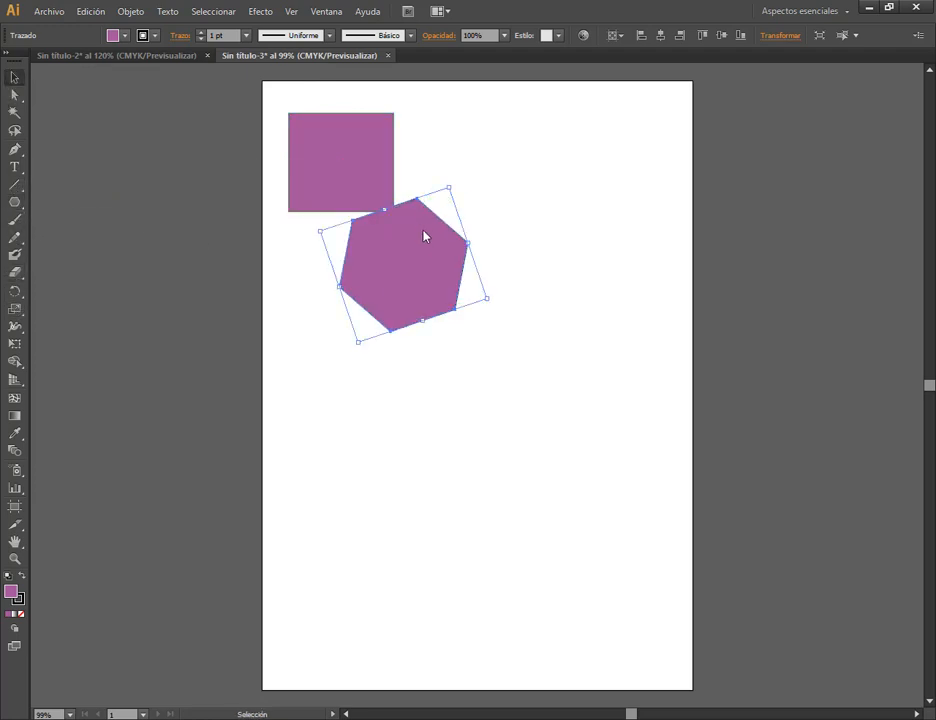
pyautogui.moveTo(423, 236); pyautogui.dragTo(520, 166)
# Convert the portrait document to RGB color mode.
pyautogui.click(49, 11)
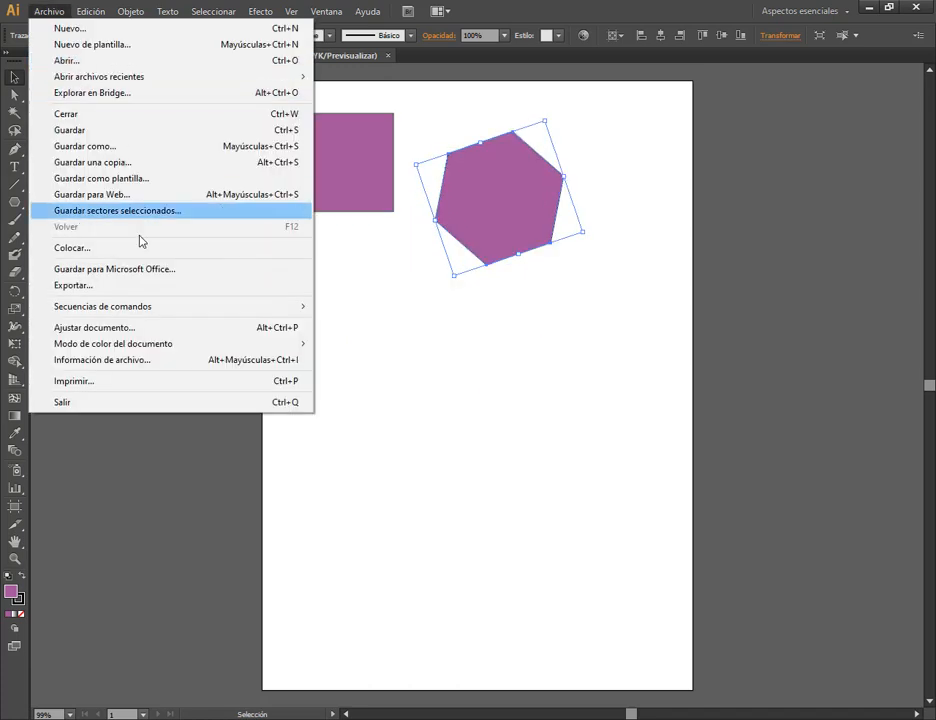
pyautogui.moveTo(315, 343)
pyautogui.click(361, 361)
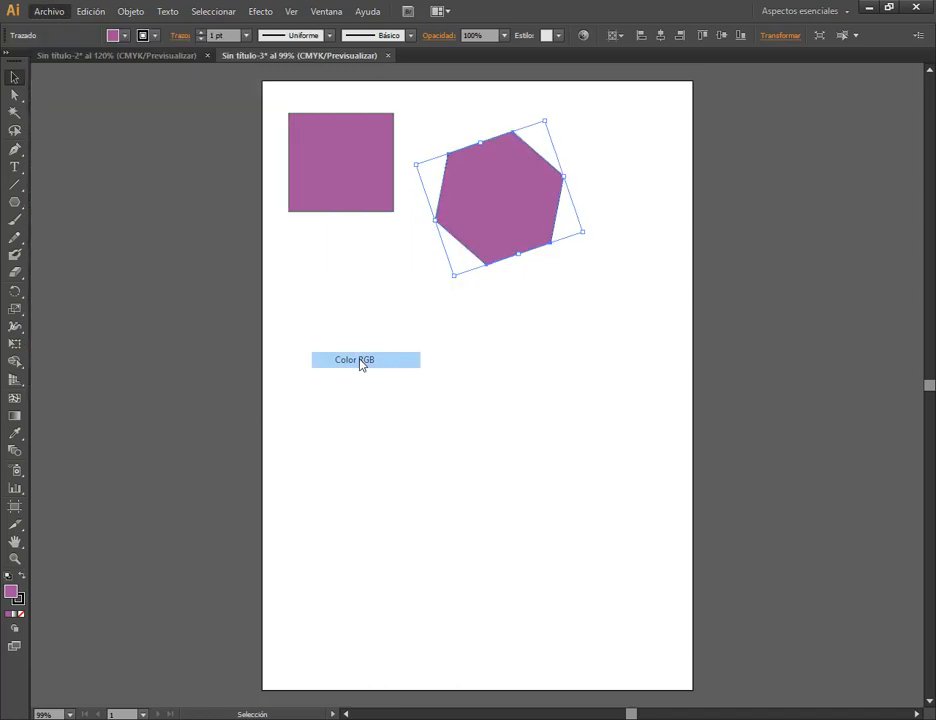
# Fill the selected hexagon with the bright magenta FF00F3.
pyautogui.doubleClick(18, 598)
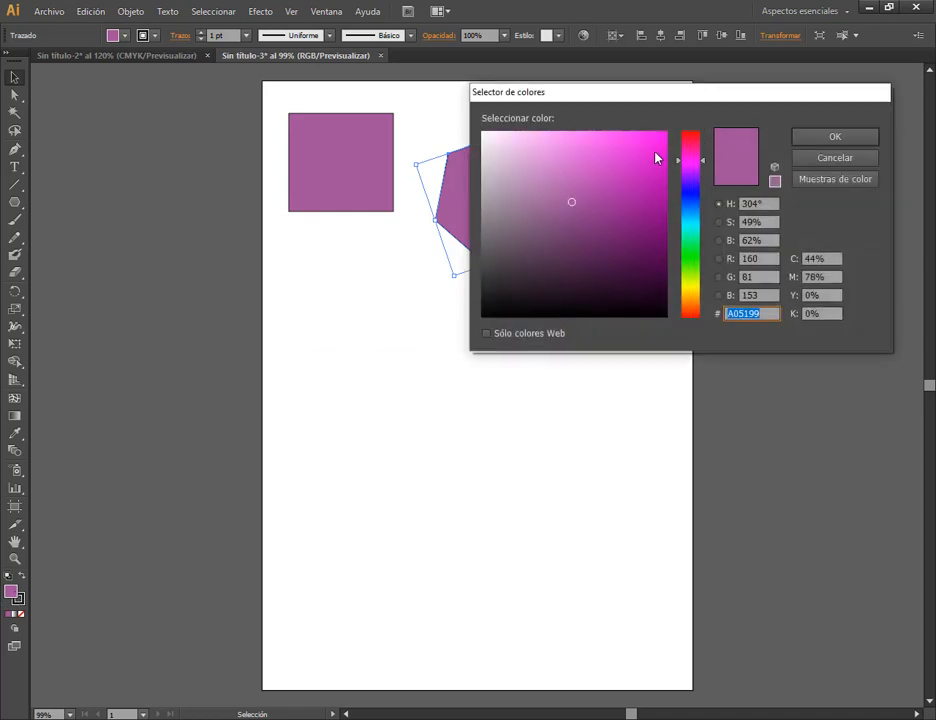
pyautogui.moveTo(656, 158); pyautogui.dragTo(675, 125)
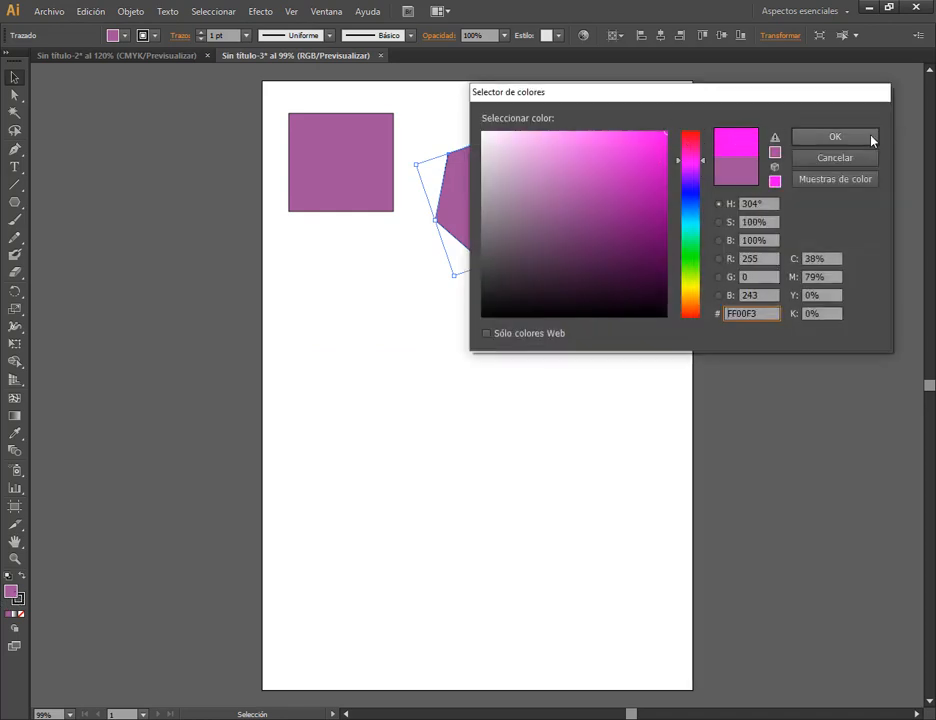
pyautogui.click(871, 140)
# Move the magenta hexagon so it overlaps the purple rectangle's right edge, and deselect it.
pyautogui.moveTo(524, 184); pyautogui.dragTo(499, 238)
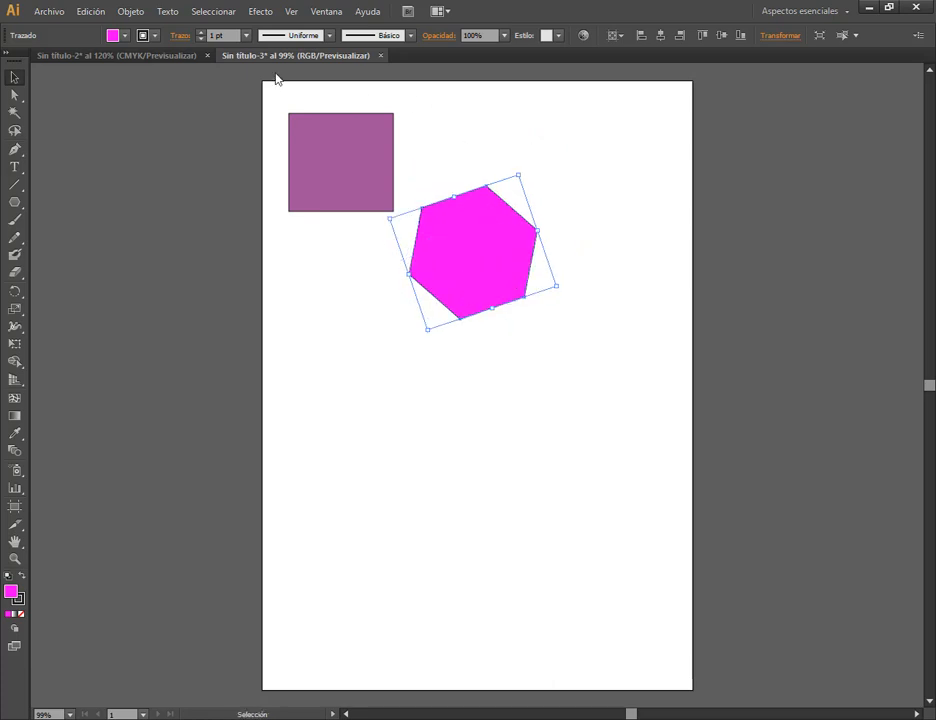
pyautogui.click(48, 11)
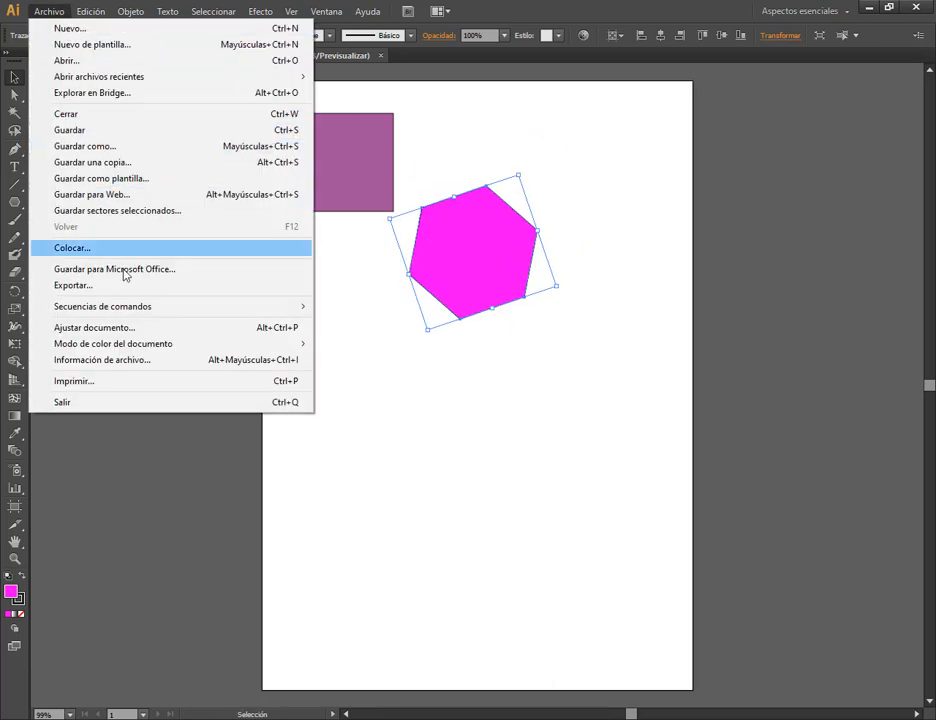
pyautogui.click(390, 449)
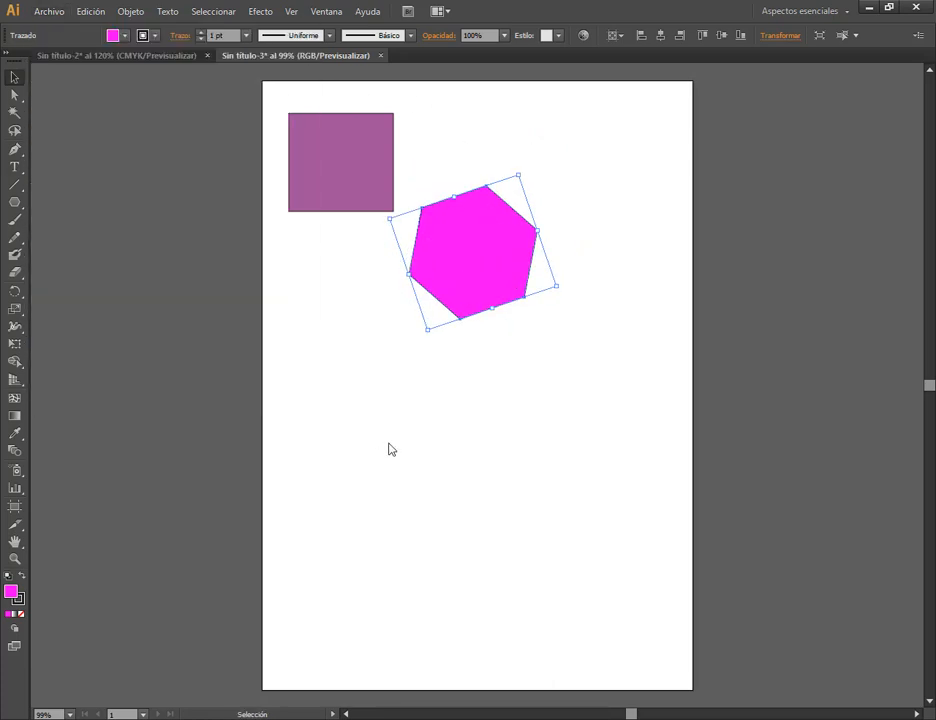
pyautogui.moveTo(435, 240); pyautogui.dragTo(426, 205)
pyautogui.hotkey('ctrl', 'shift', 'a')
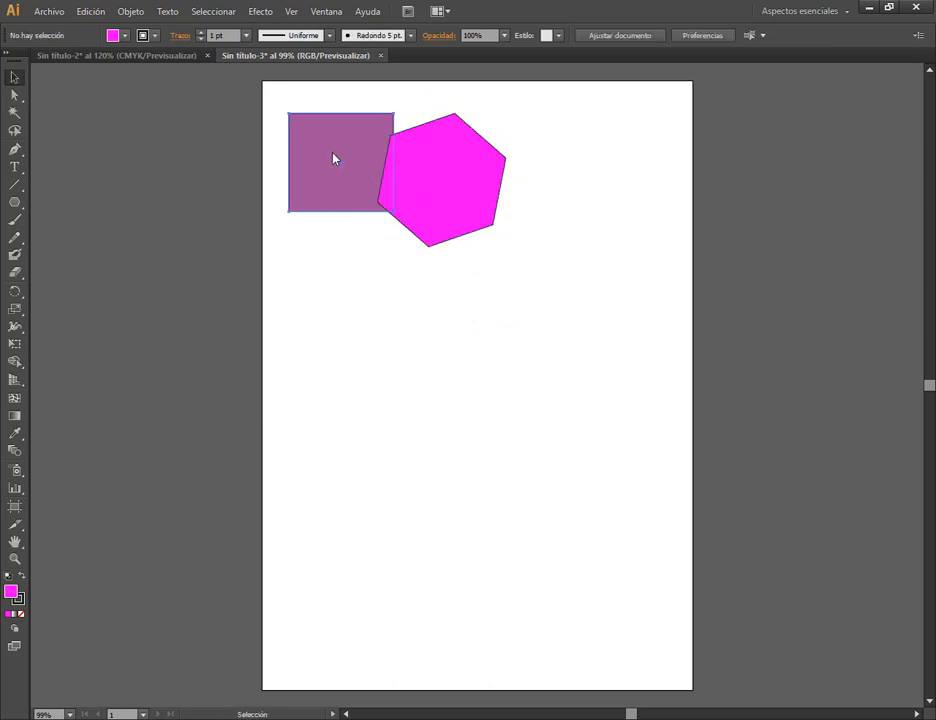
# Move the purple rectangle slightly down and shift the magenta hexagon further over its right side, leaving nothing selected.
pyautogui.moveTo(335, 159); pyautogui.dragTo(335, 181)
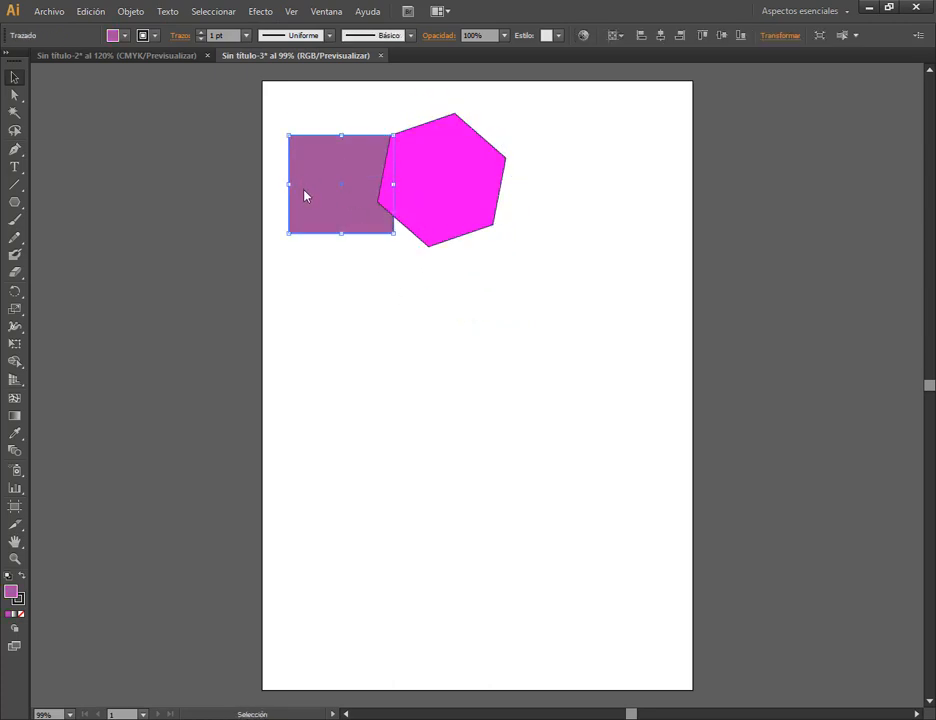
pyautogui.click(465, 148)
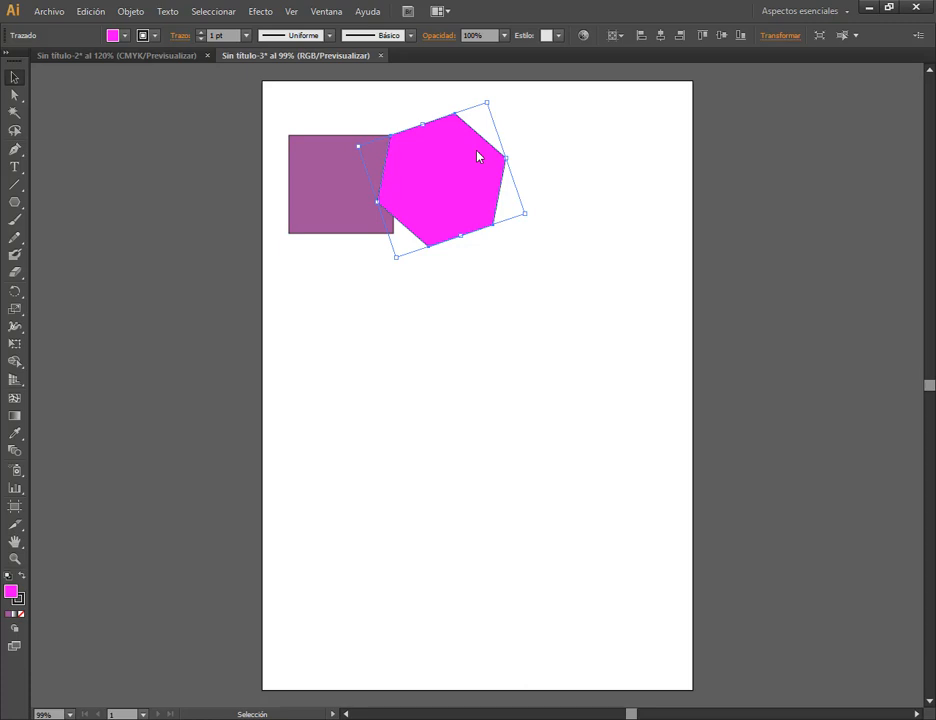
pyautogui.moveTo(477, 152); pyautogui.dragTo(441, 178)
pyautogui.click(623, 351)
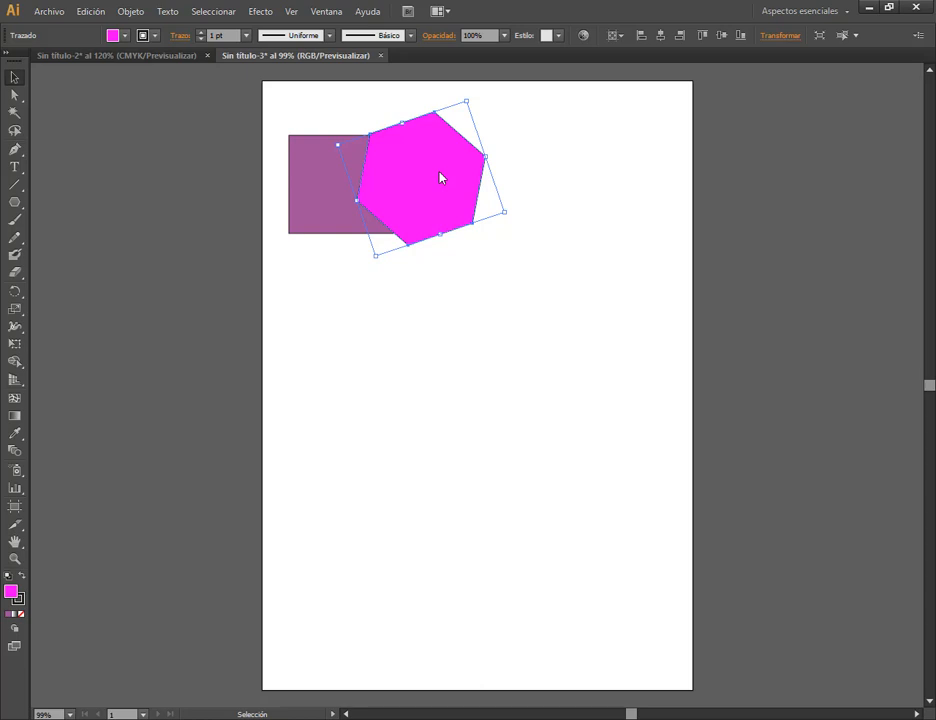
pyautogui.click(493, 320)
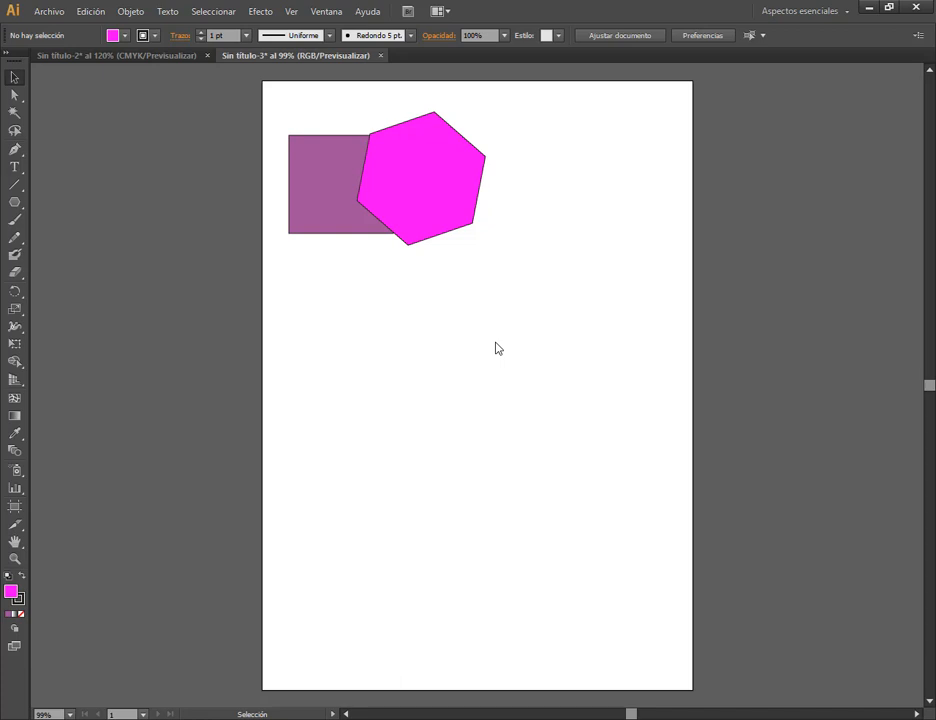
# Move the magenta hexagon to the right until it sits clear of the purple rectangle.
pyautogui.moveTo(377, 188); pyautogui.dragTo(424, 194)
pyautogui.click(365, 186)
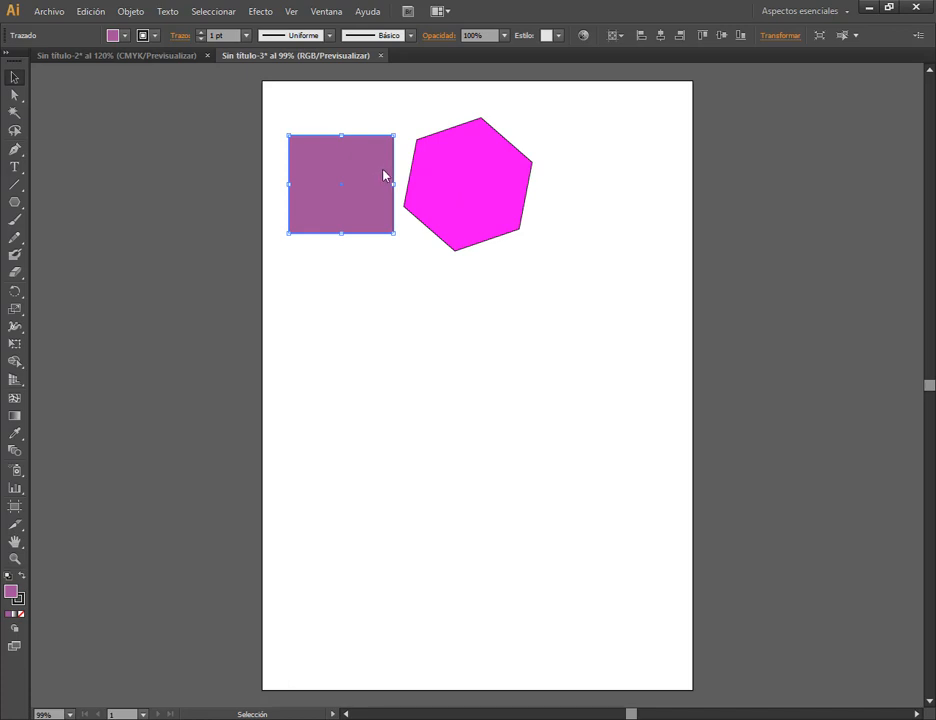
pyautogui.click(412, 172)
# Switch to the landscape CMYK document and inspect the fills of its purple hexagon and green rectangle.
pyautogui.click(105, 56)
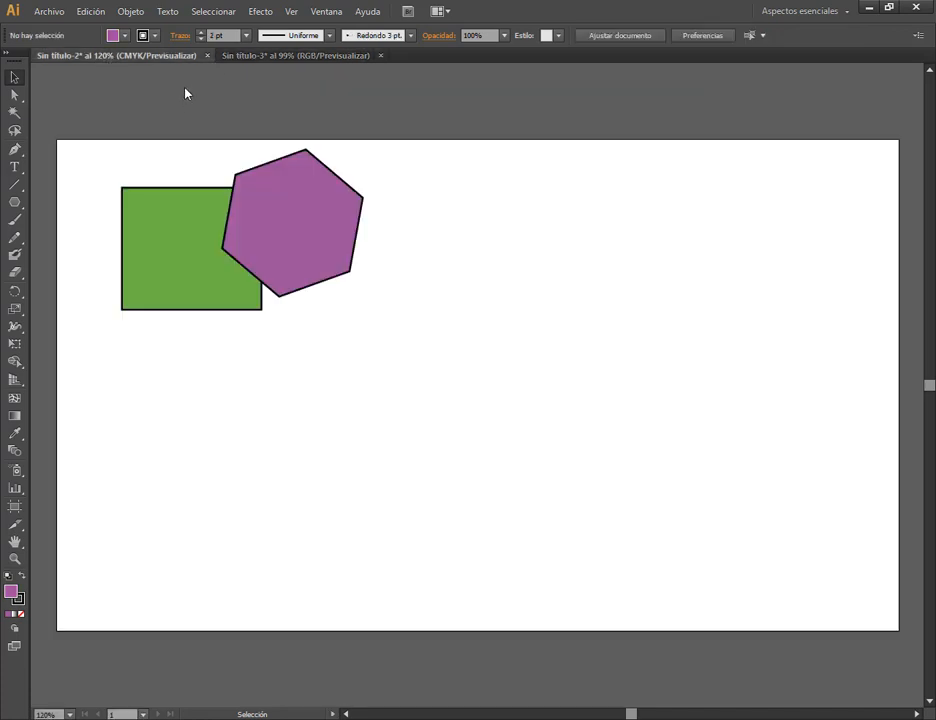
pyautogui.click(280, 213)
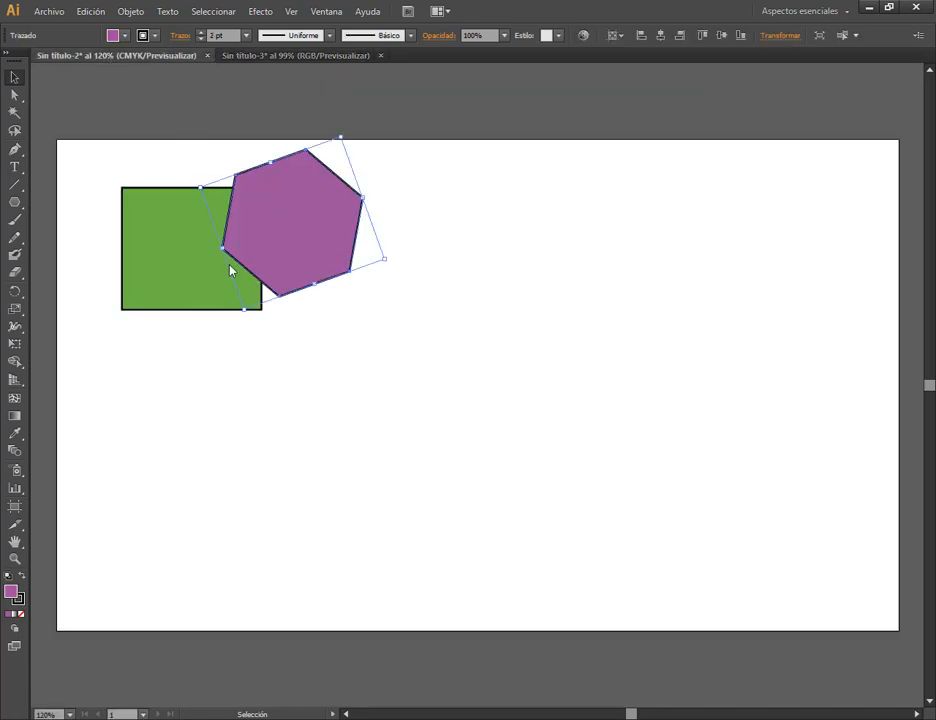
pyautogui.click(230, 269)
pyautogui.click(497, 274)
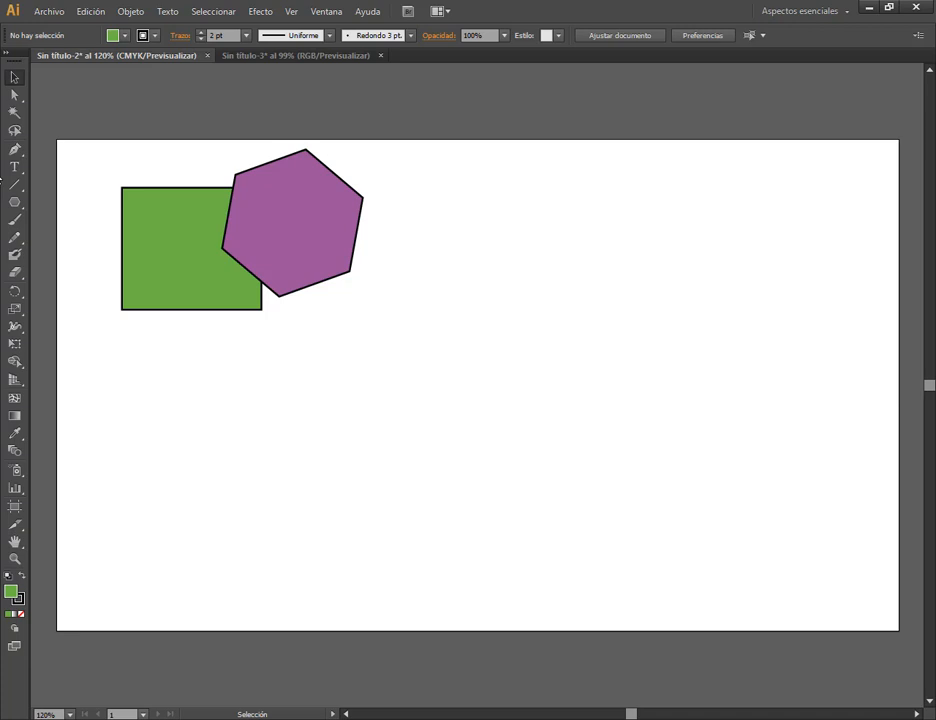
# Draw a smaller hexagon to the right of the purple one, keeping the green fill.
pyautogui.click(14, 201)
pyautogui.moveTo(470, 204); pyautogui.dragTo(510, 247)
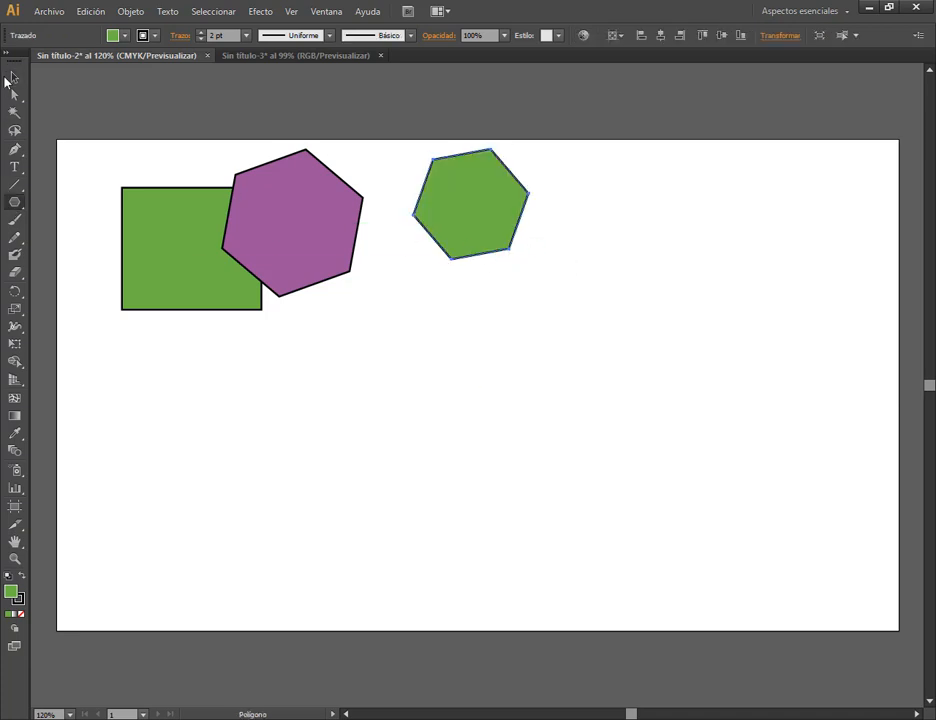
pyautogui.click(14, 77)
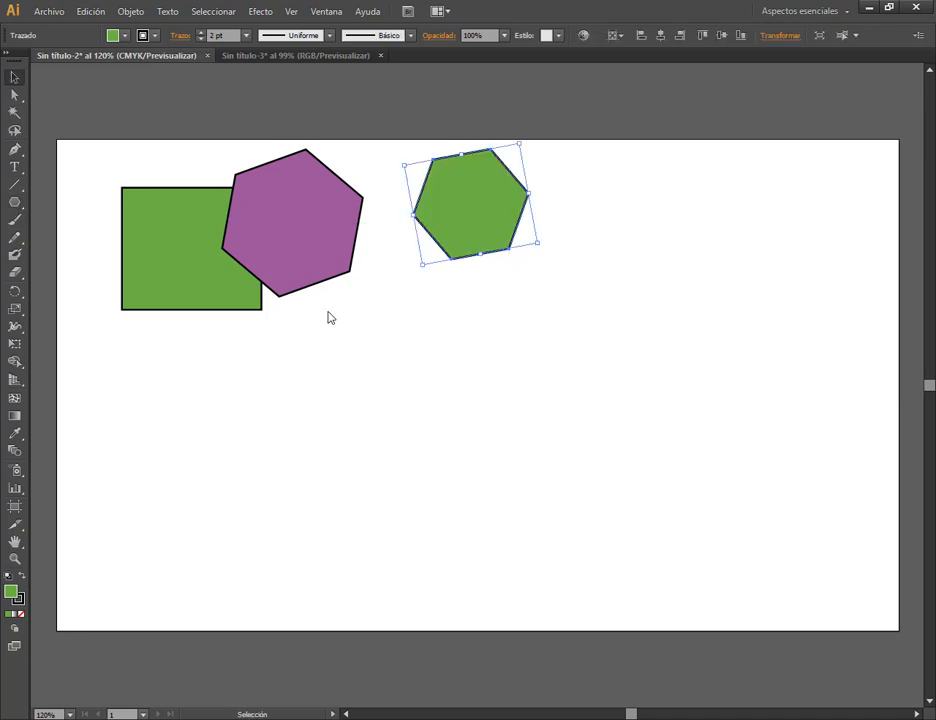
# Try out bright and dark greens for the new hexagon, fill it with dark green 3E990A, and deselect it.
pyautogui.doubleClick(11, 592)
pyautogui.moveTo(645, 145)
pyautogui.mouseDown()
pyautogui.moveTo(690, 130)
pyautogui.moveTo(665, 140)
pyautogui.moveTo(674, 131)
pyautogui.mouseUp()
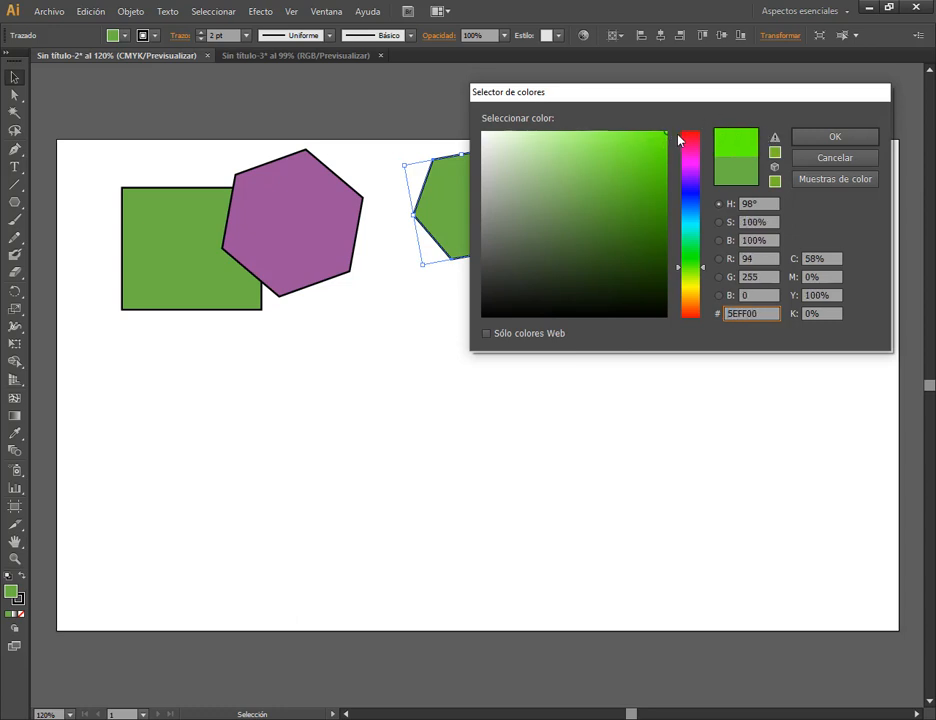
pyautogui.moveTo(667, 137); pyautogui.dragTo(669, 157)
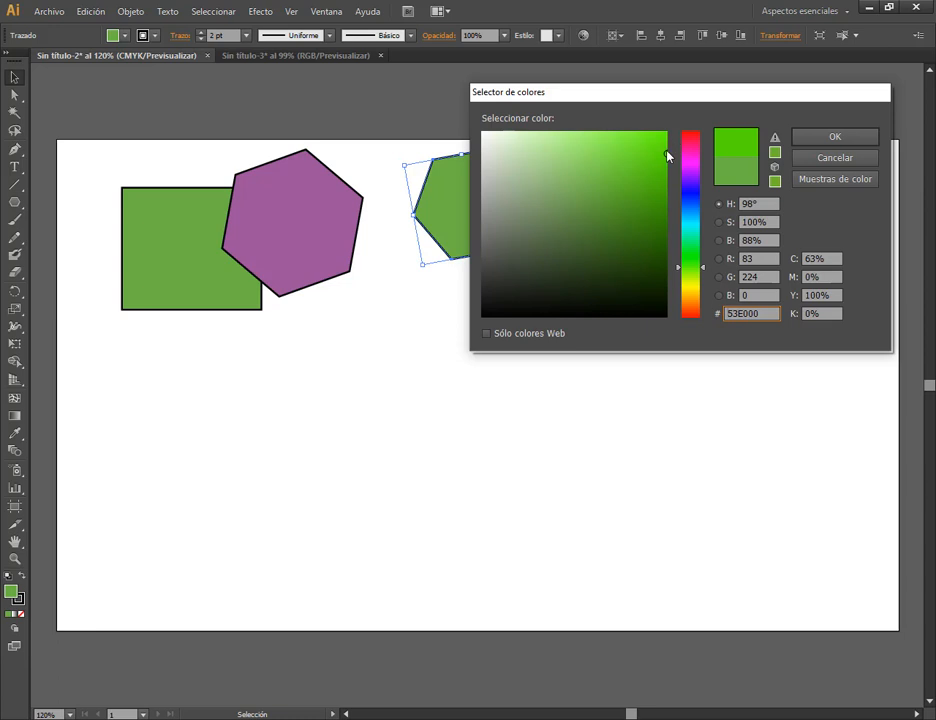
pyautogui.moveTo(666, 152); pyautogui.dragTo(666, 121)
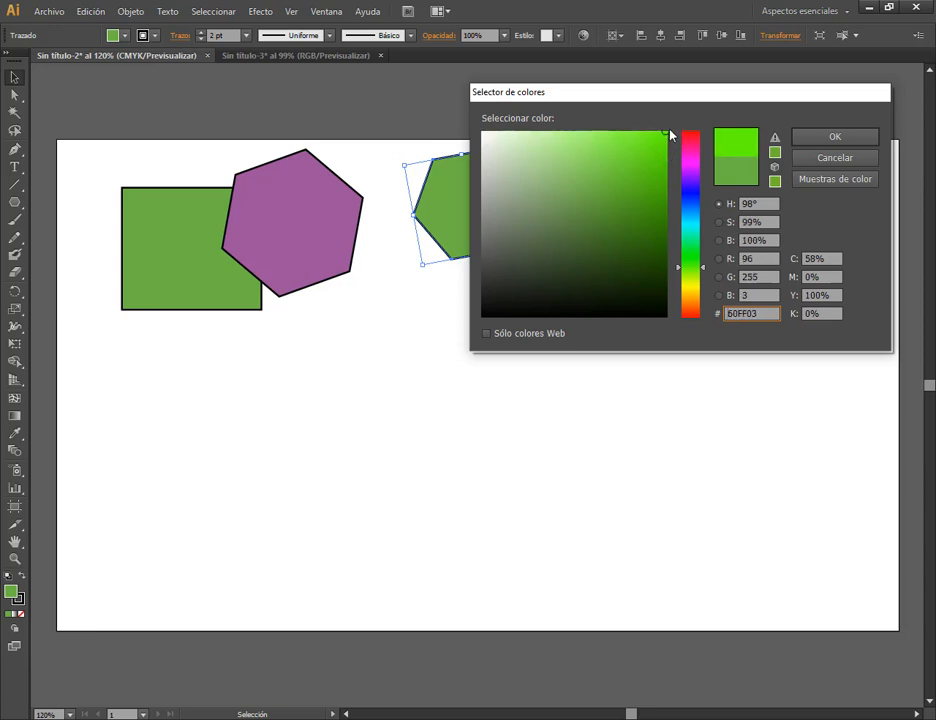
pyautogui.moveTo(669, 133); pyautogui.dragTo(670, 197)
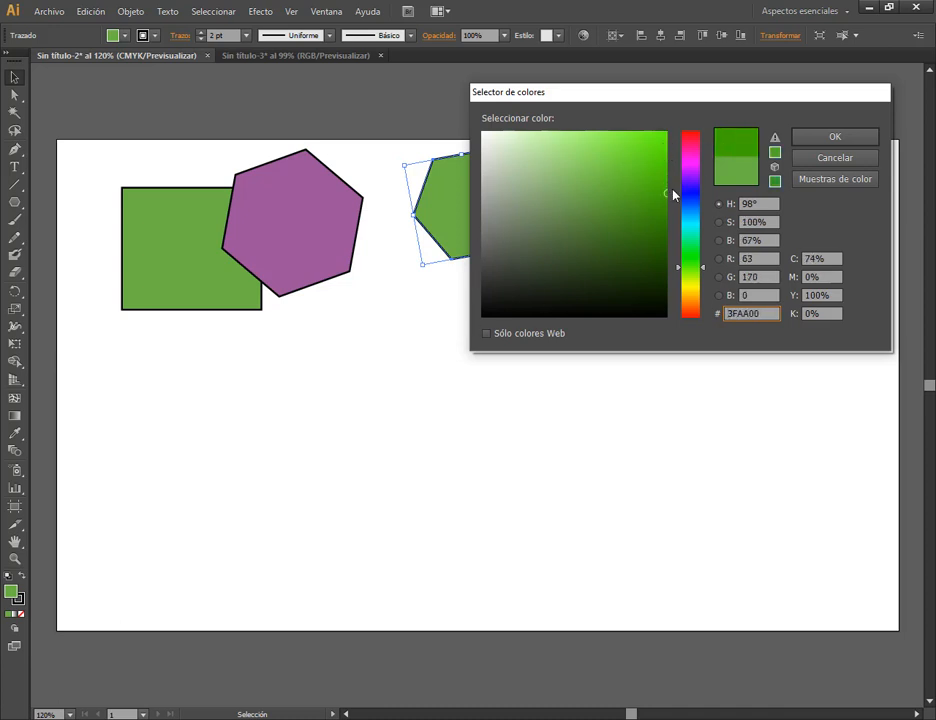
pyautogui.moveTo(667, 199); pyautogui.dragTo(668, 232)
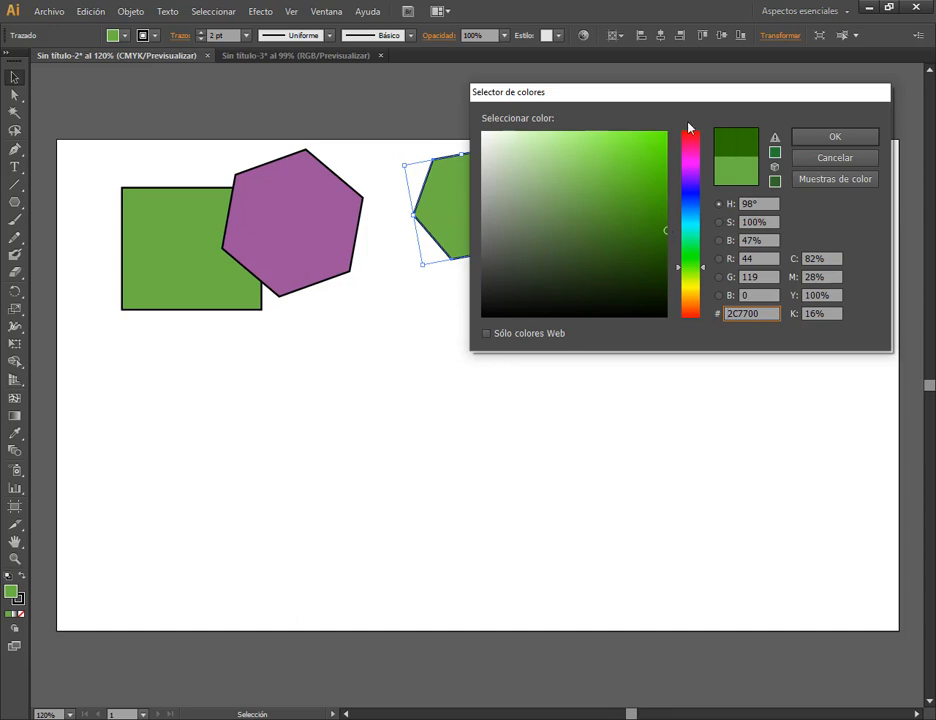
pyautogui.moveTo(665, 133)
pyautogui.mouseDown()
pyautogui.moveTo(487, 137)
pyautogui.moveTo(672, 136)
pyautogui.moveTo(484, 134)
pyautogui.moveTo(673, 138)
pyautogui.moveTo(664, 138)
pyautogui.moveTo(668, 305)
pyautogui.moveTo(660, 152)
pyautogui.moveTo(669, 135)
pyautogui.moveTo(655, 205)
pyautogui.mouseUp()
pyautogui.click(665, 135)
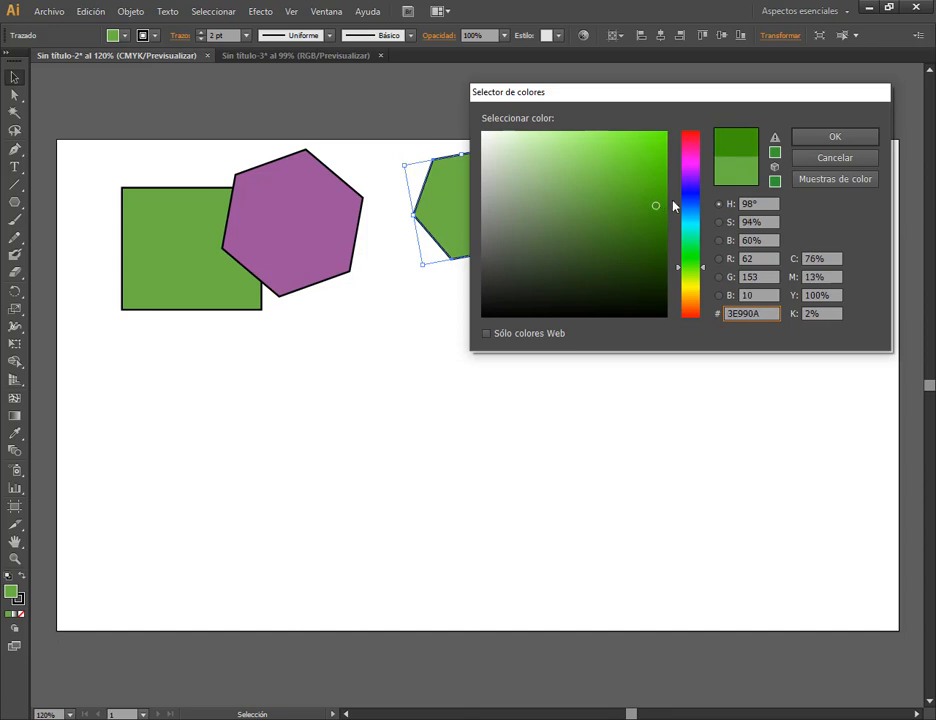
pyautogui.click(835, 136)
pyautogui.click(612, 278)
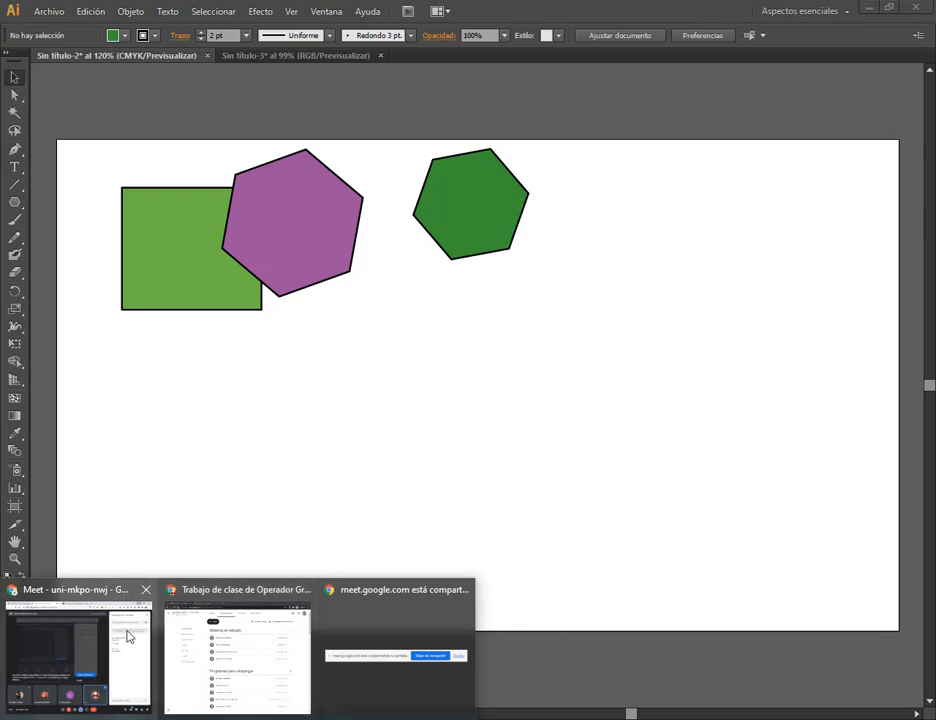
# Check the Google Meet call, then switch to the newer Illustrator version and open its New Document dialog.
pyautogui.click(130, 635)
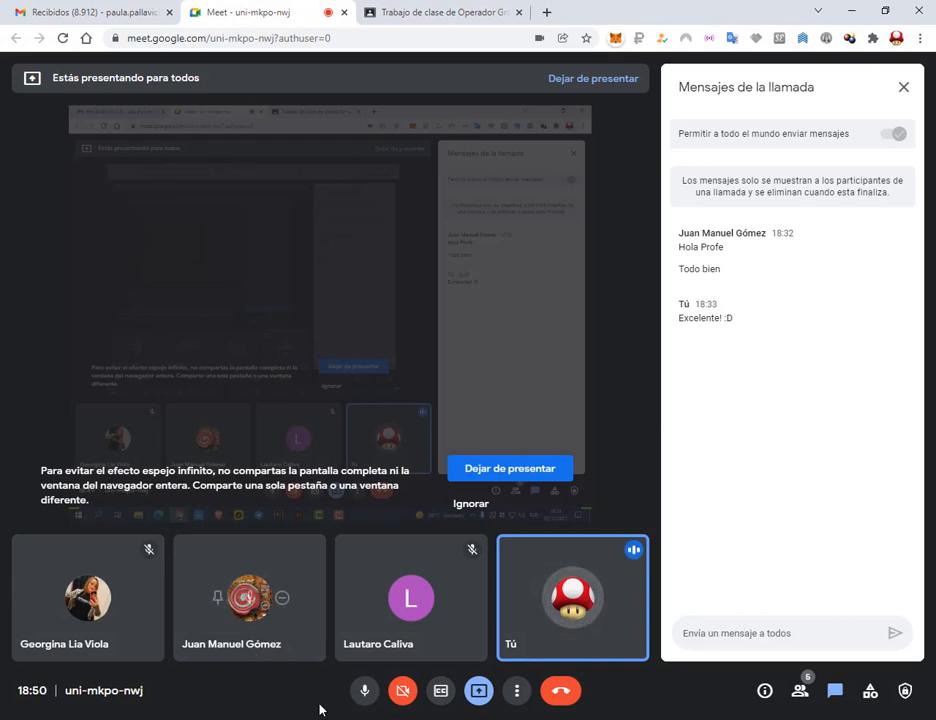
pyautogui.click(411, 719)
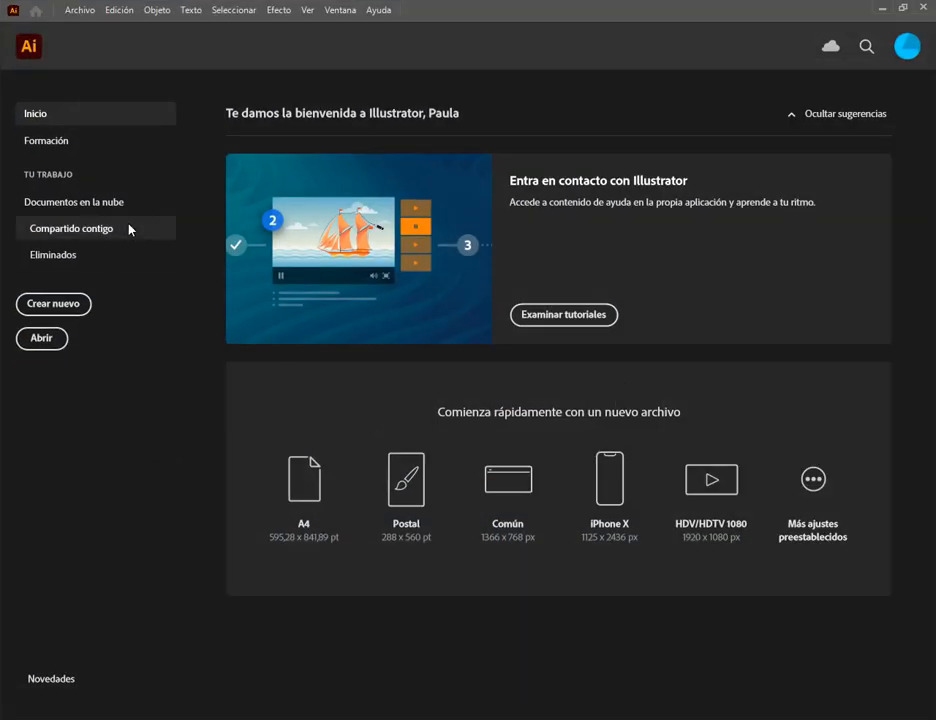
pyautogui.click(66, 306)
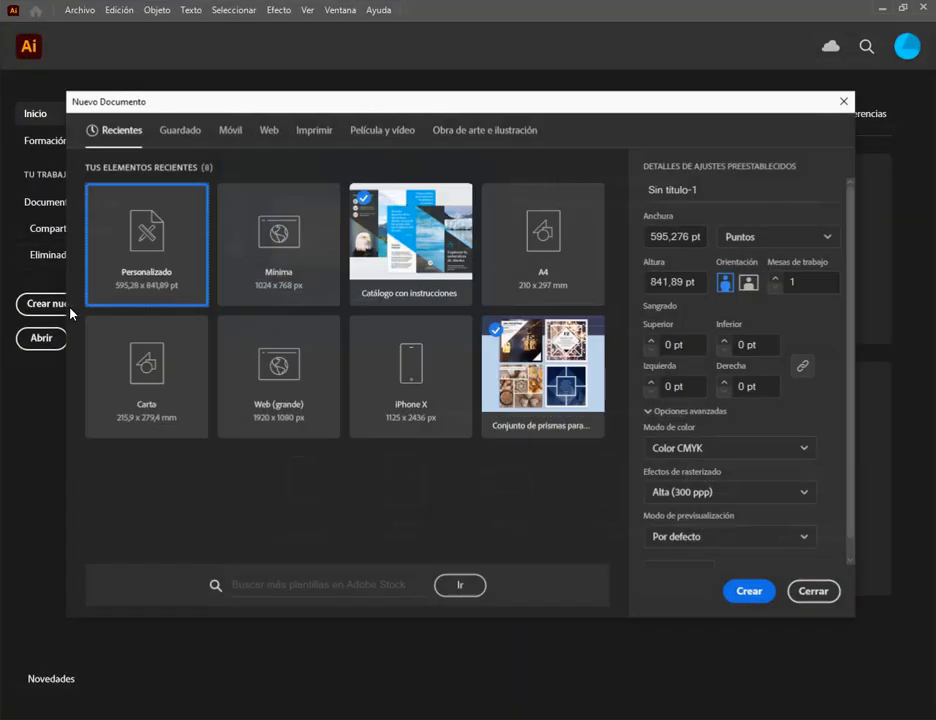
# Compare the print and web document presets and look through the web templates.
pyautogui.click(323, 134)
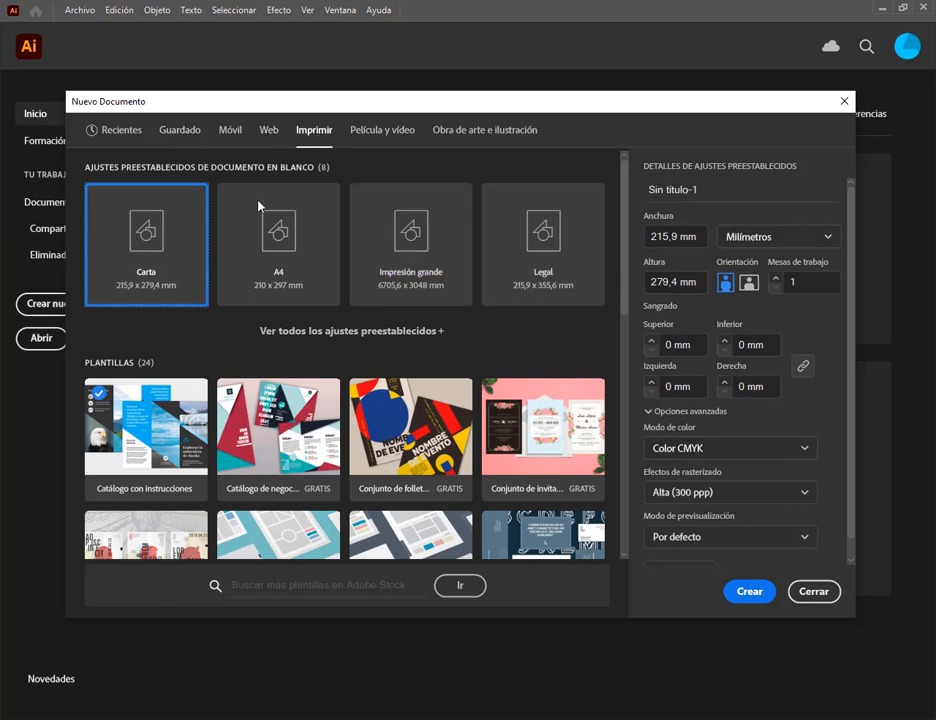
pyautogui.click(268, 130)
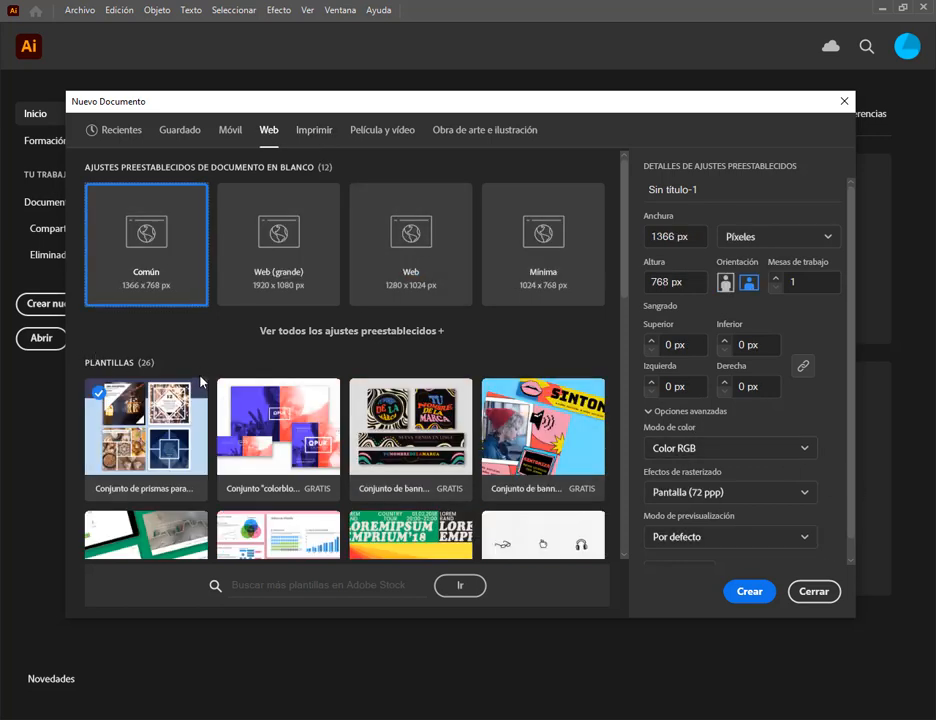
pyautogui.scroll(-5, 345, 278)
pyautogui.scroll(1, 345, 278)
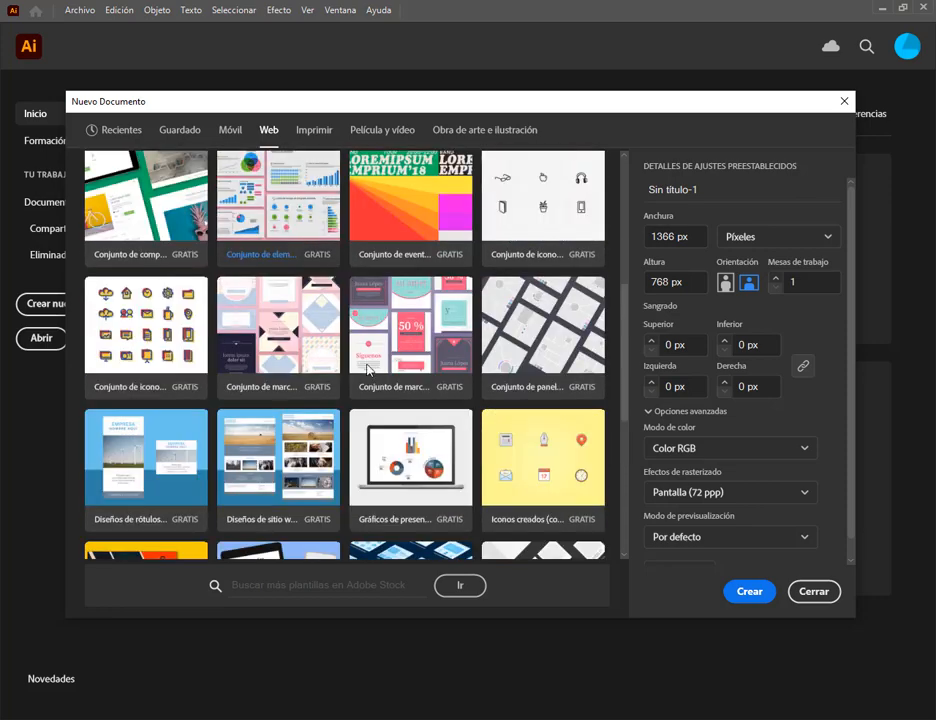
# Browse the print templates and view the details of the "Octavilla con instrucciones" flyer and the bright trifold brochure template.
pyautogui.click(318, 129)
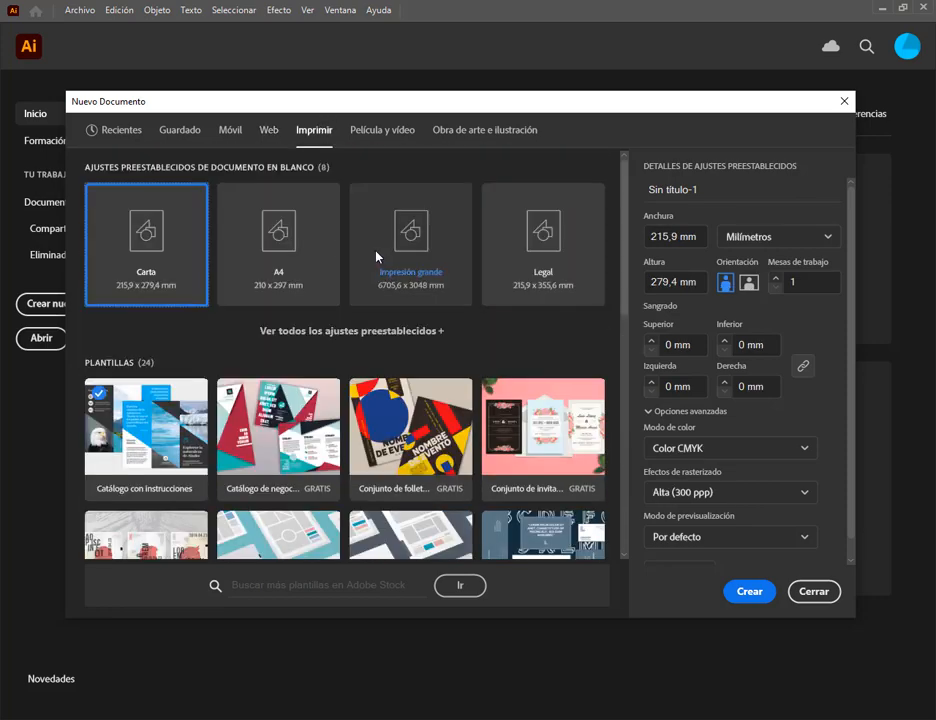
pyautogui.scroll(-4, 226, 190)
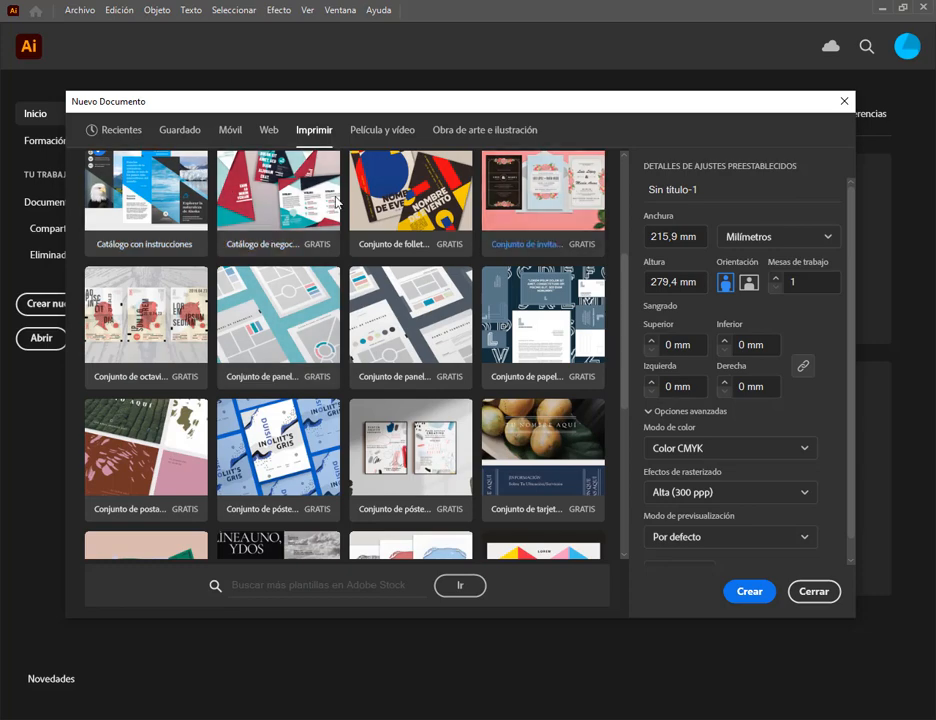
pyautogui.scroll(-3, 420, 200)
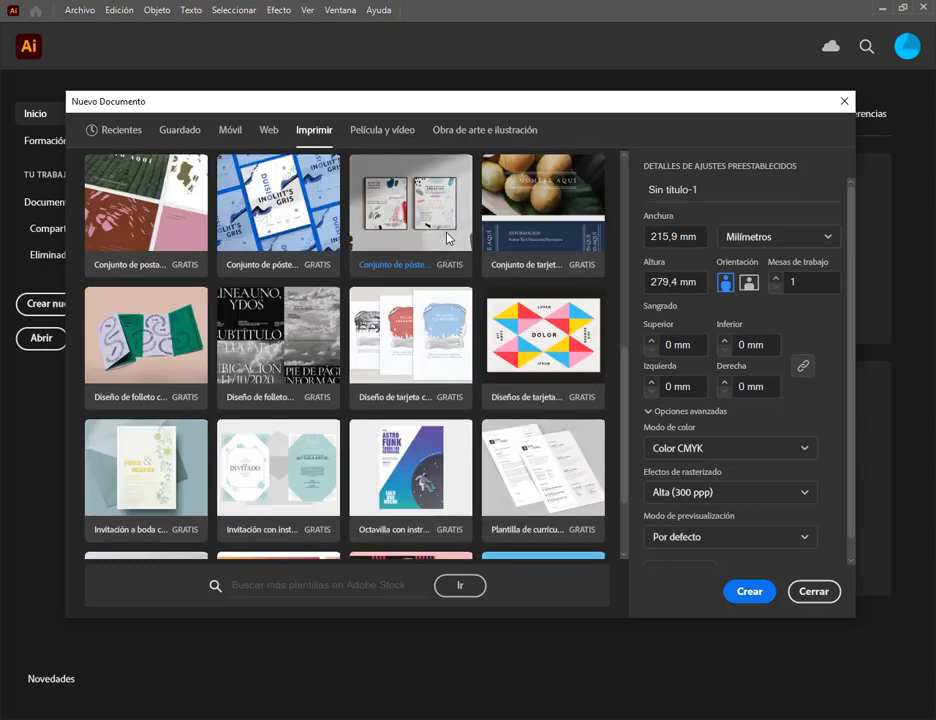
pyautogui.scroll(-2, 445, 234)
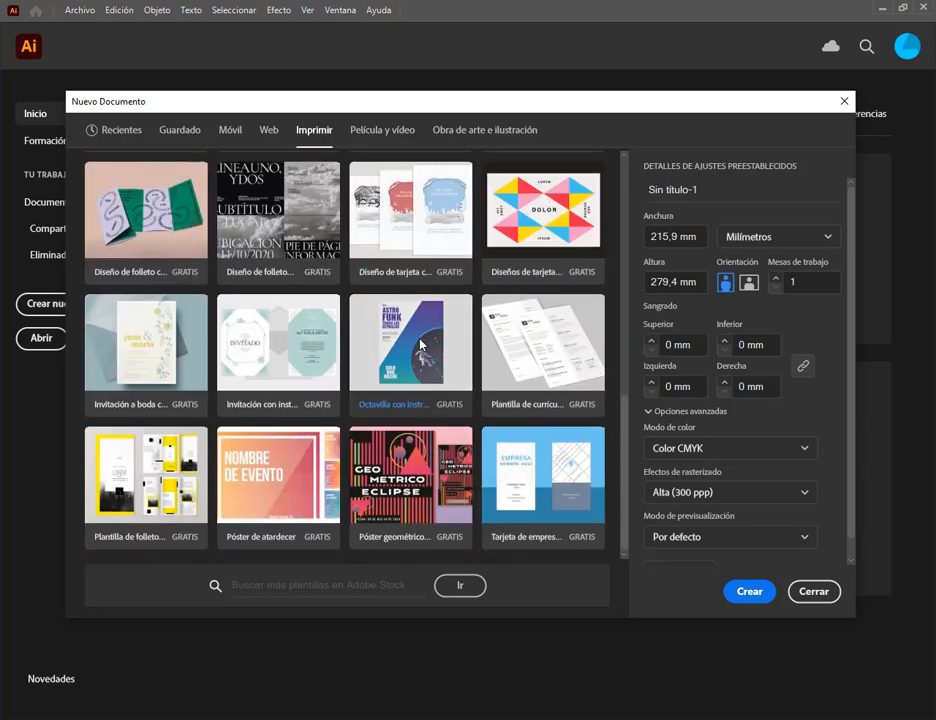
pyautogui.click(425, 336)
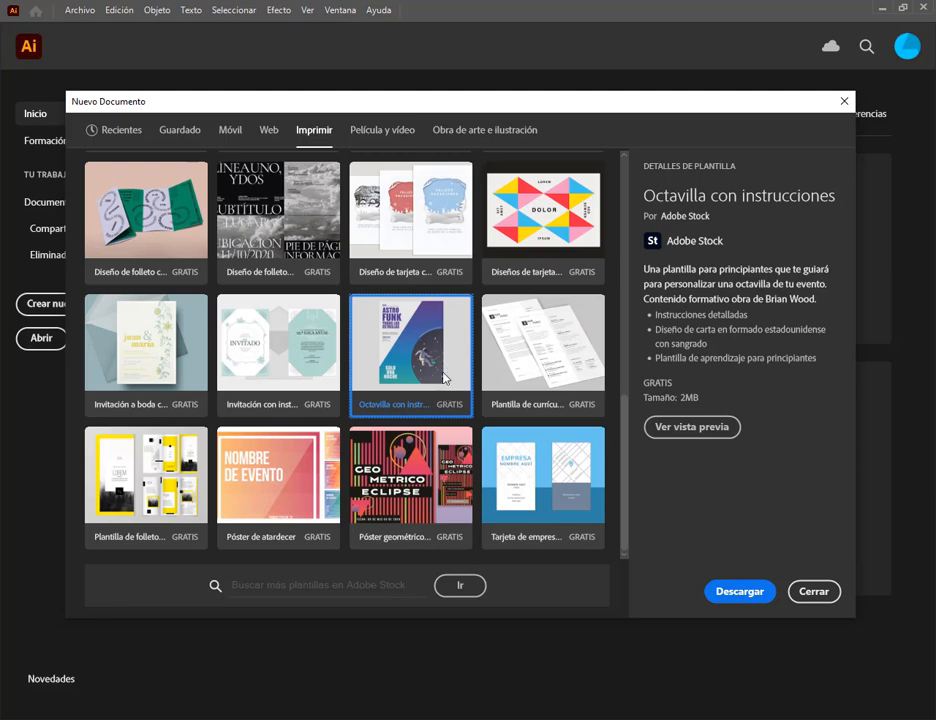
pyautogui.click(95, 495)
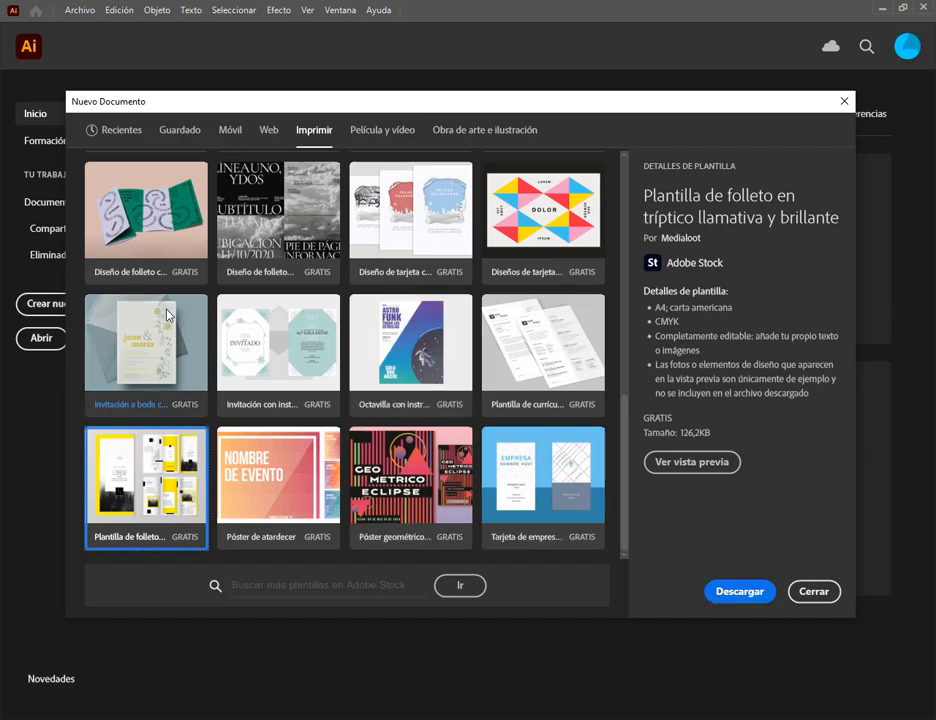
# Review the web and mobile presets and mobile templates, then dismiss the new document setup without creating anything.
pyautogui.scroll(10, 150, 350)
pyautogui.click(267, 130)
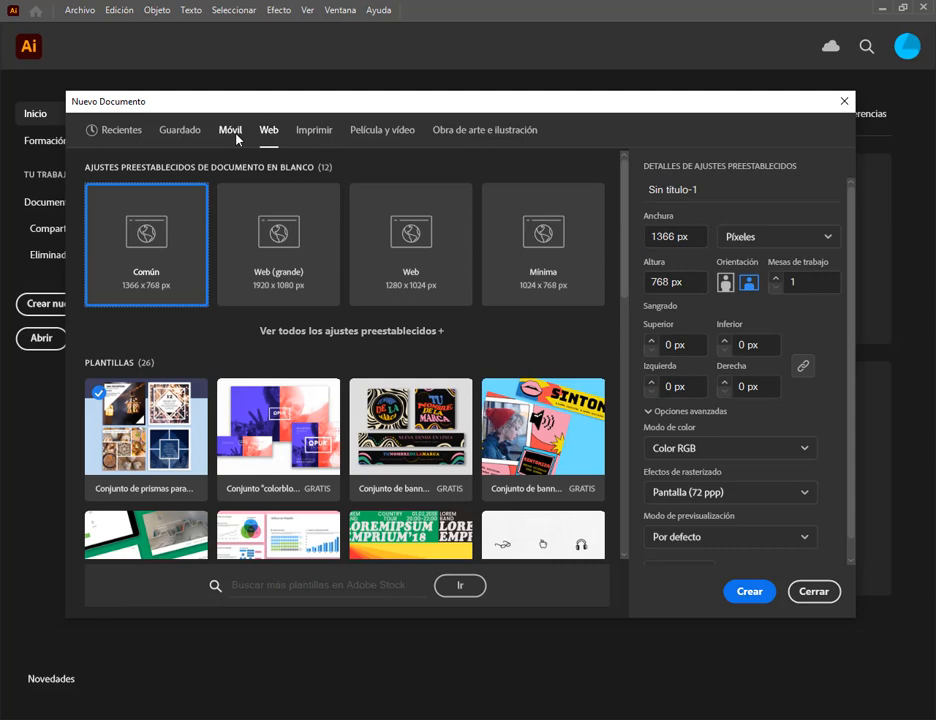
pyautogui.click(240, 138)
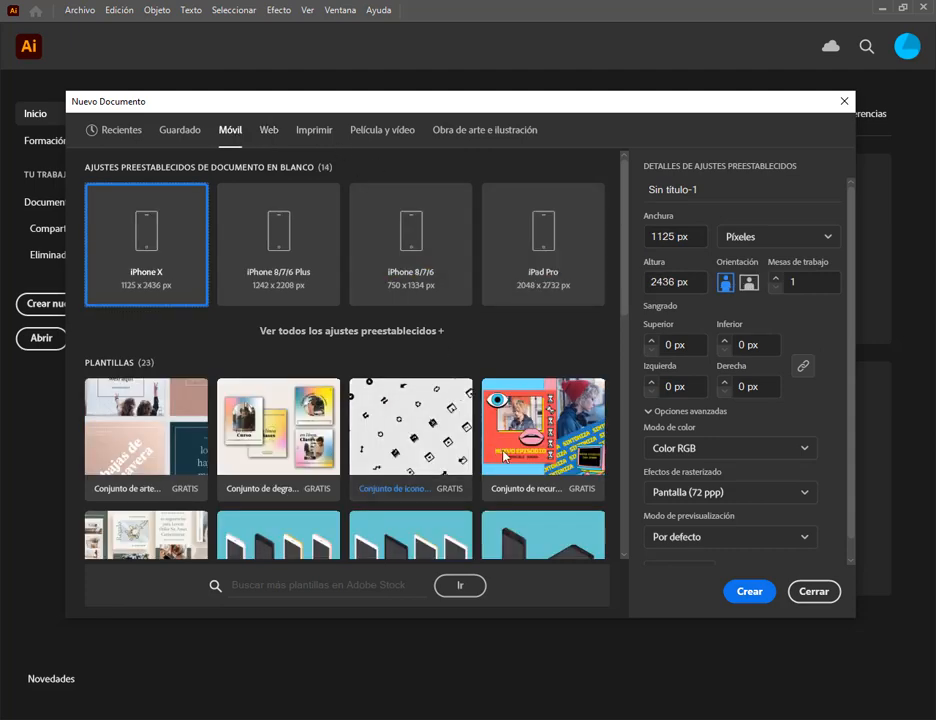
pyautogui.scroll(-2, 490, 447)
pyautogui.scroll(-3, 382, 320)
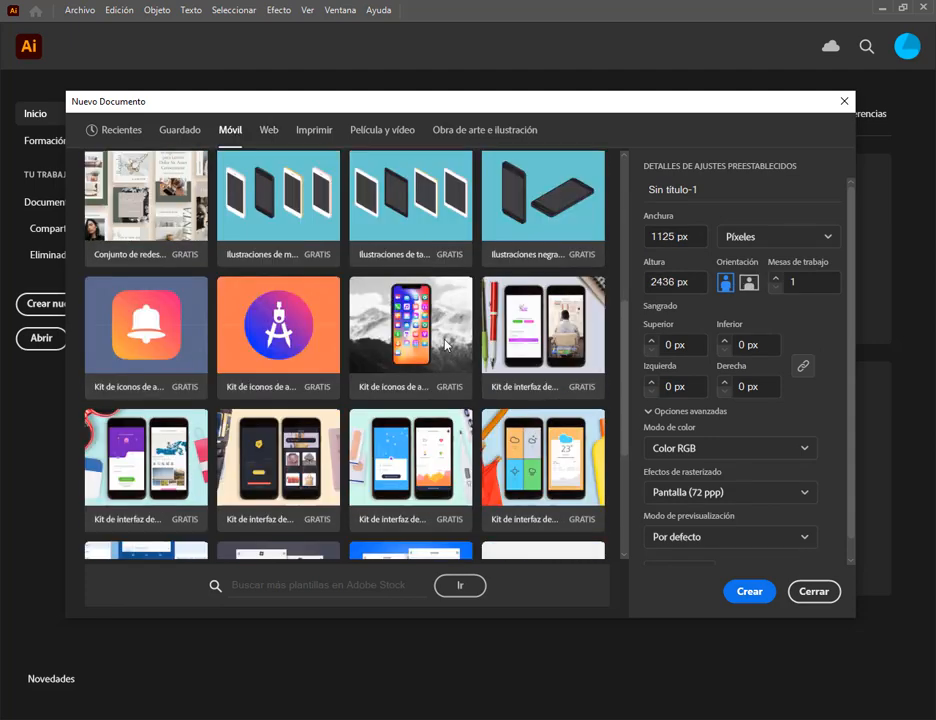
pyautogui.click(810, 591)
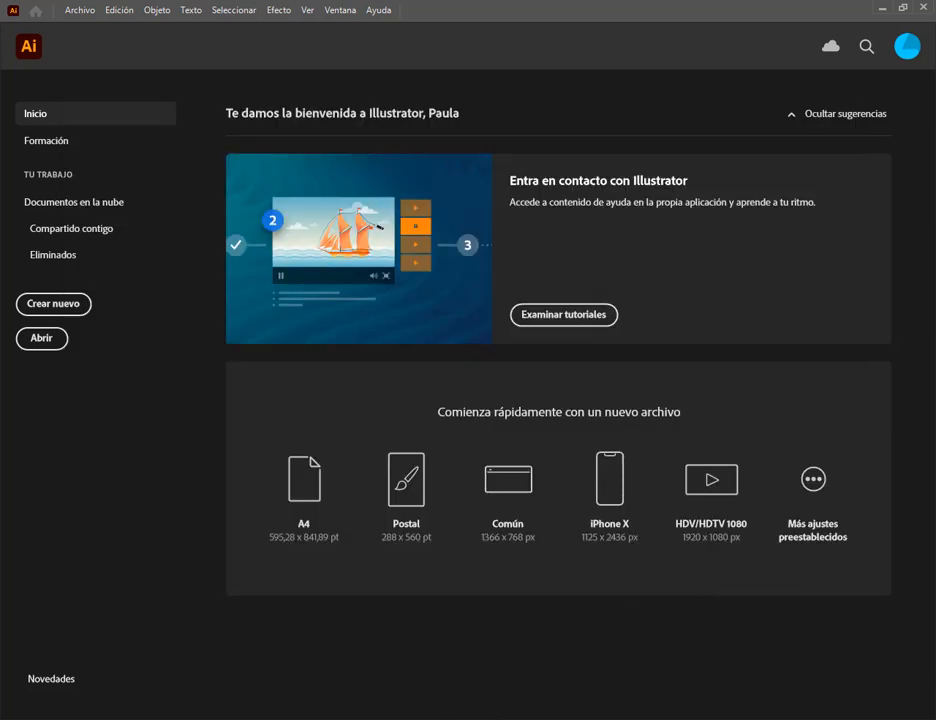
# Switch back to the older Illustrator version and close both open documents without saving them.
pyautogui.click(150, 640)
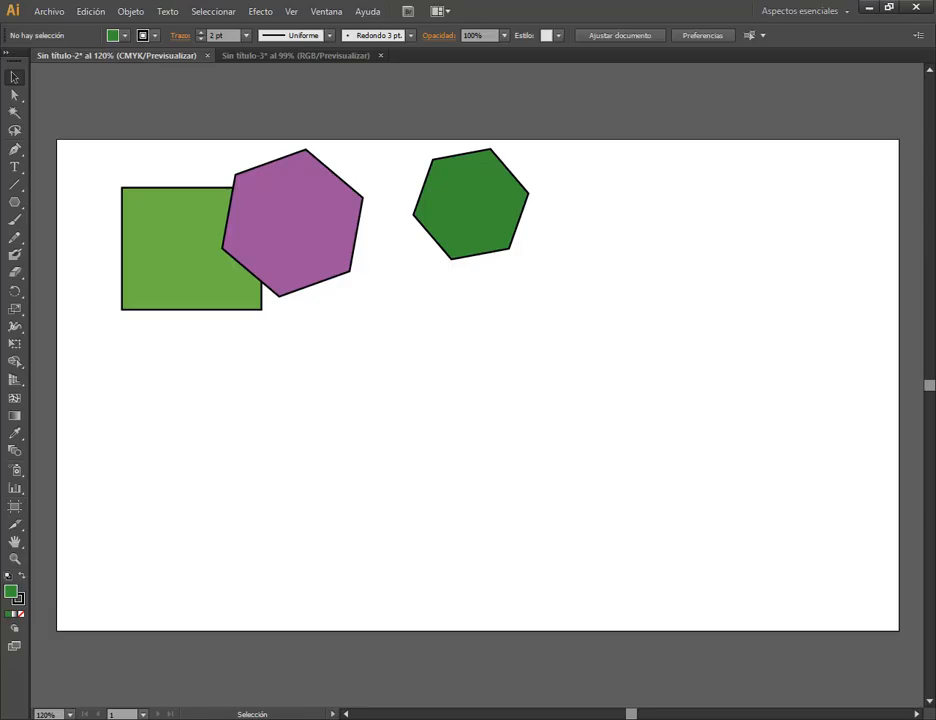
pyautogui.click(207, 56)
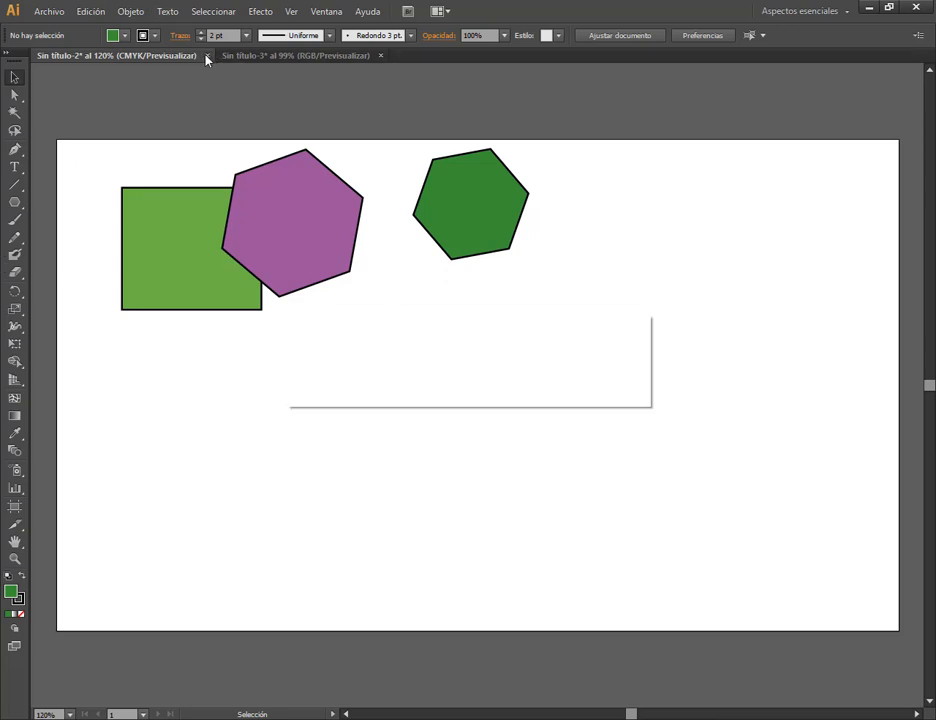
pyautogui.press('n')
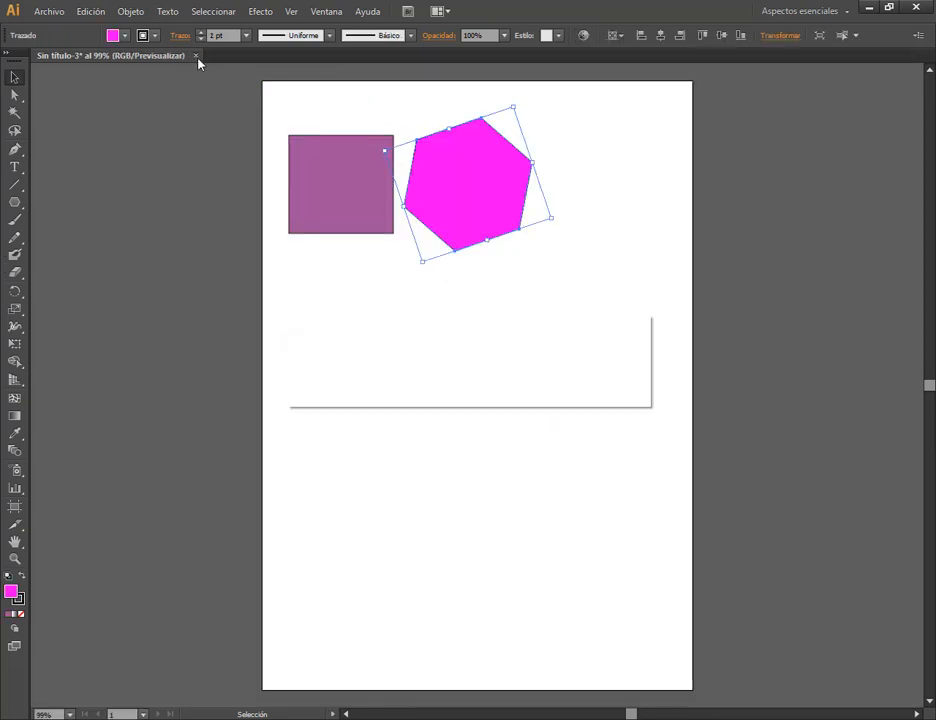
pyautogui.click(196, 56)
pyautogui.click(520, 382)
# Create a new A4 portrait document with the Imprimir profile, in millimetres and CMYK color mode.
pyautogui.click(48, 11)
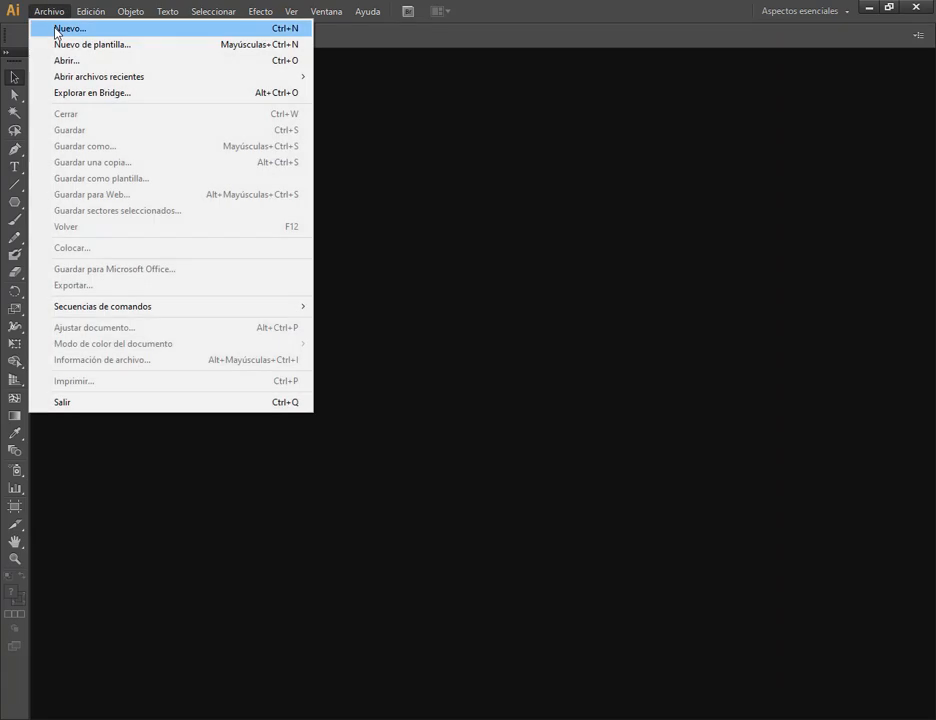
pyautogui.click(56, 30)
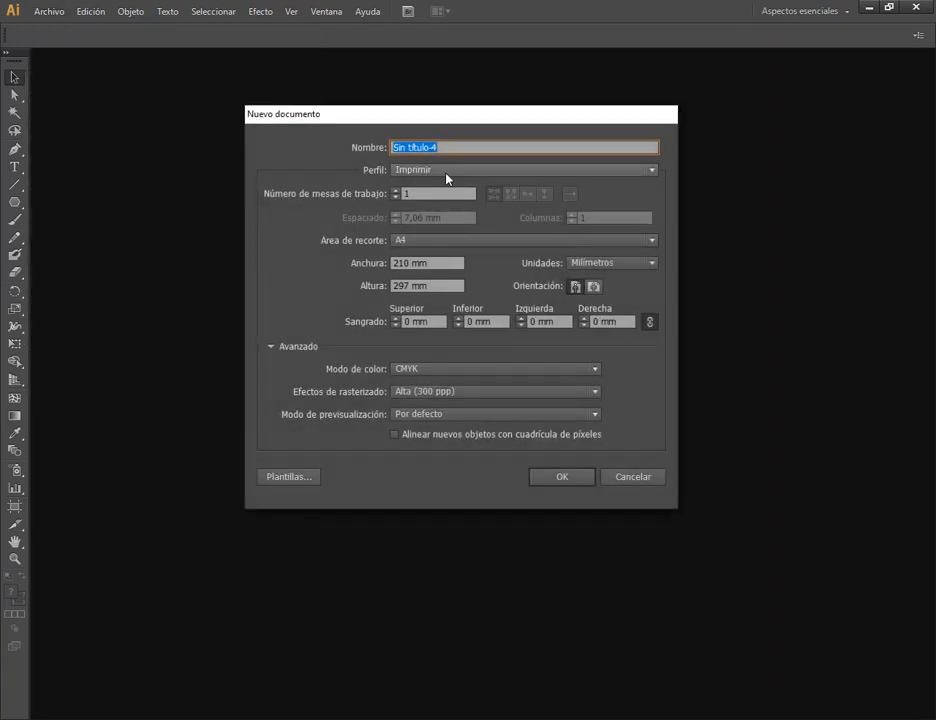
pyautogui.click(575, 480)
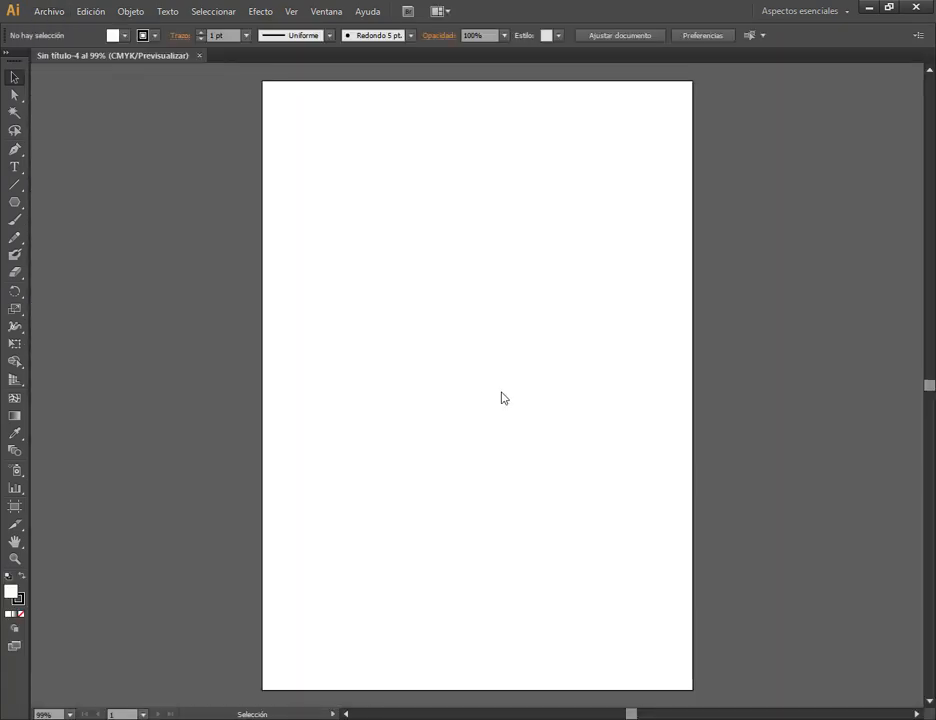
# Show the Símbolos panel and position it over the right part of the artboard.
pyautogui.click(322, 13)
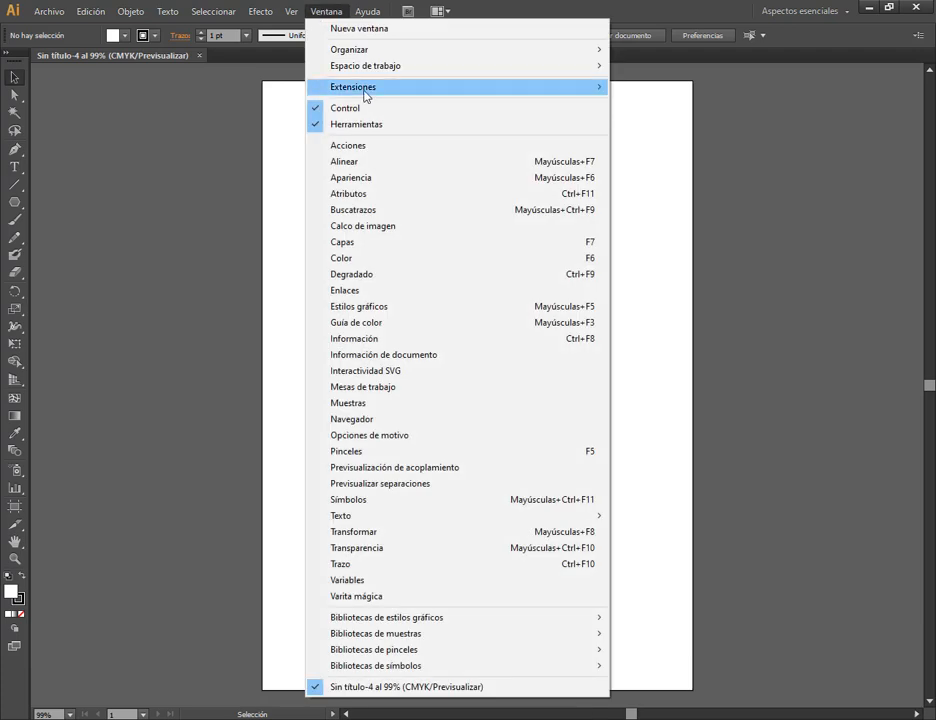
pyautogui.click(378, 501)
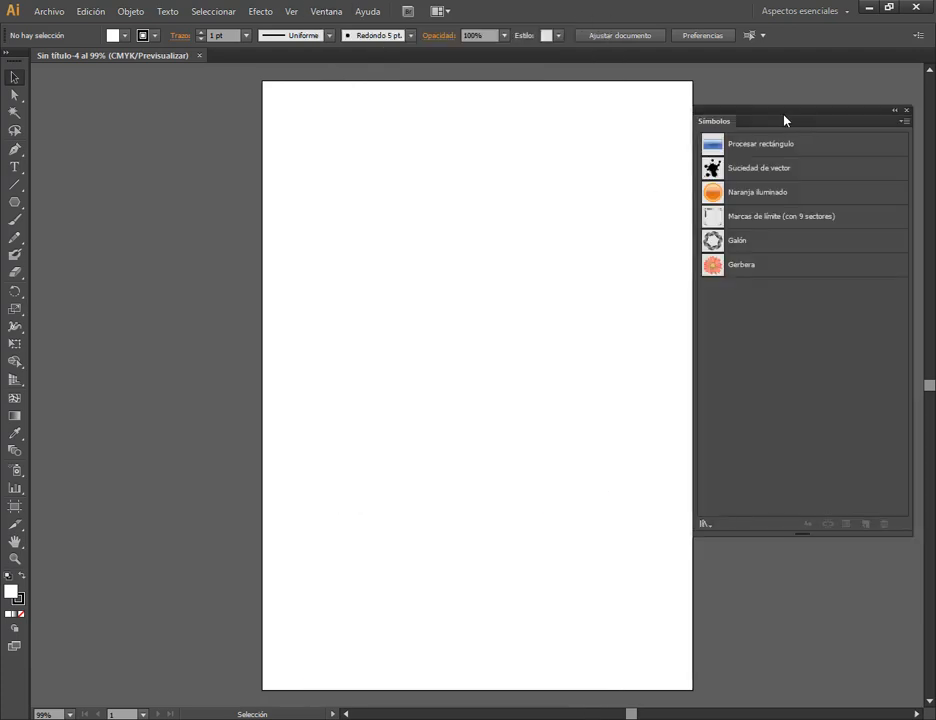
pyautogui.moveTo(785, 119); pyautogui.dragTo(592, 103)
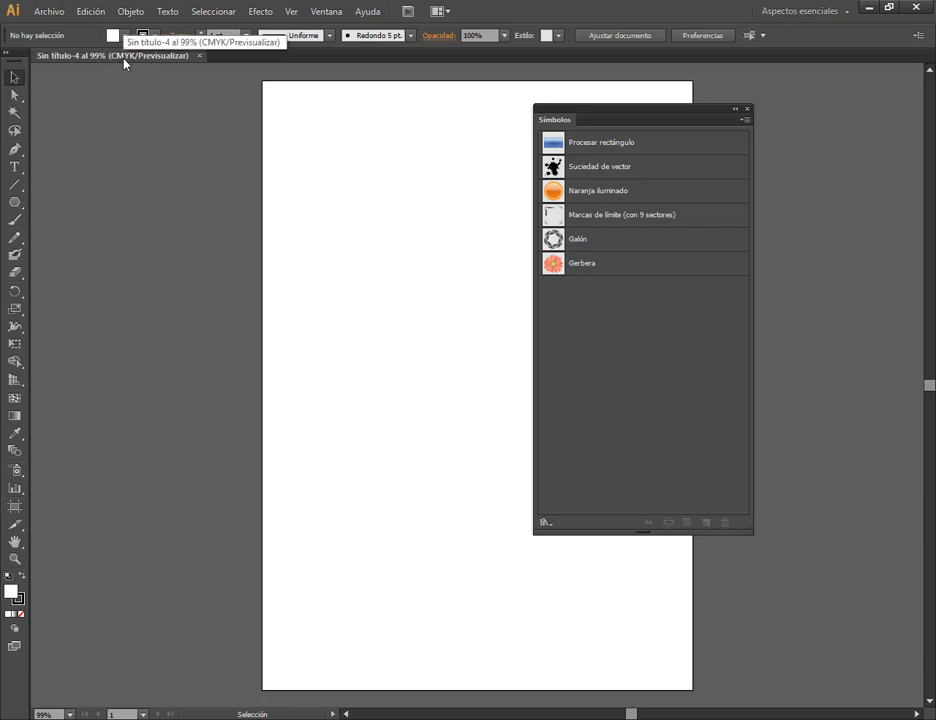
pyautogui.moveTo(650, 117); pyautogui.dragTo(720, 184)
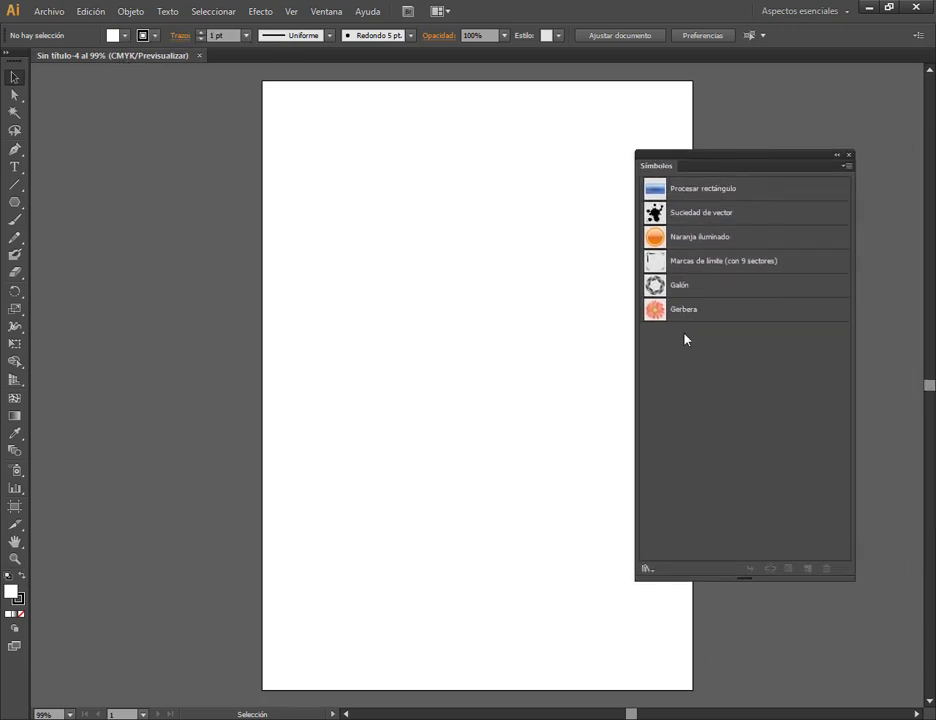
# Create a second document with the Web profile, 960 x 560 px in RGB color mode.
pyautogui.click(50, 12)
pyautogui.click(62, 28)
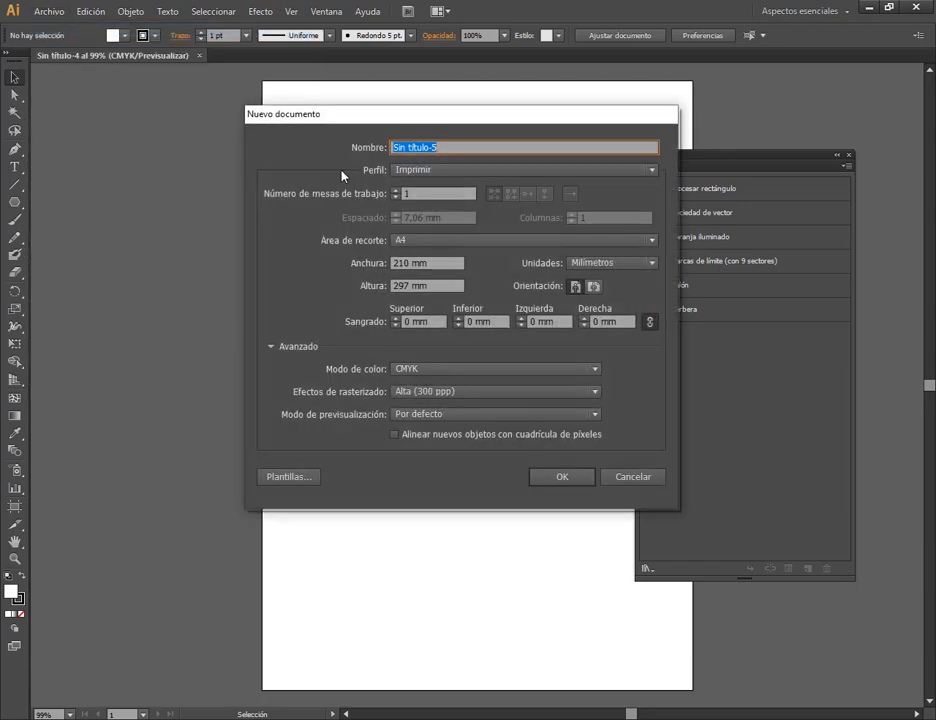
pyautogui.click(399, 171)
pyautogui.click(414, 221)
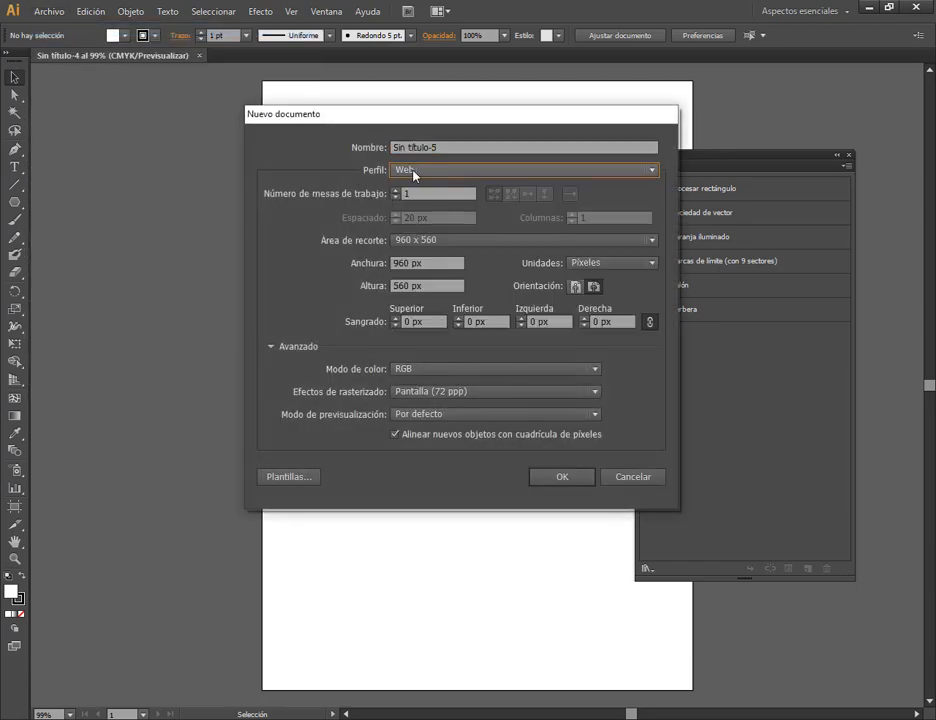
pyautogui.click(565, 478)
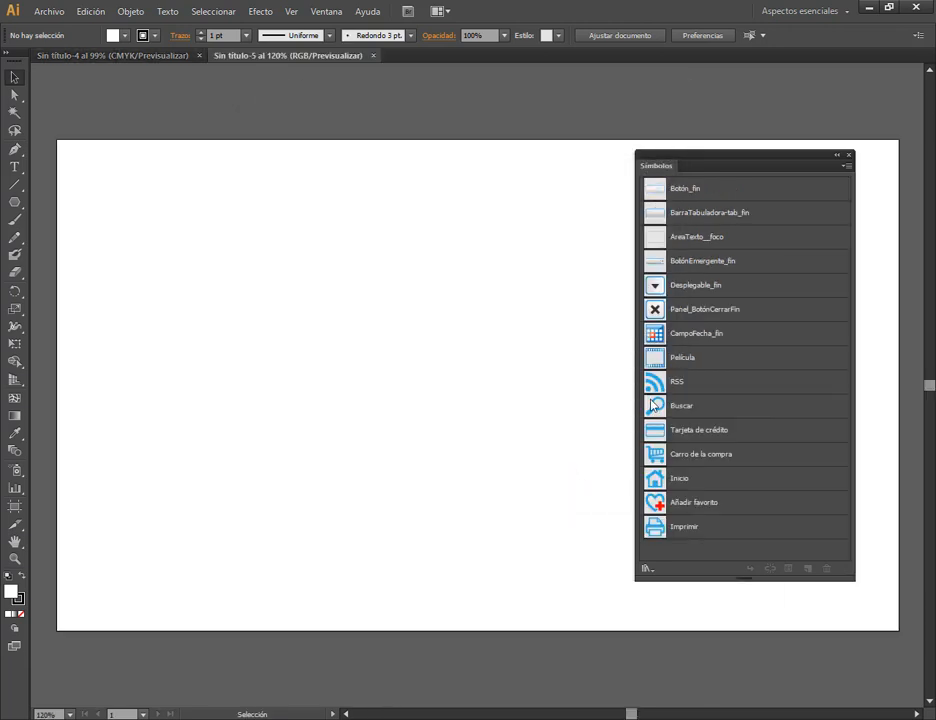
# Examine the web document's default symbols, including Imprimir, Inicio, Buscar and Carro de la compra.
pyautogui.moveTo(757, 158); pyautogui.dragTo(756, 132)
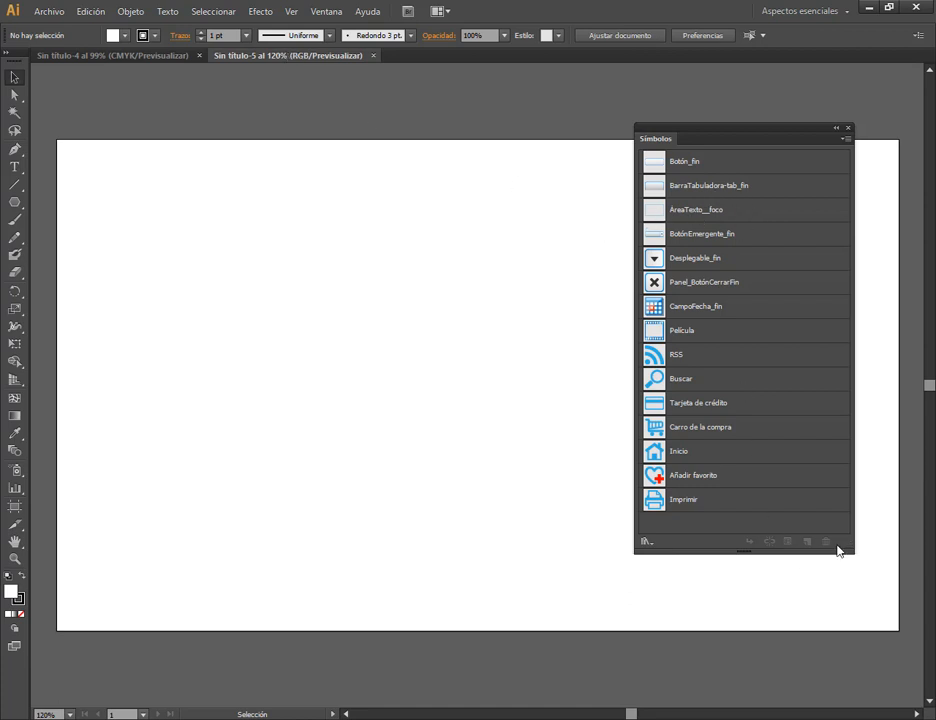
pyautogui.click(697, 501)
pyautogui.click(693, 453)
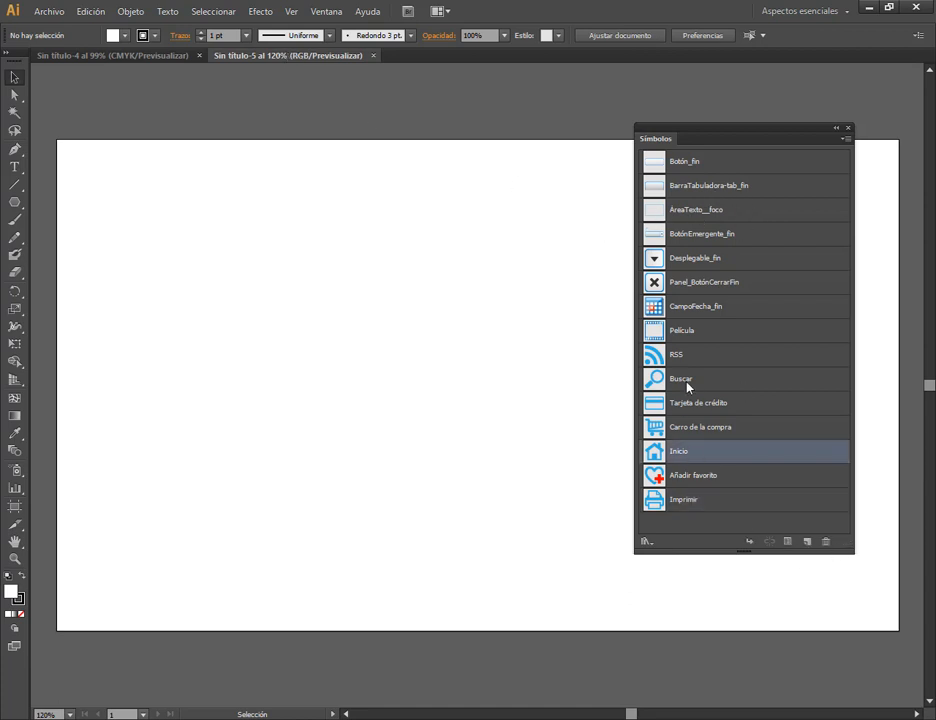
pyautogui.click(690, 381)
pyautogui.click(700, 428)
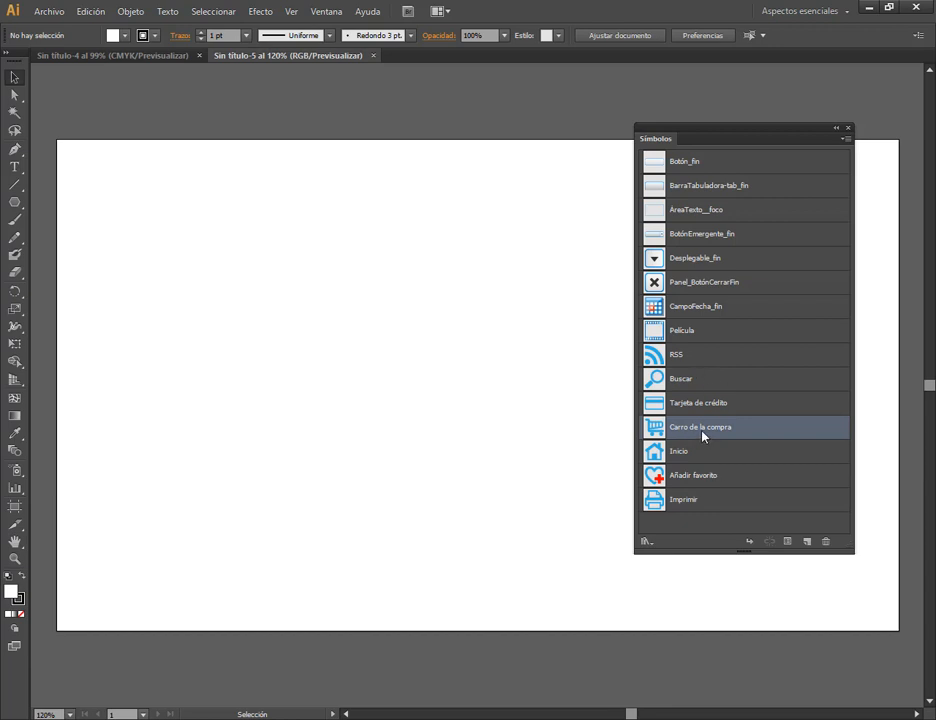
pyautogui.click(685, 458)
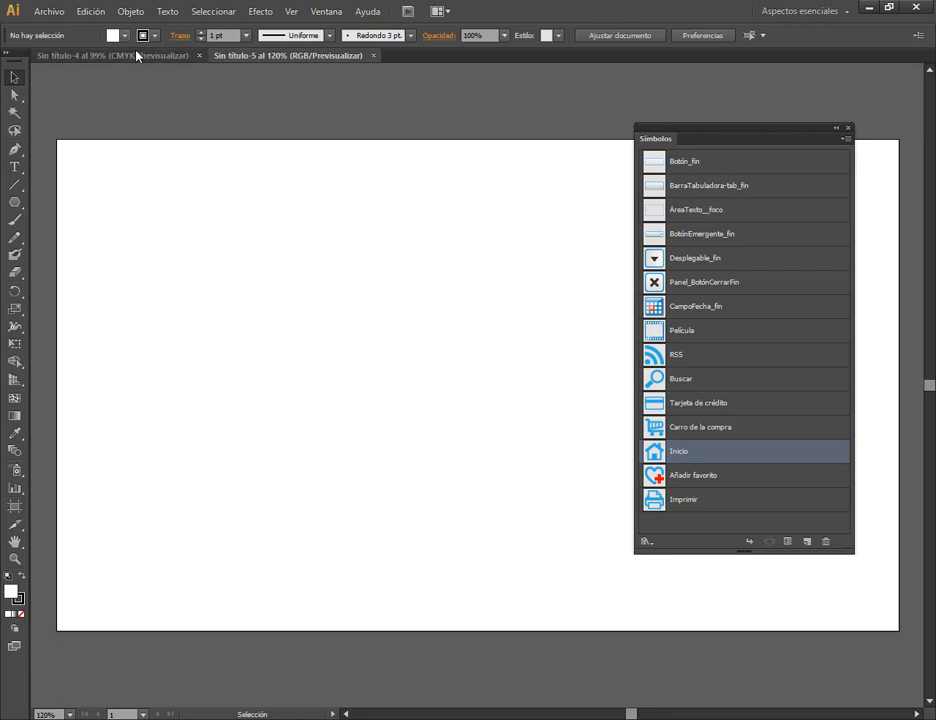
# Compare the default symbols of the print and web documents, and close the web document.
pyautogui.click(175, 57)
pyautogui.click(246, 56)
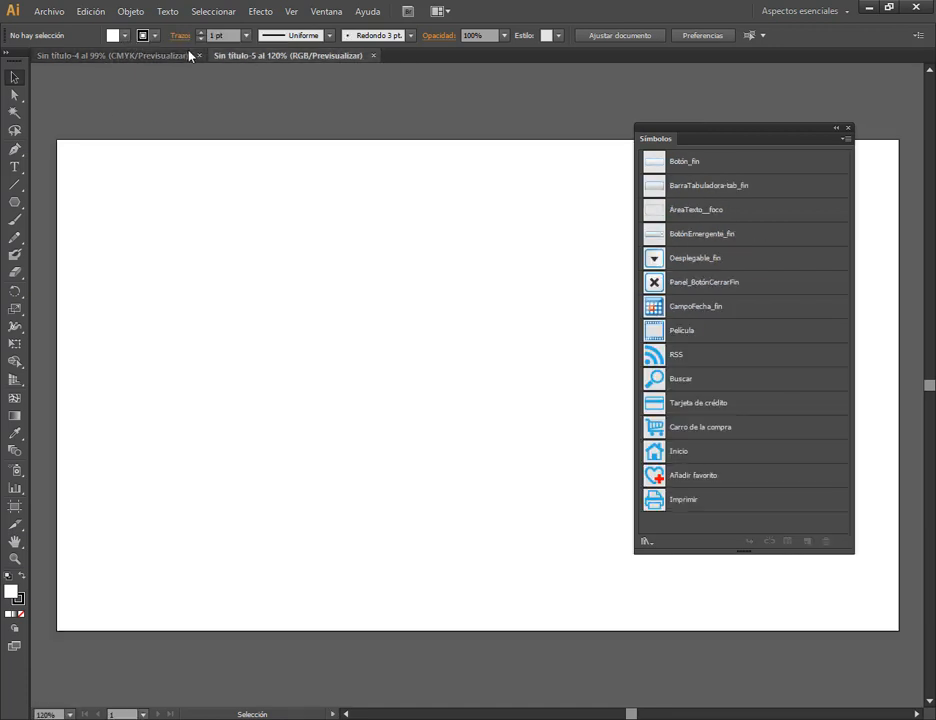
pyautogui.click(180, 56)
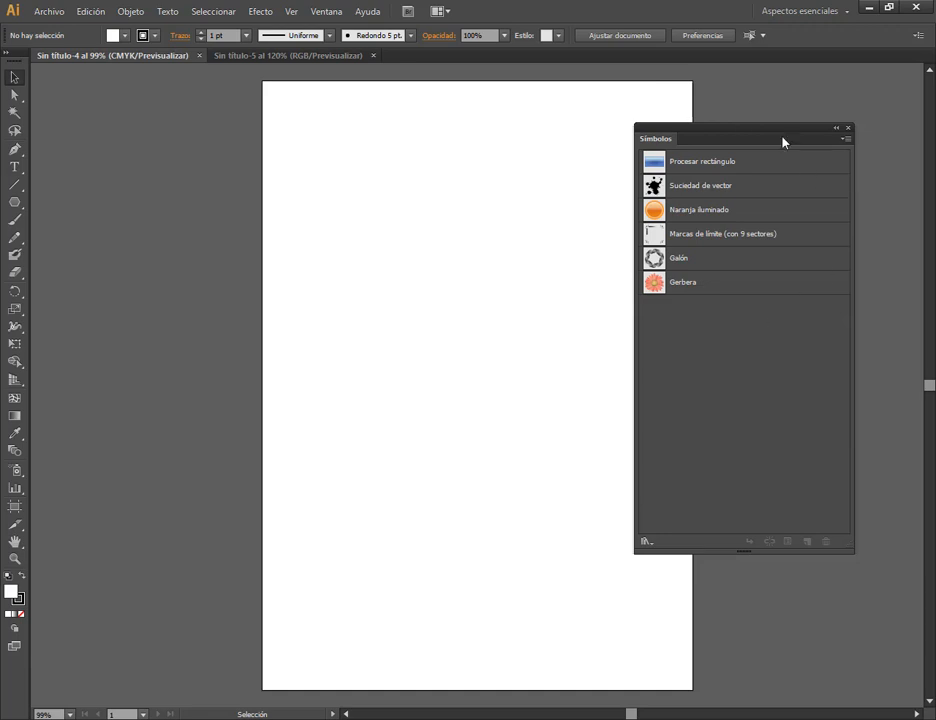
pyautogui.click(373, 56)
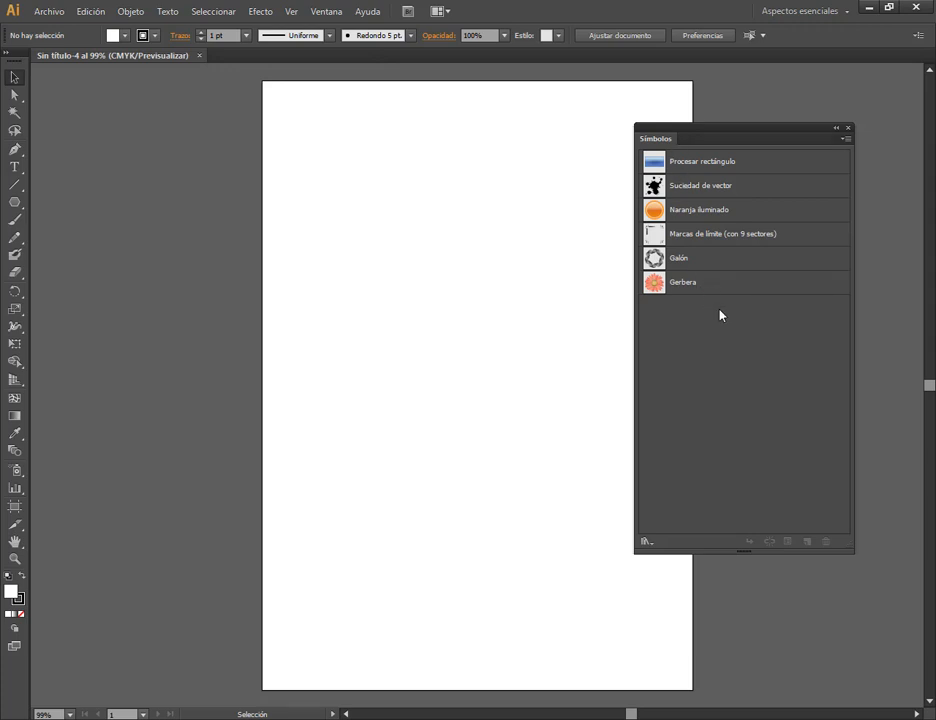
# Open the Flores symbol library, enlarge it, try grouping it with Símbolos, and separate it as a floating panel beside the artboard.
pyautogui.click(648, 543)
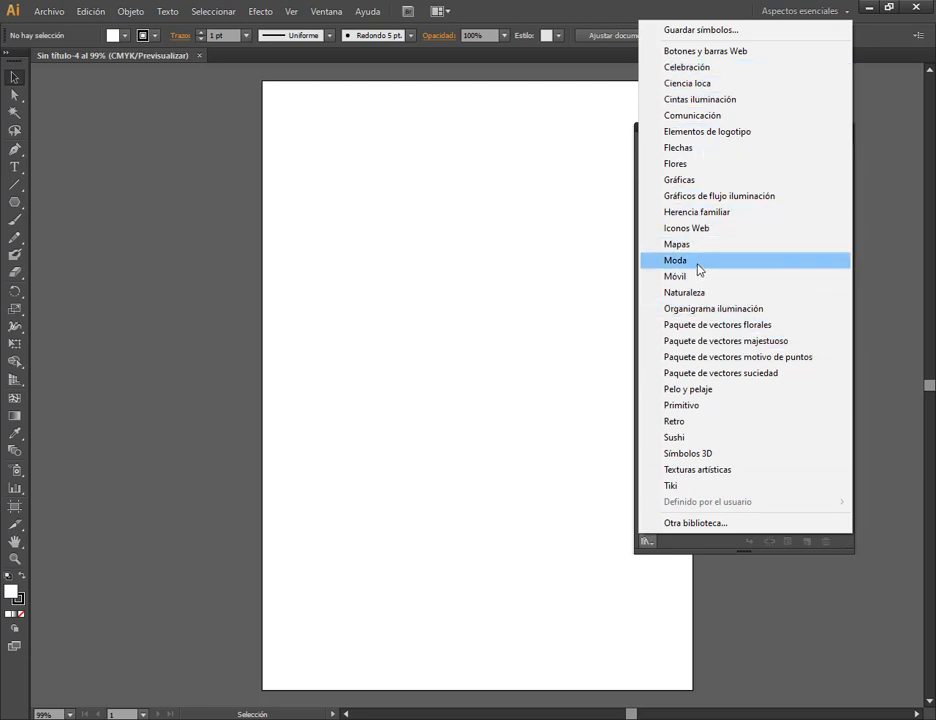
pyautogui.click(709, 164)
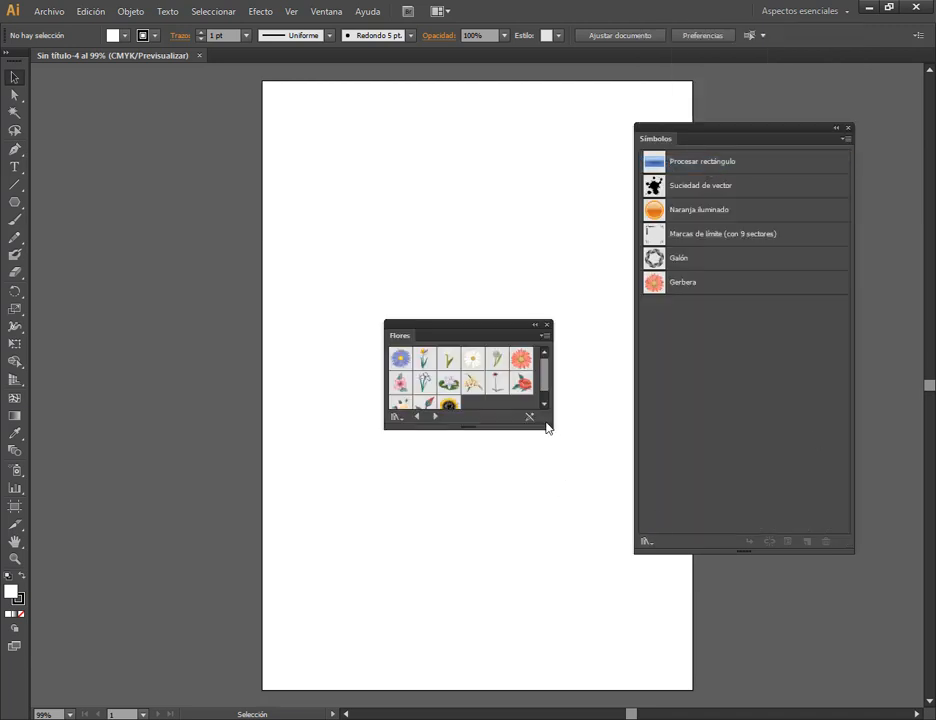
pyautogui.moveTo(552, 429); pyautogui.dragTo(570, 470)
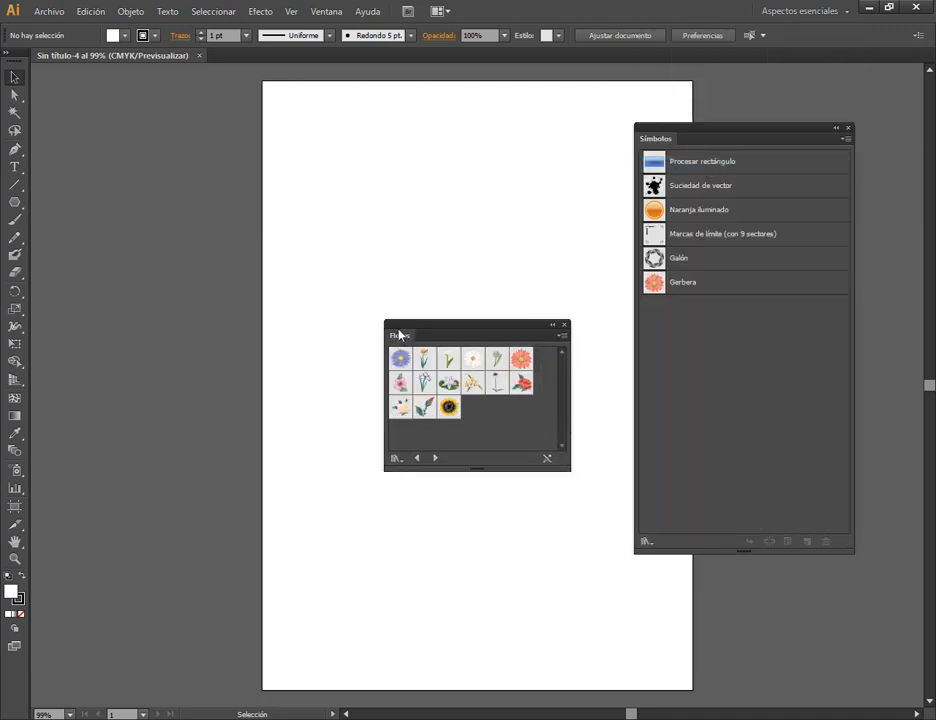
pyautogui.moveTo(398, 340); pyautogui.dragTo(687, 143)
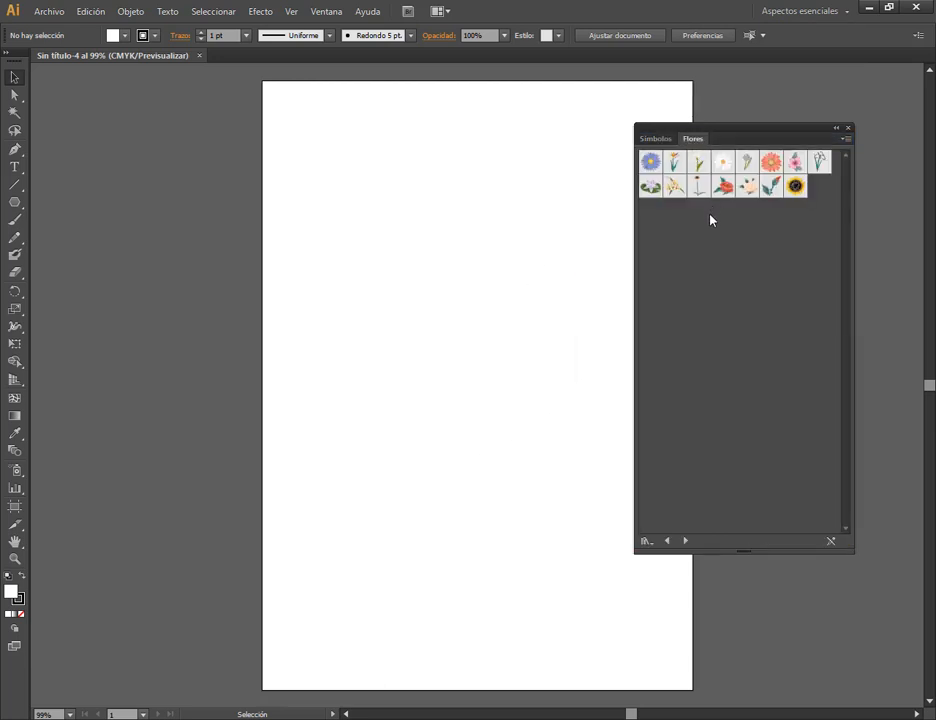
pyautogui.click(659, 140)
pyautogui.click(687, 142)
pyautogui.moveTo(687, 142); pyautogui.dragTo(106, 187)
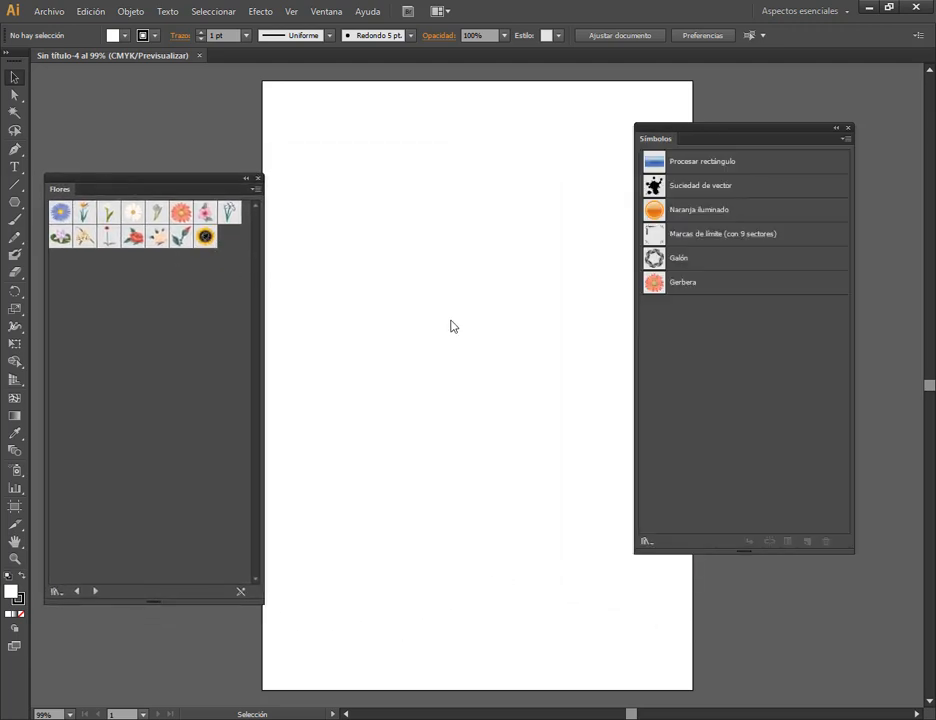
# Add the Cala flower from the Flores library to the document's symbols and close the library.
pyautogui.click(109, 217)
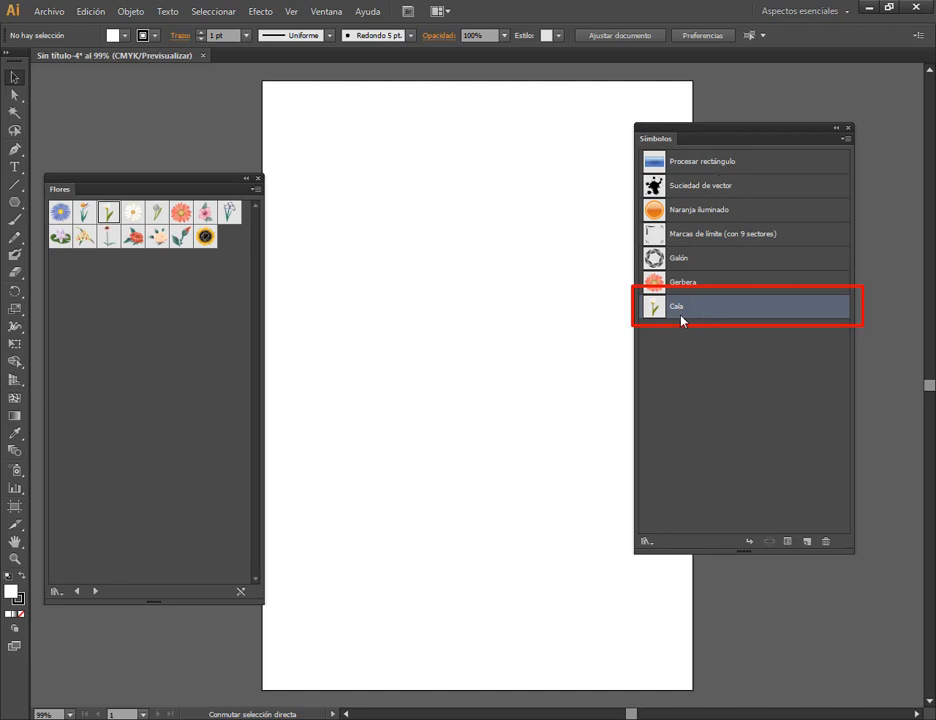
pyautogui.moveTo(77, 186)
pyautogui.mouseDown()
pyautogui.moveTo(666, 132)
pyautogui.moveTo(697, 138)
pyautogui.moveTo(696, 146)
pyautogui.moveTo(376, 186)
pyautogui.moveTo(79, 203)
pyautogui.mouseUp()
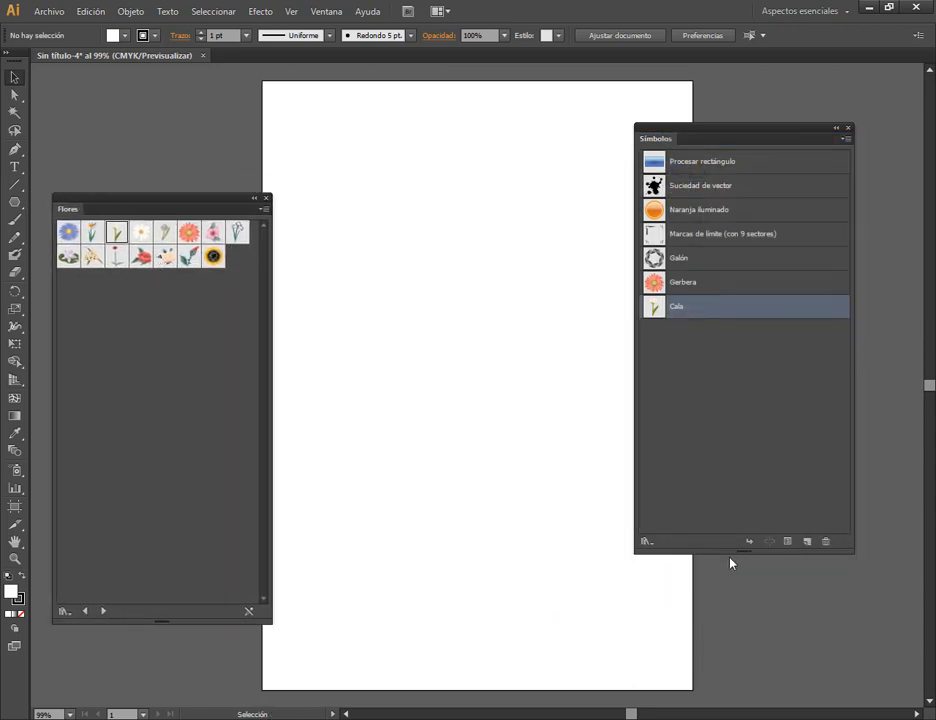
pyautogui.click(266, 198)
# Open the Naturaleza symbol library, add the Mariposa symbol to the document's symbols, and close the library.
pyautogui.click(646, 541)
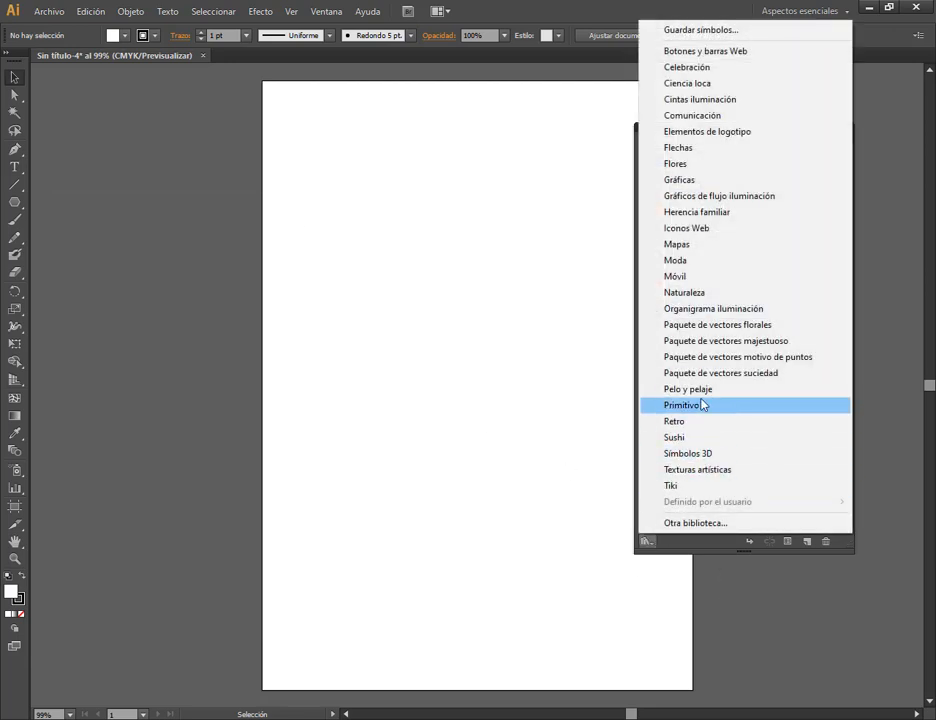
pyautogui.click(708, 294)
pyautogui.moveTo(216, 297); pyautogui.dragTo(246, 432)
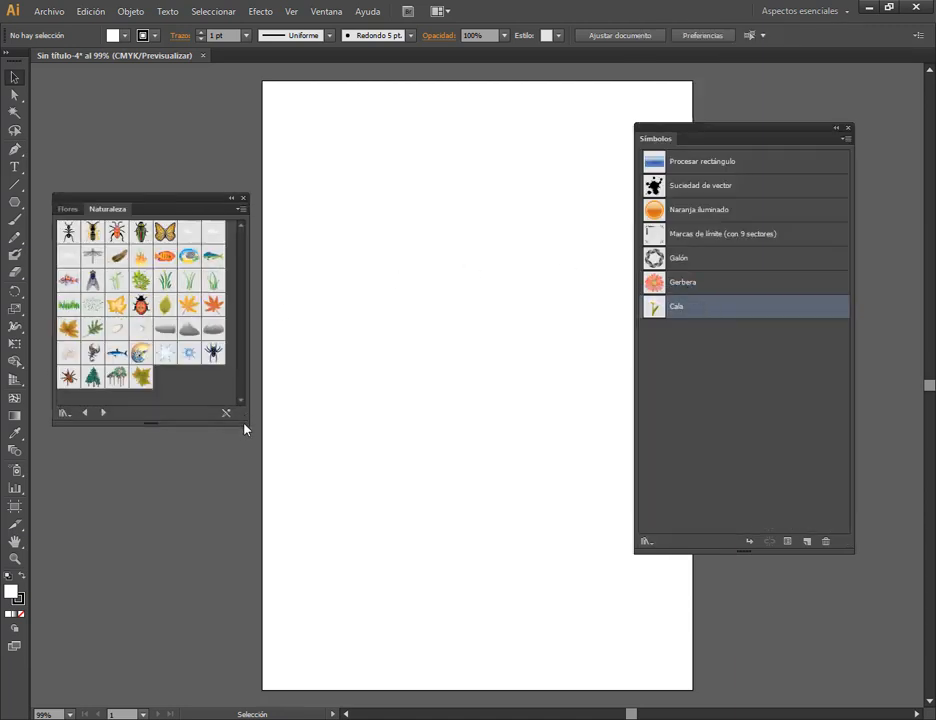
pyautogui.click(165, 233)
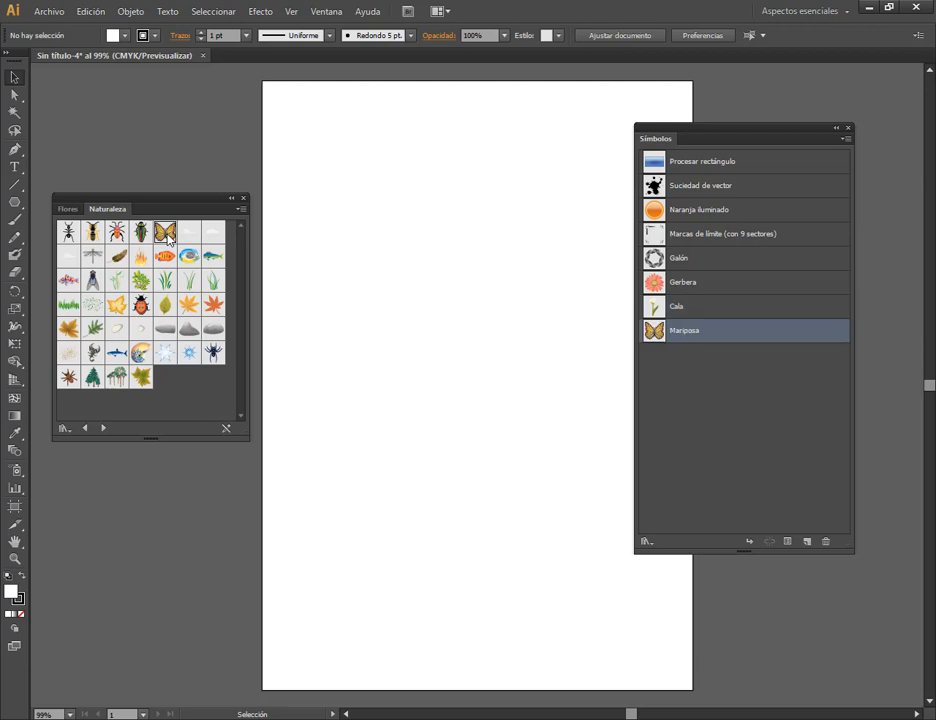
pyautogui.click(243, 199)
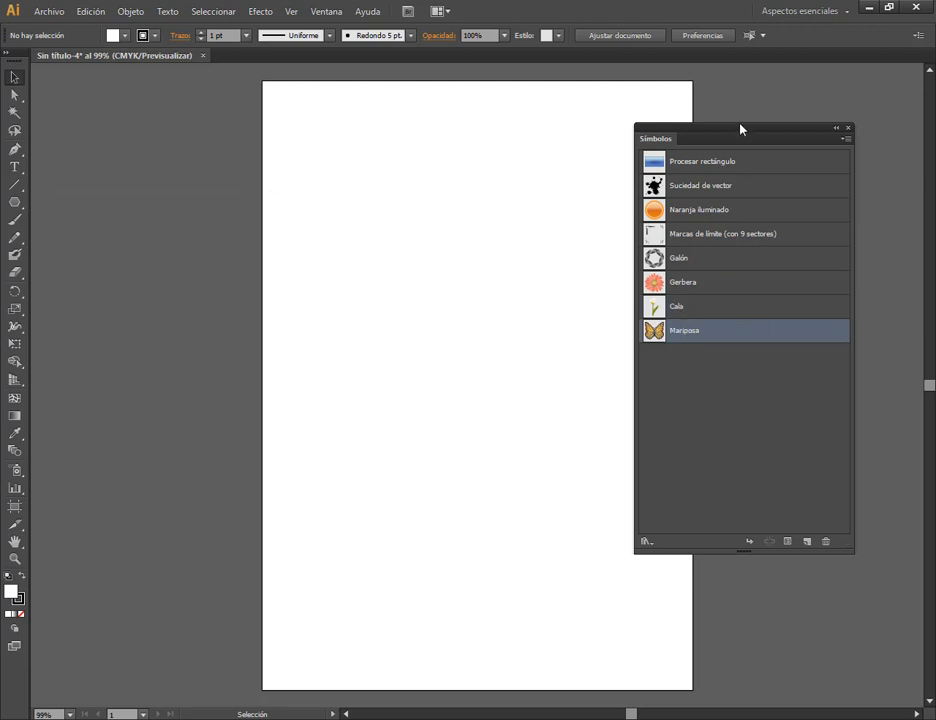
# Place the Mariposa symbol on the upper half of the artboard and scale it to about two thirds of the page width.
pyautogui.moveTo(741, 129); pyautogui.dragTo(808, 107)
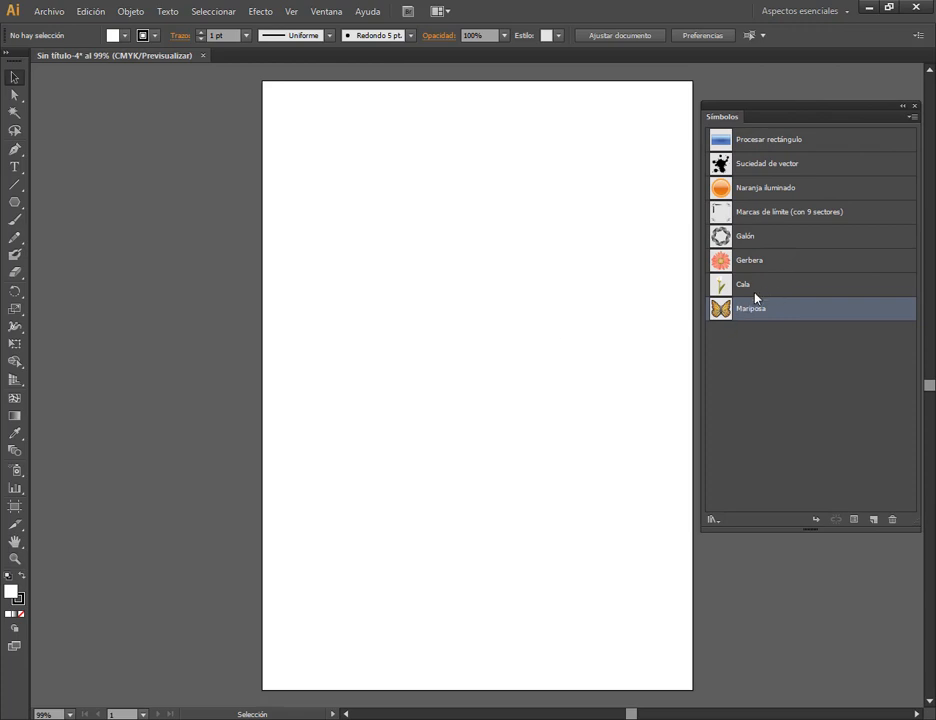
pyautogui.moveTo(757, 303); pyautogui.dragTo(757, 319)
pyautogui.moveTo(516, 259); pyautogui.dragTo(368, 186)
pyautogui.click(418, 240)
pyautogui.click(389, 178)
pyautogui.moveTo(394, 207); pyautogui.dragTo(614, 405)
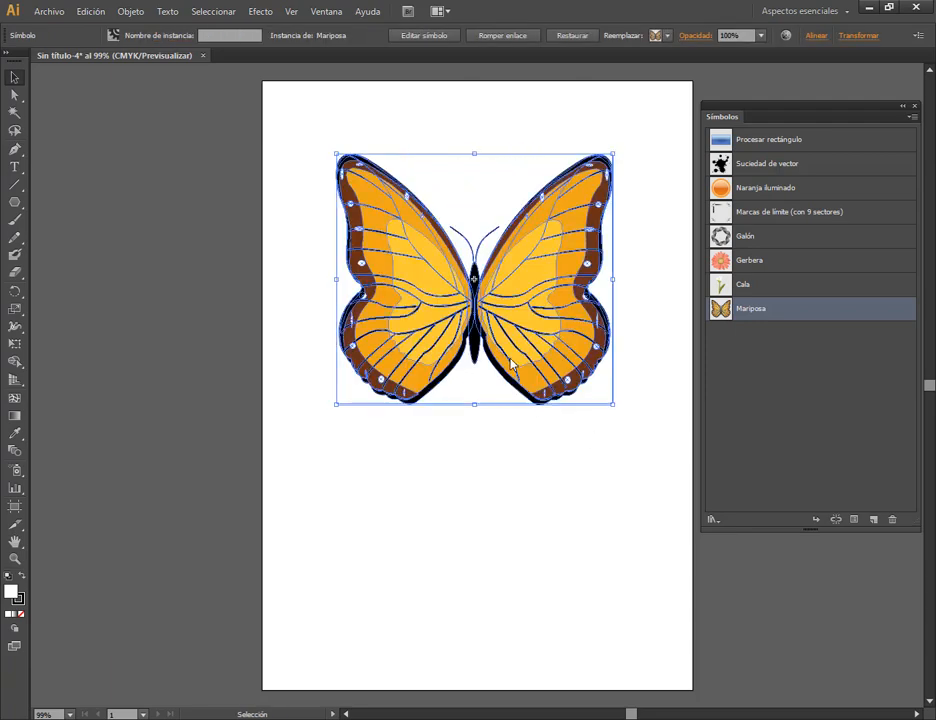
# Reposition the butterfly so its wing tips meet the artboard's upper edge, roughly centred horizontally.
pyautogui.moveTo(532, 376); pyautogui.dragTo(488, 352)
pyautogui.click(533, 547)
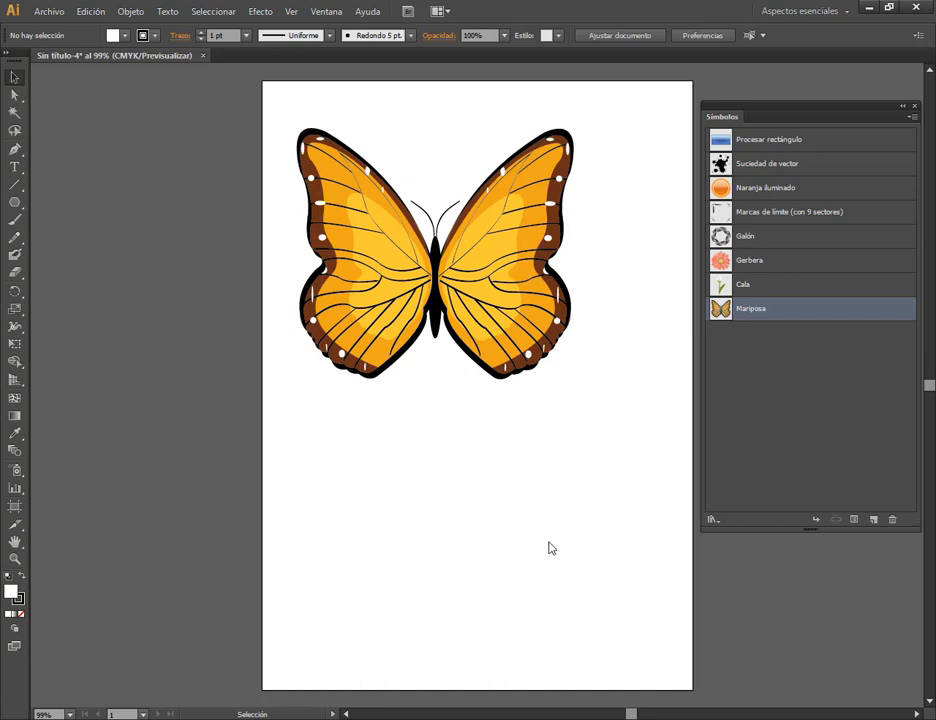
pyautogui.moveTo(386, 244); pyautogui.dragTo(407, 196)
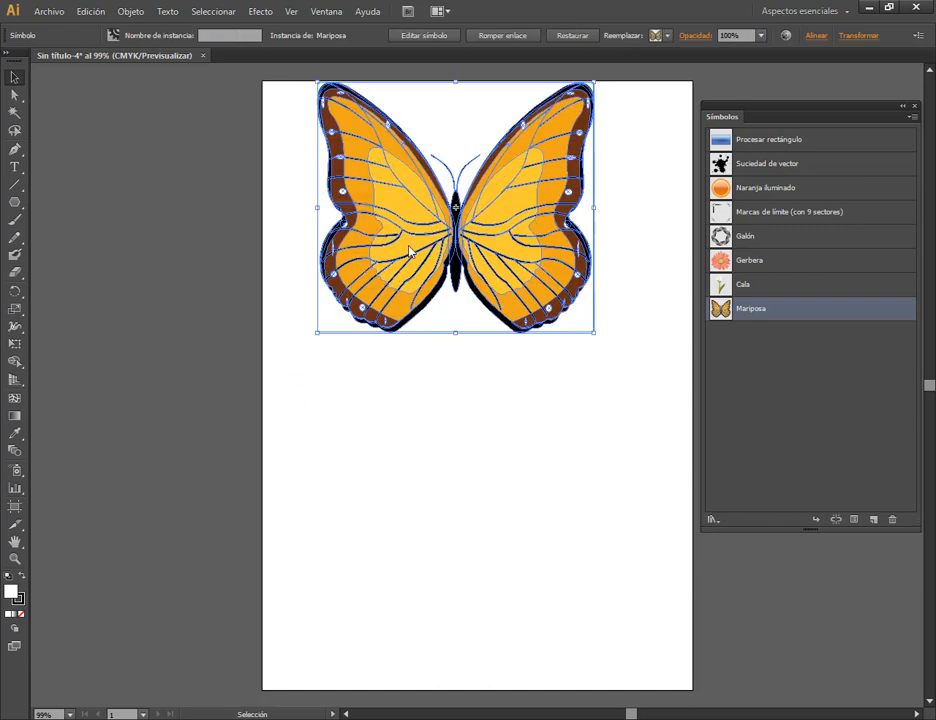
# Deselect the butterfly, switch to Chrome, and open the Simbolos Drive folder of the Clase 11 - Símbolos y gráficos assignment in Classroom.
pyautogui.click(416, 442)
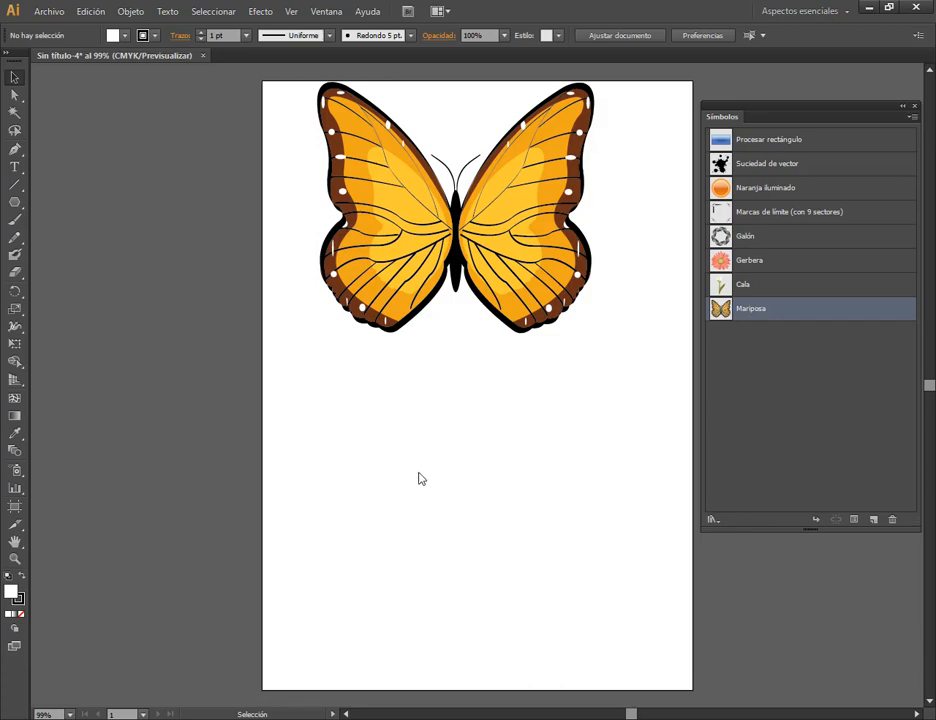
pyautogui.click(185, 718)
pyautogui.click(115, 658)
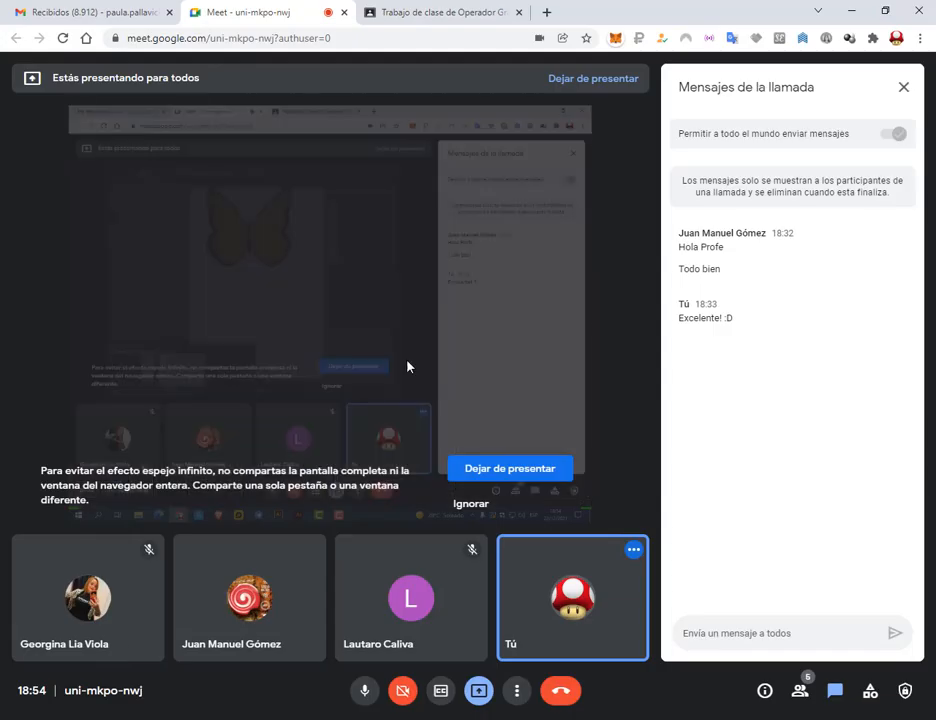
pyautogui.click(463, 9)
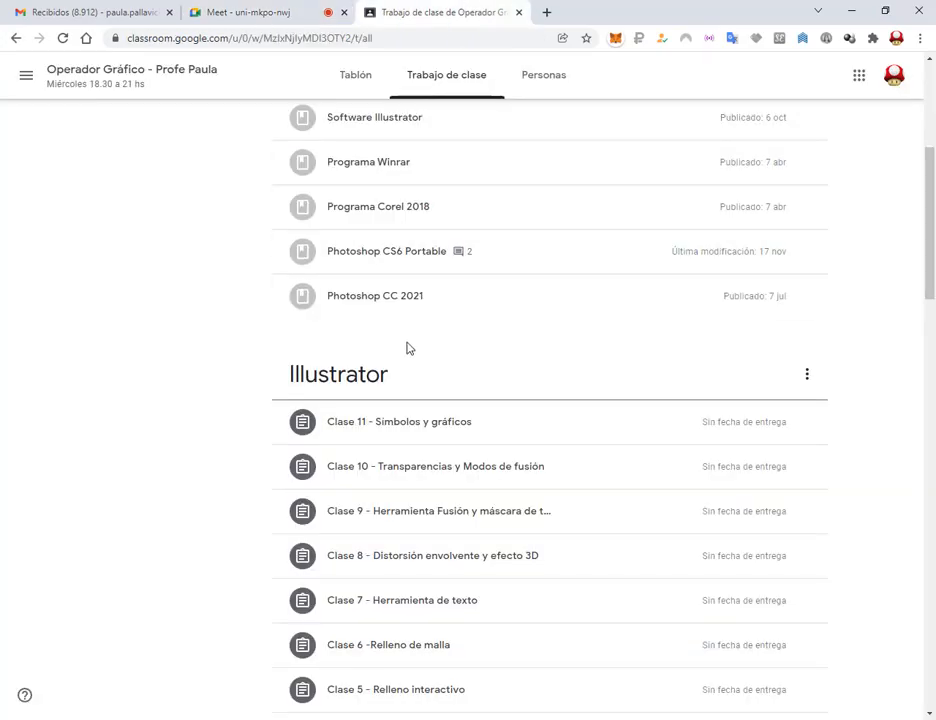
pyautogui.click(419, 425)
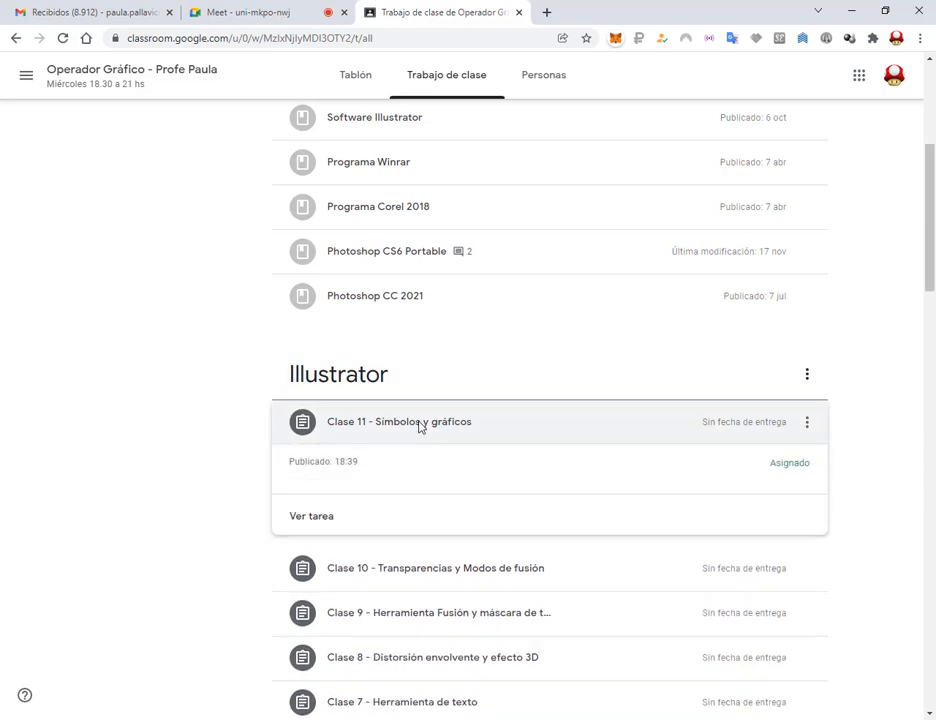
pyautogui.click(418, 528)
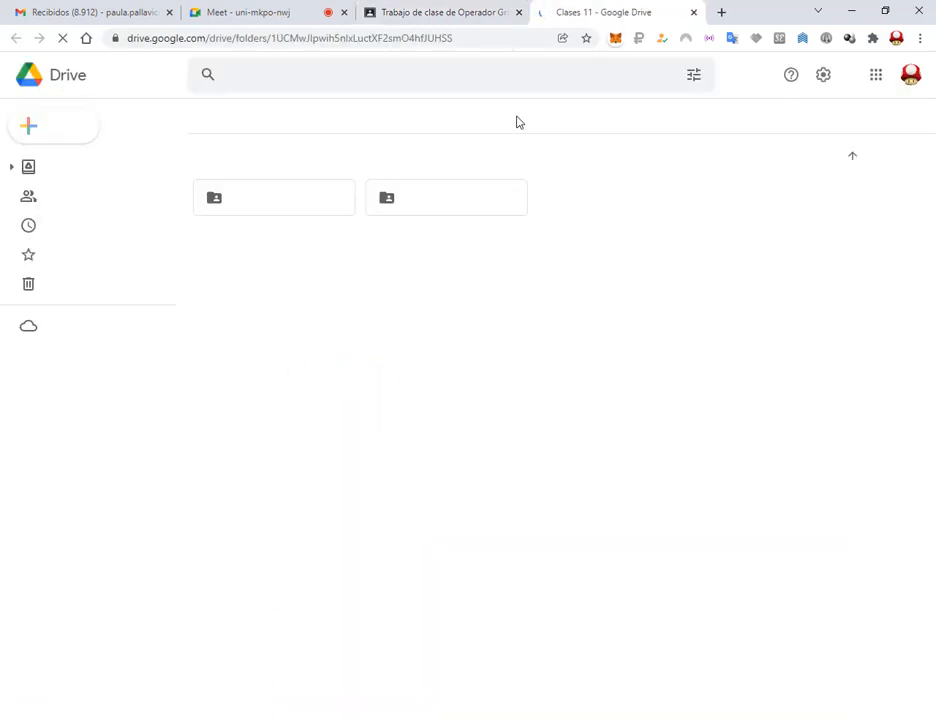
pyautogui.click(481, 200)
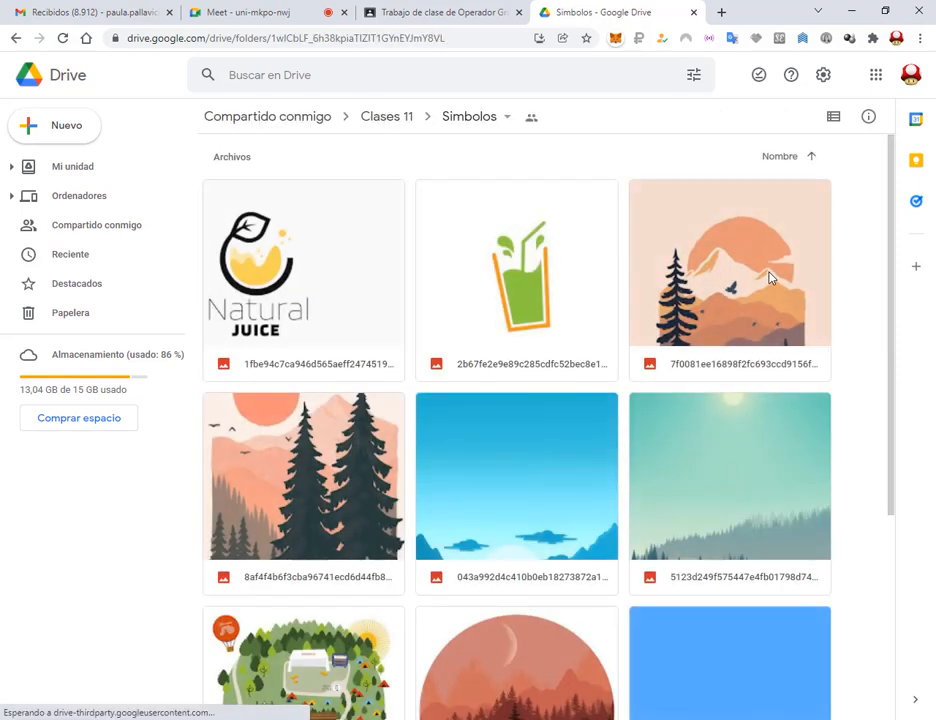
# Browse the folder's reference illustrations, preview the teal forest landscape with the sun, and return to Illustrator.
pyautogui.scroll(-4, 855, 442)
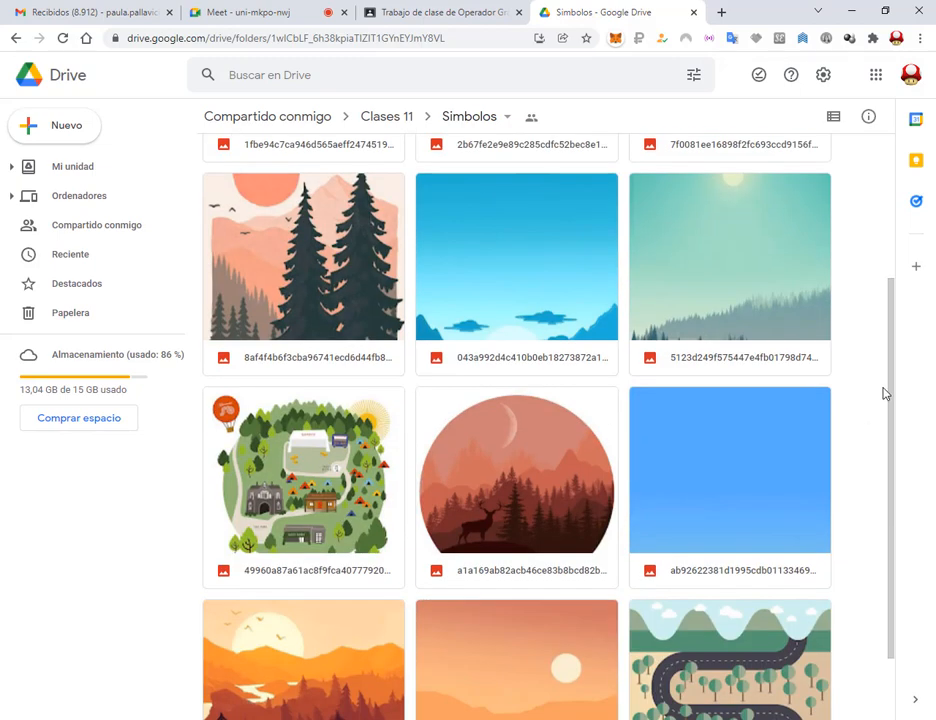
pyautogui.moveTo(890, 383); pyautogui.dragTo(905, 463)
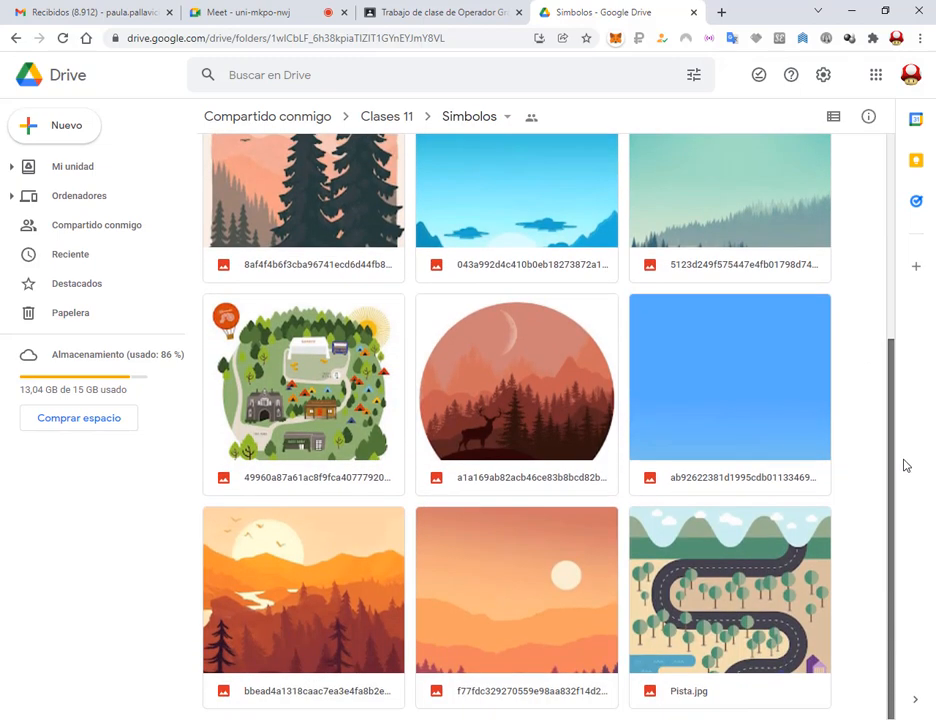
pyautogui.click(750, 588)
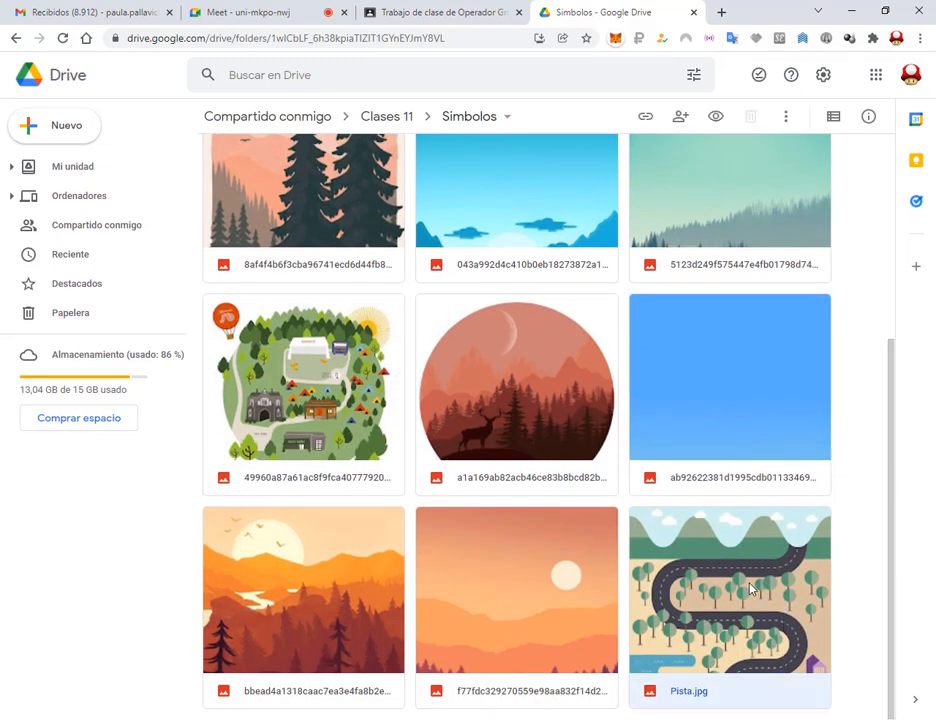
pyautogui.click(721, 176)
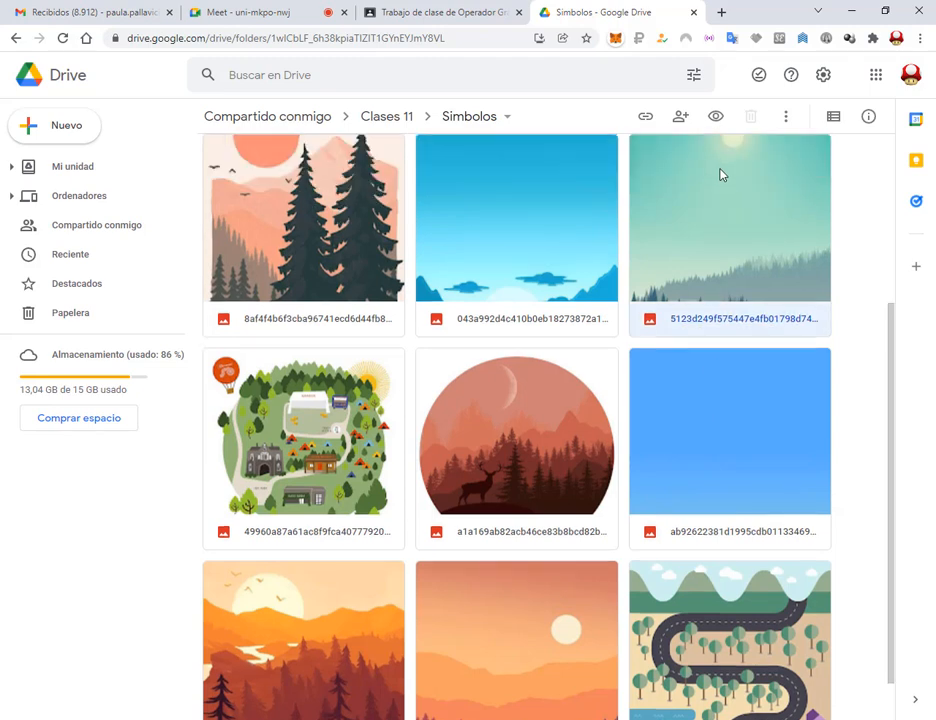
pyautogui.doubleClick(721, 219)
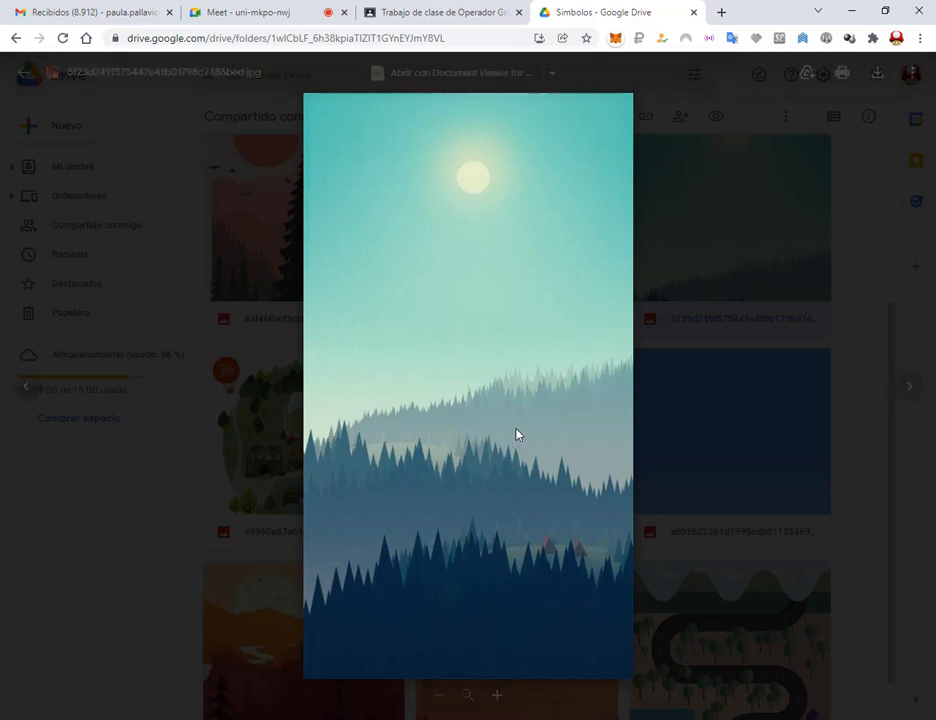
pyautogui.click(892, 142)
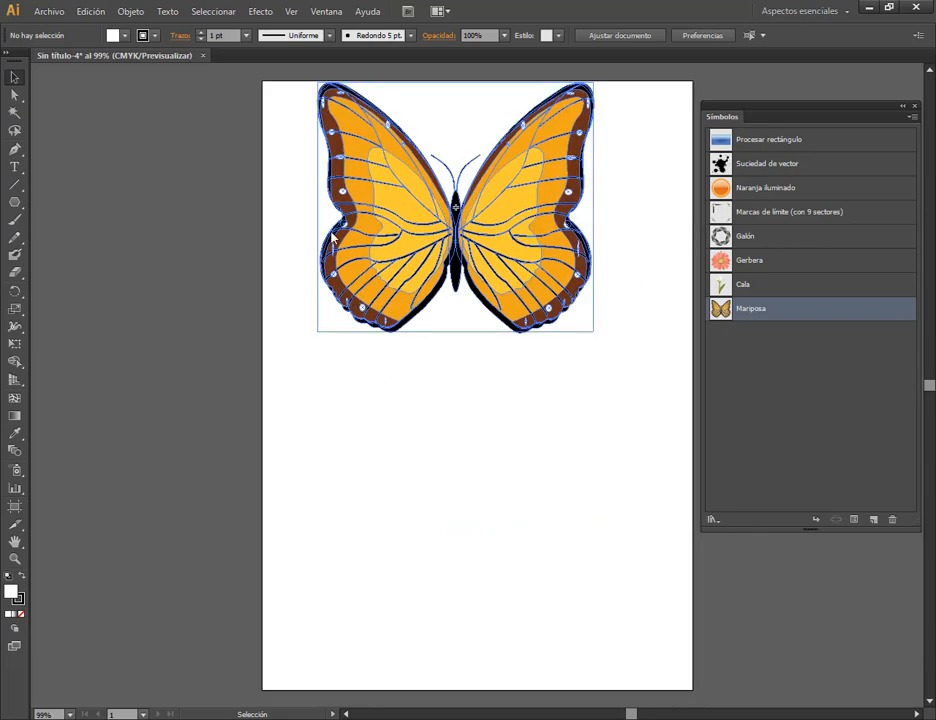
# Duplicate the butterfly toward the artboard's left edge and delete the copy.
pyautogui.moveTo(421, 232); pyautogui.dragTo(381, 218)
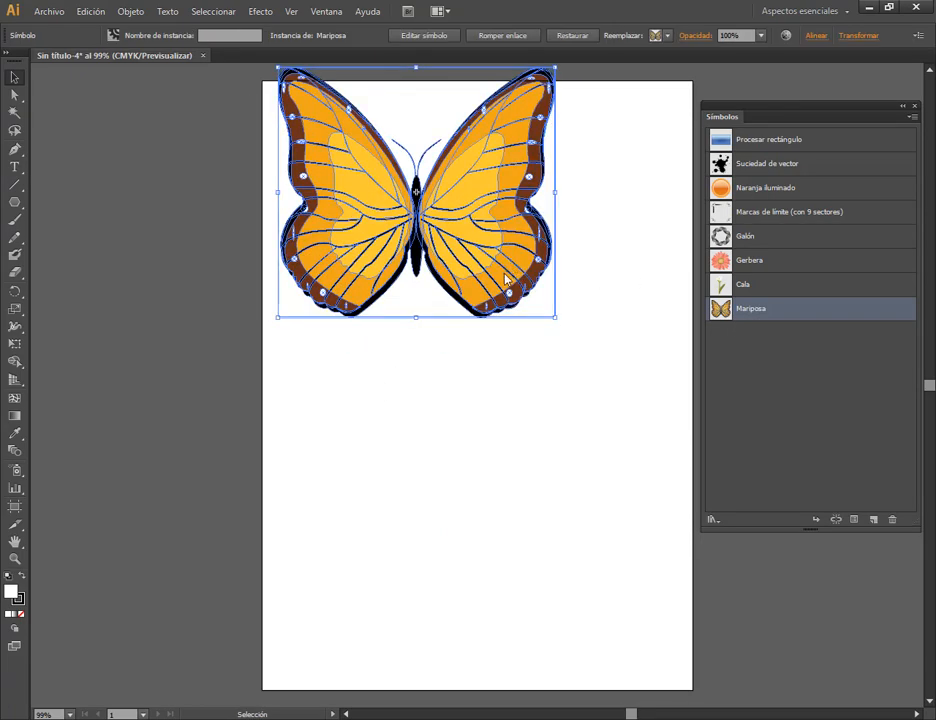
pyautogui.keyDown('alt'); pyautogui.moveTo(466, 289); pyautogui.dragTo(349, 540); pyautogui.keyUp('alt')
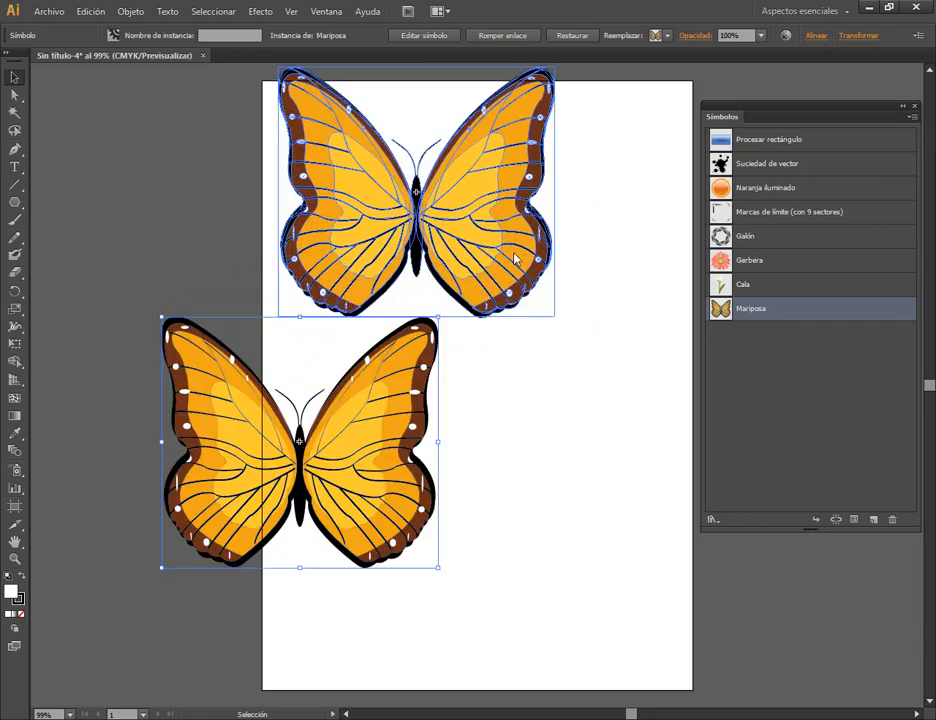
pyautogui.moveTo(345, 328); pyautogui.dragTo(242, 278)
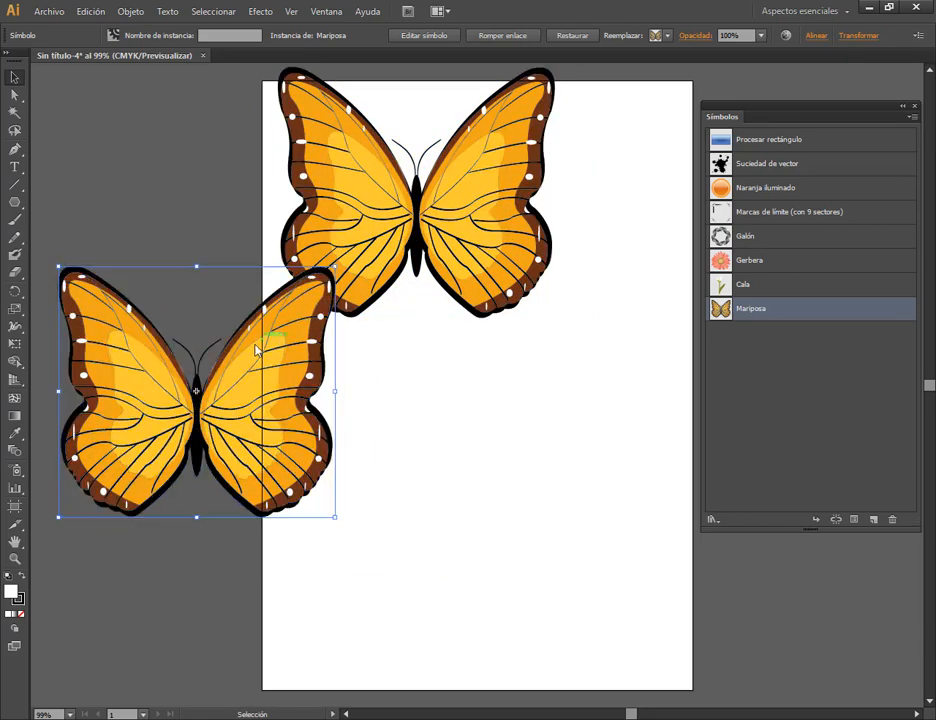
pyautogui.press('Delete')
# Scale the remaining butterfly down to about a third of the page width in the artboard's upper-left corner.
pyautogui.click(498, 254)
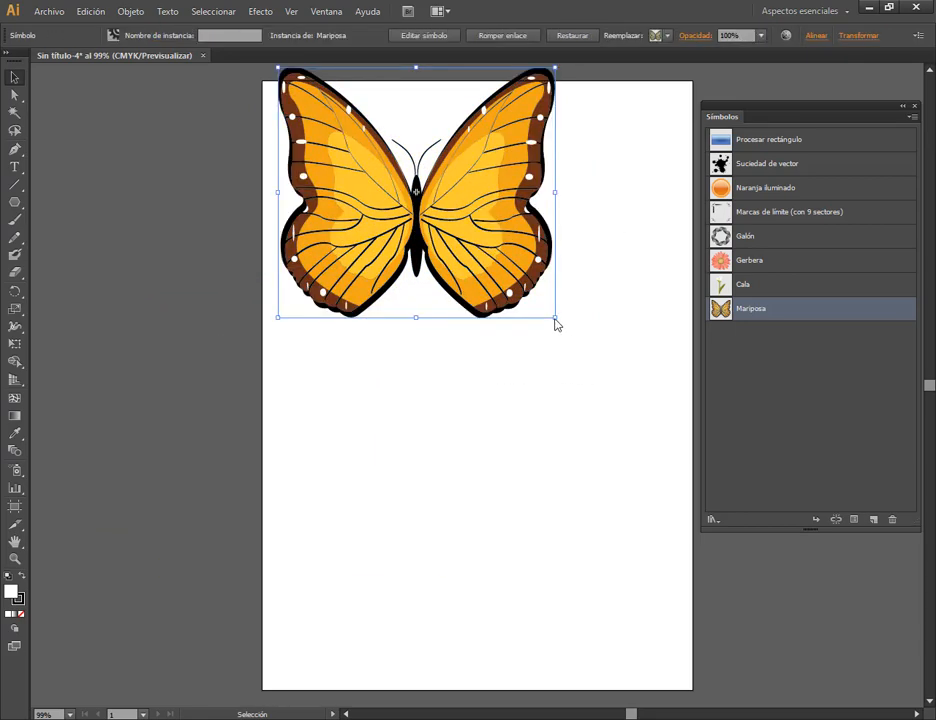
pyautogui.moveTo(555, 318); pyautogui.dragTo(406, 228)
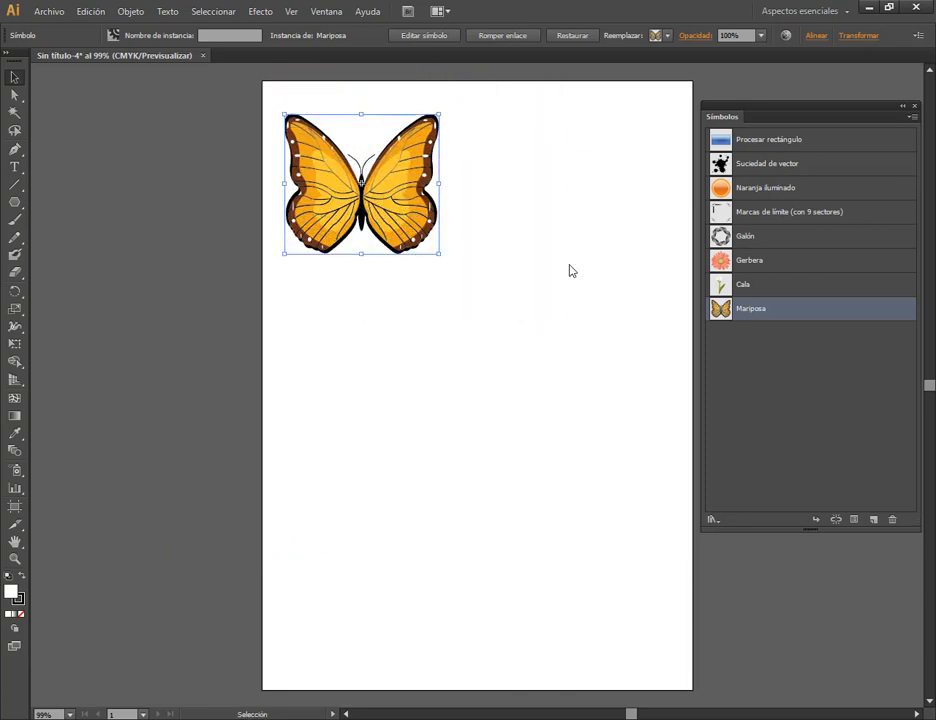
pyautogui.click(491, 234)
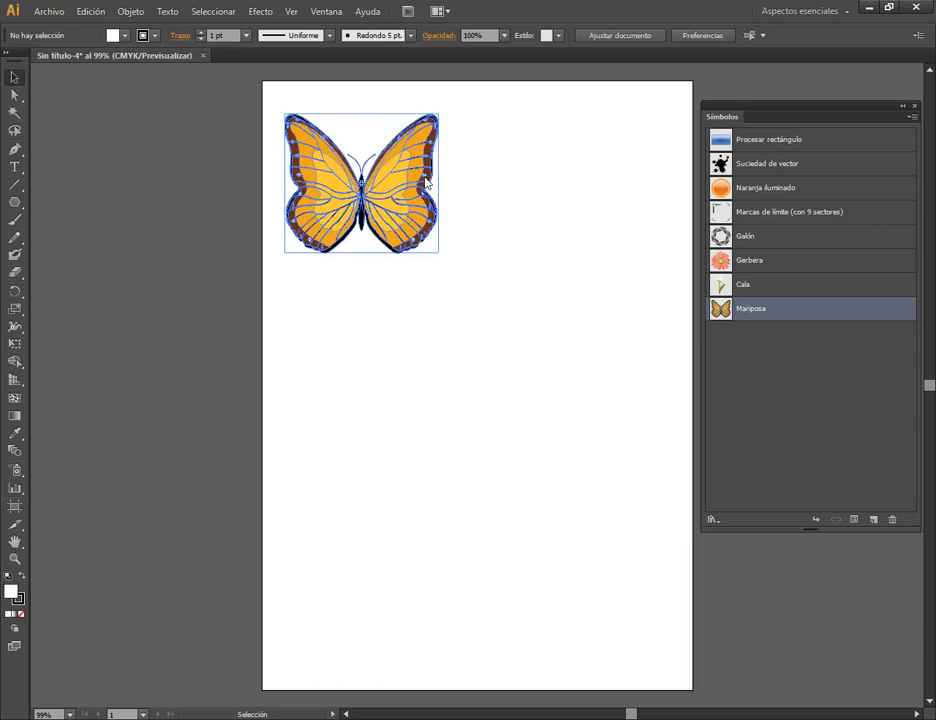
# Examine the butterfly instance up close, both selected and deselected.
pyautogui.click(380, 180)
pyautogui.click(478, 221)
pyautogui.click(330, 156)
pyautogui.click(452, 190)
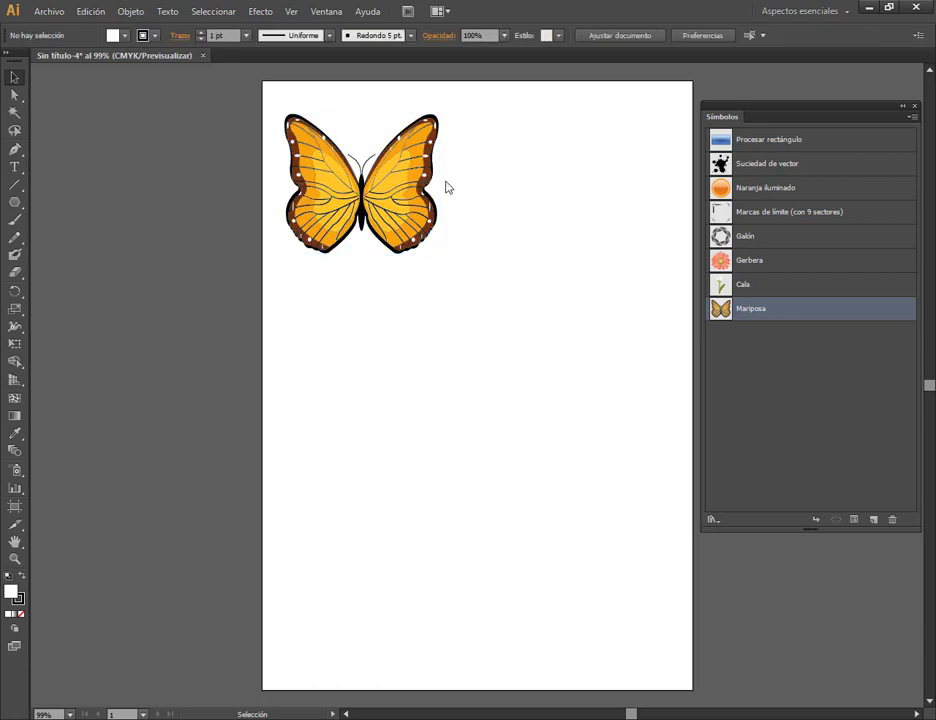
pyautogui.click(424, 142)
pyautogui.scroll(1, 424, 142)
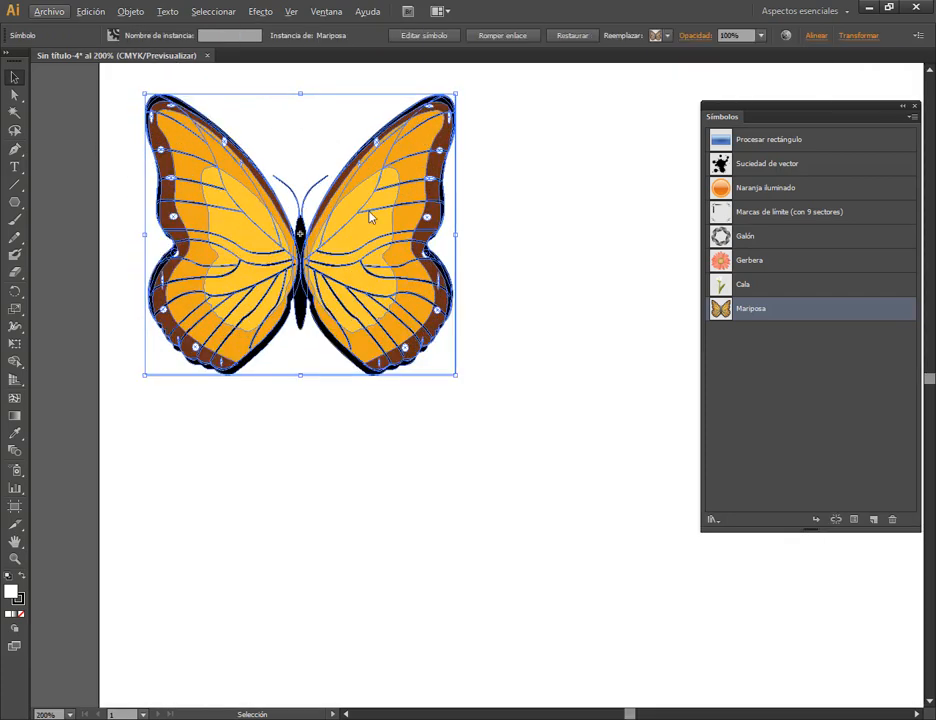
pyautogui.click(492, 236)
pyautogui.scroll(-2, 505, 259)
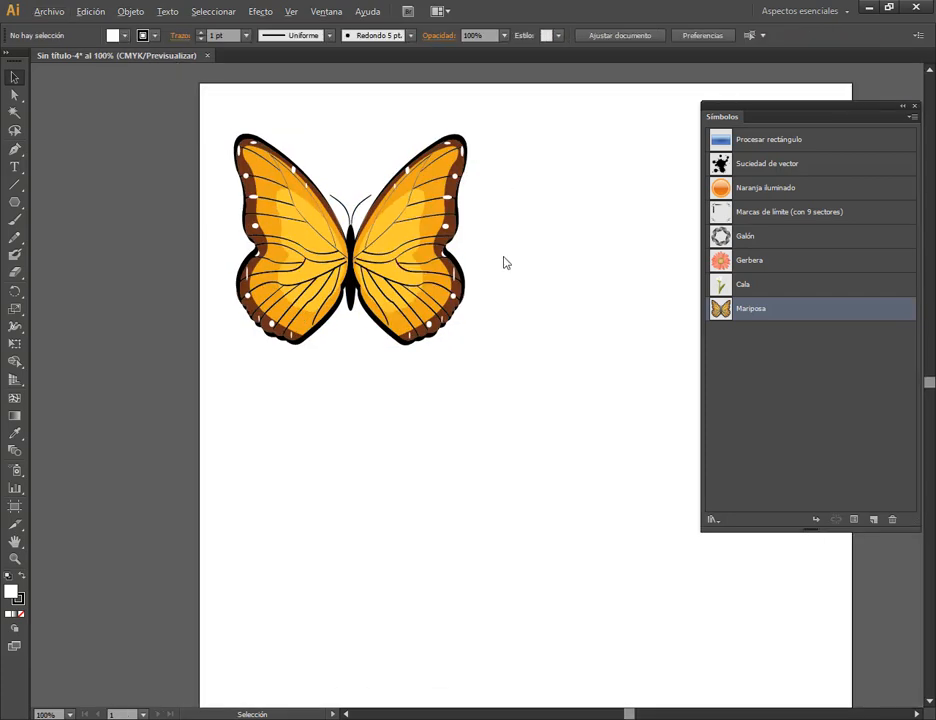
pyautogui.moveTo(418, 251); pyautogui.dragTo(416, 245)
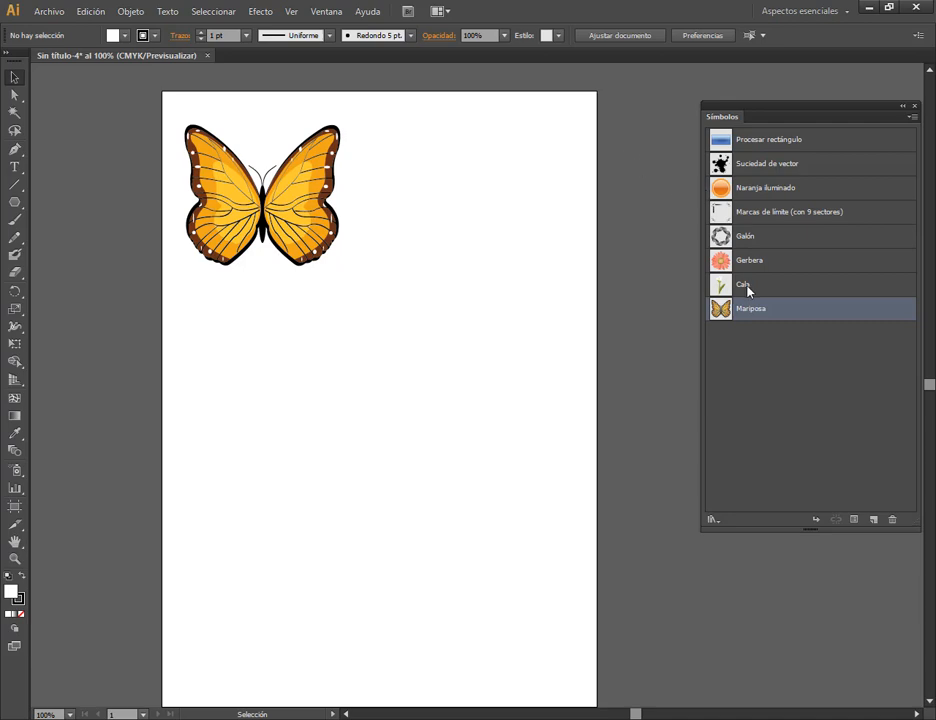
# Scale the butterfly to about a fifth of the page width and place six more Mariposa symbols across the artboard's upper half.
pyautogui.click(322, 243)
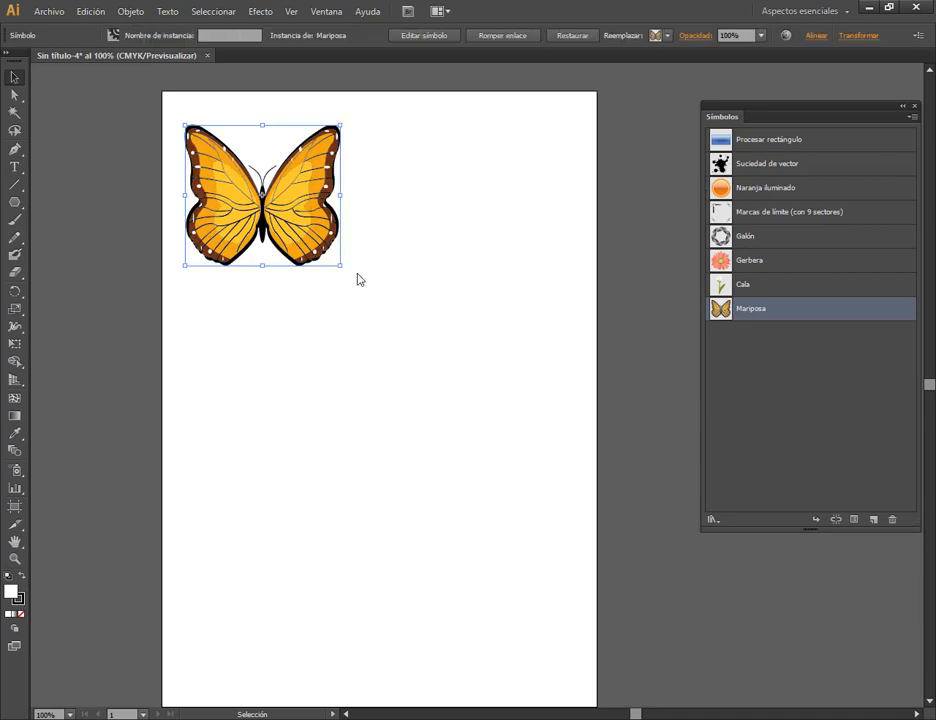
pyautogui.moveTo(341, 268); pyautogui.dragTo(281, 197)
pyautogui.moveTo(726, 308); pyautogui.dragTo(474, 157)
pyautogui.moveTo(724, 318); pyautogui.dragTo(378, 265)
pyautogui.moveTo(455, 357); pyautogui.dragTo(393, 369)
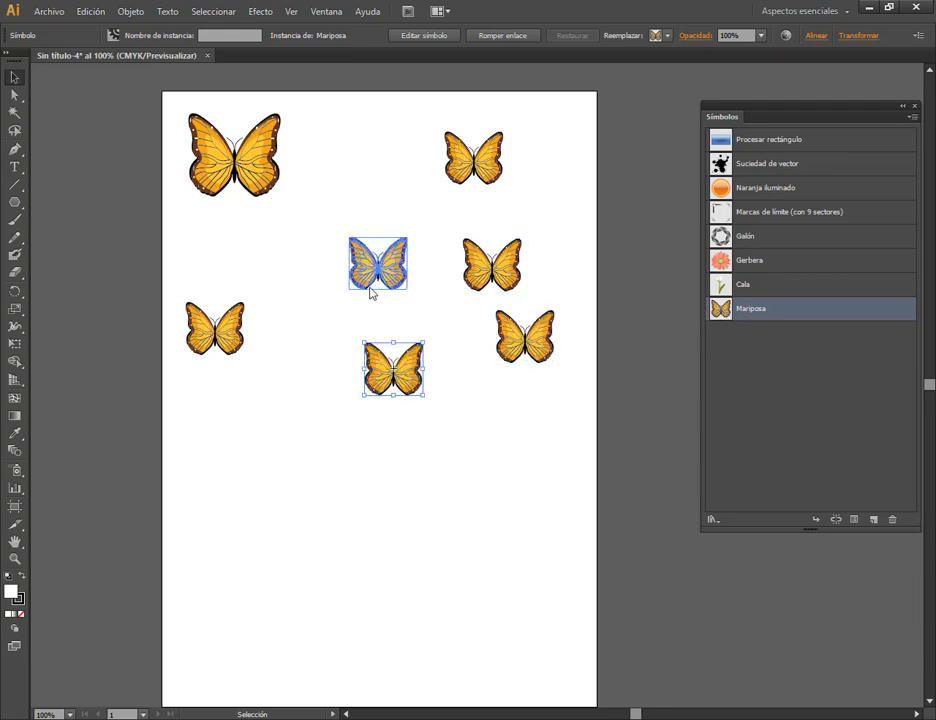
# Enlarge the central butterfly to about a third of the page width at the lower left and move the one below it into its place.
pyautogui.click(367, 286)
pyautogui.moveTo(349, 290); pyautogui.dragTo(254, 377)
pyautogui.moveTo(327, 317); pyautogui.dragTo(279, 557)
pyautogui.moveTo(393, 371); pyautogui.dragTo(354, 210)
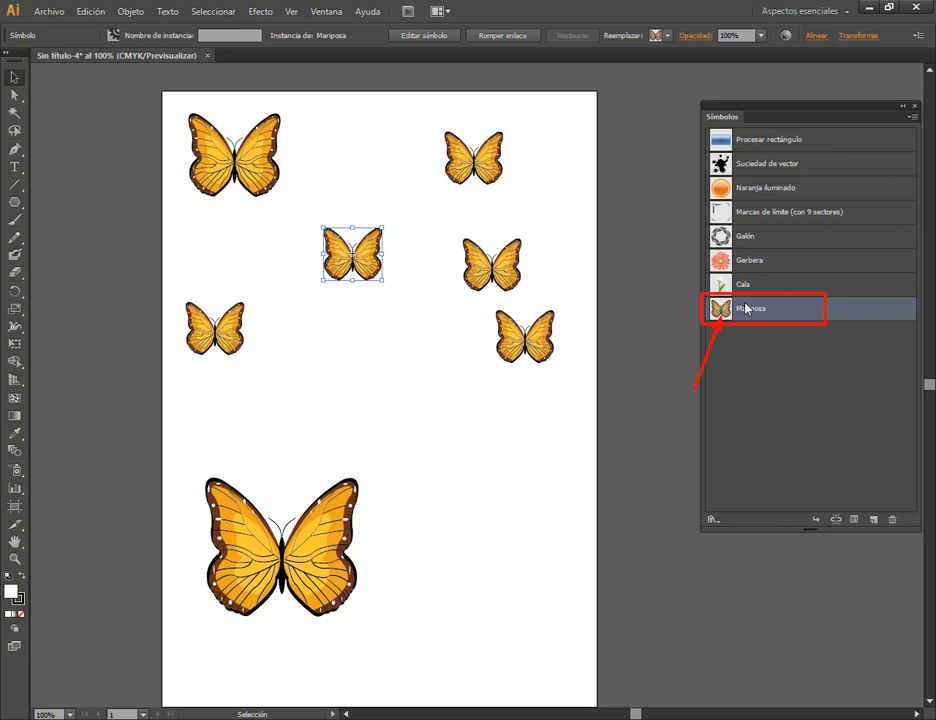
# Place two more Mariposa symbols in the artboard's right half and rotate the lower one counterclockwise to point to the upper left.
pyautogui.moveTo(744, 312); pyautogui.dragTo(525, 463)
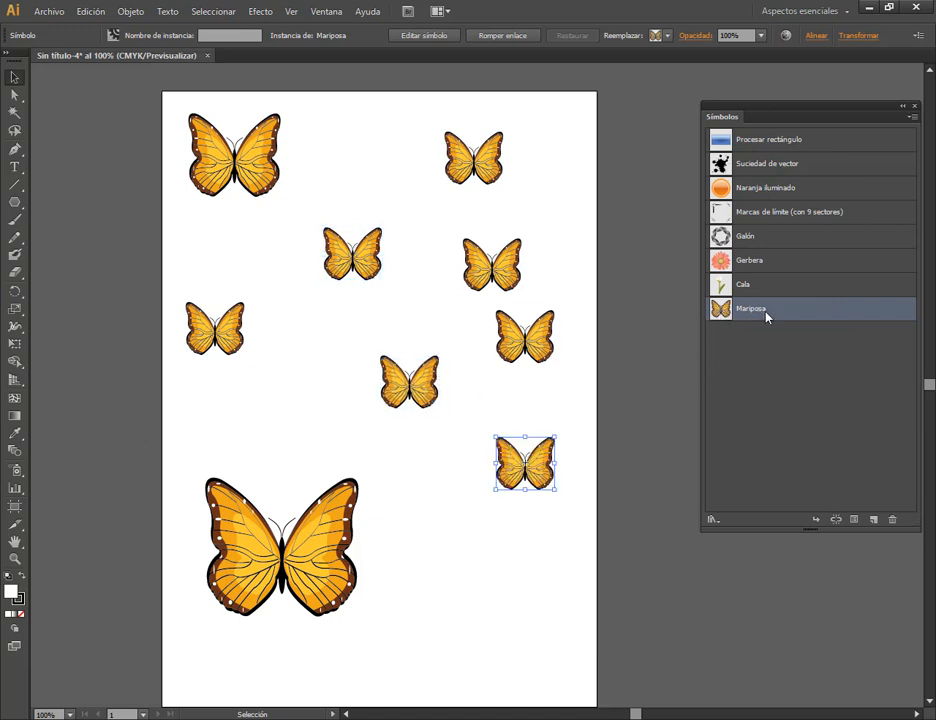
pyautogui.moveTo(560, 439); pyautogui.dragTo(484, 443)
pyautogui.click(408, 382)
pyautogui.moveTo(408, 382); pyautogui.dragTo(408, 372)
# Enlarge the lower-left butterfly to just over half the page width and shift it up and left.
pyautogui.moveTo(317, 560); pyautogui.dragTo(324, 524)
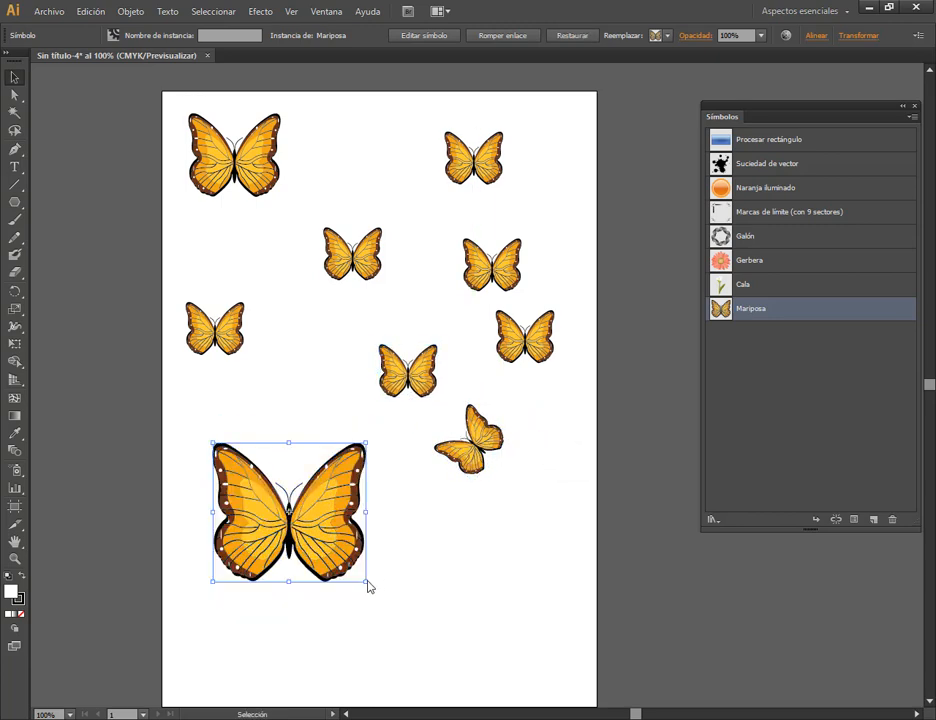
pyautogui.moveTo(366, 582); pyautogui.dragTo(395, 578)
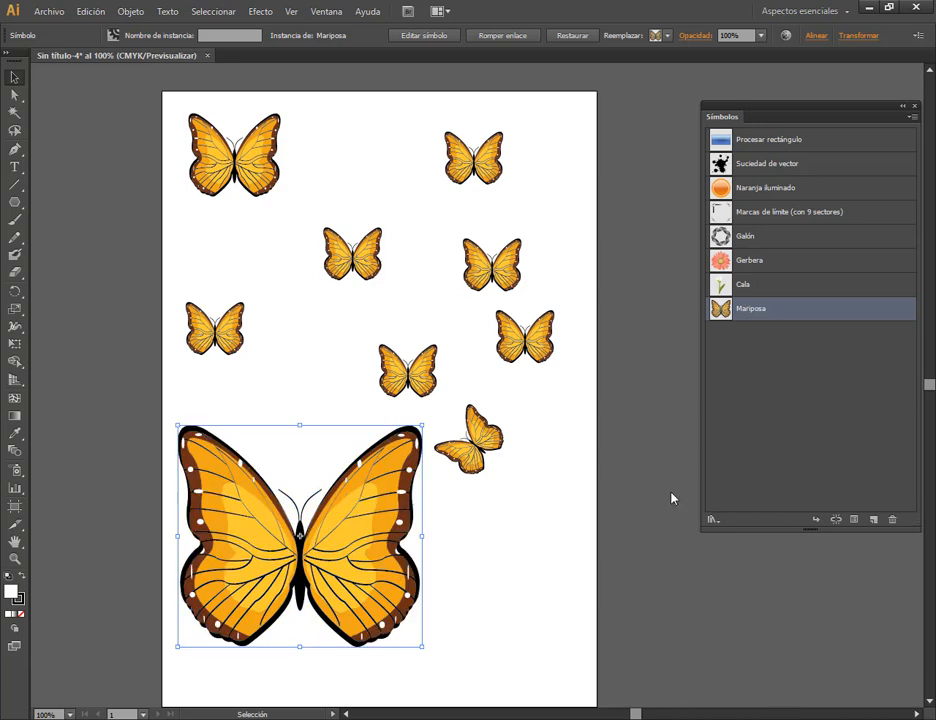
pyautogui.moveTo(365, 551); pyautogui.dragTo(328, 492)
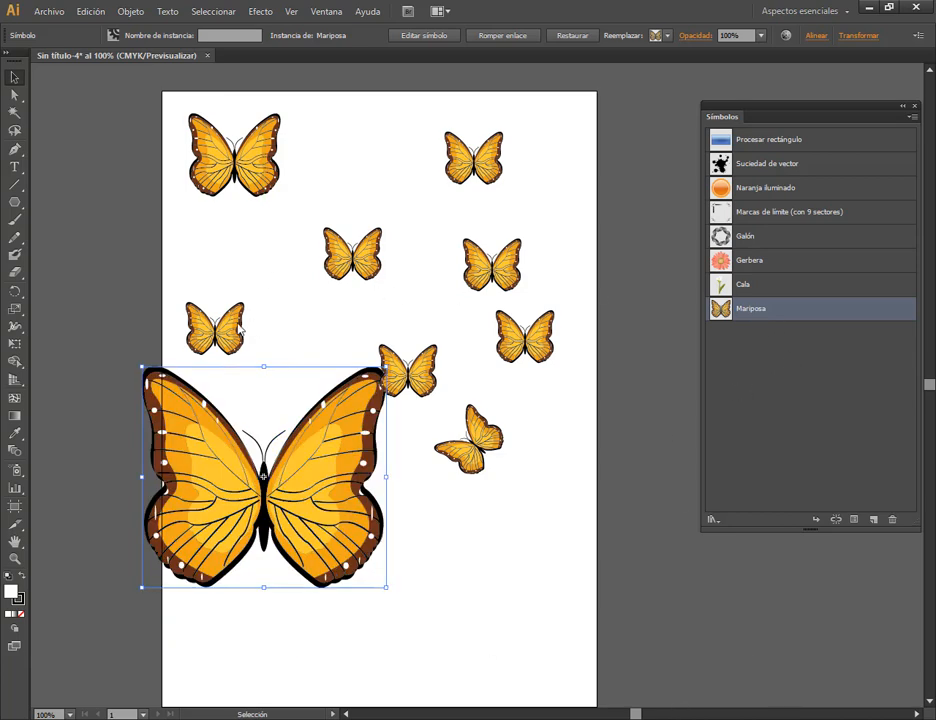
# Spread out three small butterflies in the artboard's upper half and fit the largest one inside the lower-left area.
pyautogui.moveTo(215, 330); pyautogui.dragTo(239, 282)
pyautogui.moveTo(346, 256); pyautogui.dragTo(374, 223)
pyautogui.moveTo(462, 164); pyautogui.dragTo(515, 149)
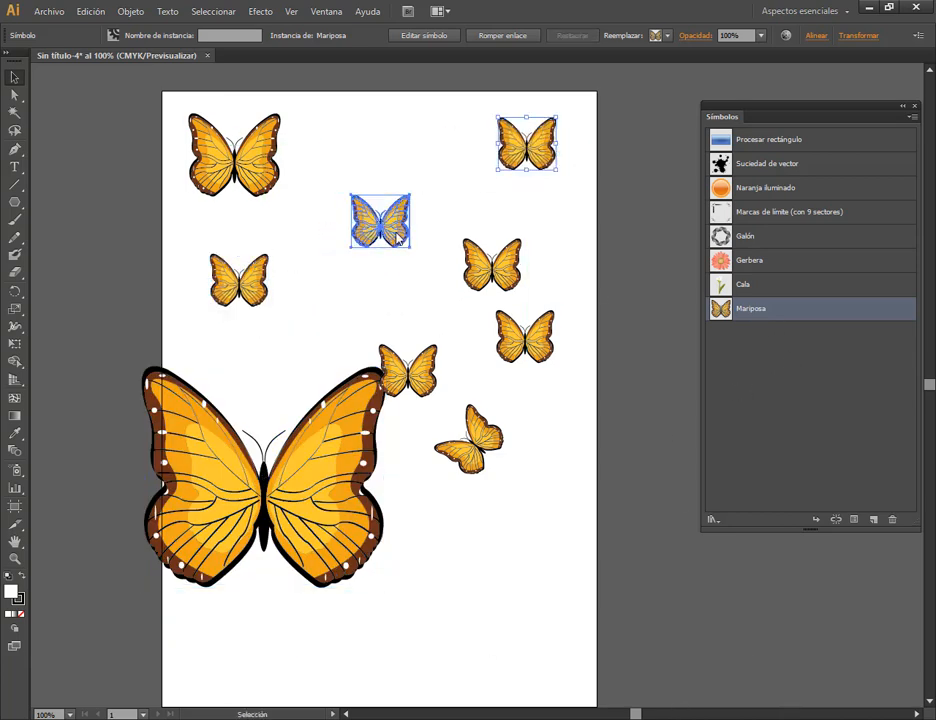
pyautogui.click(397, 236)
pyautogui.moveTo(337, 418); pyautogui.dragTo(363, 498)
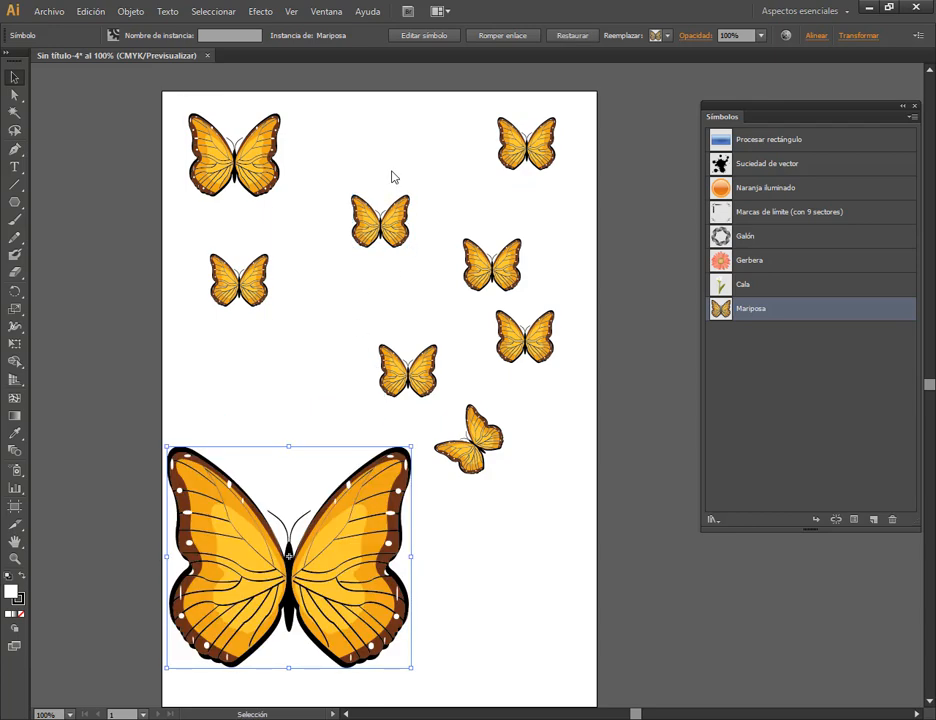
# Rotate the small upper-centre butterfly about 45° counterclockwise and move it slightly up and right.
pyautogui.click(413, 238)
pyautogui.click(408, 236)
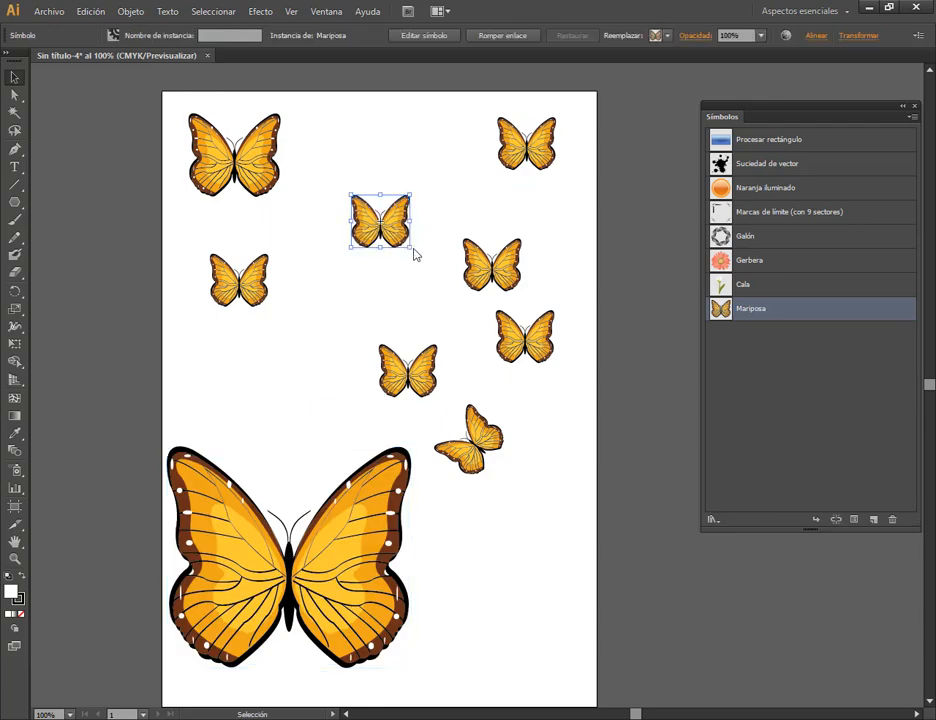
pyautogui.moveTo(418, 258); pyautogui.dragTo(445, 212)
pyautogui.moveTo(380, 222); pyautogui.dragTo(401, 199)
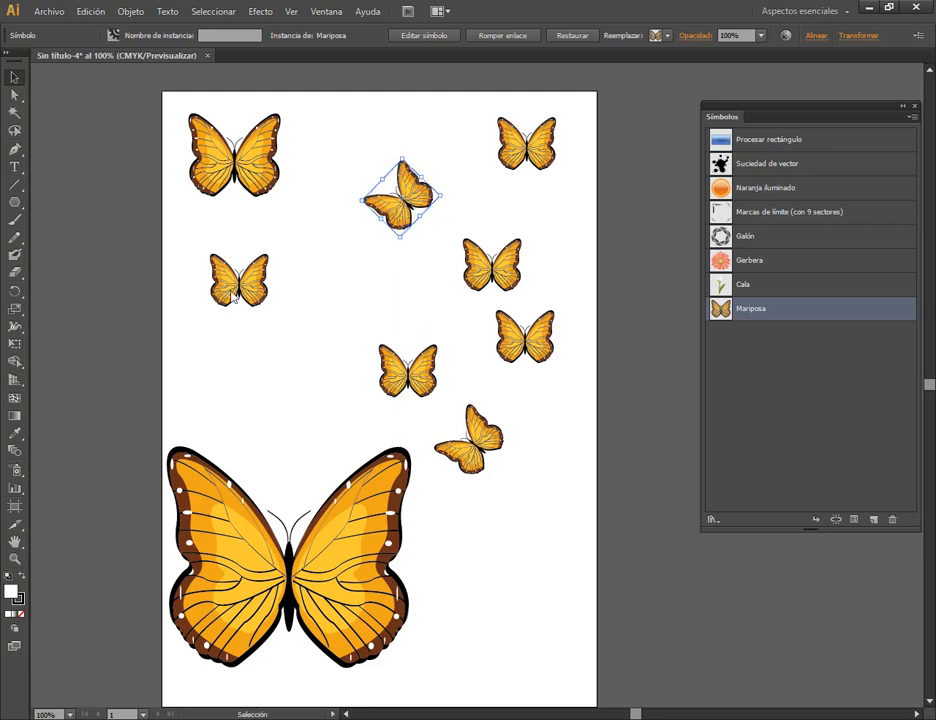
# Enlarge the small butterfly on the artboard's left side and rotate it clockwise to point to the upper right.
pyautogui.click(262, 302)
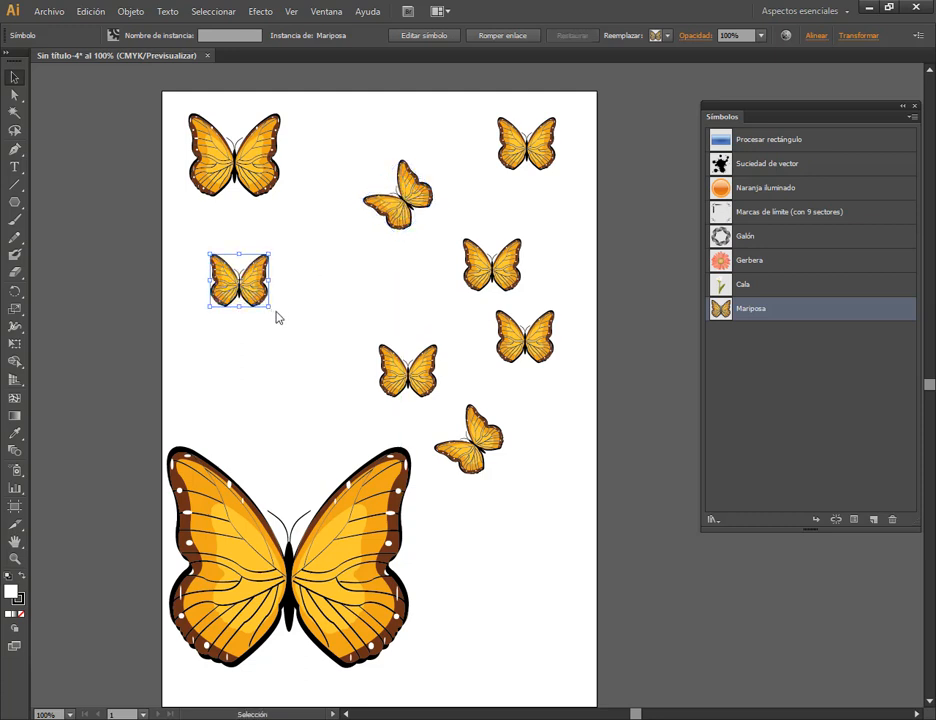
pyautogui.moveTo(274, 313); pyautogui.dragTo(406, 300)
pyautogui.moveTo(319, 323); pyautogui.dragTo(281, 292)
# Narrow the upper small butterfly in the artboard's right half to about half its width and move it up.
pyautogui.click(524, 288)
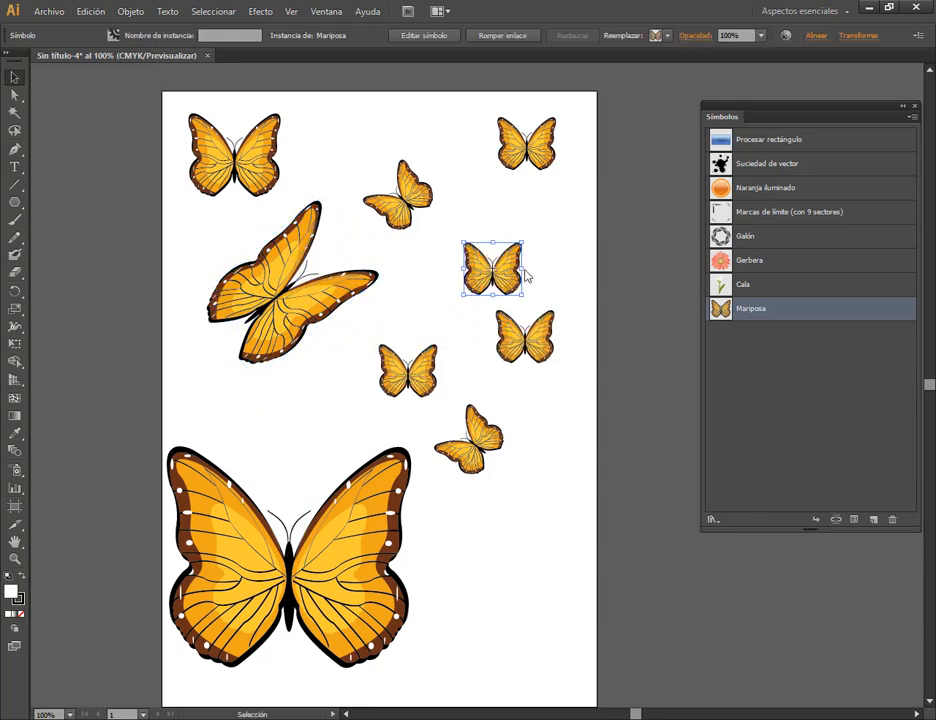
pyautogui.moveTo(521, 270); pyautogui.dragTo(476, 215)
pyautogui.click(581, 334)
pyautogui.click(567, 310)
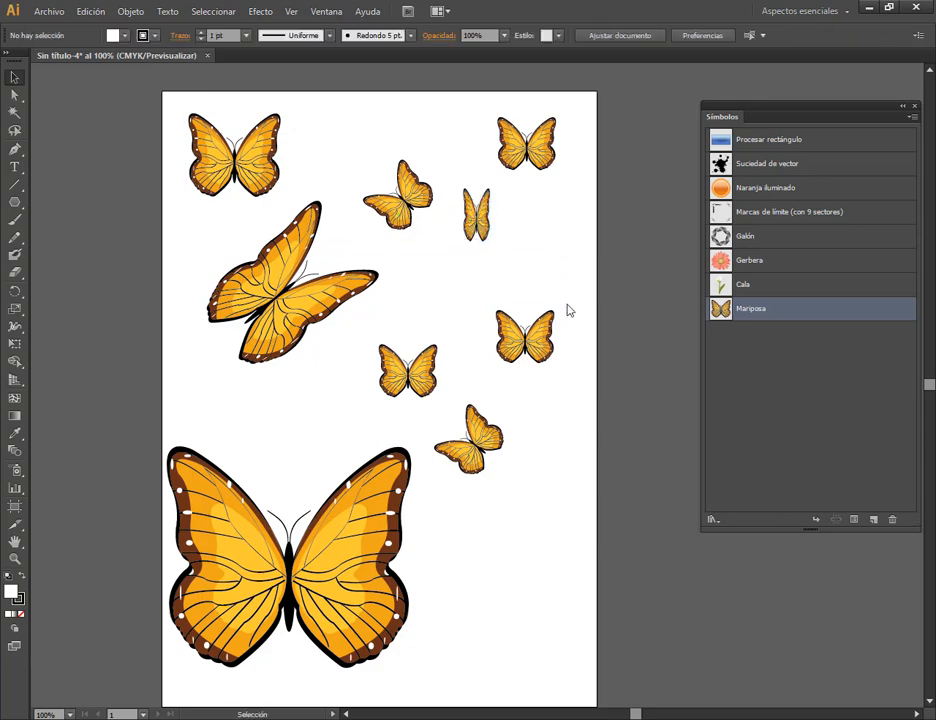
# Delete all the butterflies from the artboard.
pyautogui.moveTo(600, 98); pyautogui.dragTo(266, 647)
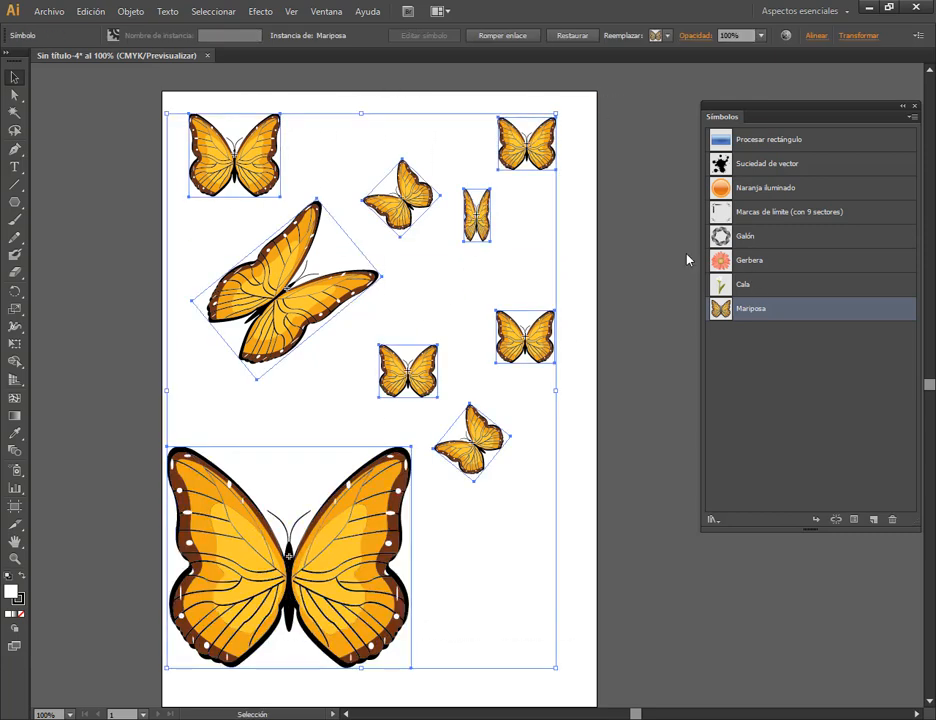
pyautogui.press('Delete')
# Place three Cala, one Gerbera and two Galón symbol instances, enlarging the lower Galón to about a third of the page width.
pyautogui.moveTo(735, 284); pyautogui.dragTo(508, 376)
pyautogui.moveTo(790, 260); pyautogui.dragTo(505, 203)
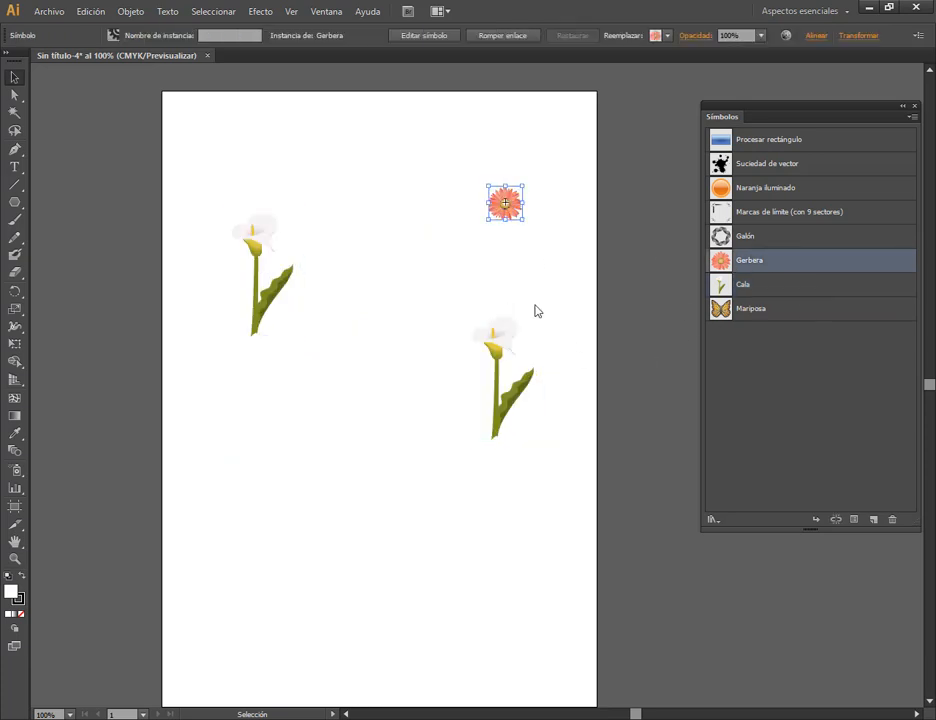
pyautogui.moveTo(743, 284); pyautogui.dragTo(267, 390)
pyautogui.moveTo(745, 236); pyautogui.dragTo(384, 258)
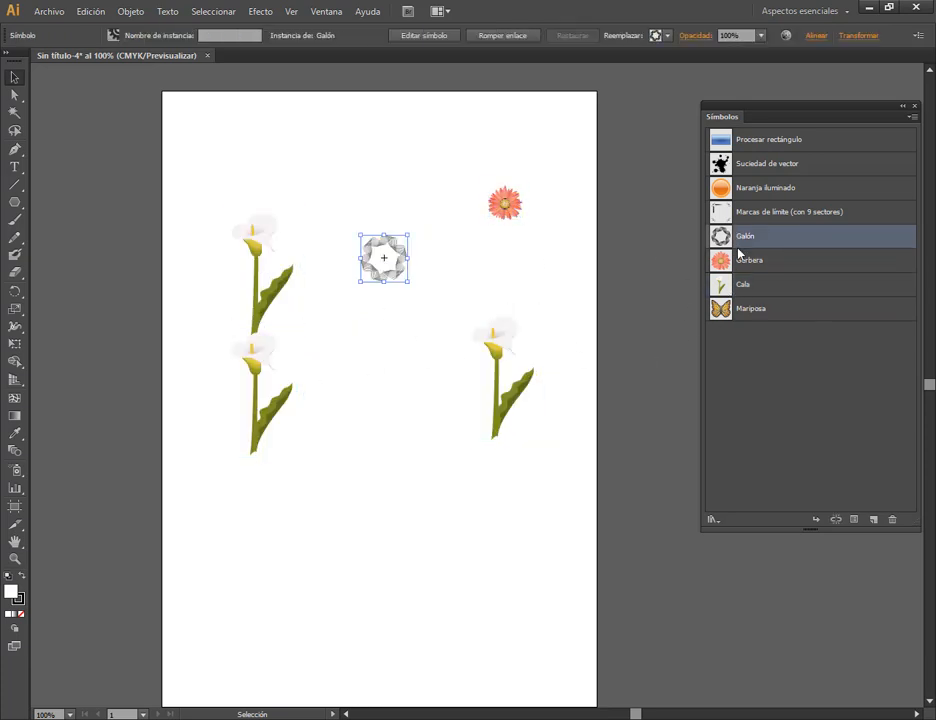
pyautogui.moveTo(740, 238); pyautogui.dragTo(349, 591)
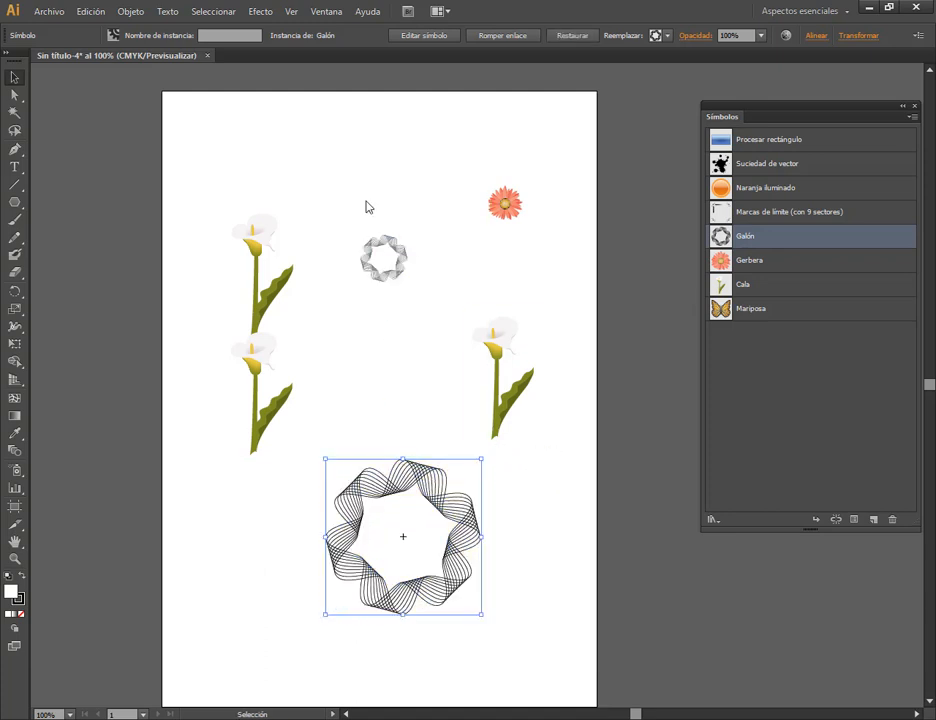
# Clear the artboard of all the Cala, Gerbera and Galón instances.
pyautogui.click(372, 378)
pyautogui.hotkey('ctrl', 'a')
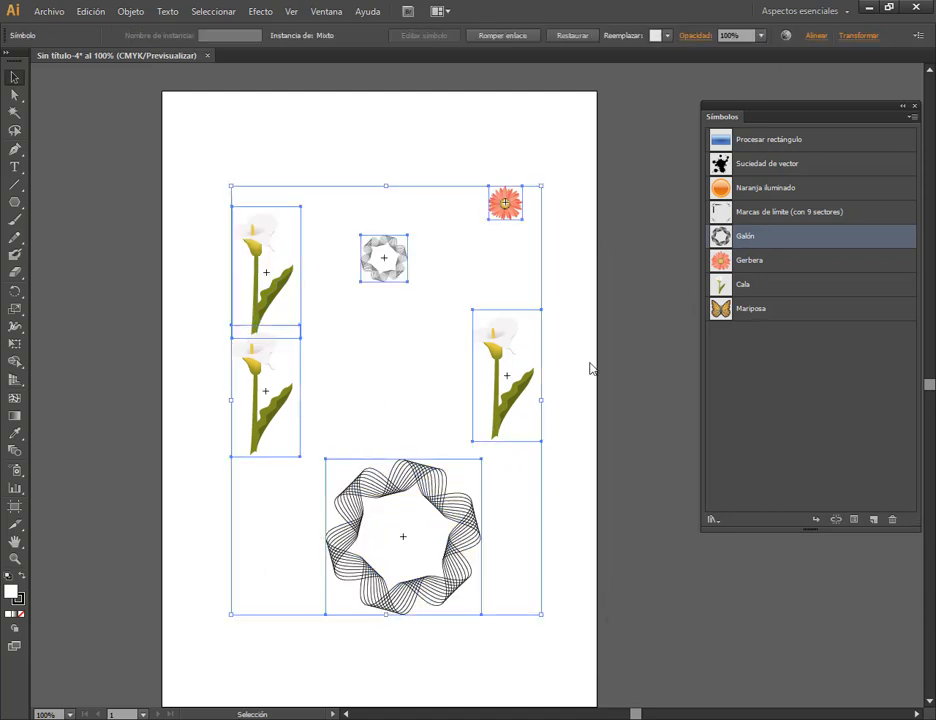
pyautogui.press('Delete')
# Place a Mariposa instance in the artboard's upper half and enlarge it to nearly half the page width.
pyautogui.moveTo(768, 314); pyautogui.dragTo(328, 245)
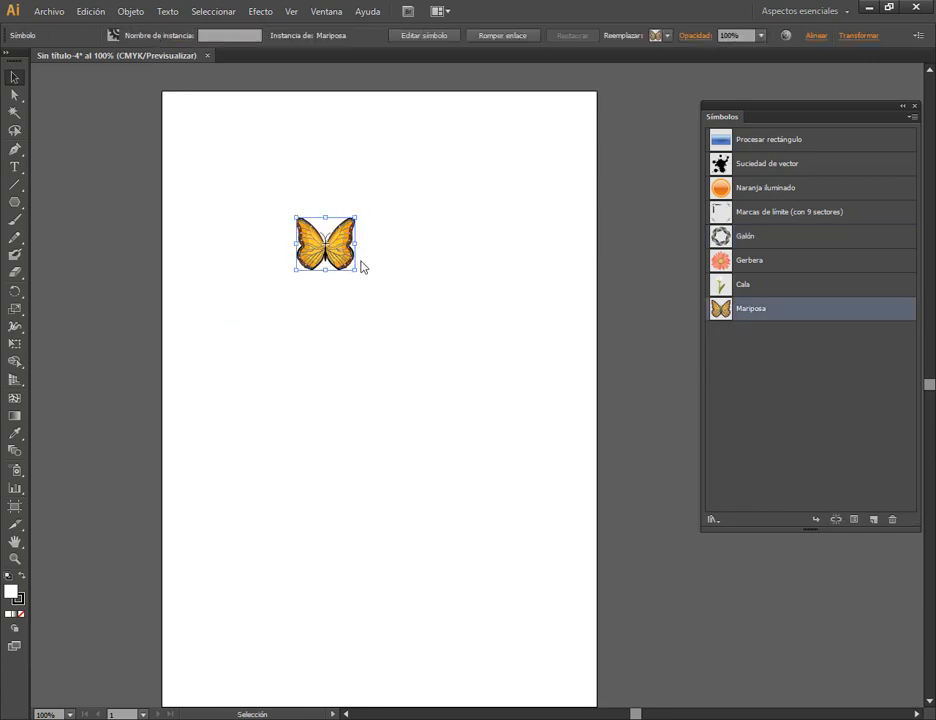
pyautogui.moveTo(356, 271); pyautogui.dragTo(501, 428)
pyautogui.moveTo(418, 320); pyautogui.dragTo(378, 276)
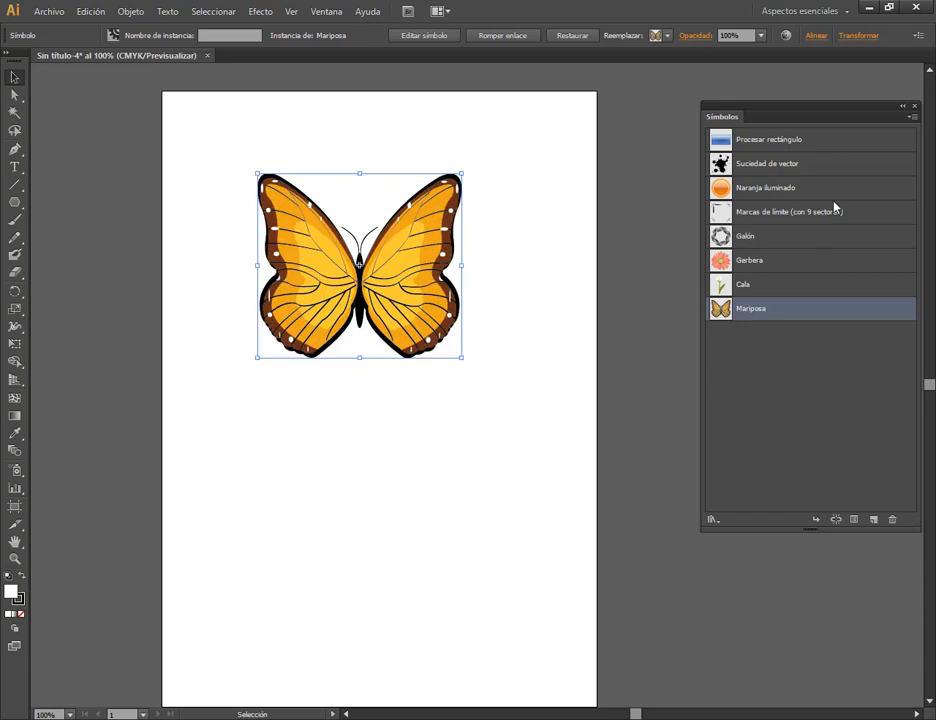
pyautogui.click(560, 353)
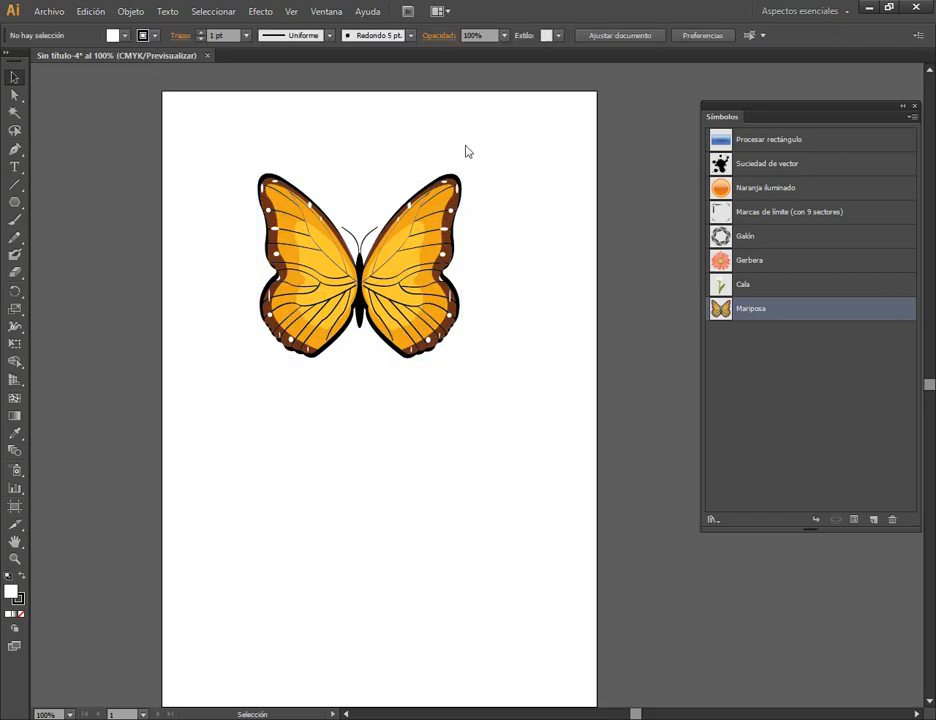
# Delete the large butterfly and close the Symbols panel.
pyautogui.click(395, 243)
pyautogui.press('Delete')
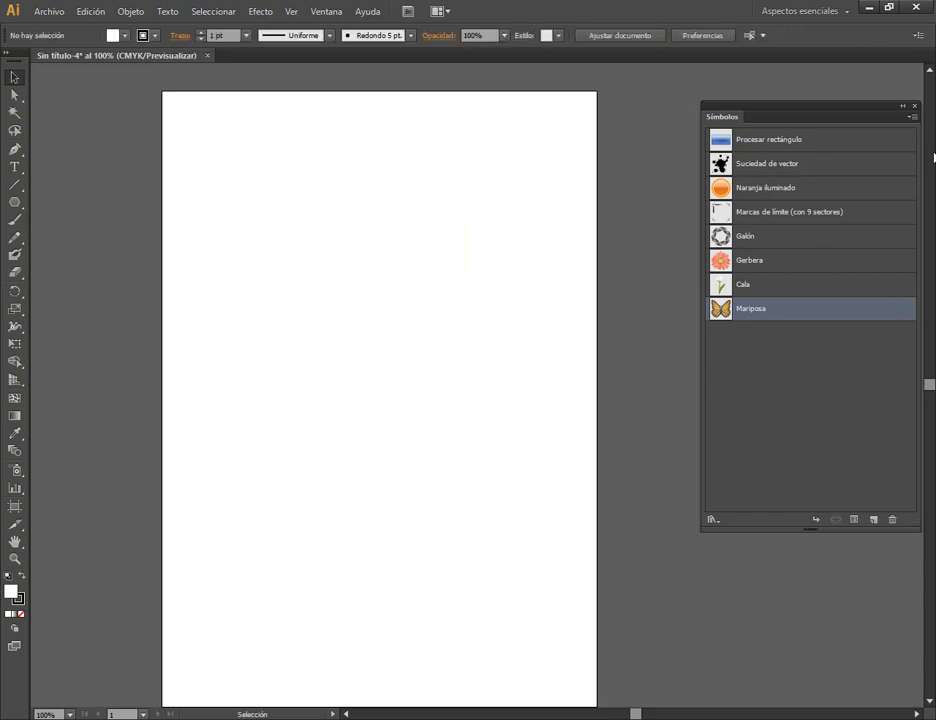
pyautogui.click(913, 106)
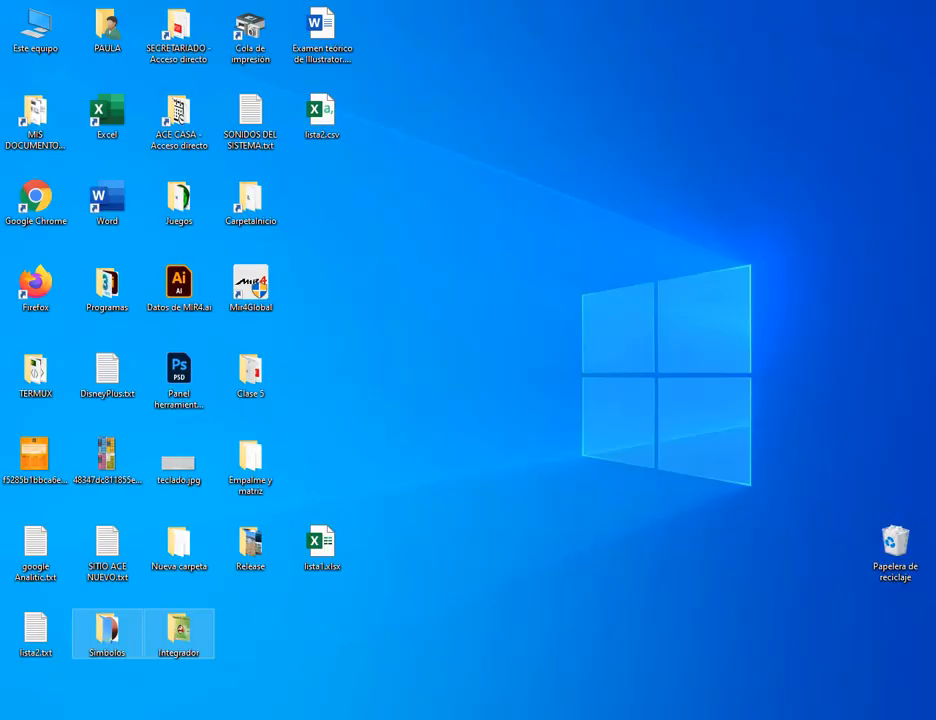
# Open logo.ai from the desktop's Simbolos folder in the older Illustrator window and close the untitled document without saving.
pyautogui.doubleClick(117, 650)
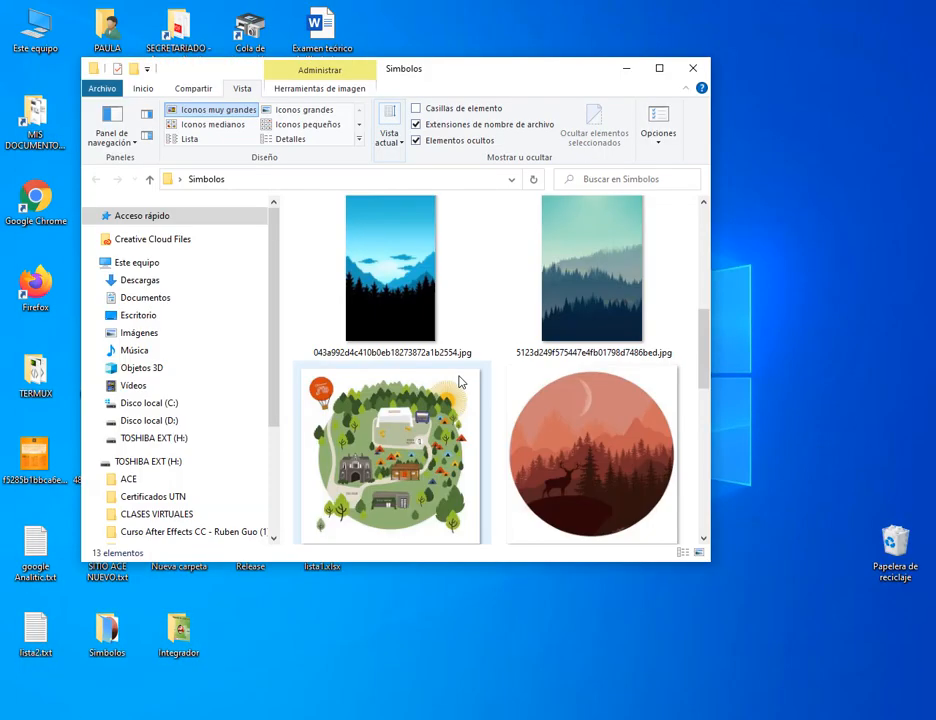
pyautogui.click(660, 69)
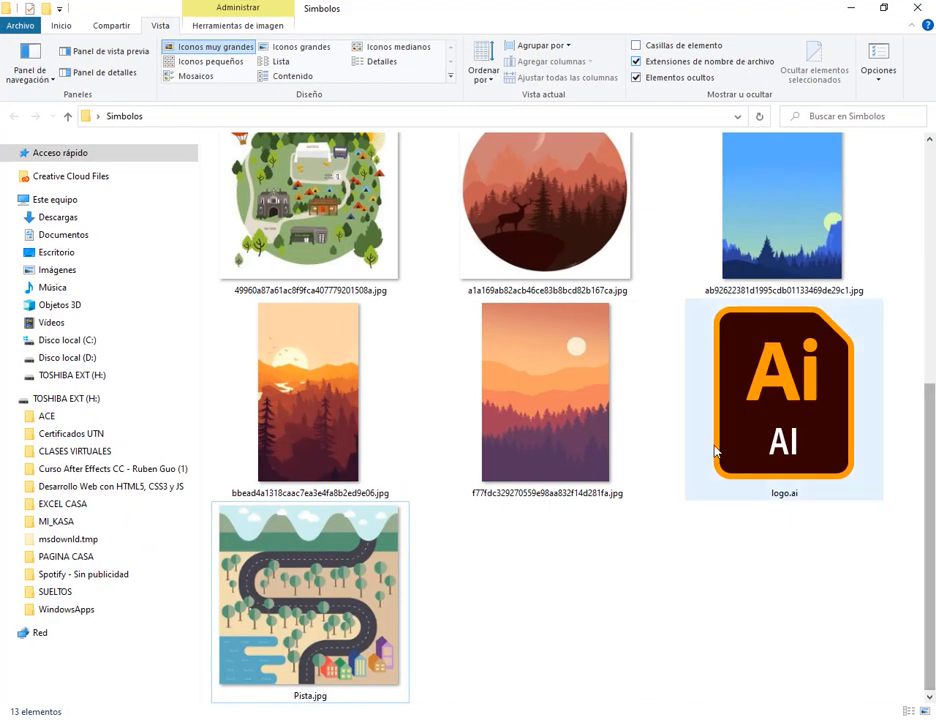
pyautogui.moveTo(768, 463); pyautogui.dragTo(299, 66)
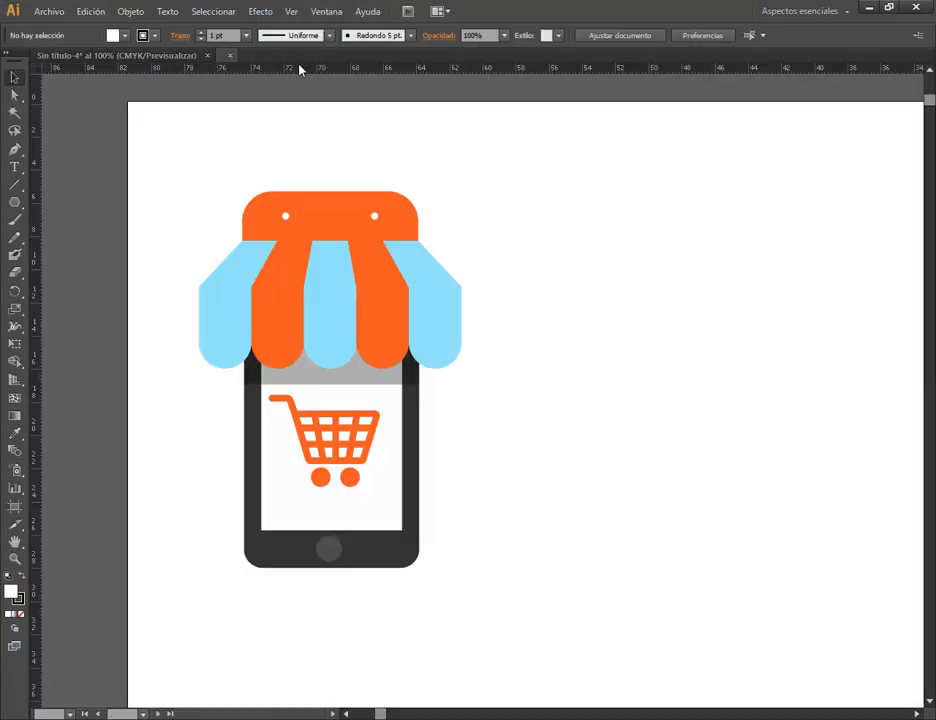
pyautogui.click(207, 56)
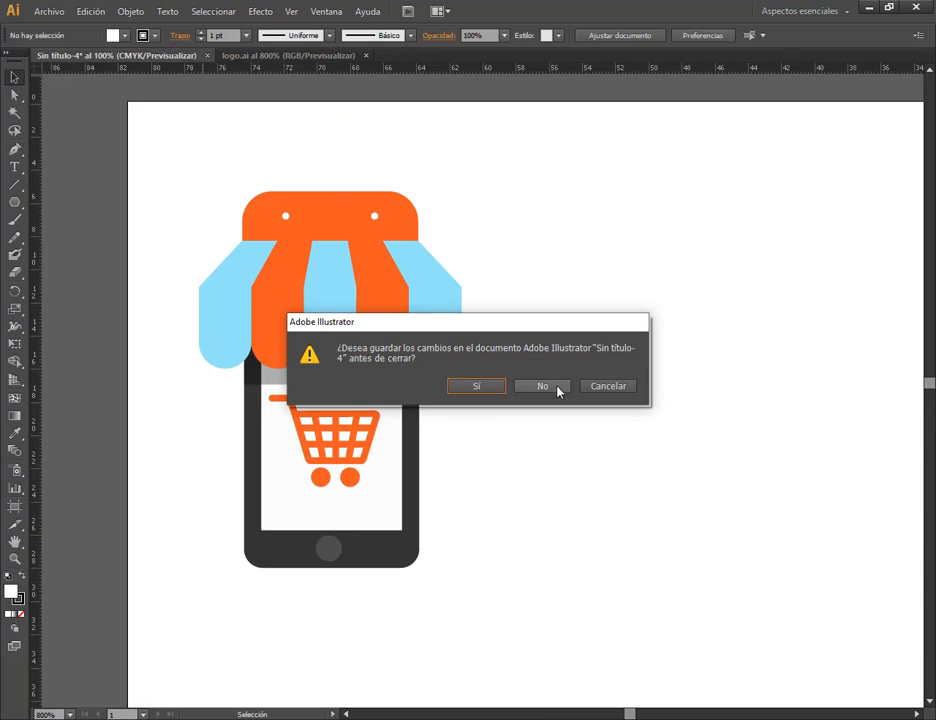
pyautogui.click(556, 387)
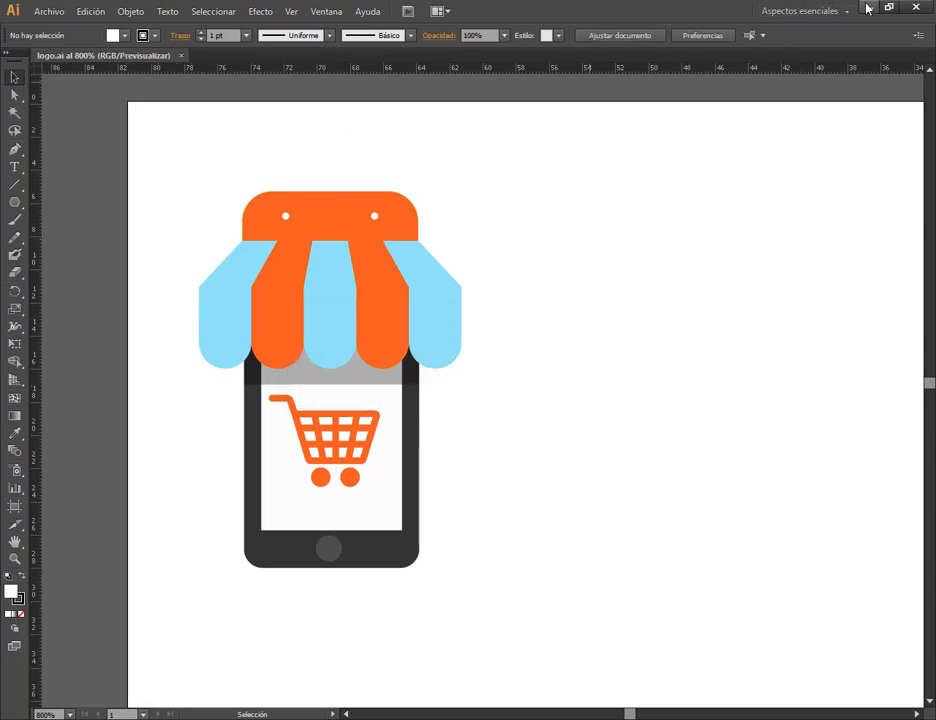
# Switch to the Simbolos folder and view the green juice glass image in Photos.
pyautogui.hotkey('alt', 'Tab')
pyautogui.scroll(4, 316, 255)
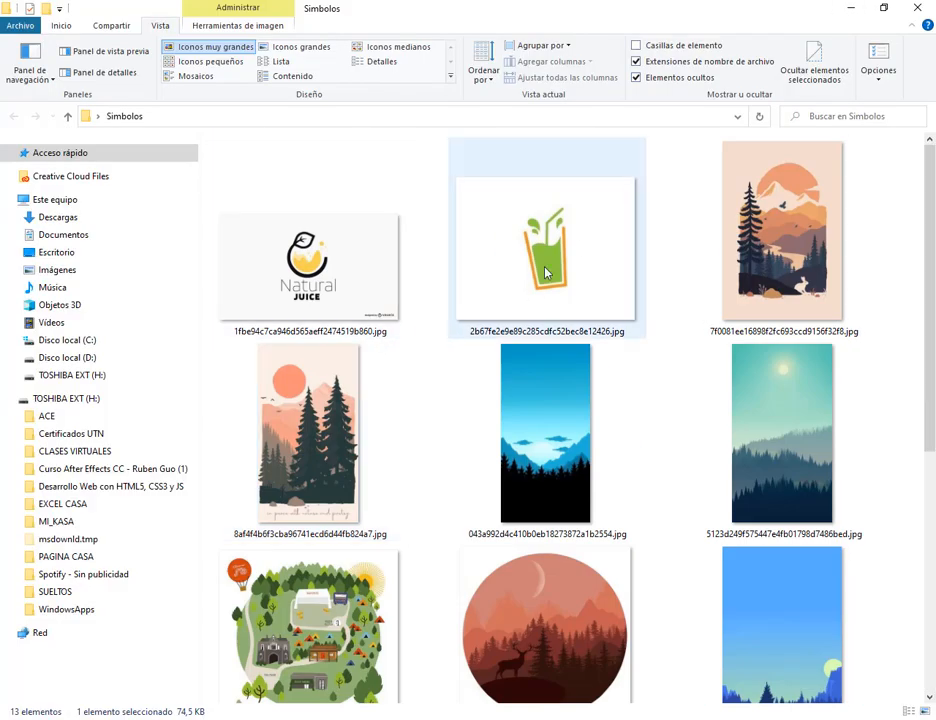
pyautogui.click(575, 246)
pyautogui.doubleClick(568, 255)
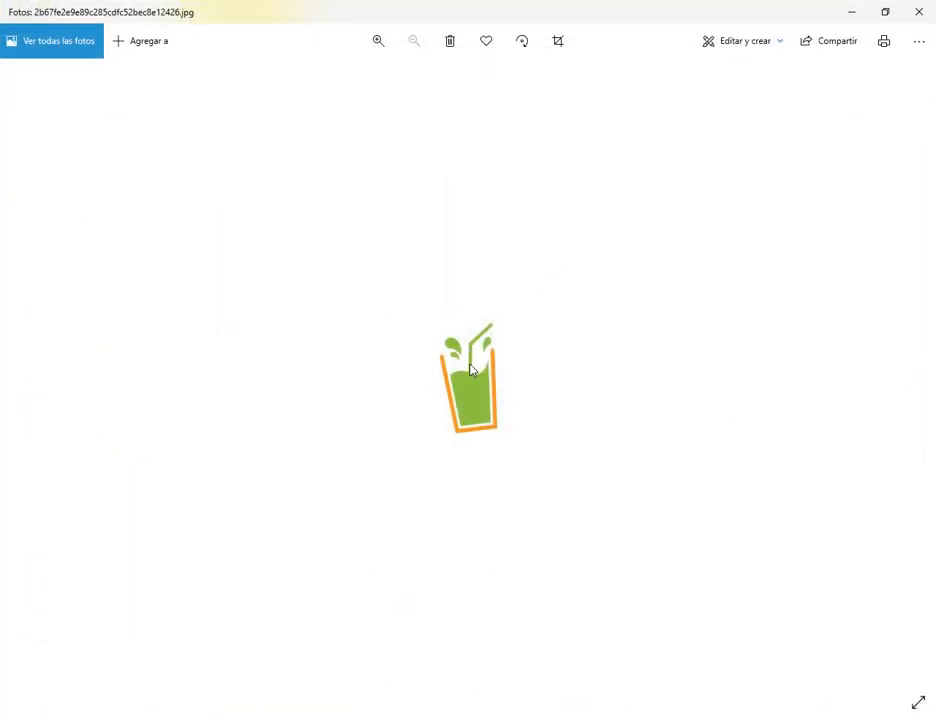
pyautogui.click(918, 11)
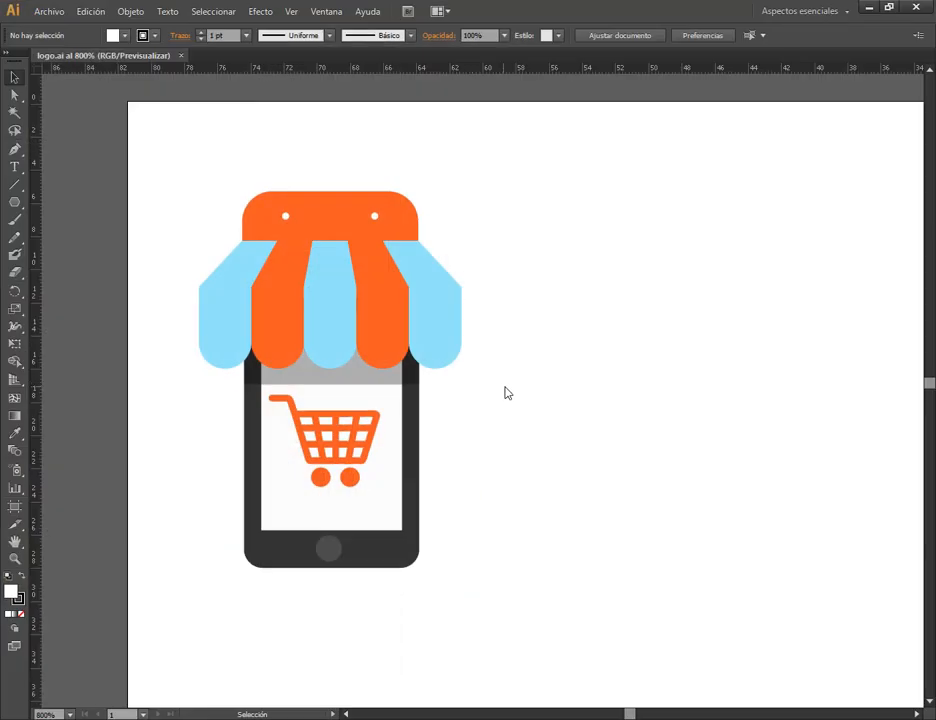
pyautogui.click(380, 296)
pyautogui.hotkey('ctrl', 'shift', 'a')
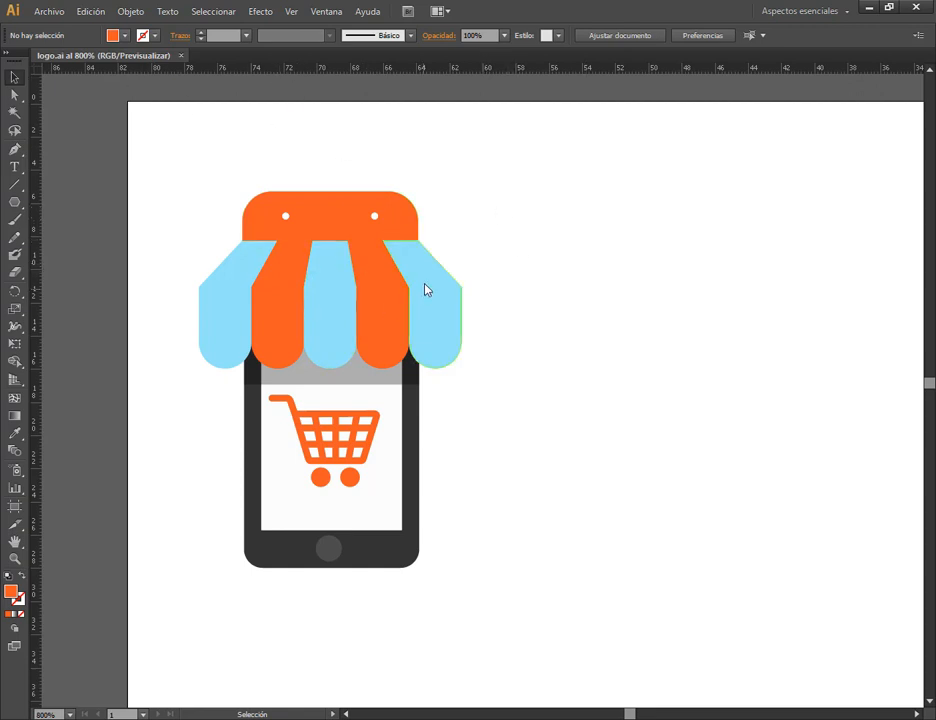
pyautogui.click(326, 12)
pyautogui.click(738, 256)
pyautogui.click(330, 12)
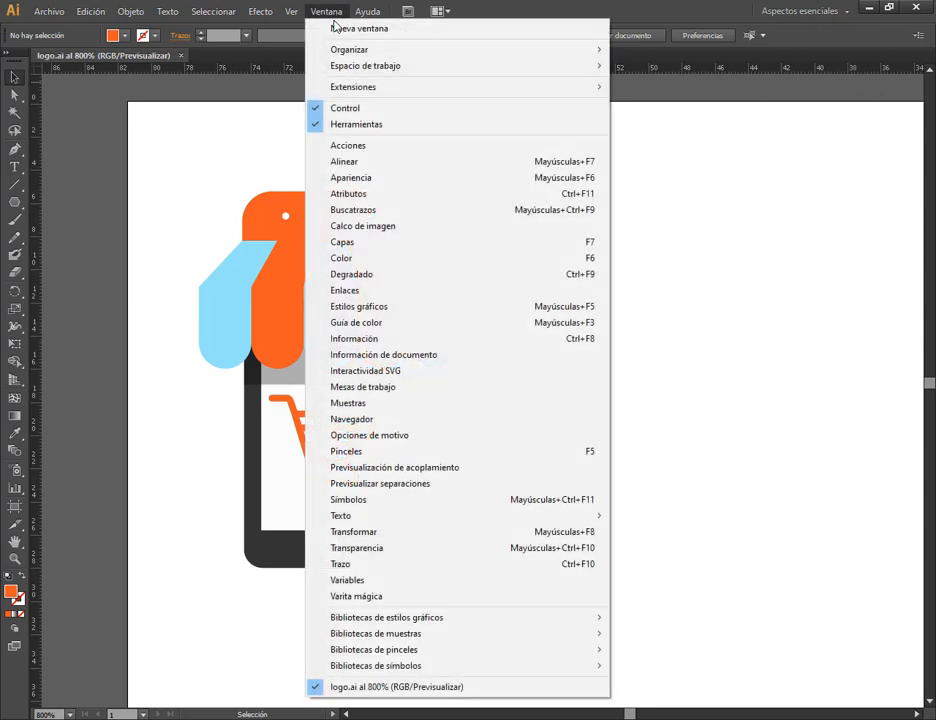
pyautogui.click(687, 262)
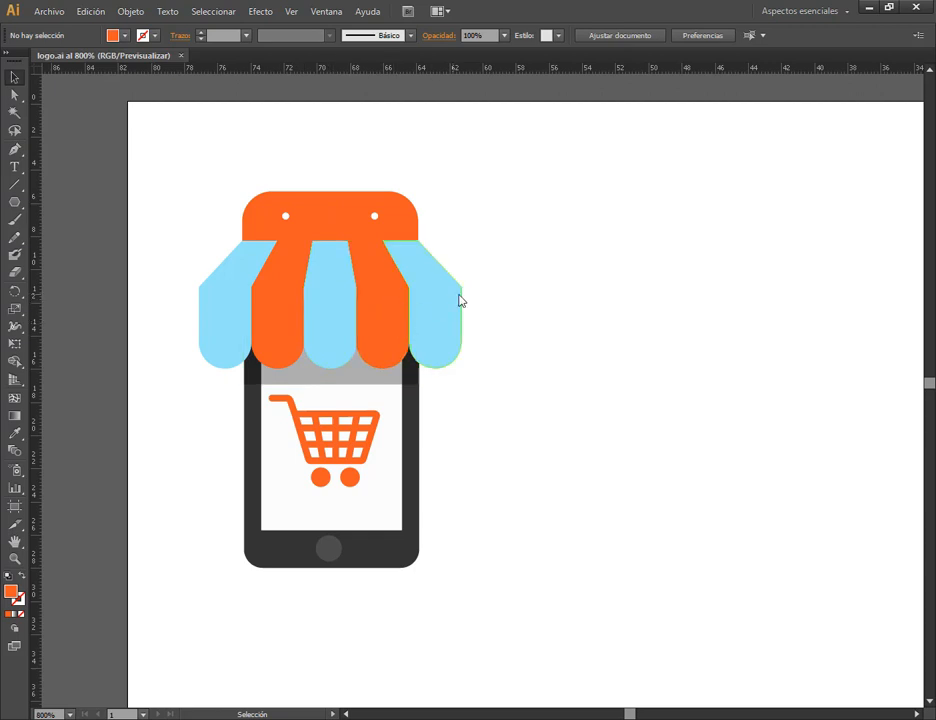
# Show the Symbols panel and place it beside the phone-shop logo.
pyautogui.click(325, 11)
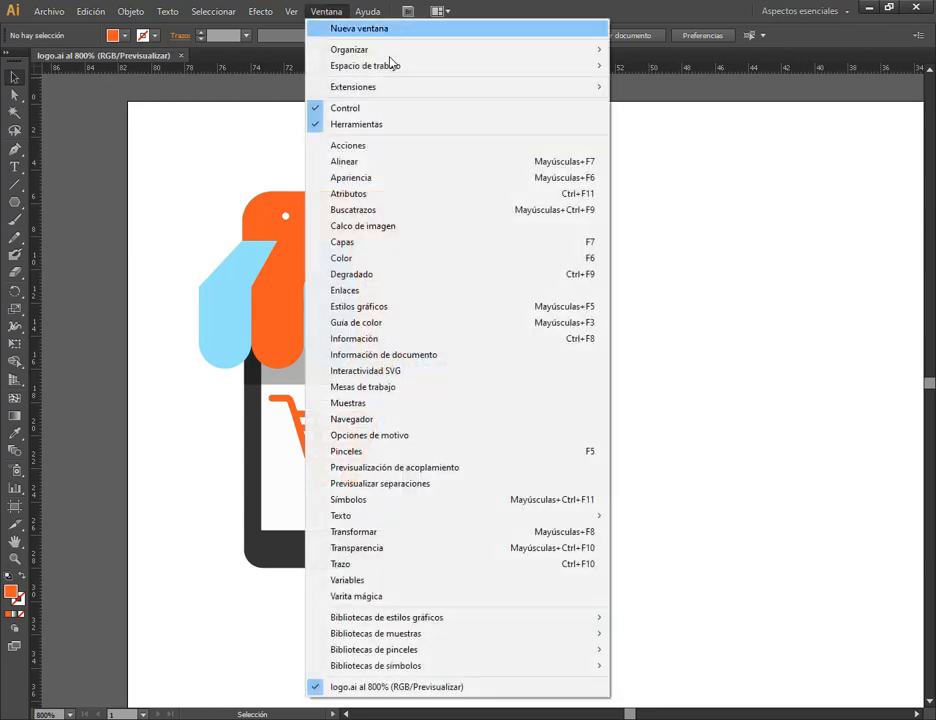
pyautogui.moveTo(391, 52)
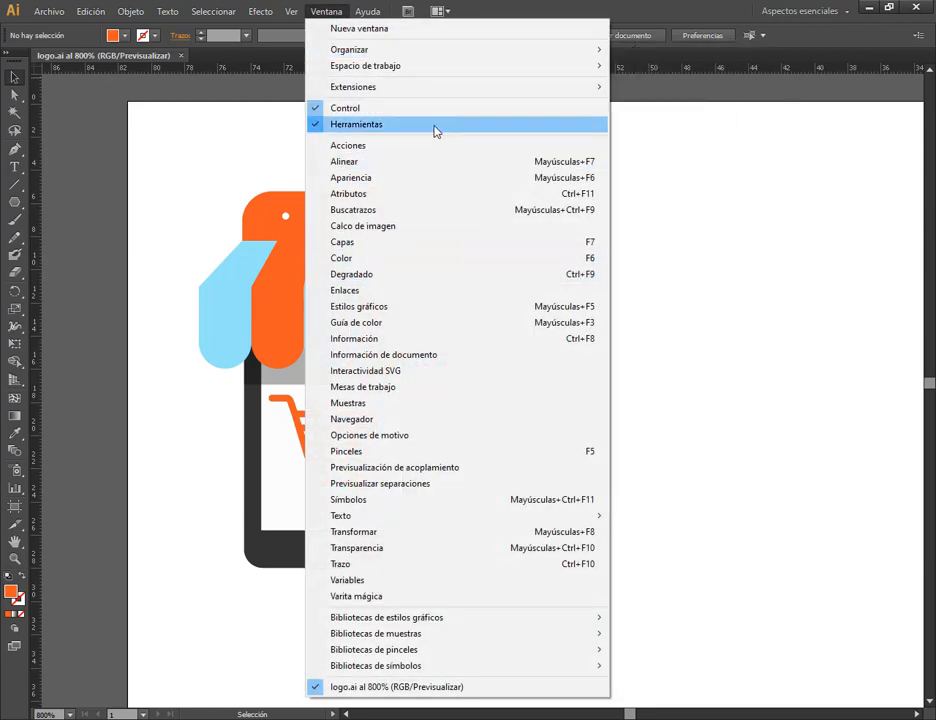
pyautogui.click(436, 124)
pyautogui.click(326, 11)
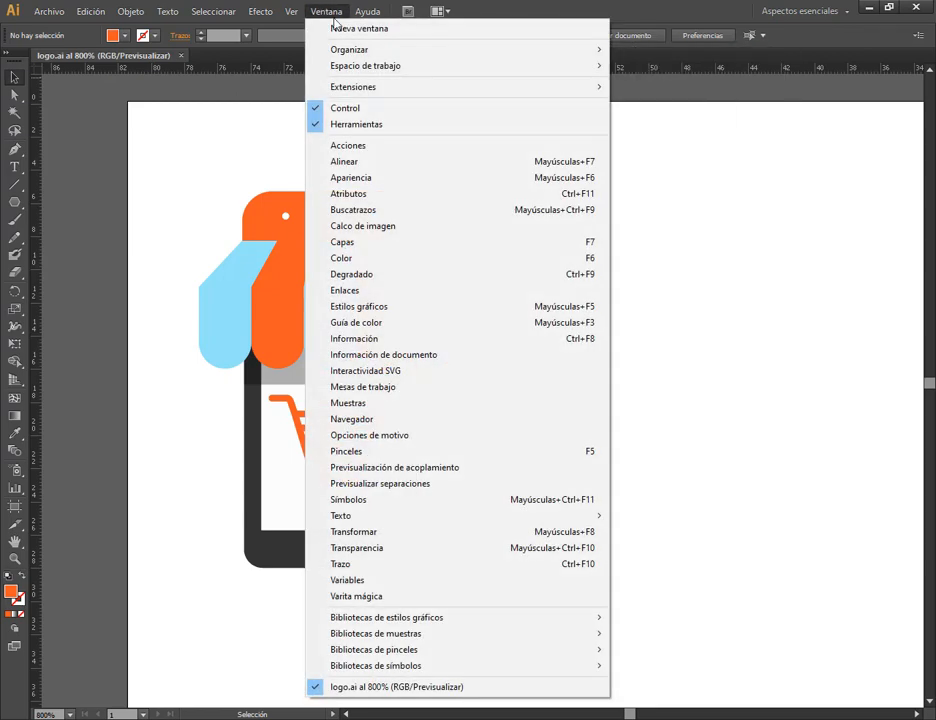
pyautogui.click(454, 499)
pyautogui.moveTo(786, 113); pyautogui.dragTo(683, 159)
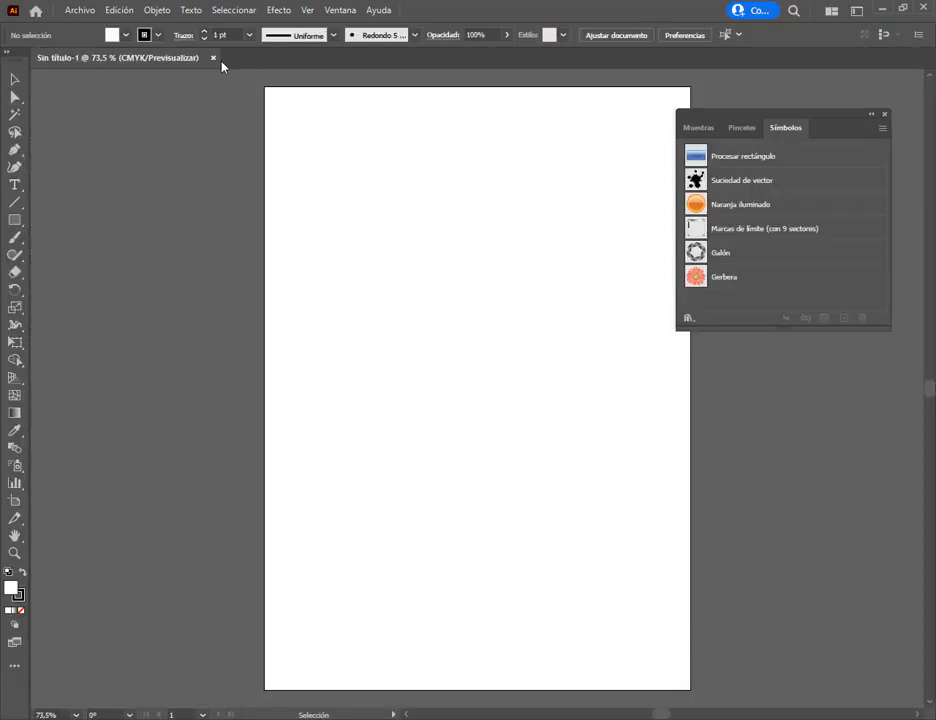
# Switch to the newer Illustrator window, close its untitled document and open logo.ai there from the desktop's Simbolos folder.
pyautogui.click(213, 58)
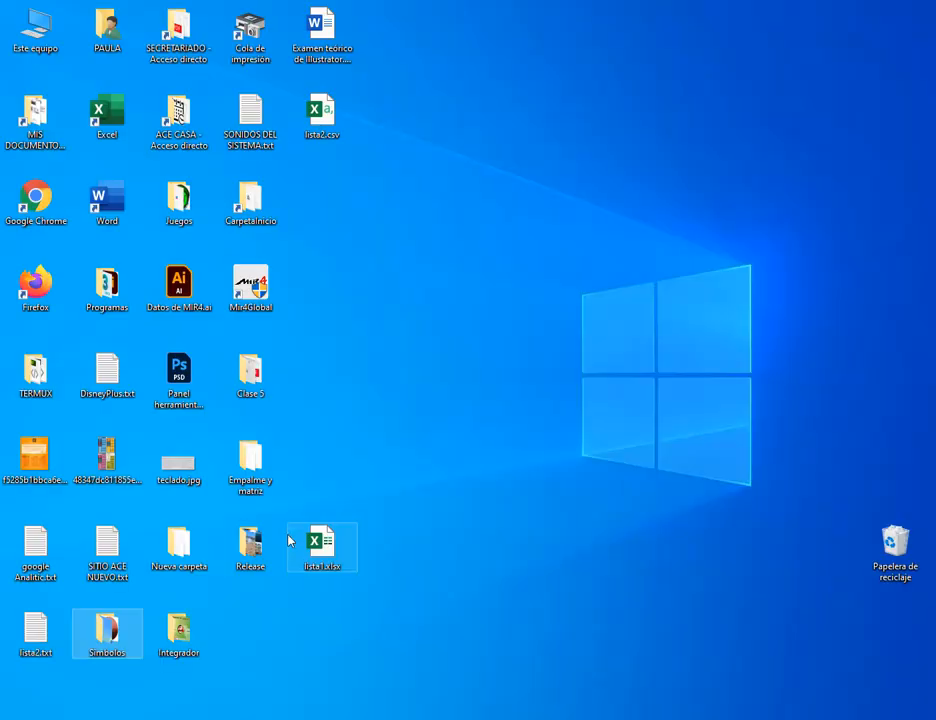
pyautogui.doubleClick(111, 632)
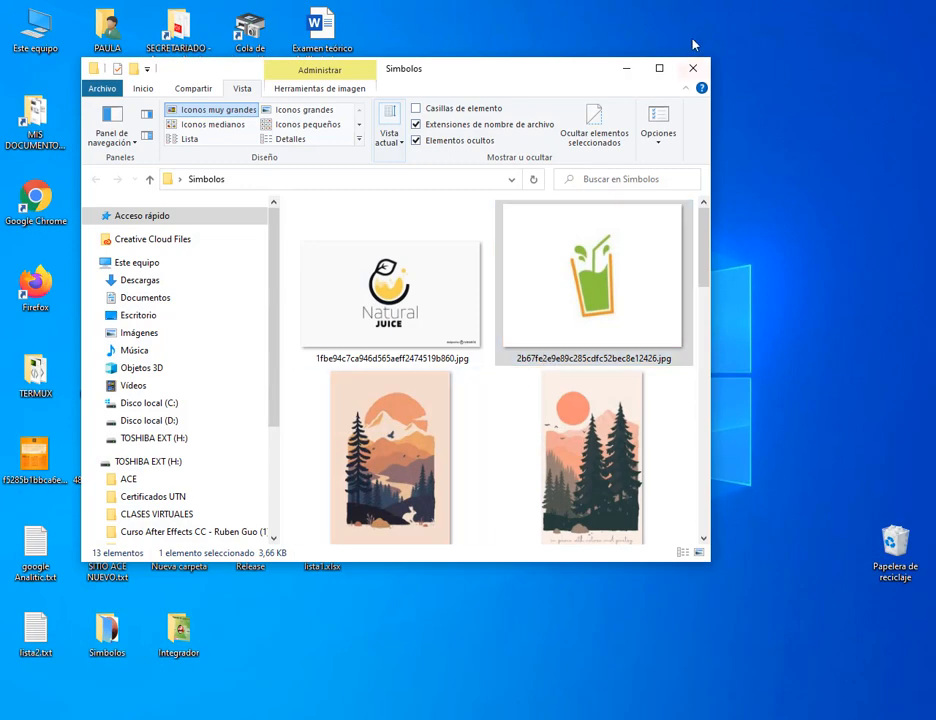
pyautogui.click(657, 67)
pyautogui.scroll(-5, 815, 475)
pyautogui.moveTo(792, 450); pyautogui.dragTo(480, 540)
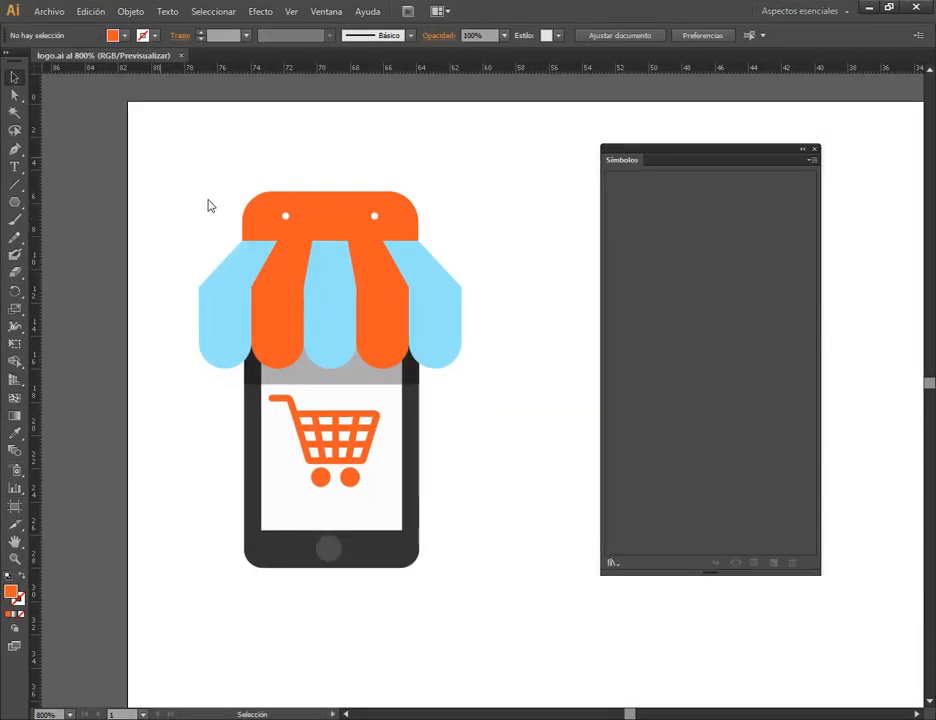
# In the older Illustrator window, shift the Symbols panel up and right and try adding the whole logo as a symbol.
pyautogui.moveTo(161, 157)
pyautogui.mouseDown()
pyautogui.moveTo(493, 625)
pyautogui.moveTo(209, 257)
pyautogui.moveTo(163, 160)
pyautogui.mouseUp()
pyautogui.moveTo(687, 152); pyautogui.dragTo(708, 130)
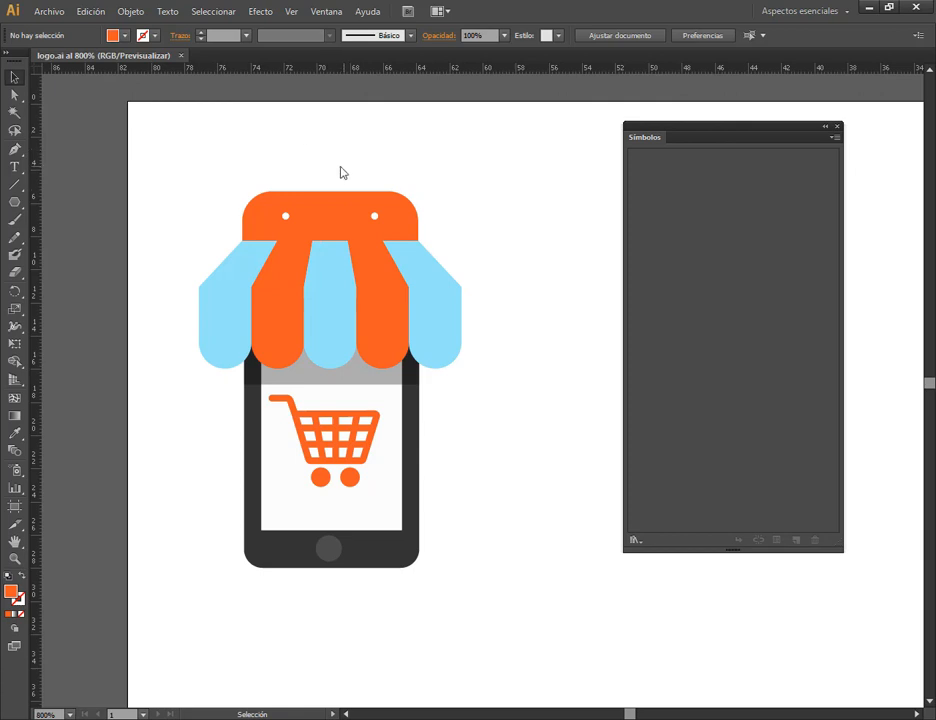
pyautogui.moveTo(181, 146); pyautogui.dragTo(483, 627)
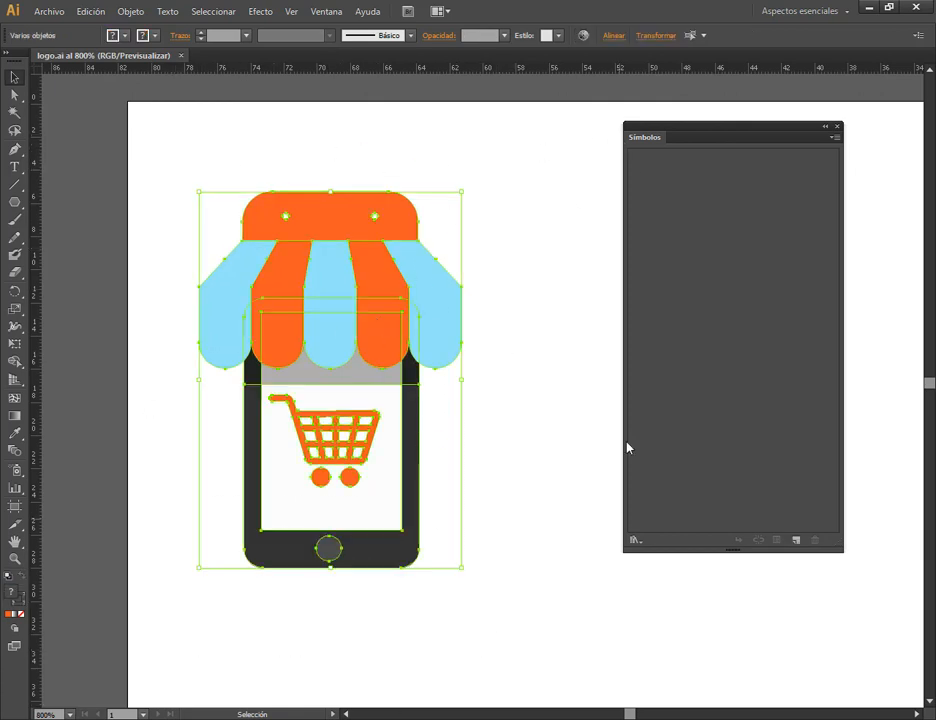
pyautogui.moveTo(447, 312); pyautogui.dragTo(724, 289)
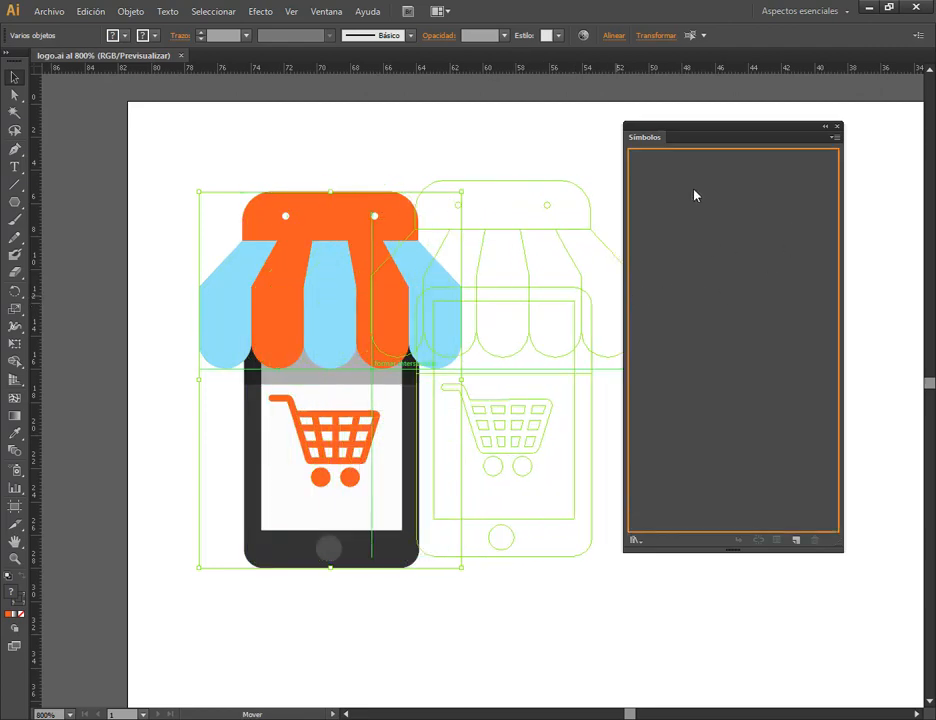
pyautogui.moveTo(694, 195); pyautogui.dragTo(446, 301)
pyautogui.click(537, 231)
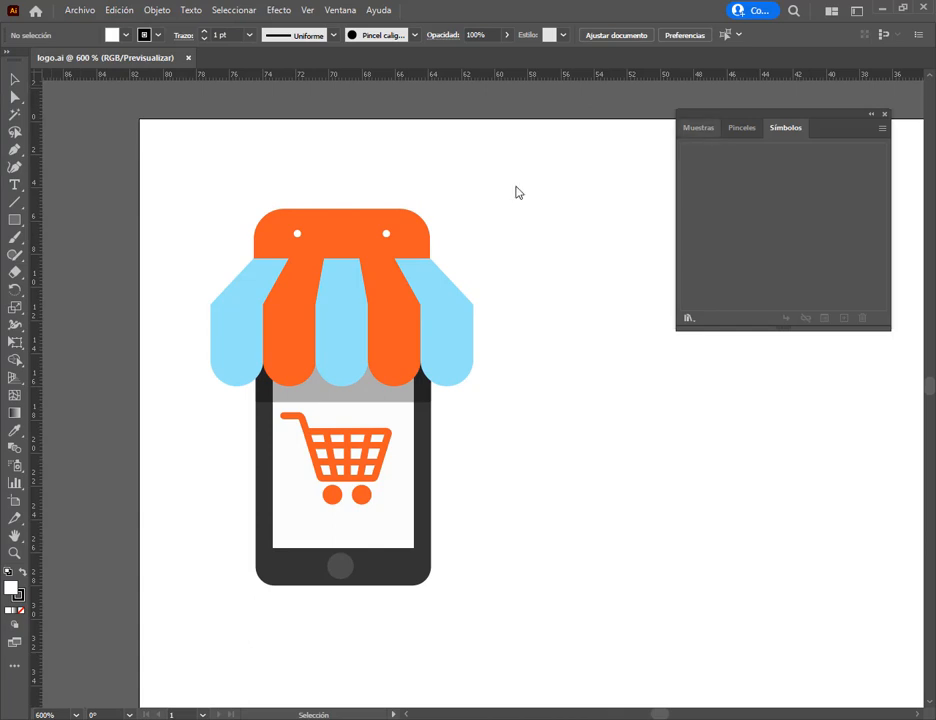
# Try adding the whole logo as a symbol in the newer Illustrator window, then return to the older one.
pyautogui.moveTo(174, 166); pyautogui.dragTo(423, 538)
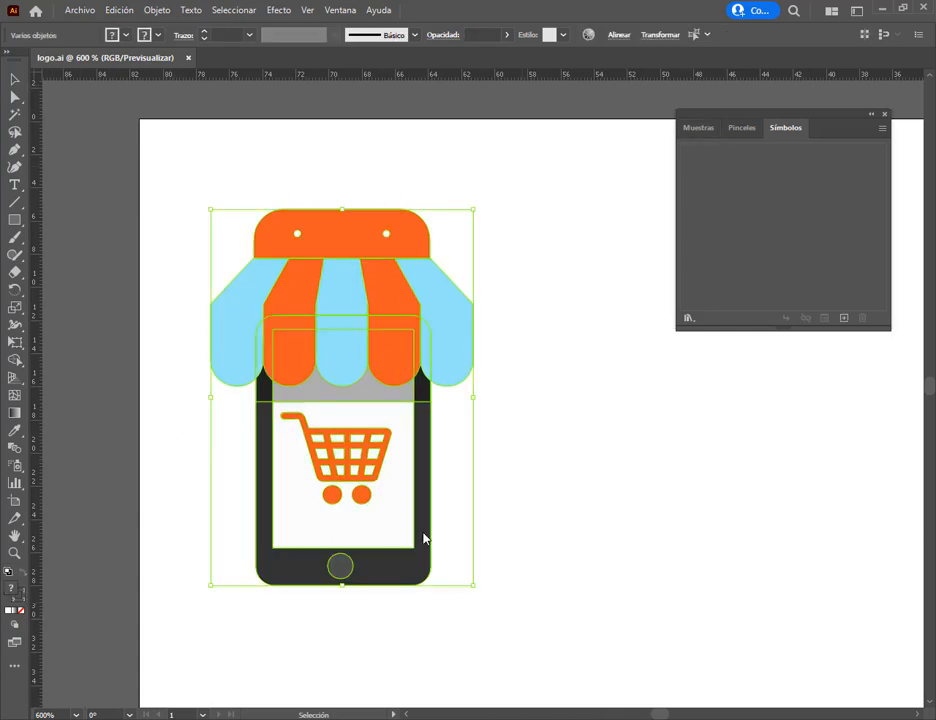
pyautogui.moveTo(446, 368); pyautogui.dragTo(733, 240)
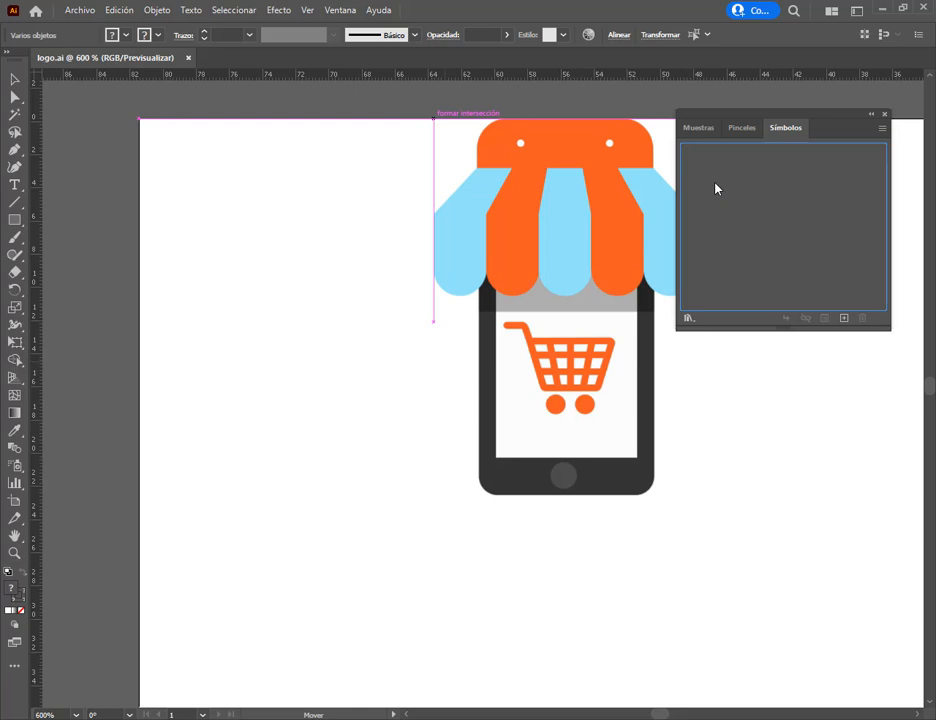
pyautogui.moveTo(715, 188); pyautogui.dragTo(760, 188)
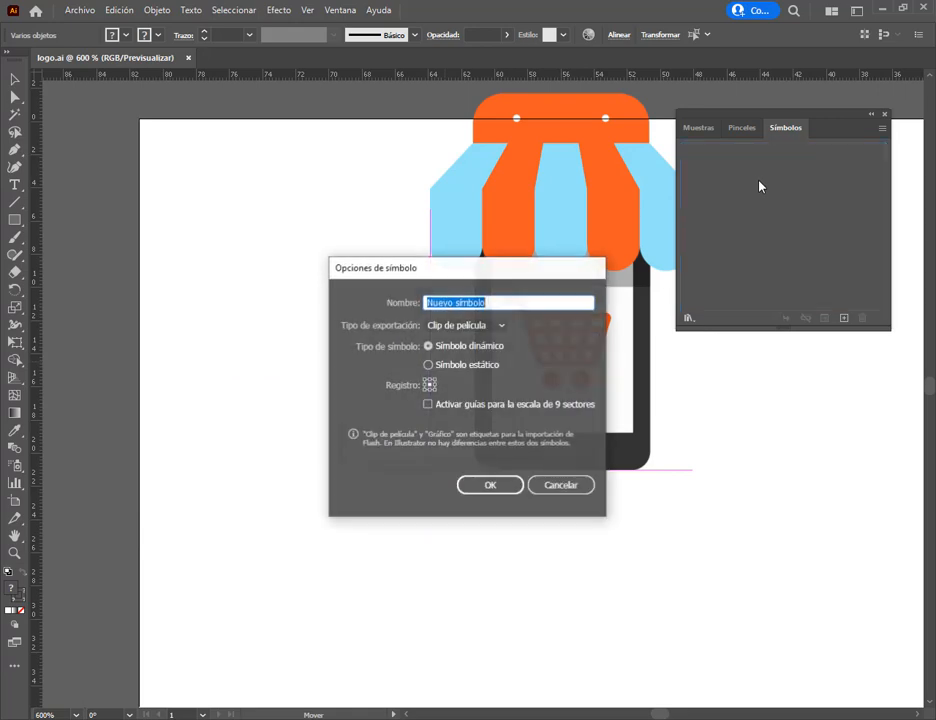
pyautogui.click(581, 486)
pyautogui.click(547, 558)
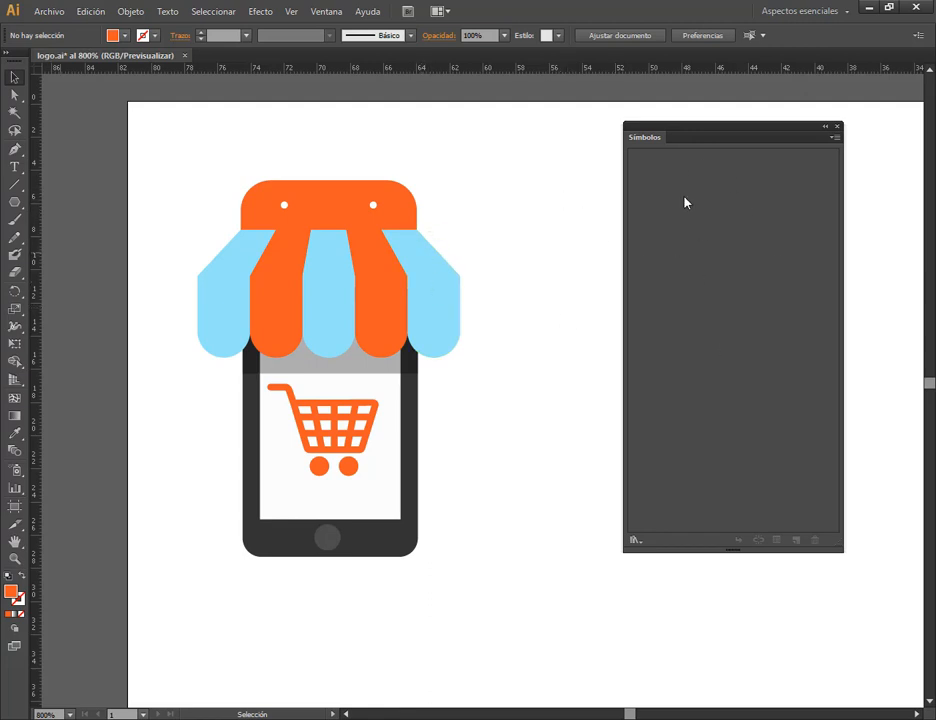
# Move the Symbols panel closer to the logo and add the Gerbera symbol to it from the Flores library.
pyautogui.moveTo(684, 136); pyautogui.dragTo(655, 133)
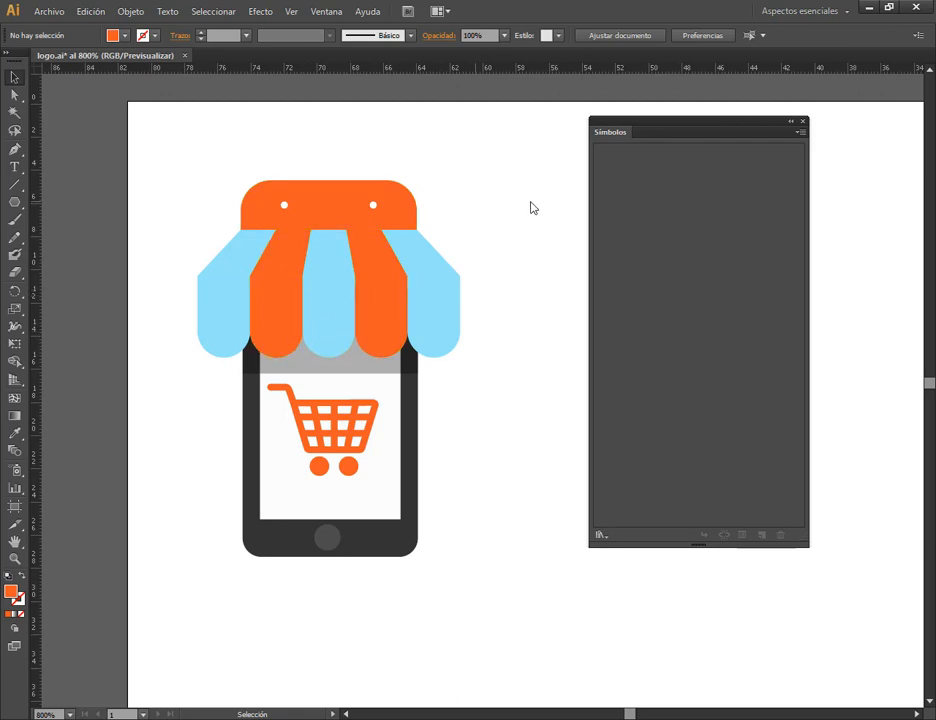
pyautogui.click(601, 535)
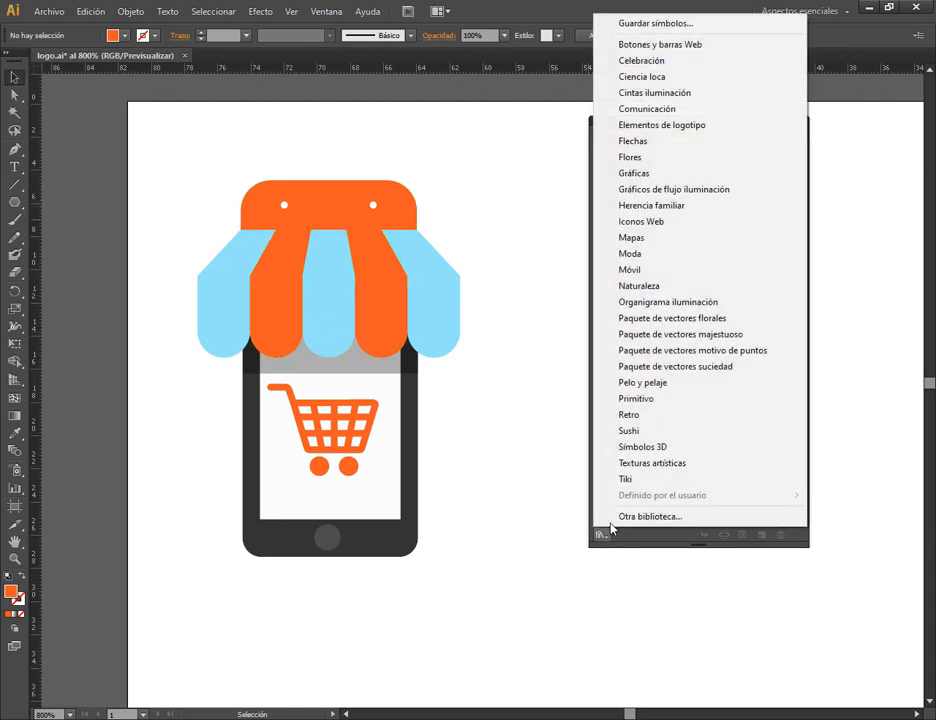
pyautogui.click(660, 157)
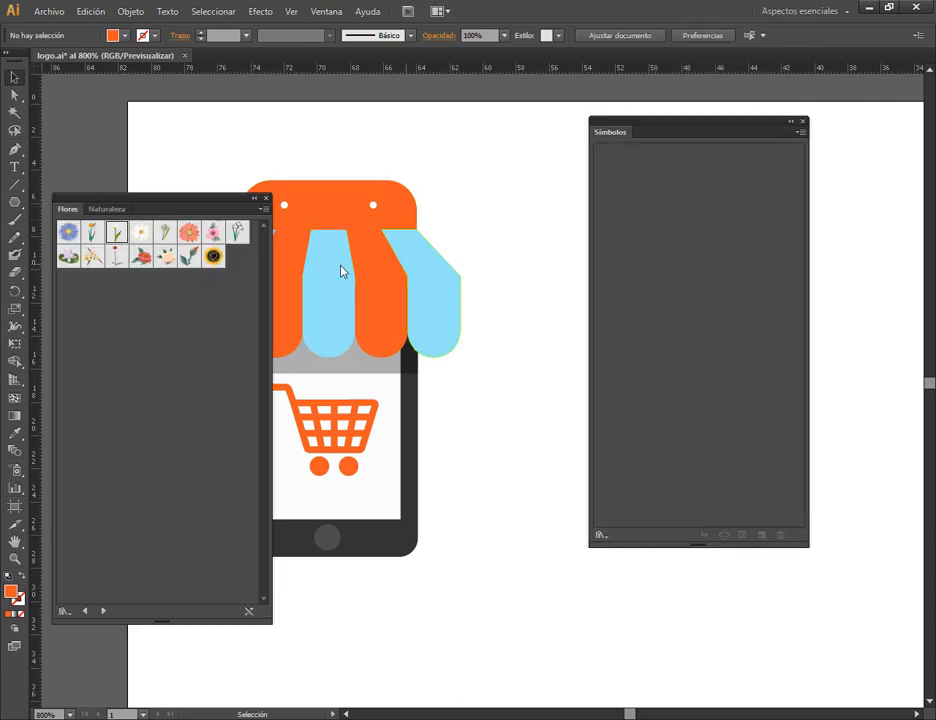
pyautogui.click(189, 244)
pyautogui.click(266, 198)
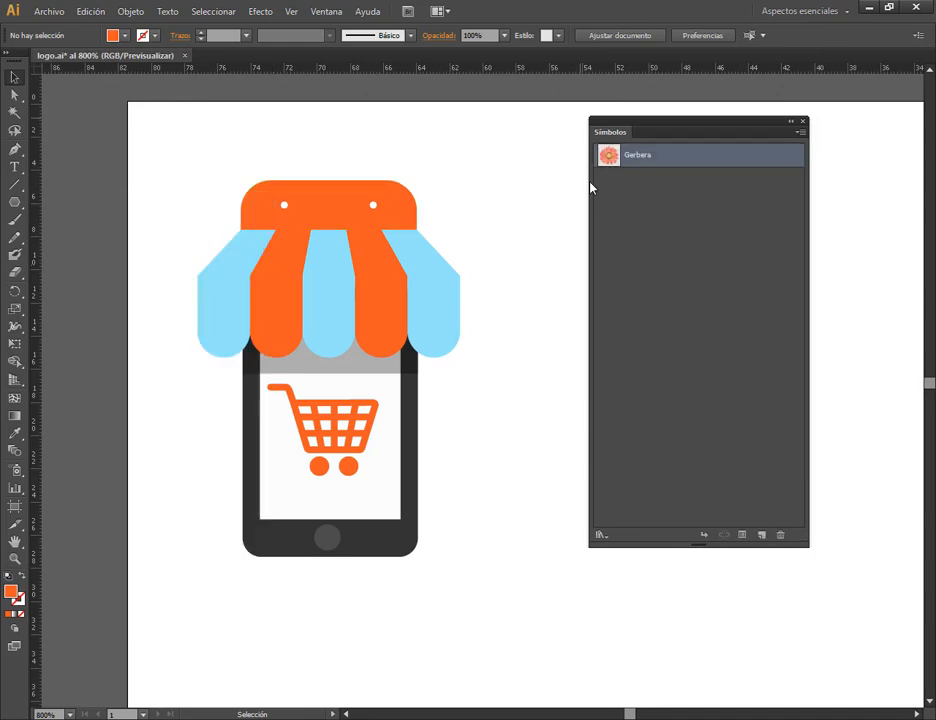
# Try adding the whole logo as a new symbol in the Symbols panel alongside Gerbera.
pyautogui.moveTo(150, 146); pyautogui.dragTo(516, 660)
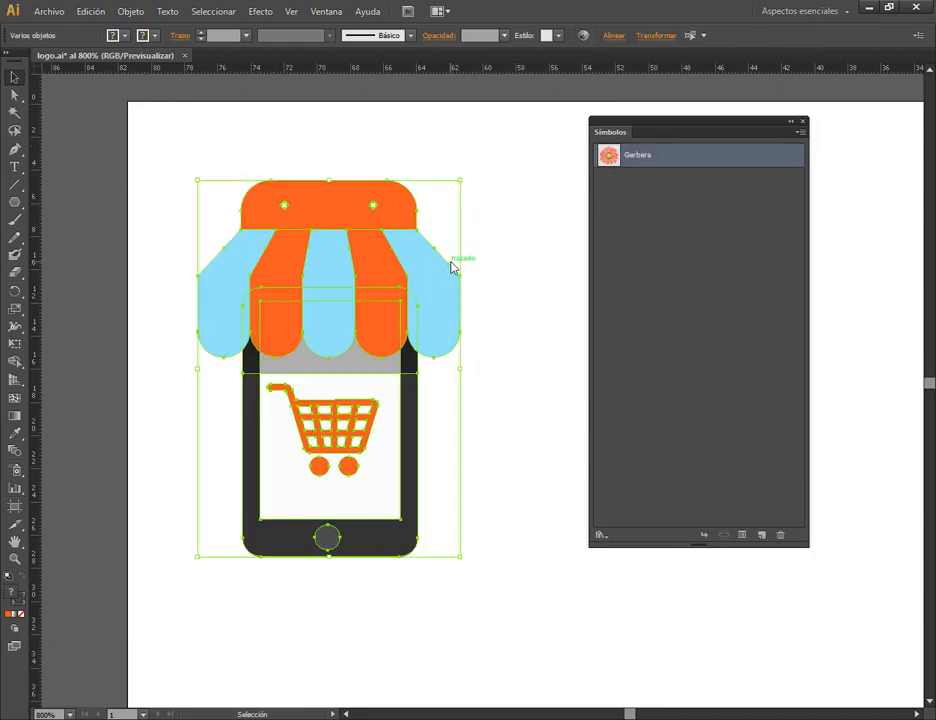
pyautogui.moveTo(451, 265); pyautogui.dragTo(670, 271)
pyautogui.moveTo(661, 171); pyautogui.dragTo(721, 261)
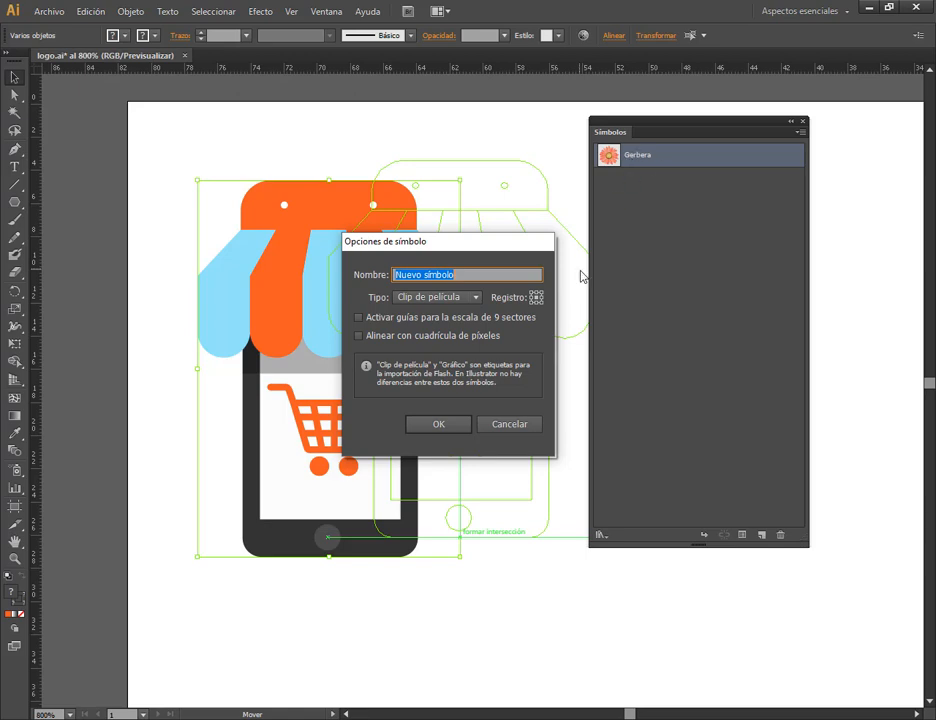
pyautogui.click(519, 433)
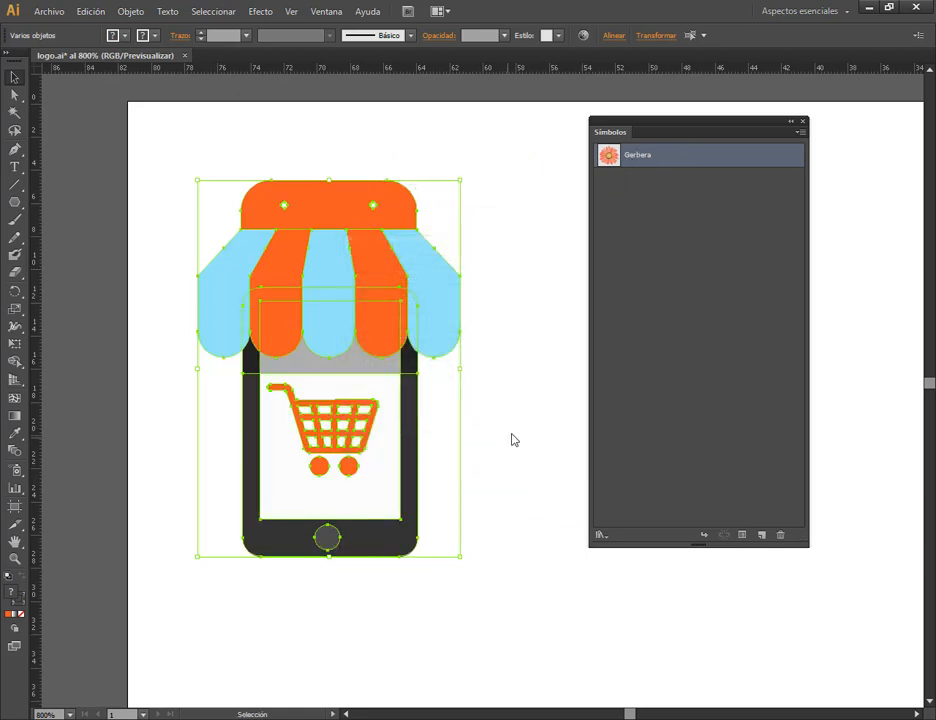
pyautogui.click(568, 232)
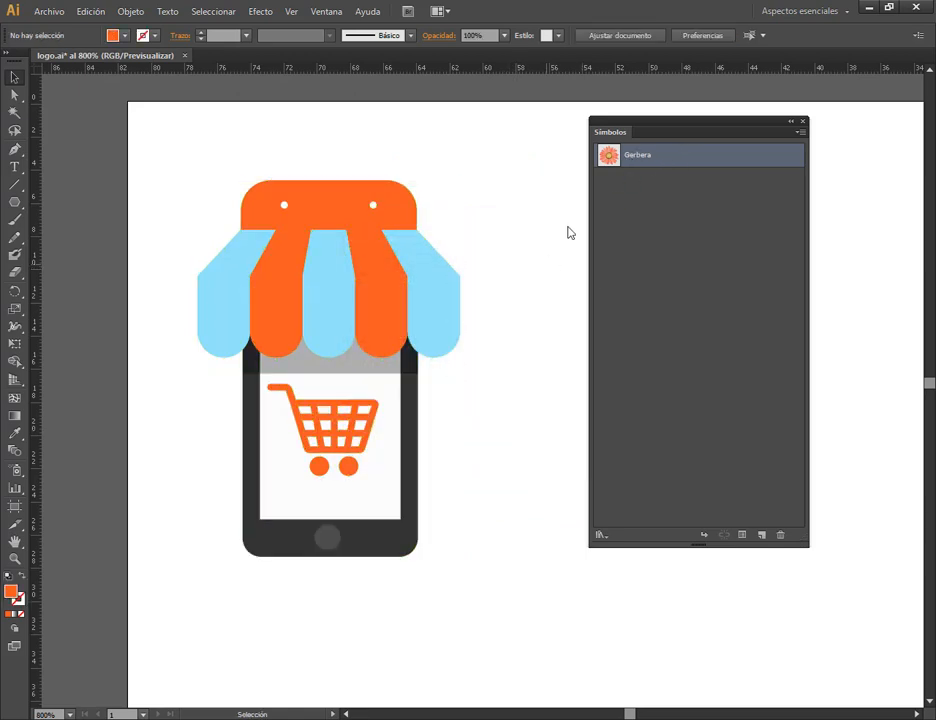
# Delete the Gerbera symbol from the document's symbols.
pyautogui.click(779, 534)
pyautogui.click(496, 389)
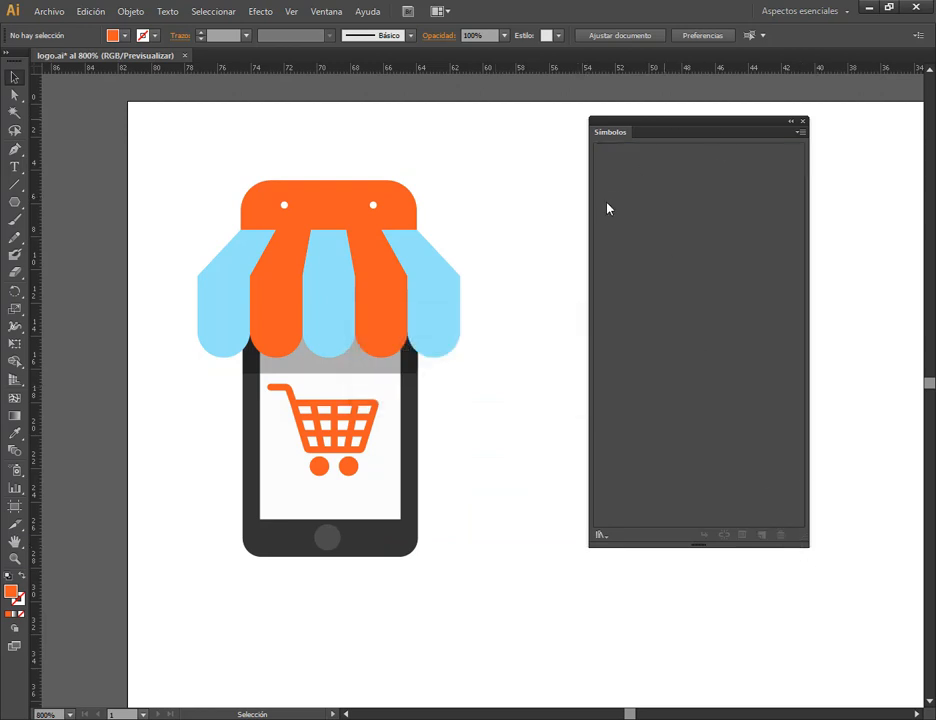
pyautogui.moveTo(665, 130)
pyautogui.mouseDown()
pyautogui.moveTo(671, 119)
pyautogui.moveTo(665, 128)
pyautogui.mouseUp()
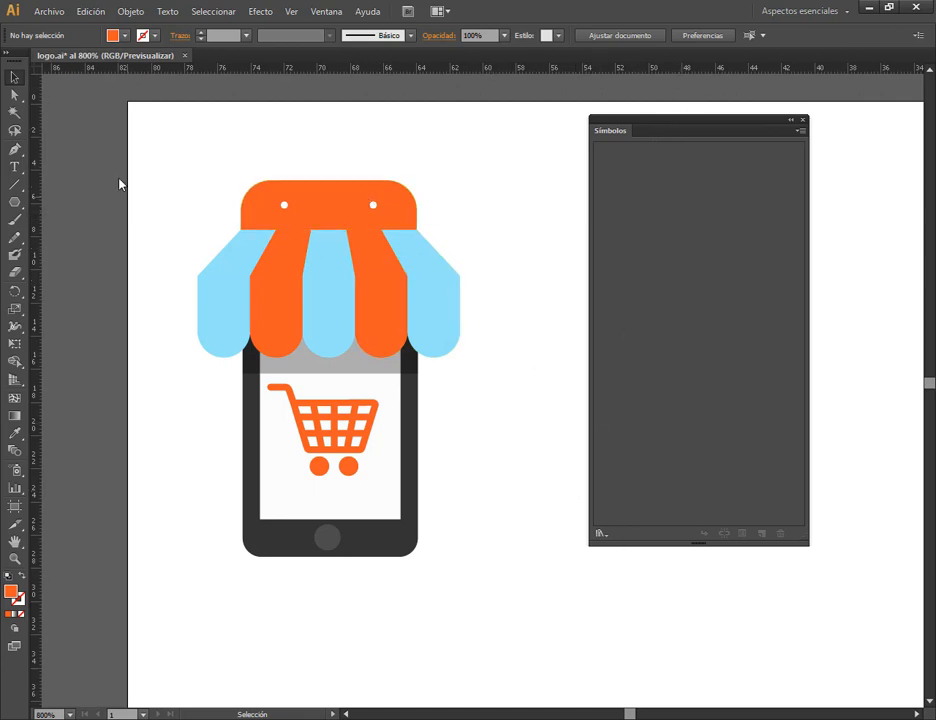
# Create a new symbol named logo1 from the whole phone-shop logo, with its type set to Gráfico.
pyautogui.moveTo(167, 144); pyautogui.dragTo(516, 627)
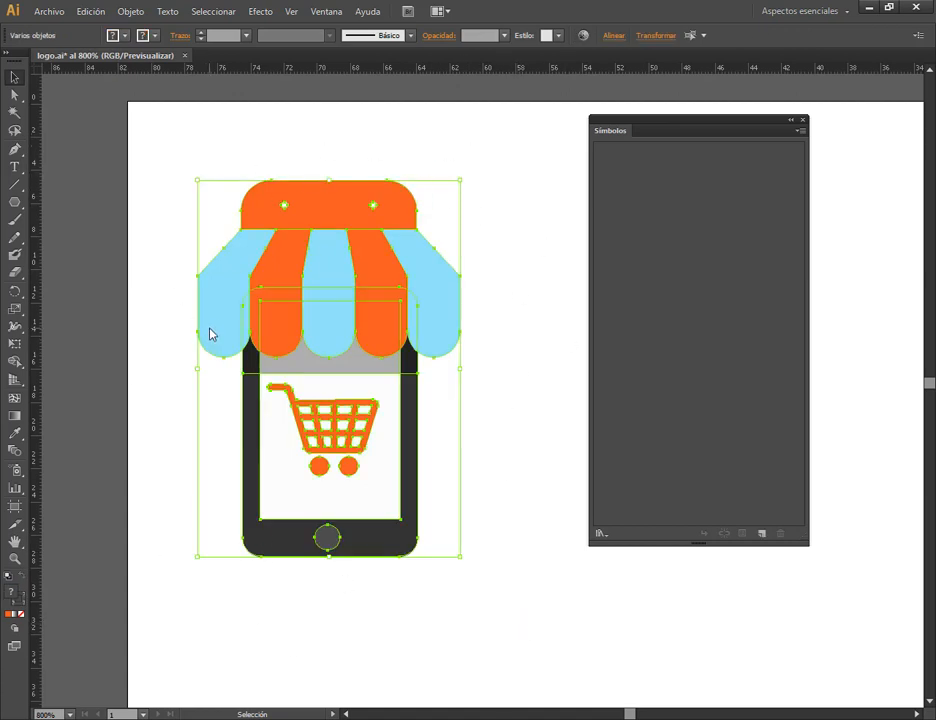
pyautogui.press('a')
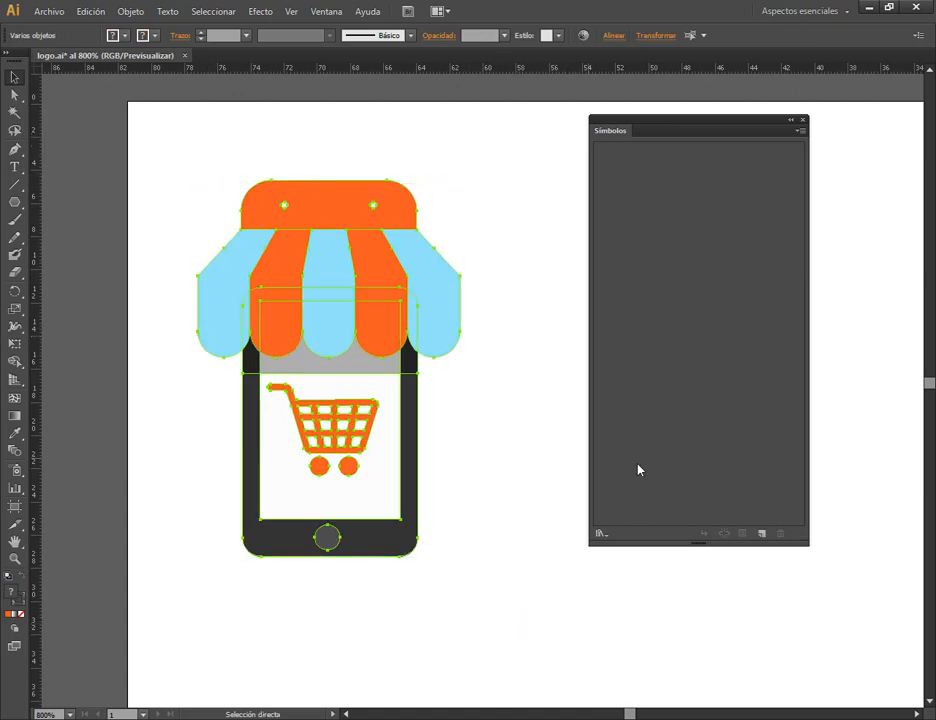
pyautogui.click(762, 535)
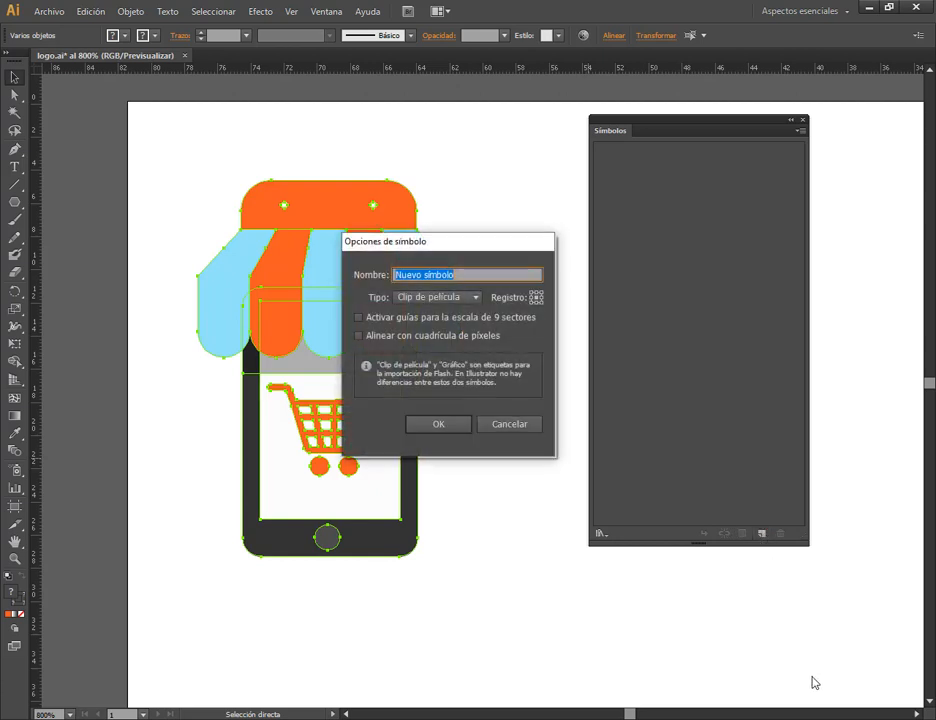
pyautogui.moveTo(484, 249); pyautogui.dragTo(572, 227)
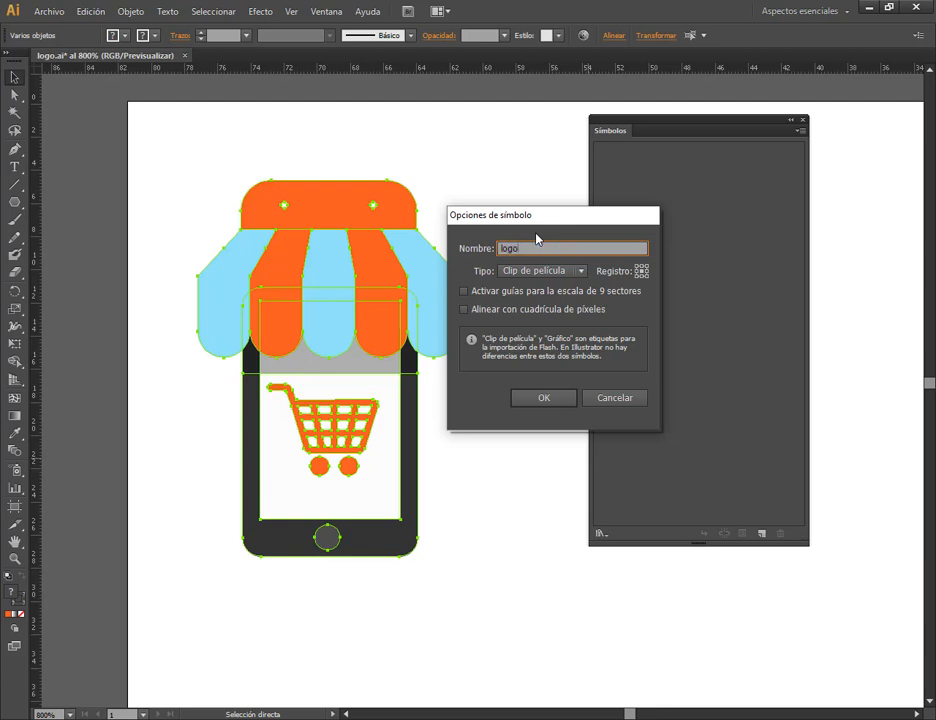
pyautogui.click(581, 271)
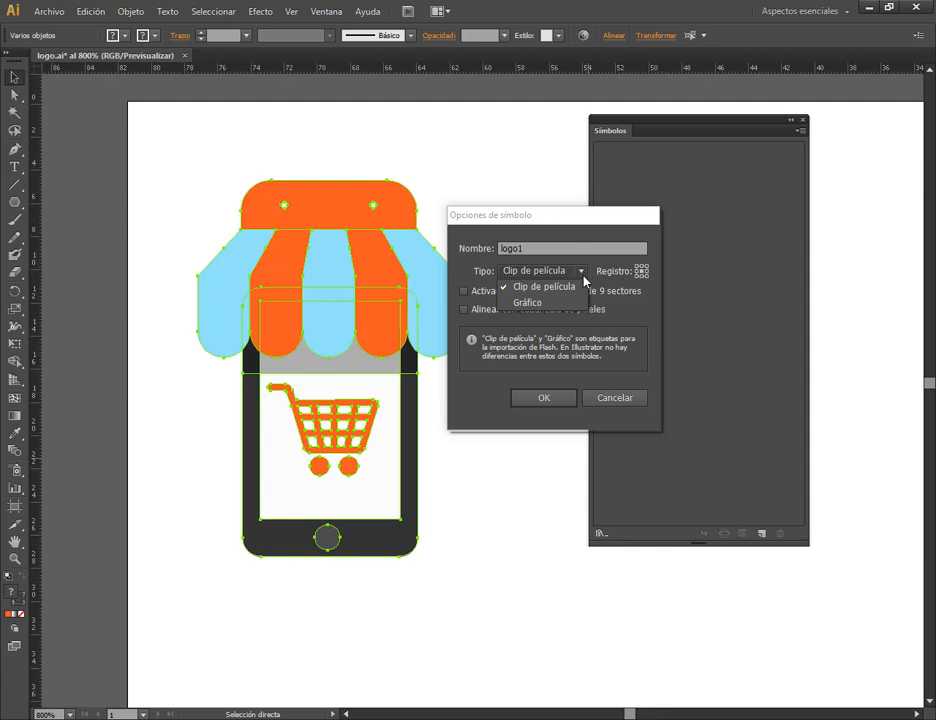
pyautogui.click(527, 302)
pyautogui.click(582, 271)
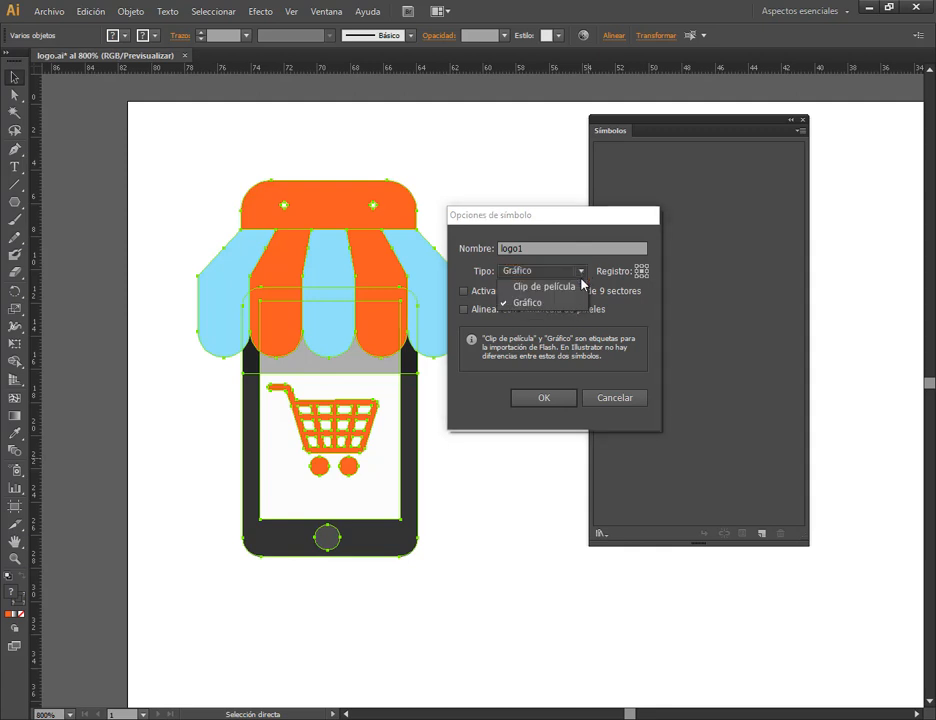
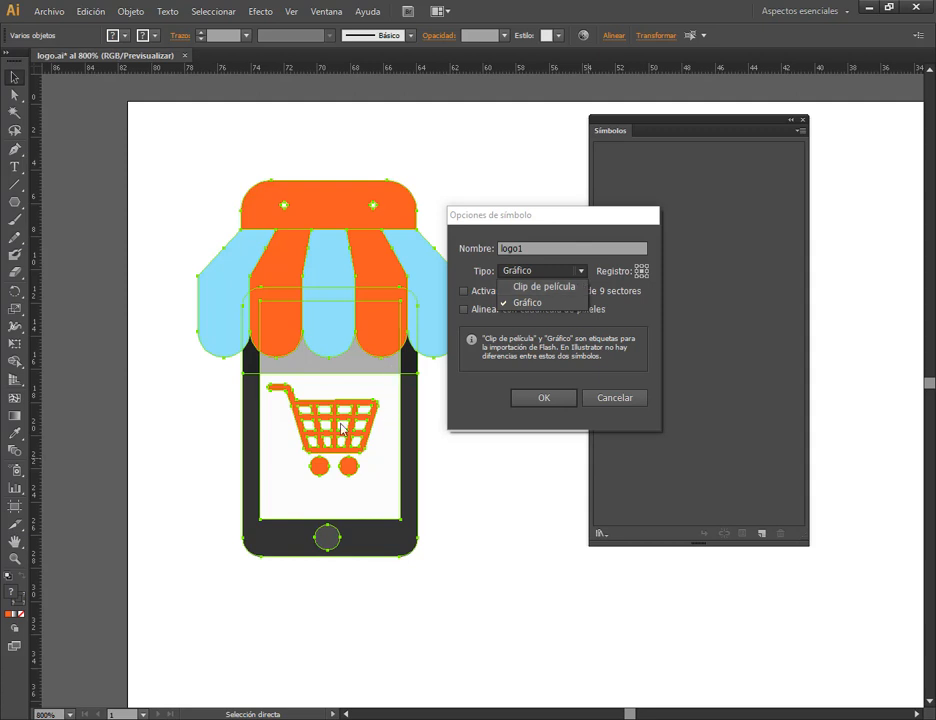
pyautogui.click(542, 288)
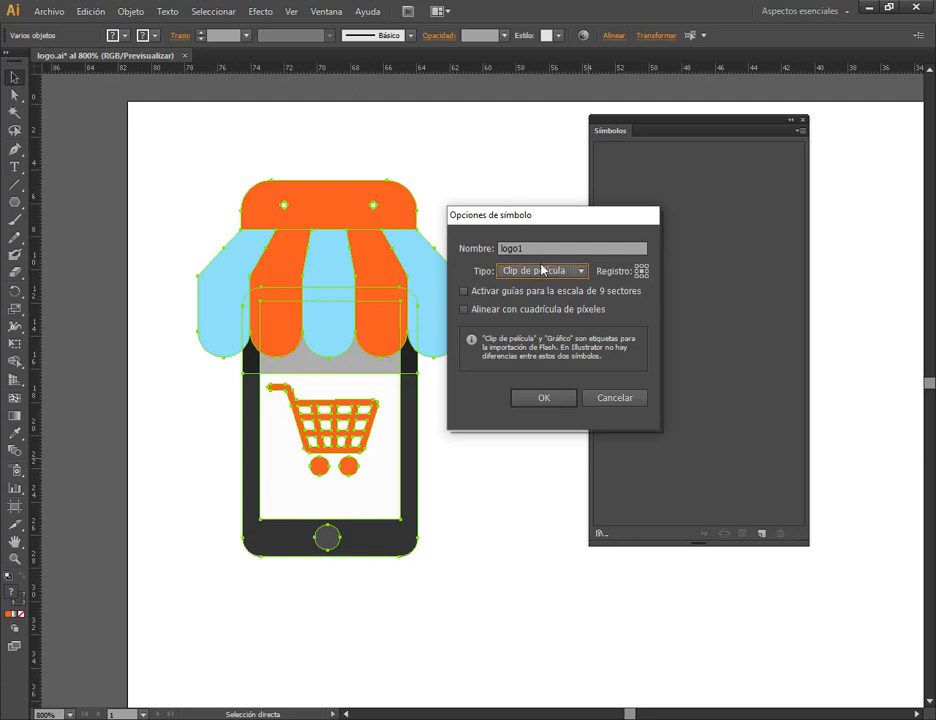
pyautogui.click(549, 269)
pyautogui.click(551, 301)
pyautogui.click(536, 403)
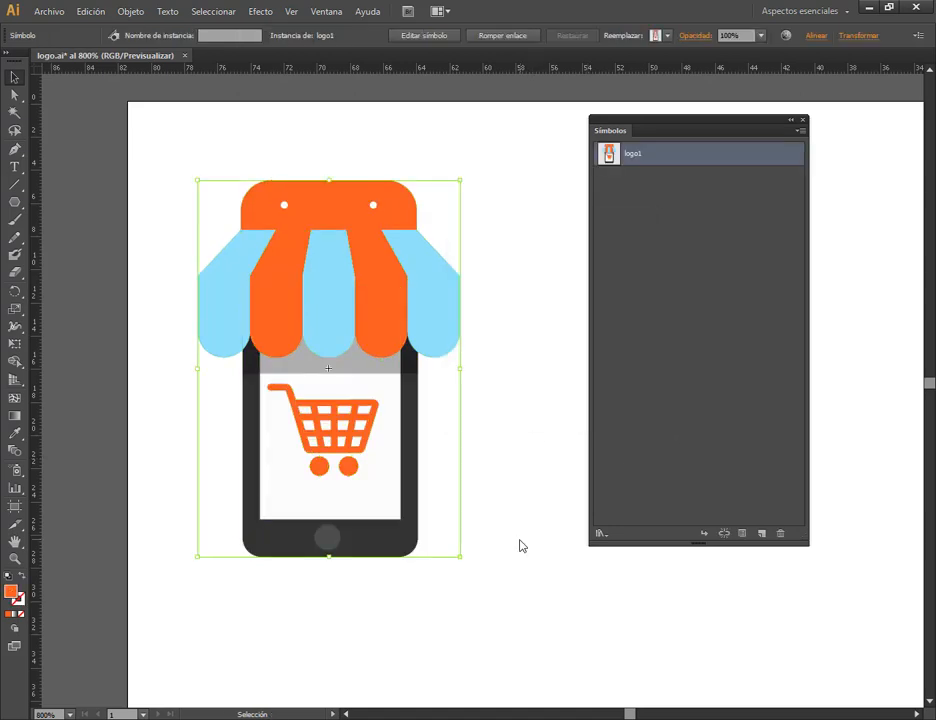
pyautogui.click(520, 524)
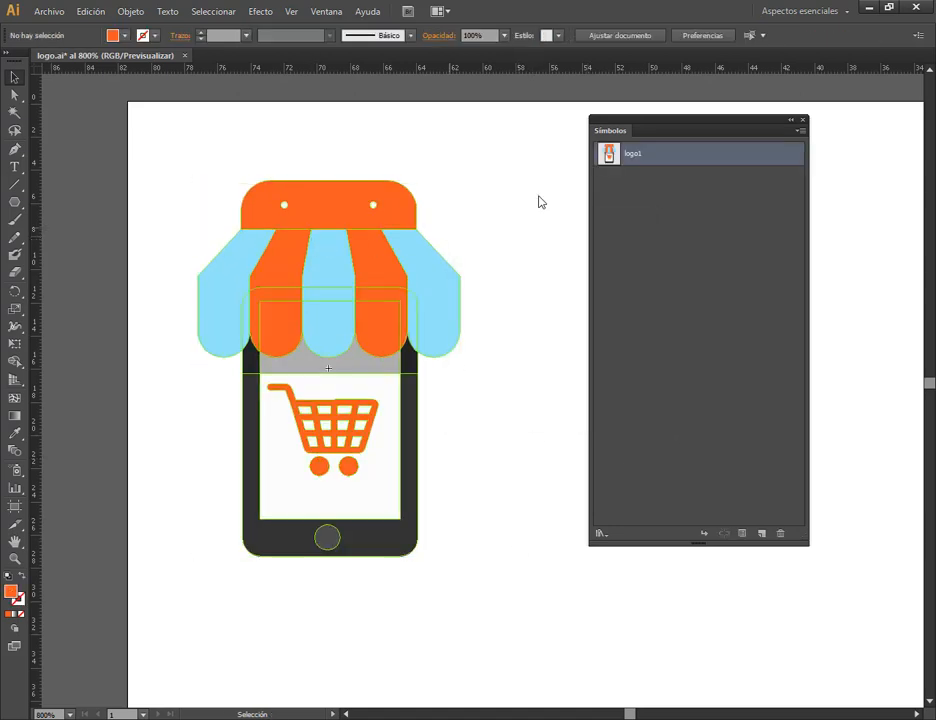
# Move the Symbols panel farther from the artwork and delete the logo1 instance from the artboard.
pyautogui.click(402, 188)
pyautogui.click(477, 245)
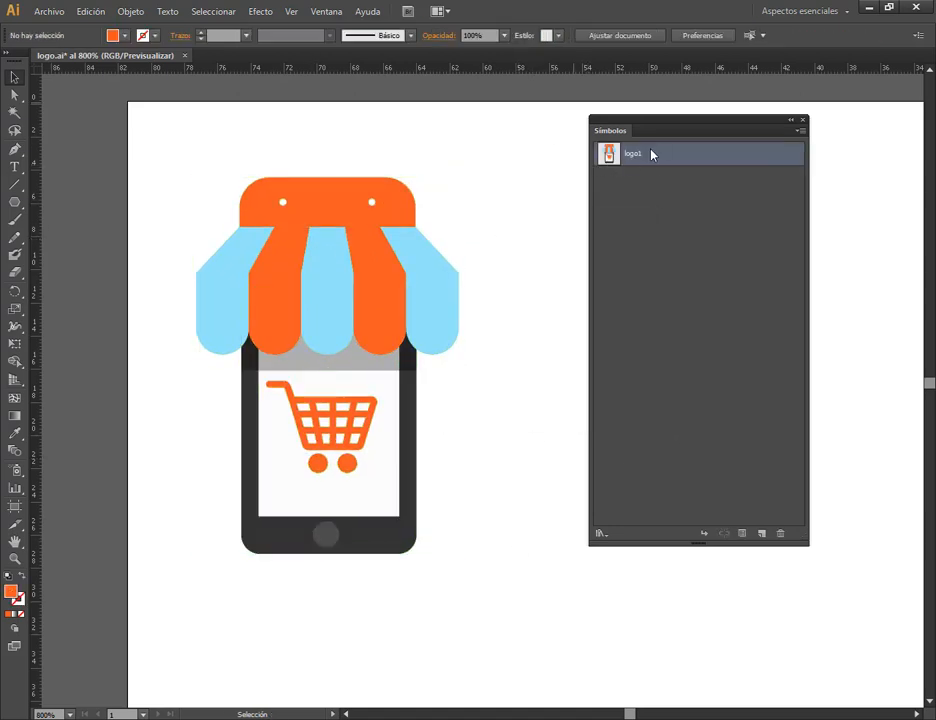
pyautogui.click(686, 267)
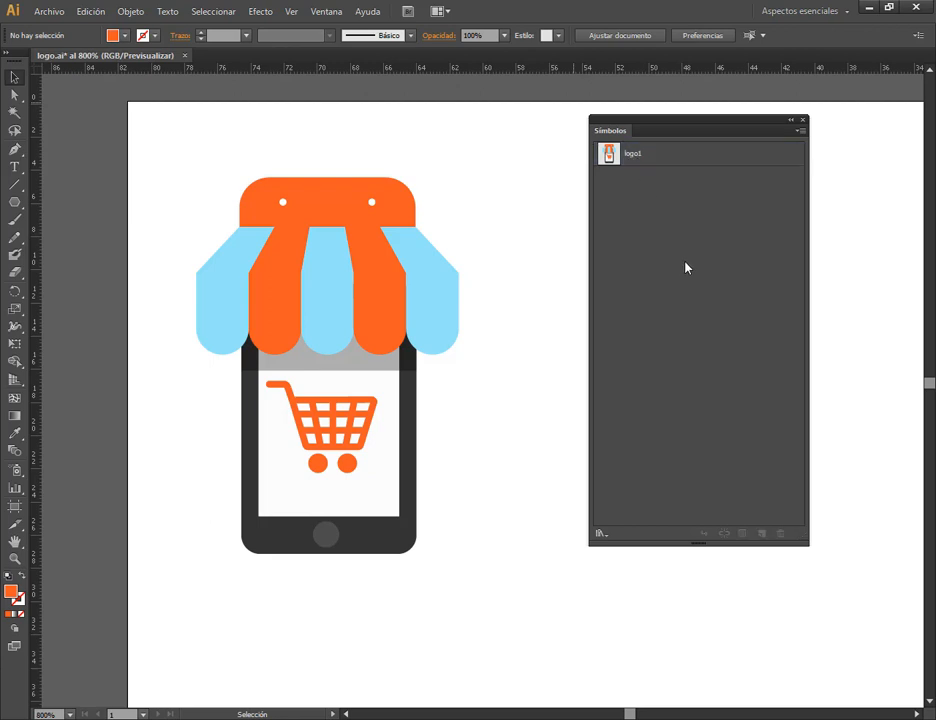
pyautogui.moveTo(665, 123); pyautogui.dragTo(843, 124)
pyautogui.click(402, 268)
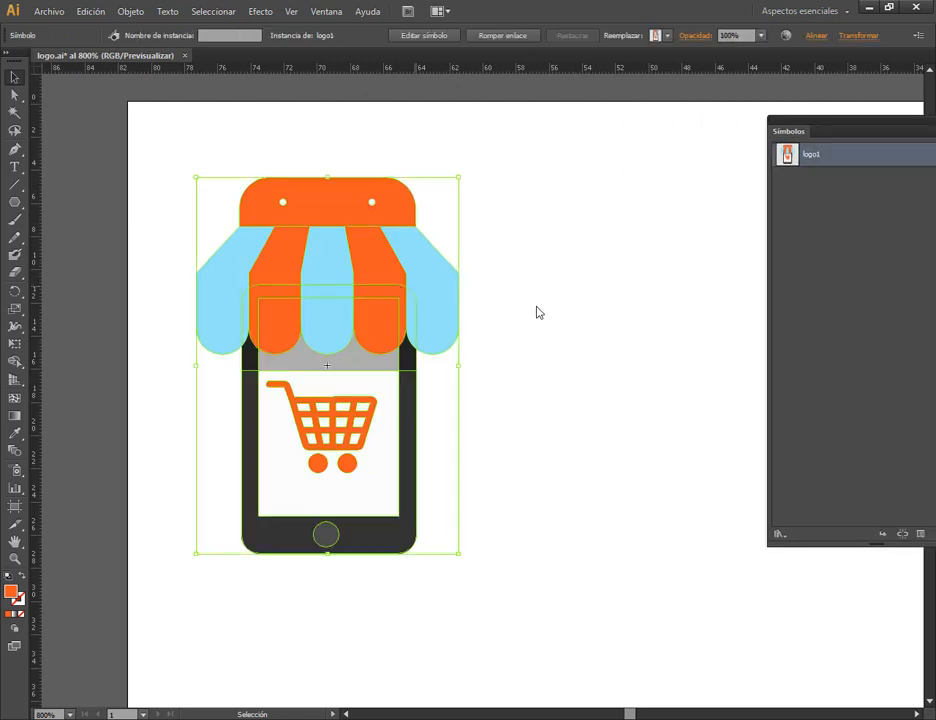
pyautogui.click(632, 284)
pyautogui.press('Delete')
# Place two logo1 instances near the artboard's upper edge and a third at its left side, shrinking the third to less than half size.
pyautogui.scroll(-2, 614, 318)
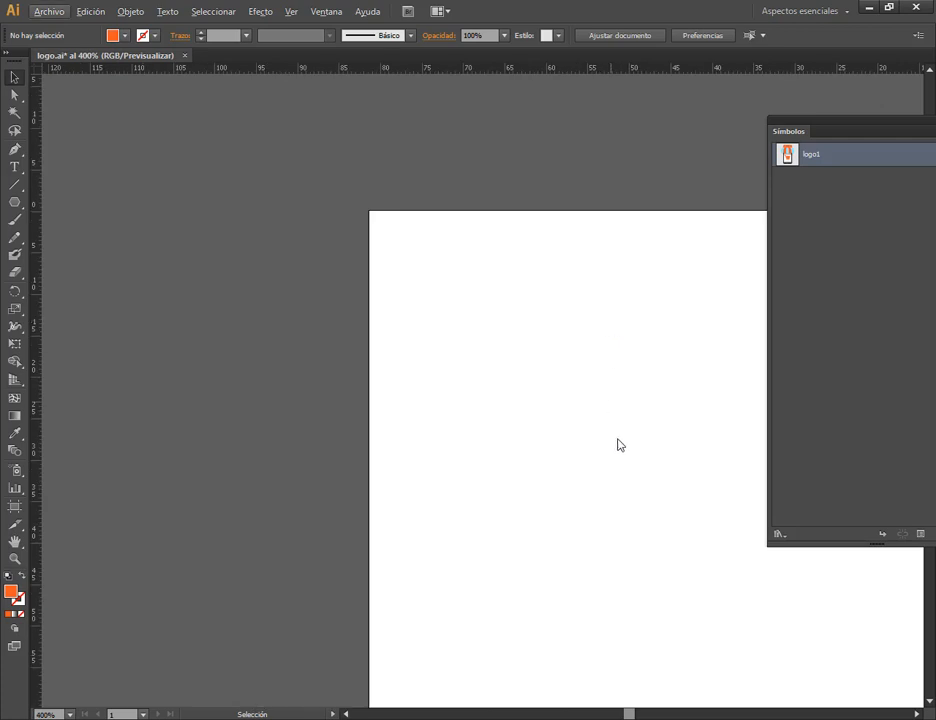
pyautogui.press('space')
pyautogui.moveTo(643, 484); pyautogui.dragTo(438, 336)
pyautogui.moveTo(787, 153); pyautogui.dragTo(293, 169)
pyautogui.moveTo(787, 153); pyautogui.dragTo(617, 157)
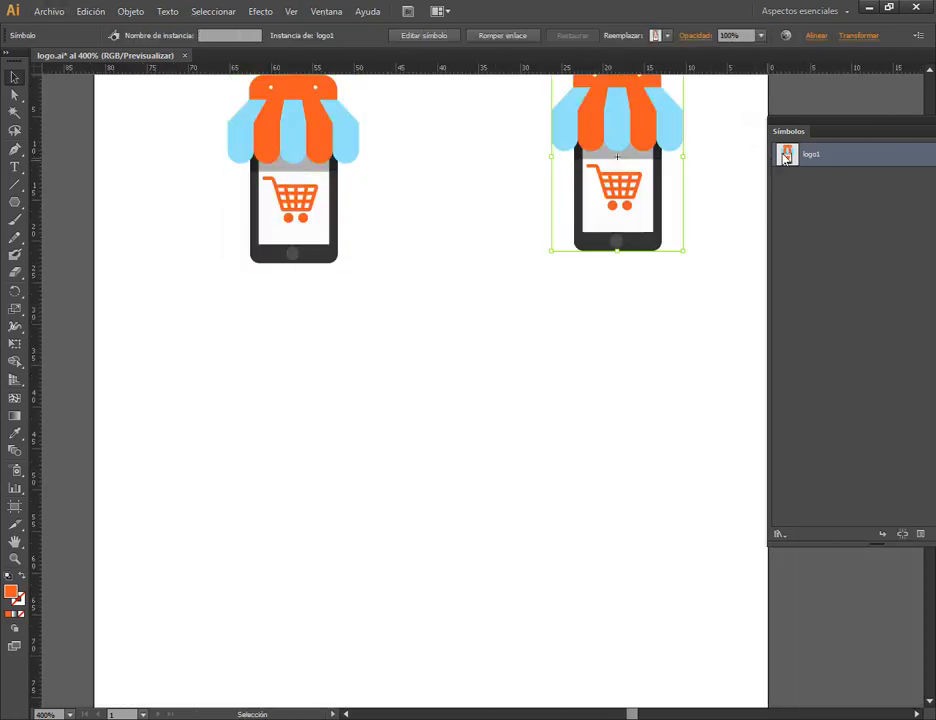
pyautogui.moveTo(787, 153); pyautogui.dragTo(214, 454)
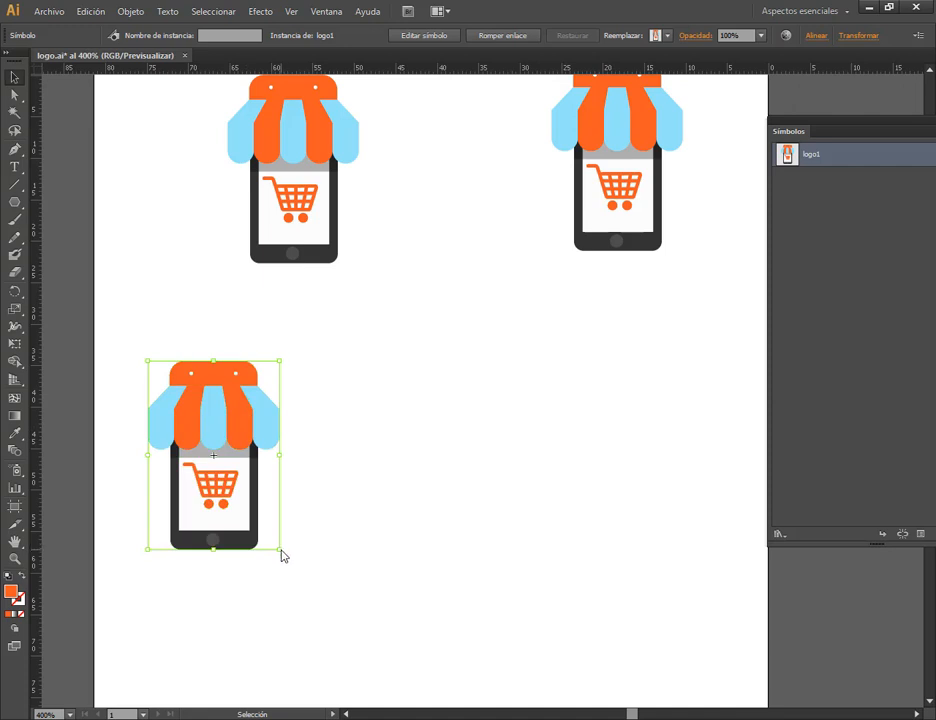
pyautogui.moveTo(282, 549); pyautogui.dragTo(205, 443)
# Place two more logo1 instances at the artboard's centre and lower right, and enlarge the central one to over twice its size.
pyautogui.moveTo(787, 153); pyautogui.dragTo(483, 373)
pyautogui.moveTo(787, 157); pyautogui.dragTo(623, 500)
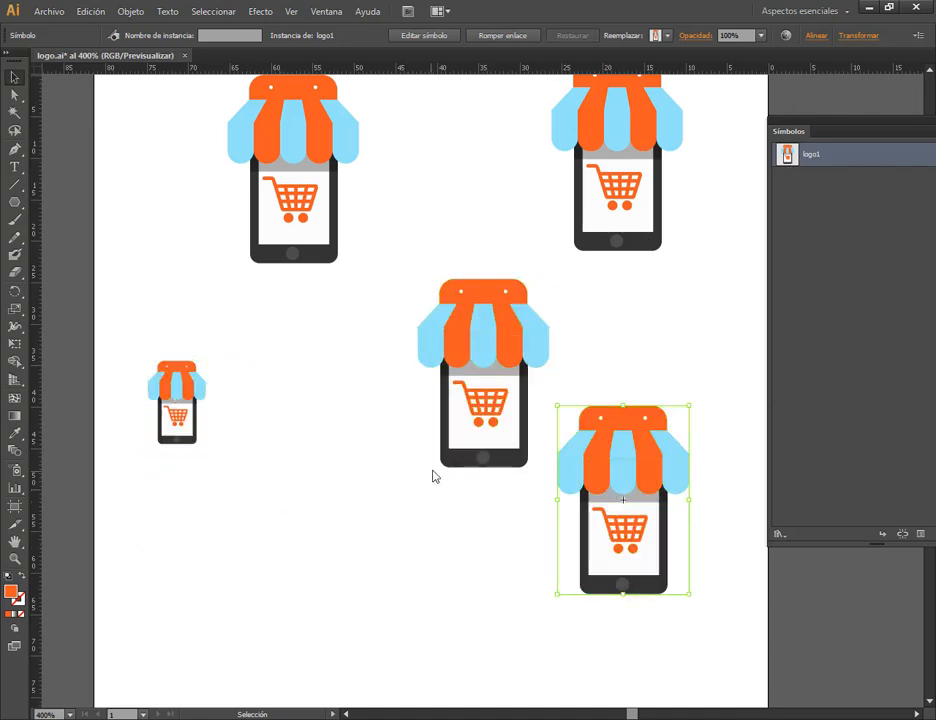
pyautogui.click(445, 463)
pyautogui.moveTo(418, 468); pyautogui.dragTo(240, 702)
pyautogui.scroll(-2, 463, 480)
pyautogui.moveTo(445, 482); pyautogui.dragTo(432, 490)
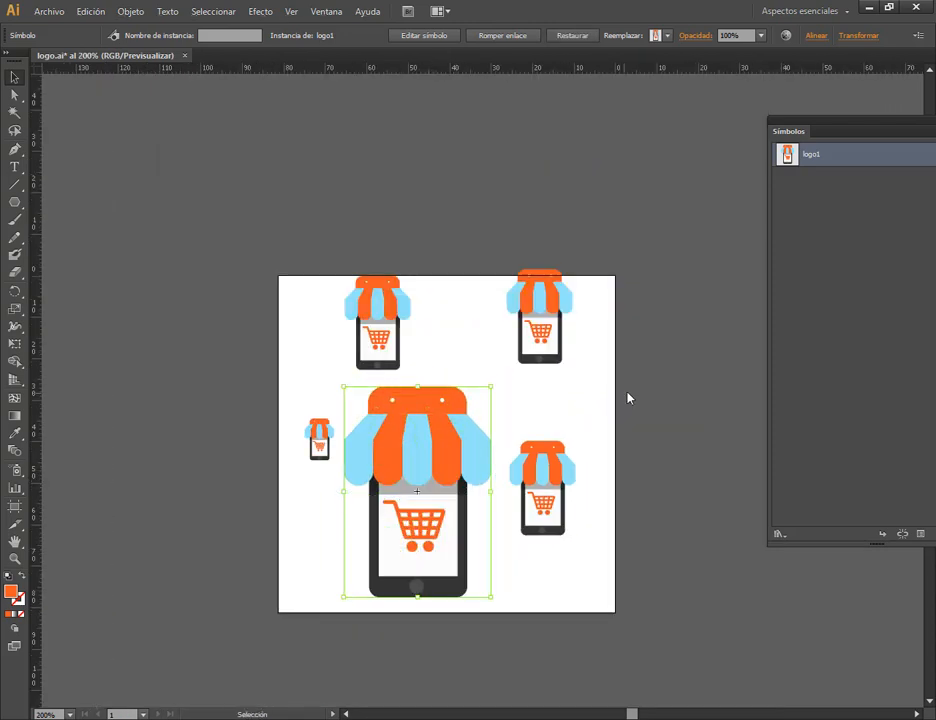
pyautogui.click(629, 397)
# Switch to Chrome and show the Meet call.
pyautogui.moveTo(150, 718)
pyautogui.click(144, 661)
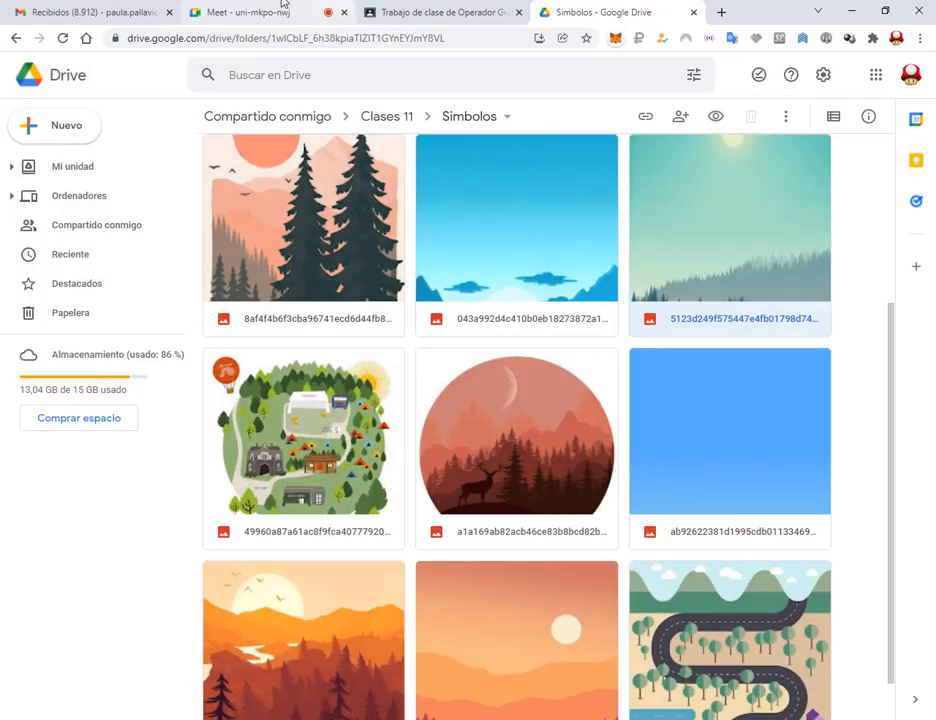
pyautogui.click(247, 9)
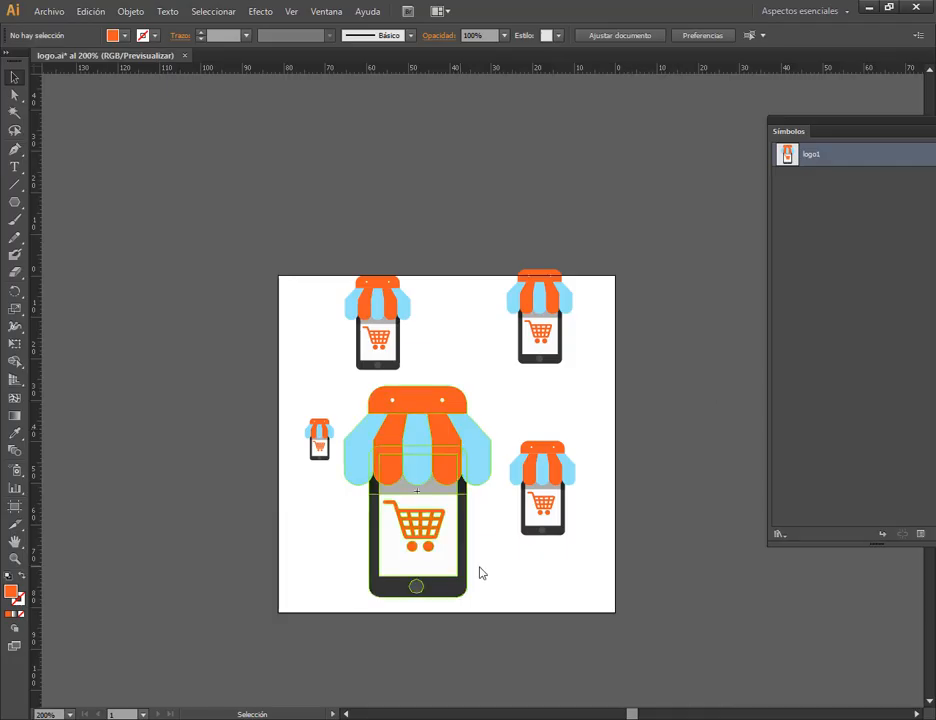
# Back in the older Illustrator window, move the upper-right logo1 instance down so that it lies fully on the artboard.
pyautogui.scroll(1, 516, 530)
pyautogui.click(568, 205)
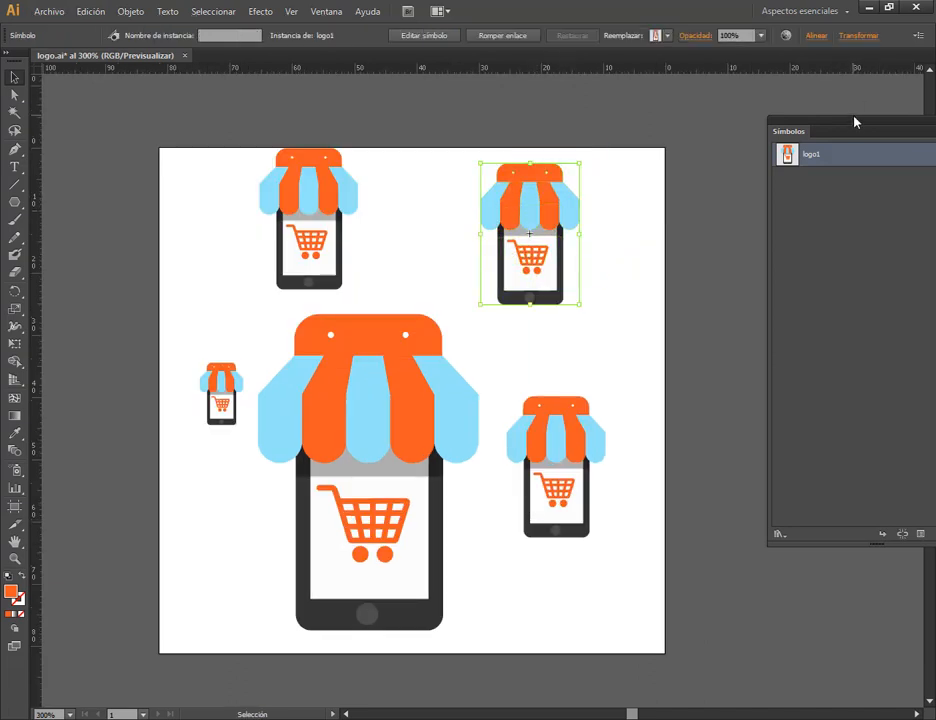
# Move the floating Symbols panel fully into view beside the artboard and clear the instance selection.
pyautogui.moveTo(855, 121); pyautogui.dragTo(764, 121)
pyautogui.click(627, 111)
pyautogui.click(440, 330)
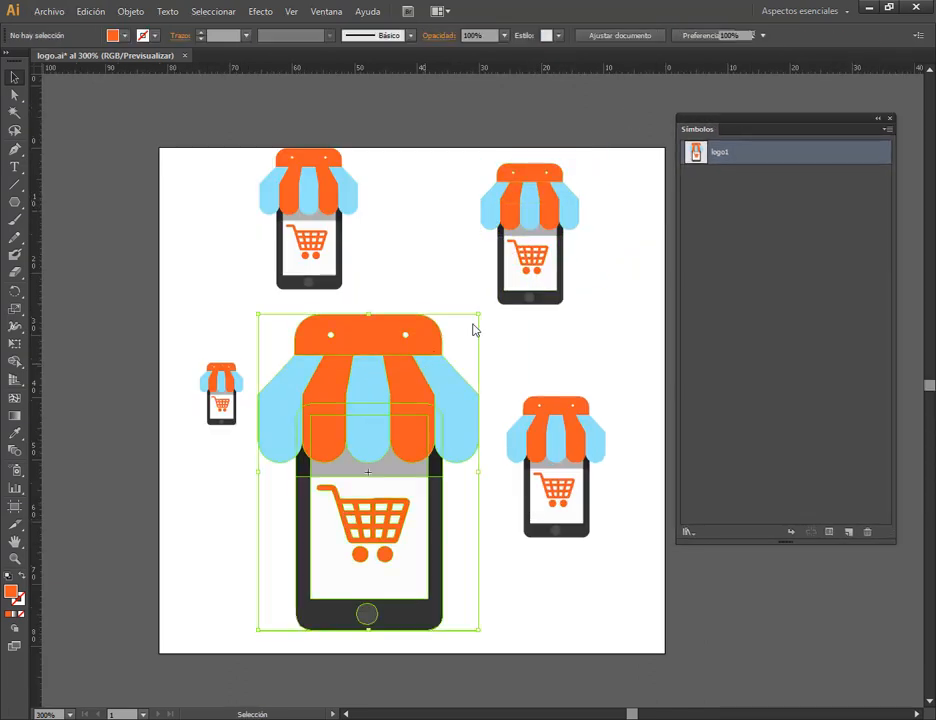
pyautogui.click(581, 302)
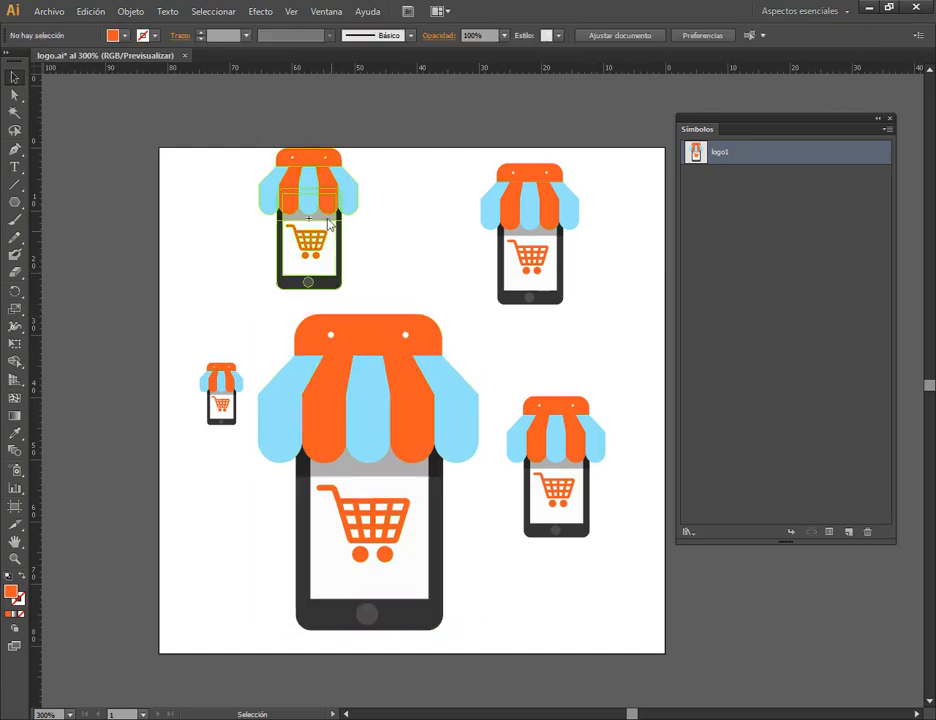
# Move the smallest logo1 instance higher along the artboard's left side and reposition the largest one slightly to the right.
pyautogui.moveTo(197, 392); pyautogui.dragTo(186, 300)
pyautogui.click(366, 302)
pyautogui.moveTo(382, 332); pyautogui.dragTo(344, 343)
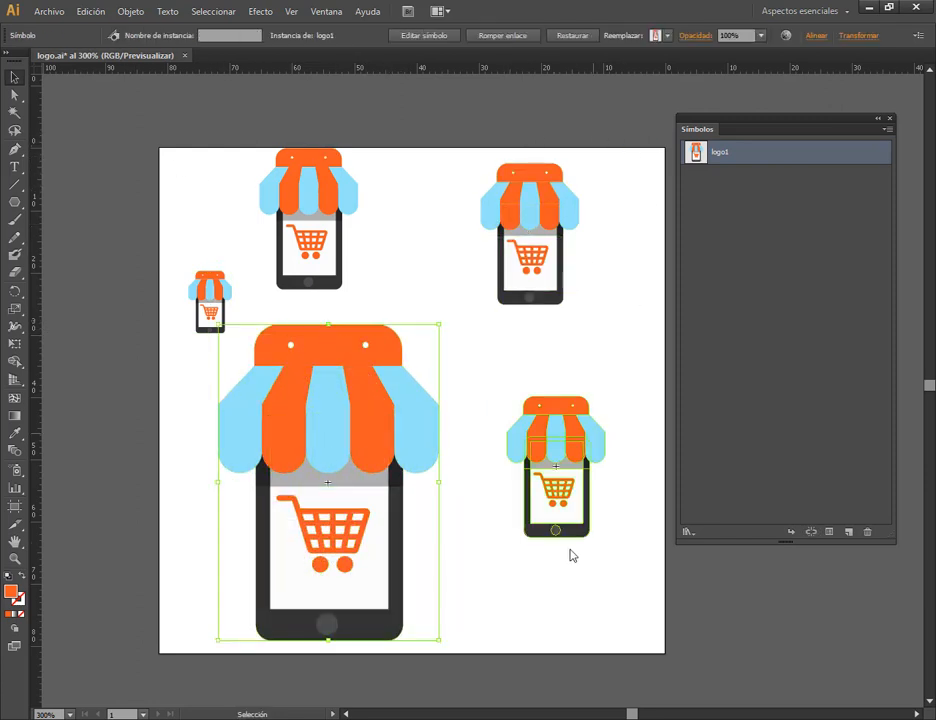
pyautogui.click(287, 203)
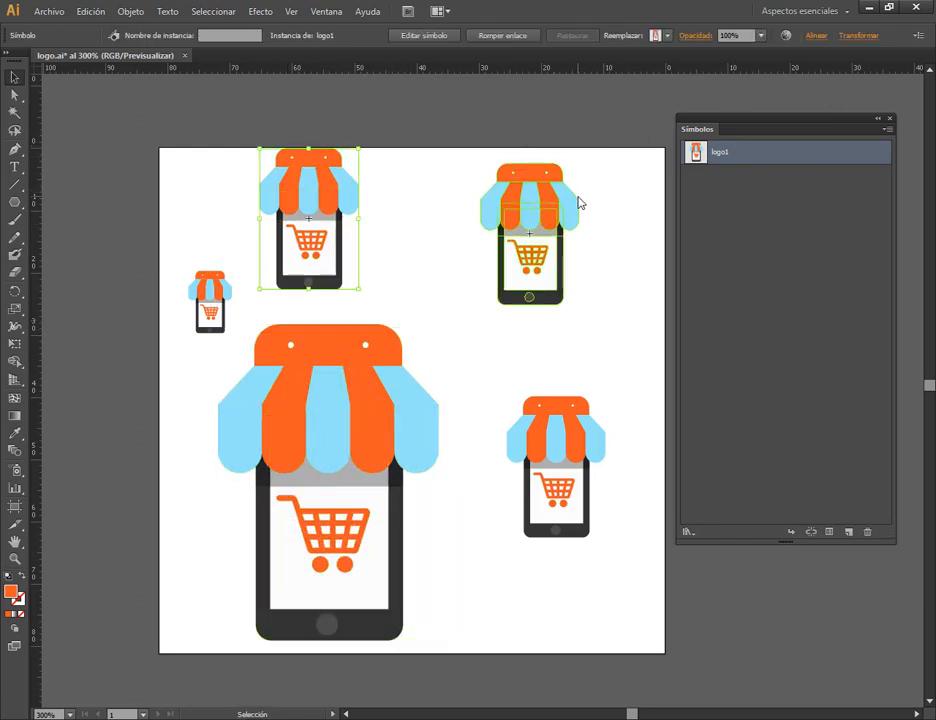
pyautogui.moveTo(332, 412); pyautogui.dragTo(388, 402)
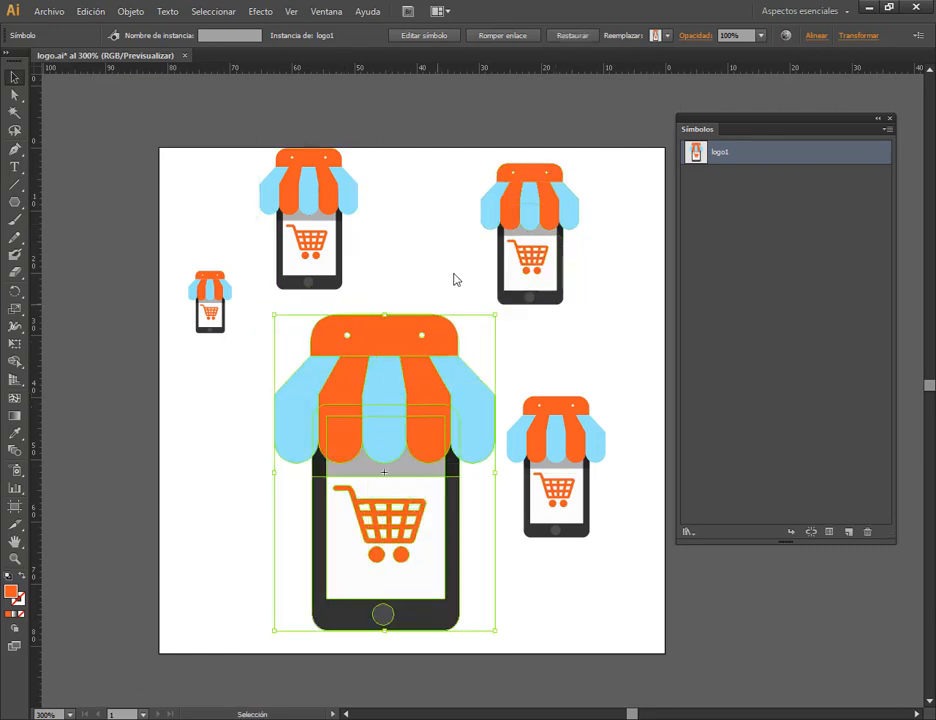
pyautogui.click(606, 251)
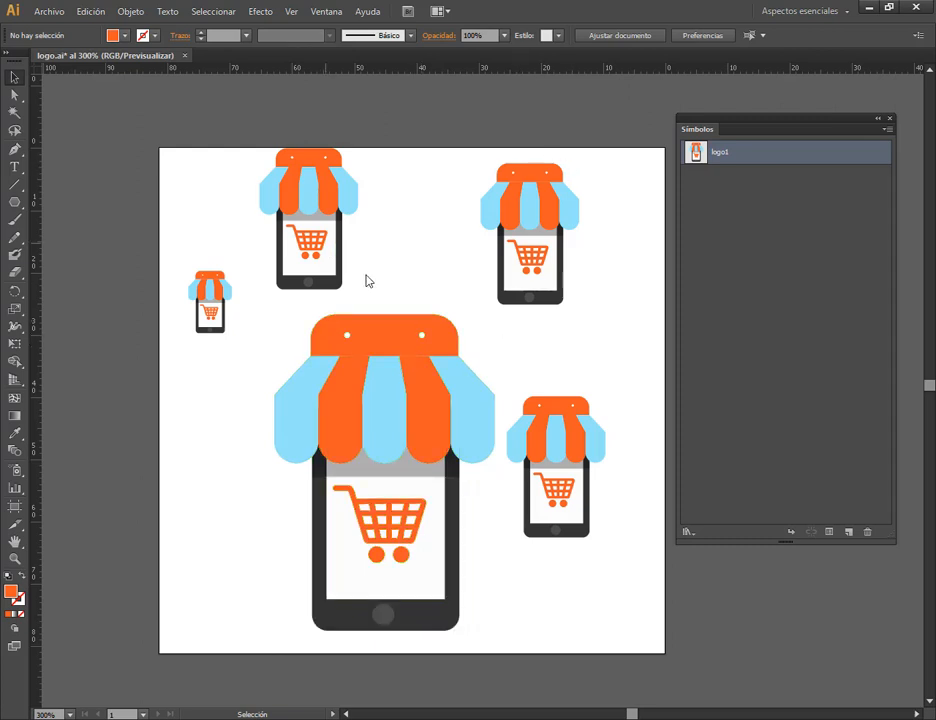
# Open the logo1 symbol for editing and select individual awning stripes to check that they are separate paths.
pyautogui.doubleClick(697, 155)
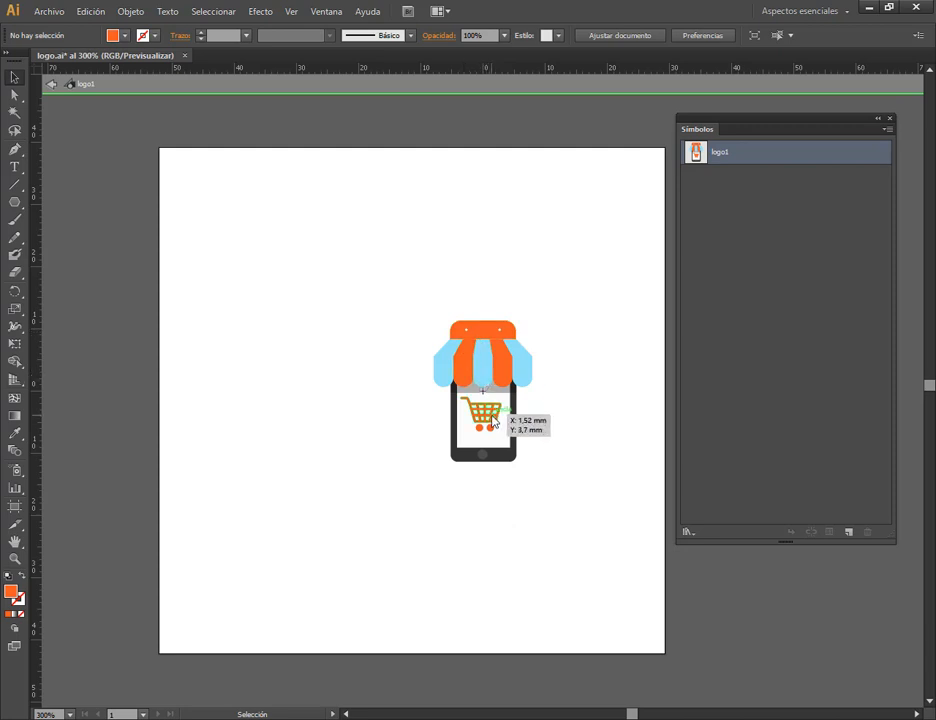
pyautogui.scroll(2, 503, 399)
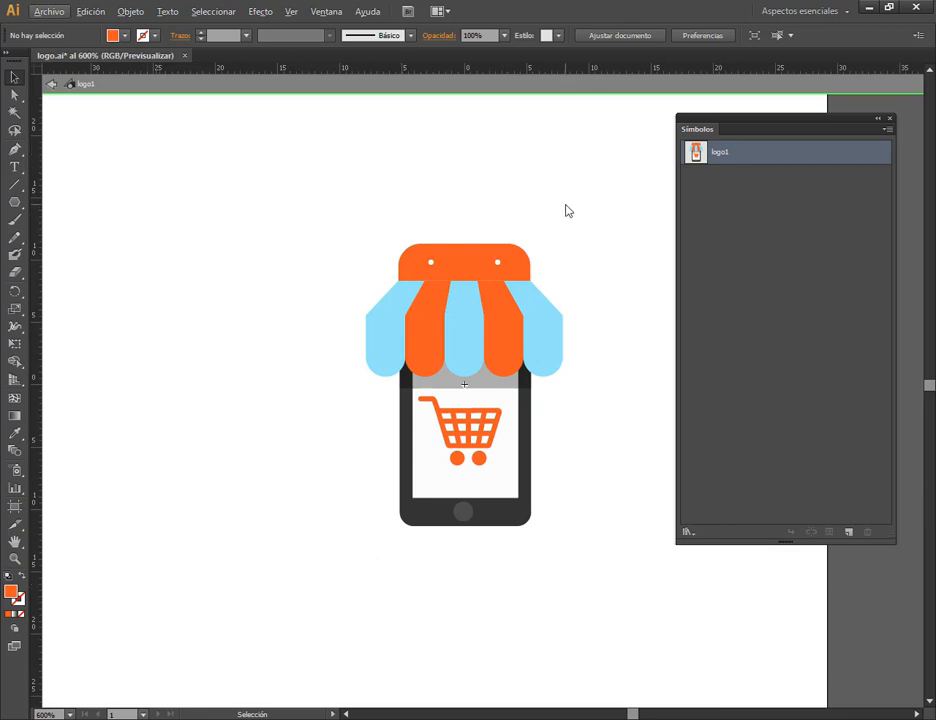
pyautogui.scroll(1, 537, 263)
pyautogui.click(551, 359)
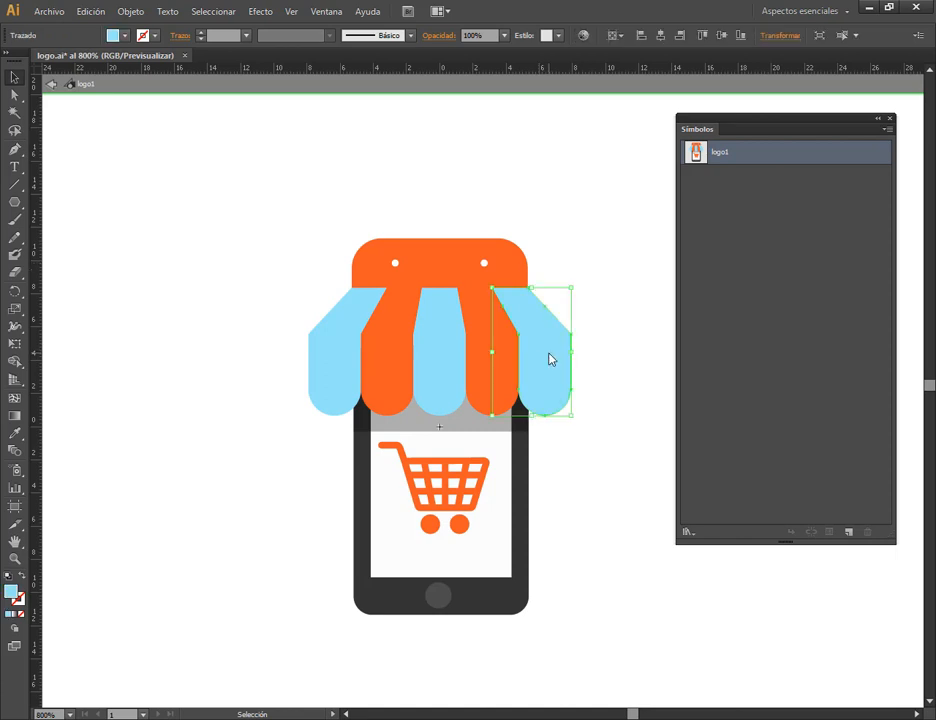
pyautogui.click(418, 371)
pyautogui.click(349, 360)
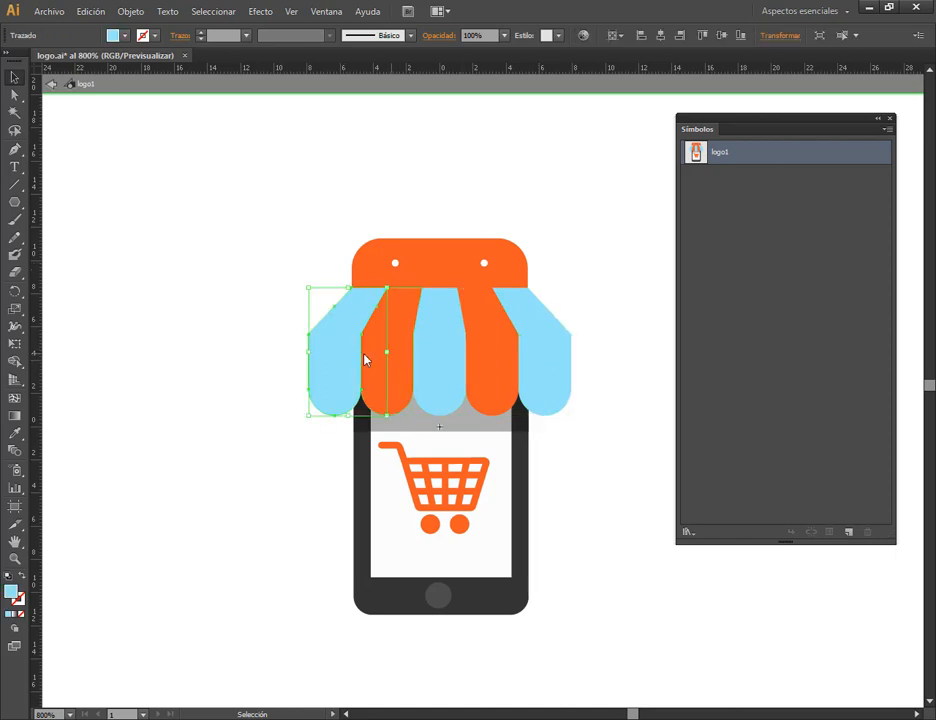
pyautogui.click(614, 291)
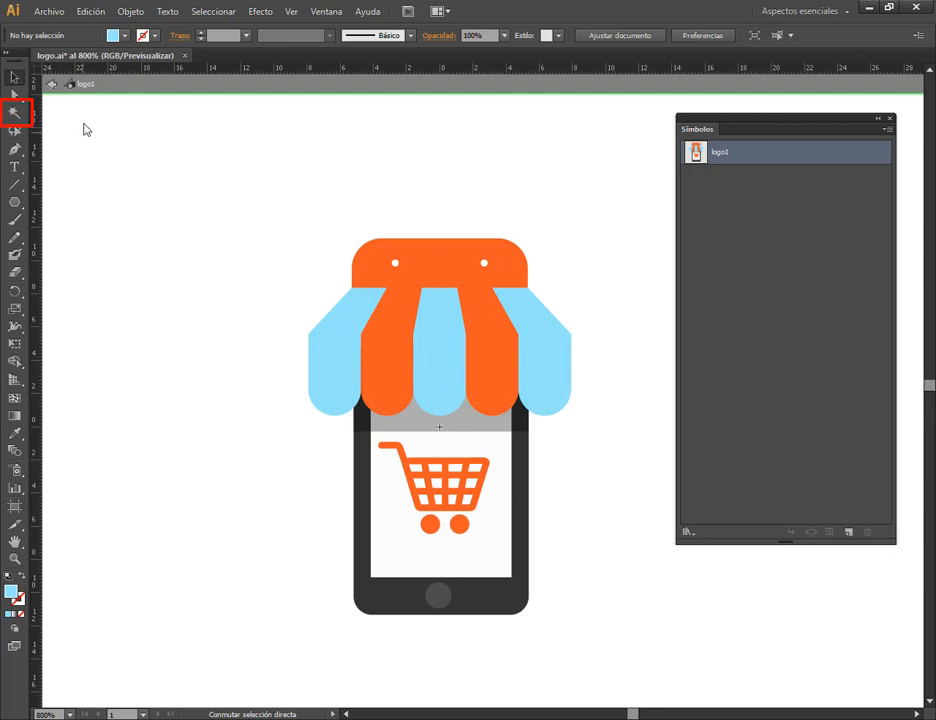
# Select all orange shapes with the Magic Wand, try moving them off the phone, and undo the move.
pyautogui.click(14, 112)
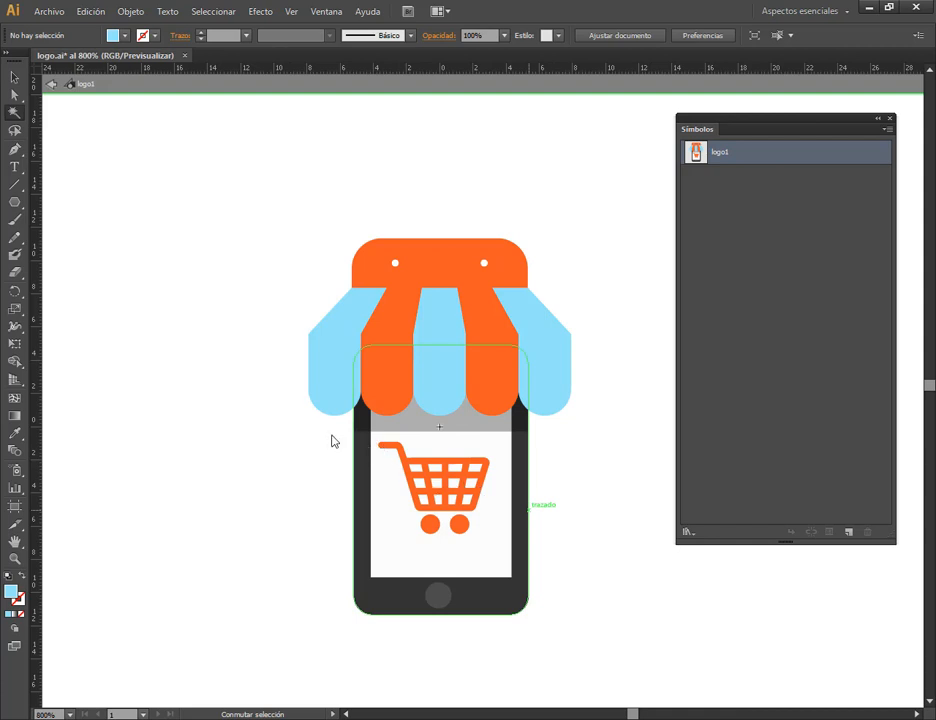
pyautogui.moveTo(330, 434); pyautogui.dragTo(535, 549)
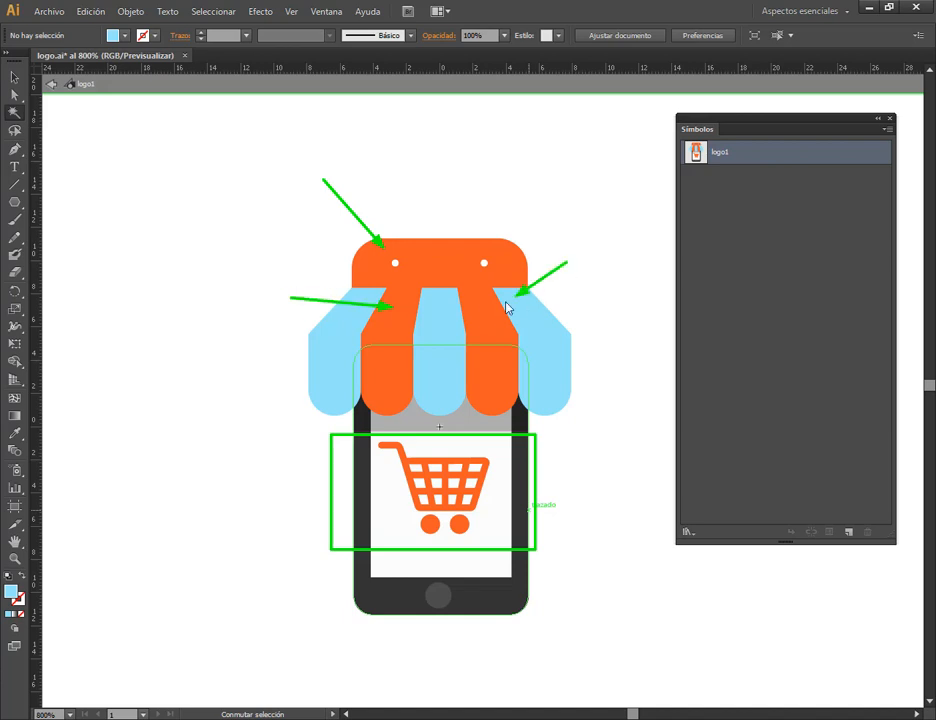
pyautogui.click(435, 265)
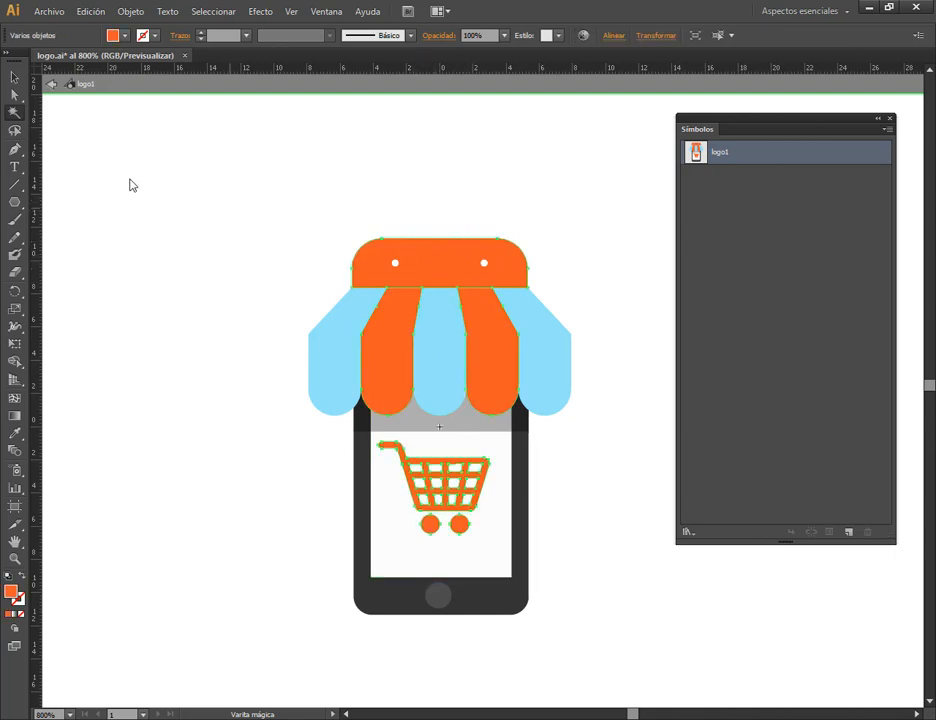
pyautogui.click(17, 78)
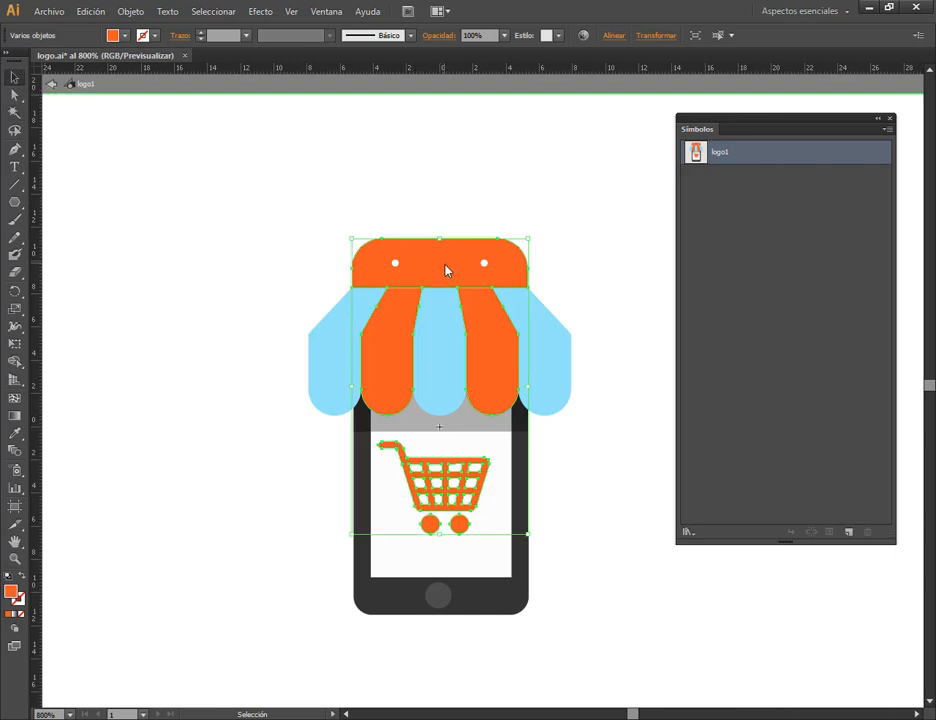
pyautogui.moveTo(446, 270); pyautogui.dragTo(199, 209)
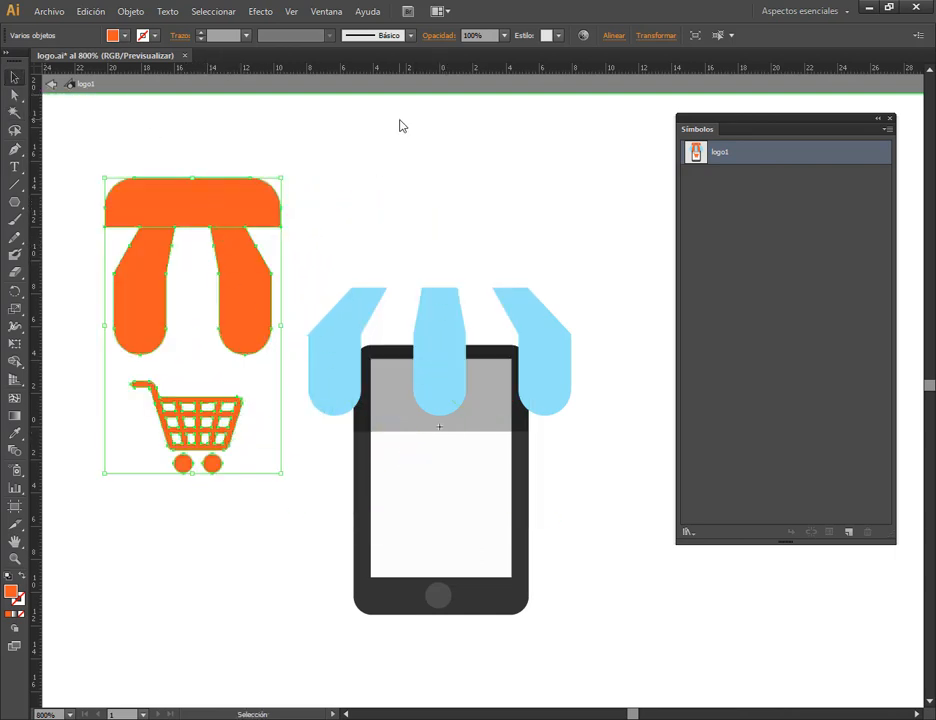
pyautogui.hotkey('ctrl', 'z')
pyautogui.click(462, 194)
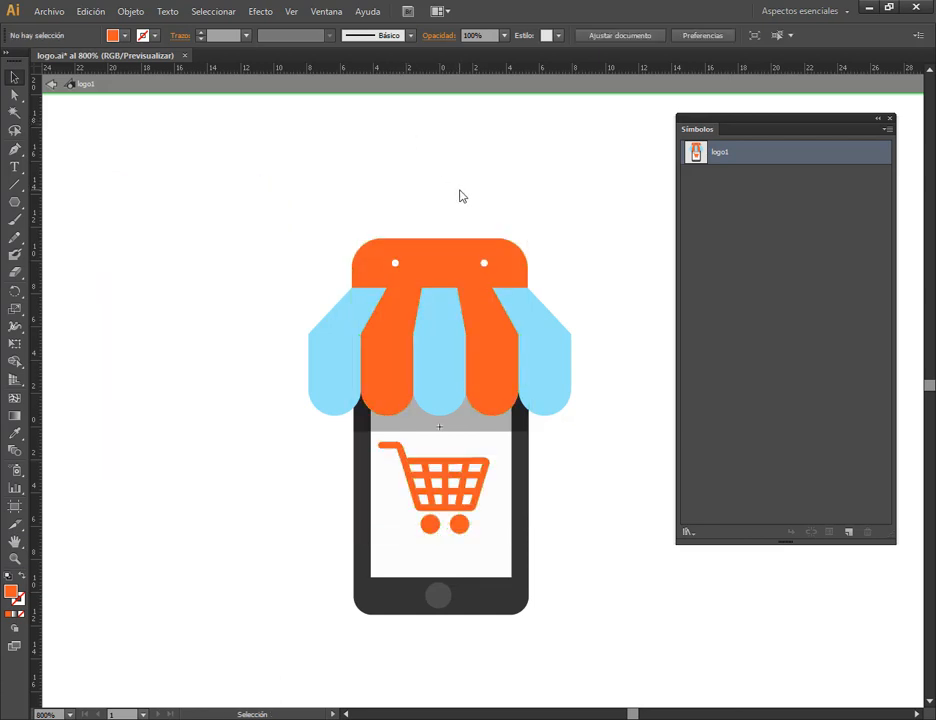
# Select the two orange stripes, the awning top and the cart by adding them one at a time, then deselect them.
pyautogui.click(403, 372)
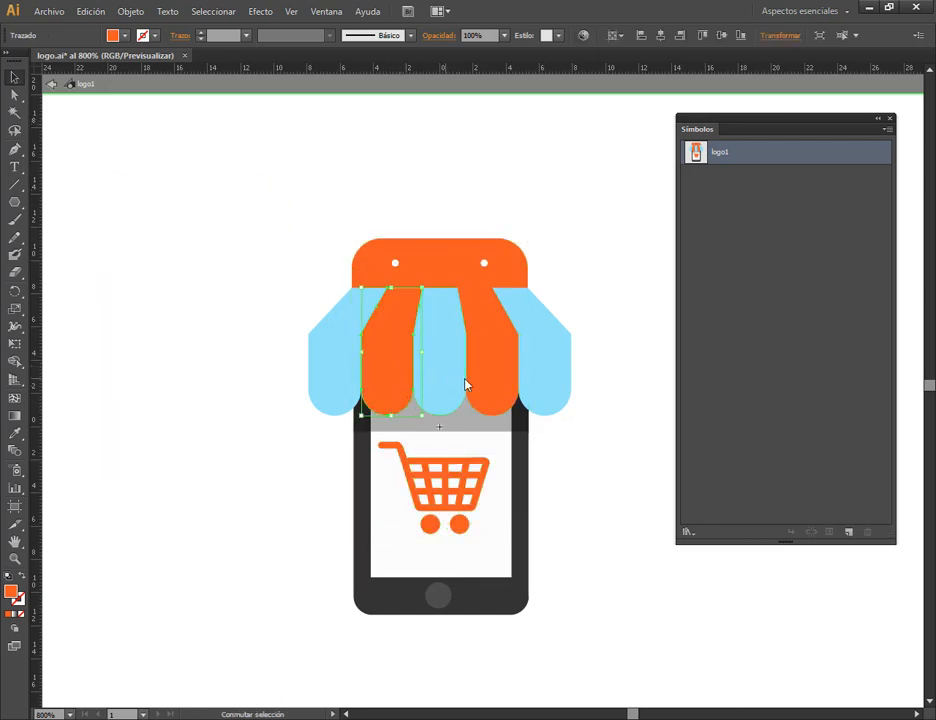
pyautogui.keyDown('shift'); pyautogui.click(499, 373); pyautogui.keyUp('shift')
pyautogui.keyDown('shift'); pyautogui.click(439, 271); pyautogui.keyUp('shift')
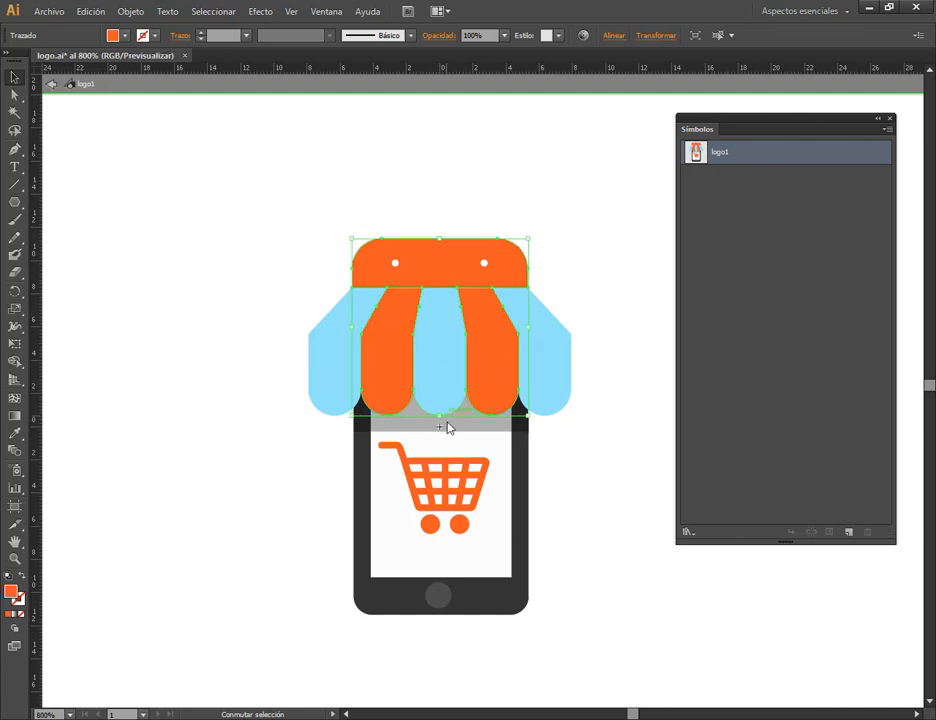
pyautogui.keyDown('shift'); pyautogui.click(453, 468); pyautogui.keyUp('shift')
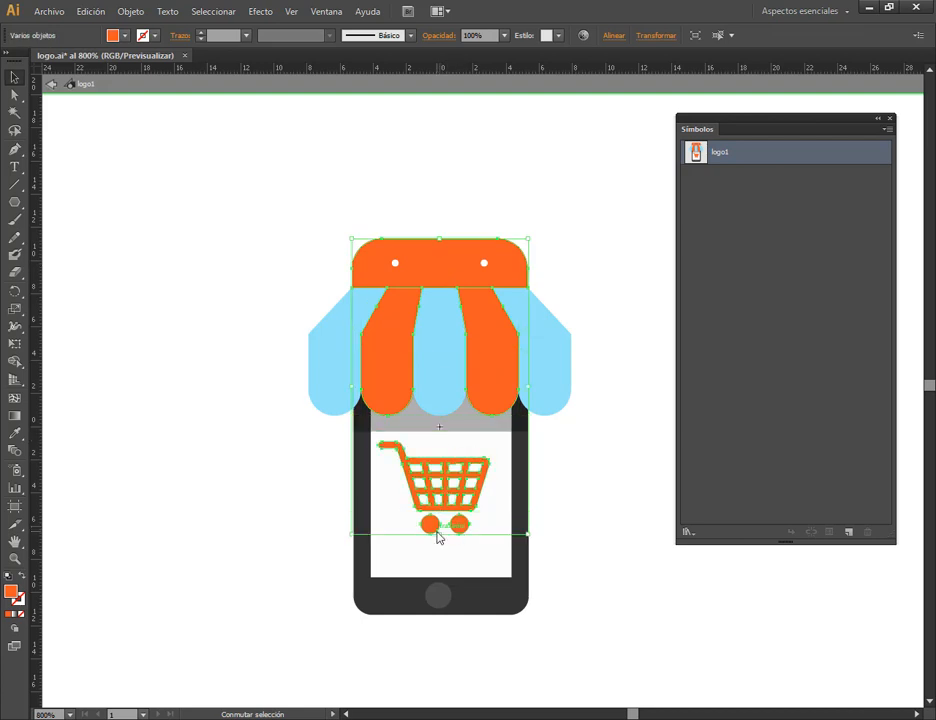
pyautogui.click(261, 246)
# Select every orange shape at once with the Magic Wand and clear the selection.
pyautogui.press('y')
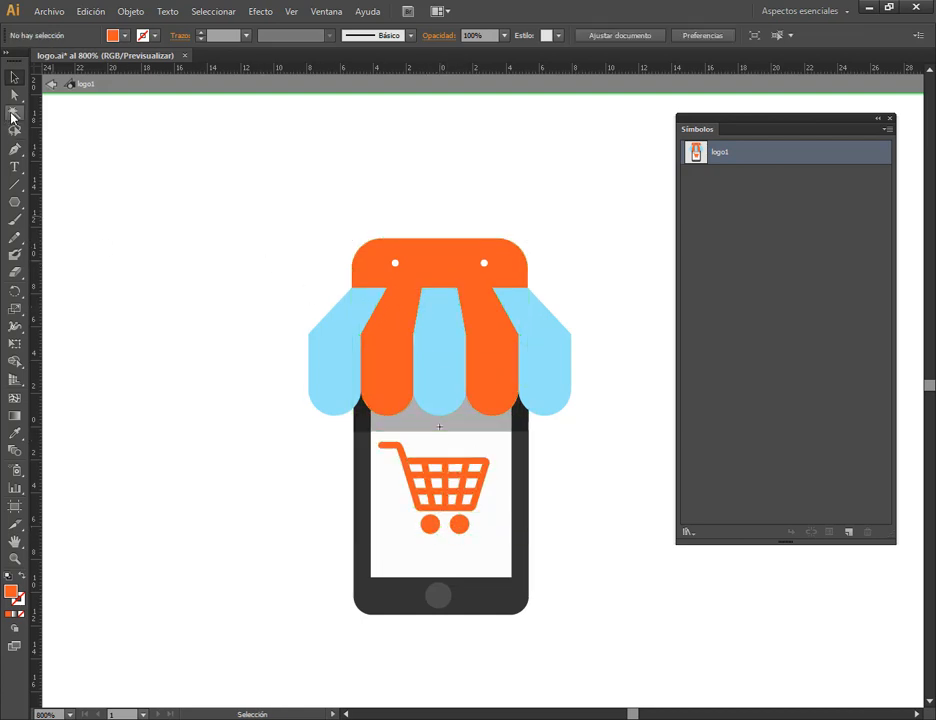
pyautogui.click(399, 311)
pyautogui.press('v')
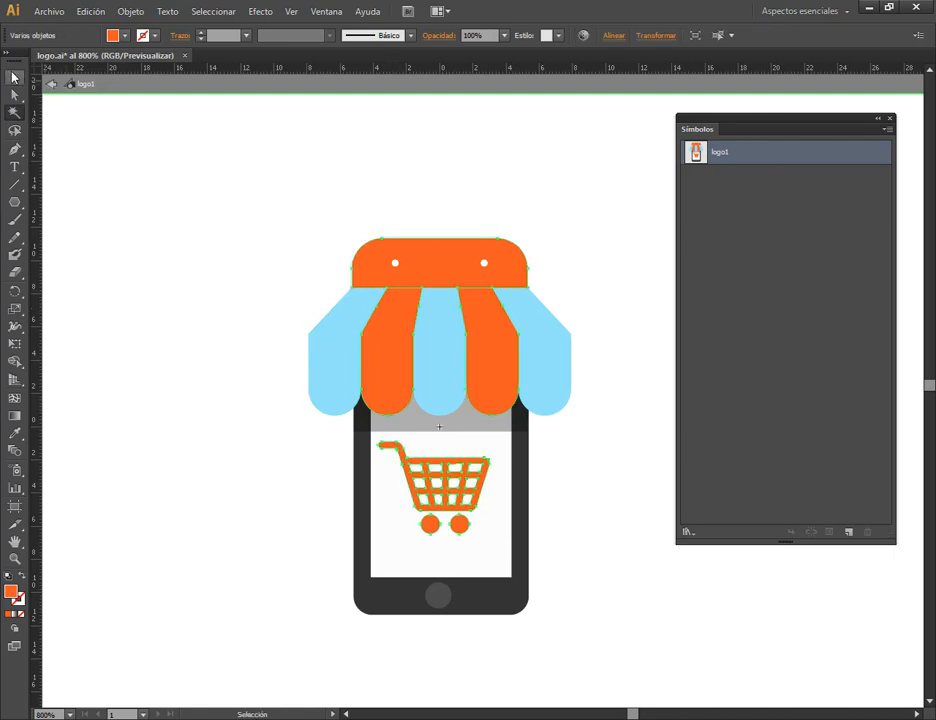
pyautogui.click(622, 291)
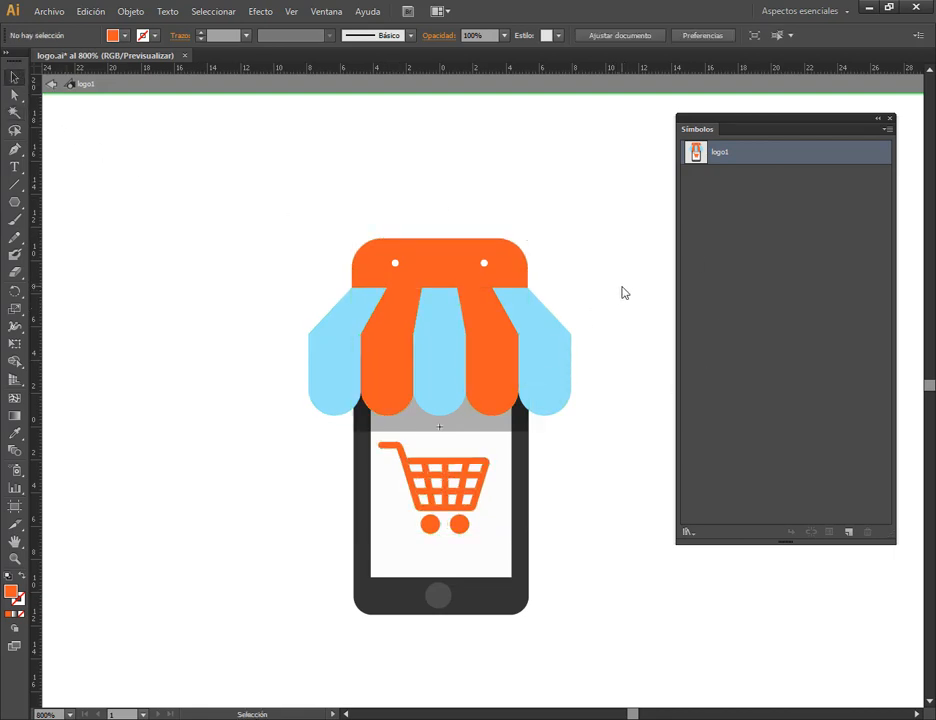
# Select the three light blue awning stripes by adding them one at a time and clear the selection.
pyautogui.click(560, 355)
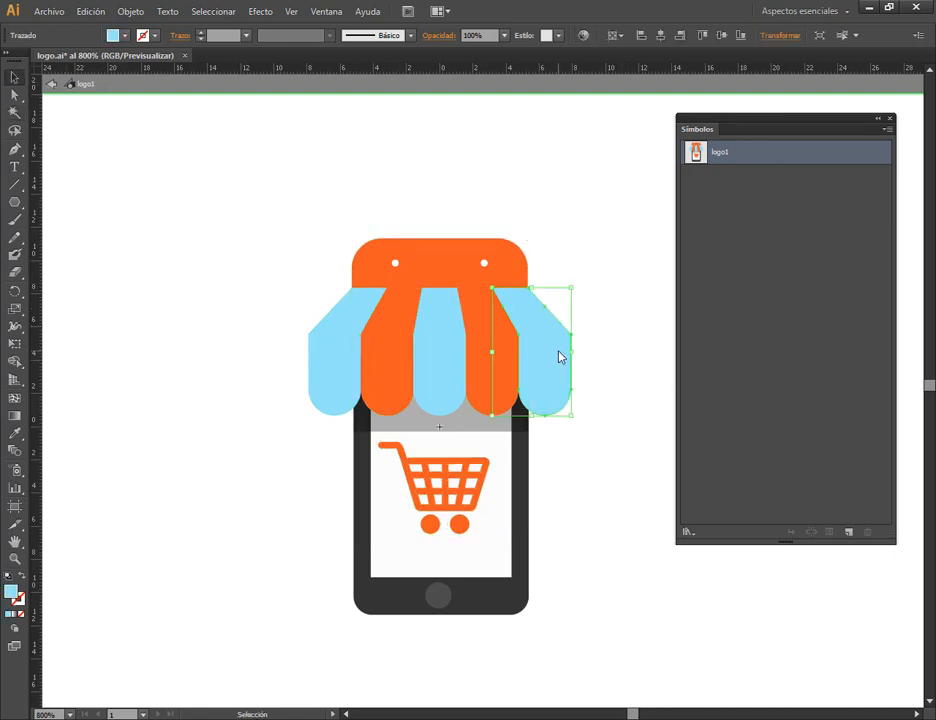
pyautogui.keyDown('shift'); pyautogui.click(437, 373); pyautogui.keyUp('shift')
pyautogui.keyDown('shift'); pyautogui.click(349, 380); pyautogui.keyUp('shift')
pyautogui.click(267, 403)
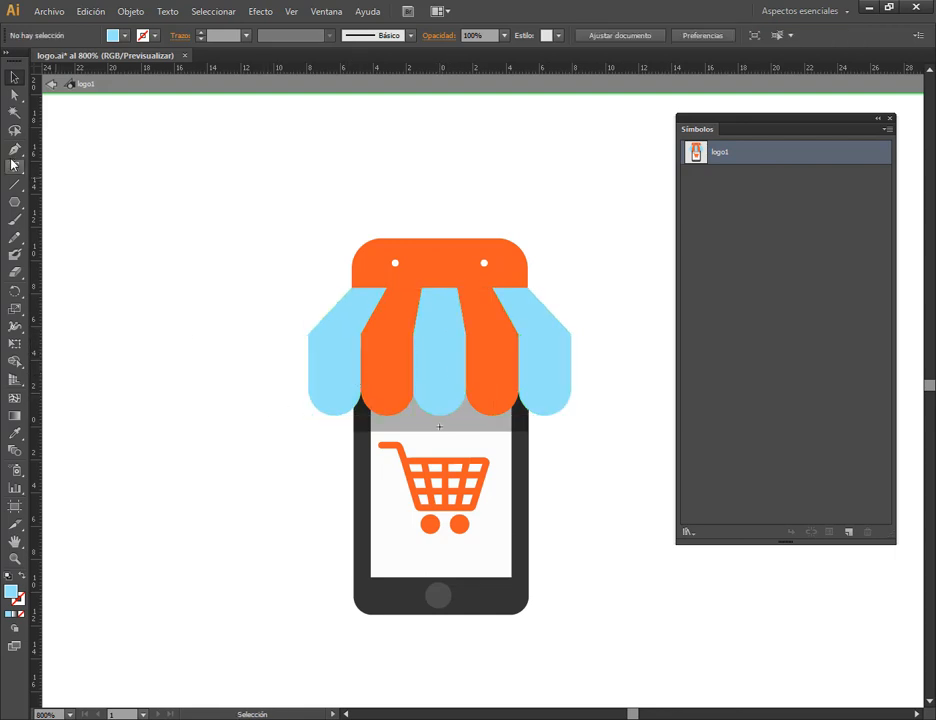
# Select all light blue stripes with the Magic Wand, try moving them above the awning, and undo the move.
pyautogui.click(14, 112)
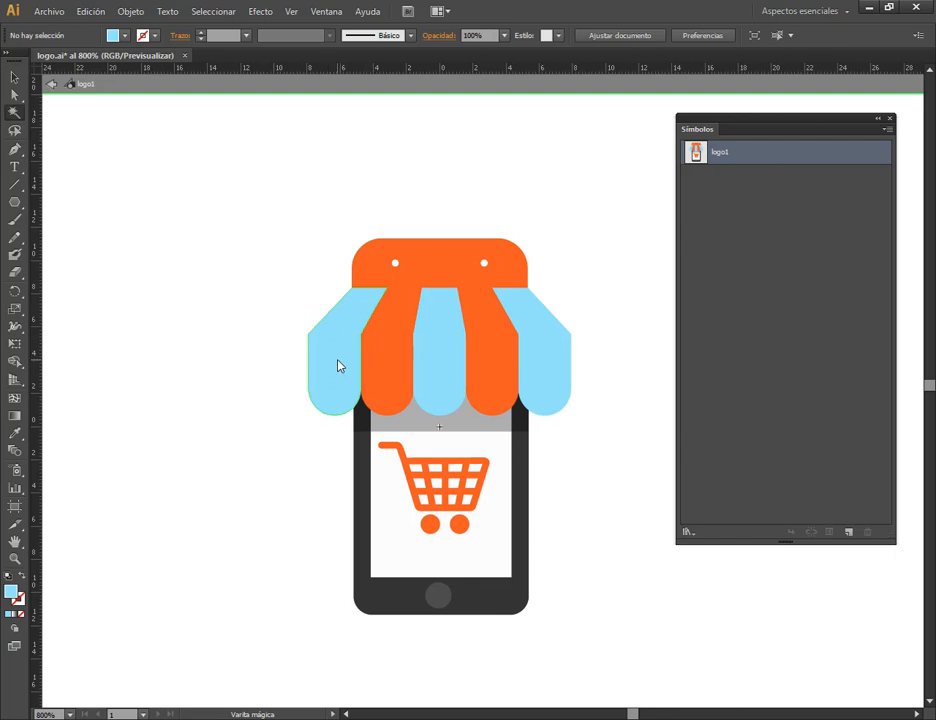
pyautogui.click(339, 366)
pyautogui.click(14, 77)
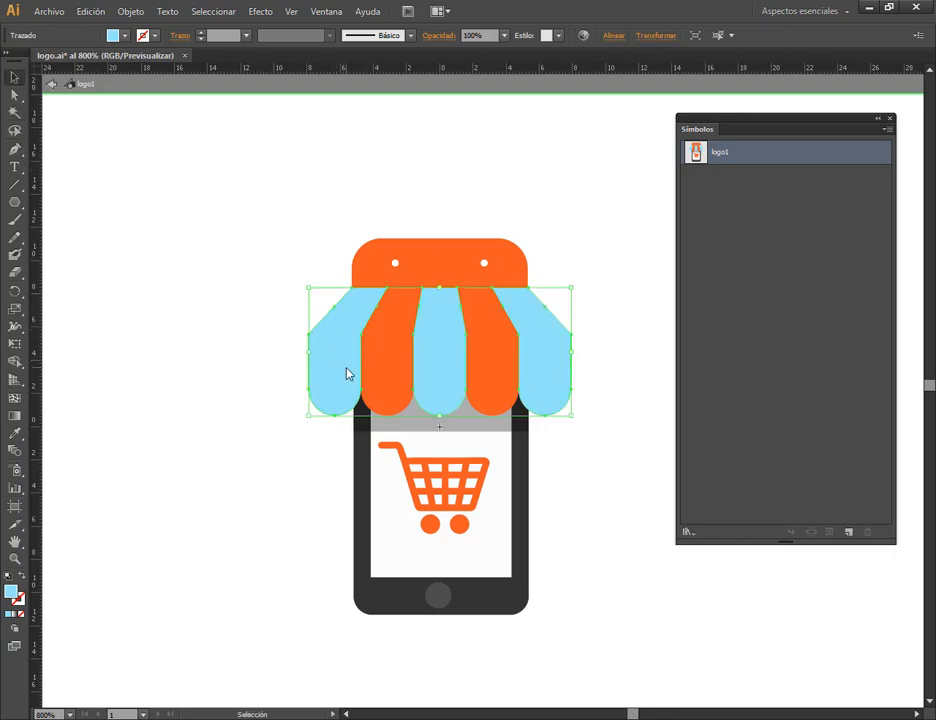
pyautogui.moveTo(347, 374); pyautogui.dragTo(227, 197)
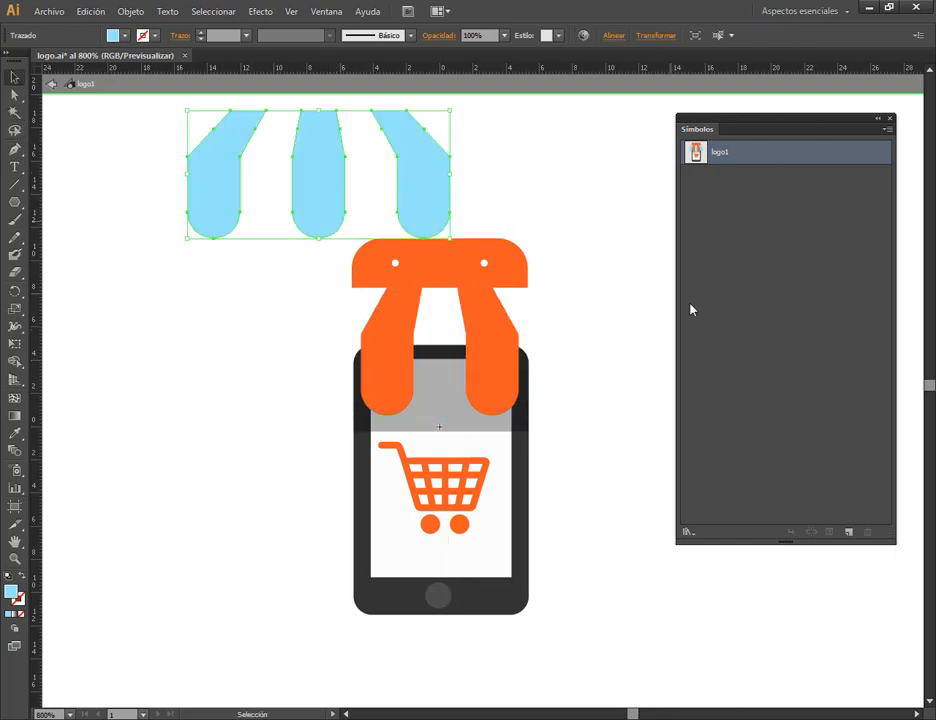
pyautogui.hotkey('ctrl', 'z')
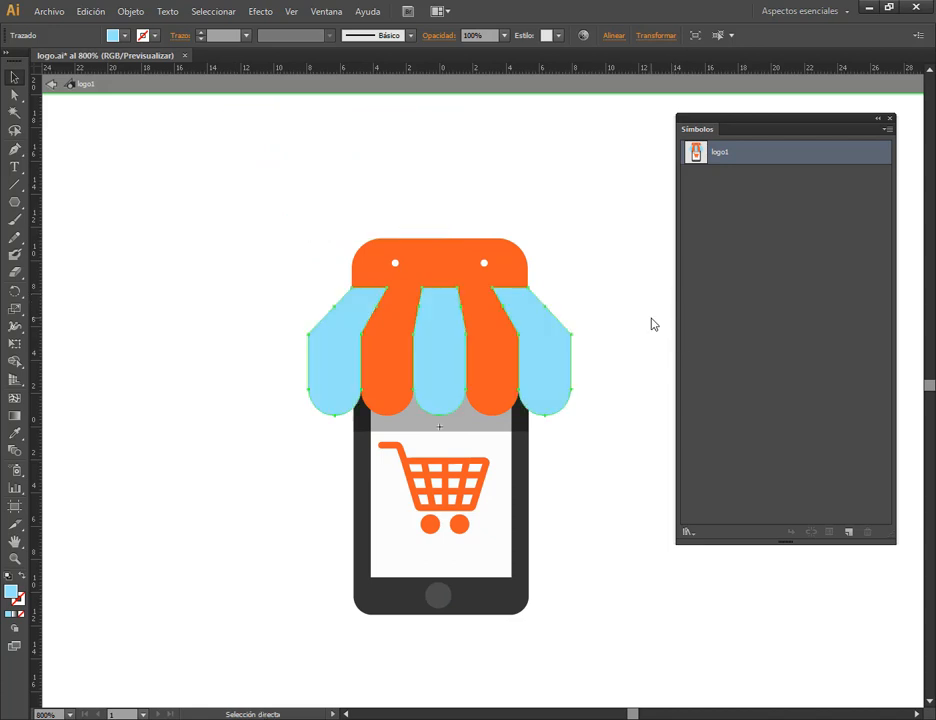
pyautogui.press('v')
pyautogui.click(594, 265)
# Select all orange shapes in the logo1 symbol with the Magic Wand and set their fill to green 26EF34.
pyautogui.click(14, 112)
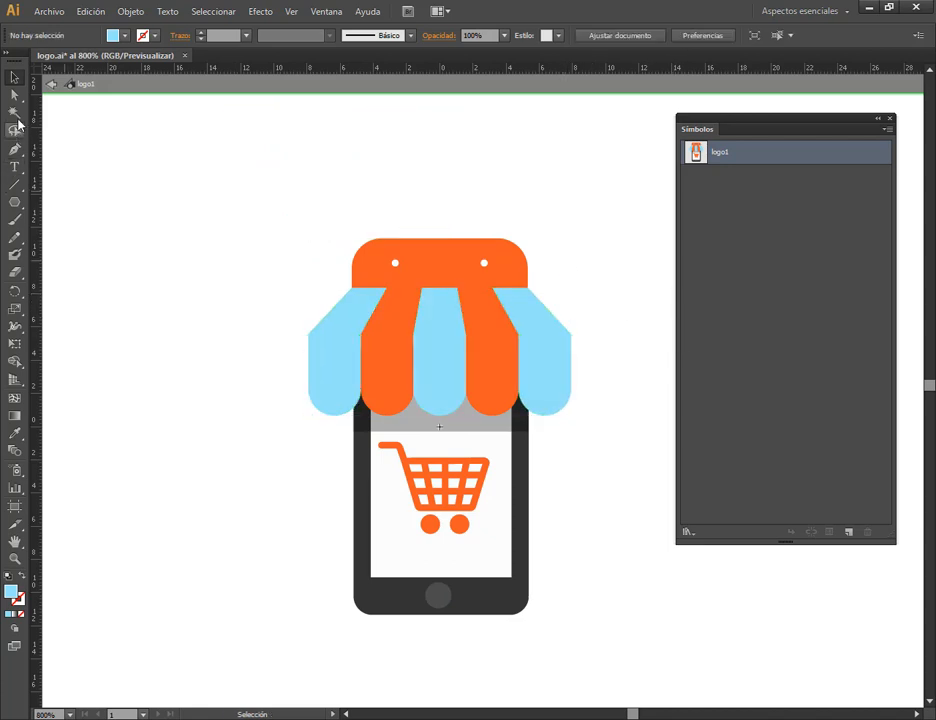
pyautogui.click(422, 284)
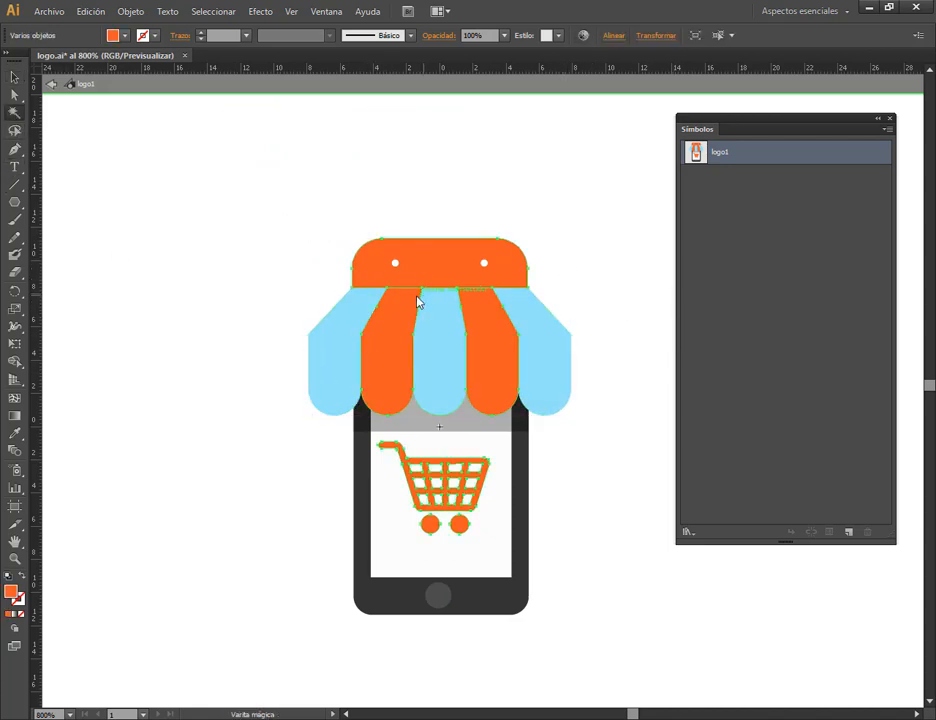
pyautogui.press('v')
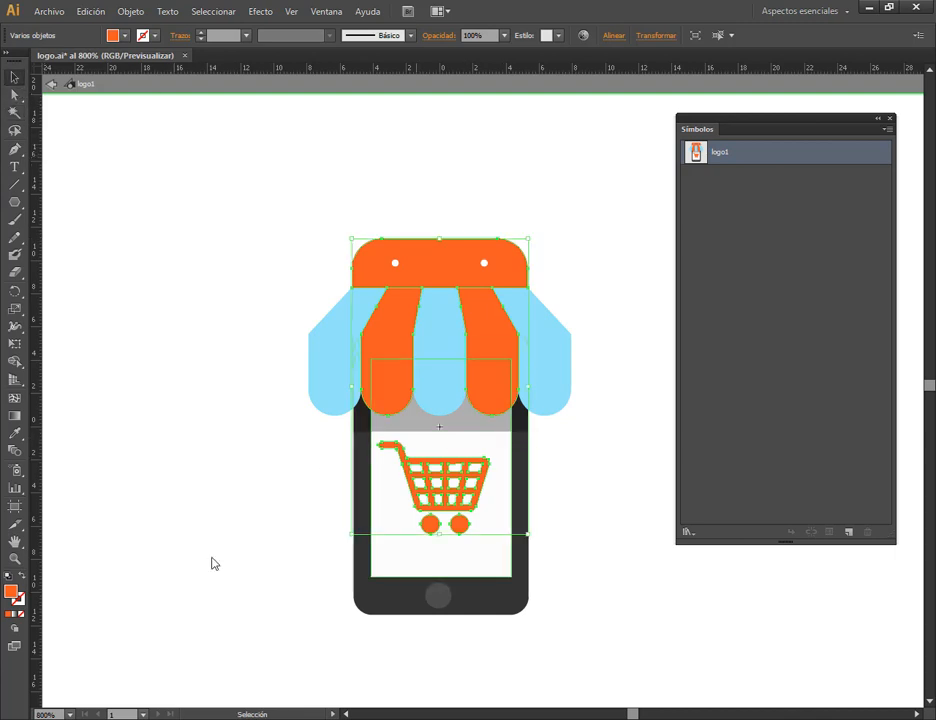
pyautogui.doubleClick(12, 592)
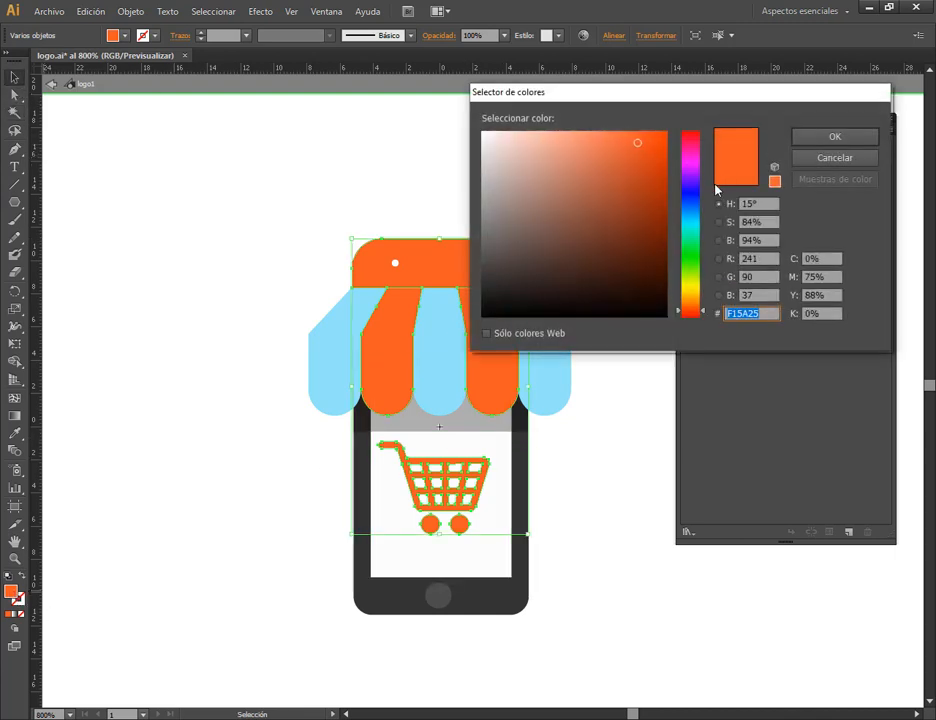
pyautogui.click(692, 258)
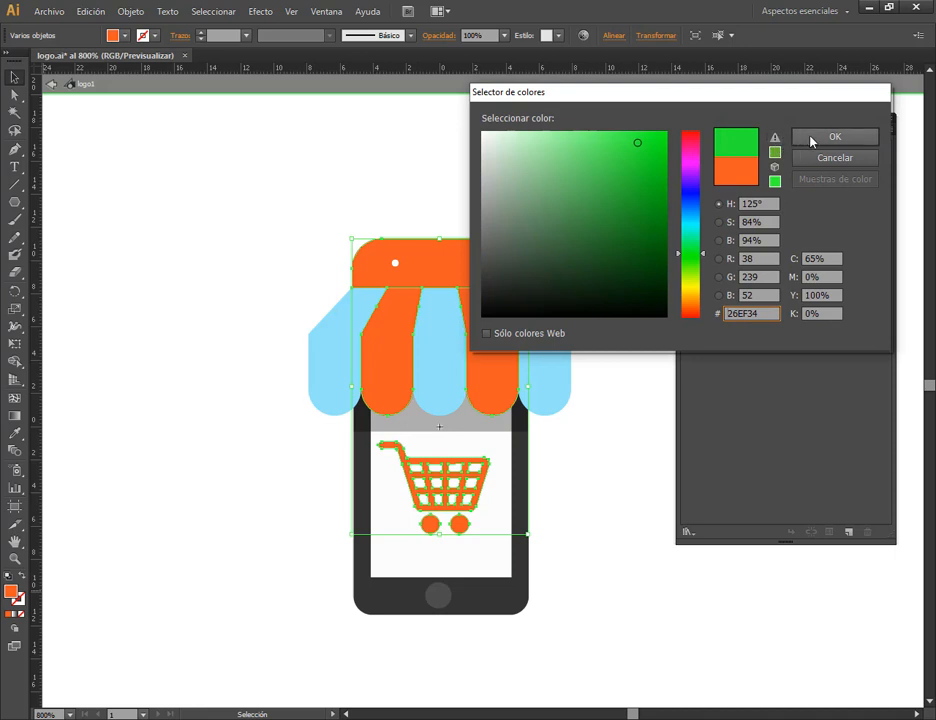
pyautogui.click(812, 137)
pyautogui.click(595, 314)
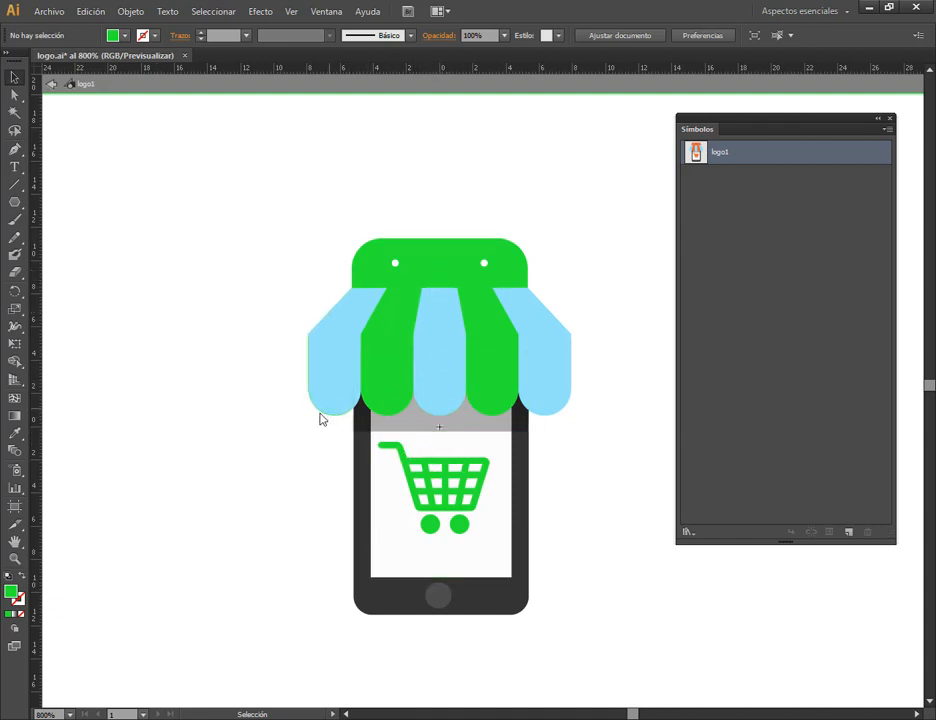
# Switch to the Chrome browser and open the htmlcolorcodes.com/es/ site.
pyautogui.click(205, 719)
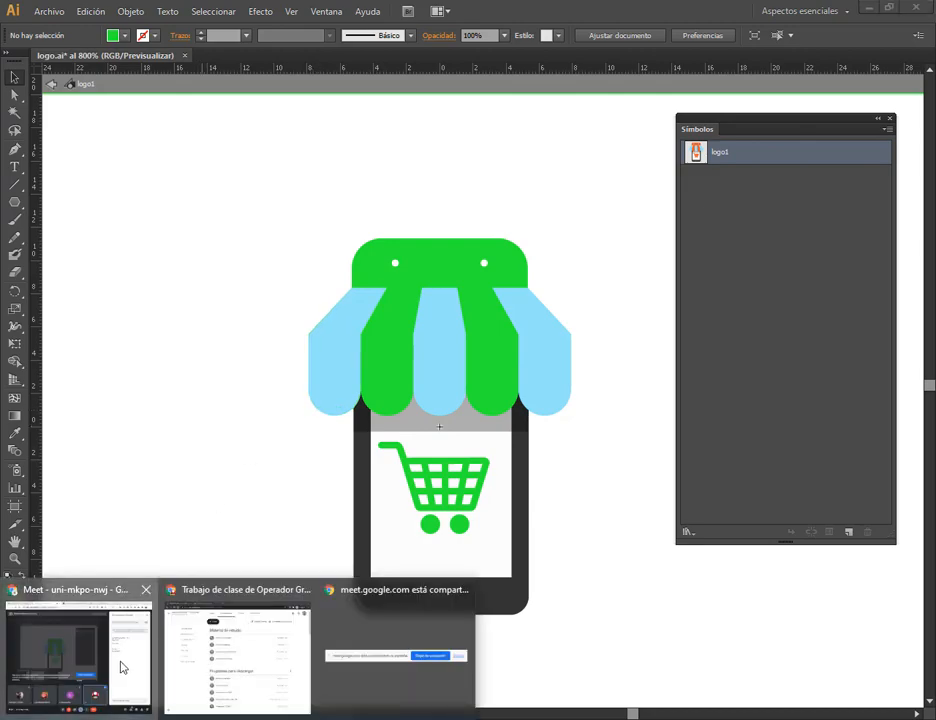
pyautogui.click(121, 664)
pyautogui.click(720, 14)
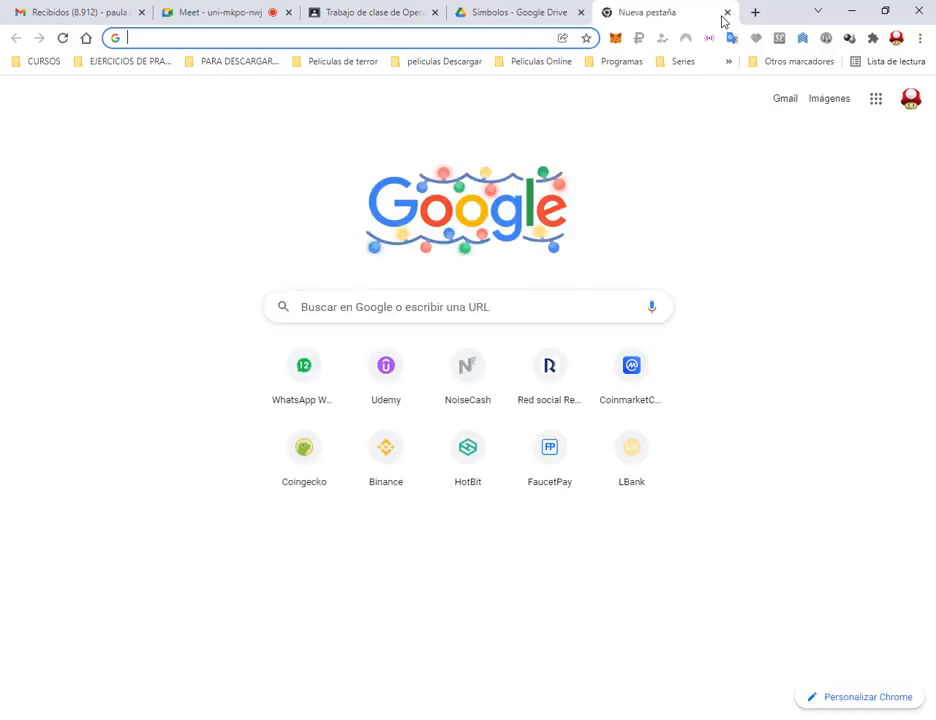
pyautogui.write('htmlcol')
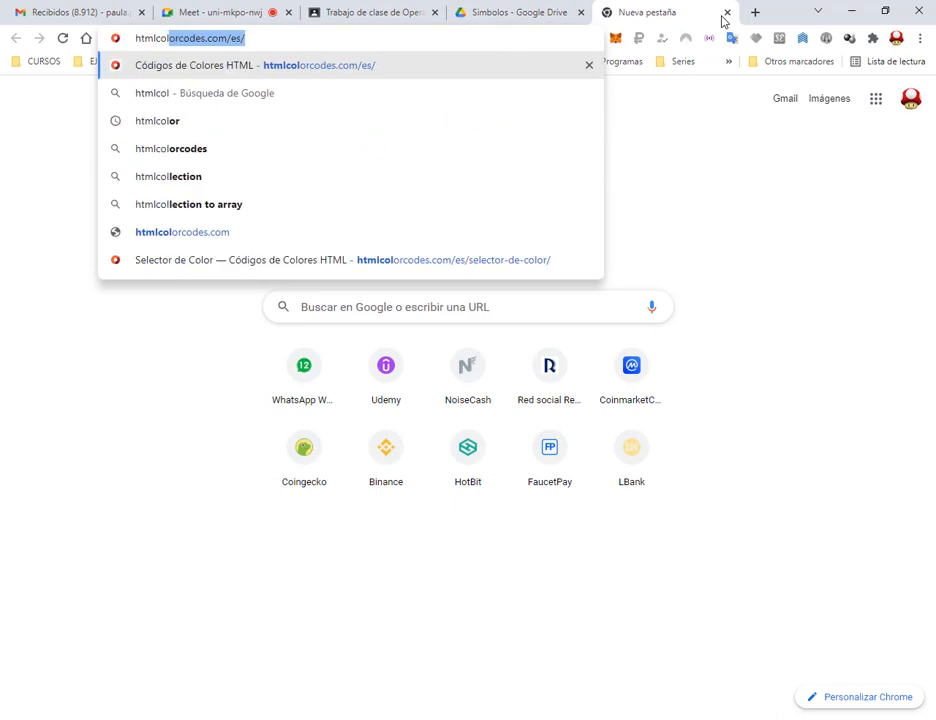
pyautogui.press('Return')
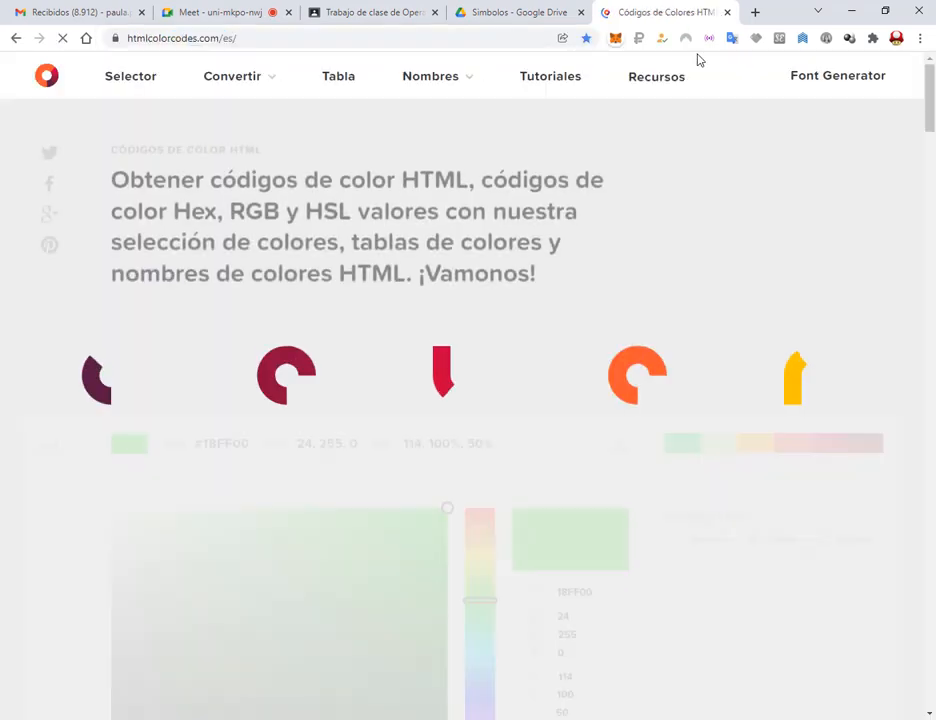
# Find the Selector de Color section on the site, mark it, and open its full color picker page.
pyautogui.scroll(-5, 396, 347)
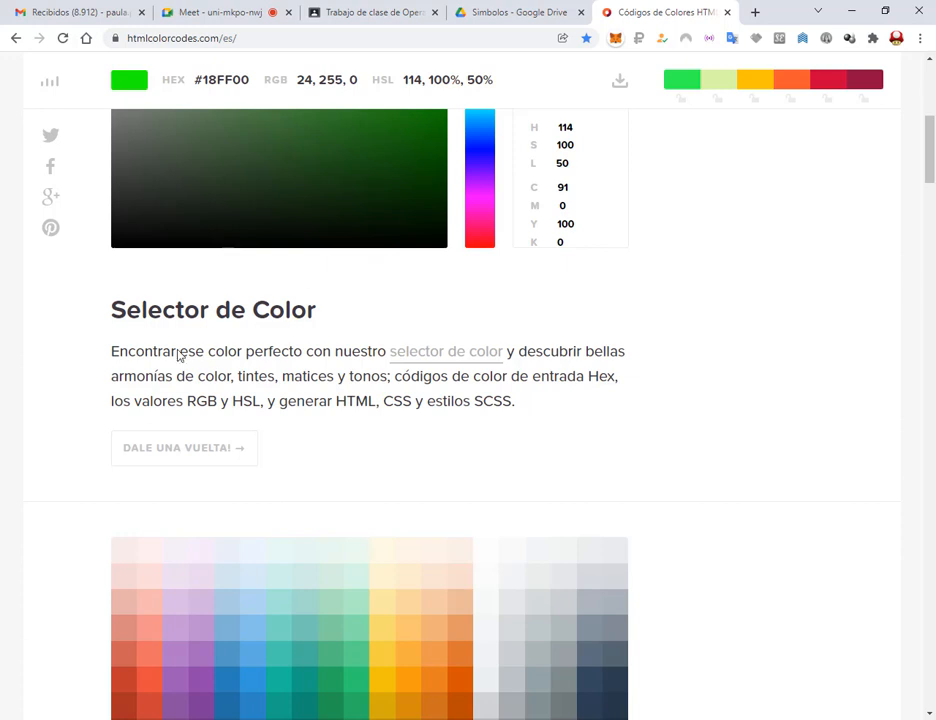
pyautogui.moveTo(83, 285); pyautogui.dragTo(699, 472)
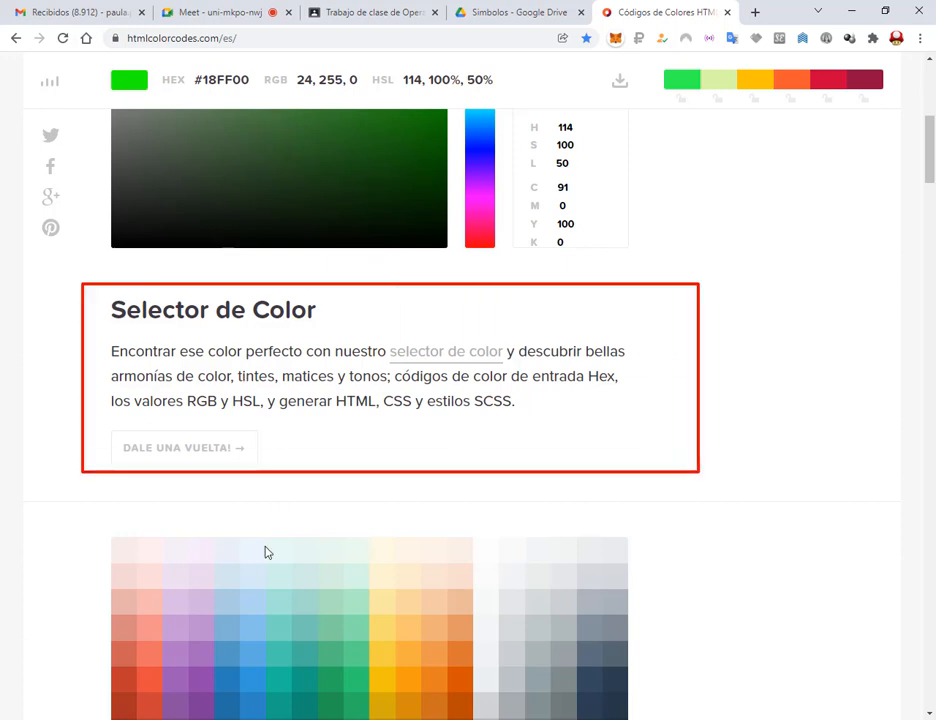
pyautogui.moveTo(264, 549); pyautogui.dragTo(216, 448)
pyautogui.click(247, 452)
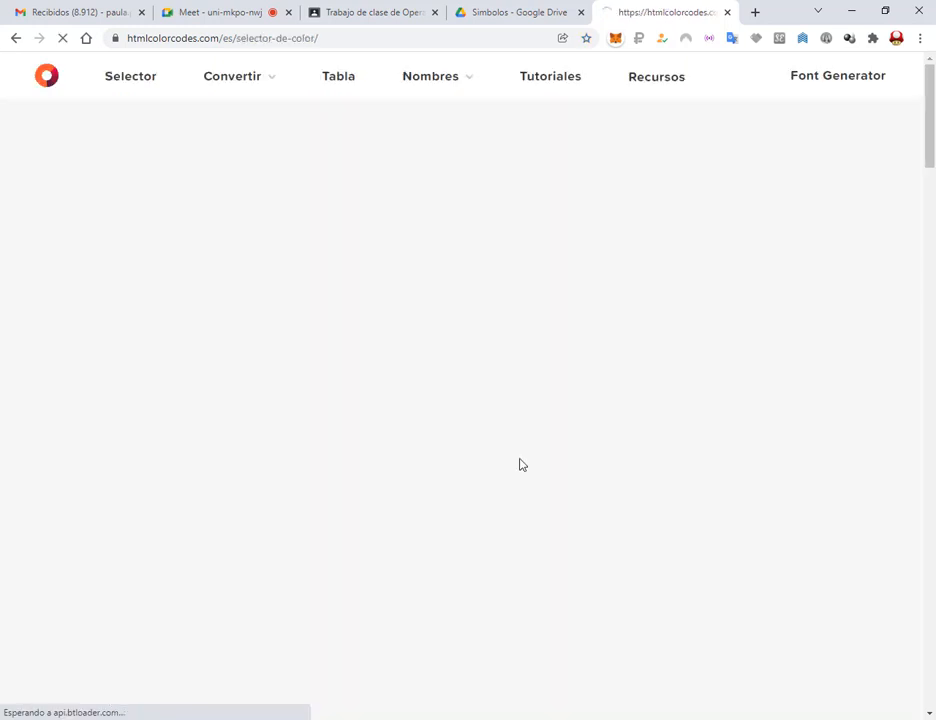
pyautogui.scroll(-3, 510, 291)
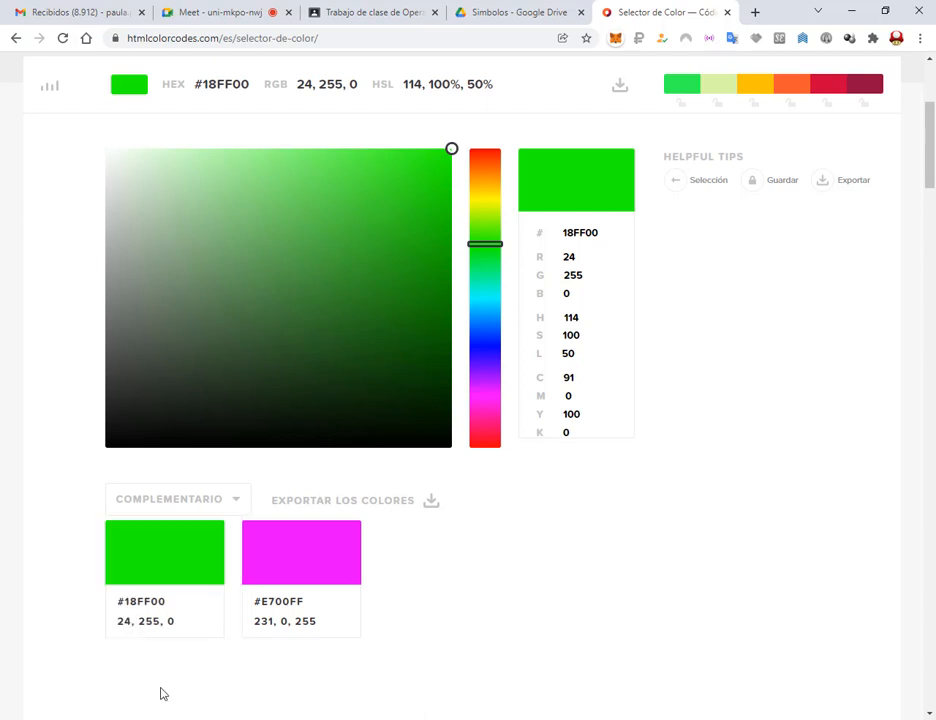
# Choose the Complementario harmony and compare the complementary colors for red, yellow, blue and pink hues.
pyautogui.click(193, 507)
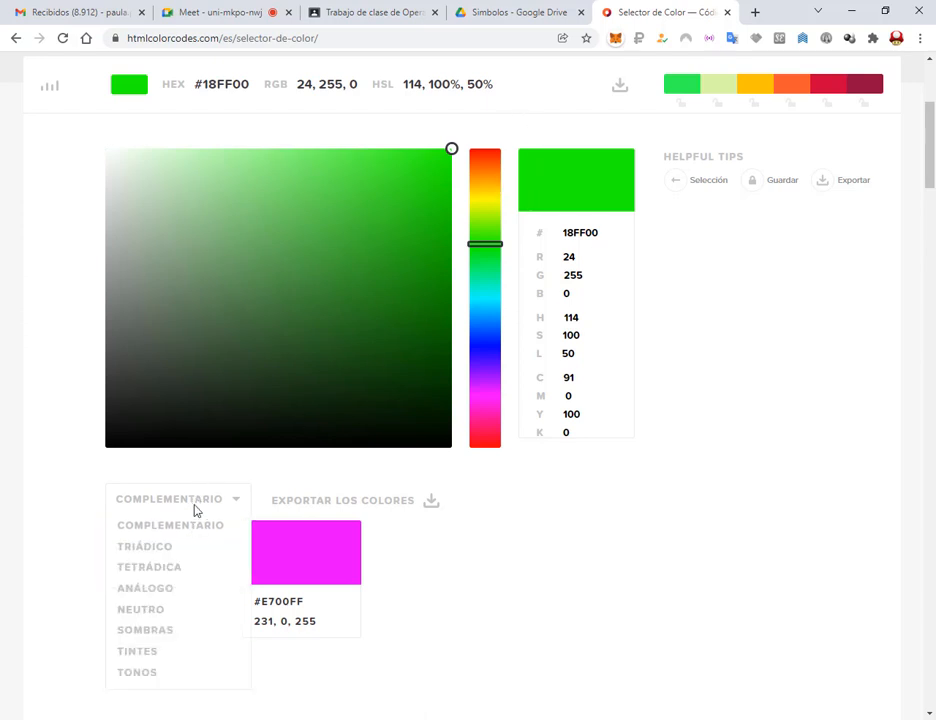
pyautogui.click(199, 529)
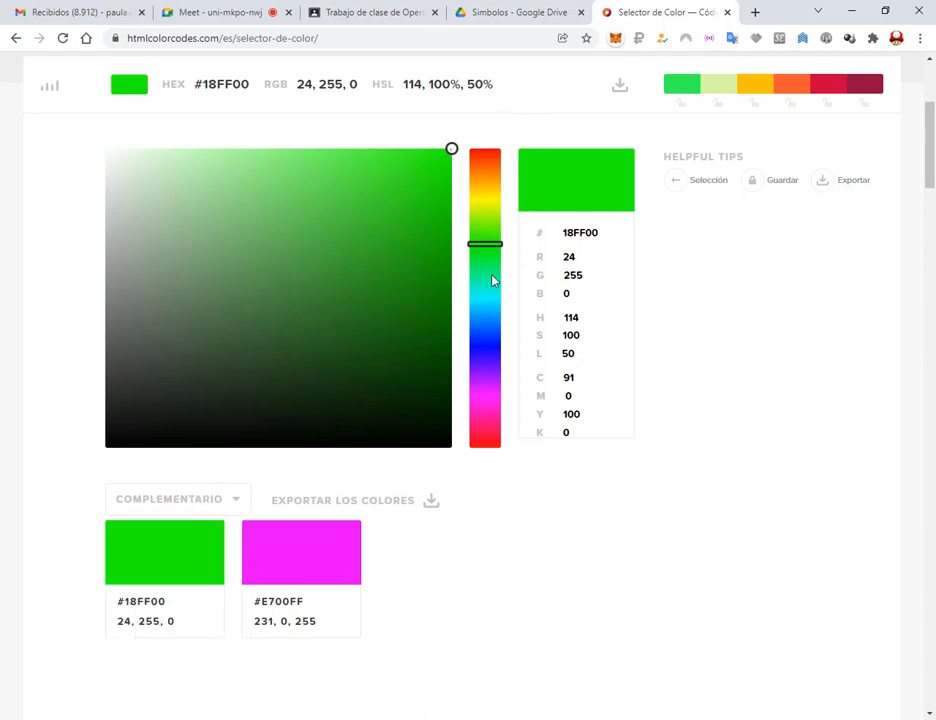
pyautogui.click(489, 160)
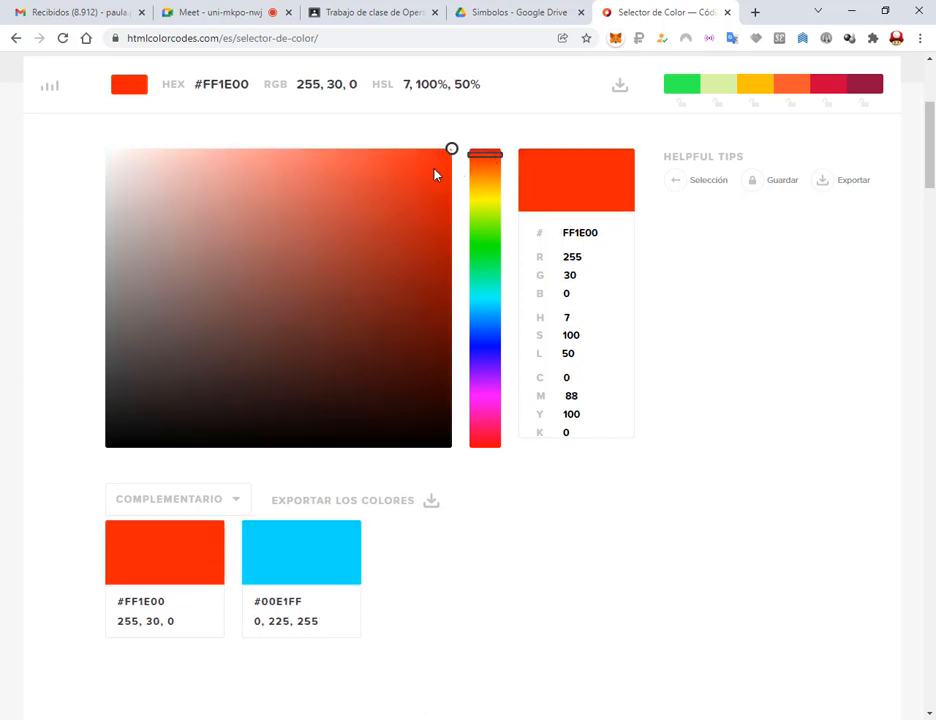
pyautogui.click(493, 223)
pyautogui.click(491, 201)
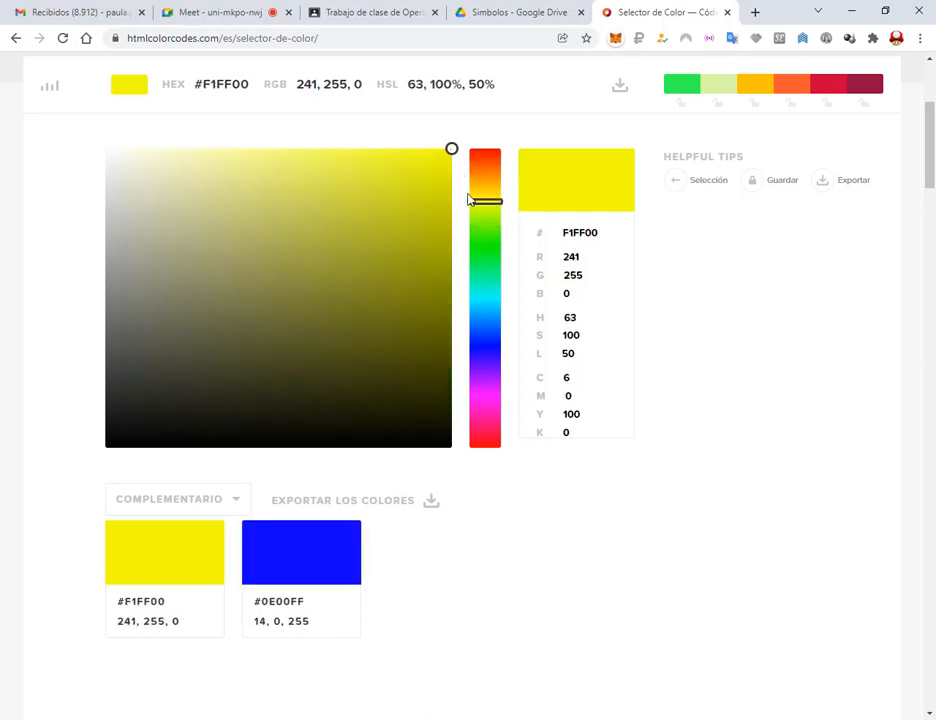
pyautogui.click(490, 298)
pyautogui.click(489, 339)
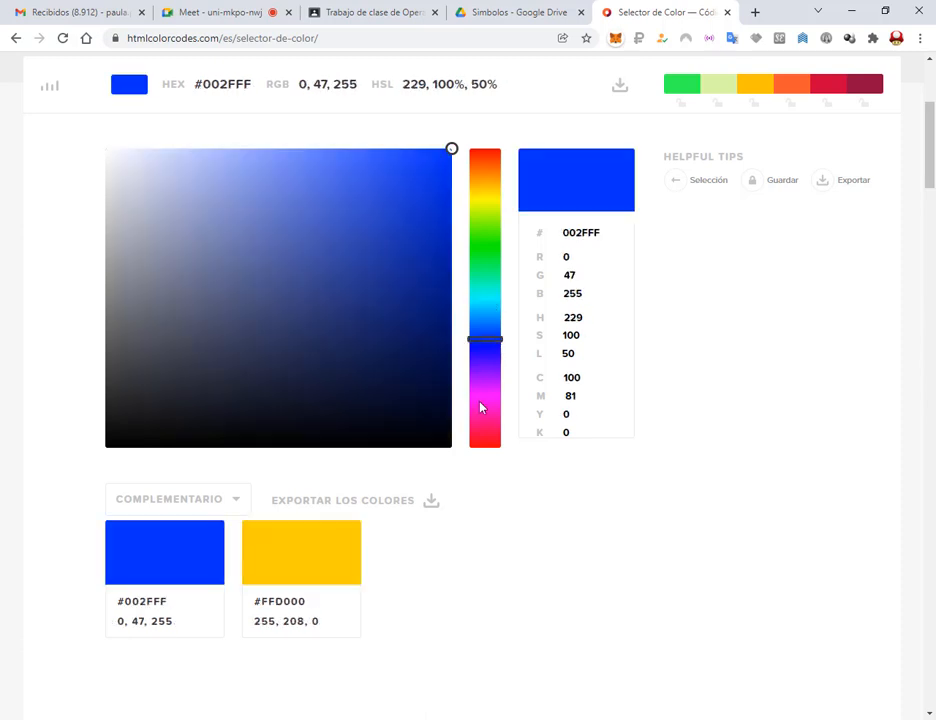
pyautogui.click(487, 392)
pyautogui.click(470, 421)
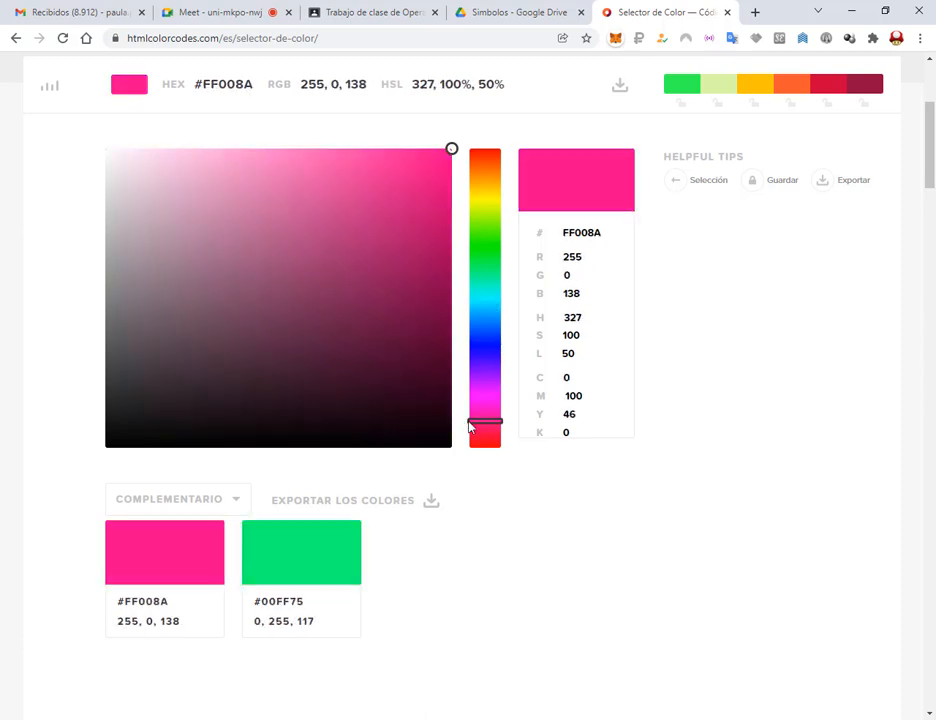
# Set the color picker to green 5BFF00 and copy the hex code of its complementary purple, A400FF.
pyautogui.click(485, 233)
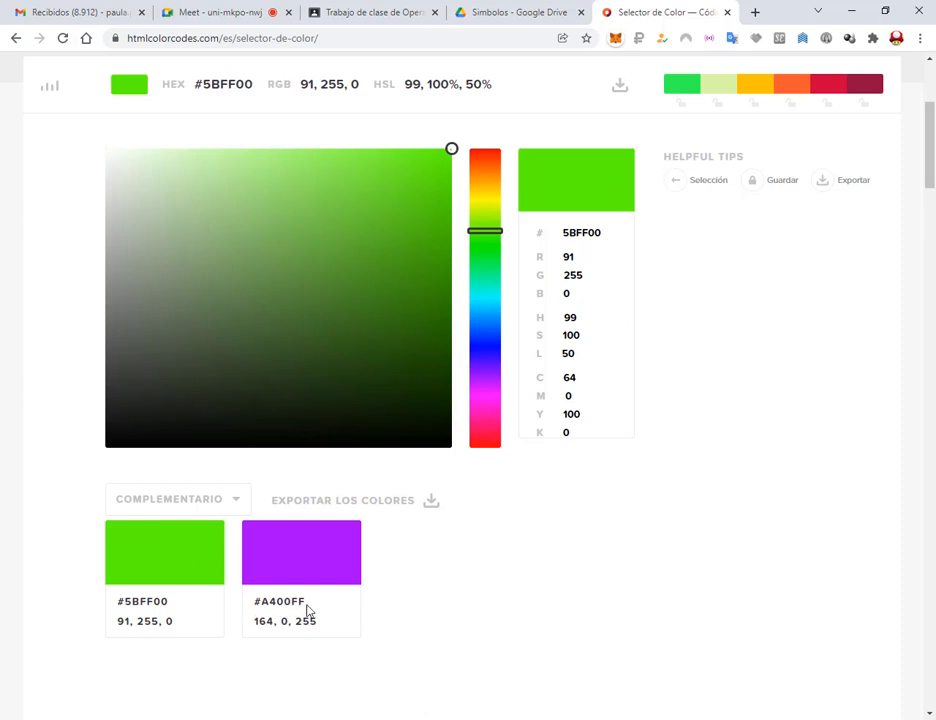
pyautogui.moveTo(302, 610); pyautogui.dragTo(264, 612)
pyautogui.hotkey('ctrl', 'c')
pyautogui.rightClick(265, 606)
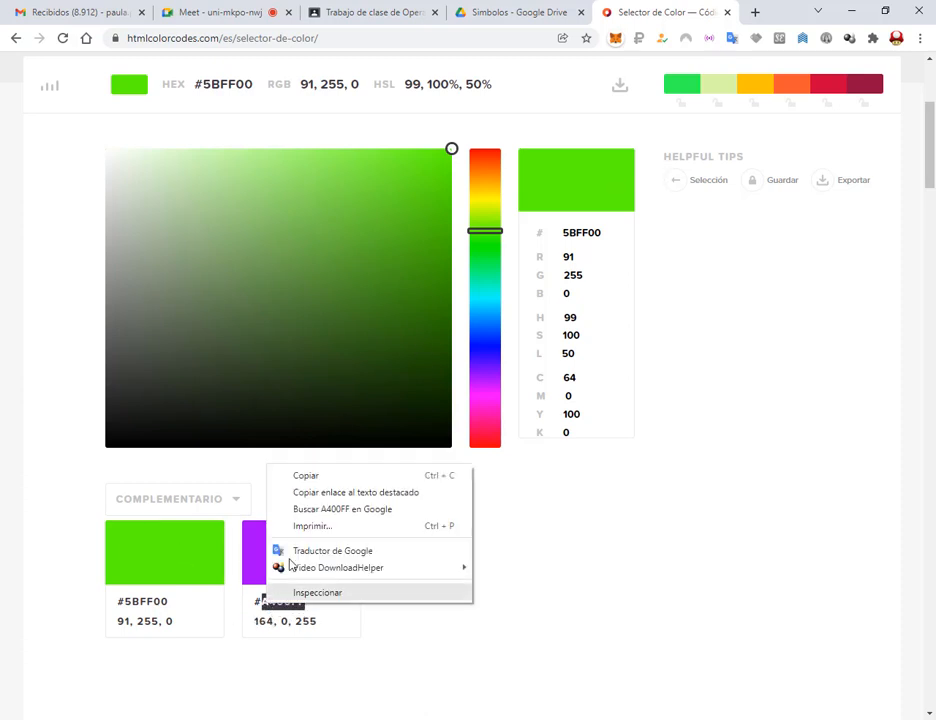
pyautogui.click(309, 479)
# Switch back to Illustrator, set all light blue awning stripes to fill A400FF using the Magic Wand, and exit symbol editing.
pyautogui.hotkey('alt', 'Tab')
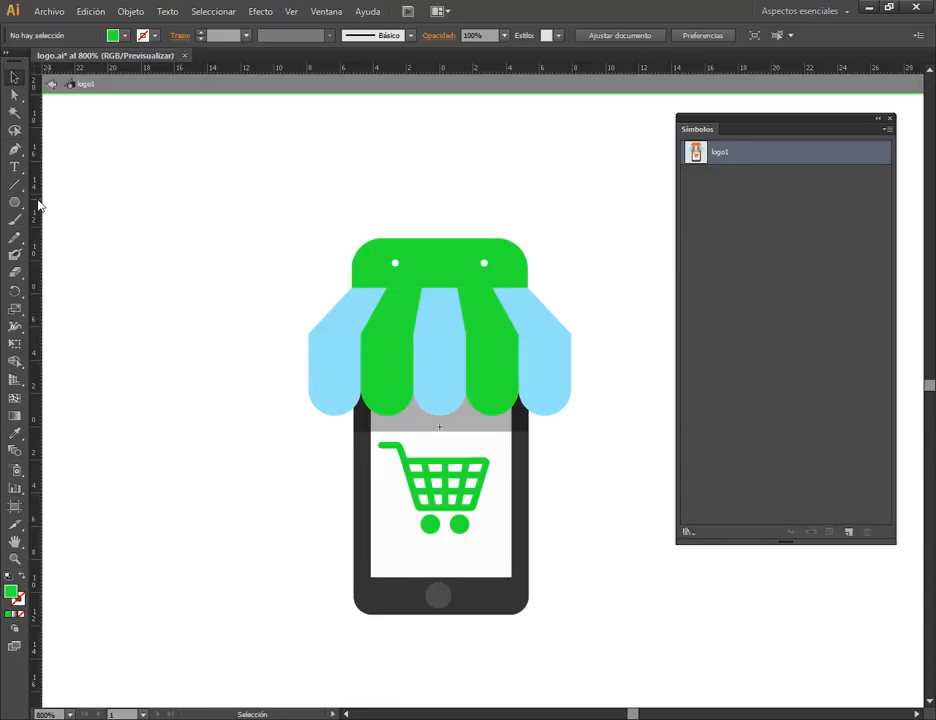
pyautogui.click(14, 112)
pyautogui.click(350, 376)
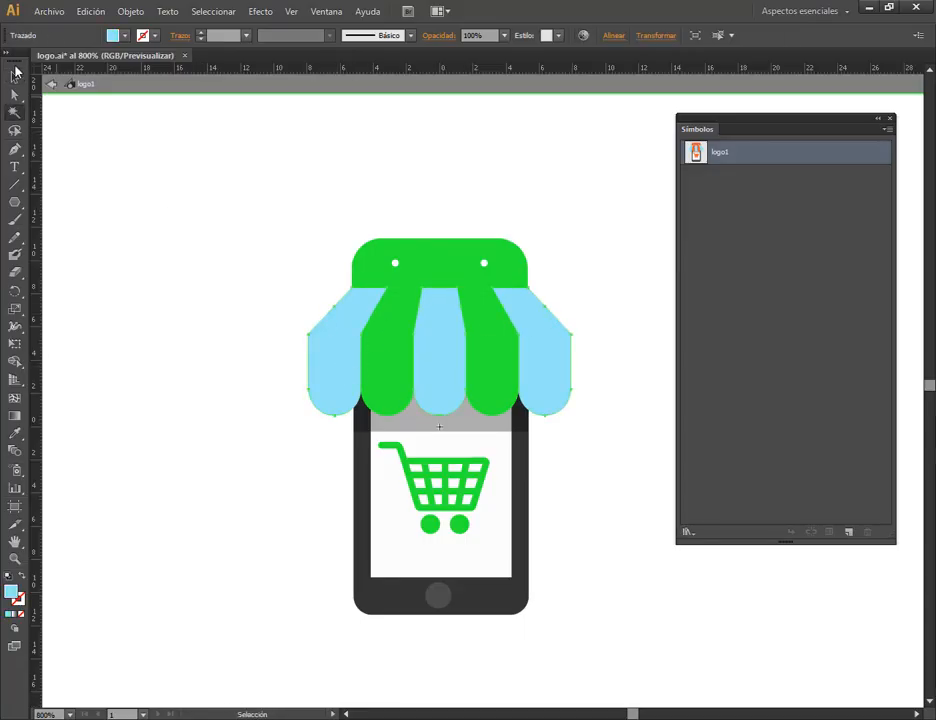
pyautogui.click(15, 77)
pyautogui.doubleClick(10, 591)
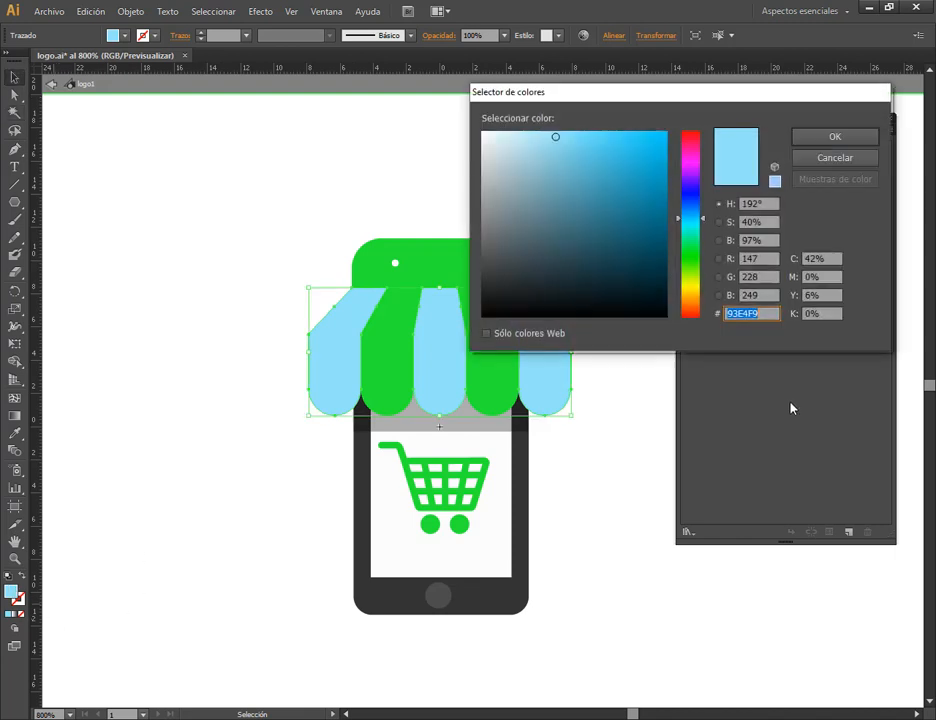
pyautogui.rightClick(746, 316)
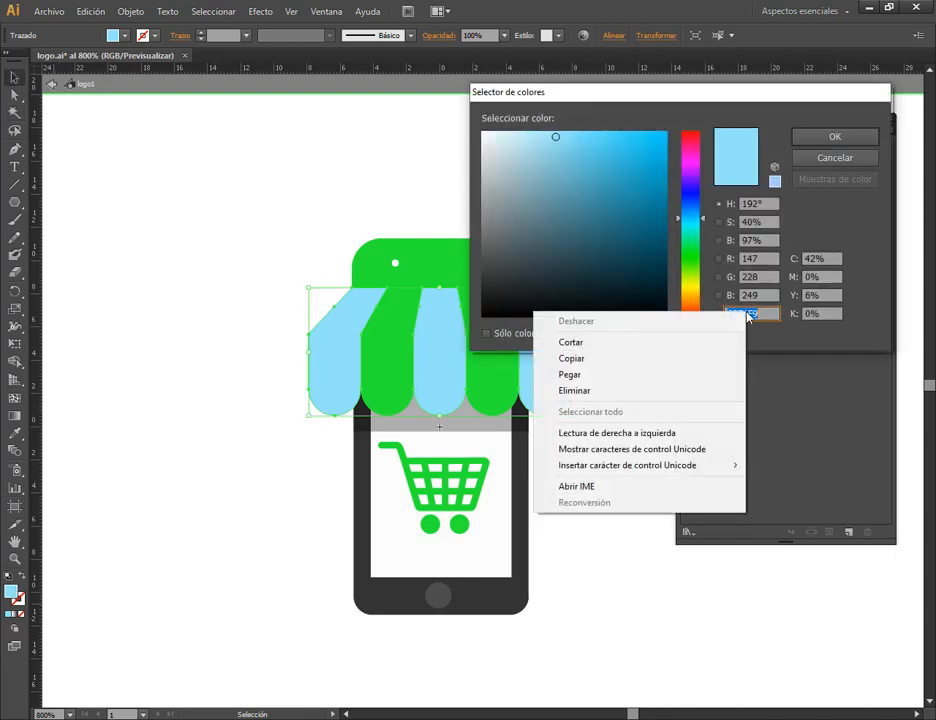
pyautogui.click(630, 375)
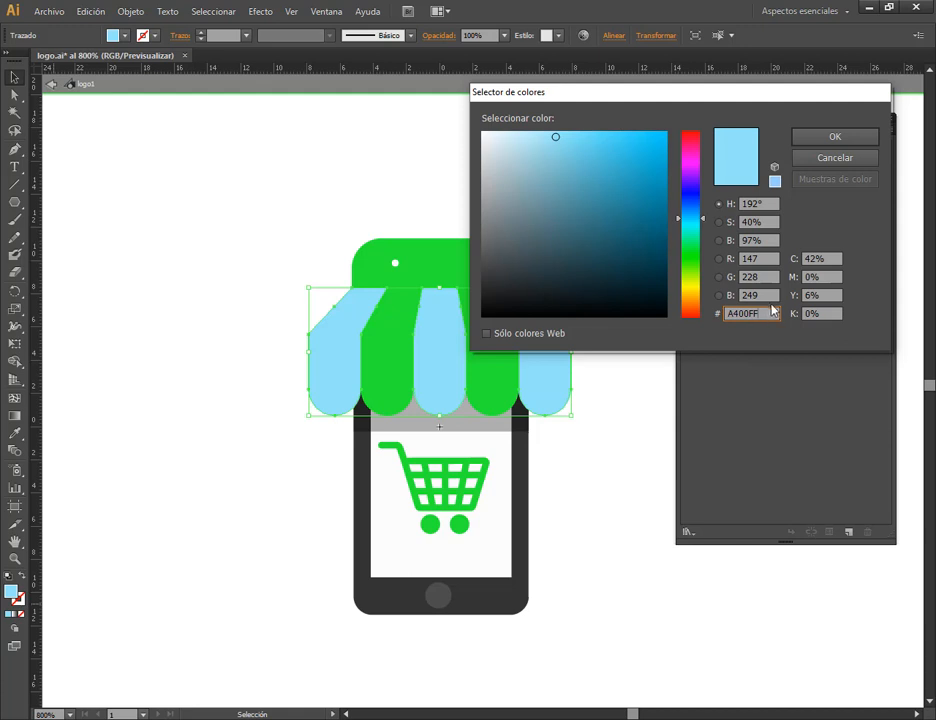
pyautogui.click(772, 242)
pyautogui.click(772, 225)
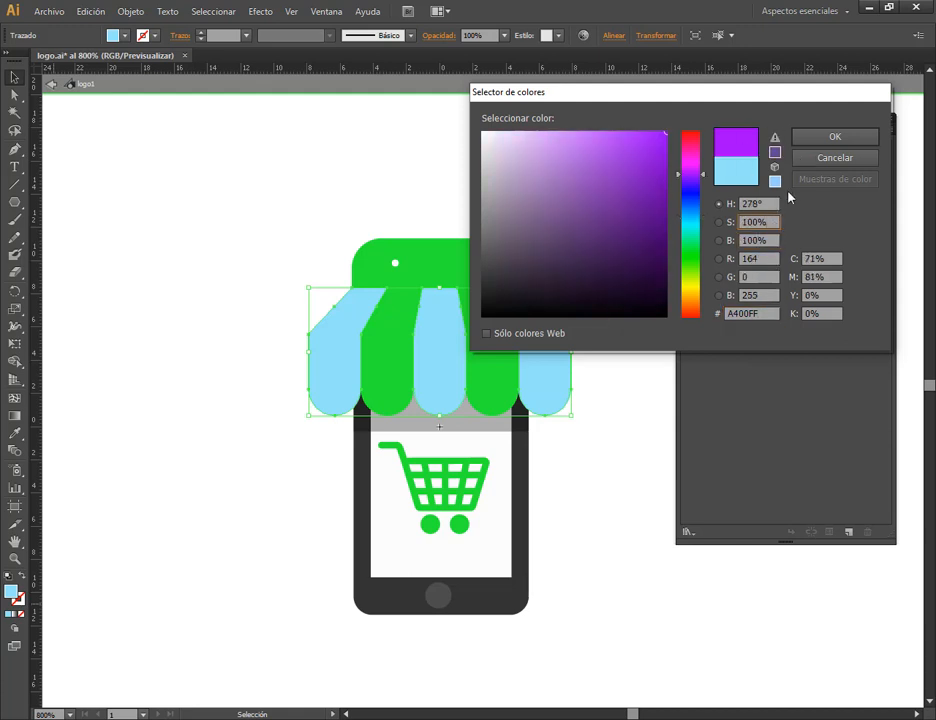
pyautogui.click(805, 137)
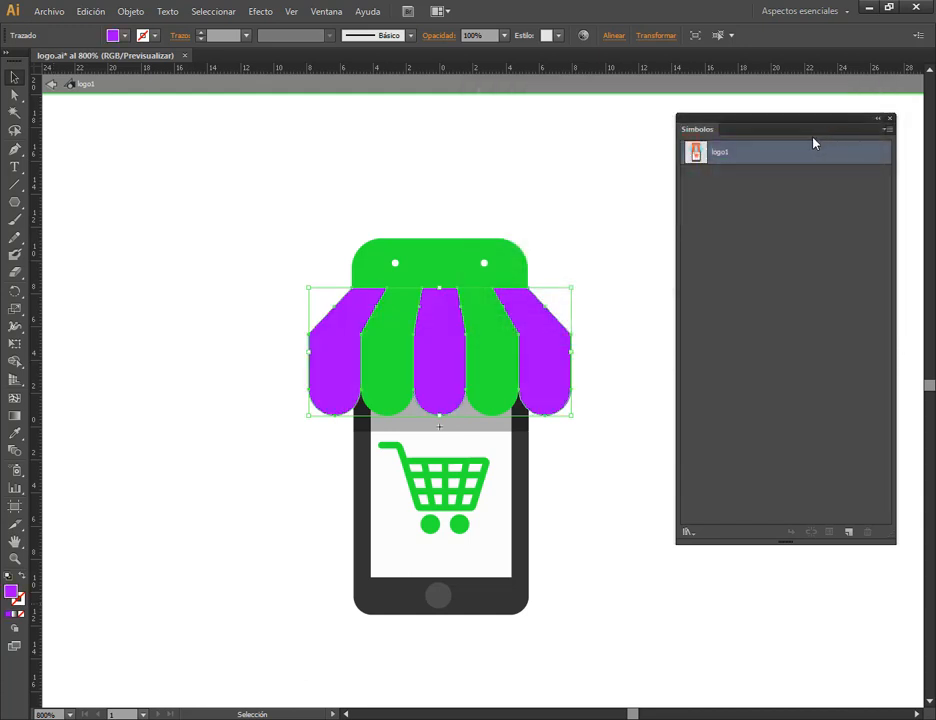
pyautogui.click(631, 292)
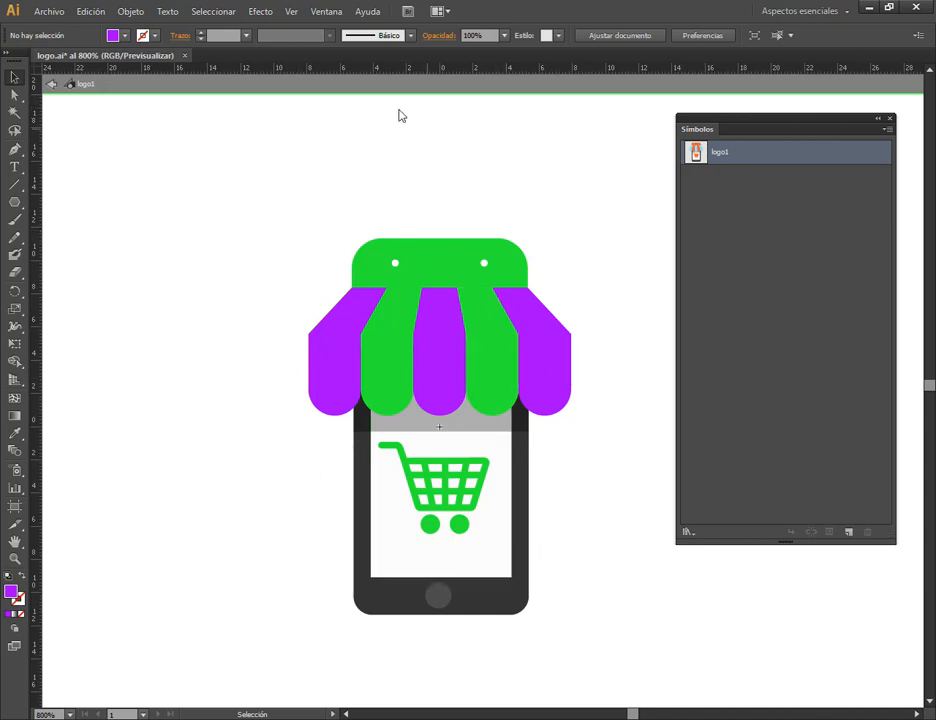
pyautogui.click(51, 86)
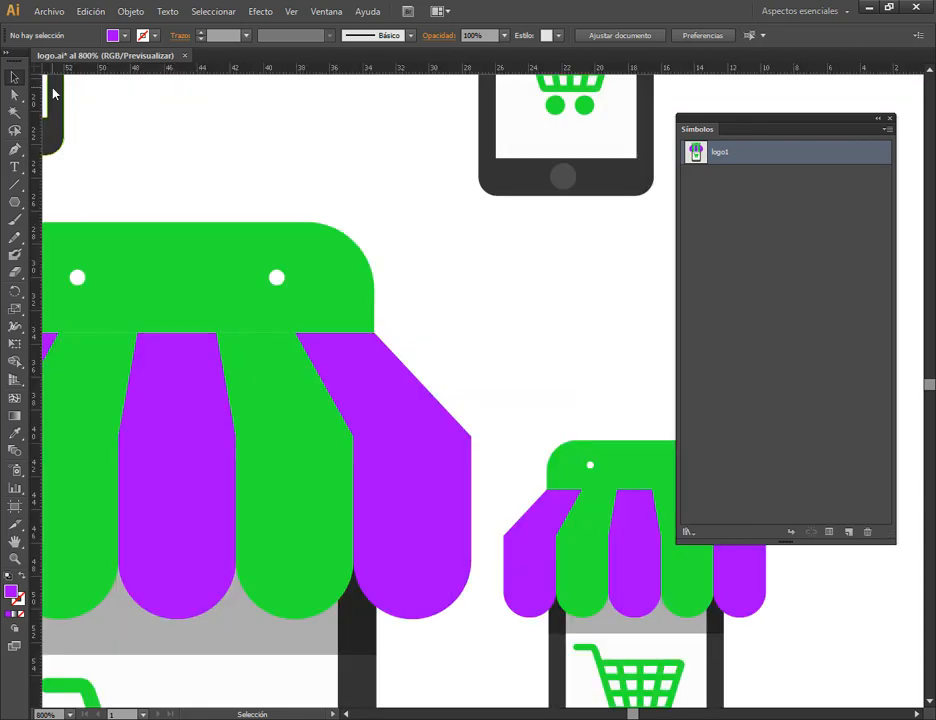
# Place two more logo1 instances on the artboard, one below the small logo and one beside the upper-right logo.
pyautogui.scroll(-3, 541, 319)
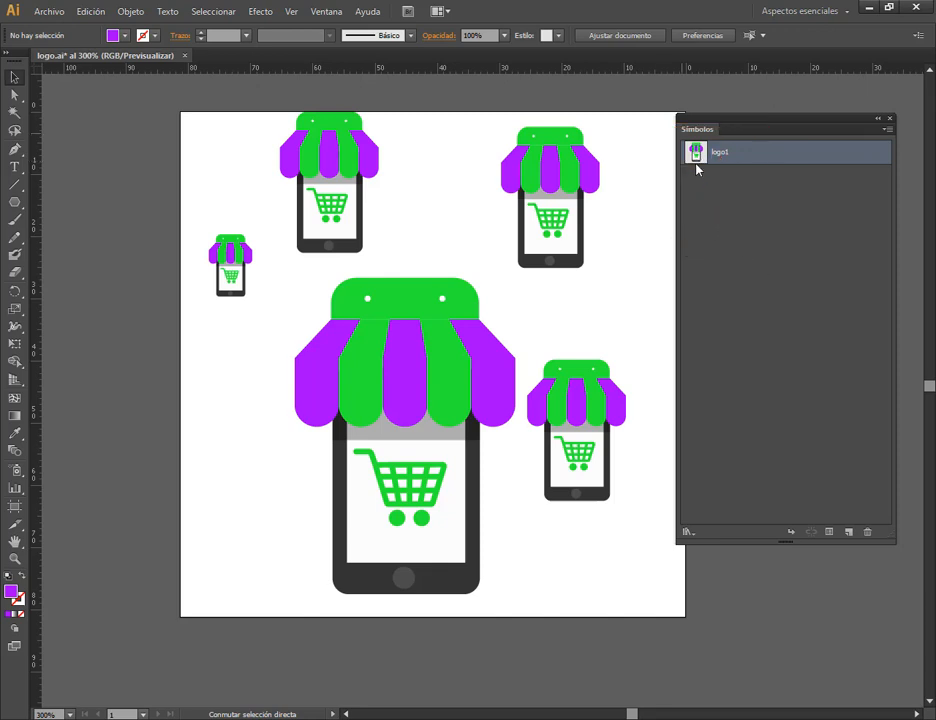
pyautogui.moveTo(696, 158); pyautogui.dragTo(240, 366)
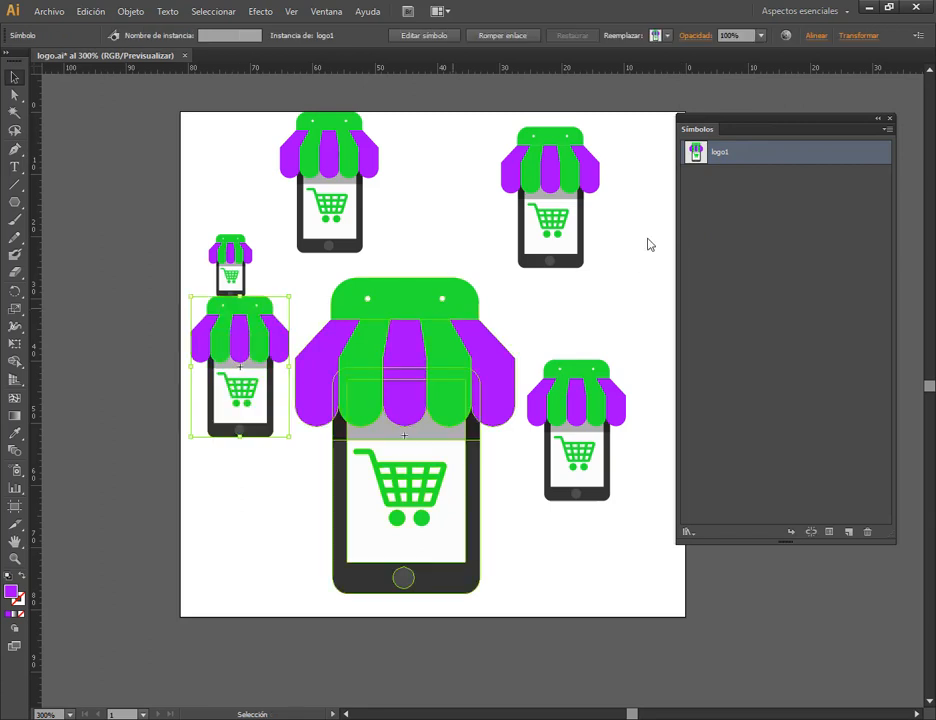
pyautogui.moveTo(648, 200); pyautogui.dragTo(648, 194)
pyautogui.click(307, 412)
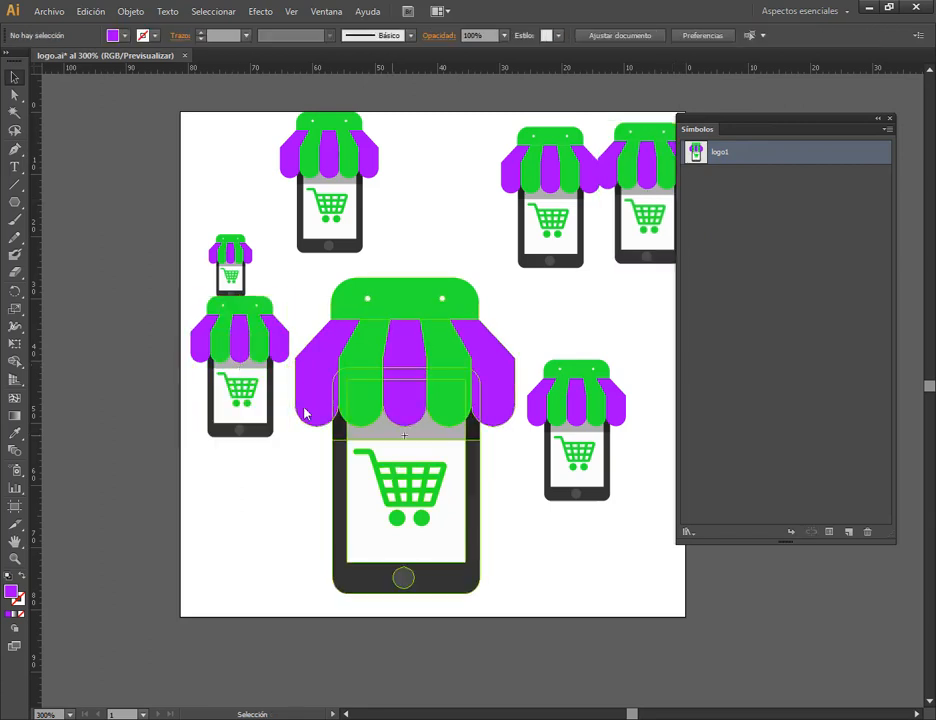
# Move the new logo instance below the small one so it overlaps the artboard's left edge, and clear the selection.
pyautogui.moveTo(242, 343); pyautogui.dragTo(223, 462)
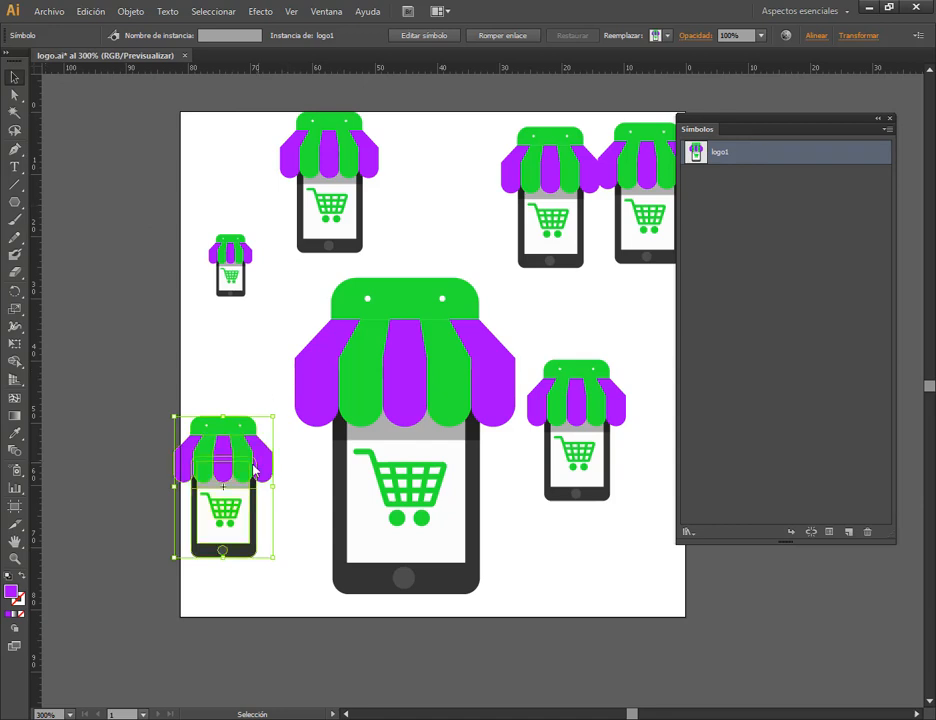
pyautogui.moveTo(245, 458); pyautogui.dragTo(231, 361)
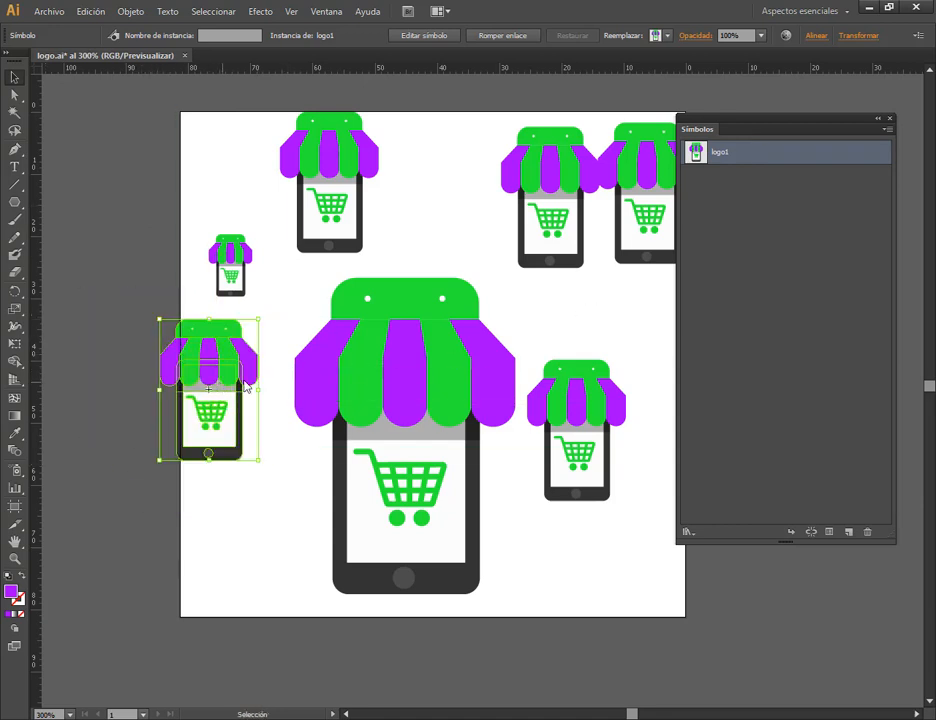
pyautogui.click(556, 306)
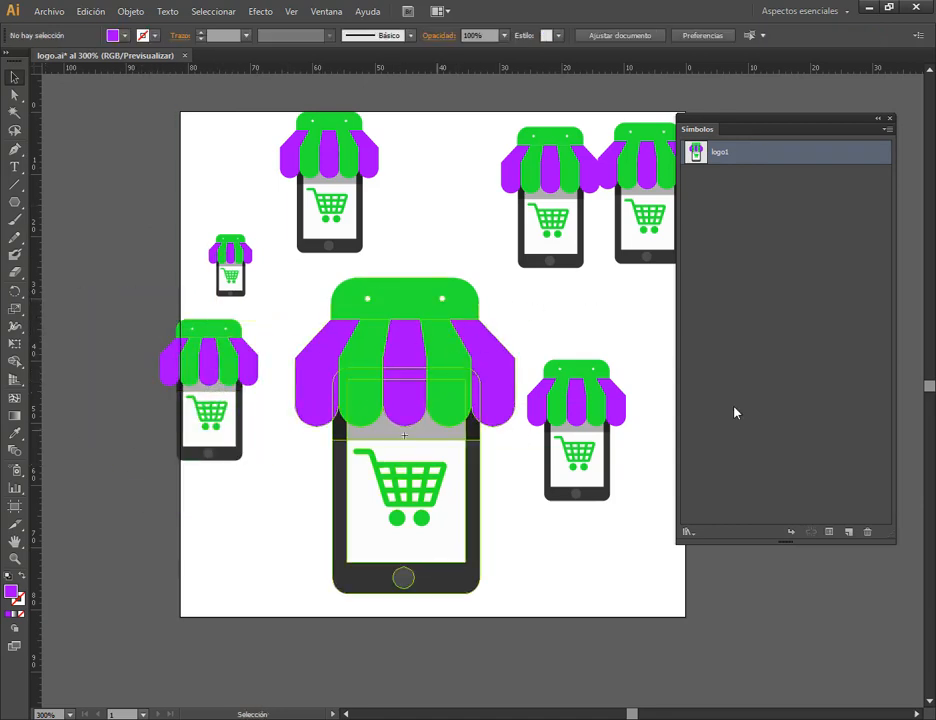
# Select the large, lower-right and small logo instances in turn, rotate the small one counterclockwise, and clear the selection.
pyautogui.click(456, 364)
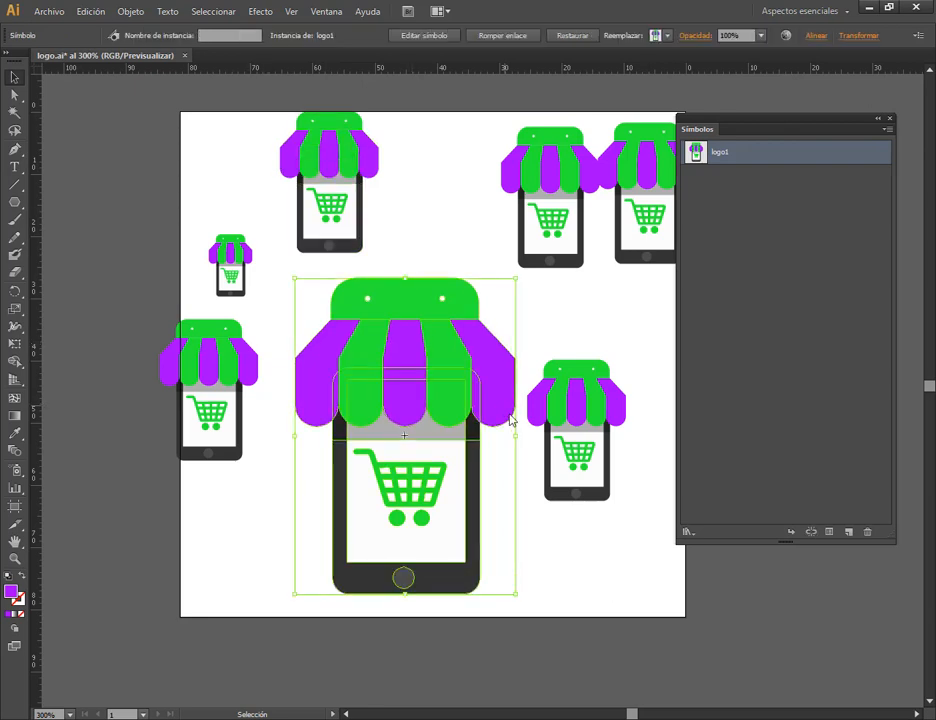
pyautogui.click(549, 402)
pyautogui.click(243, 287)
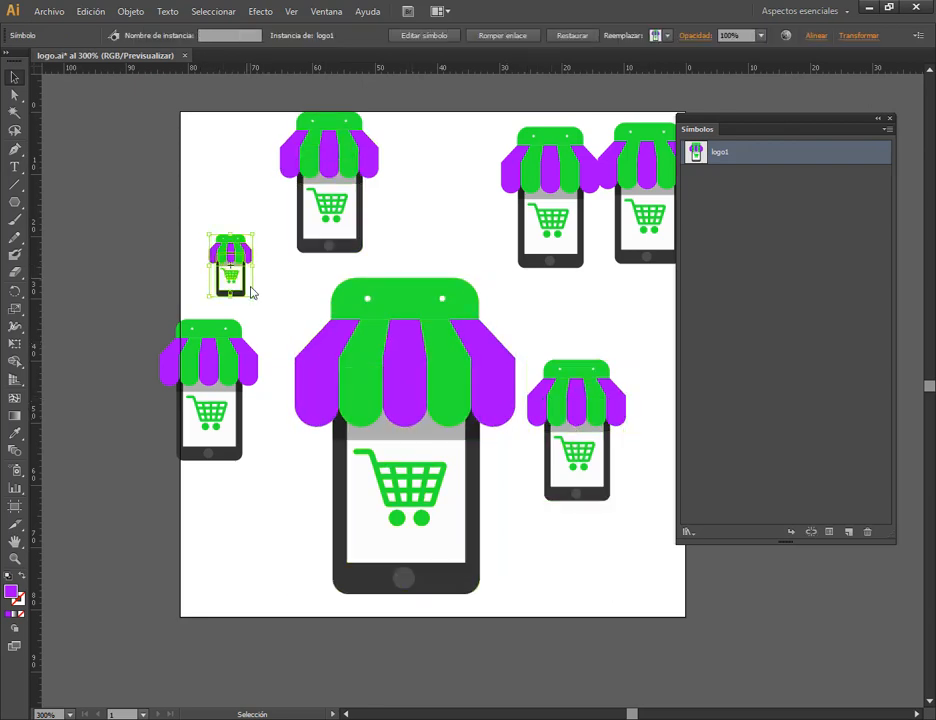
pyautogui.moveTo(258, 307); pyautogui.dragTo(270, 270)
pyautogui.click(247, 215)
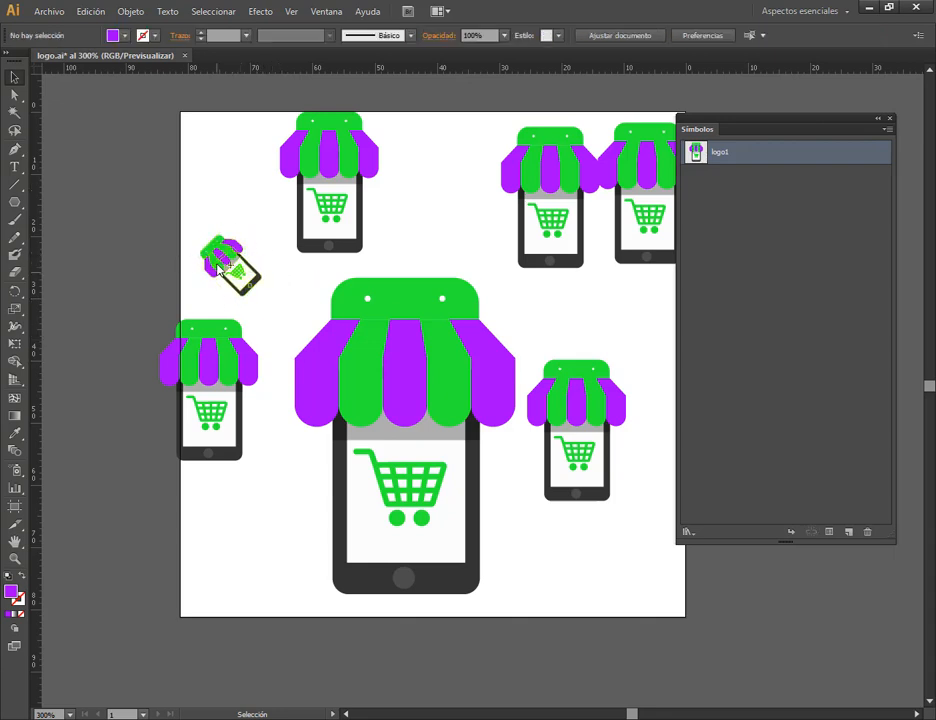
# Open the logo1 symbol definition for editing from the small rotated instance, accepting that changes apply to all instances.
pyautogui.click(228, 265)
pyautogui.doubleClick(228, 265)
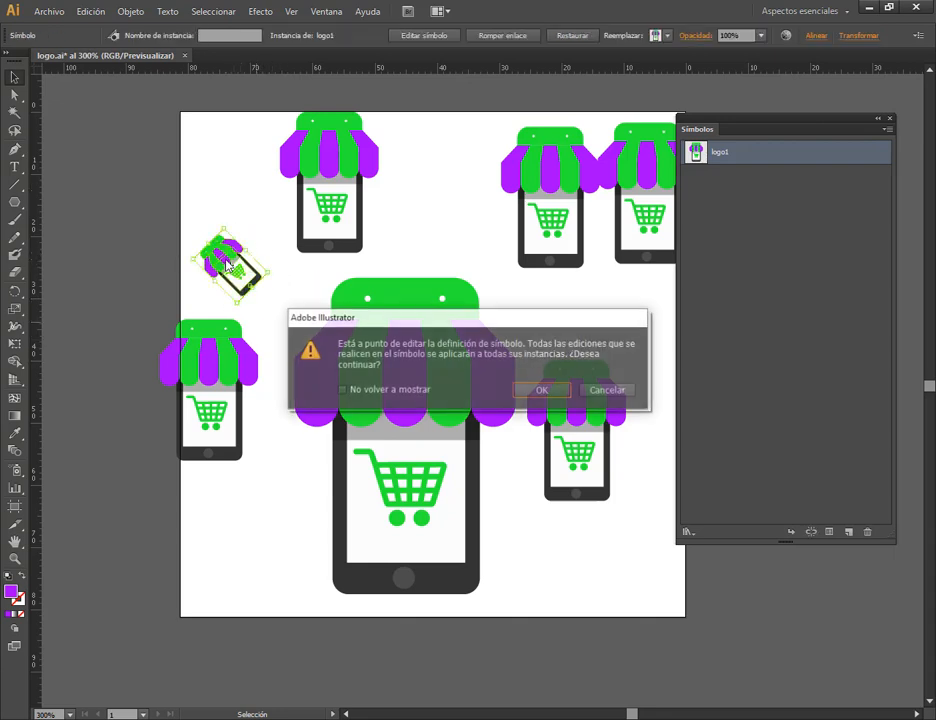
pyautogui.moveTo(426, 325); pyautogui.dragTo(438, 285)
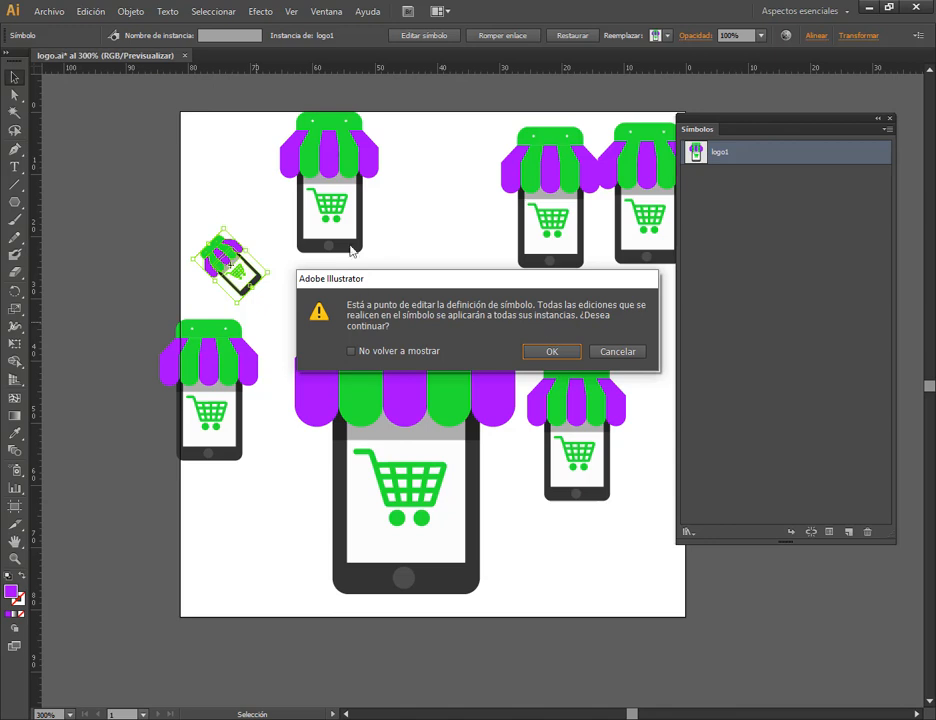
pyautogui.click(551, 352)
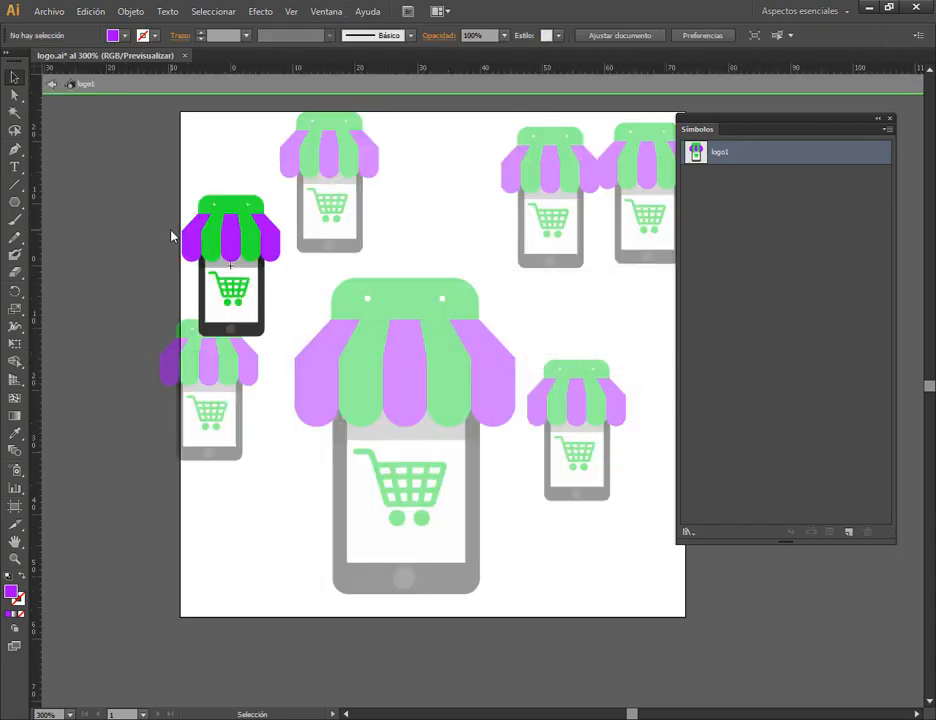
pyautogui.scroll(3, 227, 258)
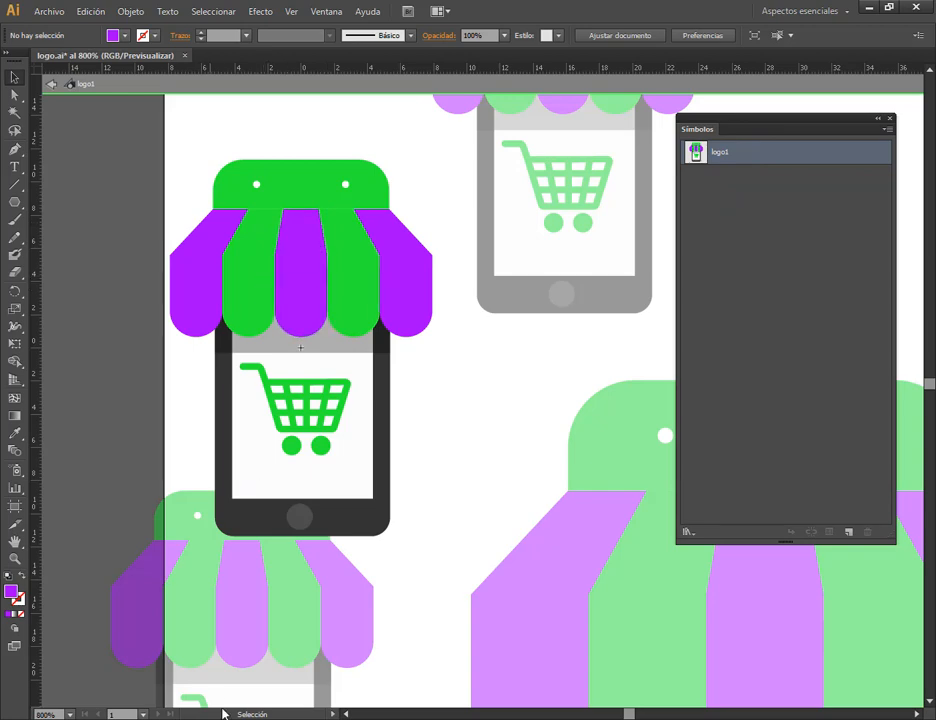
# Switch to the browser's colour picker, choose the teal 098C8F, and copy its hex code.
pyautogui.click(140, 674)
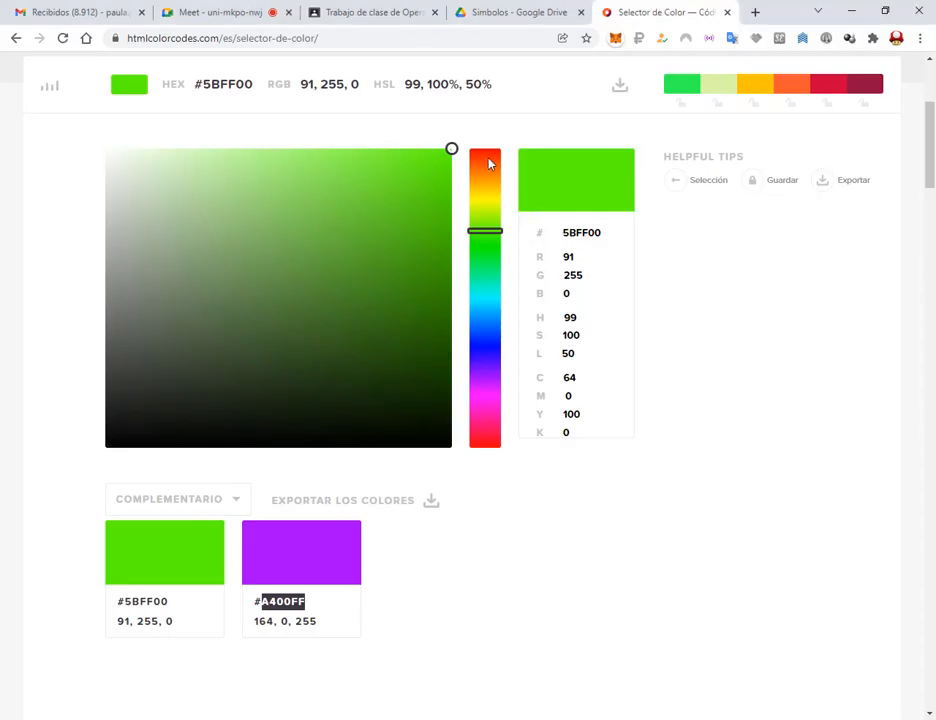
pyautogui.moveTo(488, 158); pyautogui.dragTo(490, 151)
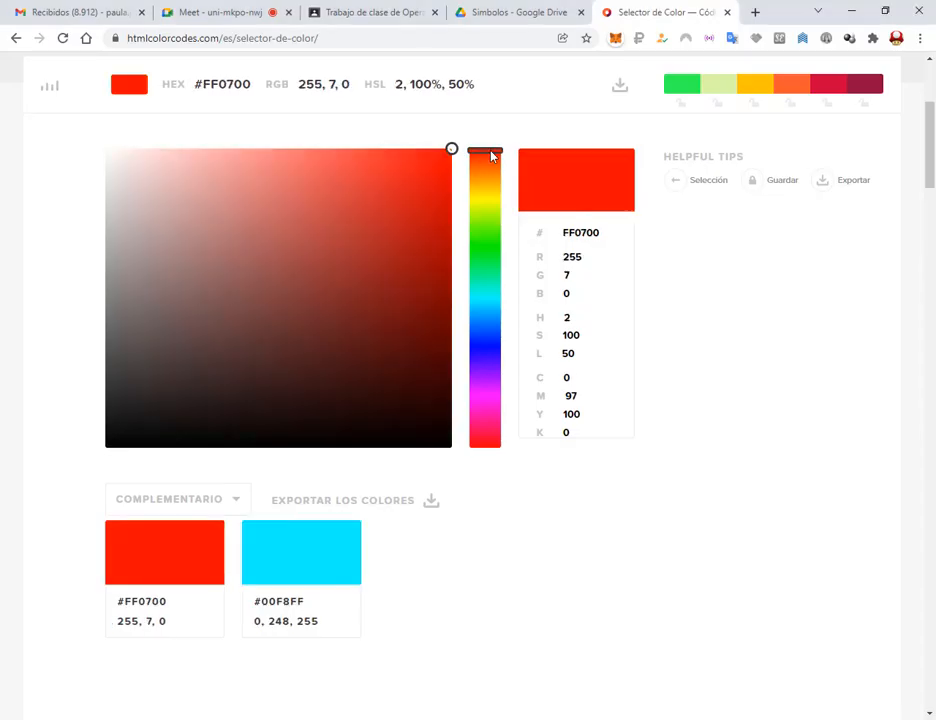
pyautogui.click(495, 342)
pyautogui.moveTo(491, 352)
pyautogui.mouseDown()
pyautogui.moveTo(500, 429)
pyautogui.moveTo(493, 215)
pyautogui.moveTo(500, 305)
pyautogui.mouseUp()
pyautogui.click(429, 279)
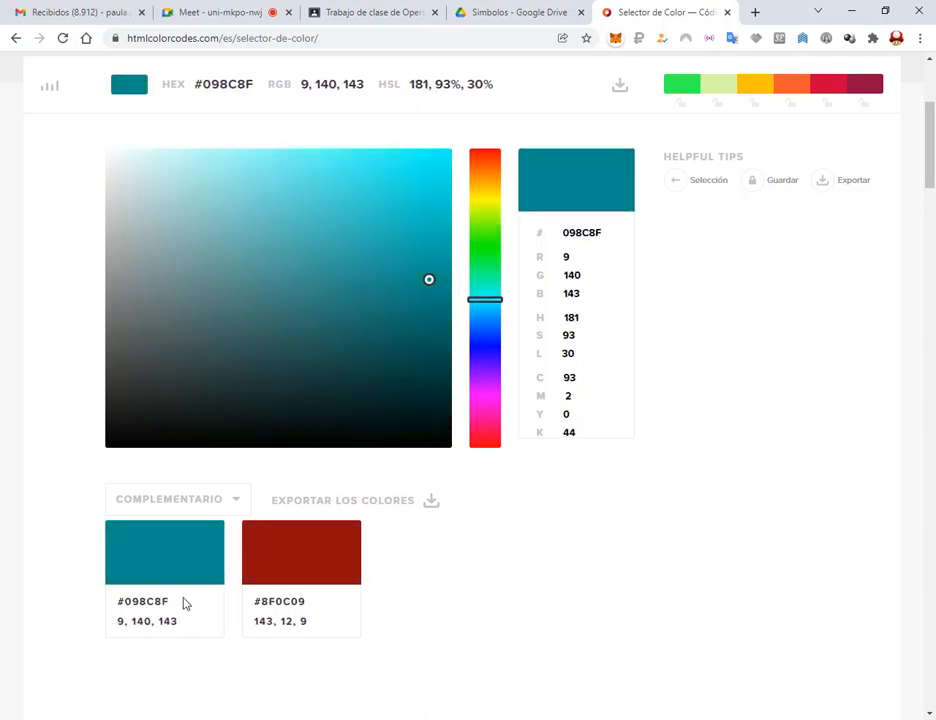
pyautogui.moveTo(170, 602); pyautogui.dragTo(127, 606)
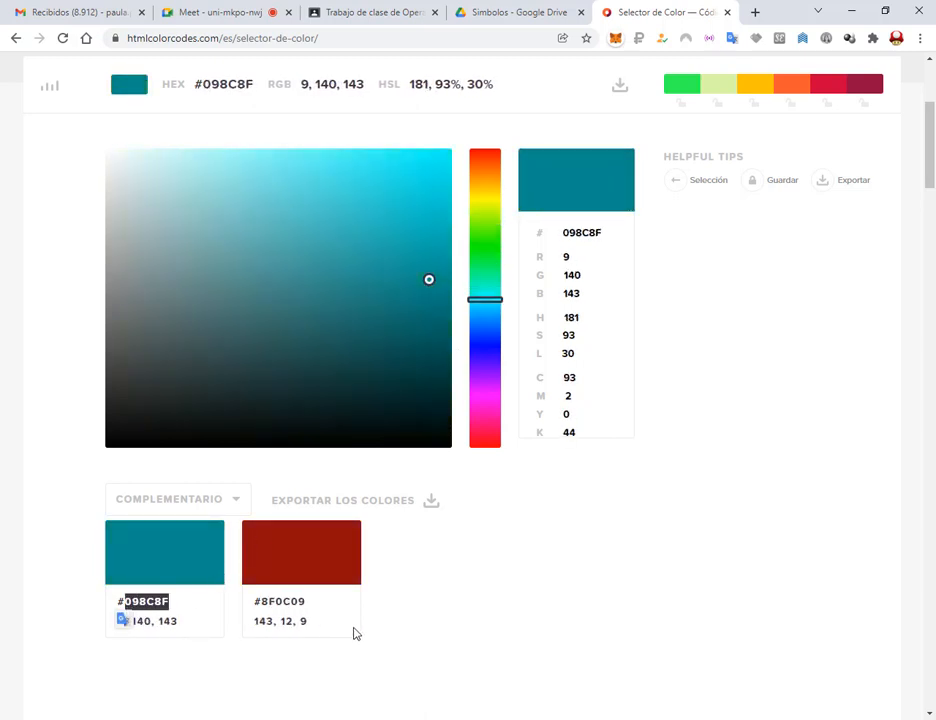
# Switch back to Illustrator and set all purple awning stripes to fill 098C8F using the Magic Wand.
pyautogui.hotkey('alt', 'Tab')
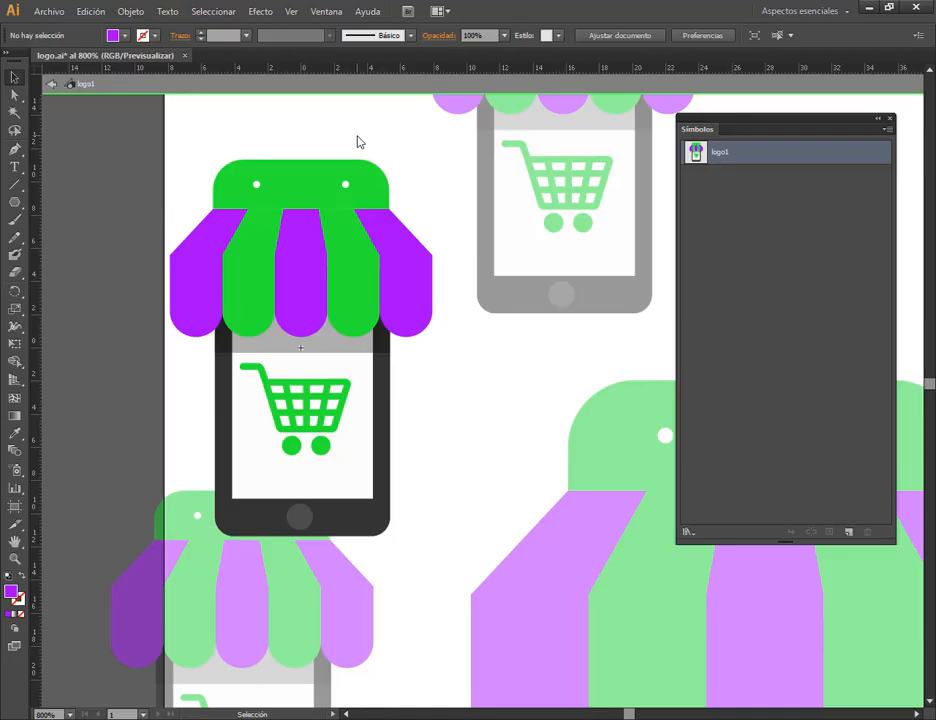
pyautogui.press('y')
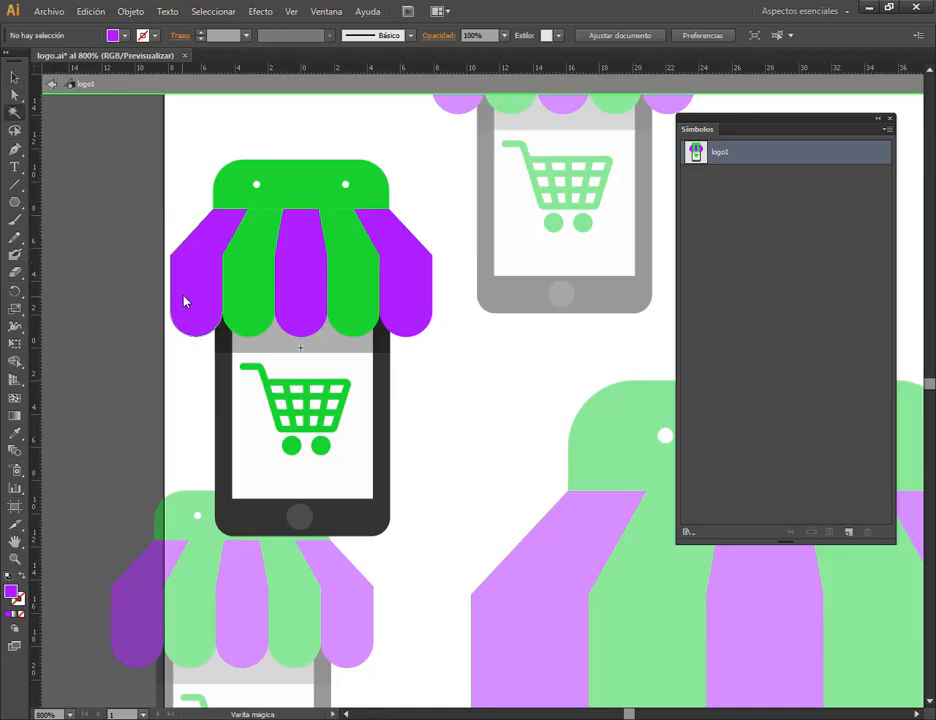
pyautogui.click(184, 301)
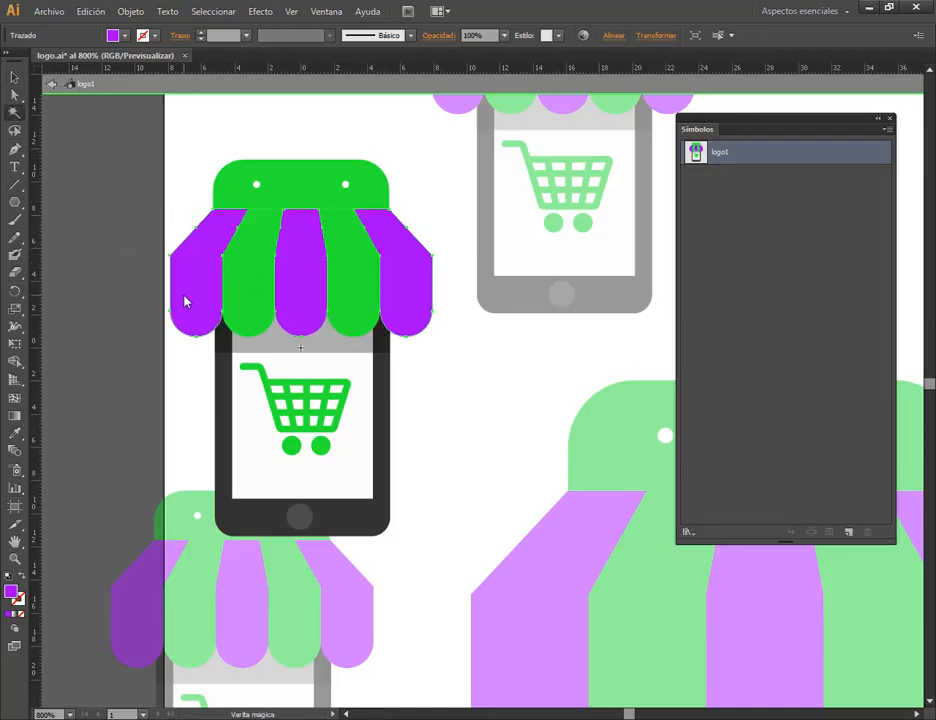
pyautogui.doubleClick(11, 591)
pyautogui.write('007A99')
pyautogui.click(838, 140)
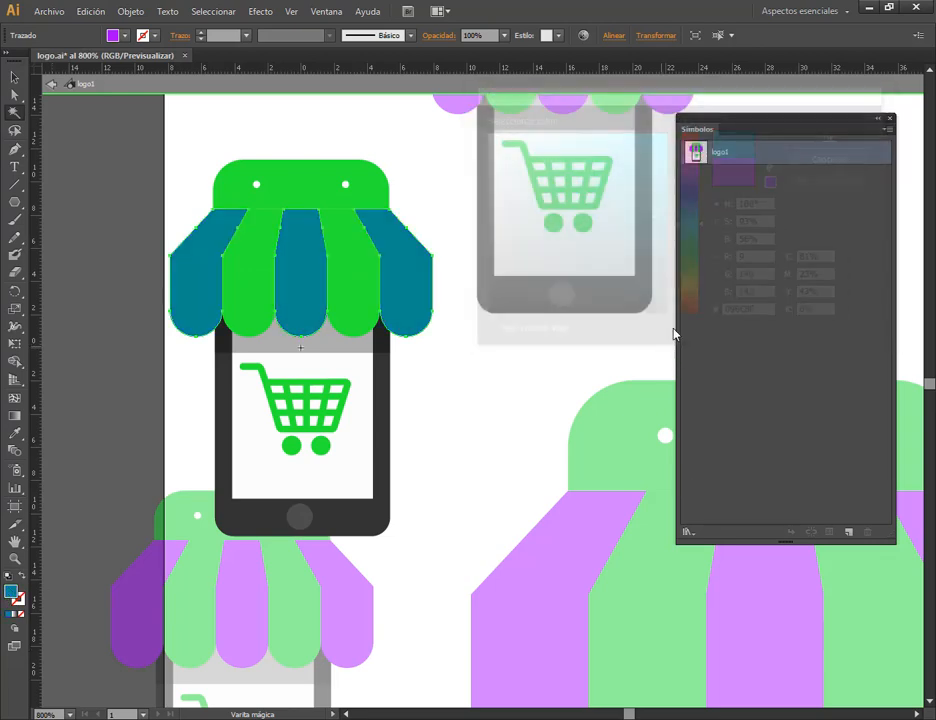
# Copy the complementary hex 8F0C09 from the browser's colour picker and apply it as fill to all green logo parts in Illustrator.
pyautogui.hotkey('alt', 'Tab')
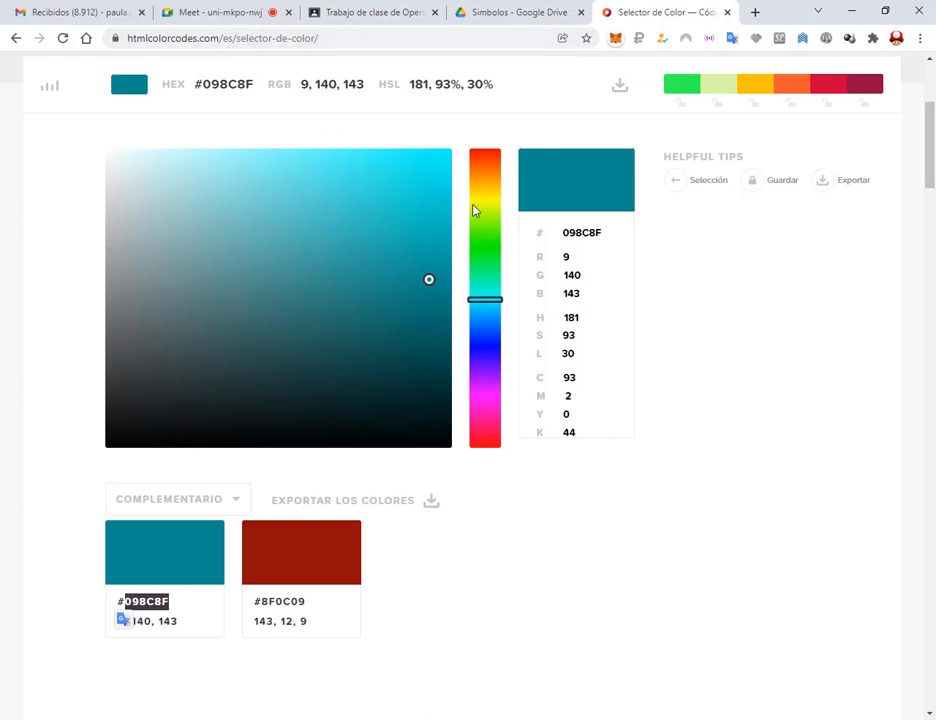
pyautogui.doubleClick(265, 602)
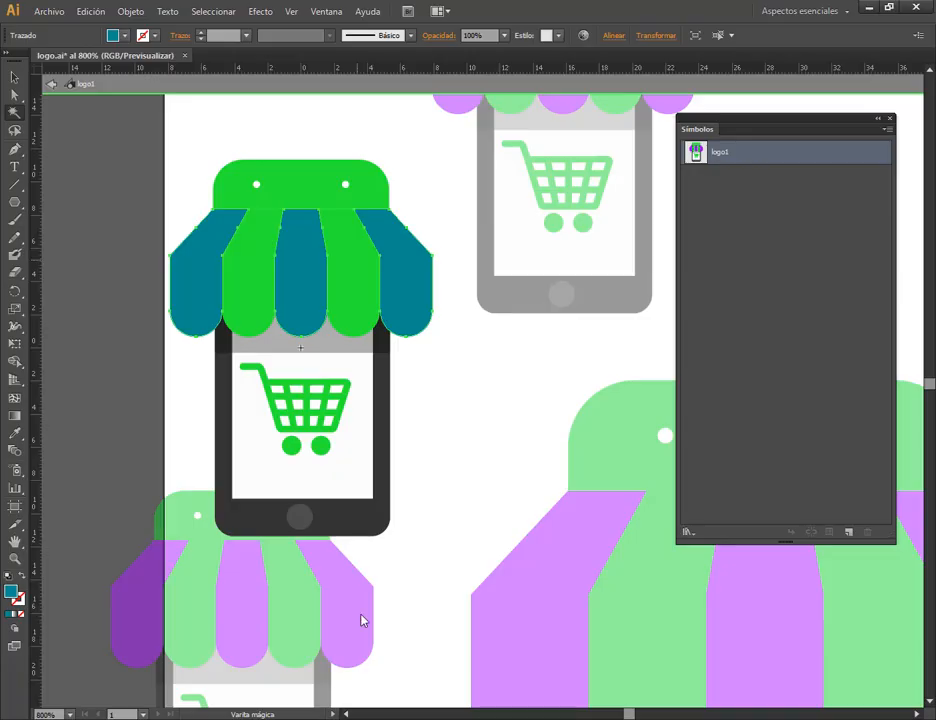
pyautogui.click(303, 203)
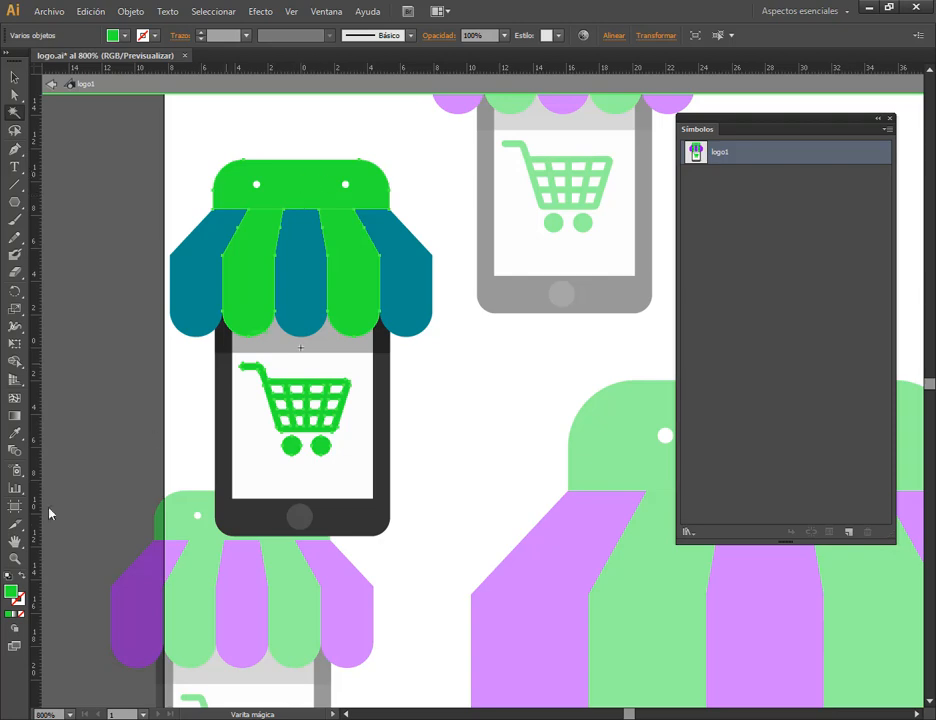
pyautogui.doubleClick(12, 593)
pyautogui.rightClick(748, 316)
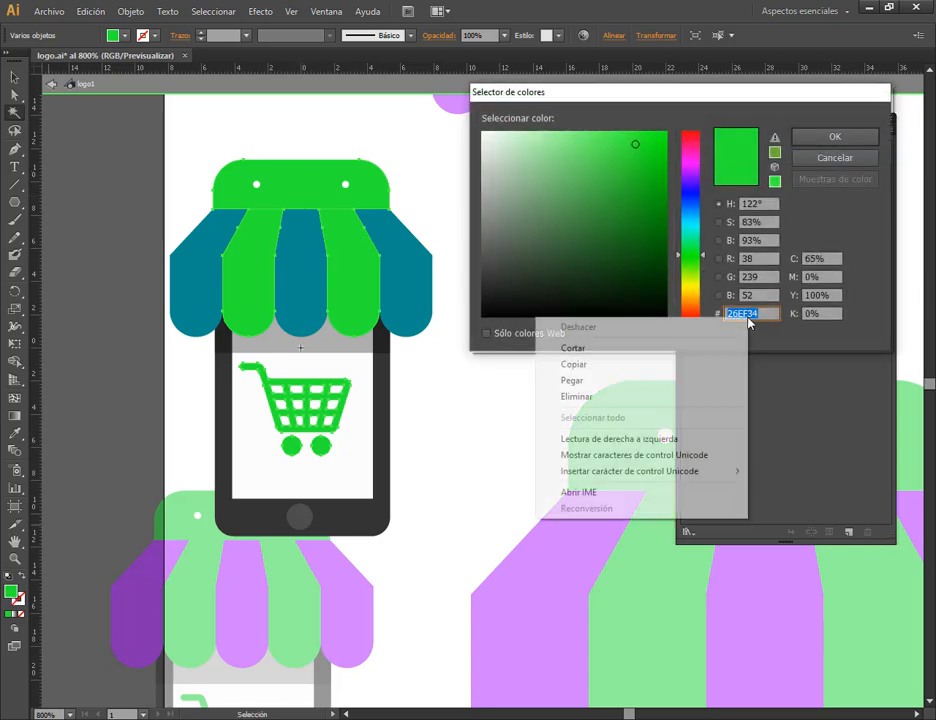
pyautogui.click(659, 384)
pyautogui.click(829, 145)
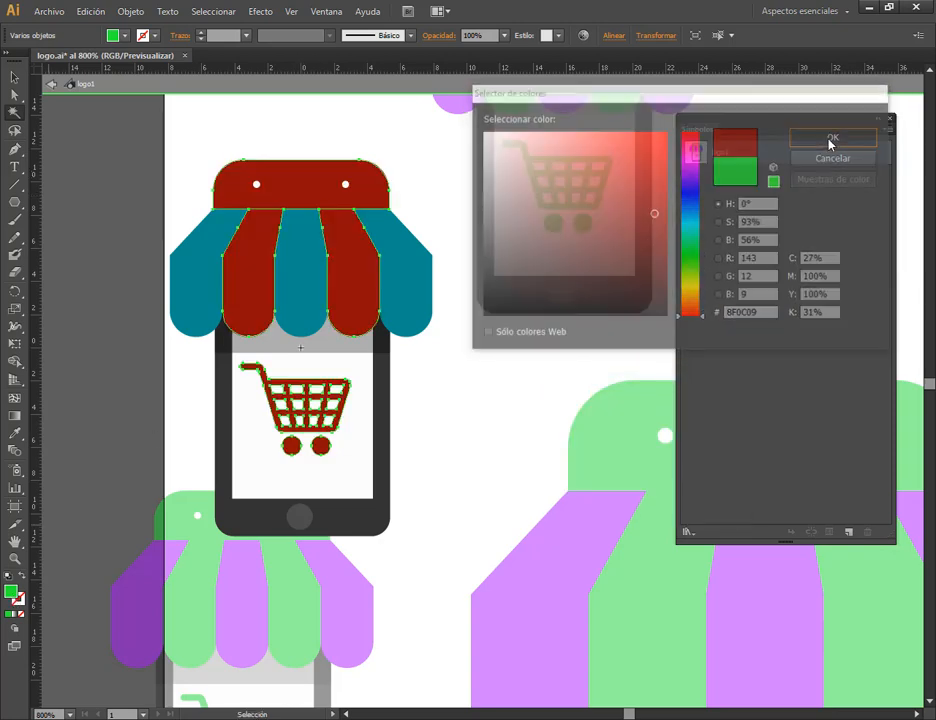
# Clear the selection, exit symbol editing, and bring all the logo1 instances on the artboard into view.
pyautogui.click(16, 77)
pyautogui.click(107, 205)
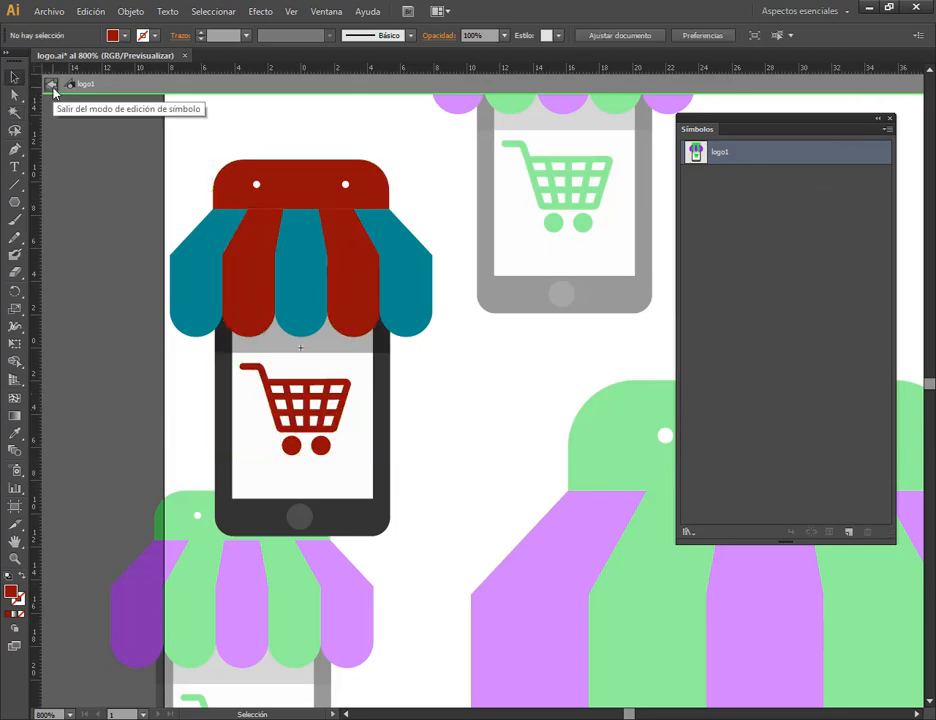
pyautogui.click(52, 88)
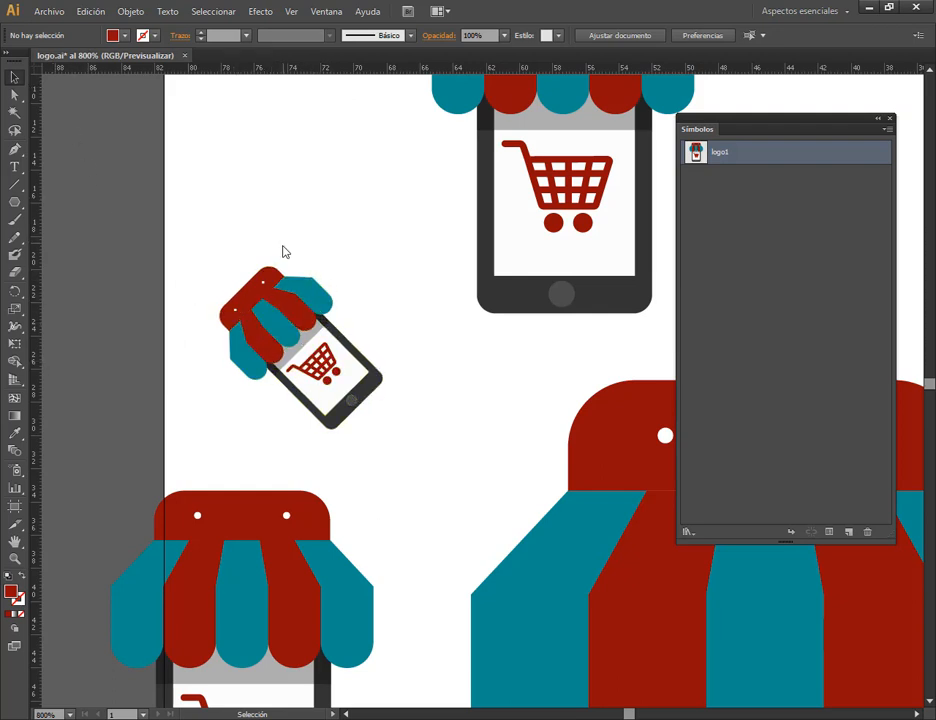
pyautogui.scroll(-1, 515, 400)
pyautogui.scroll(-3, 516, 398)
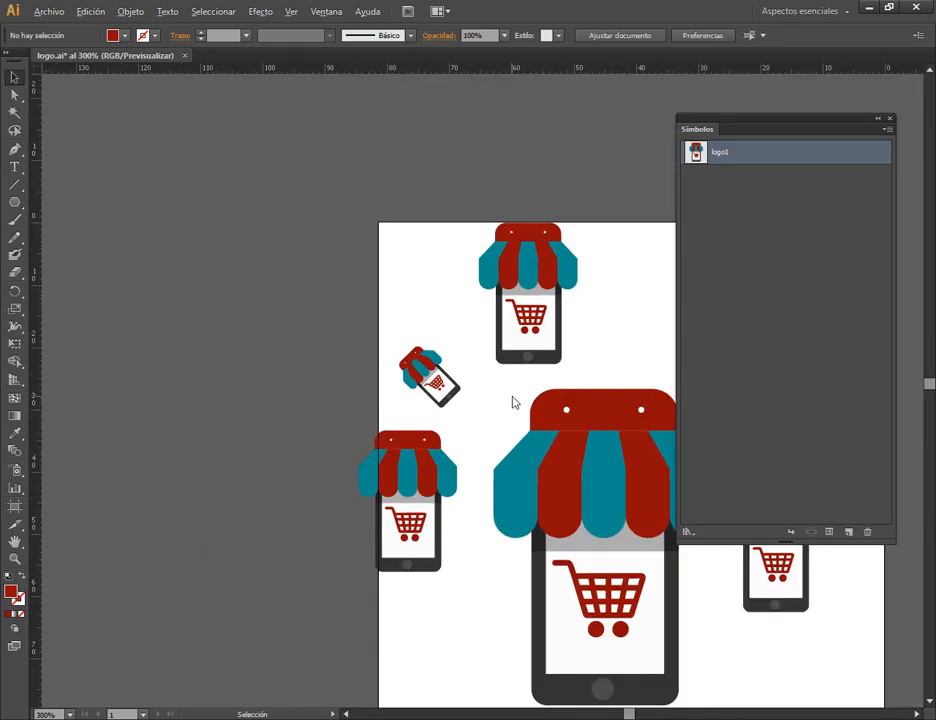
pyautogui.moveTo(590, 421); pyautogui.dragTo(324, 400)
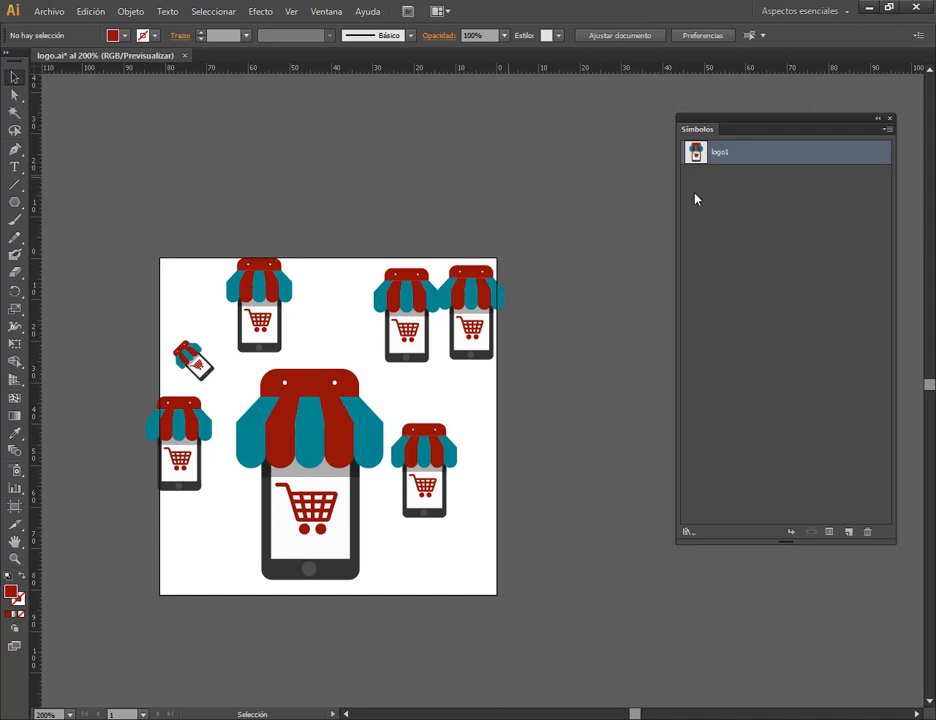
pyautogui.moveTo(770, 124); pyautogui.dragTo(735, 147)
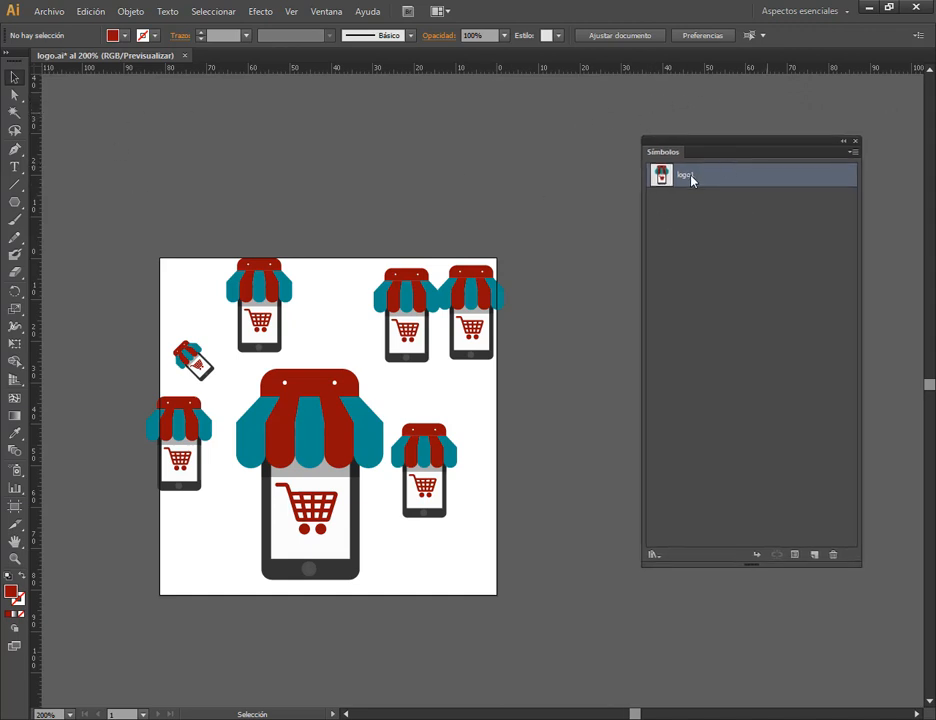
# Create a new 960 x 560 px Web document and look through the list of available symbol libraries.
pyautogui.click(45, 12)
pyautogui.click(68, 28)
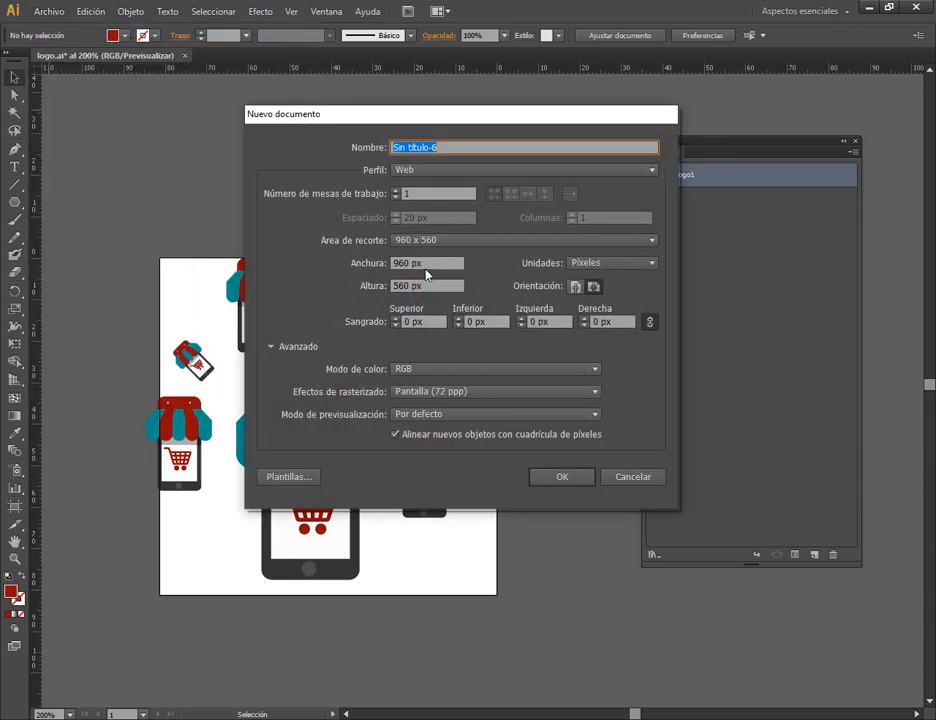
pyautogui.click(583, 476)
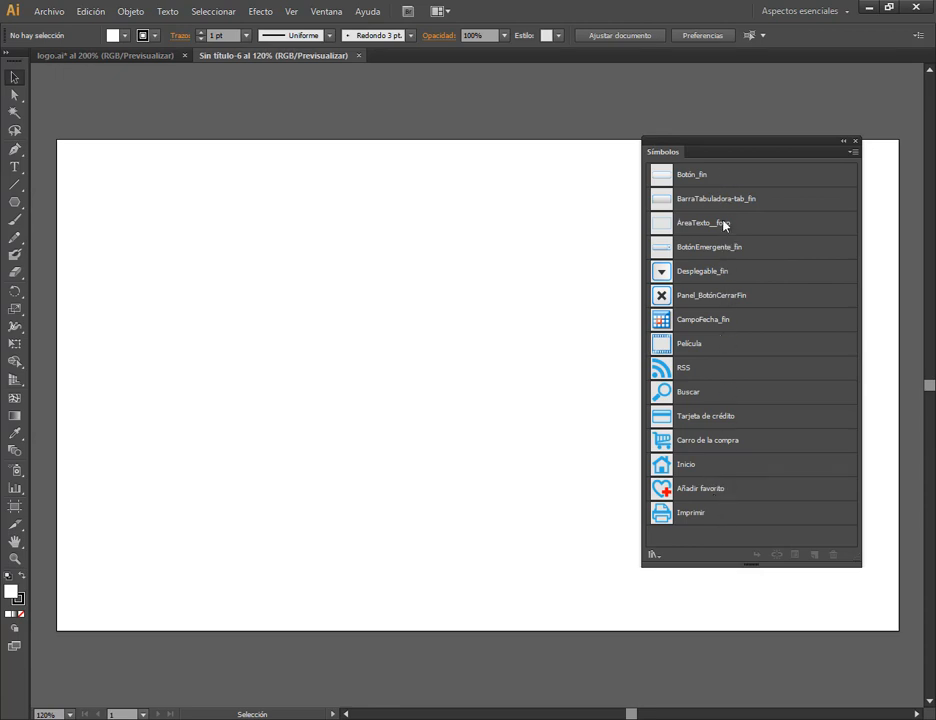
pyautogui.click(663, 556)
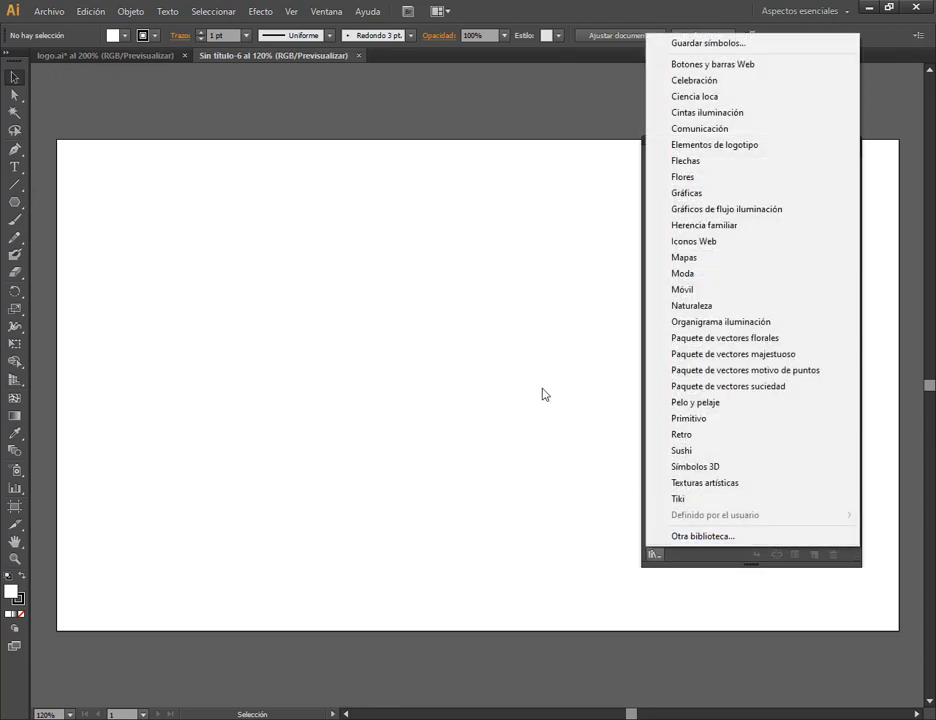
pyautogui.click(543, 392)
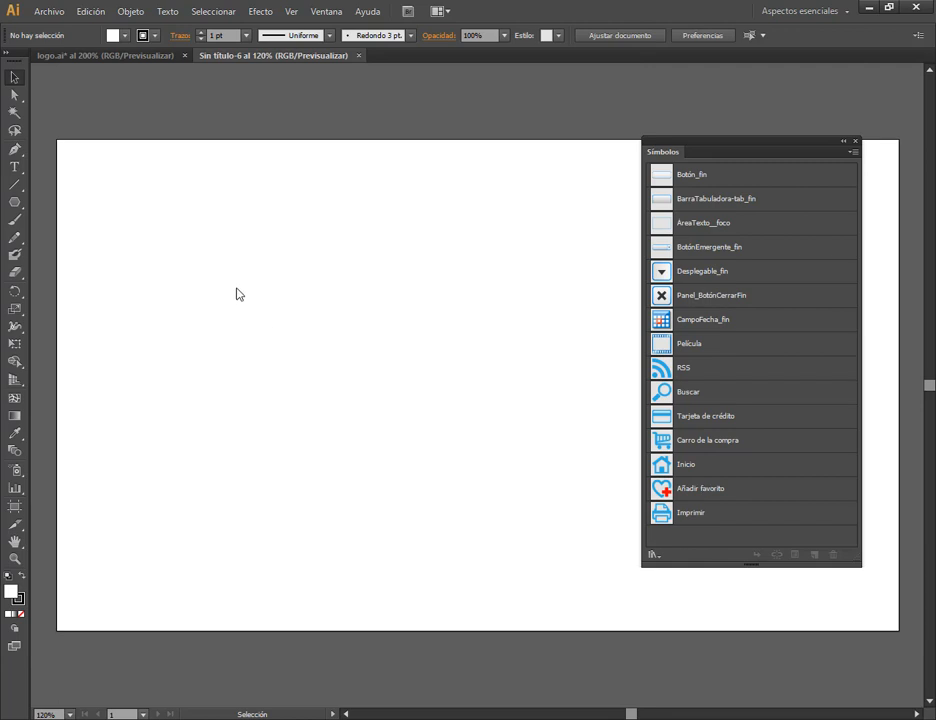
# Return to logo.ai and close it without saving, and close the blank Web document as well.
pyautogui.click(100, 55)
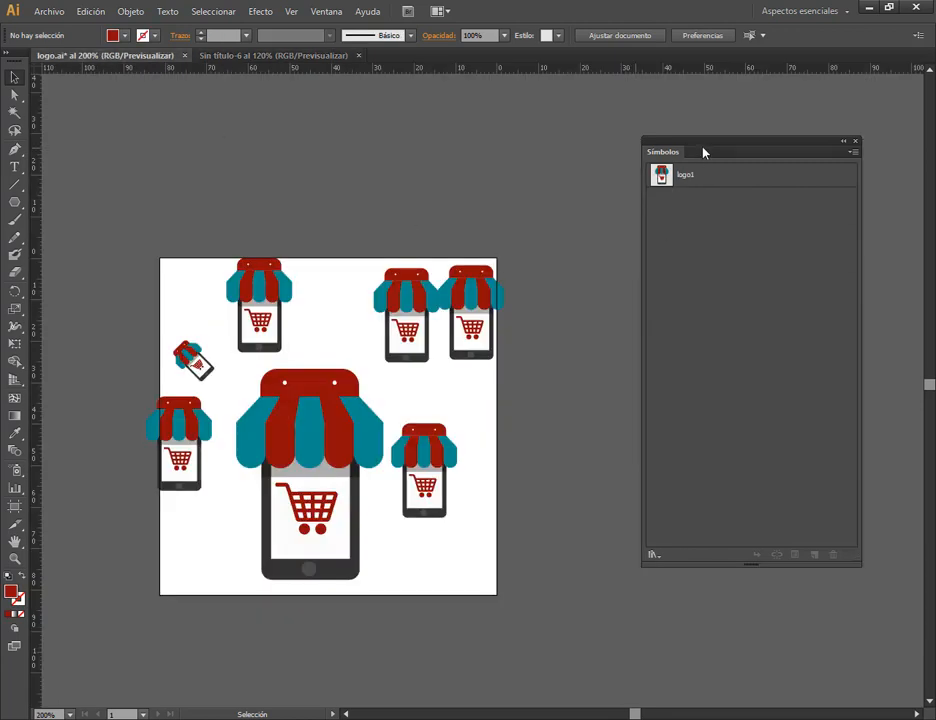
pyautogui.moveTo(704, 150); pyautogui.dragTo(639, 180)
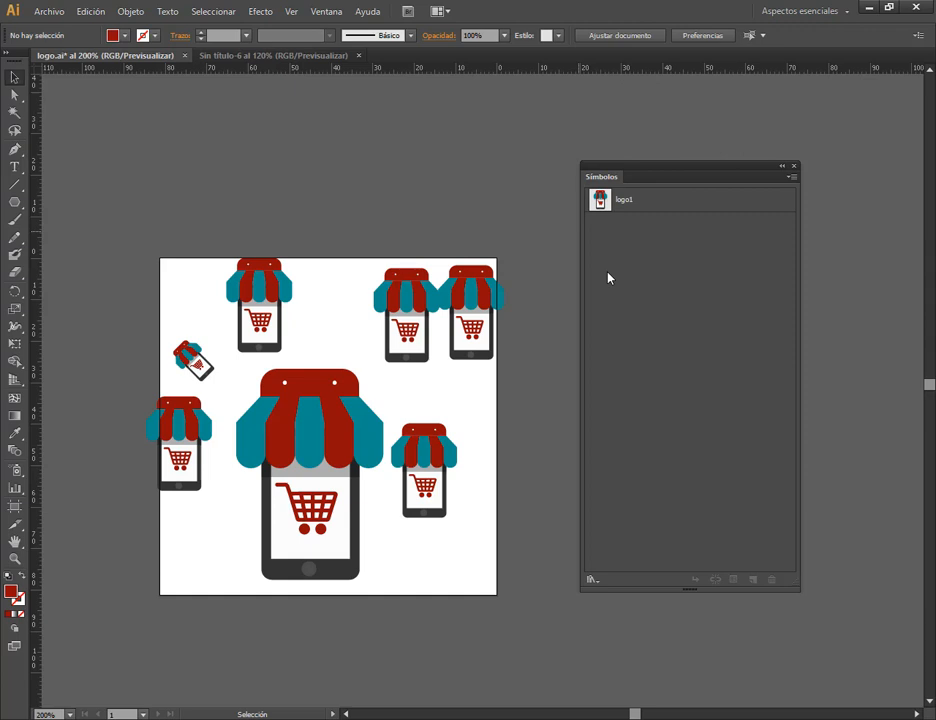
pyautogui.click(184, 56)
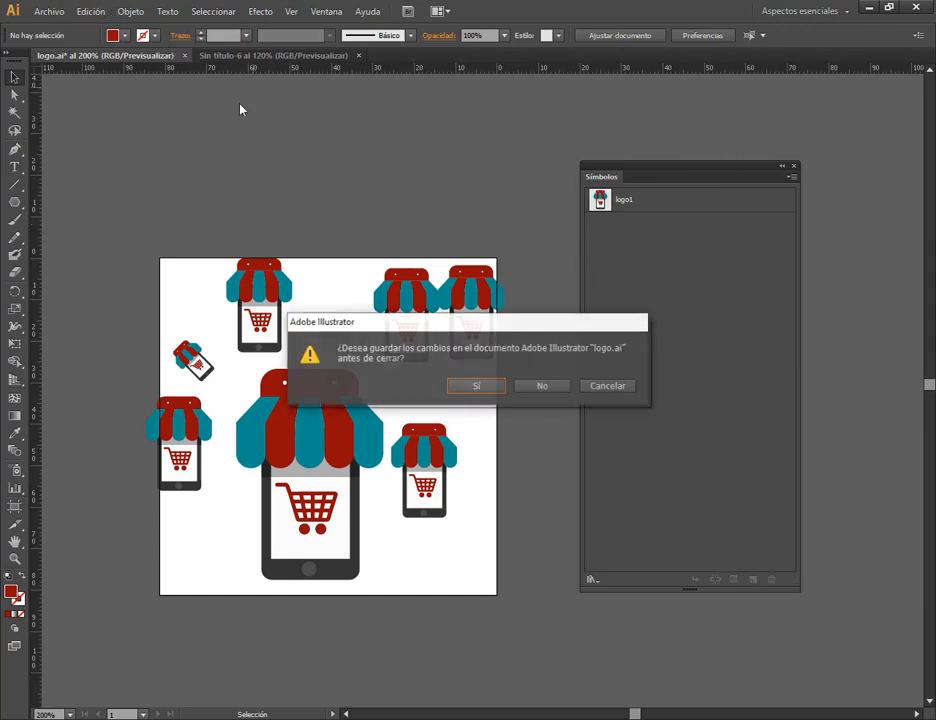
pyautogui.click(548, 387)
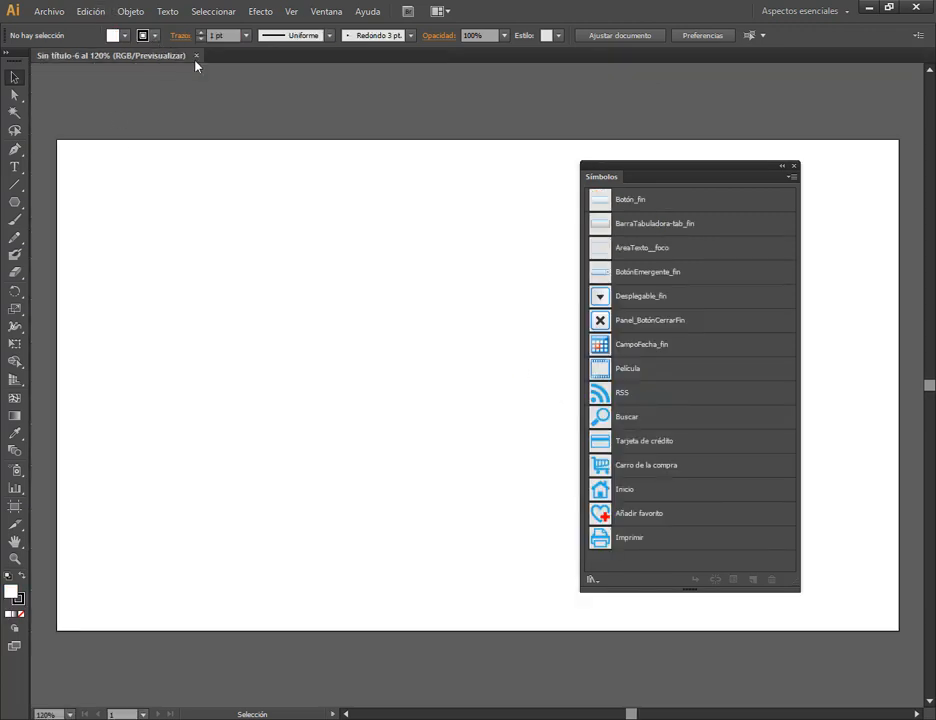
pyautogui.click(196, 56)
# Reopen logo.ai from the recent files and move the empty Símbolos panel clear of the artwork.
pyautogui.click(50, 12)
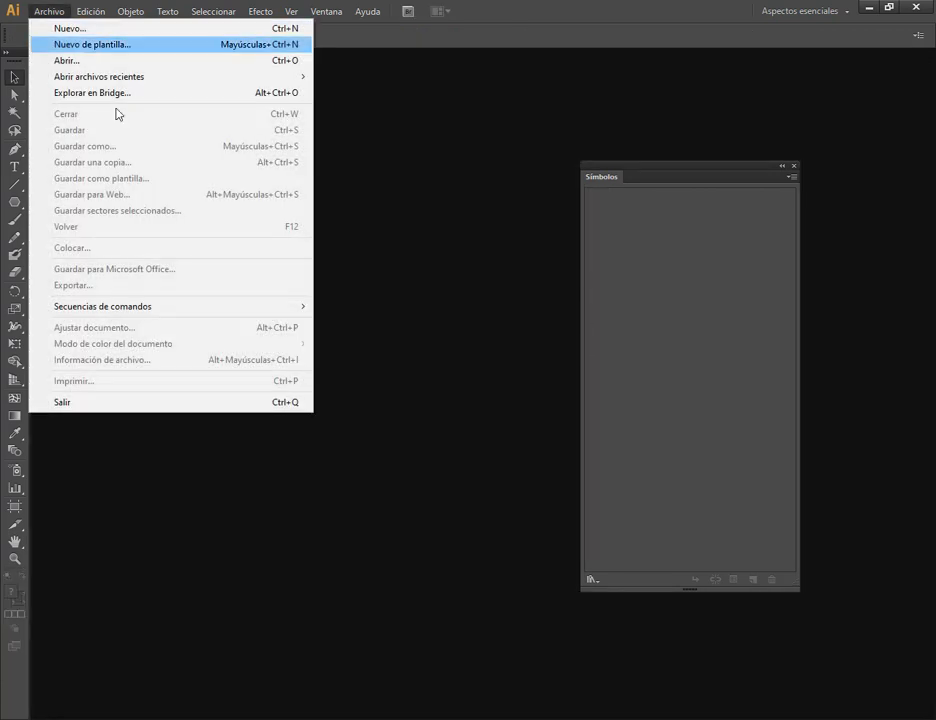
pyautogui.moveTo(119, 76)
pyautogui.click(366, 79)
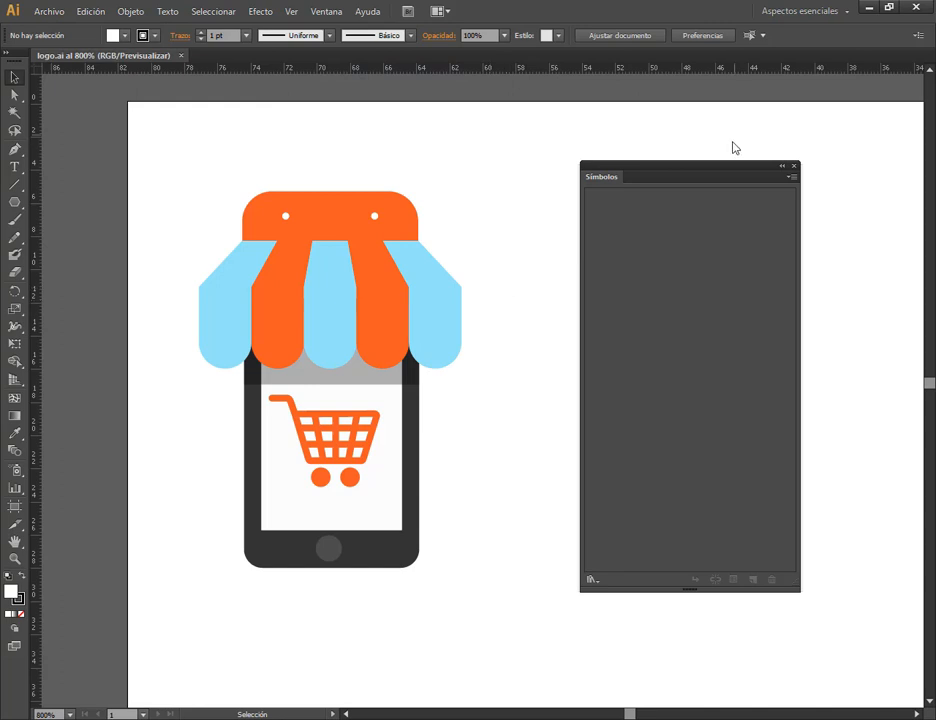
pyautogui.moveTo(733, 172); pyautogui.dragTo(749, 156)
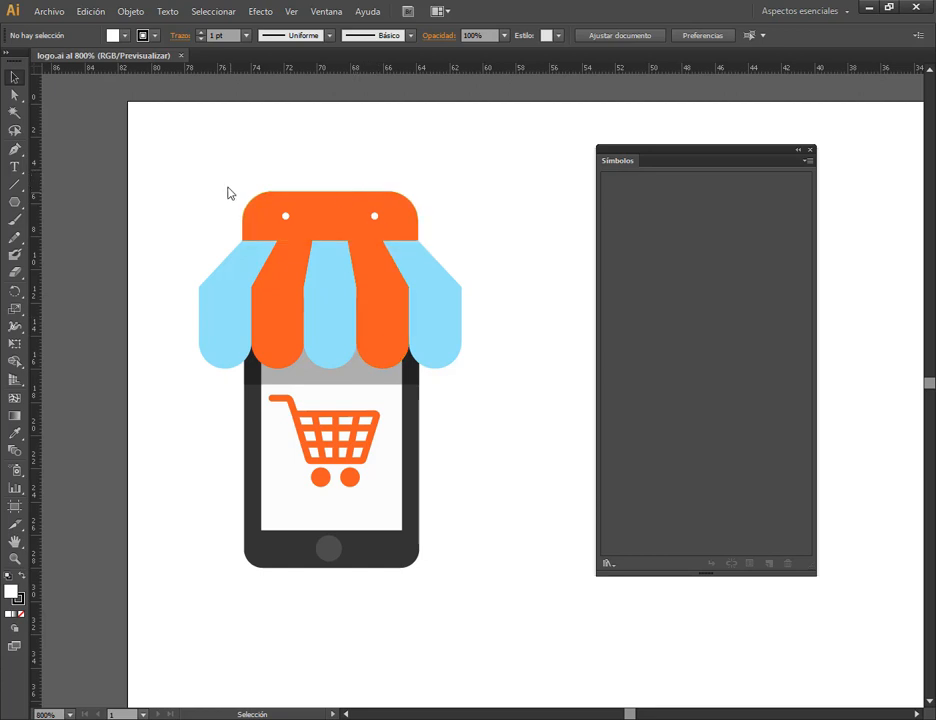
# Select the whole phone store artwork and make it a new symbol named logo1 with the type Gráfico.
pyautogui.moveTo(184, 161); pyautogui.dragTo(473, 563)
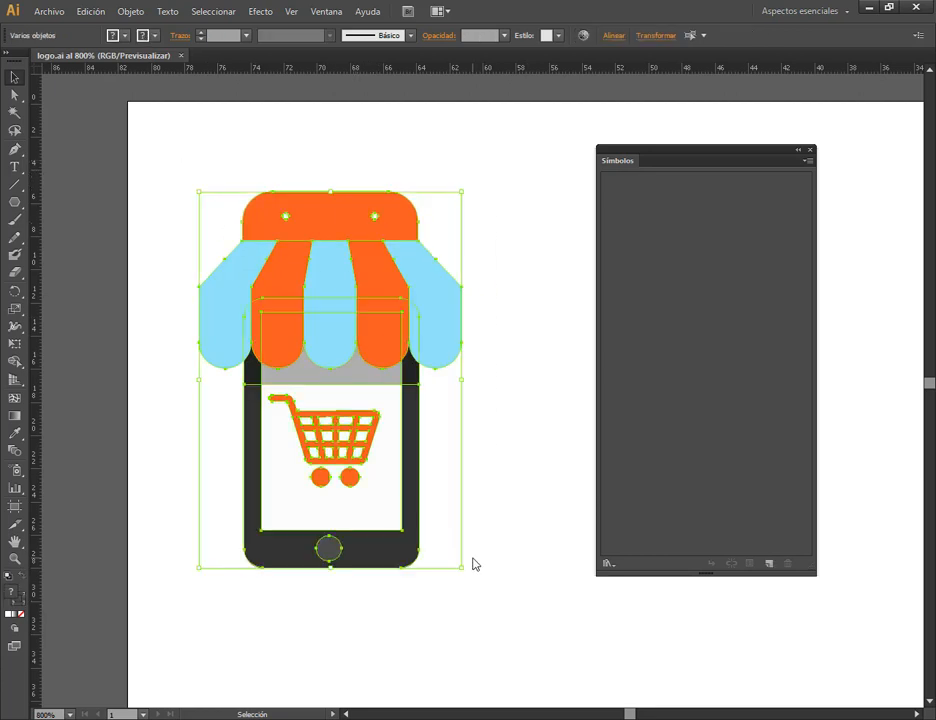
pyautogui.click(770, 564)
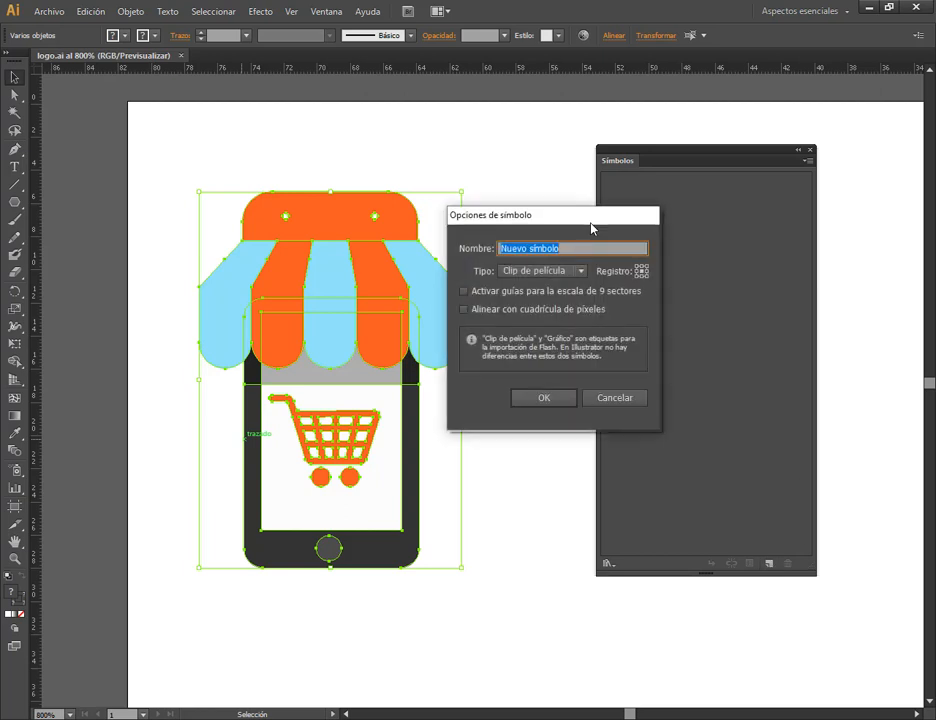
pyautogui.write('logo1')
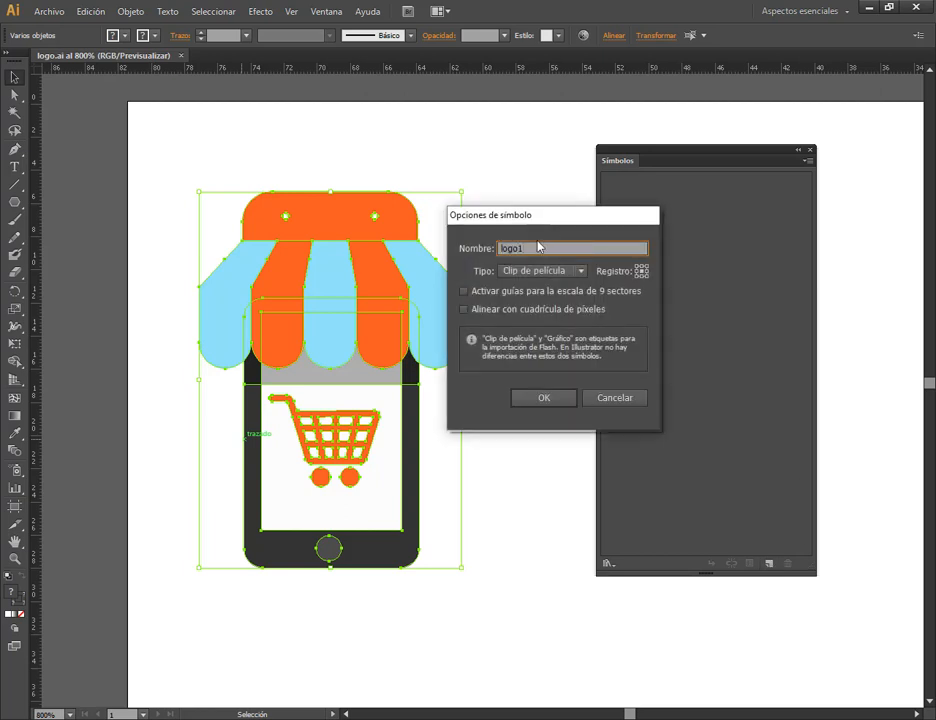
pyautogui.click(543, 271)
pyautogui.click(528, 302)
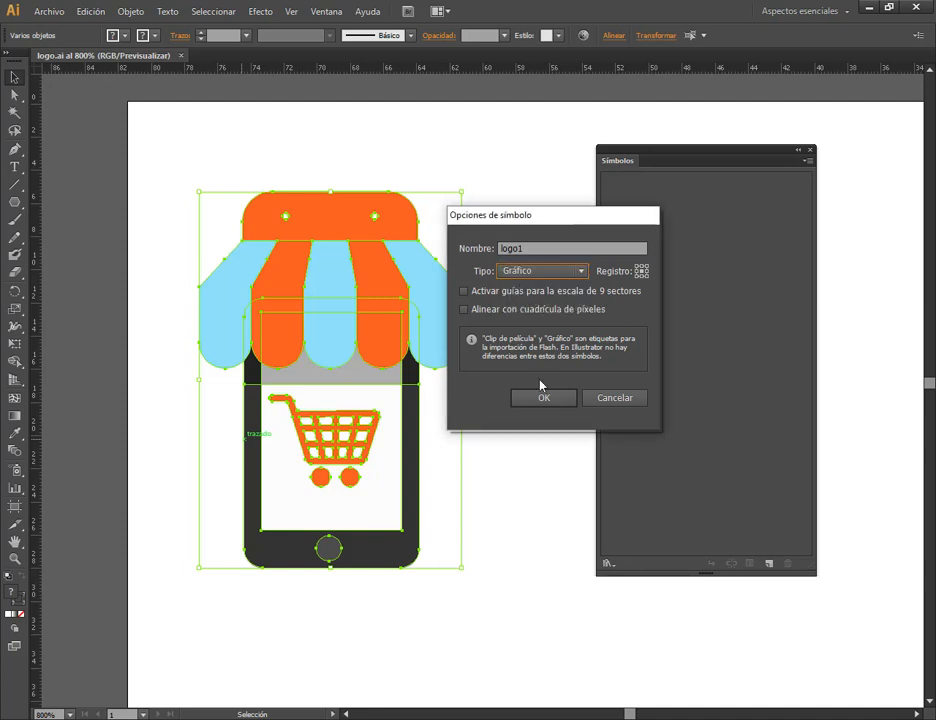
pyautogui.click(544, 398)
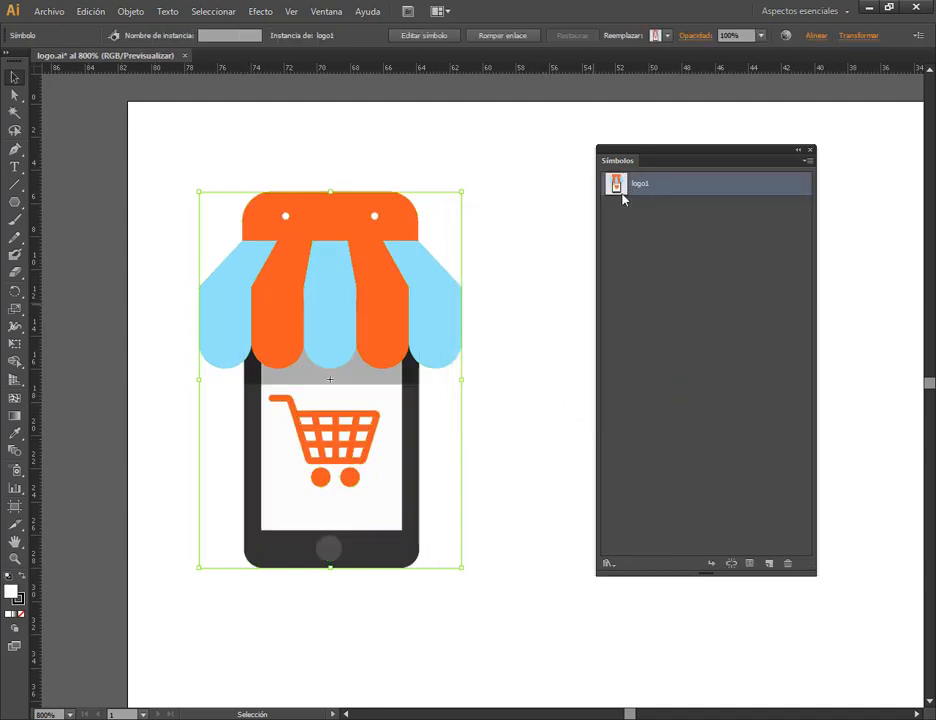
# Move the logo1 instance toward the artboard's upper-left corner and delete it, keeping the symbol in the document.
pyautogui.hotkey('ctrl', 'shift', 'a')
pyautogui.click(450, 271)
pyautogui.moveTo(385, 340); pyautogui.dragTo(253, 183)
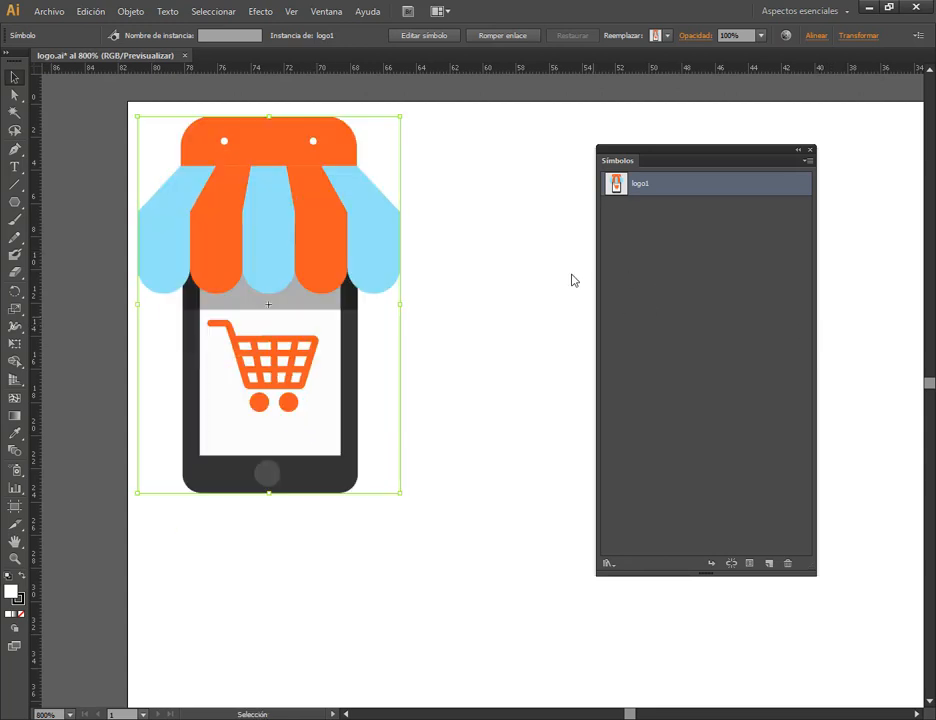
pyautogui.press('Delete')
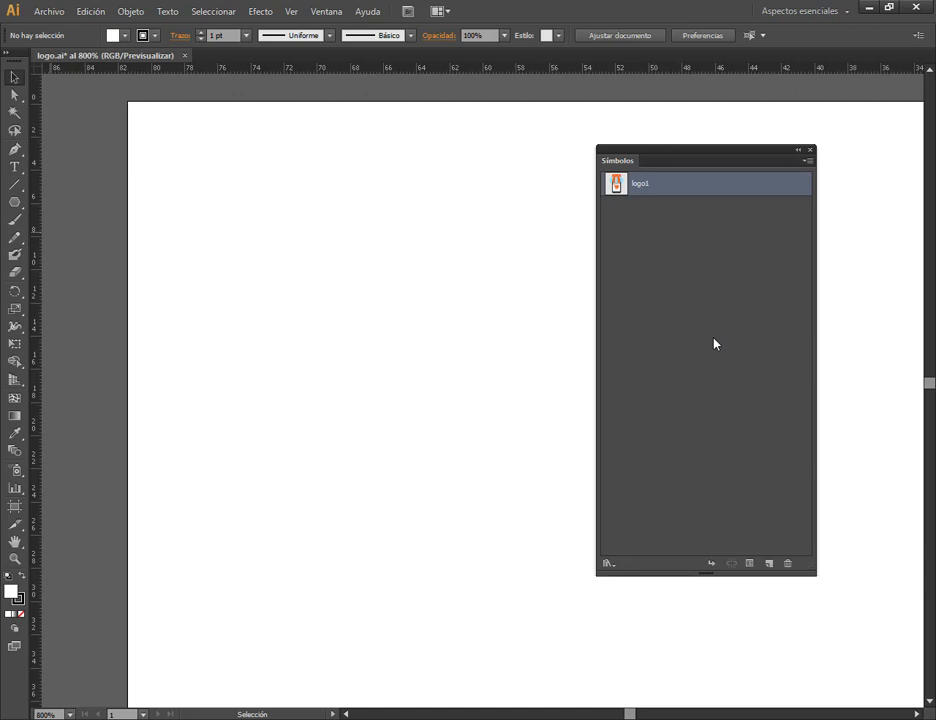
# Examine the default Símbolos folder offered for saving symbols as a library, reaching it by both available routes, and close without saving.
pyautogui.click(808, 163)
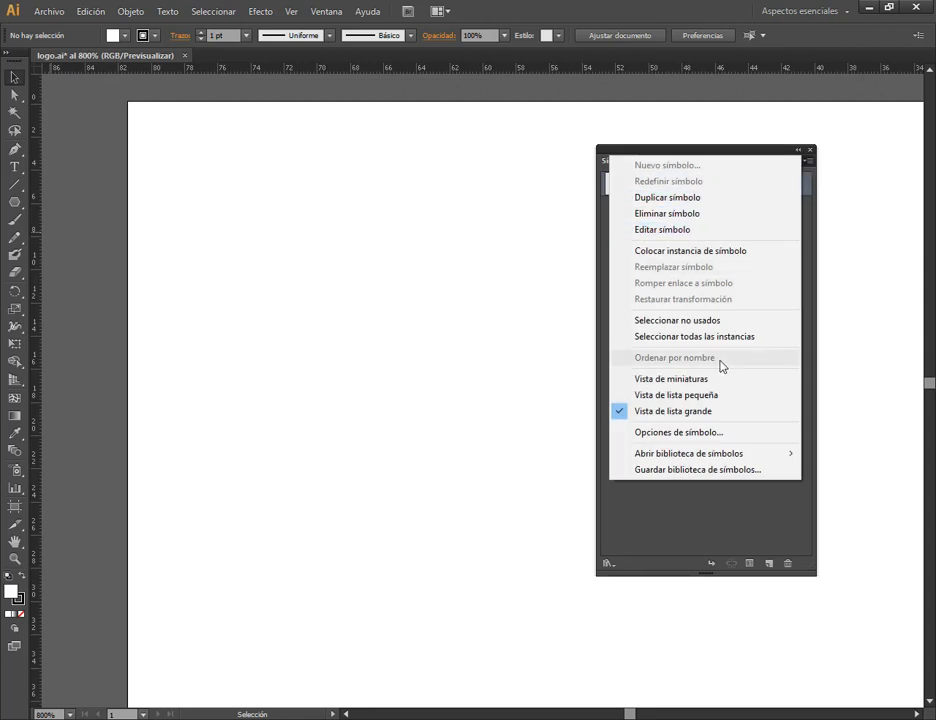
pyautogui.click(731, 479)
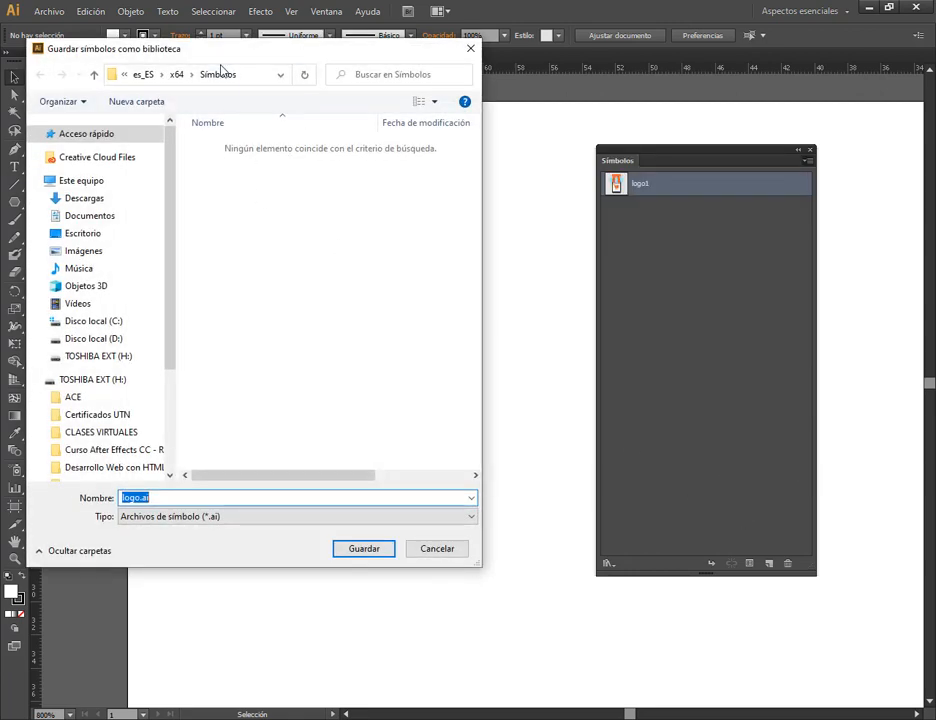
pyautogui.moveTo(221, 56); pyautogui.dragTo(261, 75)
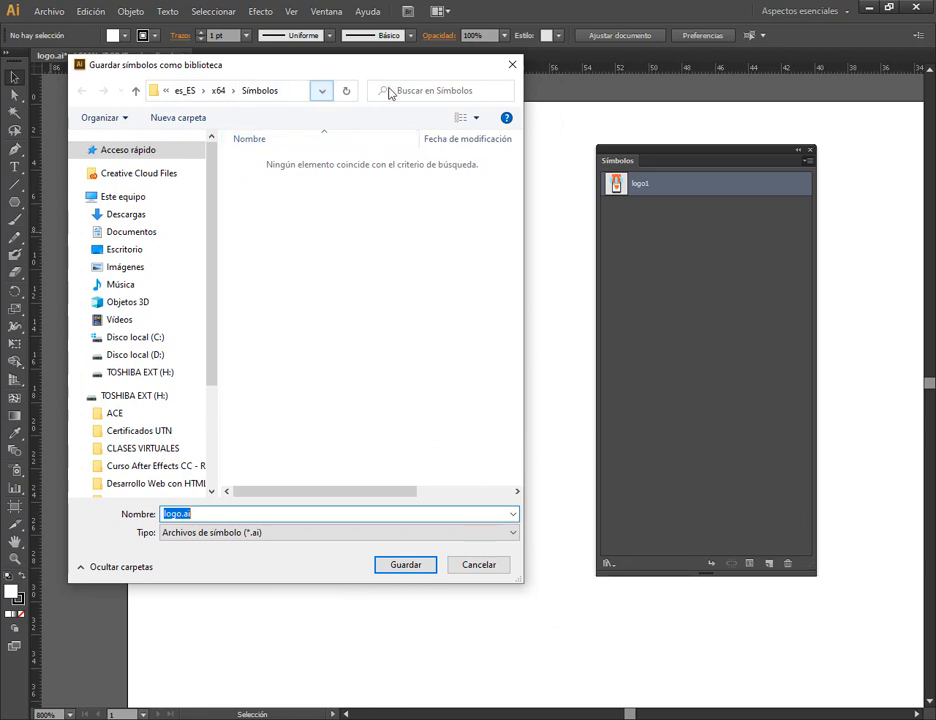
pyautogui.click(512, 64)
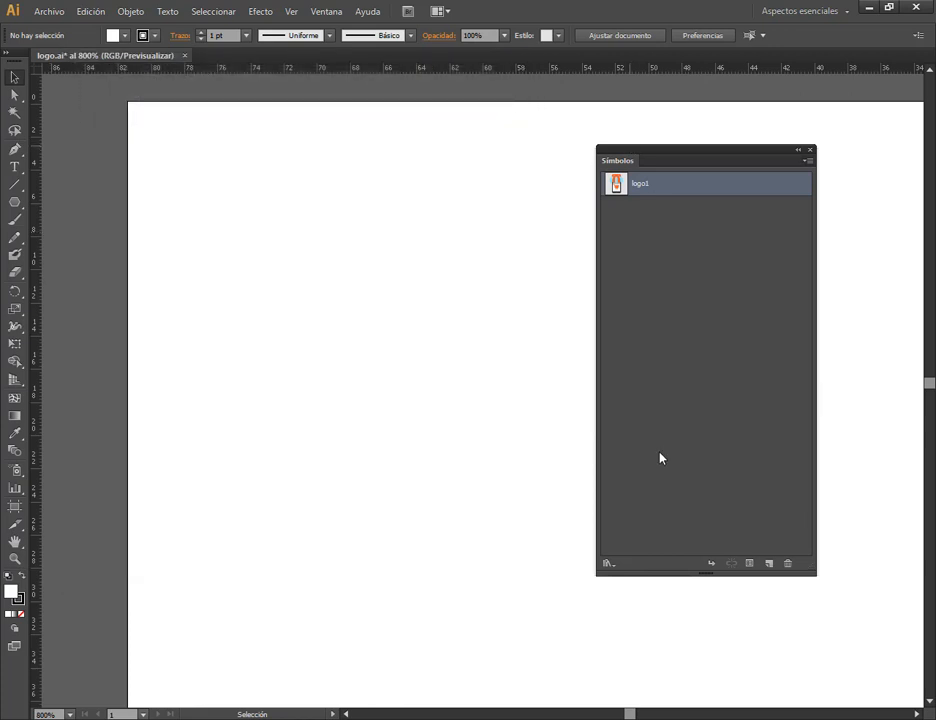
pyautogui.click(610, 566)
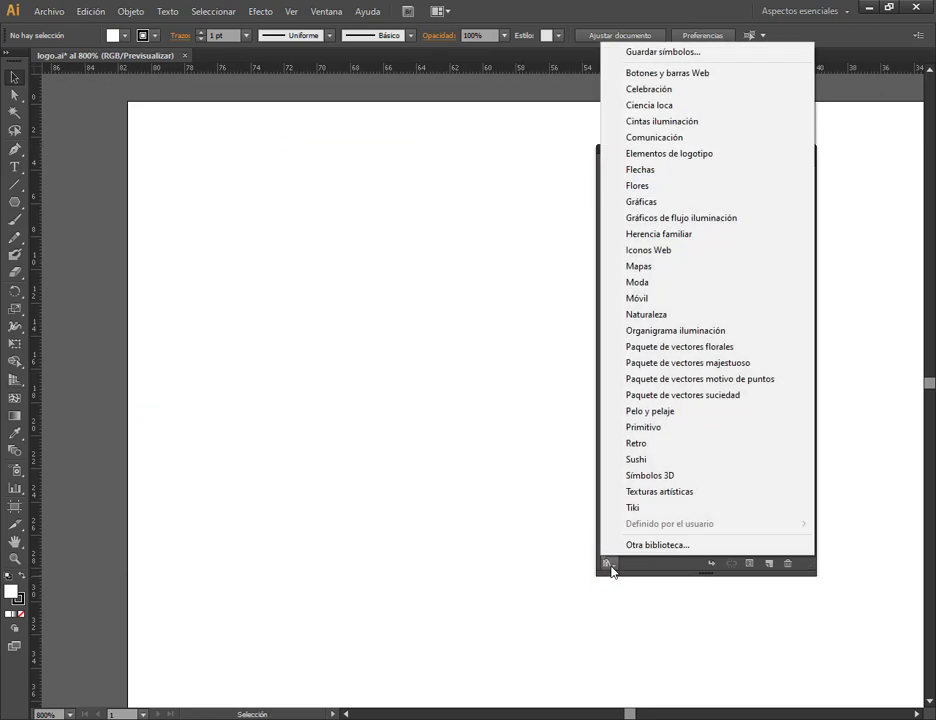
pyautogui.click(687, 58)
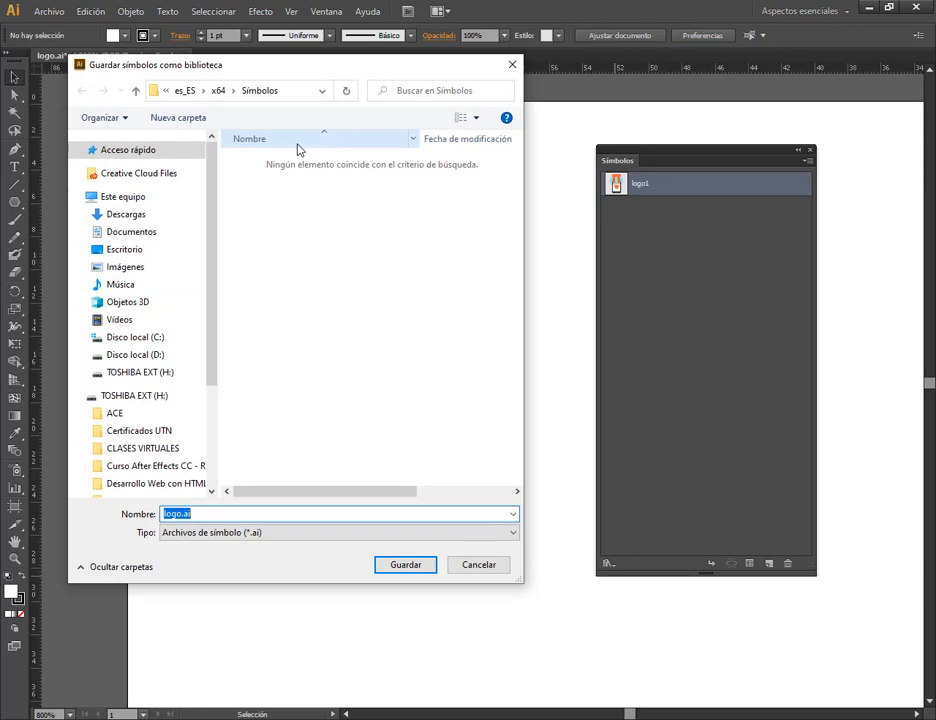
pyautogui.click(512, 67)
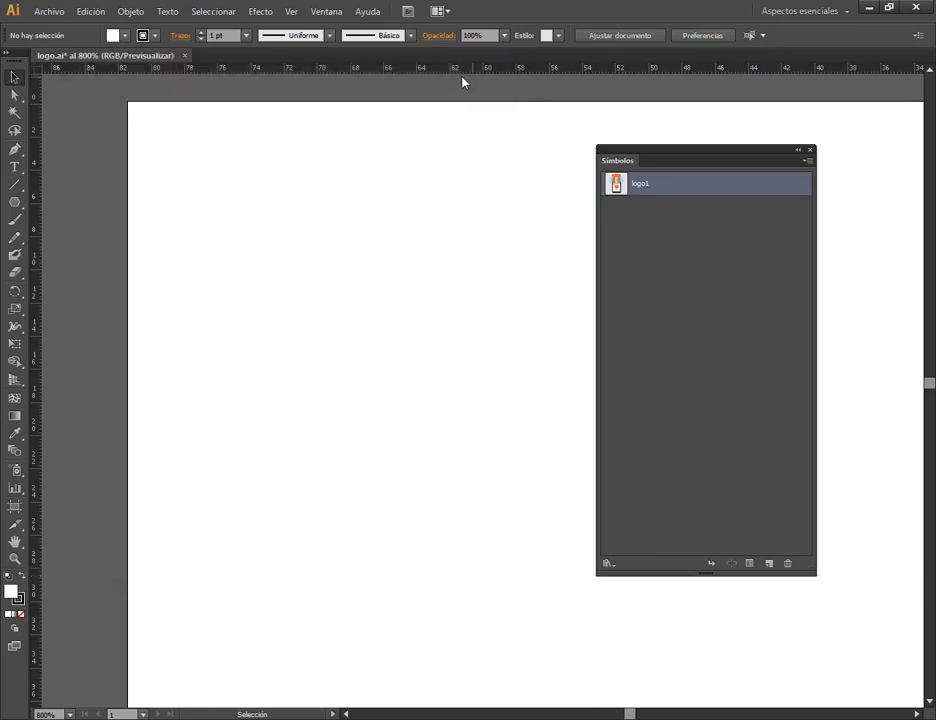
pyautogui.click(48, 11)
pyautogui.click(62, 26)
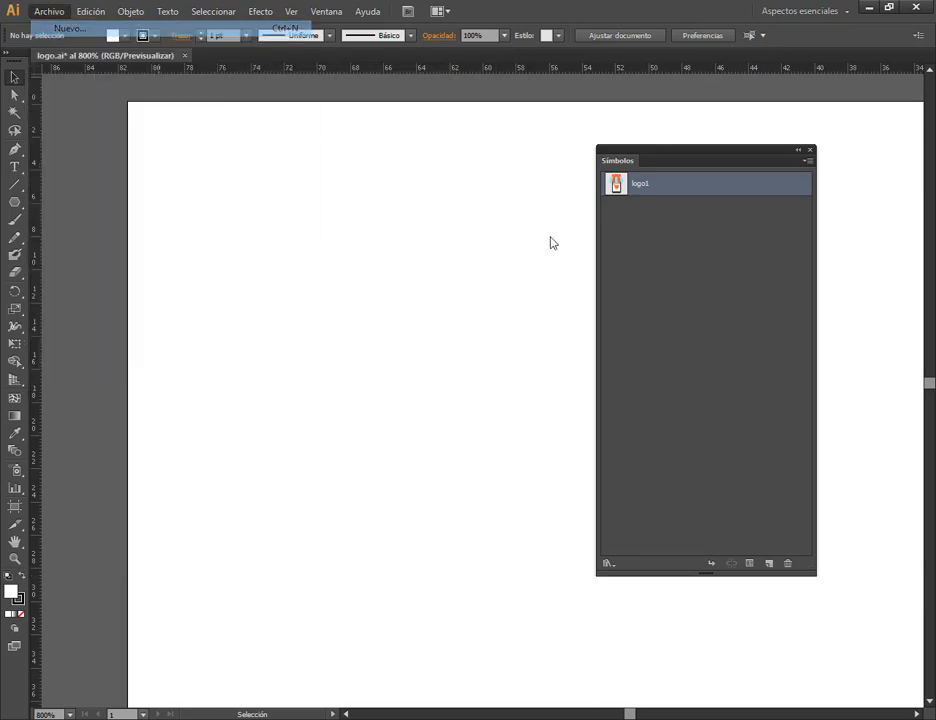
pyautogui.click(632, 477)
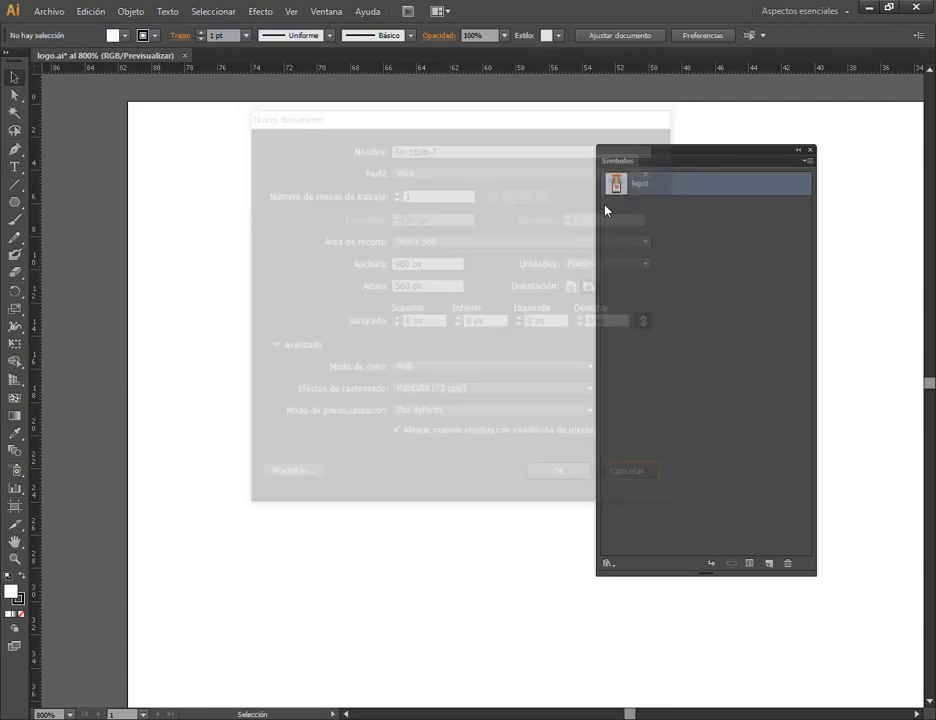
# Place a logo1 symbol instance on the artboard's left side and create a new 960 x 560 px Web document.
pyautogui.moveTo(618, 192); pyautogui.dragTo(346, 391)
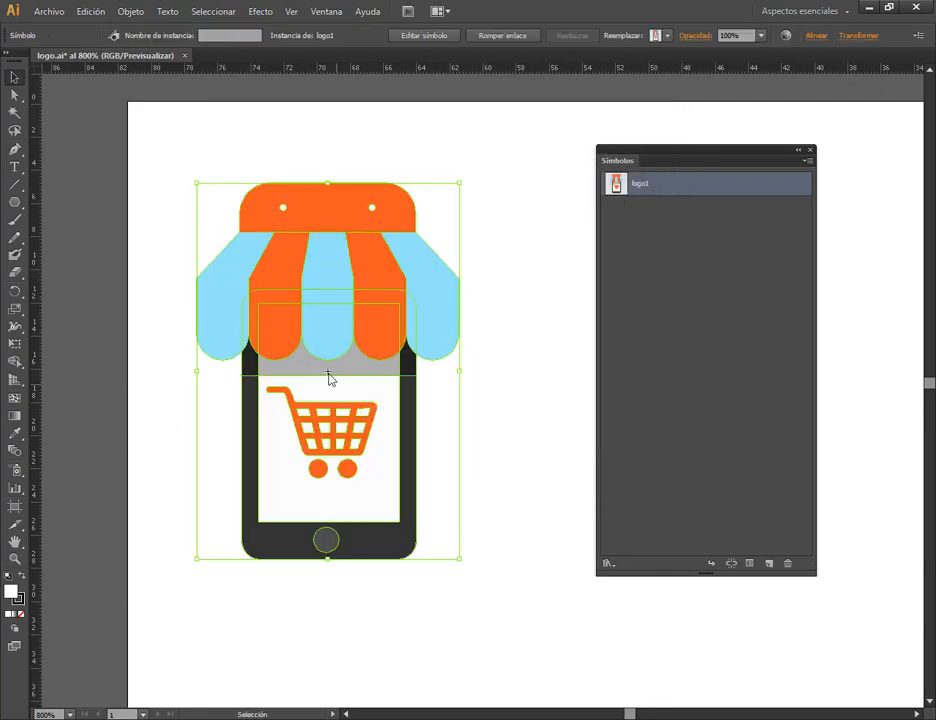
pyautogui.click(48, 11)
pyautogui.click(62, 27)
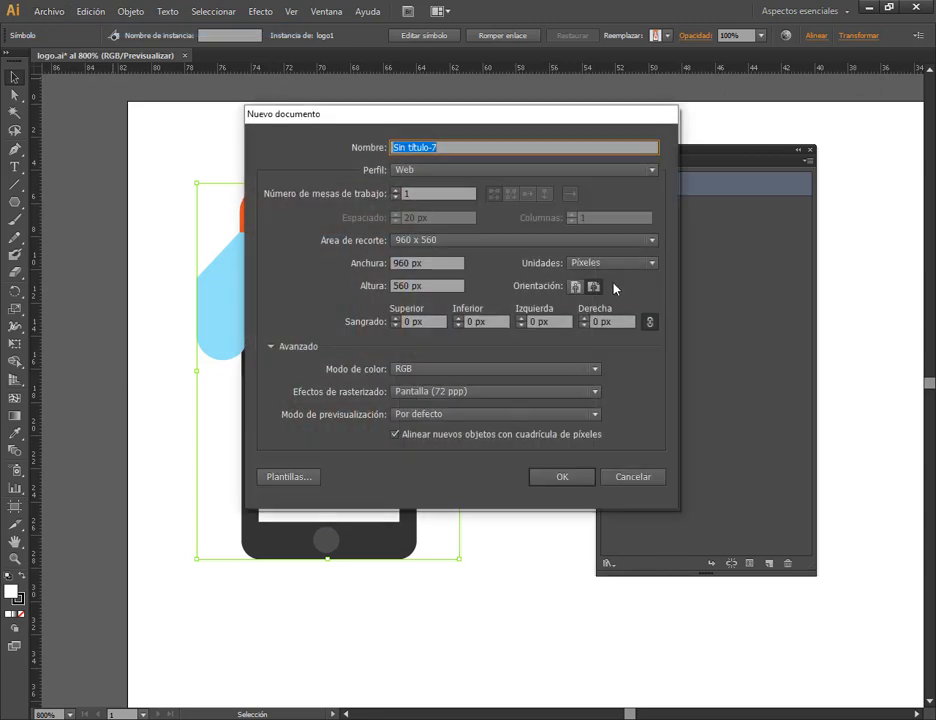
pyautogui.click(577, 483)
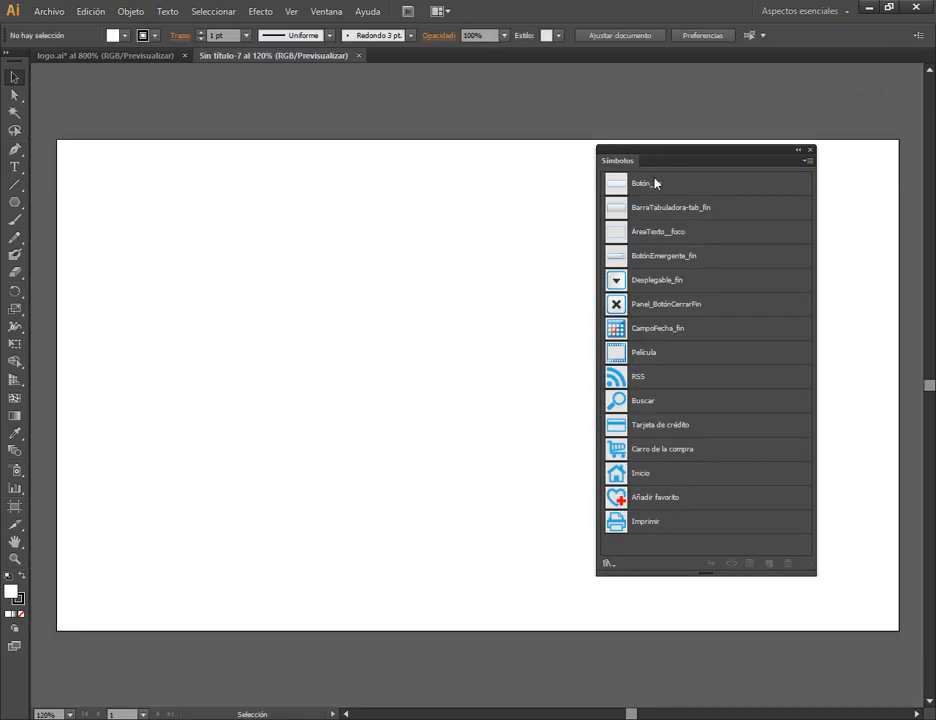
# Paste the logo1 instance into the new document, move it toward the artboard's upper-left area and enlarge it to about four times its size.
pyautogui.hotkey('ctrl', 'v')
pyautogui.moveTo(458, 376); pyautogui.dragTo(241, 283)
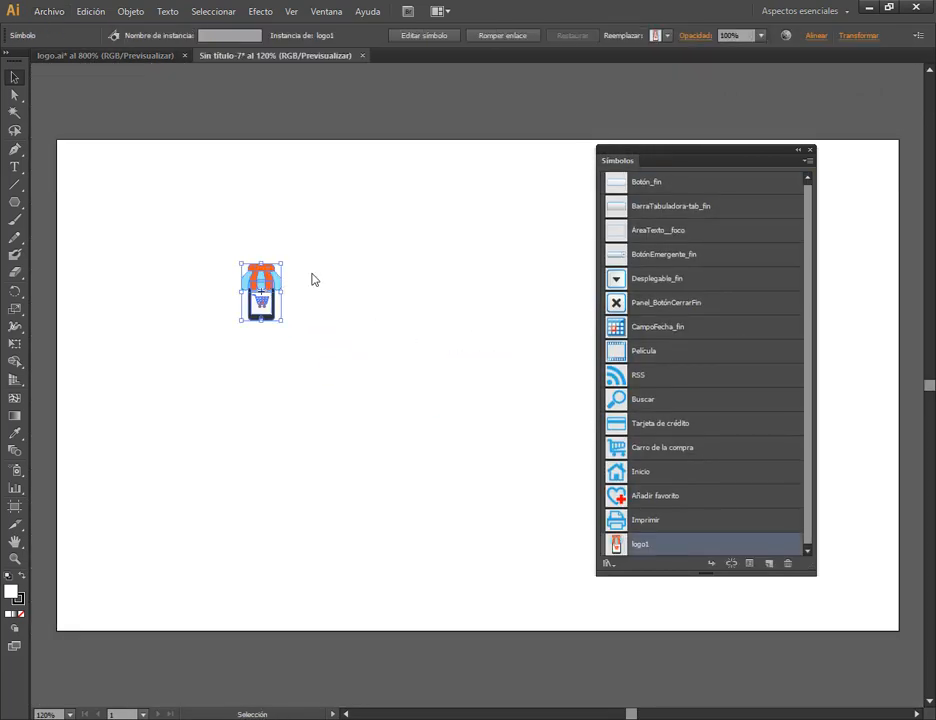
pyautogui.click(104, 58)
pyautogui.click(277, 57)
pyautogui.moveTo(282, 322); pyautogui.dragTo(412, 474)
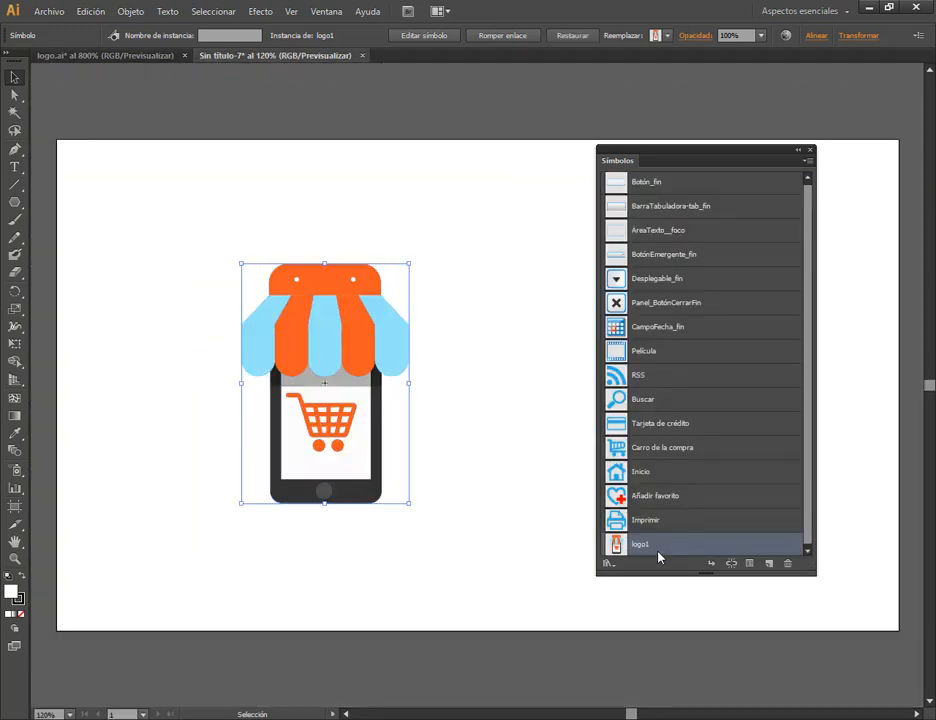
# Delete the enlarged logo1 instance from the new document's artboard.
pyautogui.click(472, 466)
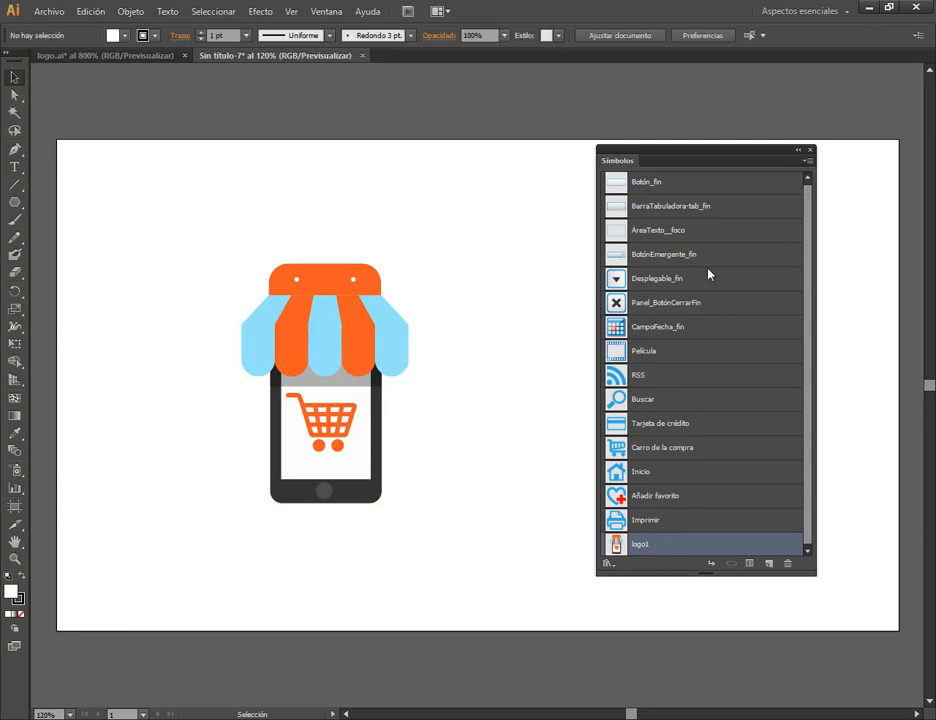
pyautogui.click(345, 323)
pyautogui.press('Delete')
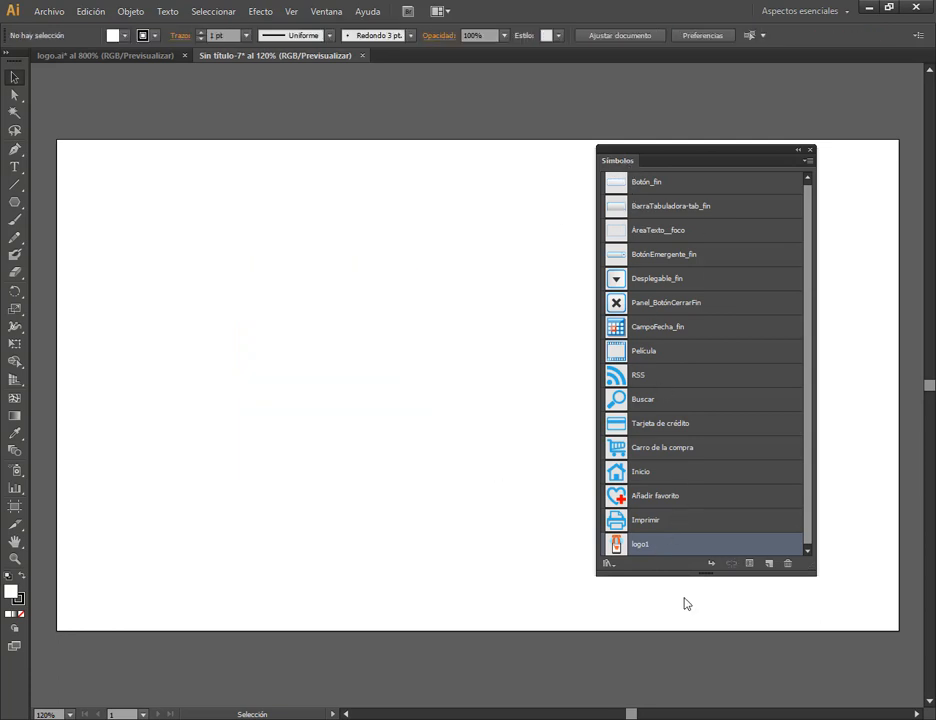
pyautogui.click(607, 563)
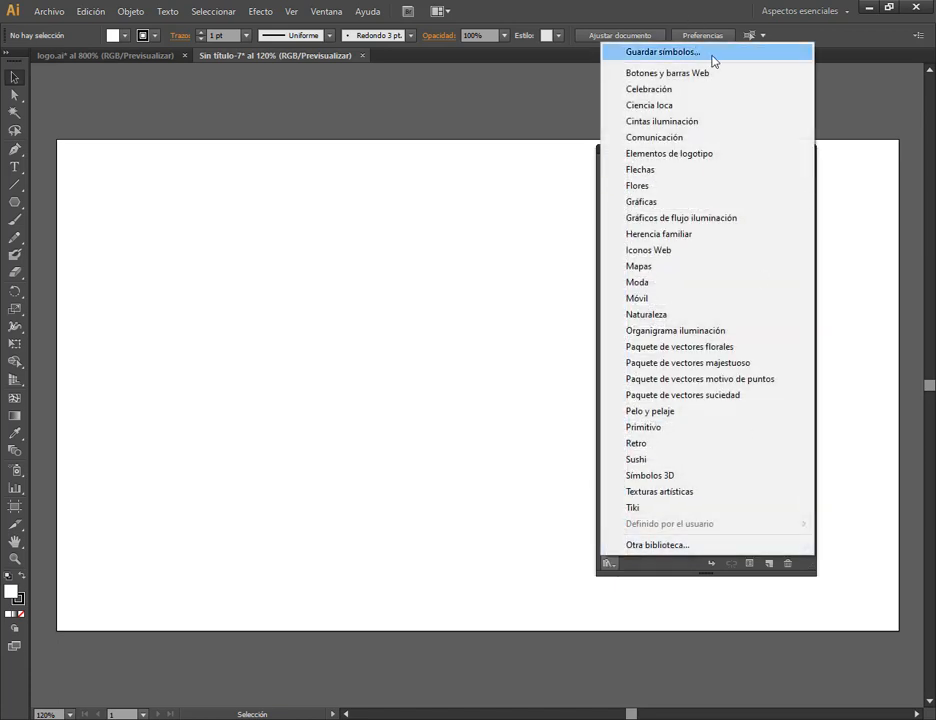
pyautogui.click(500, 296)
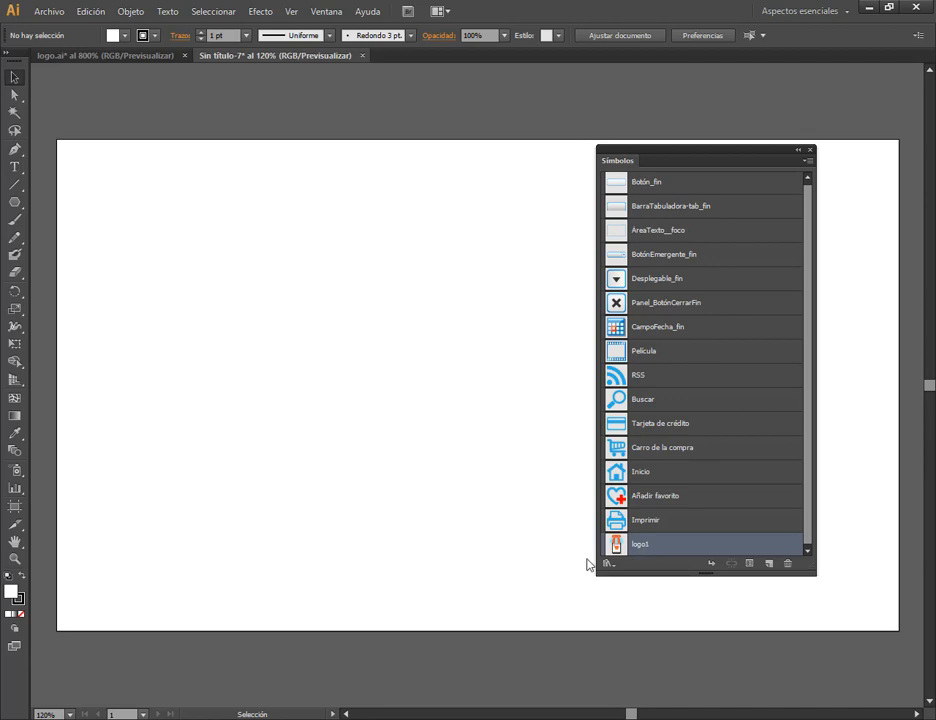
pyautogui.click(607, 563)
pyautogui.click(656, 52)
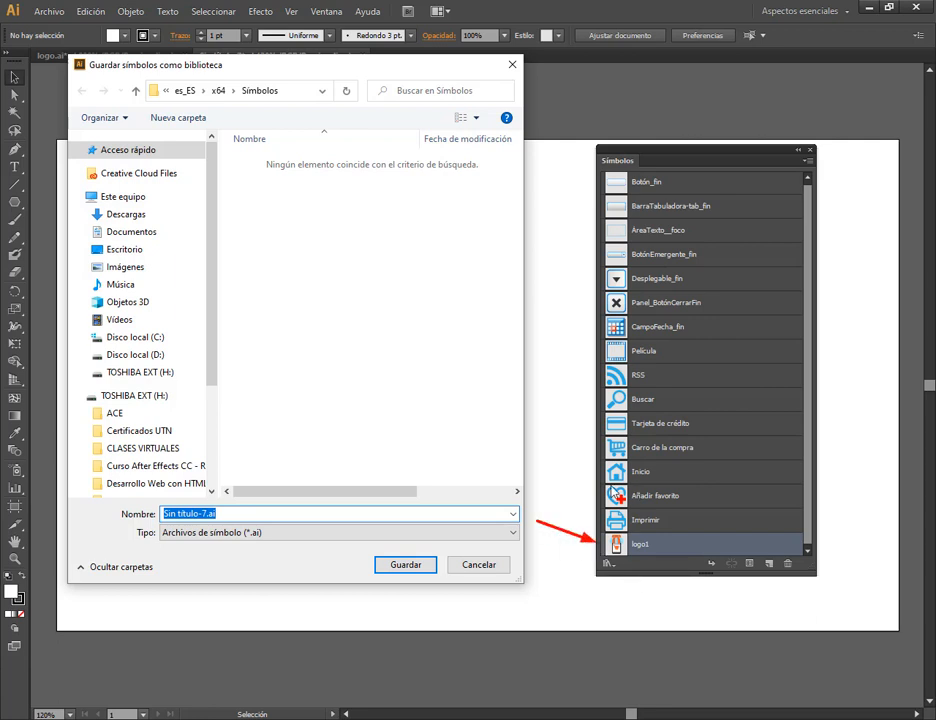
pyautogui.moveTo(601, 170); pyautogui.dragTo(750, 531)
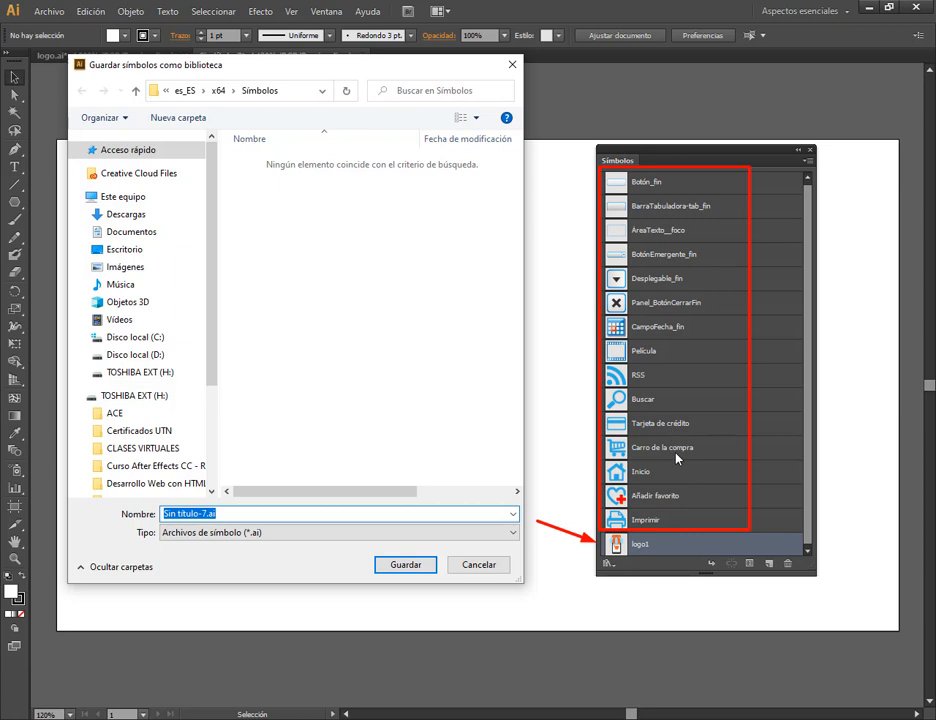
pyautogui.click(478, 564)
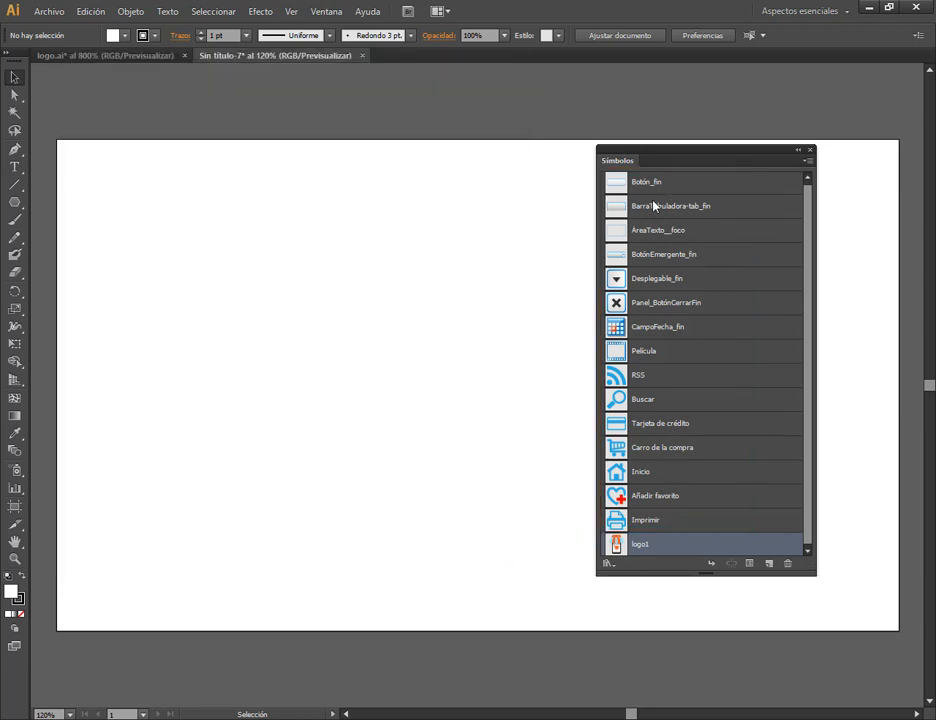
# Select the default symbols from Botón_fin through Imprimir, and return the selection to logo1 alone.
pyautogui.click(711, 183)
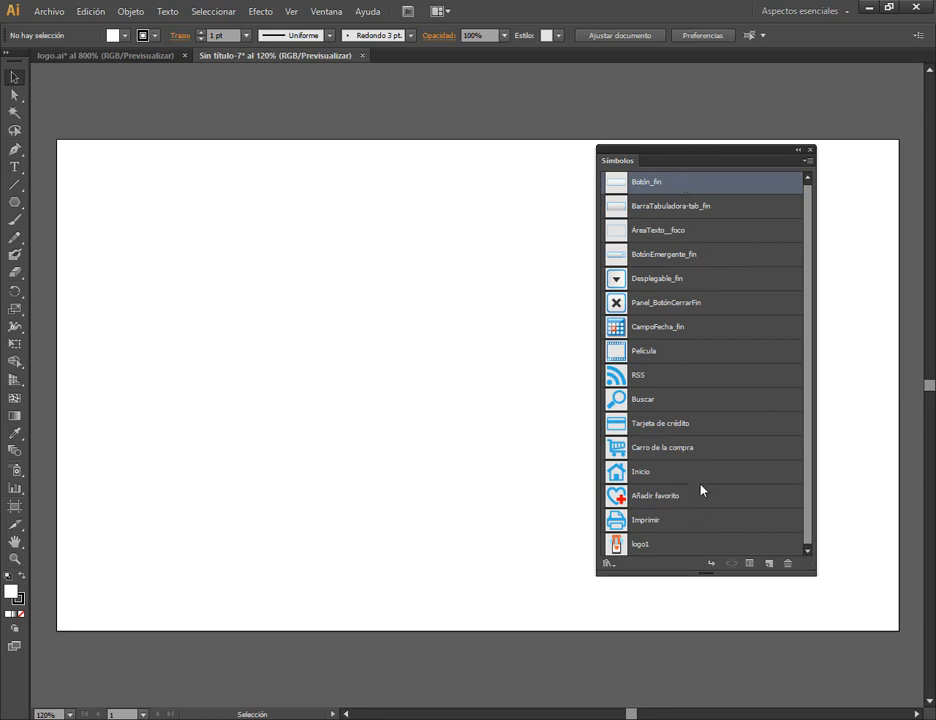
pyautogui.keyDown('shift'); pyautogui.click(652, 527); pyautogui.keyUp('shift')
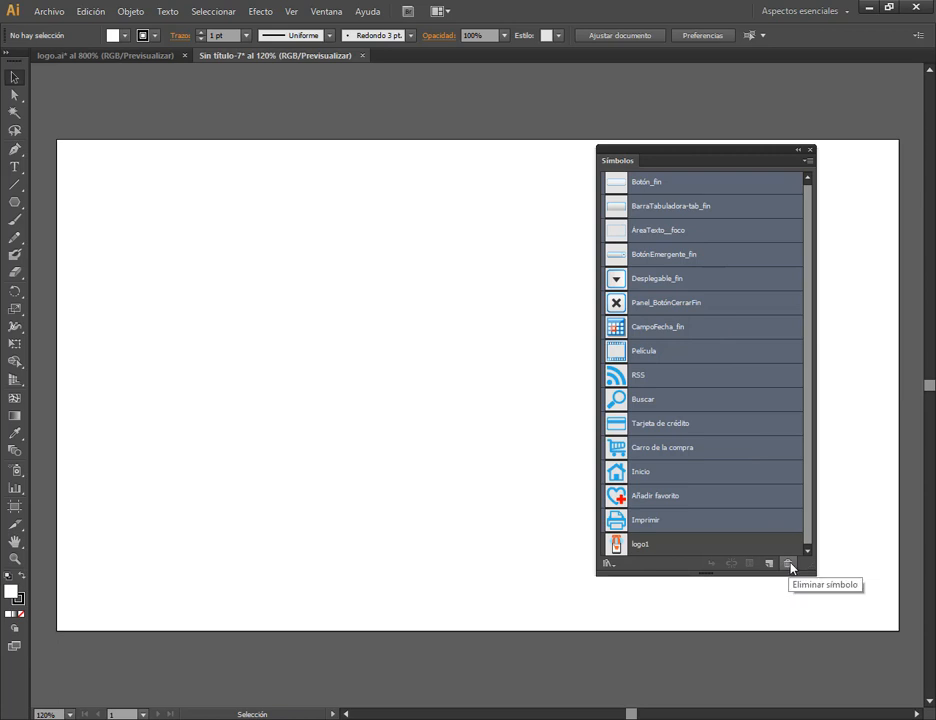
pyautogui.click(656, 547)
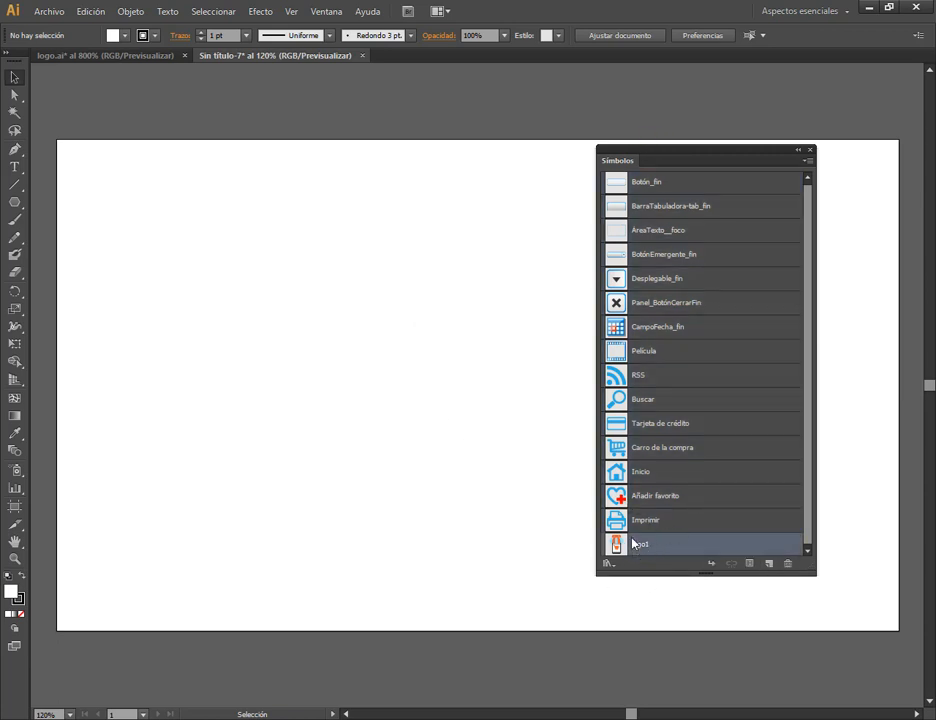
# Close the untitled document without saving its changes and shift the Símbolos panel slightly on the logo.ai artboard.
pyautogui.click(362, 56)
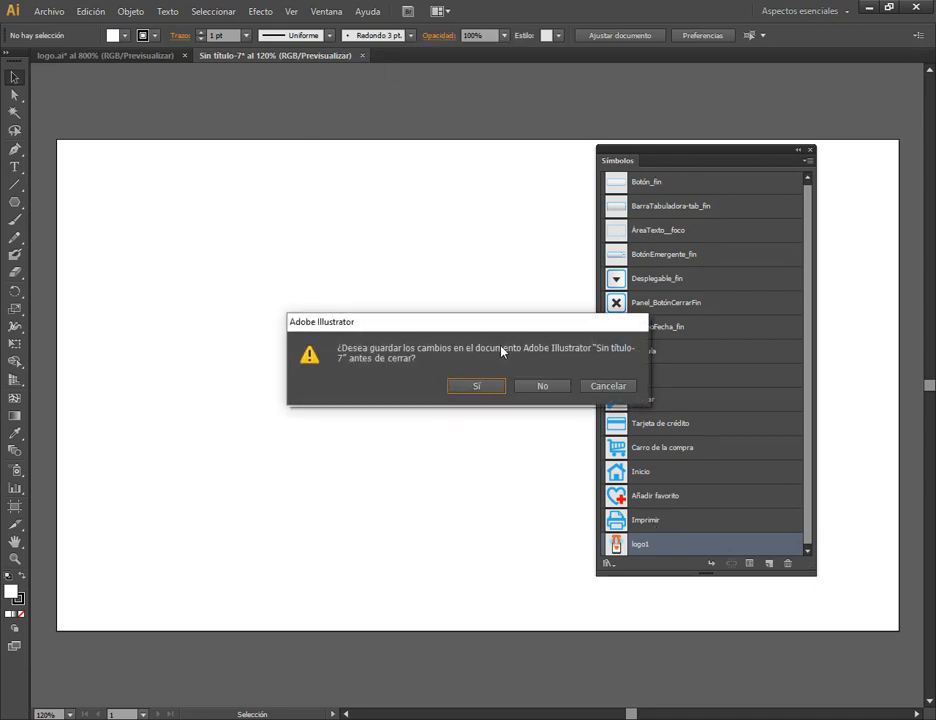
pyautogui.click(545, 388)
pyautogui.moveTo(689, 146); pyautogui.dragTo(701, 140)
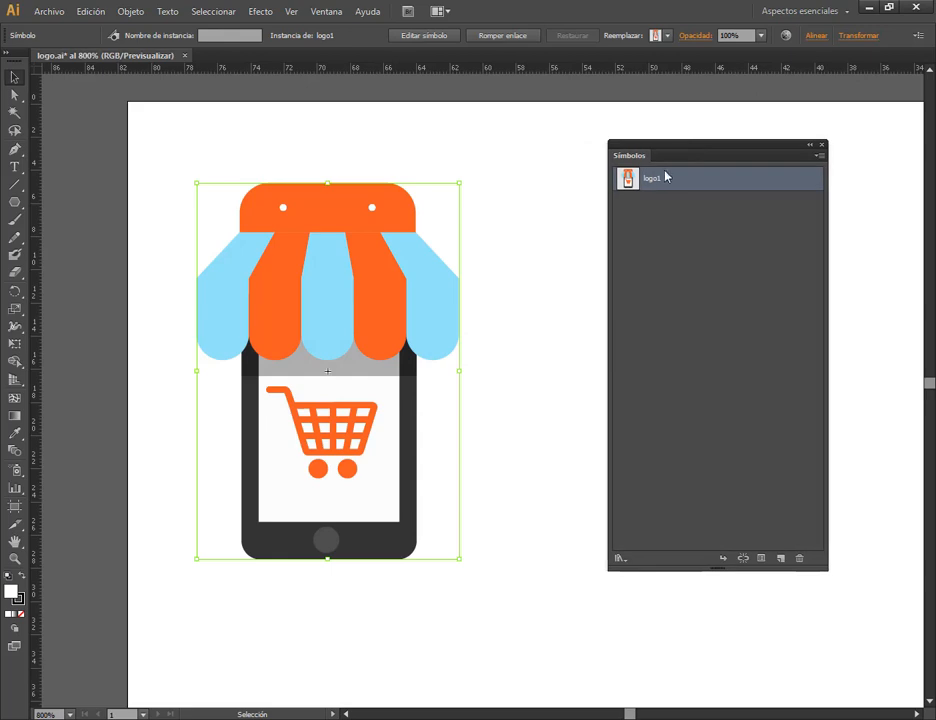
pyautogui.click(620, 557)
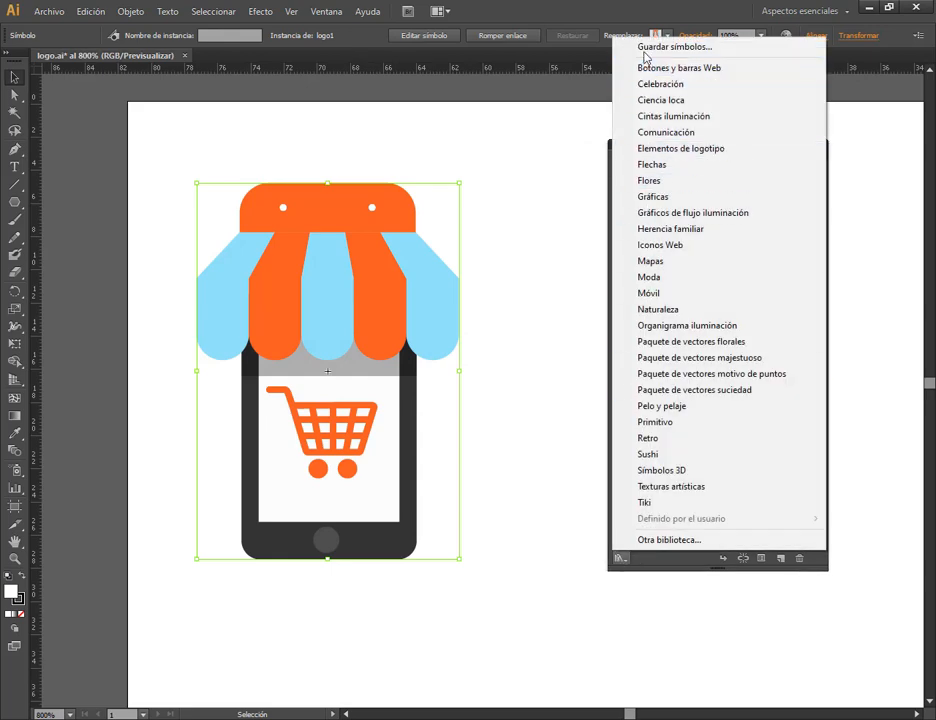
pyautogui.click(675, 47)
pyautogui.moveTo(370, 68); pyautogui.dragTo(387, 41)
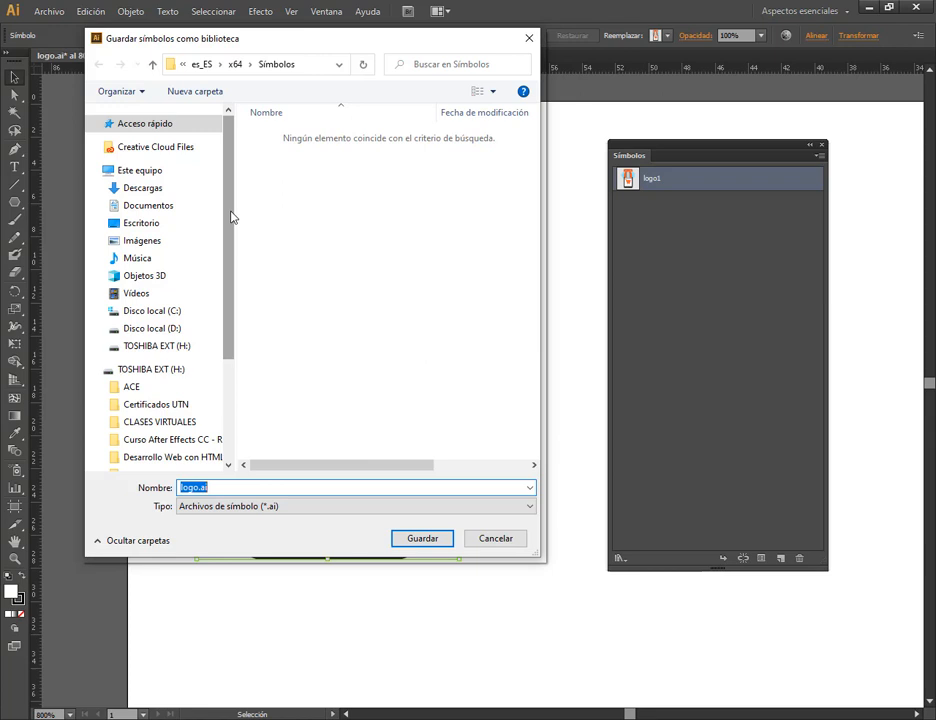
pyautogui.click(187, 222)
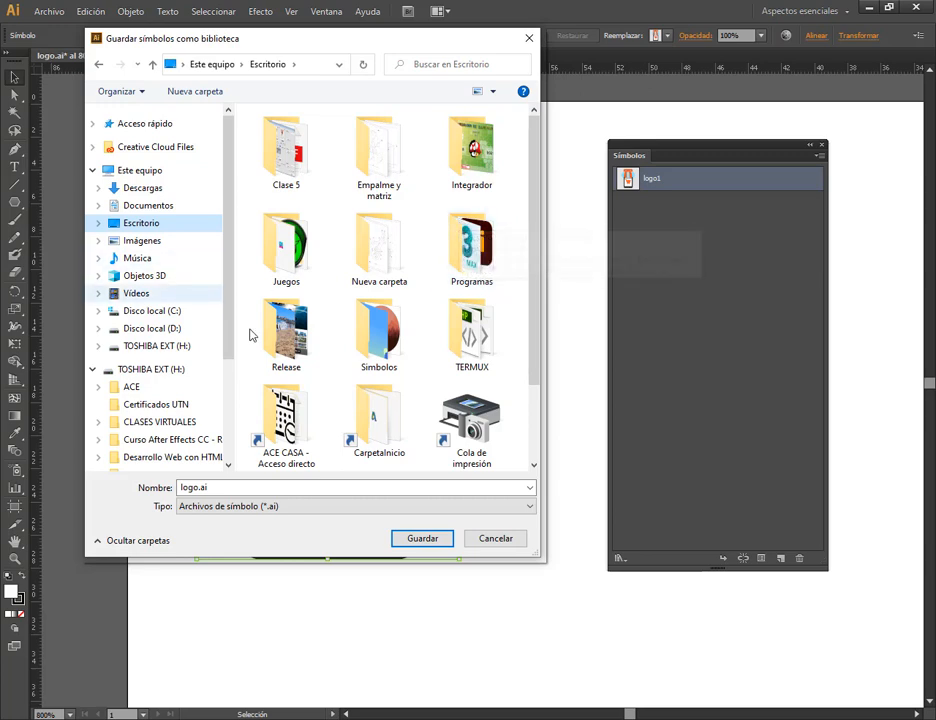
pyautogui.click(495, 538)
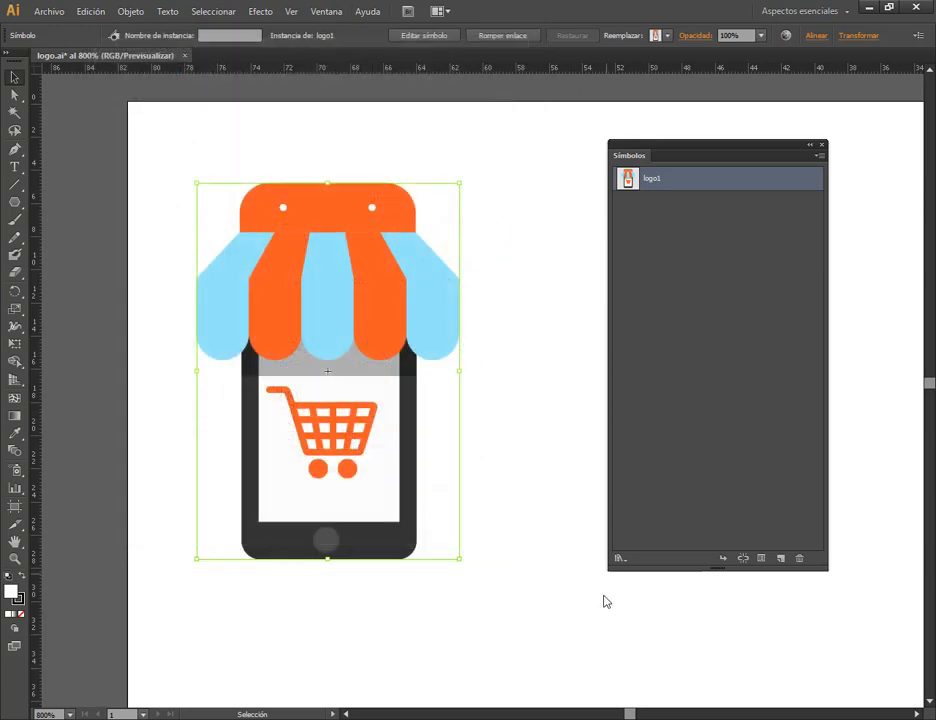
# Save the symbols of logo.ai as a symbol library named Tienda in the default Símbolos folder.
pyautogui.click(620, 557)
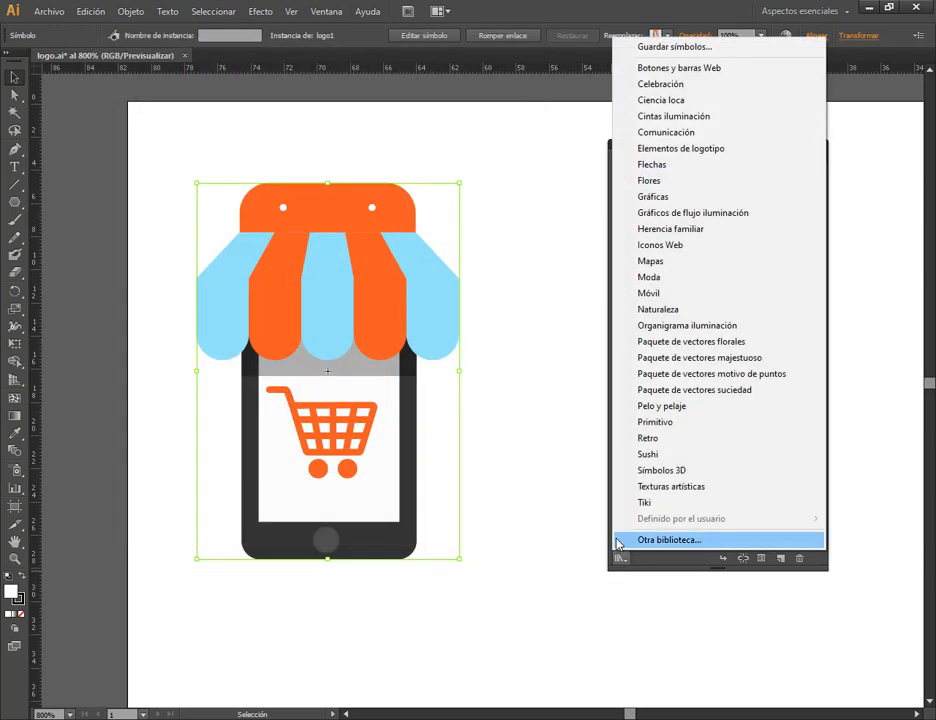
pyautogui.click(640, 46)
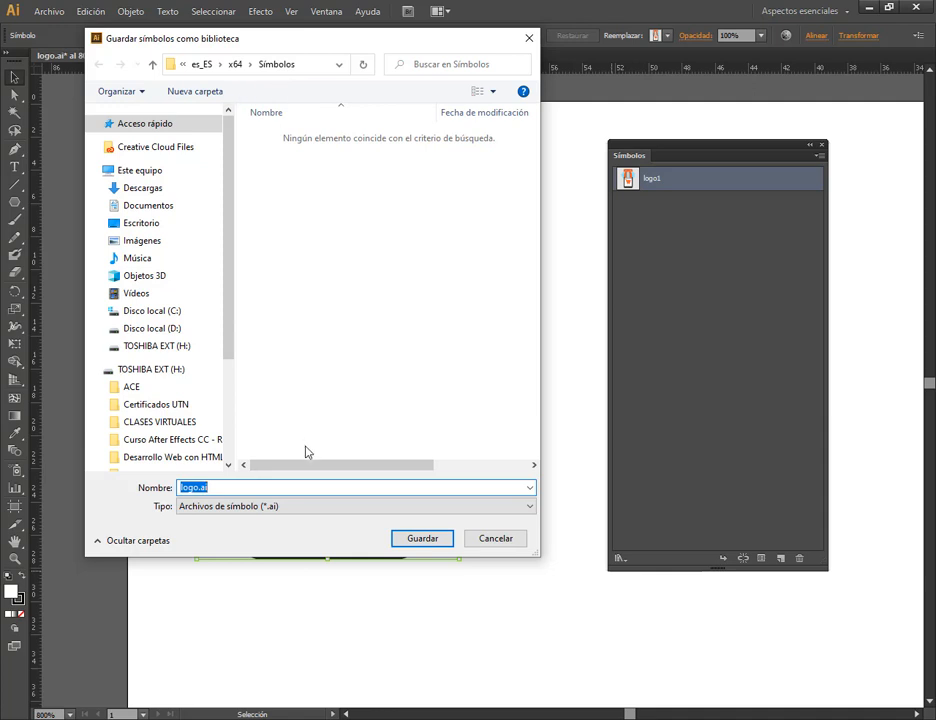
pyautogui.click(198, 490)
pyautogui.write('Tienda')
pyautogui.click(430, 541)
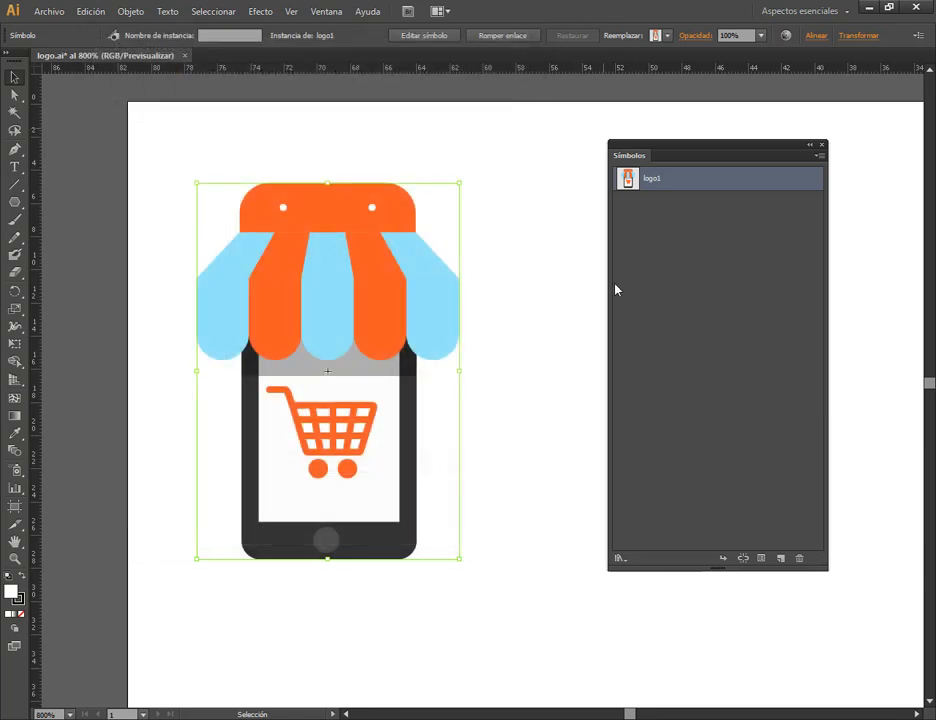
# Delete the logo1 instance from the logo.ai artboard.
pyautogui.click(581, 372)
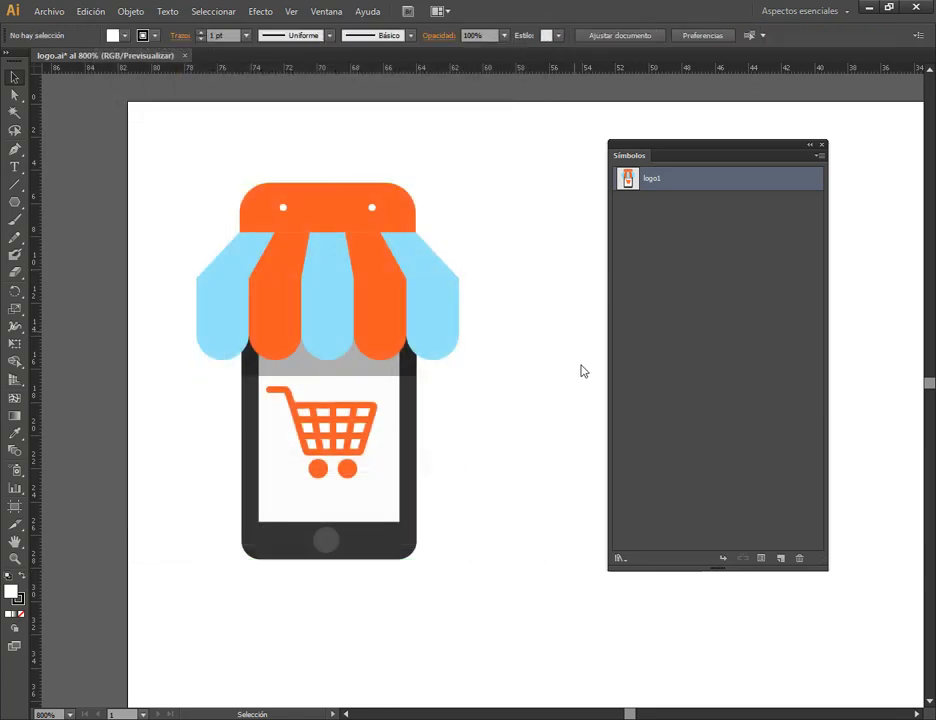
pyautogui.click(410, 288)
pyautogui.press('Delete')
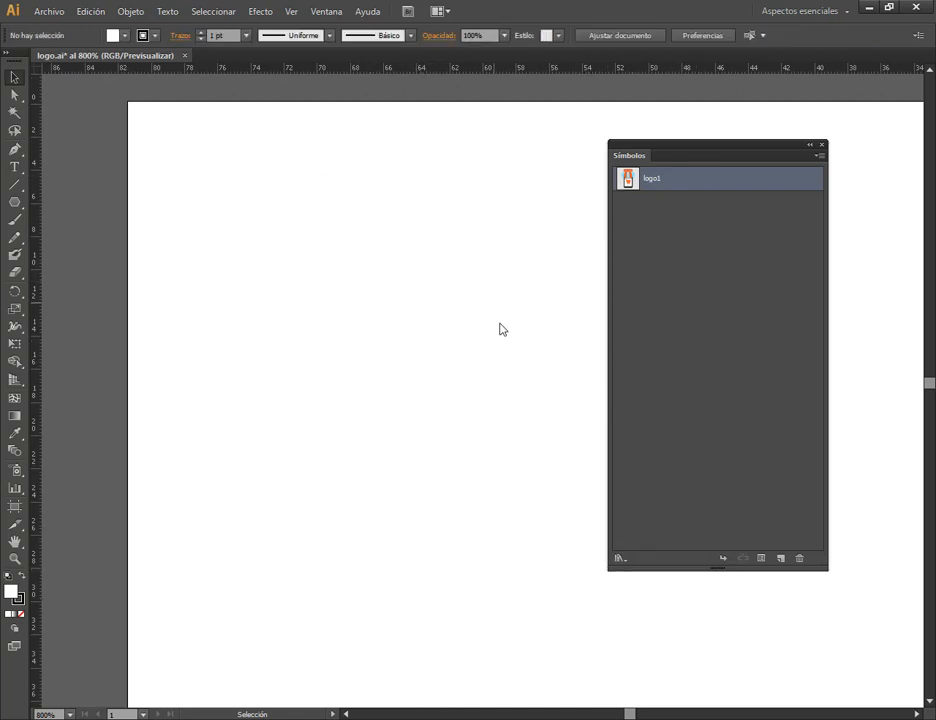
# Create a new document with the Web profile at 960 x 560 px in RGB color mode.
pyautogui.click(52, 14)
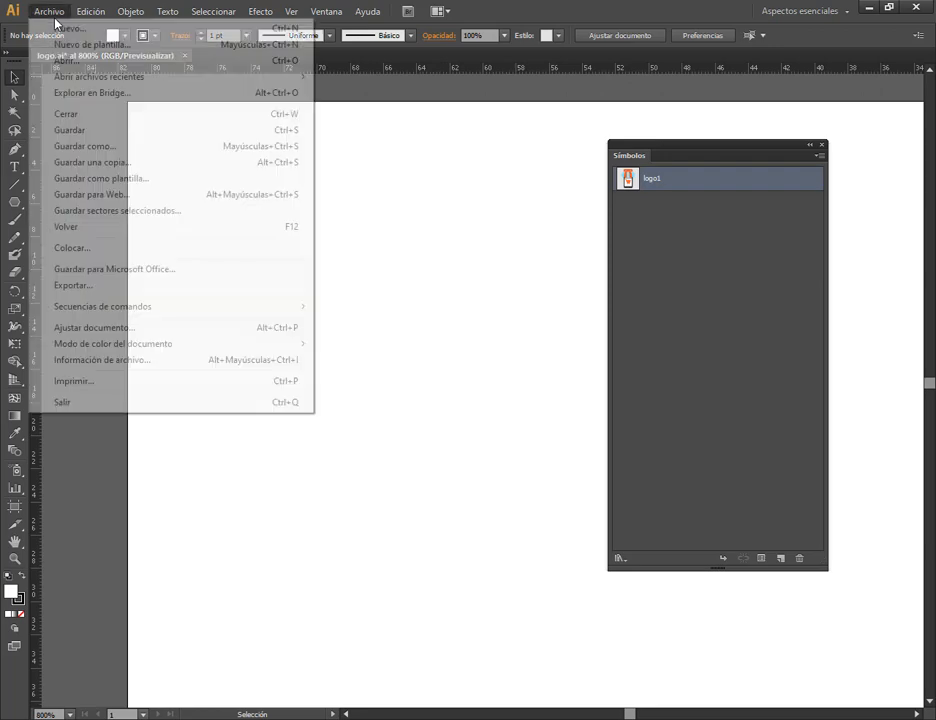
pyautogui.click(58, 27)
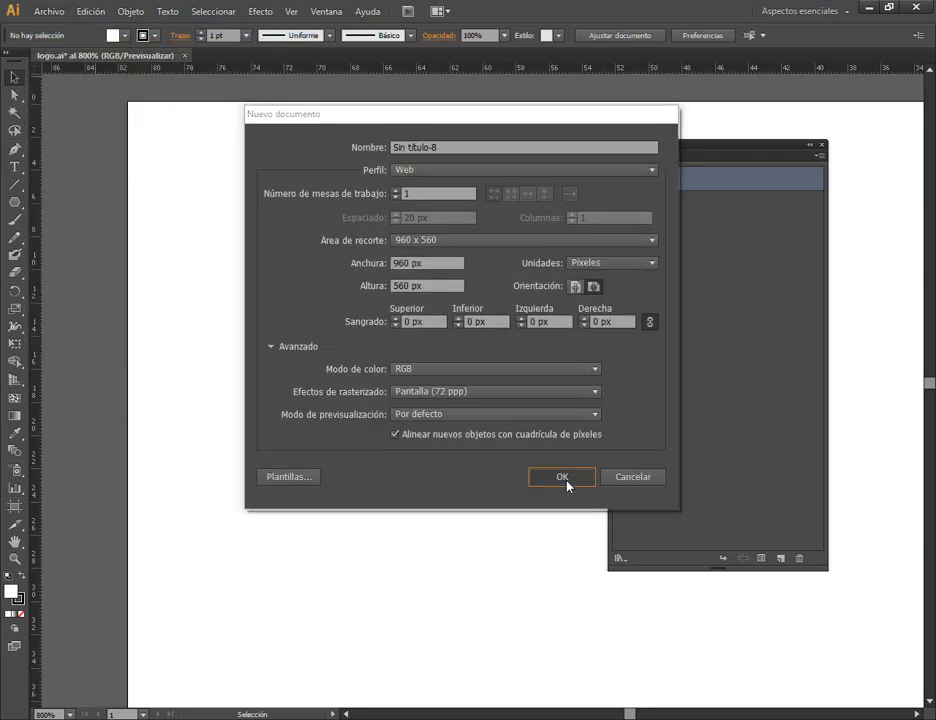
pyautogui.click(561, 478)
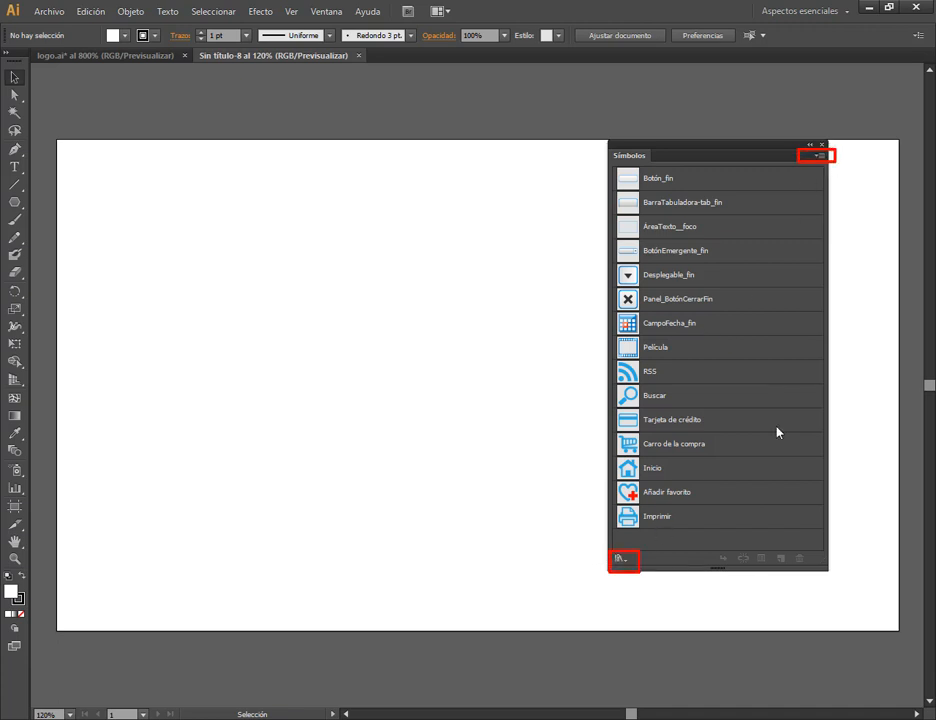
# Look through the symbol library files offered for opening another library, and leave without opening one.
pyautogui.click(820, 156)
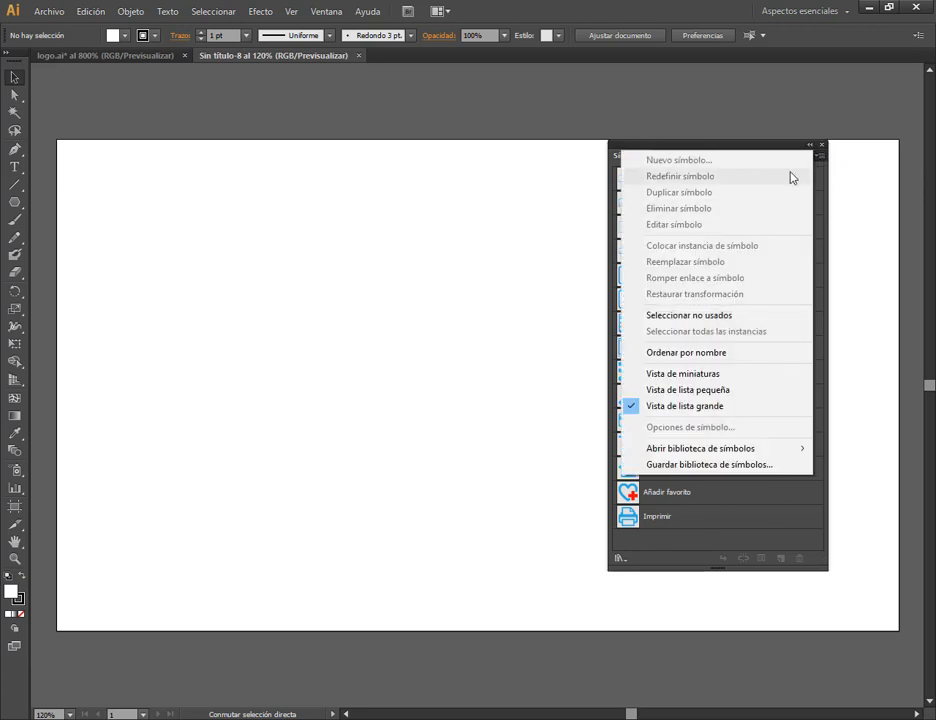
pyautogui.moveTo(704, 450)
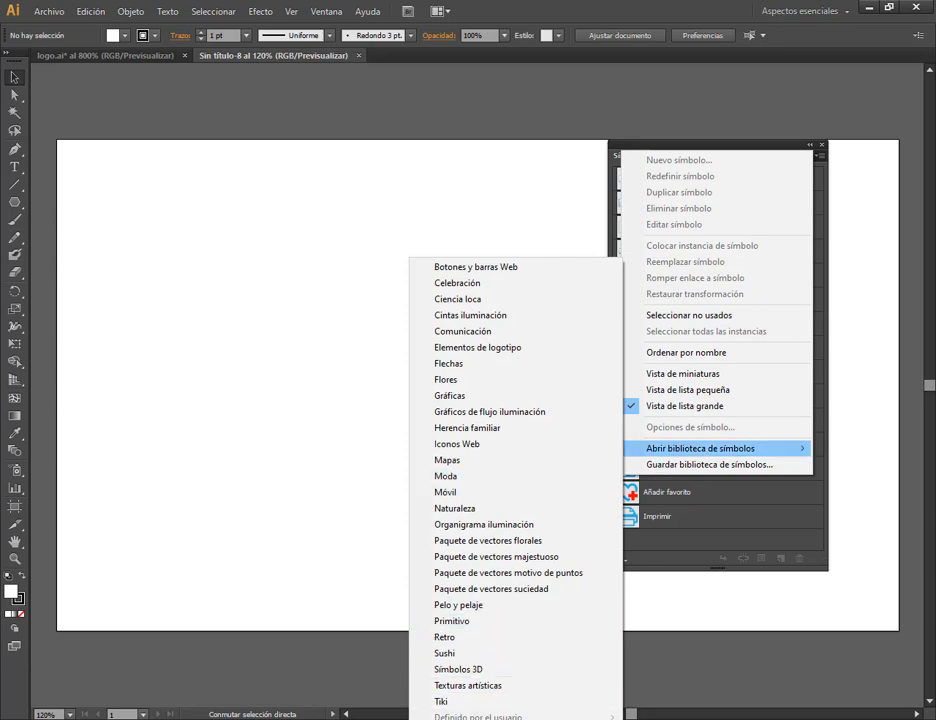
pyautogui.click(443, 710)
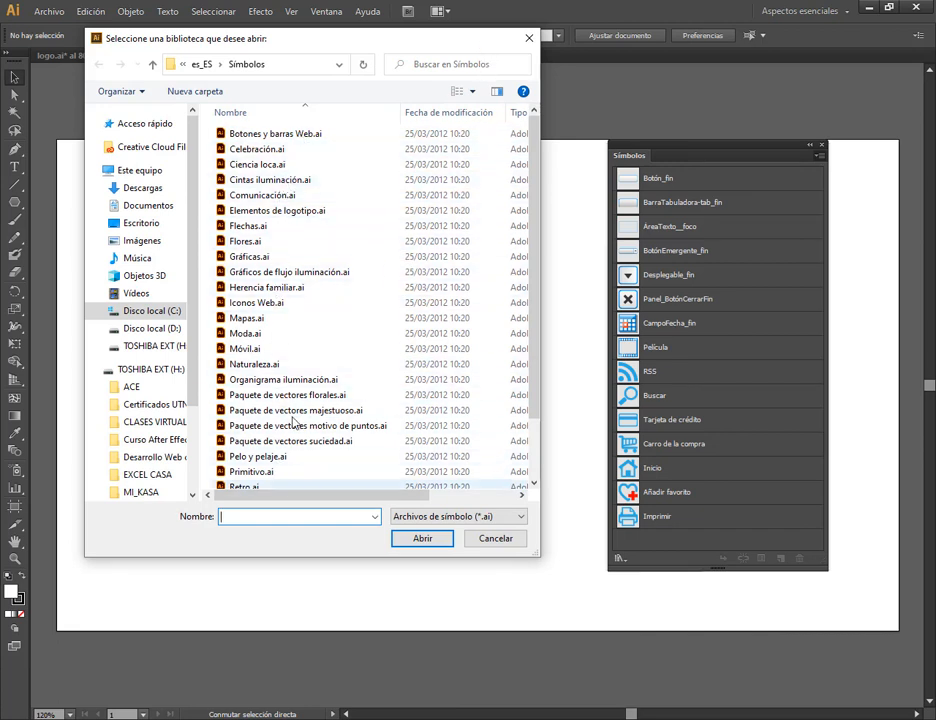
pyautogui.click(531, 38)
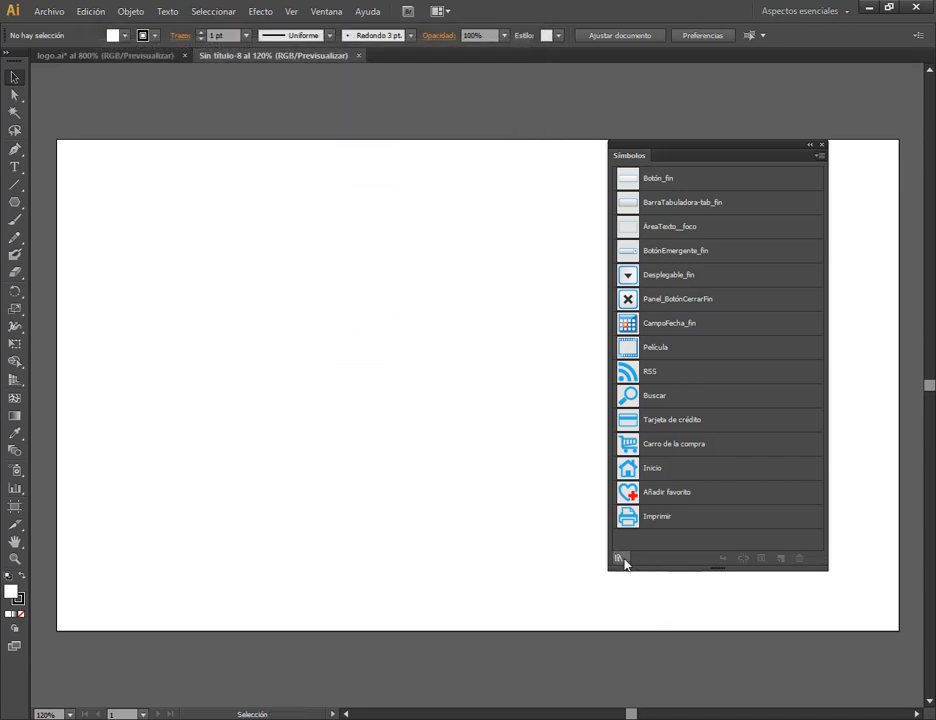
# Look for the saved symbol library among the Otra biblioteca files, from both the new document and logo.ai, without opening any.
pyautogui.click(621, 560)
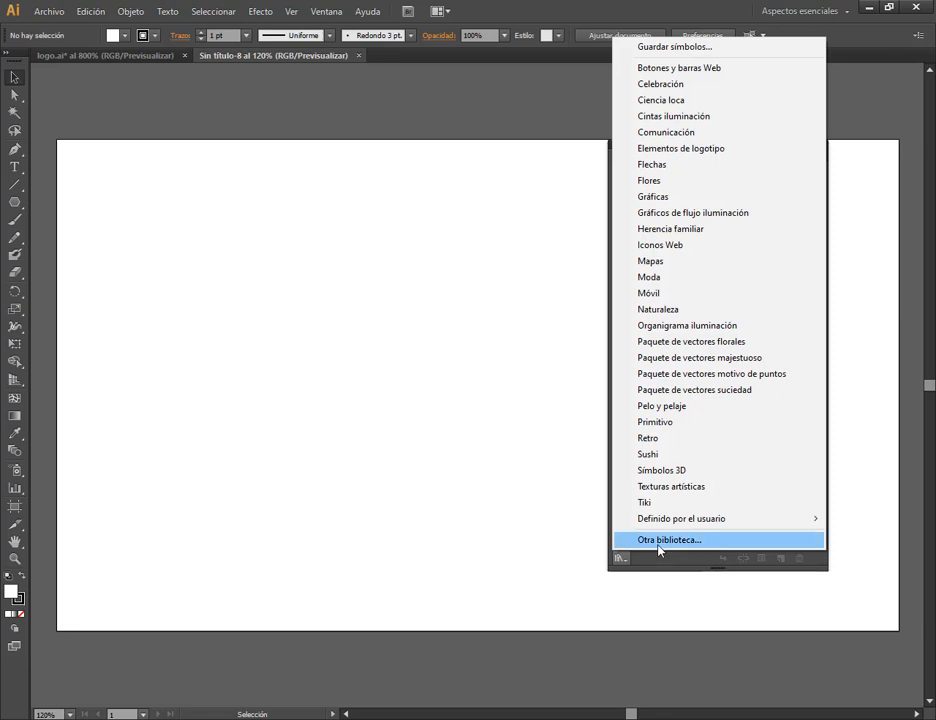
pyautogui.click(650, 543)
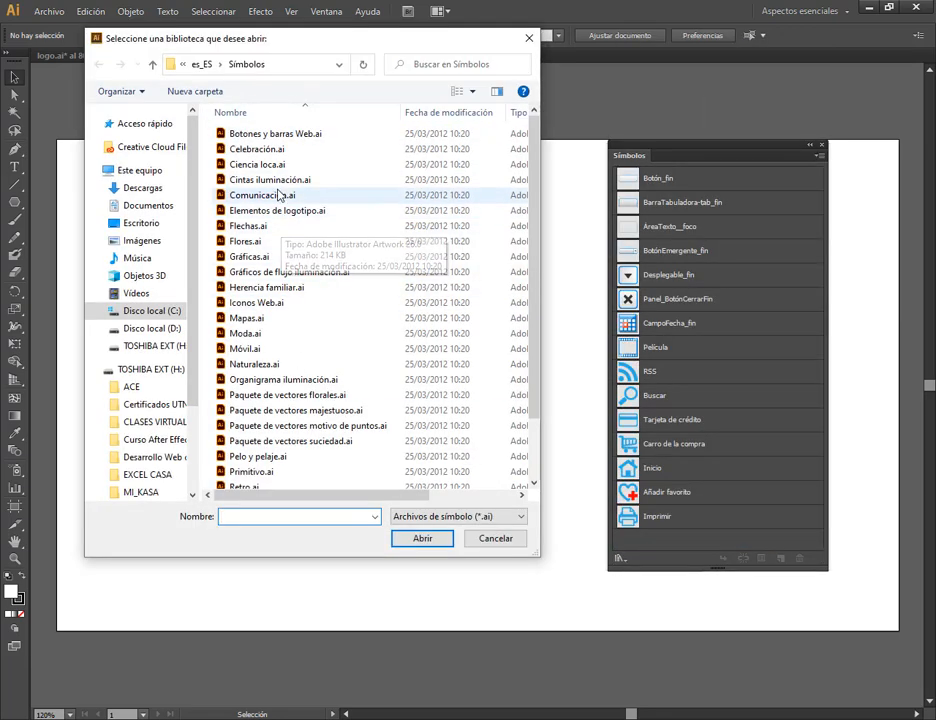
pyautogui.scroll(-2, 286, 251)
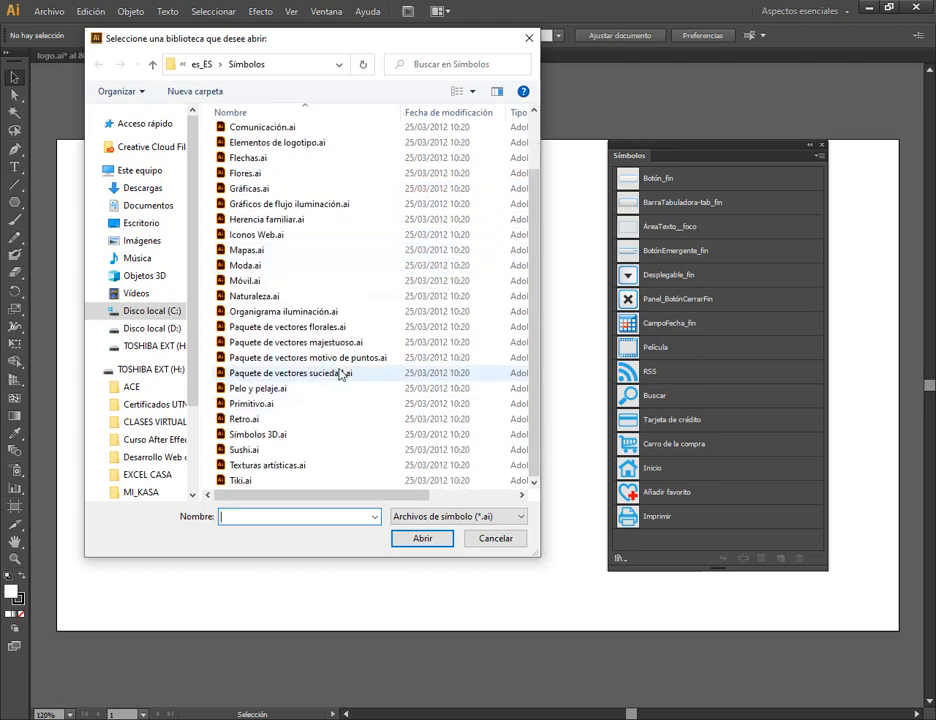
pyautogui.scroll(2, 340, 373)
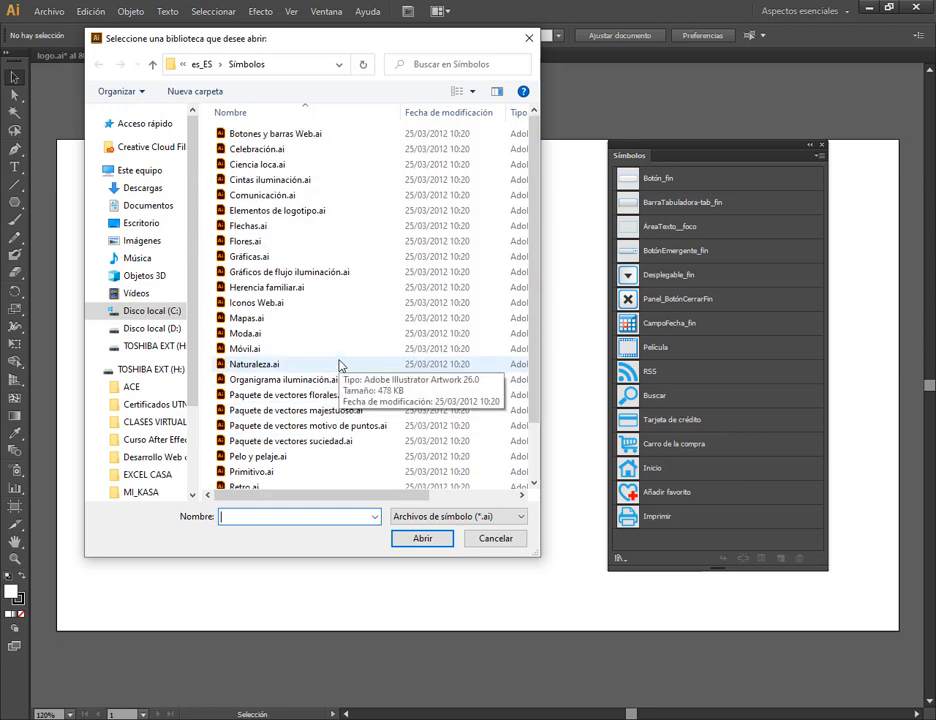
pyautogui.click(488, 540)
pyautogui.click(72, 56)
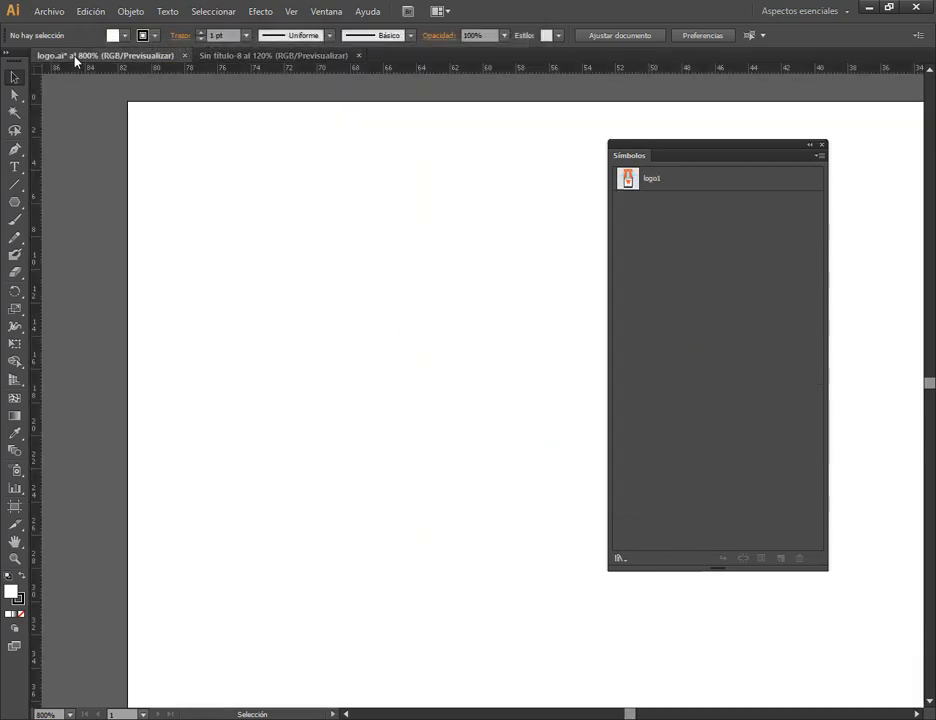
pyautogui.click(619, 560)
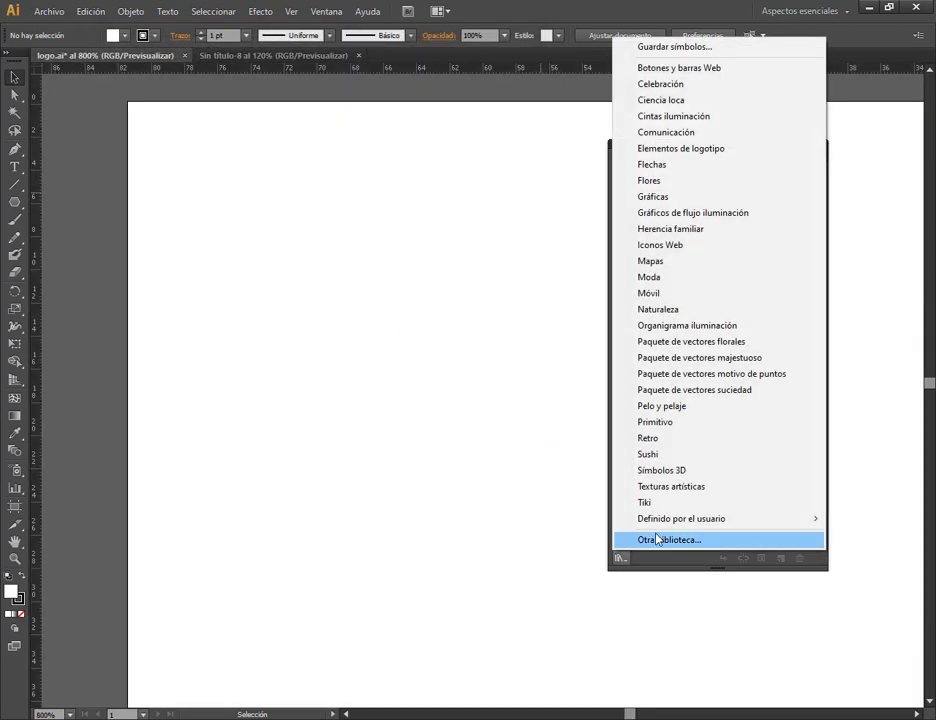
pyautogui.click(655, 540)
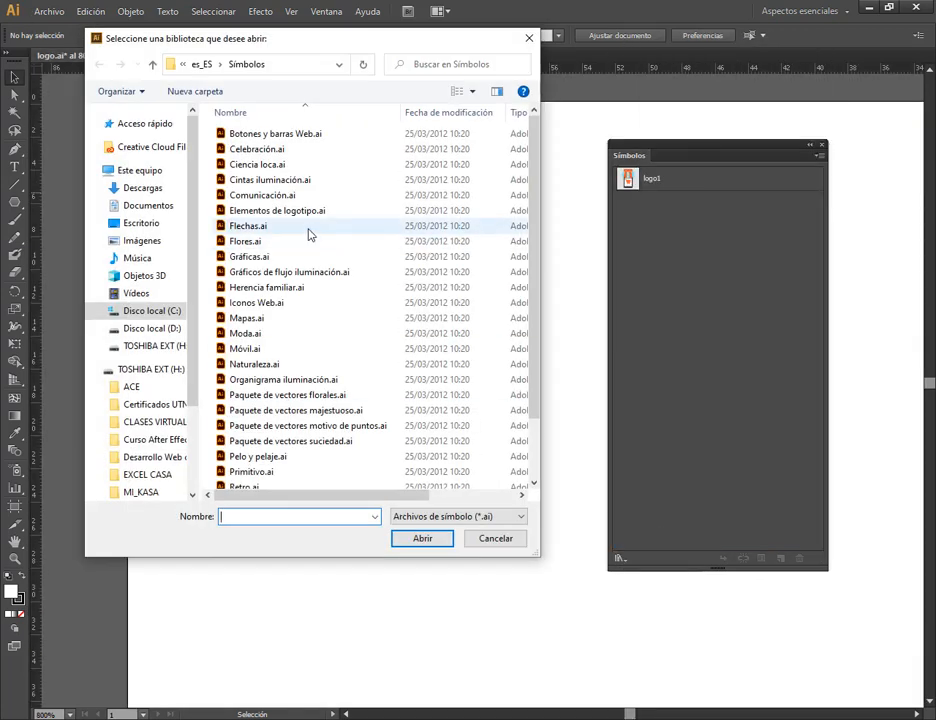
pyautogui.click(503, 538)
# Check the folder and file name under which logo.ai's symbols get saved as a library, and leave without saving.
pyautogui.click(660, 184)
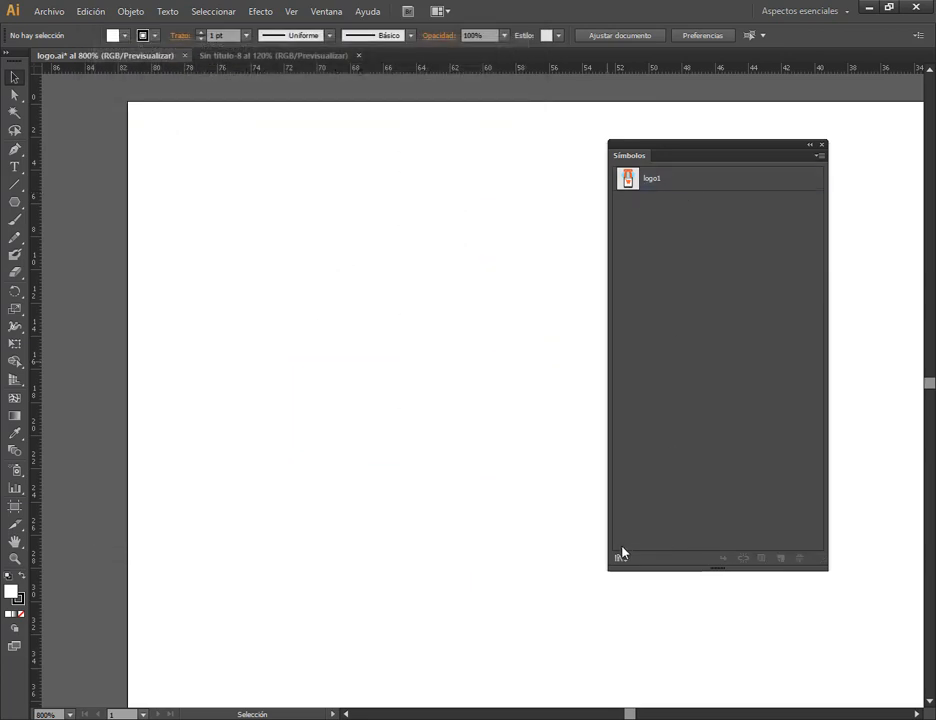
pyautogui.click(620, 551)
pyautogui.click(530, 463)
pyautogui.click(676, 177)
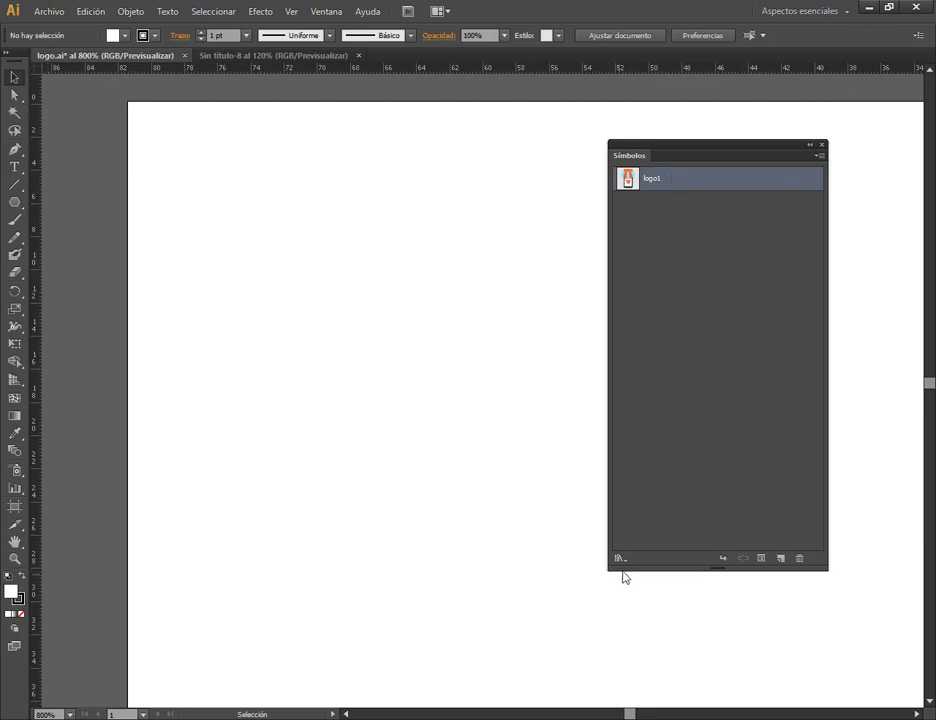
pyautogui.click(621, 558)
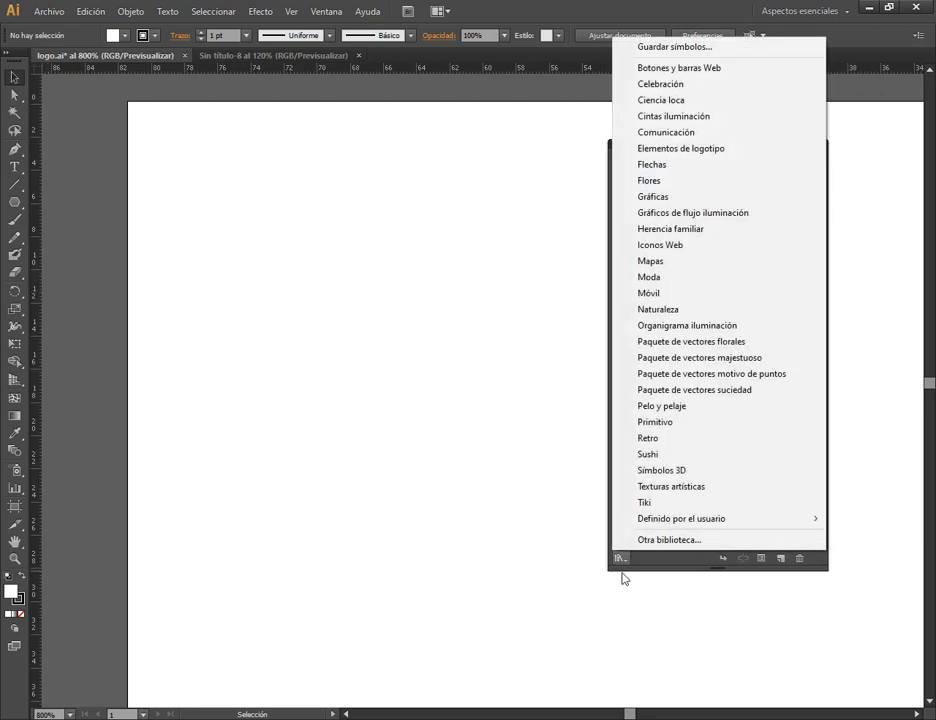
pyautogui.click(642, 47)
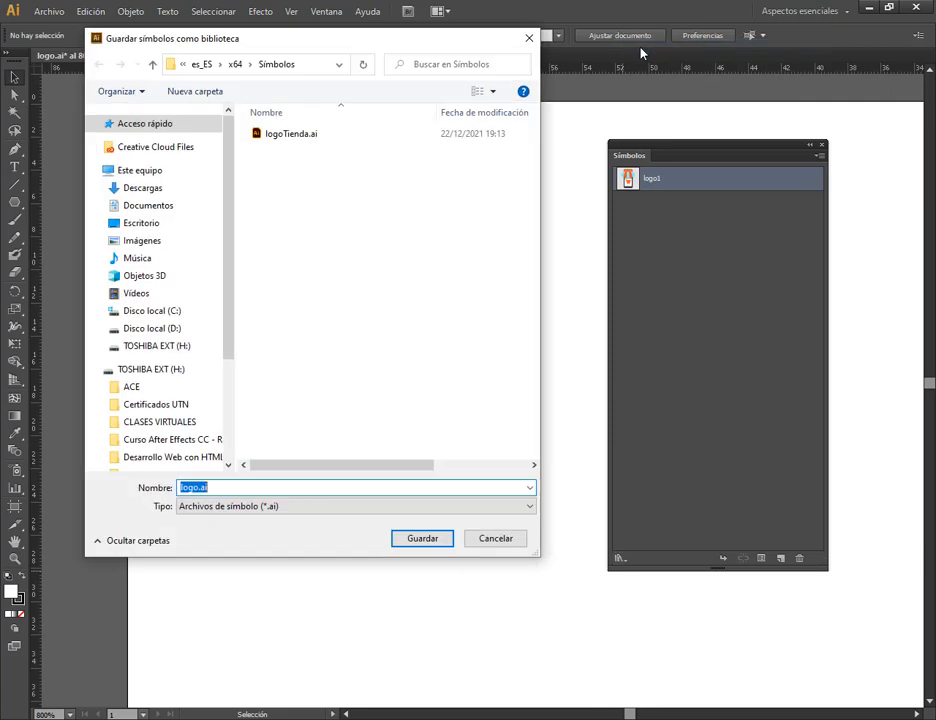
pyautogui.click(497, 543)
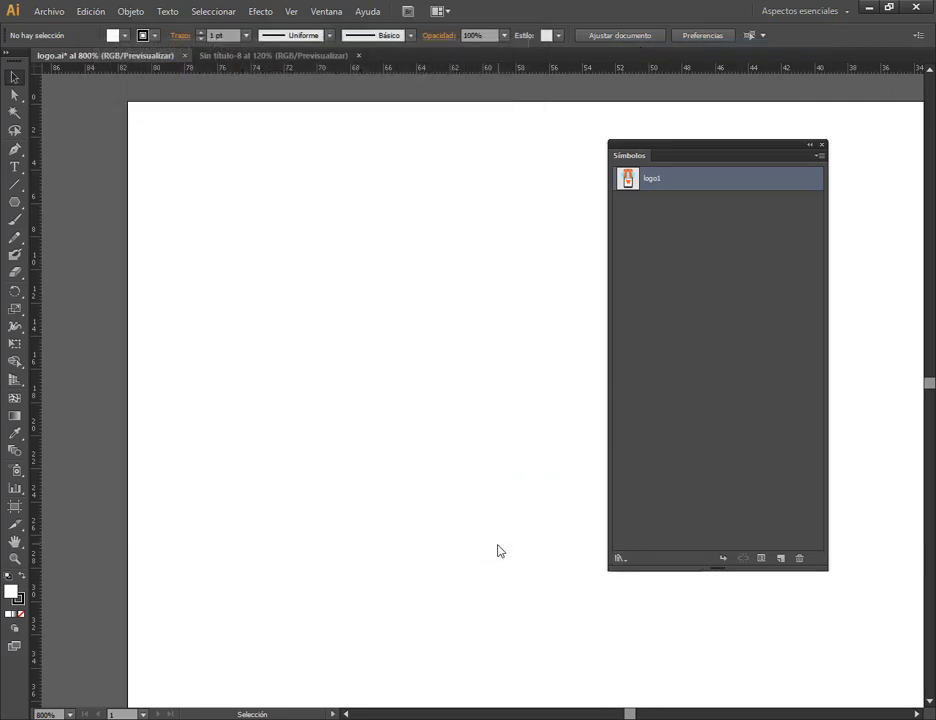
# Open the user-defined logoTienda symbol library in the new untitled document.
pyautogui.click(618, 560)
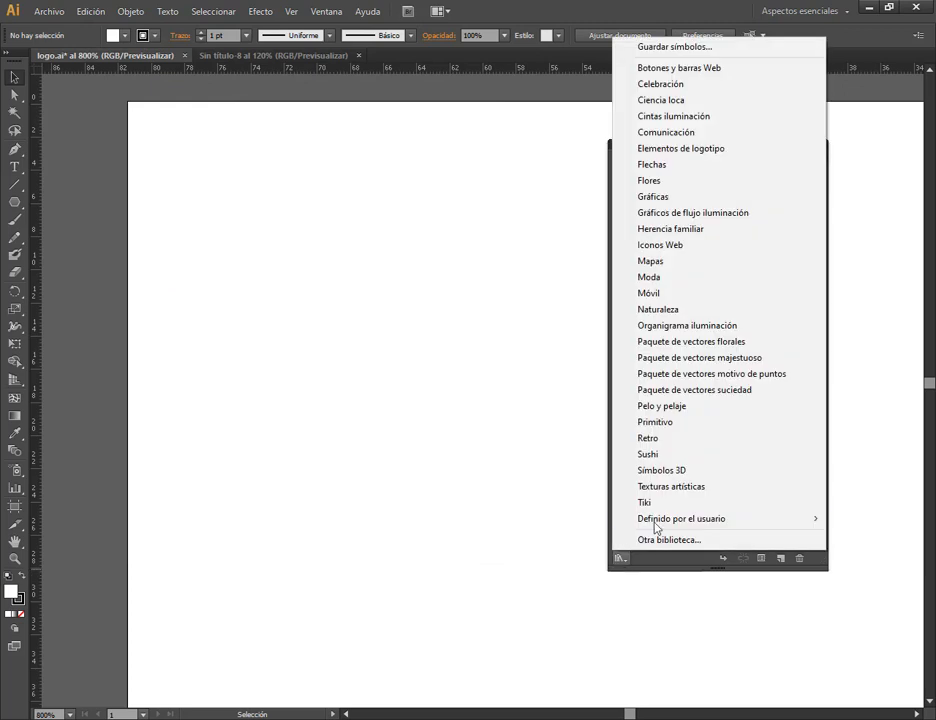
pyautogui.moveTo(641, 520)
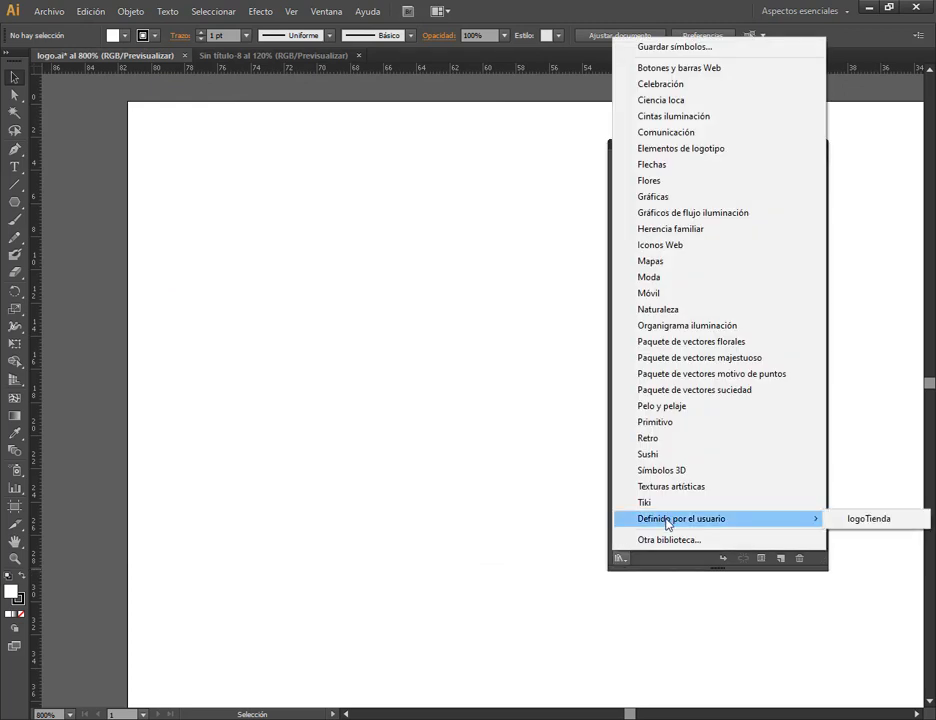
pyautogui.click(324, 56)
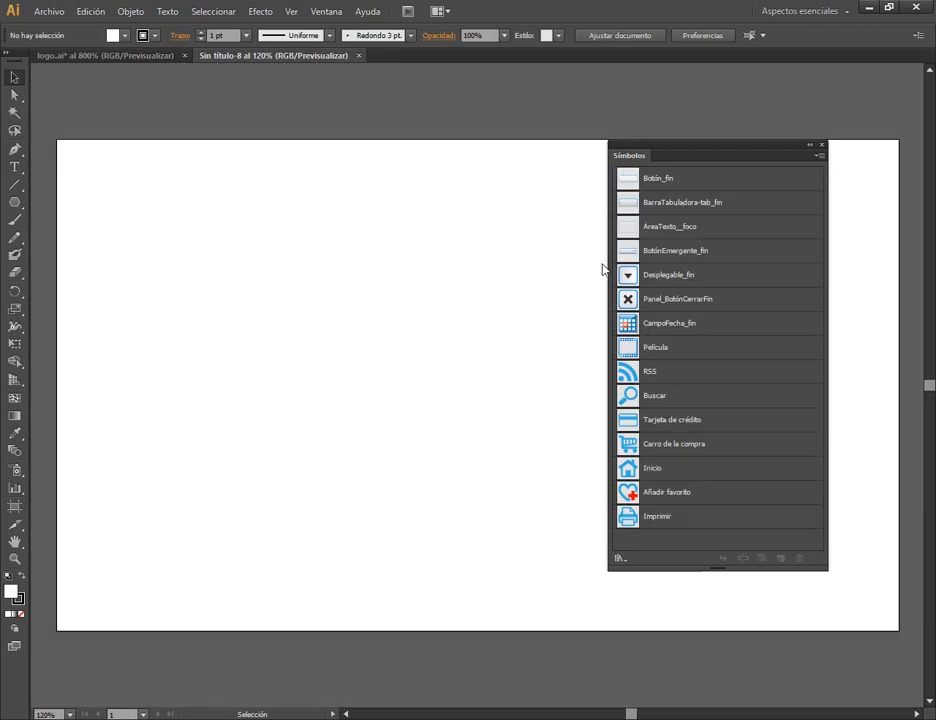
pyautogui.click(618, 558)
pyautogui.moveTo(684, 527)
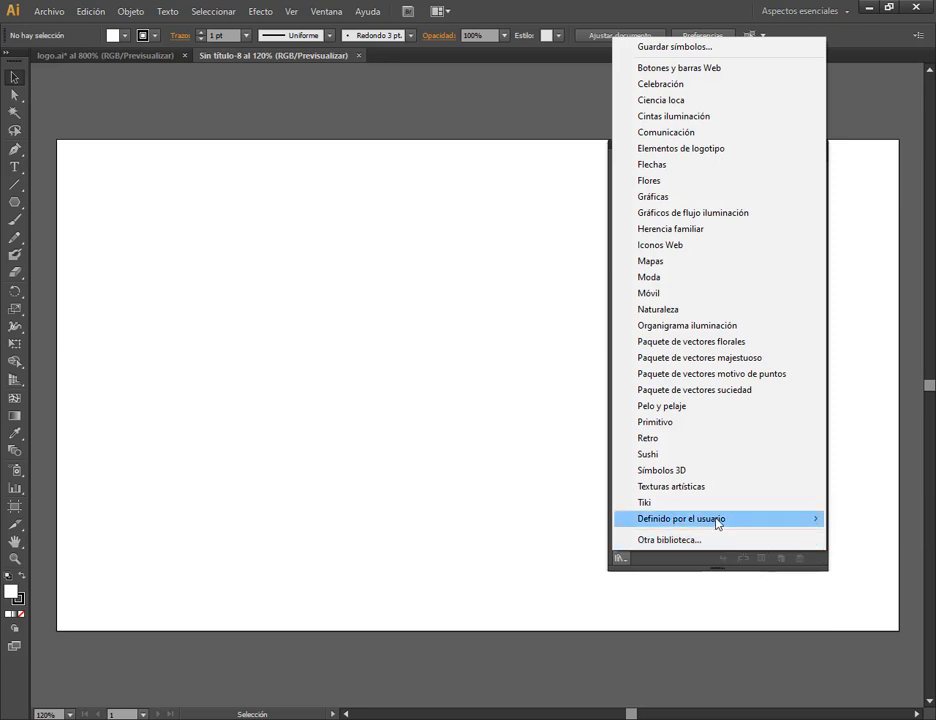
pyautogui.click(374, 456)
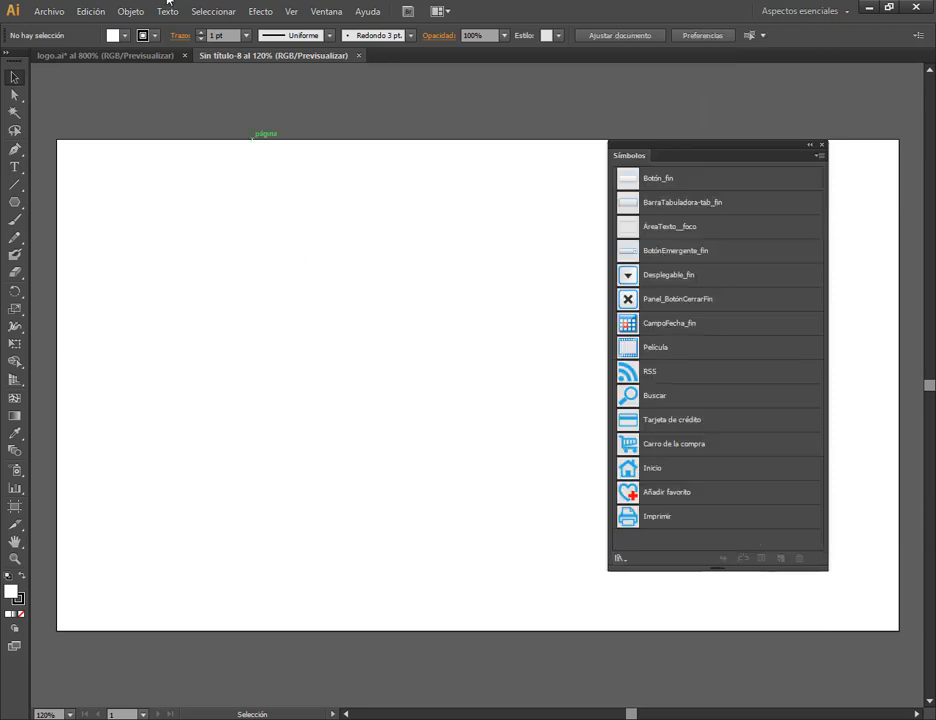
pyautogui.click(620, 558)
pyautogui.moveTo(650, 520)
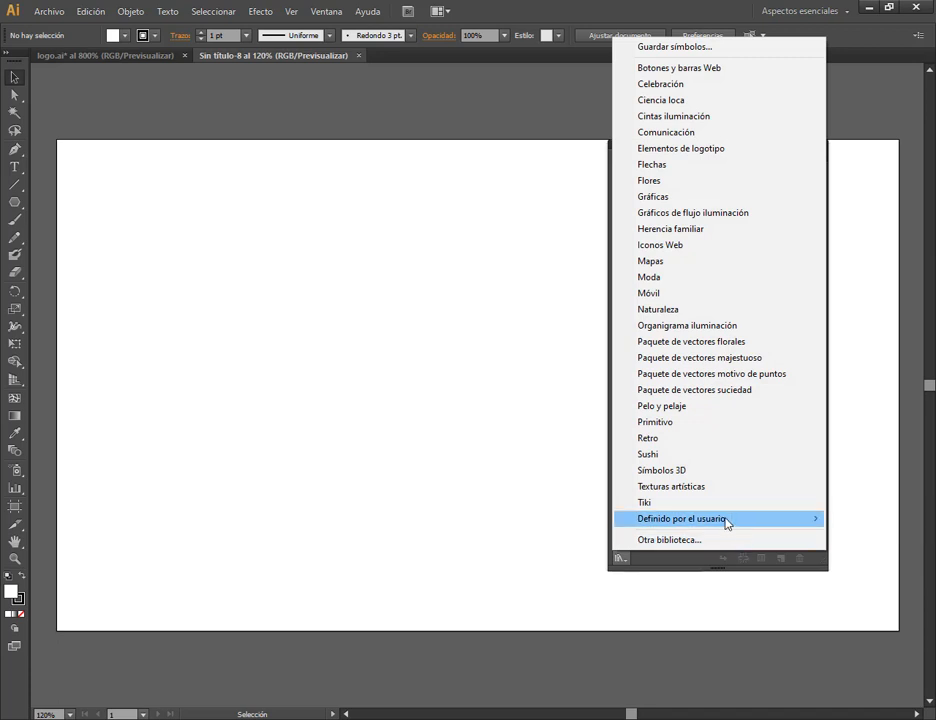
pyautogui.moveTo(775, 519)
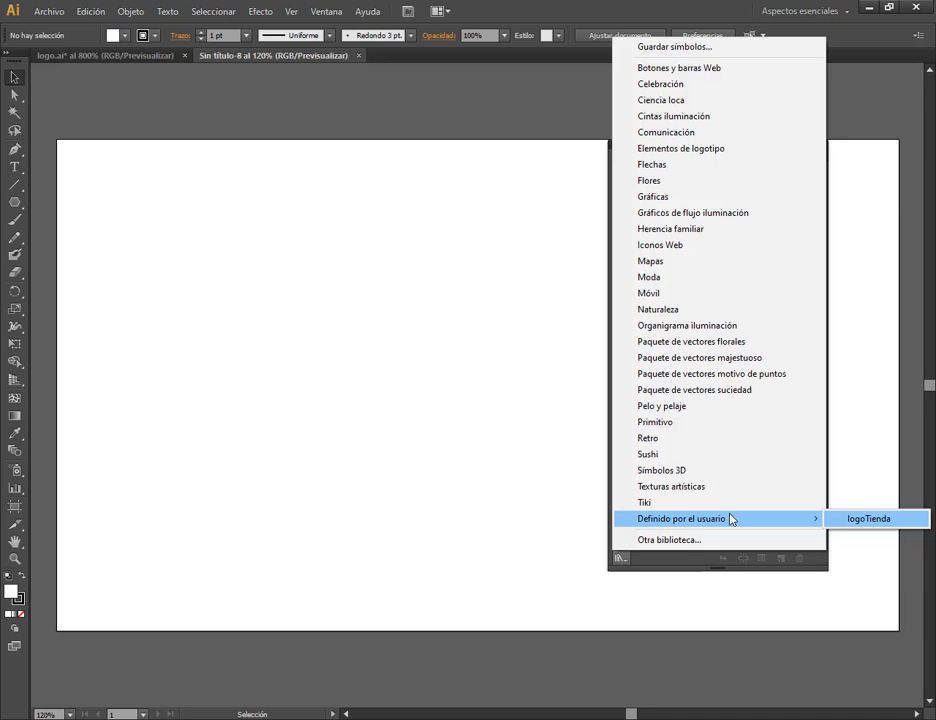
pyautogui.click(866, 518)
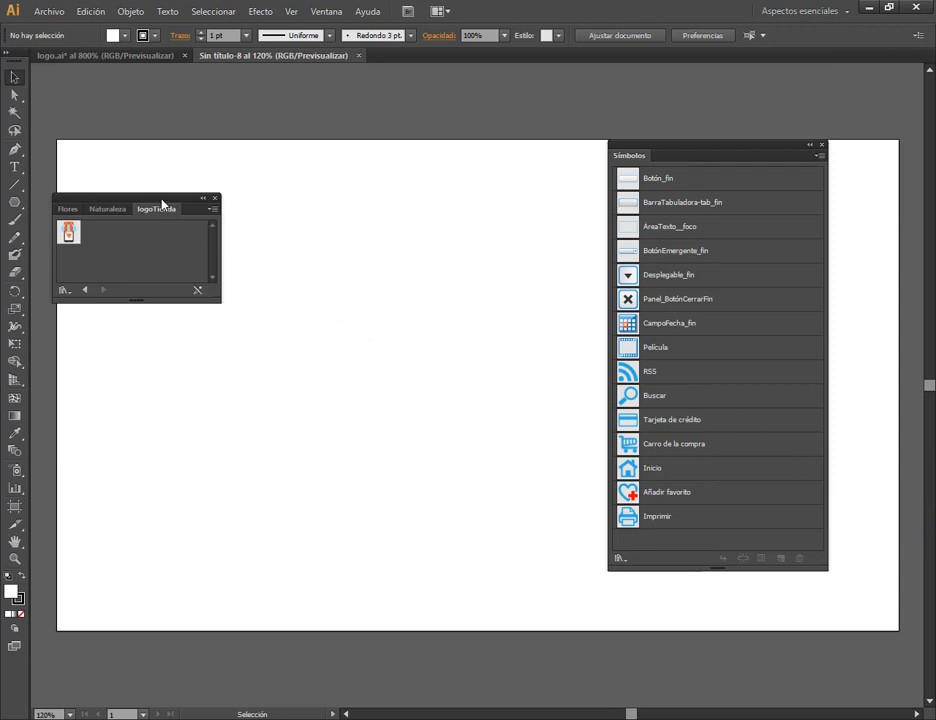
# Group the logoTienda library with the Símbolos panel and close the Flores and Naturaleza libraries.
pyautogui.click(107, 209)
pyautogui.click(67, 209)
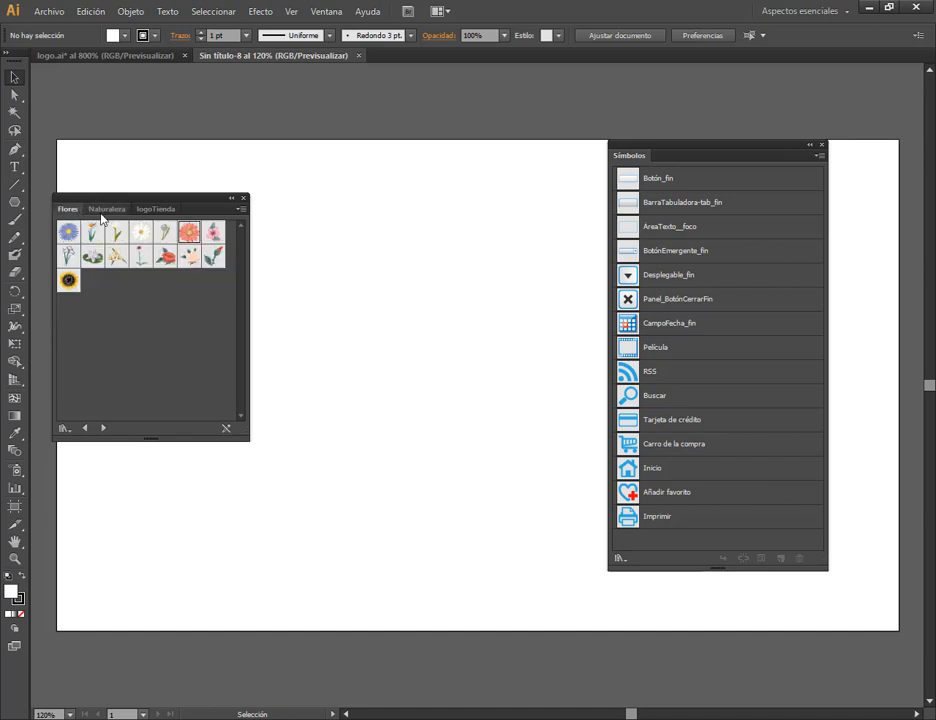
pyautogui.click(104, 209)
pyautogui.click(160, 209)
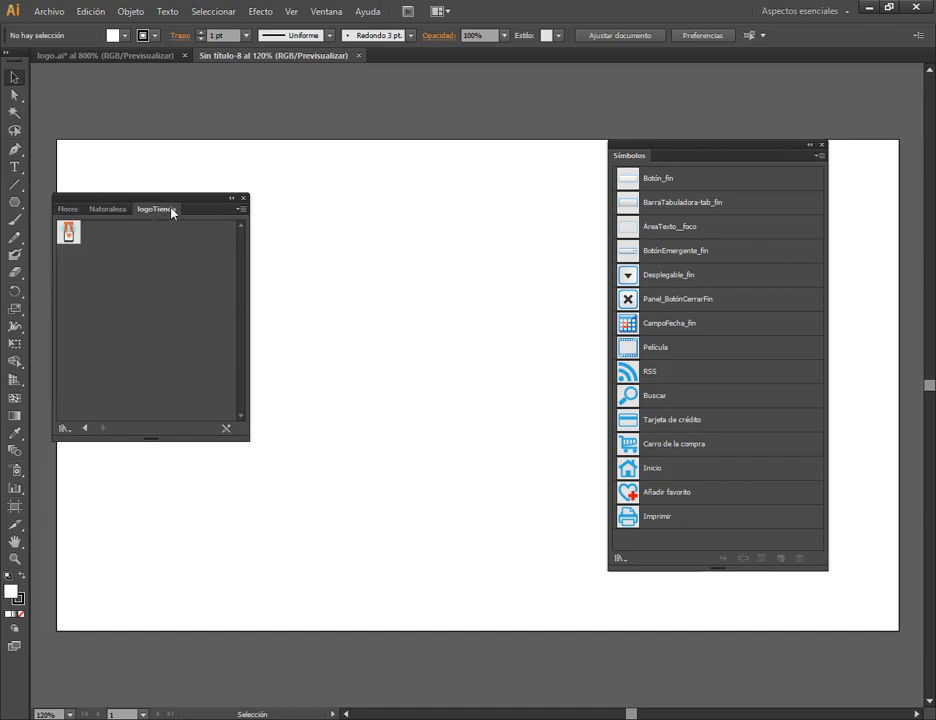
pyautogui.moveTo(140, 210); pyautogui.dragTo(702, 157)
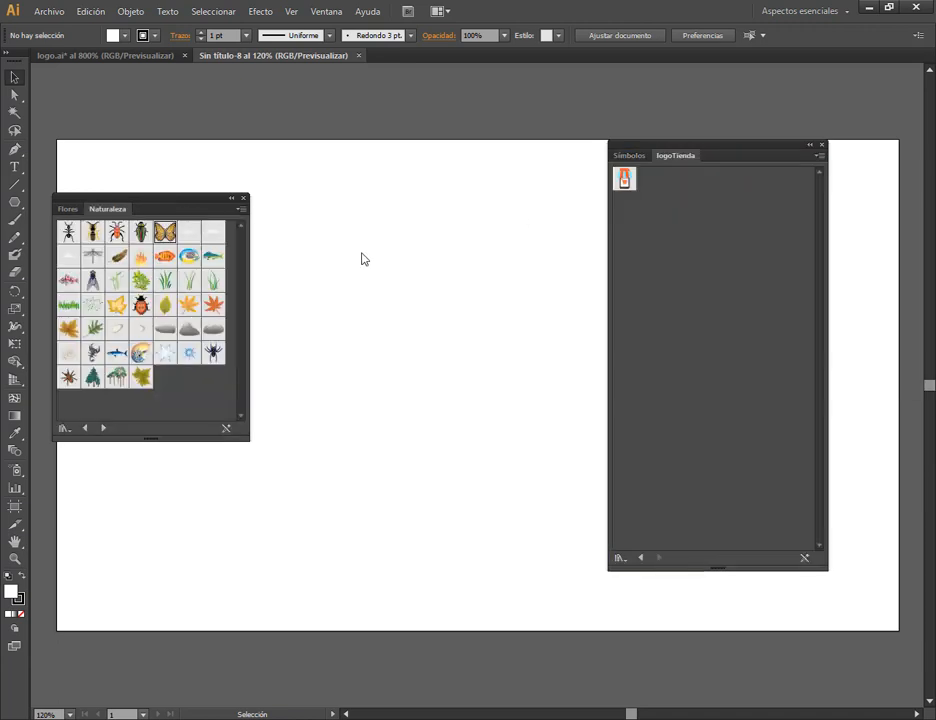
pyautogui.click(243, 198)
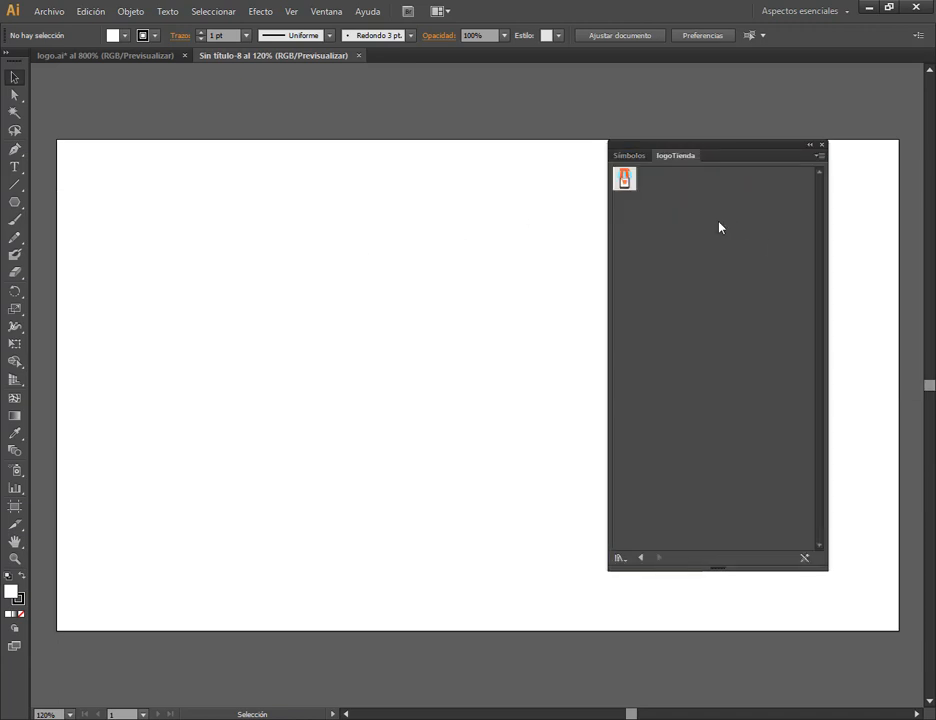
# Place a logo1 instance from logoTienda in the artboard's upper-left area, and enlarge the Símbolos panel to fit its whole list.
pyautogui.click(630, 156)
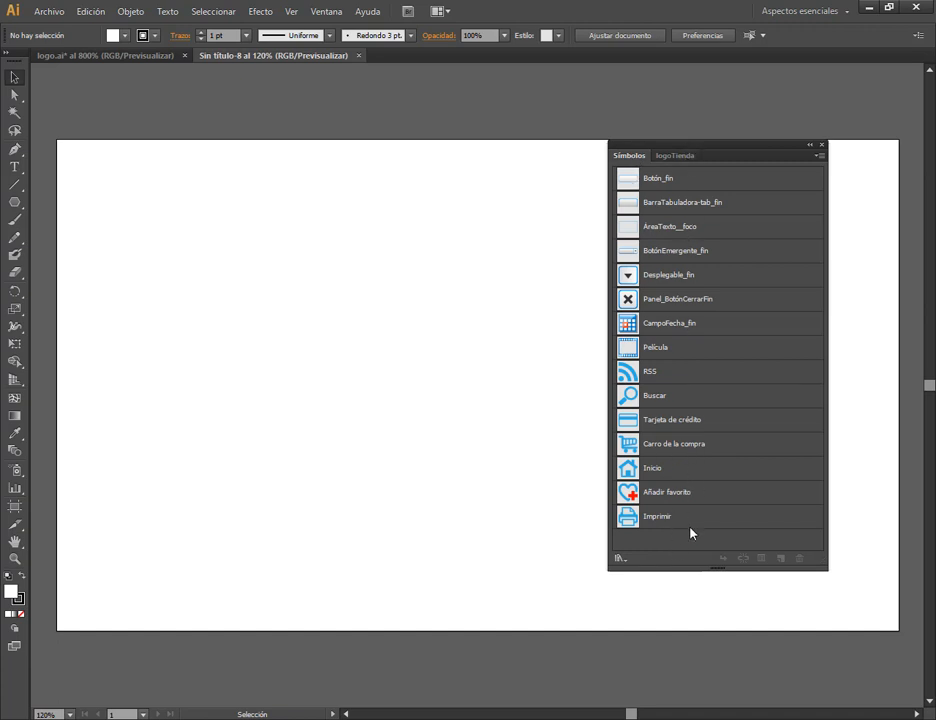
pyautogui.click(675, 156)
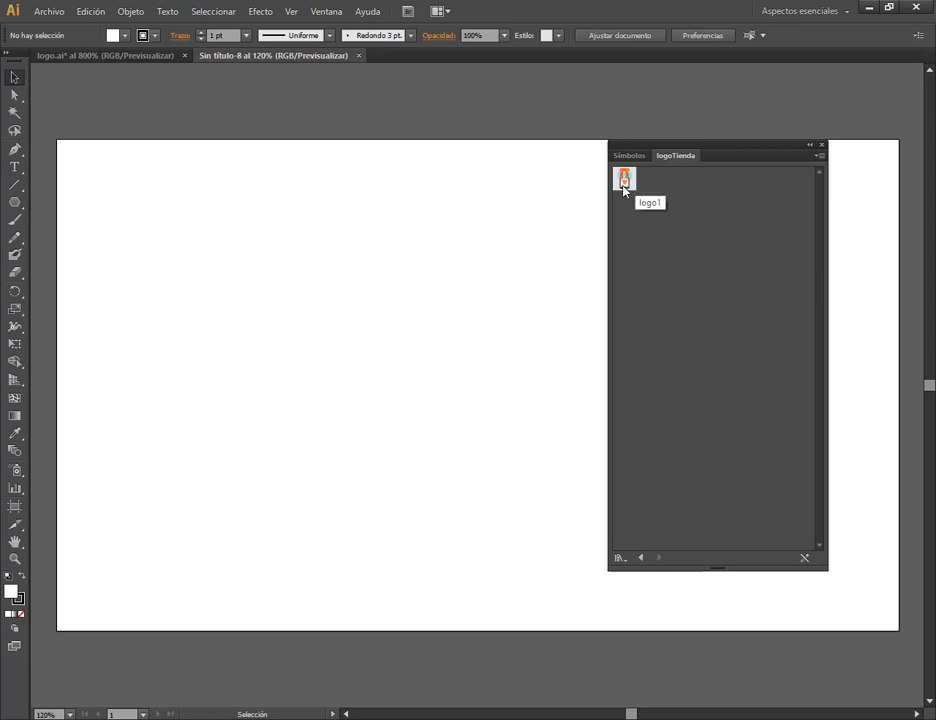
pyautogui.moveTo(625, 185); pyautogui.dragTo(236, 227)
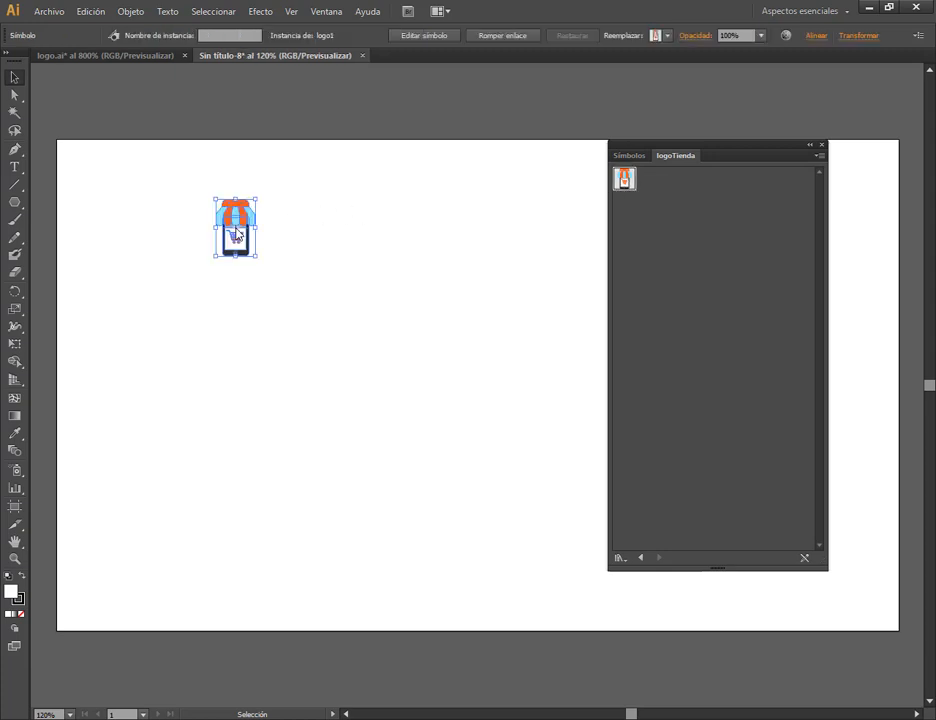
pyautogui.click(629, 156)
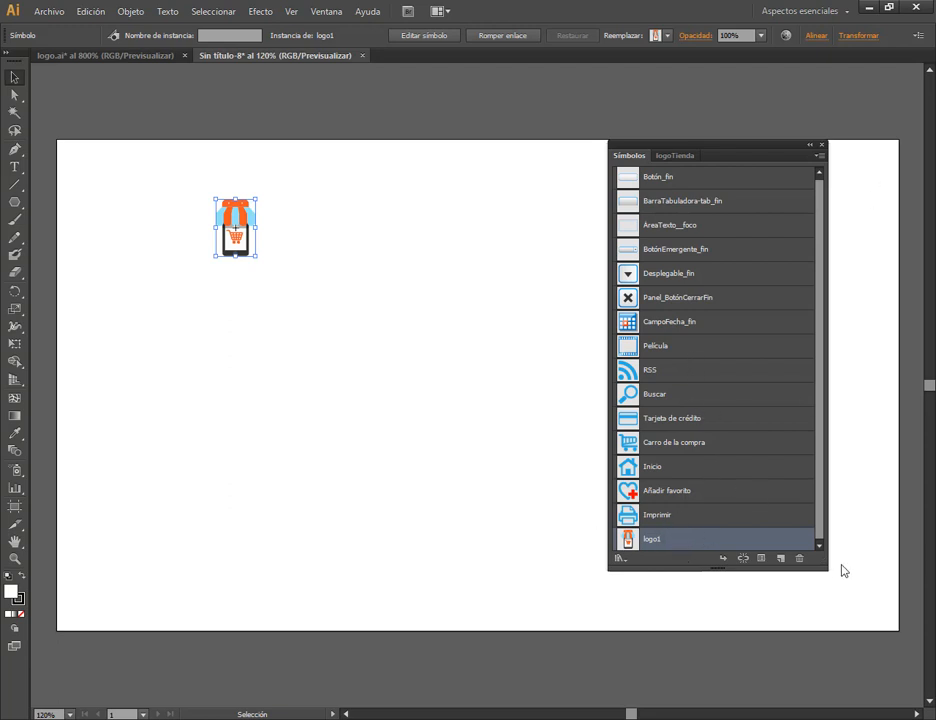
pyautogui.moveTo(826, 567); pyautogui.dragTo(883, 592)
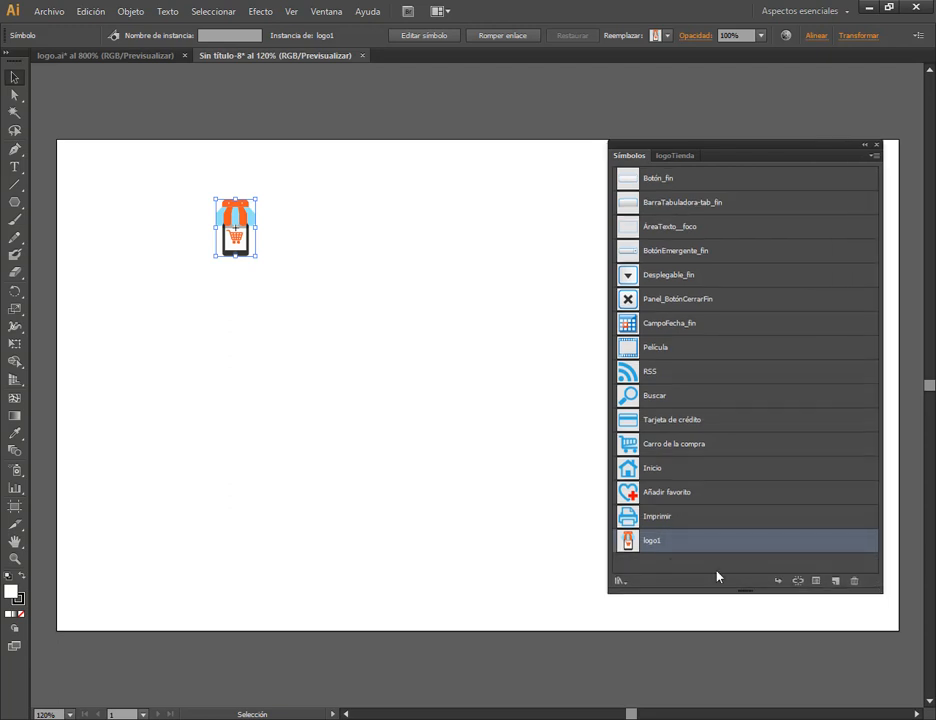
# Scale the logo1 instance up to a large logo at the artboard's upper left, and delete the extra overlapping copy.
pyautogui.click(206, 281)
pyautogui.click(234, 234)
pyautogui.moveTo(256, 257); pyautogui.dragTo(418, 489)
pyautogui.moveTo(358, 457); pyautogui.dragTo(263, 421)
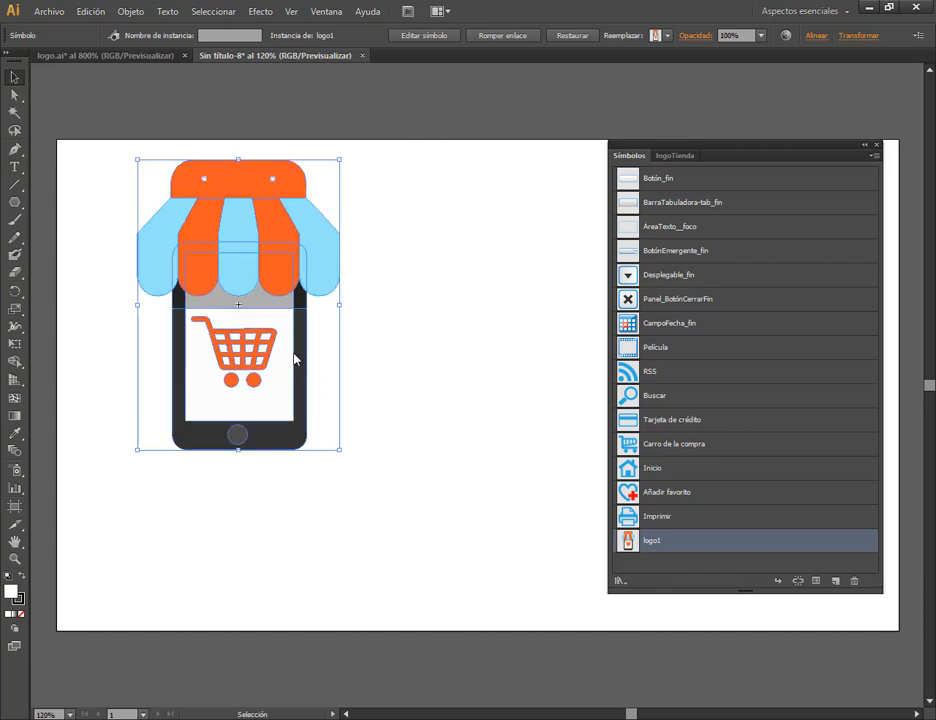
pyautogui.moveTo(317, 230); pyautogui.dragTo(264, 252)
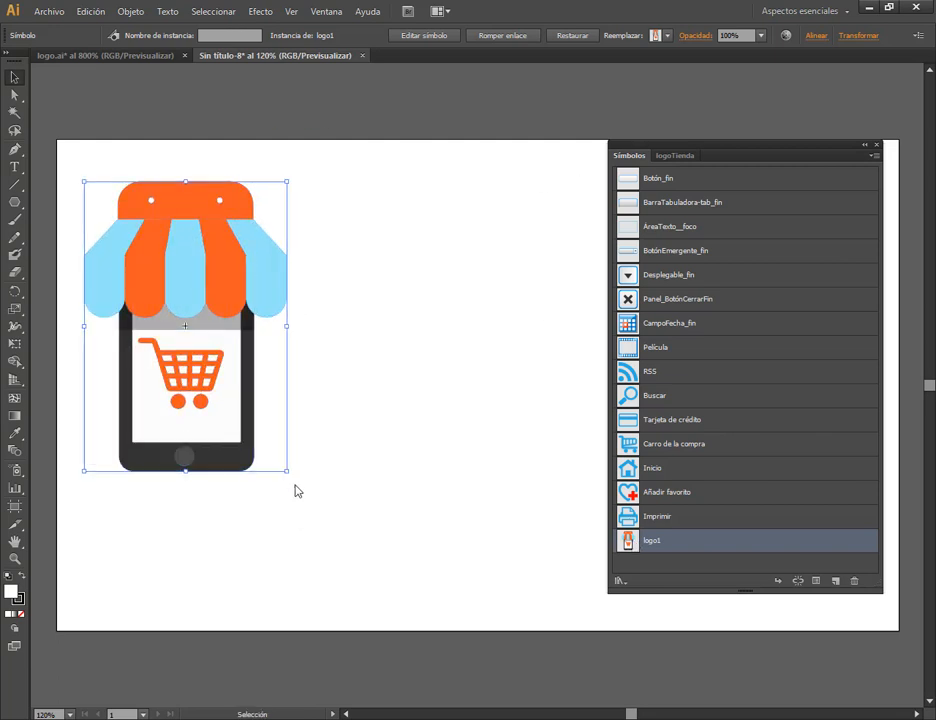
pyautogui.moveTo(287, 472); pyautogui.dragTo(236, 397)
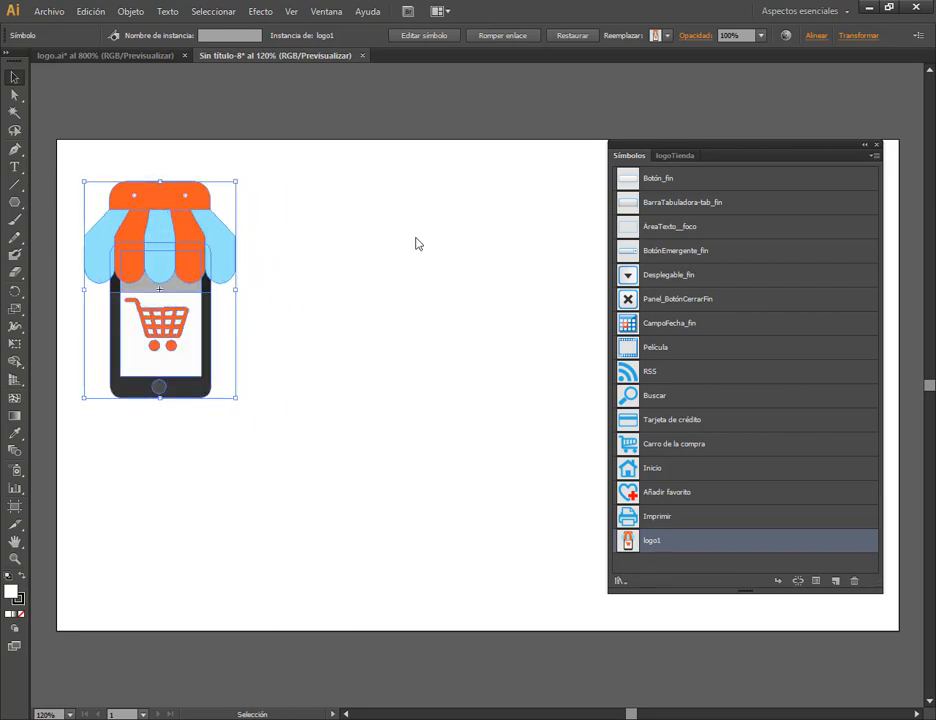
pyautogui.moveTo(216, 258)
pyautogui.mouseDown()
pyautogui.moveTo(418, 253)
pyautogui.moveTo(203, 261)
pyautogui.mouseUp()
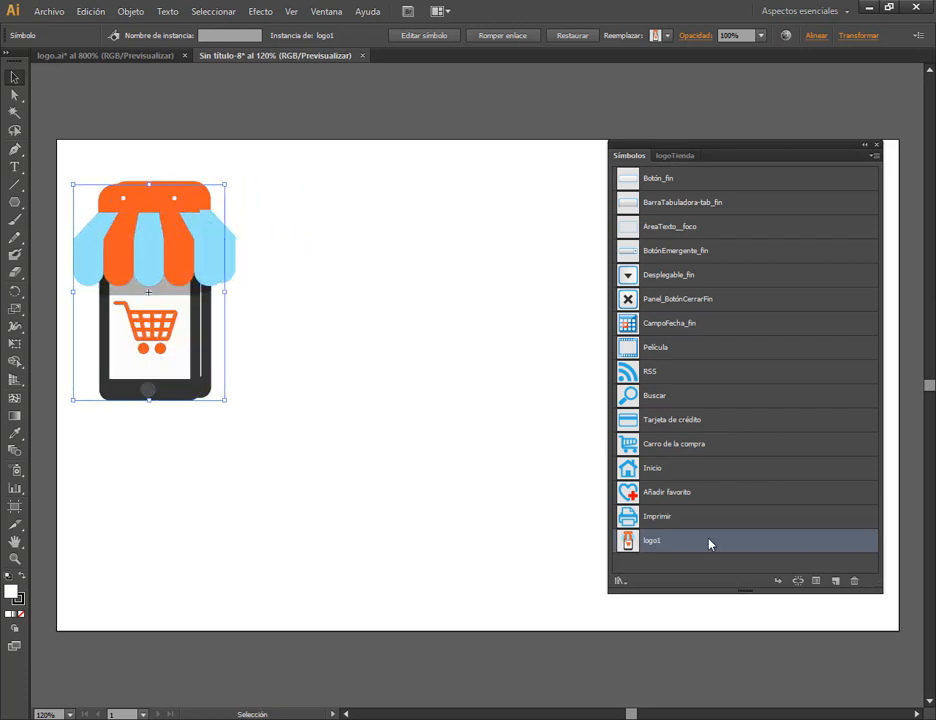
pyautogui.press('Delete')
# Place three more logo1 instances across the artboard, enlarging and tilting the one at the lower middle.
pyautogui.moveTo(447, 282); pyautogui.dragTo(446, 278)
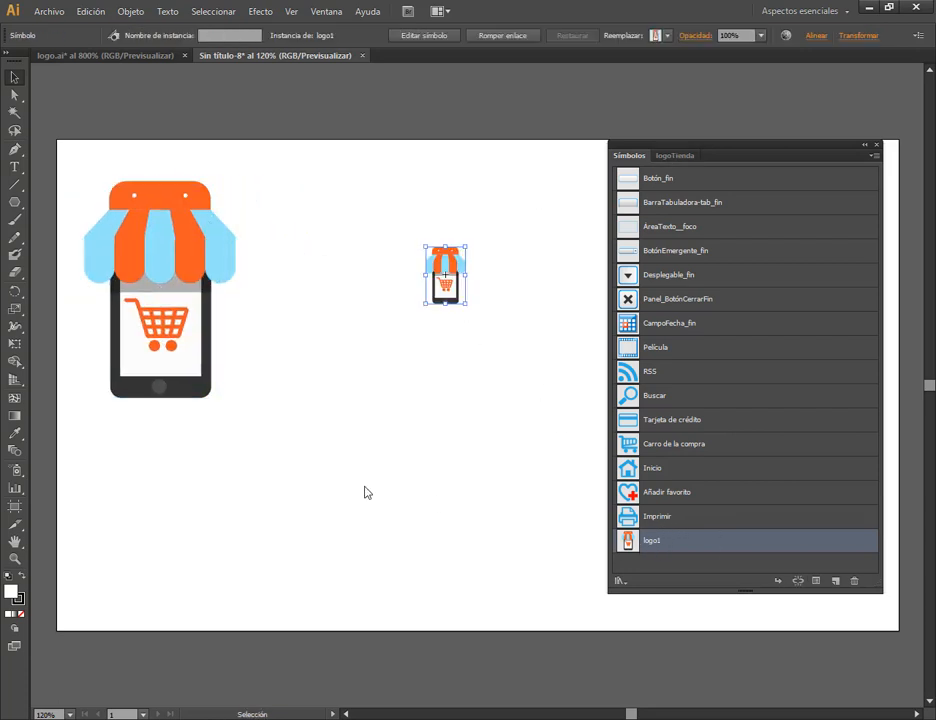
pyautogui.moveTo(365, 492); pyautogui.dragTo(218, 477)
pyautogui.moveTo(630, 545); pyautogui.dragTo(497, 466)
pyautogui.click(446, 282)
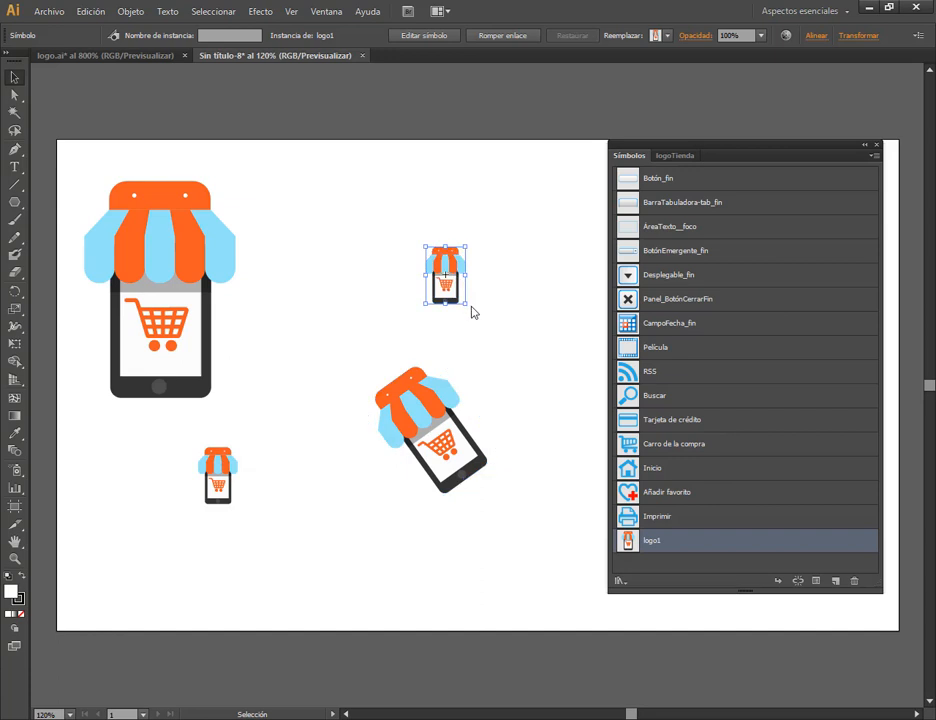
# Rotate the small upright logo1 instance in the artboard's upper middle clockwise, and select the large upper-left instance.
pyautogui.moveTo(473, 313); pyautogui.dragTo(453, 330)
pyautogui.click(216, 476)
pyautogui.click(187, 262)
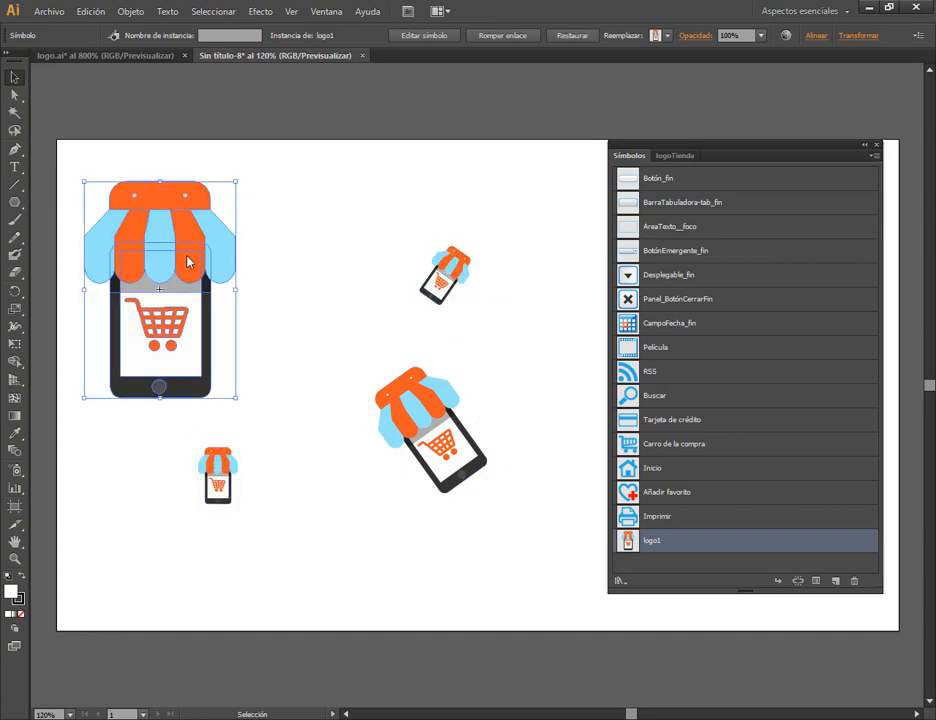
pyautogui.doubleClick(153, 234)
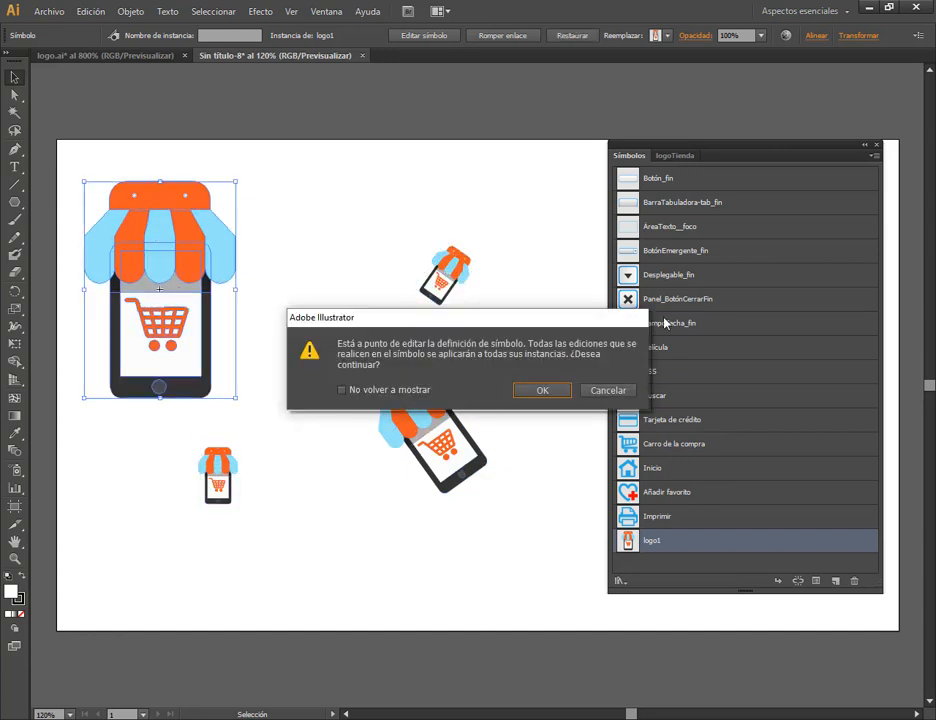
pyautogui.press('Escape')
pyautogui.click(690, 158)
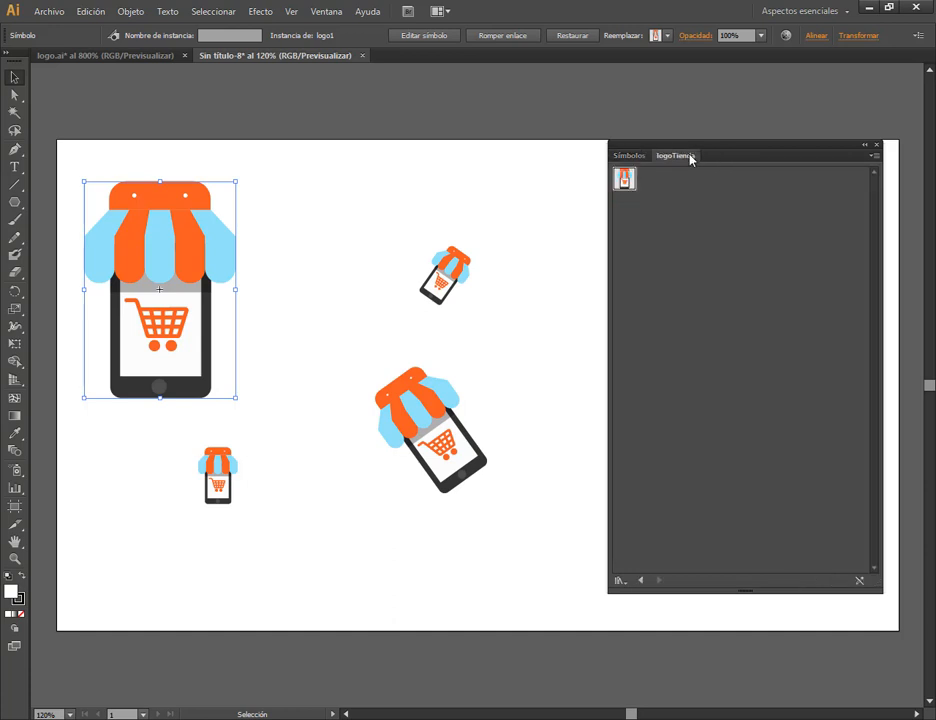
pyautogui.click(636, 157)
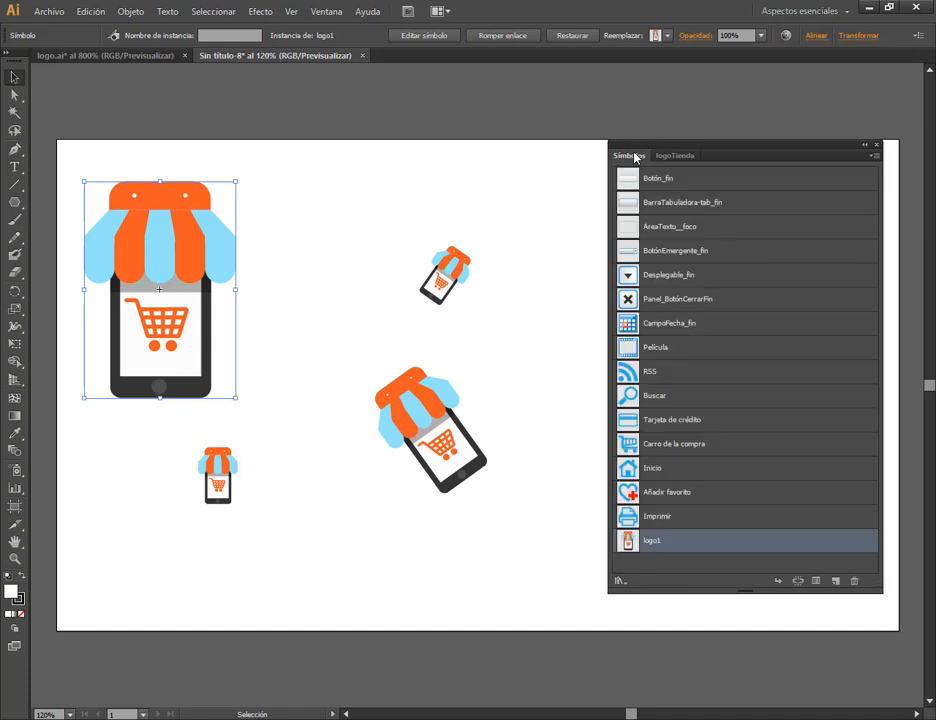
pyautogui.click(265, 299)
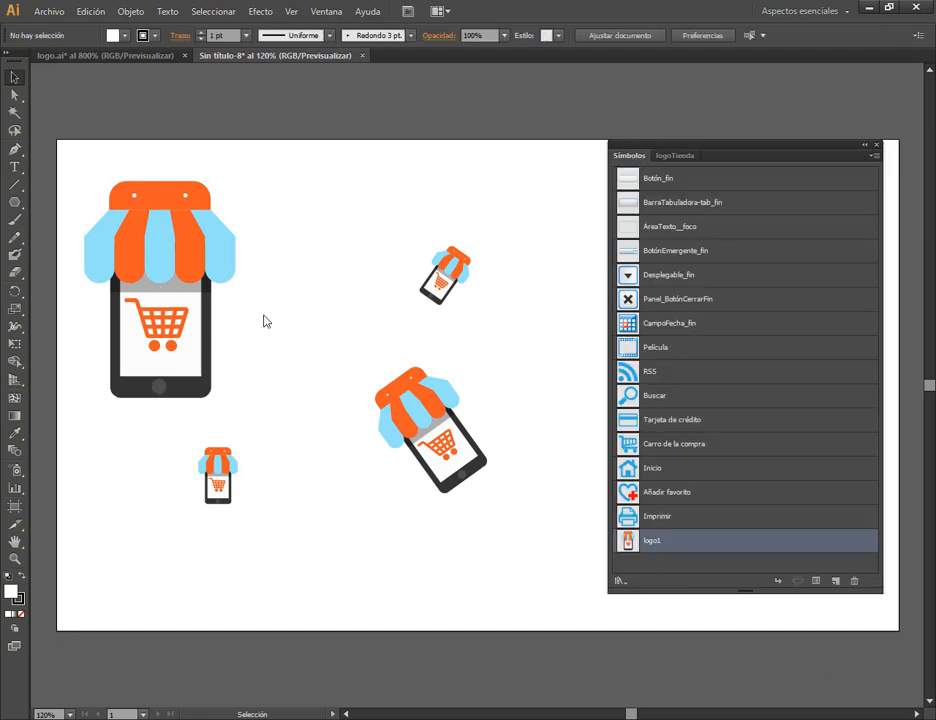
# Open the logo1 symbol definition for editing from the large upper-left instance.
pyautogui.doubleClick(186, 265)
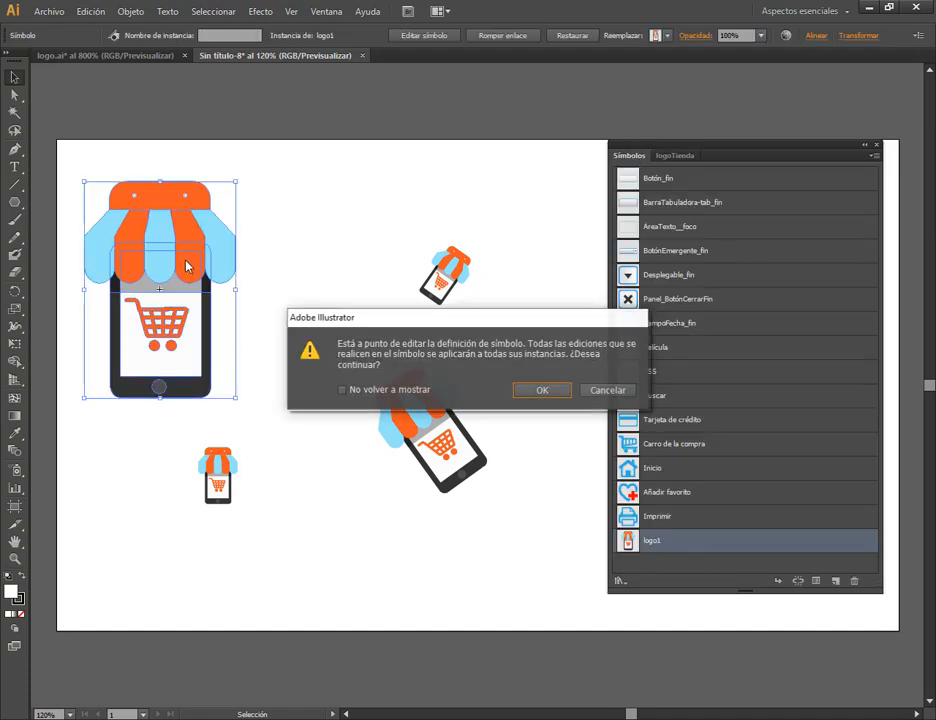
pyautogui.click(535, 390)
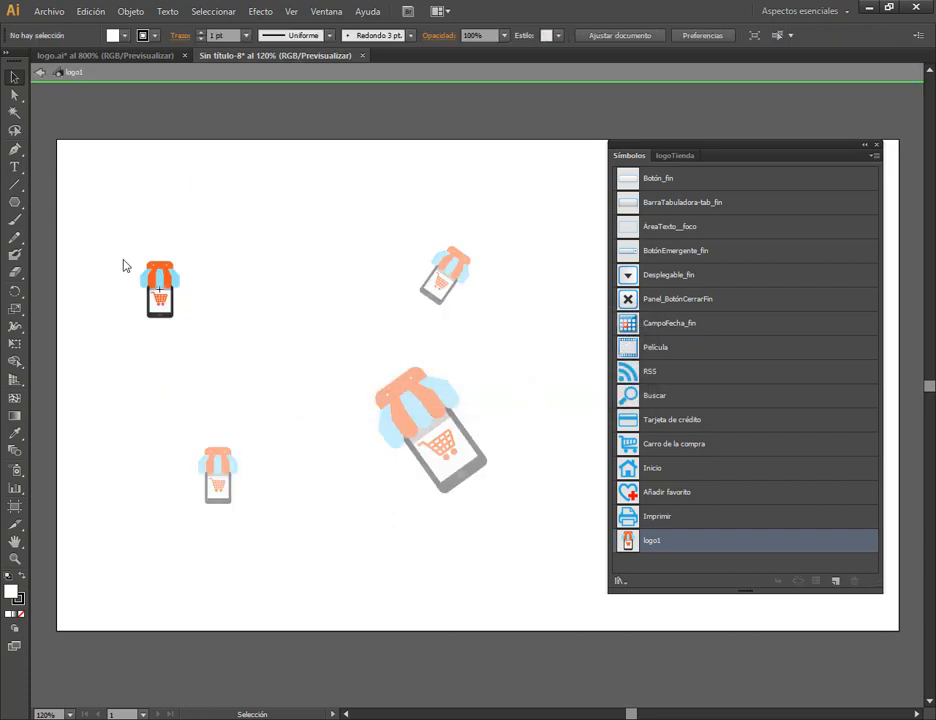
pyautogui.scroll(4, 150, 280)
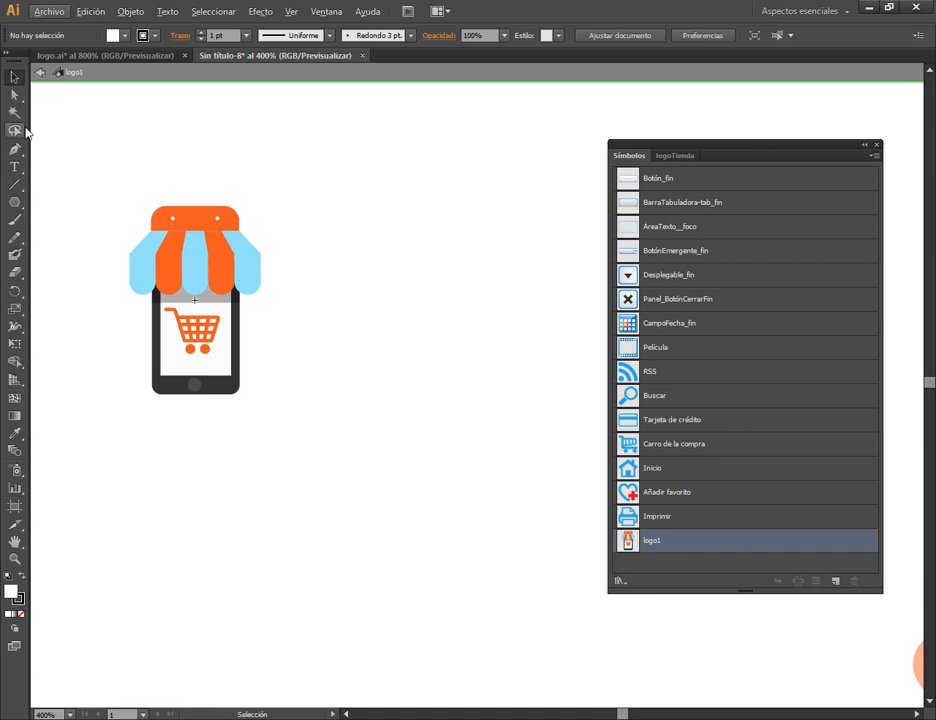
# Select all orange shapes of the logo with the Magic Wand and change their fill to green.
pyautogui.press('y')
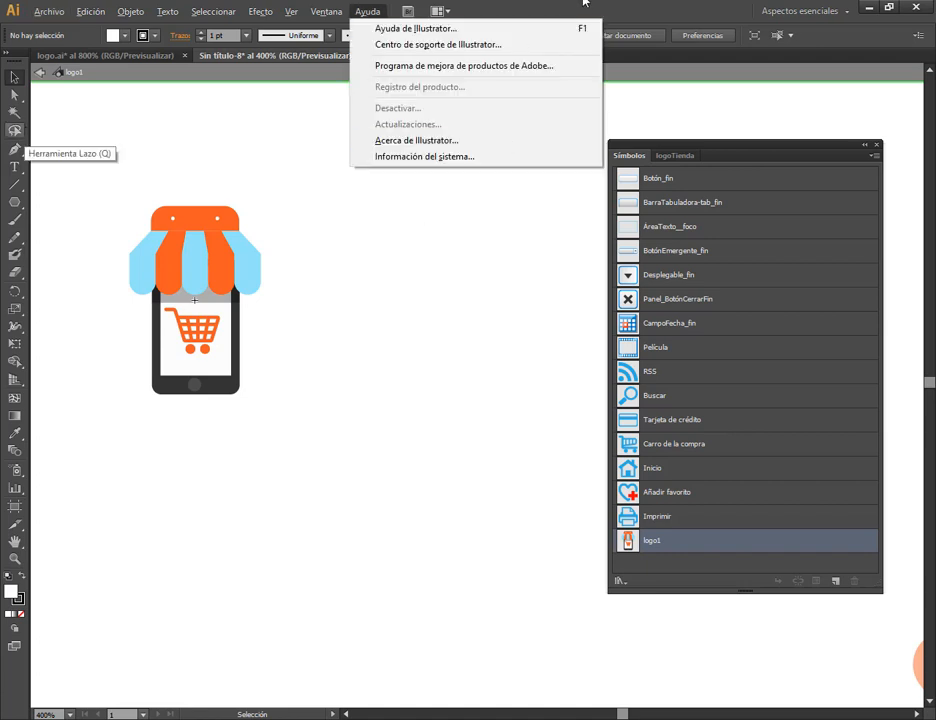
pyautogui.click(620, 4)
pyautogui.press('y')
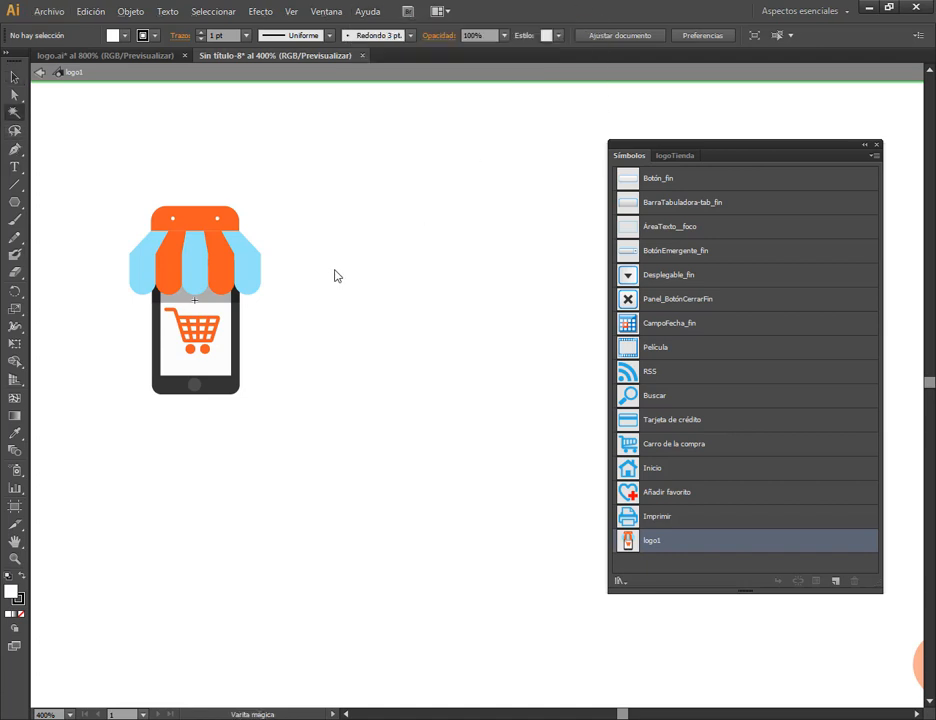
pyautogui.click(170, 278)
pyautogui.scroll(1, 161, 244)
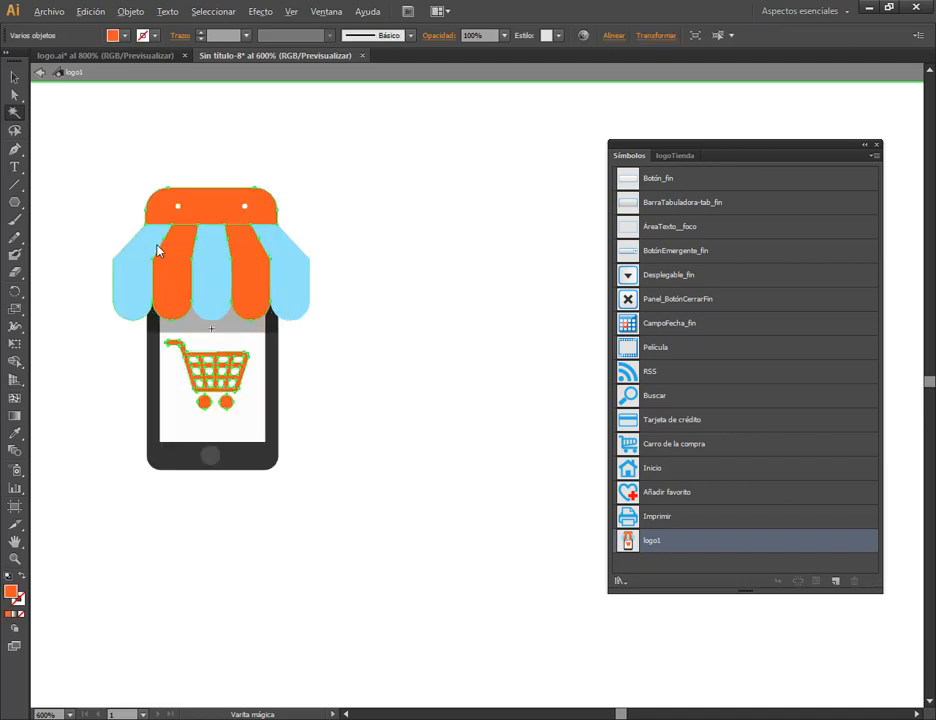
pyautogui.doubleClick(13, 592)
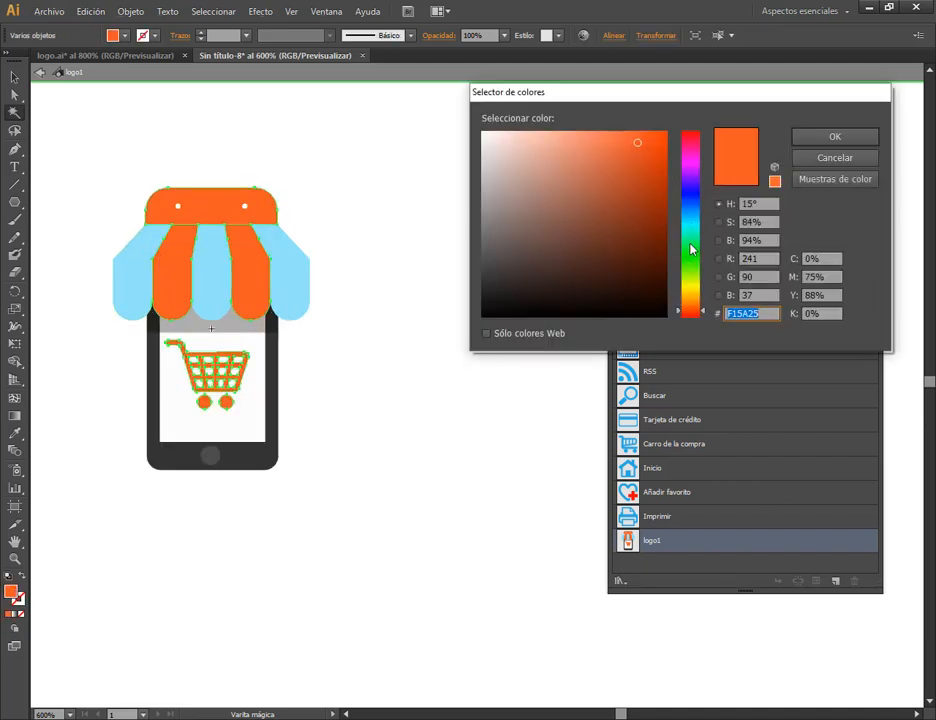
pyautogui.click(690, 248)
pyautogui.click(832, 137)
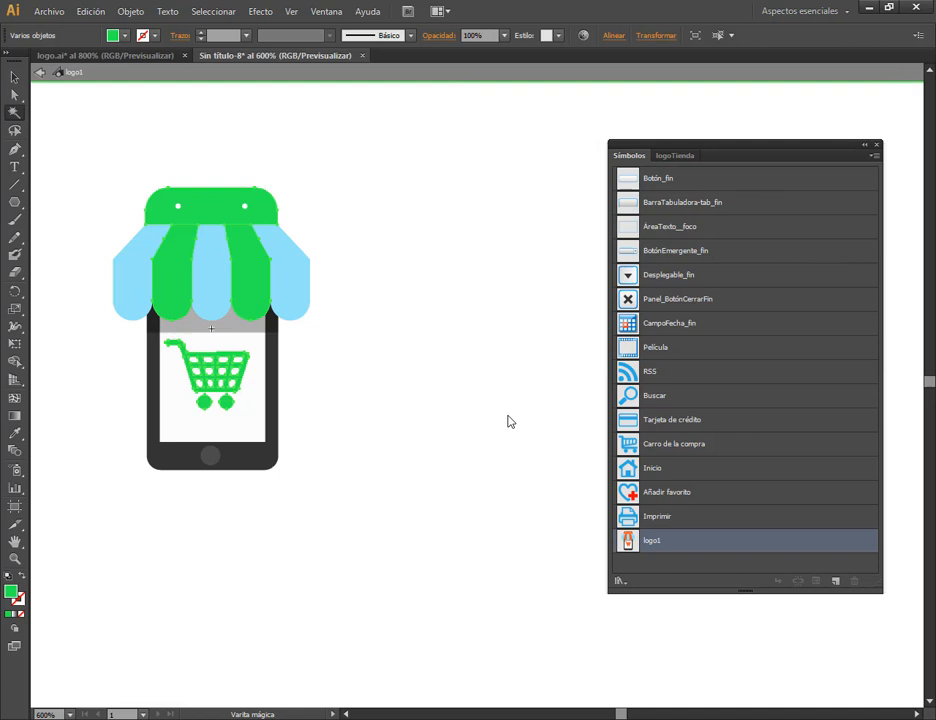
# Select the light blue awning stripes with the Magic Wand and set their fill to pink F294F7.
pyautogui.click(138, 279)
pyautogui.doubleClick(13, 592)
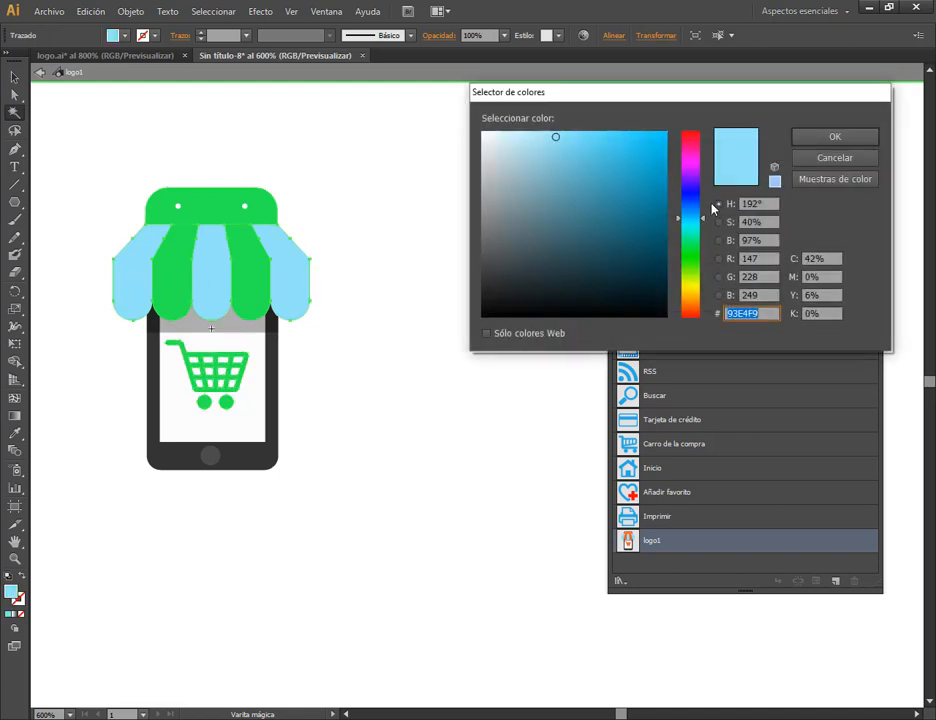
pyautogui.click(692, 134)
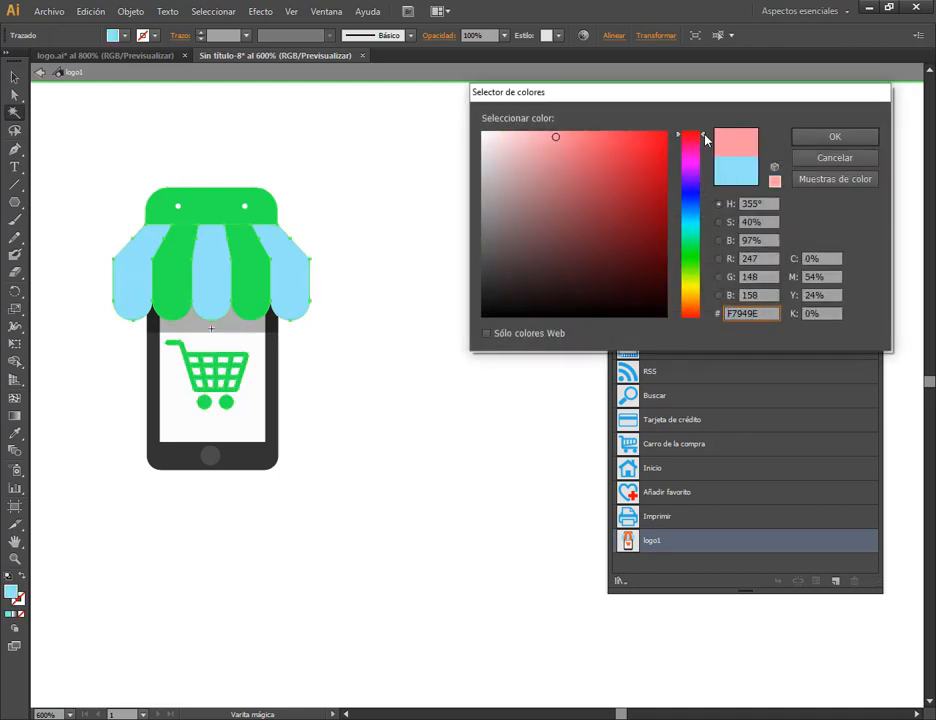
pyautogui.click(692, 163)
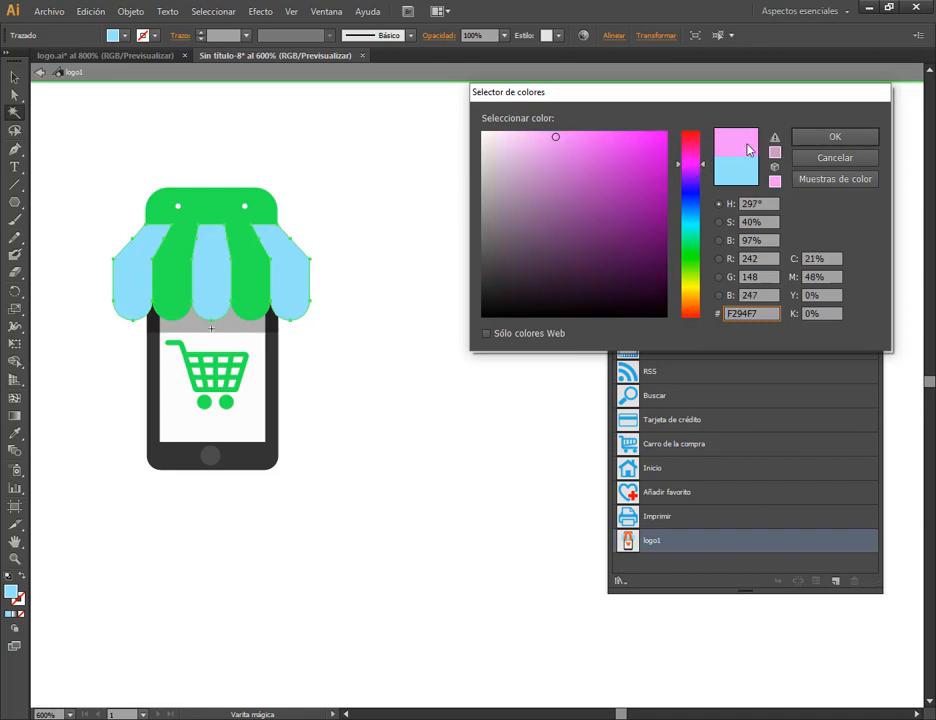
pyautogui.click(865, 136)
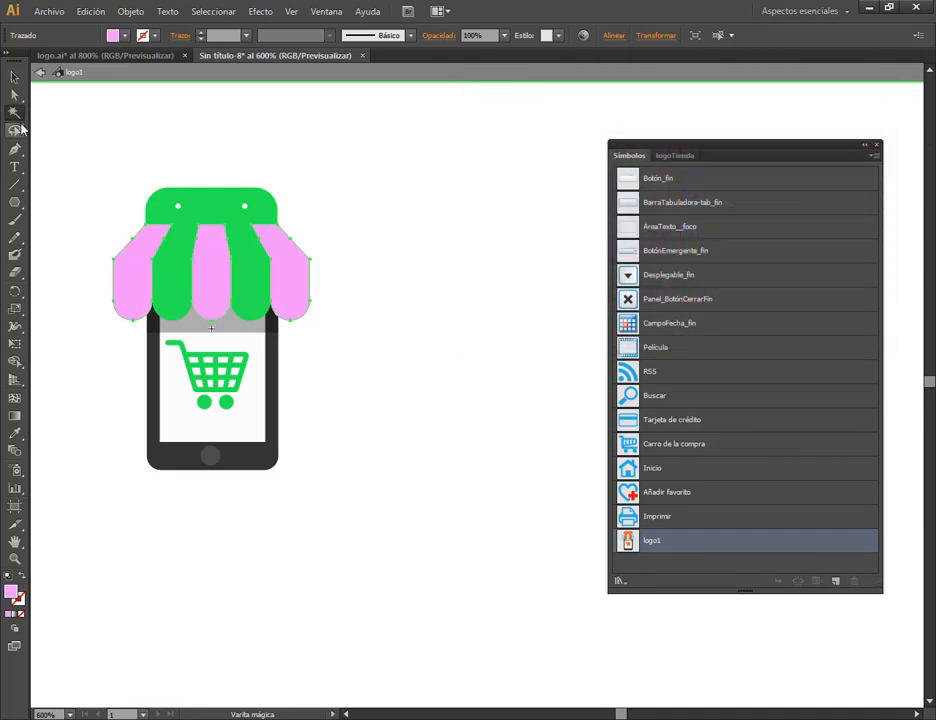
# Exit symbol editing and move the Símbolos panel aside to uncover the logo1 instances on the artboard.
pyautogui.click(12, 78)
pyautogui.click(41, 73)
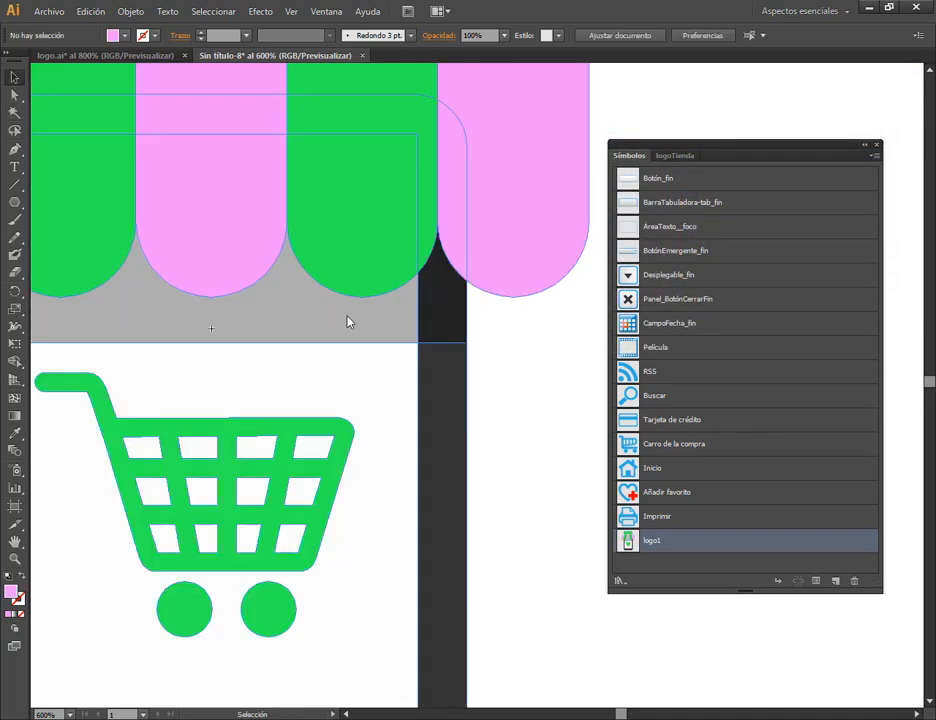
pyautogui.scroll(-6, 502, 404)
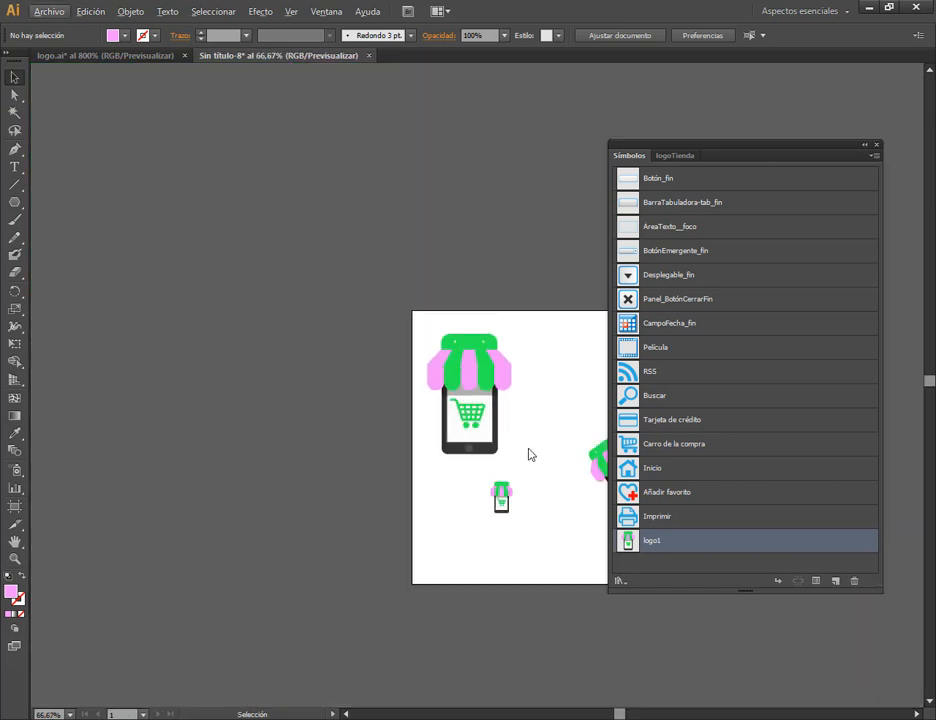
pyautogui.scroll(3, 531, 460)
pyautogui.moveTo(541, 472); pyautogui.dragTo(347, 442)
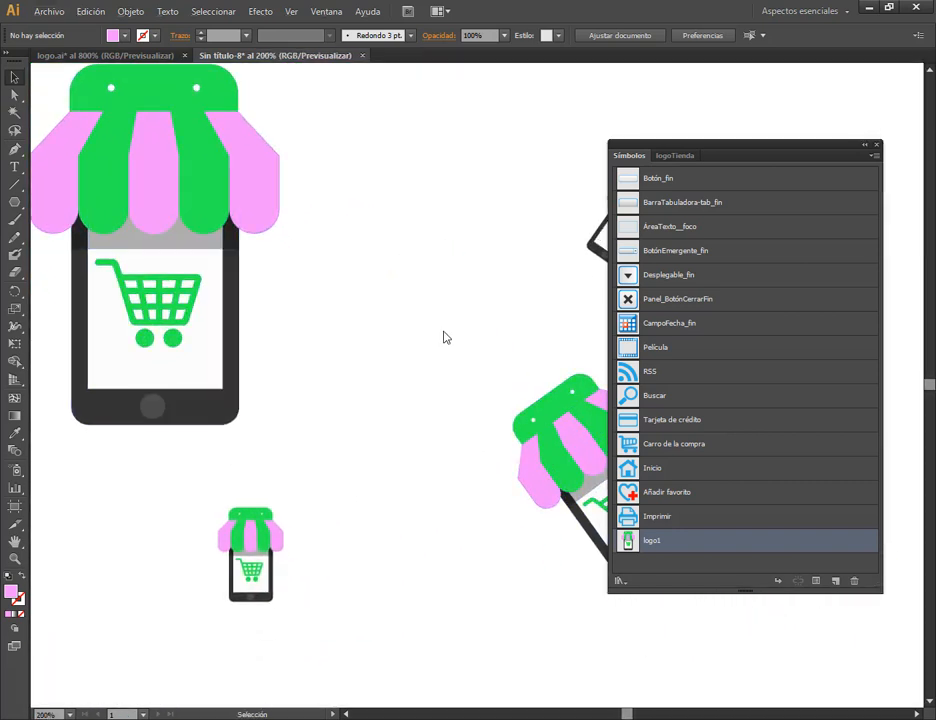
pyautogui.moveTo(756, 155); pyautogui.dragTo(866, 121)
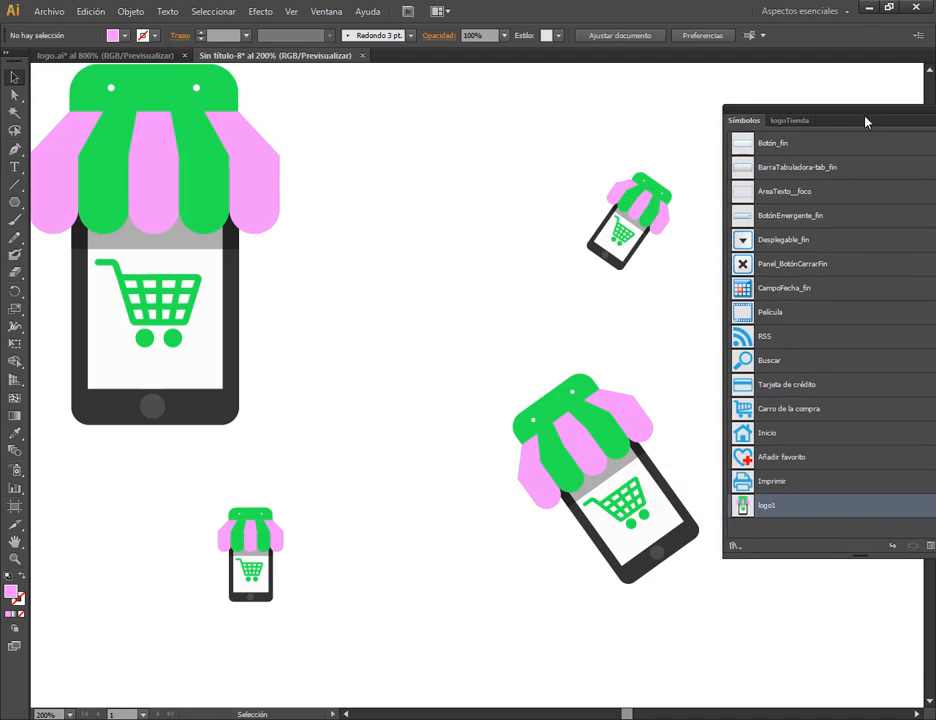
# Place two instances of the original orange logo from the logoTienda library on the artboard's free right side.
pyautogui.click(806, 123)
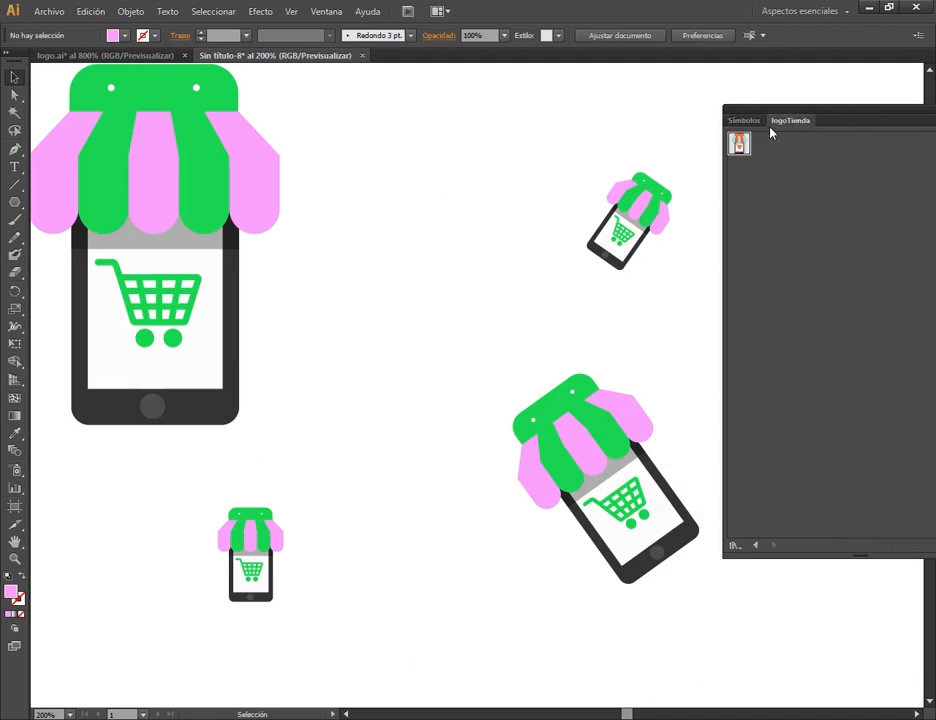
pyautogui.scroll(-2, 703, 237)
pyautogui.moveTo(694, 234); pyautogui.dragTo(440, 308)
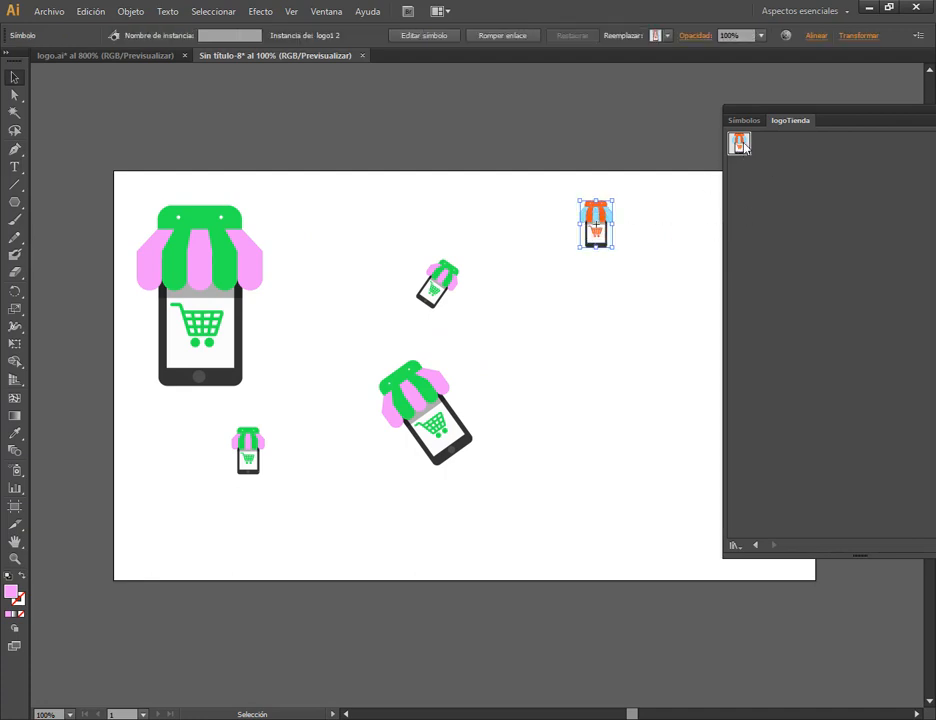
pyautogui.moveTo(741, 144); pyautogui.dragTo(573, 356)
pyautogui.click(631, 371)
# Examine the logo1 and logo1 2 entries in the Símbolos panel.
pyautogui.click(744, 121)
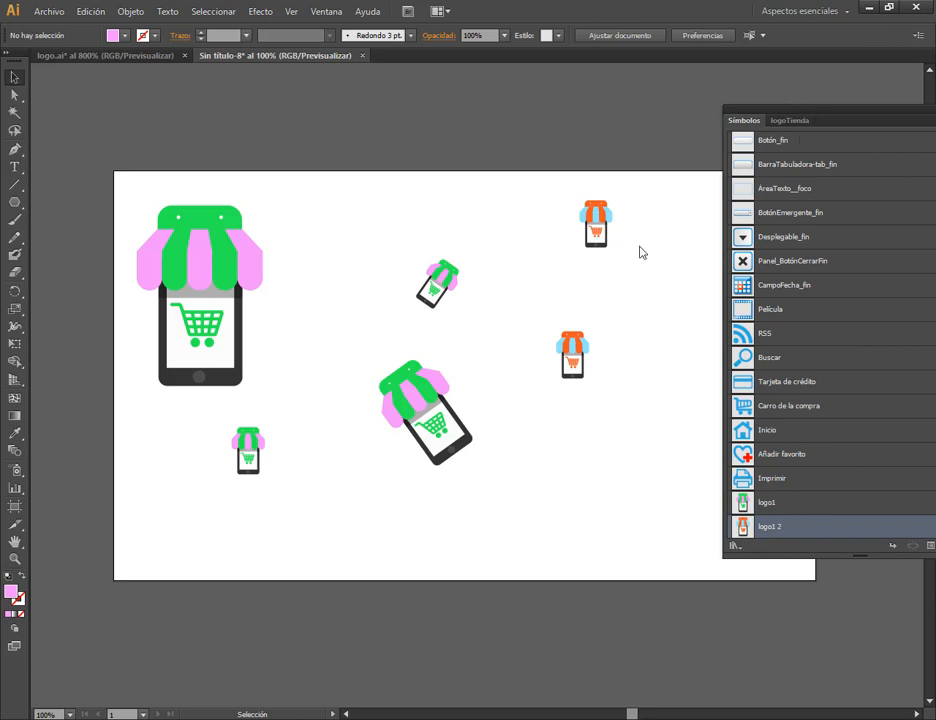
pyautogui.moveTo(801, 115); pyautogui.dragTo(694, 97)
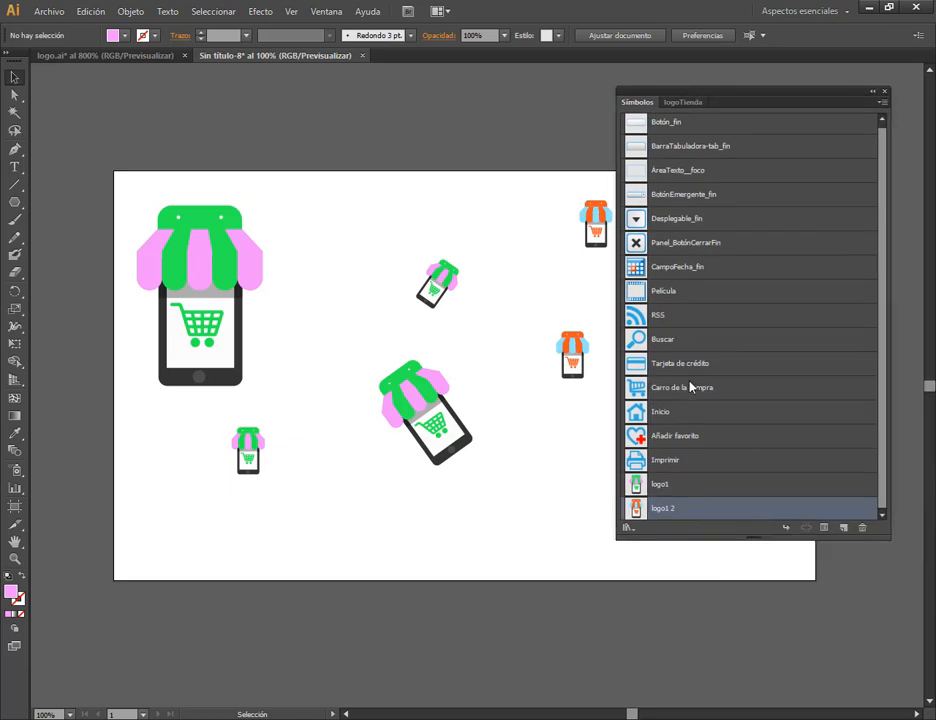
pyautogui.click(682, 486)
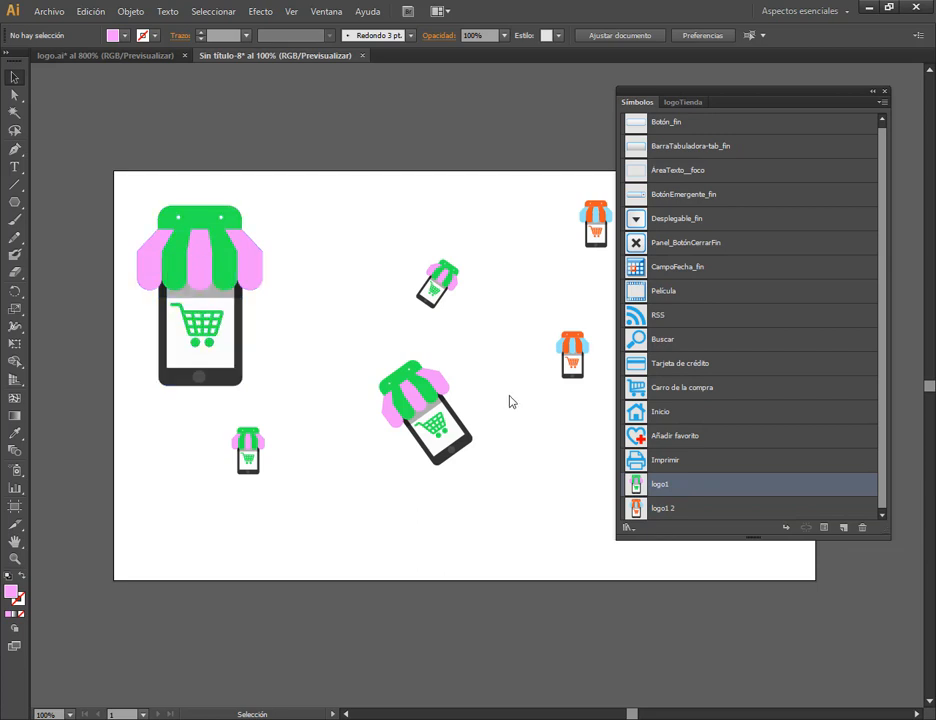
pyautogui.click(671, 509)
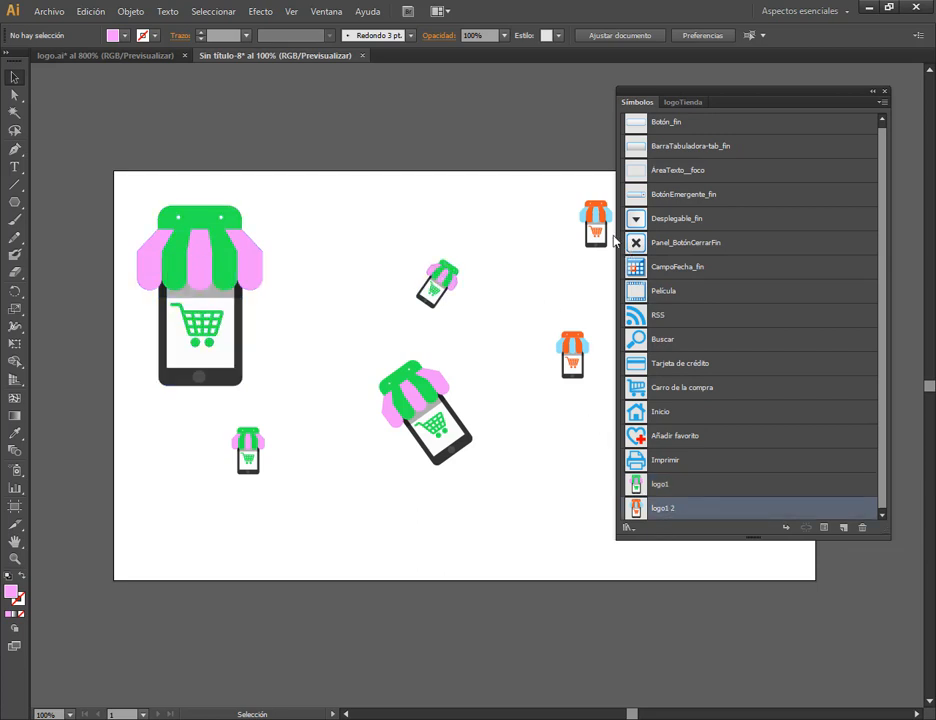
# Uncover the orange instances, inspect the logoTienda library and open its panel options.
pyautogui.moveTo(671, 97); pyautogui.dragTo(792, 117)
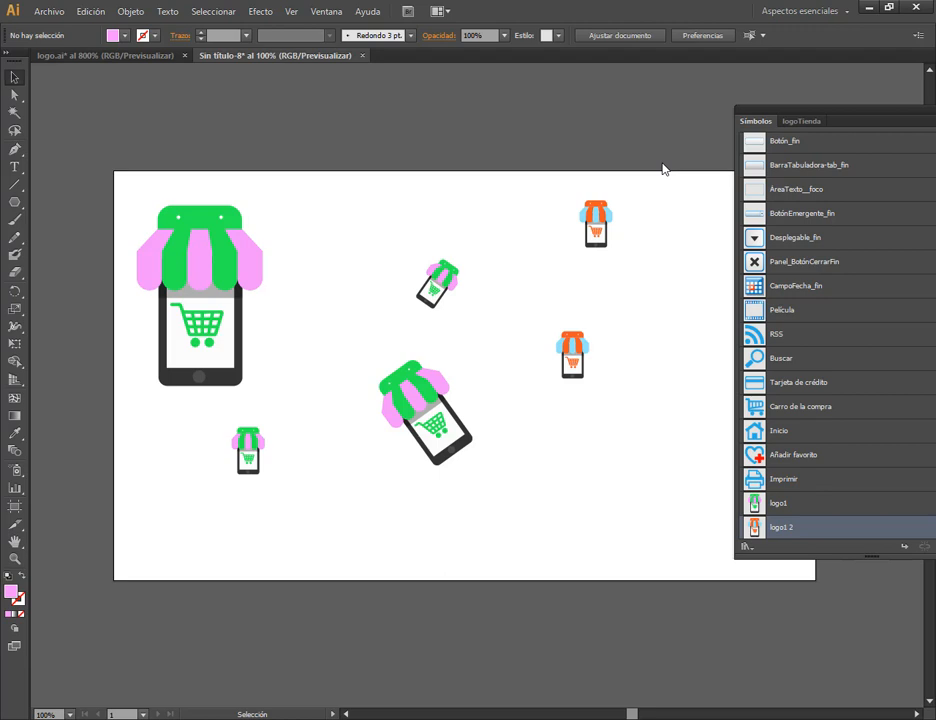
pyautogui.click(800, 121)
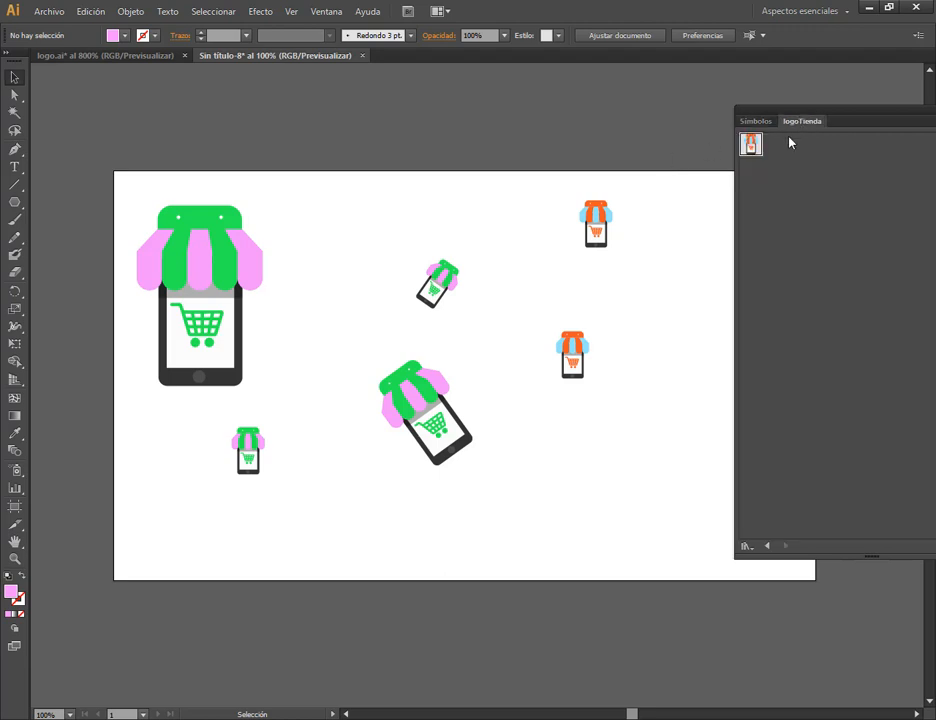
pyautogui.moveTo(811, 117); pyautogui.dragTo(724, 109)
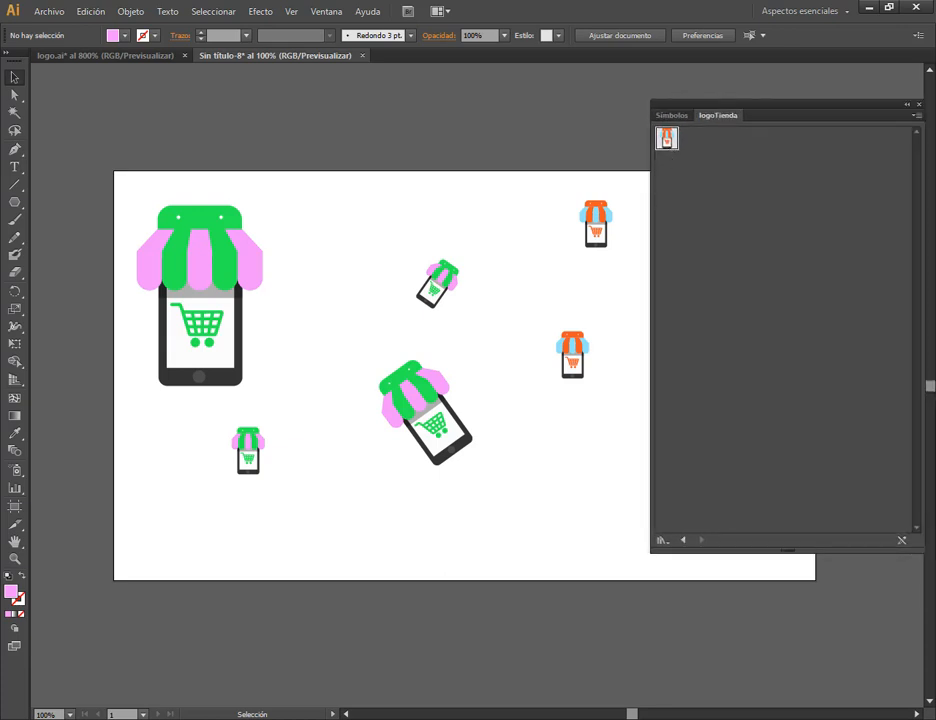
pyautogui.click(917, 116)
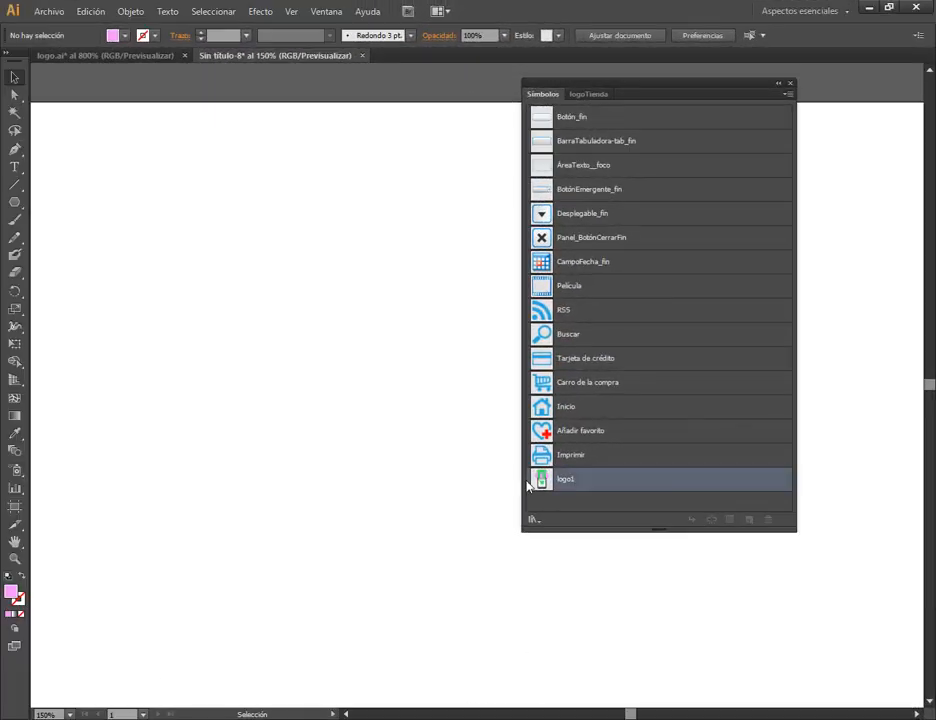
# Place a green logo1 instance at the artboard's upper left, enlarge it and add a copy beside it.
pyautogui.moveTo(529, 484); pyautogui.dragTo(241, 313)
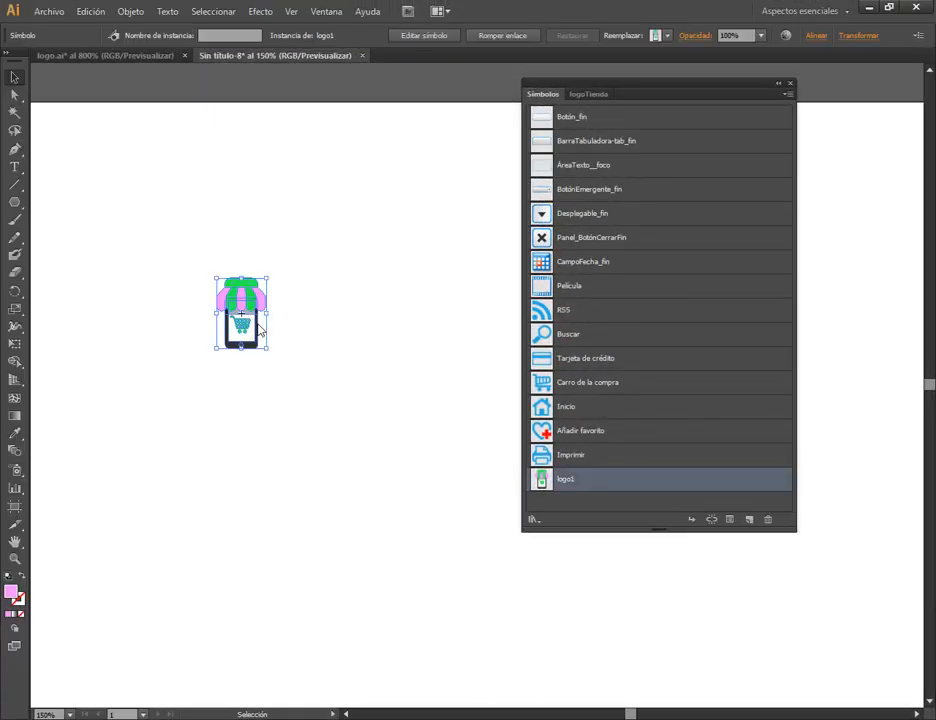
pyautogui.moveTo(265, 353); pyautogui.dragTo(288, 406)
pyautogui.scroll(-3, 428, 560)
pyautogui.scroll(1, 400, 495)
pyautogui.moveTo(288, 406); pyautogui.dragTo(386, 439)
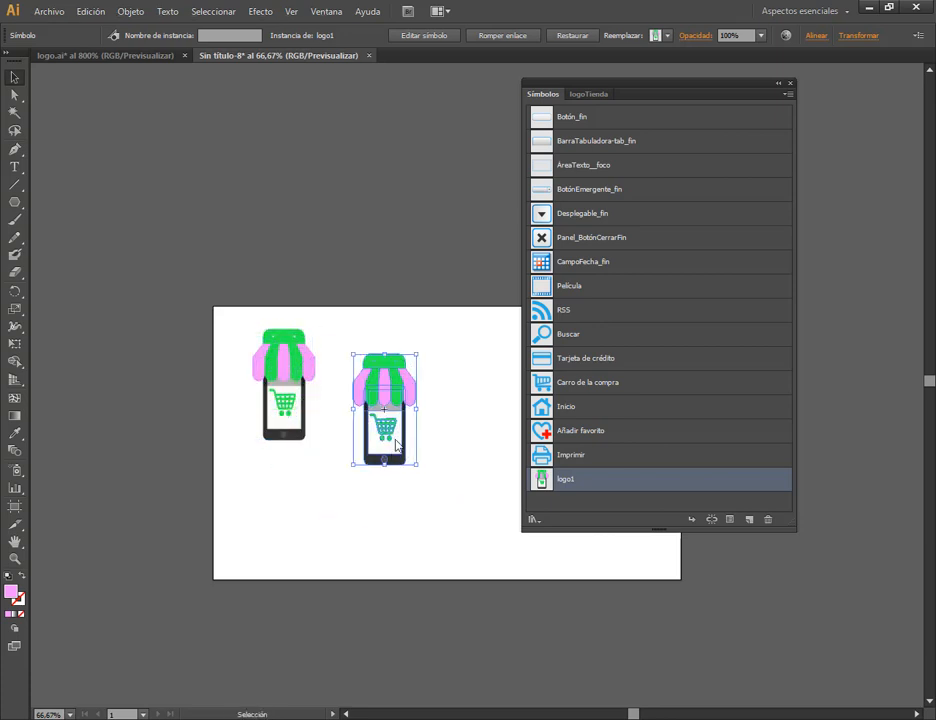
# Enlarge the middle logo1 instance and place two small logo1 instances, one beside it and one at the lower left.
pyautogui.press('Delete')
pyautogui.moveTo(549, 472); pyautogui.dragTo(470, 440)
pyautogui.moveTo(360, 467); pyautogui.dragTo(358, 466)
pyautogui.moveTo(544, 479); pyautogui.dragTo(274, 507)
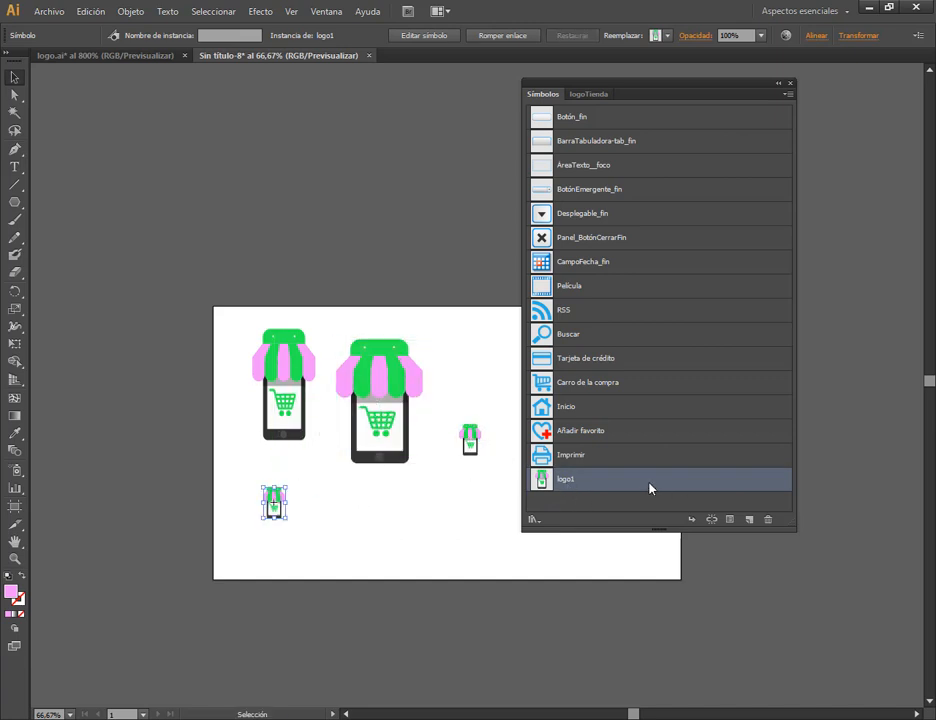
# Try to delete the logo1 symbol while its instances are still in use, leaving the symbol and all its instances in place.
pyautogui.click(767, 520)
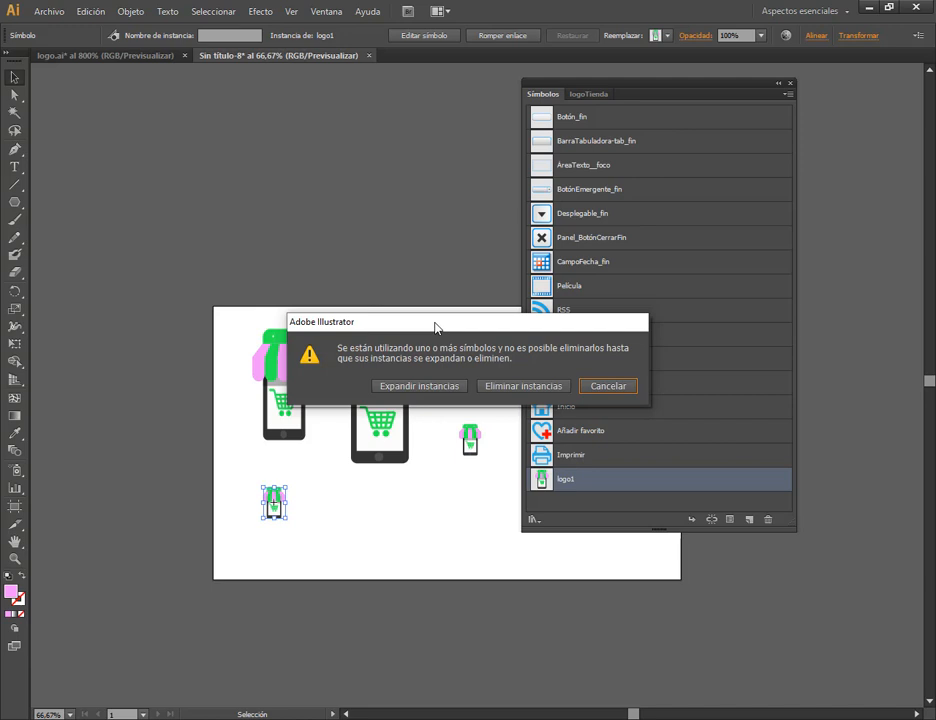
pyautogui.moveTo(435, 327); pyautogui.dragTo(311, 179)
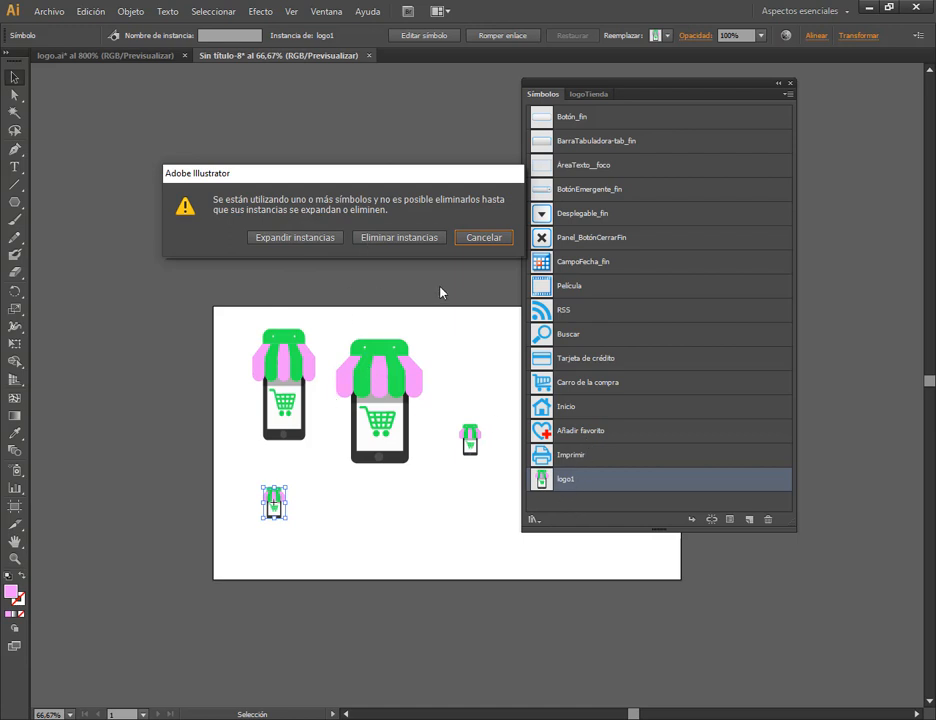
pyautogui.click(505, 240)
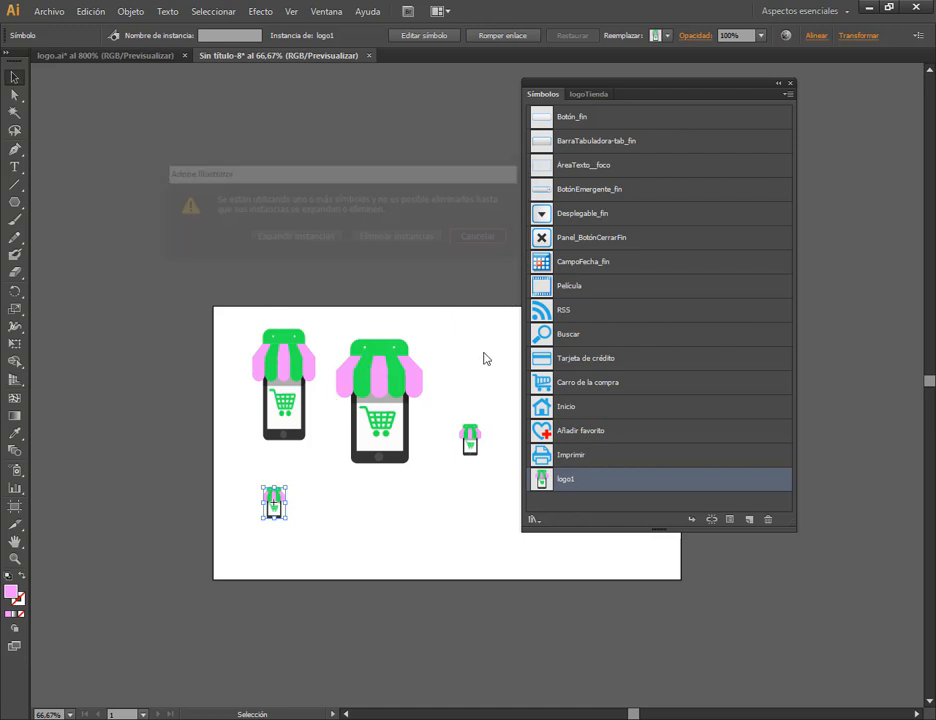
# Delete the upper-left and small lower-left logo1 instances, and reposition the remaining large and small ones higher on the artboard.
pyautogui.click(500, 357)
pyautogui.click(284, 392)
pyautogui.press('Delete')
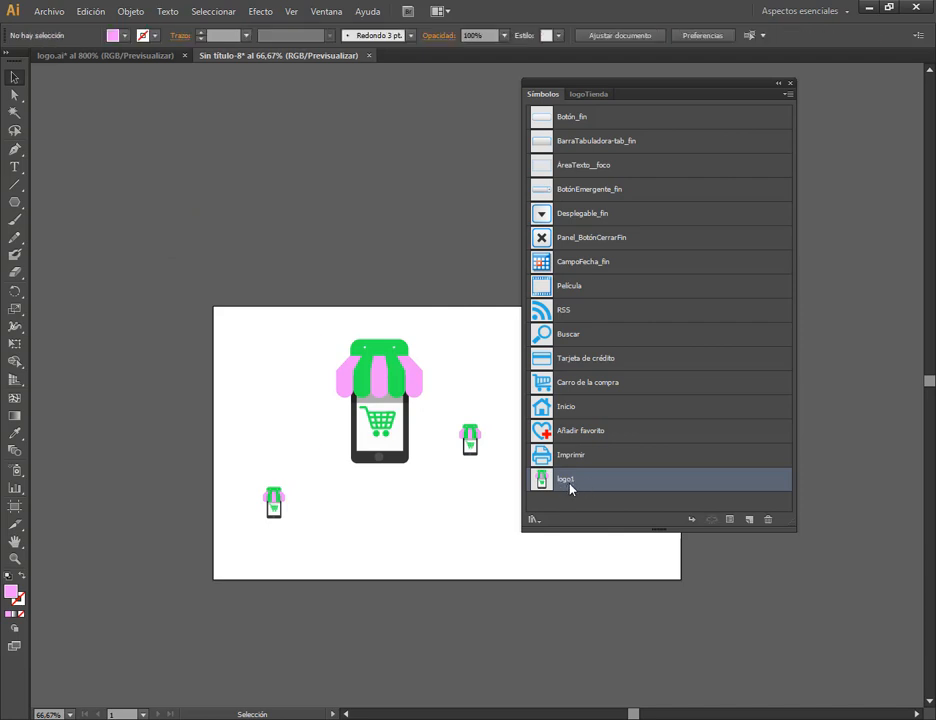
pyautogui.click(274, 497)
pyautogui.press('Delete')
pyautogui.moveTo(384, 392); pyautogui.dragTo(324, 388)
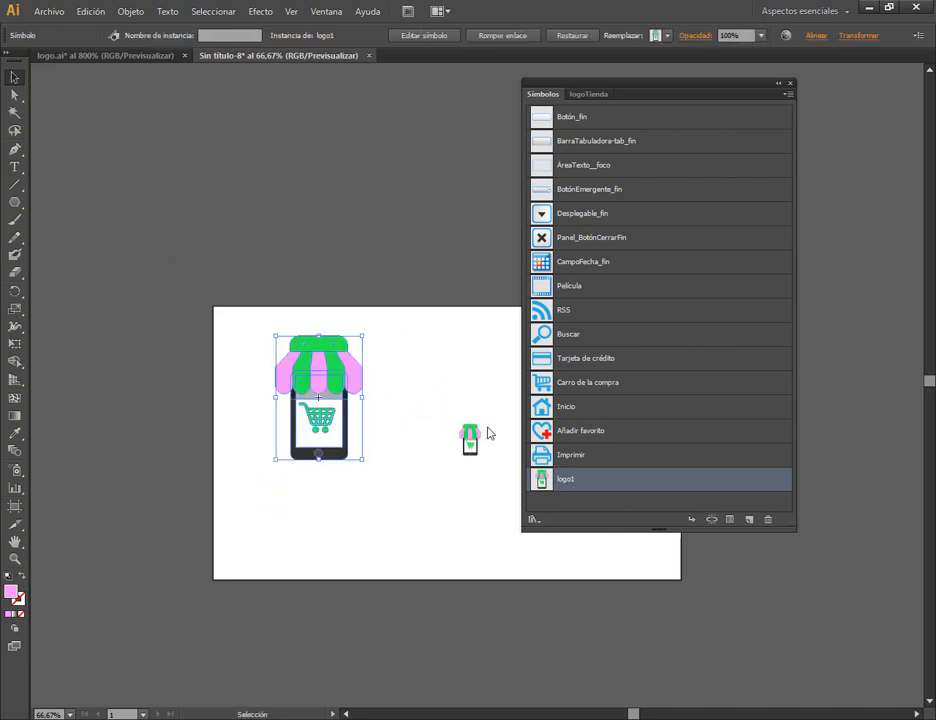
pyautogui.moveTo(471, 443); pyautogui.dragTo(453, 380)
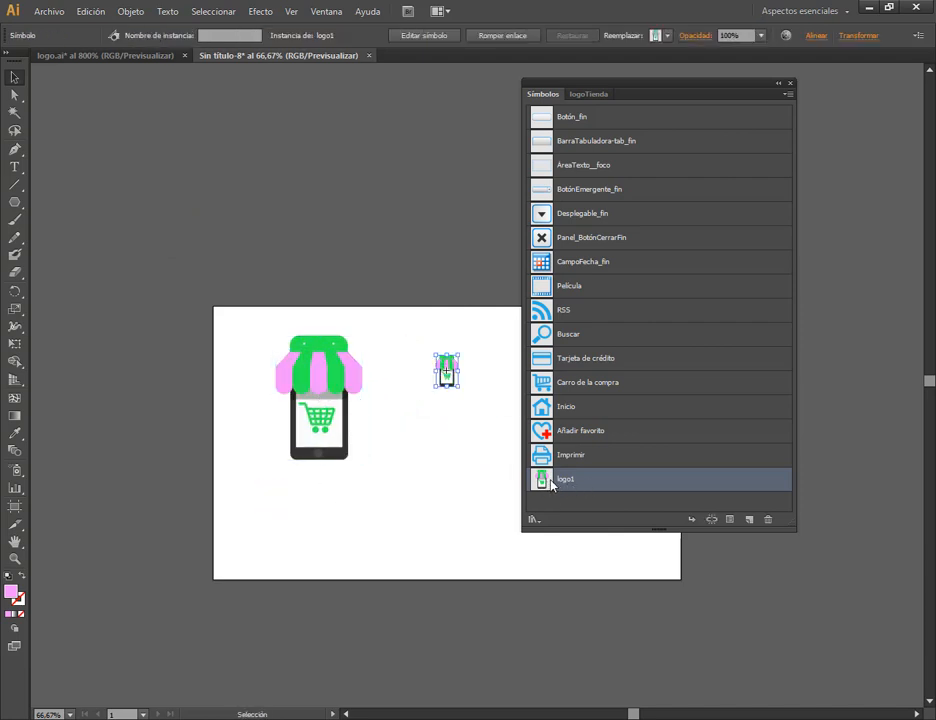
# Add two large logo1 instances, one at the artboard's left edge and one below the small instance.
pyautogui.moveTo(413, 463); pyautogui.dragTo(437, 591)
pyautogui.moveTo(402, 516); pyautogui.dragTo(235, 452)
pyautogui.moveTo(445, 437); pyautogui.dragTo(527, 554)
pyautogui.moveTo(470, 481); pyautogui.dragTo(409, 454)
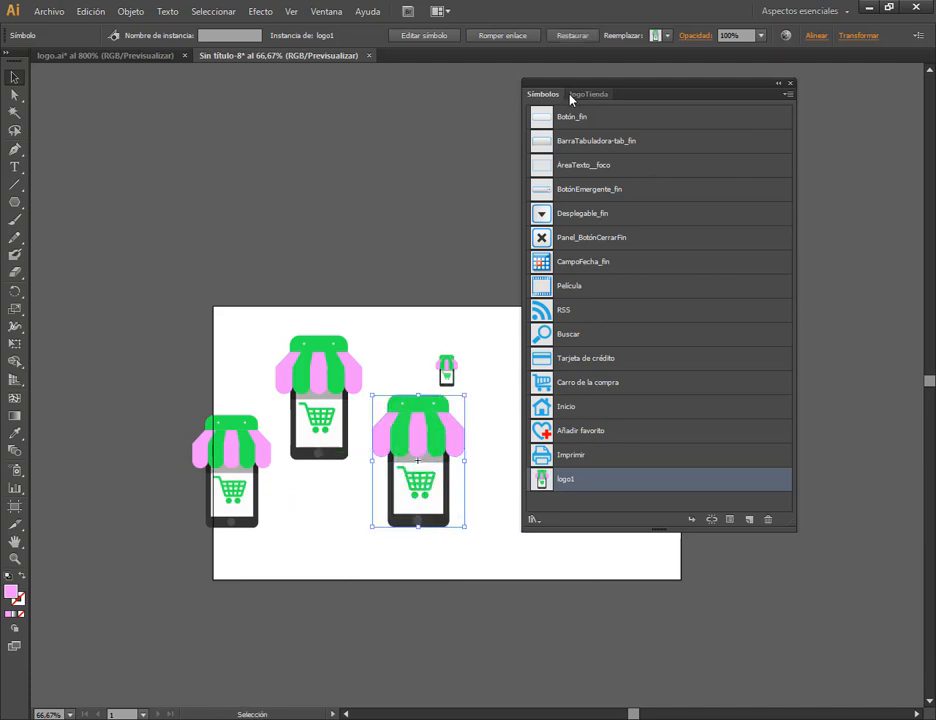
pyautogui.click(501, 516)
# Move the left-edge instance fully onto the artboard's lower-left area and shift the upper large instance slightly upward.
pyautogui.click(428, 445)
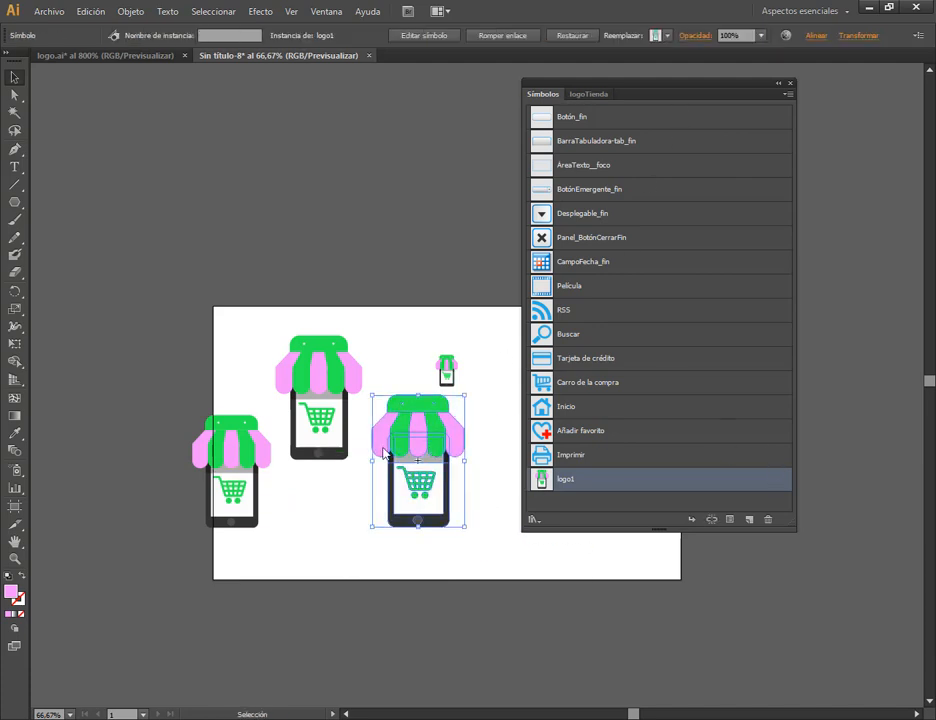
pyautogui.moveTo(258, 461); pyautogui.dragTo(285, 498)
pyautogui.click(330, 510)
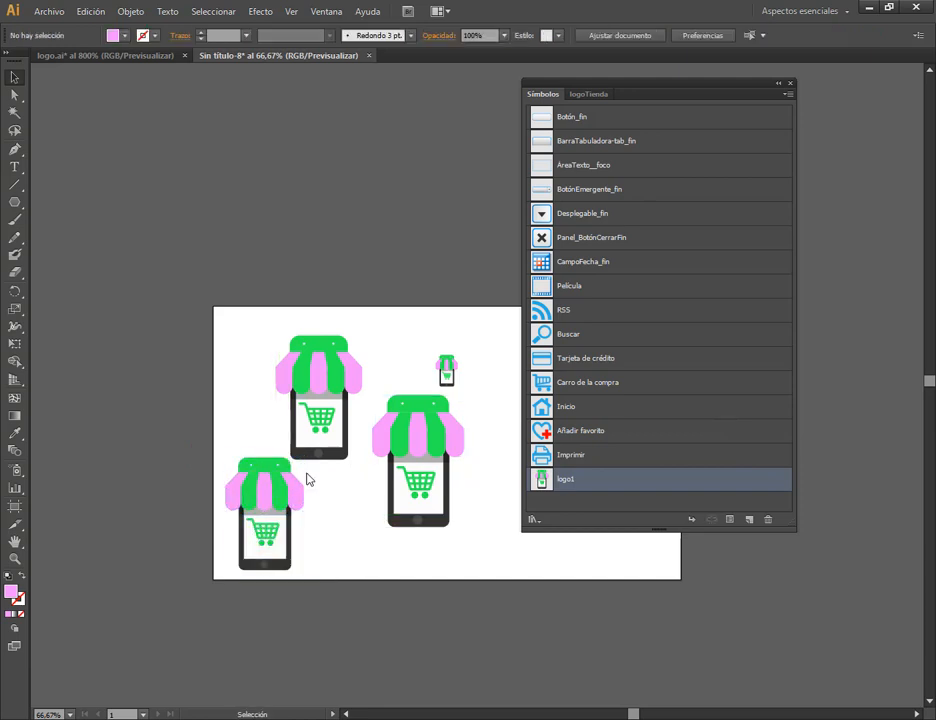
pyautogui.click(316, 390)
pyautogui.moveTo(316, 390); pyautogui.dragTo(317, 377)
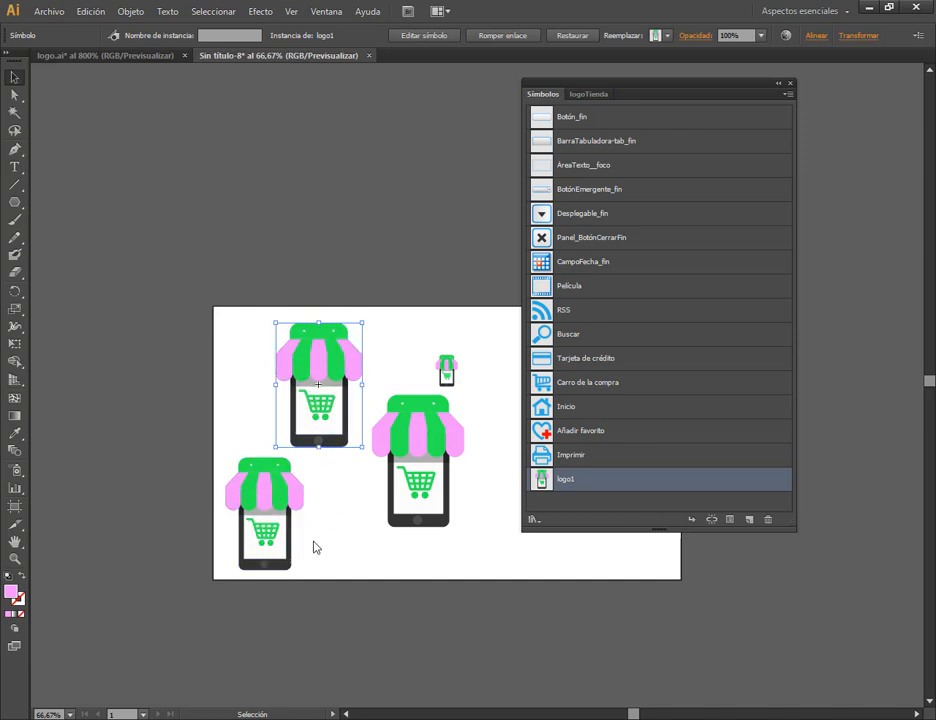
# Break the link between the lower-left instance and the logo1 symbol.
pyautogui.click(287, 508)
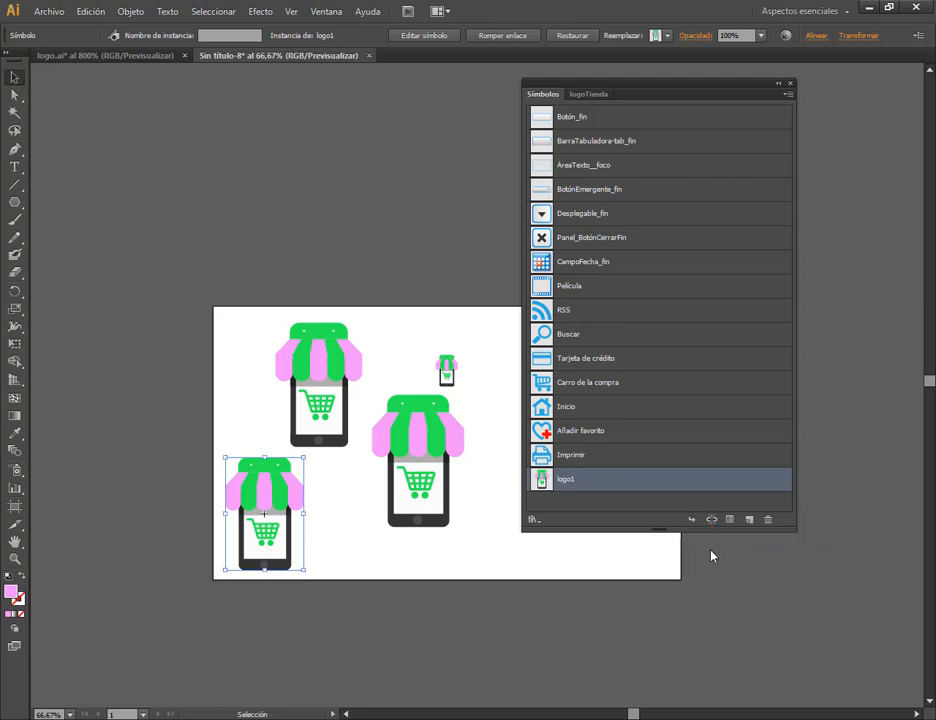
pyautogui.click(711, 521)
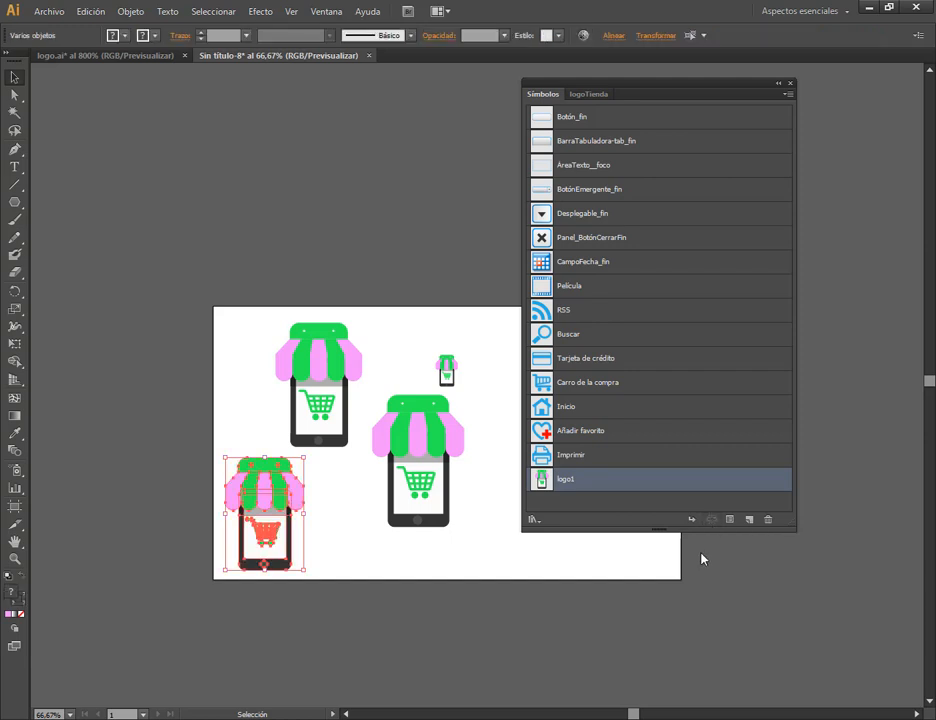
pyautogui.click(341, 573)
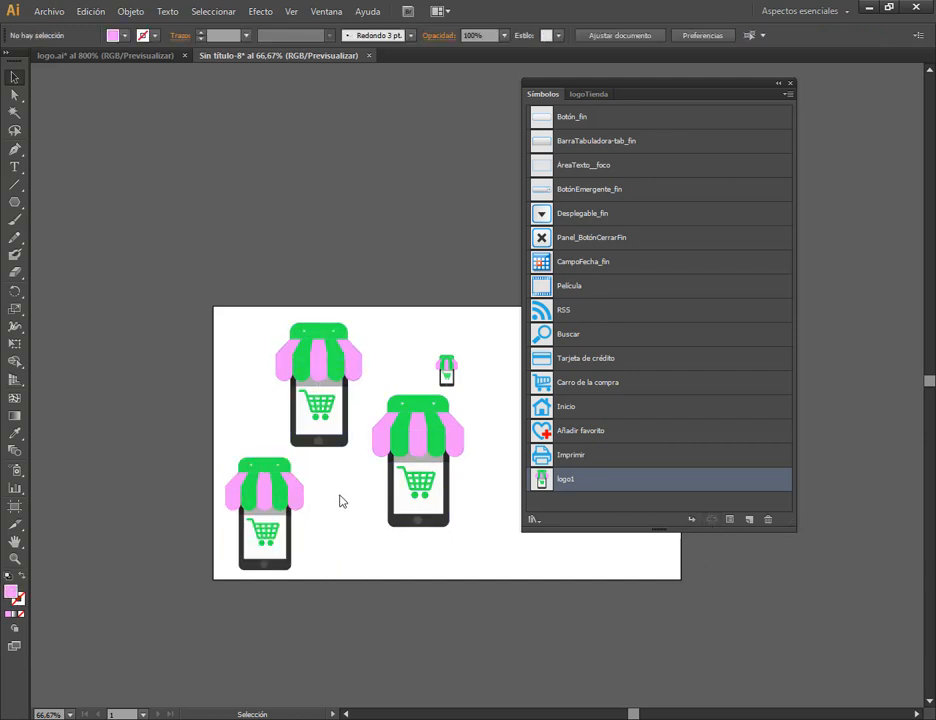
# Show the Apariencia panel beside the logos and collapse the Símbolos panel to uncover the artwork.
pyautogui.scroll(2, 322, 489)
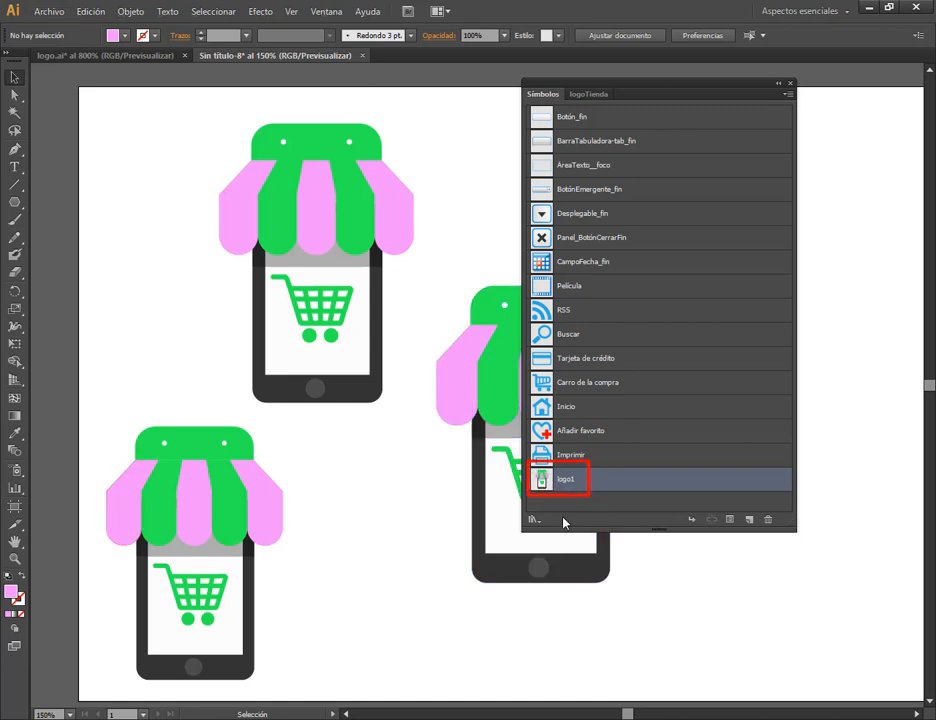
pyautogui.moveTo(325, 588); pyautogui.dragTo(345, 495)
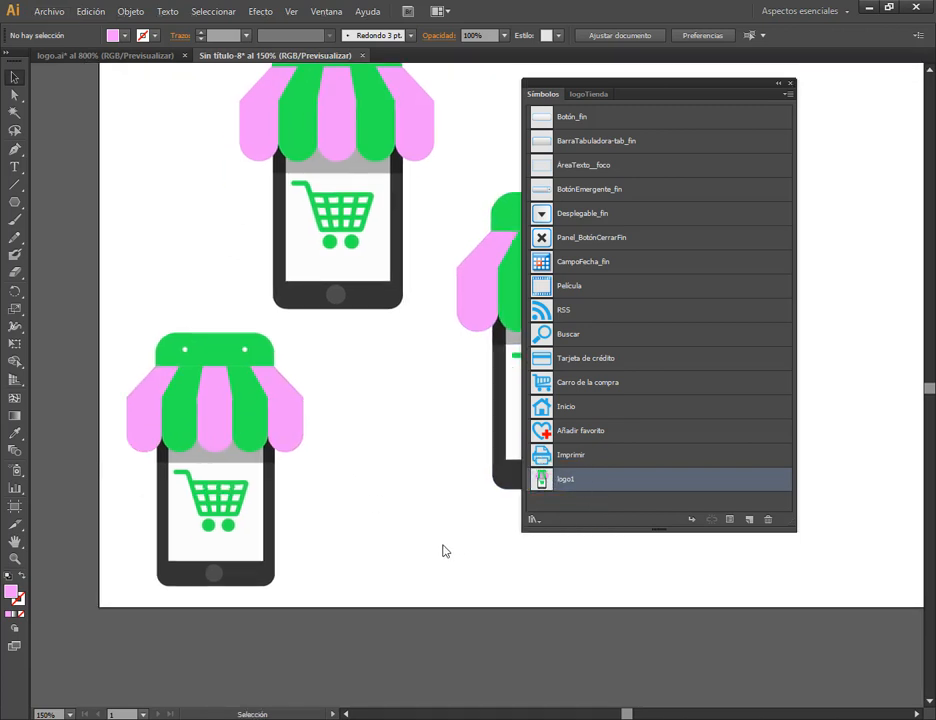
pyautogui.click(330, 11)
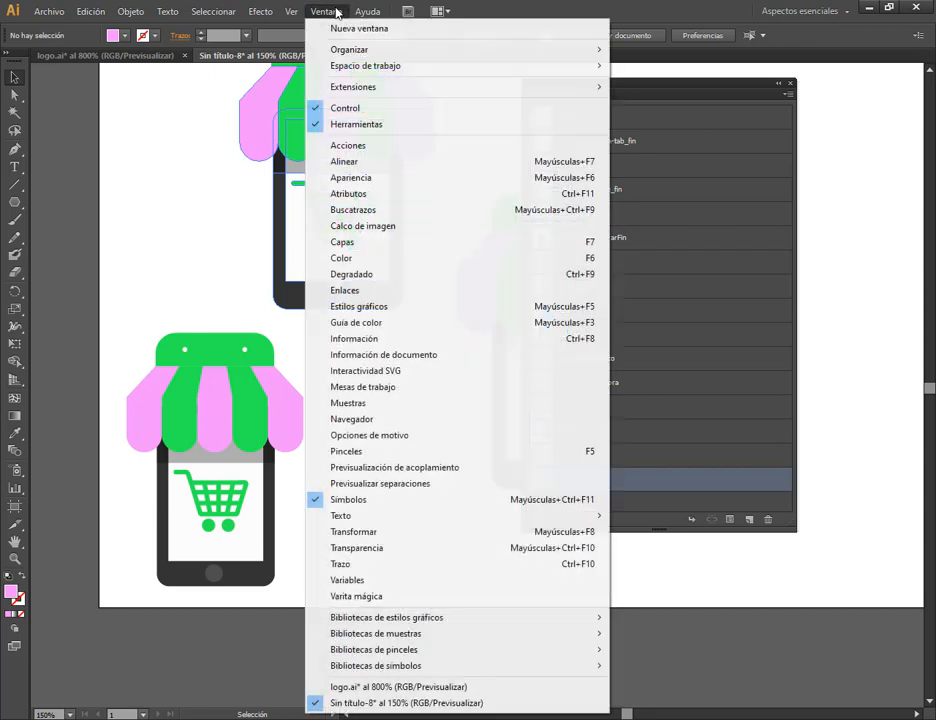
pyautogui.click(380, 177)
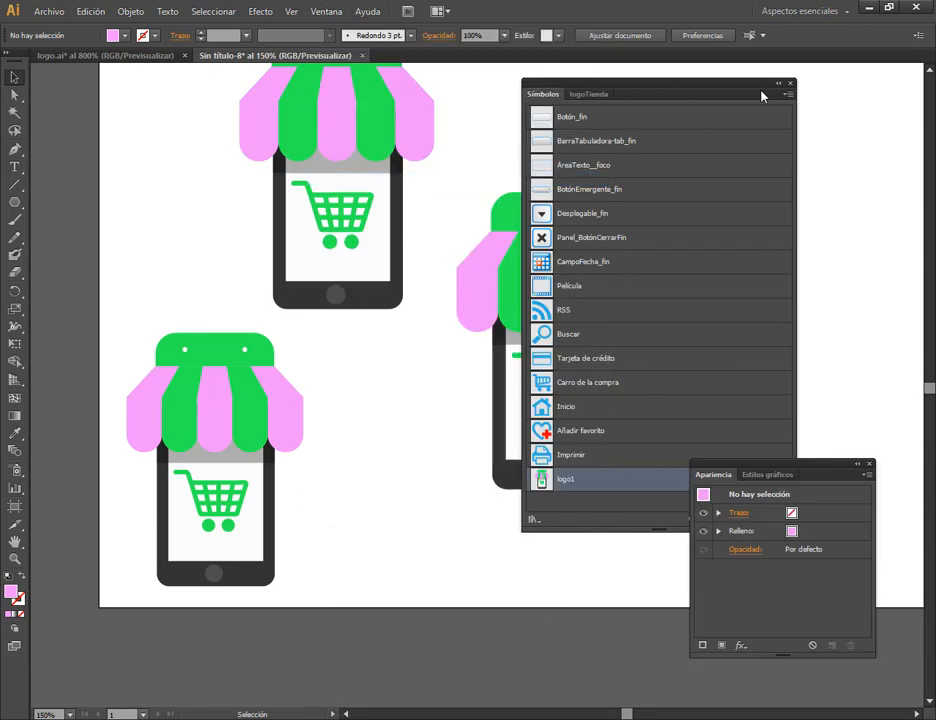
pyautogui.click(788, 84)
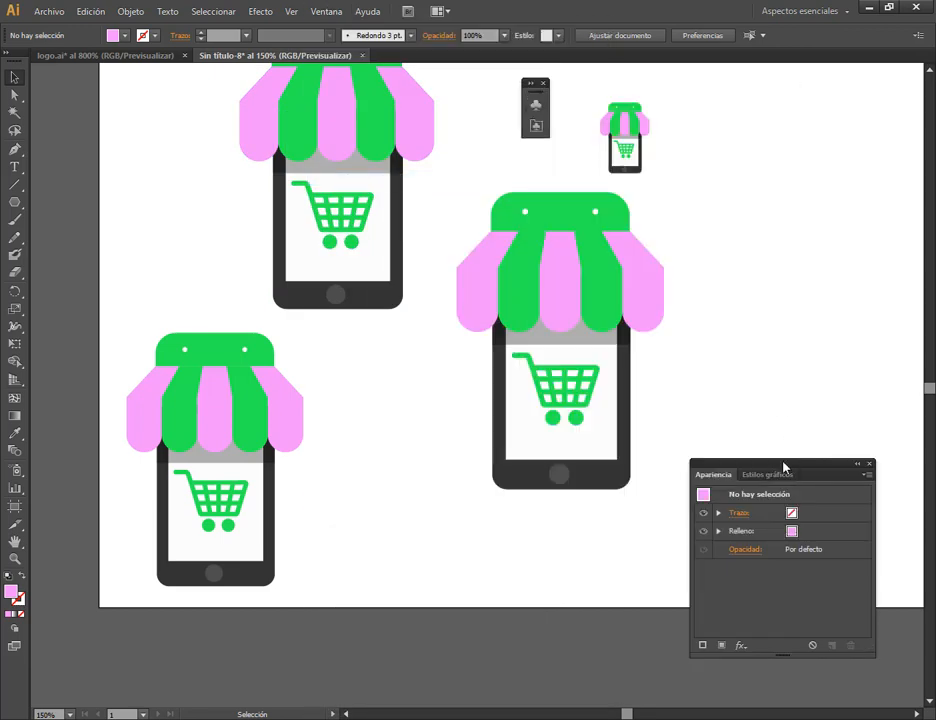
pyautogui.moveTo(783, 464); pyautogui.dragTo(802, 292)
# Compare the appearance of the linked logo1 instances with that of the unlinked logo's roof and awning stripes.
pyautogui.click(367, 176)
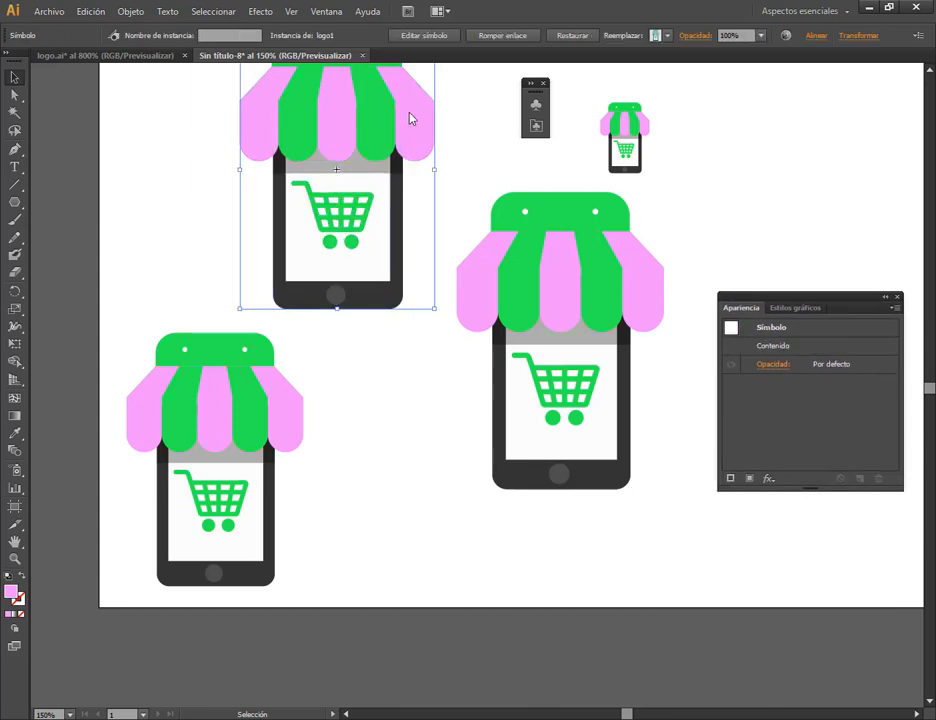
pyautogui.keyDown('shift'); pyautogui.click(623, 150); pyautogui.keyUp('shift')
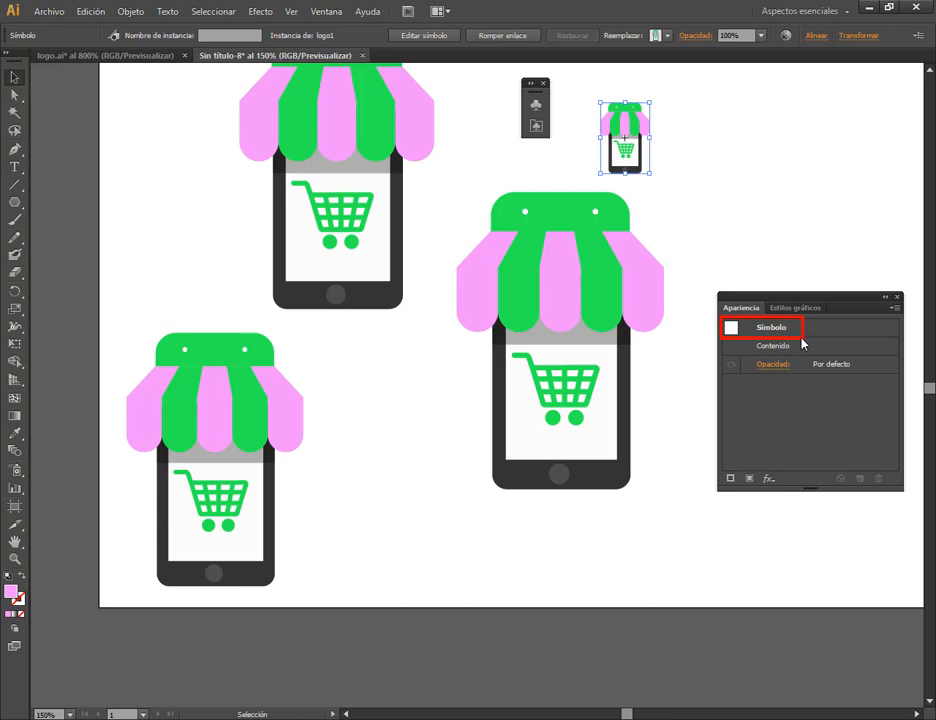
pyautogui.click(618, 319)
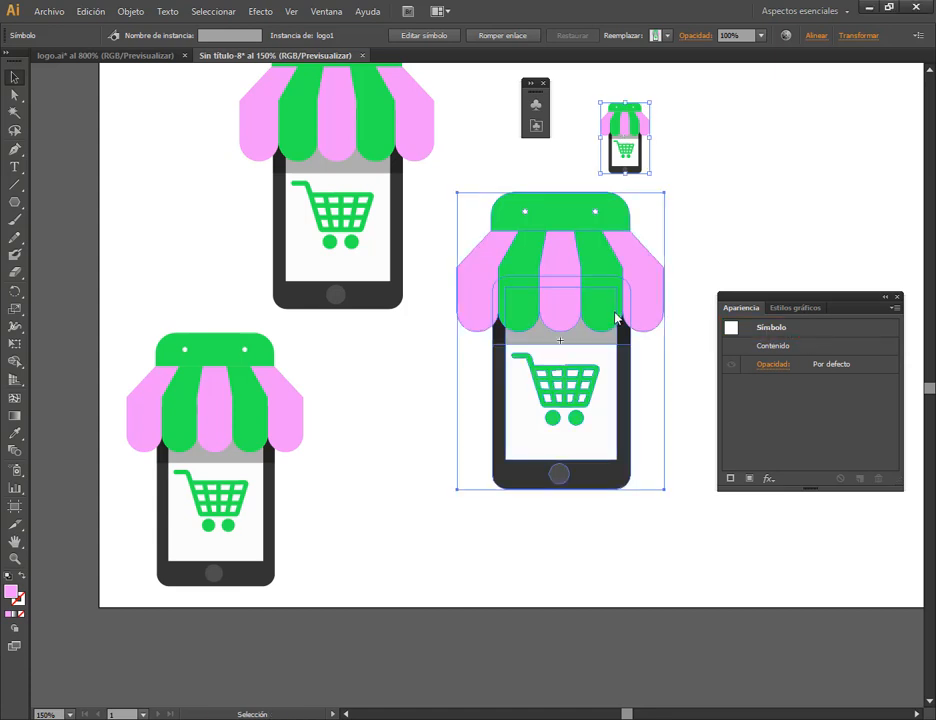
pyautogui.click(223, 365)
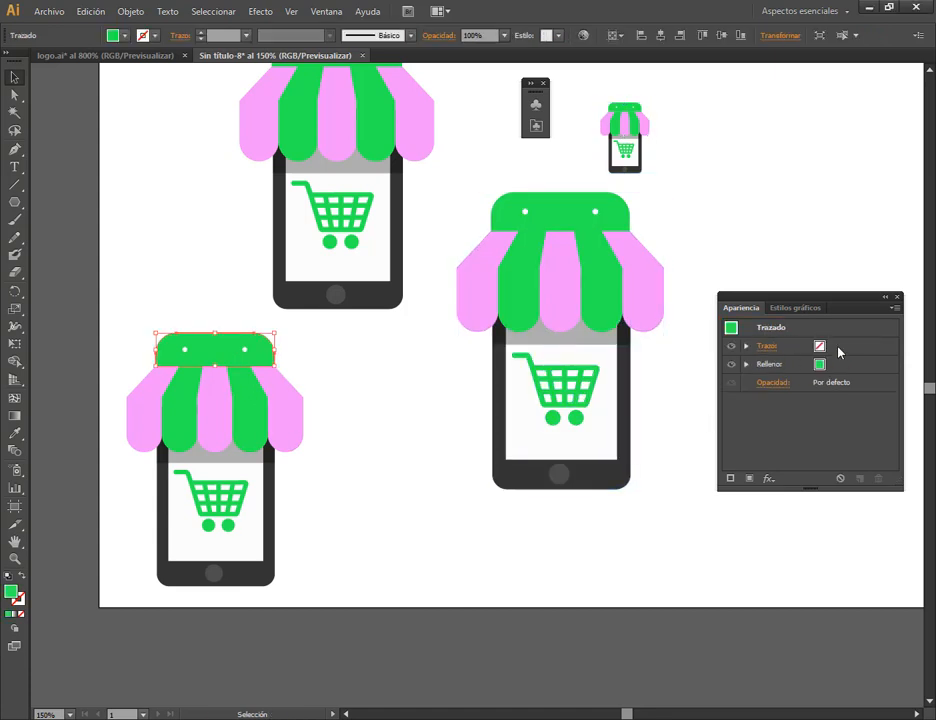
pyautogui.click(251, 425)
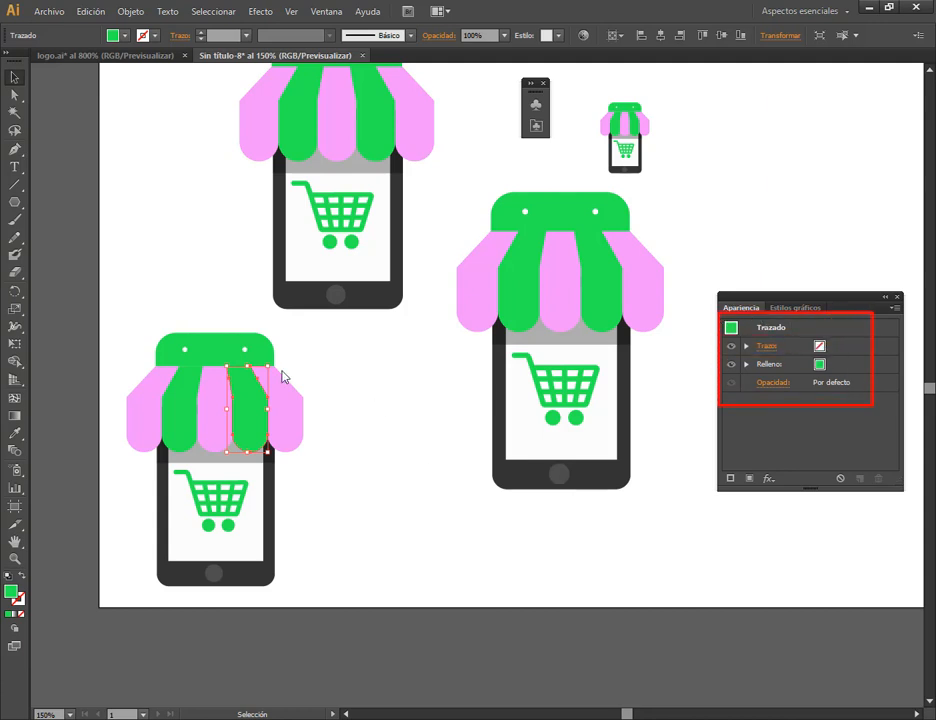
pyautogui.click(200, 410)
pyautogui.click(180, 402)
pyautogui.click(148, 407)
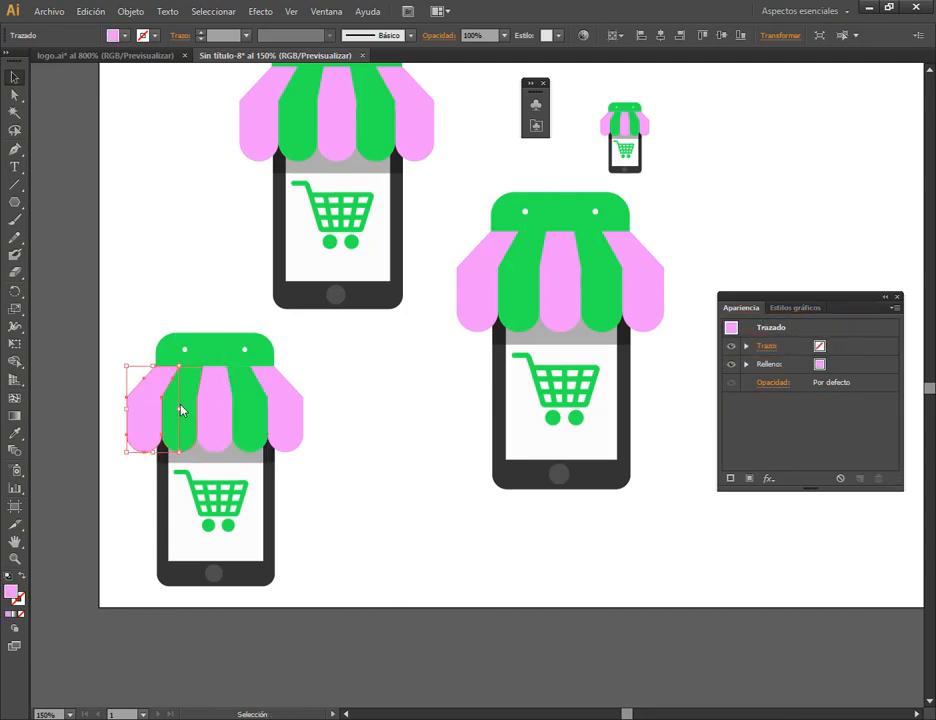
pyautogui.click(388, 441)
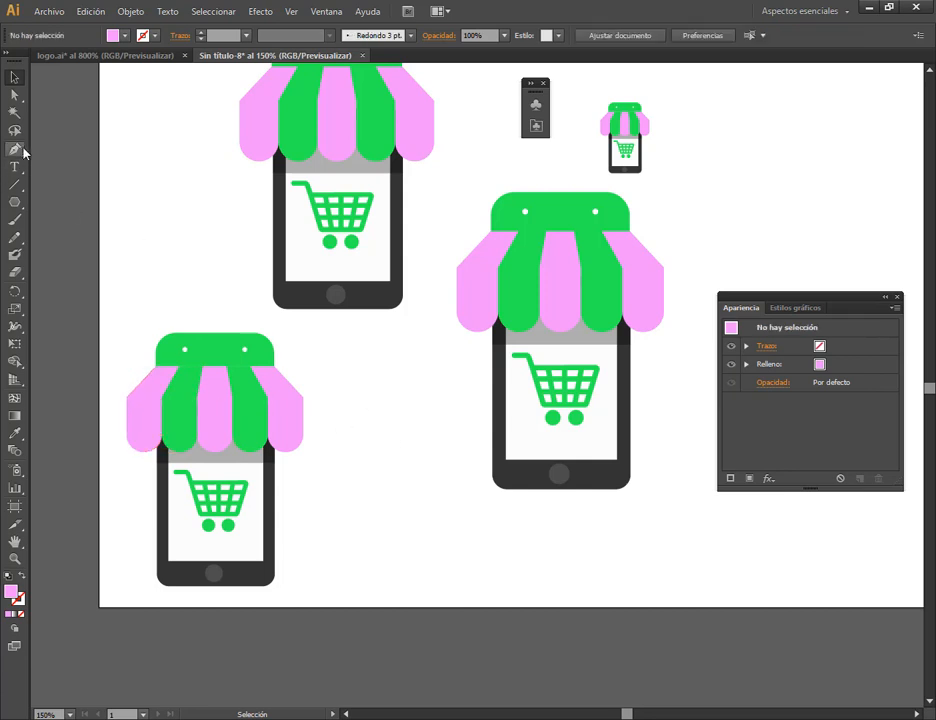
pyautogui.click(255, 410)
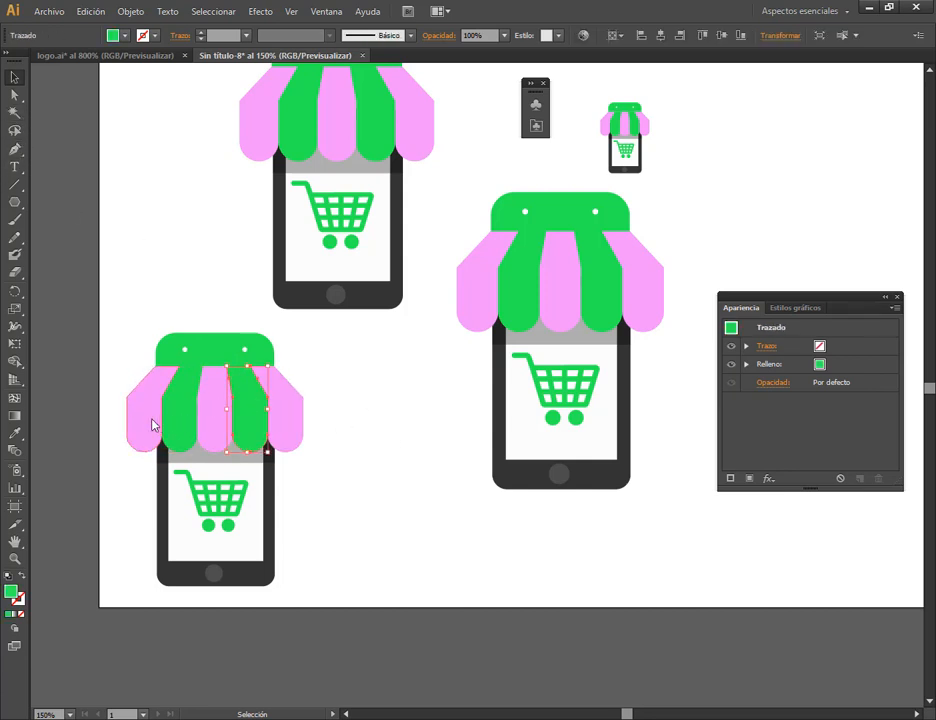
pyautogui.click(151, 424)
# Fill the shopping cart of the unlinked lower-left logo with orange.
pyautogui.click(238, 505)
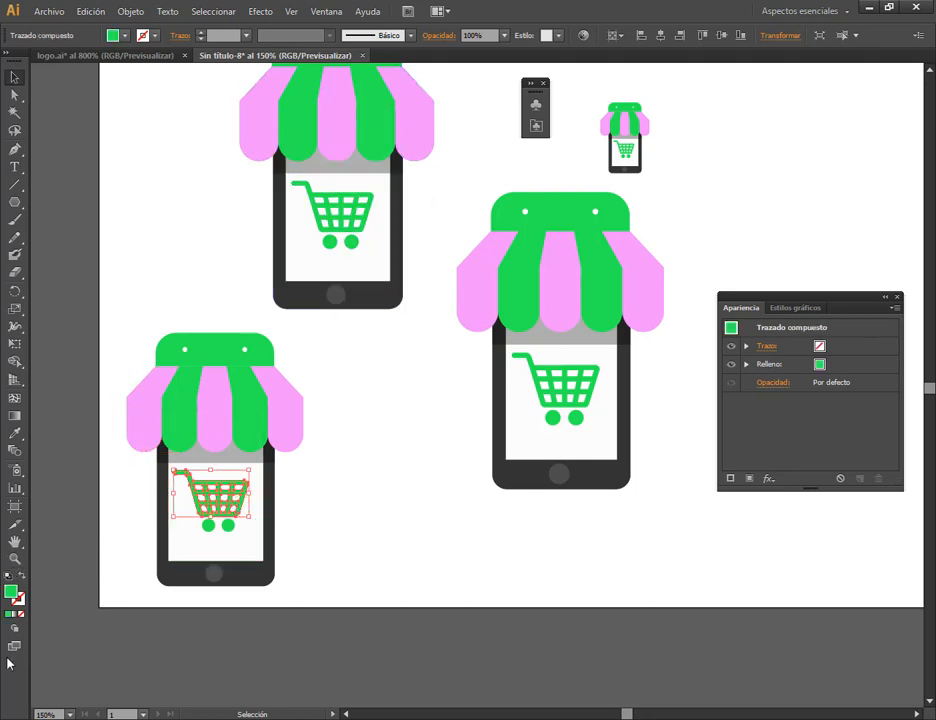
pyautogui.doubleClick(11, 592)
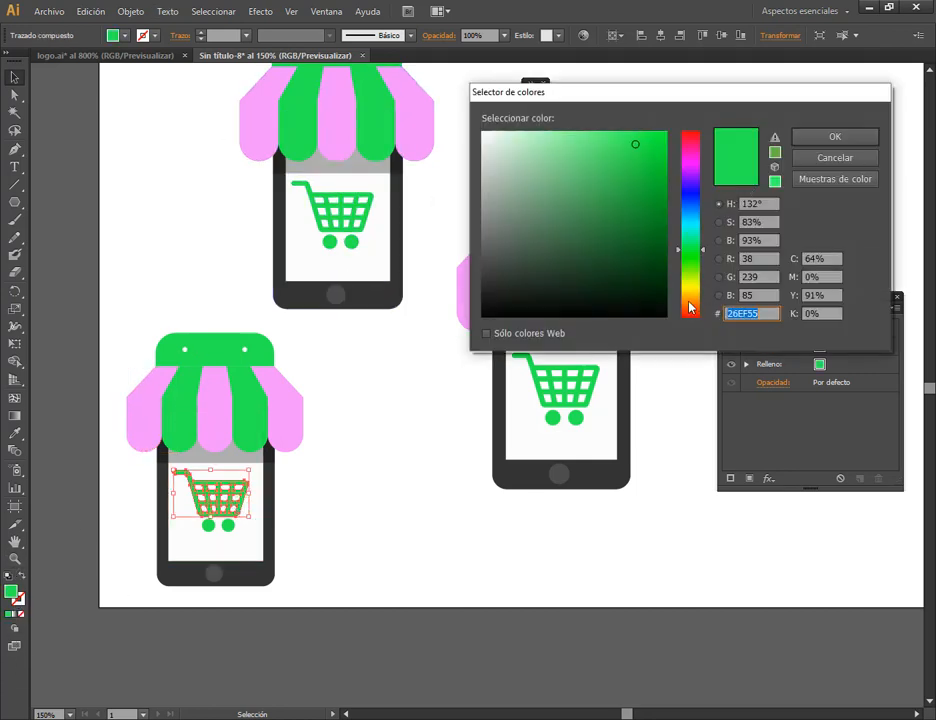
pyautogui.click(690, 300)
pyautogui.click(825, 145)
pyautogui.click(472, 451)
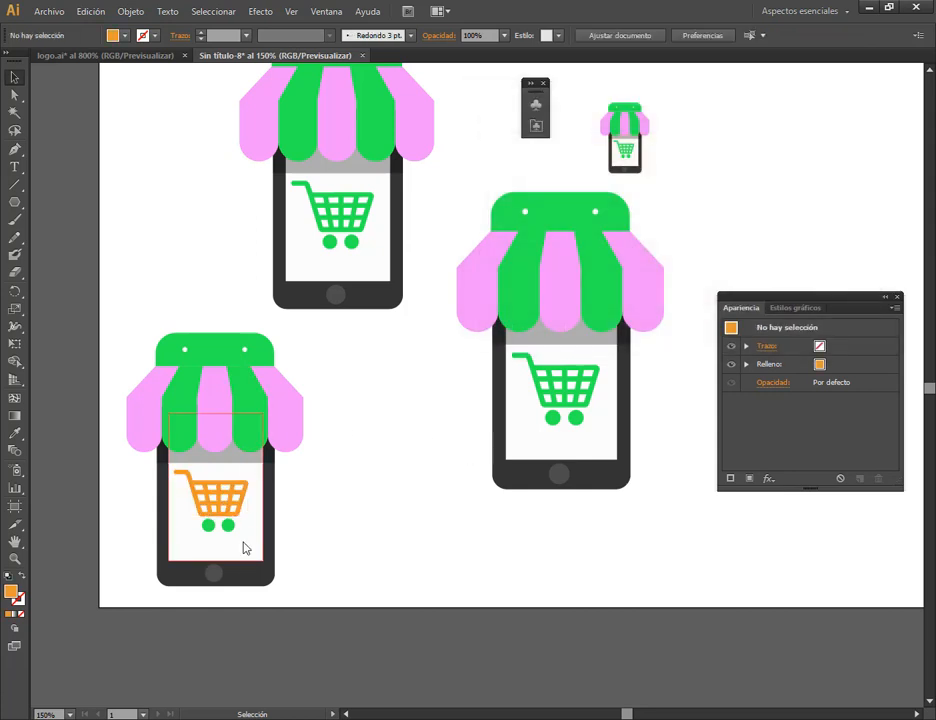
# Fill both small white dots on the unlinked logo's roof with a yellowish orange of hue 42°.
pyautogui.click(184, 352)
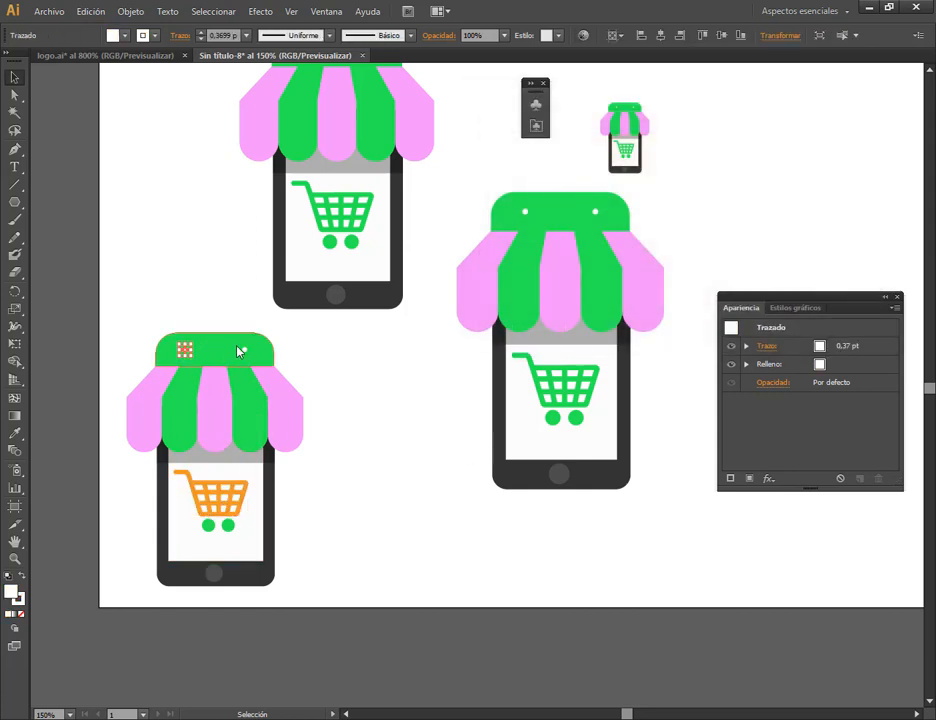
pyautogui.doubleClick(11, 592)
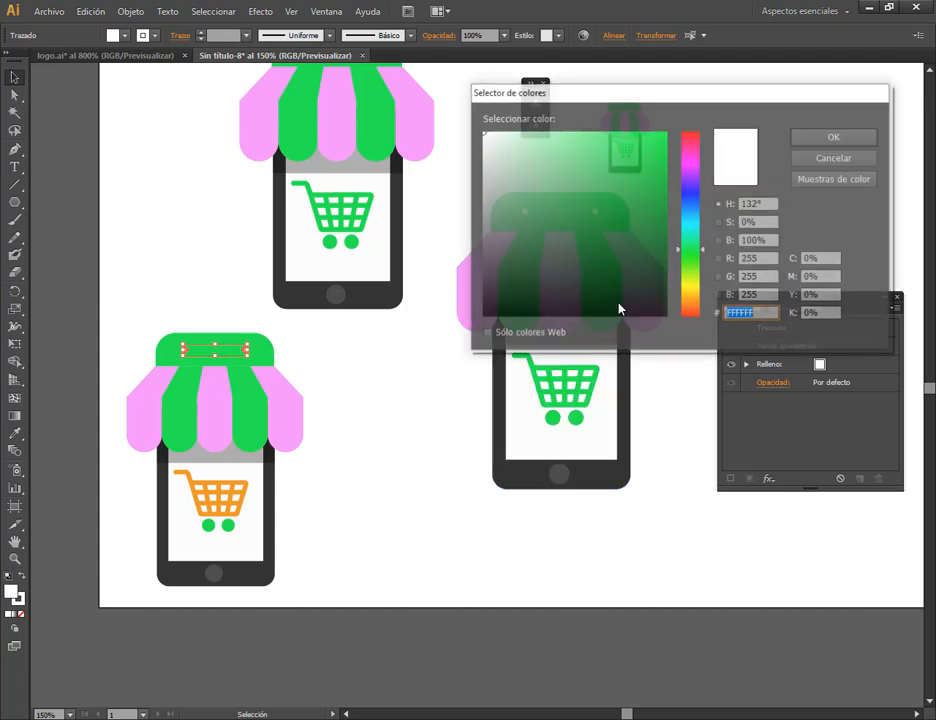
pyautogui.click(693, 296)
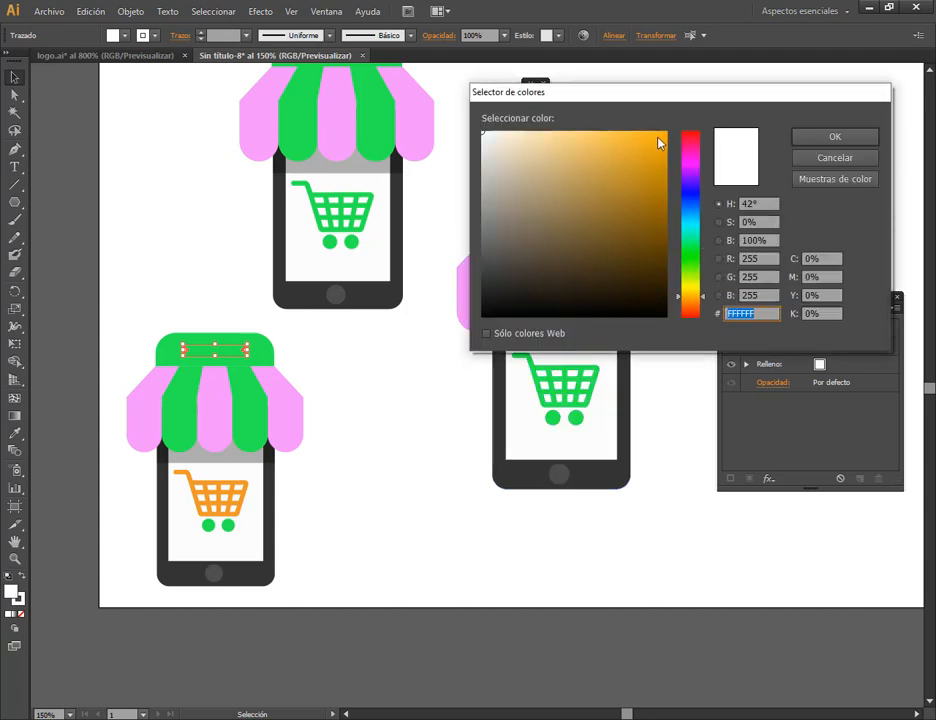
pyautogui.click(660, 140)
pyautogui.click(835, 136)
pyautogui.click(341, 345)
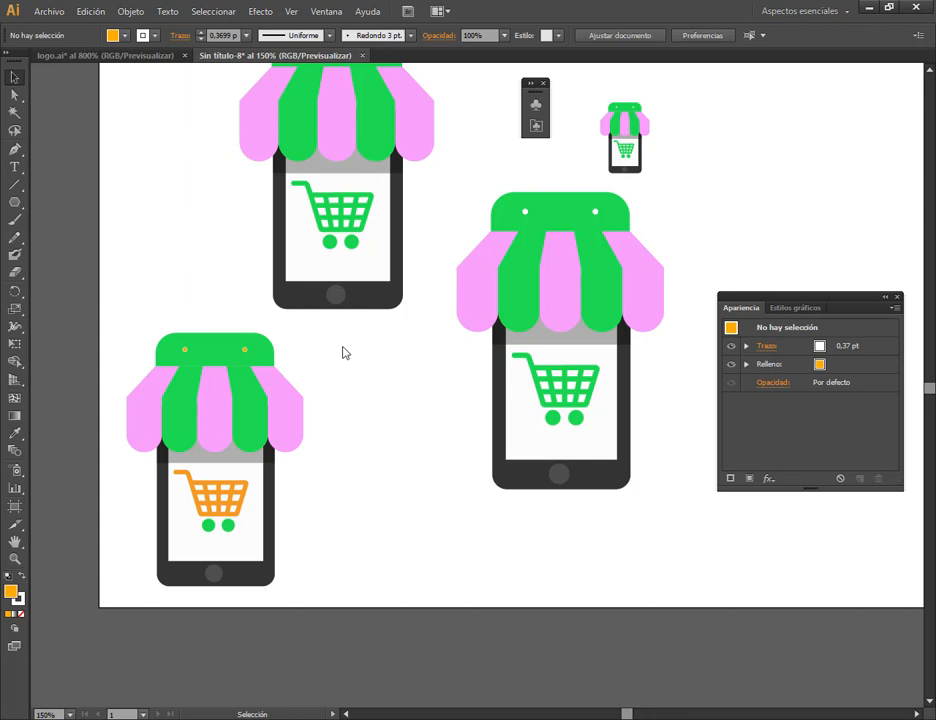
# Delete the entire unlinked logo at the artboard's lower left.
pyautogui.moveTo(347, 342); pyautogui.dragTo(150, 570)
pyautogui.press('Delete')
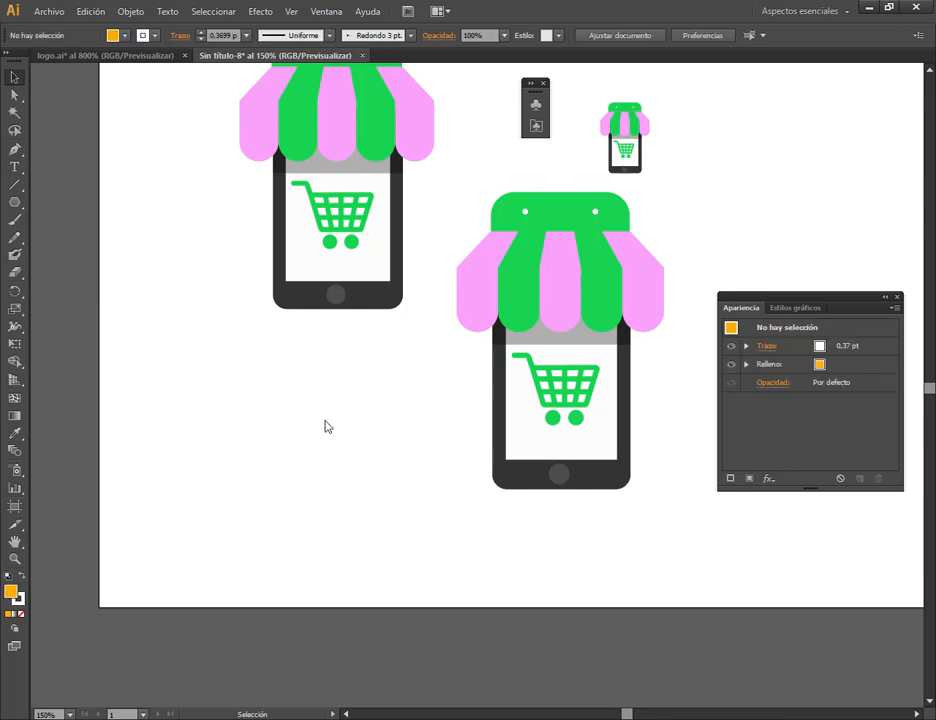
pyautogui.scroll(3, 455, 367)
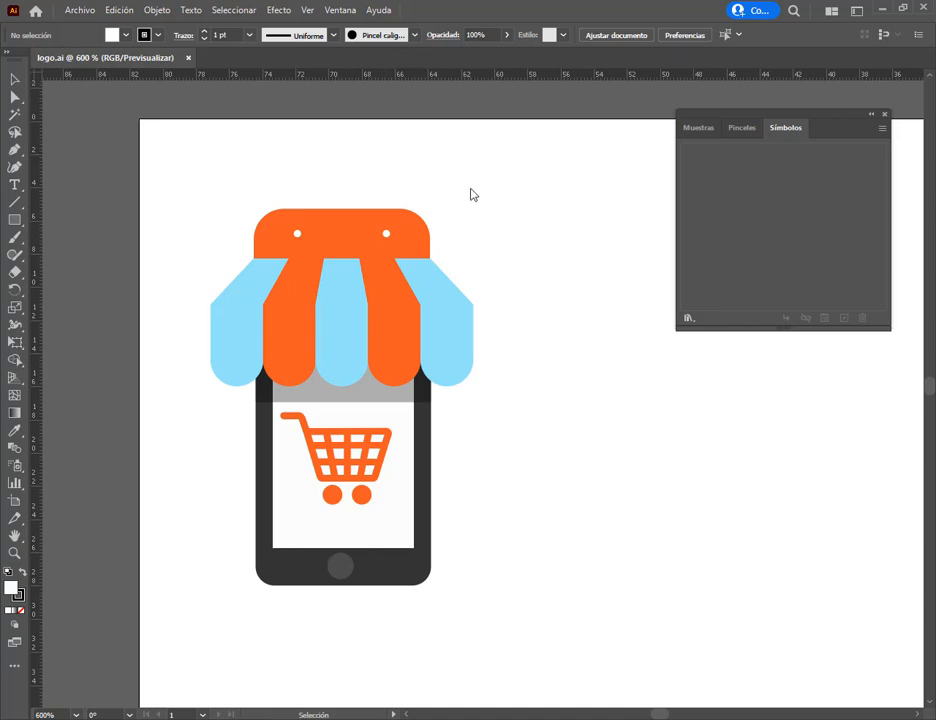
# Select all parts of the store logo and add them to the Symbols collection as a new symbol.
pyautogui.click(13, 81)
pyautogui.moveTo(510, 196); pyautogui.dragTo(274, 489)
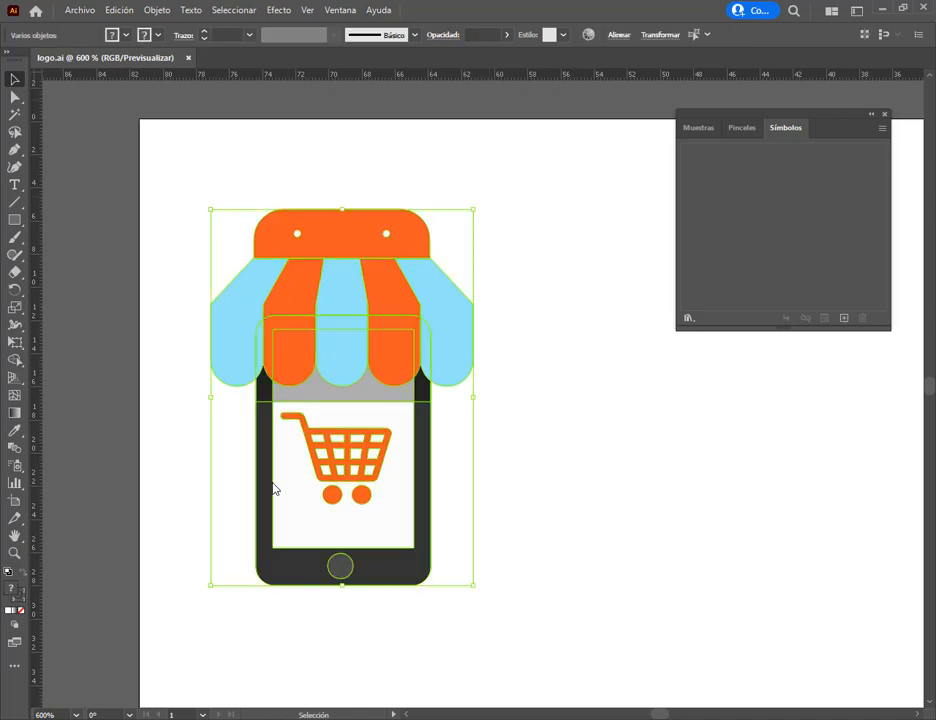
pyautogui.moveTo(449, 301); pyautogui.dragTo(706, 230)
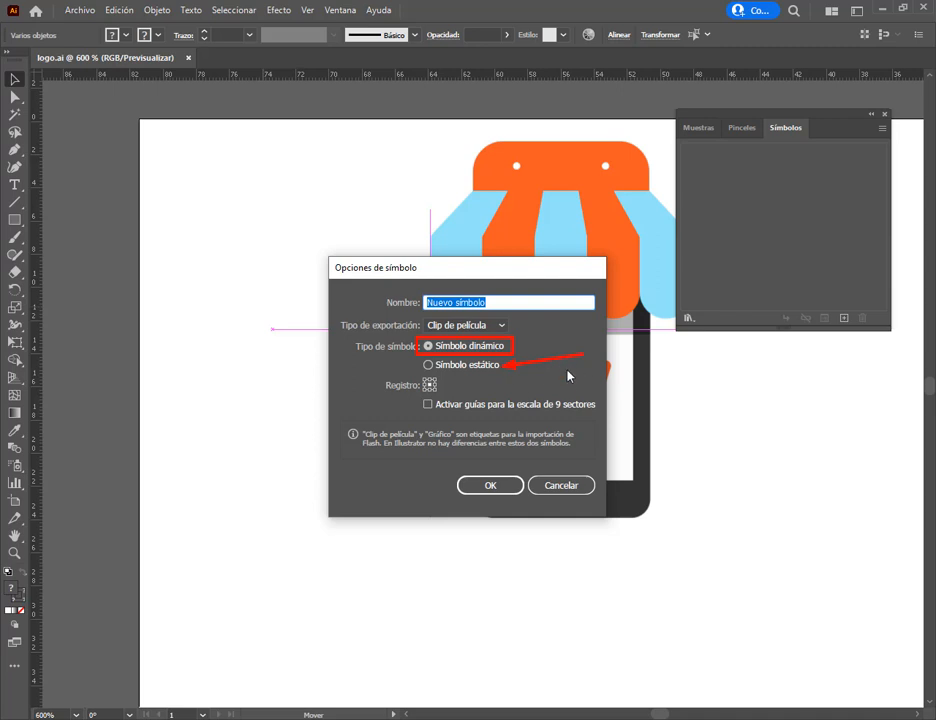
# Define the new dynamic symbol with export type Gráfico and the name logo_Tienda.
pyautogui.click(465, 327)
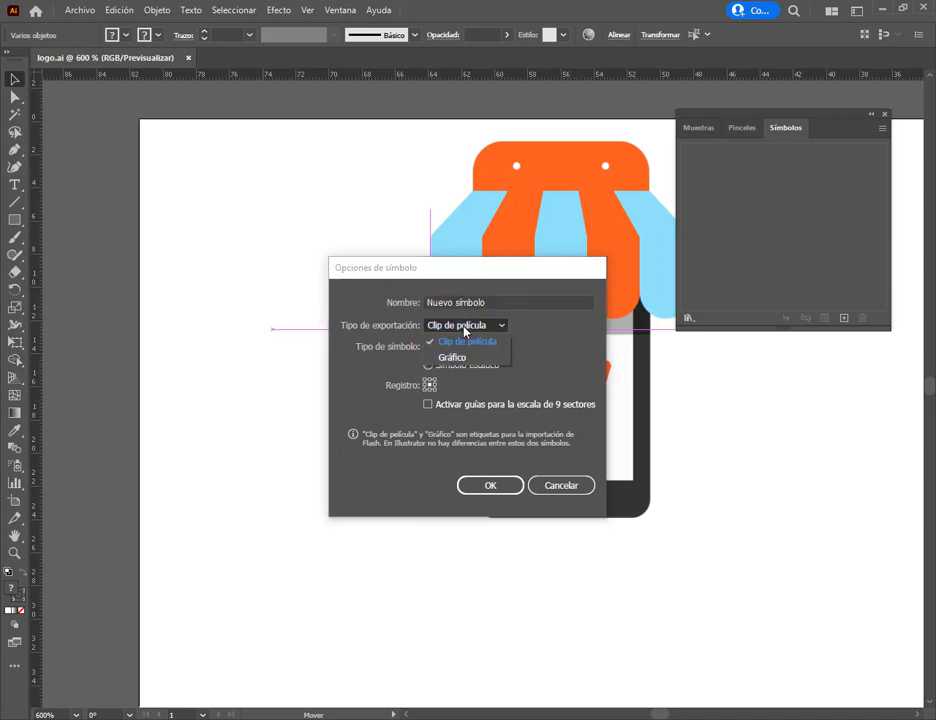
pyautogui.click(449, 357)
pyautogui.click(508, 303)
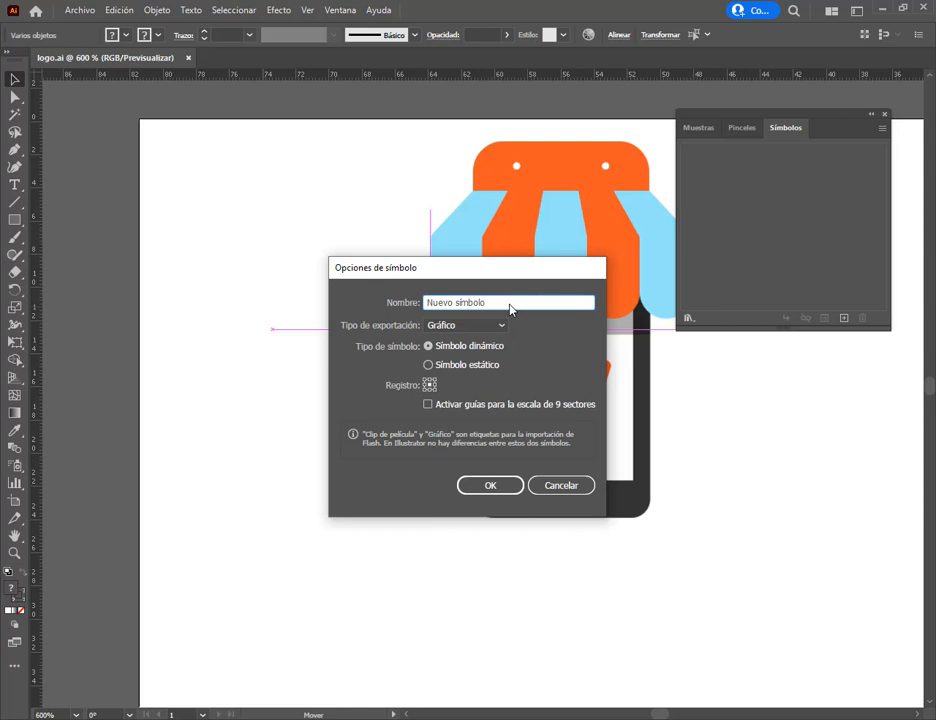
pyautogui.hotkey('ctrl', 'a')
pyautogui.write('log')
pyautogui.press('Return')
pyautogui.click(510, 312)
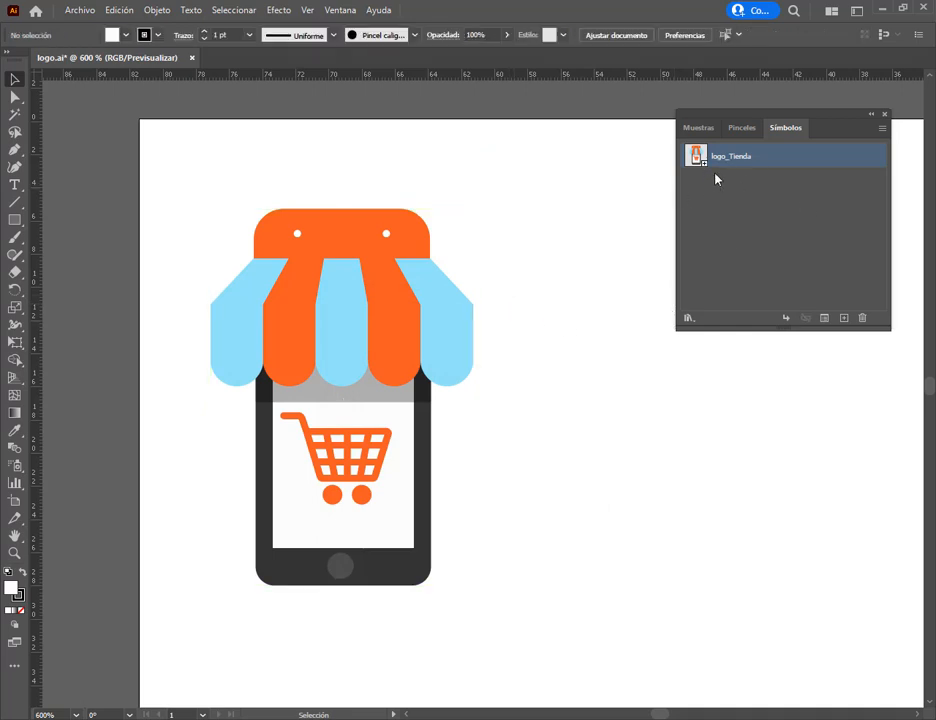
pyautogui.click(883, 129)
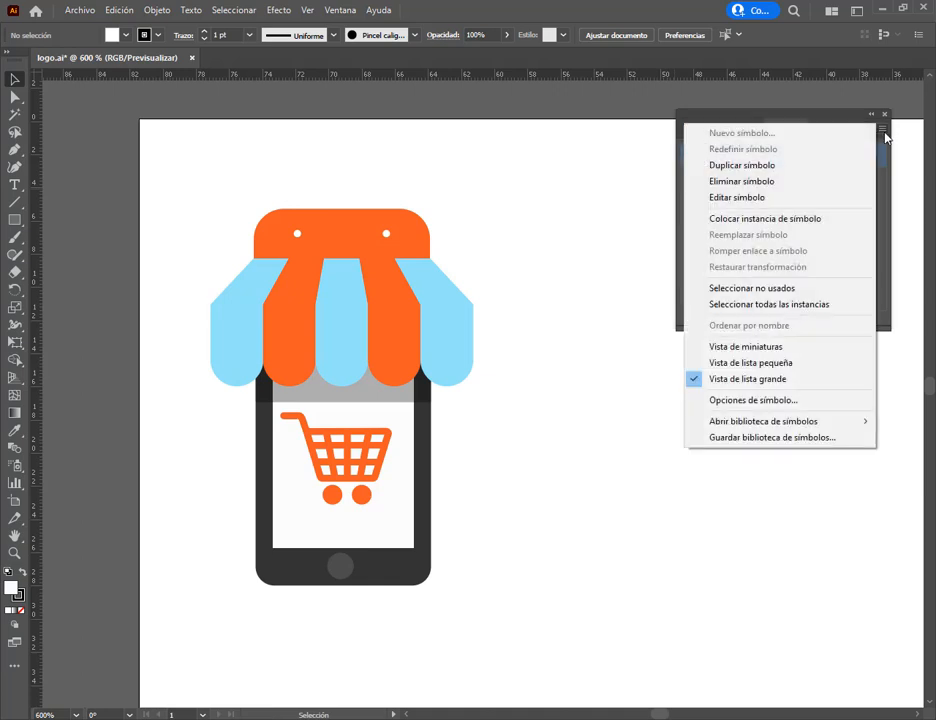
pyautogui.click(656, 203)
# Place three more instances of the logo_Tienda symbol beside and below the original logo, and close the symbols list.
pyautogui.moveTo(816, 119); pyautogui.dragTo(790, 175)
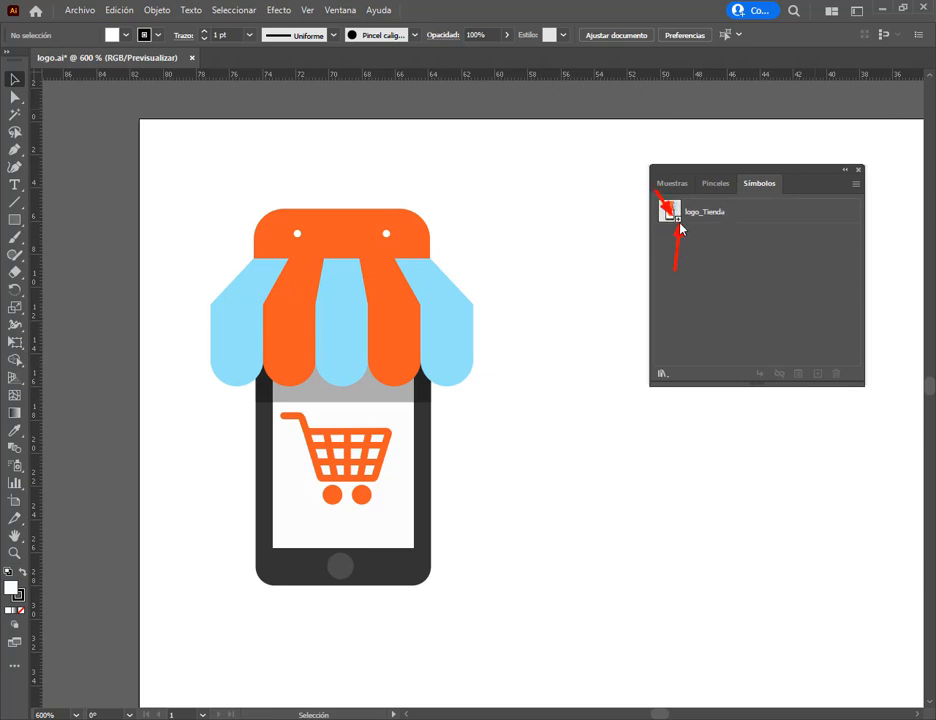
pyautogui.scroll(-2, 604, 364)
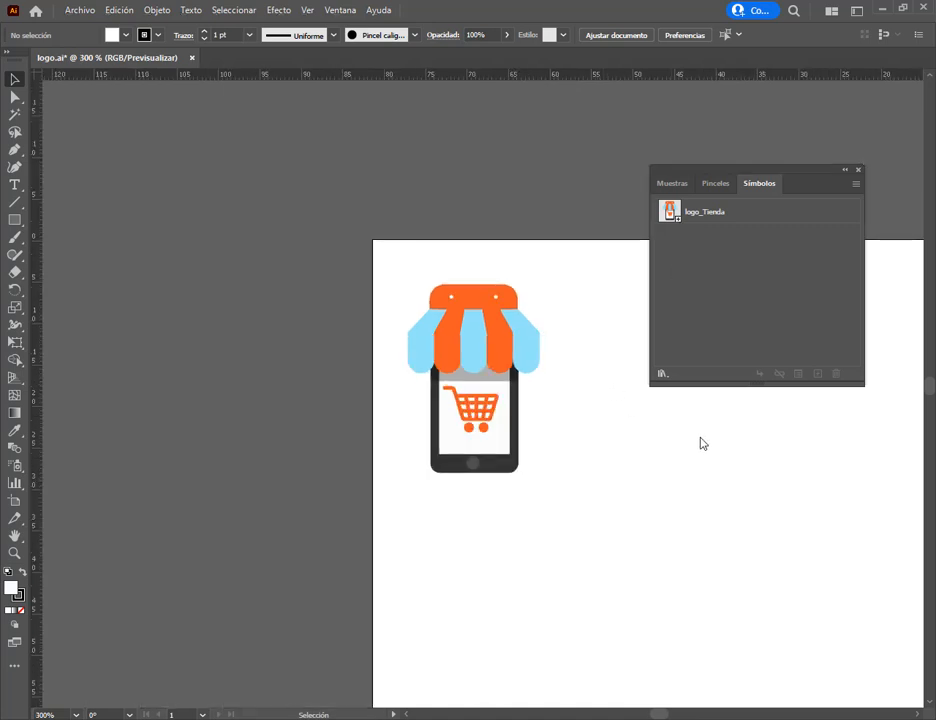
pyautogui.moveTo(700, 438); pyautogui.dragTo(563, 253)
pyautogui.moveTo(714, 217); pyautogui.dragTo(572, 177)
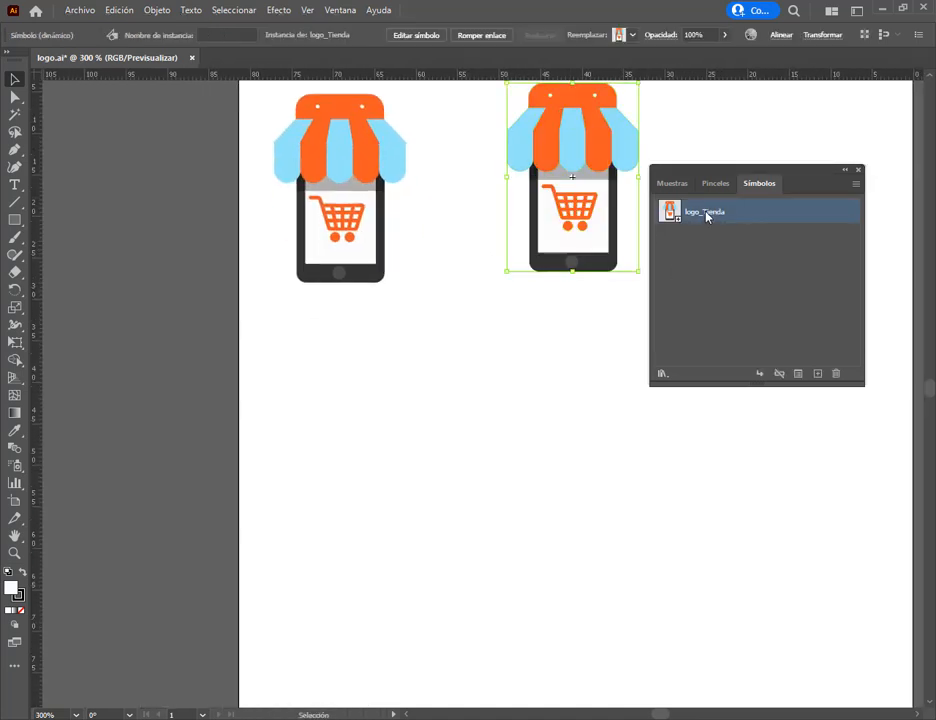
pyautogui.moveTo(343, 382); pyautogui.dragTo(376, 420)
pyautogui.moveTo(705, 211); pyautogui.dragTo(610, 371)
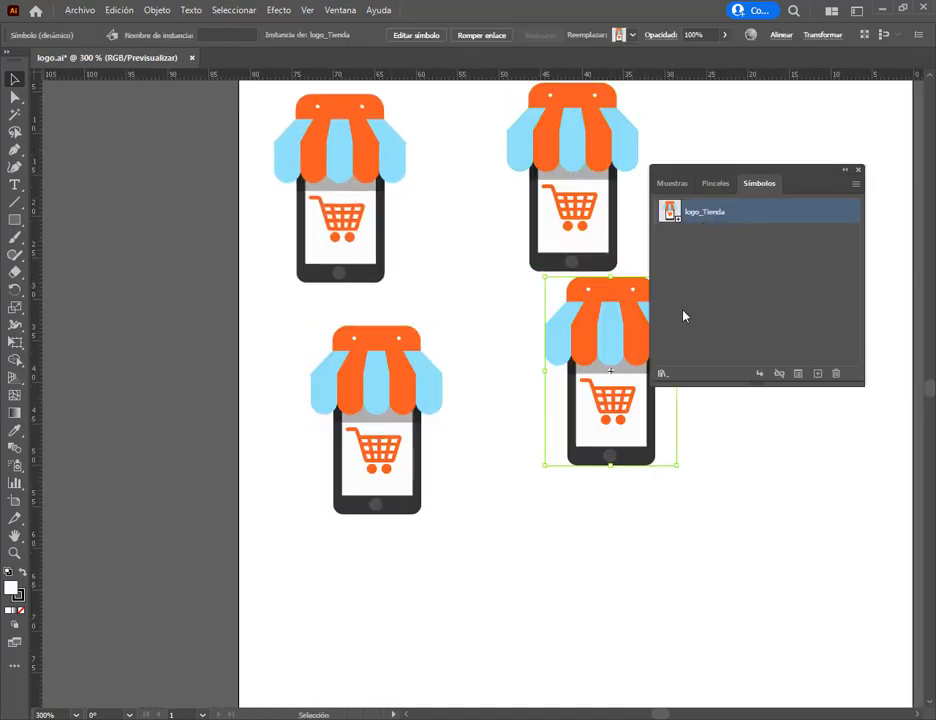
pyautogui.click(859, 170)
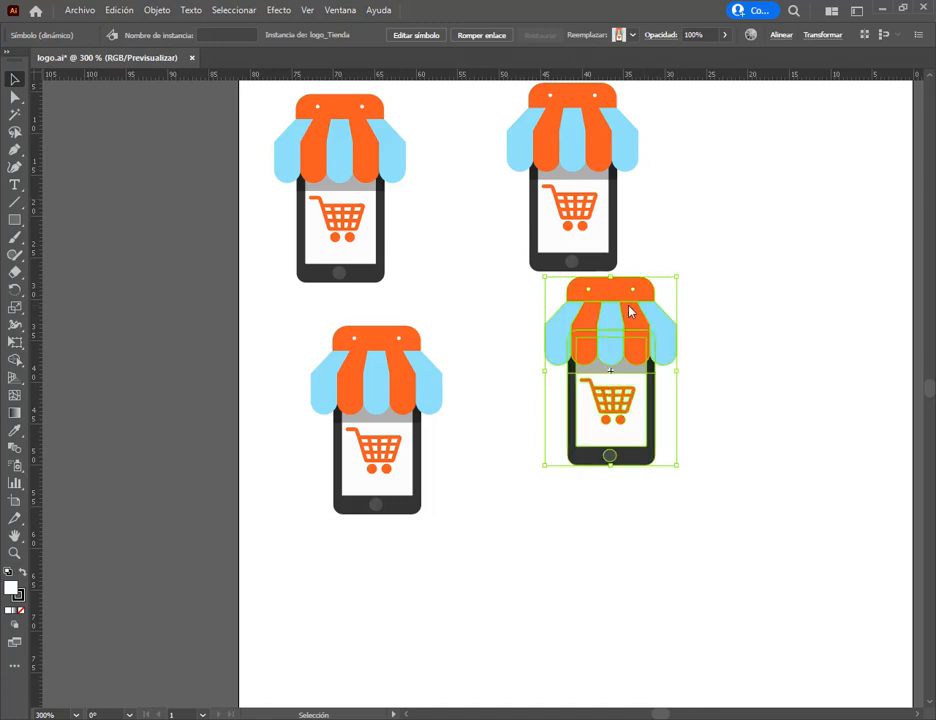
# Reposition the lower-right logo_Tienda instance so it sits roughly below the upper-right one, clear of its neighbours.
pyautogui.moveTo(629, 307)
pyautogui.mouseDown()
pyautogui.moveTo(695, 301)
pyautogui.moveTo(641, 312)
pyautogui.mouseUp()
pyautogui.click(739, 275)
pyautogui.moveTo(574, 307); pyautogui.dragTo(429, 344)
pyautogui.click(548, 345)
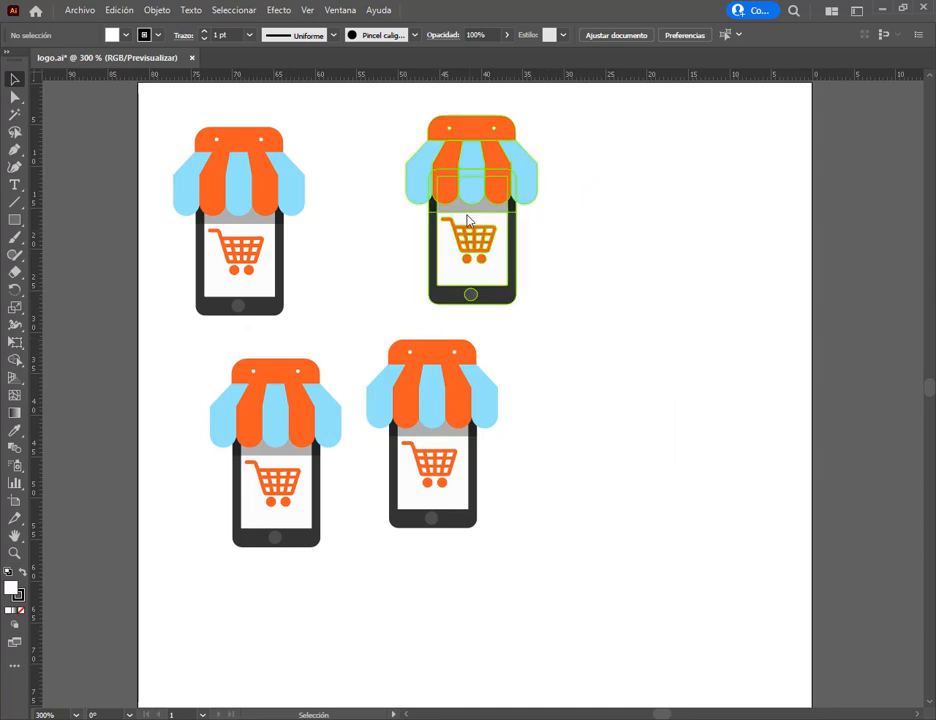
pyautogui.moveTo(495, 370); pyautogui.dragTo(555, 364)
pyautogui.click(641, 313)
pyautogui.click(521, 361)
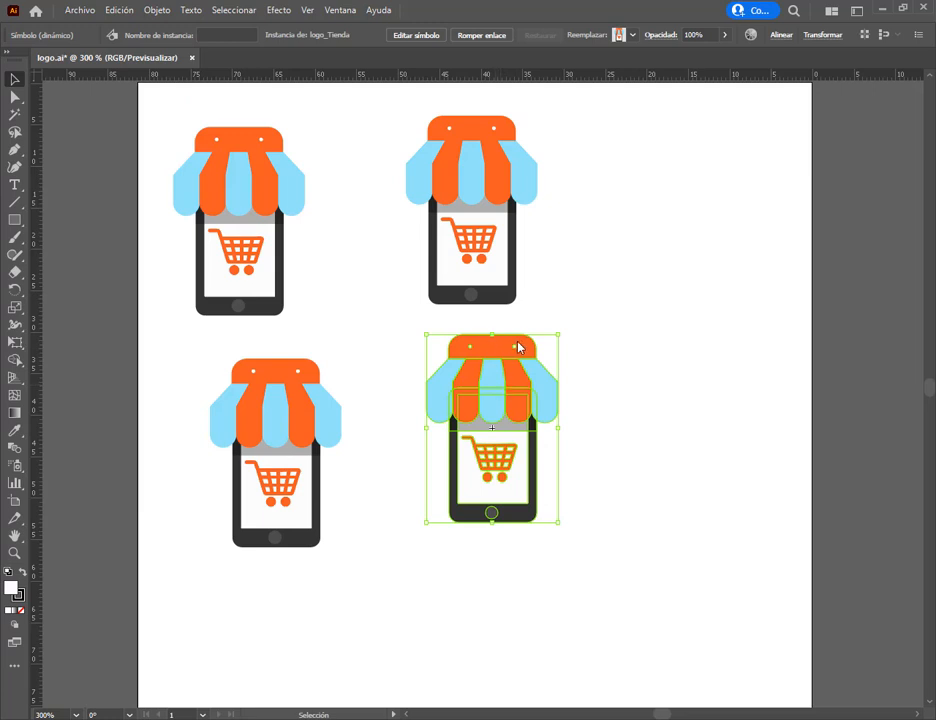
# Select each logo_Tienda instance in turn to check that it belongs to the same dynamic symbol.
pyautogui.click(251, 173)
pyautogui.click(299, 412)
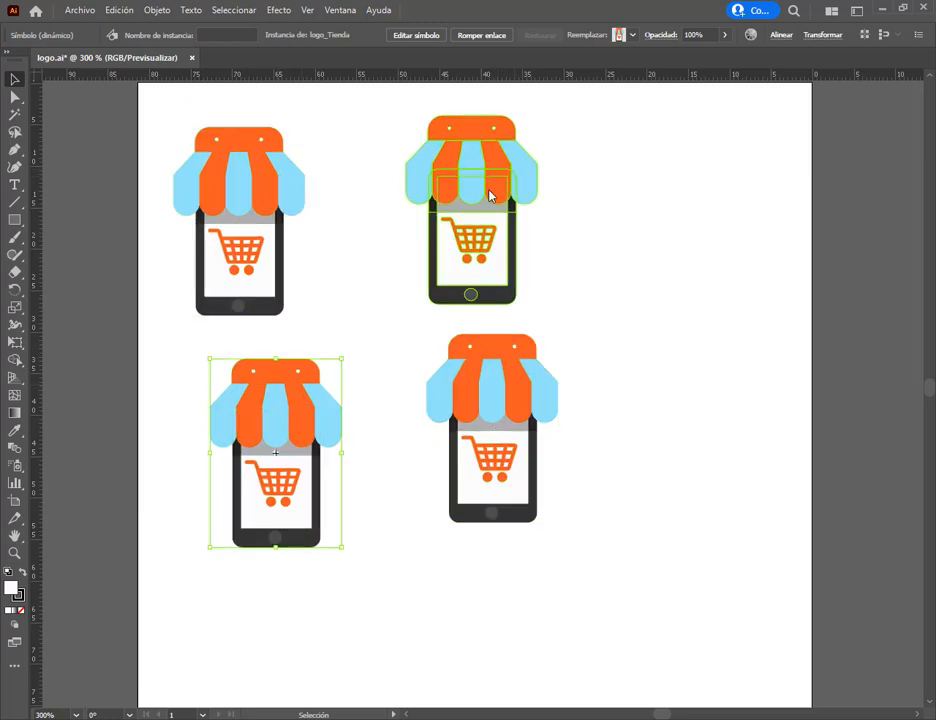
pyautogui.click(490, 196)
pyautogui.click(519, 384)
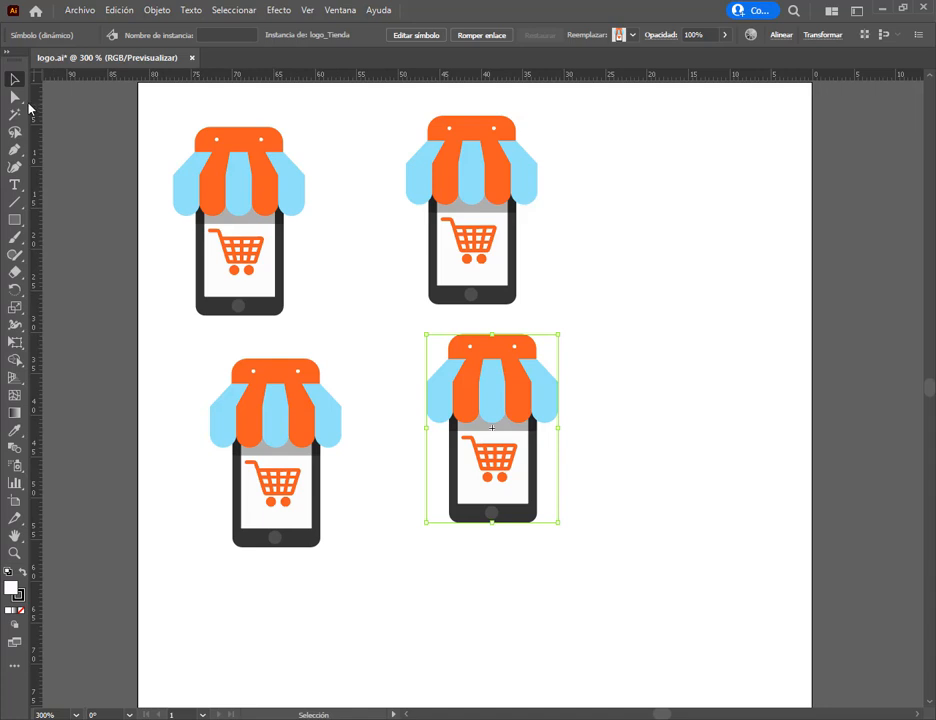
# Recolor only the rightmost awning stripe of the lower-right instance with a vivid blue of hue 255°, keeping the symbol link.
pyautogui.click(15, 97)
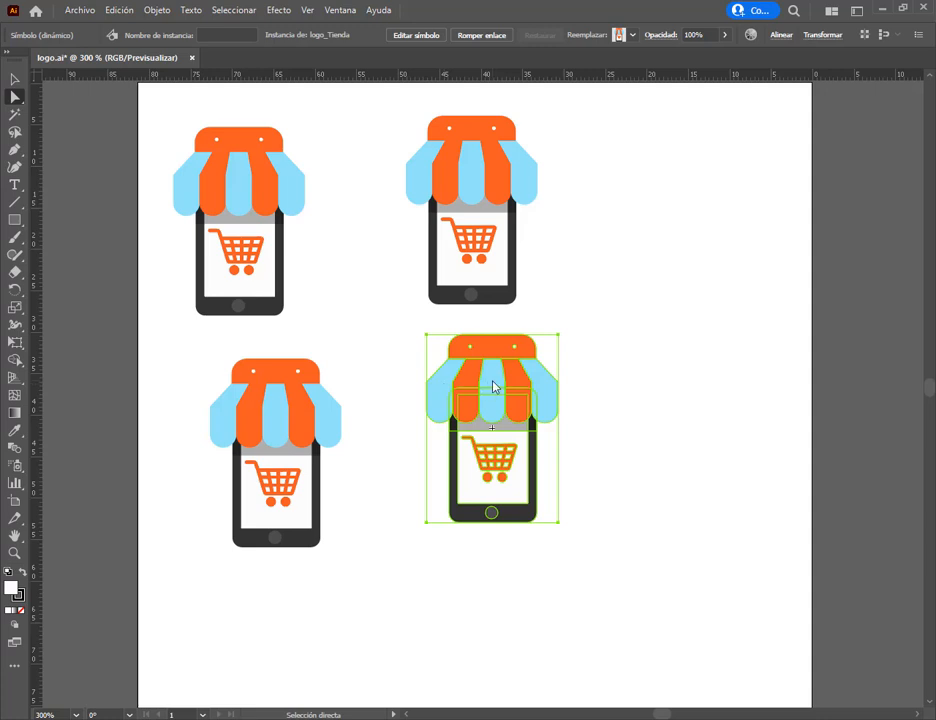
pyautogui.click(648, 374)
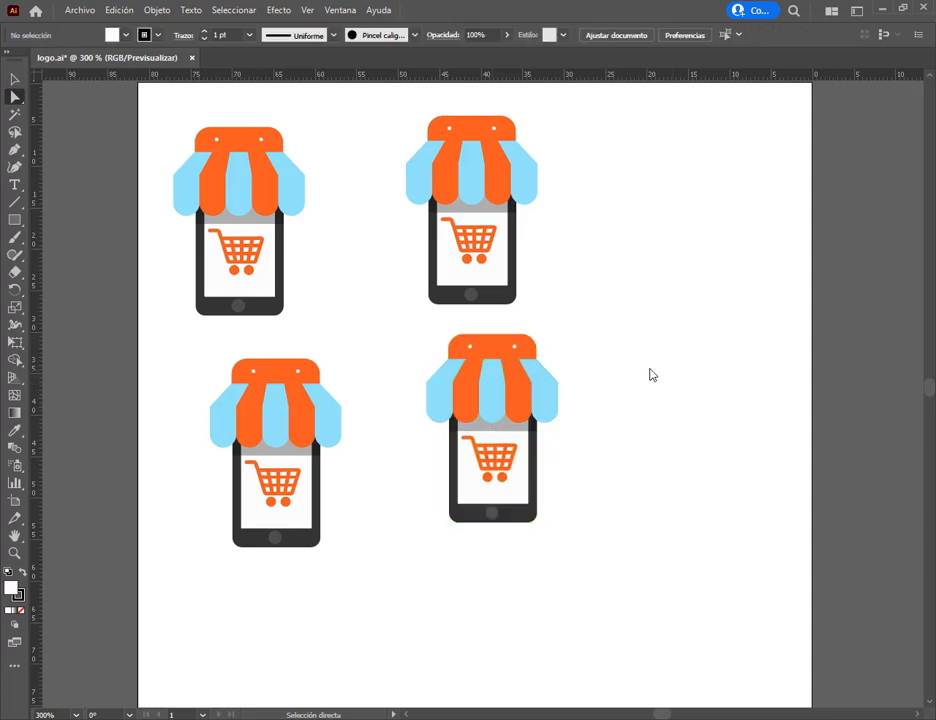
pyautogui.click(556, 381)
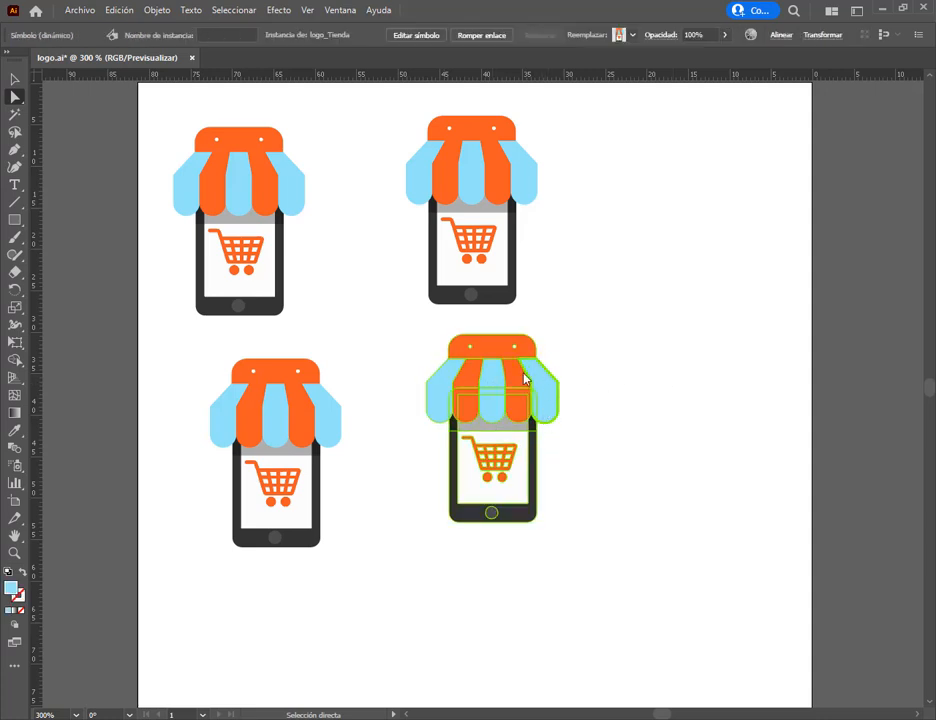
pyautogui.click(557, 396)
pyautogui.scroll(1, 560, 418)
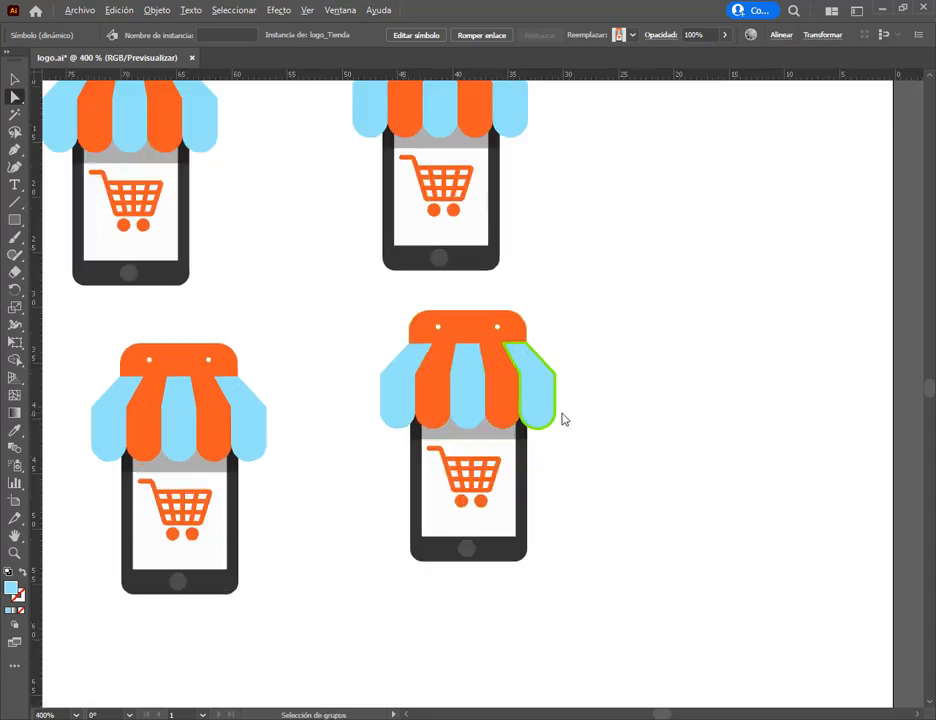
pyautogui.doubleClick(12, 594)
pyautogui.moveTo(476, 329); pyautogui.dragTo(474, 320)
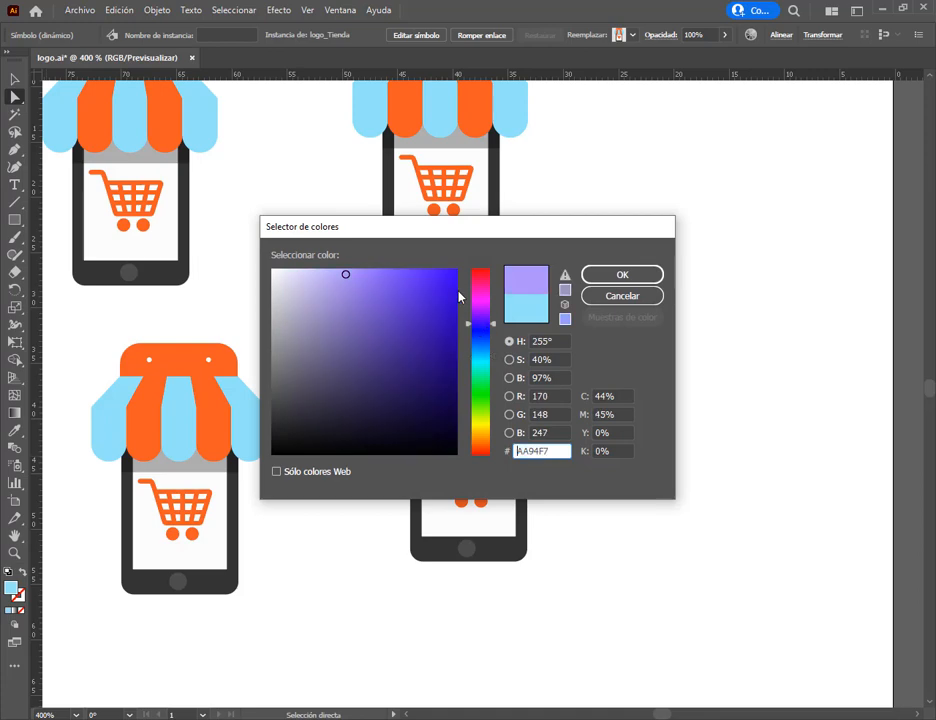
pyautogui.click(452, 277)
pyautogui.click(620, 275)
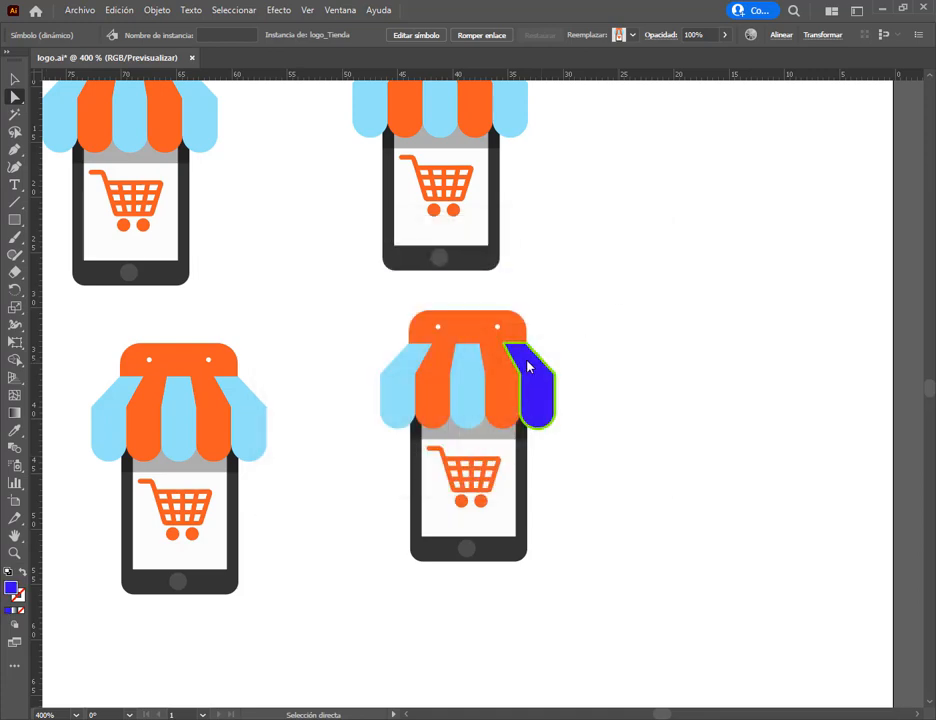
# Apply the blue stripe's color to the middle and leftmost light-blue awning stripes of the lower-right instance with the Eyedropper.
pyautogui.click(466, 374)
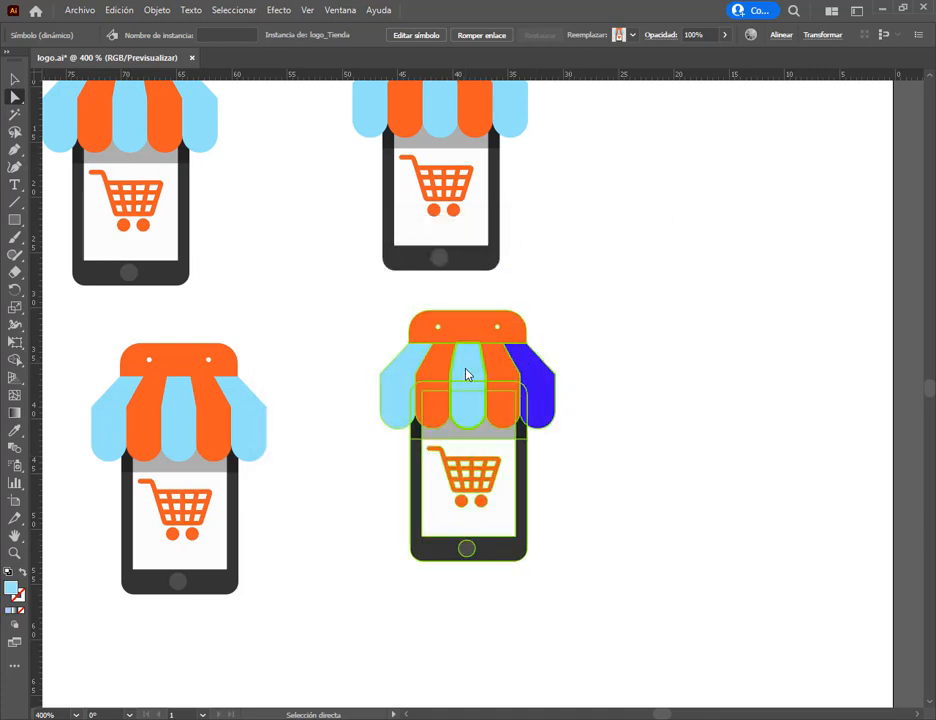
pyautogui.keyDown('shift'); pyautogui.click(407, 388); pyautogui.keyUp('shift')
pyautogui.doubleClick(15, 594)
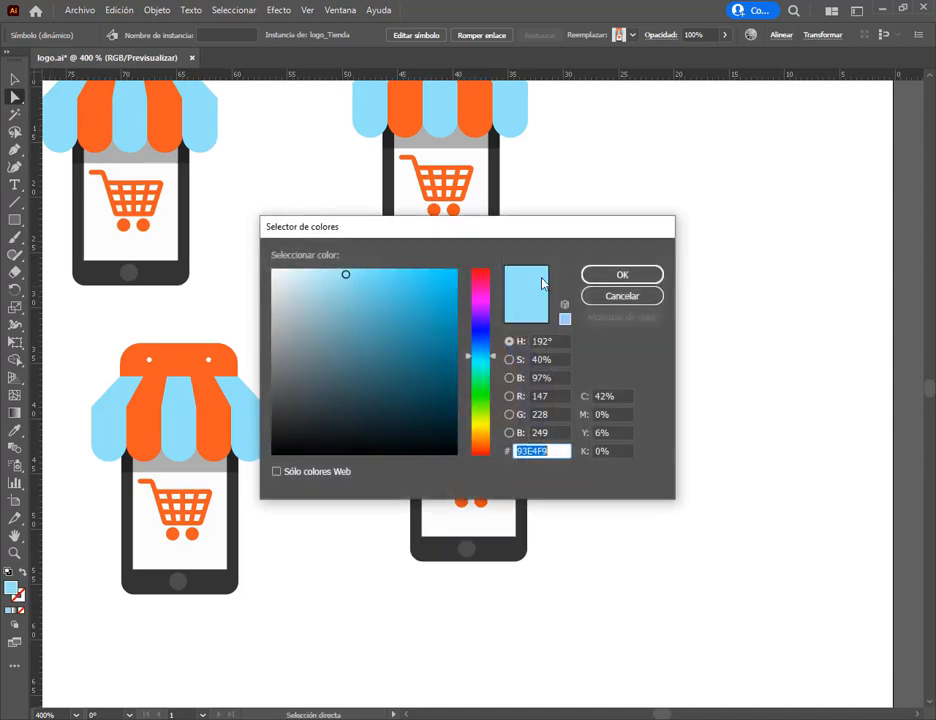
pyautogui.click(622, 298)
pyautogui.click(20, 433)
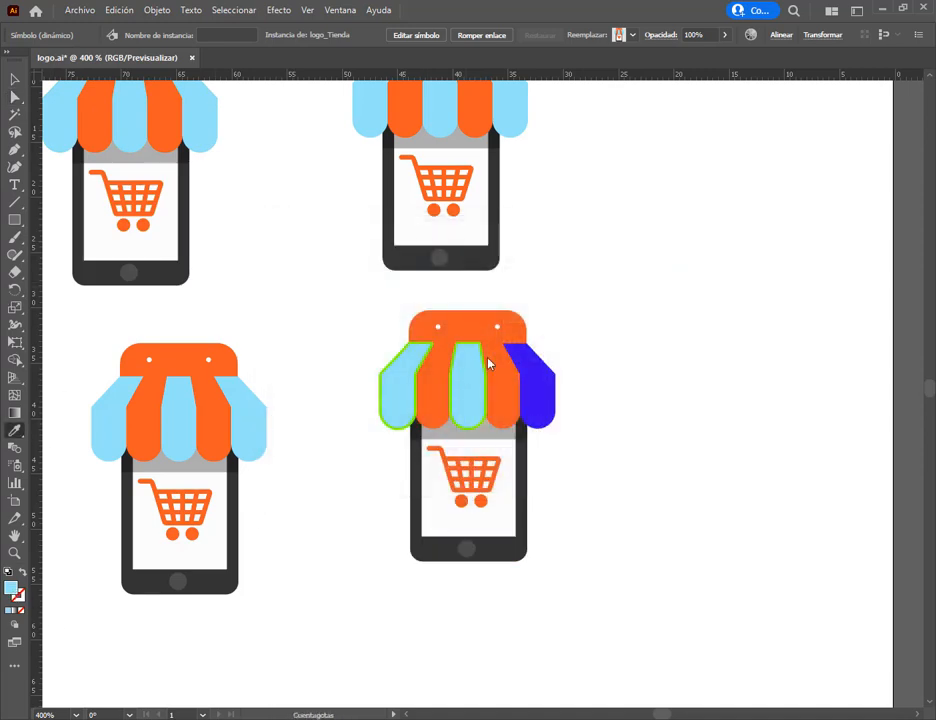
pyautogui.click(537, 370)
# Recolor the cart, its two wheels, both orange awning stripes and the roof of the lower-right instance dark green with hue 129°.
pyautogui.click(15, 97)
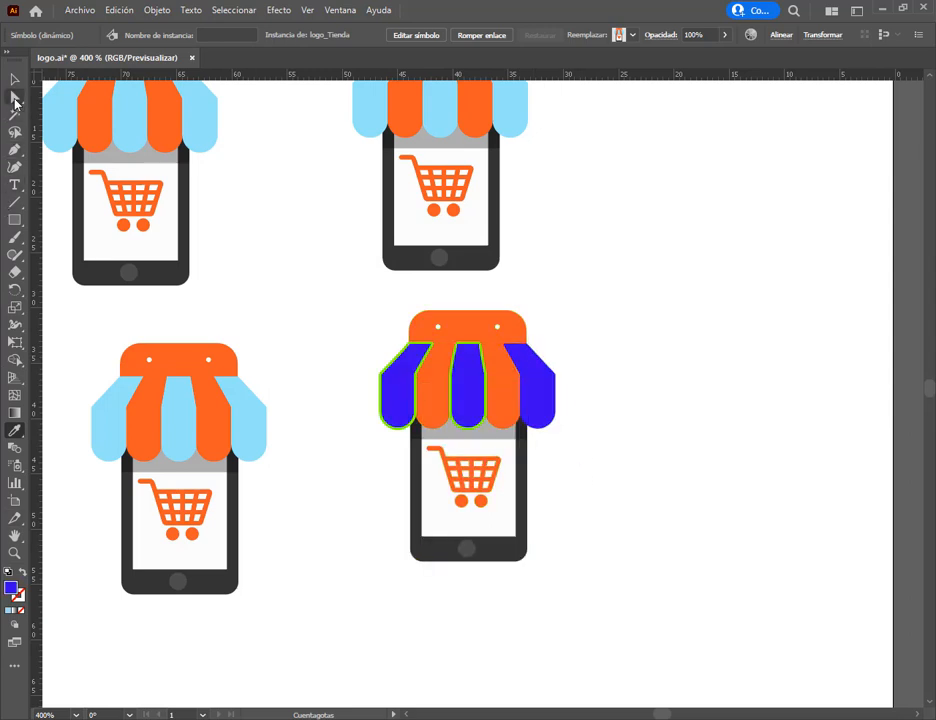
pyautogui.click(436, 392)
pyautogui.click(462, 506)
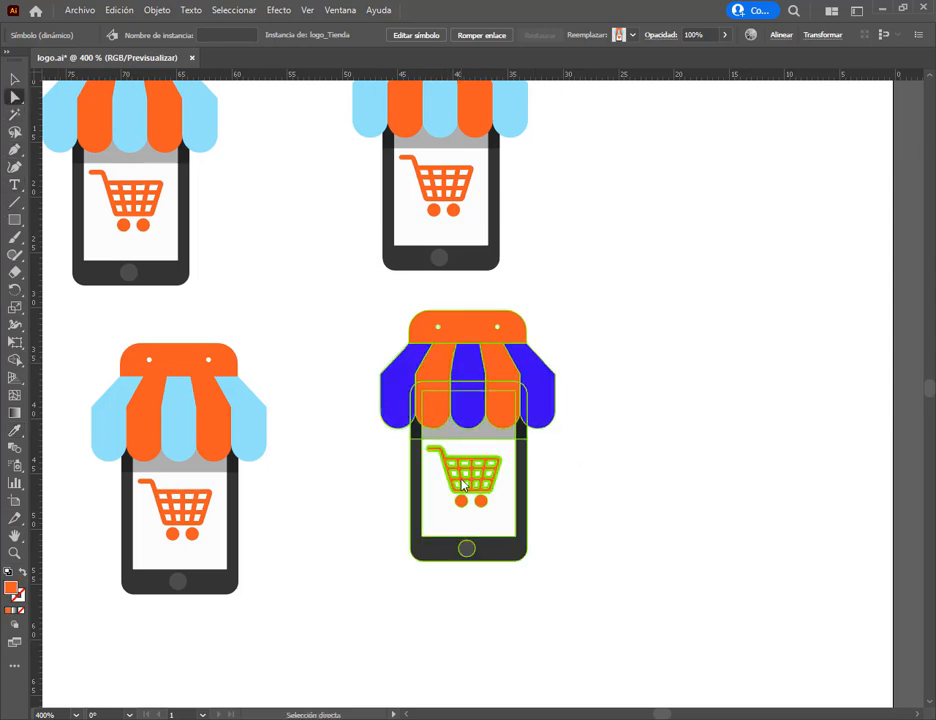
pyautogui.keyDown('shift'); pyautogui.click(462, 505); pyautogui.keyUp('shift')
pyautogui.keyDown('shift'); pyautogui.click(478, 504); pyautogui.keyUp('shift')
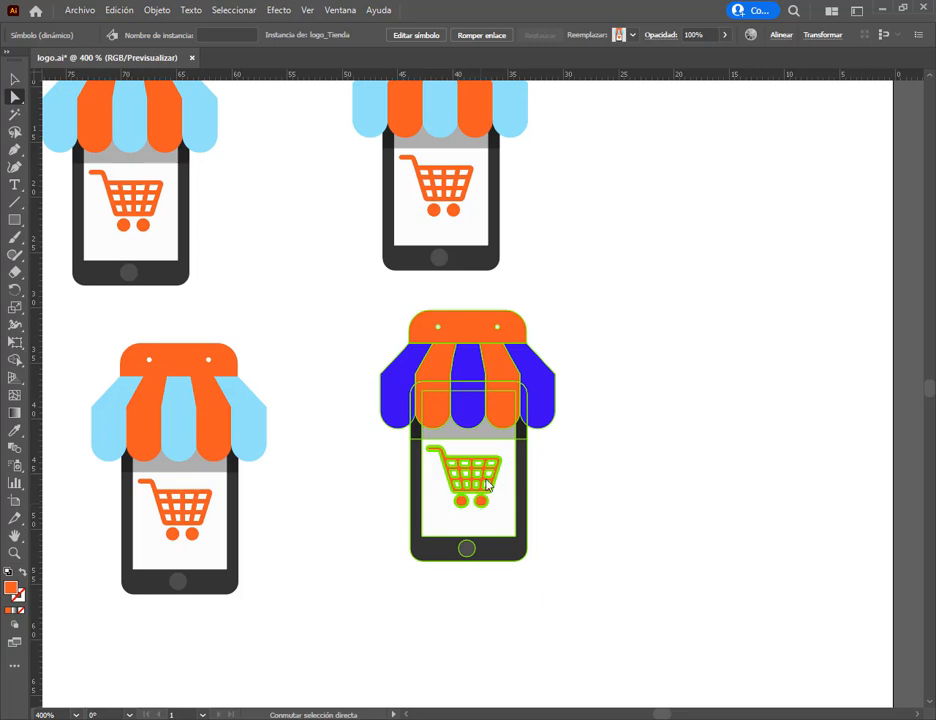
pyautogui.keyDown('shift'); pyautogui.click(497, 353); pyautogui.keyUp('shift')
pyautogui.keyDown('shift'); pyautogui.click(444, 366); pyautogui.keyUp('shift')
pyautogui.keyDown('shift'); pyautogui.click(463, 324); pyautogui.keyUp('shift')
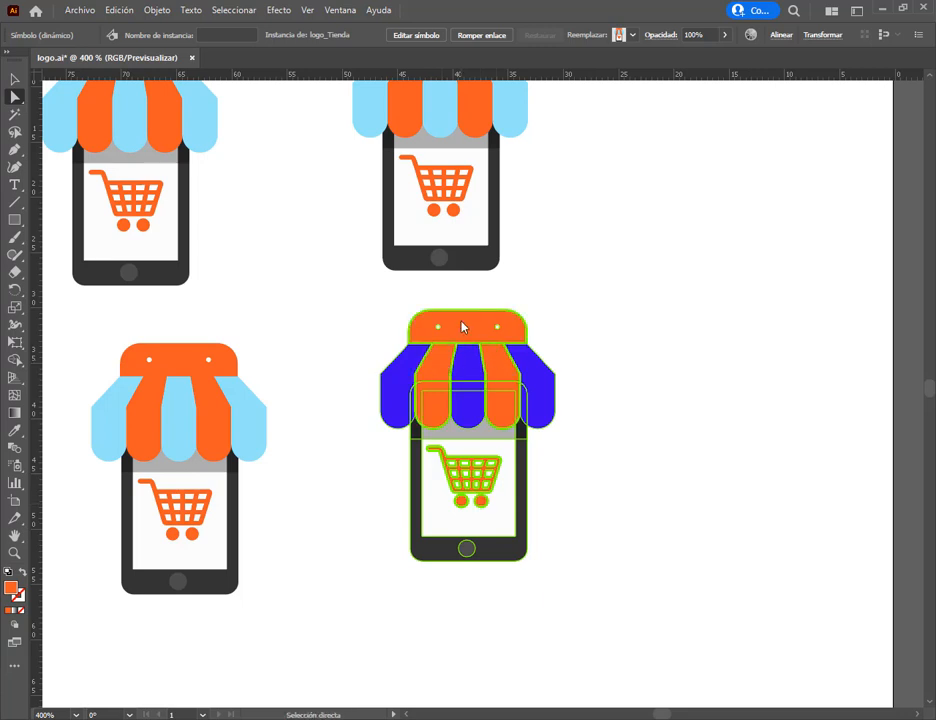
pyautogui.doubleClick(11, 589)
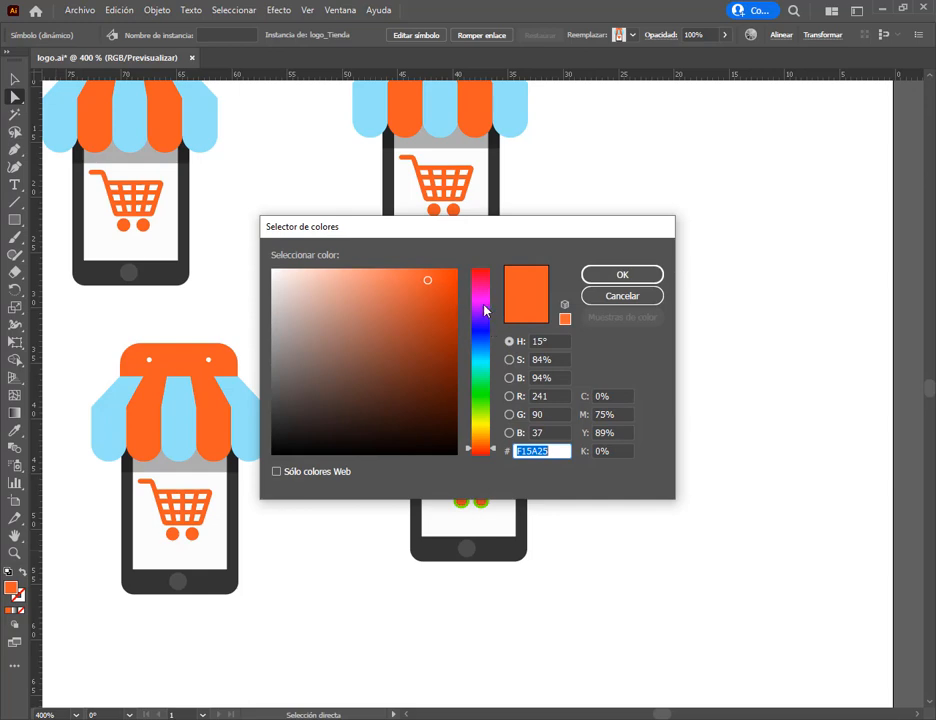
pyautogui.moveTo(484, 234); pyautogui.dragTo(667, 180)
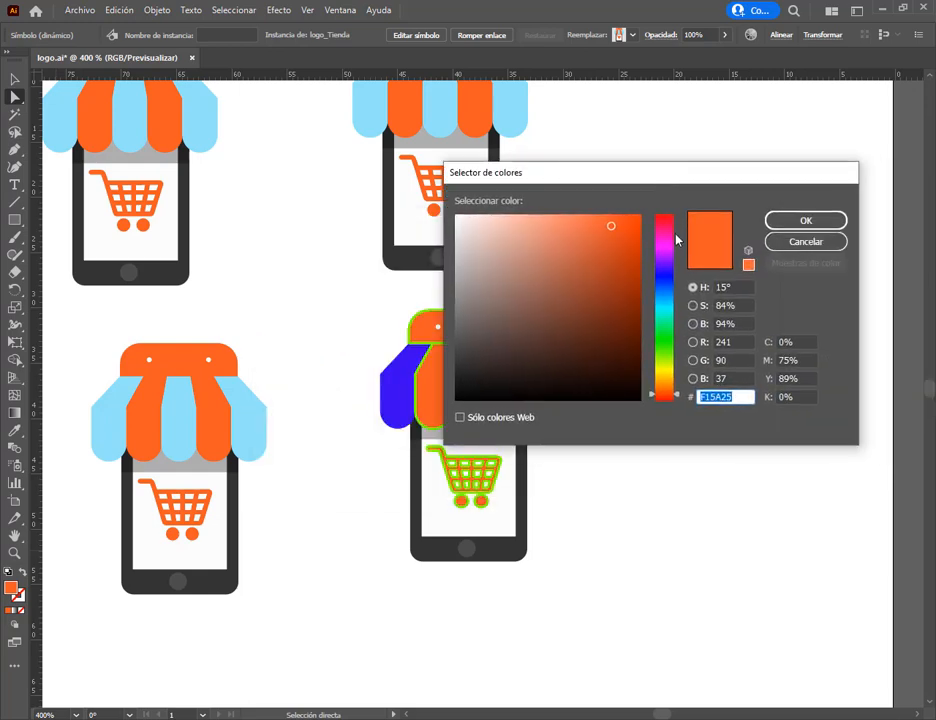
pyautogui.click(670, 336)
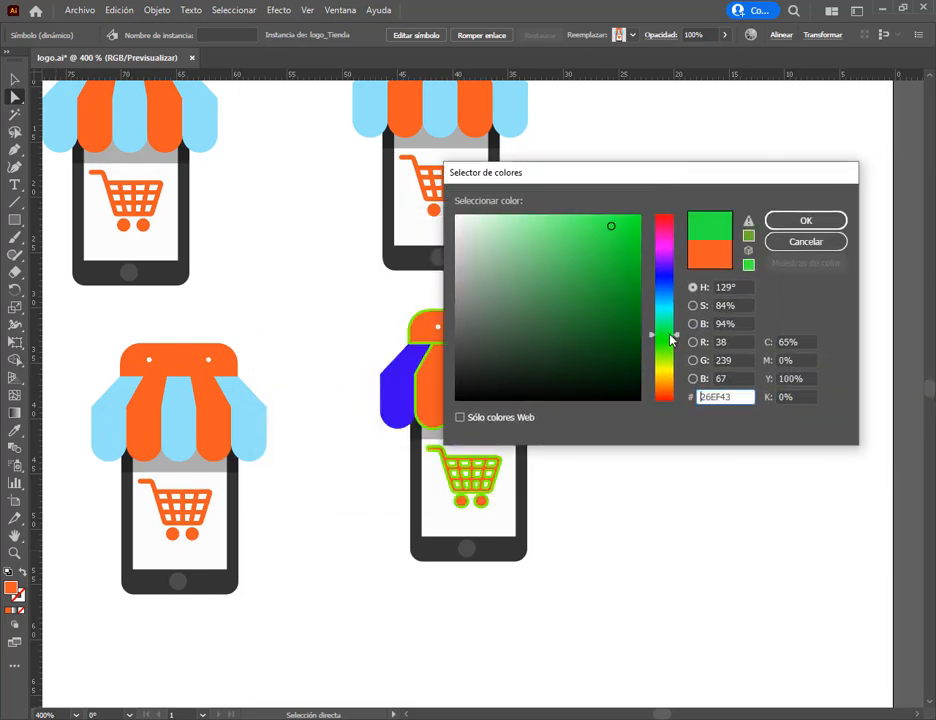
pyautogui.click(612, 257)
pyautogui.click(806, 220)
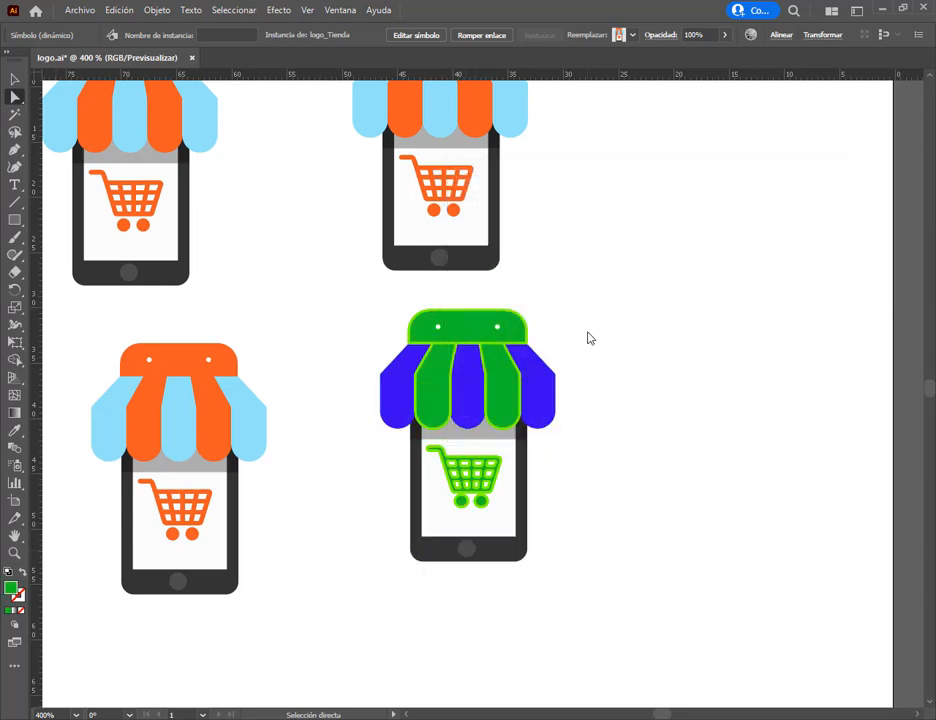
pyautogui.click(605, 360)
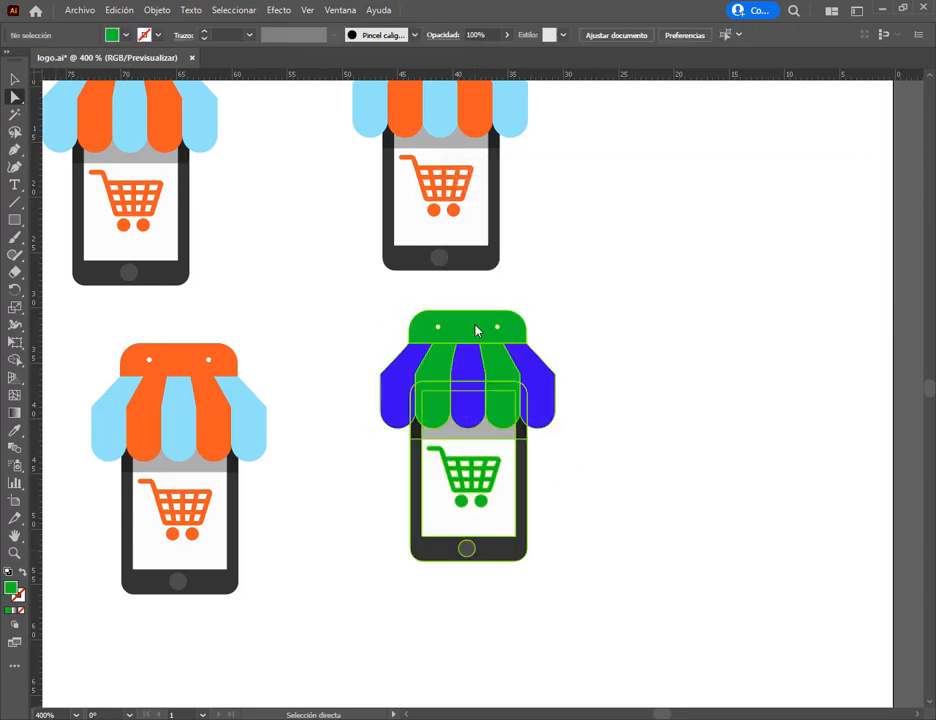
# Rearrange the four logo instances into two rows of two near the artboard's center, and select the green and blue one.
pyautogui.click(14, 79)
pyautogui.moveTo(536, 361); pyautogui.dragTo(505, 371)
pyautogui.scroll(2, 748, 317)
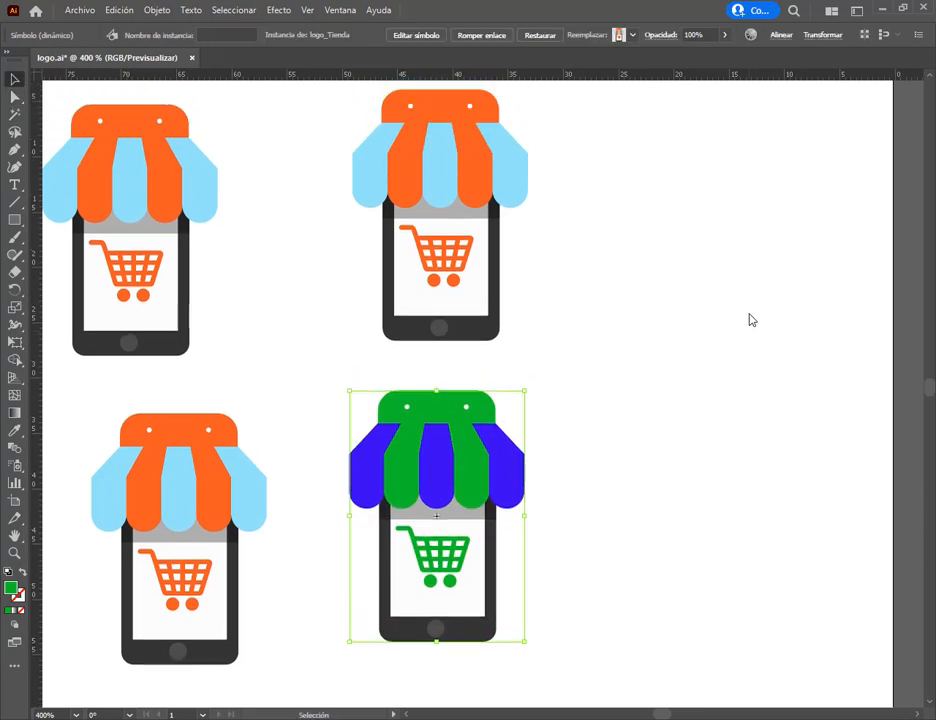
pyautogui.moveTo(468, 184); pyautogui.dragTo(587, 182)
pyautogui.moveTo(116, 281); pyautogui.dragTo(285, 268)
pyautogui.moveTo(490, 514); pyautogui.dragTo(552, 514)
pyautogui.moveTo(207, 539); pyautogui.dragTo(328, 501)
pyautogui.click(492, 415)
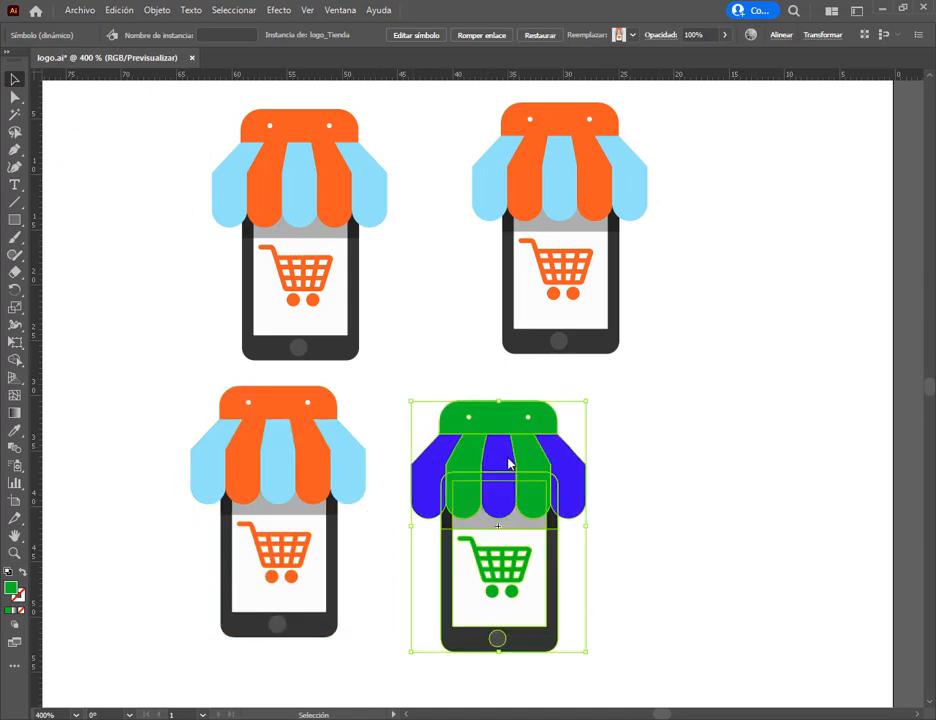
# Nudge the green and blue logo instance slightly upward and reset it to the symbol's original colors.
pyautogui.moveTo(510, 464); pyautogui.dragTo(509, 452)
pyautogui.click(701, 463)
pyautogui.click(516, 448)
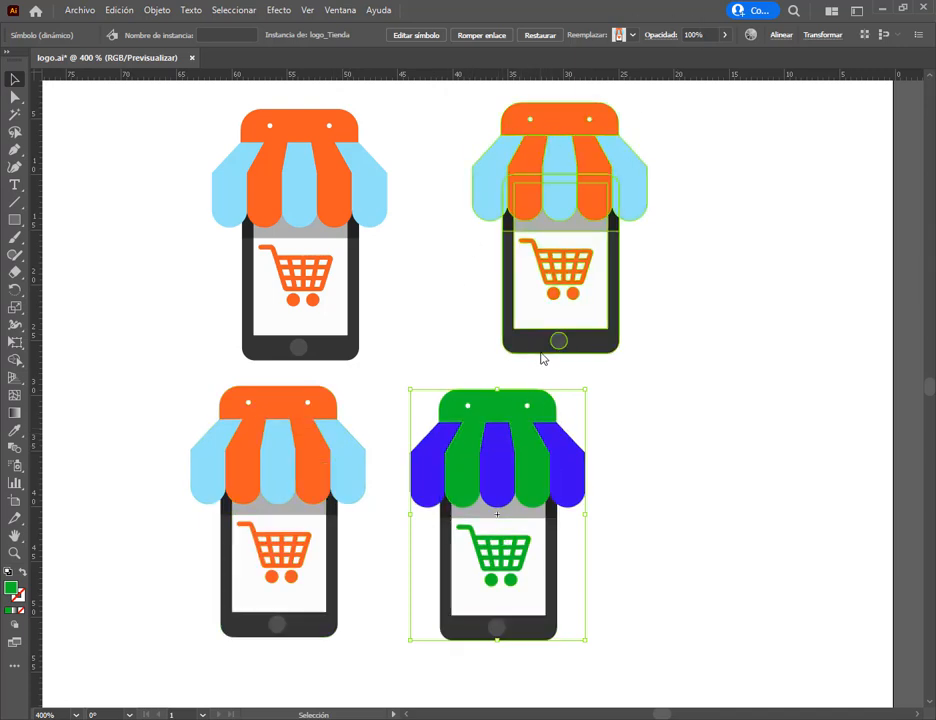
pyautogui.press('ctrl')
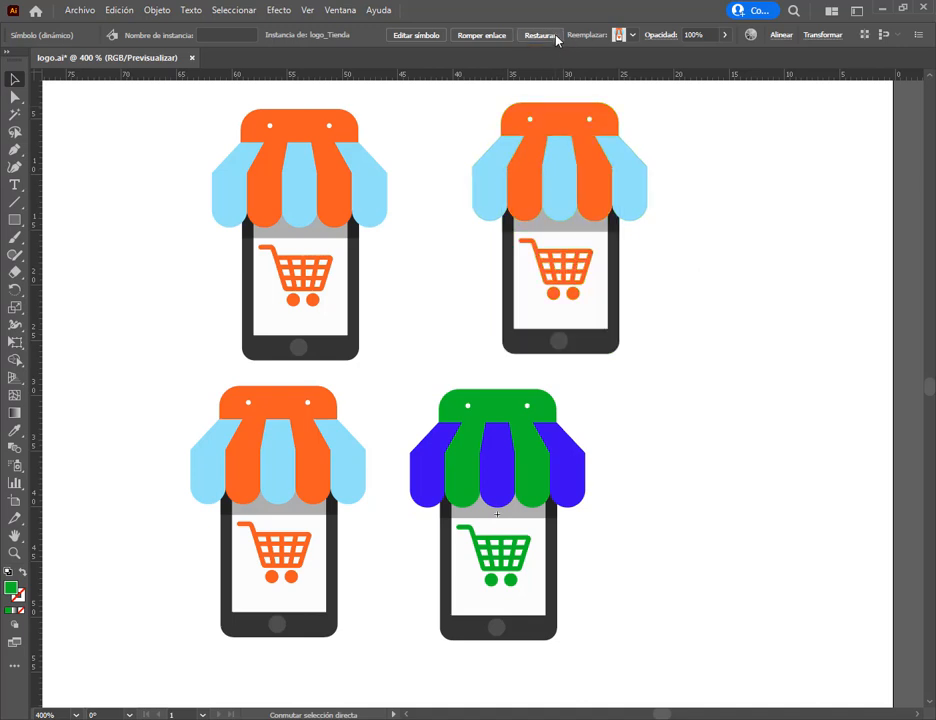
pyautogui.click(540, 36)
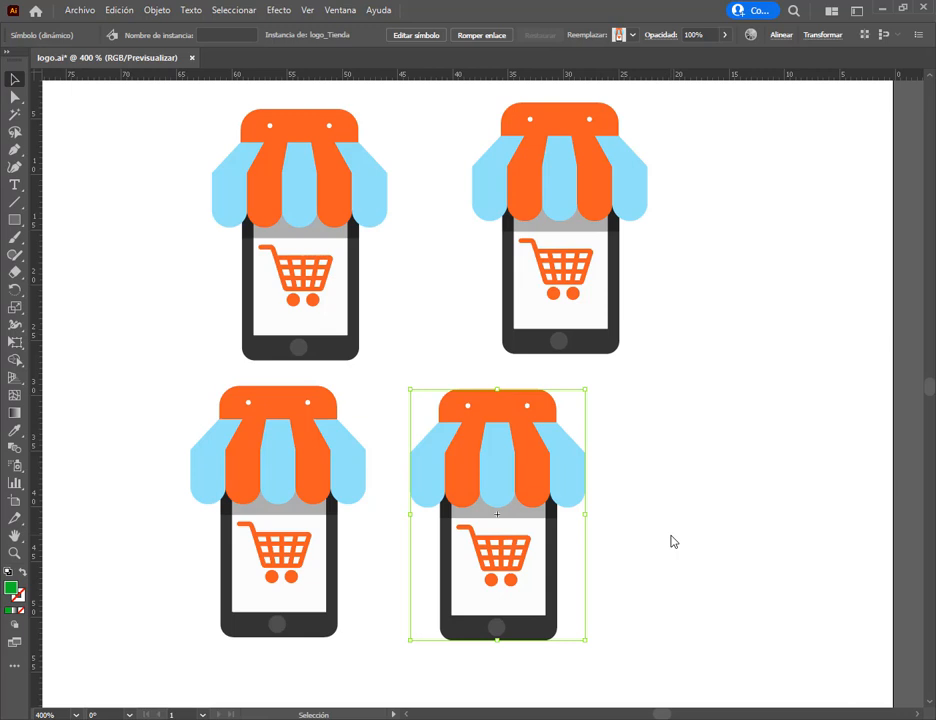
pyautogui.click(633, 36)
pyautogui.click(666, 7)
pyautogui.click(650, 560)
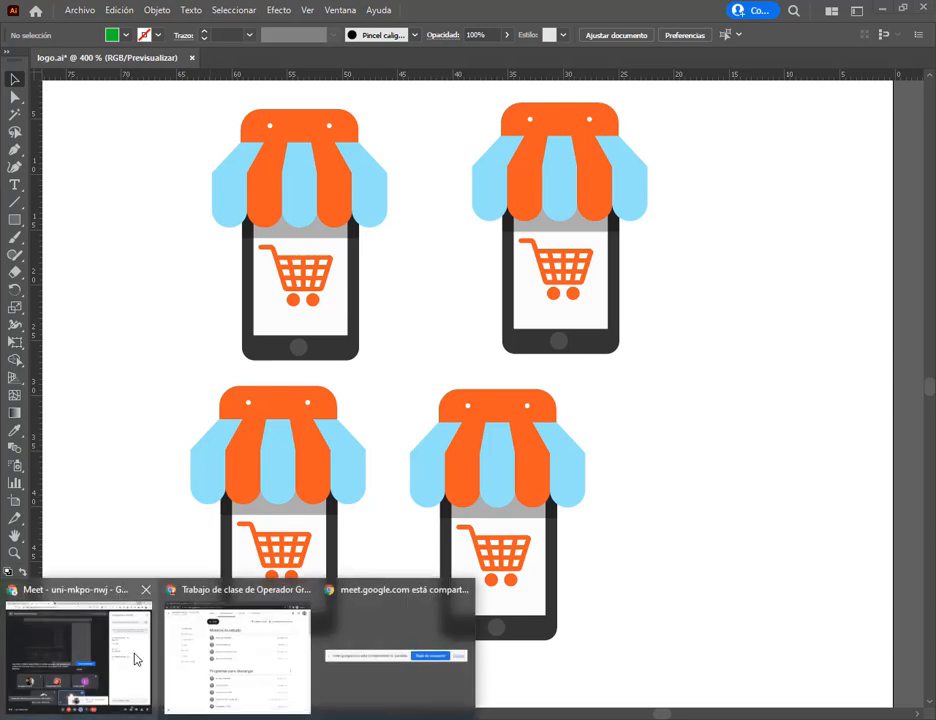
# Check the call messages in the Google Meet window and return to Illustrator.
pyautogui.click(134, 656)
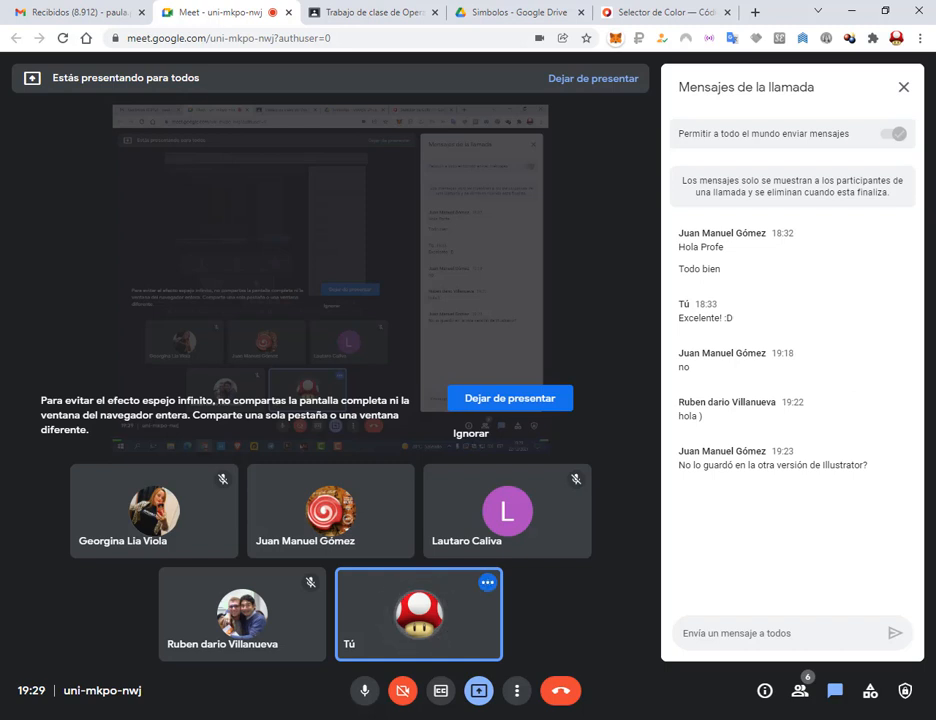
pyautogui.hotkey('alt', 'Tab')
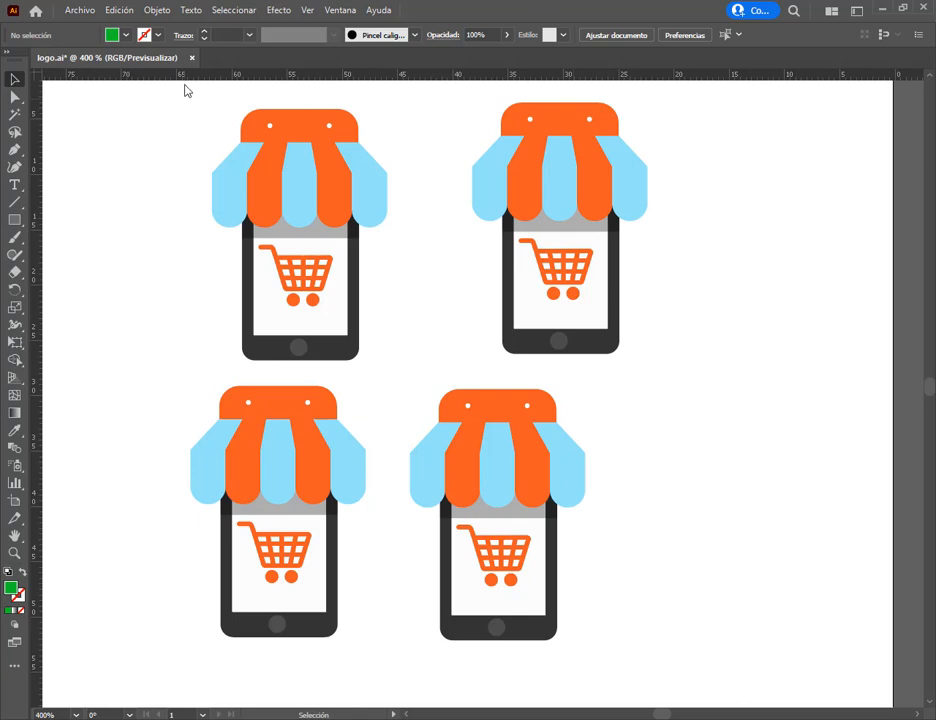
# Delete all four logo instances from the artboard and remove the logo_Tienda symbol from the document.
pyautogui.moveTo(702, 134); pyautogui.dragTo(182, 683)
pyautogui.press('Delete')
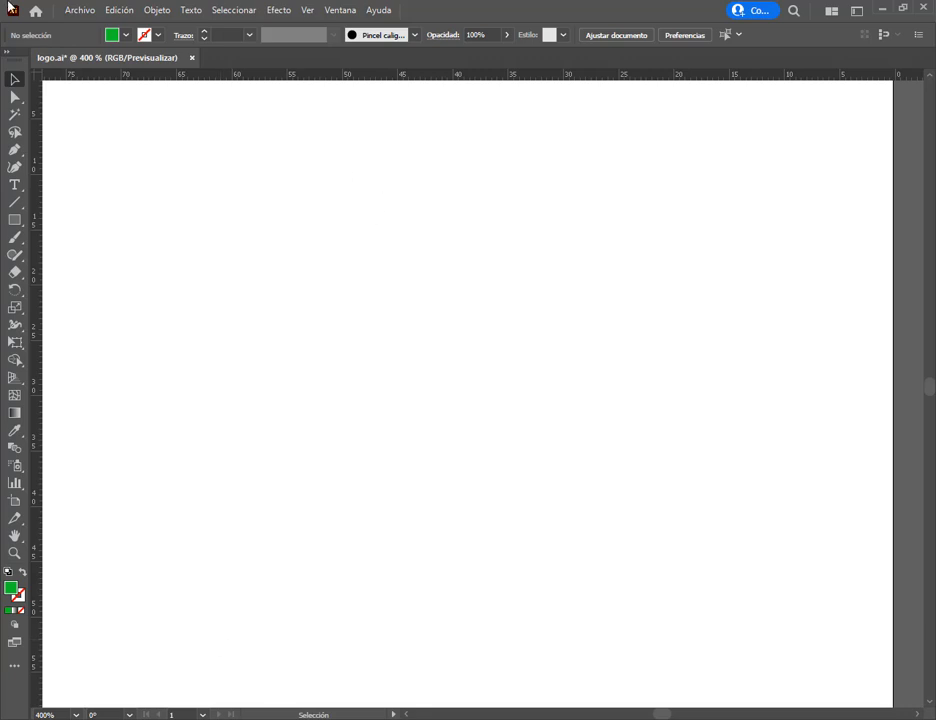
pyautogui.click(340, 10)
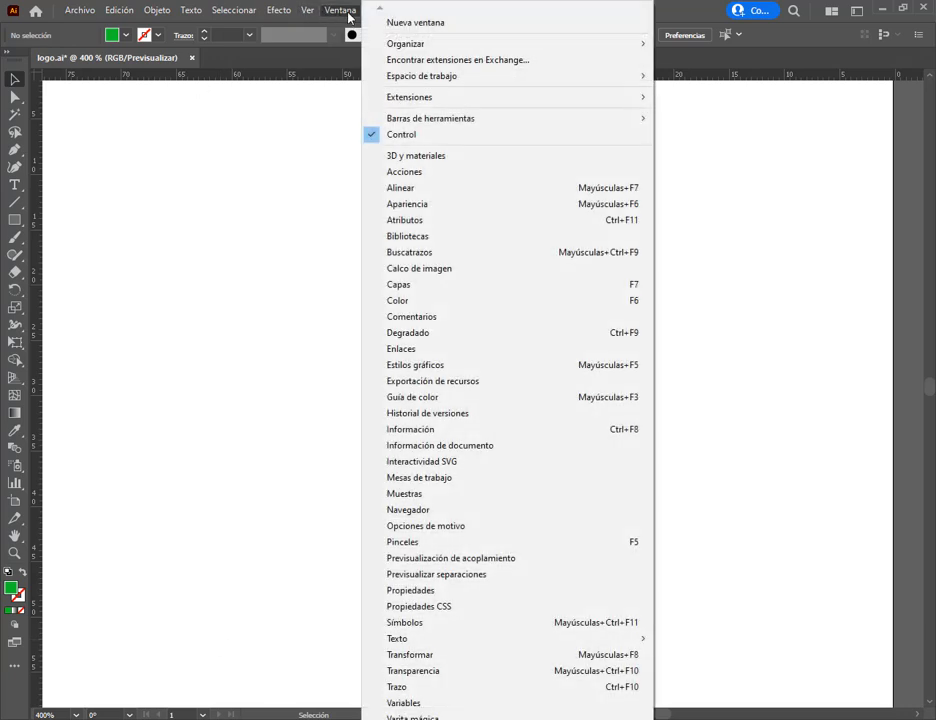
pyautogui.click(450, 622)
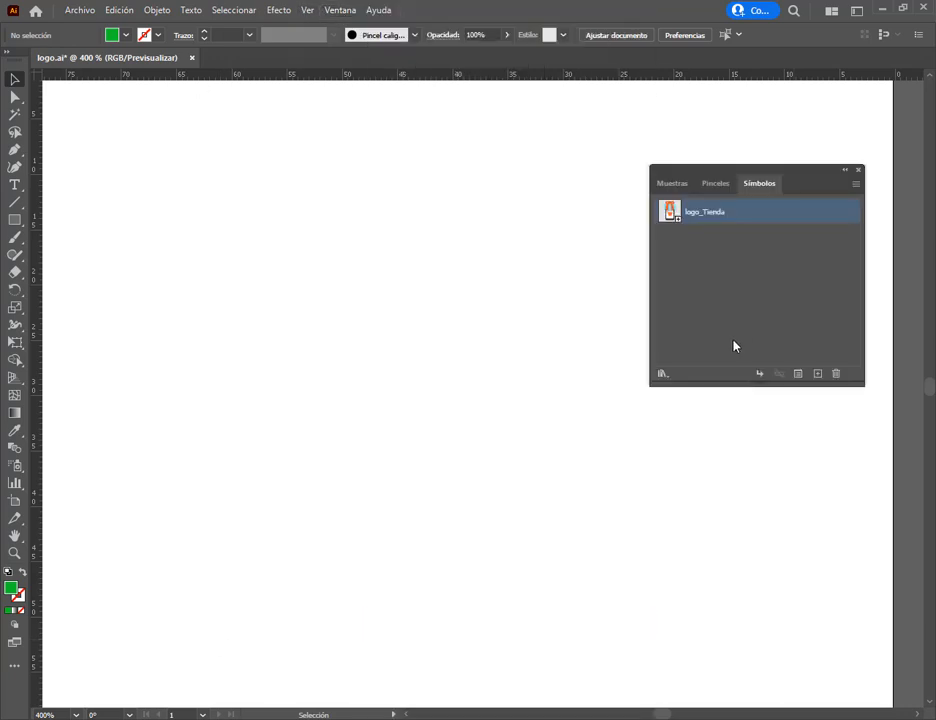
pyautogui.click(841, 374)
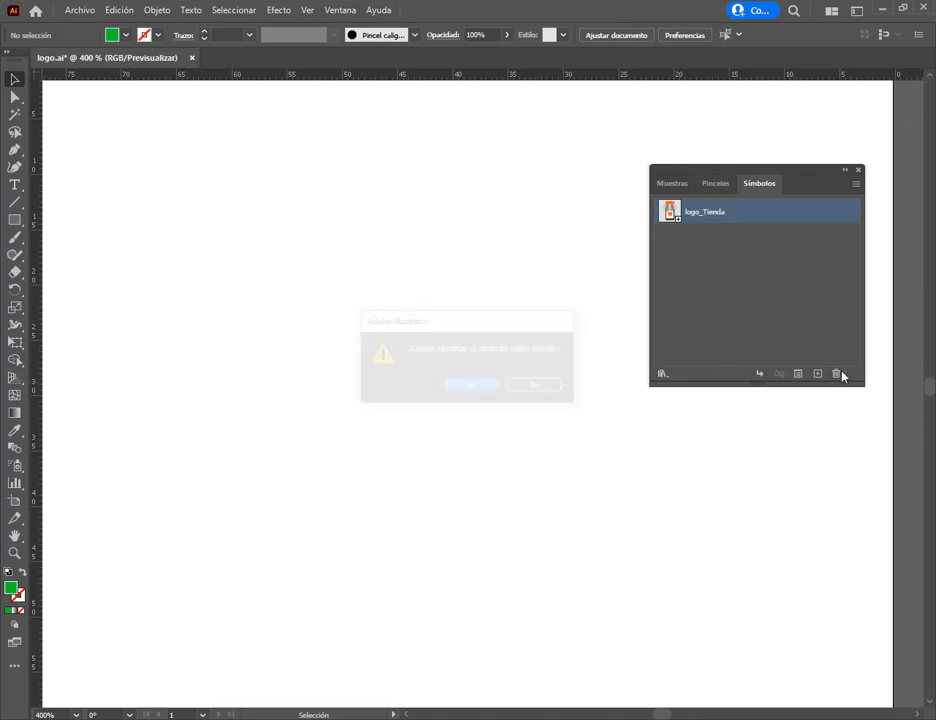
pyautogui.click(489, 393)
pyautogui.click(661, 374)
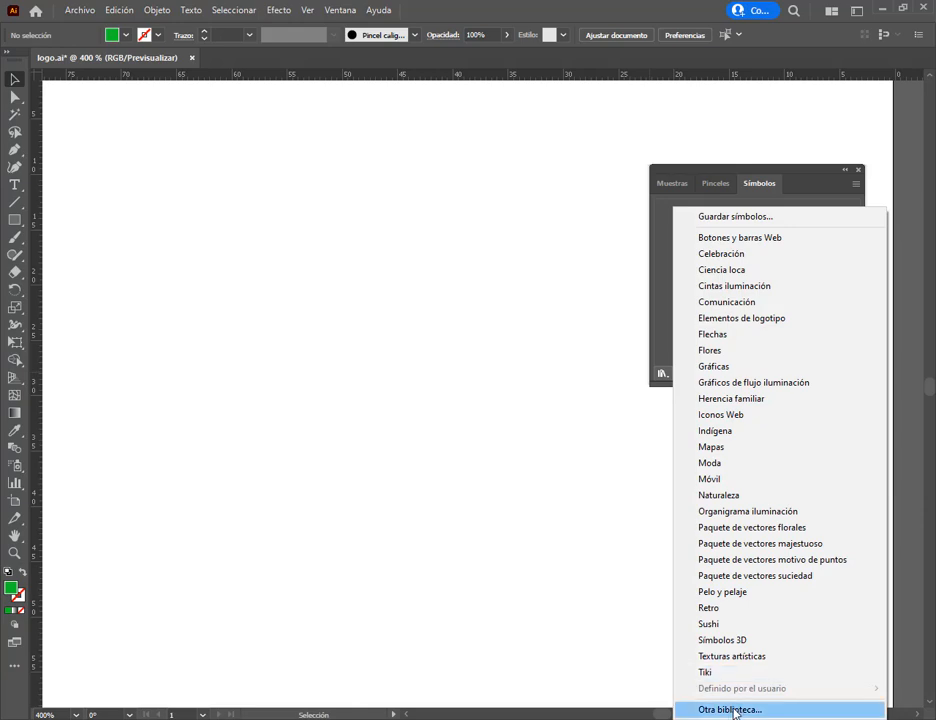
pyautogui.click(733, 710)
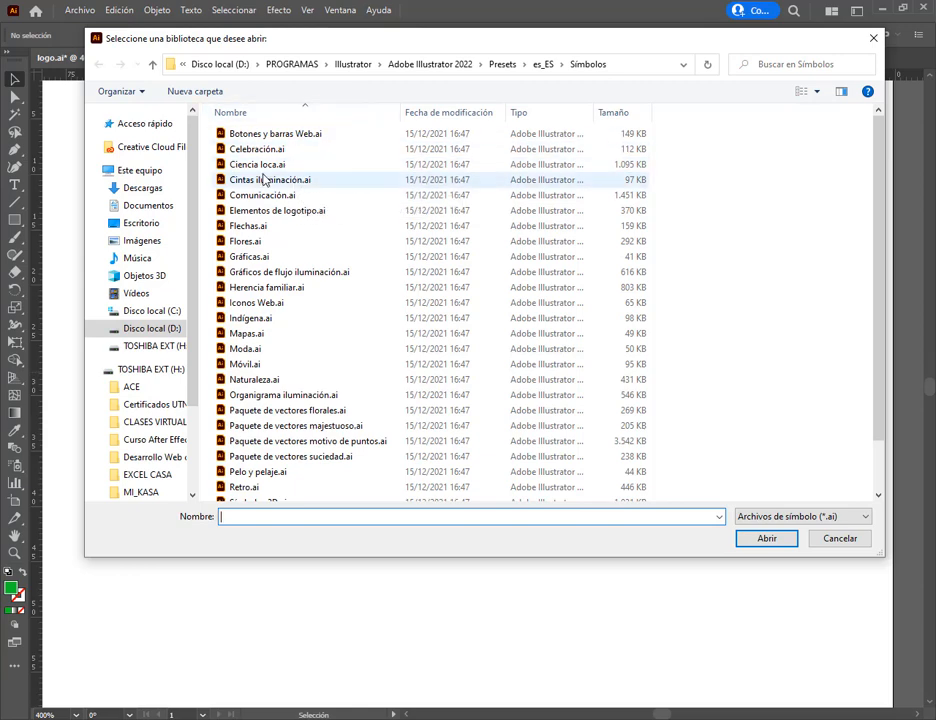
pyautogui.scroll(-2, 309, 305)
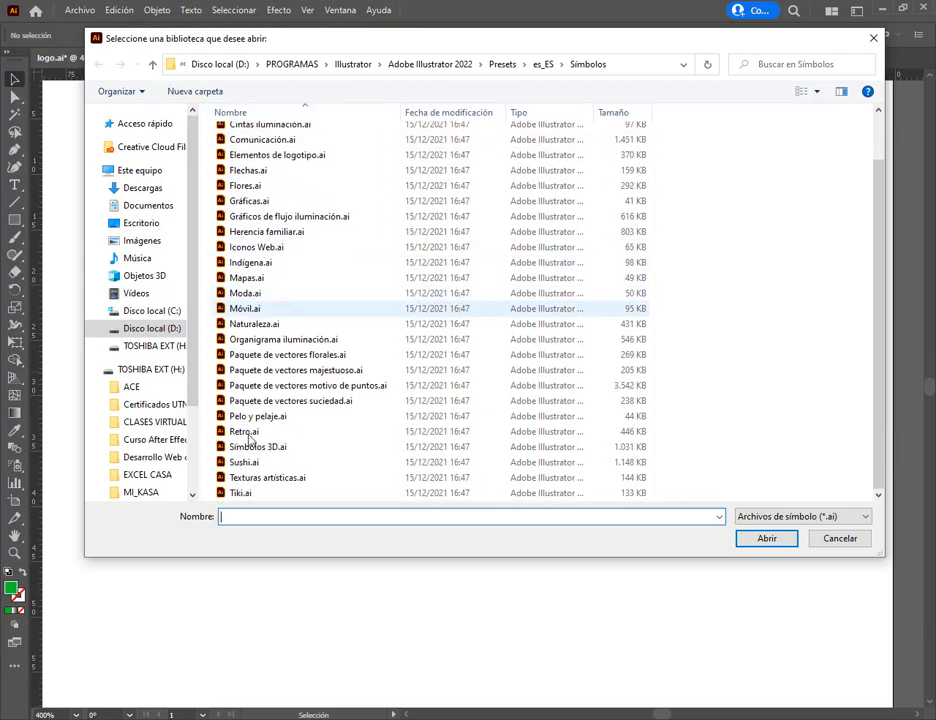
pyautogui.scroll(2, 300, 380)
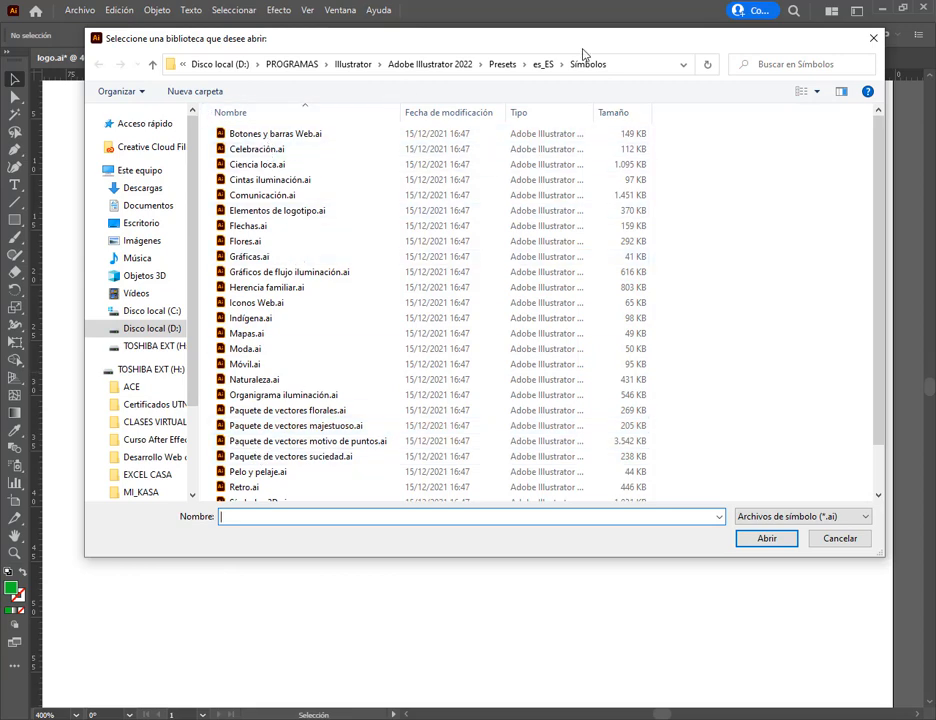
pyautogui.click(864, 541)
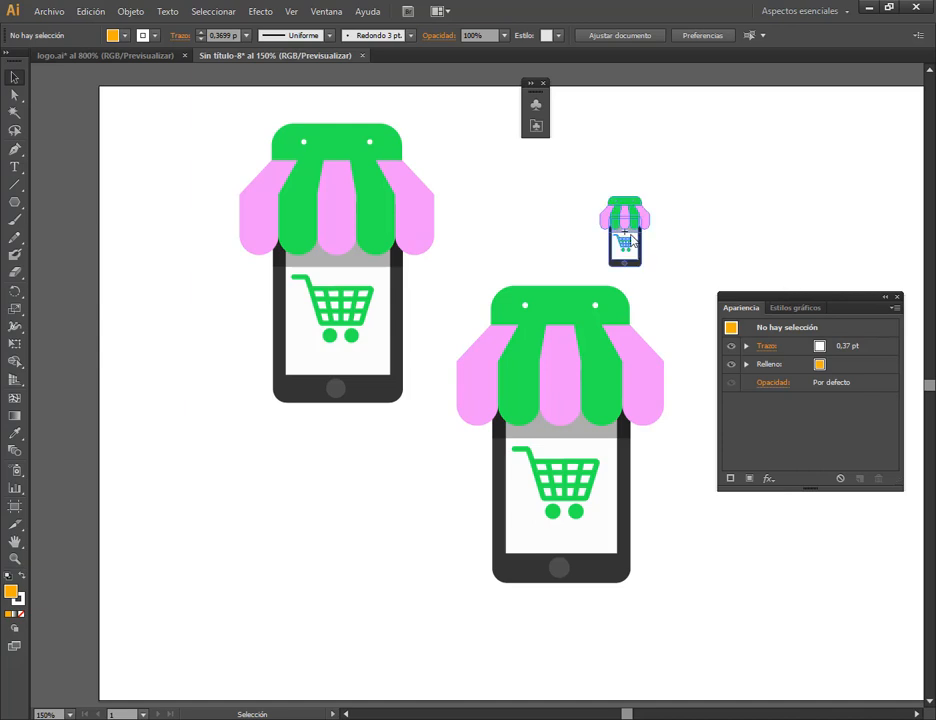
# Switch to Illustrator CS6 and place the orange store logo from the logoTienda library below the upper-left green and pink logo.
pyautogui.click(395, 217)
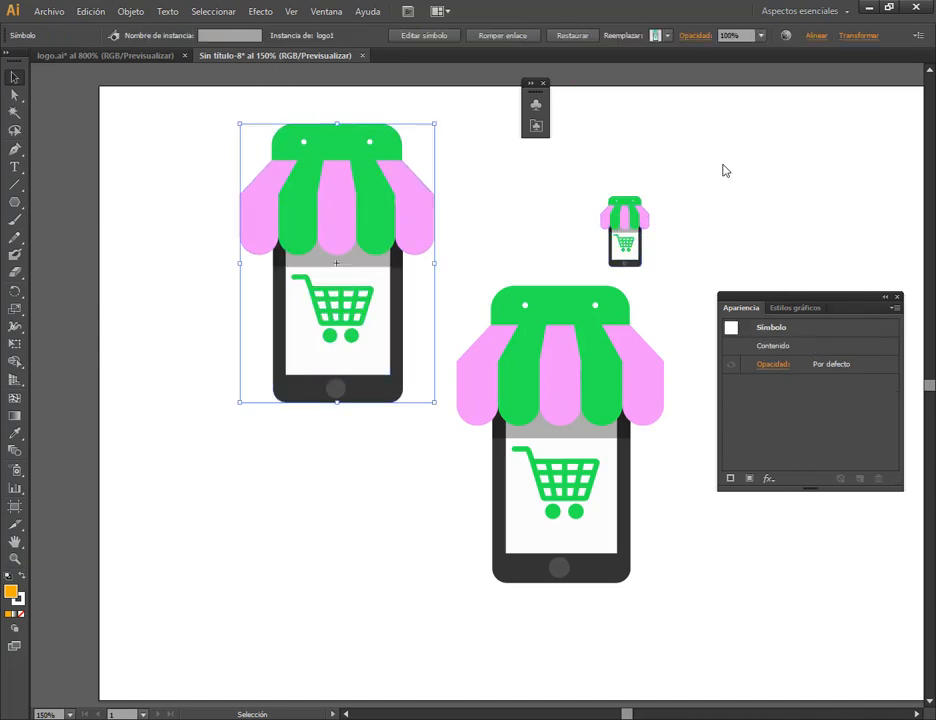
pyautogui.click(897, 297)
pyautogui.click(326, 11)
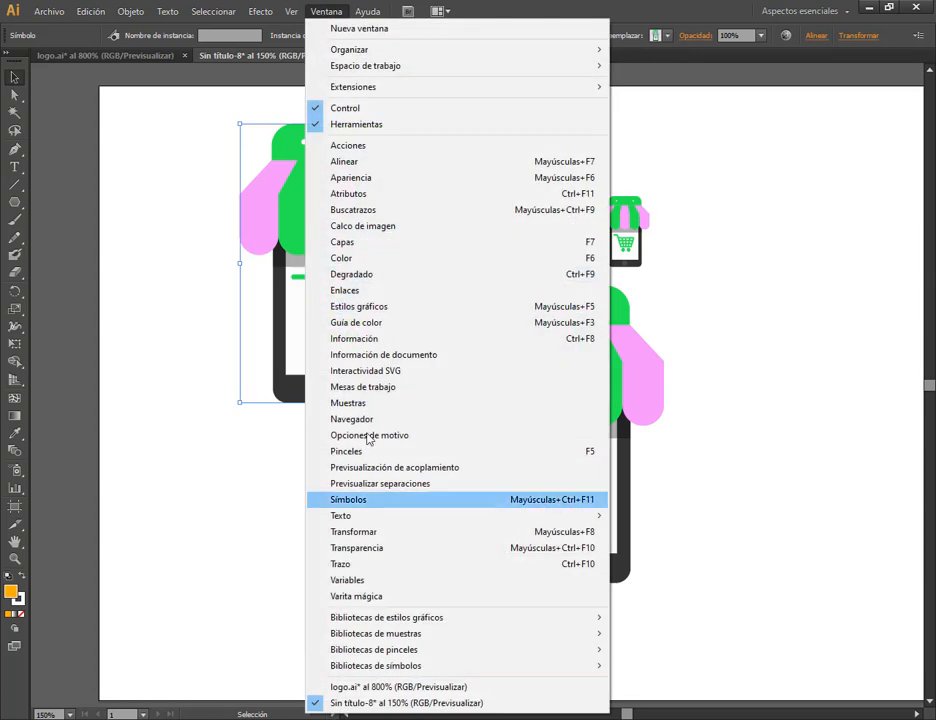
pyautogui.click(386, 500)
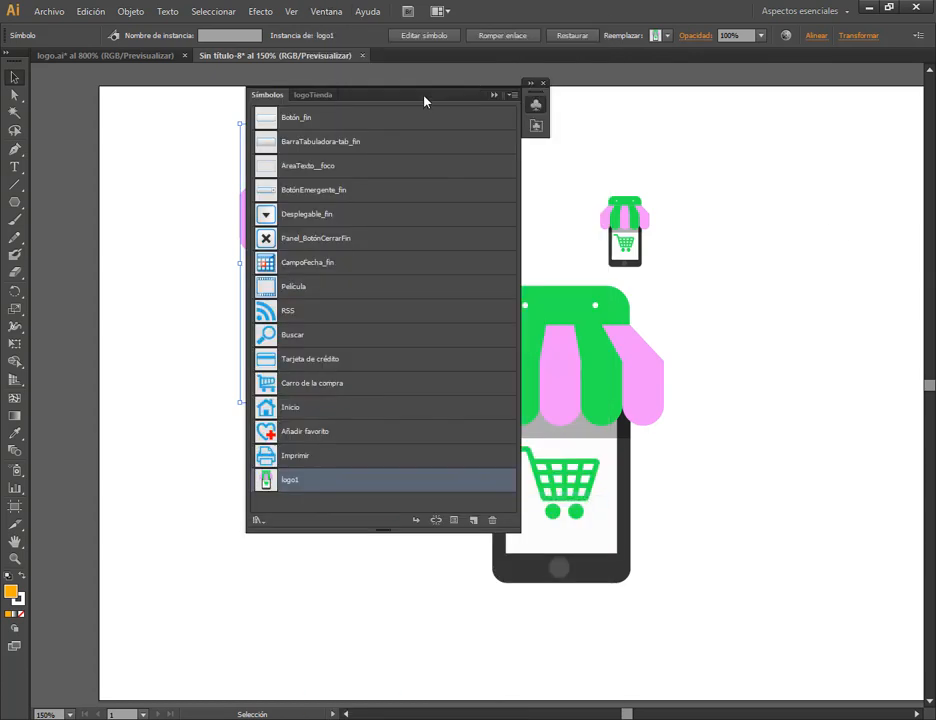
pyautogui.moveTo(426, 98); pyautogui.dragTo(798, 98)
pyautogui.click(712, 96)
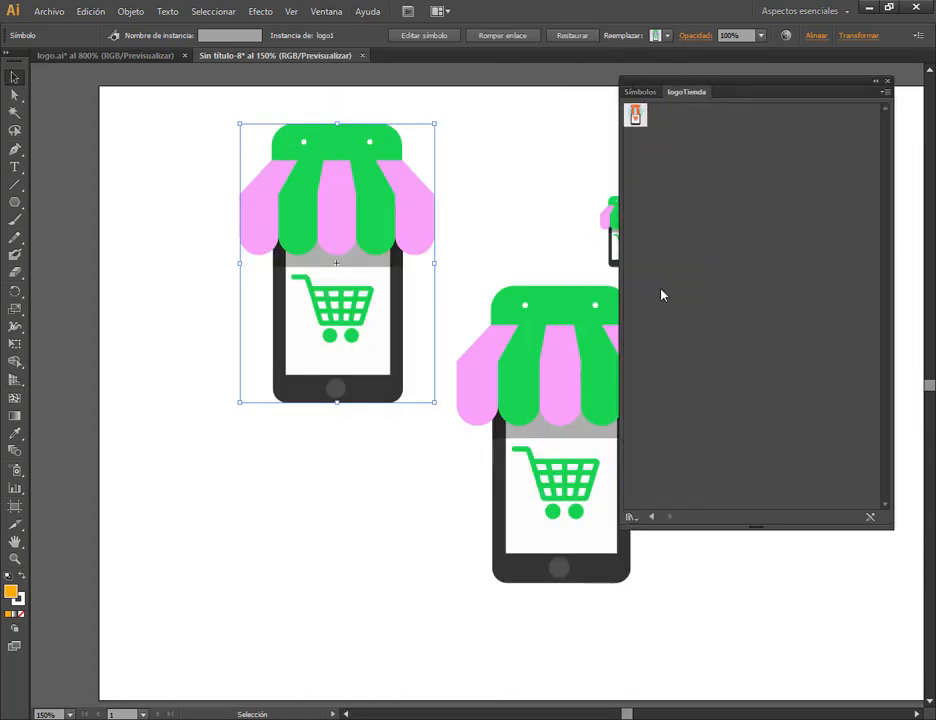
pyautogui.moveTo(633, 127); pyautogui.dragTo(280, 540)
# Save the document's symbols as a library named LogoTienda in the Escritorio folder and close the symbols panel.
pyautogui.click(631, 517)
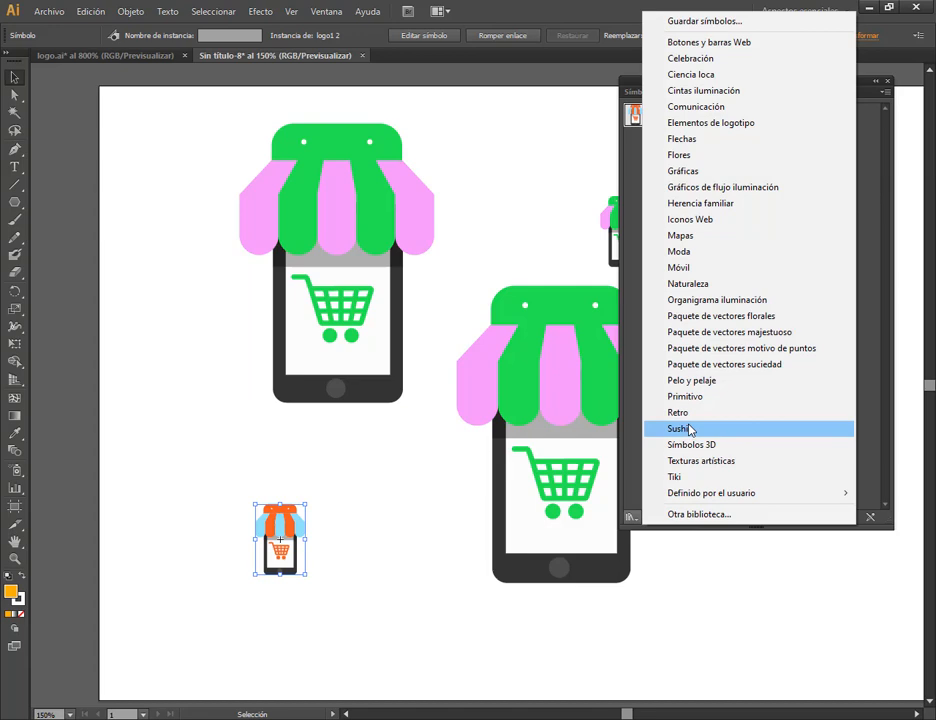
pyautogui.click(700, 21)
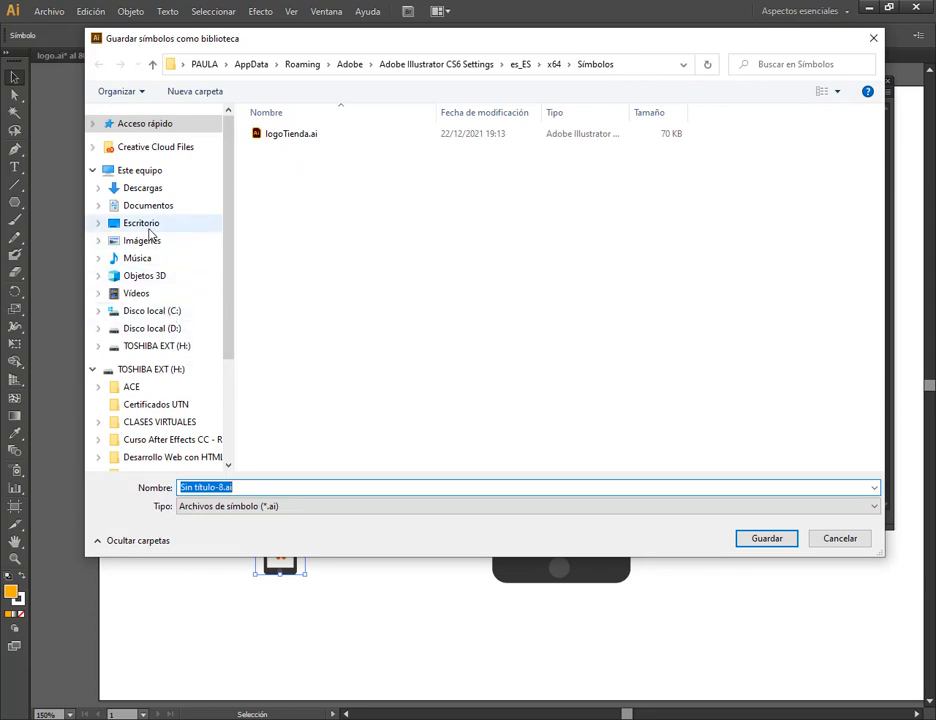
pyautogui.click(143, 225)
pyautogui.click(270, 486)
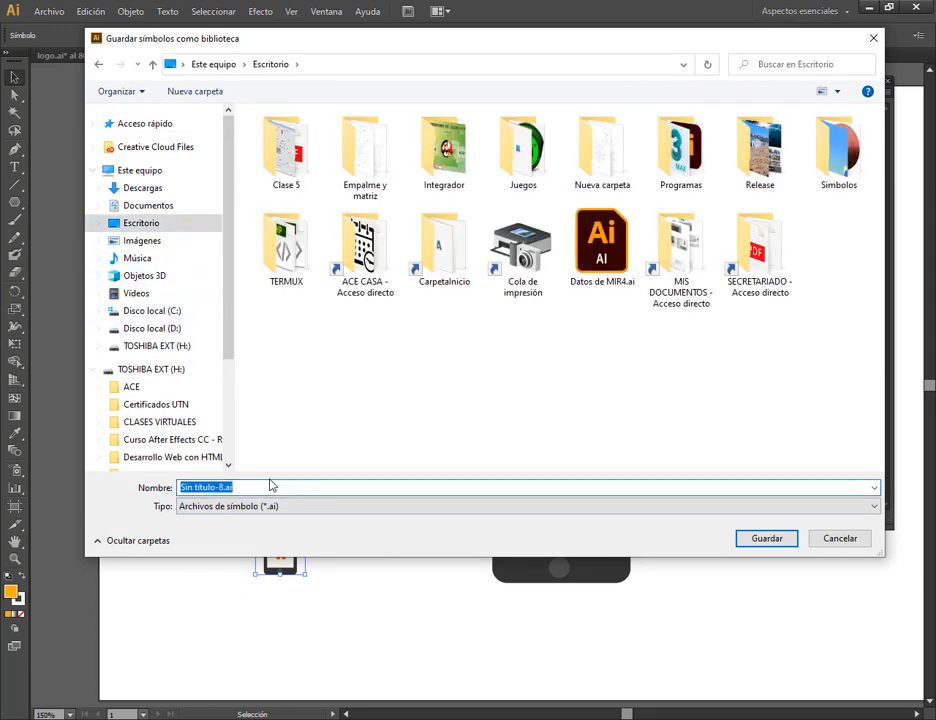
pyautogui.write('LogoTienda')
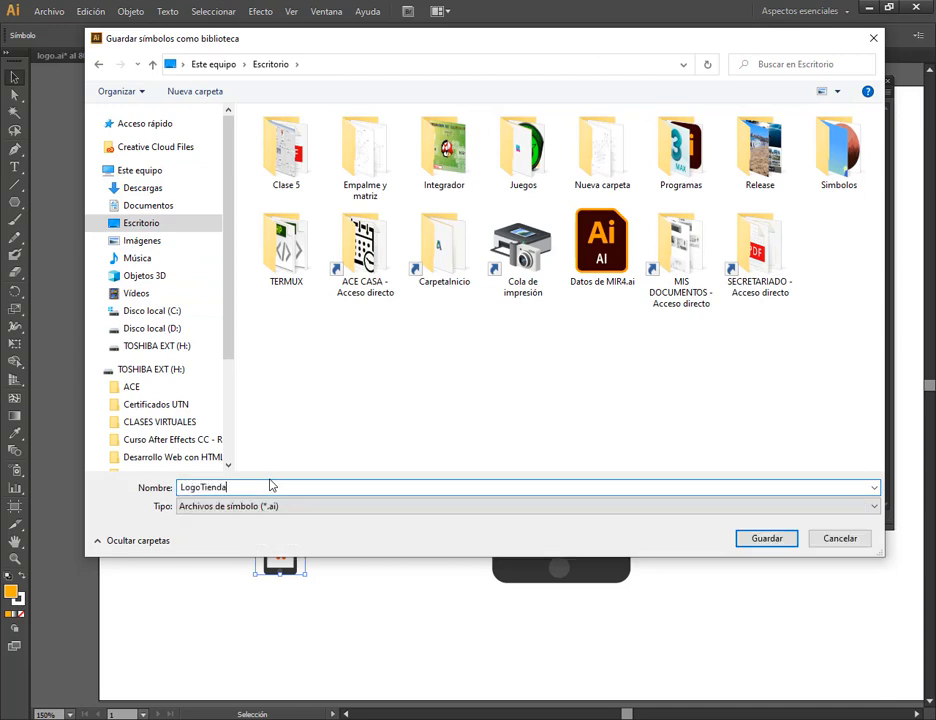
pyautogui.press('Return')
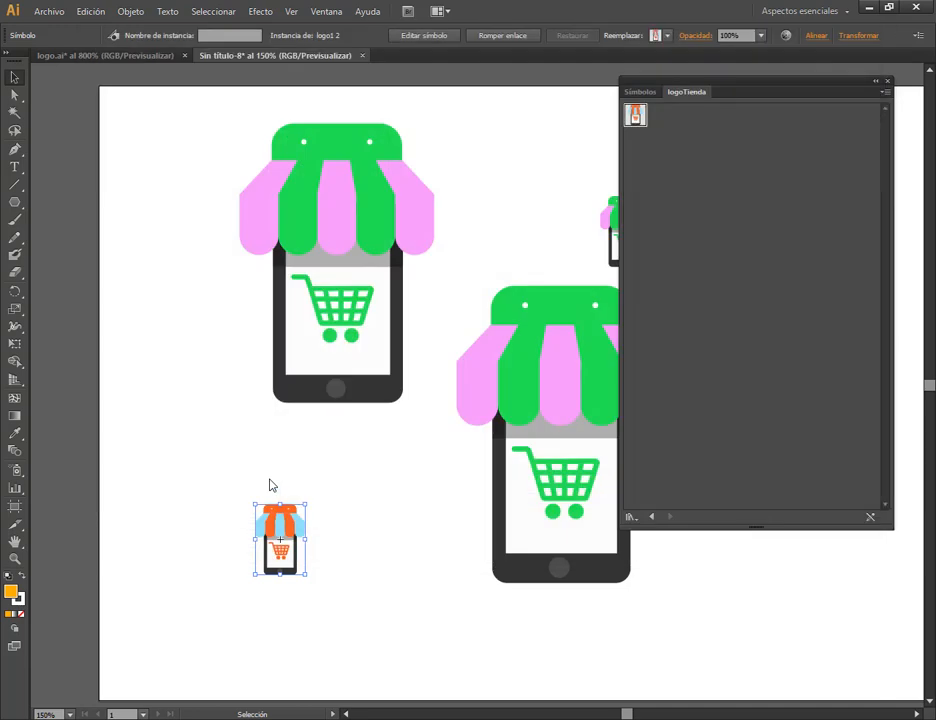
pyautogui.click(888, 81)
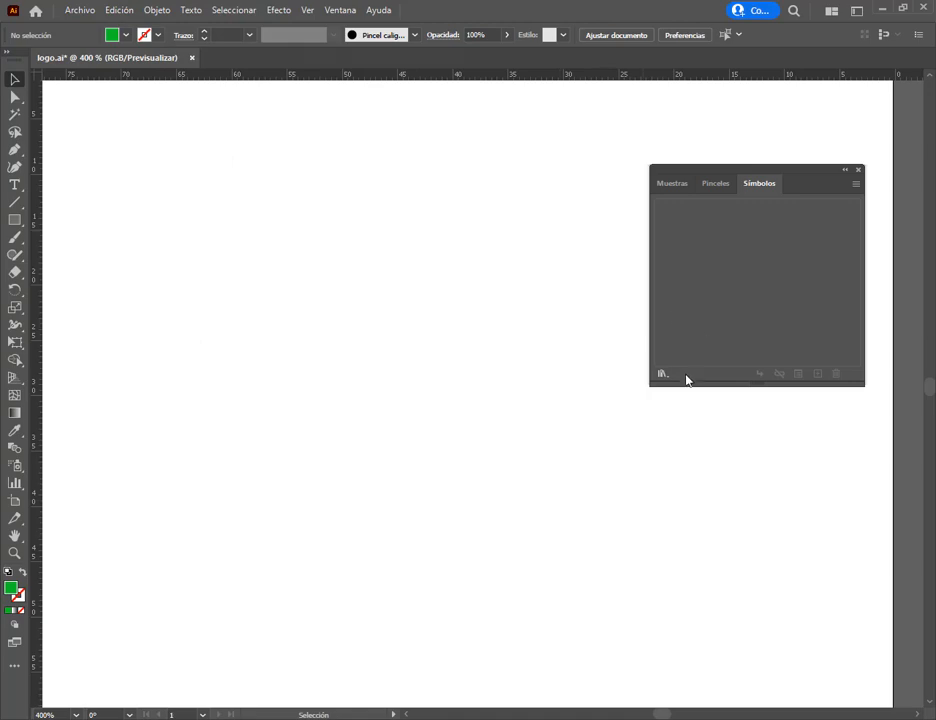
# Switch to Illustrator 2022, load the LogoTienda.ai symbol library from Escritorio, and enlarge its panel to show every symbol.
pyautogui.click(661, 374)
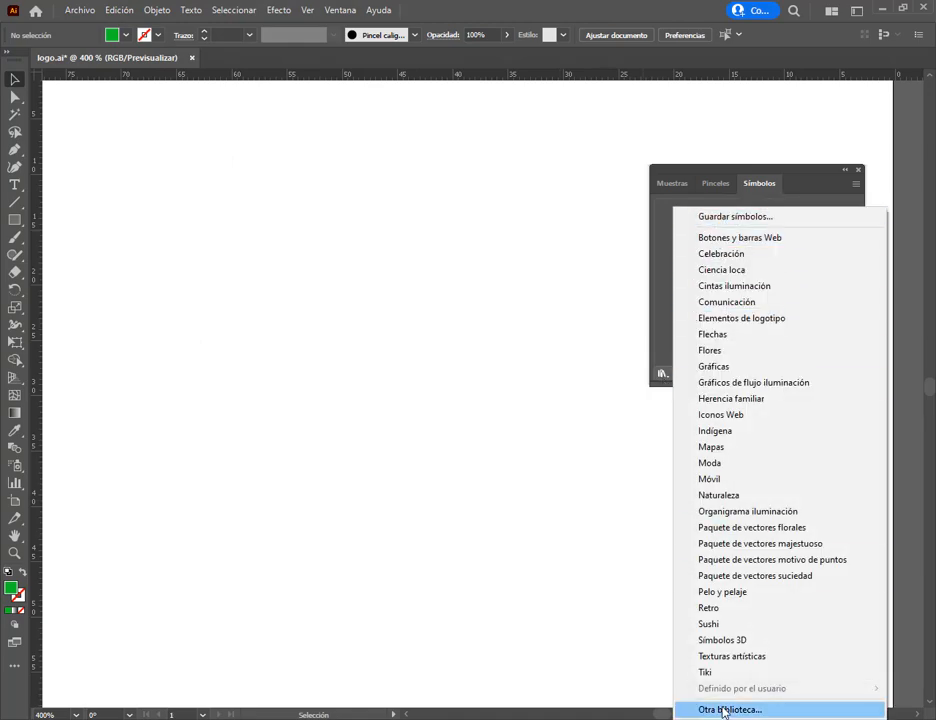
pyautogui.click(723, 709)
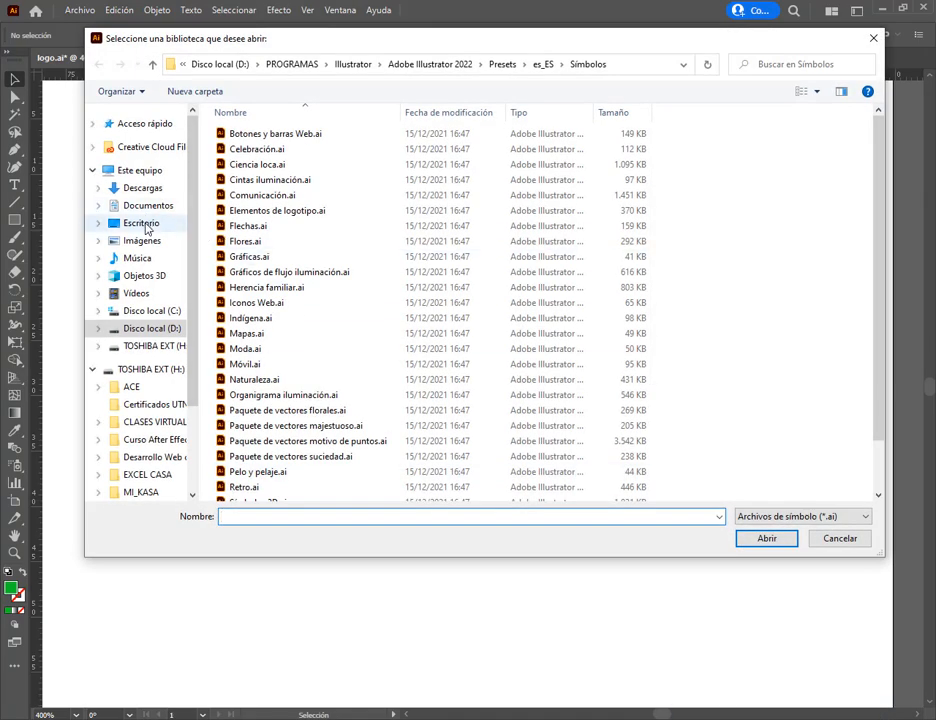
pyautogui.click(147, 226)
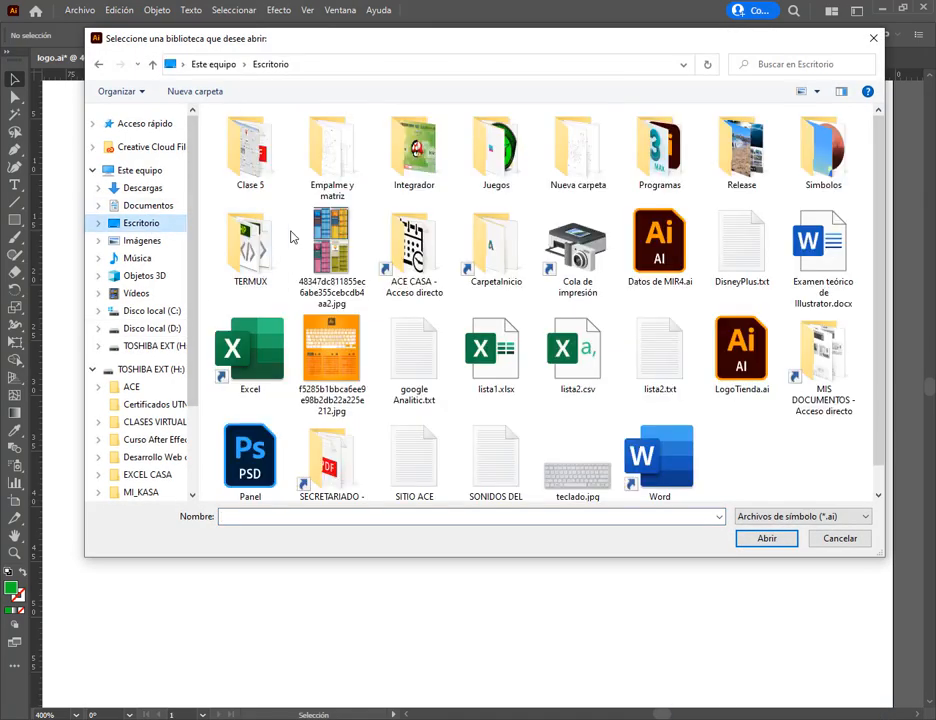
pyautogui.doubleClick(755, 367)
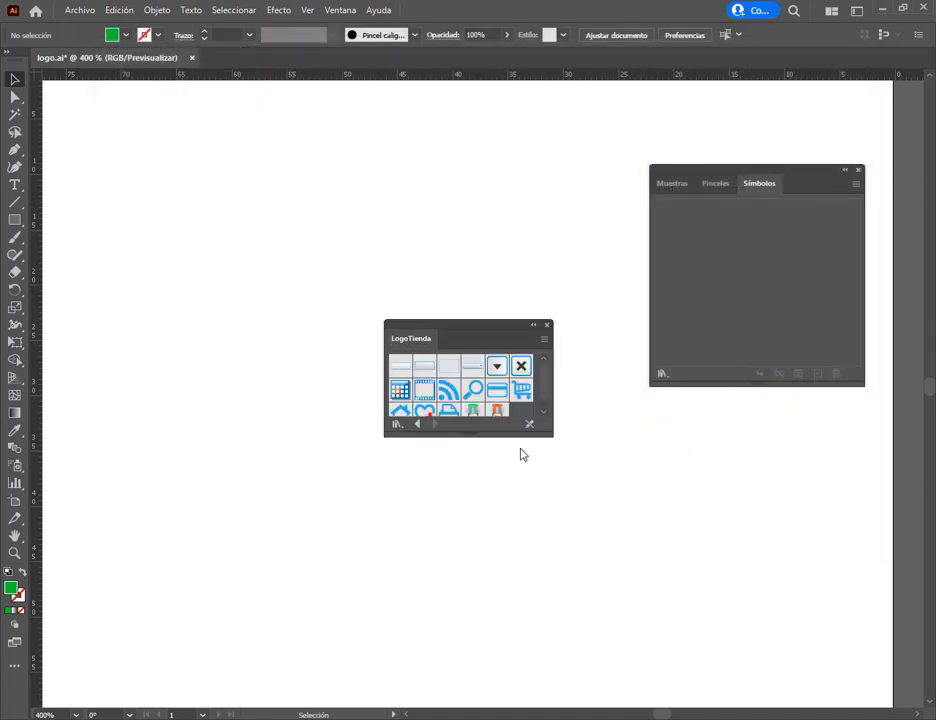
pyautogui.moveTo(545, 438); pyautogui.dragTo(564, 492)
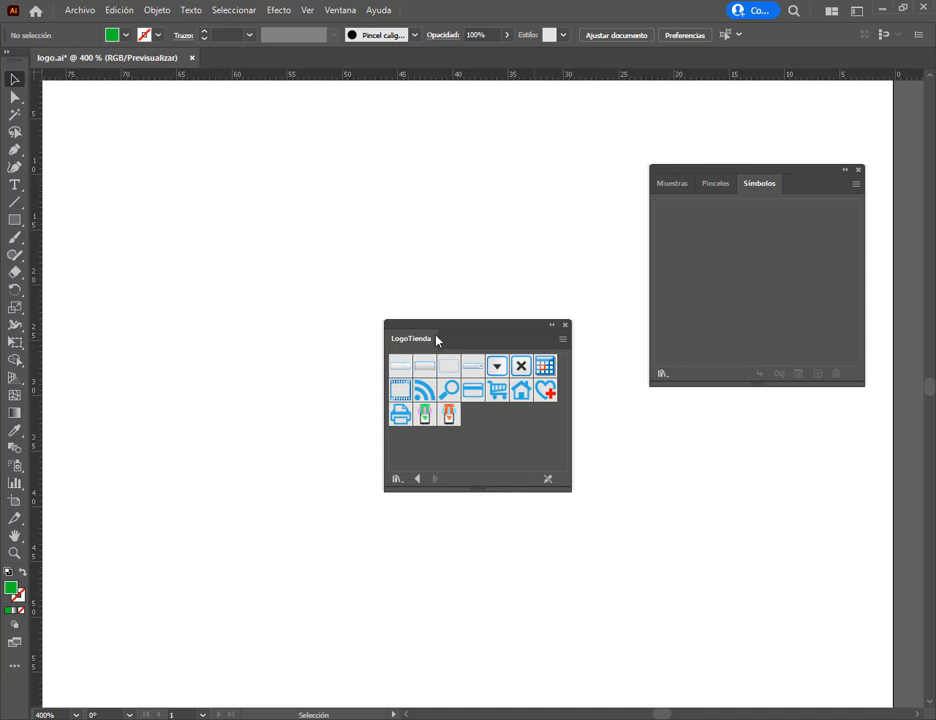
pyautogui.moveTo(437, 336); pyautogui.dragTo(419, 260)
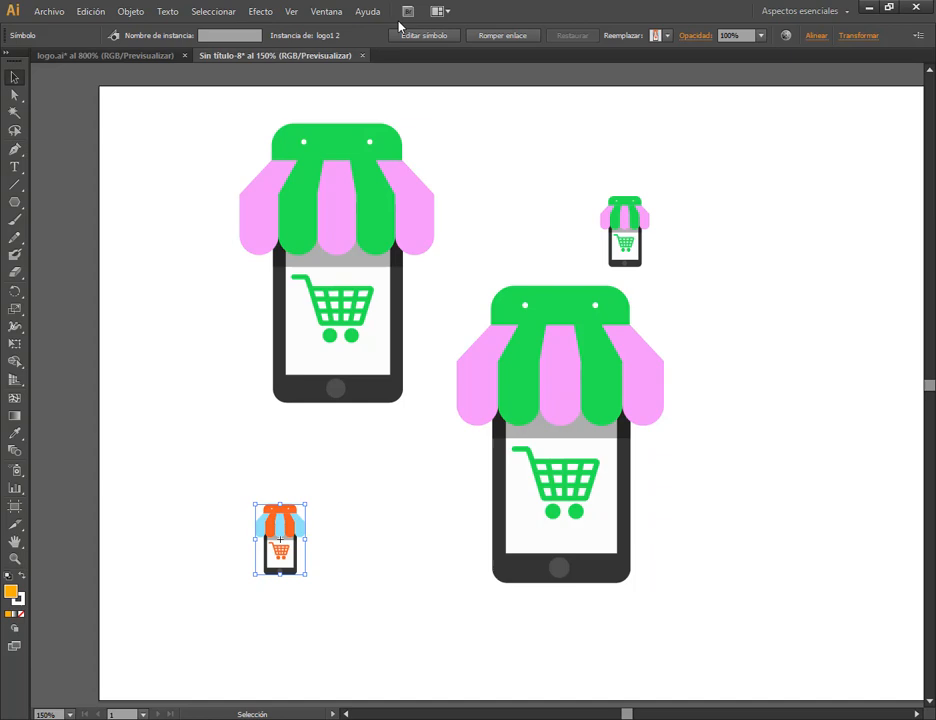
# Switch back to Illustrator CS6 and show the Symbols panel.
pyautogui.click(330, 12)
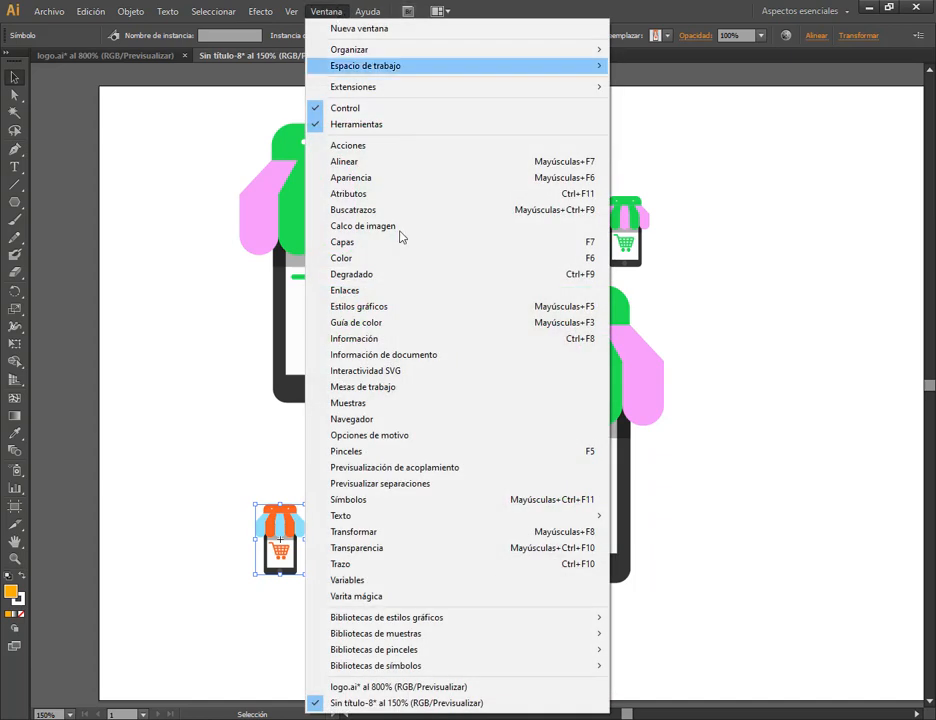
pyautogui.click(374, 500)
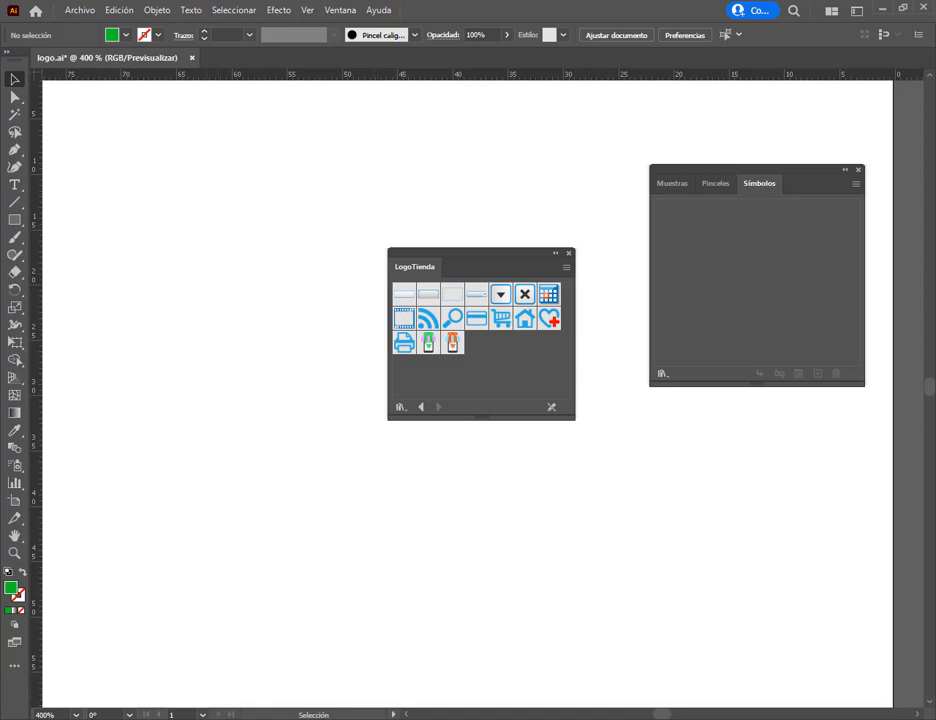
# Switch to the File Explorer search results and open the folder containing the 69,5 KB logoTienda.ai artwork file.
pyautogui.click(132, 683)
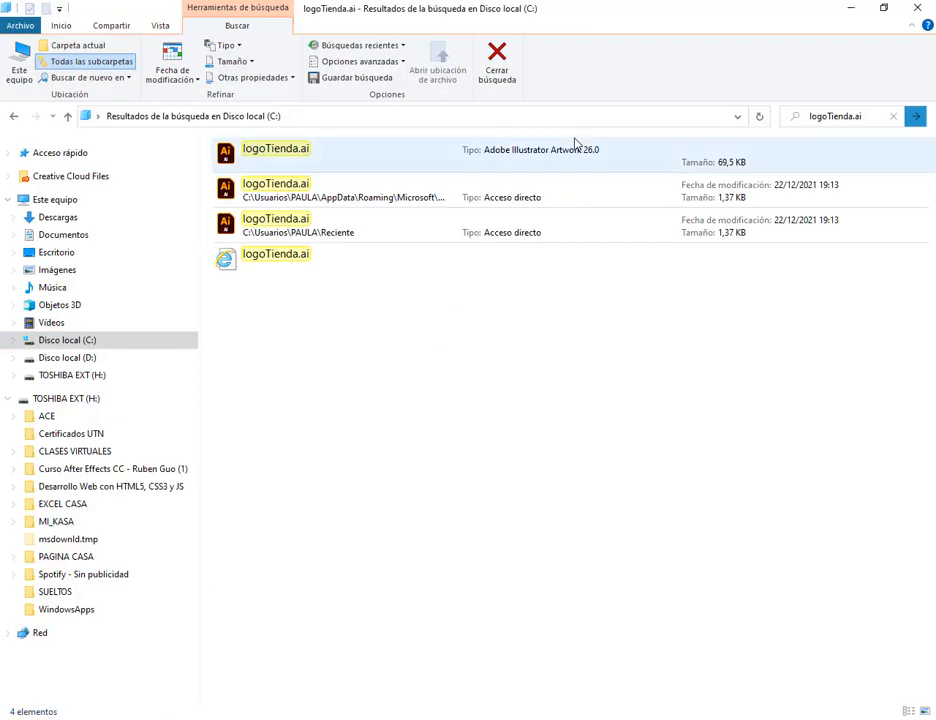
pyautogui.click(407, 194)
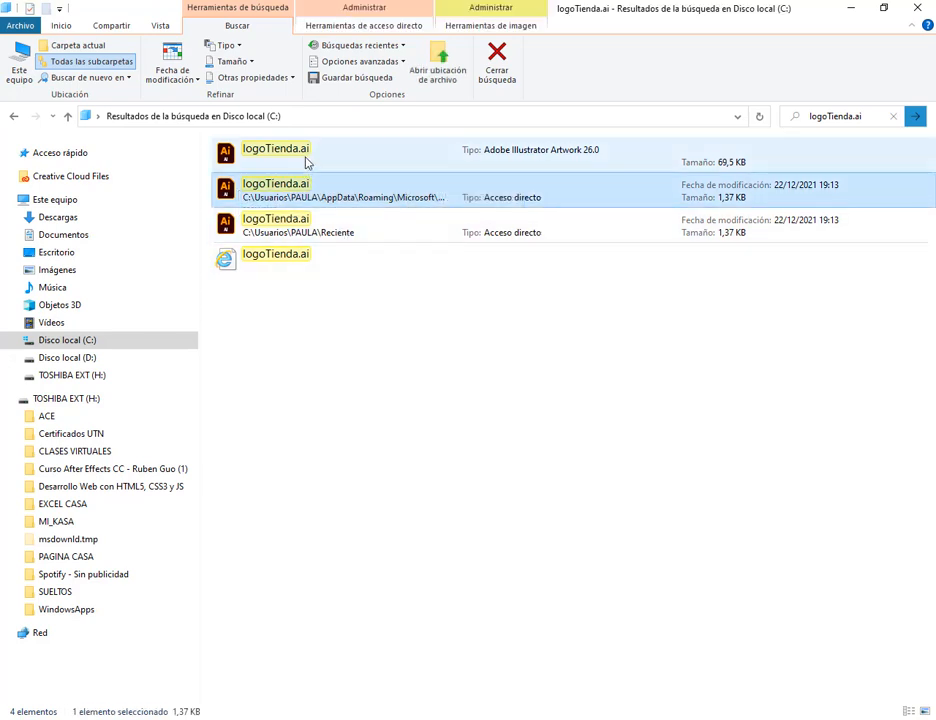
pyautogui.click(306, 160)
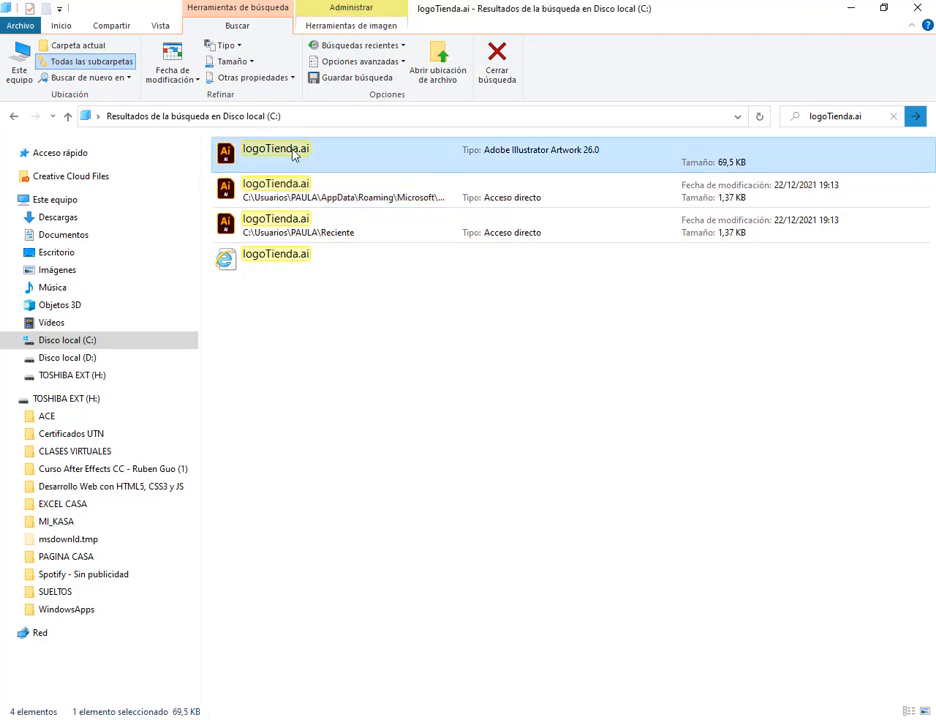
pyautogui.rightClick(296, 150)
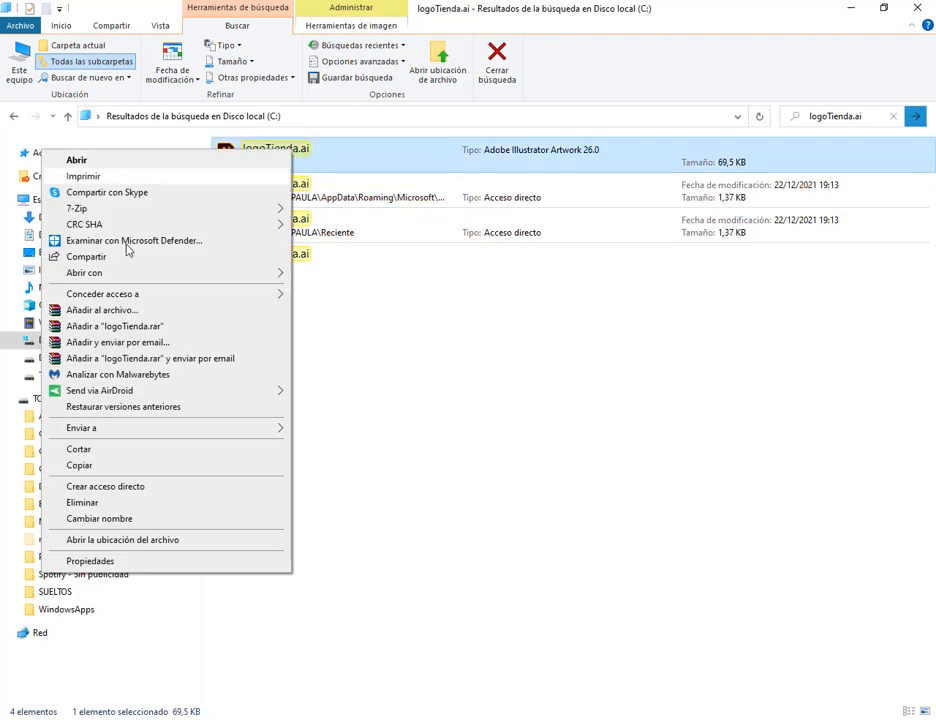
pyautogui.click(146, 541)
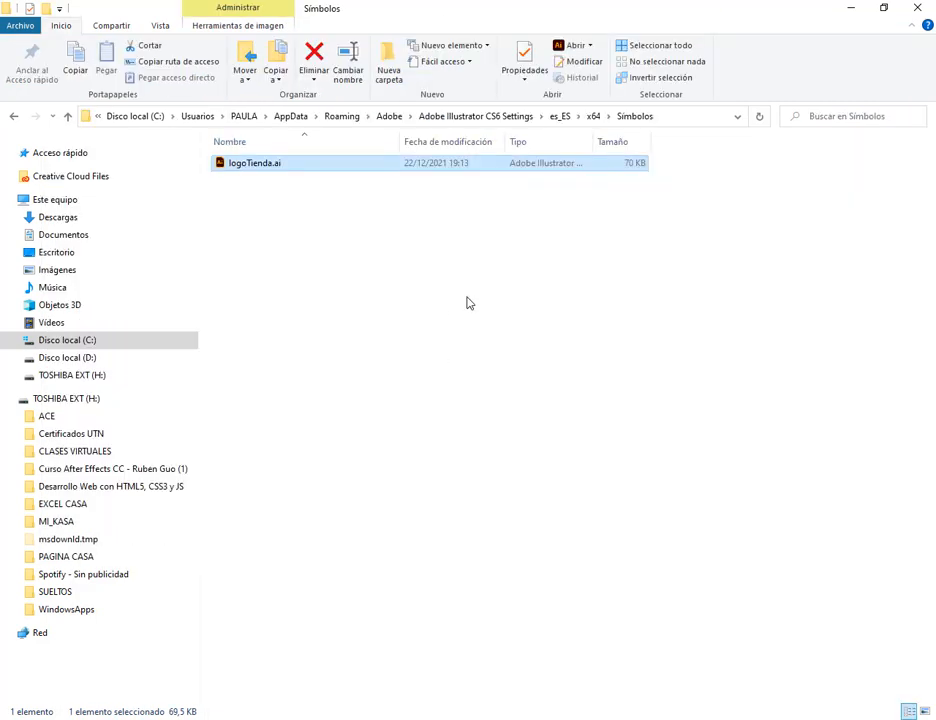
# Switch to Illustrator CS6, start opening another symbol library, and show the full path of its preset Símbolos folder.
pyautogui.click(651, 172)
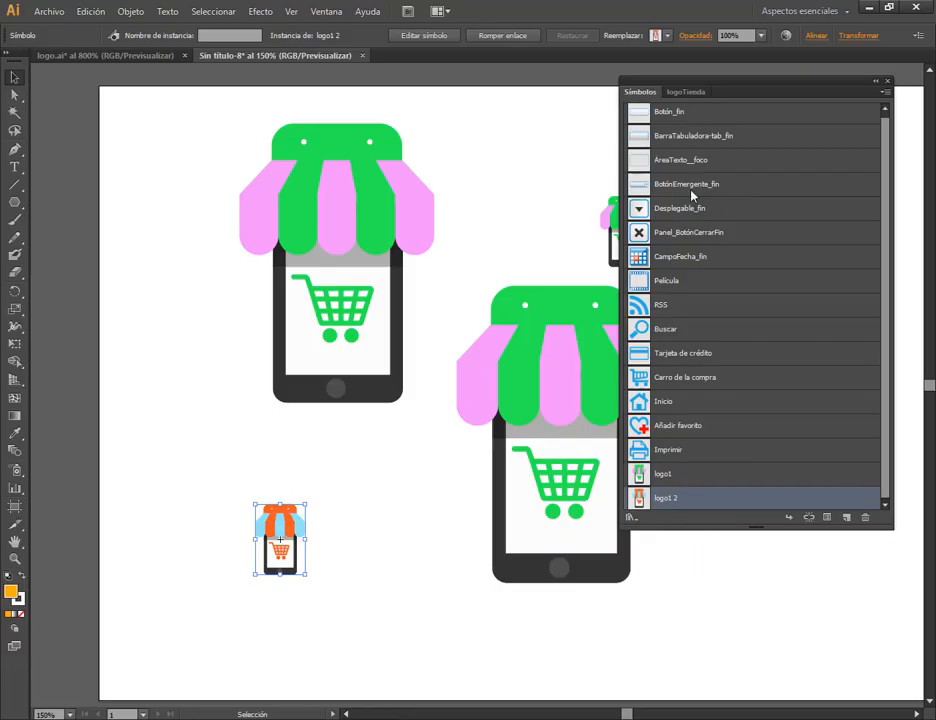
pyautogui.click(632, 518)
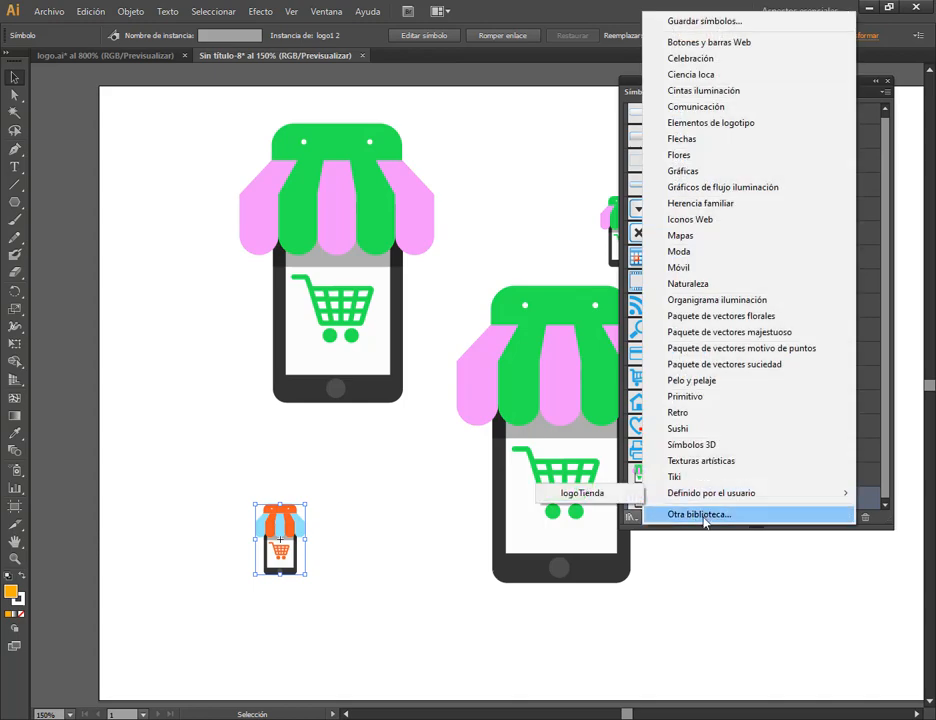
pyautogui.click(705, 517)
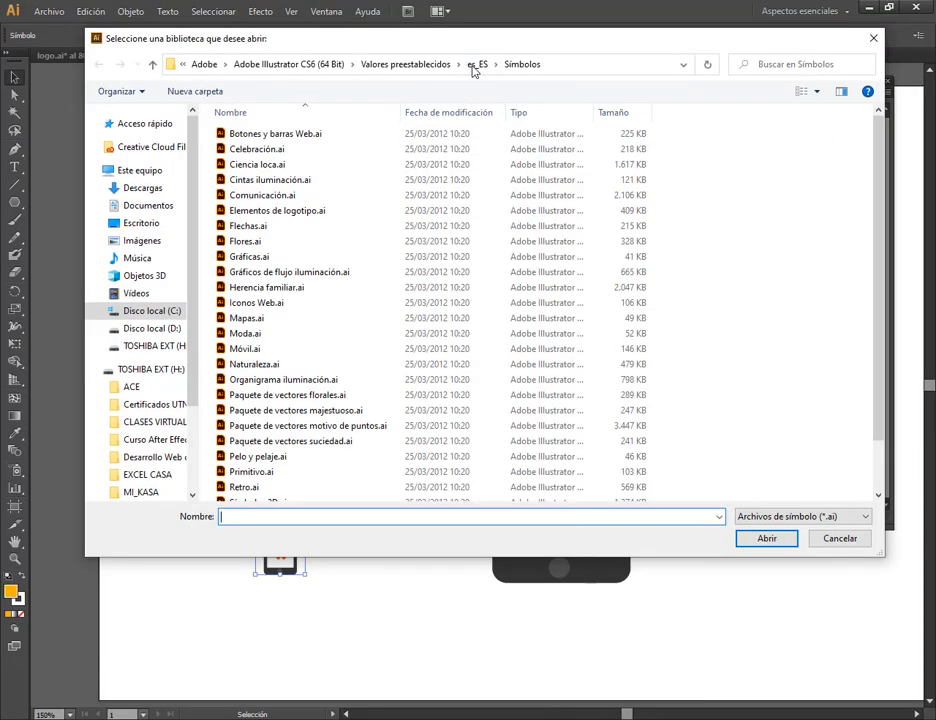
pyautogui.click(478, 66)
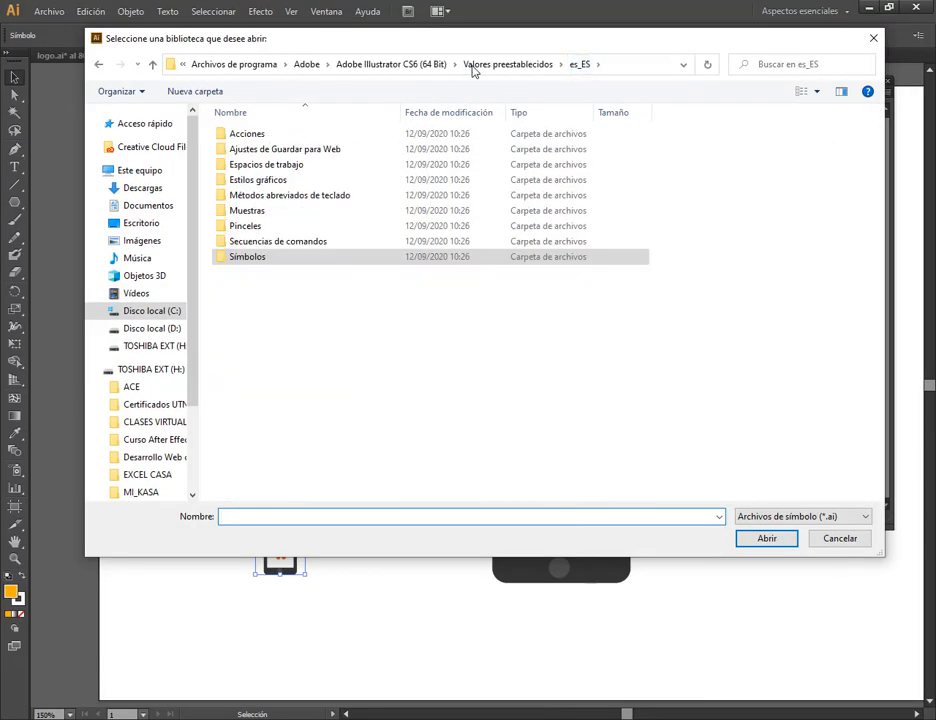
pyautogui.click(98, 64)
pyautogui.click(631, 68)
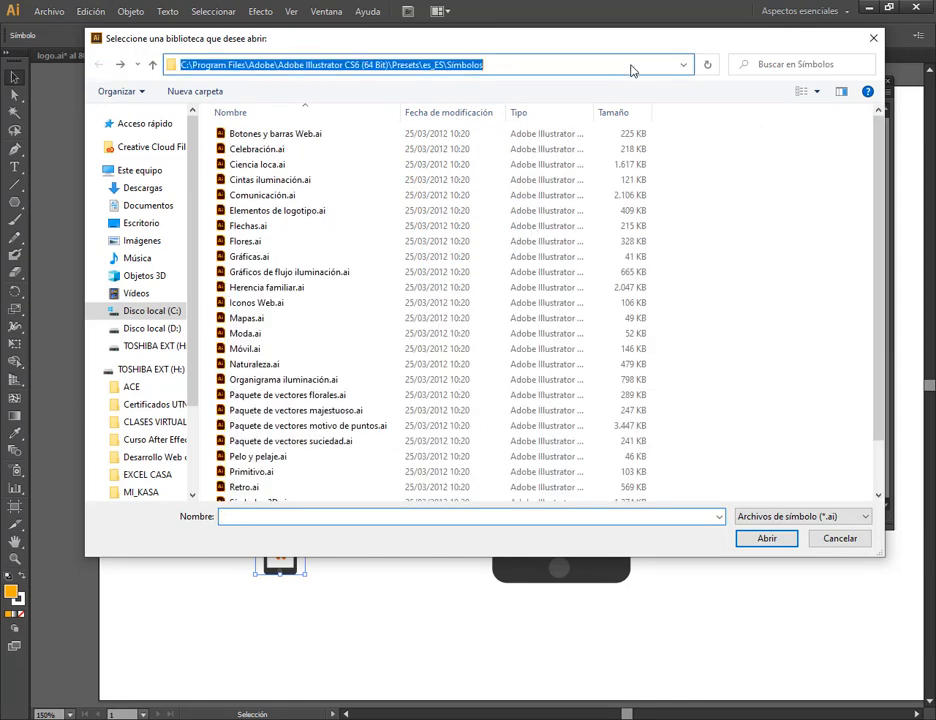
pyautogui.rightClick(437, 68)
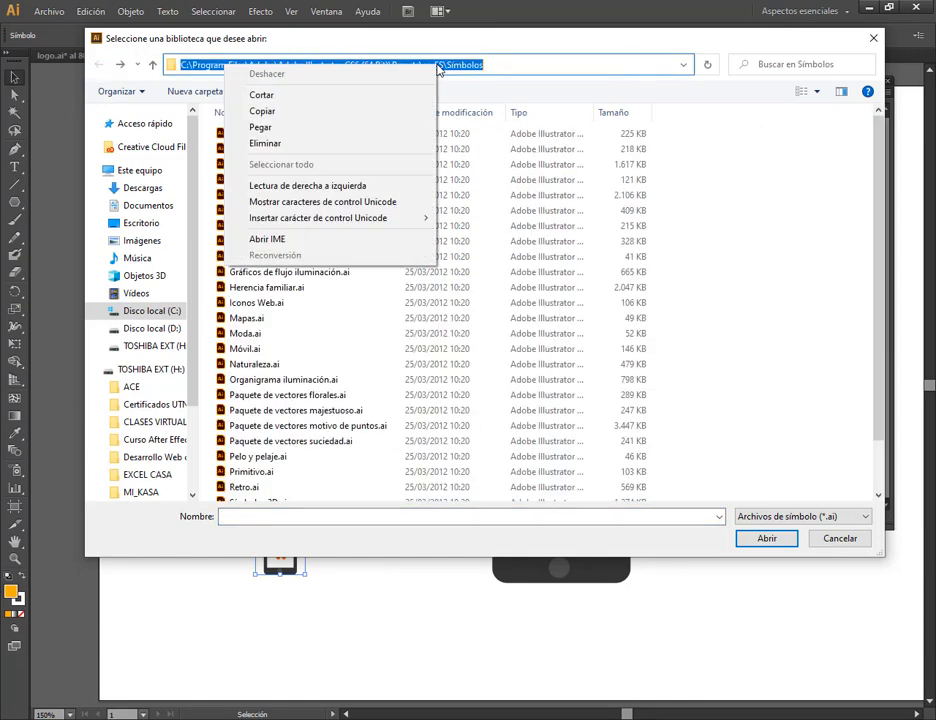
pyautogui.click(512, 66)
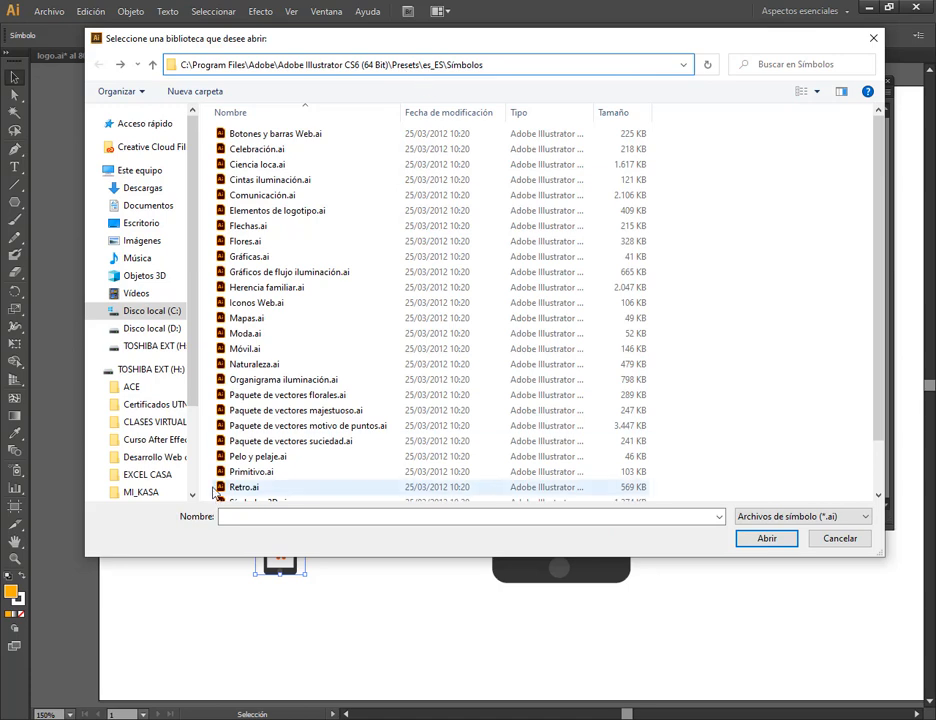
# Switch to File Explorer to show the full path of the folder holding logoTienda.ai, and go to the Meet call.
pyautogui.moveTo(124, 719)
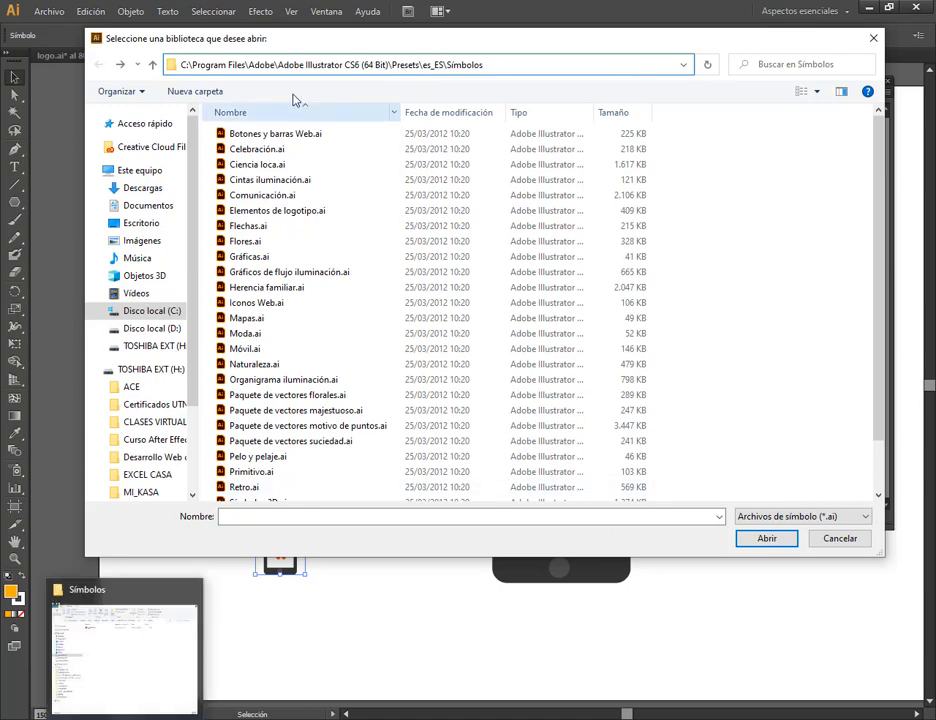
pyautogui.click(124, 719)
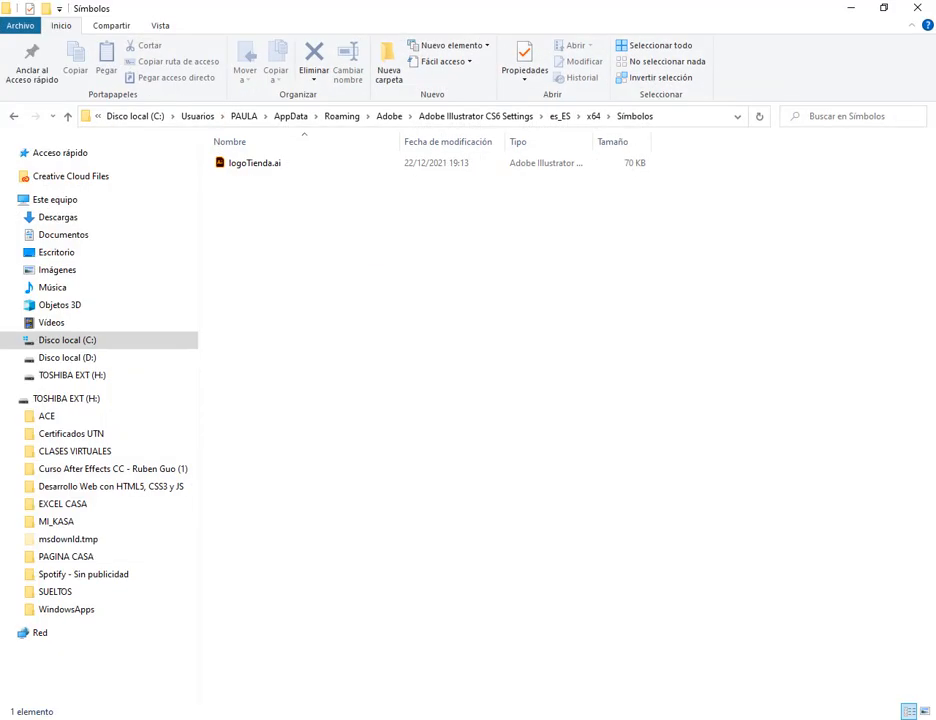
pyautogui.click(694, 117)
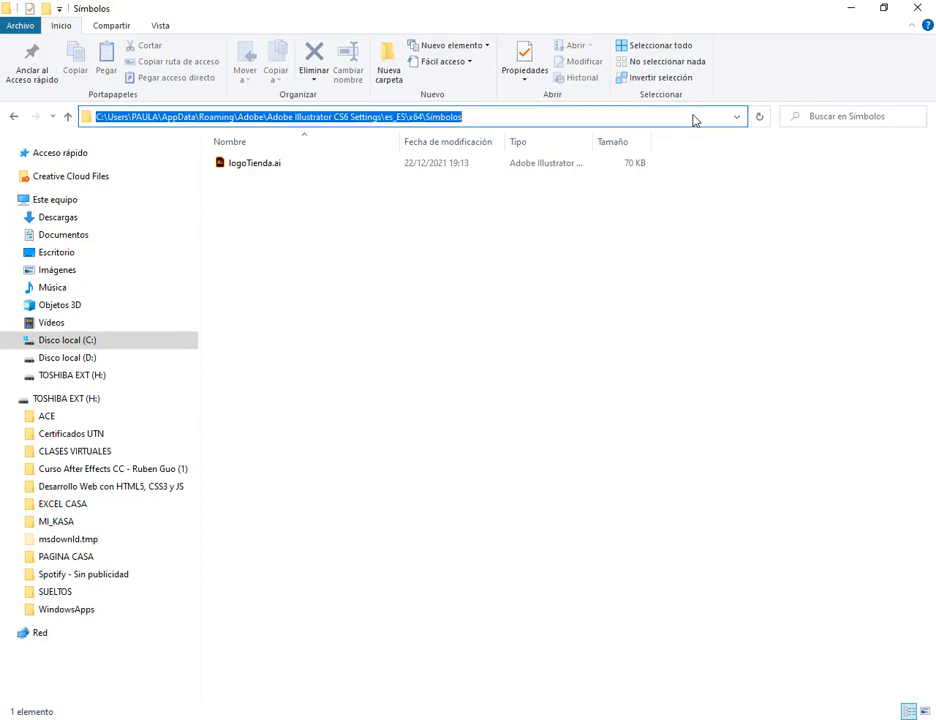
pyautogui.click(378, 120)
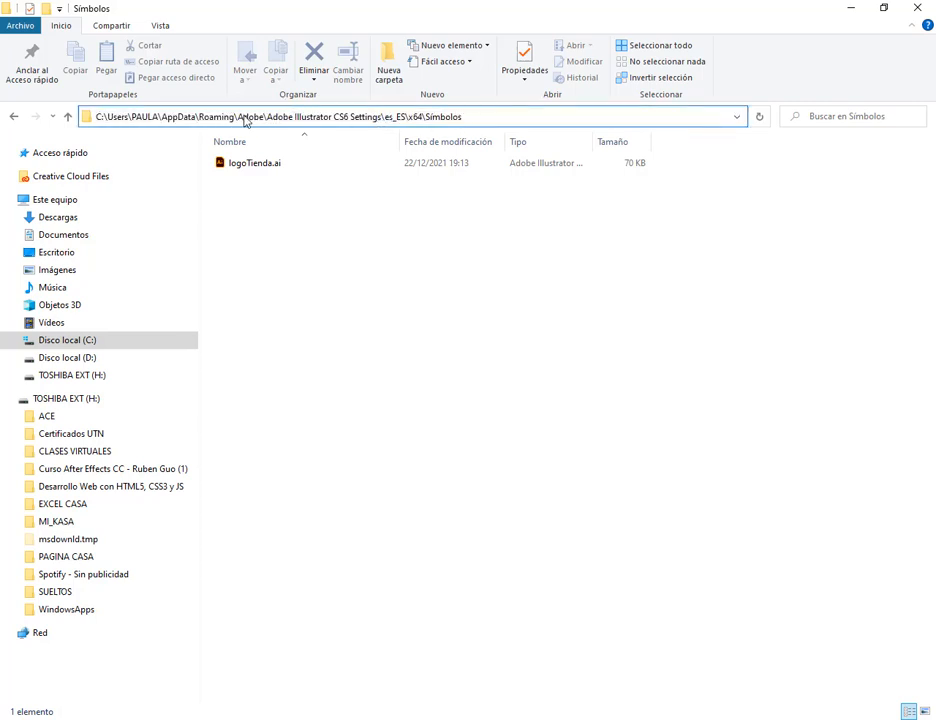
pyautogui.click(349, 420)
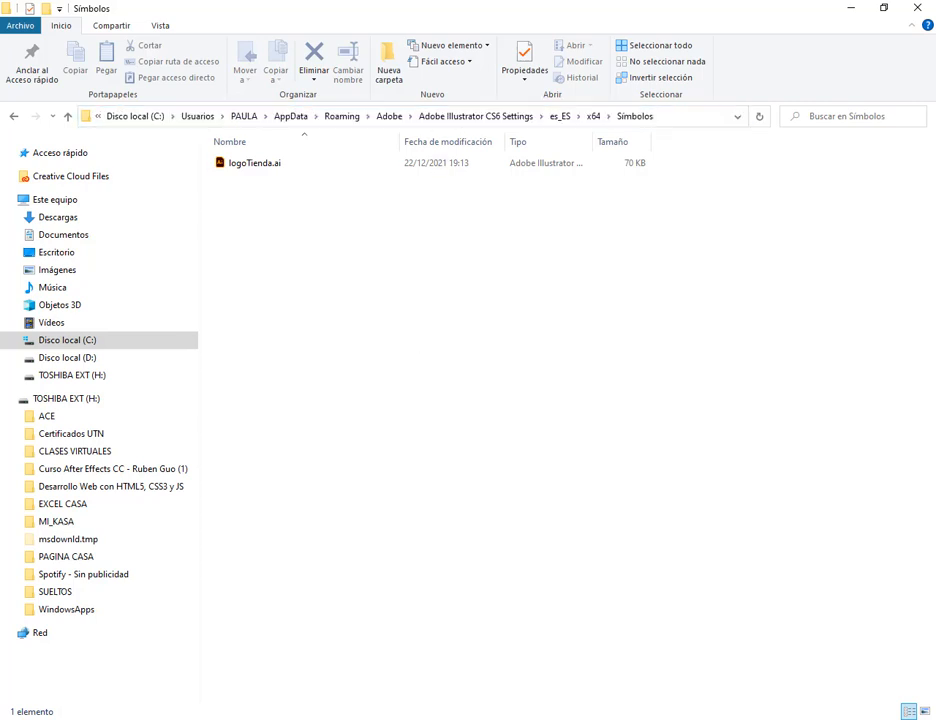
pyautogui.click(134, 629)
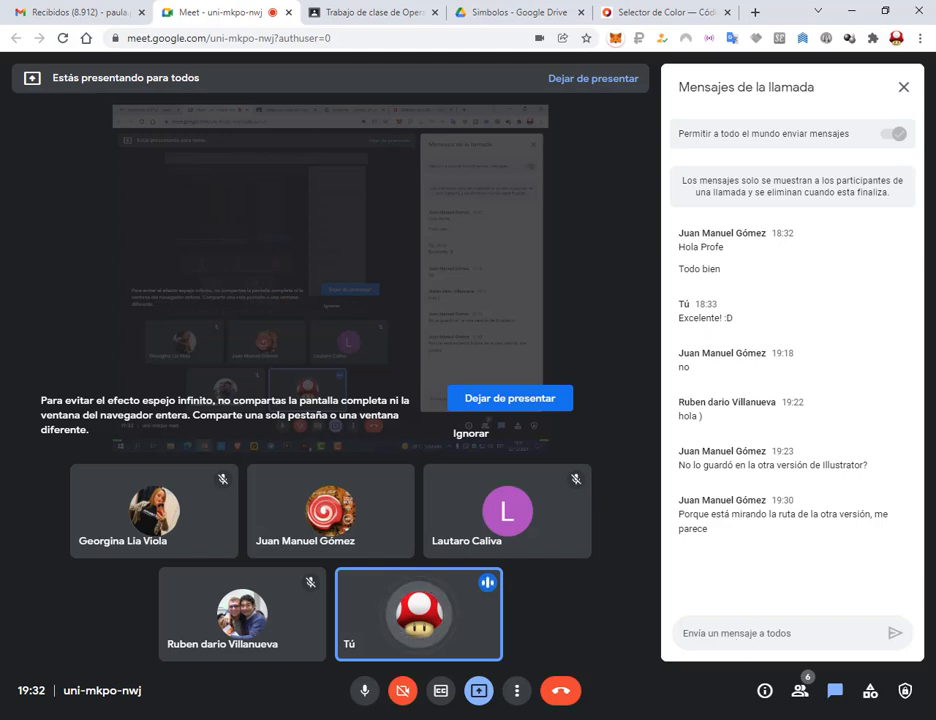
# Switch to Illustrator 2022, place the orange and green store logos from the LogoTienda library side by side, and close the library panel.
pyautogui.click(447, 719)
pyautogui.moveTo(453, 343); pyautogui.dragTo(255, 280)
pyautogui.moveTo(428, 343); pyautogui.dragTo(150, 292)
pyautogui.moveTo(210, 265); pyautogui.dragTo(318, 226)
pyautogui.moveTo(144, 204); pyautogui.dragTo(205, 262)
pyautogui.click(563, 190)
pyautogui.click(569, 253)
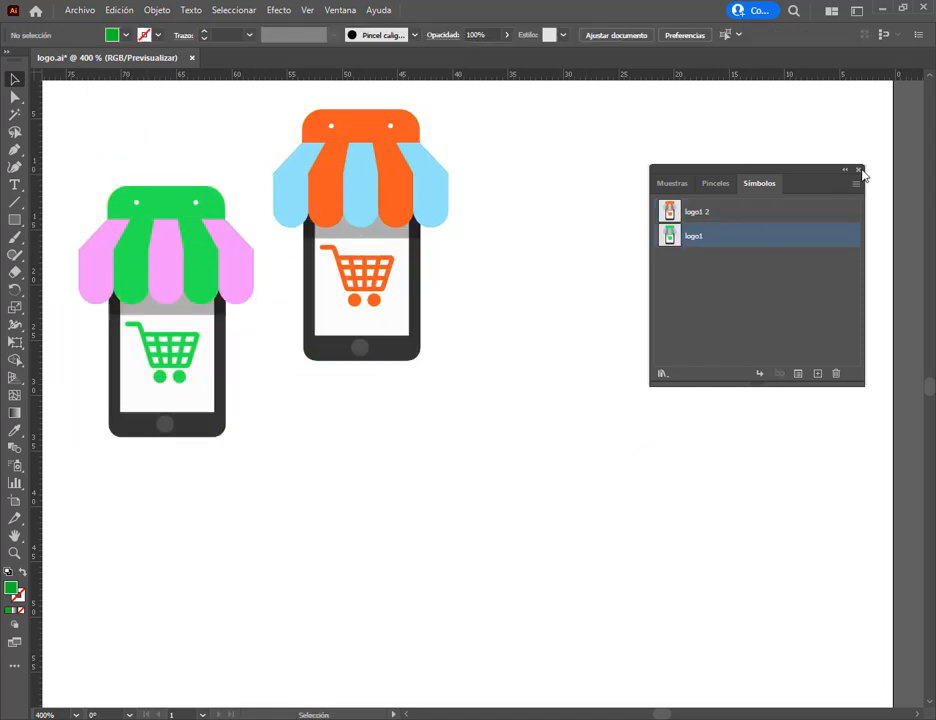
# Close the Symbols panel, delete both store logos from the artboard, and quit Illustrator 2022 without saving.
pyautogui.click(858, 170)
pyautogui.moveTo(409, 240); pyautogui.dragTo(422, 327)
pyautogui.moveTo(633, 259); pyautogui.dragTo(106, 390)
pyautogui.press('Delete')
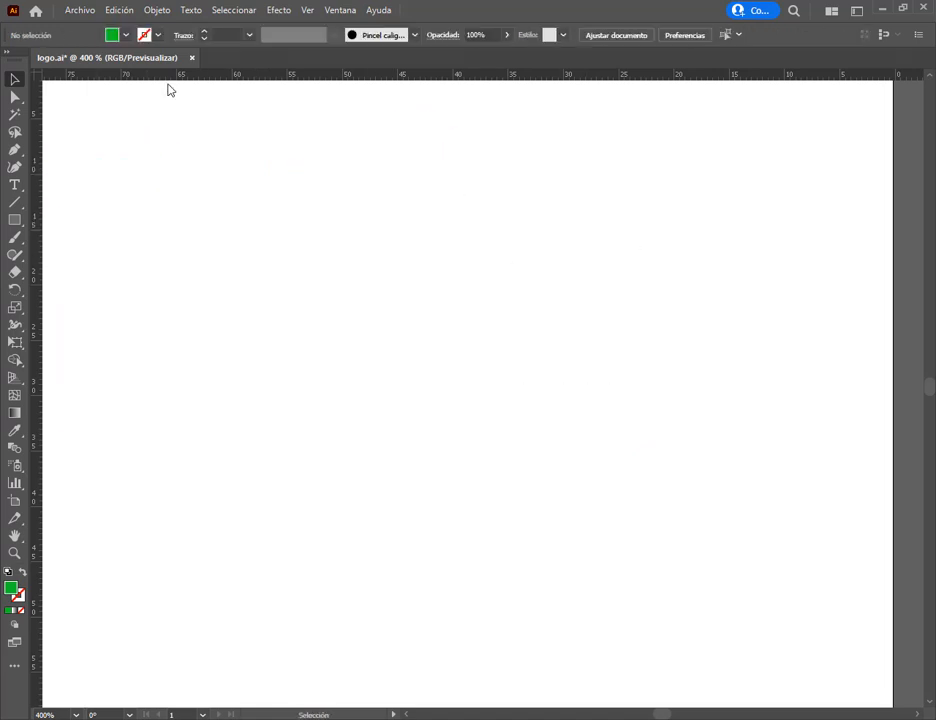
pyautogui.click(923, 8)
pyautogui.click(542, 388)
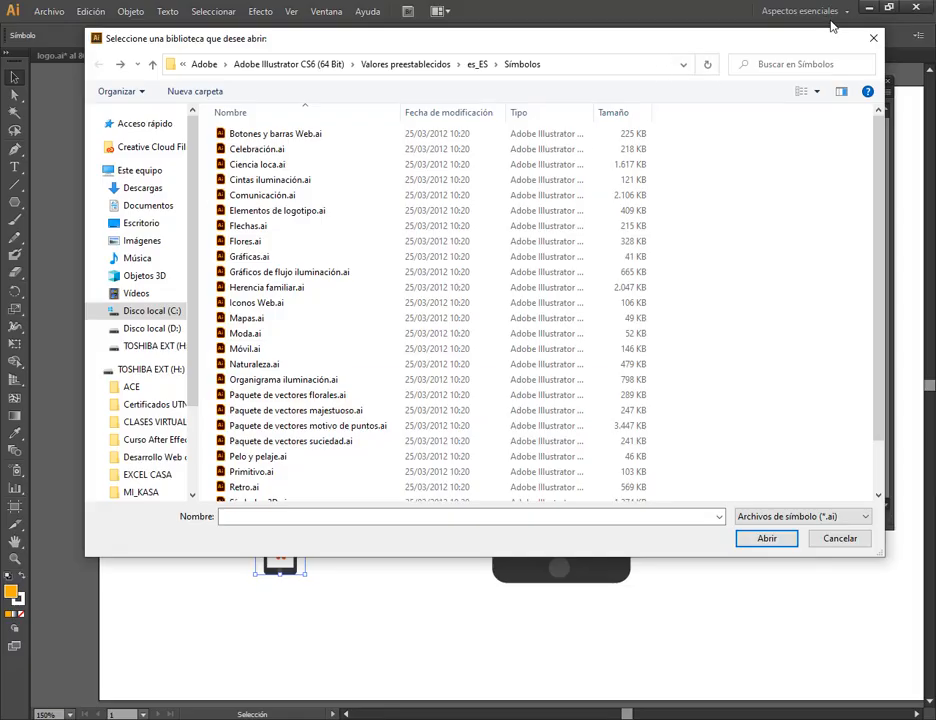
# Cancel the library selection in Illustrator CS6 and close the Sin título-8 and logo.ai documents without saving.
pyautogui.click(873, 38)
pyautogui.click(218, 681)
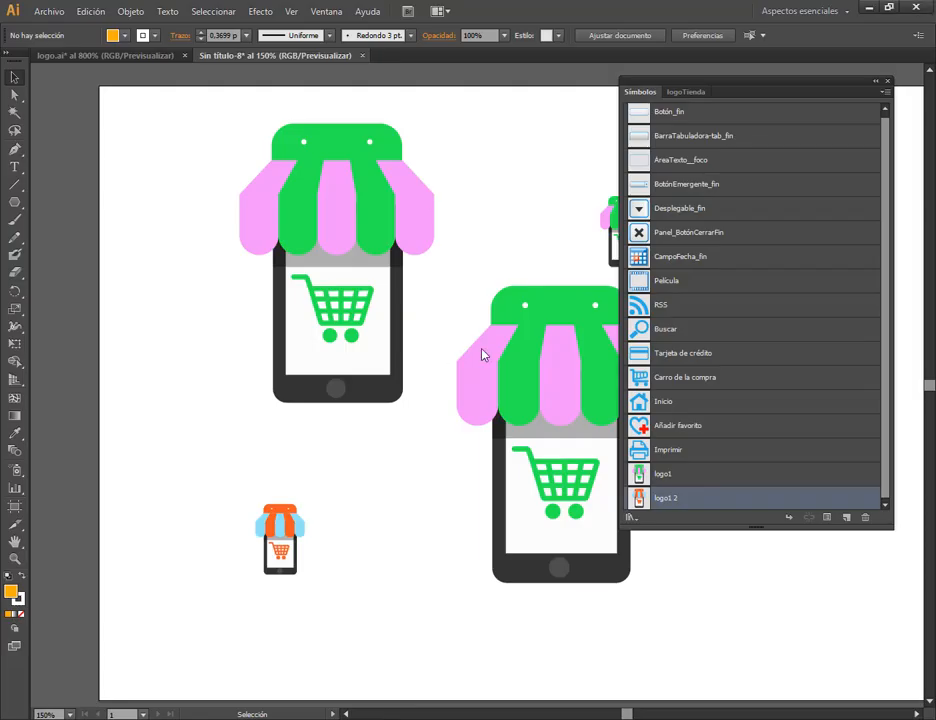
pyautogui.click(362, 55)
pyautogui.click(540, 386)
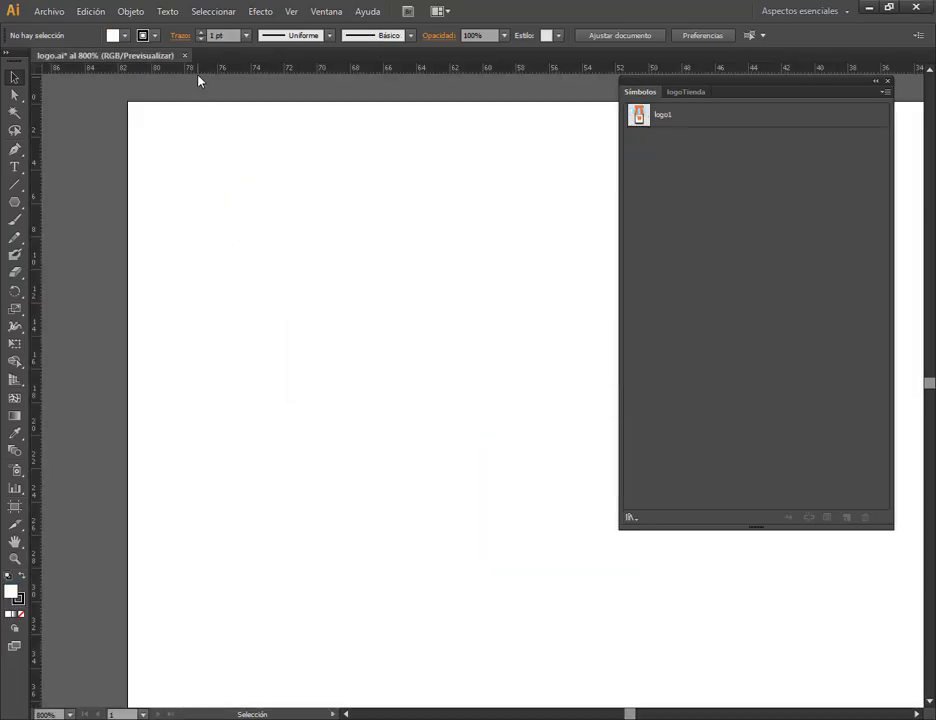
pyautogui.click(184, 56)
pyautogui.click(540, 386)
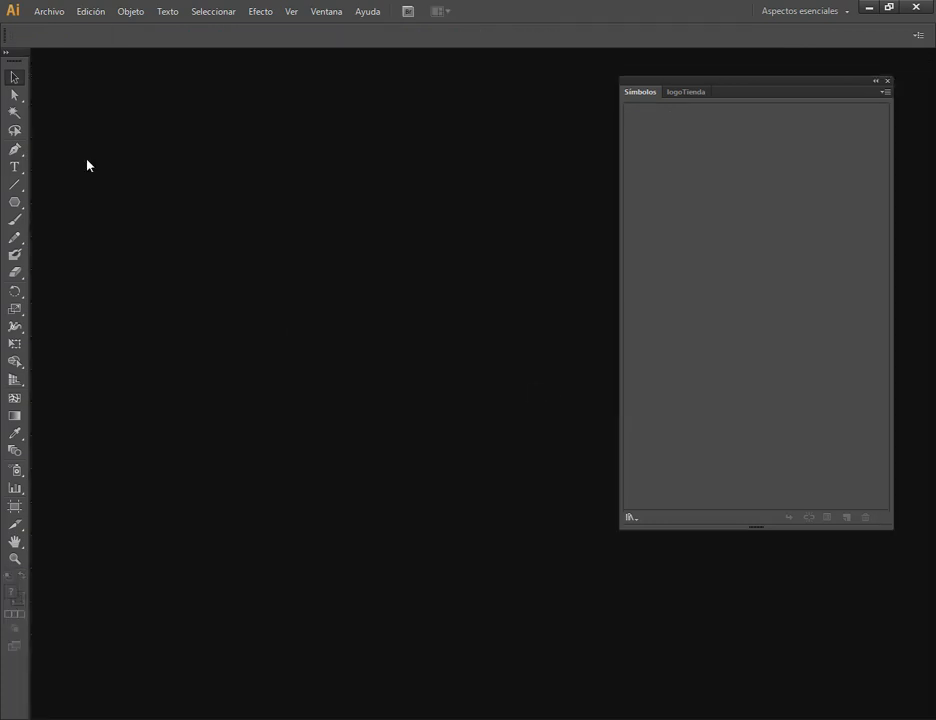
# Create a Web-profile document of 960 x 560 px, look over its default symbols, and close it.
pyautogui.click(36, 12)
pyautogui.click(38, 29)
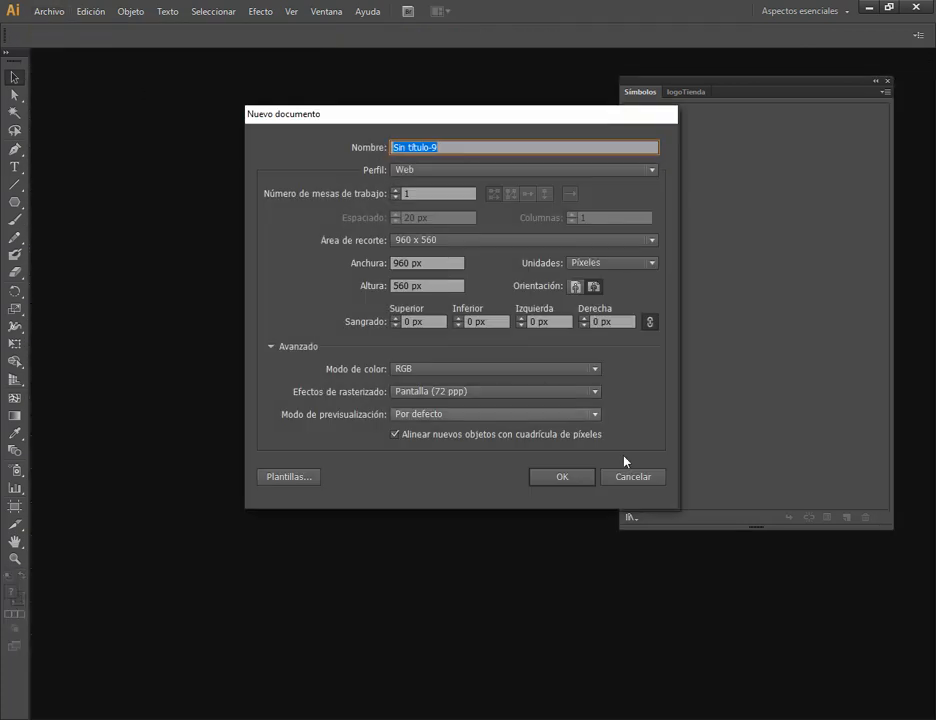
pyautogui.click(572, 480)
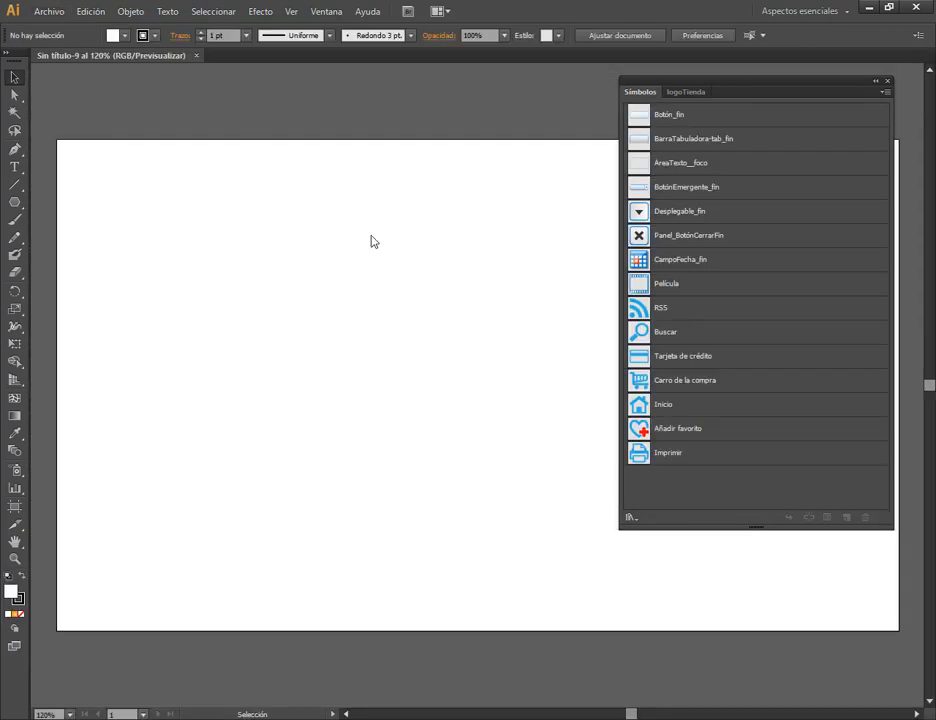
pyautogui.hotkey('ctrl', '1')
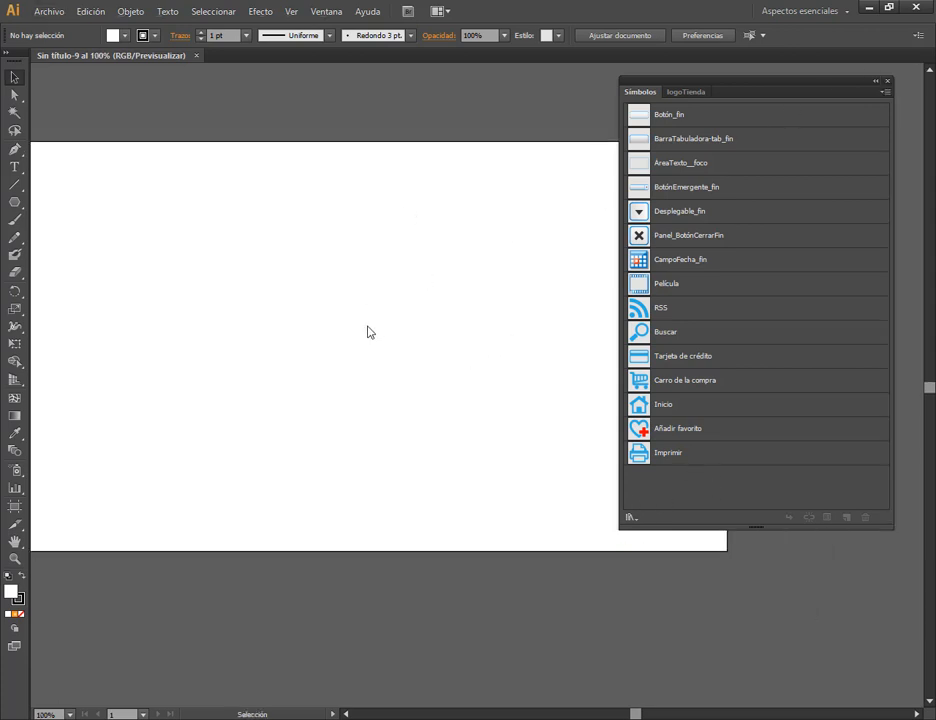
pyautogui.moveTo(368, 326); pyautogui.dragTo(385, 333)
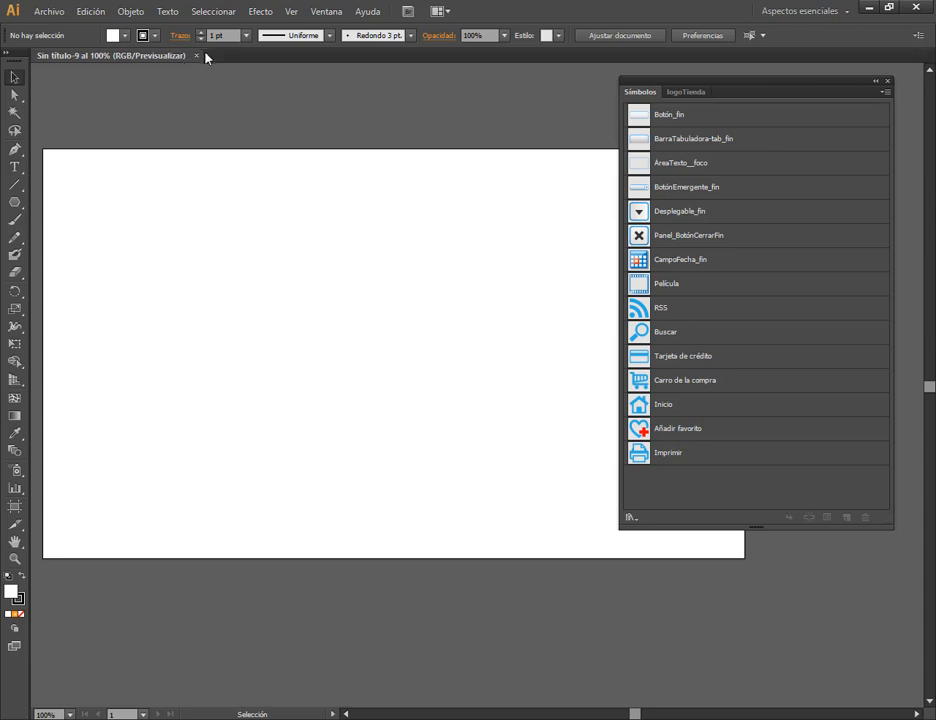
pyautogui.hotkey('ctrl', 'w')
# Create a new document with the Imprimir profile and move the Symbols panel clear of the artboard.
pyautogui.click(45, 11)
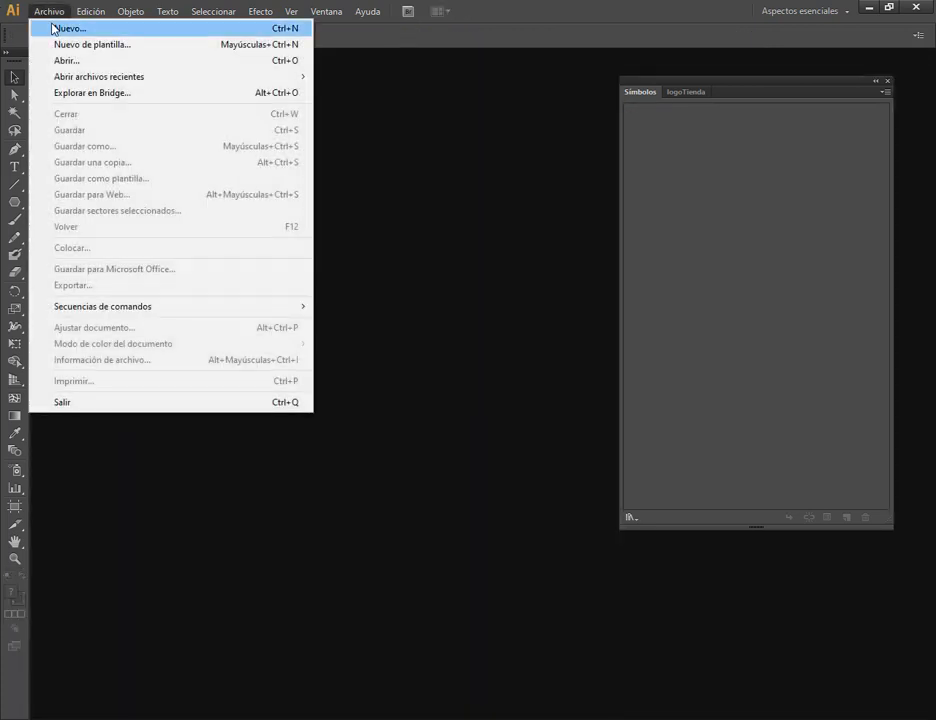
pyautogui.click(52, 28)
pyautogui.click(485, 170)
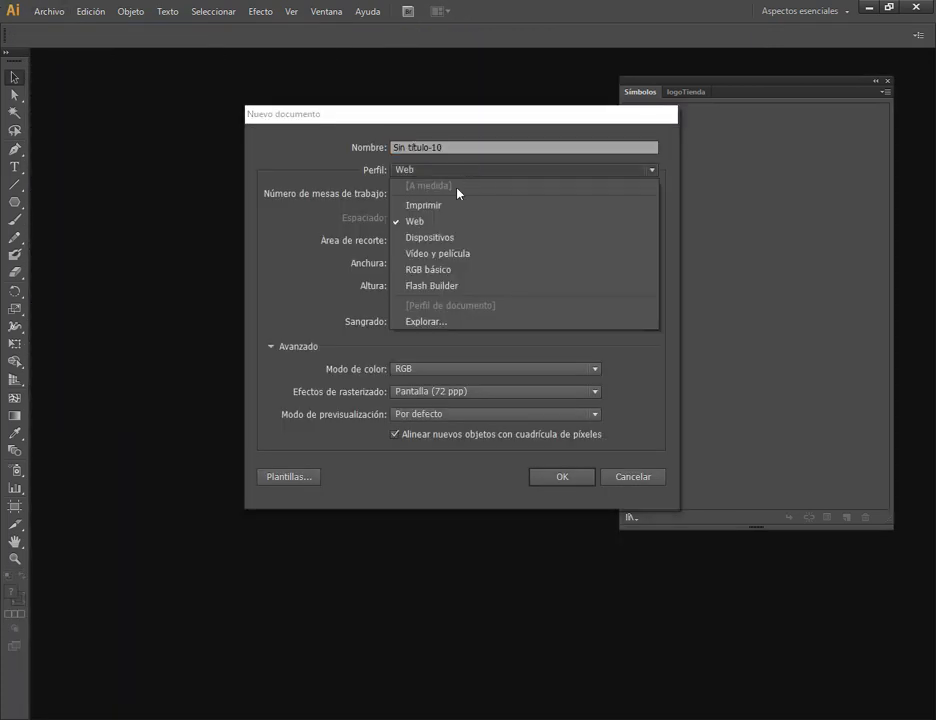
pyautogui.click(460, 203)
pyautogui.click(574, 478)
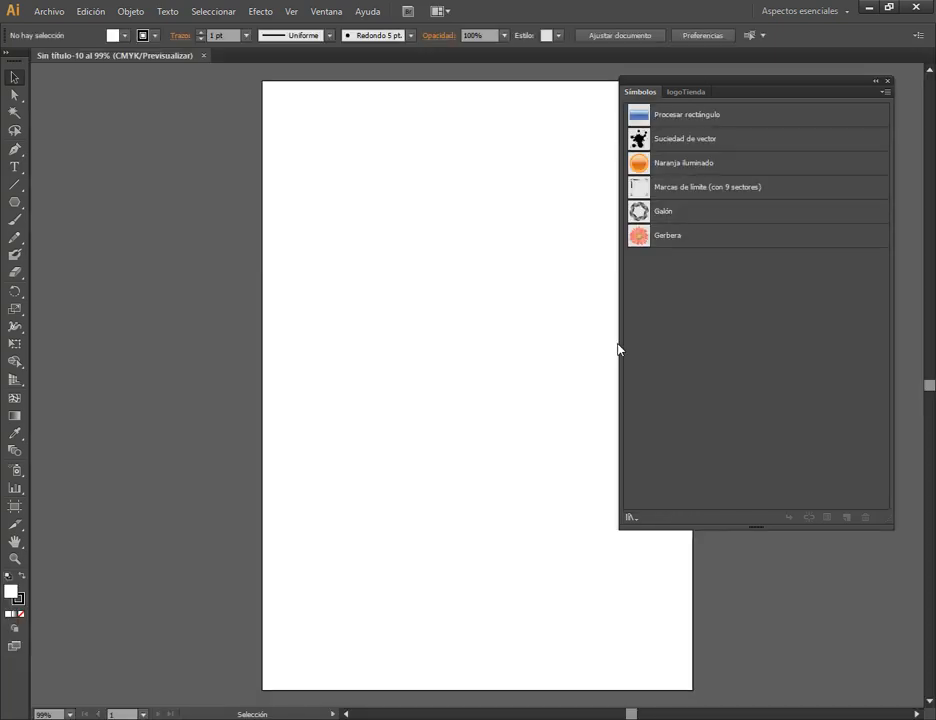
pyautogui.moveTo(508, 361); pyautogui.dragTo(447, 355)
pyautogui.moveTo(733, 88); pyautogui.dragTo(760, 82)
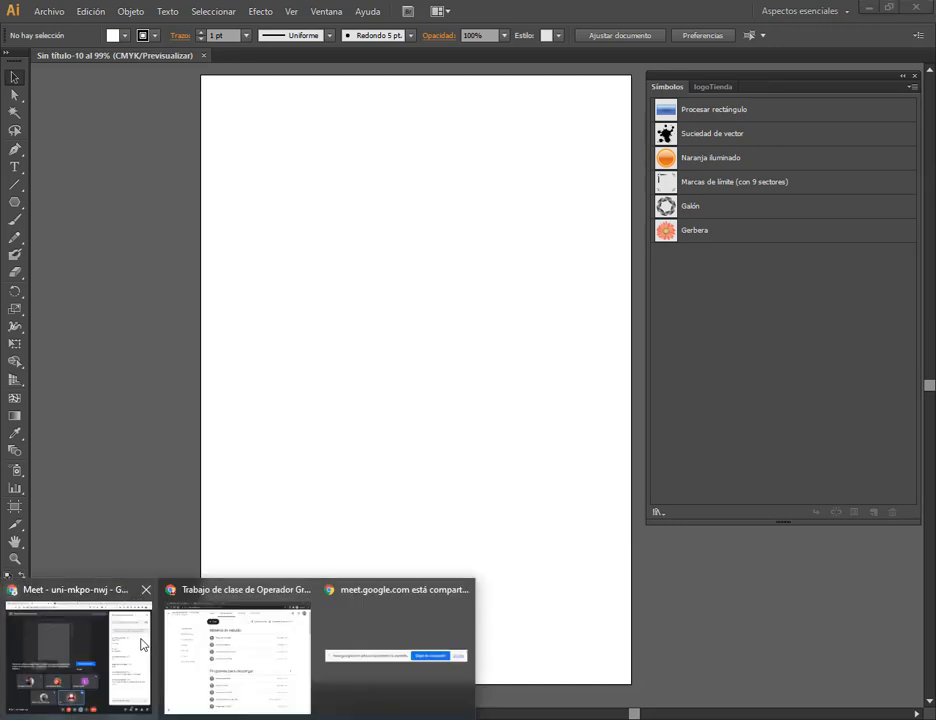
# Switch to the Simbolos folder in Google Drive, preview the teal misty forest landscape image, and close the preview.
pyautogui.click(142, 643)
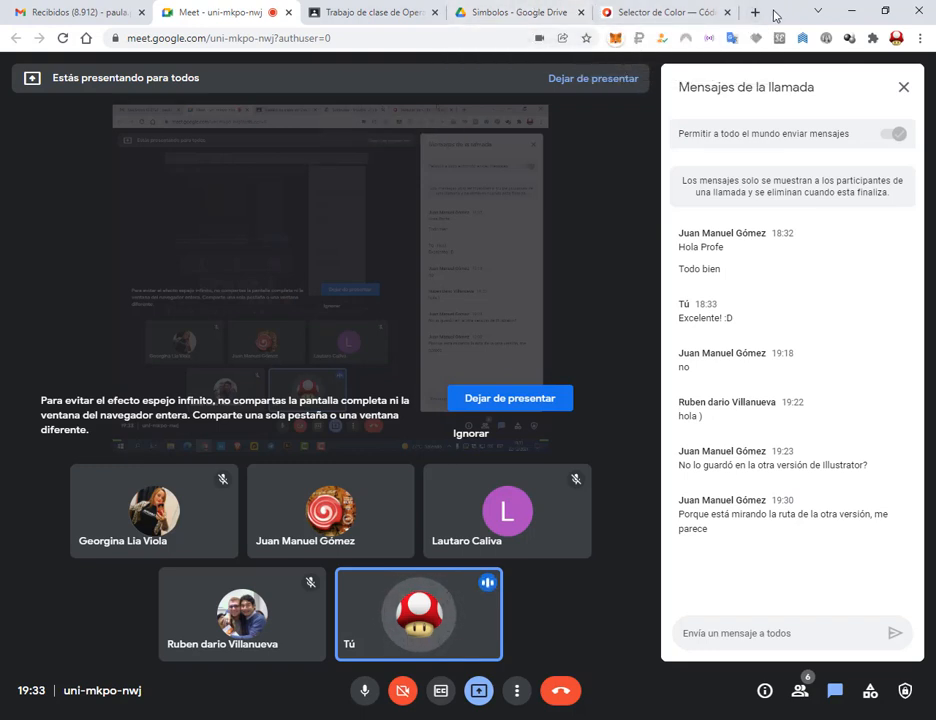
pyautogui.click(548, 10)
pyautogui.doubleClick(748, 273)
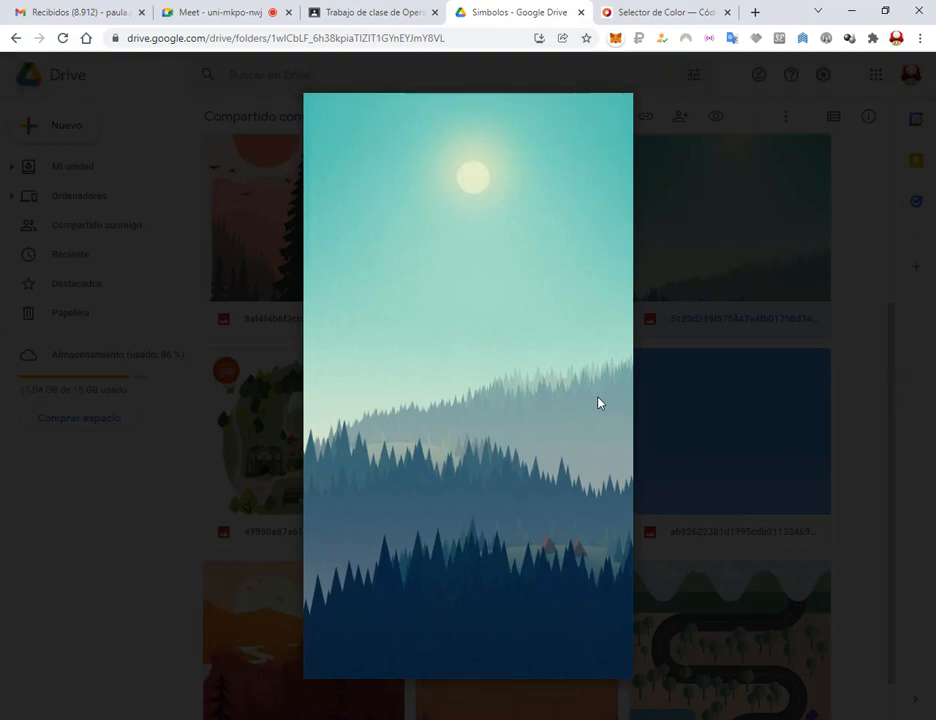
pyautogui.click(752, 418)
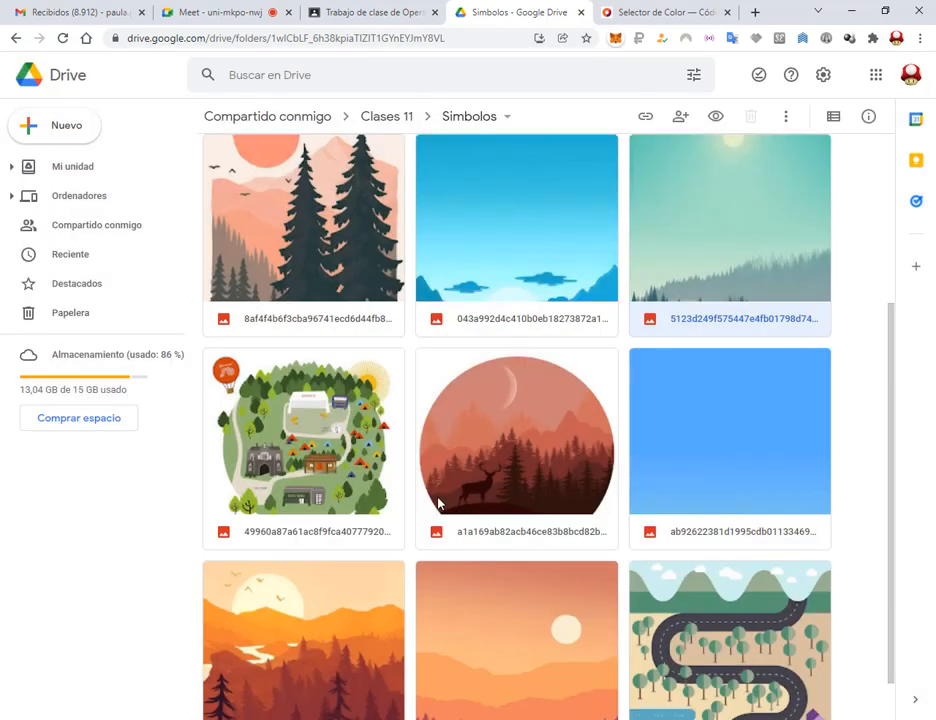
# Preview the red forest image with the deer and the peach sunset image with two pines, closing each preview.
pyautogui.doubleClick(493, 462)
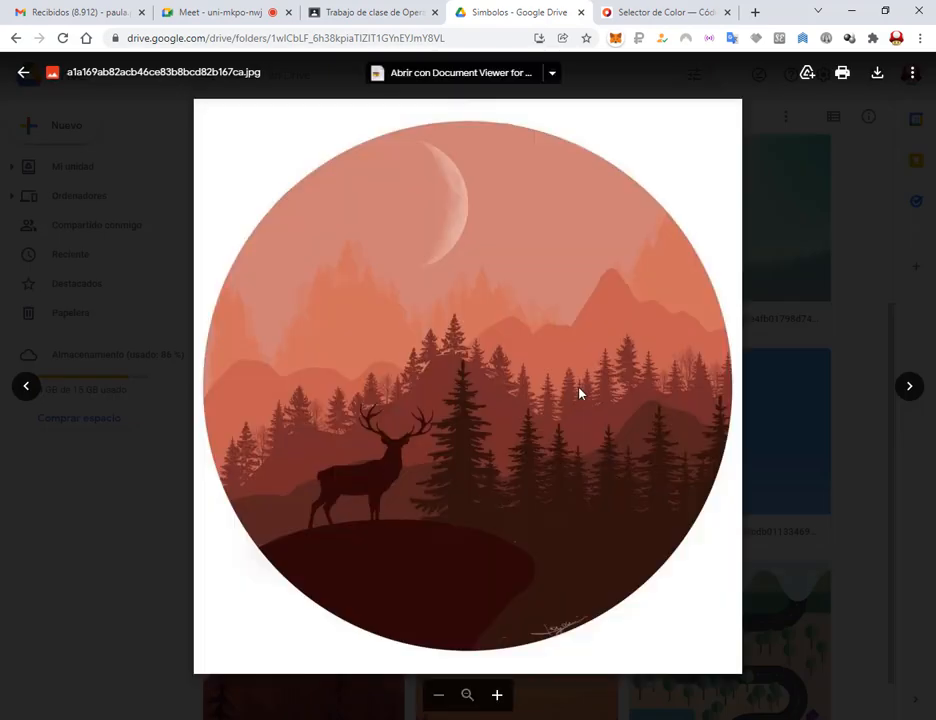
pyautogui.click(821, 297)
pyautogui.doubleClick(286, 265)
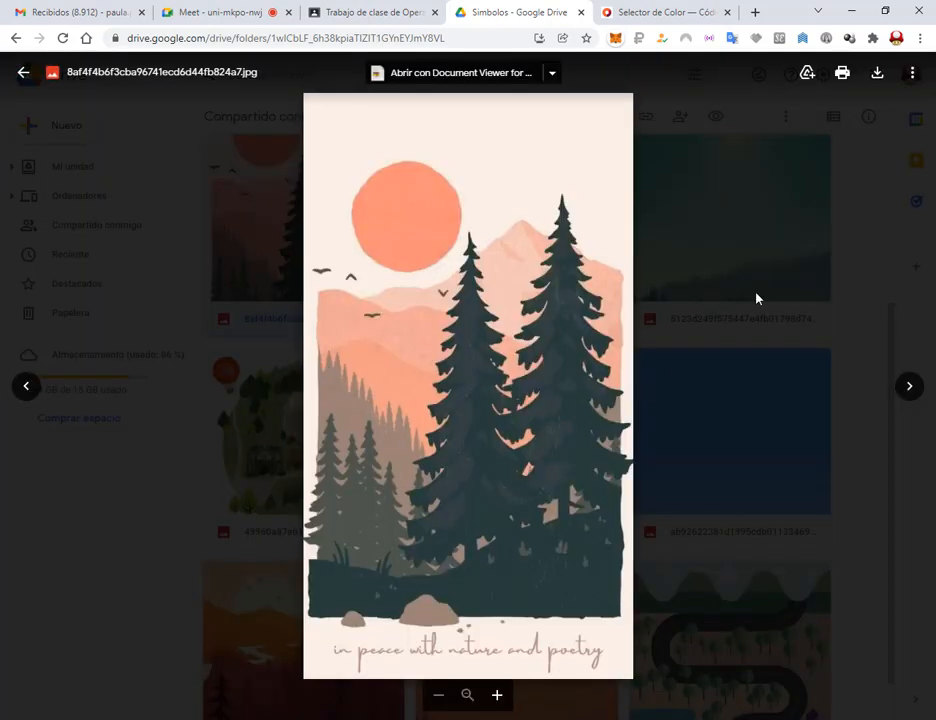
pyautogui.click(756, 298)
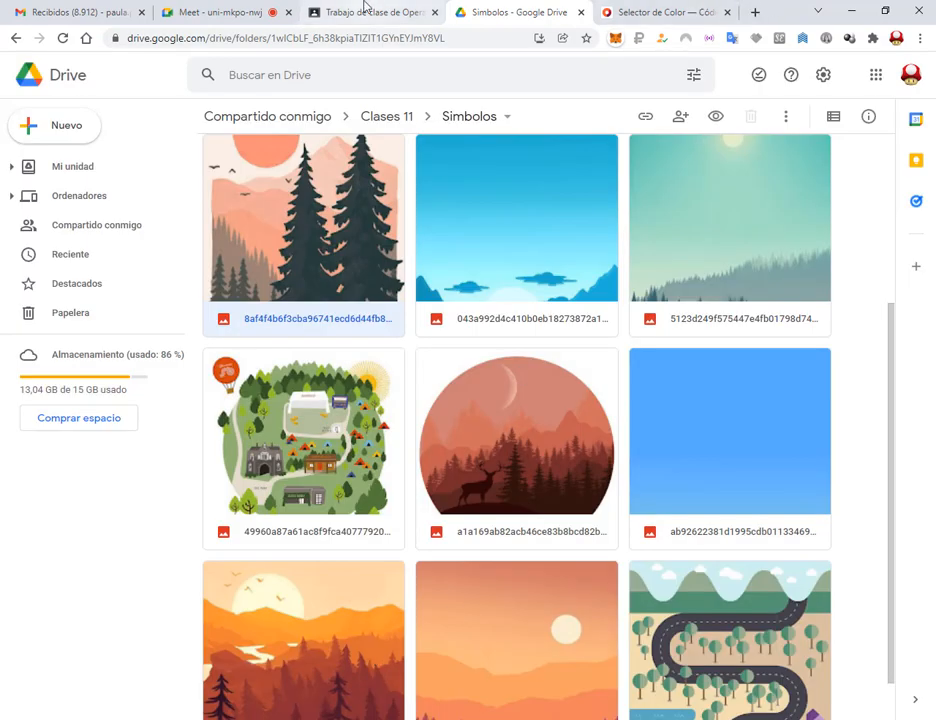
# Return to Illustrator, open the Naturaleza symbol library, and add its Hierba 2 symbol to the document's symbols.
pyautogui.click(226, 11)
pyautogui.click(850, 9)
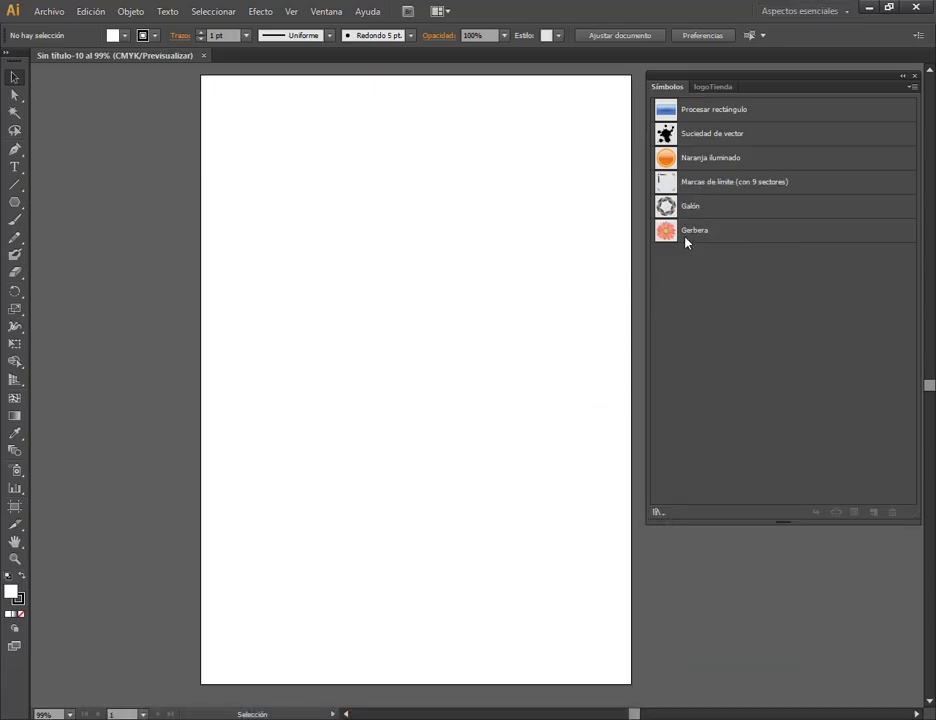
pyautogui.click(659, 513)
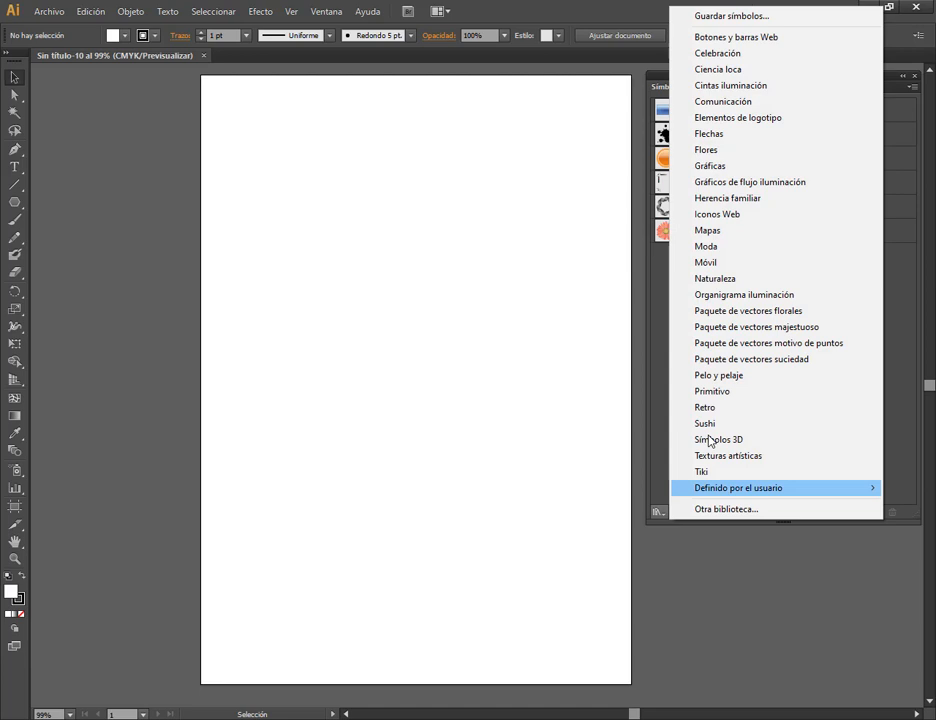
pyautogui.click(753, 283)
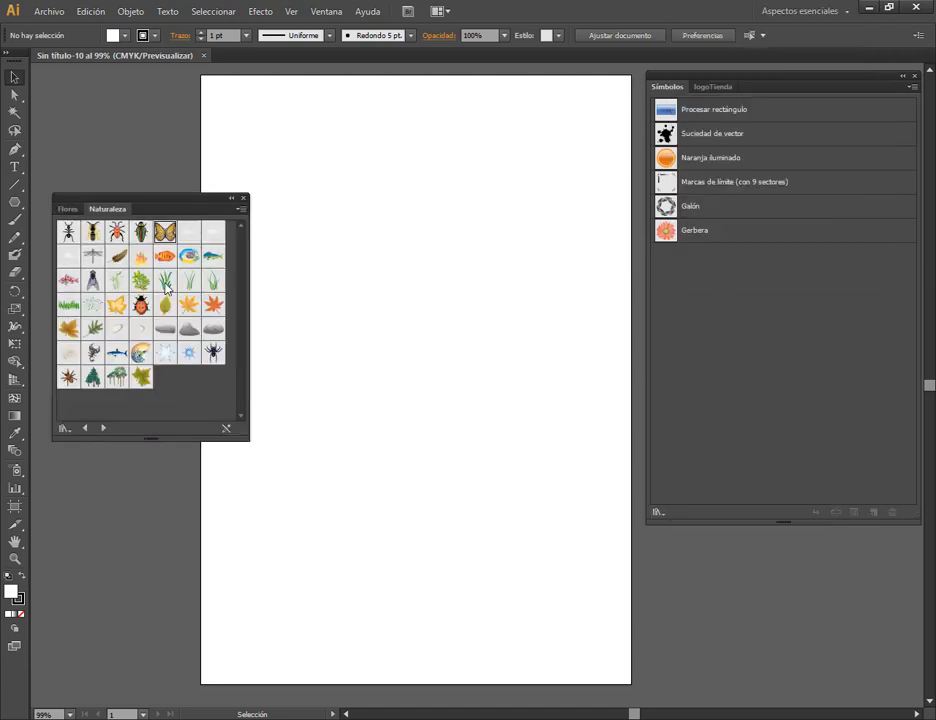
pyautogui.moveTo(193, 291); pyautogui.dragTo(656, 296)
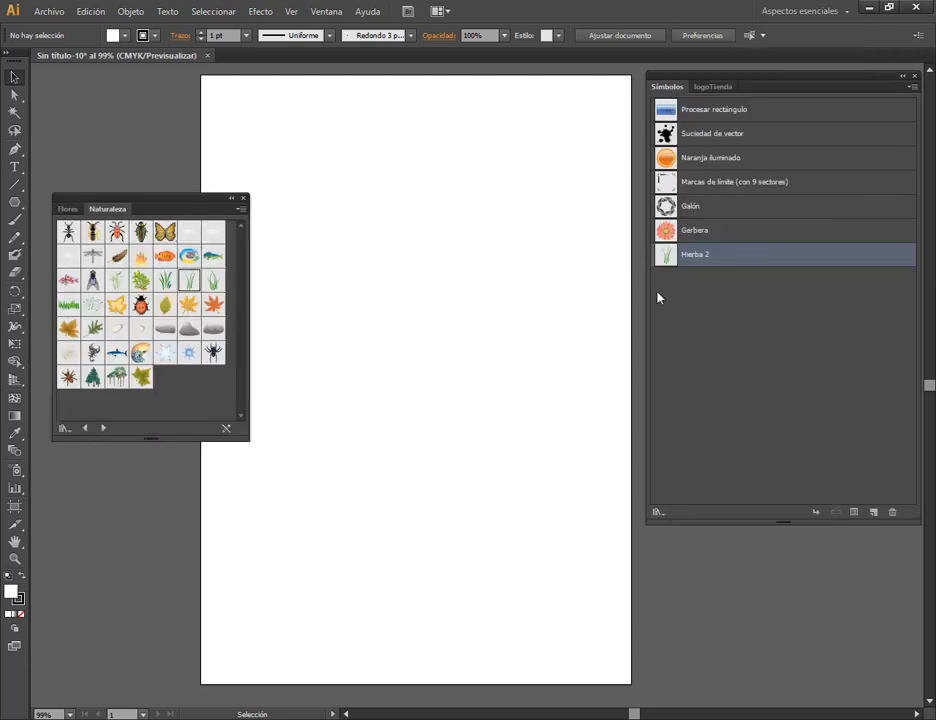
pyautogui.click(245, 200)
# Place four Hierba 2 instances individually along the lower part of the artboard, and delete them all.
pyautogui.moveTo(685, 255); pyautogui.dragTo(228, 630)
pyautogui.moveTo(669, 254); pyautogui.dragTo(322, 637)
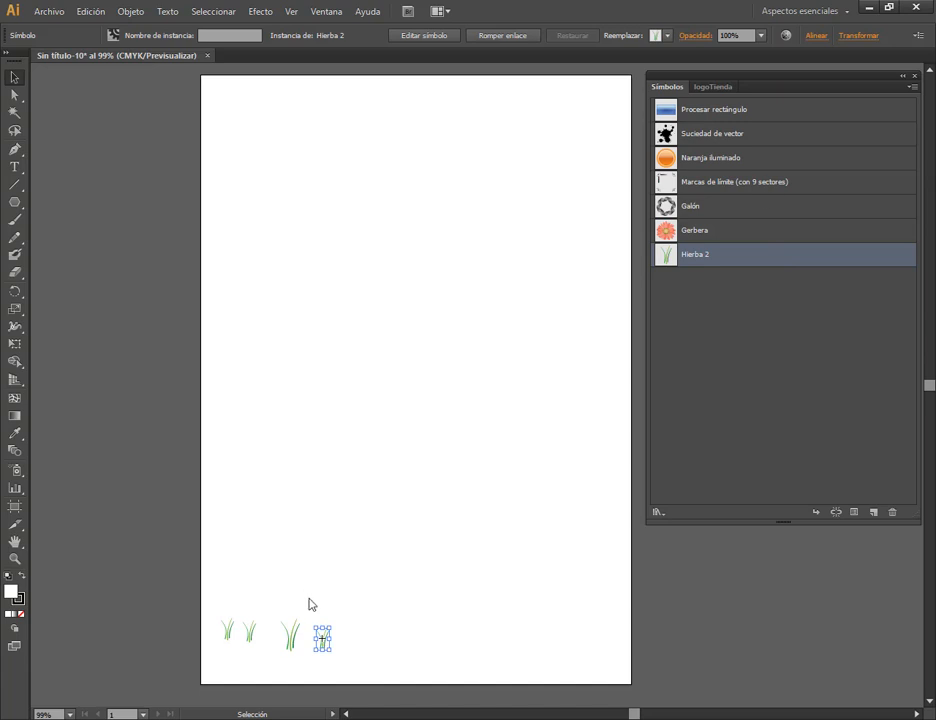
pyautogui.click(236, 671)
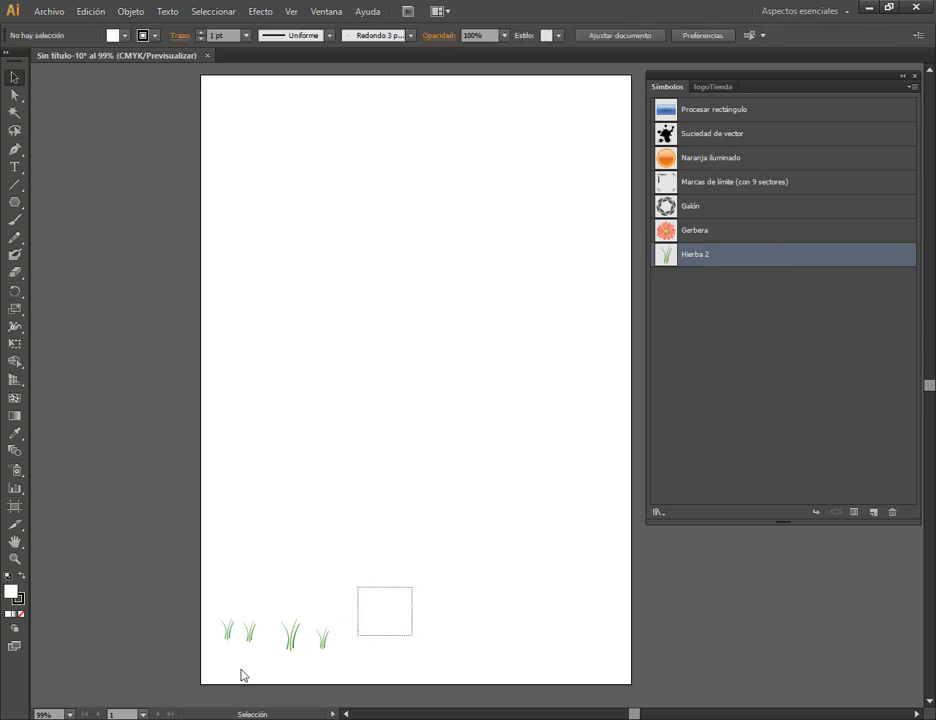
pyautogui.hotkey('ctrl', 'a')
pyautogui.press('Delete')
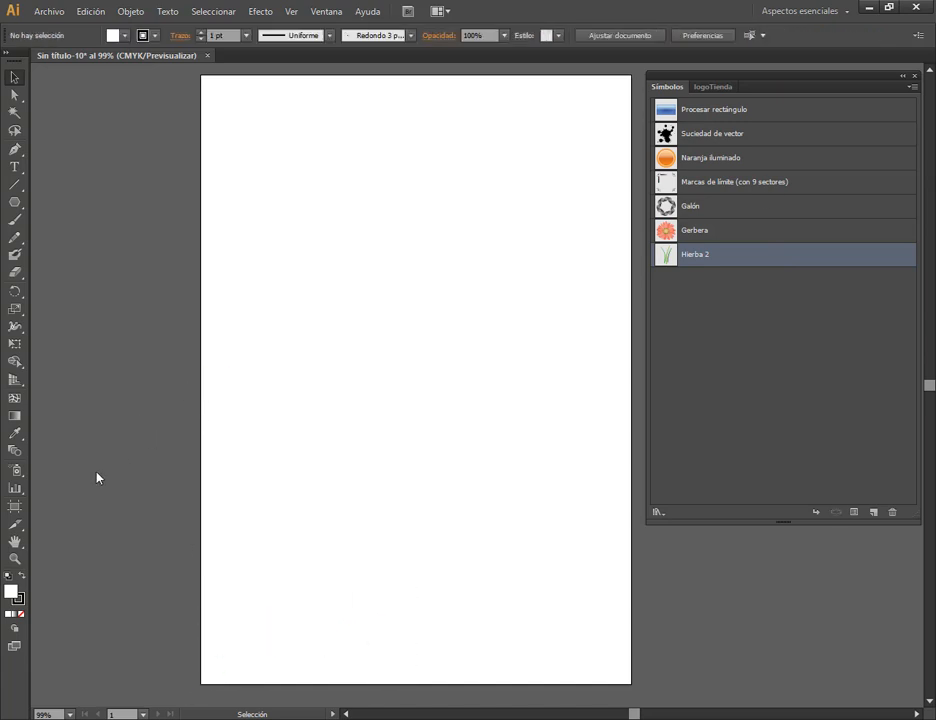
# Spray Hierba 2 across the full width of the artboard's bottom with the Symbol Sprayer, and delete the set.
pyautogui.click(16, 468)
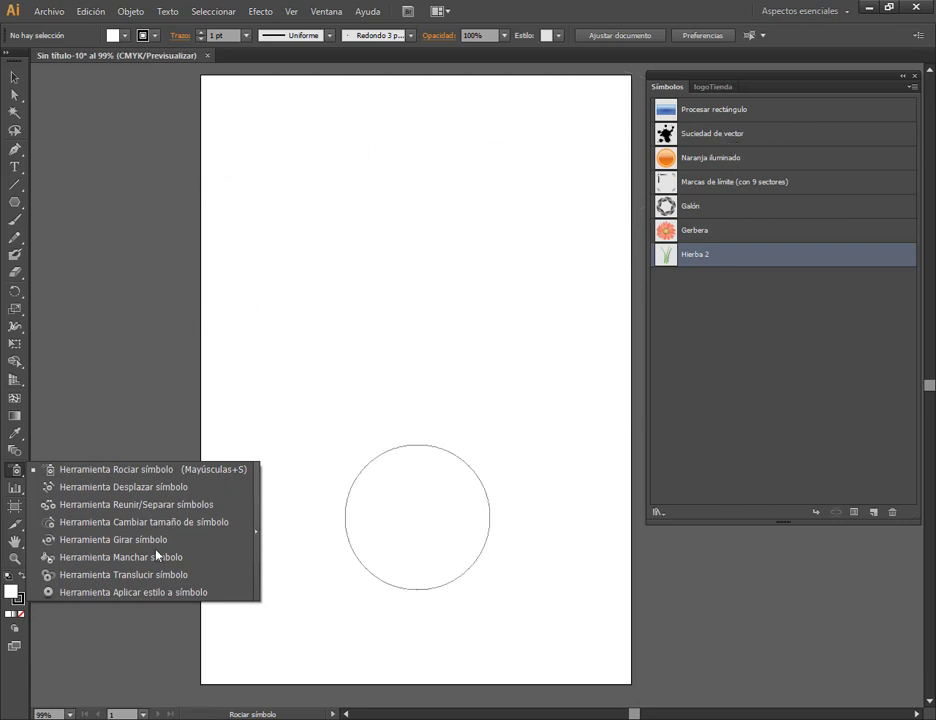
pyautogui.click(704, 256)
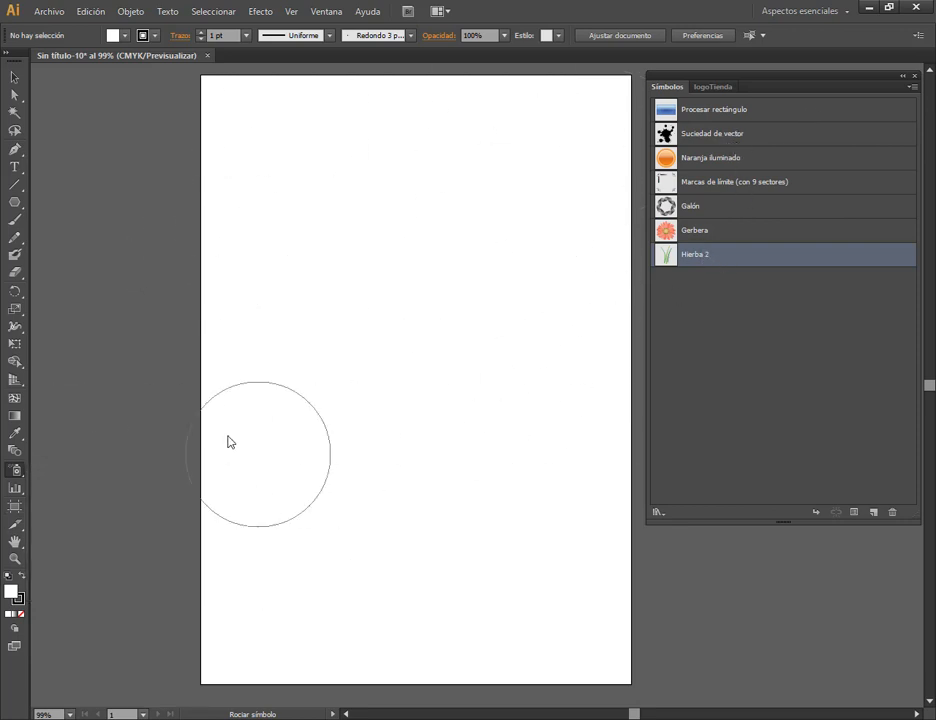
pyautogui.moveTo(10, 478); pyautogui.dragTo(129, 478)
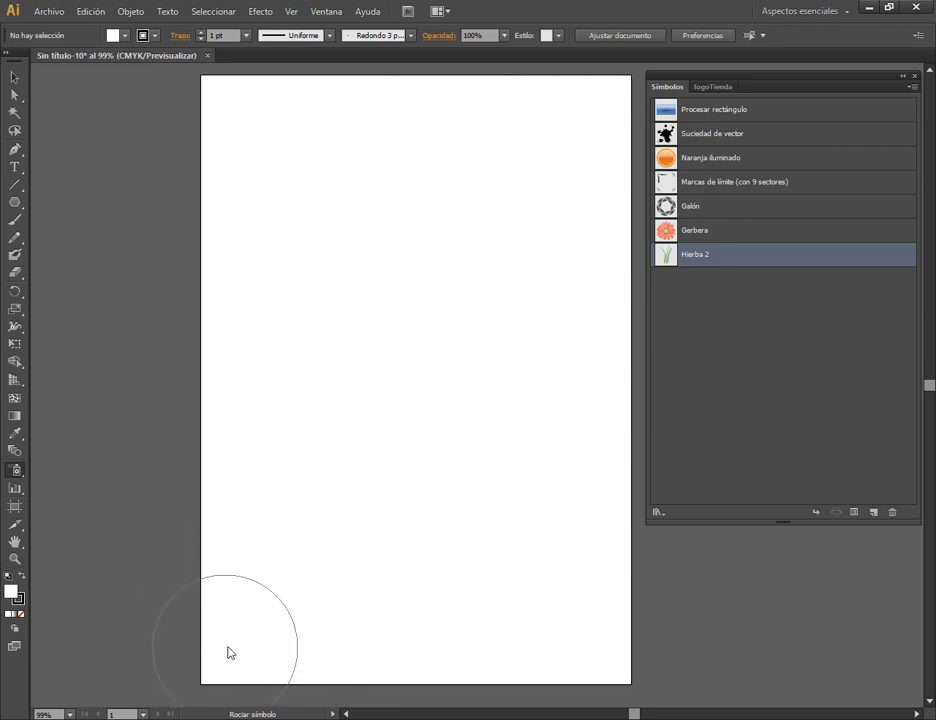
pyautogui.moveTo(230, 654)
pyautogui.mouseDown()
pyautogui.moveTo(614, 670)
pyautogui.moveTo(563, 650)
pyautogui.moveTo(418, 668)
pyautogui.moveTo(251, 672)
pyautogui.moveTo(389, 669)
pyautogui.moveTo(551, 631)
pyautogui.moveTo(219, 648)
pyautogui.moveTo(386, 627)
pyautogui.moveTo(560, 640)
pyautogui.mouseUp()
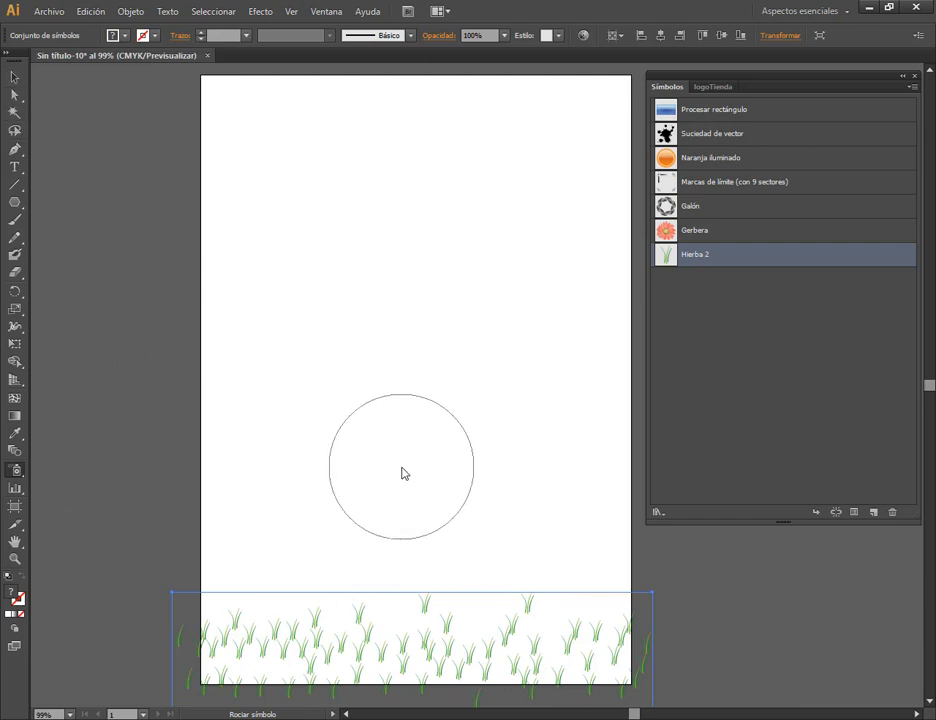
pyautogui.press('Delete')
# Set the Symbol Sprayer's diameter to 10 mm.
pyautogui.doubleClick(17, 473)
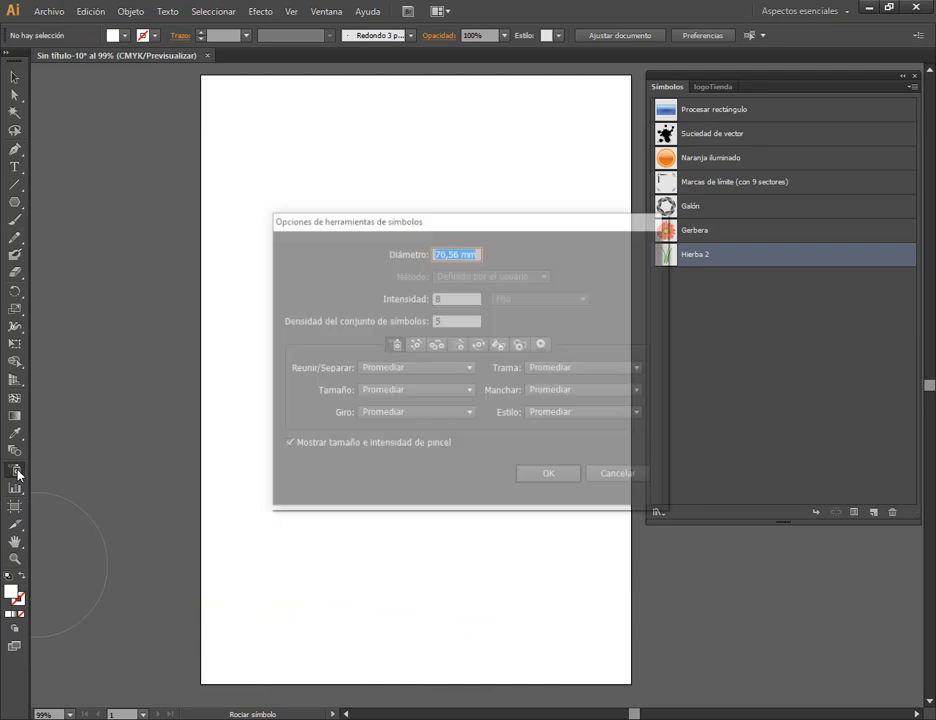
pyautogui.moveTo(455, 224)
pyautogui.mouseDown()
pyautogui.moveTo(471, 212)
pyautogui.moveTo(409, 115)
pyautogui.moveTo(407, 148)
pyautogui.mouseUp()
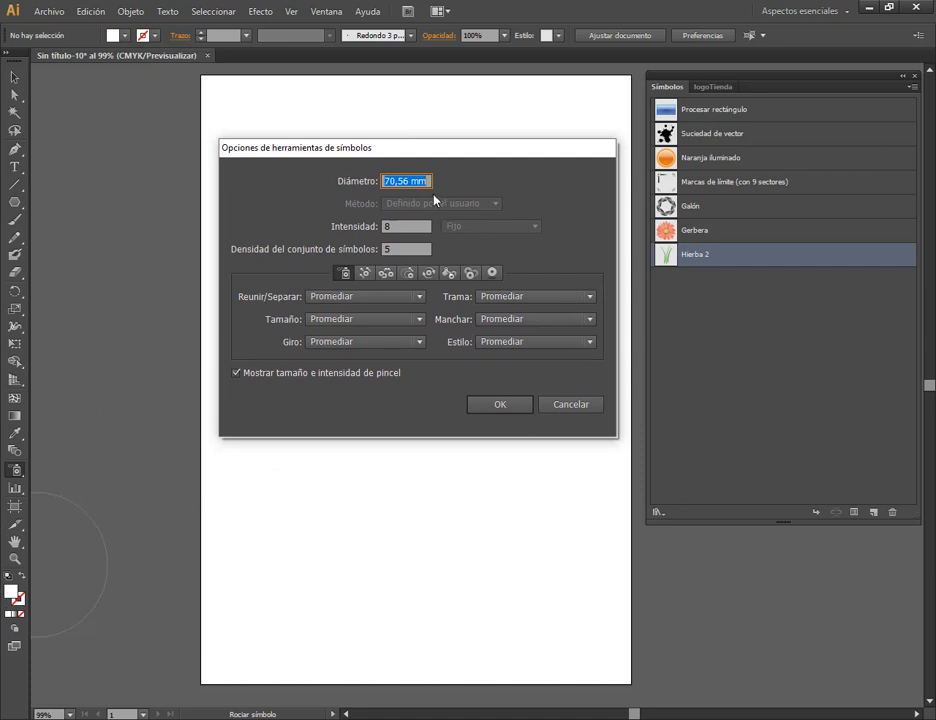
pyautogui.write('20')
pyautogui.click(502, 406)
# Spray a test band of Hierba 2 near the artboard's bottom with the 10 mm sprayer, and delete it.
pyautogui.moveTo(226, 654)
pyautogui.mouseDown()
pyautogui.moveTo(556, 657)
pyautogui.moveTo(493, 632)
pyautogui.moveTo(547, 620)
pyautogui.moveTo(452, 641)
pyautogui.moveTo(286, 633)
pyautogui.moveTo(328, 675)
pyautogui.moveTo(389, 618)
pyautogui.moveTo(386, 597)
pyautogui.mouseUp()
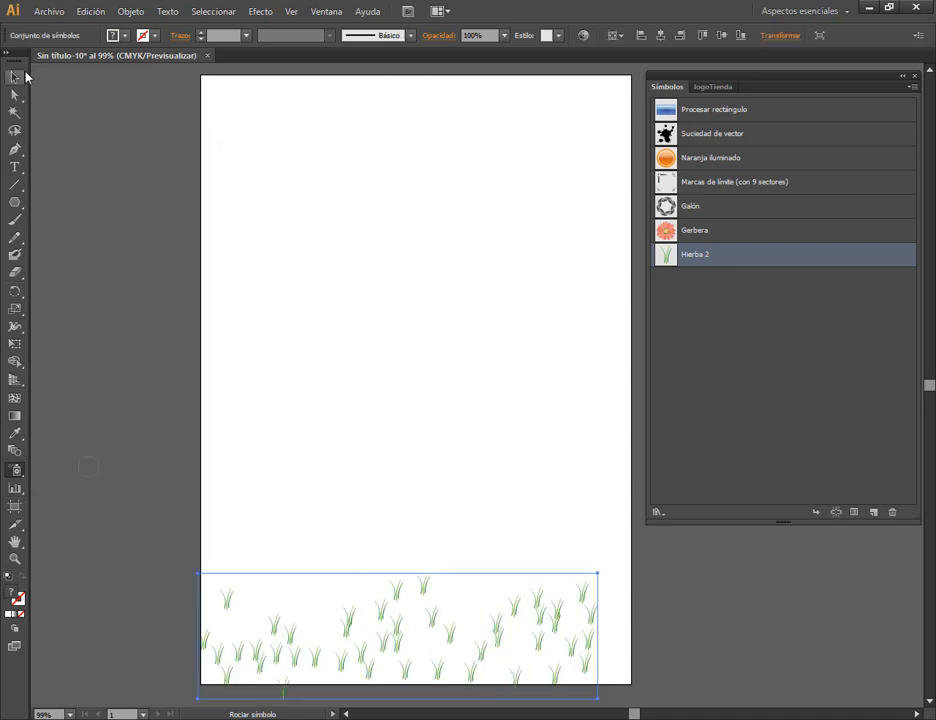
pyautogui.click(15, 78)
pyautogui.press('Delete')
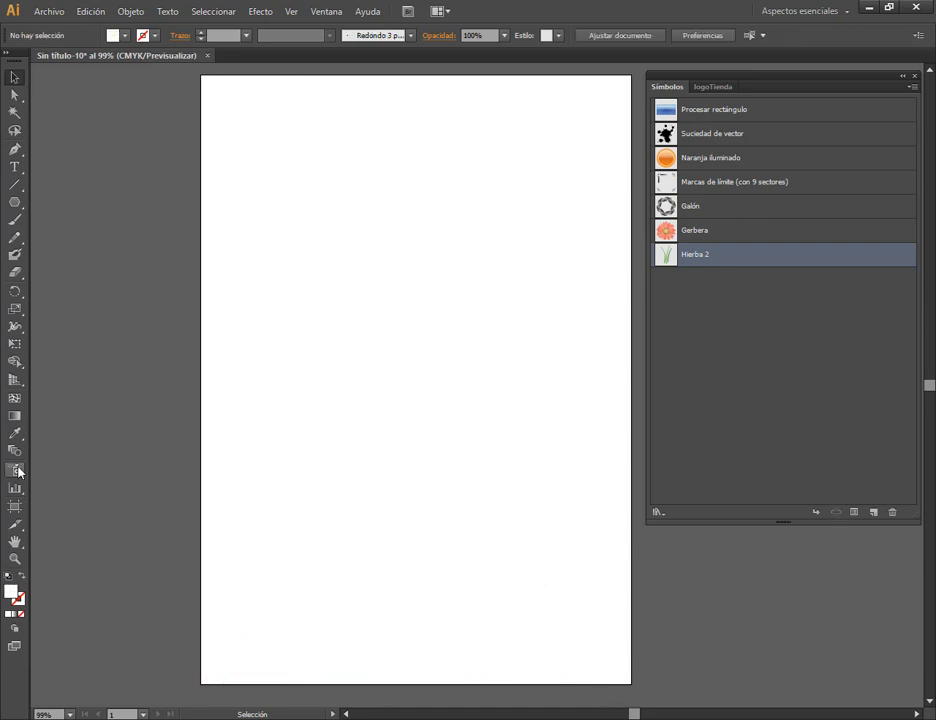
# Set the Symbol Sprayer's intensity to 10.
pyautogui.click(15, 470)
pyautogui.doubleClick(17, 471)
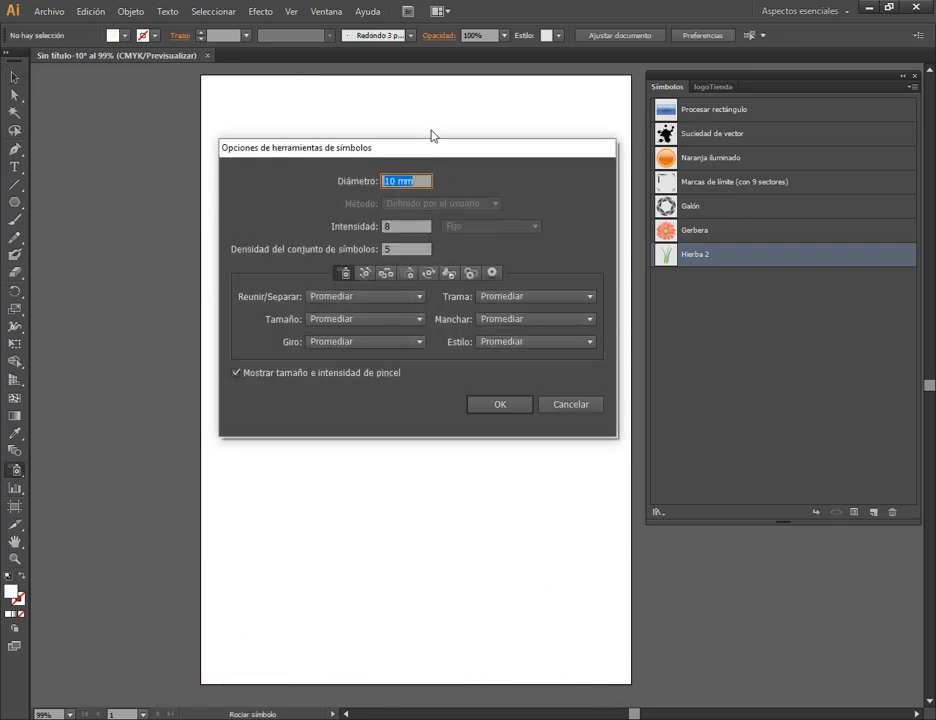
pyautogui.moveTo(424, 150)
pyautogui.mouseDown()
pyautogui.moveTo(464, 142)
pyautogui.moveTo(430, 141)
pyautogui.mouseUp()
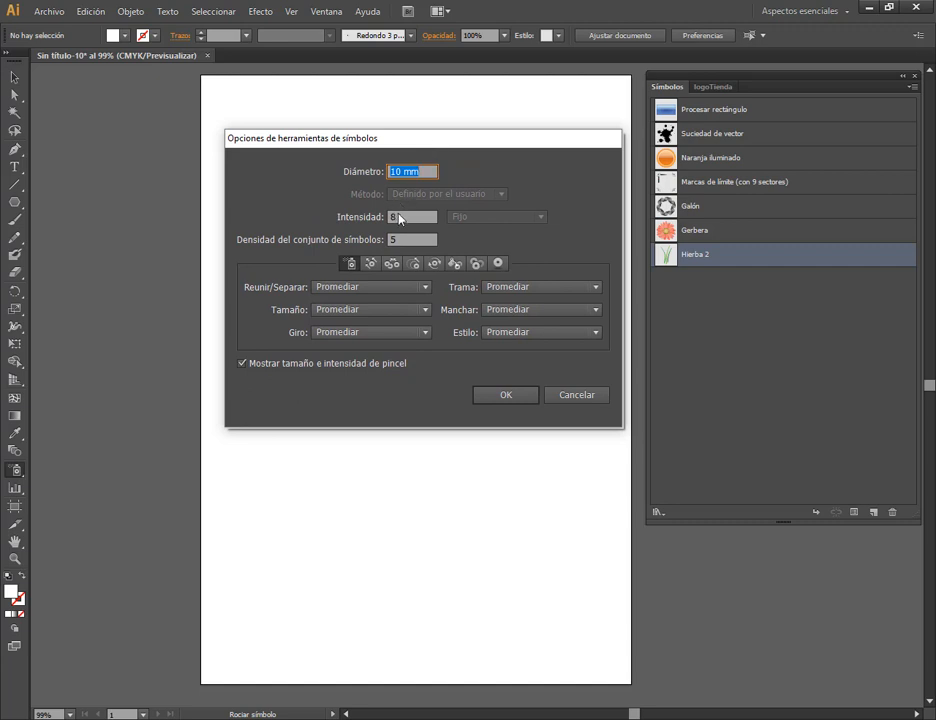
pyautogui.press('Tab')
pyautogui.write('1')
pyautogui.moveTo(419, 218); pyautogui.dragTo(349, 222)
pyautogui.write('20')
pyautogui.click(409, 243)
pyautogui.click(408, 218)
pyautogui.click(500, 394)
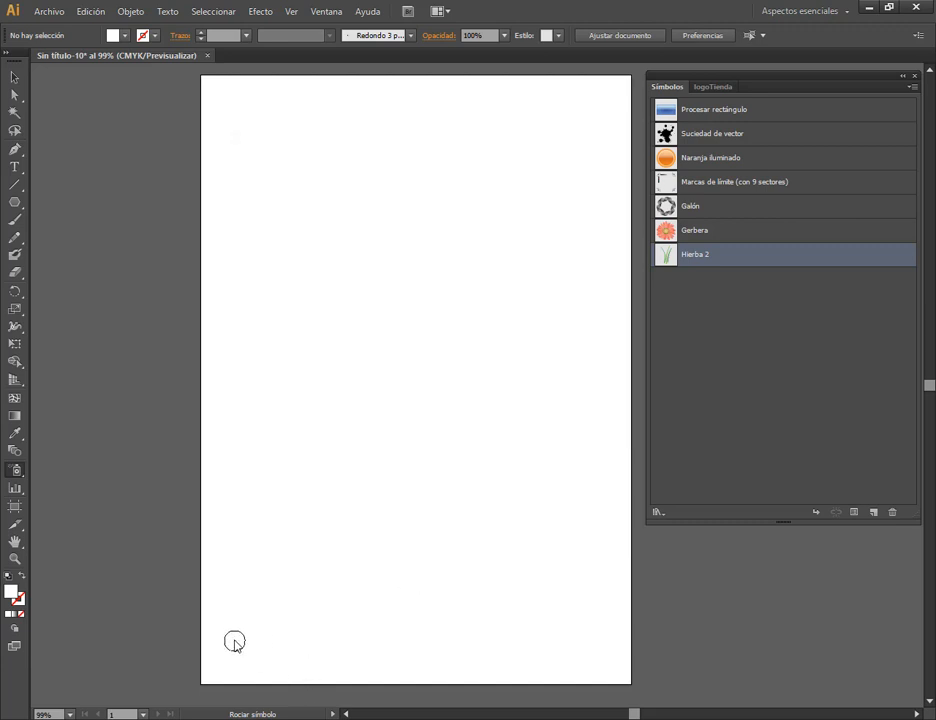
# Spray a dense band of Hierba 2 across the artboard's bottom at intensity 10, move it upward, and delete it.
pyautogui.moveTo(234, 641)
pyautogui.mouseDown()
pyautogui.moveTo(359, 648)
pyautogui.moveTo(485, 631)
pyautogui.moveTo(645, 652)
pyautogui.mouseUp()
pyautogui.click(14, 77)
pyautogui.click(120, 310)
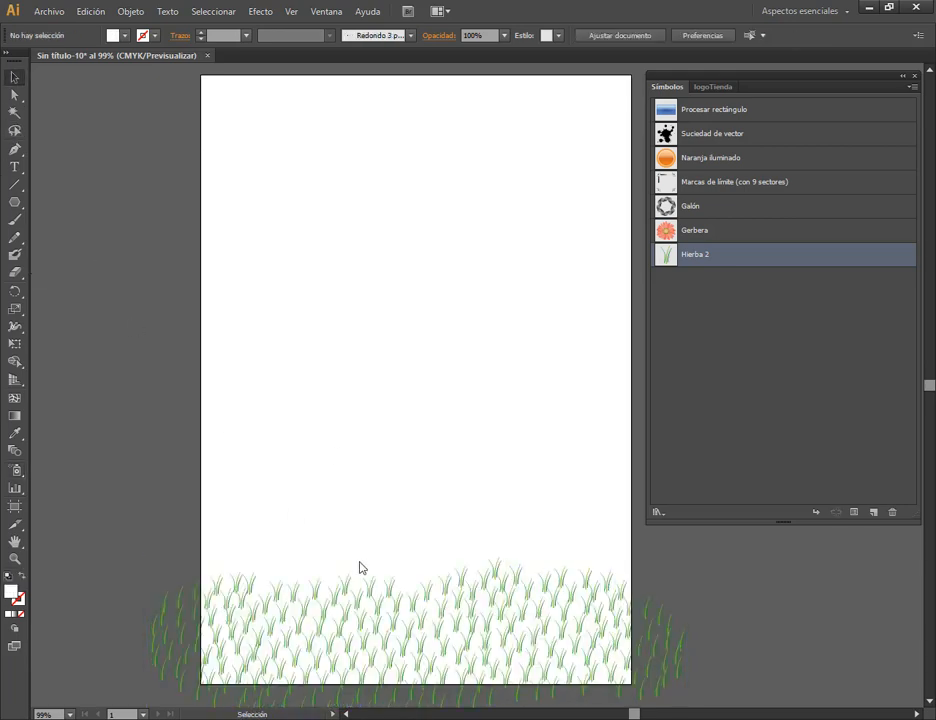
pyautogui.moveTo(420, 607); pyautogui.dragTo(442, 508)
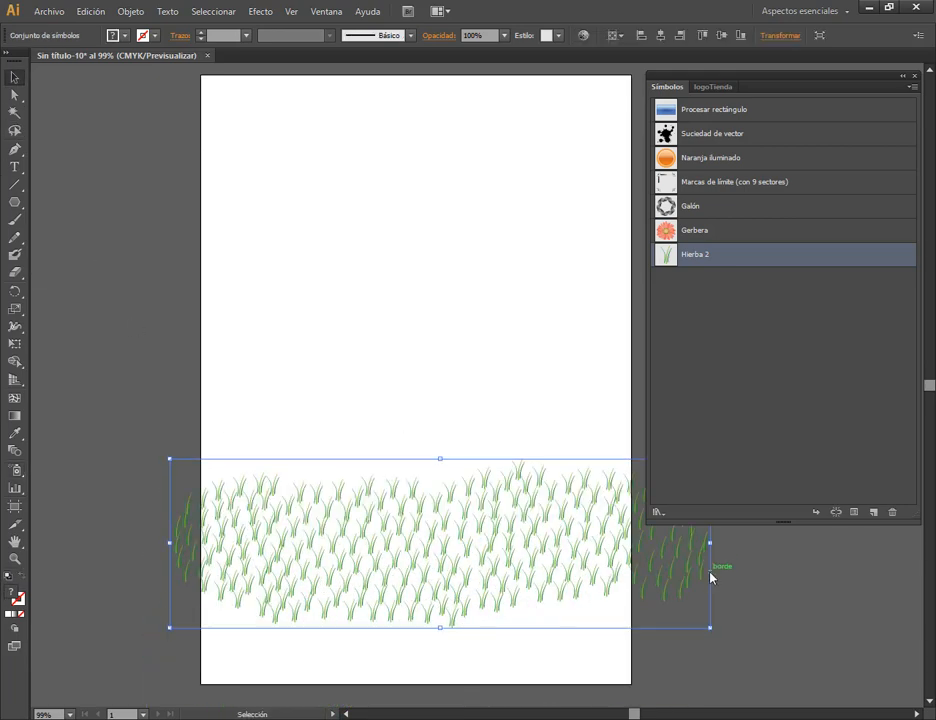
pyautogui.press('Delete')
# Test the Symbol Sprayer at intensity 1 by spraying Hierba 2 over the lower artboard, and delete the set.
pyautogui.doubleClick(15, 470)
pyautogui.press('Tab')
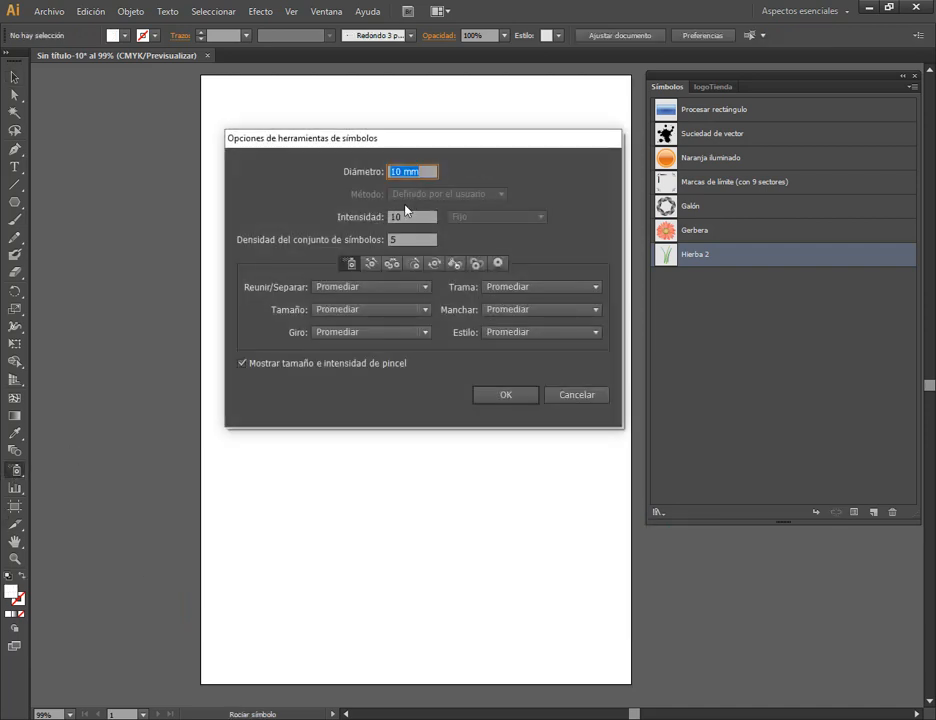
pyautogui.write('1')
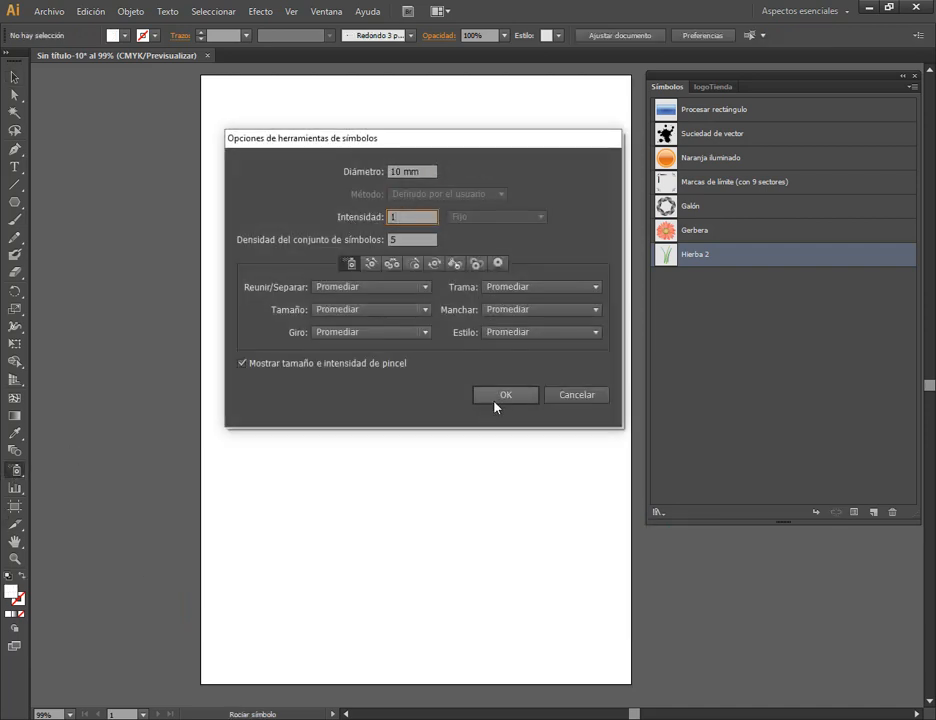
pyautogui.click(497, 398)
pyautogui.moveTo(226, 639)
pyautogui.mouseDown()
pyautogui.moveTo(560, 672)
pyautogui.moveTo(648, 665)
pyautogui.moveTo(608, 633)
pyautogui.moveTo(320, 606)
pyautogui.moveTo(316, 551)
pyautogui.moveTo(614, 483)
pyautogui.moveTo(309, 405)
pyautogui.moveTo(487, 269)
pyautogui.moveTo(337, 550)
pyautogui.moveTo(549, 330)
pyautogui.moveTo(497, 443)
pyautogui.moveTo(309, 497)
pyautogui.moveTo(506, 686)
pyautogui.mouseUp()
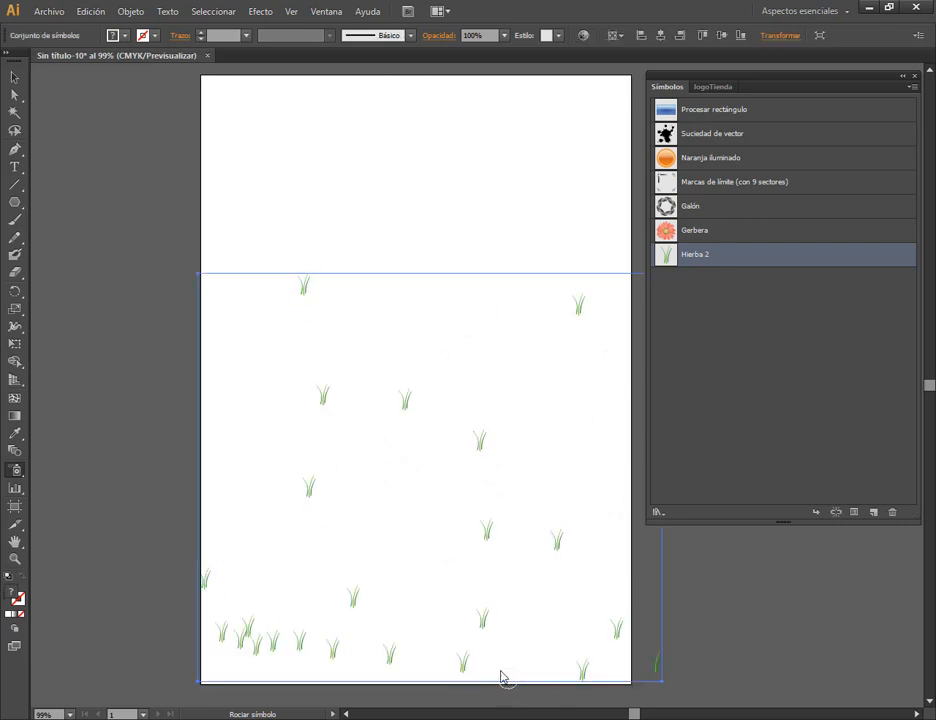
pyautogui.press('Delete')
# Set the Symbol Sprayer's intensity to 8 and symbol set density to 1, and spray a Hierba 2 patch on the lower-left artboard.
pyautogui.doubleClick(15, 472)
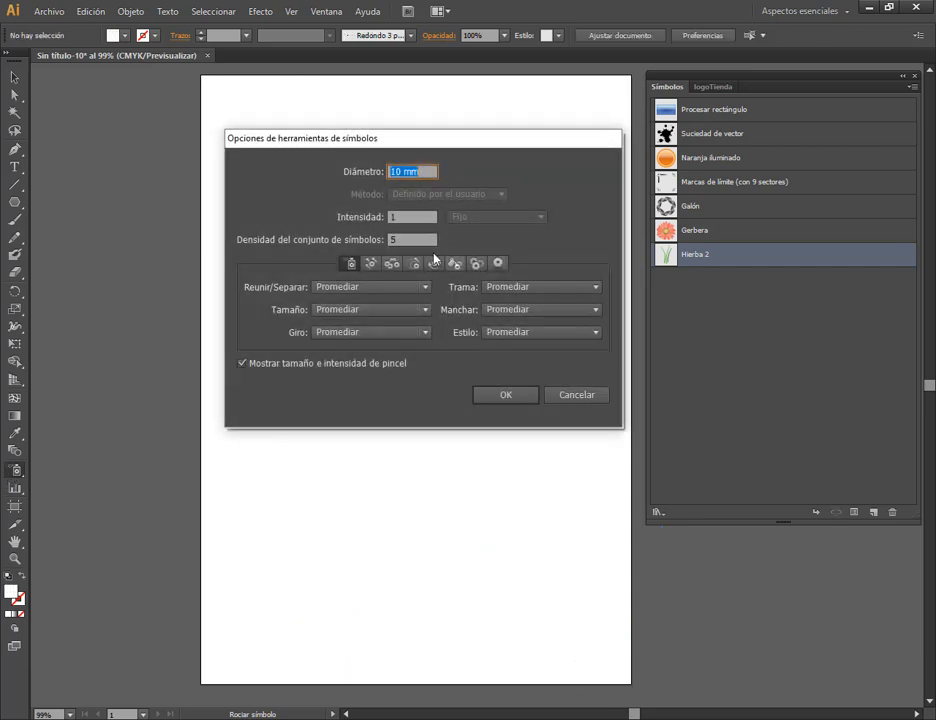
pyautogui.click(407, 217)
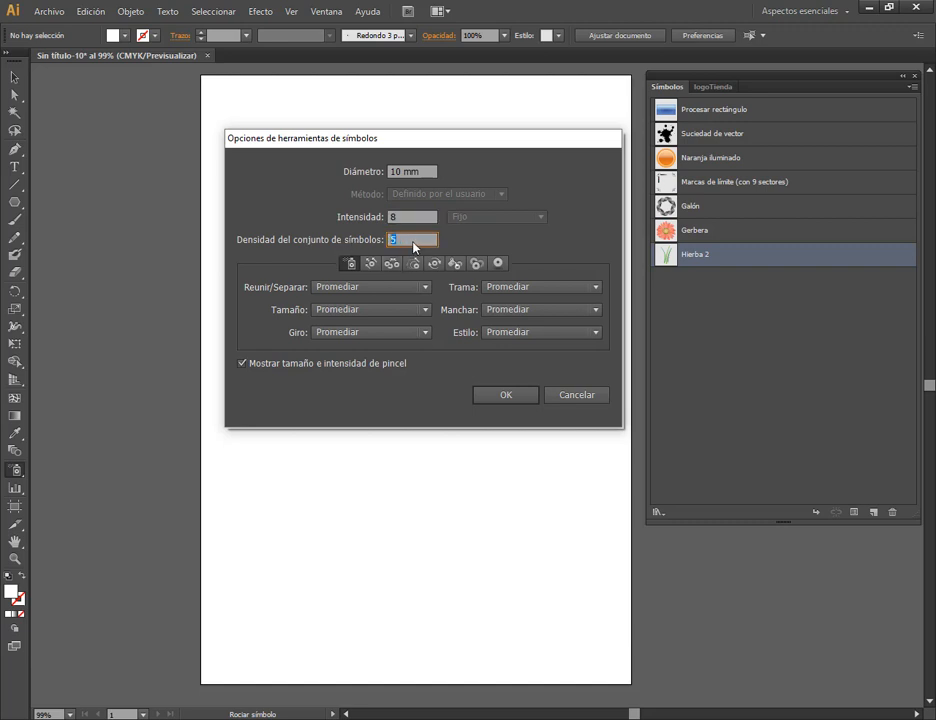
pyautogui.write('1')
pyautogui.click(508, 396)
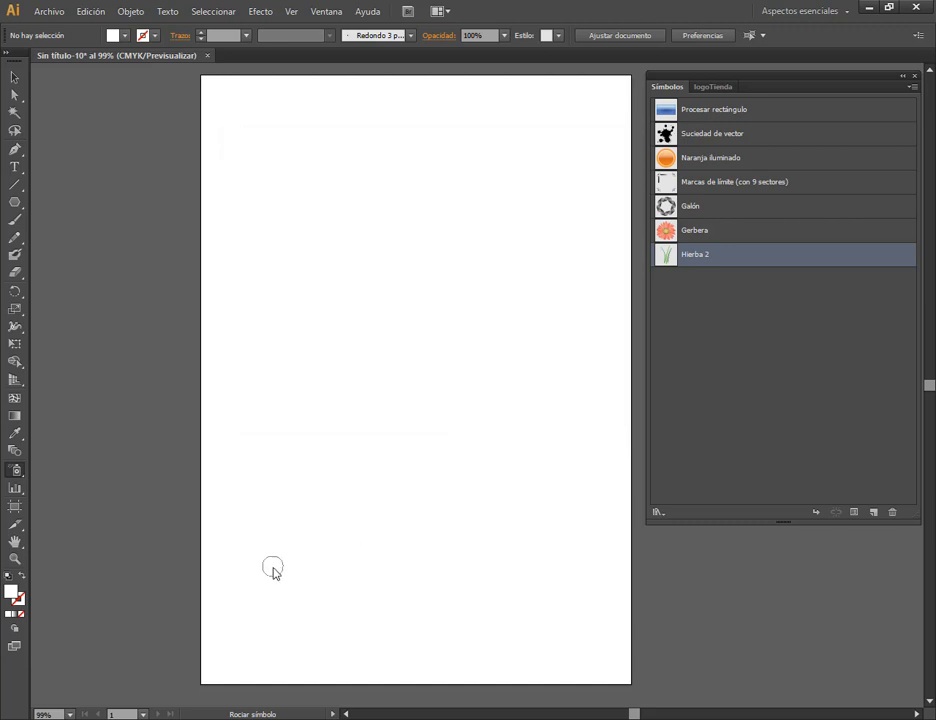
pyautogui.moveTo(272, 568); pyautogui.dragTo(296, 589)
pyautogui.moveTo(305, 595); pyautogui.dragTo(337, 590)
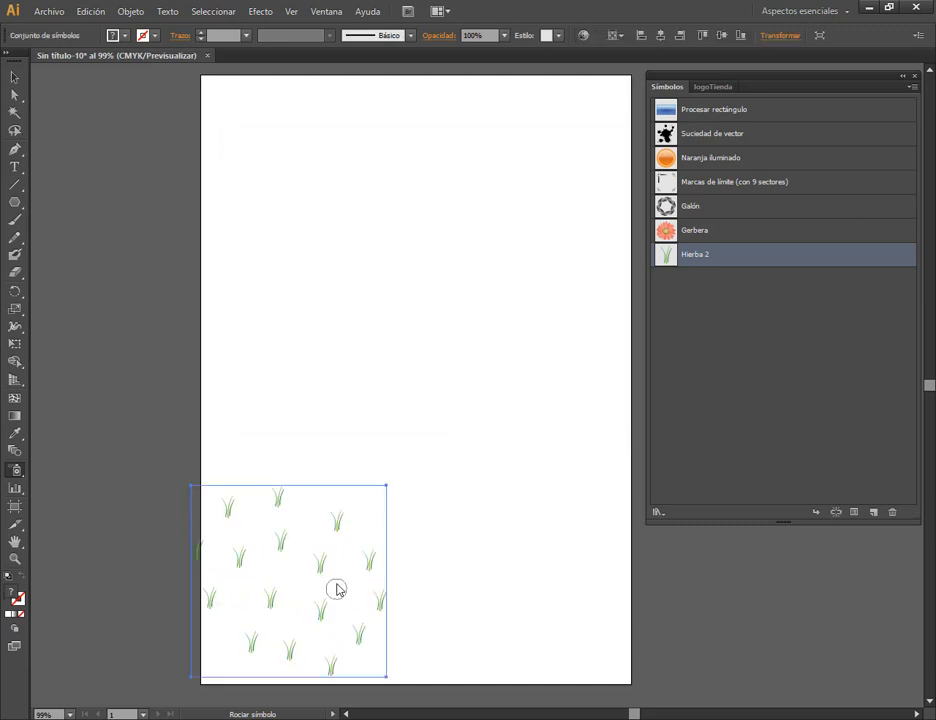
# Change the symbol set density of the selected grass patch to 10.
pyautogui.doubleClick(18, 473)
pyautogui.click(412, 240)
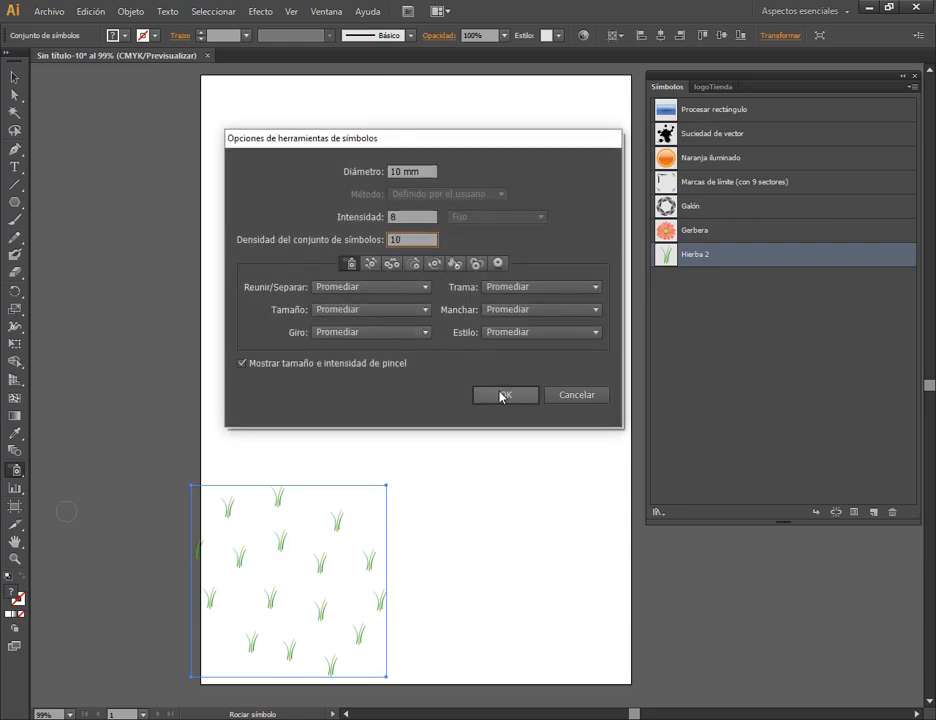
pyautogui.click(581, 398)
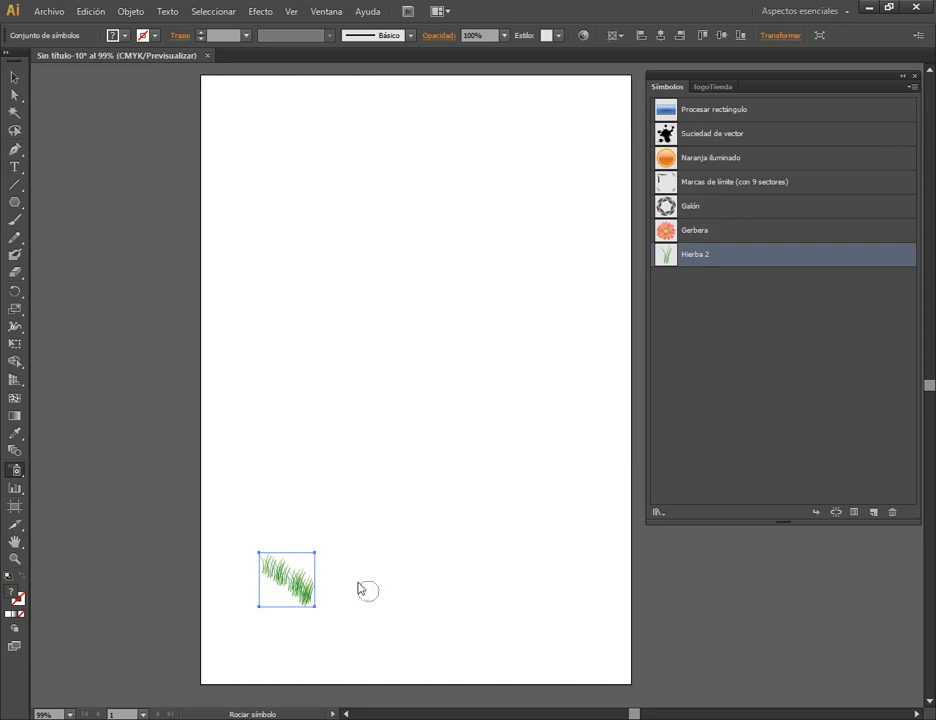
# Spray Hierba 2 along the lower artboard at density 10 to test it, and delete the grass after each try.
pyautogui.moveTo(253, 612)
pyautogui.mouseDown()
pyautogui.moveTo(241, 643)
pyautogui.moveTo(537, 659)
pyautogui.mouseUp()
pyautogui.press('Delete')
pyautogui.doubleClick(15, 469)
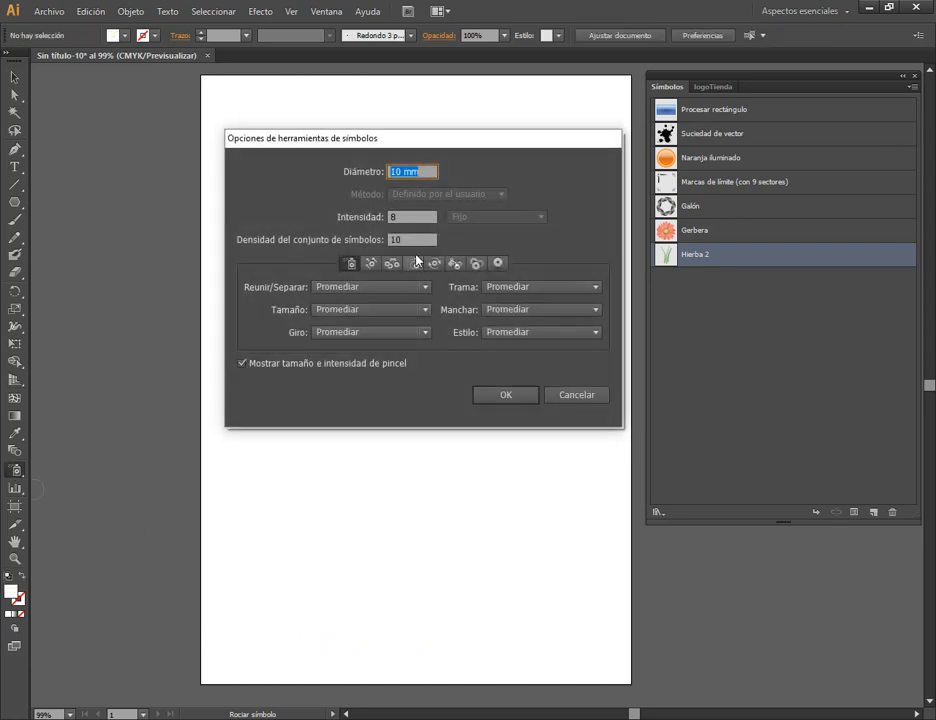
pyautogui.click(506, 395)
pyautogui.moveTo(218, 648)
pyautogui.mouseDown()
pyautogui.moveTo(240, 664)
pyautogui.moveTo(335, 668)
pyautogui.moveTo(455, 655)
pyautogui.mouseUp()
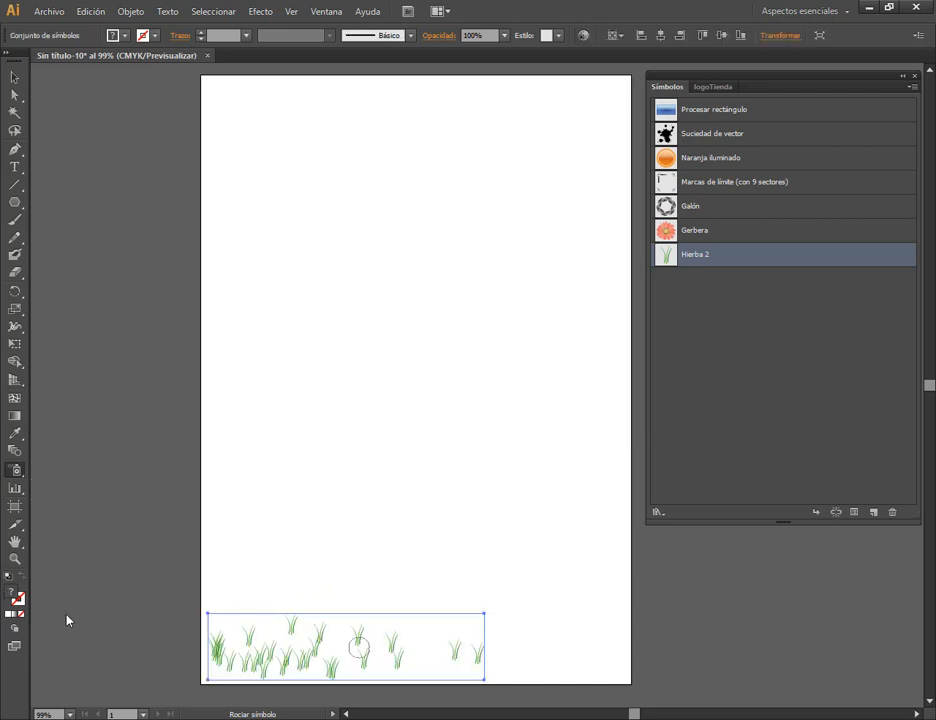
pyautogui.press('Delete')
# Test the Symbol Sprayer at intensity 10 by spraying Hierba 2 along the lower artboard, and delete the grass.
pyautogui.doubleClick(15, 469)
pyautogui.doubleClick(412, 217)
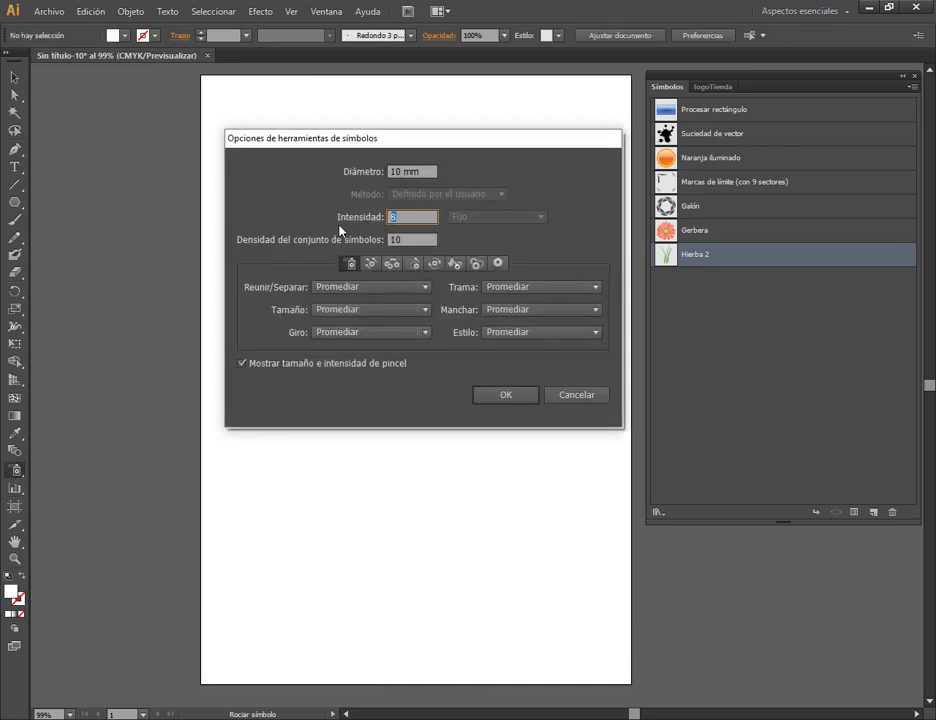
pyautogui.write('10')
pyautogui.click(492, 396)
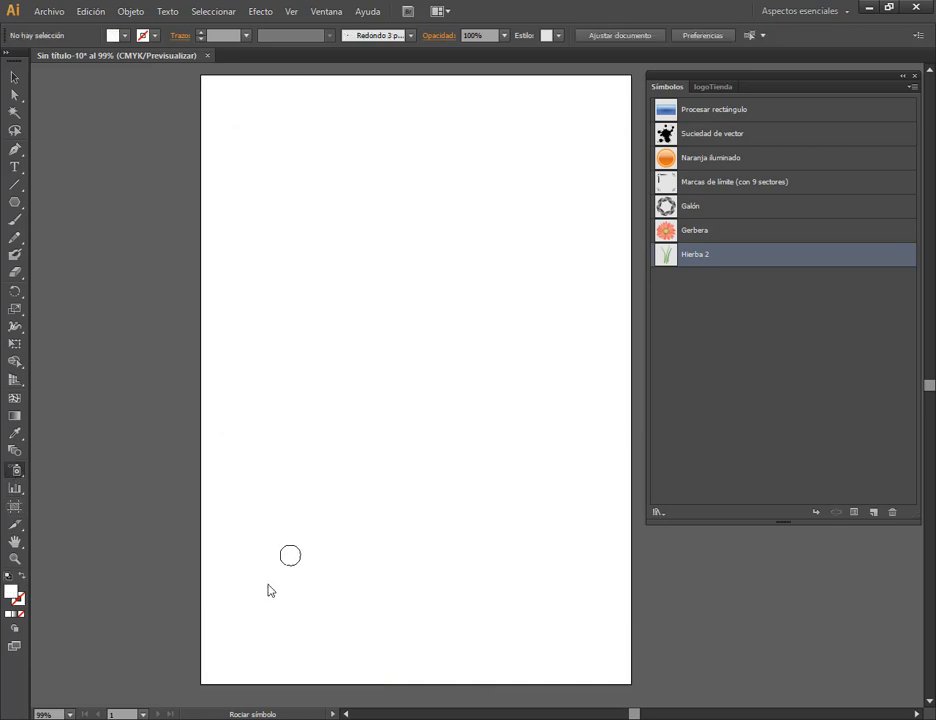
pyautogui.moveTo(205, 665)
pyautogui.mouseDown()
pyautogui.moveTo(545, 668)
pyautogui.moveTo(580, 655)
pyautogui.moveTo(298, 693)
pyautogui.moveTo(627, 673)
pyautogui.moveTo(380, 690)
pyautogui.moveTo(210, 640)
pyautogui.moveTo(632, 615)
pyautogui.moveTo(305, 700)
pyautogui.moveTo(554, 623)
pyautogui.moveTo(655, 662)
pyautogui.mouseUp()
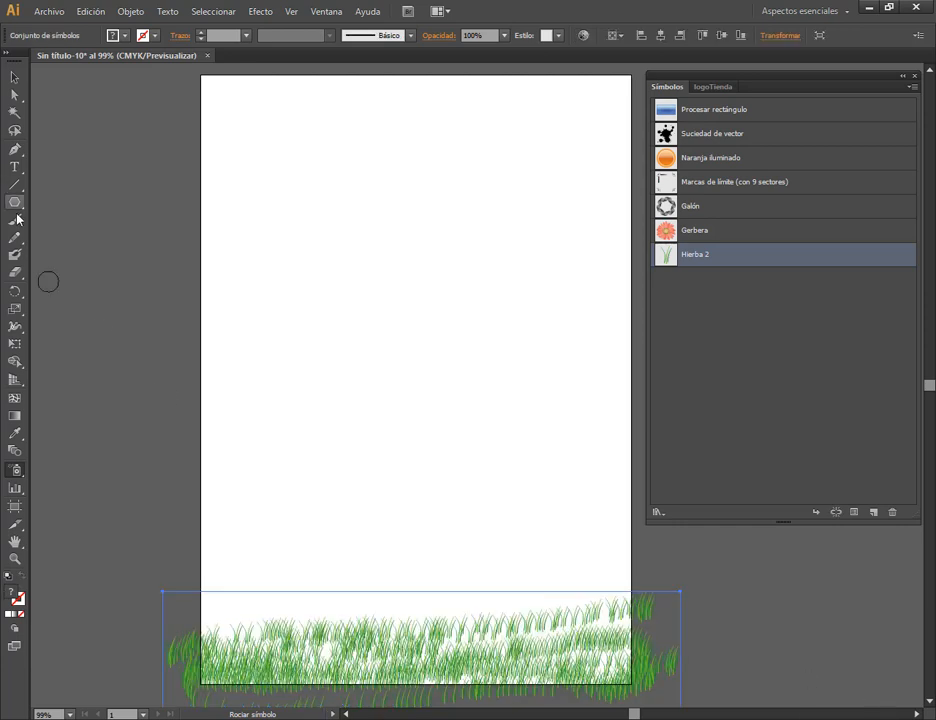
pyautogui.click(13, 79)
pyautogui.moveTo(358, 636); pyautogui.dragTo(362, 606)
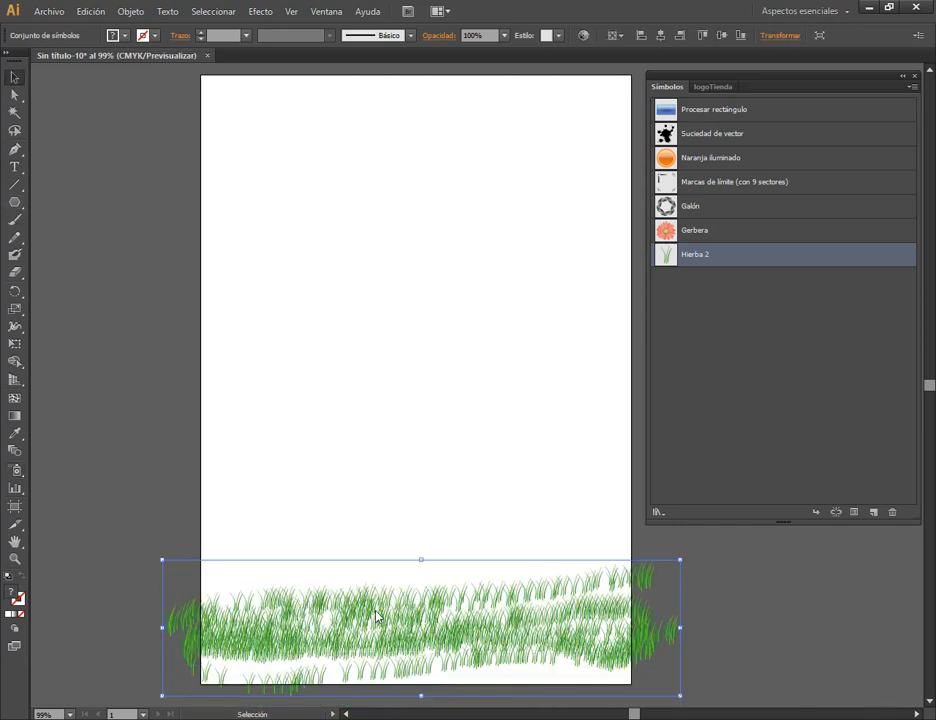
pyautogui.press('Delete')
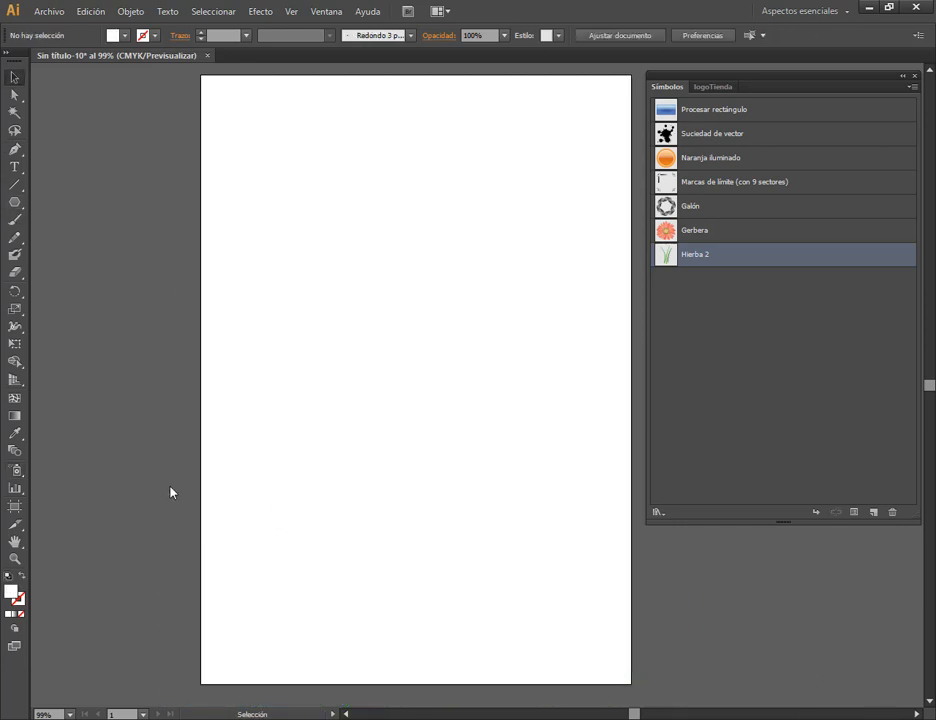
# Add the Mariquita symbol from the Naturaleza library to the document's symbols and close the library.
pyautogui.click(723, 239)
pyautogui.click(657, 512)
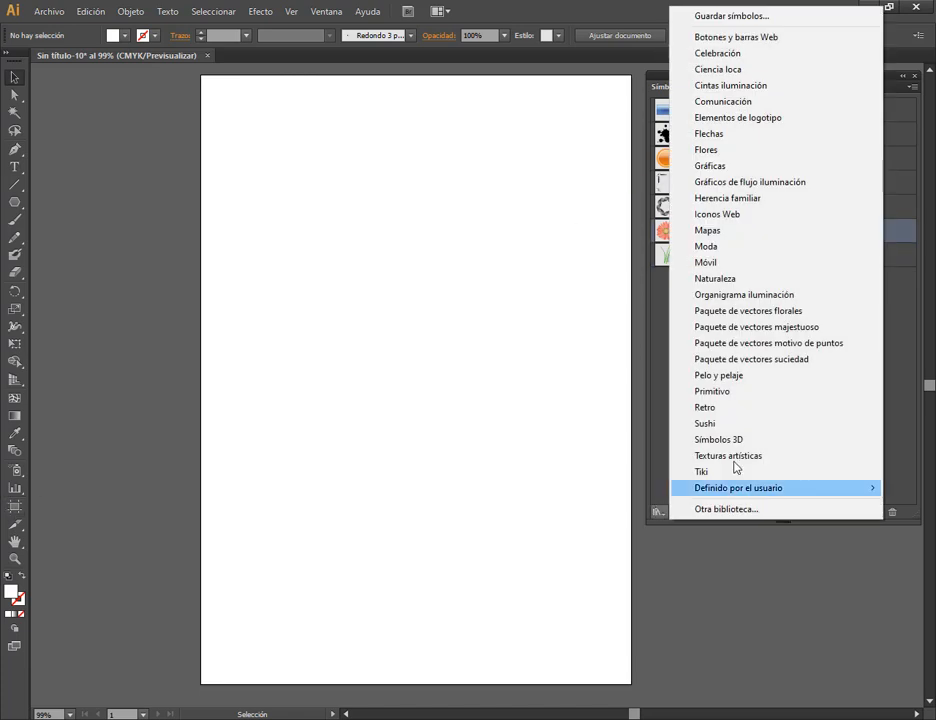
pyautogui.click(729, 279)
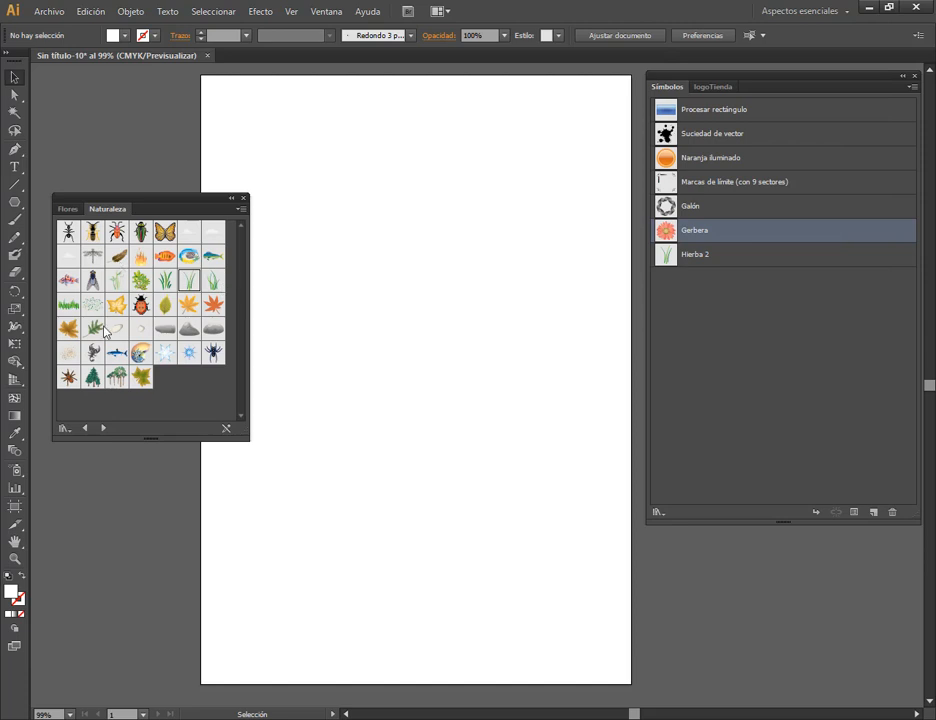
pyautogui.click(140, 310)
pyautogui.click(243, 199)
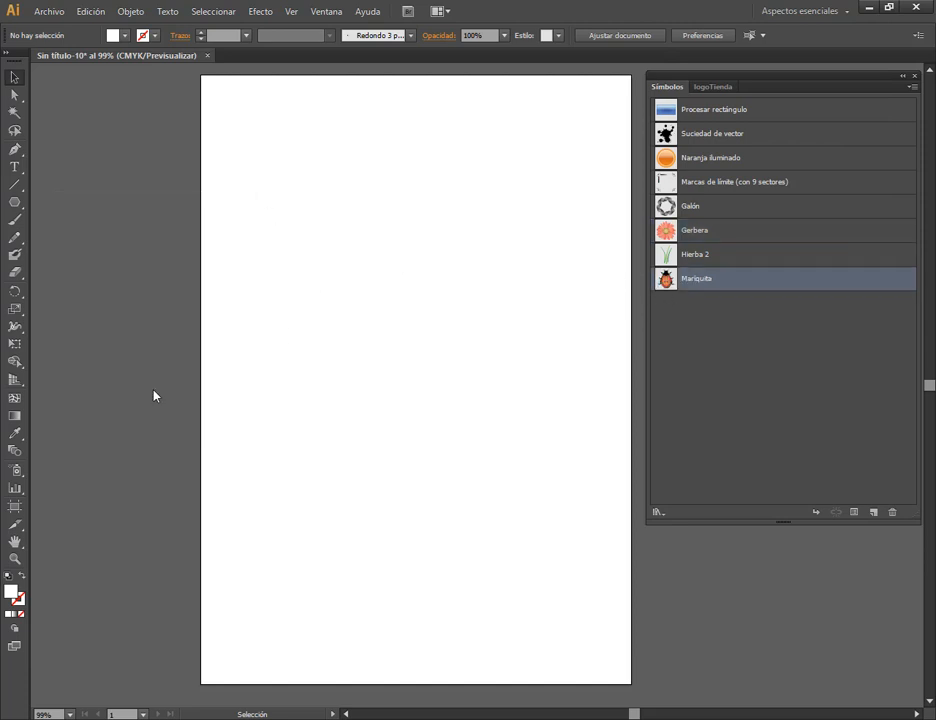
# Set the Symbol Sprayer's intensity to 8 and symbol set density to 5, and spray Mariquita ladybirds across the lower half of the artboard.
pyautogui.doubleClick(15, 469)
pyautogui.doubleClick(416, 216)
pyautogui.write('8')
pyautogui.press('Tab')
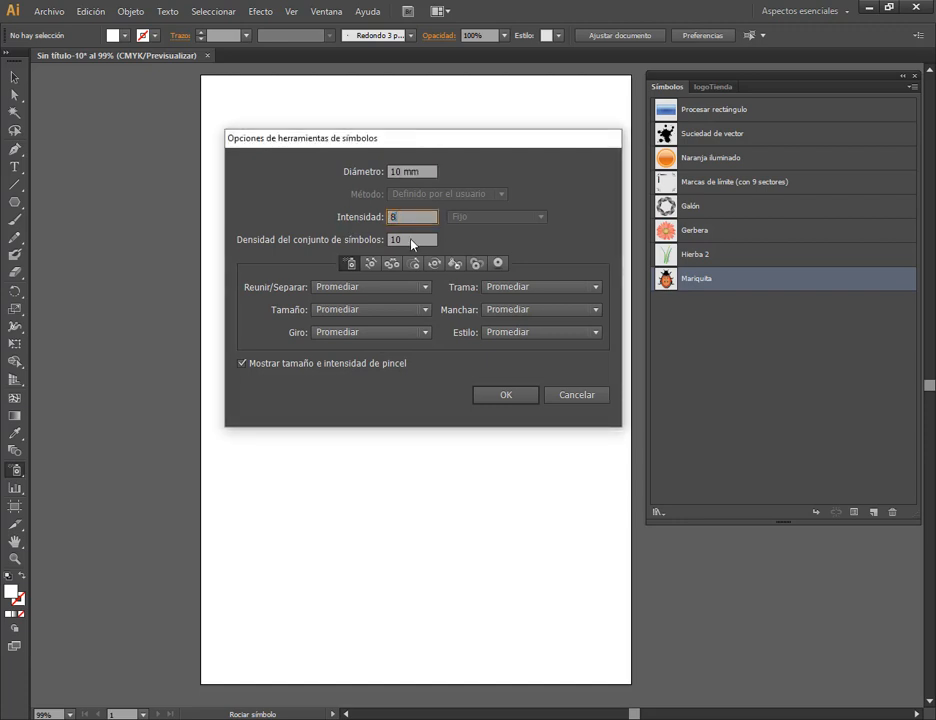
pyautogui.write('5')
pyautogui.click(497, 395)
pyautogui.moveTo(251, 508)
pyautogui.mouseDown()
pyautogui.moveTo(353, 570)
pyautogui.moveTo(566, 550)
pyautogui.moveTo(374, 478)
pyautogui.moveTo(449, 447)
pyautogui.moveTo(550, 558)
pyautogui.mouseUp()
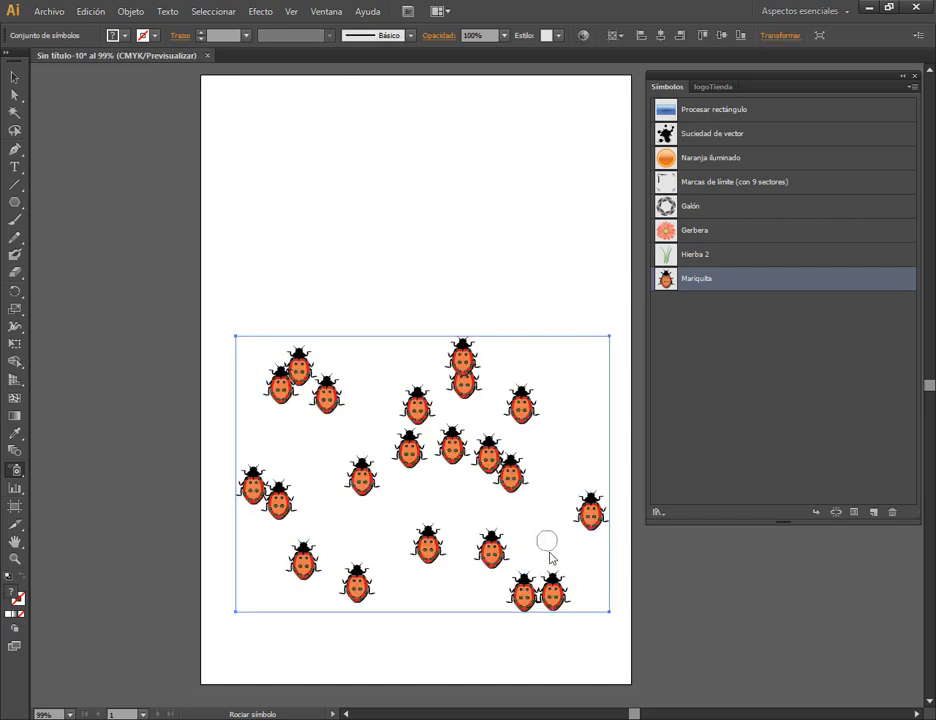
# Detach the group of symbolism tools as a floating toolbar and place it over the upper artboard.
pyautogui.click(18, 471)
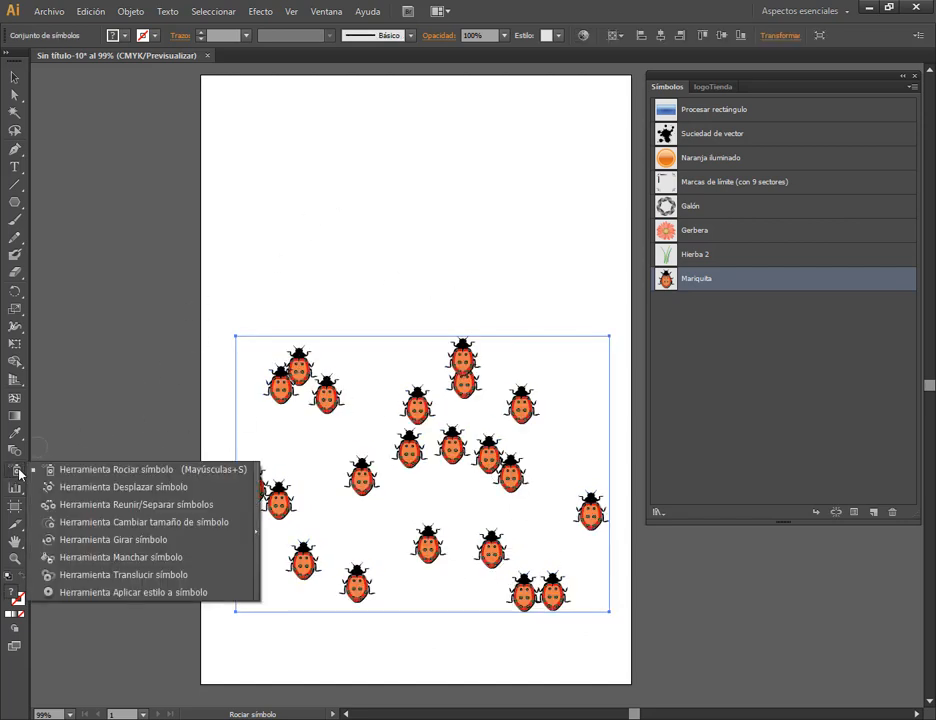
pyautogui.click(256, 526)
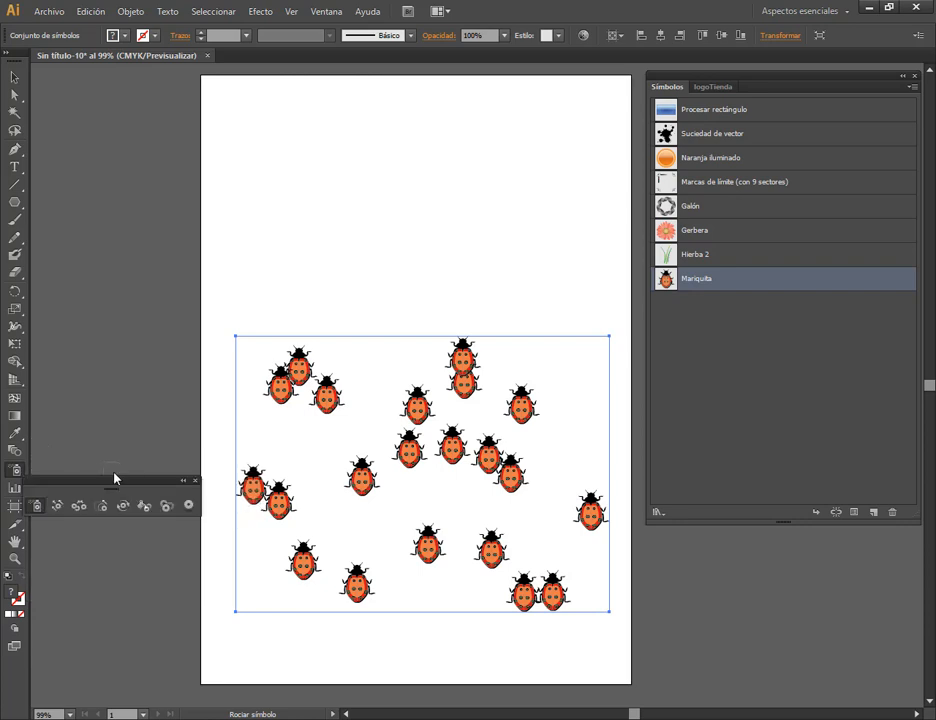
pyautogui.moveTo(113, 482); pyautogui.dragTo(353, 129)
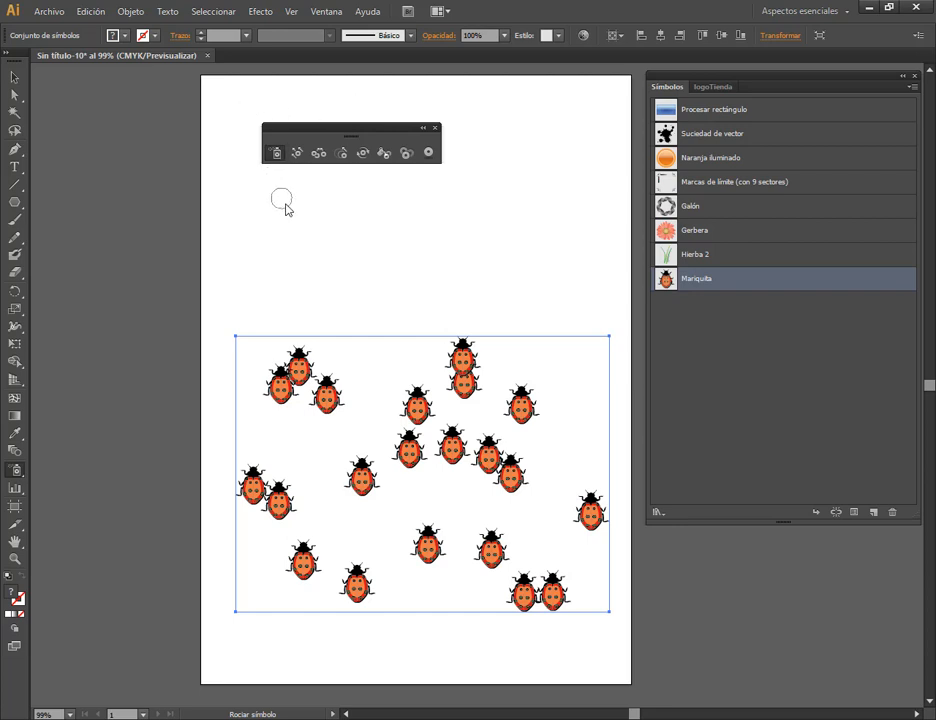
# Shift several ladybirds in the upper and middle part of the set with the Symbol Shifter.
pyautogui.click(297, 154)
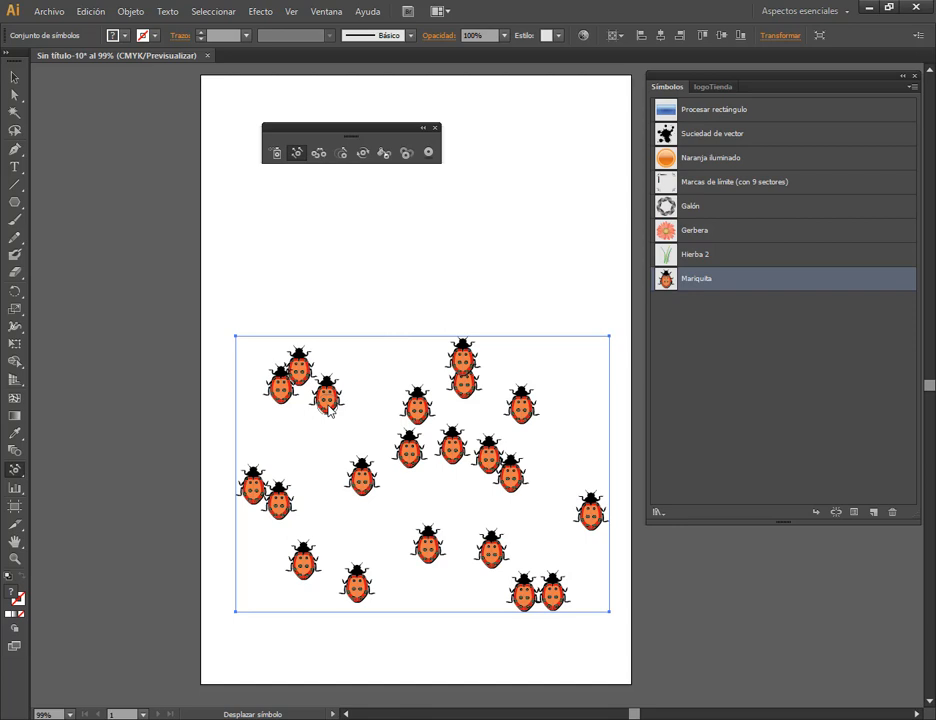
pyautogui.moveTo(328, 405)
pyautogui.mouseDown()
pyautogui.moveTo(355, 363)
pyautogui.moveTo(360, 371)
pyautogui.moveTo(341, 432)
pyautogui.moveTo(312, 371)
pyautogui.moveTo(335, 376)
pyautogui.moveTo(359, 401)
pyautogui.moveTo(310, 341)
pyautogui.mouseUp()
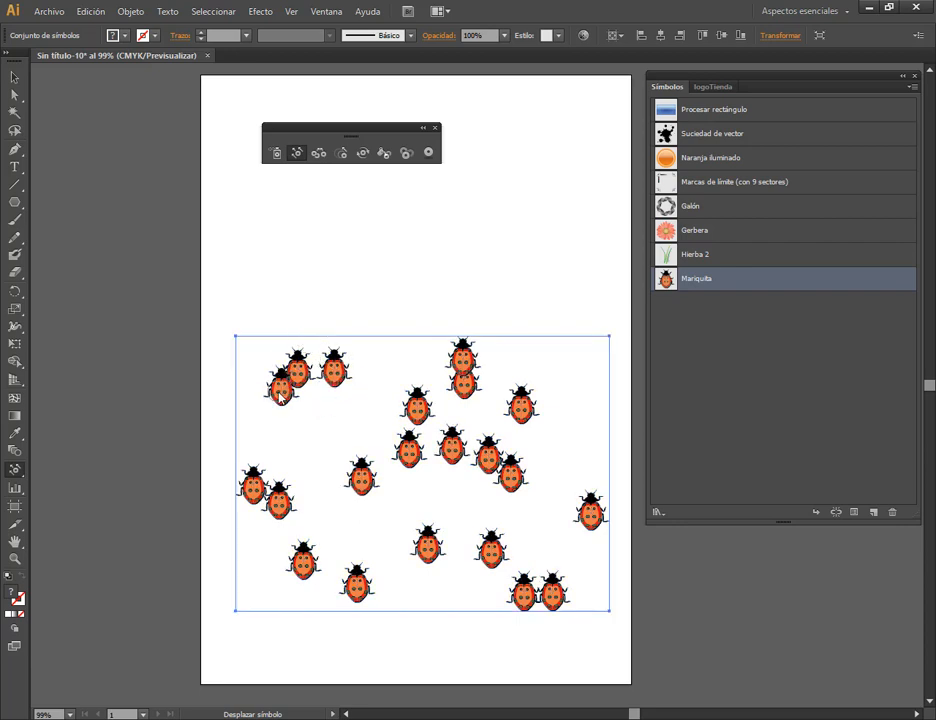
pyautogui.moveTo(281, 396); pyautogui.dragTo(243, 369)
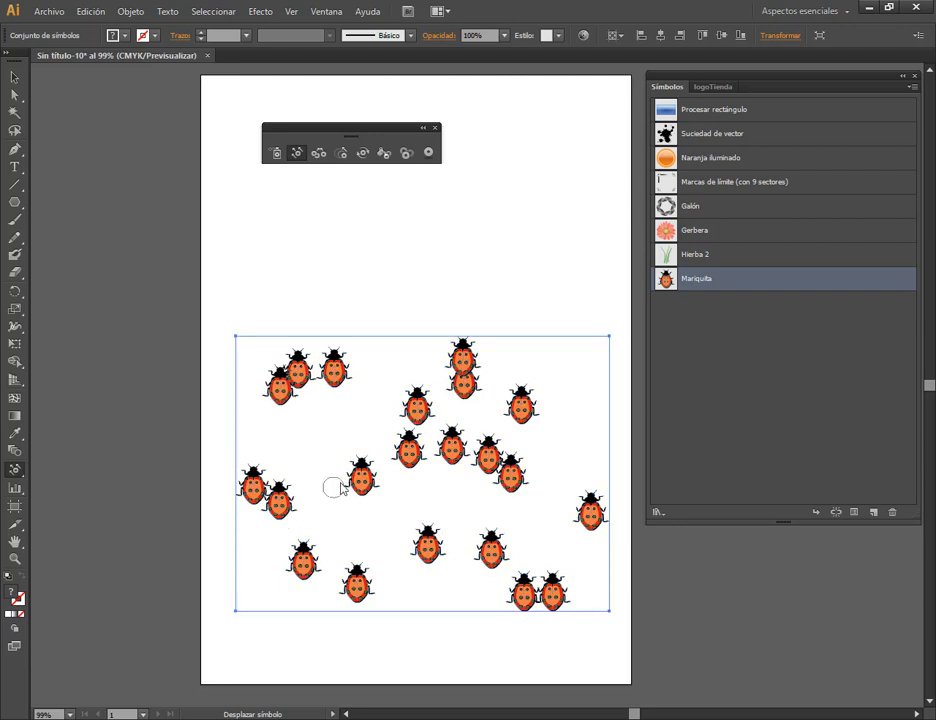
pyautogui.moveTo(361, 487); pyautogui.dragTo(327, 452)
pyautogui.moveTo(410, 460); pyautogui.dragTo(362, 420)
pyautogui.moveTo(421, 417)
pyautogui.mouseDown()
pyautogui.moveTo(349, 367)
pyautogui.moveTo(443, 450)
pyautogui.mouseUp()
pyautogui.moveTo(463, 368); pyautogui.dragTo(402, 329)
# Set the Symbol Shifter's intensity and symbol set density to 10, and shift ladybirds in the upper-left and middle of the set.
pyautogui.doubleClick(297, 154)
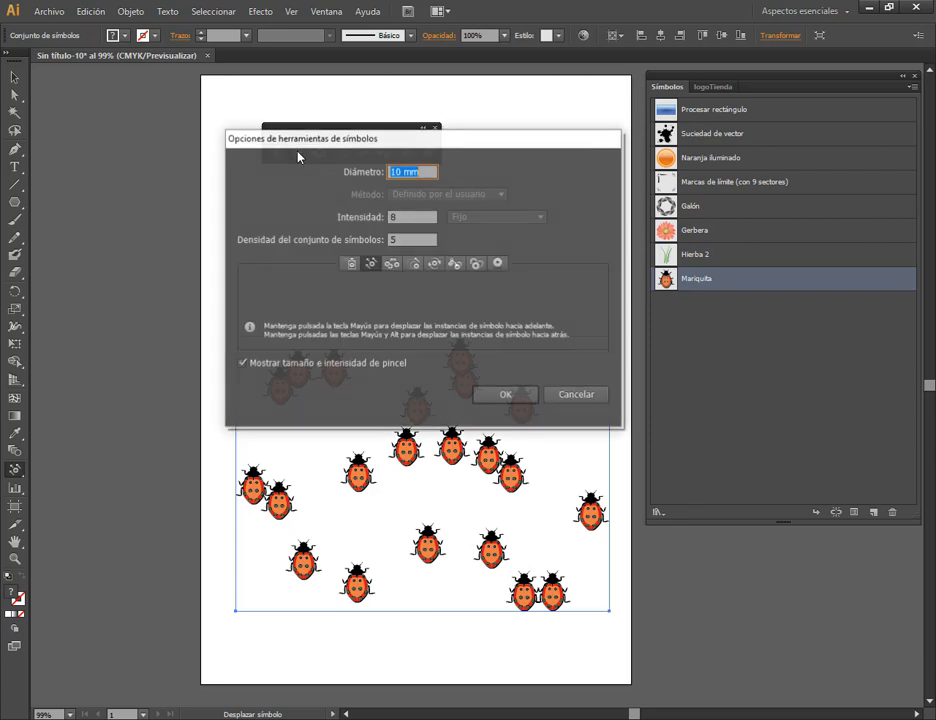
pyautogui.moveTo(418, 146); pyautogui.dragTo(461, 106)
pyautogui.click(450, 180)
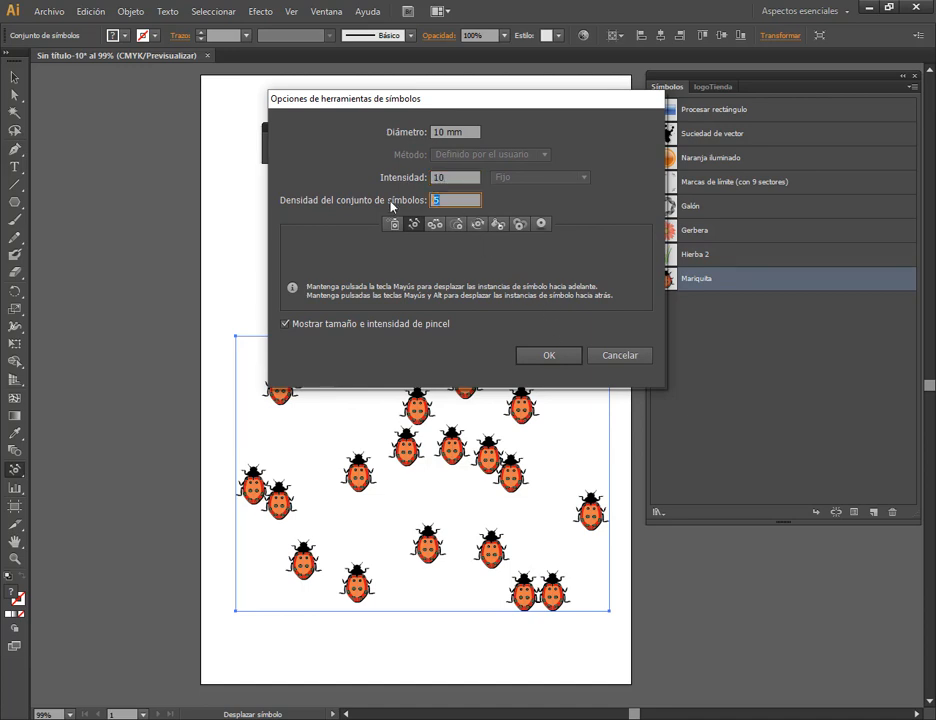
pyautogui.click(553, 357)
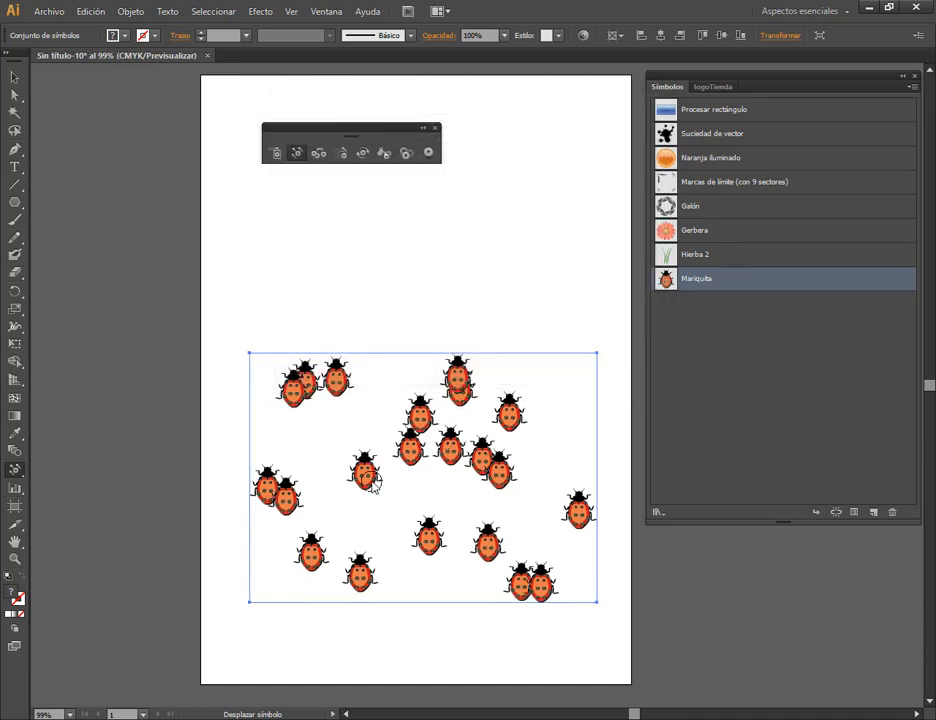
pyautogui.moveTo(373, 479)
pyautogui.mouseDown()
pyautogui.moveTo(283, 415)
pyautogui.moveTo(278, 378)
pyautogui.moveTo(230, 358)
pyautogui.mouseUp()
pyautogui.moveTo(344, 383); pyautogui.dragTo(265, 333)
pyautogui.moveTo(277, 487)
pyautogui.mouseDown()
pyautogui.moveTo(208, 433)
pyautogui.moveTo(292, 500)
pyautogui.moveTo(267, 530)
pyautogui.mouseUp()
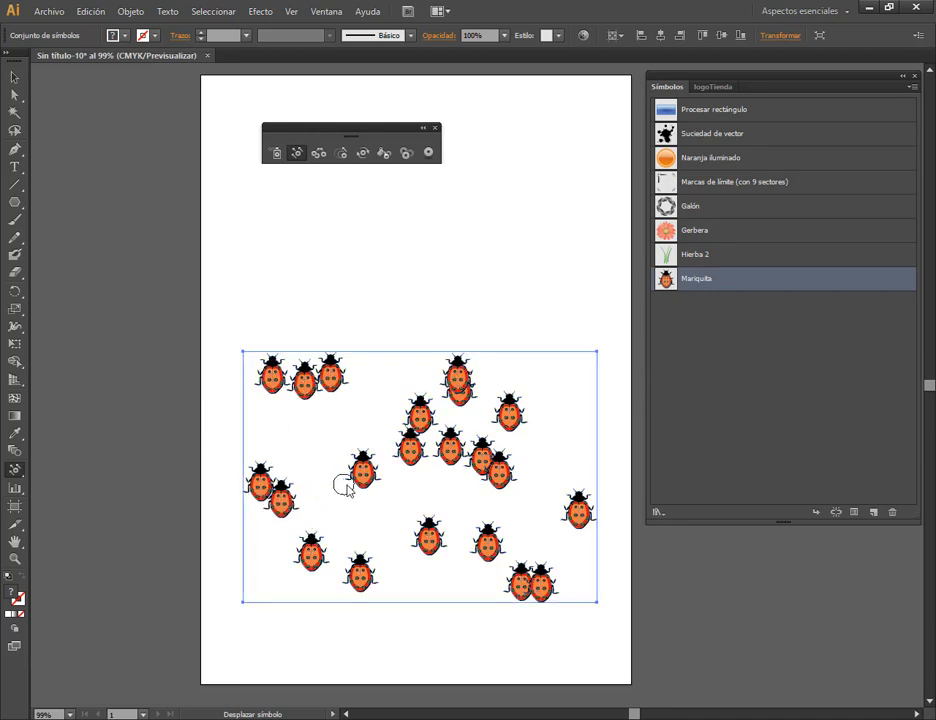
pyautogui.moveTo(360, 478)
pyautogui.mouseDown()
pyautogui.moveTo(299, 420)
pyautogui.moveTo(405, 518)
pyautogui.mouseUp()
pyautogui.moveTo(412, 458)
pyautogui.mouseDown()
pyautogui.moveTo(349, 404)
pyautogui.moveTo(481, 516)
pyautogui.moveTo(497, 468)
pyautogui.moveTo(493, 512)
pyautogui.moveTo(501, 476)
pyautogui.mouseUp()
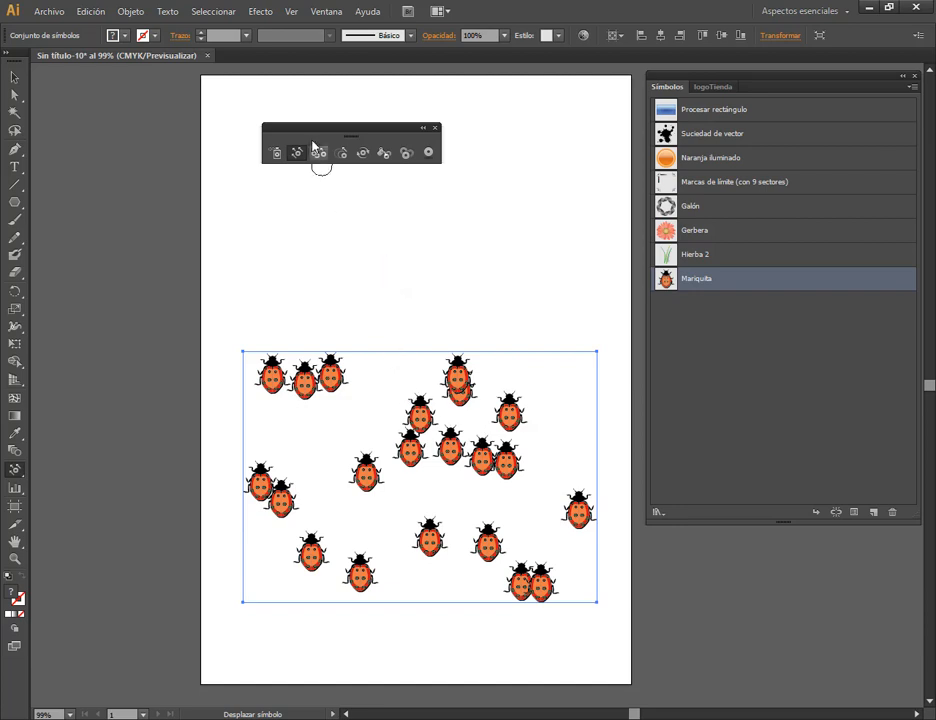
# Try to gather ladybirds in the middle and lower-right of the set with the Symbol Scruncher.
pyautogui.click(317, 153)
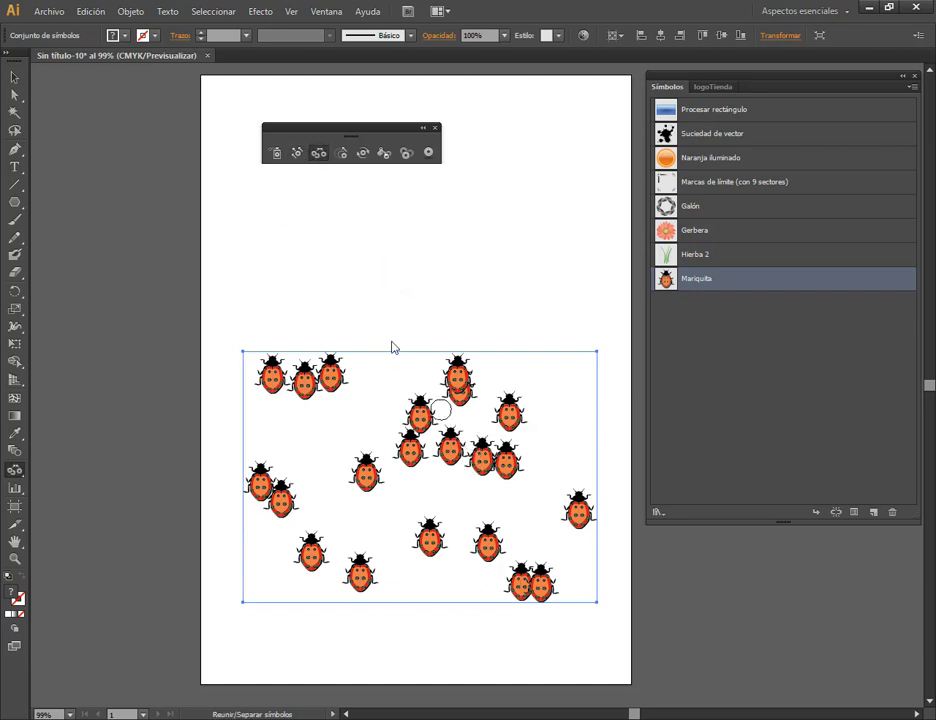
pyautogui.click(492, 464)
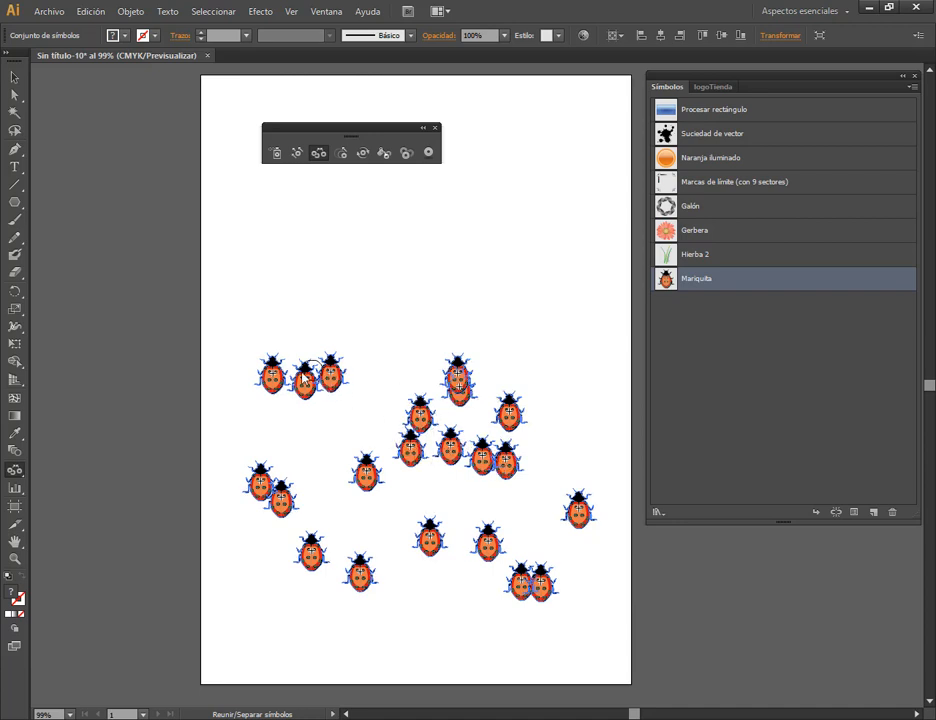
pyautogui.moveTo(336, 414)
pyautogui.mouseDown()
pyautogui.moveTo(268, 509)
pyautogui.moveTo(383, 521)
pyautogui.moveTo(379, 468)
pyautogui.moveTo(420, 446)
pyautogui.mouseUp()
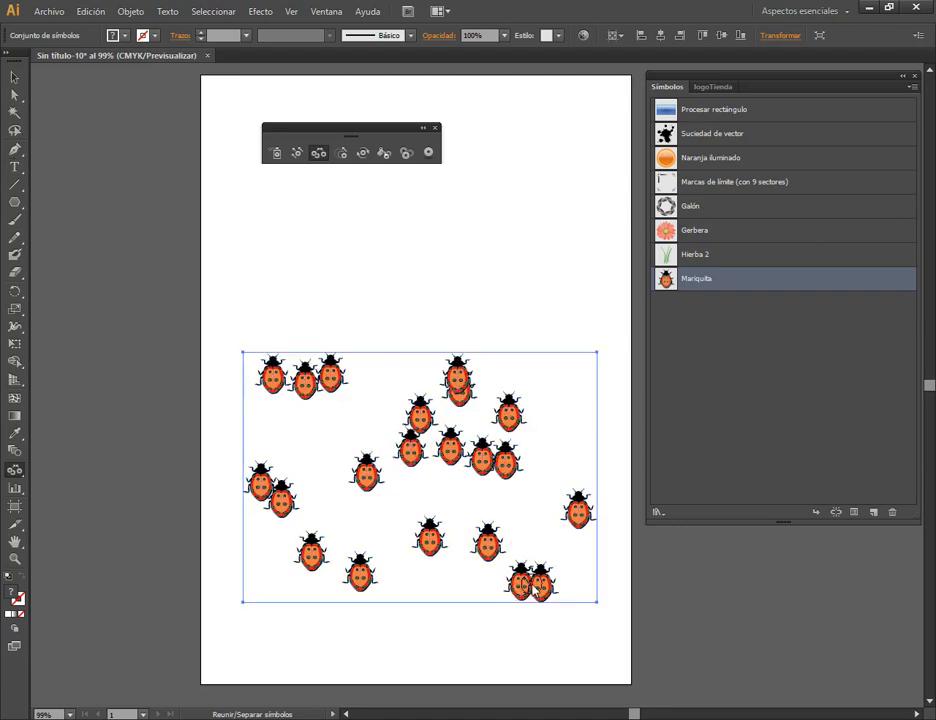
pyautogui.moveTo(535, 588); pyautogui.dragTo(535, 588)
# Set the Symbol Scruncher's intensity and symbol set density to 5, and try gathering the ladybirds in the middle and lower-right of the set.
pyautogui.doubleClick(14, 472)
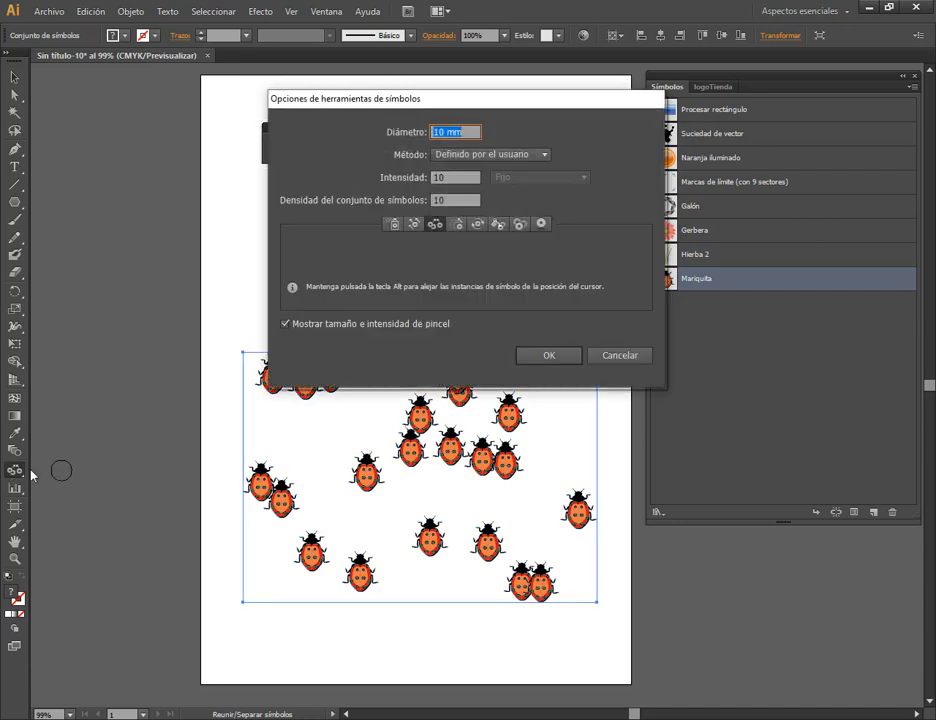
pyautogui.click(466, 177)
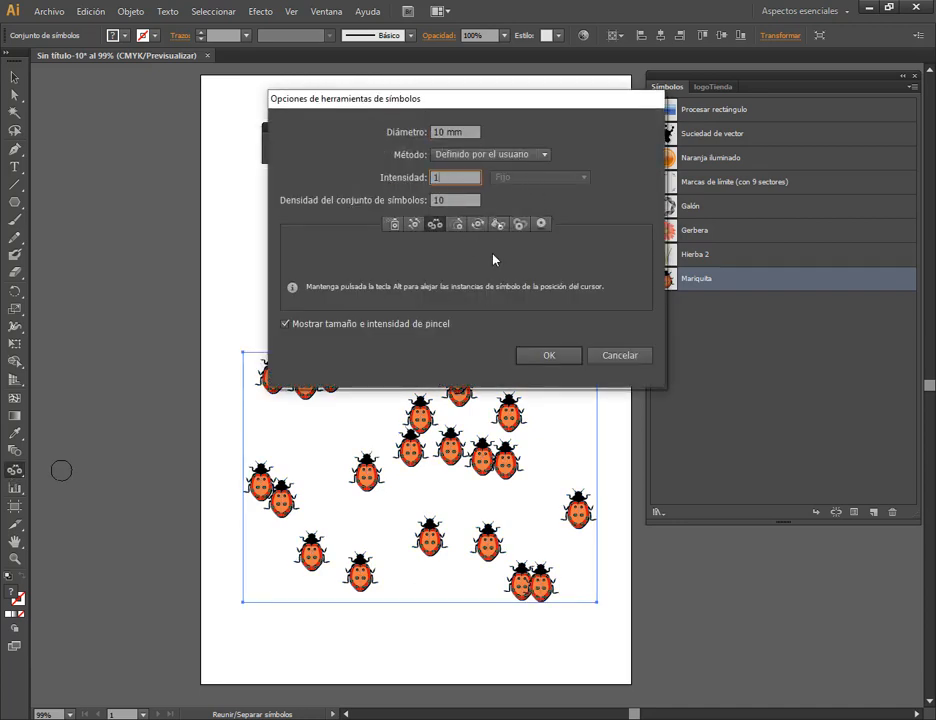
pyautogui.write('5')
pyautogui.click(547, 356)
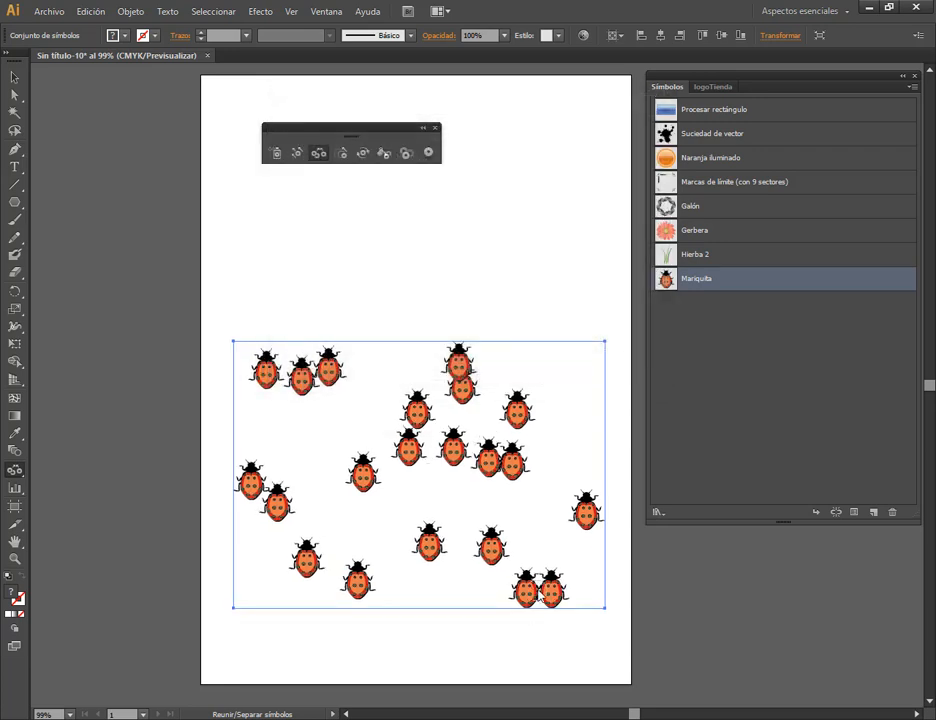
pyautogui.click(518, 548)
pyautogui.click(532, 522)
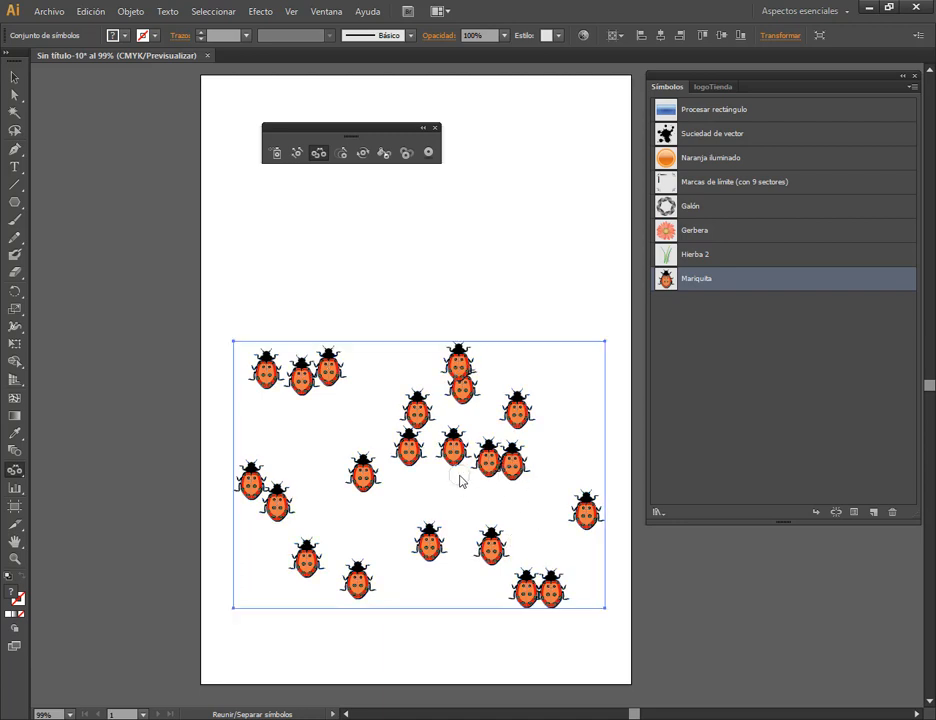
pyautogui.click(460, 476)
pyautogui.click(430, 441)
# Spray Gerbera flowers across the upper artboard into the selected ladybird symbol set.
pyautogui.click(690, 232)
pyautogui.click(277, 153)
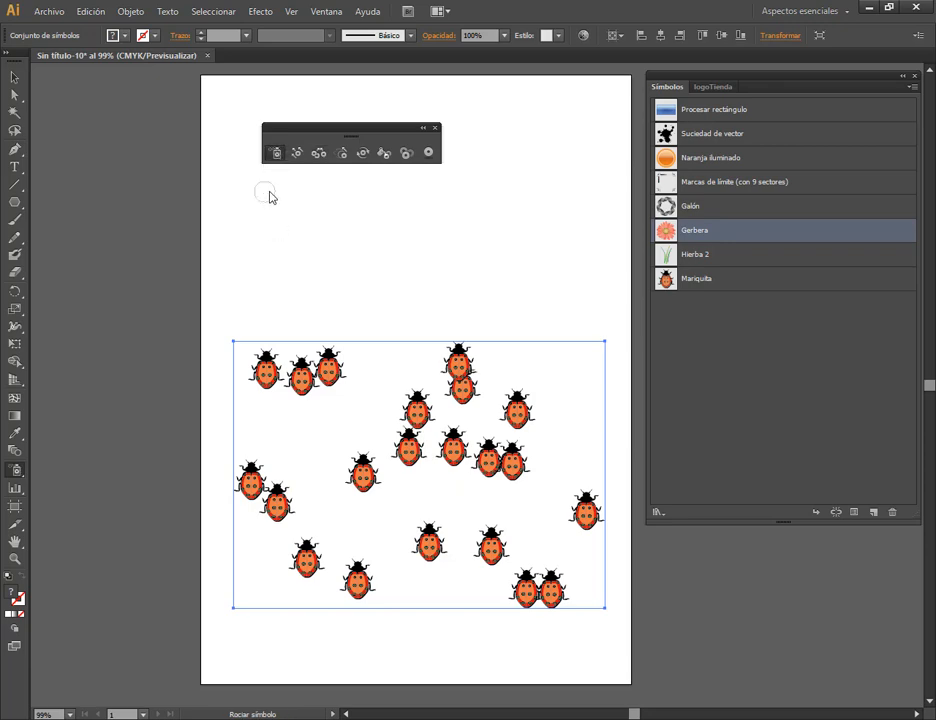
pyautogui.moveTo(265, 190)
pyautogui.mouseDown()
pyautogui.moveTo(524, 226)
pyautogui.moveTo(437, 211)
pyautogui.moveTo(295, 215)
pyautogui.moveTo(376, 280)
pyautogui.moveTo(495, 203)
pyautogui.moveTo(540, 285)
pyautogui.moveTo(636, 213)
pyautogui.mouseUp()
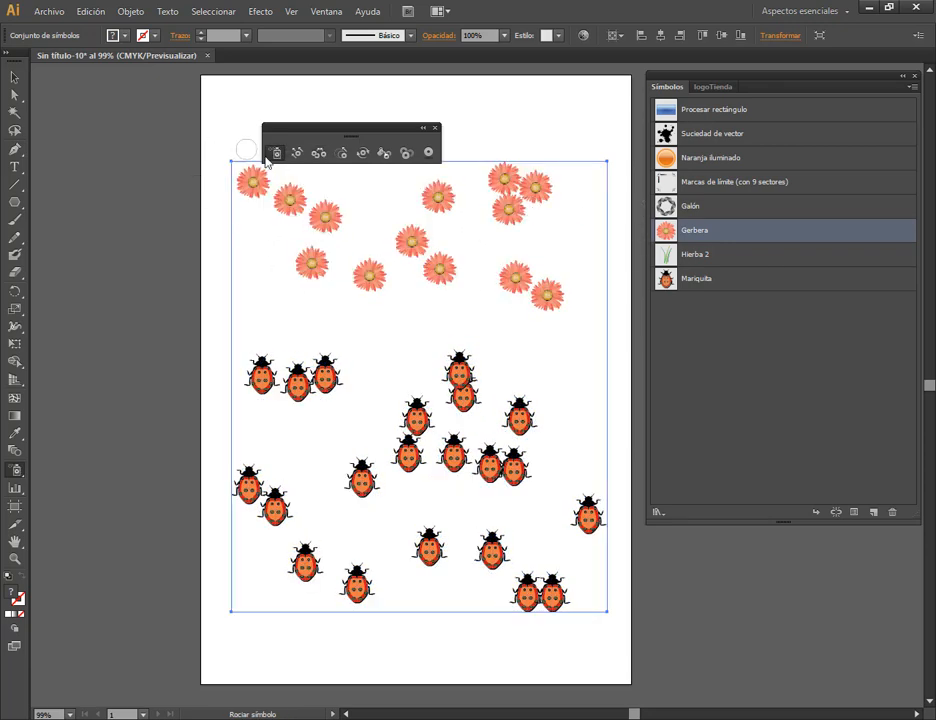
# Set the Symbol Scruncher's diameter to 50 mm and gather the gerberas in the middle and right of the upper artboard.
pyautogui.click(320, 154)
pyautogui.moveTo(497, 243); pyautogui.dragTo(490, 206)
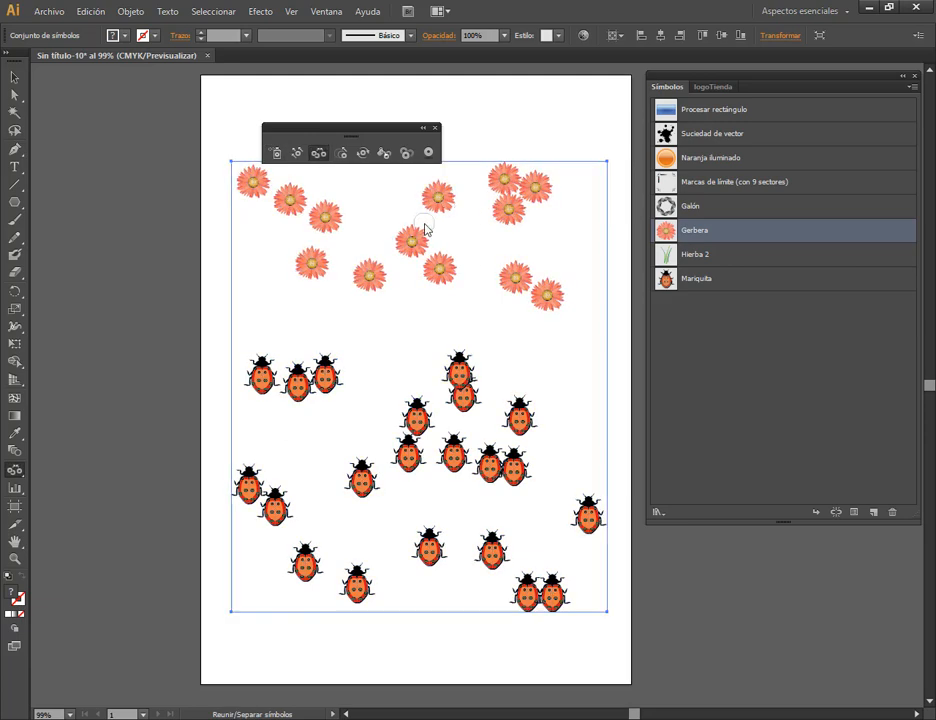
pyautogui.doubleClick(327, 156)
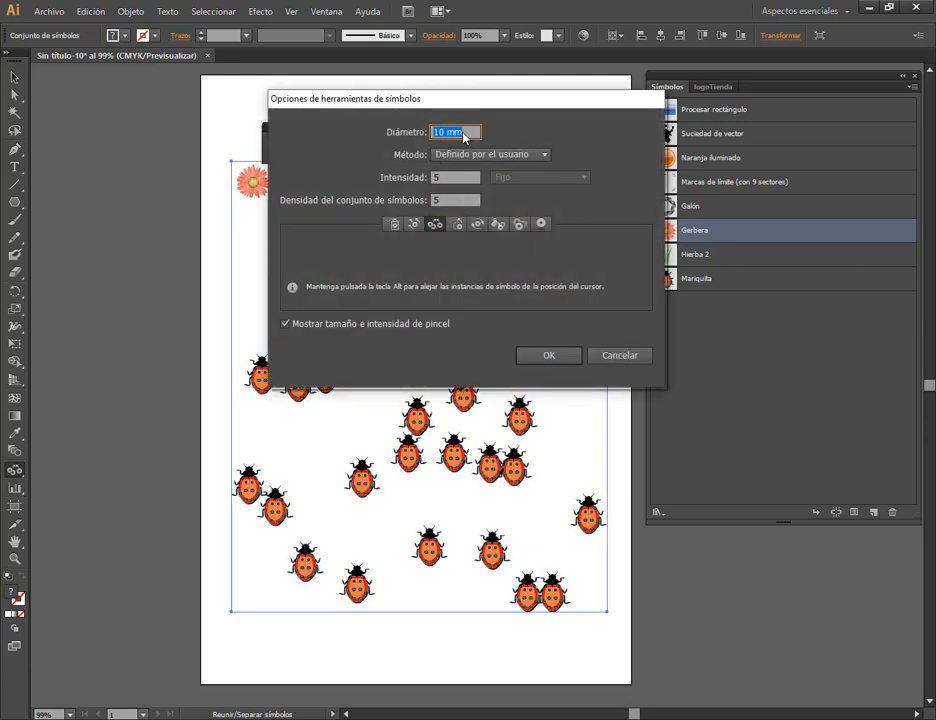
pyautogui.write('50')
pyautogui.click(530, 360)
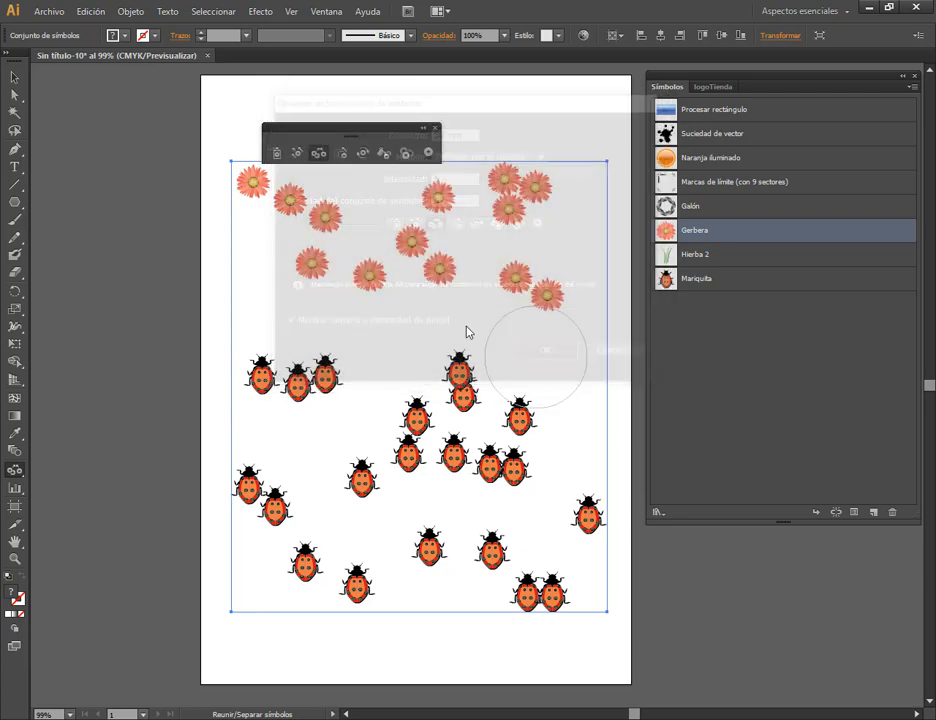
pyautogui.moveTo(420, 246); pyautogui.dragTo(435, 247)
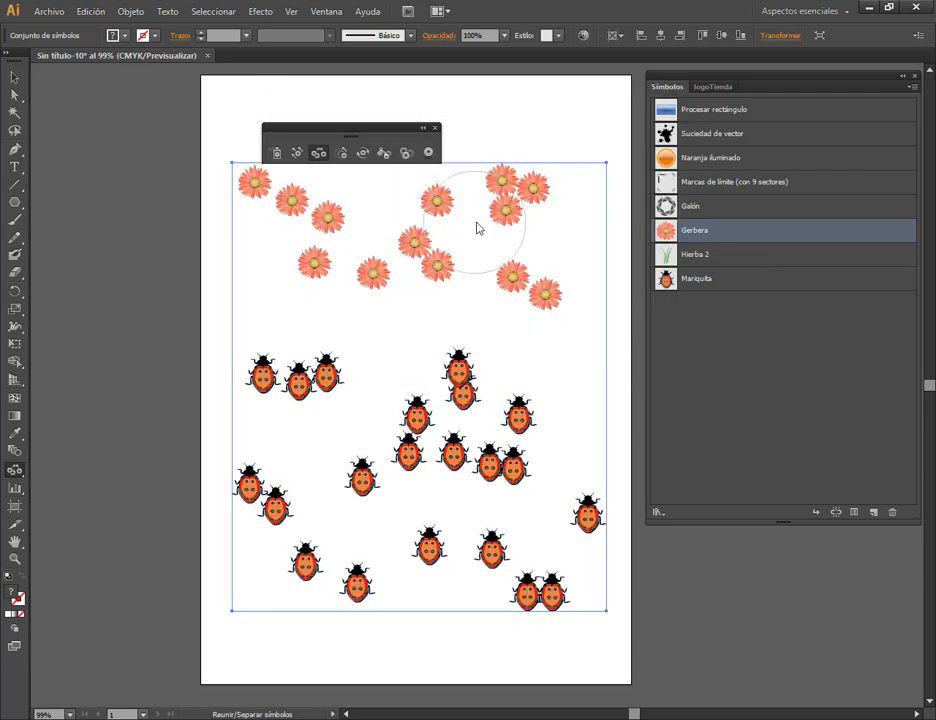
pyautogui.moveTo(486, 228); pyautogui.dragTo(486, 234)
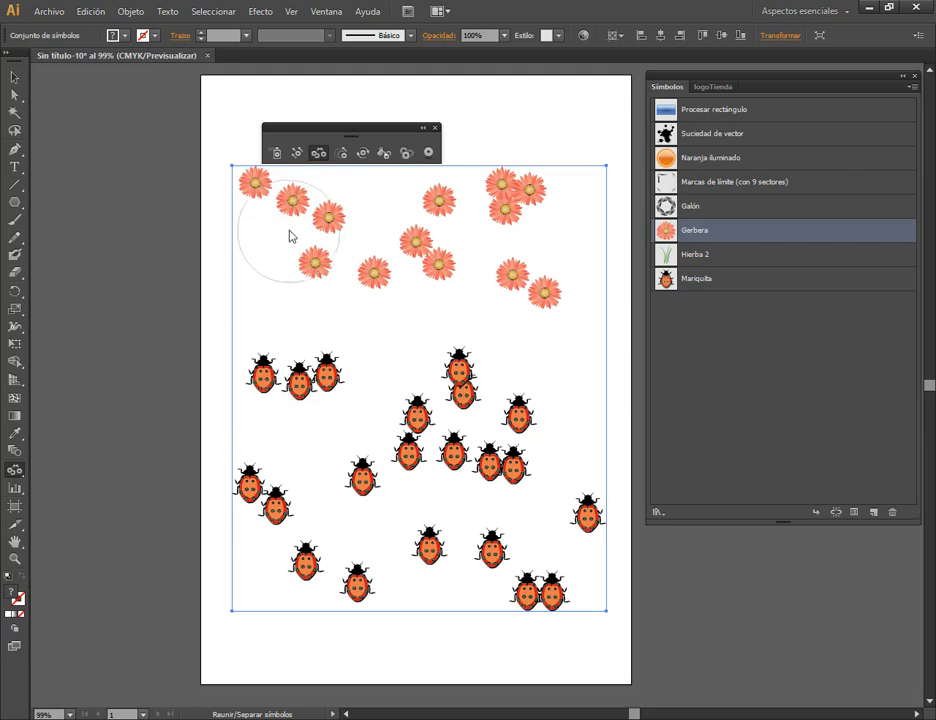
# Gather the gerberas in the upper left and the ladybirds in the middle of the set with the Symbol Scruncher.
pyautogui.moveTo(295, 236); pyautogui.dragTo(296, 236)
pyautogui.moveTo(485, 250); pyautogui.dragTo(485, 250)
pyautogui.moveTo(475, 440); pyautogui.dragTo(472, 445)
# Delete the mixed symbol set and spray Mariquita ladybirds across the lower half of the artboard with the Symbol Sprayer.
pyautogui.click(209, 324)
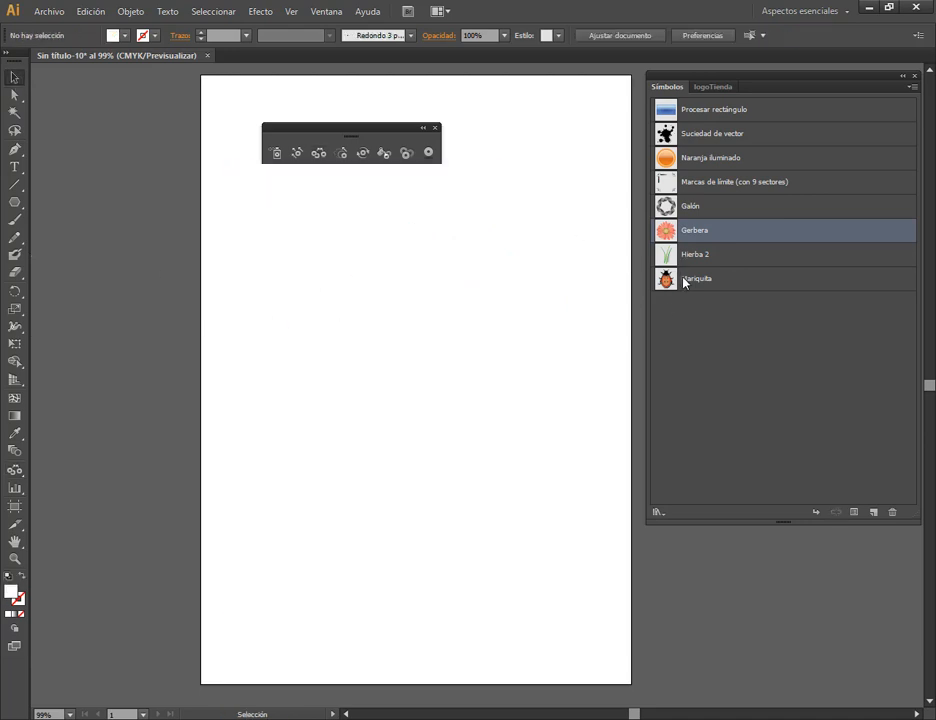
pyautogui.click(684, 280)
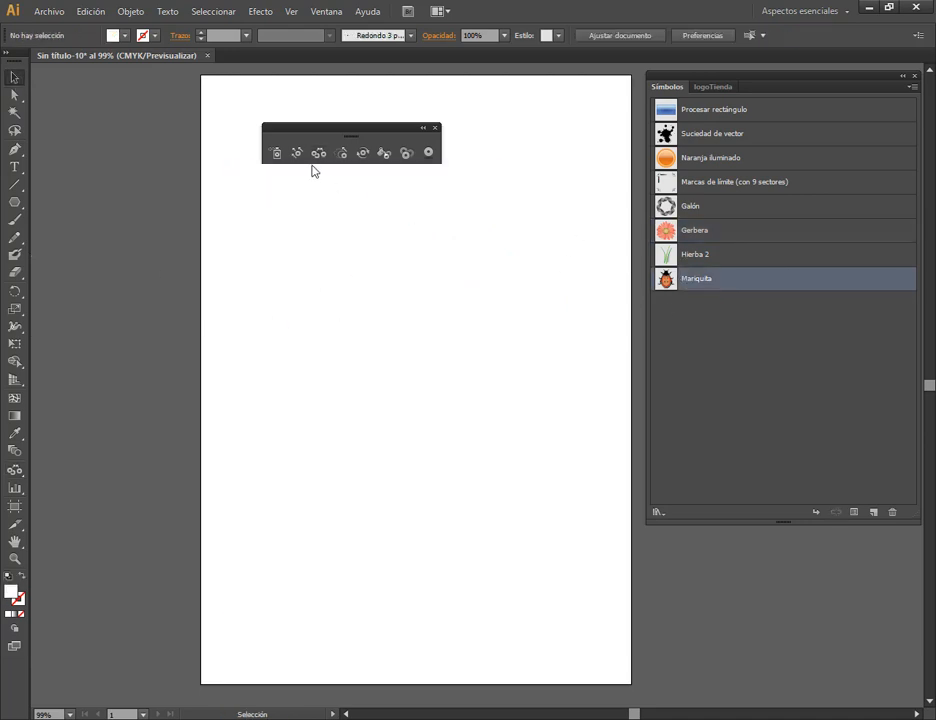
pyautogui.click(276, 152)
pyautogui.click(235, 430)
pyautogui.click(290, 545)
pyautogui.click(420, 447)
pyautogui.click(509, 462)
pyautogui.click(569, 547)
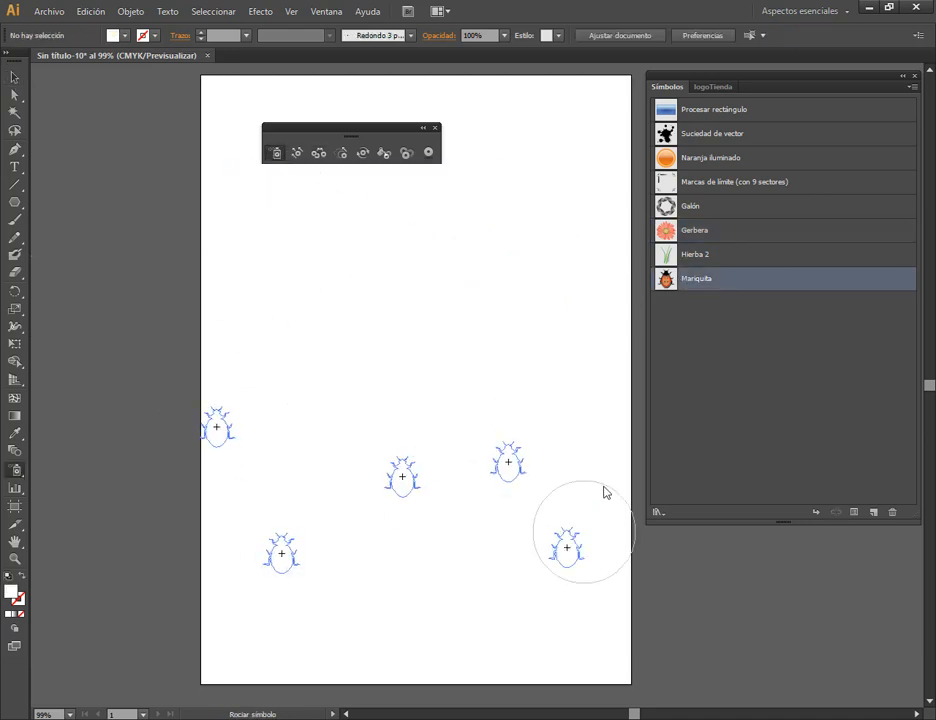
pyautogui.click(543, 402)
pyautogui.click(395, 578)
pyautogui.click(305, 361)
pyautogui.click(293, 497)
pyautogui.click(234, 598)
pyautogui.click(484, 650)
pyautogui.moveTo(533, 644)
pyautogui.mouseDown()
pyautogui.moveTo(424, 420)
pyautogui.moveTo(334, 478)
pyautogui.moveTo(250, 385)
pyautogui.mouseUp()
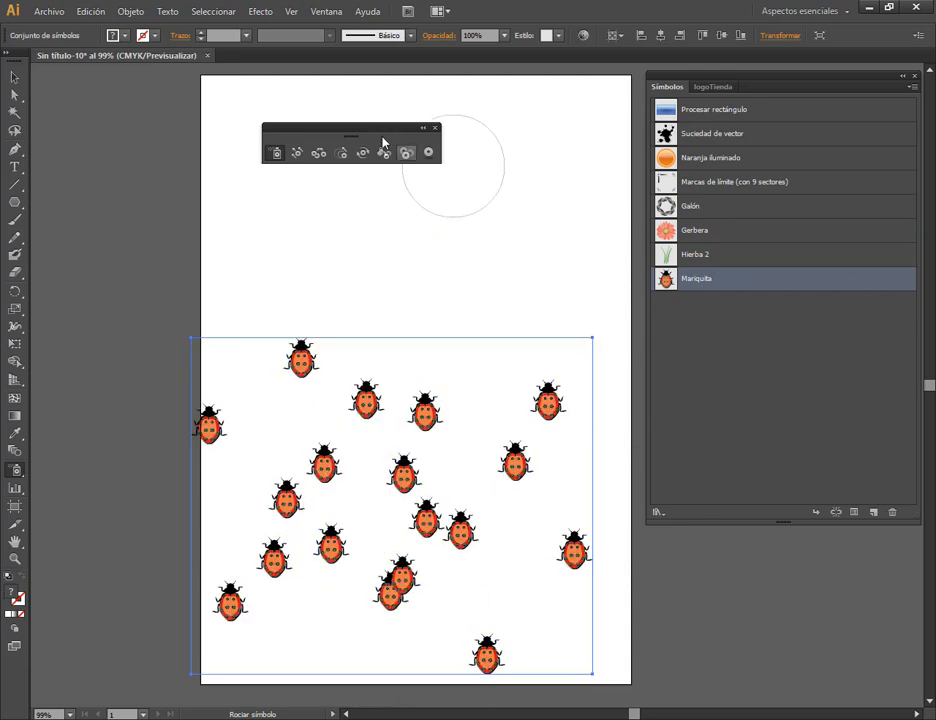
# Gather the ladybirds in the middle and left of the set with the Symbol Scruncher, and spread them apart again.
pyautogui.click(318, 152)
pyautogui.click(445, 533)
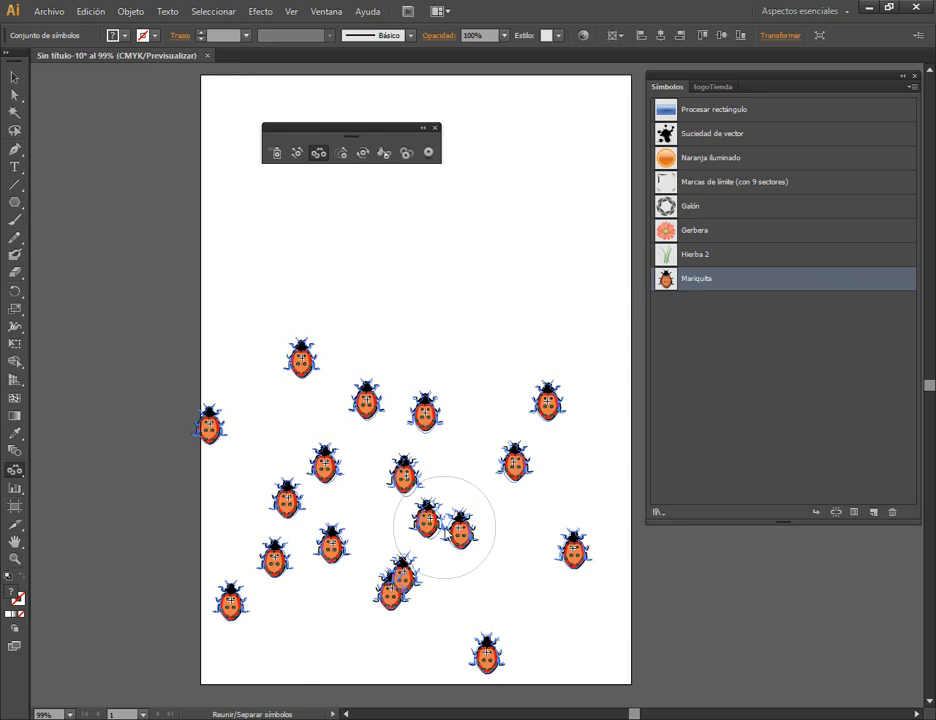
pyautogui.moveTo(324, 501); pyautogui.dragTo(322, 503)
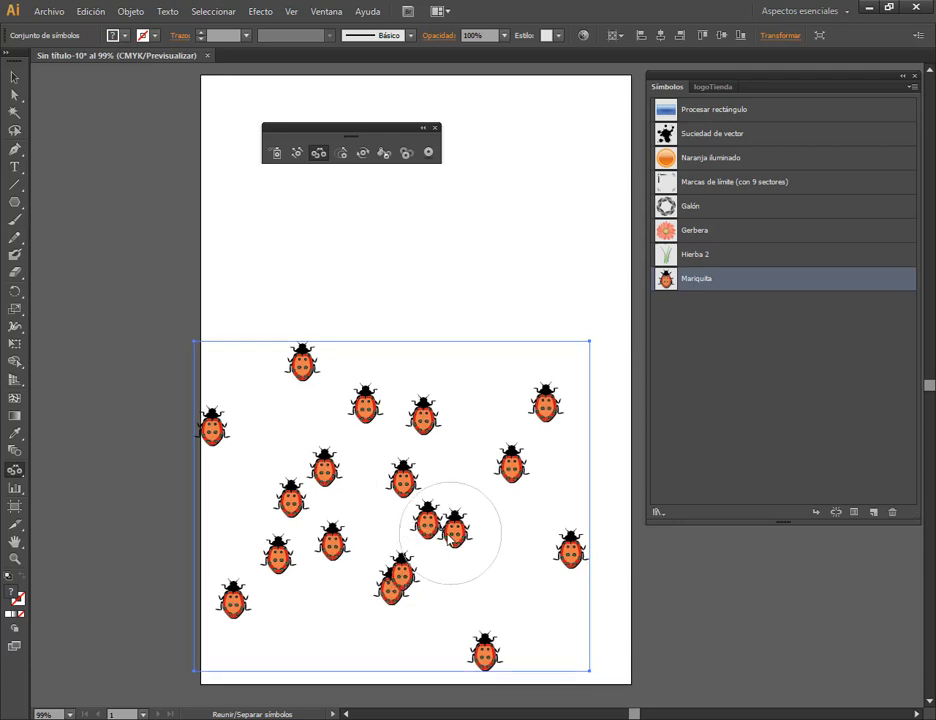
pyautogui.moveTo(442, 528); pyautogui.dragTo(443, 531)
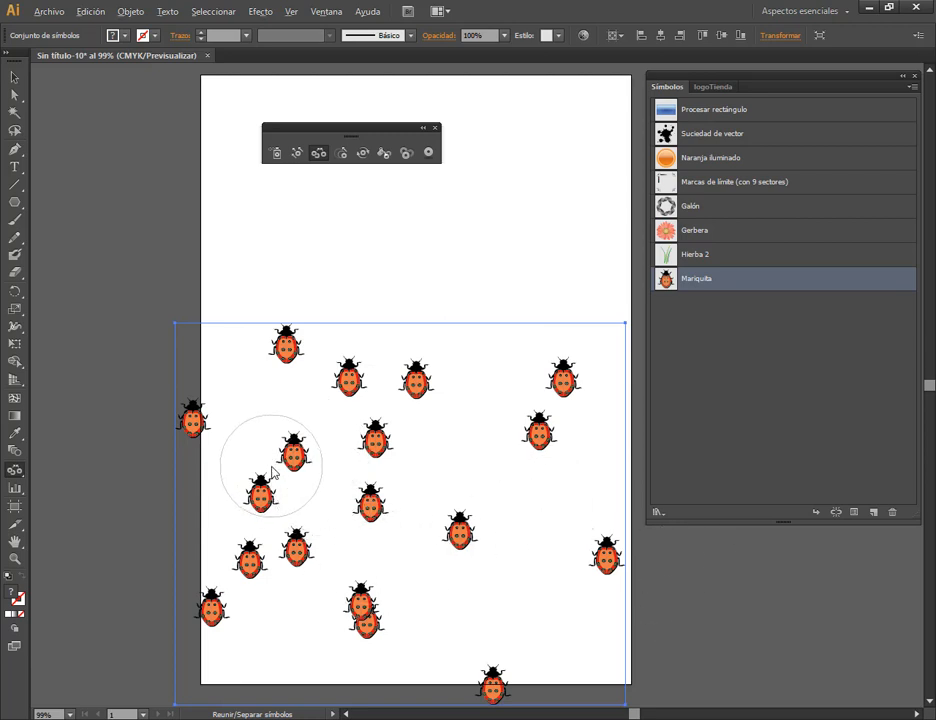
# Pull the spread-out ladybirds in the left and middle of the set closer together with the Symbol Scruncher.
pyautogui.moveTo(272, 473); pyautogui.dragTo(272, 473)
pyautogui.moveTo(273, 477); pyautogui.dragTo(285, 474)
pyautogui.moveTo(454, 594); pyautogui.dragTo(410, 575)
pyautogui.moveTo(470, 524); pyautogui.dragTo(475, 518)
pyautogui.moveTo(400, 470); pyautogui.dragTo(401, 468)
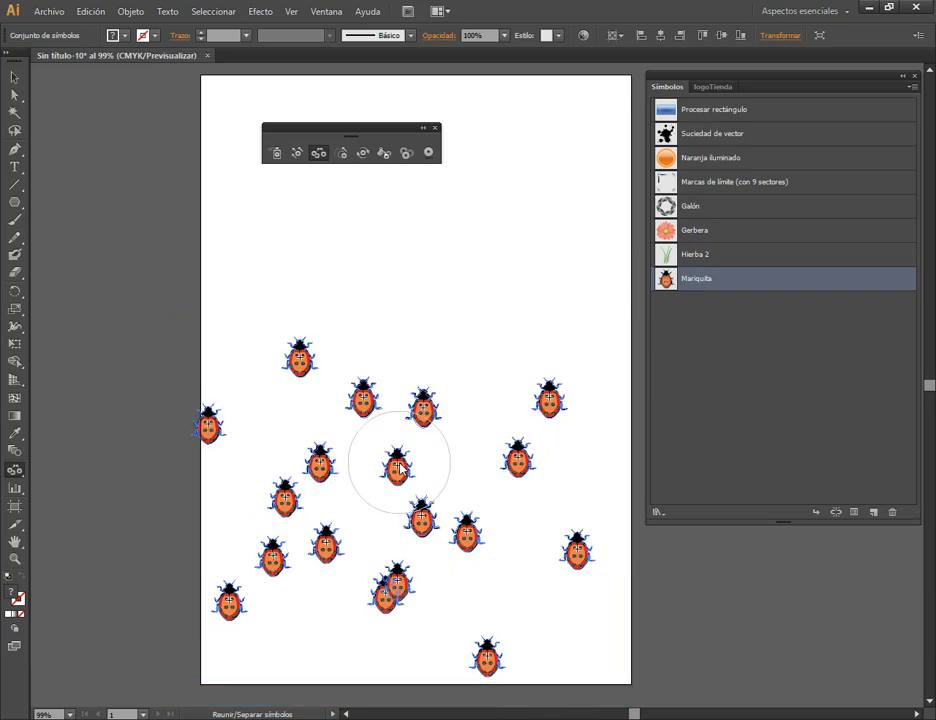
pyautogui.click(384, 472)
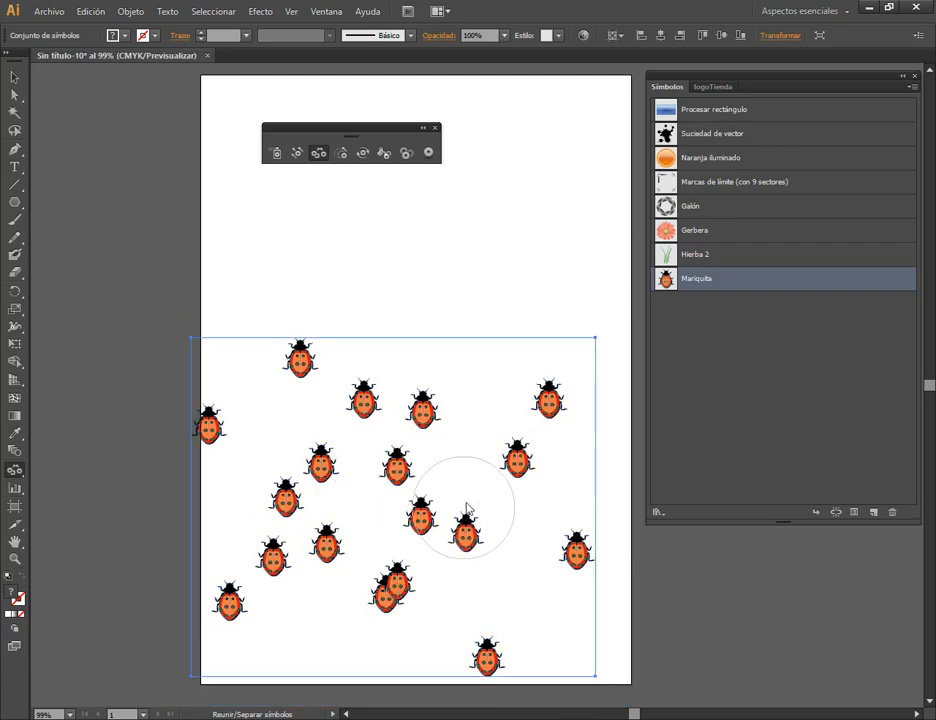
# Enlarge individual ladybirds along the upper part and left edge of the set with the Symbol Sizer.
pyautogui.click(342, 154)
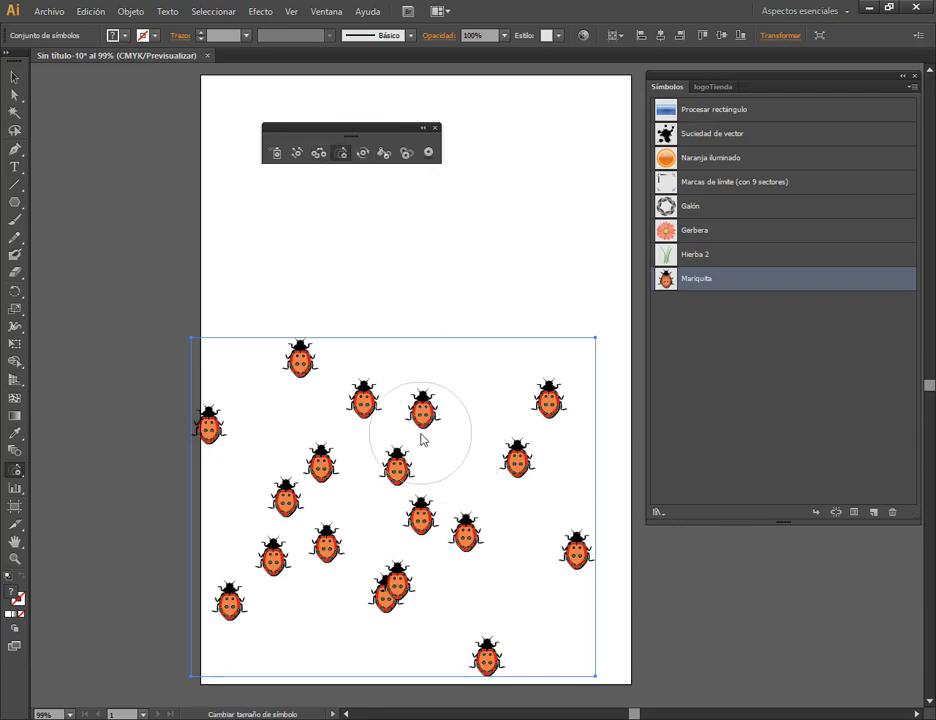
pyautogui.click(550, 403)
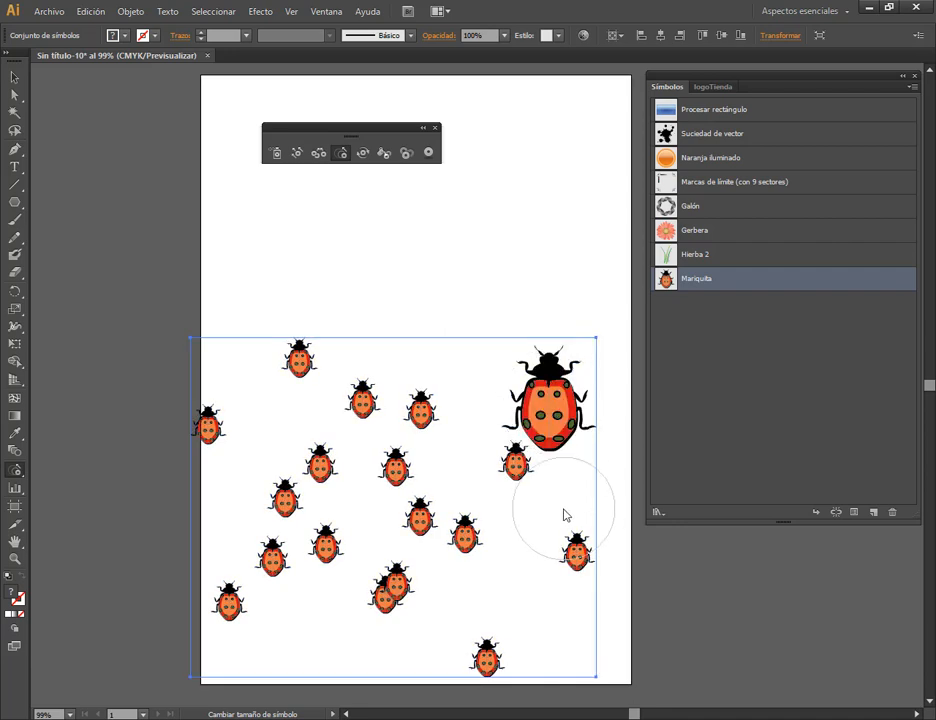
pyautogui.click(303, 369)
pyautogui.click(365, 409)
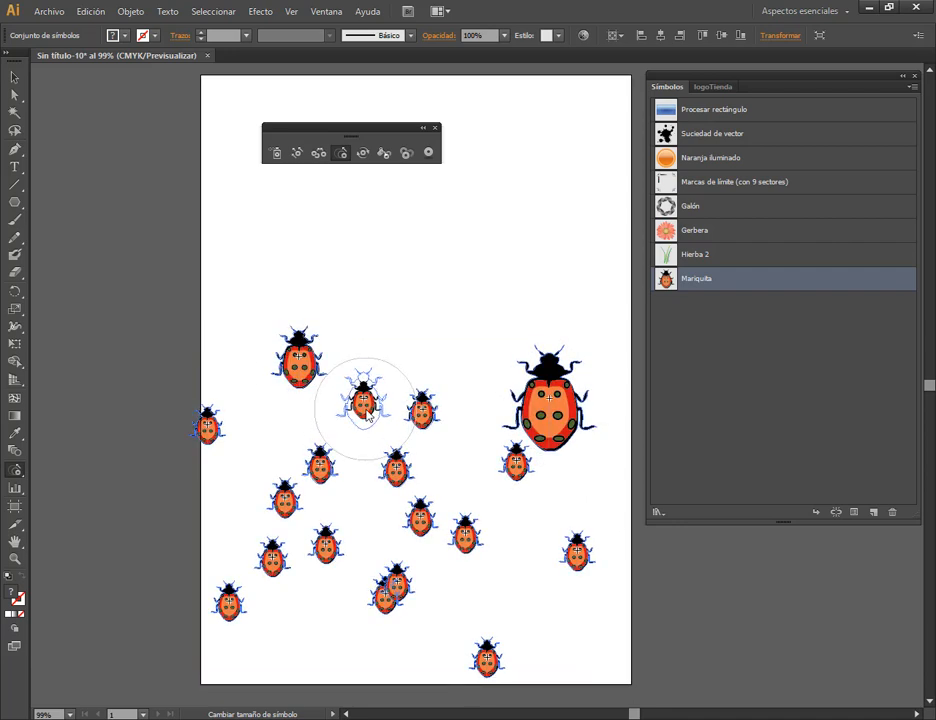
pyautogui.click(424, 420)
pyautogui.click(393, 475)
pyautogui.click(321, 471)
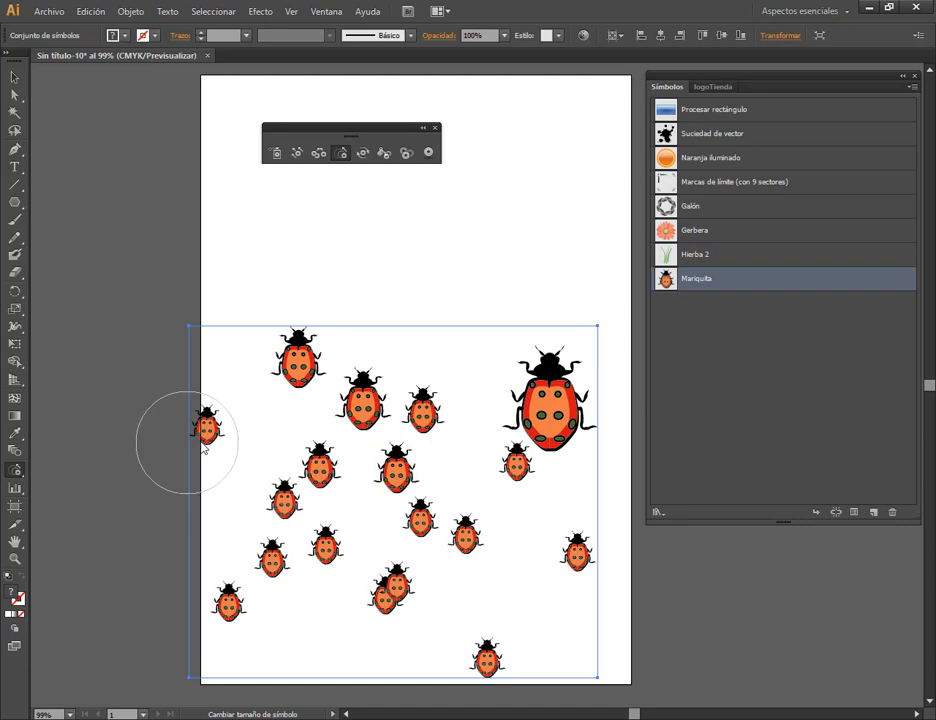
pyautogui.click(208, 440)
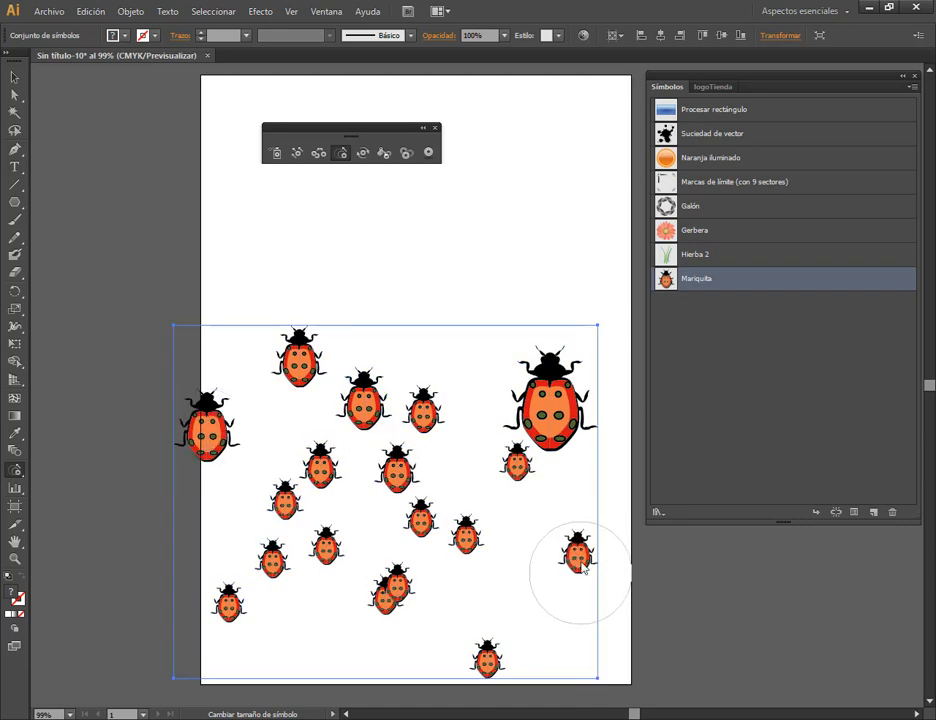
# Enlarge the overlapping lower pair, the central ladybirds and the lower-left group with the Symbol Sizer.
pyautogui.click(397, 605)
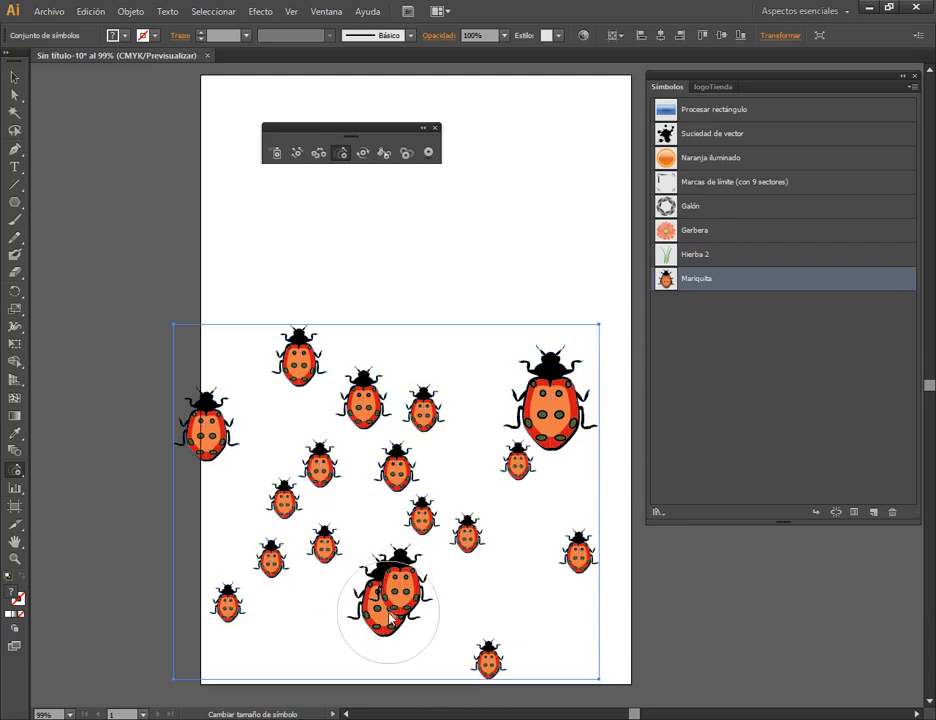
pyautogui.moveTo(416, 505)
pyautogui.mouseDown()
pyautogui.moveTo(400, 505)
pyautogui.moveTo(405, 476)
pyautogui.mouseUp()
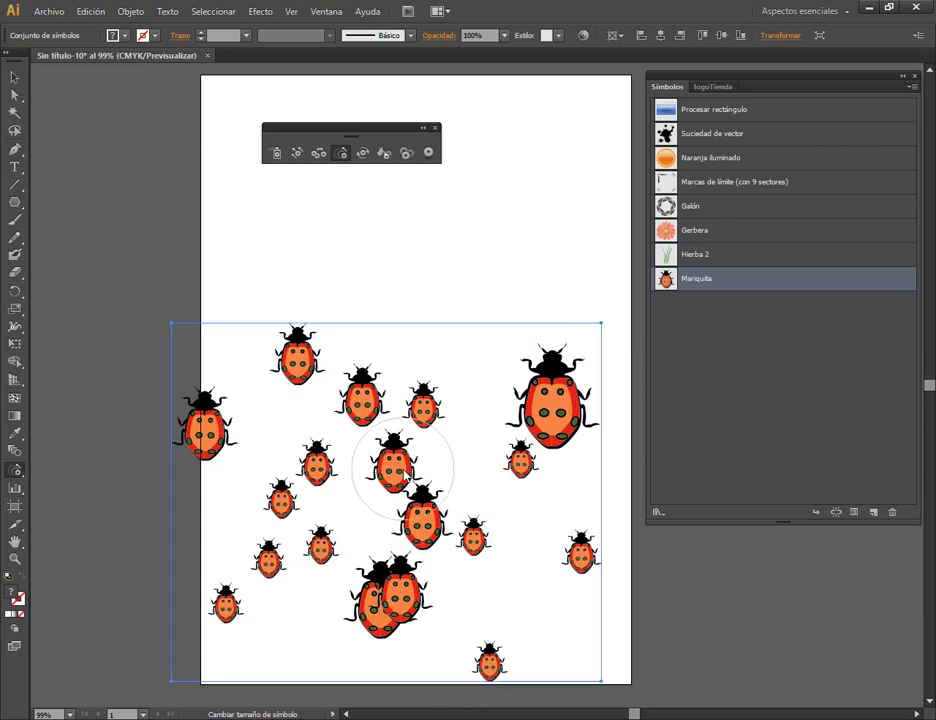
pyautogui.moveTo(445, 522); pyautogui.dragTo(447, 522)
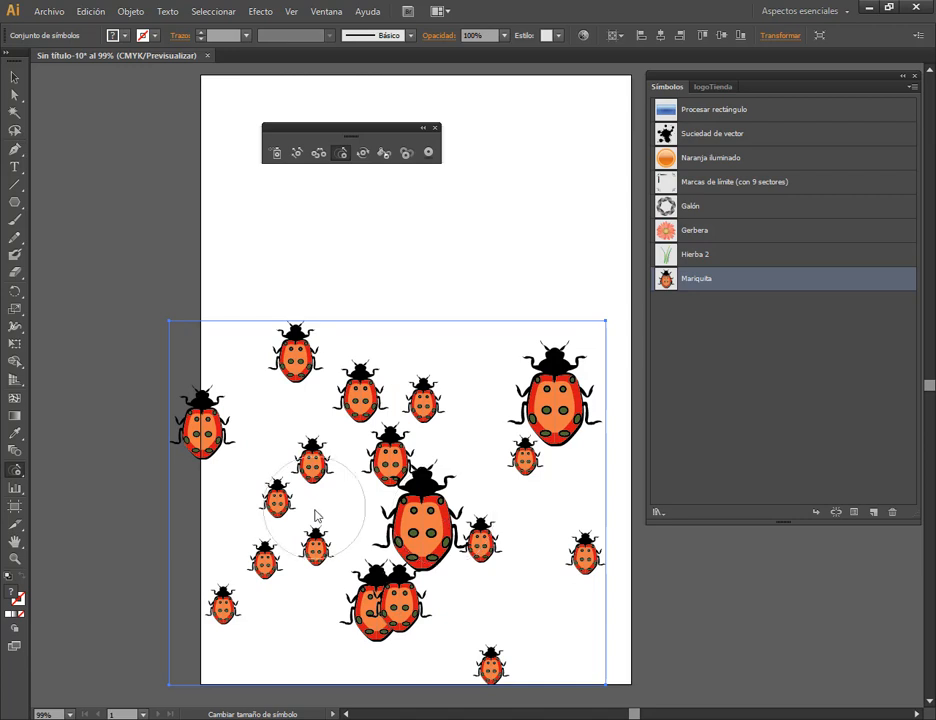
pyautogui.moveTo(314, 511); pyautogui.dragTo(305, 508)
pyautogui.moveTo(278, 573); pyautogui.dragTo(259, 625)
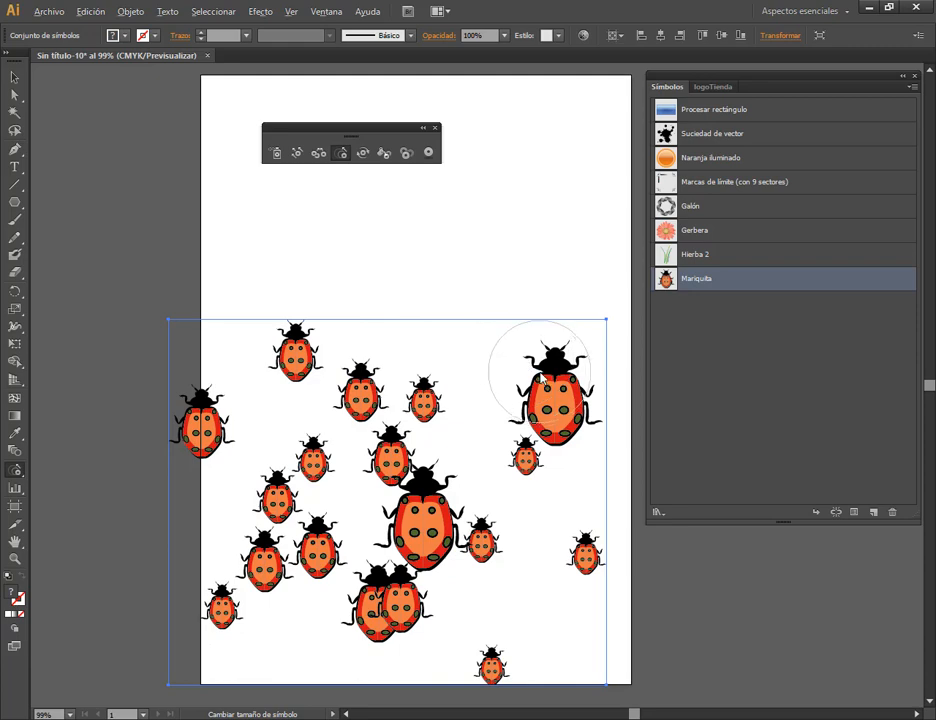
# Shrink the enlarged ladybirds across the upper right, middle, lower left and upper left with the Symbol Sizer.
pyautogui.keyDown('alt'); pyautogui.click(558, 410); pyautogui.keyUp('alt')
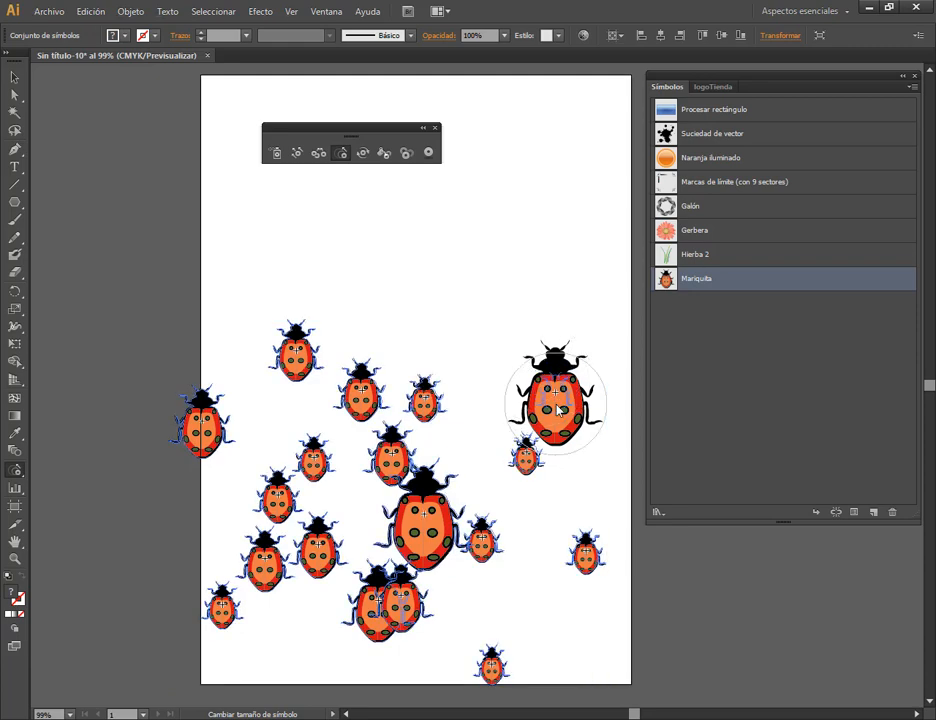
pyautogui.keyDown('alt'); pyautogui.click(437, 525); pyautogui.keyUp('alt')
pyautogui.keyDown('alt'); pyautogui.click(397, 595); pyautogui.keyUp('alt')
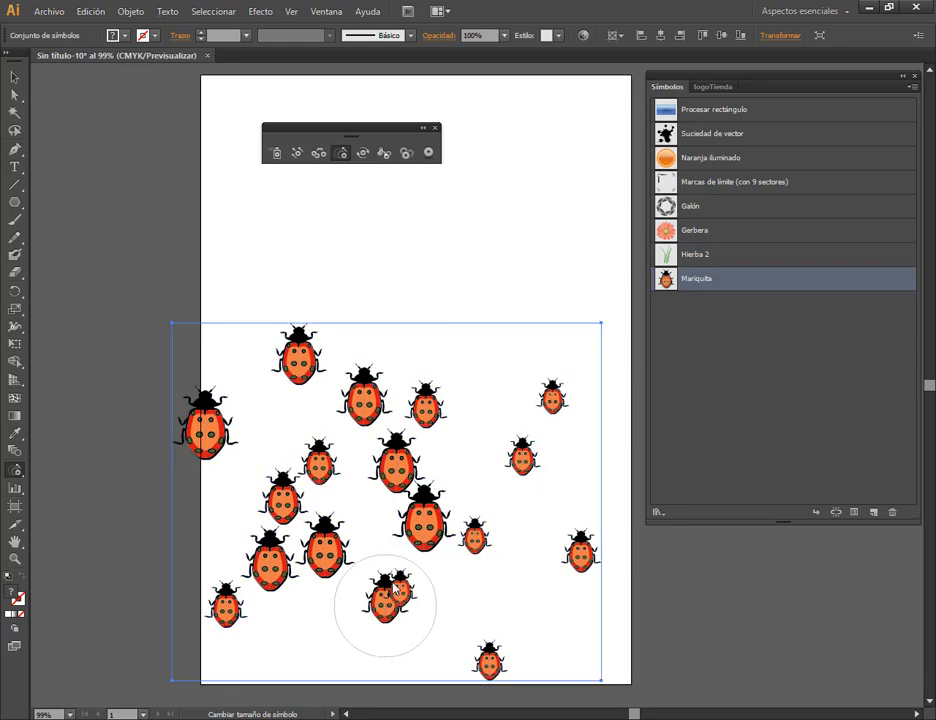
pyautogui.keyDown('alt'); pyautogui.click(395, 513); pyautogui.keyUp('alt')
pyautogui.keyDown('alt'); pyautogui.click(330, 555); pyautogui.keyUp('alt')
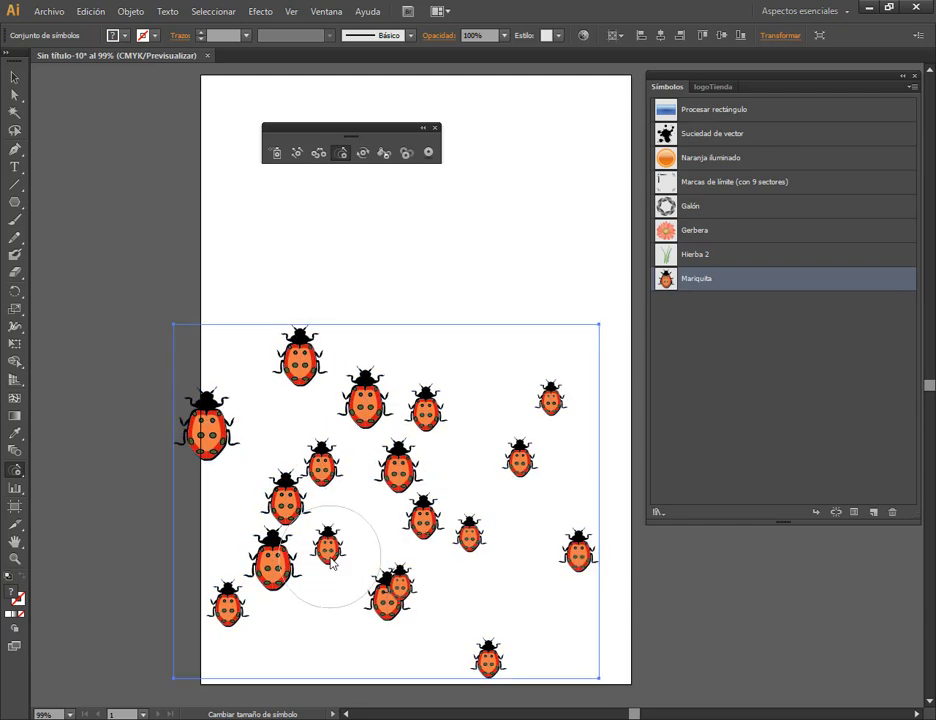
pyautogui.keyDown('alt'); pyautogui.click(275, 575); pyautogui.keyUp('alt')
pyautogui.keyDown('alt'); pyautogui.click(209, 421); pyautogui.keyUp('alt')
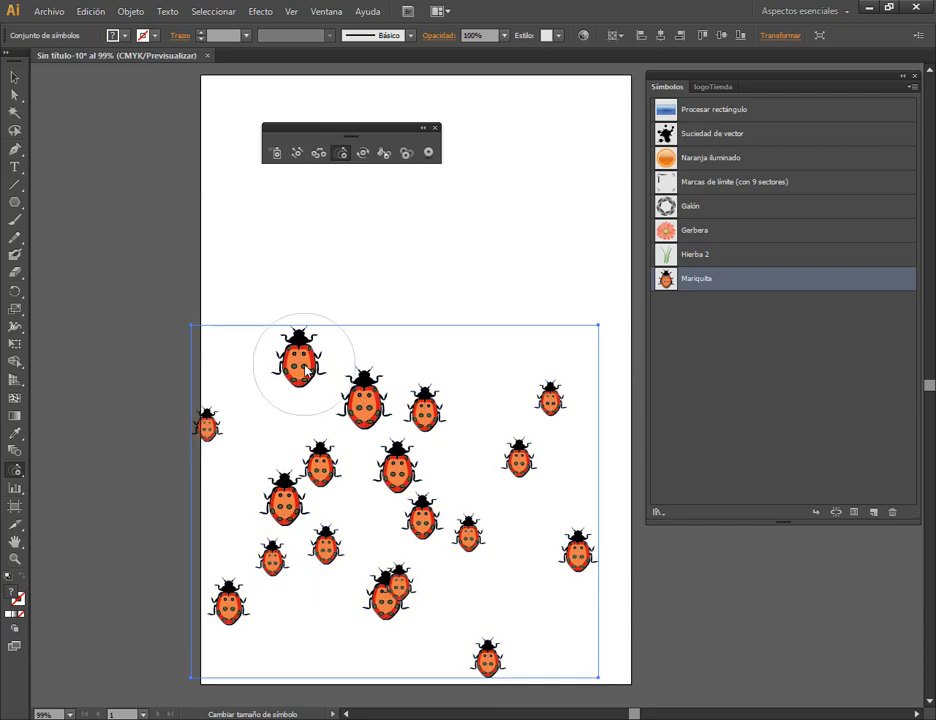
pyautogui.keyDown('alt'); pyautogui.click(305, 370); pyautogui.keyUp('alt')
pyautogui.keyDown('alt'); pyautogui.click(363, 410); pyautogui.keyUp('alt')
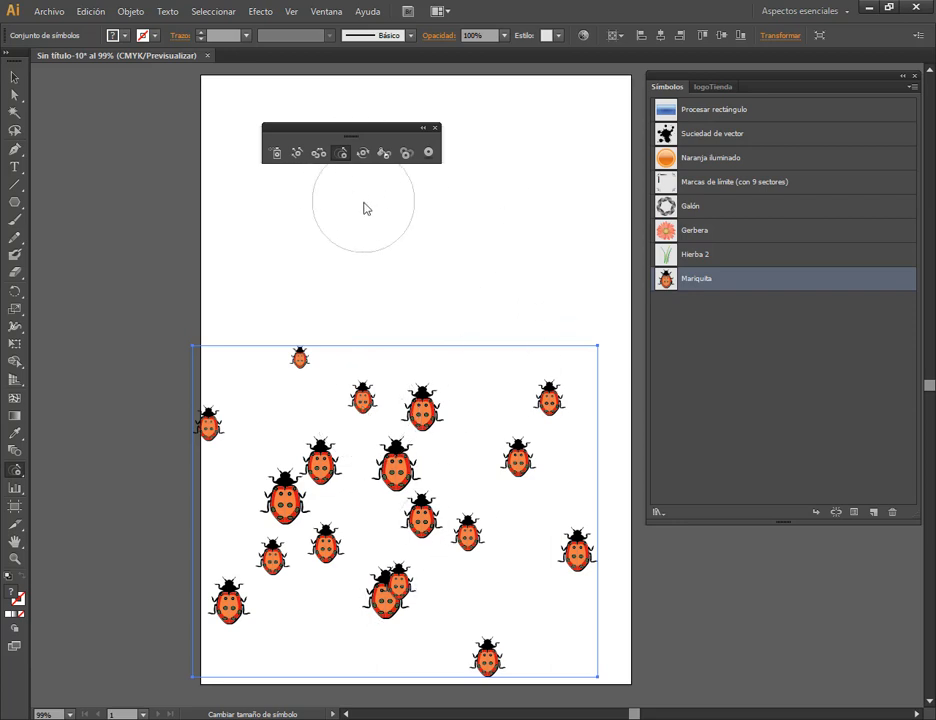
# Rotate ladybirds in the left and middle of the set with the Symbol Spinner.
pyautogui.click(363, 153)
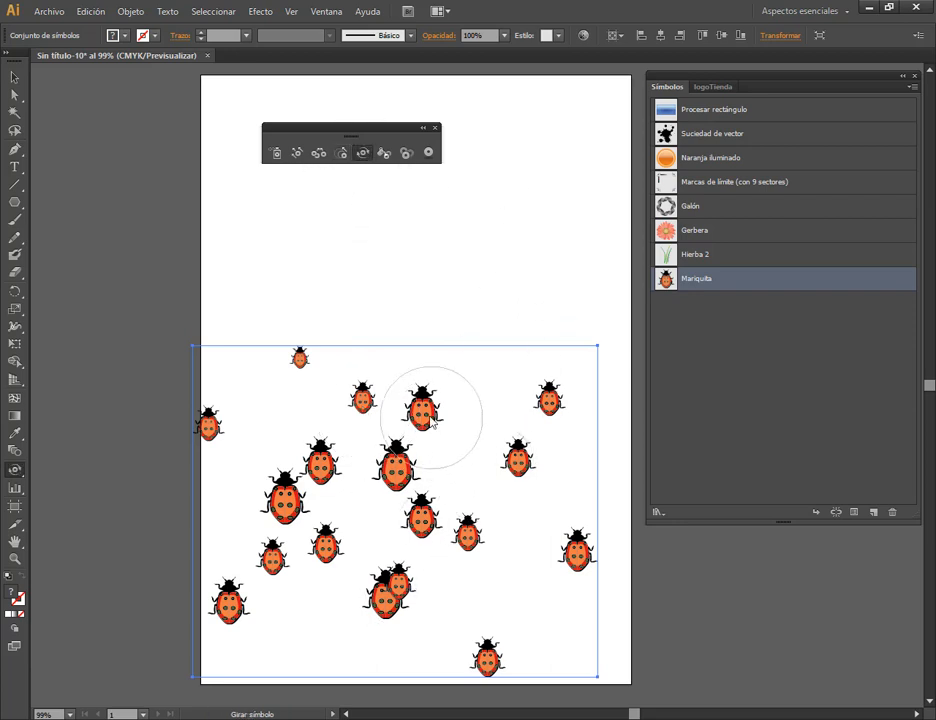
pyautogui.moveTo(431, 418)
pyautogui.mouseDown()
pyautogui.moveTo(396, 407)
pyautogui.moveTo(432, 397)
pyautogui.mouseUp()
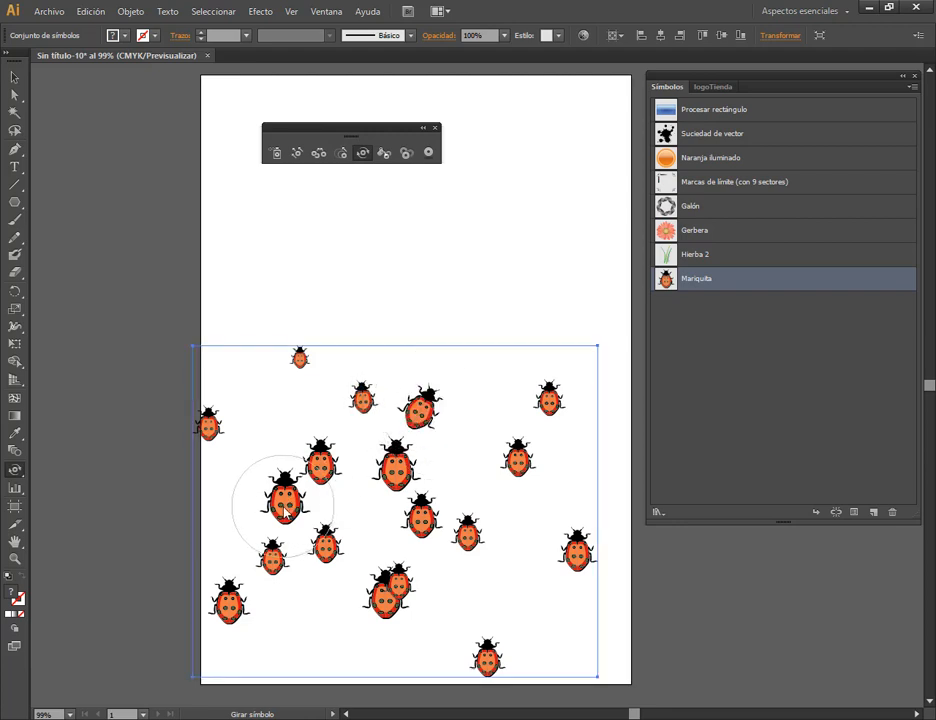
pyautogui.moveTo(285, 507)
pyautogui.mouseDown()
pyautogui.moveTo(306, 473)
pyautogui.moveTo(251, 462)
pyautogui.moveTo(333, 462)
pyautogui.moveTo(345, 490)
pyautogui.moveTo(304, 437)
pyautogui.moveTo(218, 478)
pyautogui.moveTo(246, 451)
pyautogui.moveTo(391, 488)
pyautogui.moveTo(339, 455)
pyautogui.moveTo(245, 476)
pyautogui.moveTo(377, 472)
pyautogui.moveTo(364, 486)
pyautogui.moveTo(240, 443)
pyautogui.moveTo(192, 462)
pyautogui.moveTo(401, 433)
pyautogui.moveTo(461, 454)
pyautogui.moveTo(309, 420)
pyautogui.moveTo(254, 471)
pyautogui.moveTo(339, 553)
pyautogui.moveTo(410, 594)
pyautogui.moveTo(455, 508)
pyautogui.moveTo(289, 450)
pyautogui.moveTo(249, 462)
pyautogui.moveTo(348, 433)
pyautogui.moveTo(452, 423)
pyautogui.moveTo(447, 429)
pyautogui.moveTo(569, 566)
pyautogui.moveTo(532, 652)
pyautogui.moveTo(515, 660)
pyautogui.moveTo(545, 657)
pyautogui.moveTo(549, 603)
pyautogui.moveTo(571, 586)
pyautogui.moveTo(574, 619)
pyautogui.moveTo(563, 657)
pyautogui.moveTo(537, 674)
pyautogui.moveTo(537, 716)
pyautogui.moveTo(533, 334)
pyautogui.moveTo(543, 226)
pyautogui.mouseUp()
pyautogui.scroll(3, 280, 530)
pyautogui.press('space')
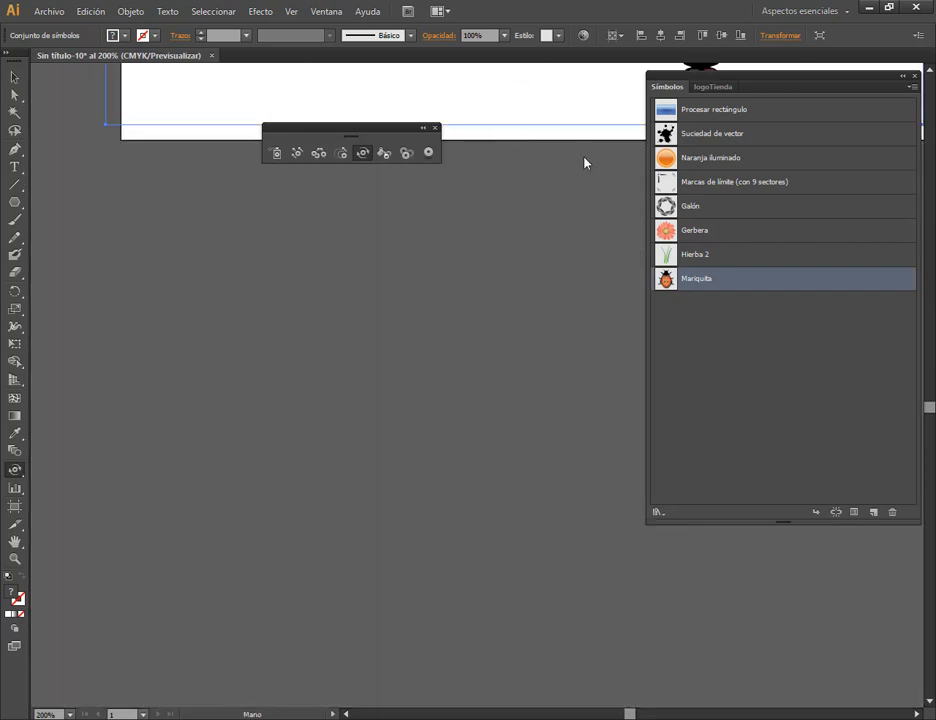
pyautogui.moveTo(585, 162); pyautogui.dragTo(459, 705)
pyautogui.scroll(-2, 381, 469)
pyautogui.moveTo(378, 475)
pyautogui.mouseDown()
pyautogui.moveTo(395, 476)
pyautogui.moveTo(378, 404)
pyautogui.moveTo(382, 420)
pyautogui.mouseUp()
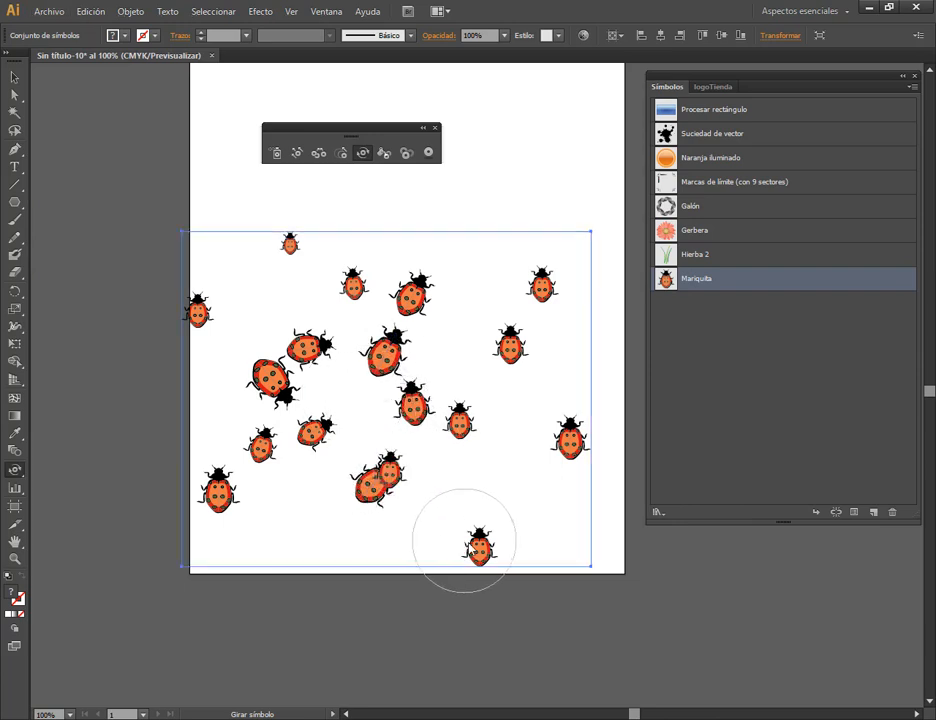
# Turn the ladybirds at the bottom, along the right side and in the upper middle in varied directions with the Symbol Spinner.
pyautogui.moveTo(481, 539)
pyautogui.mouseDown()
pyautogui.moveTo(501, 560)
pyautogui.moveTo(554, 533)
pyautogui.mouseUp()
pyautogui.moveTo(560, 485); pyautogui.dragTo(547, 452)
pyautogui.moveTo(514, 333); pyautogui.dragTo(531, 345)
pyautogui.moveTo(544, 289); pyautogui.dragTo(515, 293)
pyautogui.moveTo(411, 292); pyautogui.dragTo(370, 294)
pyautogui.moveTo(383, 361); pyautogui.dragTo(394, 365)
pyautogui.moveTo(376, 484); pyautogui.dragTo(377, 474)
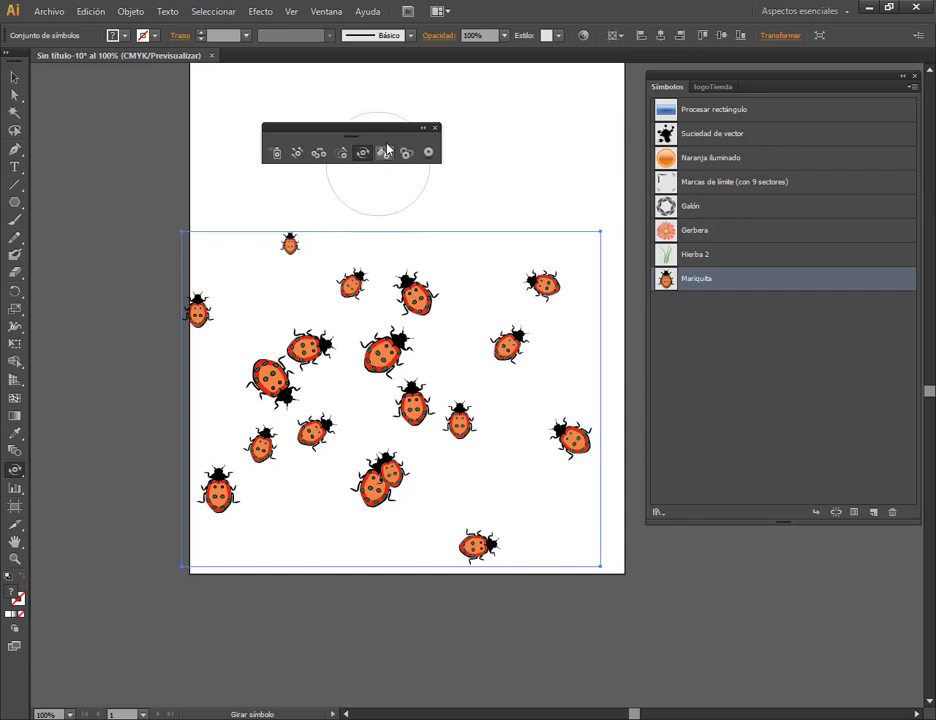
# Set a bright blue fill and stain ladybirds in the upper middle and right of the set with the Symbol Stainer.
pyautogui.click(387, 153)
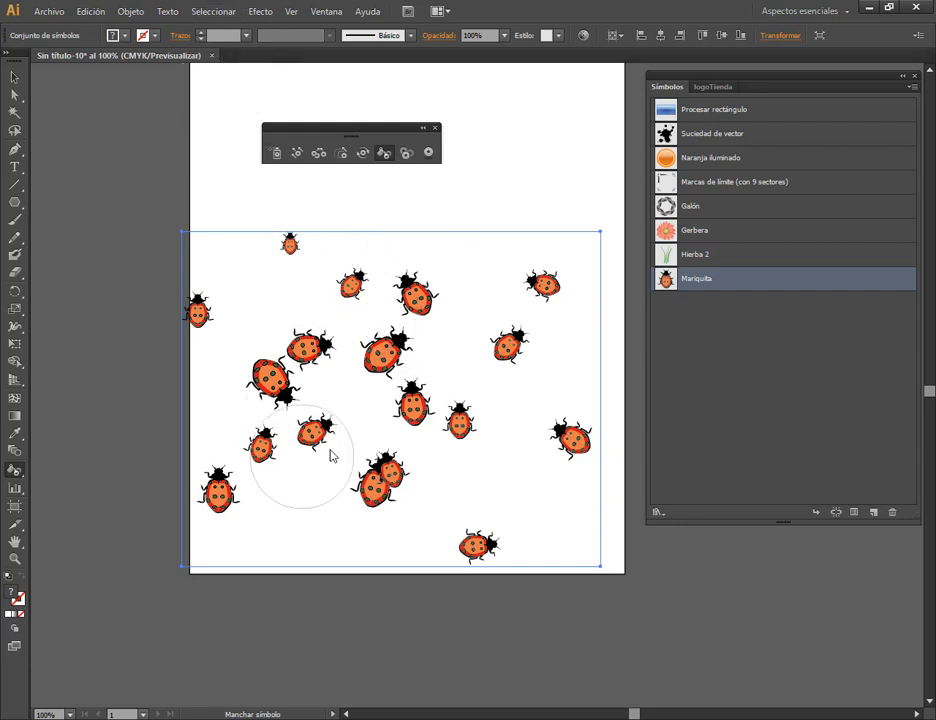
pyautogui.click(126, 38)
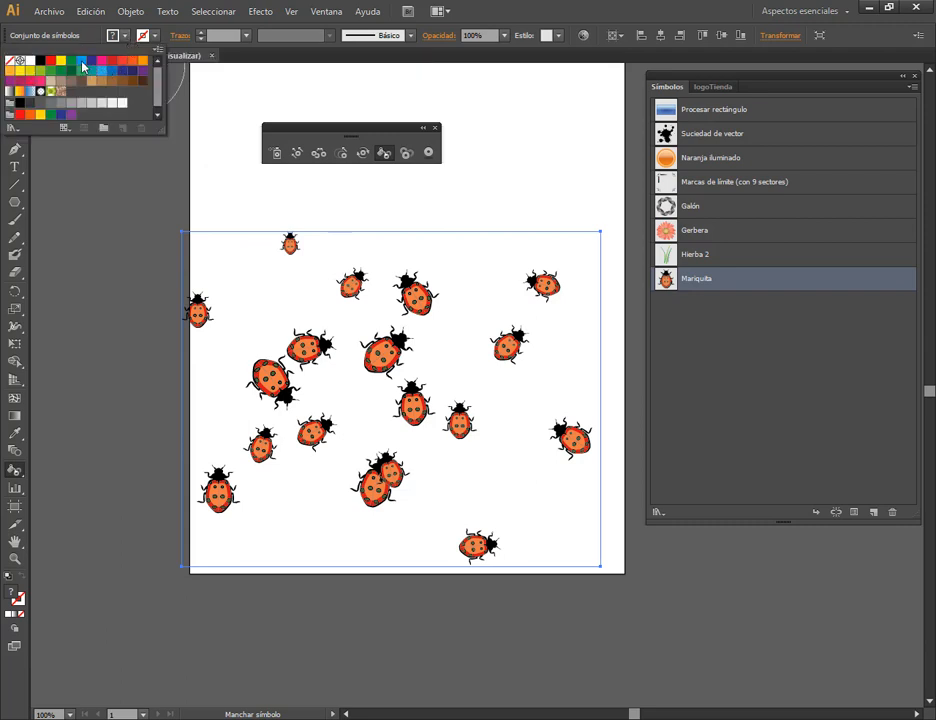
pyautogui.click(84, 67)
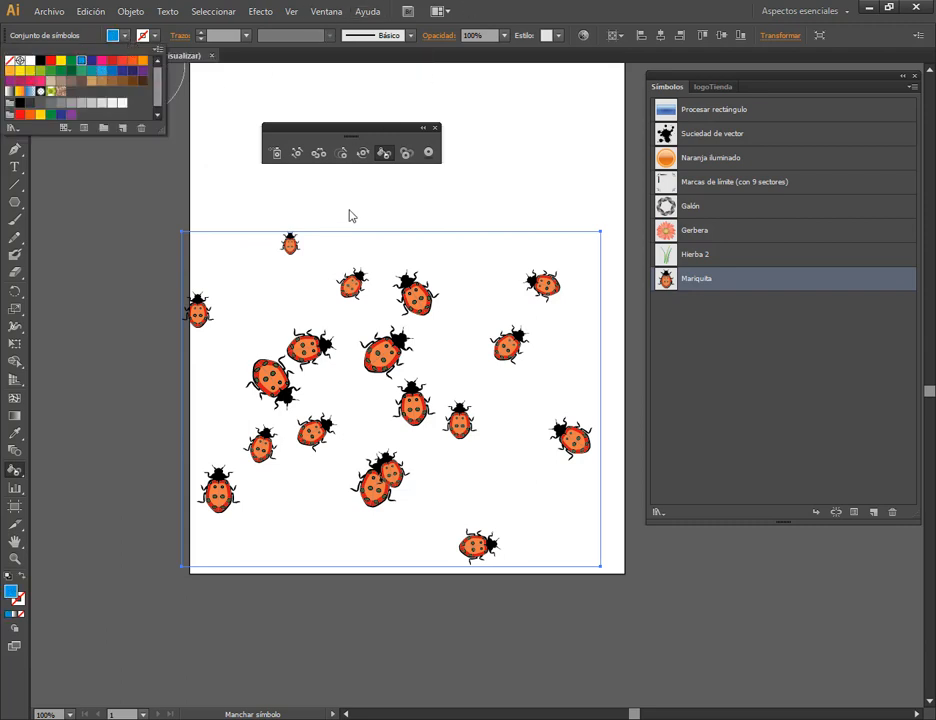
pyautogui.click(509, 54)
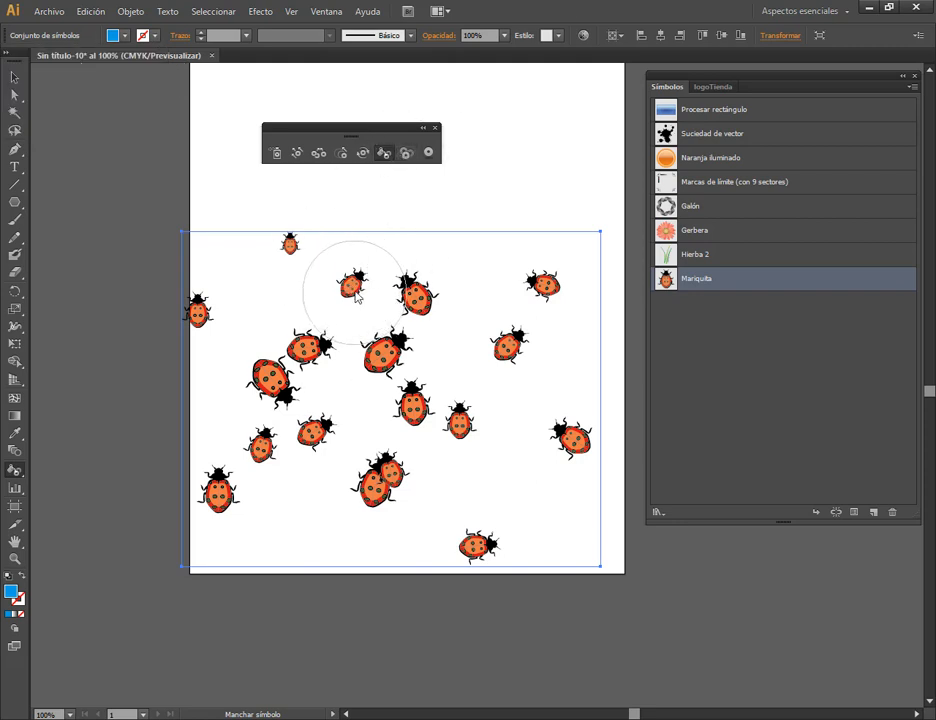
pyautogui.moveTo(351, 286)
pyautogui.mouseDown()
pyautogui.moveTo(386, 323)
pyautogui.moveTo(455, 328)
pyautogui.moveTo(451, 318)
pyautogui.mouseUp()
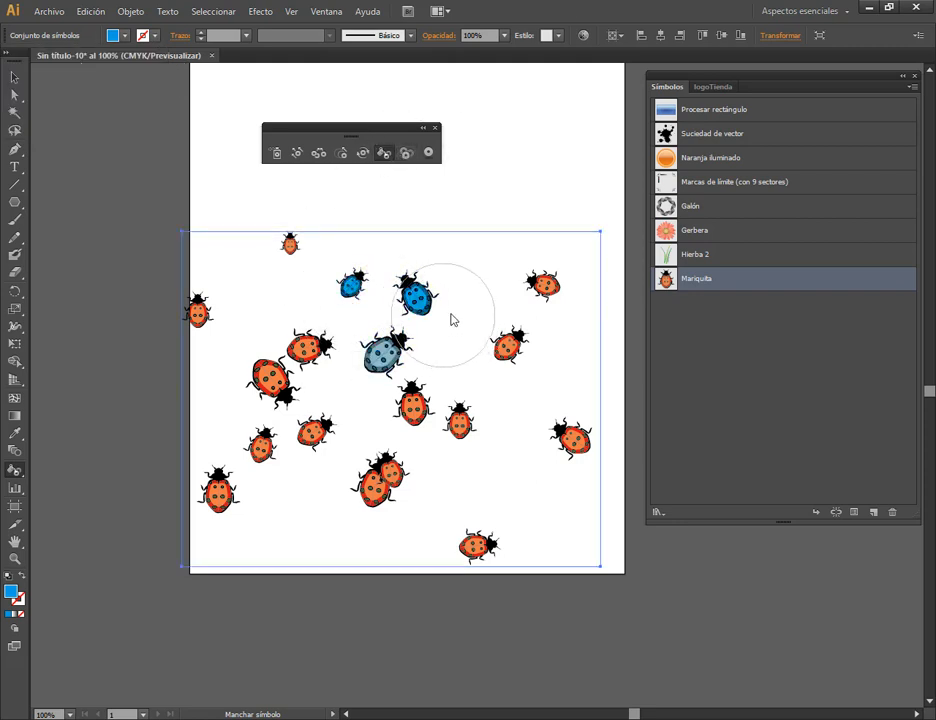
pyautogui.click(540, 287)
pyautogui.click(508, 347)
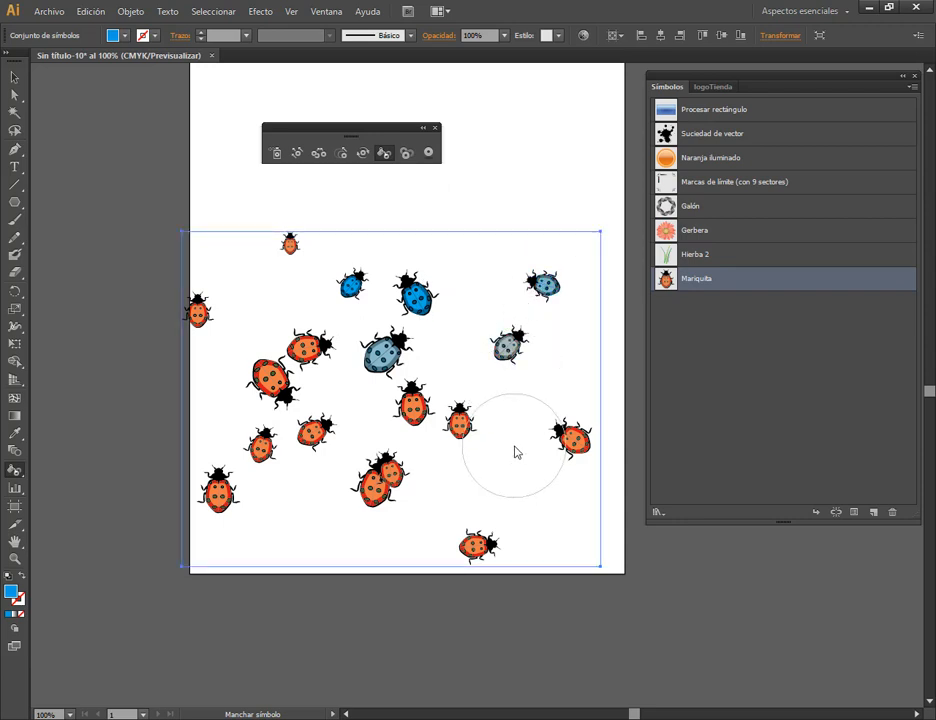
pyautogui.click(572, 445)
pyautogui.click(455, 423)
pyautogui.click(405, 405)
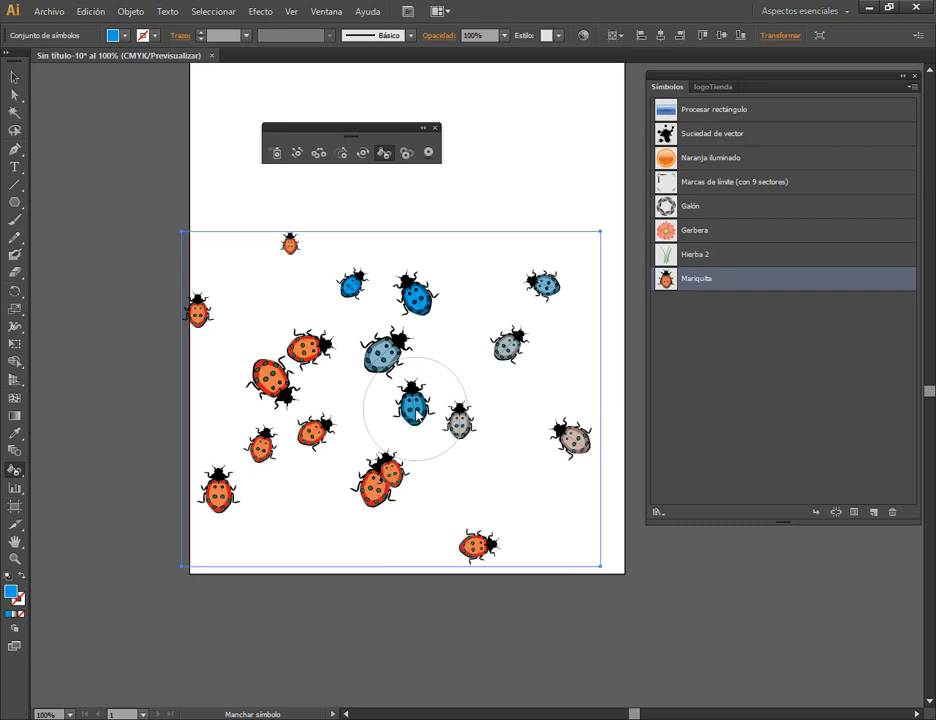
# Stain the remaining ladybirds on the right, centre, left and bottom of the set bright blue with the Symbol Stainer.
pyautogui.click(566, 441)
pyautogui.click(578, 460)
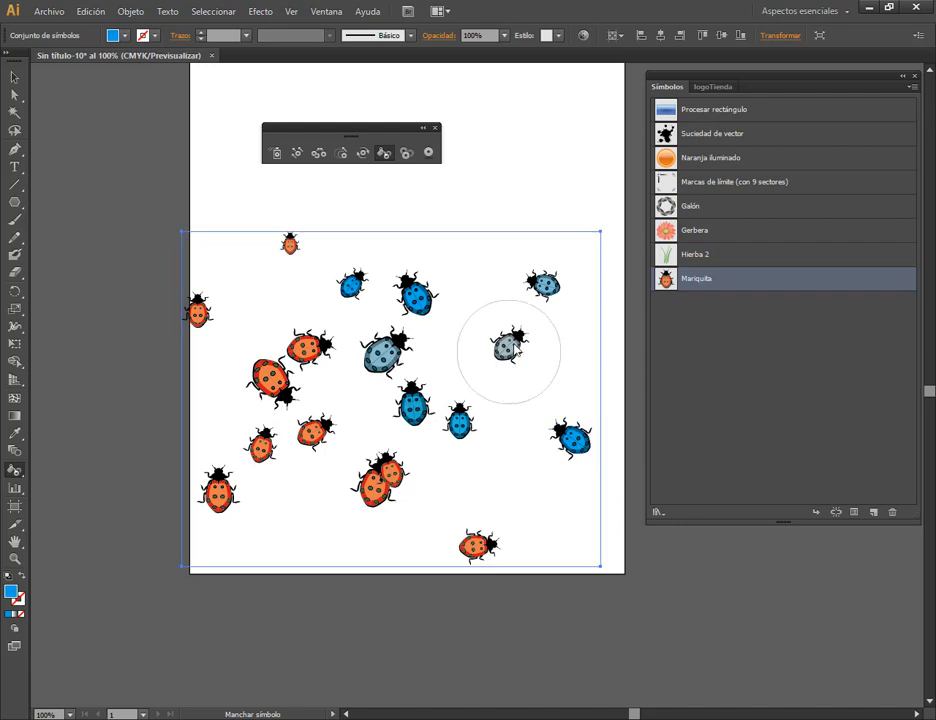
pyautogui.click(391, 358)
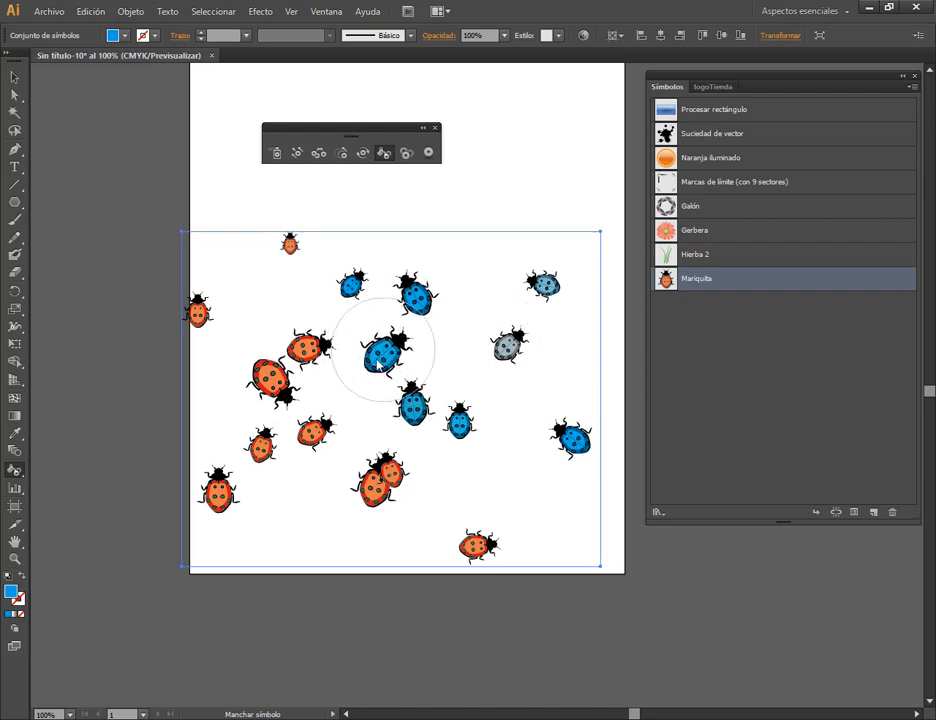
pyautogui.click(301, 350)
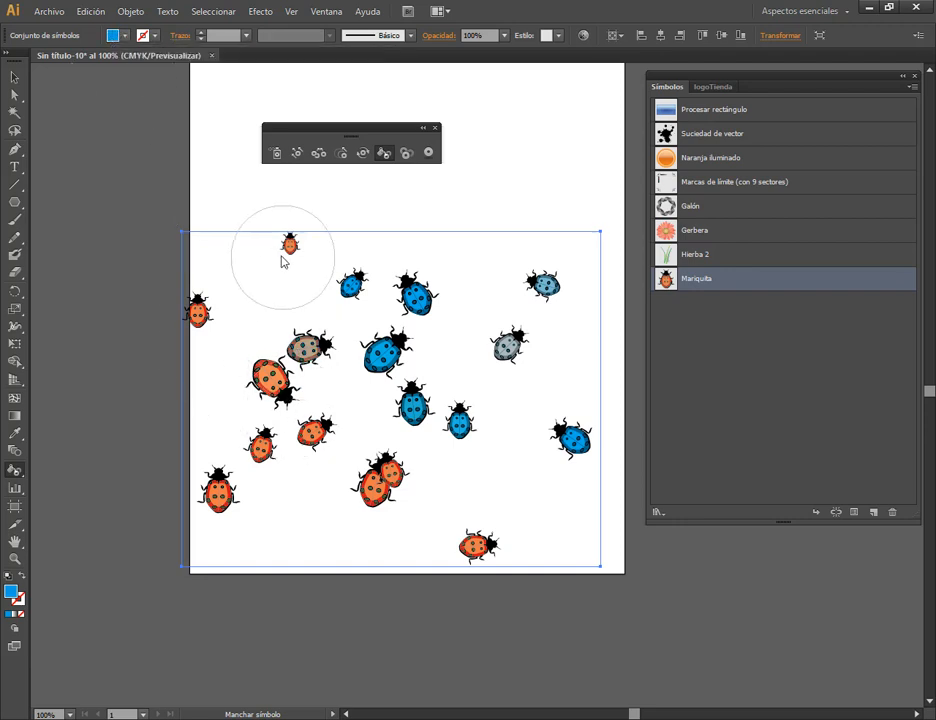
pyautogui.moveTo(282, 257)
pyautogui.mouseDown()
pyautogui.moveTo(218, 297)
pyautogui.moveTo(226, 387)
pyautogui.moveTo(274, 522)
pyautogui.moveTo(455, 590)
pyautogui.moveTo(532, 543)
pyautogui.moveTo(348, 495)
pyautogui.moveTo(273, 379)
pyautogui.moveTo(281, 347)
pyautogui.mouseUp()
pyautogui.click(391, 478)
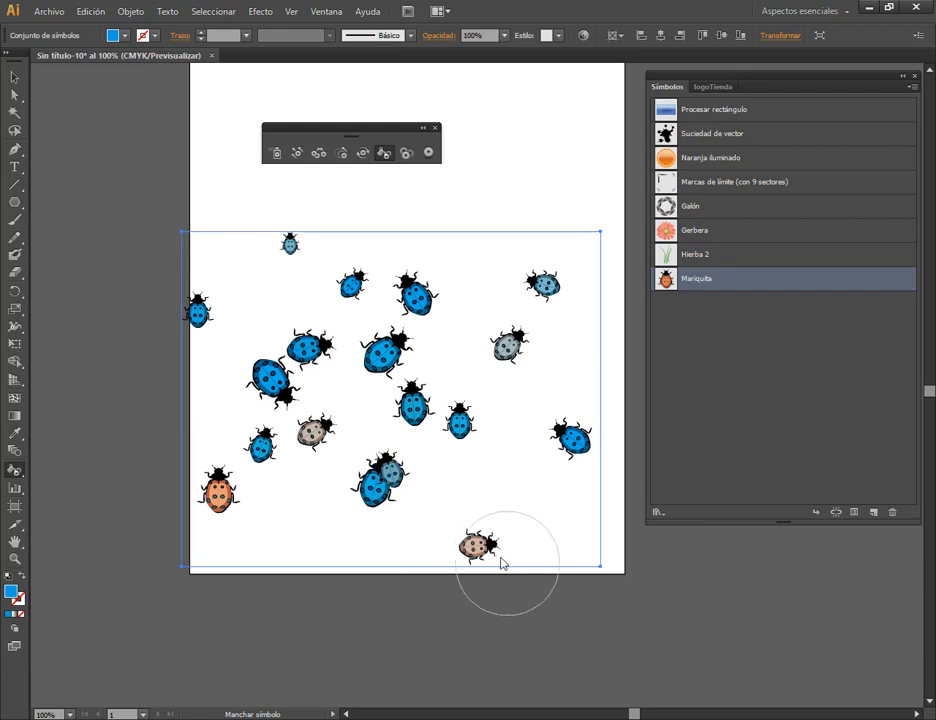
pyautogui.moveTo(501, 560); pyautogui.dragTo(480, 544)
pyautogui.click(505, 342)
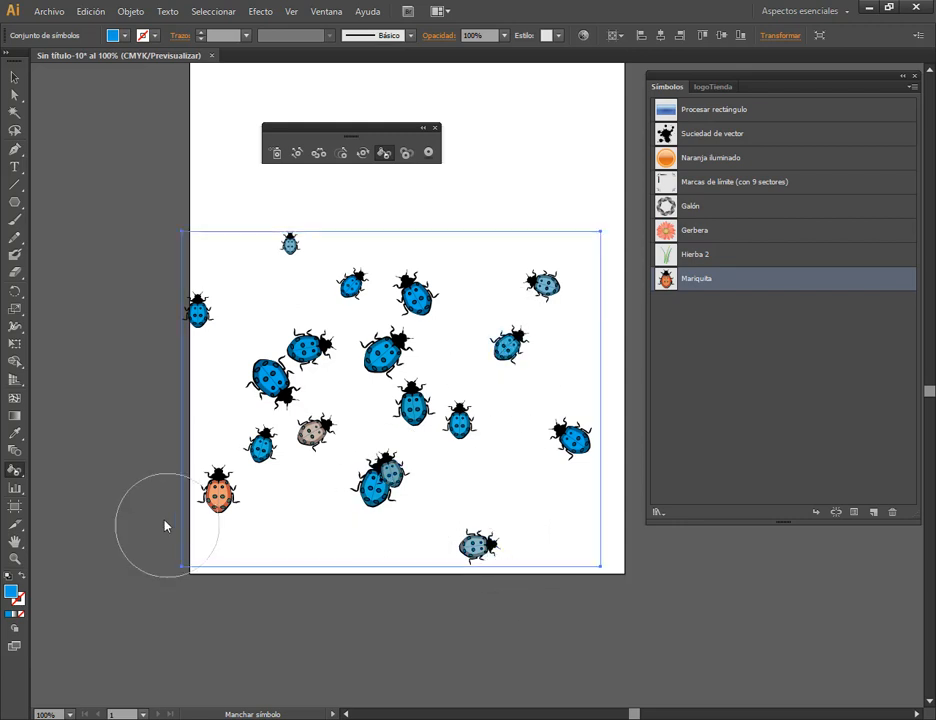
pyautogui.click(216, 494)
pyautogui.moveTo(304, 455); pyautogui.dragTo(322, 423)
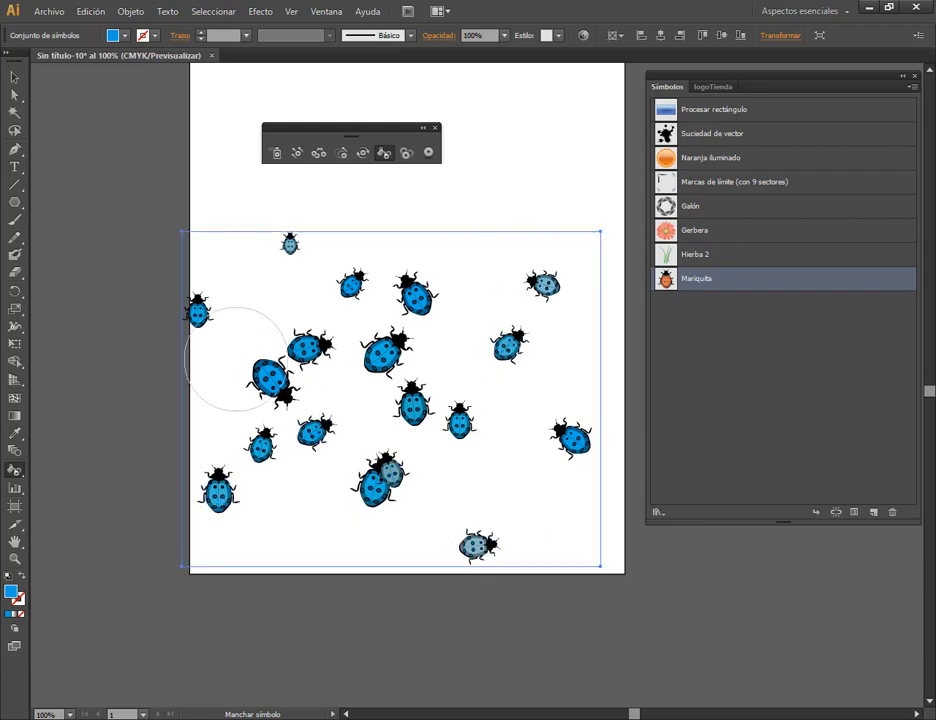
# Set a green fill and stain the ladybirds in the left middle and lower middle of the set.
pyautogui.click(114, 34)
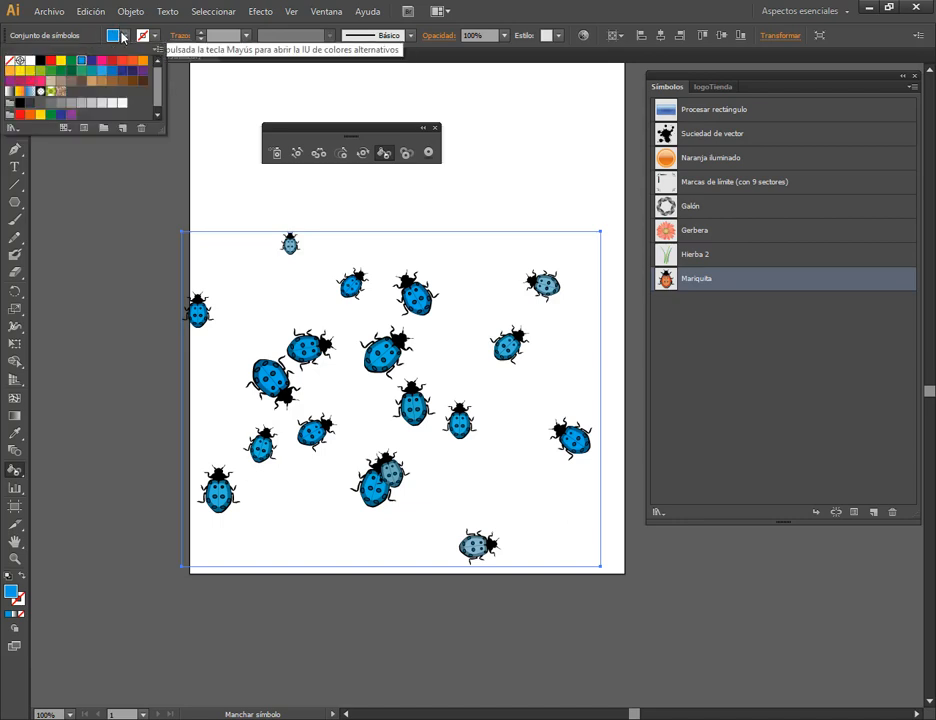
pyautogui.click(73, 64)
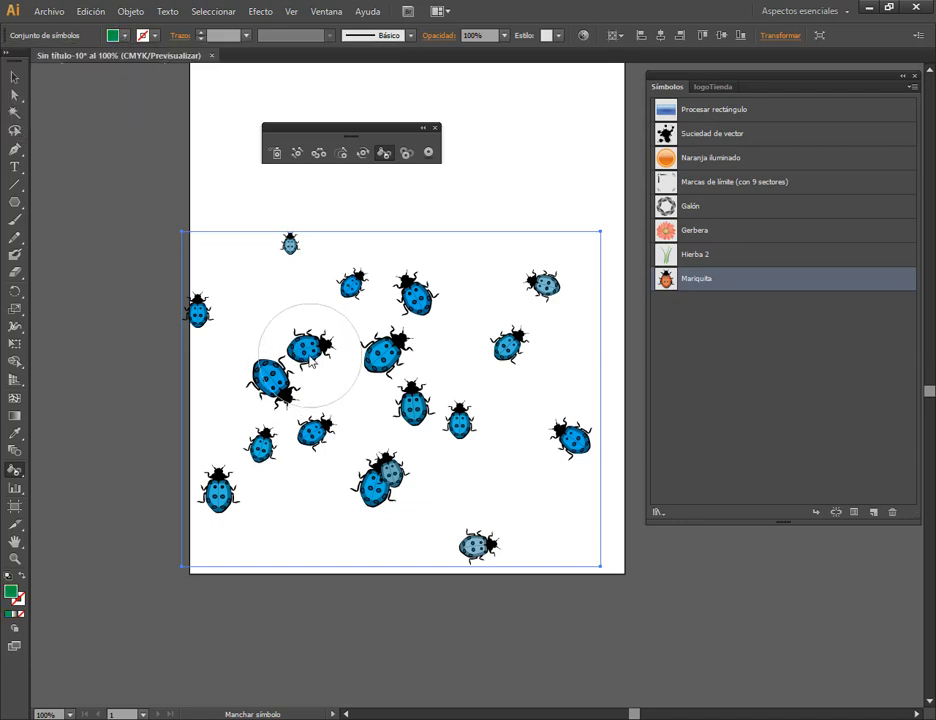
pyautogui.click(290, 371)
pyautogui.click(276, 388)
pyautogui.click(274, 391)
pyautogui.moveTo(311, 437)
pyautogui.mouseDown()
pyautogui.moveTo(375, 493)
pyautogui.moveTo(244, 433)
pyautogui.moveTo(250, 440)
pyautogui.mouseUp()
# Set a red fill and stain the ladybirds in the centre and along the upper part of the set.
pyautogui.click(124, 35)
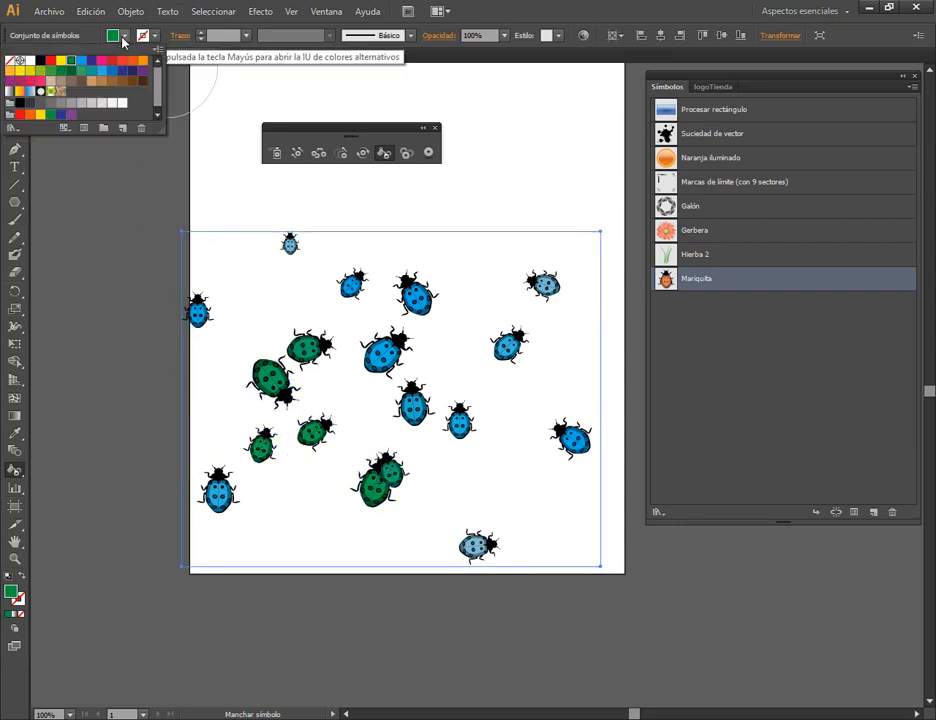
pyautogui.click(49, 62)
pyautogui.moveTo(414, 298)
pyautogui.mouseDown()
pyautogui.moveTo(382, 355)
pyautogui.moveTo(448, 418)
pyautogui.moveTo(408, 362)
pyautogui.mouseUp()
pyautogui.click(352, 283)
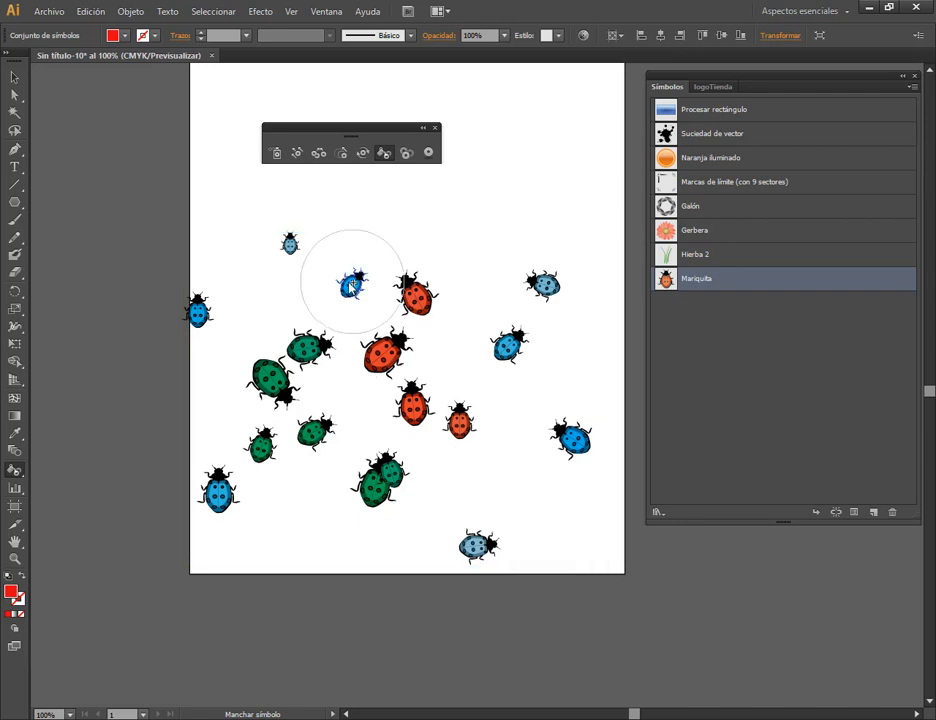
pyautogui.click(296, 244)
pyautogui.click(296, 244)
pyautogui.moveTo(349, 283); pyautogui.dragTo(355, 300)
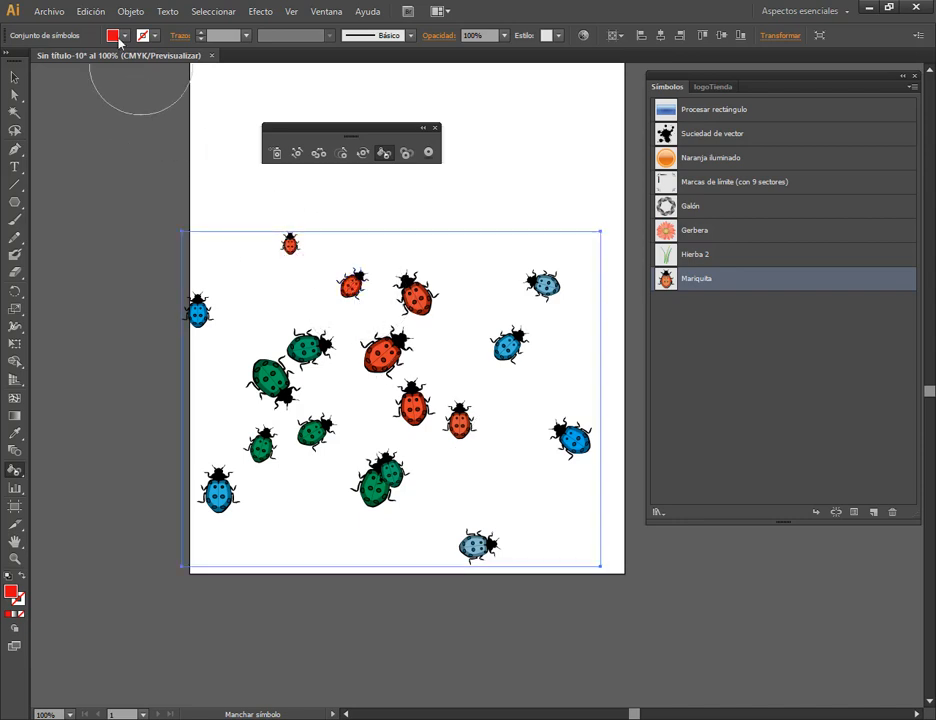
# Set a yellow fill and stain the ladybirds along the right side and at the bottom of the set.
pyautogui.click(124, 36)
pyautogui.click(60, 61)
pyautogui.moveTo(539, 299)
pyautogui.mouseDown()
pyautogui.moveTo(516, 359)
pyautogui.moveTo(575, 466)
pyautogui.moveTo(560, 460)
pyautogui.moveTo(524, 338)
pyautogui.moveTo(541, 282)
pyautogui.mouseUp()
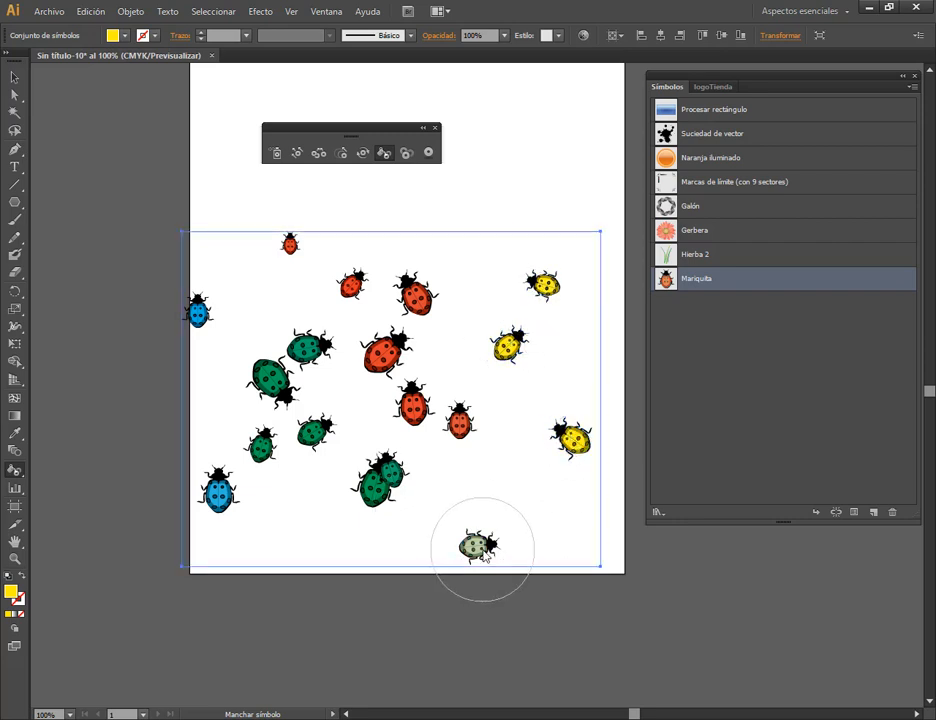
pyautogui.moveTo(485, 558)
pyautogui.mouseDown()
pyautogui.moveTo(462, 532)
pyautogui.moveTo(470, 545)
pyautogui.mouseUp()
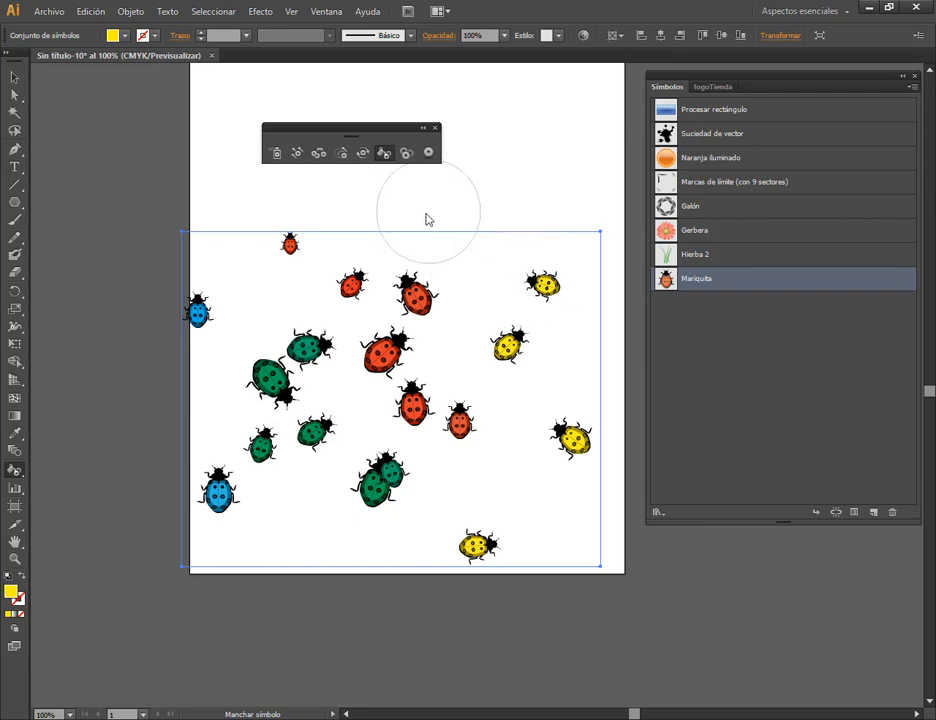
# Fade the upper-right yellow, topmost red, and left and lower-middle green ladybirds with the Symbol Screener.
pyautogui.click(407, 154)
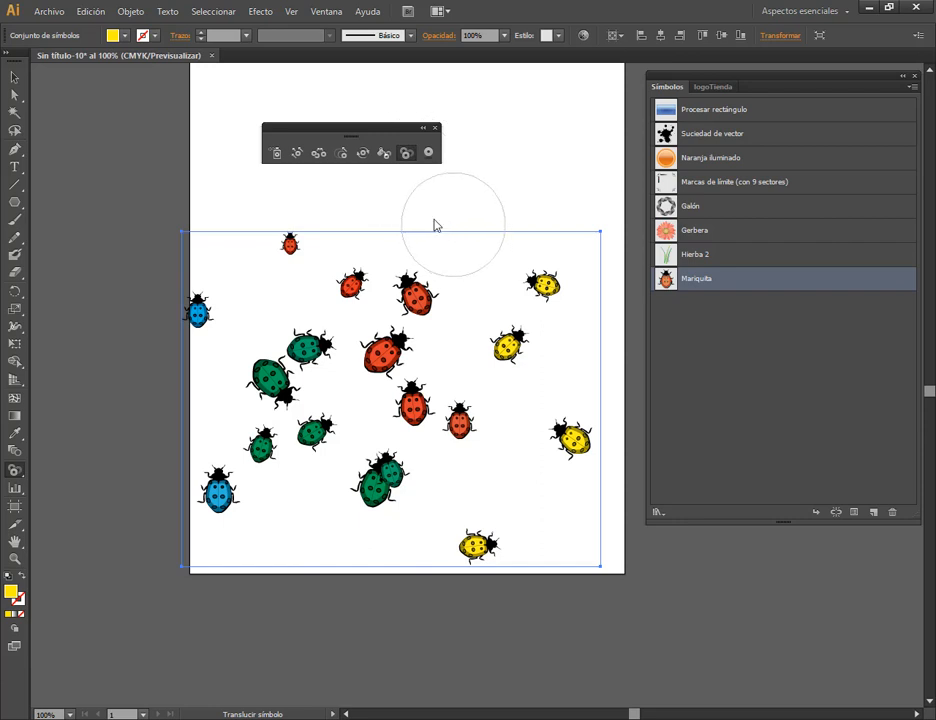
pyautogui.click(540, 307)
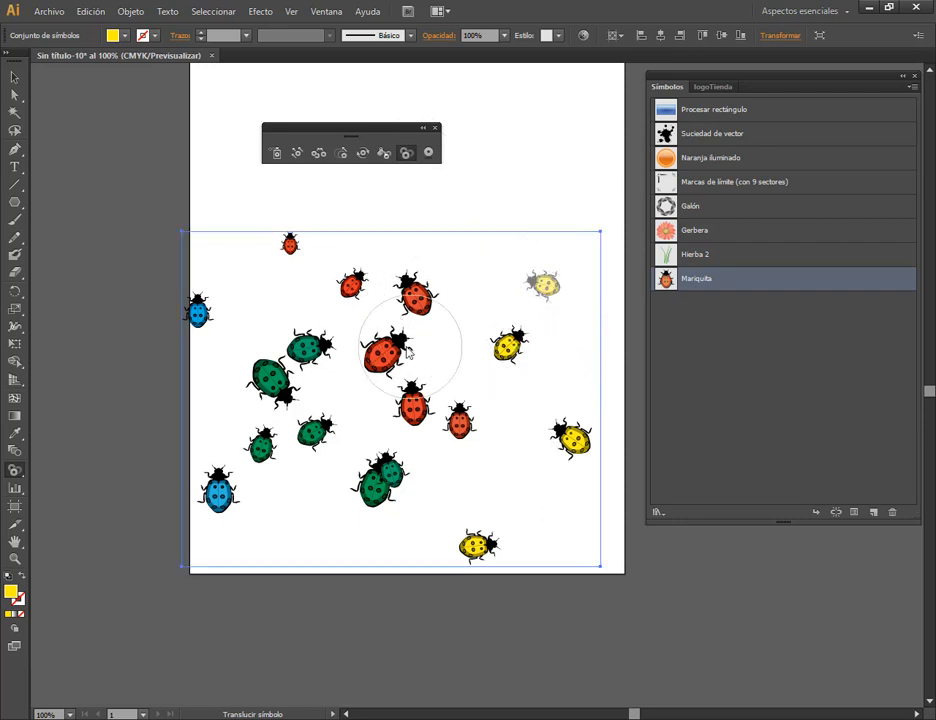
pyautogui.click(382, 488)
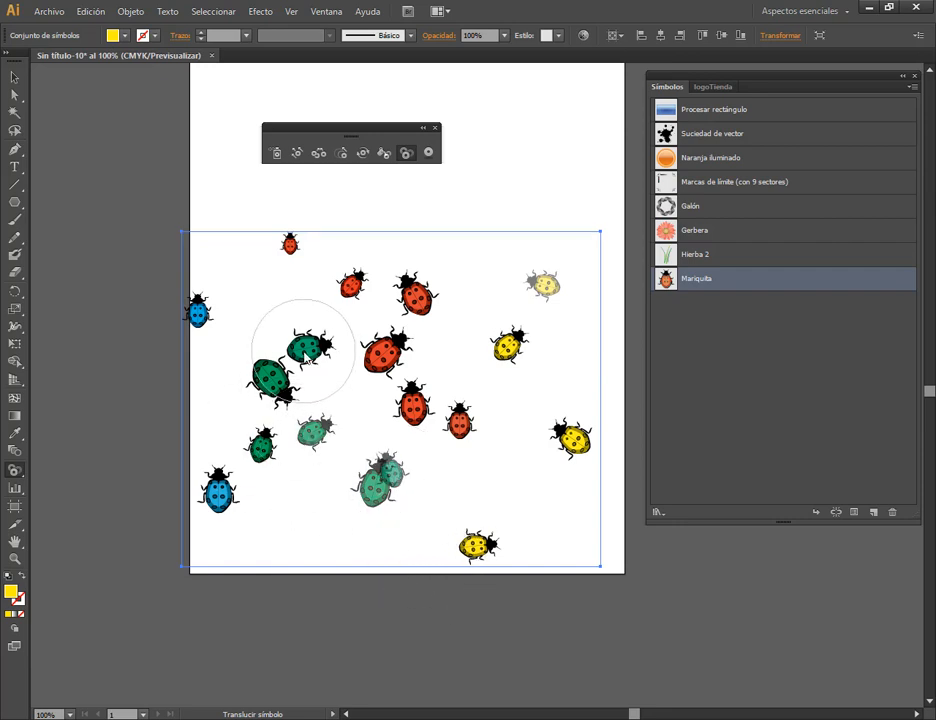
pyautogui.click(292, 251)
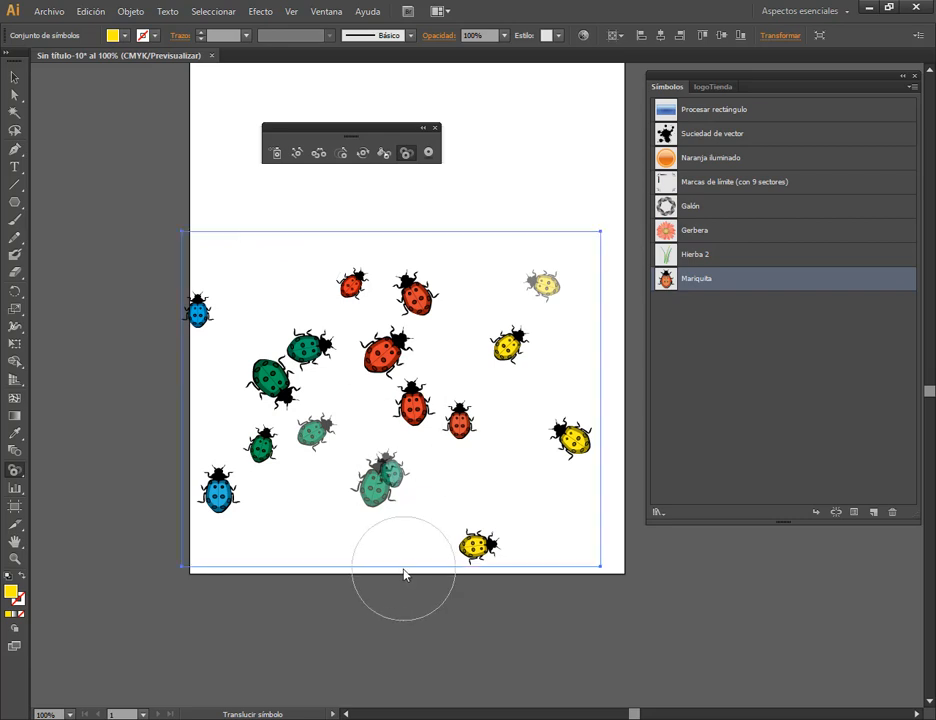
pyautogui.click(262, 378)
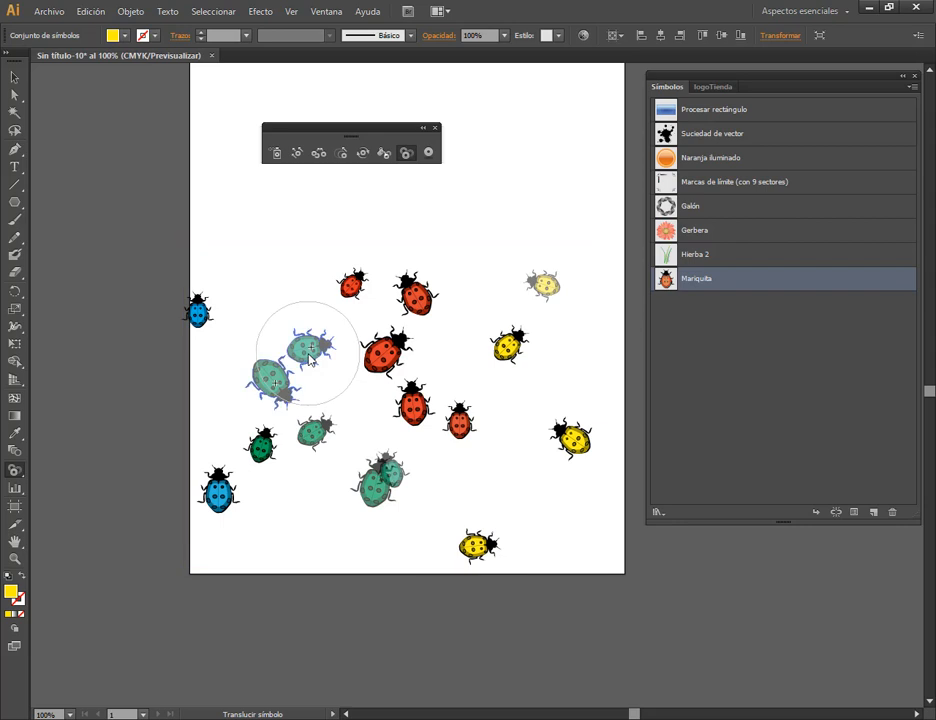
pyautogui.moveTo(292, 350)
pyautogui.mouseDown()
pyautogui.moveTo(274, 383)
pyautogui.moveTo(330, 440)
pyautogui.mouseUp()
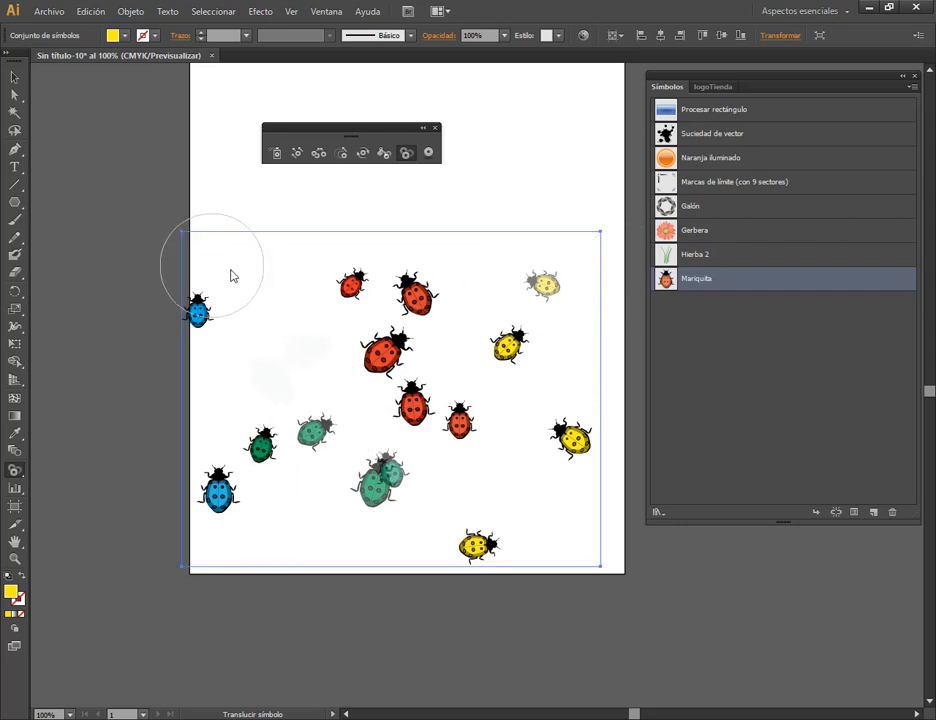
# Restore the opacity of the faded red, green and yellow ladybirds with the Symbol Screener.
pyautogui.click(297, 261)
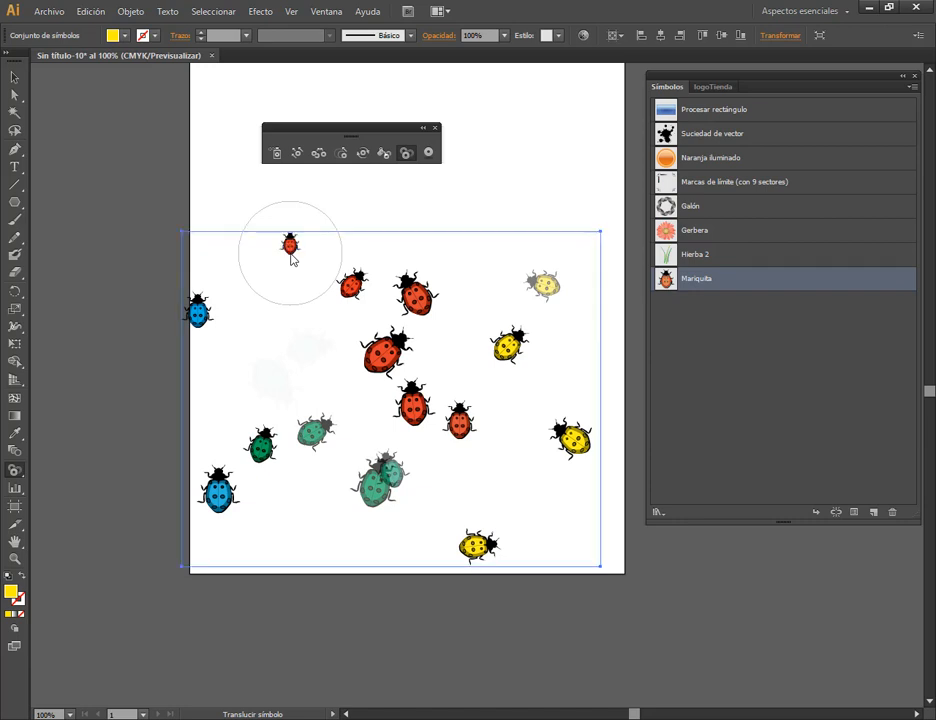
pyautogui.moveTo(272, 316)
pyautogui.mouseDown()
pyautogui.moveTo(373, 419)
pyautogui.moveTo(393, 485)
pyautogui.mouseUp()
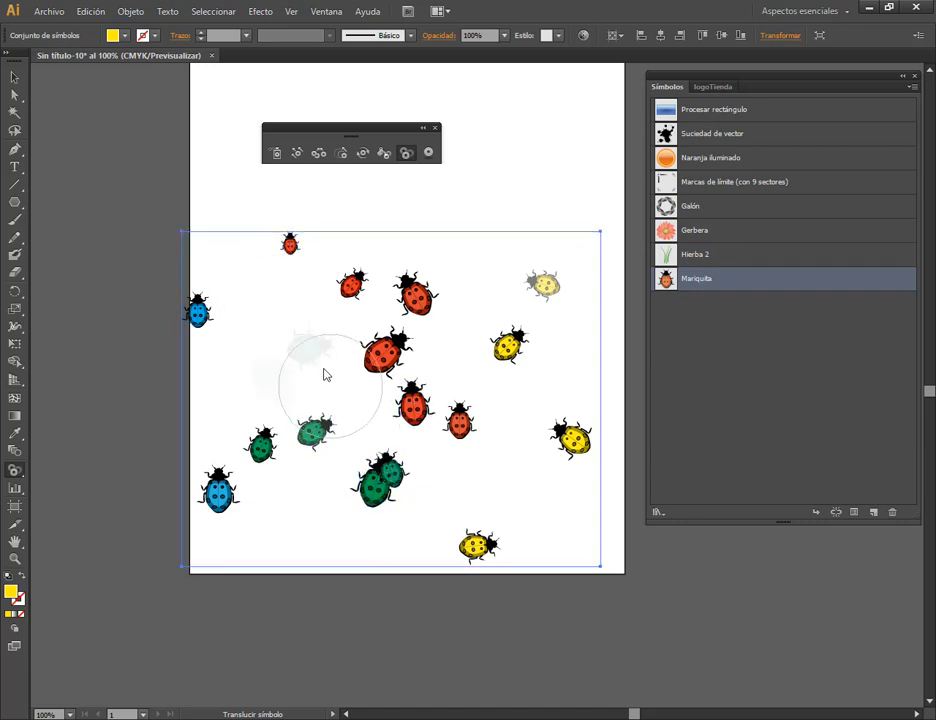
pyautogui.moveTo(307, 345)
pyautogui.mouseDown()
pyautogui.moveTo(282, 384)
pyautogui.moveTo(312, 355)
pyautogui.moveTo(357, 440)
pyautogui.moveTo(567, 460)
pyautogui.moveTo(504, 346)
pyautogui.moveTo(540, 291)
pyautogui.moveTo(556, 297)
pyautogui.mouseUp()
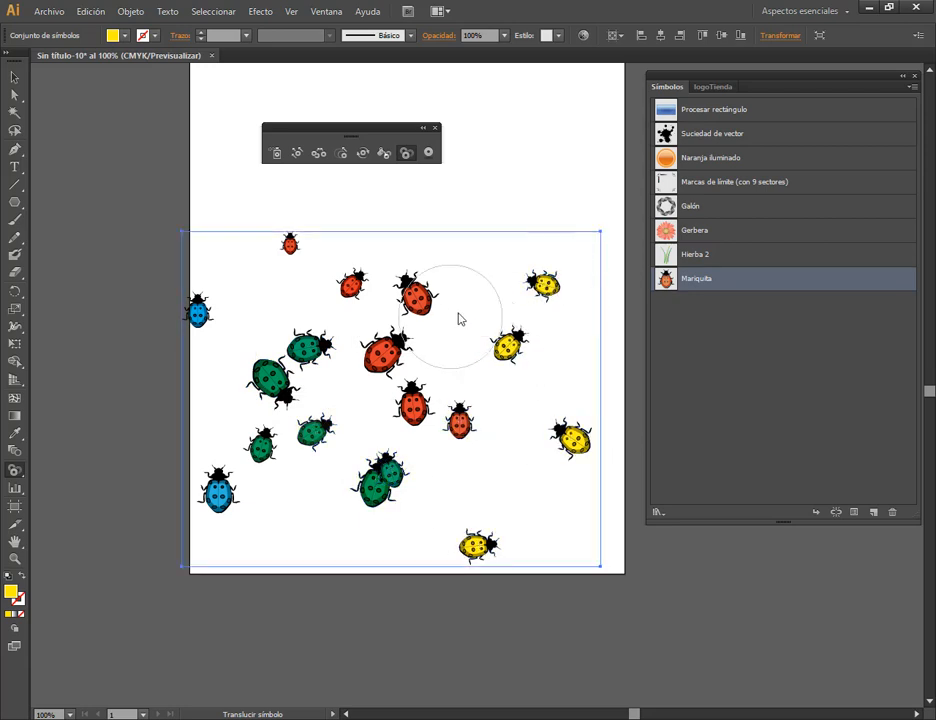
# Give ladybirds across the set varied transparency with the Symbol Screener, fading the central red and upper-left ones most.
pyautogui.moveTo(397, 399)
pyautogui.mouseDown()
pyautogui.moveTo(334, 480)
pyautogui.moveTo(585, 291)
pyautogui.mouseUp()
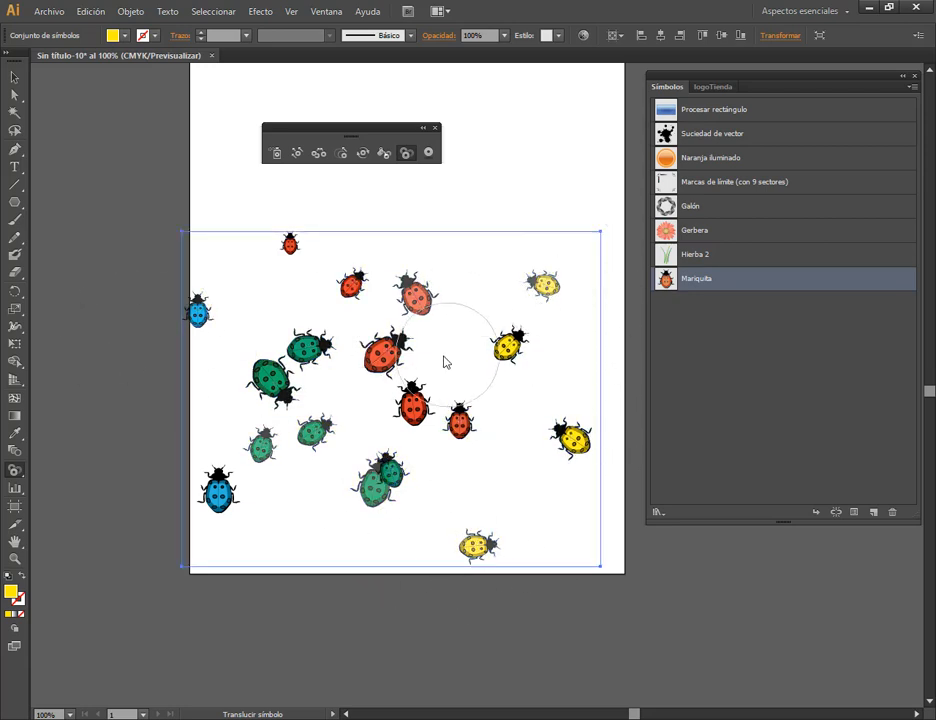
pyautogui.moveTo(408, 363); pyautogui.dragTo(506, 491)
pyautogui.moveTo(299, 253); pyautogui.dragTo(170, 320)
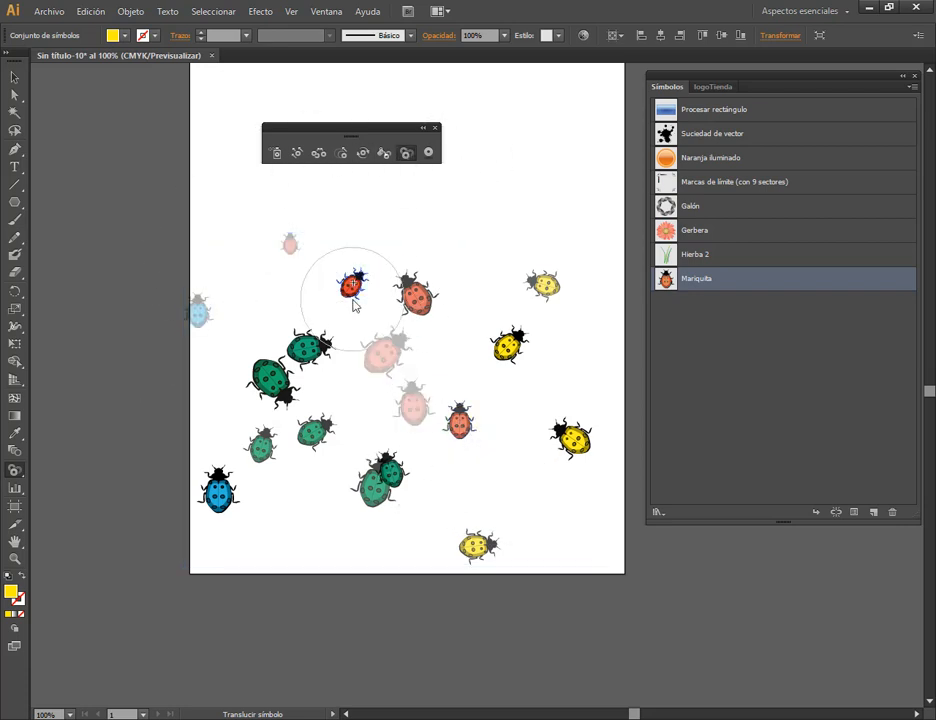
pyautogui.moveTo(297, 438); pyautogui.dragTo(330, 430)
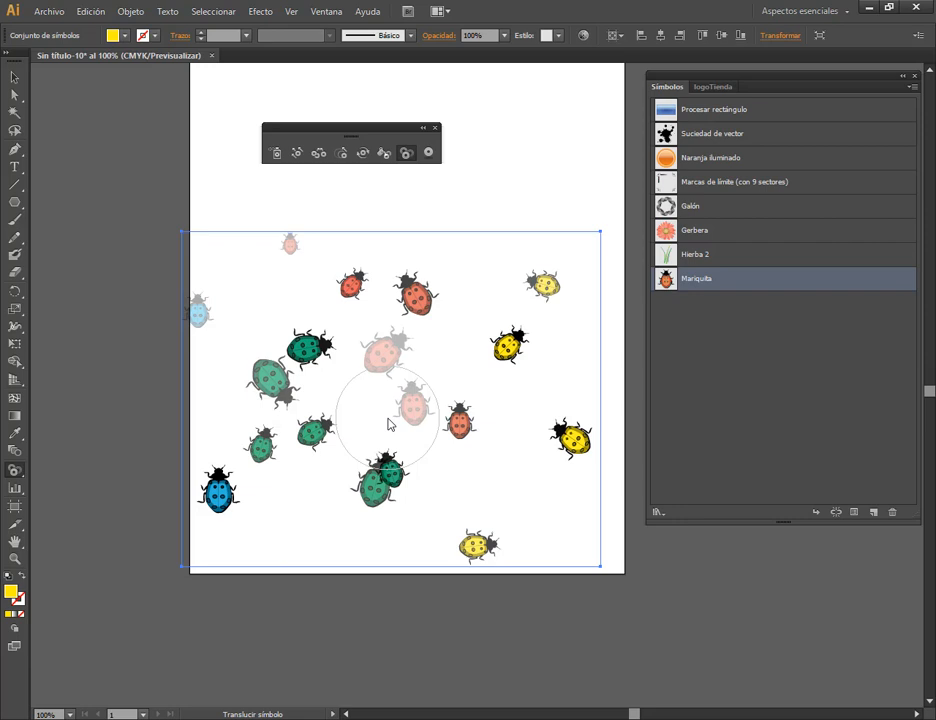
pyautogui.click(410, 312)
pyautogui.click(377, 488)
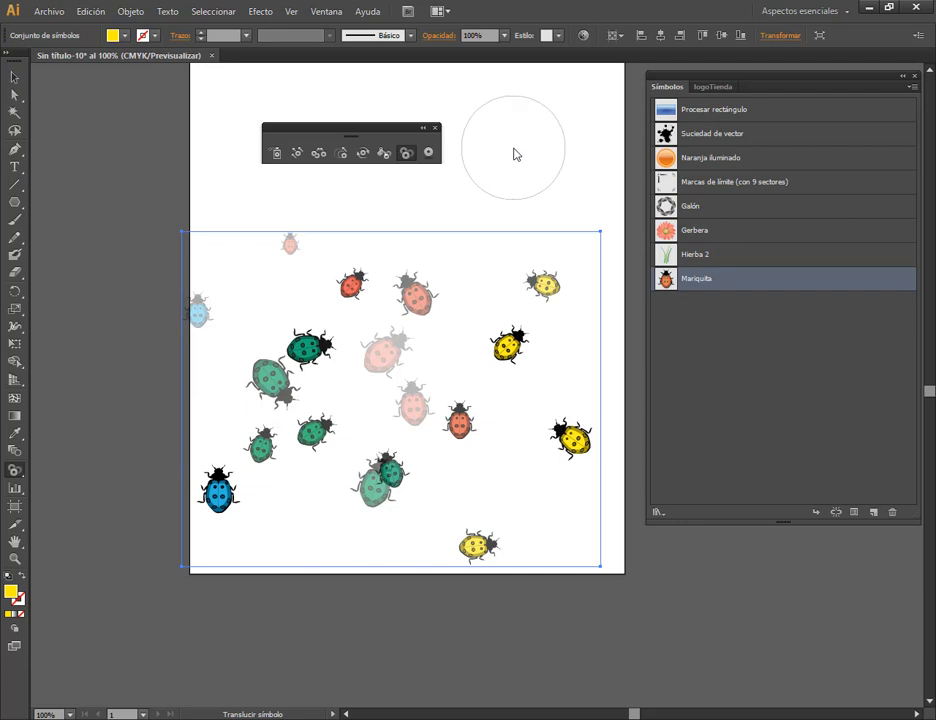
# Apply the drop shadow graphic style to ladybirds across the whole set with the Symbol Styler.
pyautogui.click(433, 156)
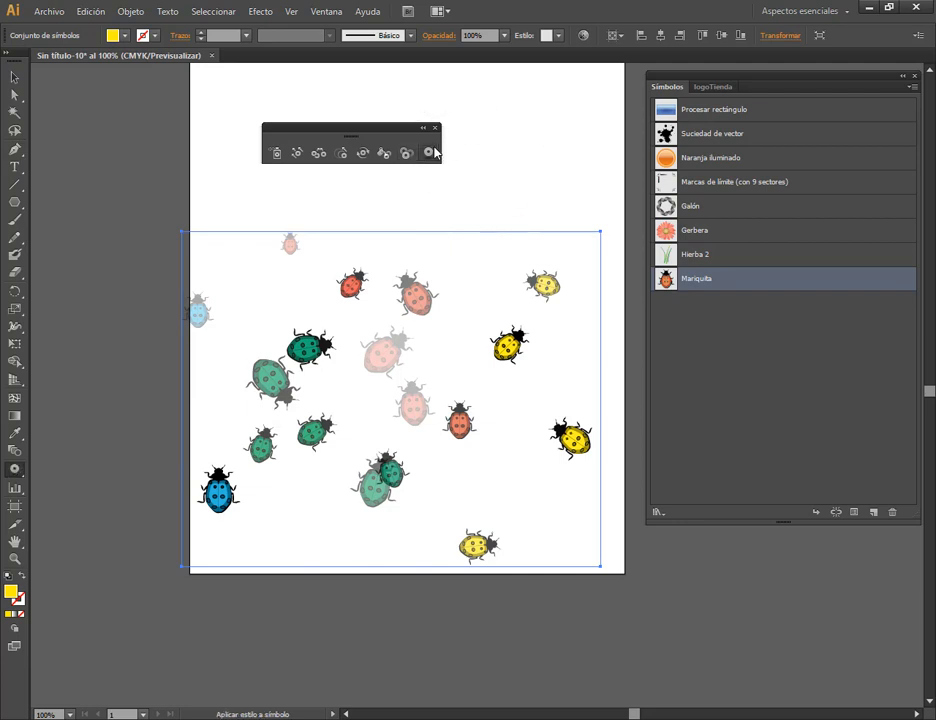
pyautogui.press('ctrl')
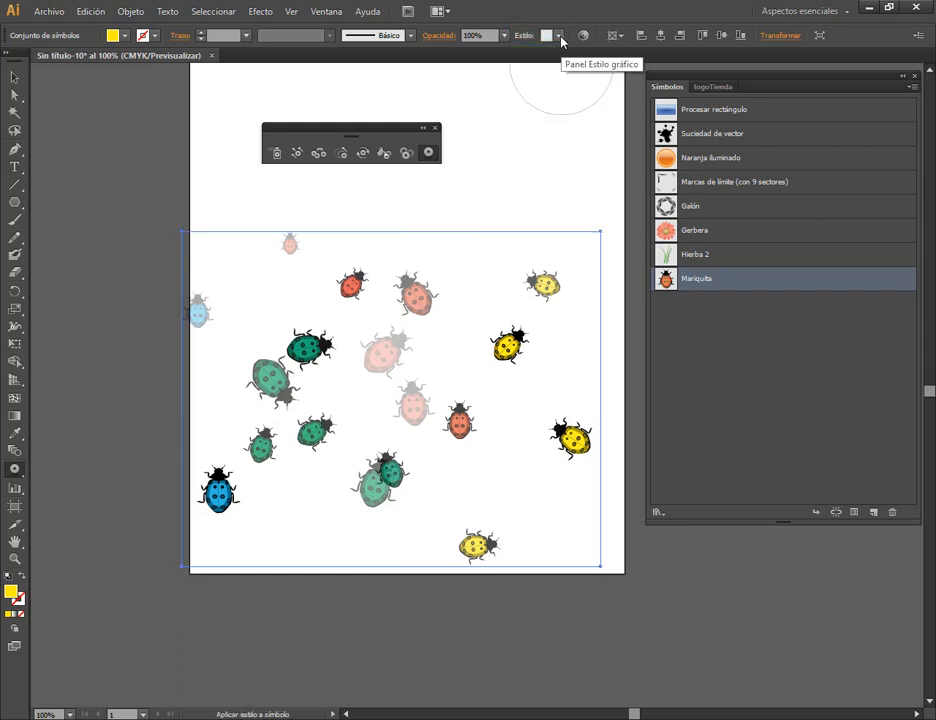
pyautogui.click(559, 36)
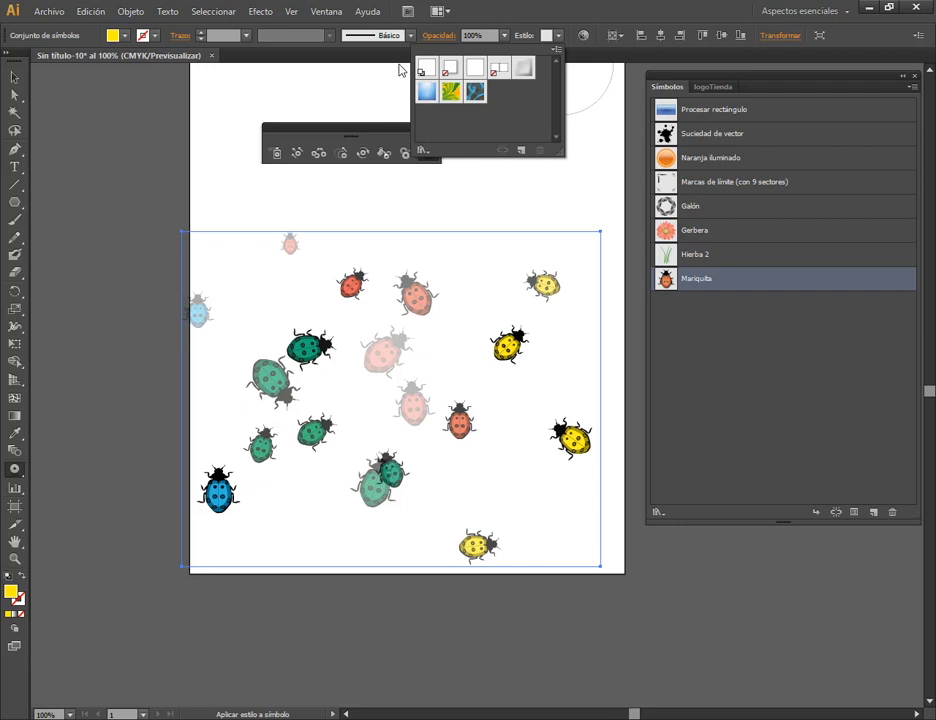
pyautogui.click(449, 70)
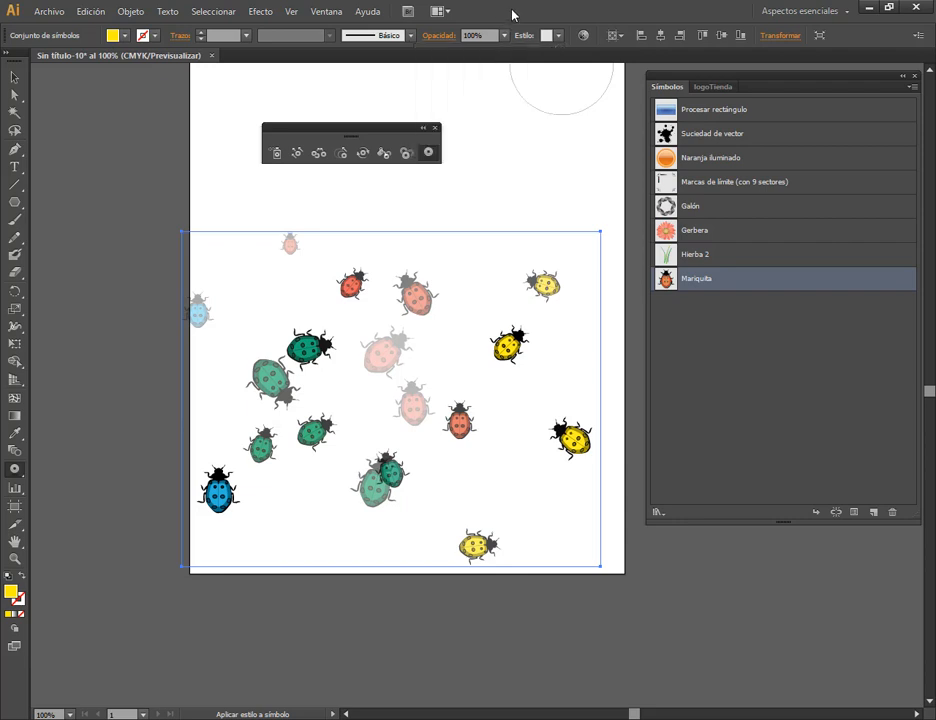
pyautogui.click(544, 289)
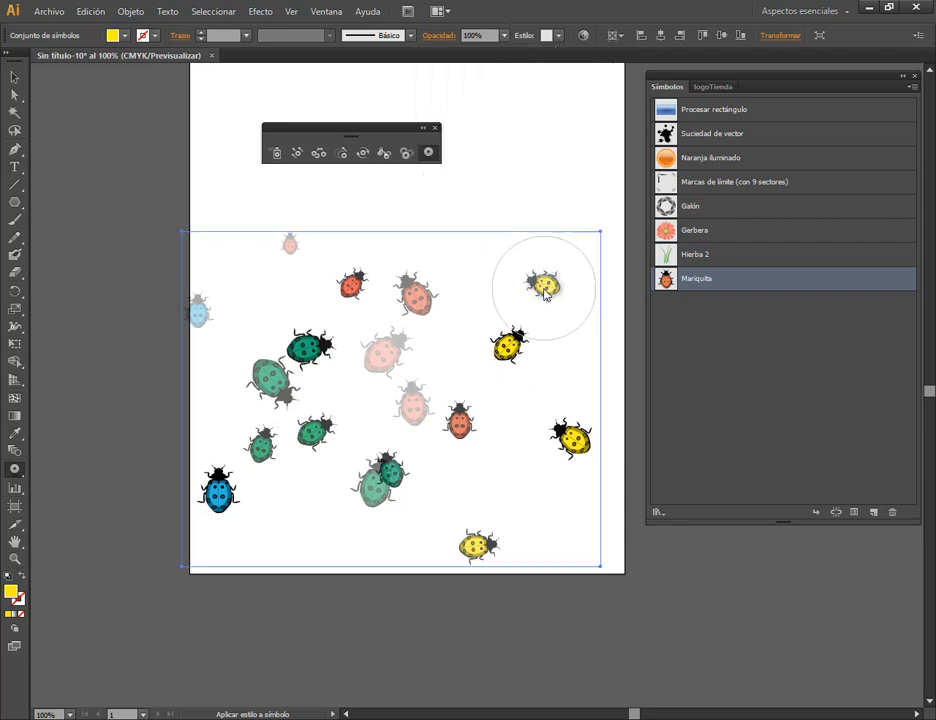
pyautogui.click(578, 445)
pyautogui.click(474, 549)
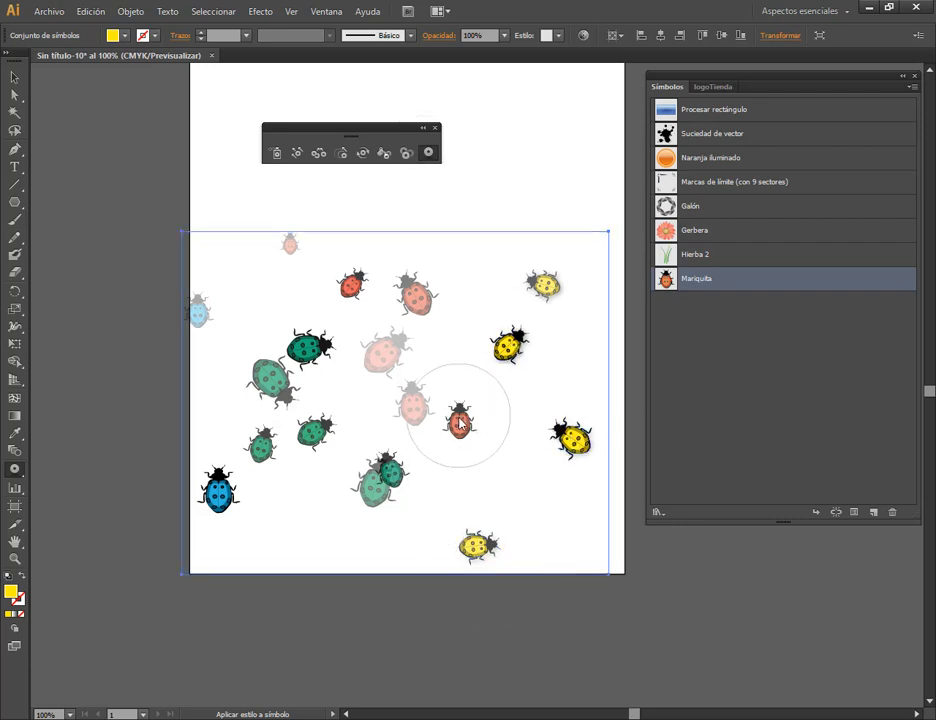
pyautogui.moveTo(449, 424)
pyautogui.mouseDown()
pyautogui.moveTo(382, 498)
pyautogui.moveTo(416, 395)
pyautogui.moveTo(373, 321)
pyautogui.moveTo(398, 275)
pyautogui.moveTo(335, 270)
pyautogui.moveTo(279, 241)
pyautogui.moveTo(207, 298)
pyautogui.moveTo(283, 318)
pyautogui.moveTo(270, 485)
pyautogui.moveTo(218, 513)
pyautogui.mouseUp()
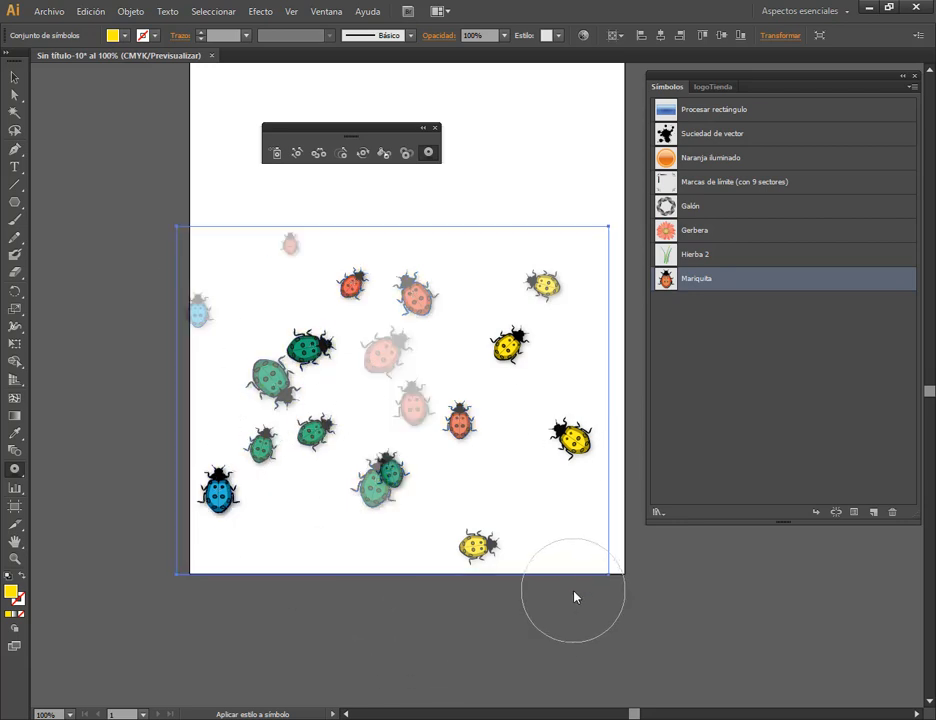
# Deselect the symbol set and examine the shadows on the central ladybirds at 200% zoom.
pyautogui.click(14, 76)
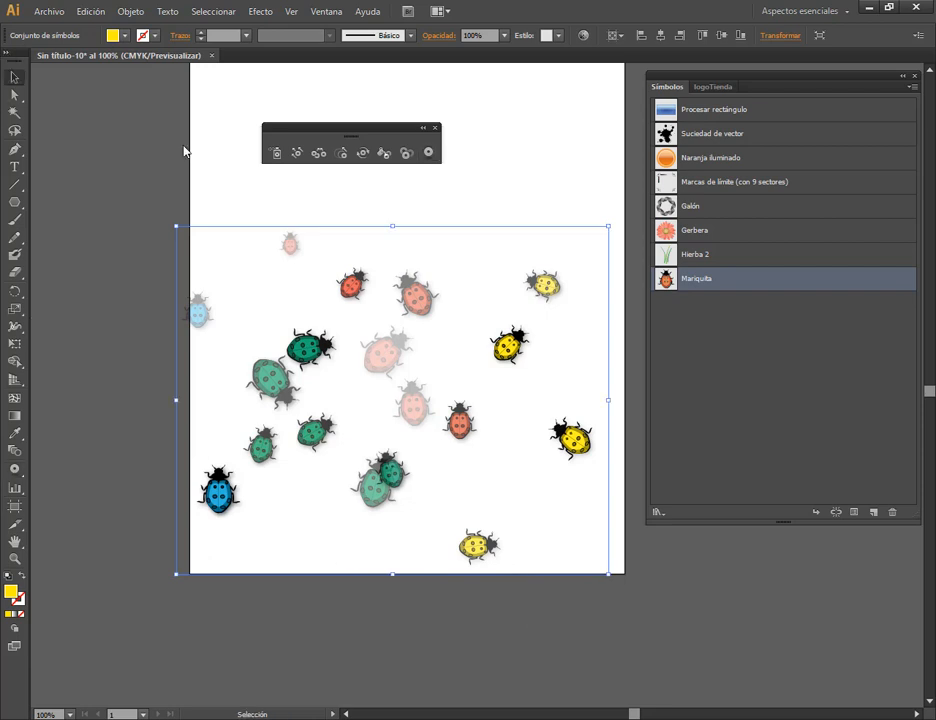
pyautogui.click(184, 150)
pyautogui.moveTo(467, 428); pyautogui.dragTo(491, 428)
pyautogui.click(497, 204)
pyautogui.scroll(2, 464, 412)
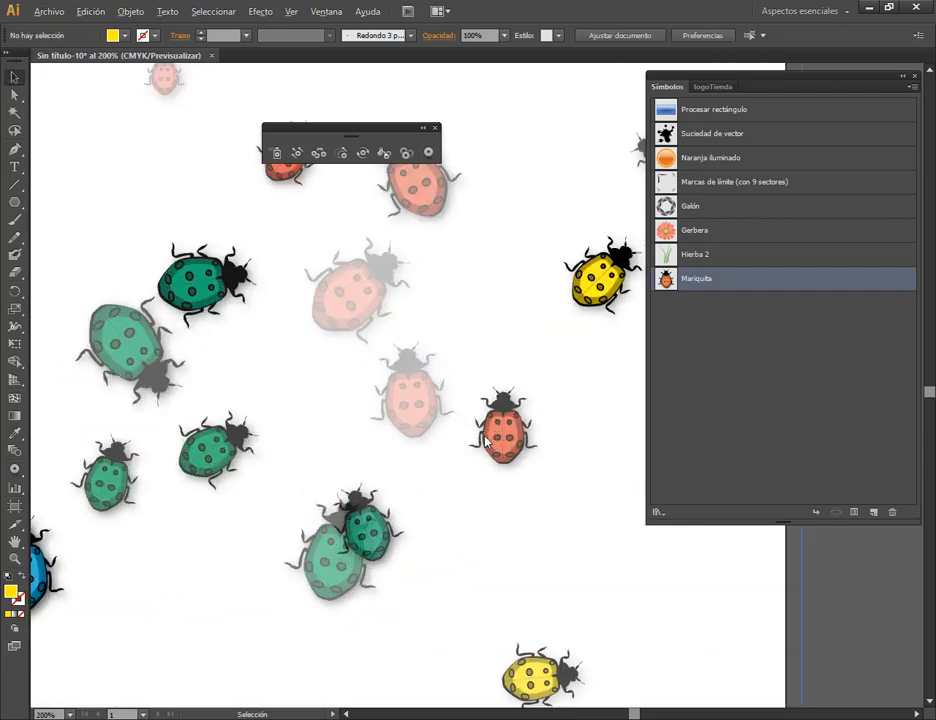
# Switch to the Google Meet call to check the chat messages, and return to Illustrator.
pyautogui.scroll(-2, 478, 420)
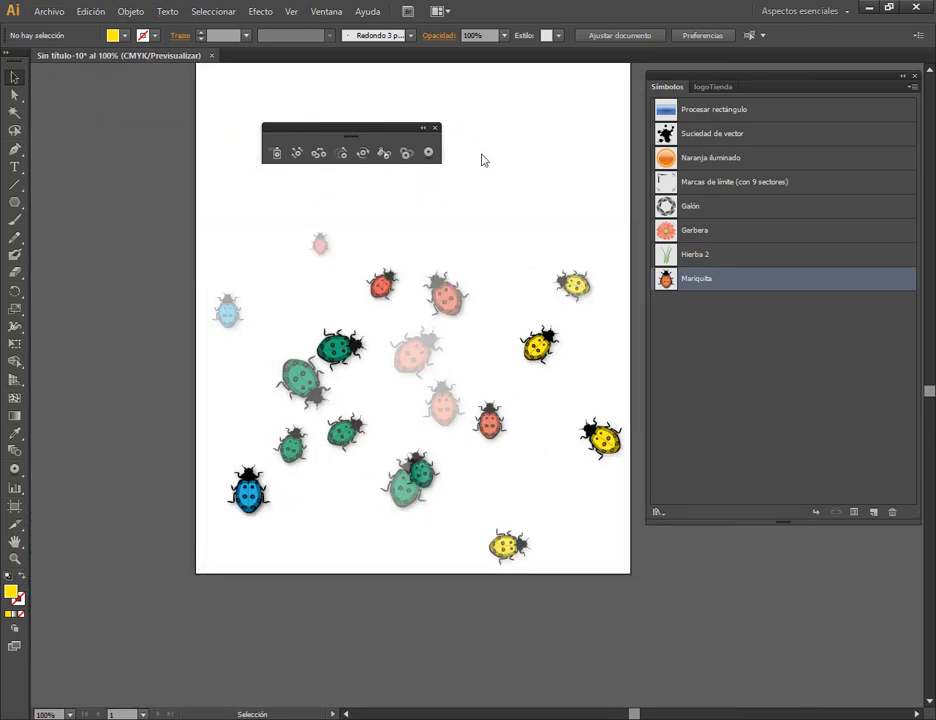
pyautogui.click(531, 151)
pyautogui.click(173, 642)
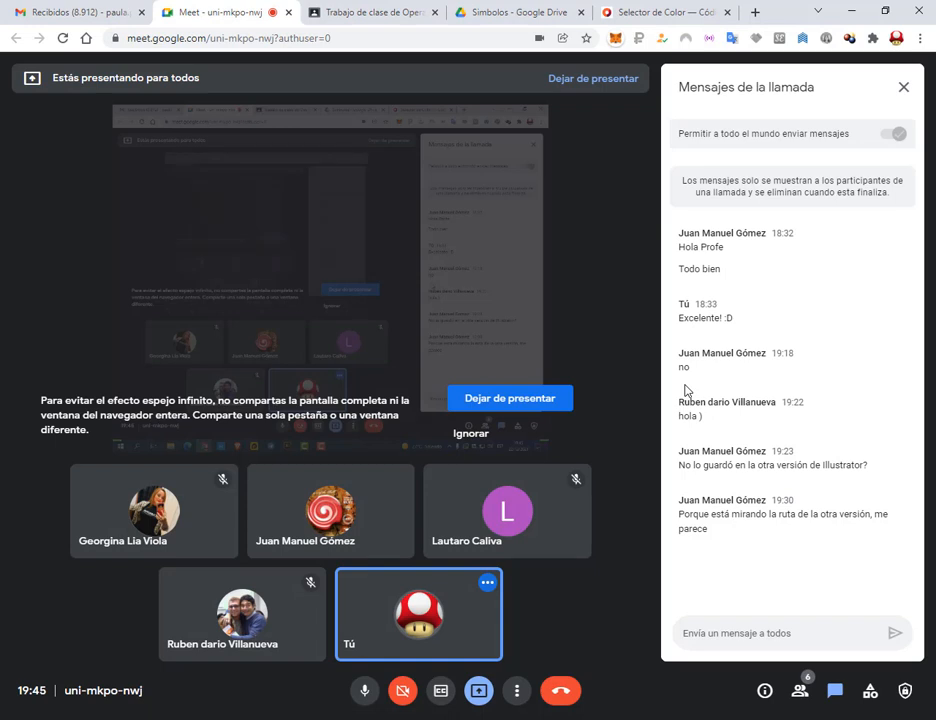
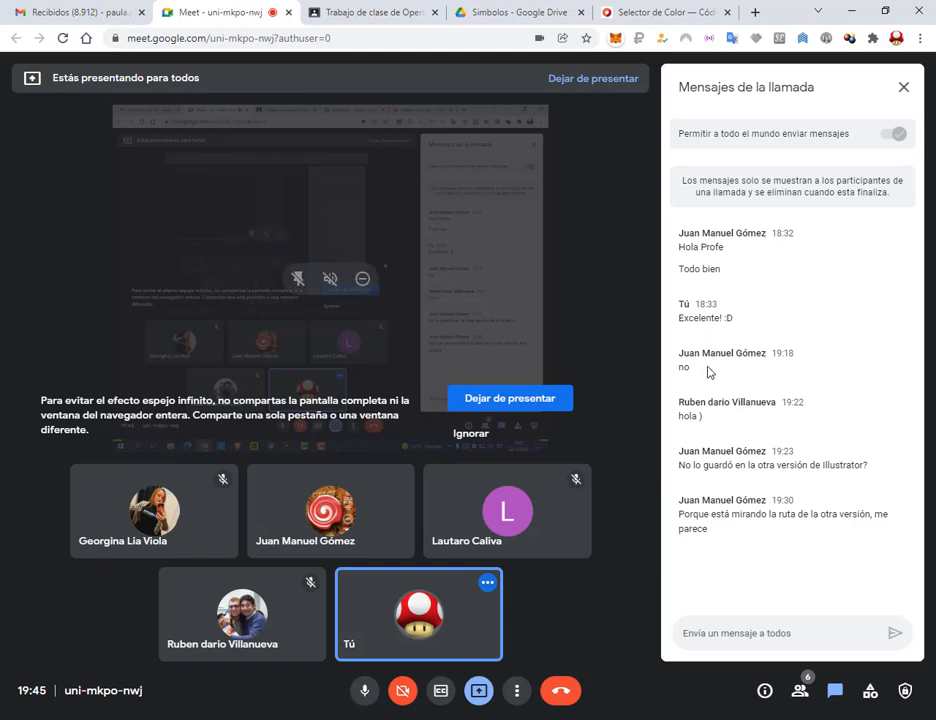
pyautogui.click(368, 718)
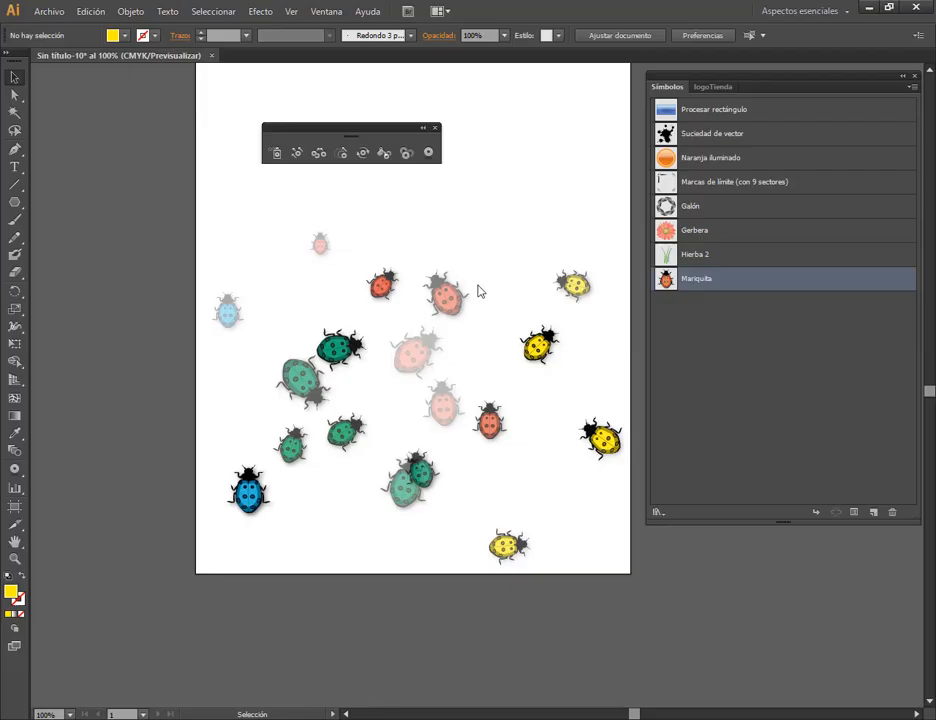
# Select the whole ladybird symbol set and delete it from the artboard.
pyautogui.moveTo(203, 197); pyautogui.dragTo(632, 591)
pyautogui.press('Delete')
pyautogui.scroll(3, 545, 306)
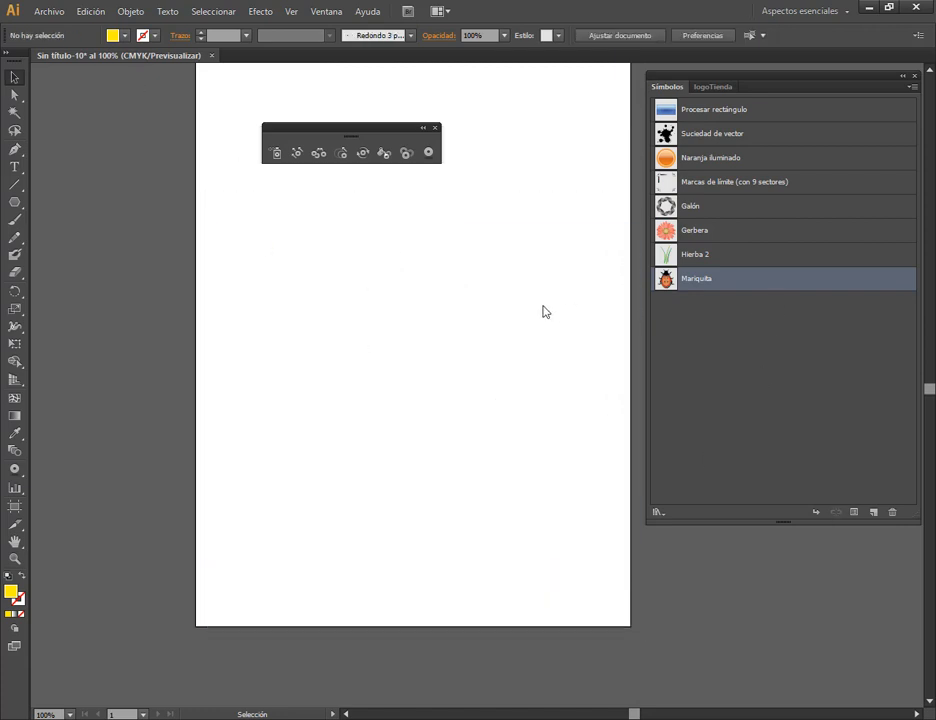
pyautogui.scroll(-1, 546, 306)
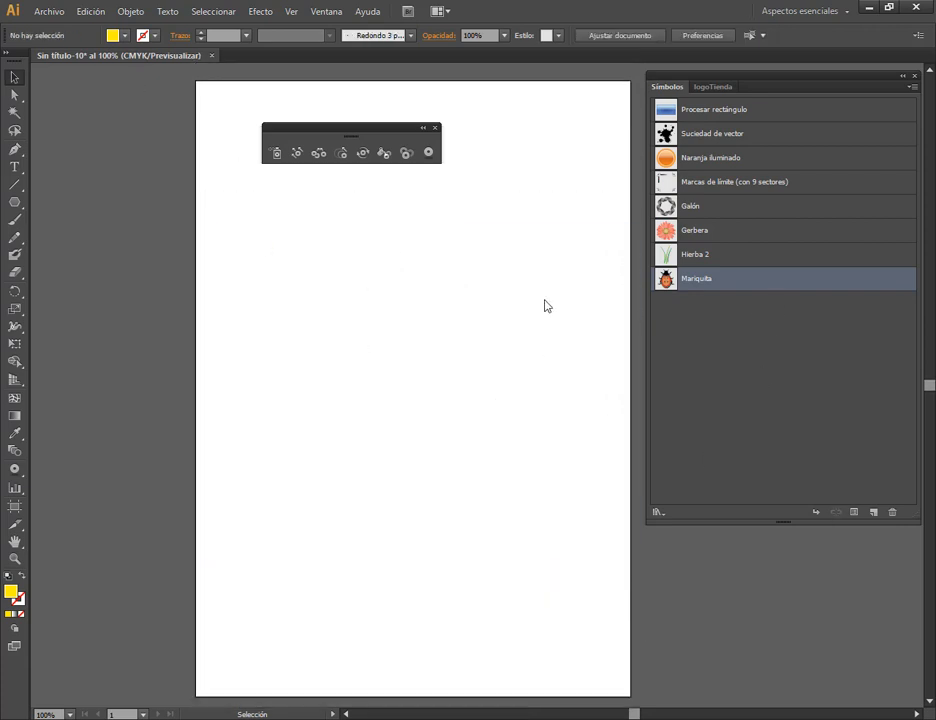
# Switch to File Explorer by opening the desktop folder Simbolos, and look through its landscape reference images down to Pista.jpg.
pyautogui.click(212, 719)
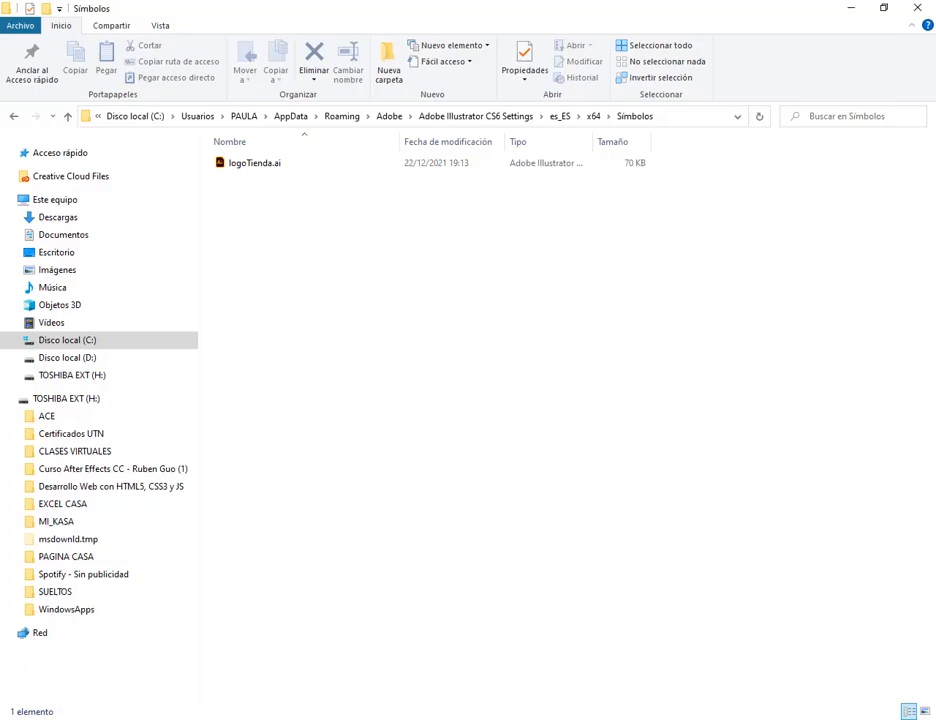
pyautogui.hotkey('alt', 'Tab')
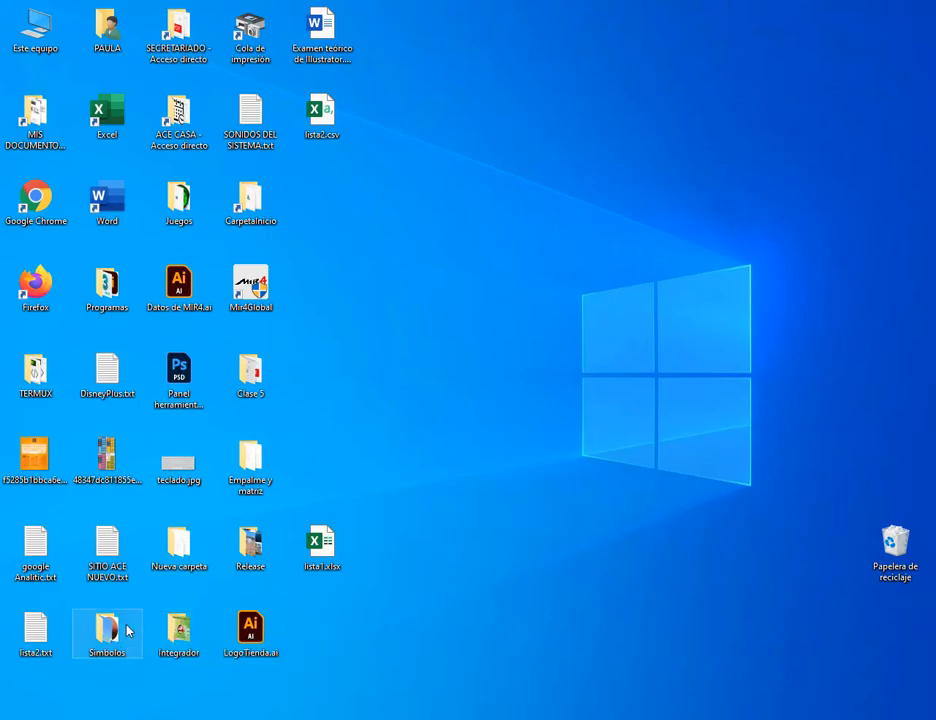
pyautogui.doubleClick(127, 627)
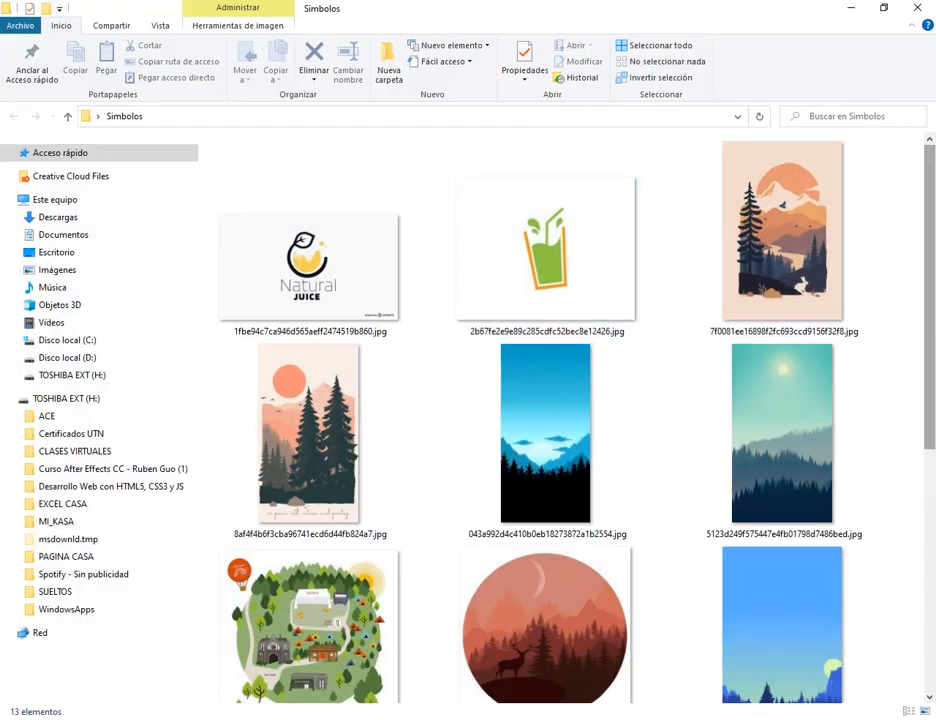
pyautogui.scroll(-5, 934, 320)
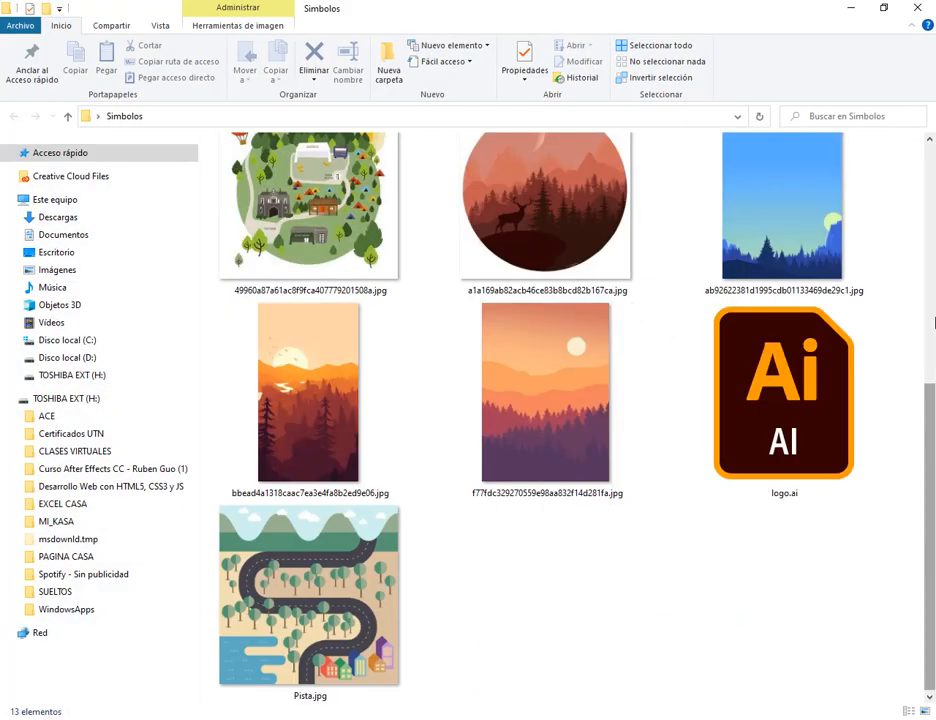
# Preview Pista.jpg from the Simbolos folder and place it in the open Illustrator document.
pyautogui.doubleClick(376, 556)
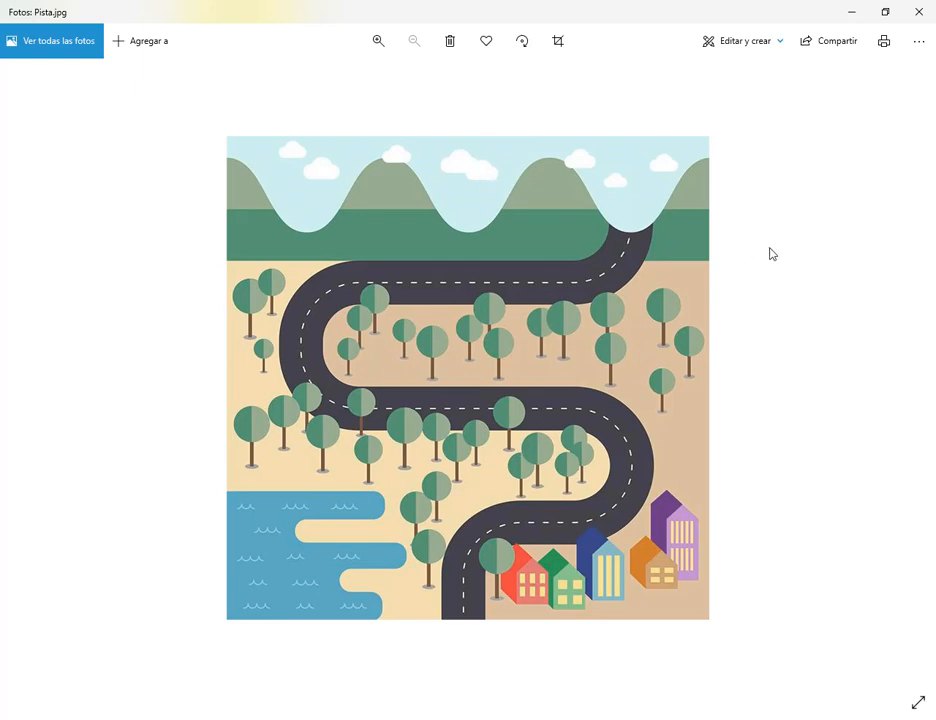
pyautogui.click(919, 12)
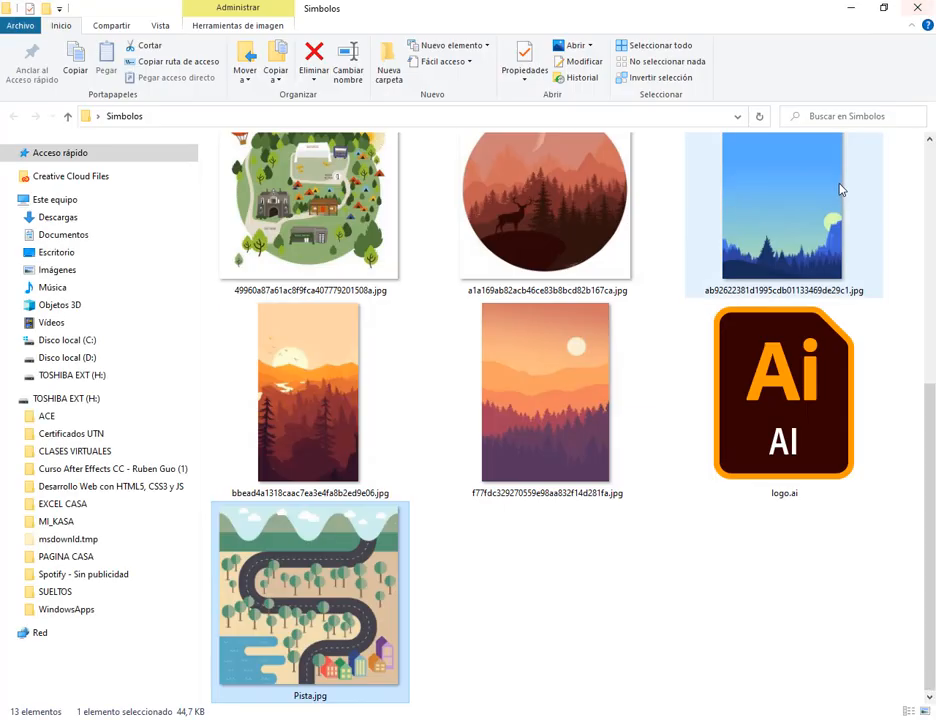
pyautogui.moveTo(336, 632); pyautogui.dragTo(100, 259)
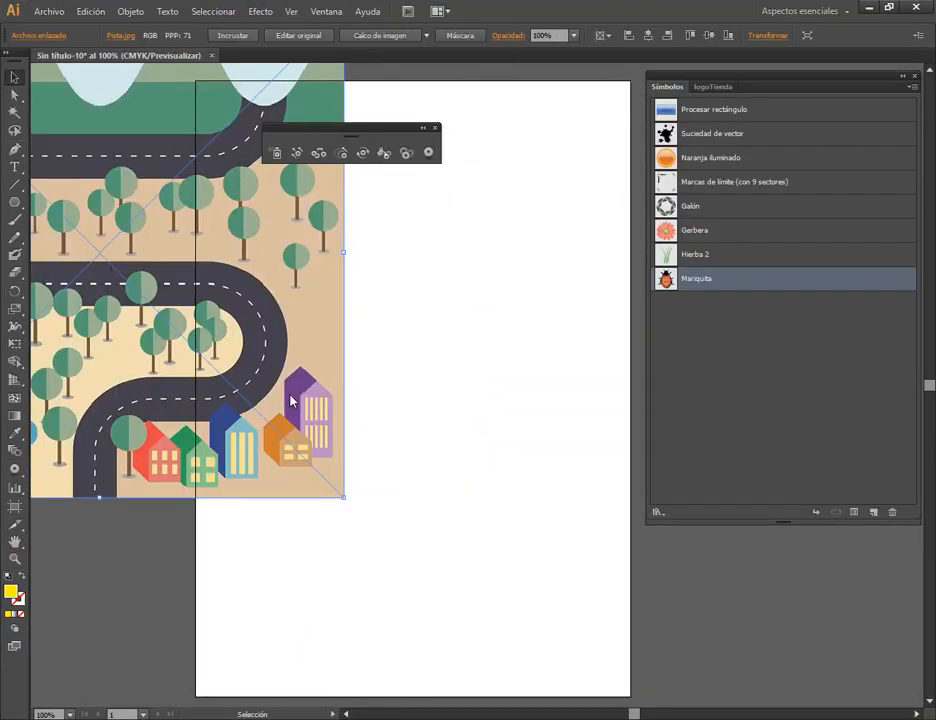
# Scale the placed road illustration down, hide the Symbols panel and position the image just beside the artboard's left edge.
pyautogui.moveTo(345, 497); pyautogui.dragTo(267, 450)
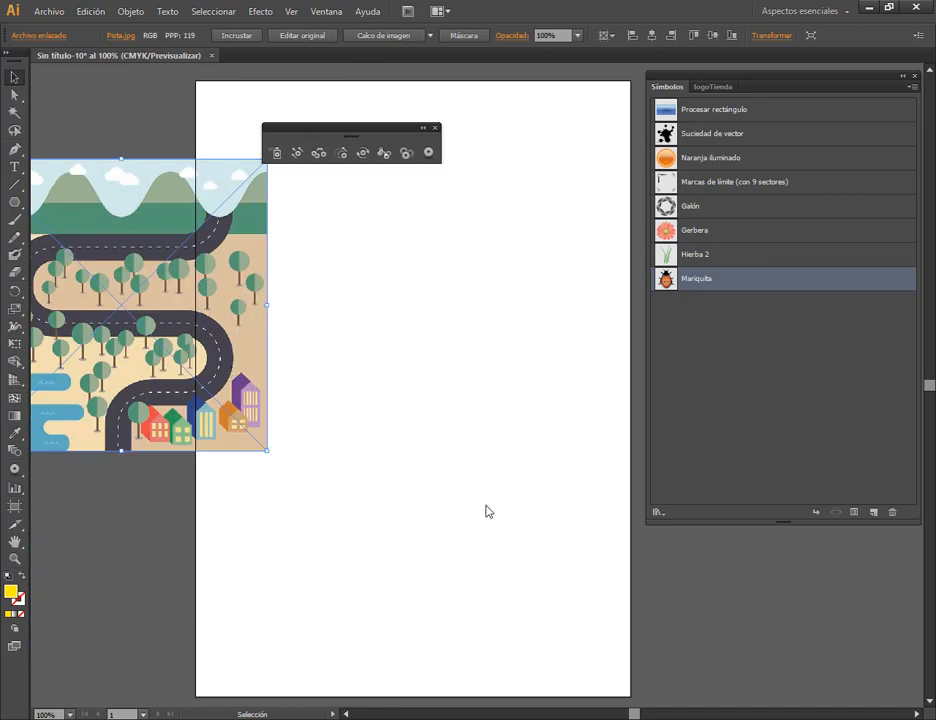
pyautogui.moveTo(487, 511); pyautogui.dragTo(680, 509)
pyautogui.moveTo(258, 222); pyautogui.dragTo(167, 222)
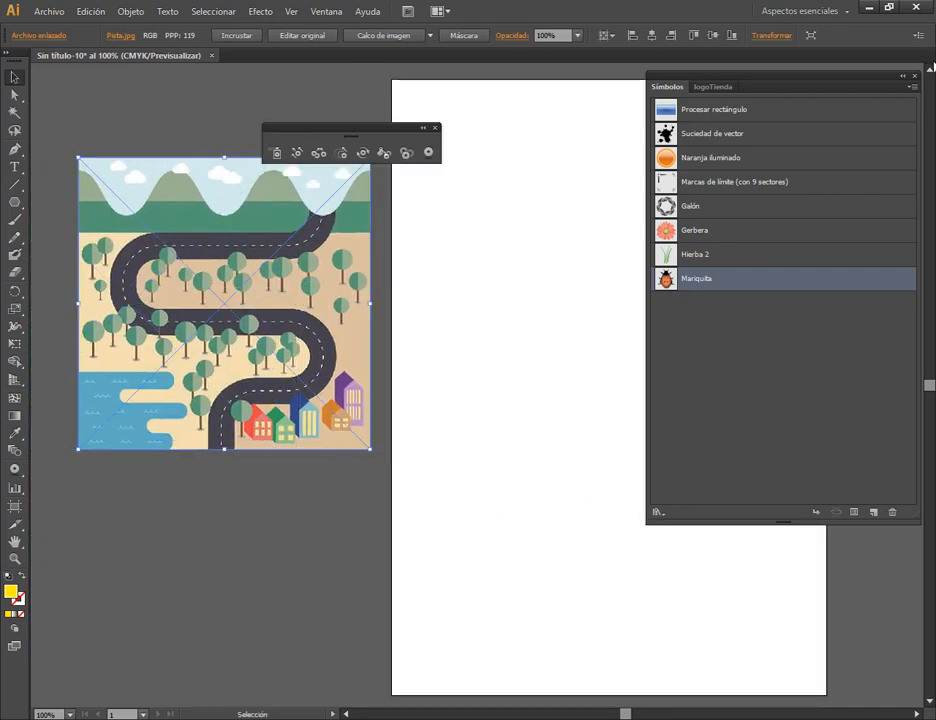
pyautogui.hotkey('ctrl', 'shift', 'F11')
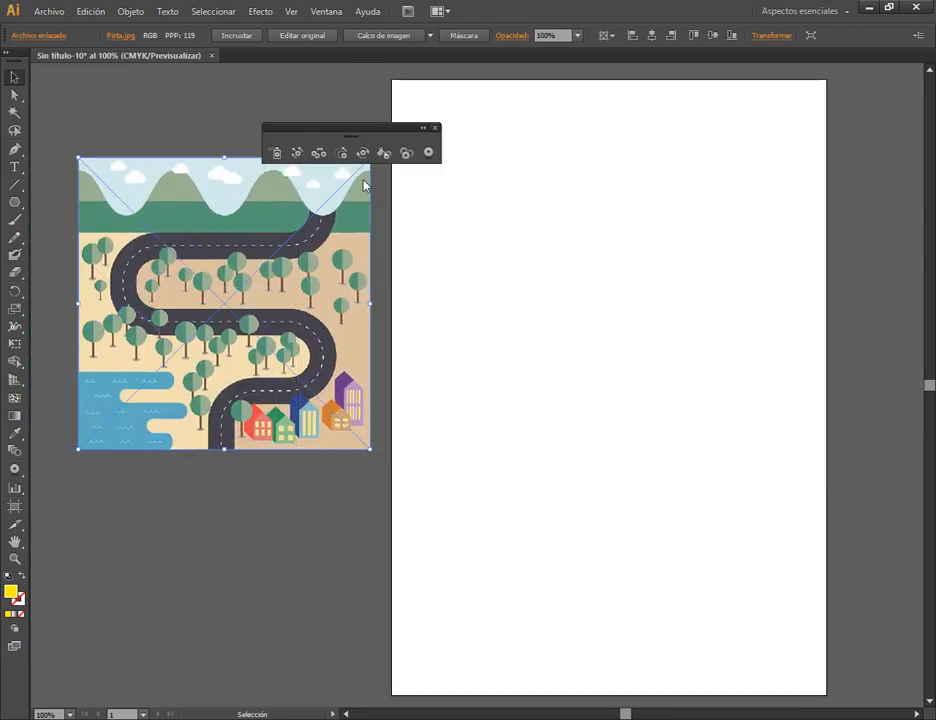
pyautogui.moveTo(332, 207); pyautogui.dragTo(345, 187)
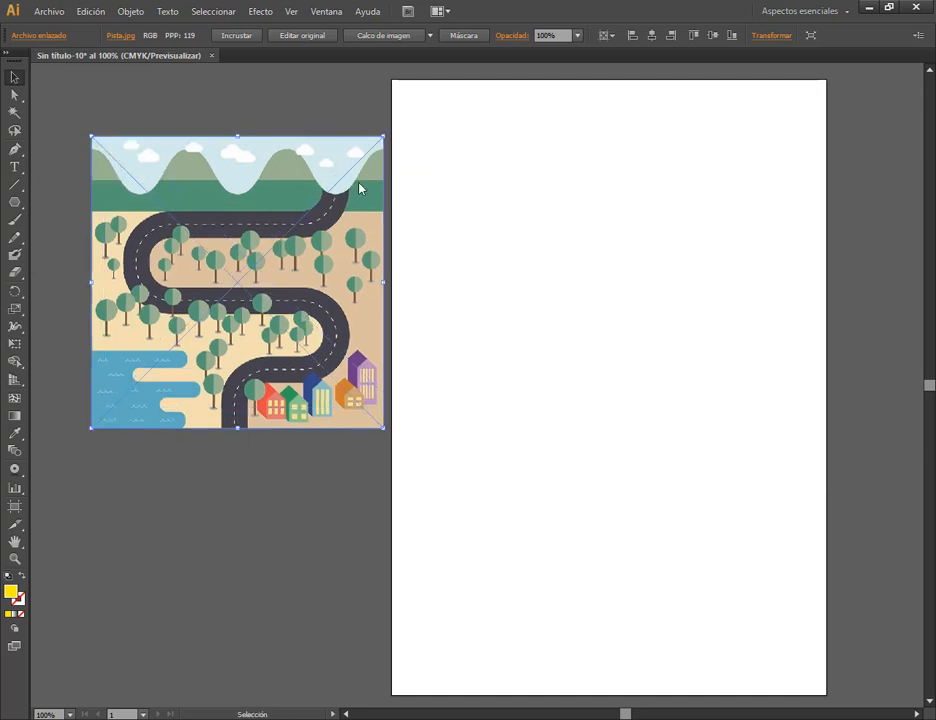
pyautogui.click(556, 258)
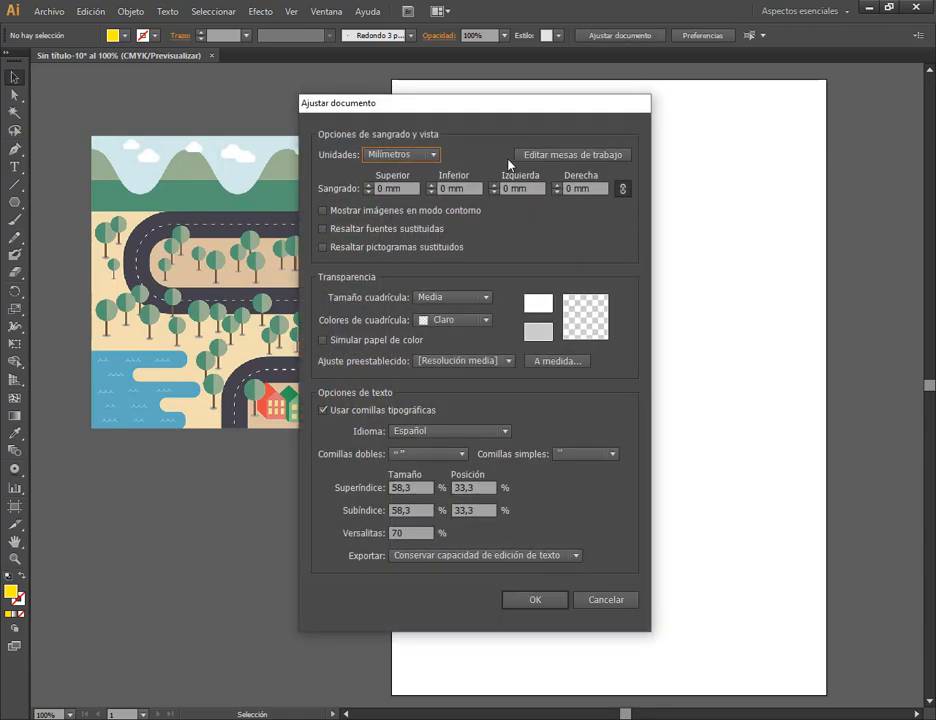
pyautogui.moveTo(615, 107); pyautogui.dragTo(614, 108)
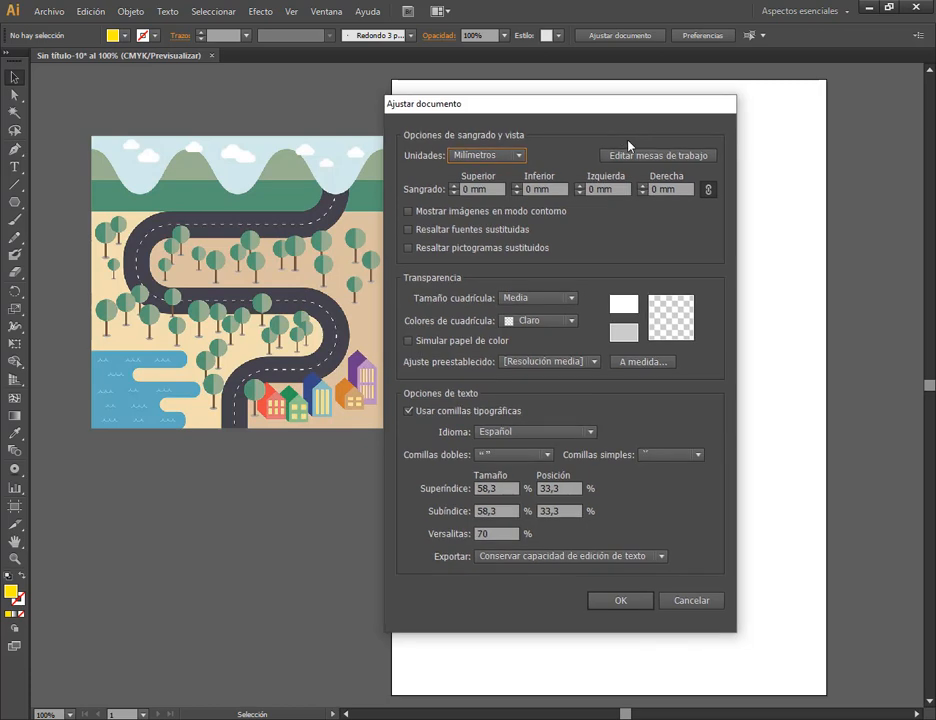
pyautogui.click(688, 603)
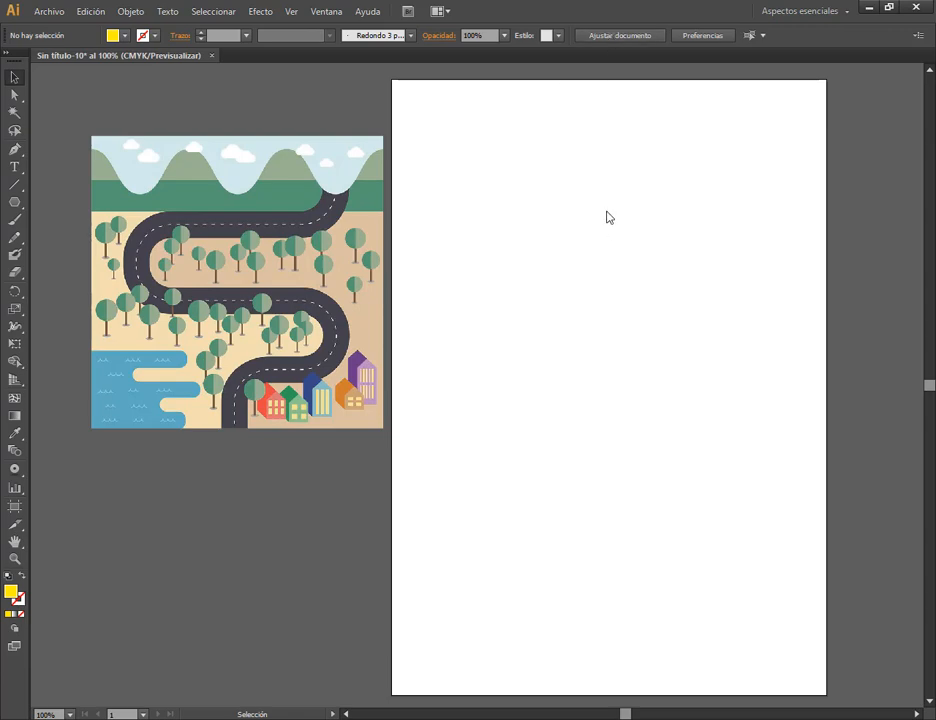
# Make the artboard square by setting its height to 210 mm in the artboard options.
pyautogui.click(648, 36)
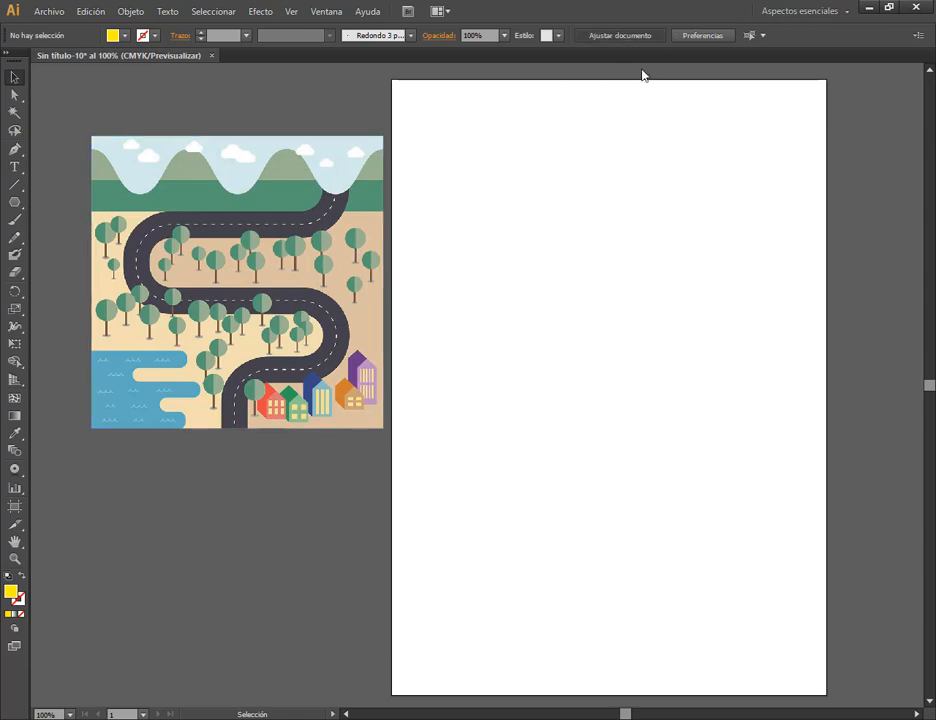
pyautogui.click(664, 157)
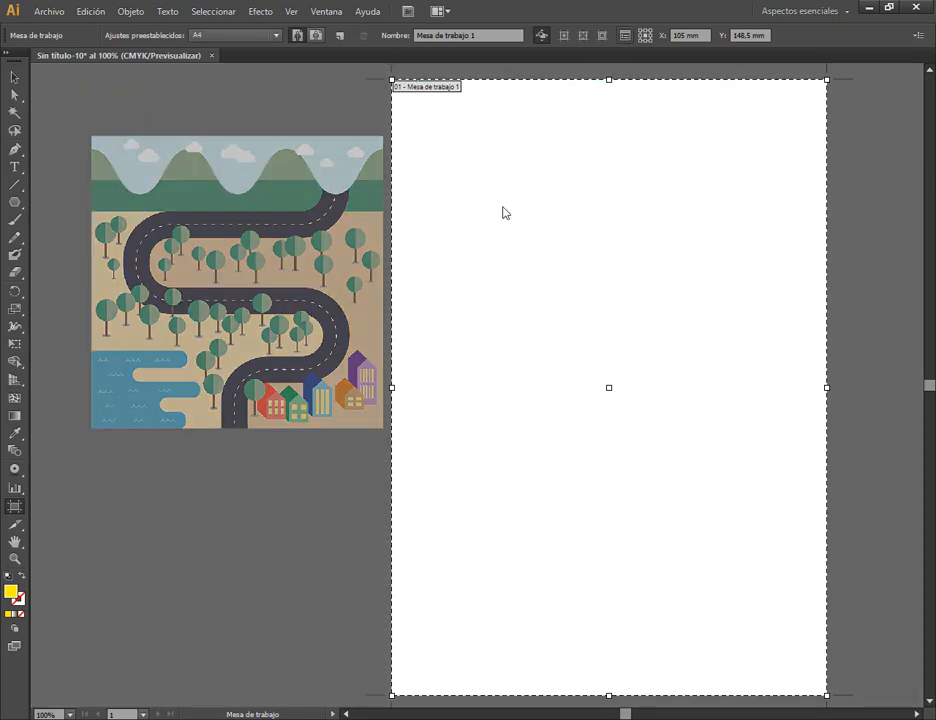
pyautogui.doubleClick(505, 211)
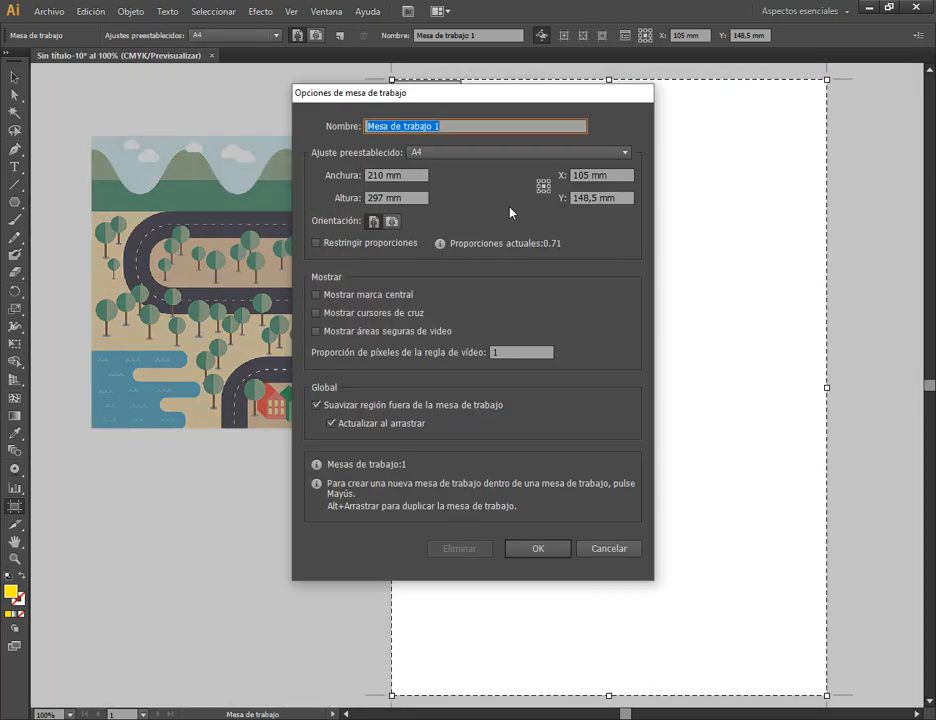
pyautogui.doubleClick(377, 183)
pyautogui.doubleClick(368, 198)
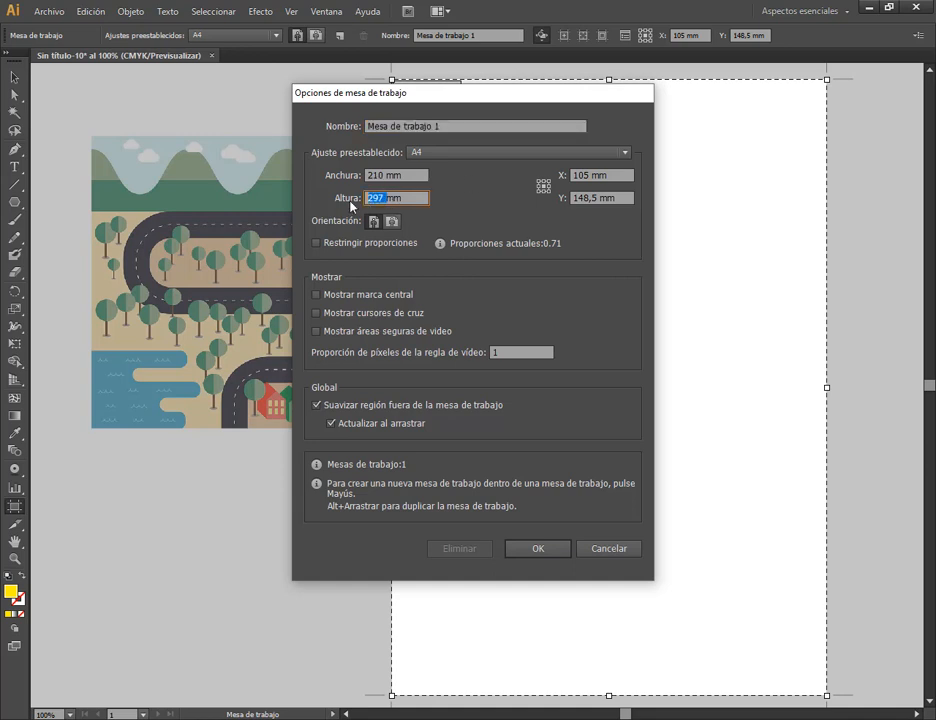
pyautogui.write('210')
pyautogui.click(530, 548)
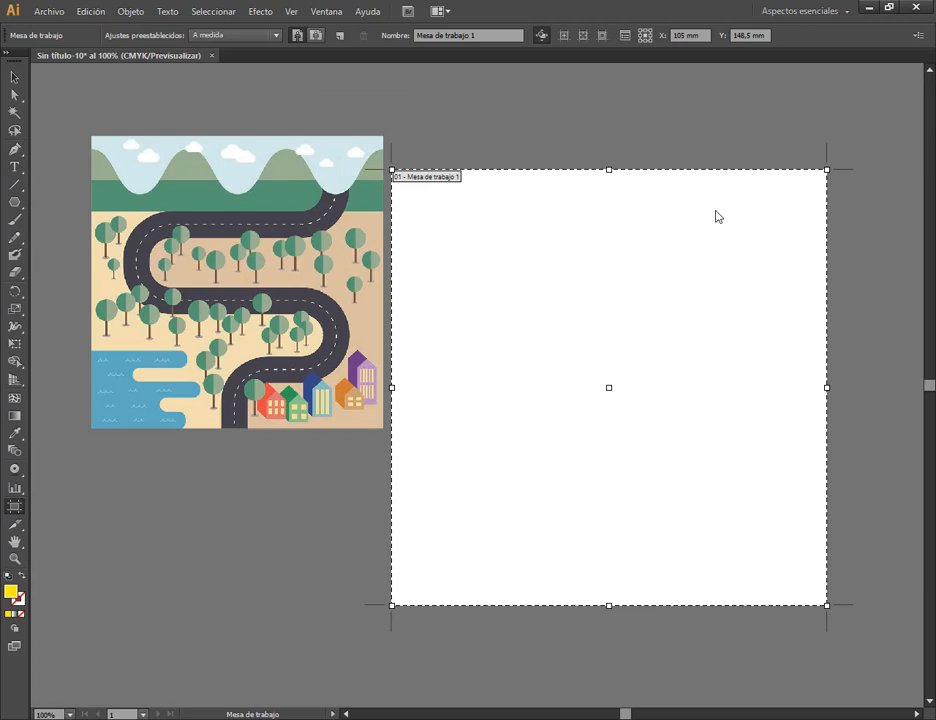
# Move the reference image slightly down so its upper edge sits near the artboard's upper edge.
pyautogui.click(14, 77)
pyautogui.moveTo(353, 224)
pyautogui.mouseDown()
pyautogui.moveTo(353, 283)
pyautogui.moveTo(349, 249)
pyautogui.mouseUp()
pyautogui.click(532, 210)
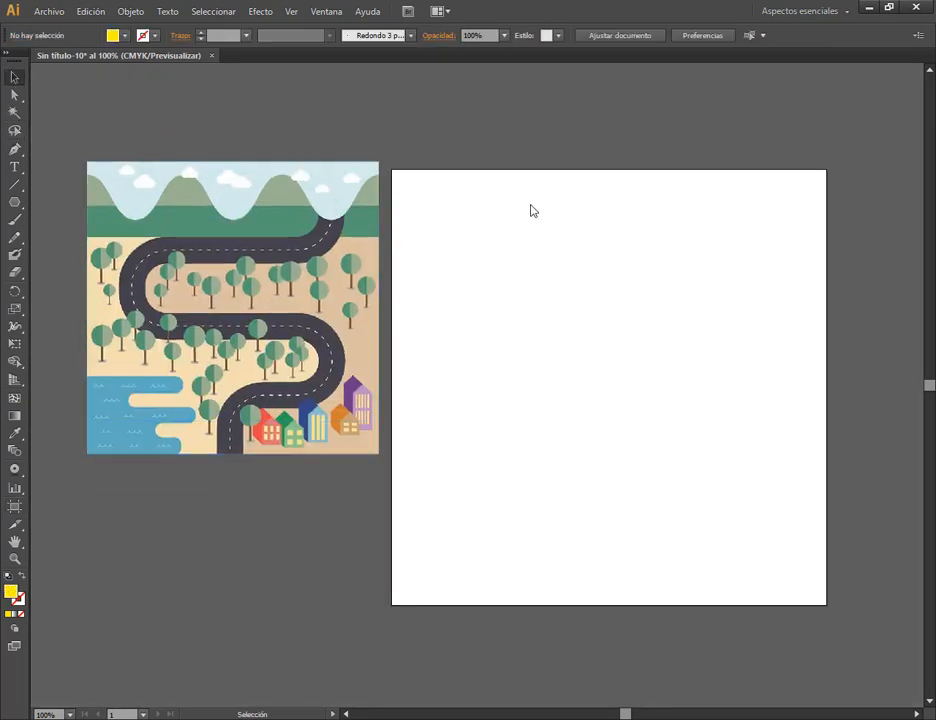
# Show the layers, add a layer above Capa 1, lock Capa 1 and park the shortened Layers panel below the reference image.
pyautogui.click(326, 11)
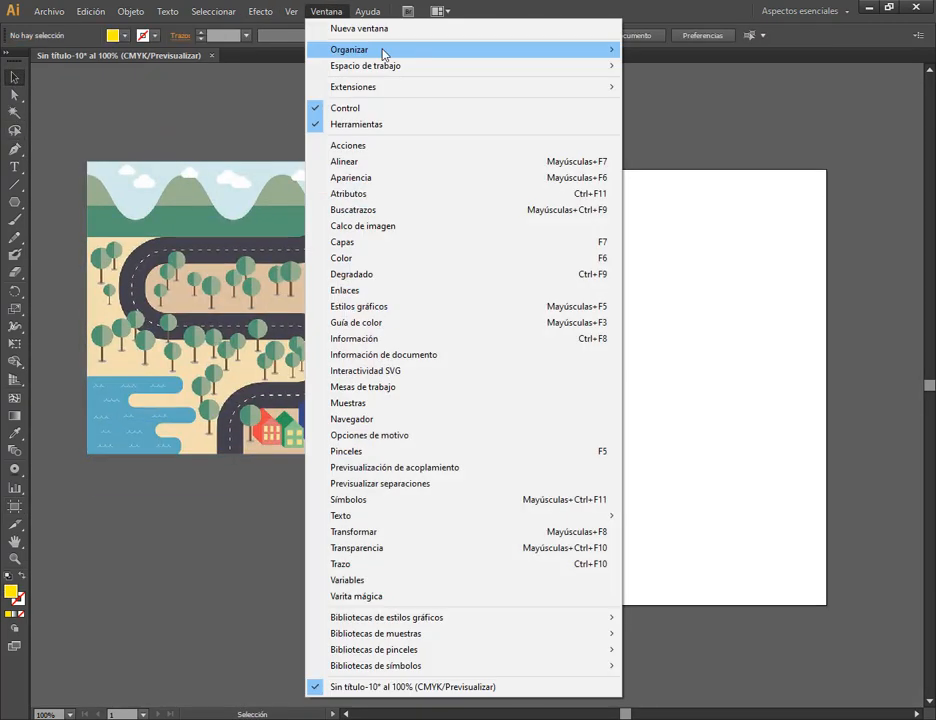
pyautogui.click(430, 242)
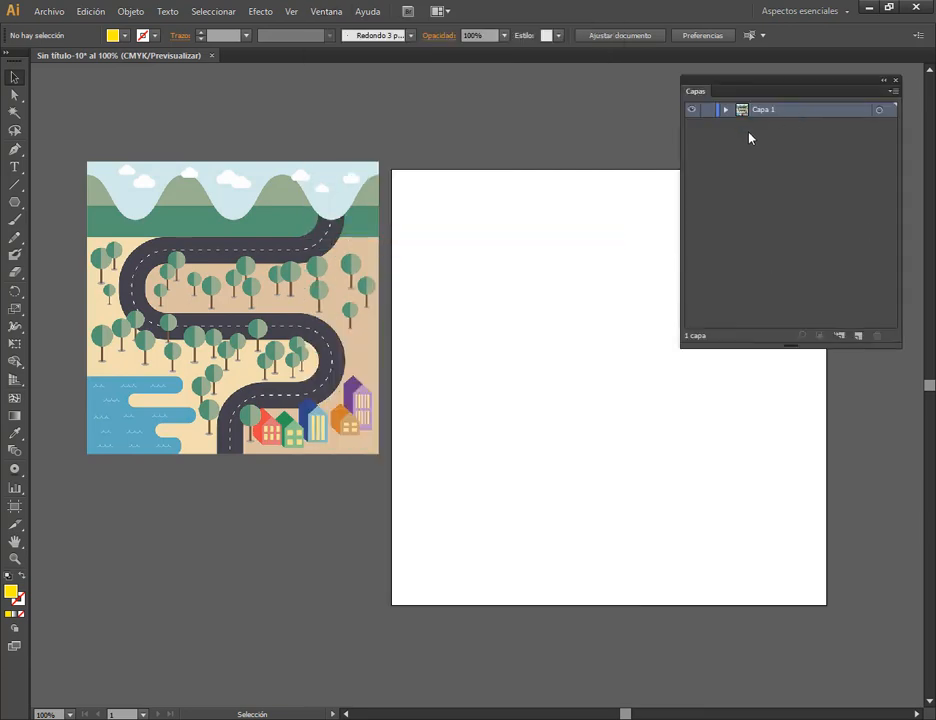
pyautogui.click(858, 337)
pyautogui.moveTo(781, 79); pyautogui.dragTo(274, 409)
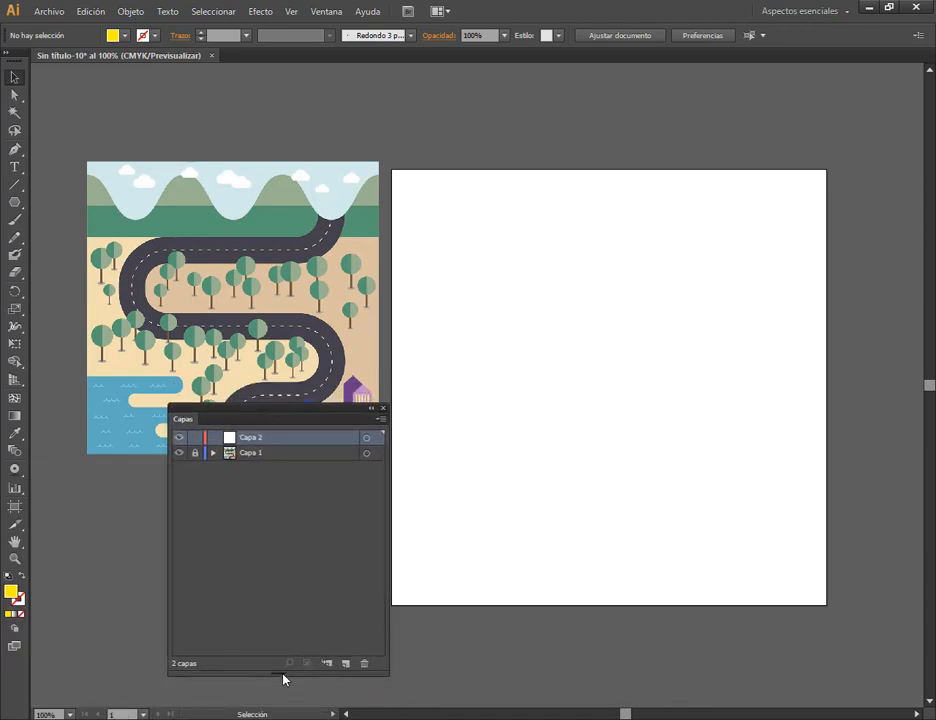
pyautogui.moveTo(283, 679); pyautogui.dragTo(286, 564)
pyautogui.moveTo(286, 418); pyautogui.dragTo(235, 527)
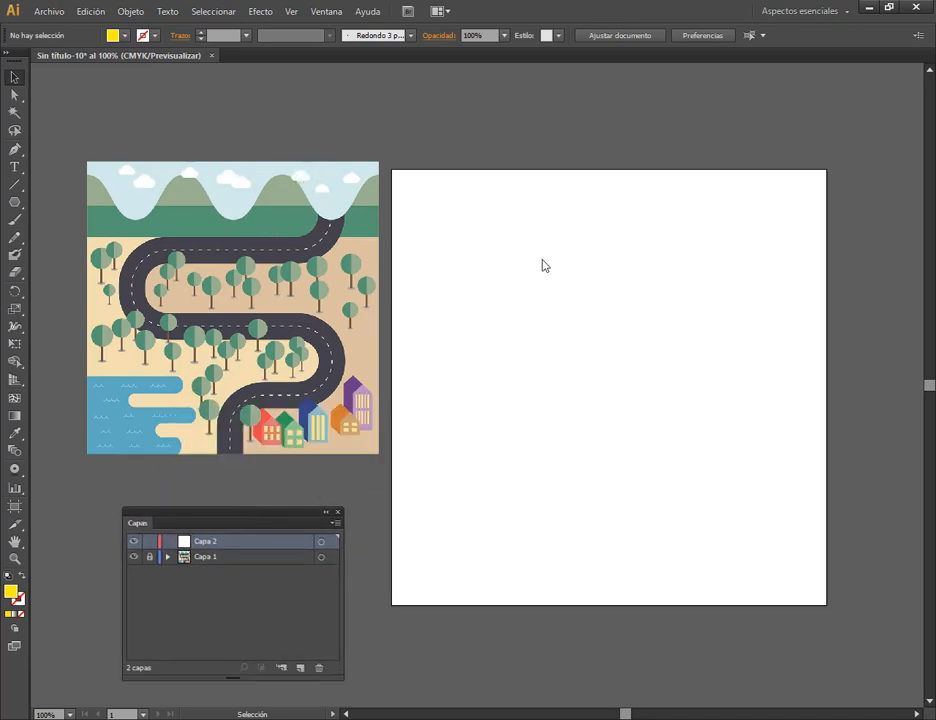
# Draw a full-width rectangle across the upper part of the artboard and shorten it to slightly less than a third of its height.
pyautogui.moveTo(16, 202); pyautogui.dragTo(60, 200)
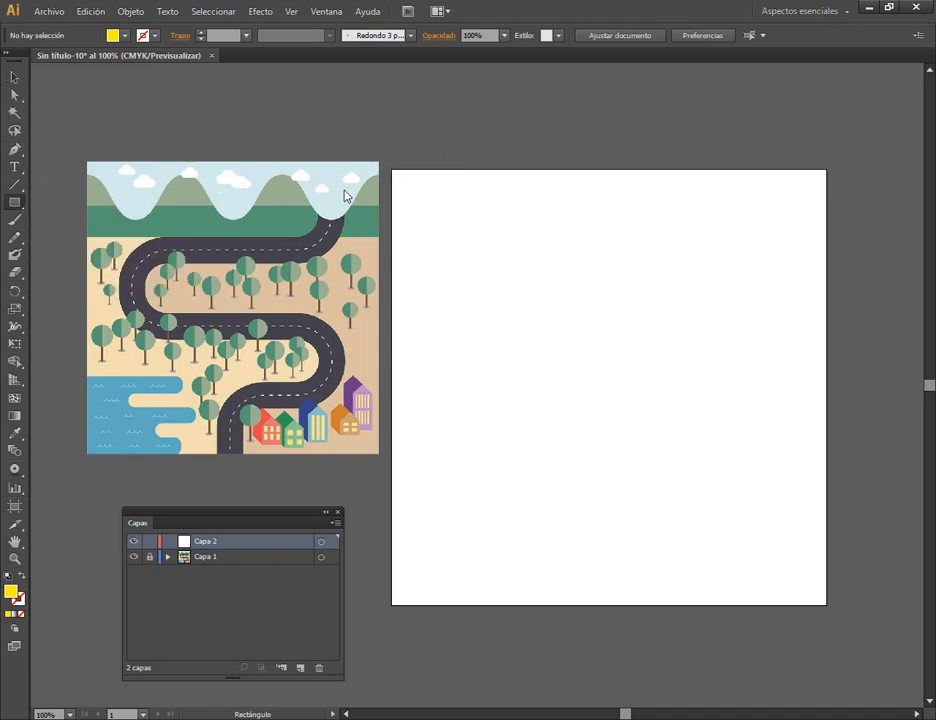
pyautogui.moveTo(391, 172); pyautogui.dragTo(827, 313)
pyautogui.press('v')
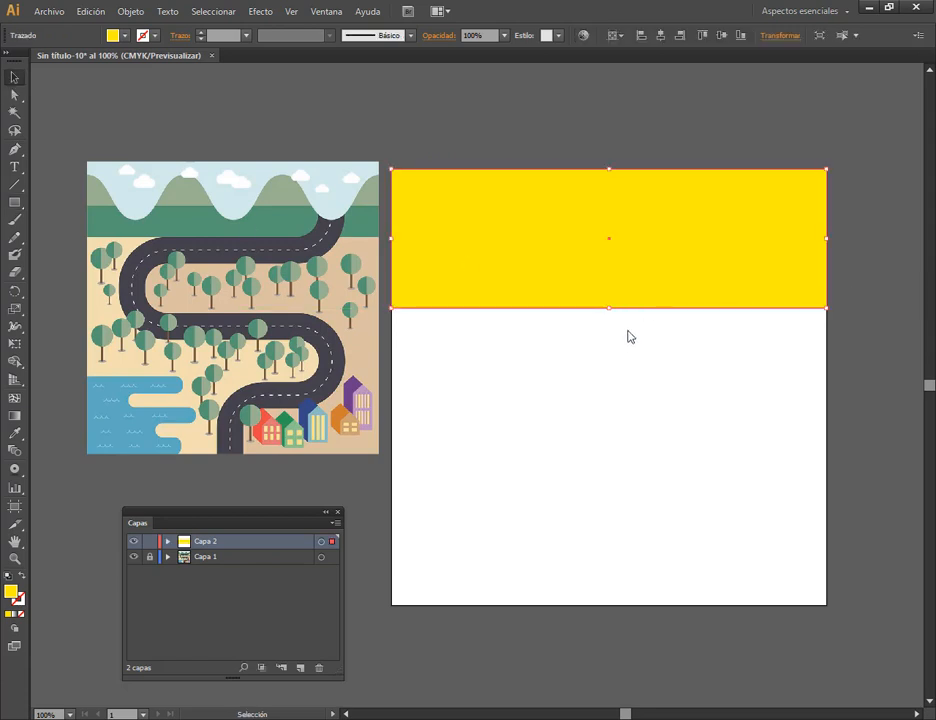
pyautogui.moveTo(612, 318); pyautogui.dragTo(612, 297)
pyautogui.click(593, 146)
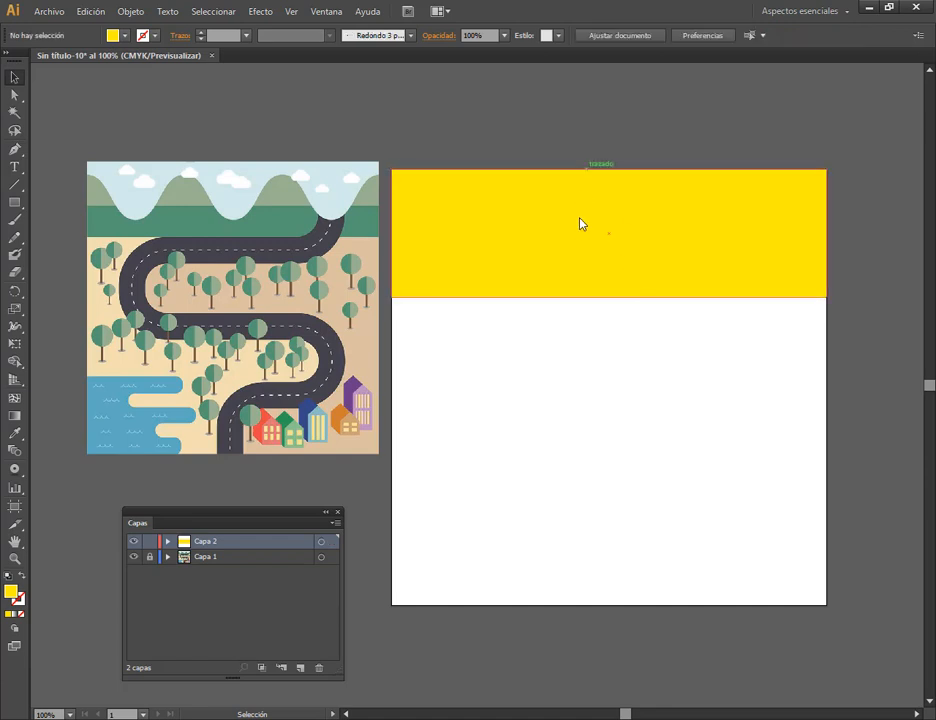
# Fill the rectangle with the light blue sky colour sampled from the reference image using the Eyedropper.
pyautogui.click(579, 224)
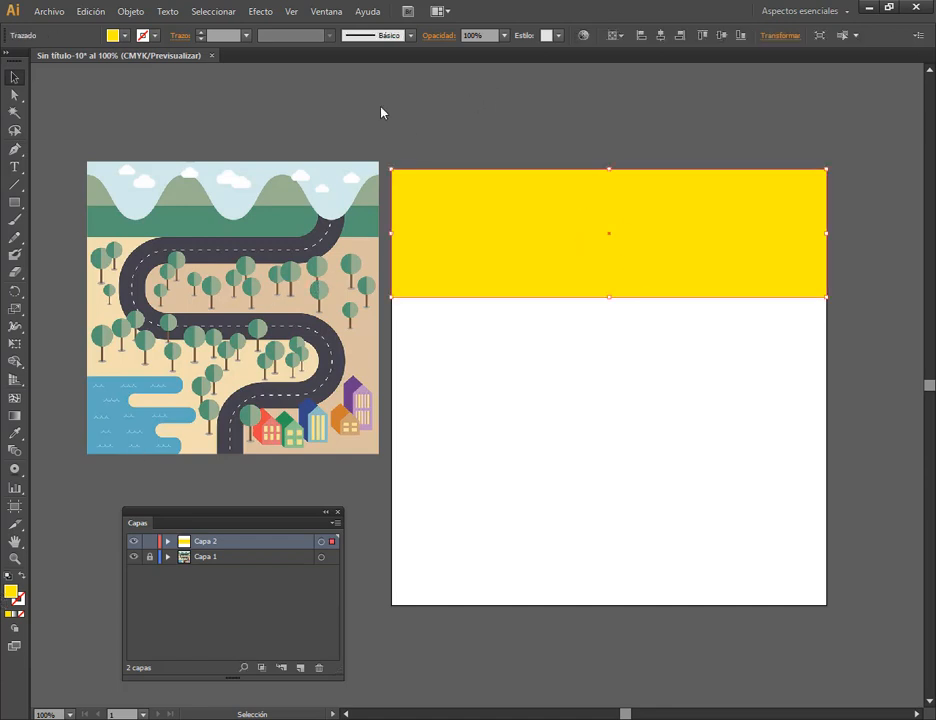
pyautogui.doubleClick(12, 592)
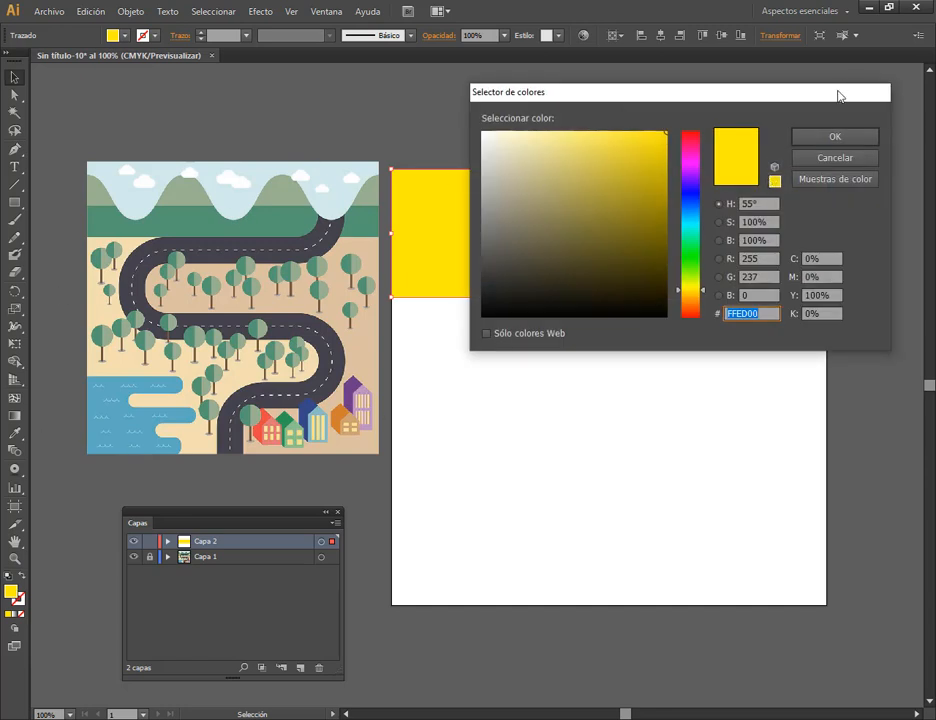
pyautogui.click(828, 160)
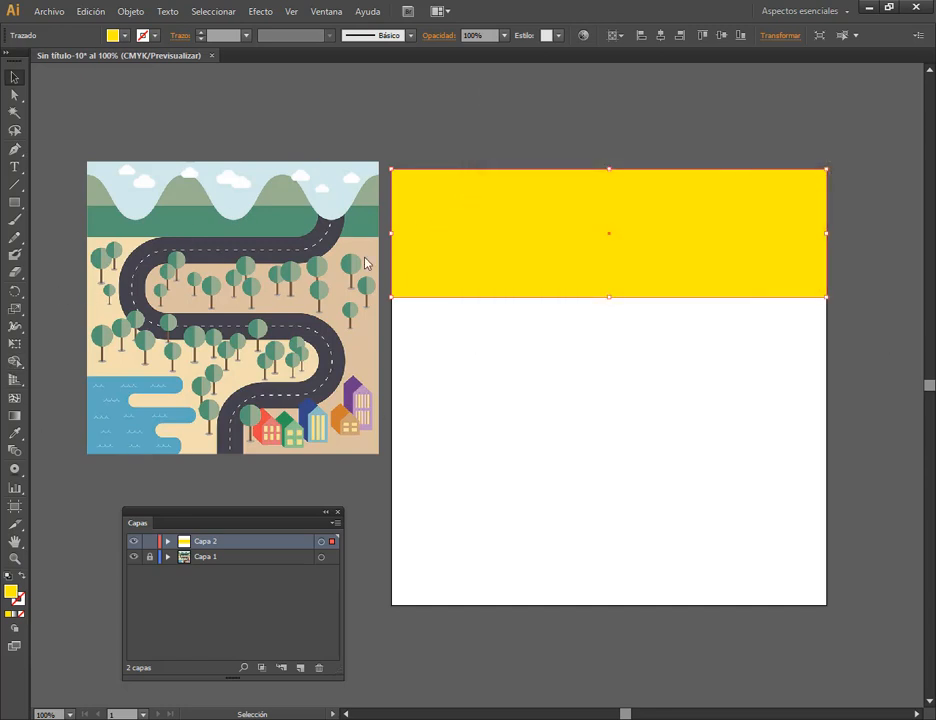
pyautogui.click(15, 433)
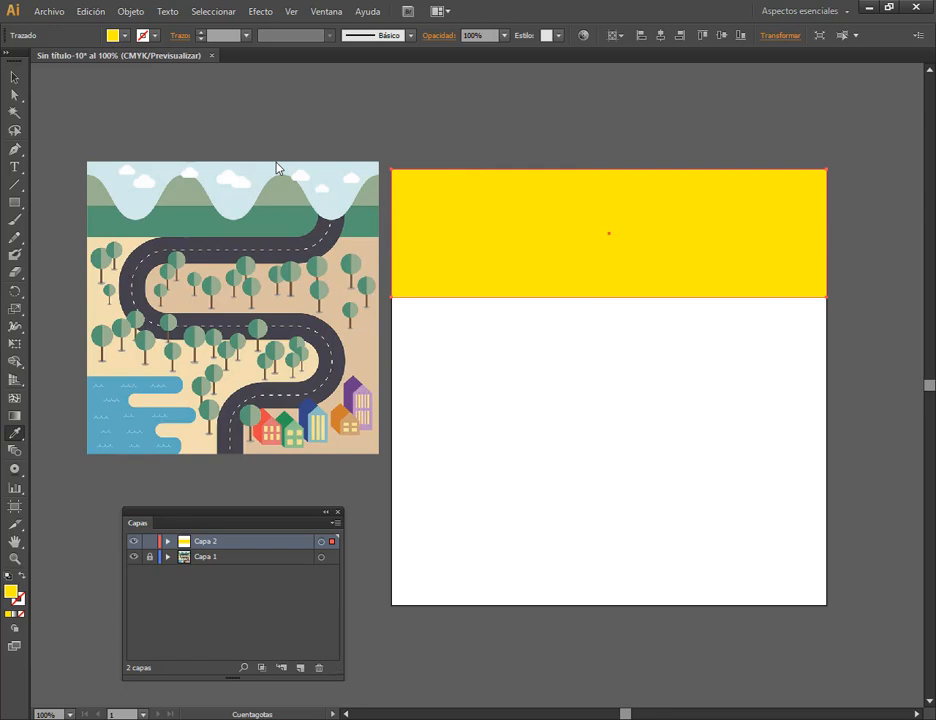
pyautogui.click(230, 199)
pyautogui.click(14, 78)
pyautogui.click(148, 108)
pyautogui.click(520, 270)
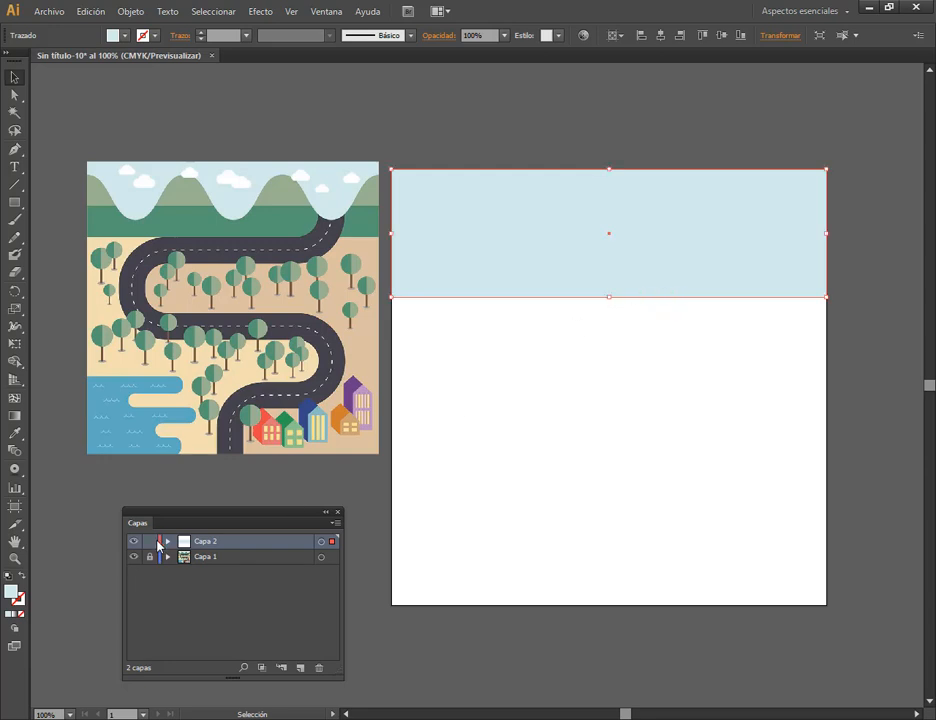
# Rename the layer Capa 2 as cielo and lock it.
pyautogui.doubleClick(211, 544)
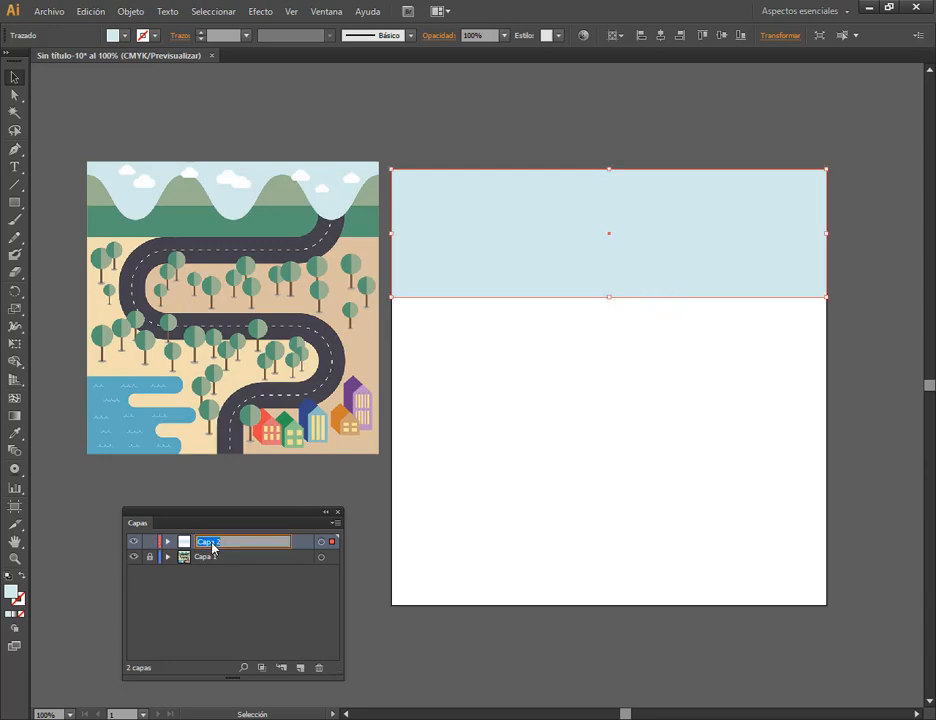
pyautogui.press('Return')
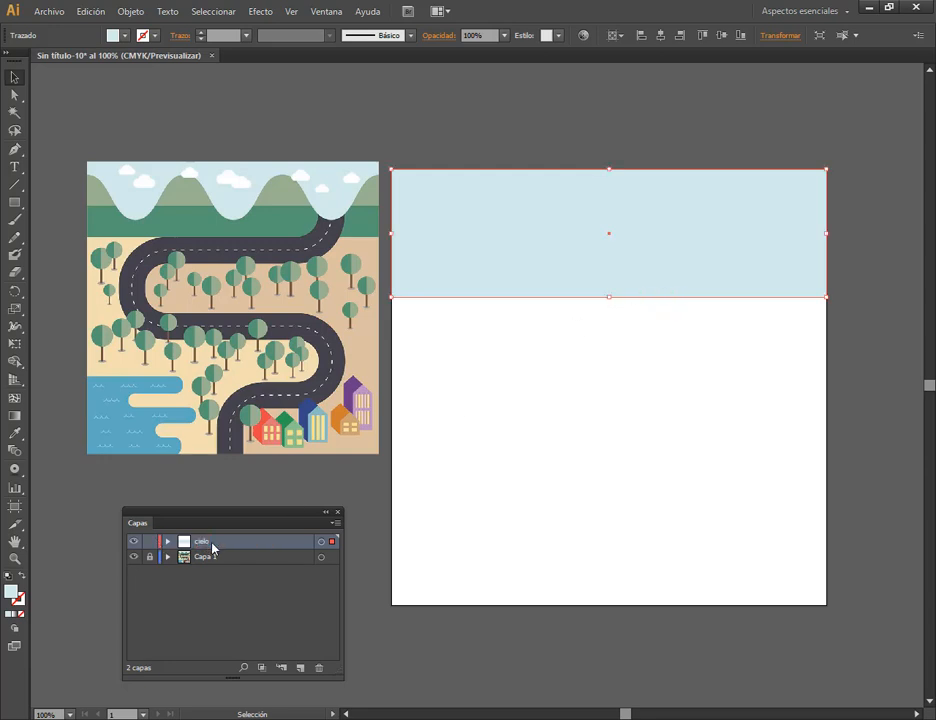
pyautogui.click(149, 541)
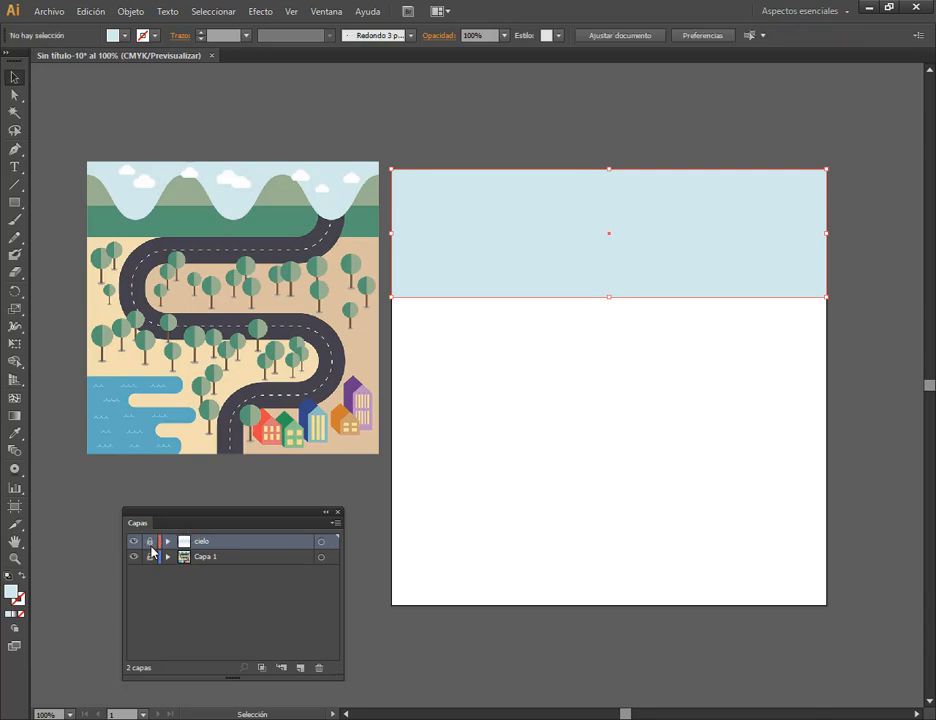
# Add a layer above cielo and draw an open Pen zigzag with four valleys across the sky, extending past both artboard edges.
pyautogui.click(300, 667)
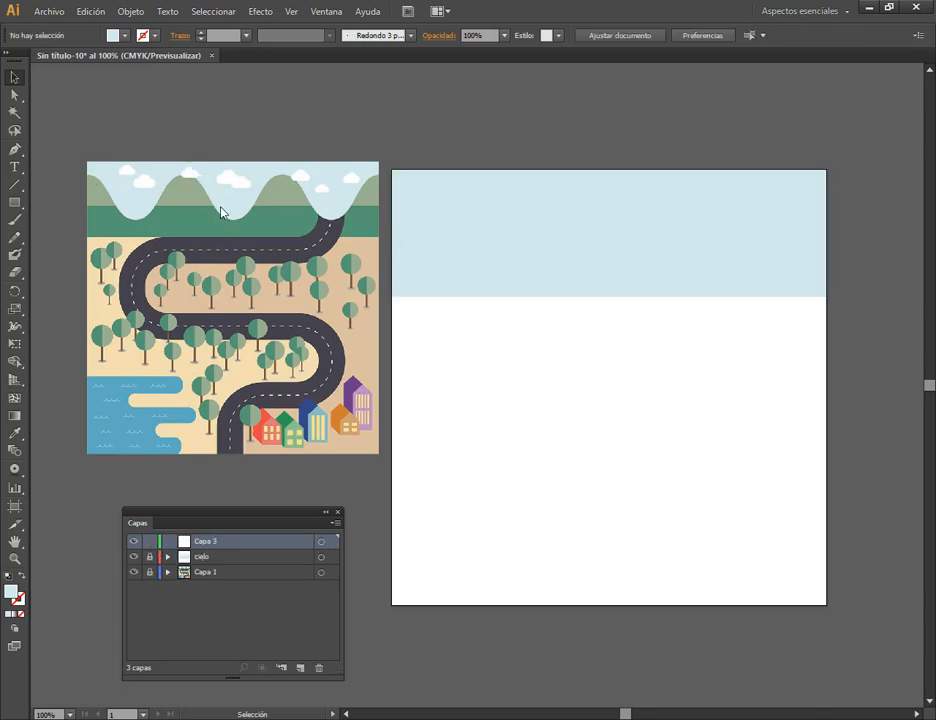
pyautogui.click(14, 149)
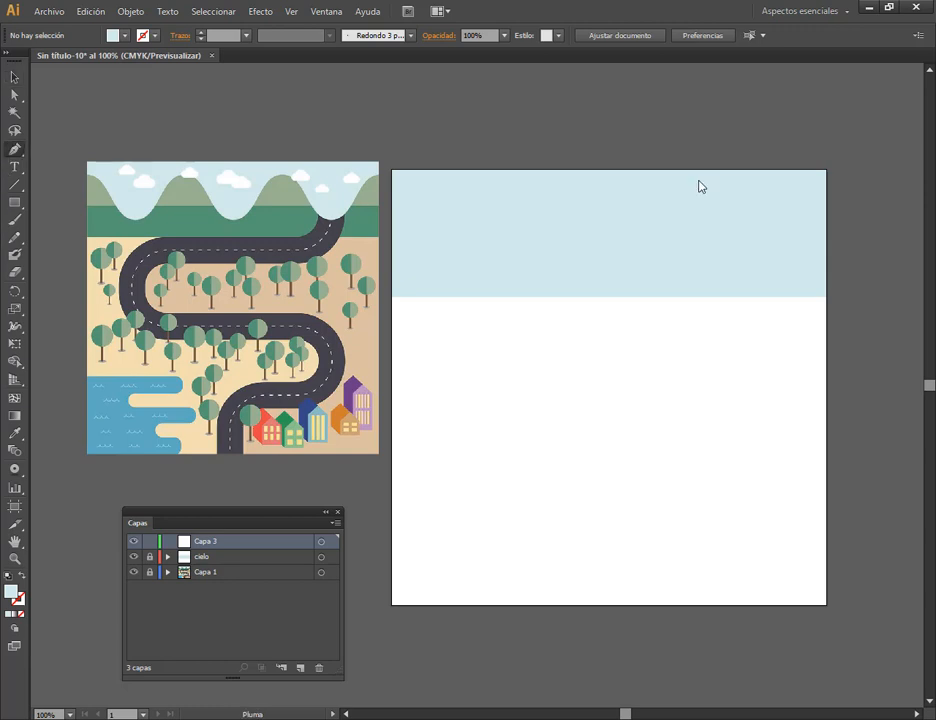
pyautogui.click(384, 204)
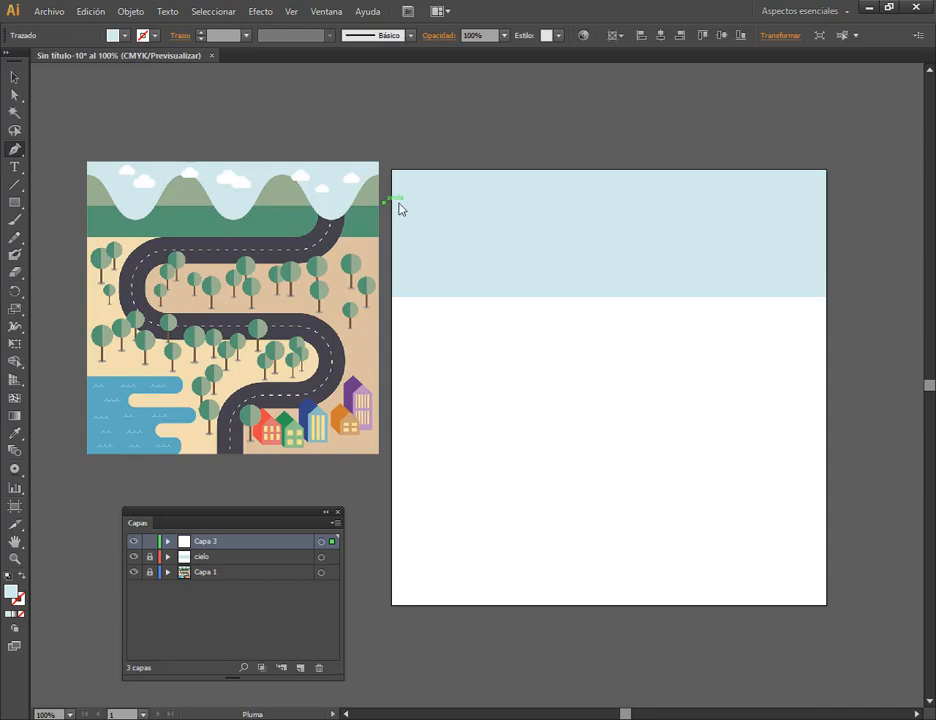
pyautogui.click(443, 261)
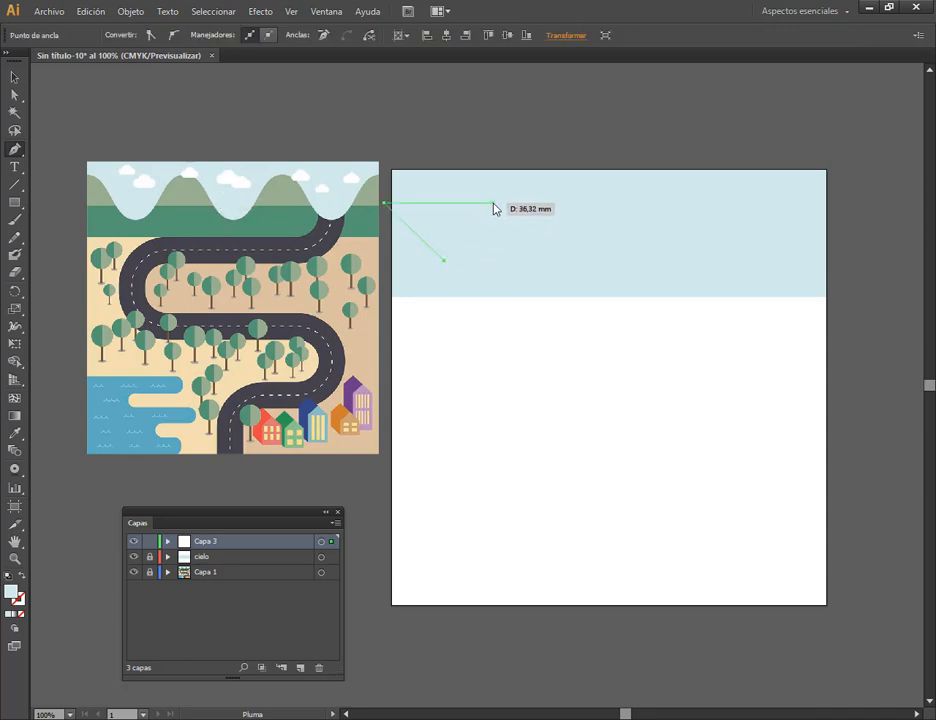
pyautogui.click(496, 204)
pyautogui.click(577, 260)
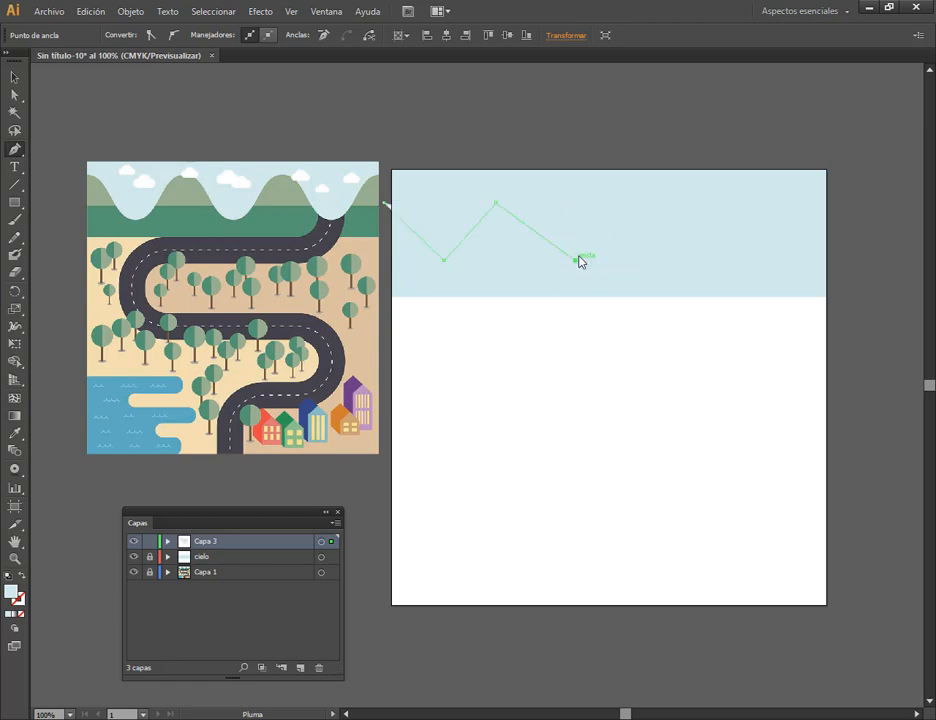
pyautogui.click(626, 203)
pyautogui.click(688, 260)
pyautogui.click(754, 203)
pyautogui.click(796, 261)
pyautogui.click(864, 198)
pyautogui.click(15, 76)
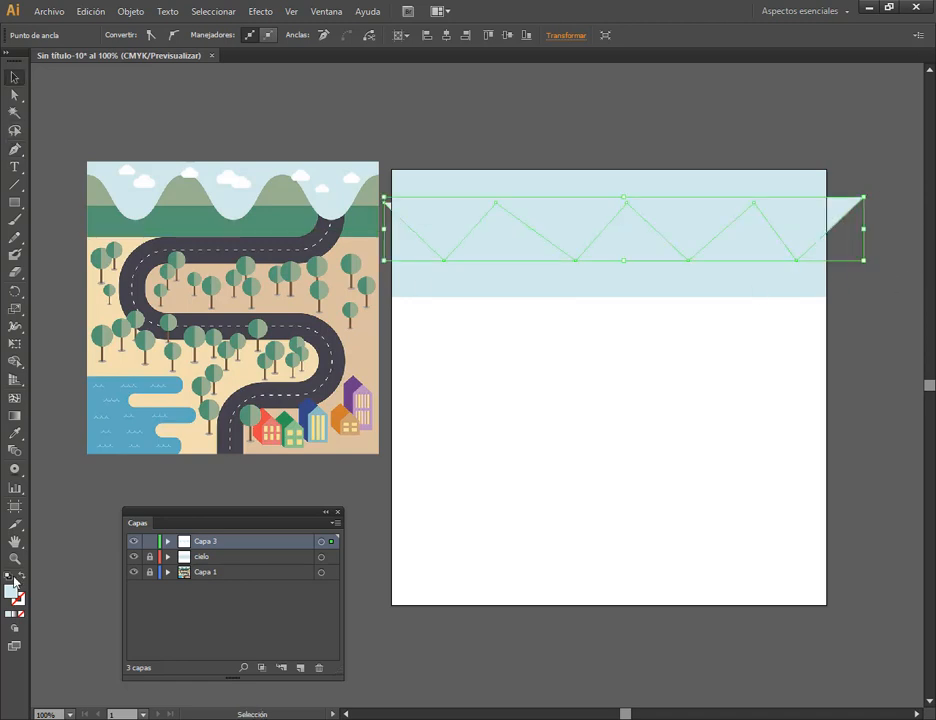
# Change the identification colour of layer Capa 3 to a custom purple (RGB 101, 0, 225).
pyautogui.click(335, 523)
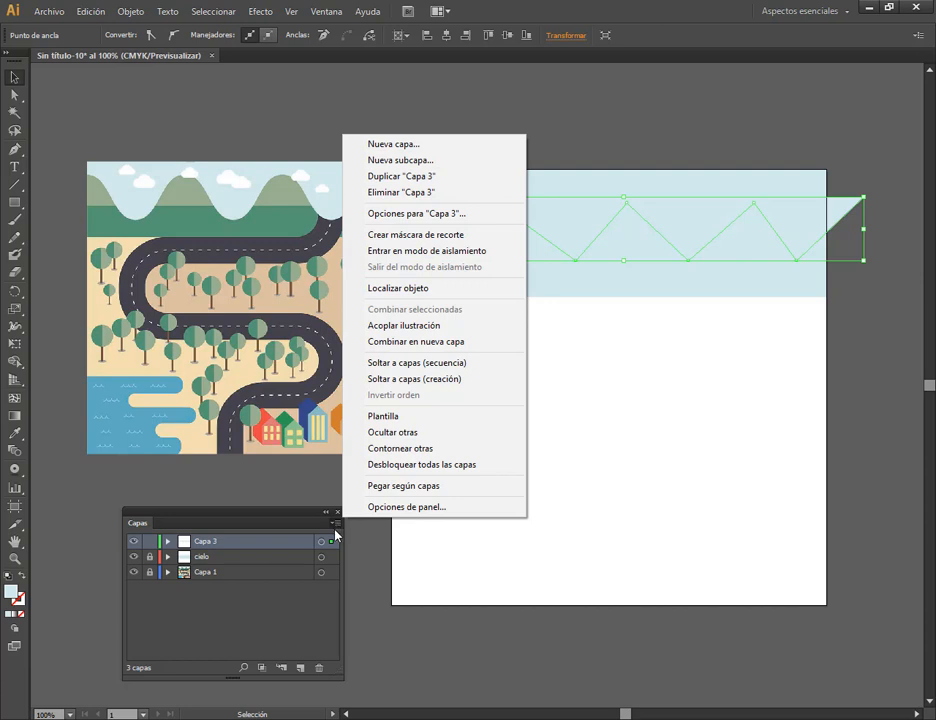
pyautogui.click(412, 214)
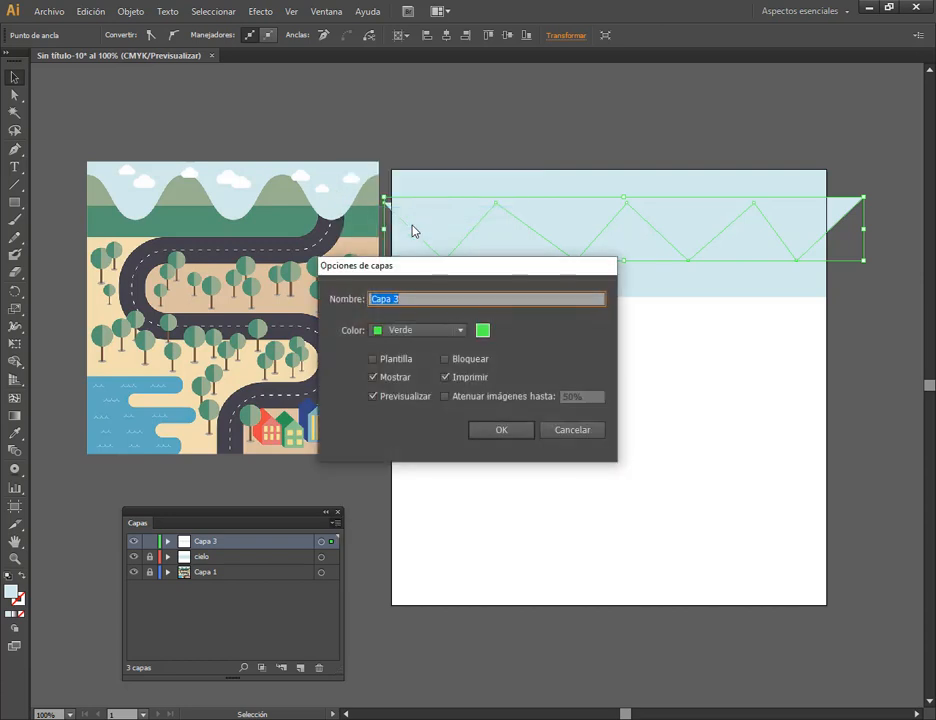
pyautogui.click(483, 330)
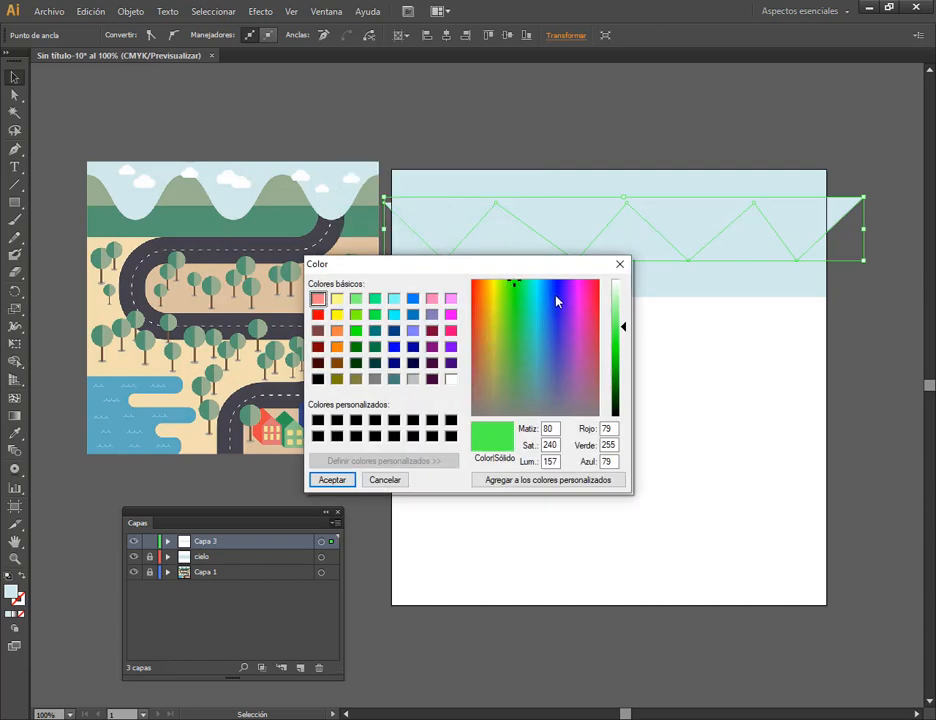
pyautogui.click(567, 285)
pyautogui.moveTo(643, 347)
pyautogui.mouseDown()
pyautogui.moveTo(627, 333)
pyautogui.moveTo(627, 354)
pyautogui.mouseUp()
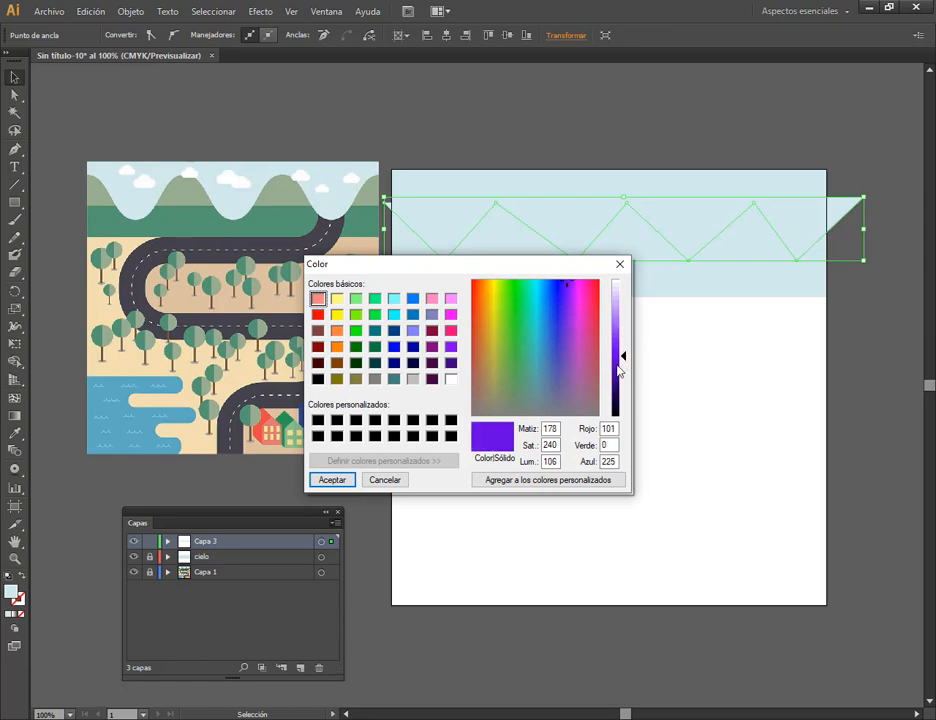
pyautogui.click(345, 481)
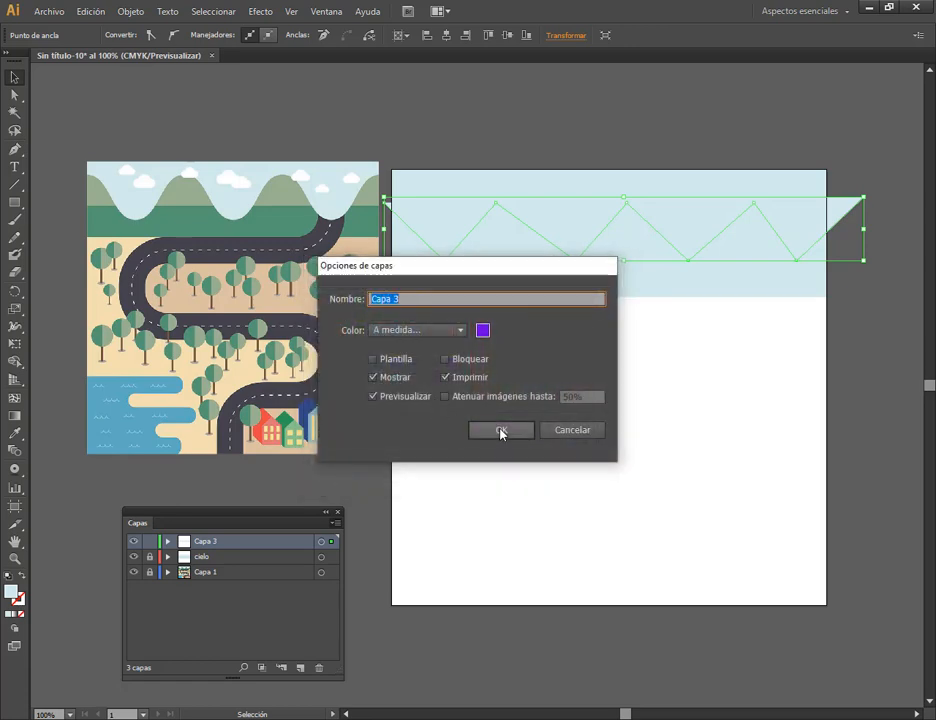
pyautogui.click(501, 430)
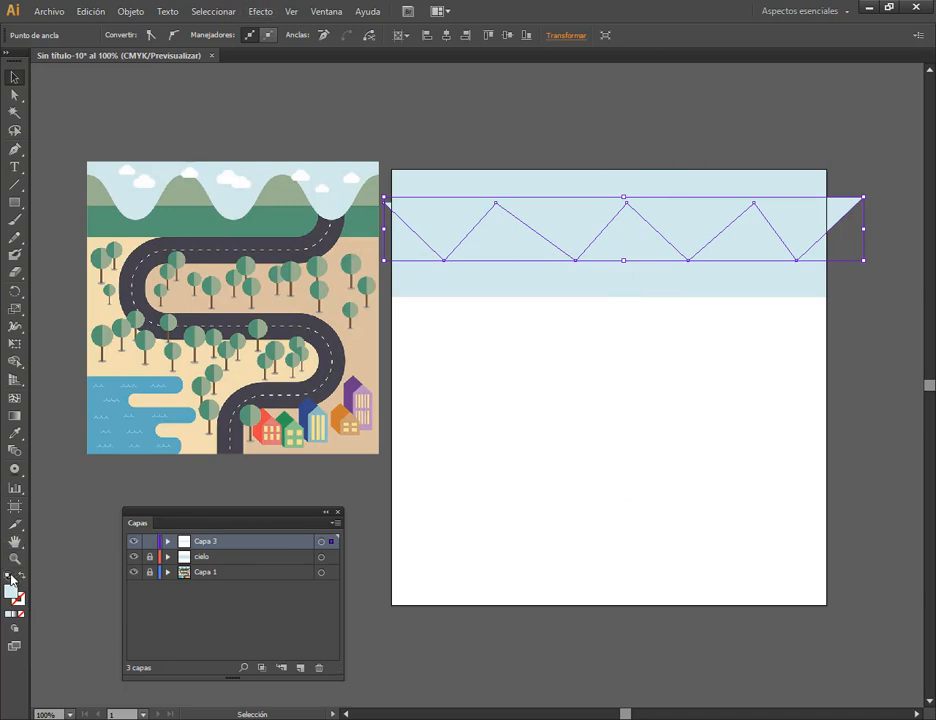
# Give the zigzag path the default black 1 pt stroke and remove its fill.
pyautogui.click(8, 578)
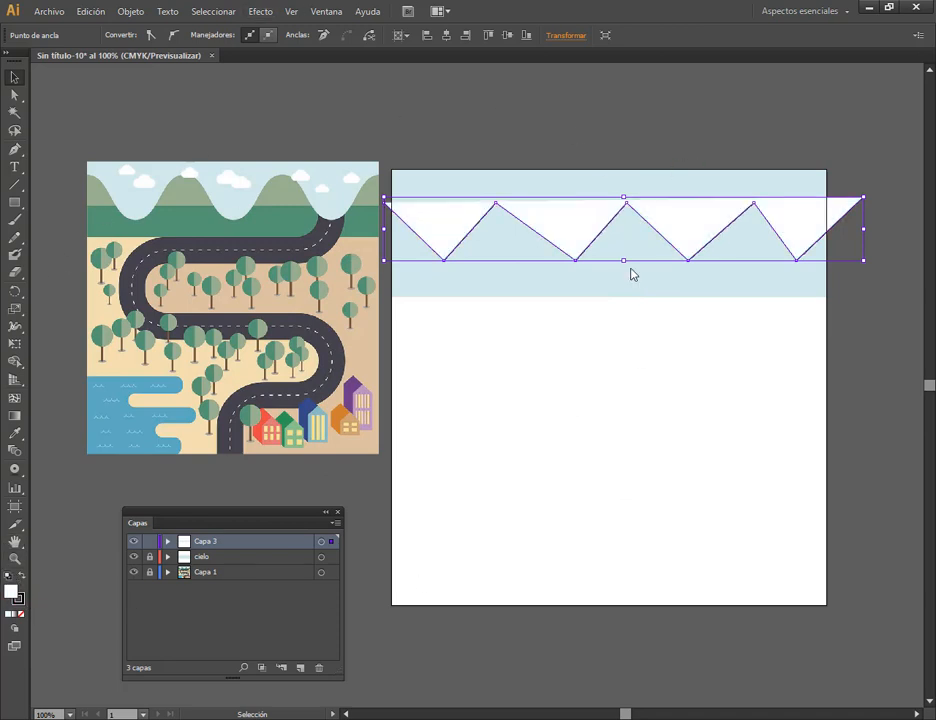
pyautogui.click(683, 142)
pyautogui.click(696, 240)
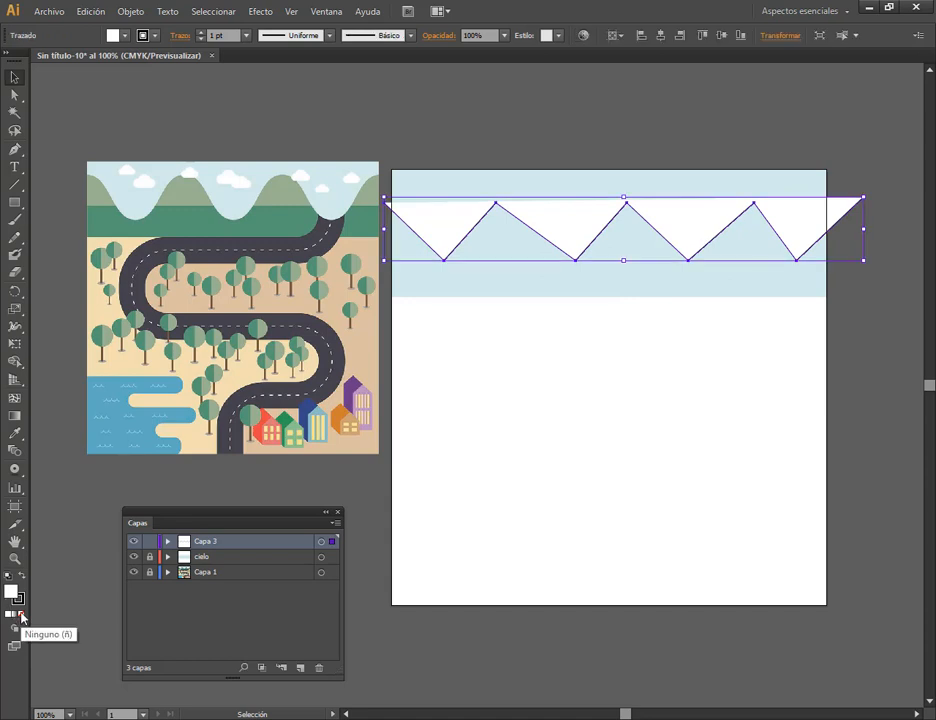
pyautogui.click(20, 615)
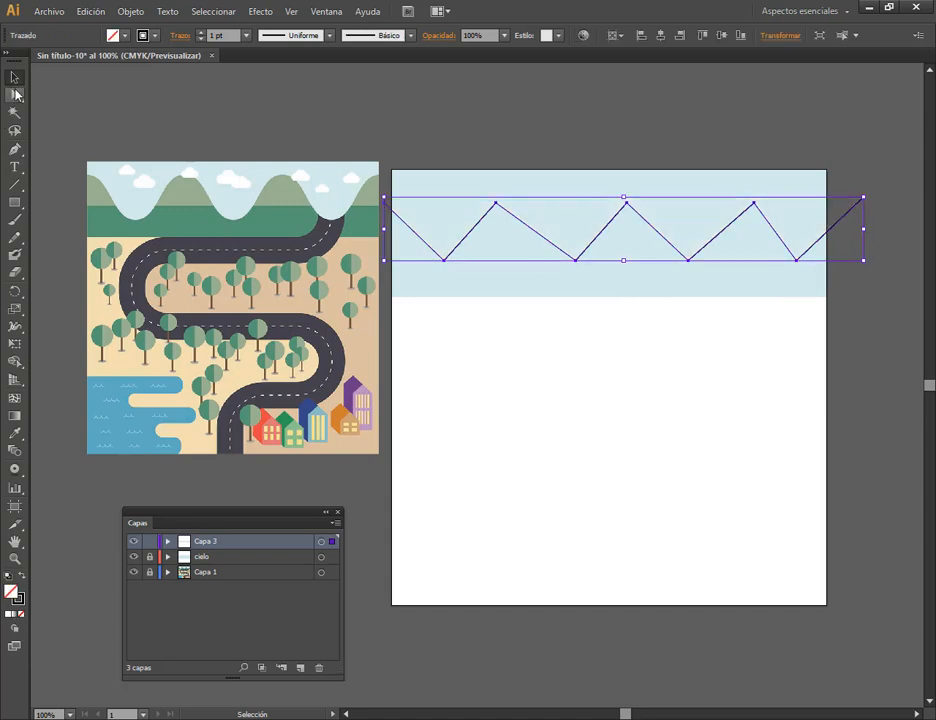
# Even out the zigzag's peaks by shifting the first inner peak slightly right and the last peak and right endpoint slightly left.
pyautogui.click(14, 94)
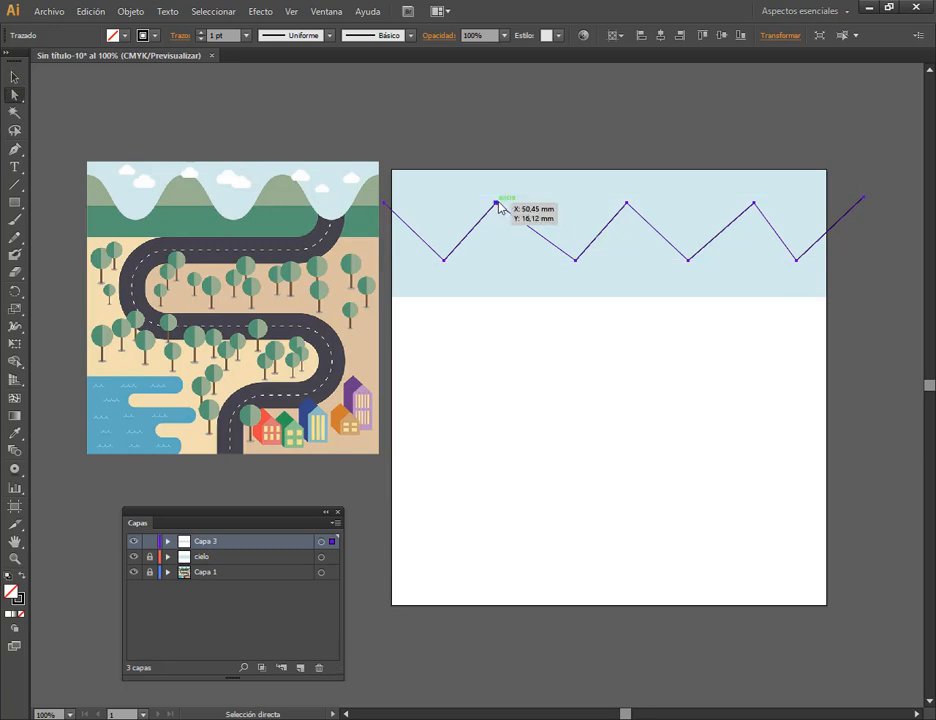
pyautogui.moveTo(498, 204)
pyautogui.mouseDown()
pyautogui.moveTo(512, 204)
pyautogui.moveTo(496, 205)
pyautogui.moveTo(504, 206)
pyautogui.mouseUp()
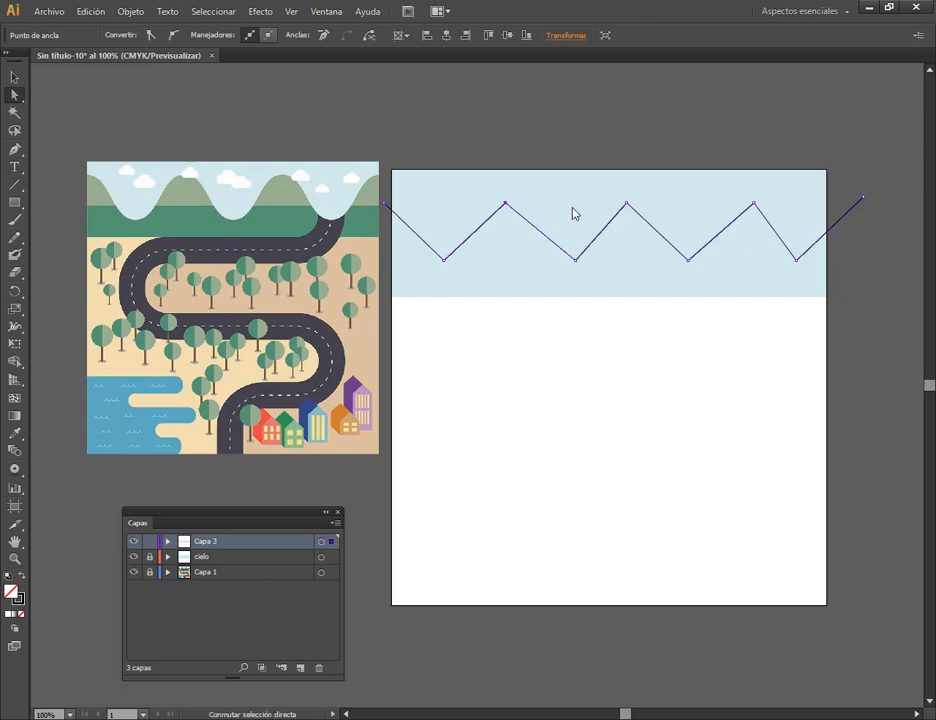
pyautogui.moveTo(756, 206); pyautogui.dragTo(745, 205)
pyautogui.moveTo(864, 200); pyautogui.dragTo(851, 204)
pyautogui.press('v')
pyautogui.click(626, 128)
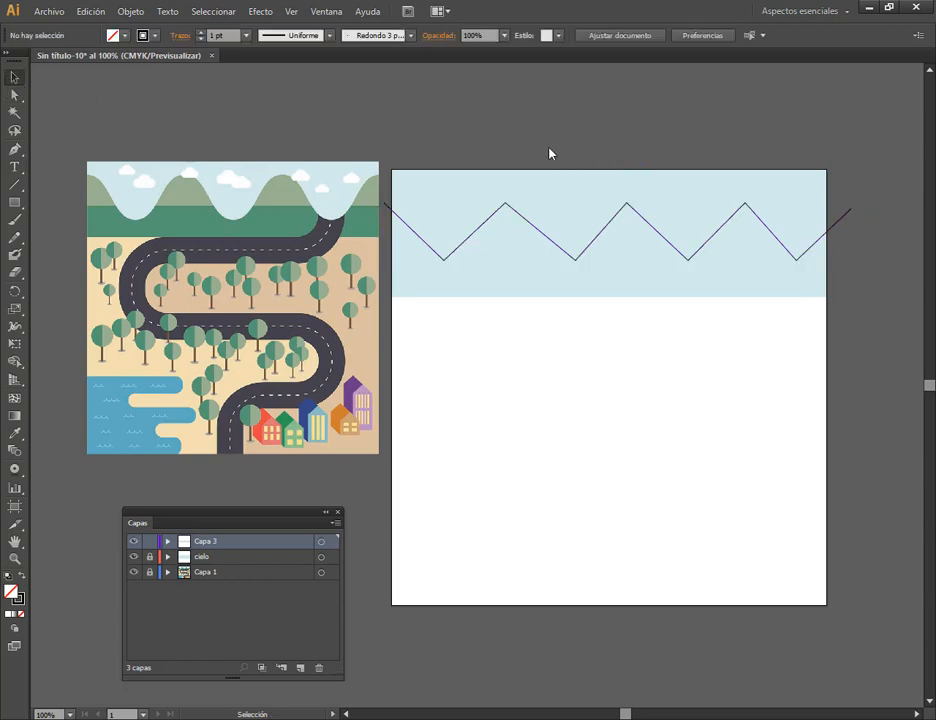
# Show the rulers and place a horizontal guide level with the zigzag's peaks.
pyautogui.click(291, 11)
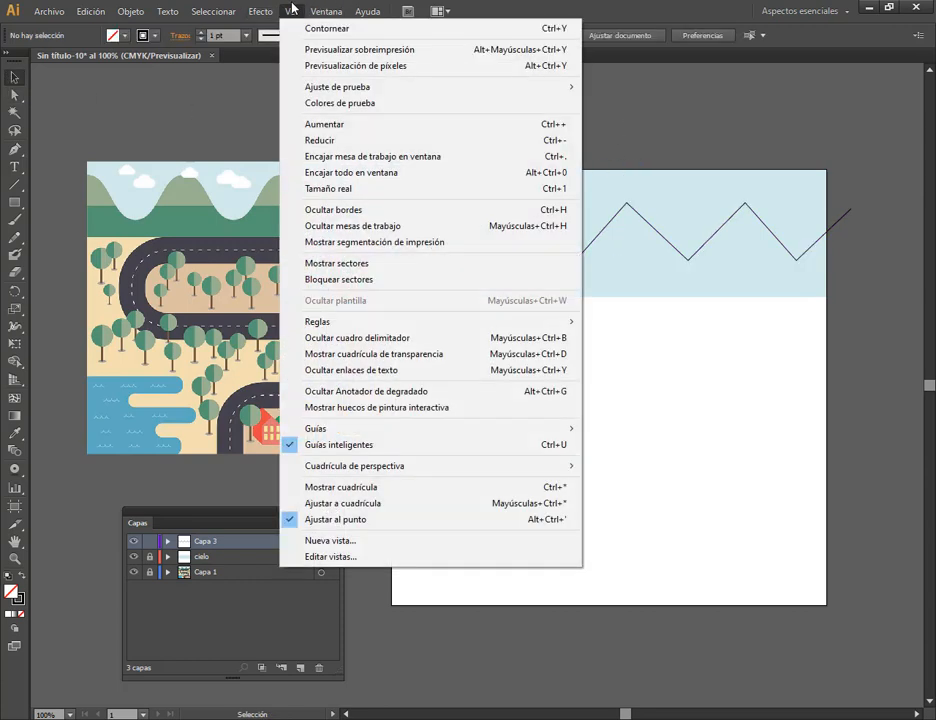
pyautogui.moveTo(372, 323)
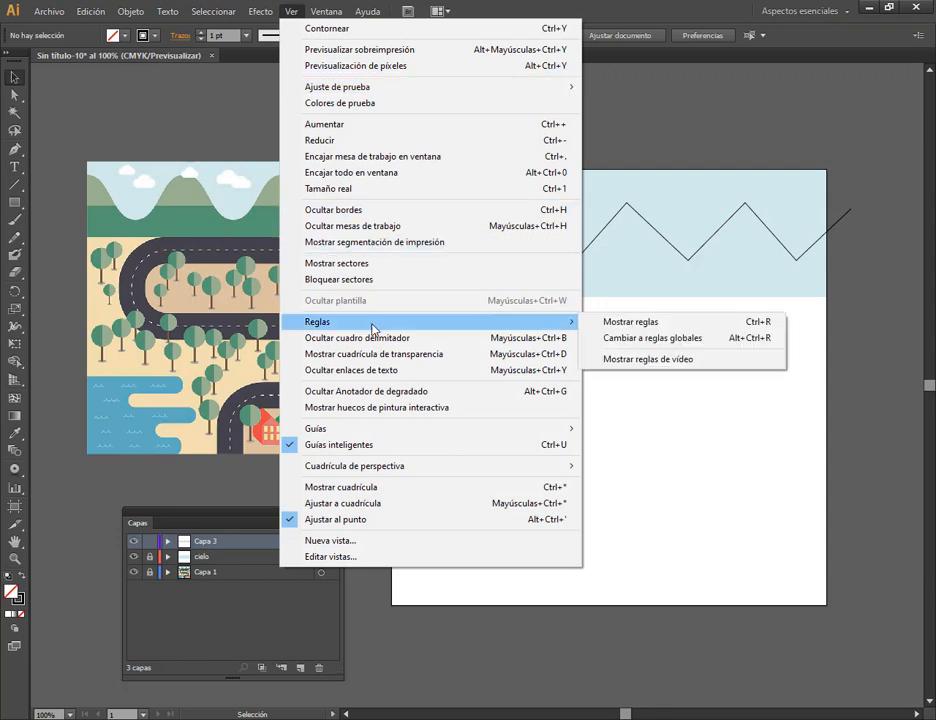
pyautogui.click(604, 322)
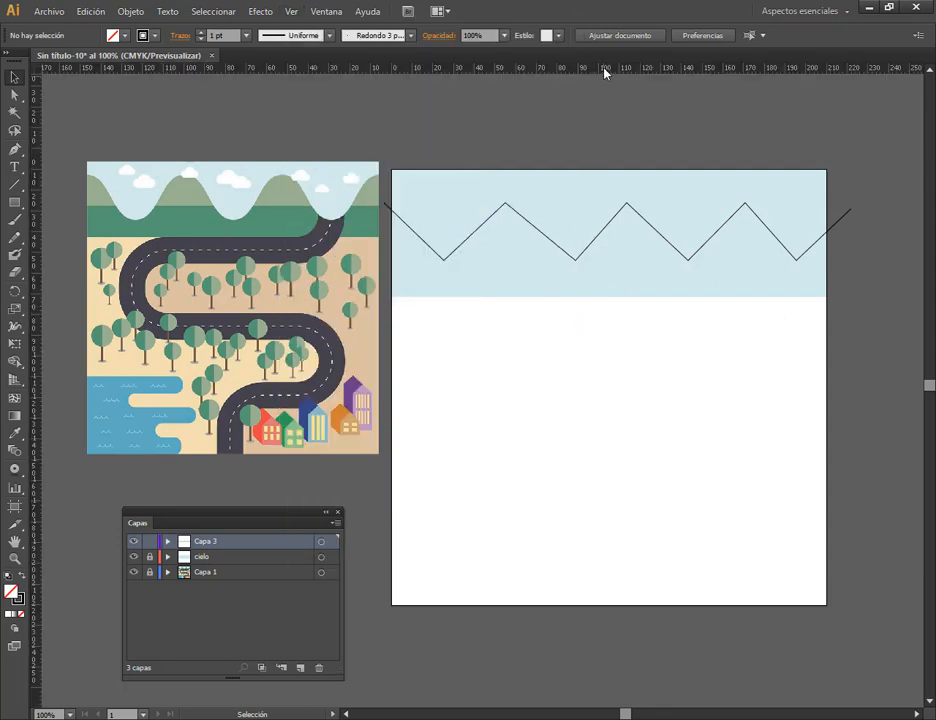
pyautogui.moveTo(604, 72); pyautogui.dragTo(633, 203)
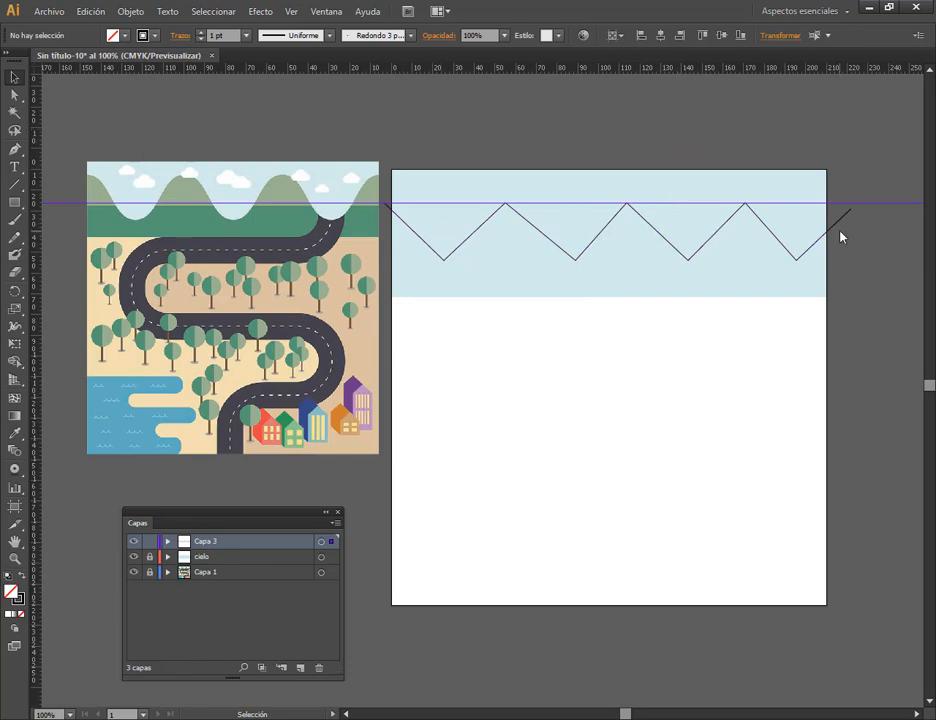
# Shift the zigzag's second valley slightly left and raise its right endpoint onto the peak guide.
pyautogui.click(14, 94)
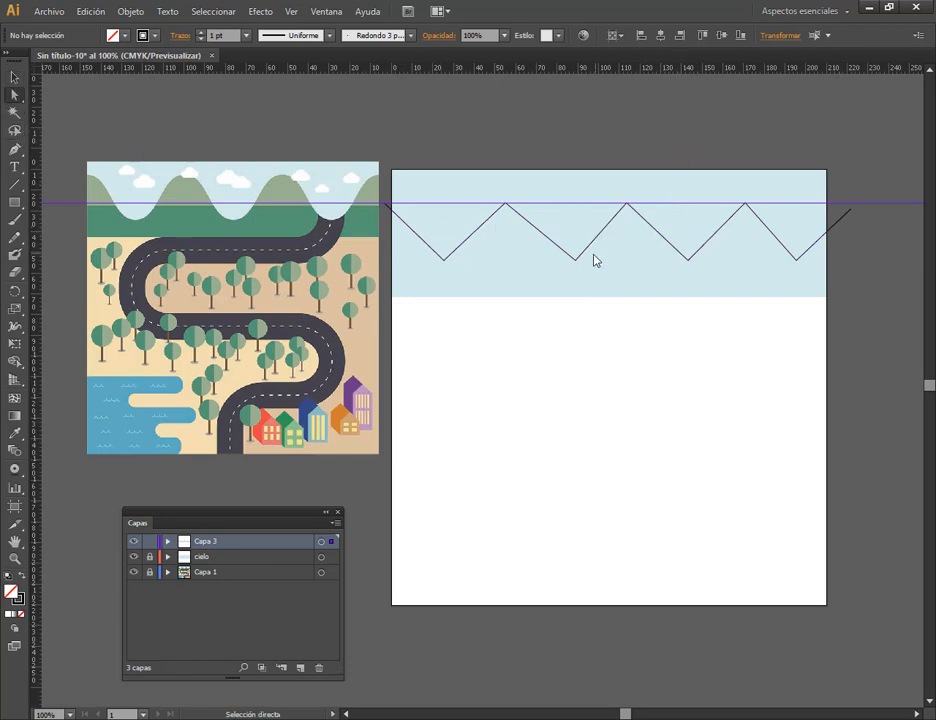
pyautogui.moveTo(578, 259); pyautogui.dragTo(571, 260)
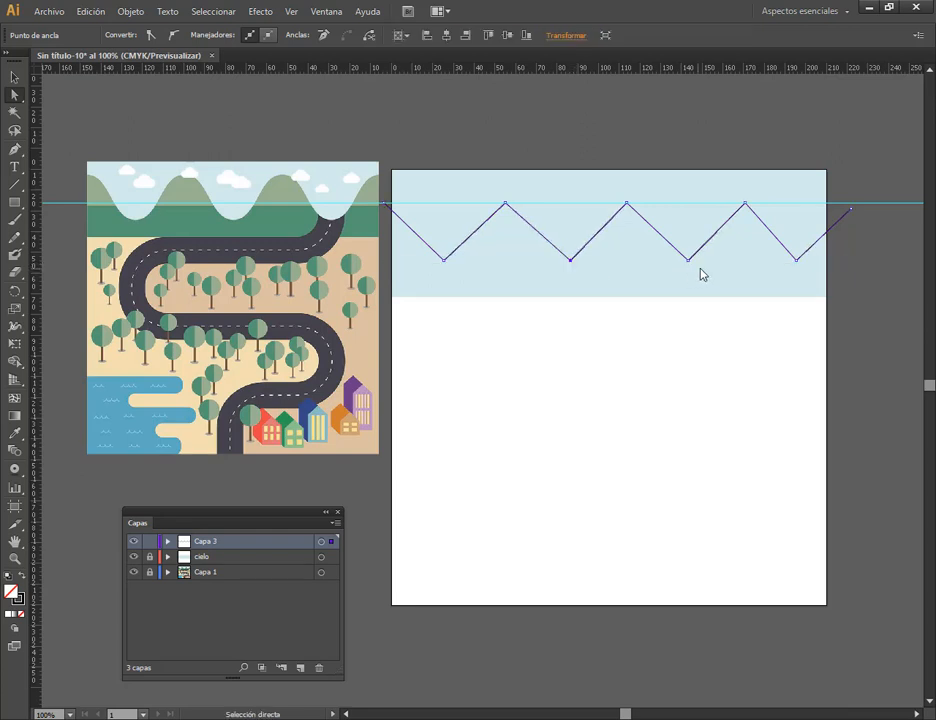
pyautogui.moveTo(851, 210); pyautogui.dragTo(860, 203)
# Place a second horizontal guide level with the zigzag's valleys and deselect everything.
pyautogui.click(14, 77)
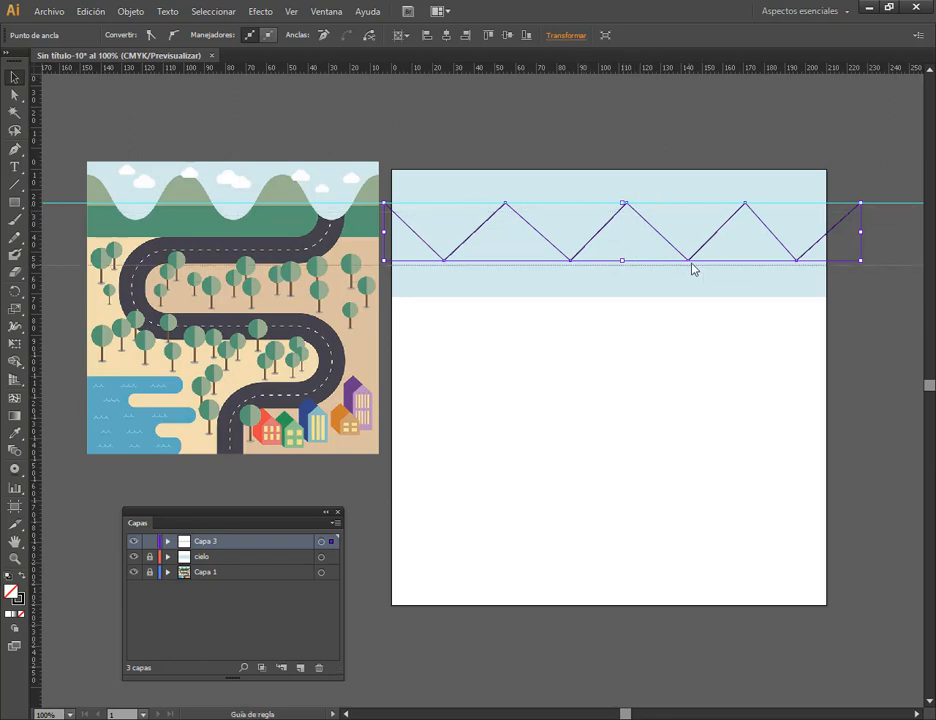
pyautogui.hotkey('ctrl', 'shift', 'a')
pyautogui.press('a')
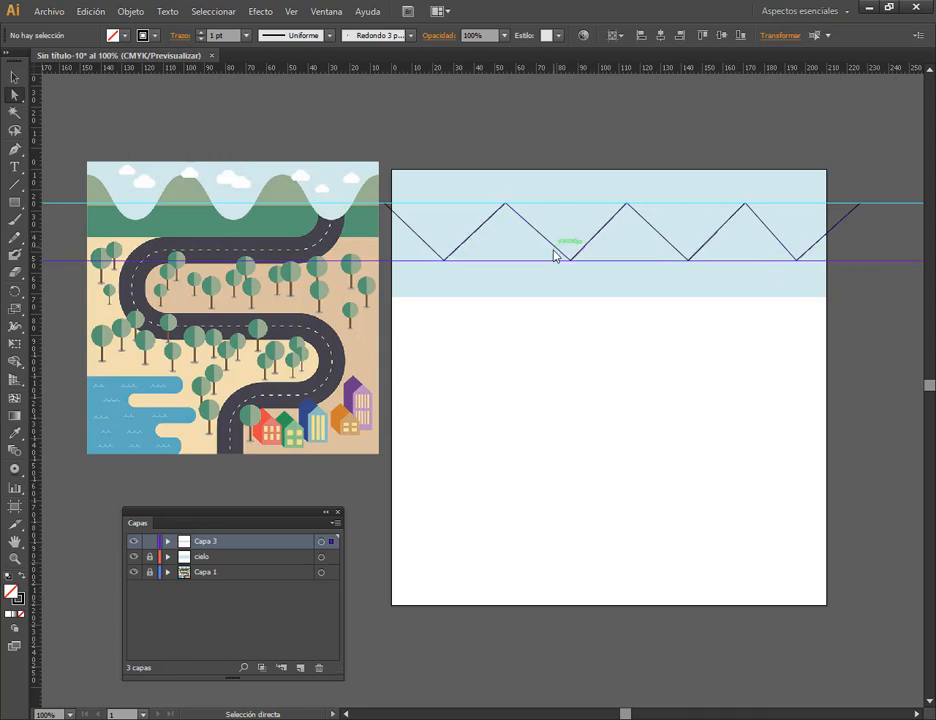
pyautogui.click(843, 228)
pyautogui.click(14, 77)
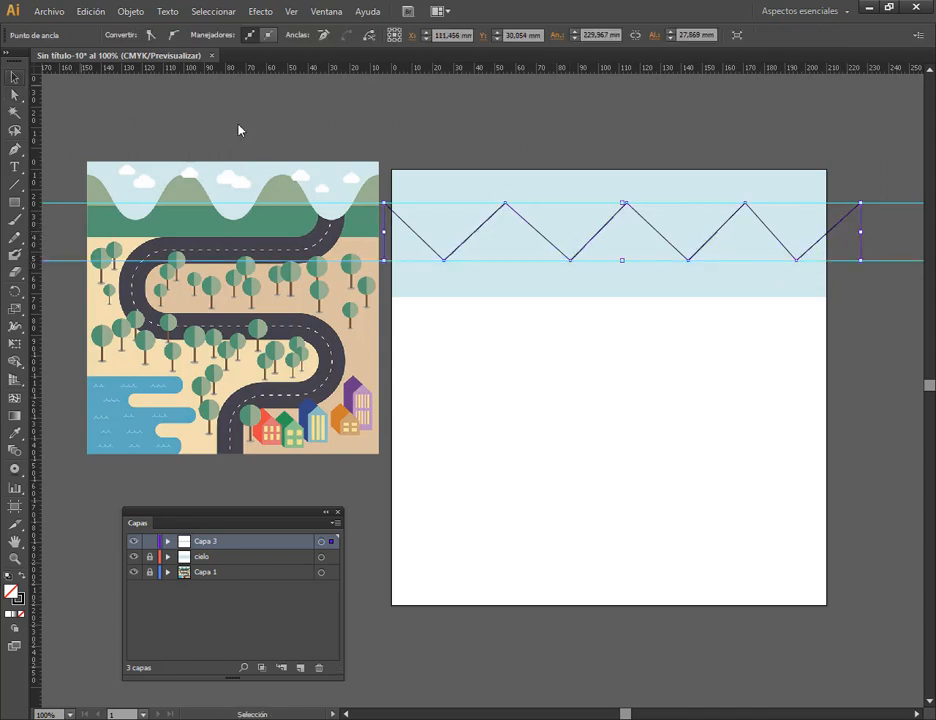
pyautogui.click(604, 133)
# Try moving the zigzag together with both guides lower on the artboard, and undo the move.
pyautogui.moveTo(863, 152); pyautogui.dragTo(681, 286)
pyautogui.moveTo(773, 260); pyautogui.dragTo(781, 307)
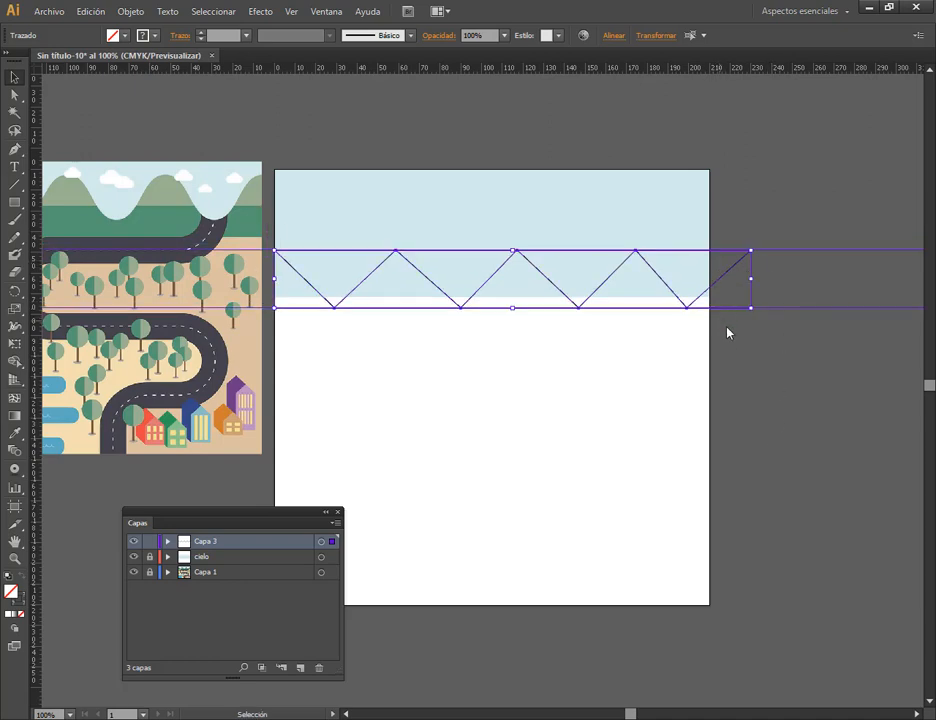
pyautogui.hotkey('ctrl', 'z')
pyautogui.click(648, 130)
# Lock the guides and check that a selection around the zigzag picks up only the path.
pyautogui.click(291, 12)
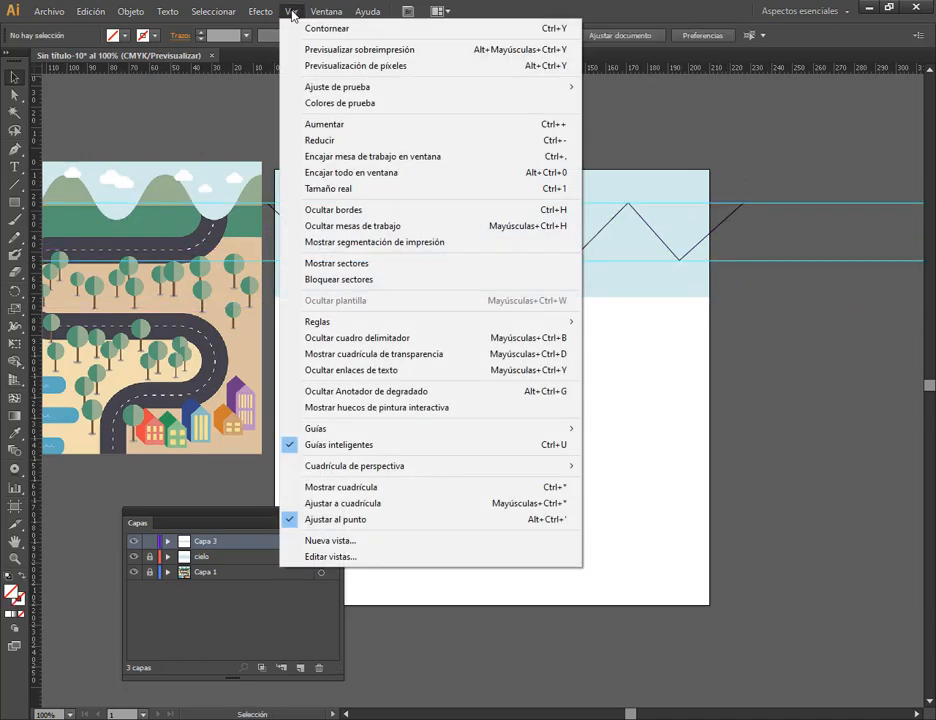
pyautogui.moveTo(486, 428)
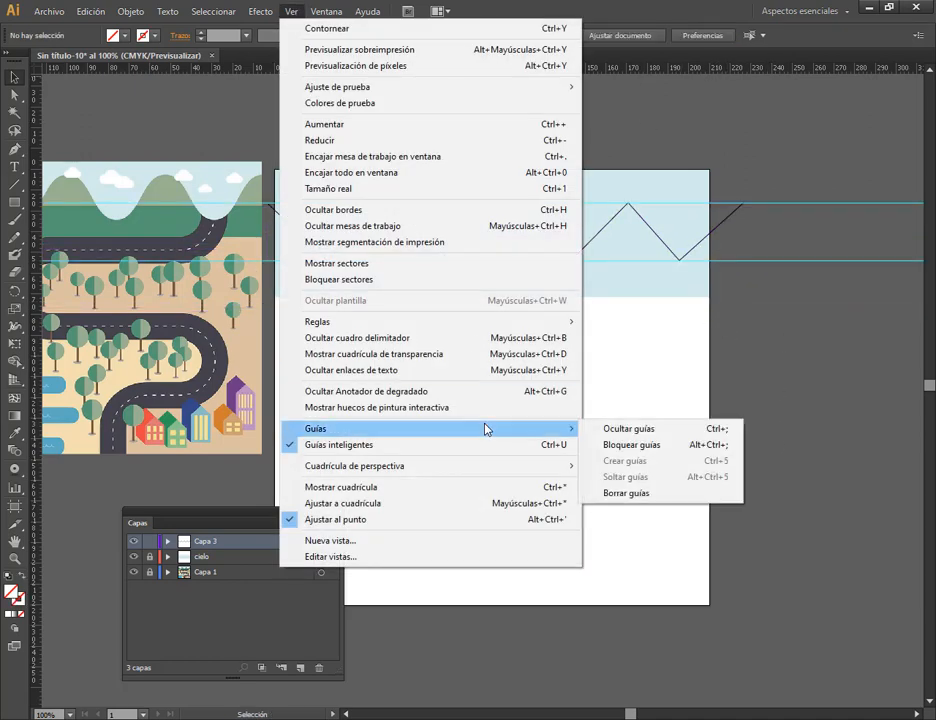
pyautogui.click(660, 452)
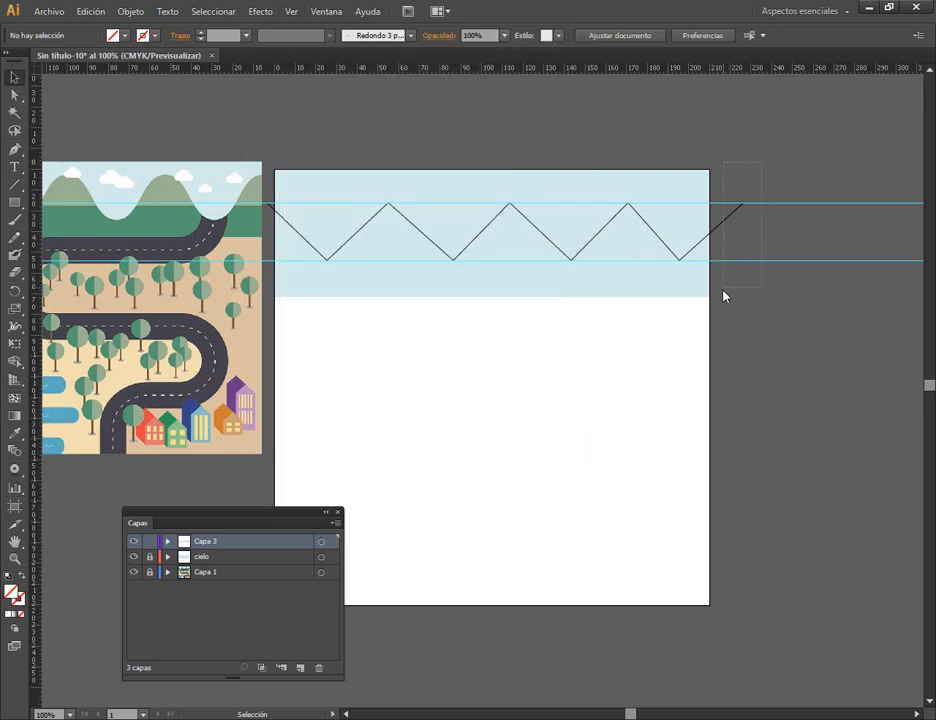
pyautogui.moveTo(723, 290); pyautogui.dragTo(725, 288)
pyautogui.click(771, 161)
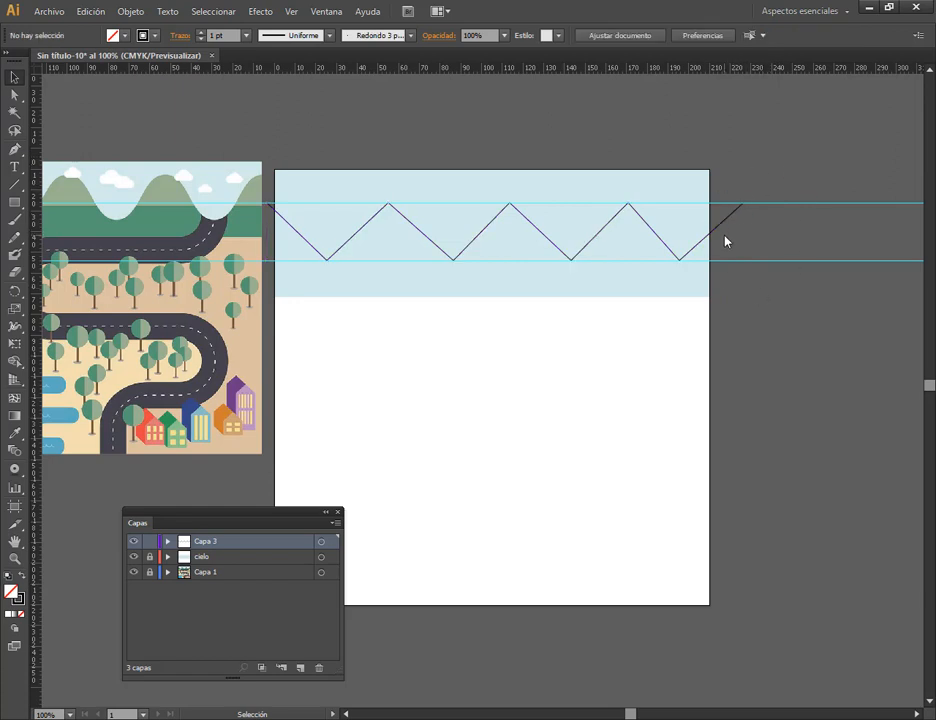
# Move the zigzag's second valley slightly left along the lower guide to centre it between its peaks, and deselect the path.
pyautogui.click(14, 94)
pyautogui.click(421, 232)
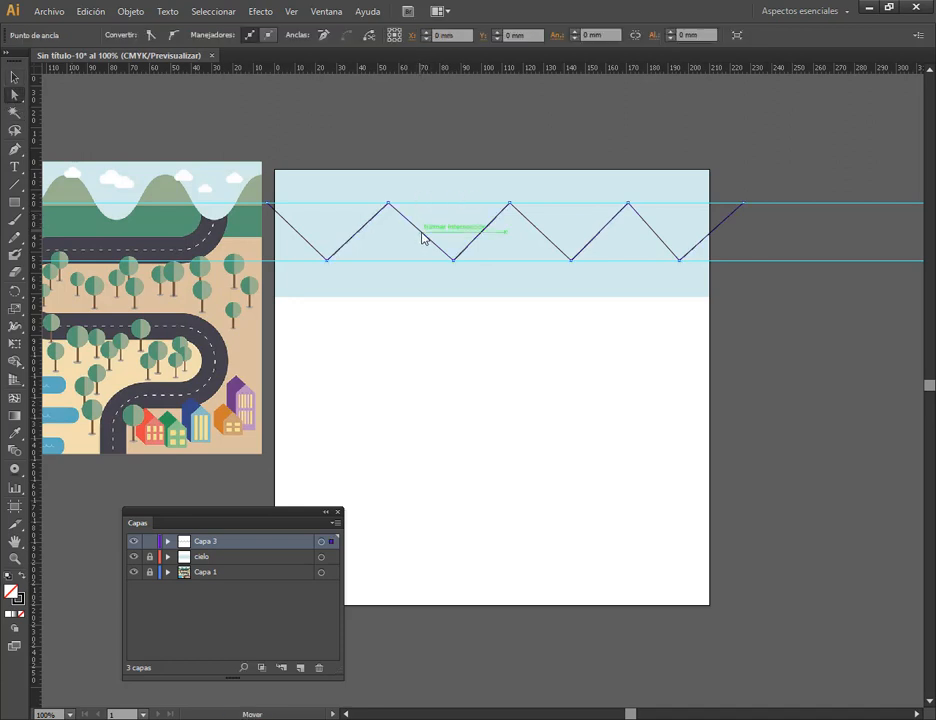
pyautogui.moveTo(451, 264); pyautogui.dragTo(449, 268)
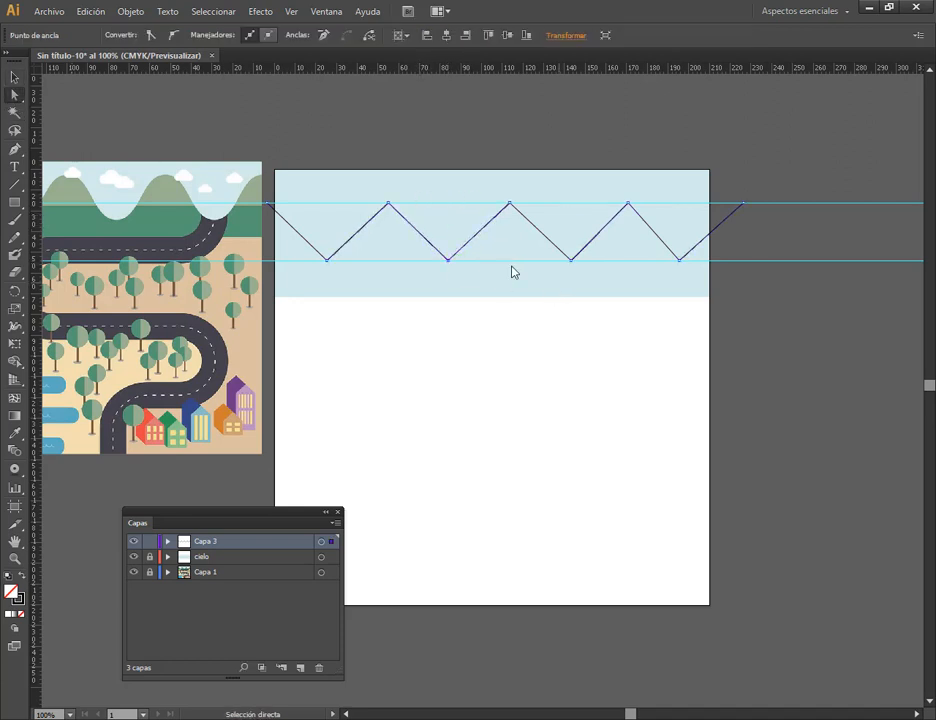
pyautogui.click(14, 76)
pyautogui.click(398, 391)
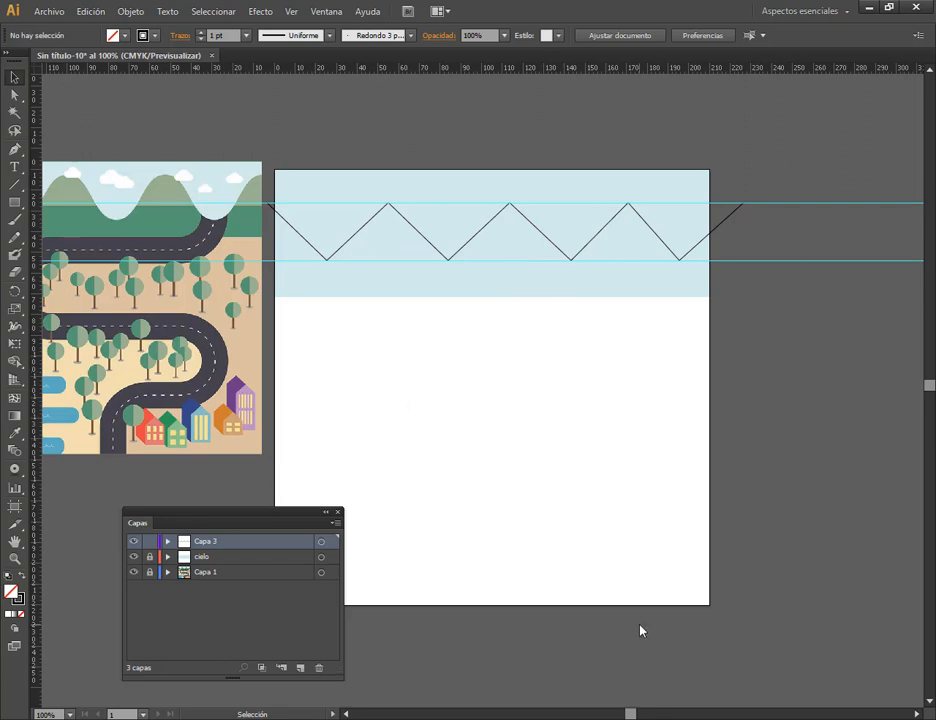
# Select all the anchor points of the zigzag path and convert them to smooth points.
pyautogui.click(347, 714)
pyautogui.click(347, 714)
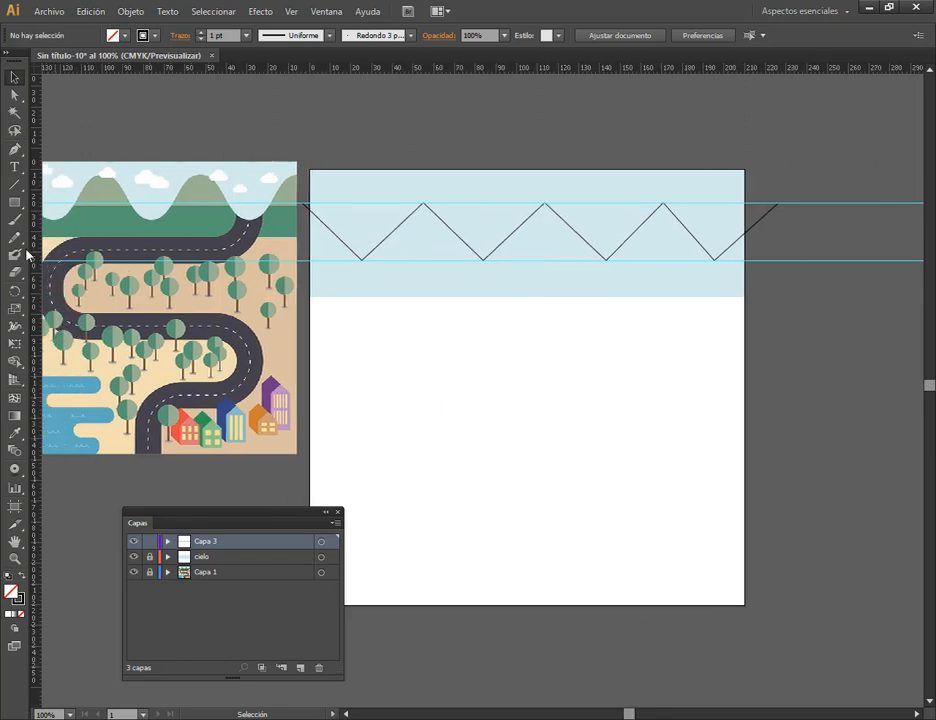
pyautogui.click(12, 96)
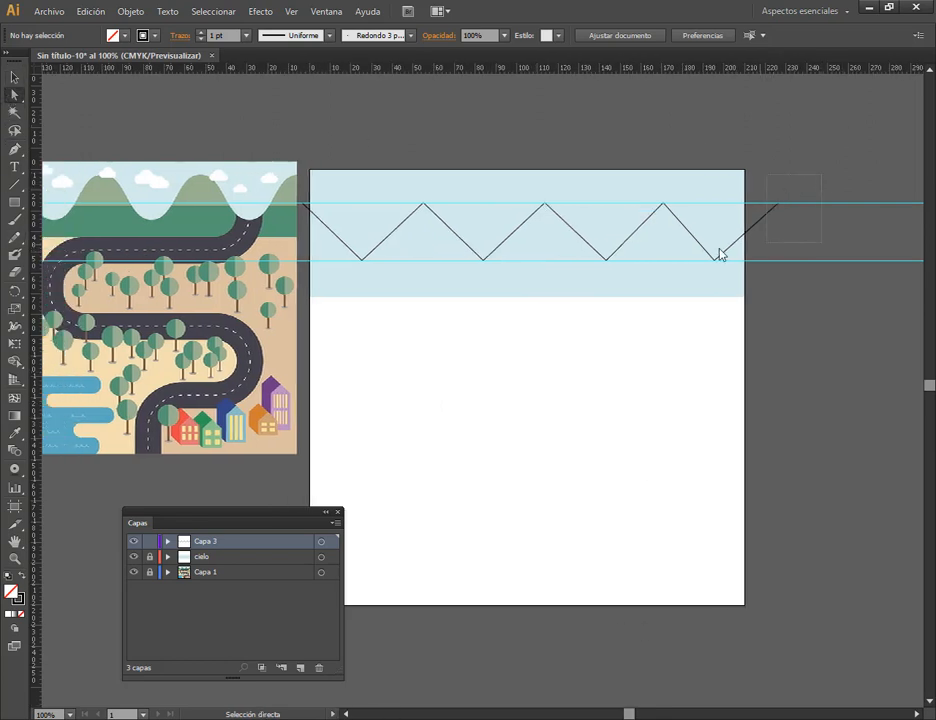
pyautogui.moveTo(720, 254); pyautogui.dragTo(310, 275)
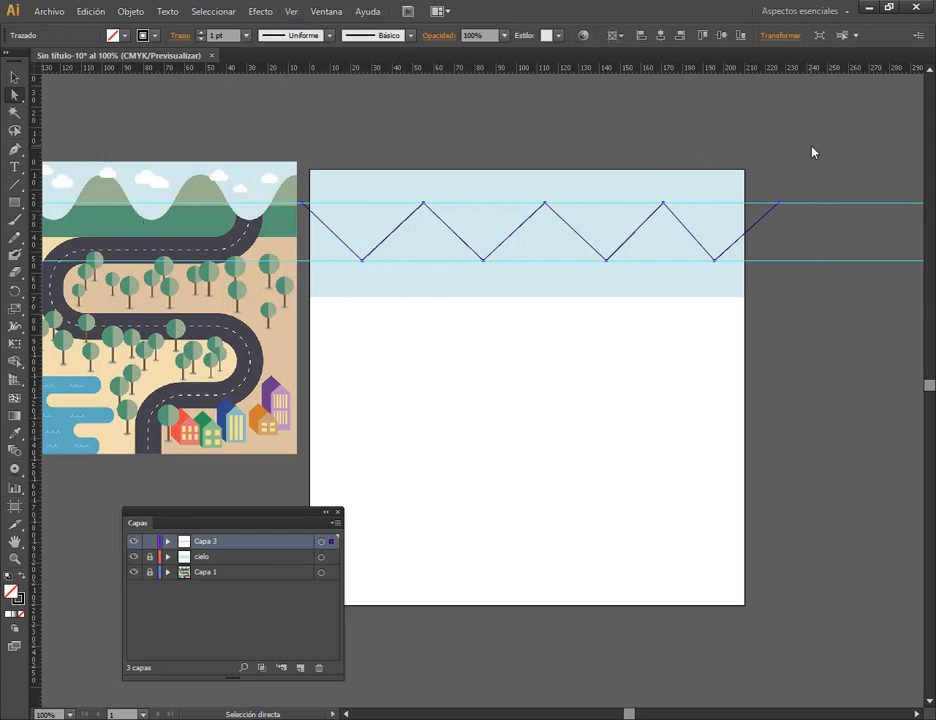
pyautogui.moveTo(826, 162); pyautogui.dragTo(336, 290)
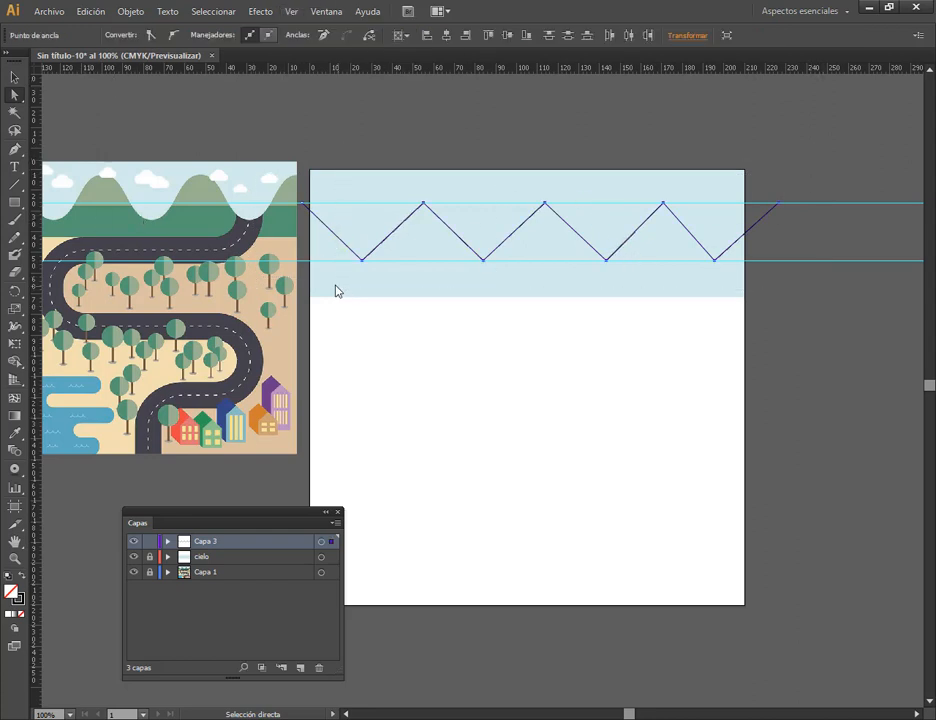
pyautogui.click(440, 110)
pyautogui.moveTo(818, 165); pyautogui.dragTo(312, 305)
pyautogui.press('ctrl')
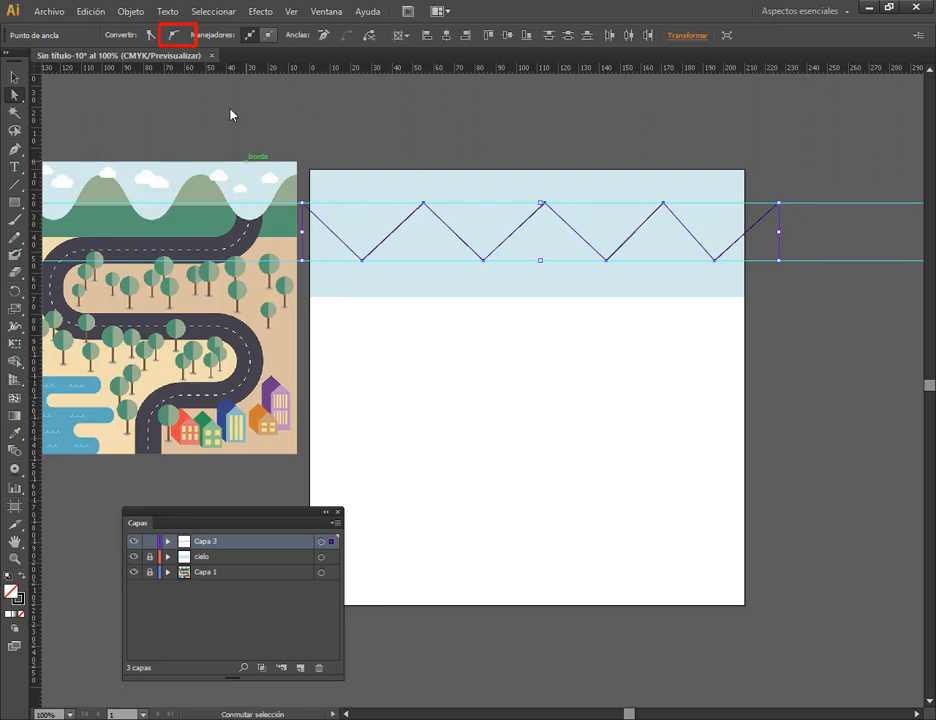
pyautogui.click(174, 35)
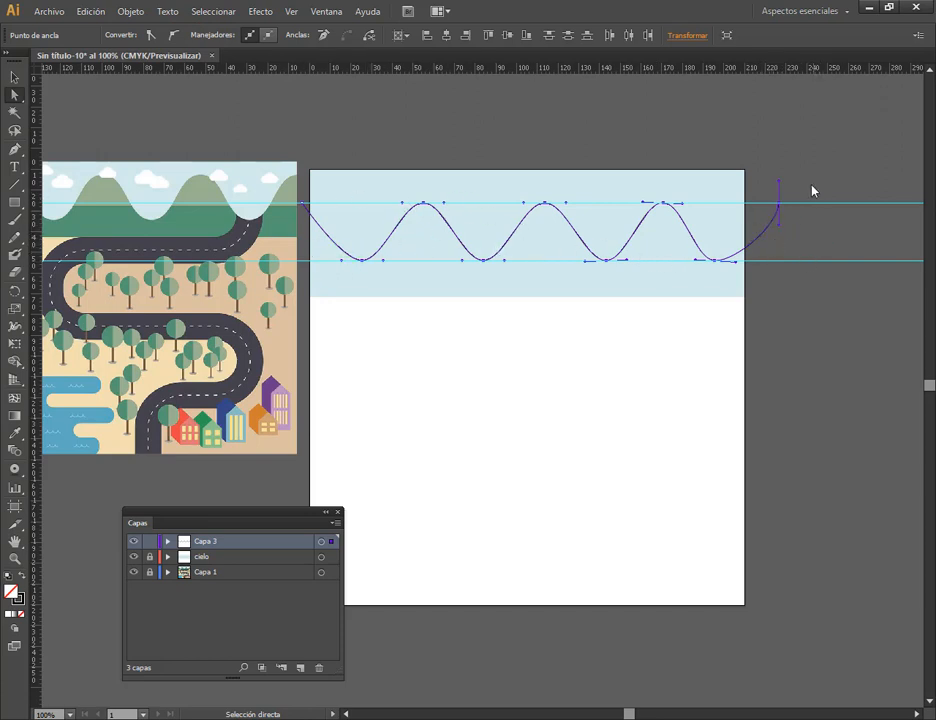
# Shift the last valley slightly right and level the handles of both end points, converting the first one to smooth.
pyautogui.moveTo(716, 265); pyautogui.dragTo(722, 265)
pyautogui.moveTo(786, 227); pyautogui.dragTo(762, 206)
pyautogui.moveTo(305, 207); pyautogui.dragTo(305, 207)
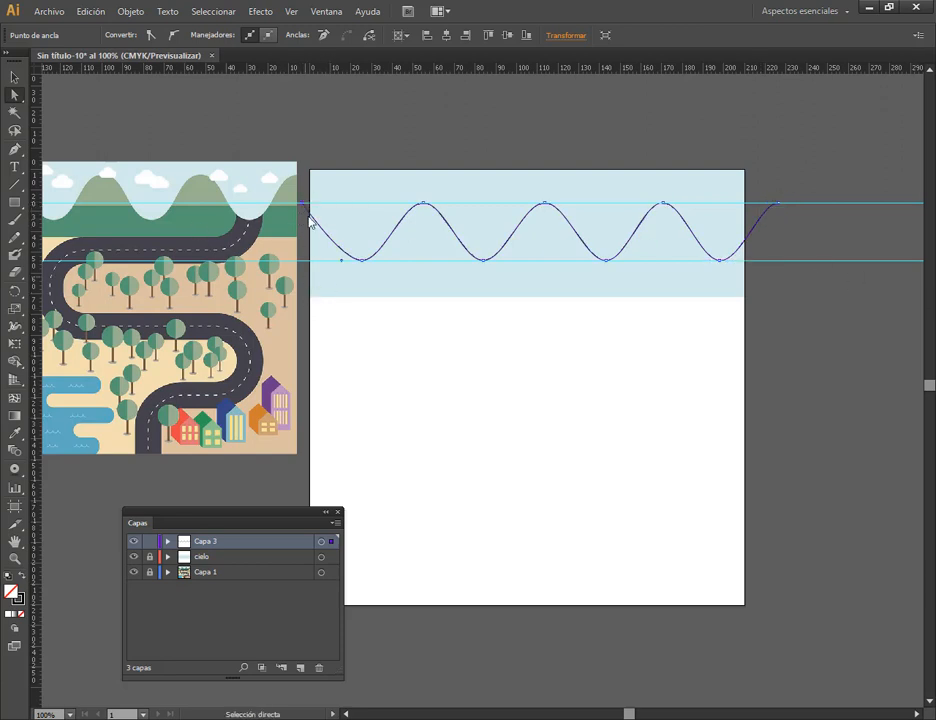
pyautogui.click(174, 38)
pyautogui.moveTo(315, 215)
pyautogui.mouseDown()
pyautogui.moveTo(317, 203)
pyautogui.moveTo(330, 204)
pyautogui.mouseUp()
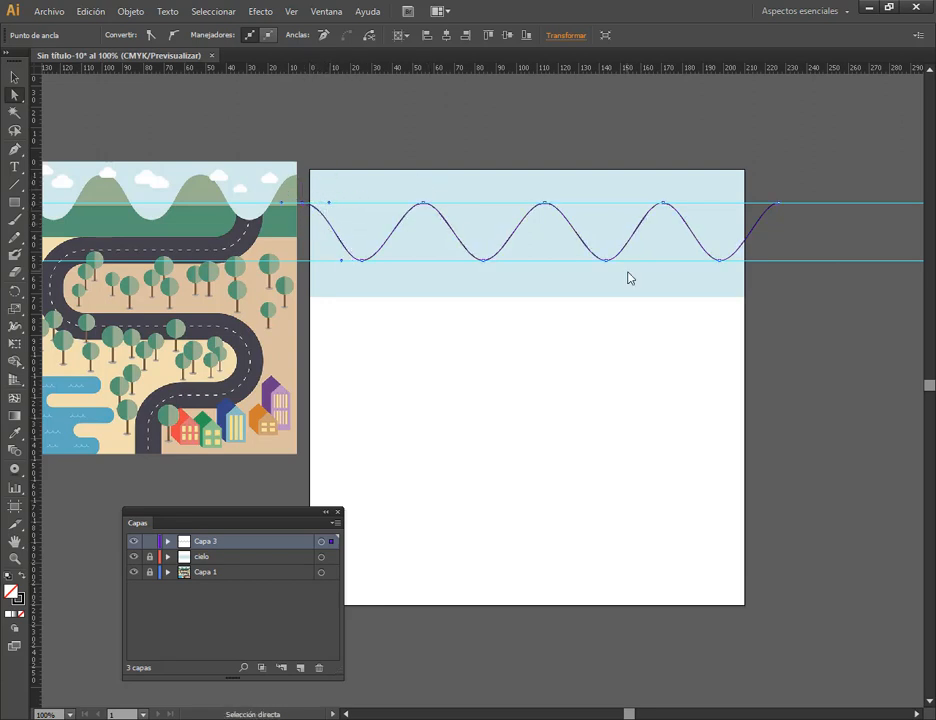
# Deselect the wave and remove both horizontal guides.
pyautogui.click(14, 77)
pyautogui.click(253, 93)
pyautogui.click(290, 12)
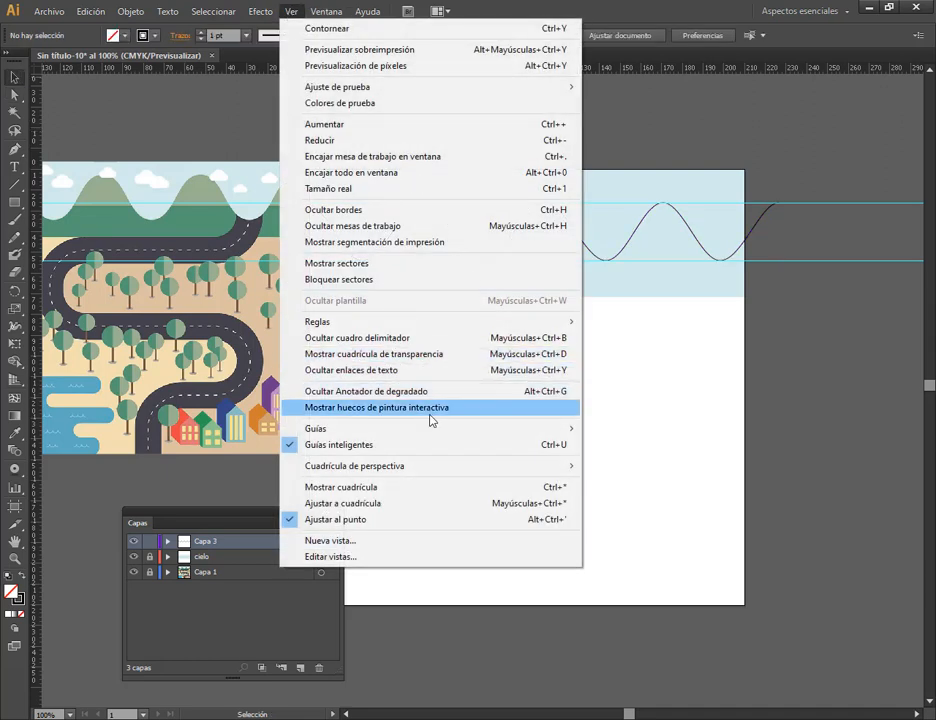
pyautogui.moveTo(437, 429)
pyautogui.click(660, 493)
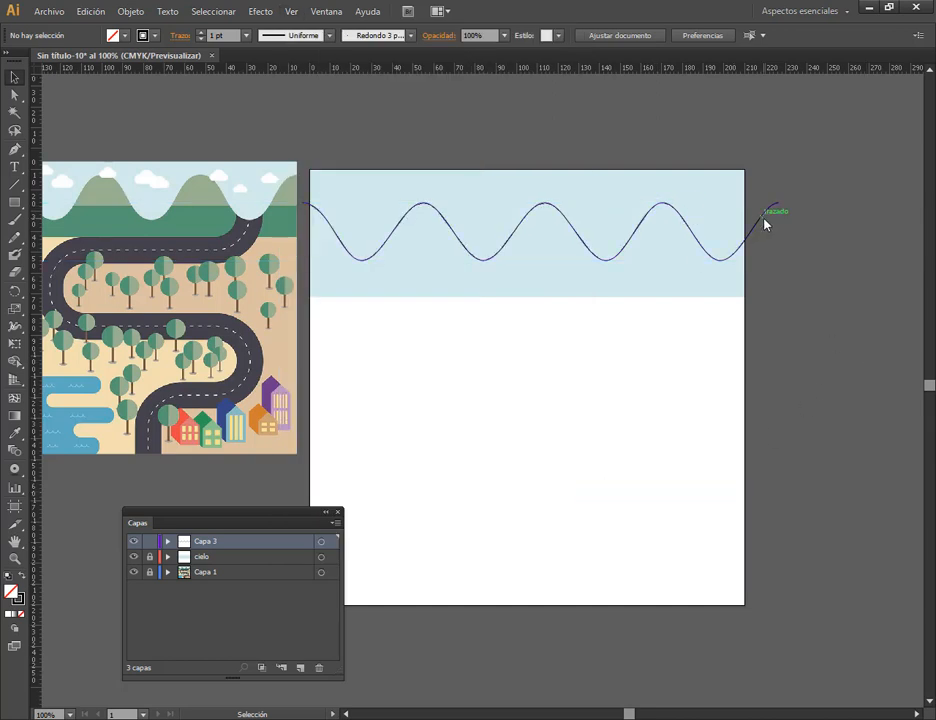
# Move the whole wave slightly higher over the sky, comparing its position with the reference image, and deselect it.
pyautogui.moveTo(765, 224); pyautogui.dragTo(761, 226)
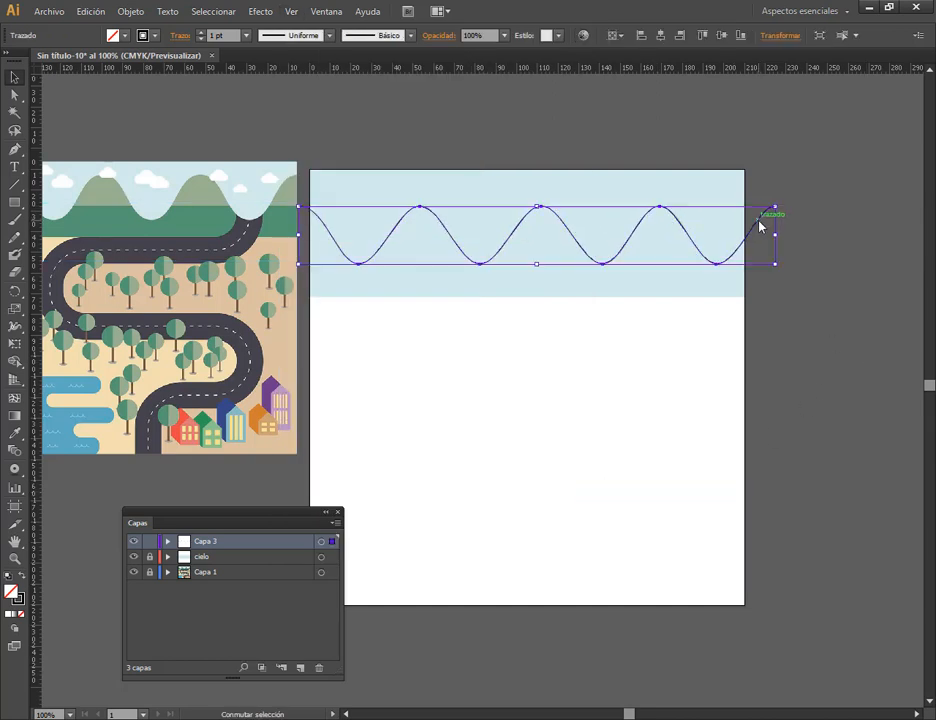
pyautogui.click(765, 159)
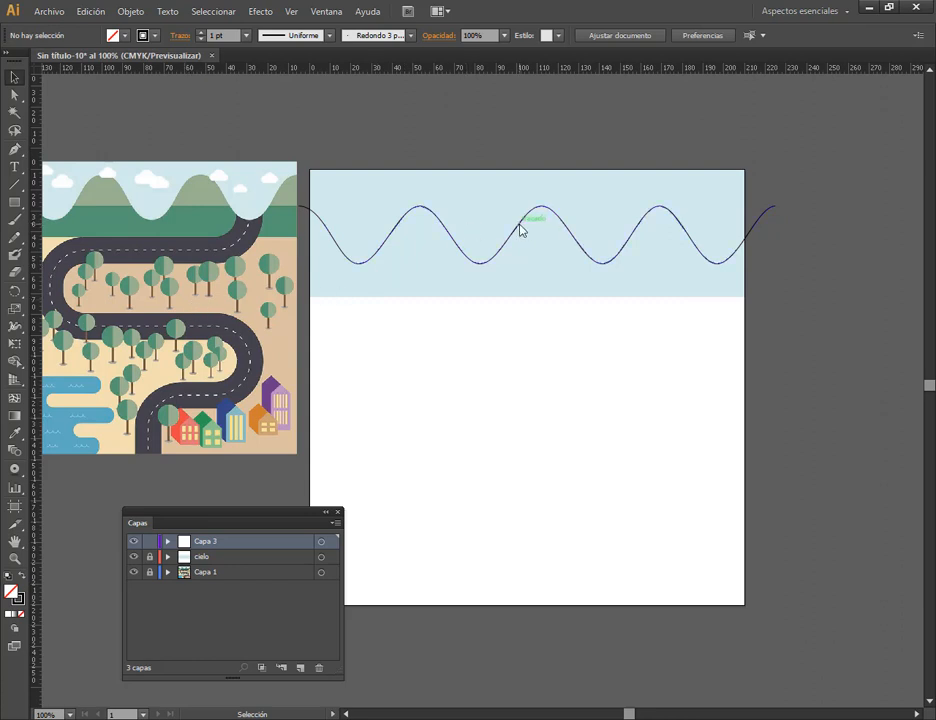
pyautogui.click(521, 231)
pyautogui.moveTo(634, 235); pyautogui.dragTo(635, 224)
pyautogui.click(630, 145)
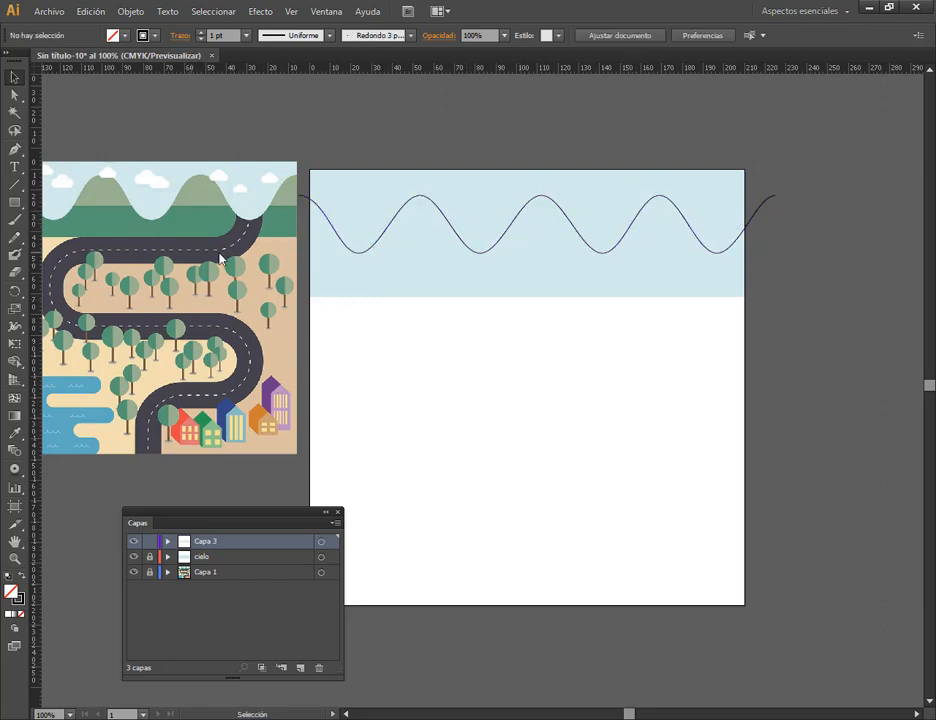
pyautogui.click(381, 245)
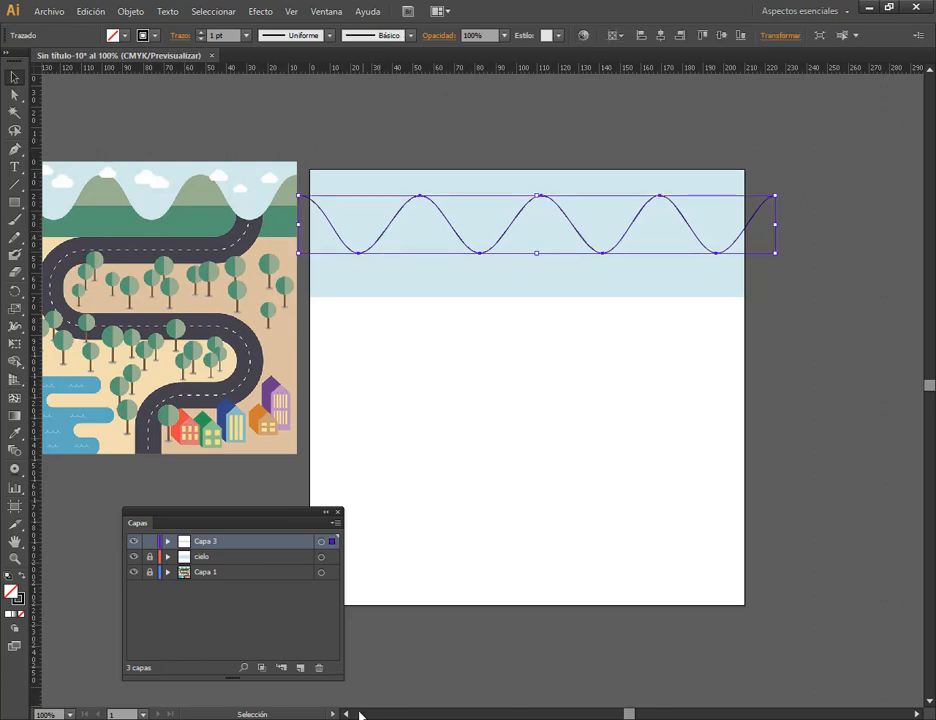
pyautogui.click(346, 714)
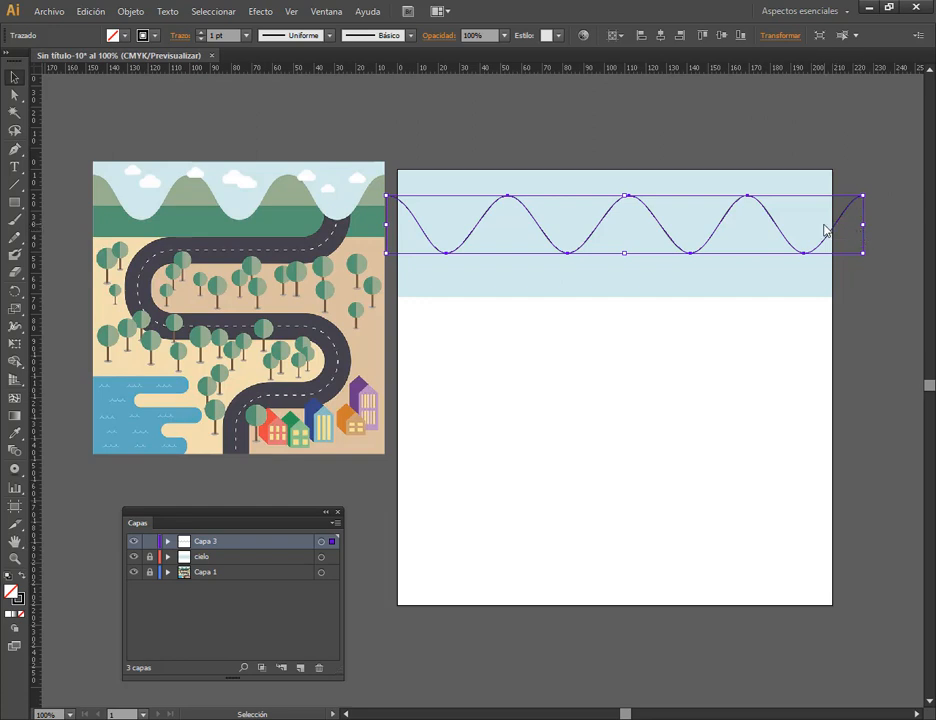
pyautogui.click(422, 192)
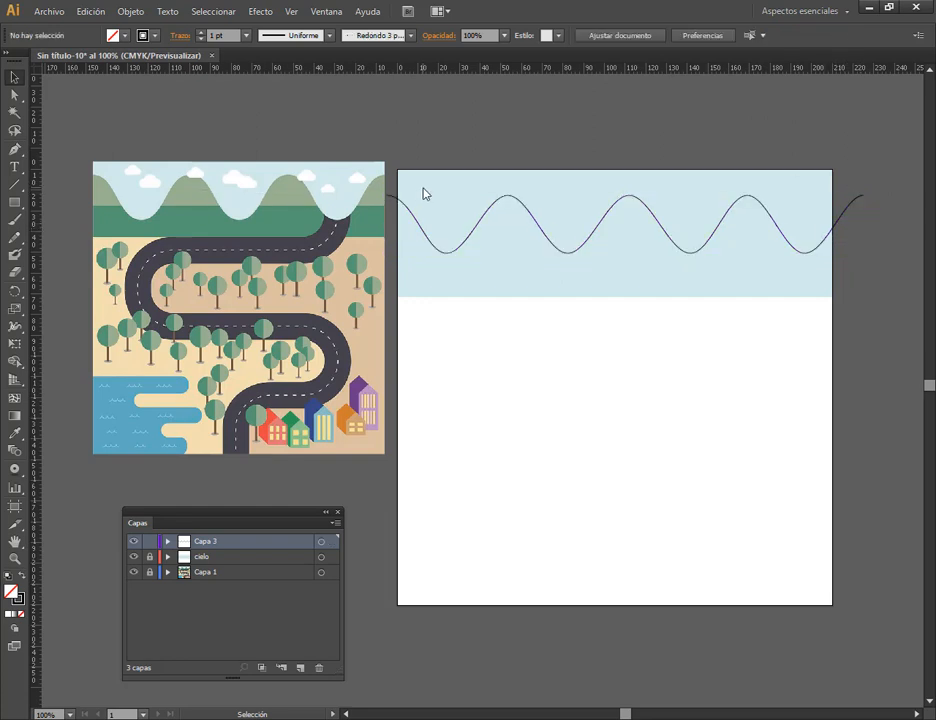
# Extend the wave's right end with the Pen tool, adding a curve that descends beyond the artboard to about valley level.
pyautogui.click(403, 206)
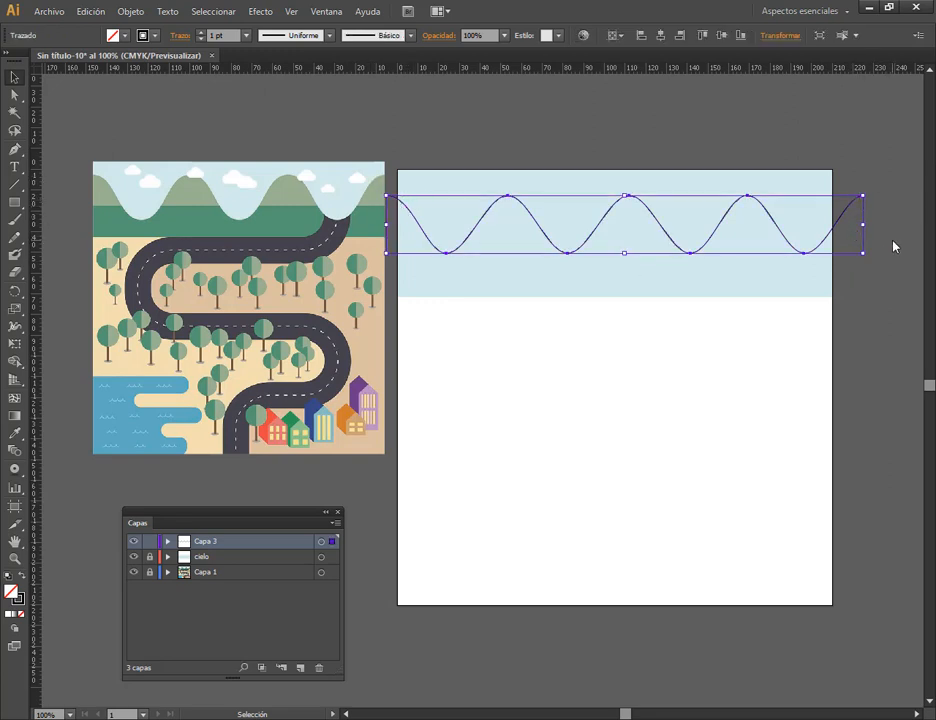
pyautogui.click(14, 148)
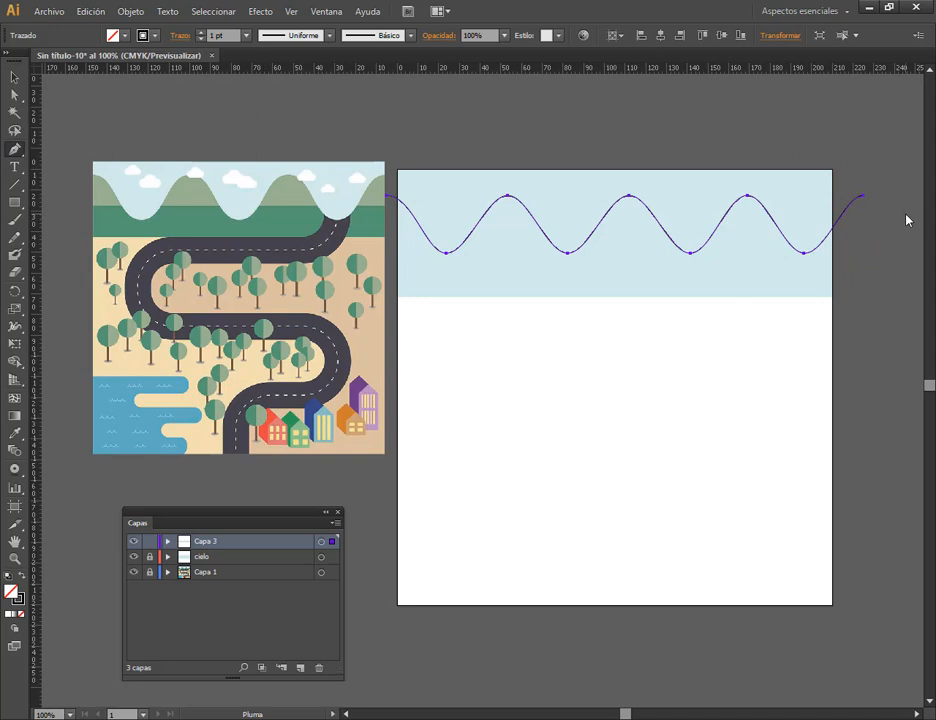
pyautogui.scroll(2, 884, 244)
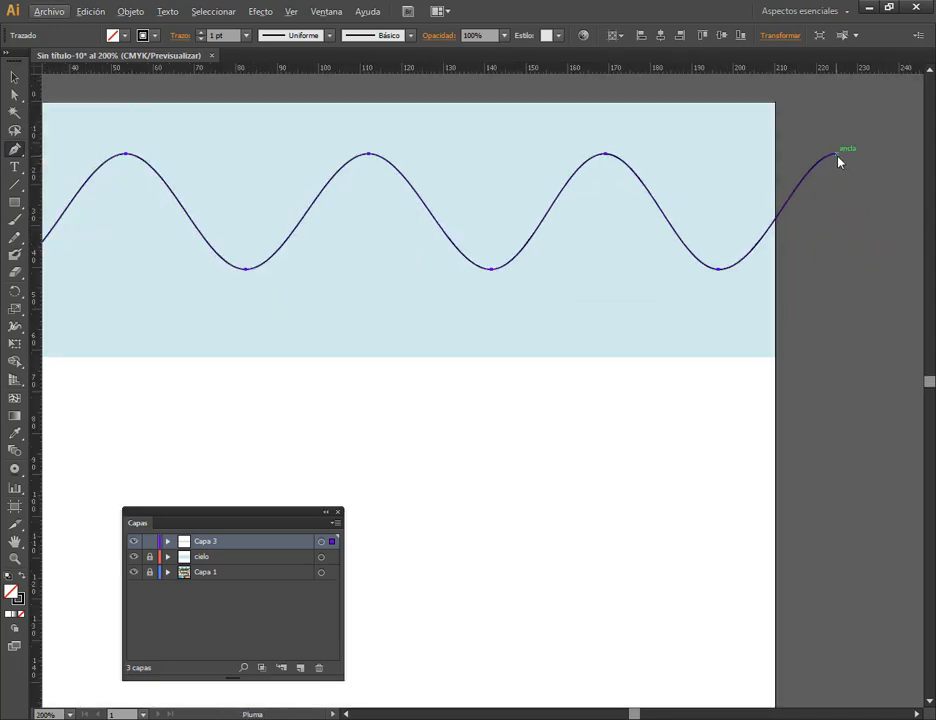
pyautogui.click(837, 155)
pyautogui.moveTo(907, 272); pyautogui.dragTo(250, 347)
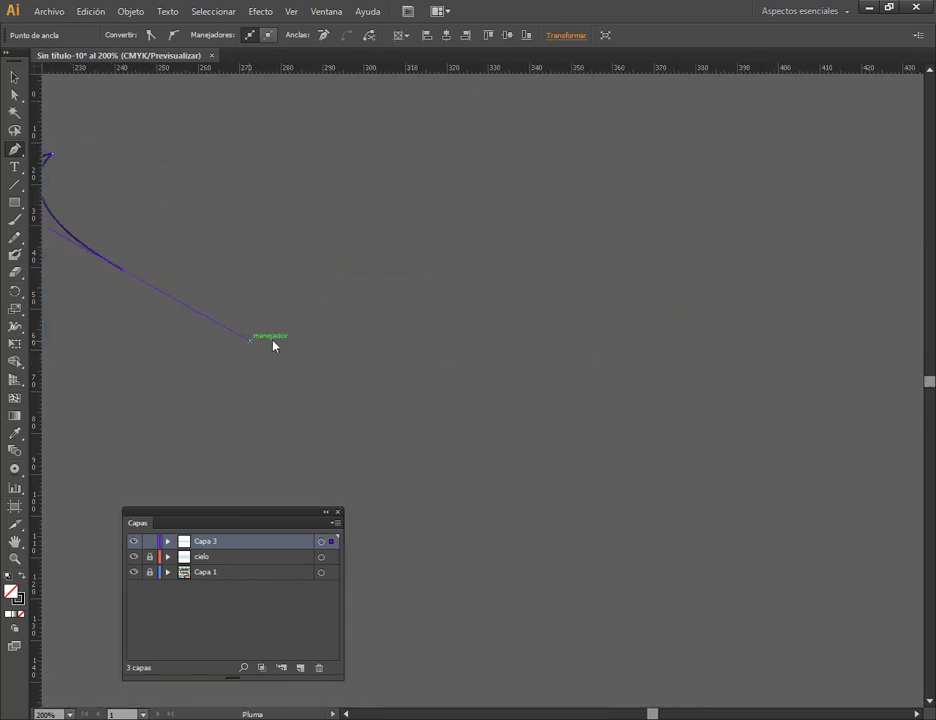
pyautogui.hotkey('ctrl', 'z')
pyautogui.scroll(-1, 284, 334)
pyautogui.moveTo(160, 347); pyautogui.dragTo(712, 305)
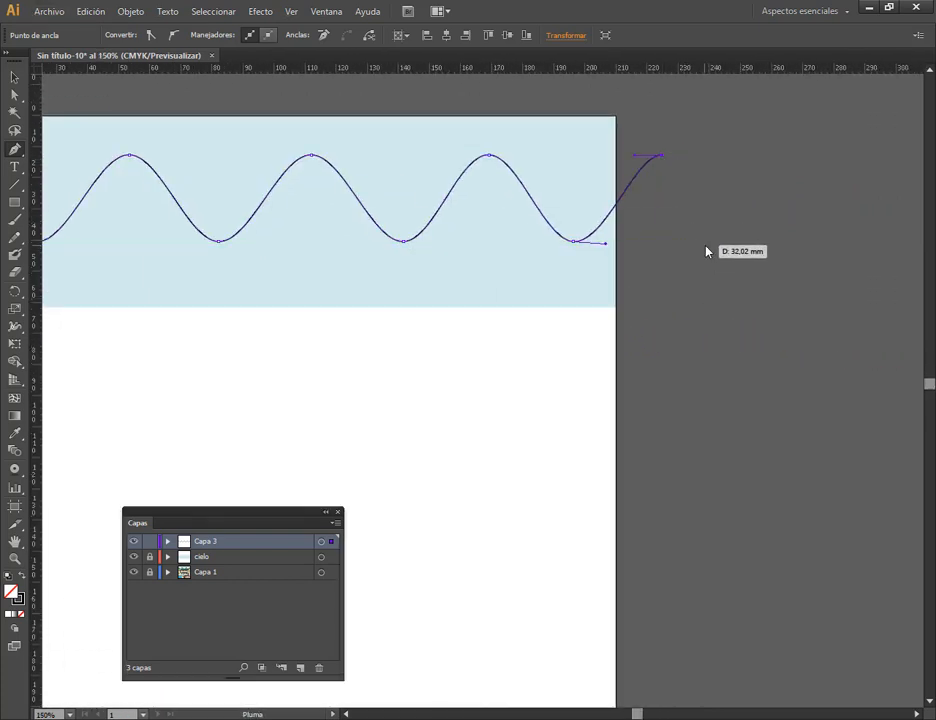
pyautogui.moveTo(705, 245); pyautogui.dragTo(708, 341)
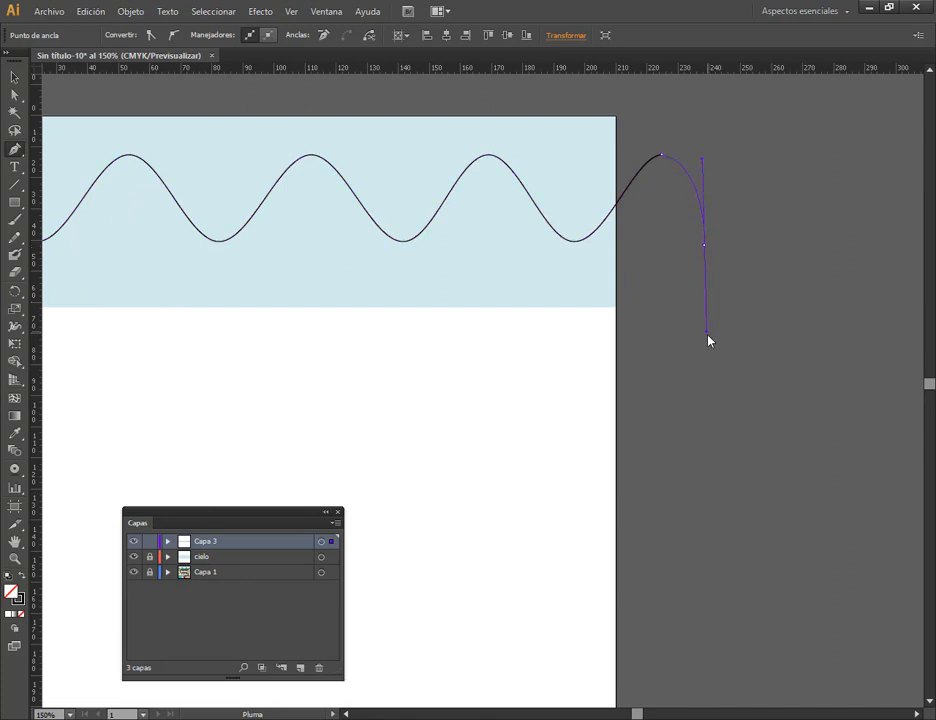
# Lower the new right end point slightly below the valleys and refine the curve of the outermost peak.
pyautogui.click(14, 94)
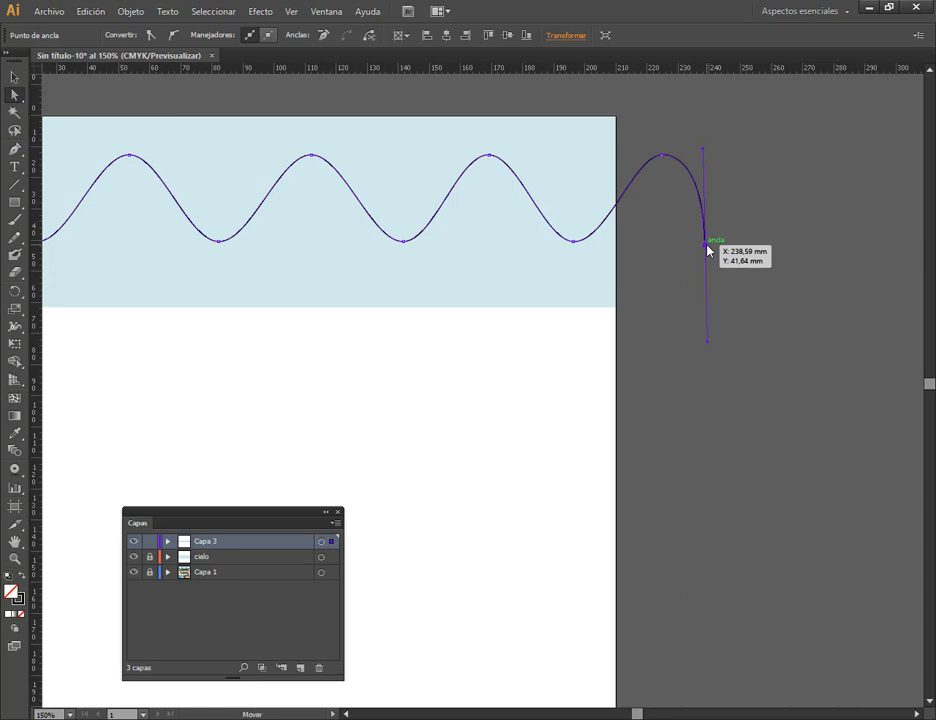
pyautogui.moveTo(710, 249); pyautogui.dragTo(707, 263)
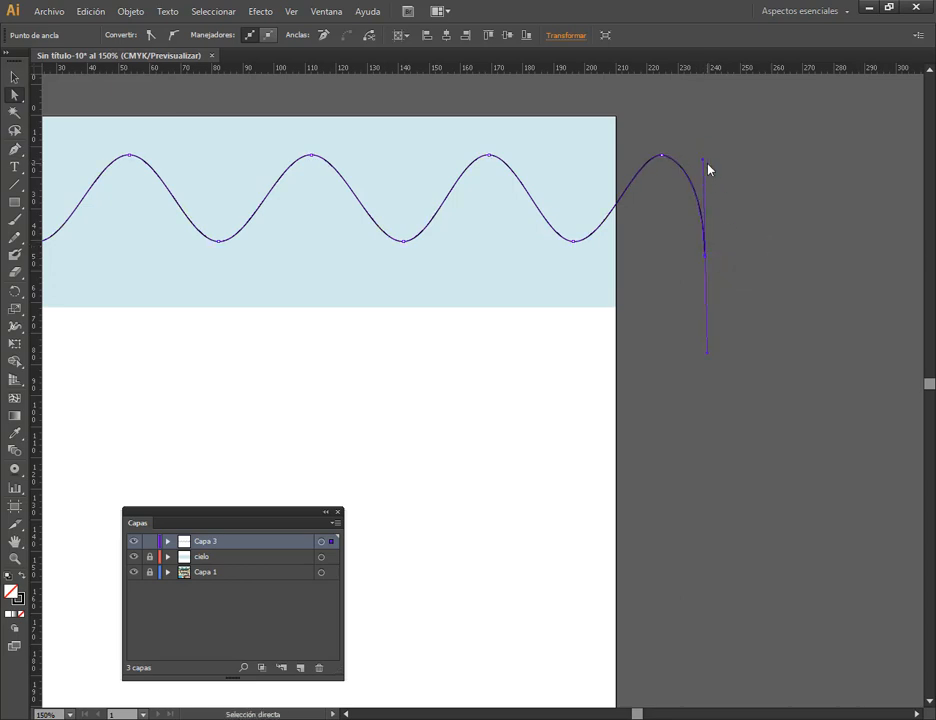
pyautogui.click(705, 153)
pyautogui.moveTo(665, 155); pyautogui.dragTo(662, 156)
pyautogui.hscroll(-5, 614, 286)
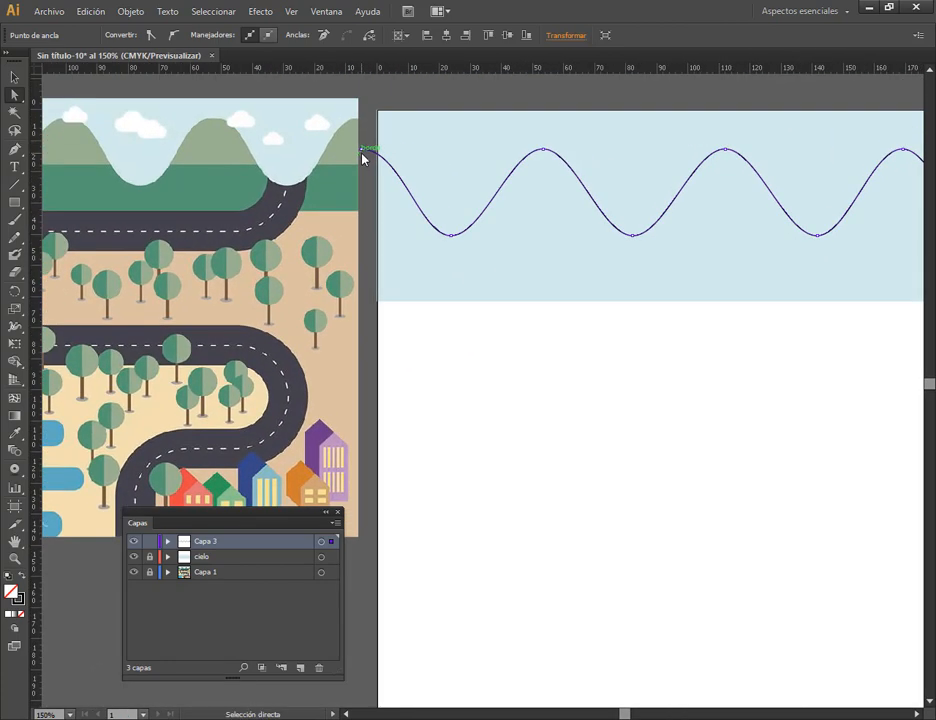
pyautogui.click(362, 151)
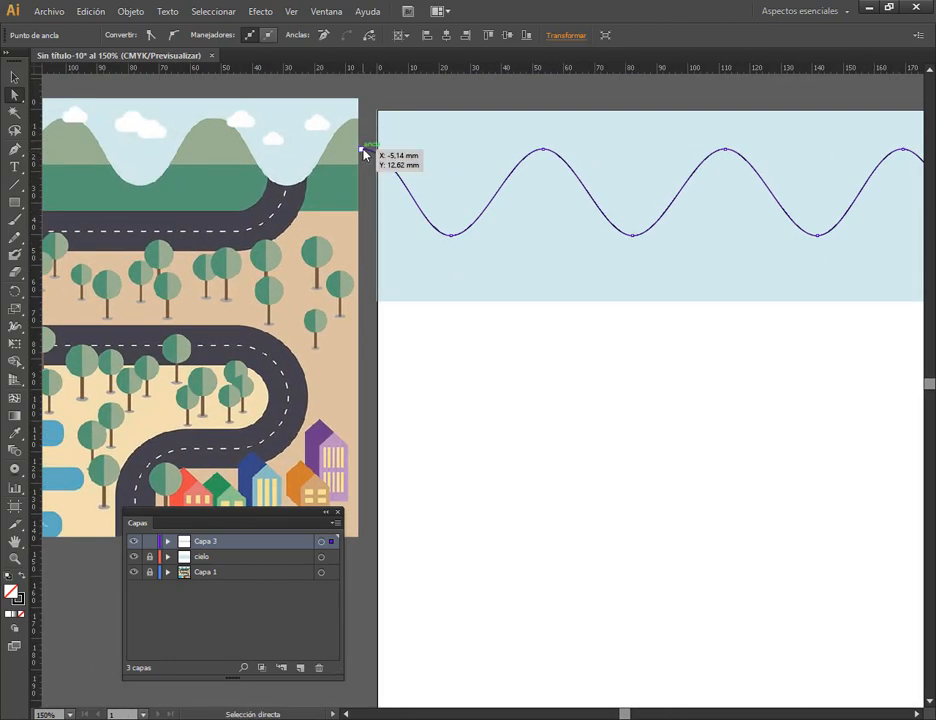
pyautogui.click(15, 150)
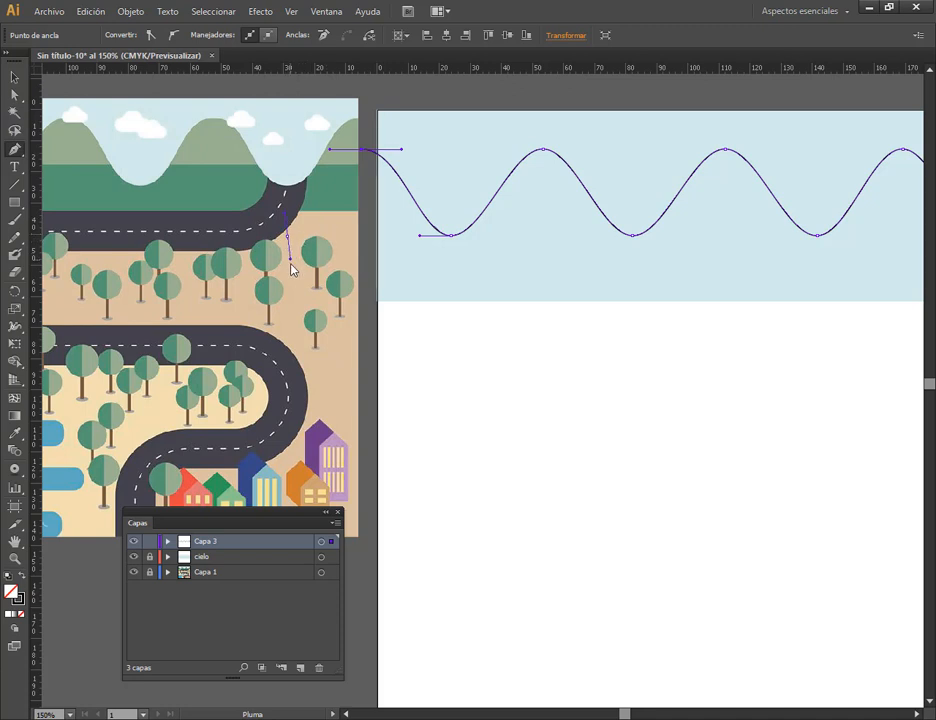
pyautogui.click(365, 149)
pyautogui.moveTo(285, 236); pyautogui.dragTo(338, 226)
pyautogui.hotkey('ctrl', 'z')
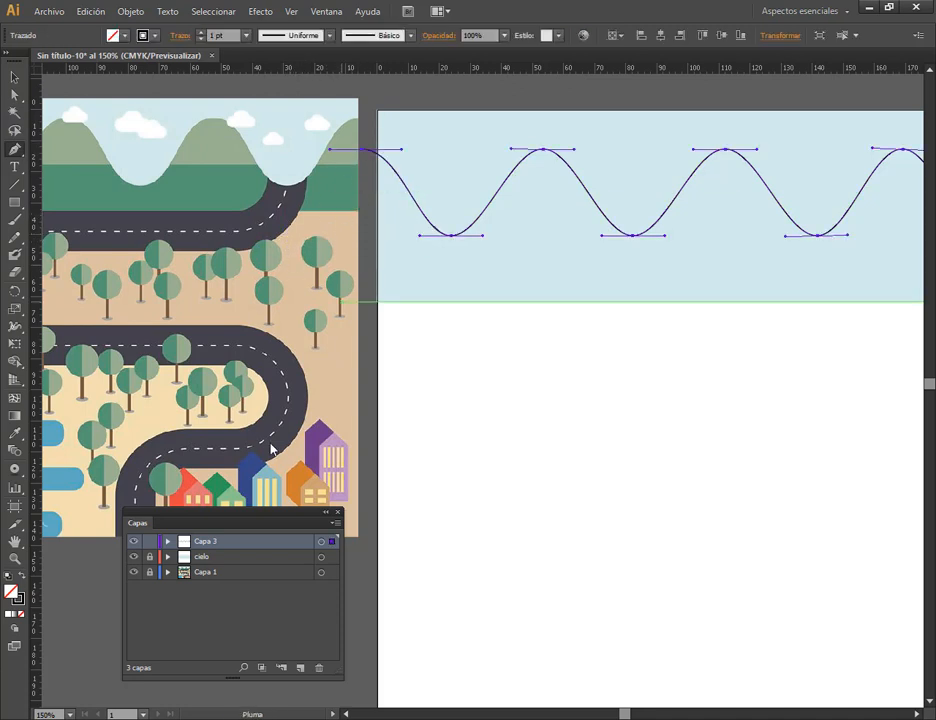
# Hide the Capa 1 reference layer and extend the wave's left end with a curve descending outside the artboard.
pyautogui.click(134, 572)
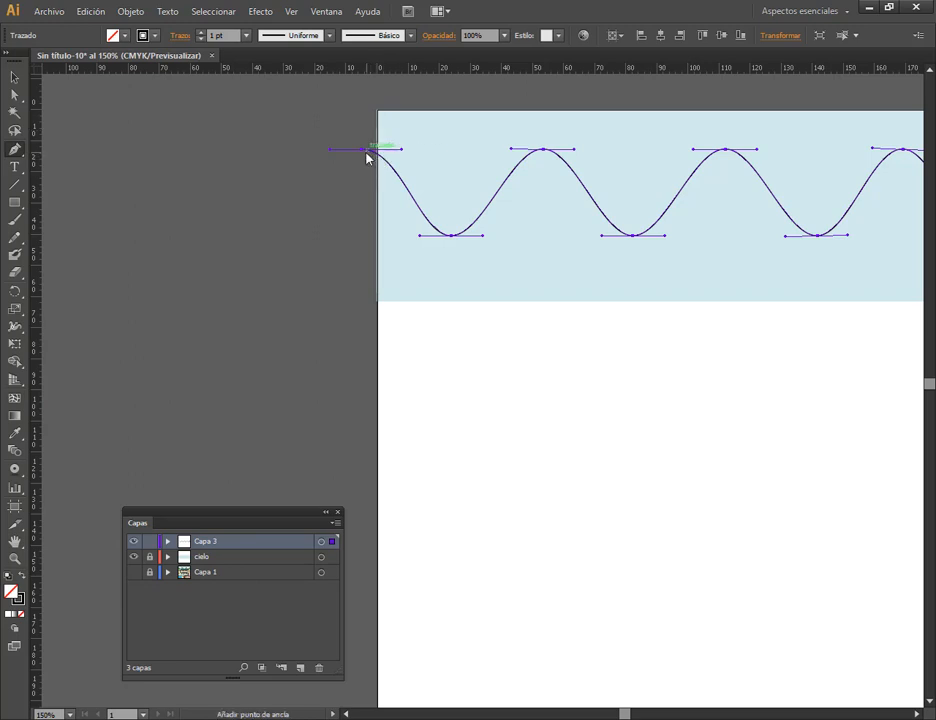
pyautogui.click(365, 149)
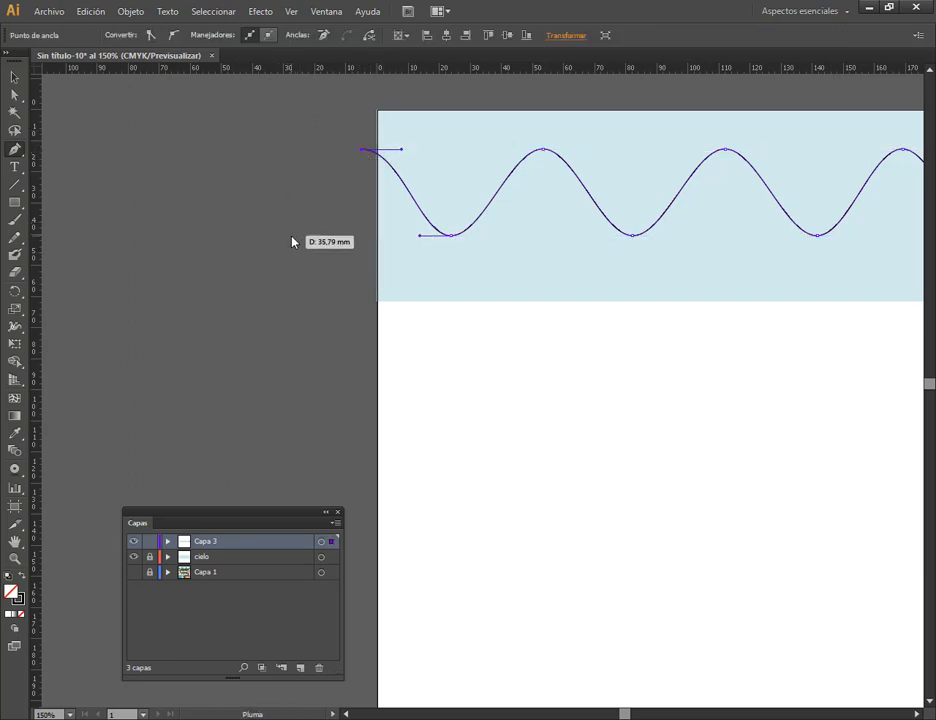
pyautogui.moveTo(292, 230); pyautogui.dragTo(283, 328)
# Lower the end points on both sides of the wave so they sit below the valleys.
pyautogui.click(14, 94)
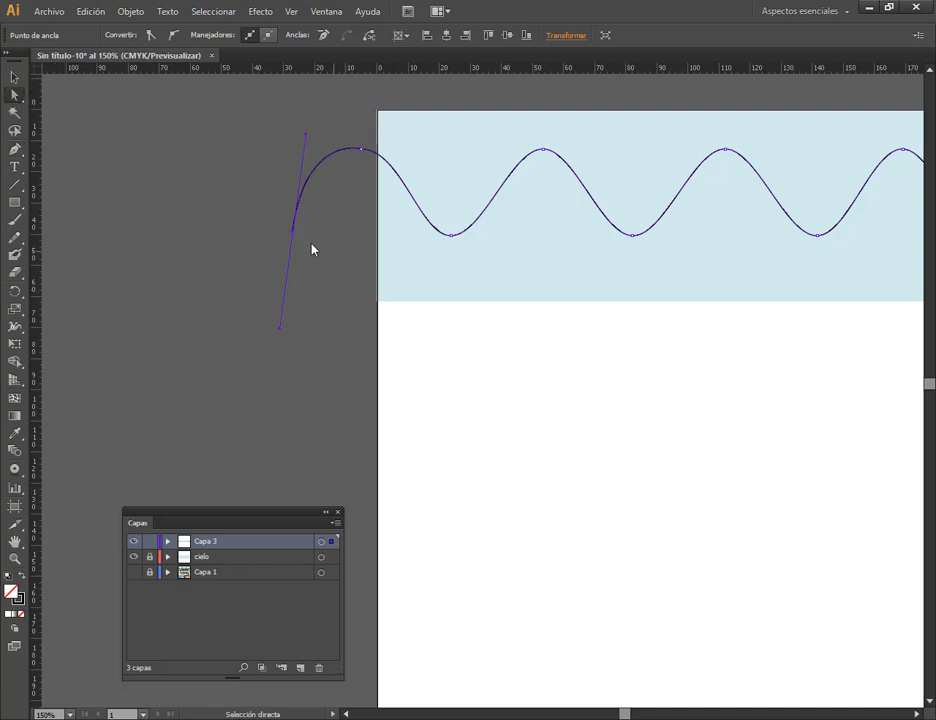
pyautogui.moveTo(294, 233); pyautogui.dragTo(296, 258)
pyautogui.moveTo(860, 355); pyautogui.dragTo(453, 382)
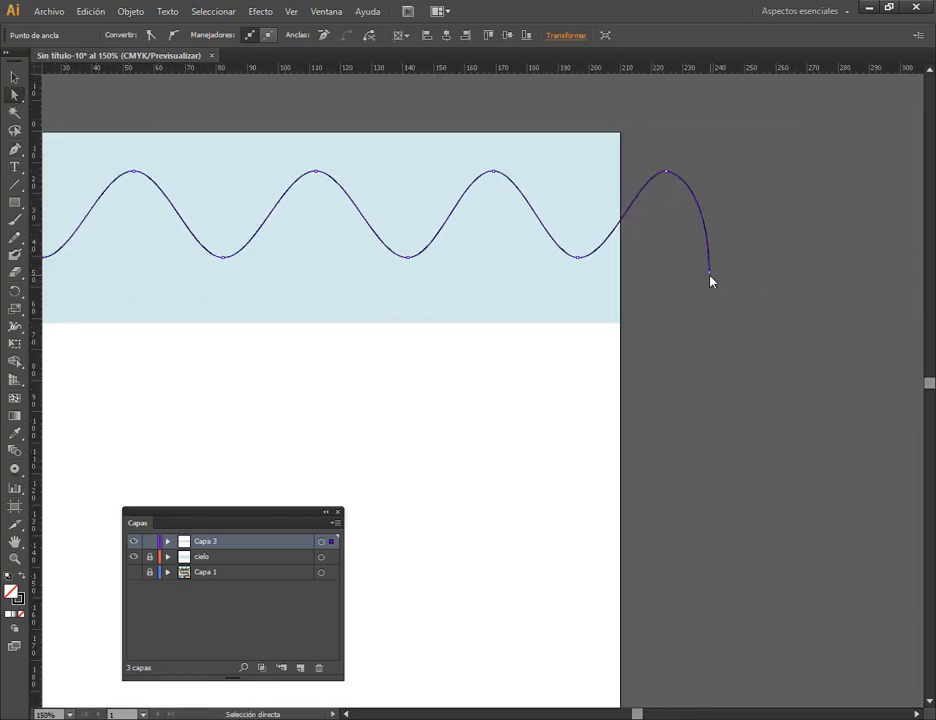
pyautogui.moveTo(709, 274); pyautogui.dragTo(710, 284)
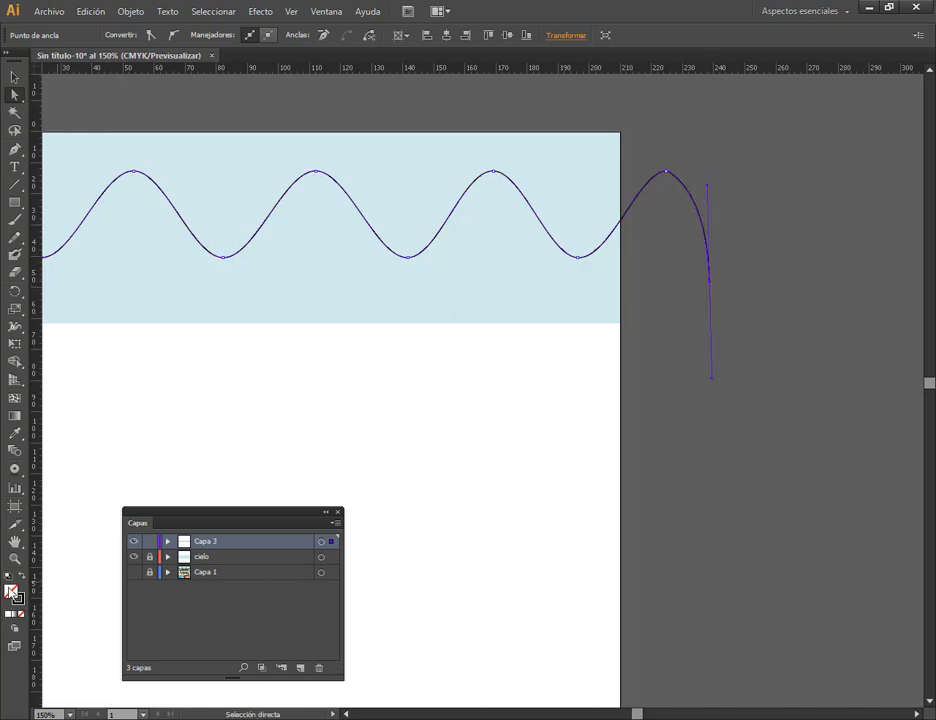
# Apply the default white fill and black stroke to the mountain path and show the Capa 1 layer again.
pyautogui.click(9, 578)
pyautogui.scroll(-2, 464, 322)
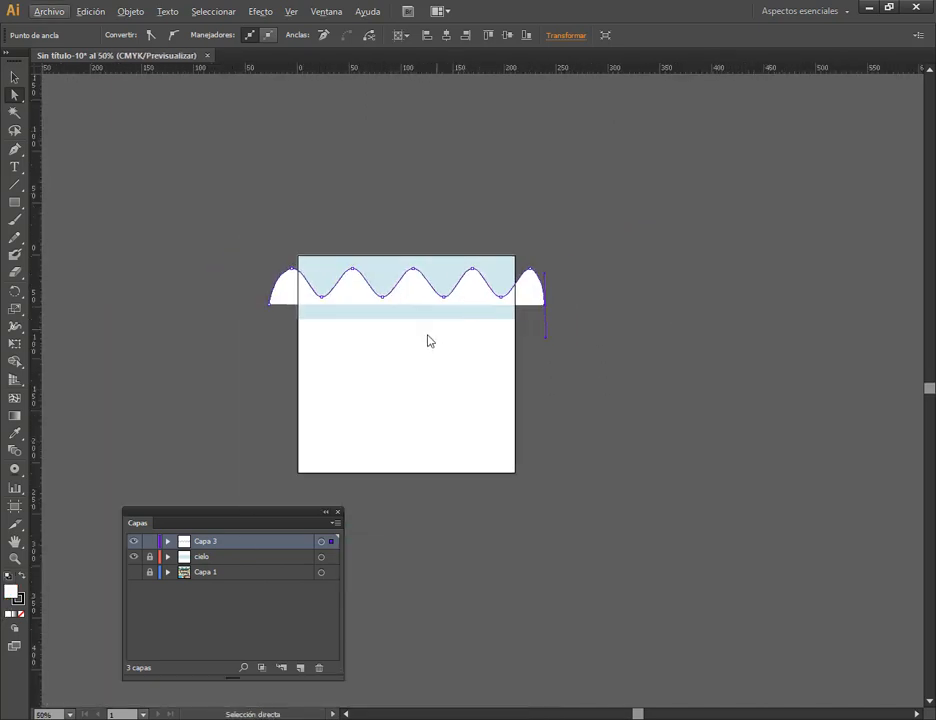
pyautogui.click(133, 572)
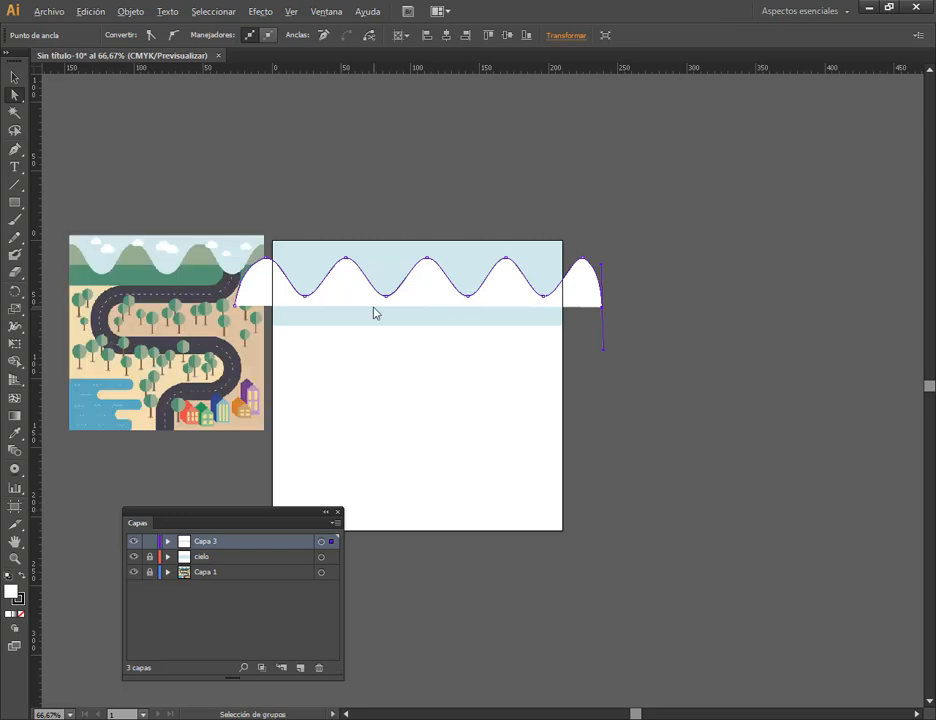
# Fill the mountain shape with the dark green sampled from the hills in the reference image, without a stroke.
pyautogui.scroll(1, 374, 311)
pyautogui.moveTo(345, 303); pyautogui.dragTo(514, 301)
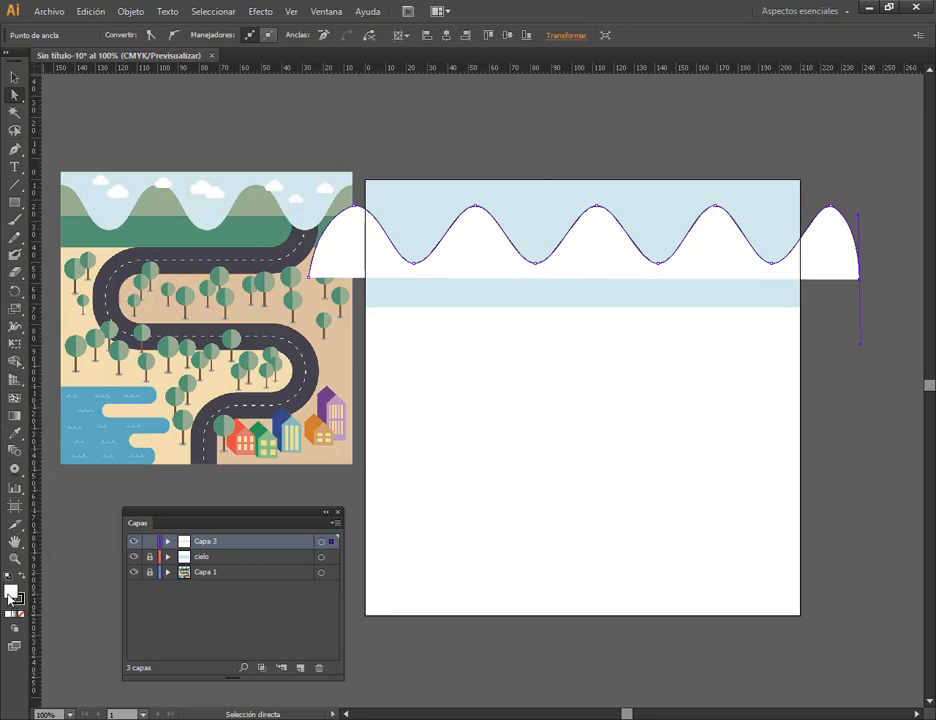
pyautogui.click(15, 433)
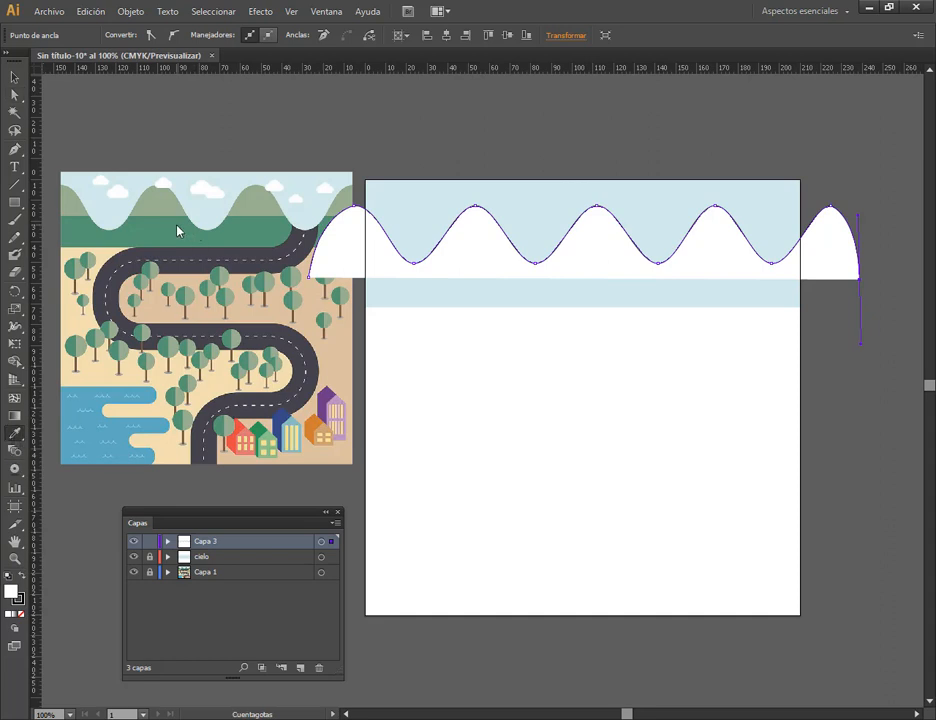
pyautogui.click(177, 231)
pyautogui.click(15, 78)
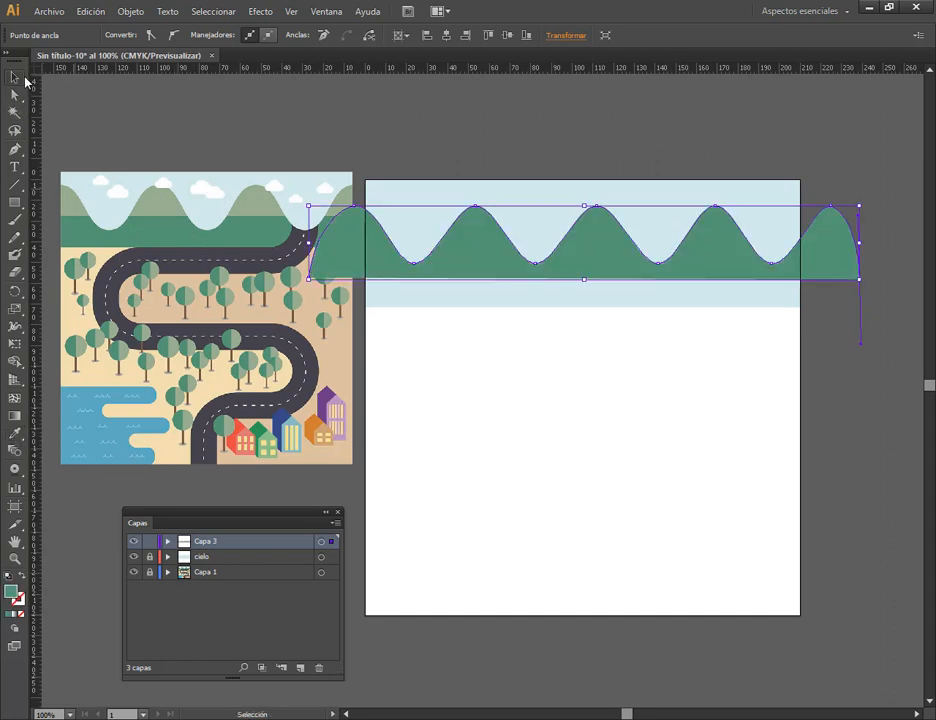
pyautogui.click(744, 155)
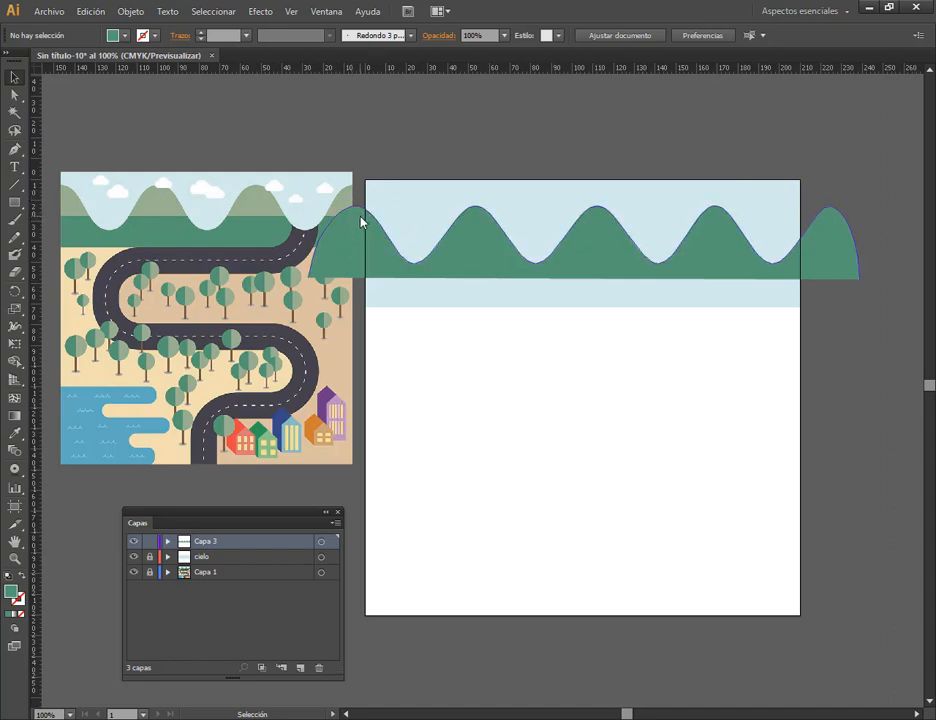
# Adjust the curve handle of the outermost peak beyond the artboard's right edge to refine its inner slope.
pyautogui.click(846, 242)
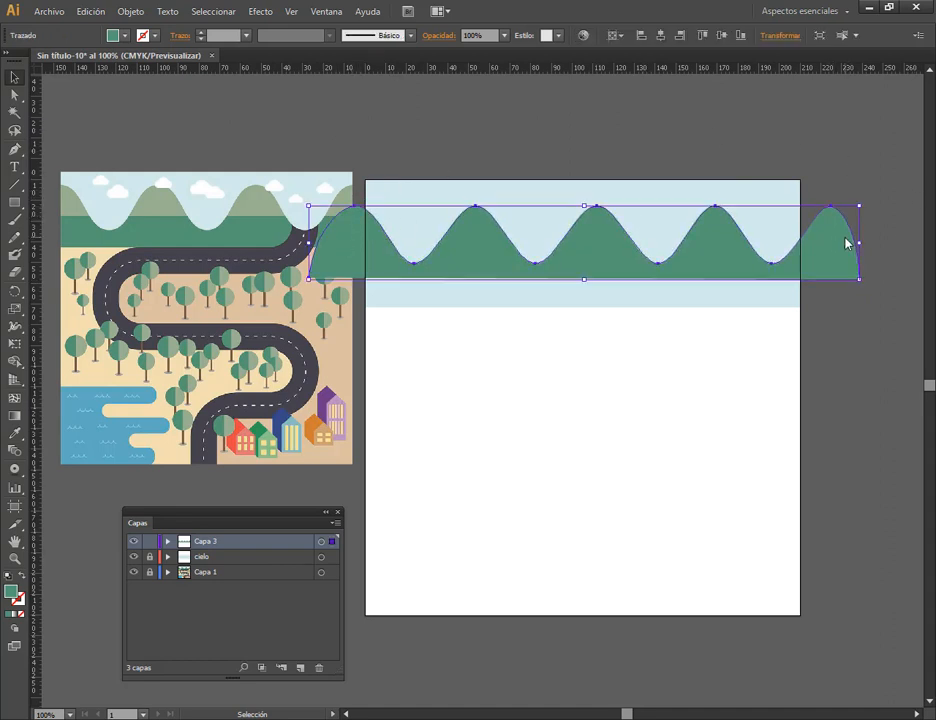
pyautogui.click(534, 148)
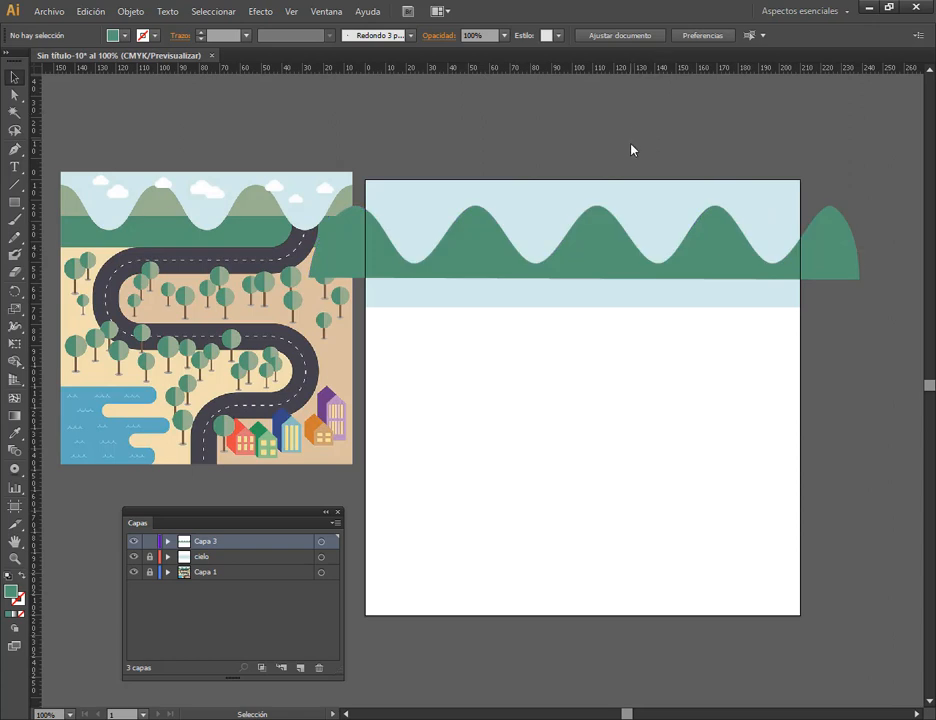
pyautogui.click(818, 222)
pyautogui.press('a')
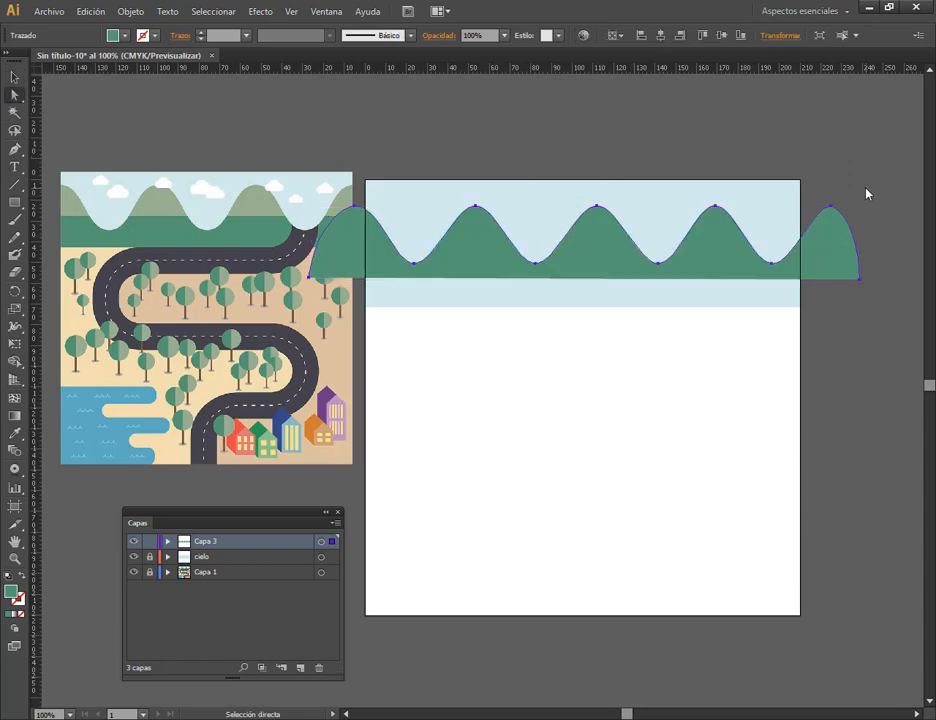
pyautogui.moveTo(830, 212); pyautogui.dragTo(797, 211)
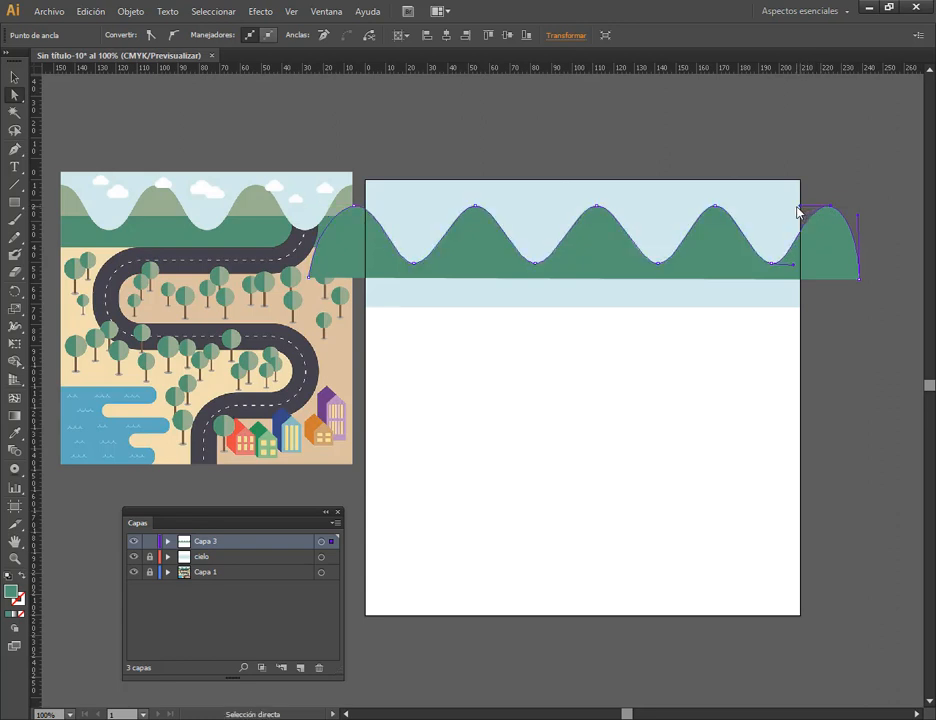
pyautogui.click(14, 77)
pyautogui.click(467, 158)
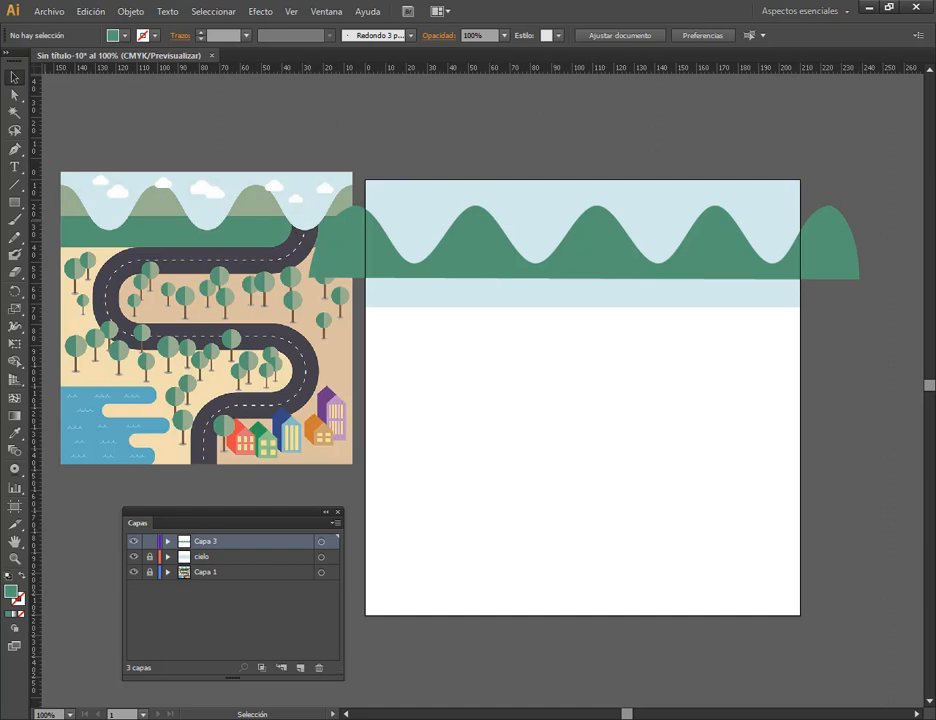
# Draw a horizontal line across all the mountains at mid-height and give it the default black stroke.
pyautogui.click(13, 187)
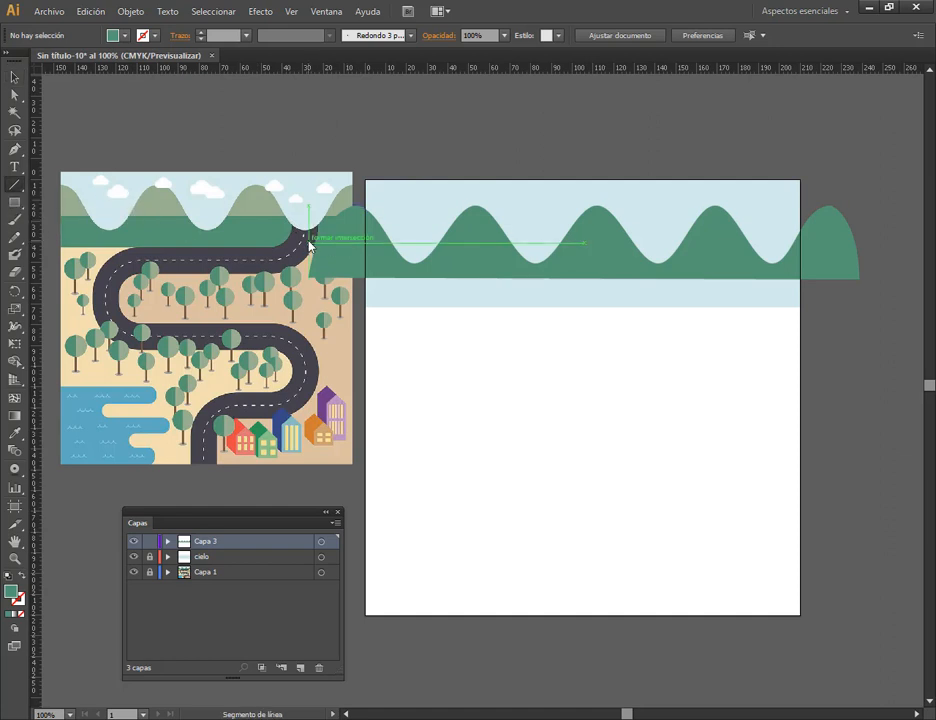
pyautogui.moveTo(309, 242)
pyautogui.mouseDown()
pyautogui.moveTo(460, 234)
pyautogui.moveTo(889, 242)
pyautogui.mouseUp()
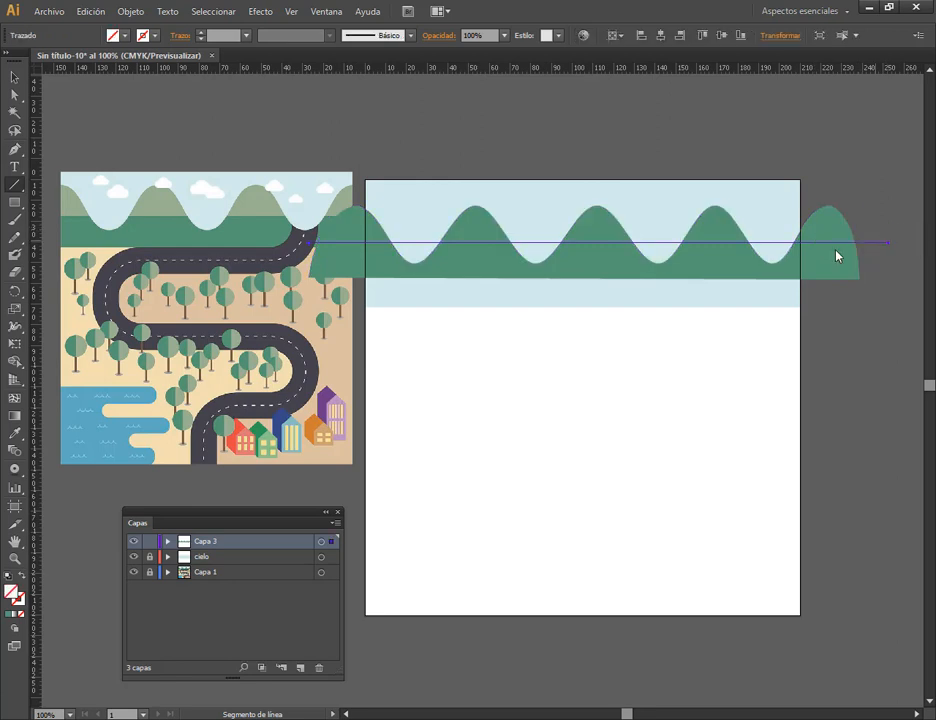
pyautogui.press('d')
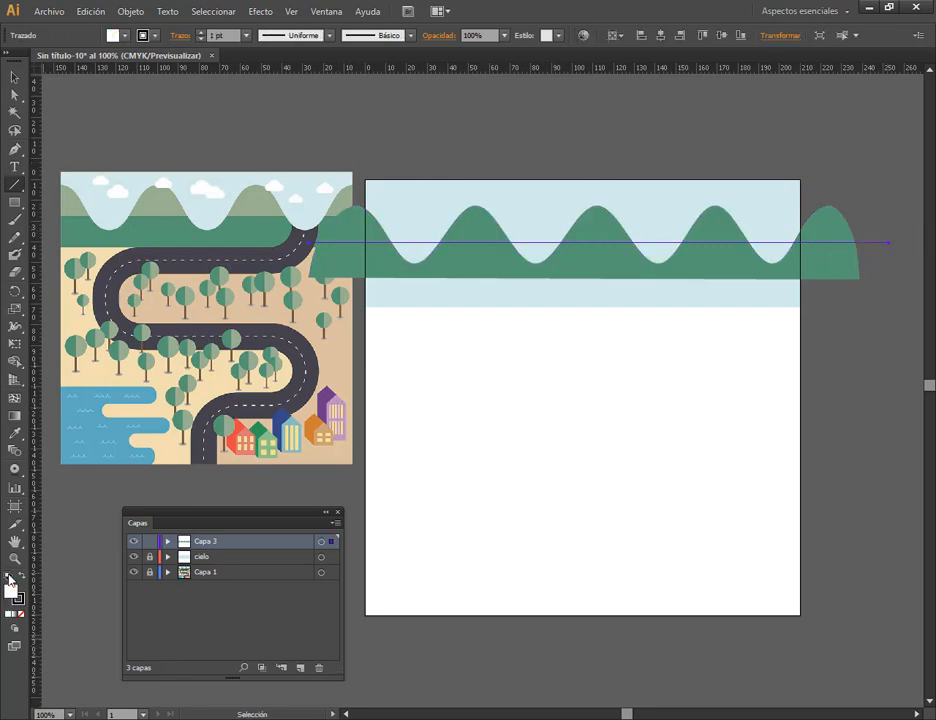
pyautogui.click(13, 76)
pyautogui.click(563, 151)
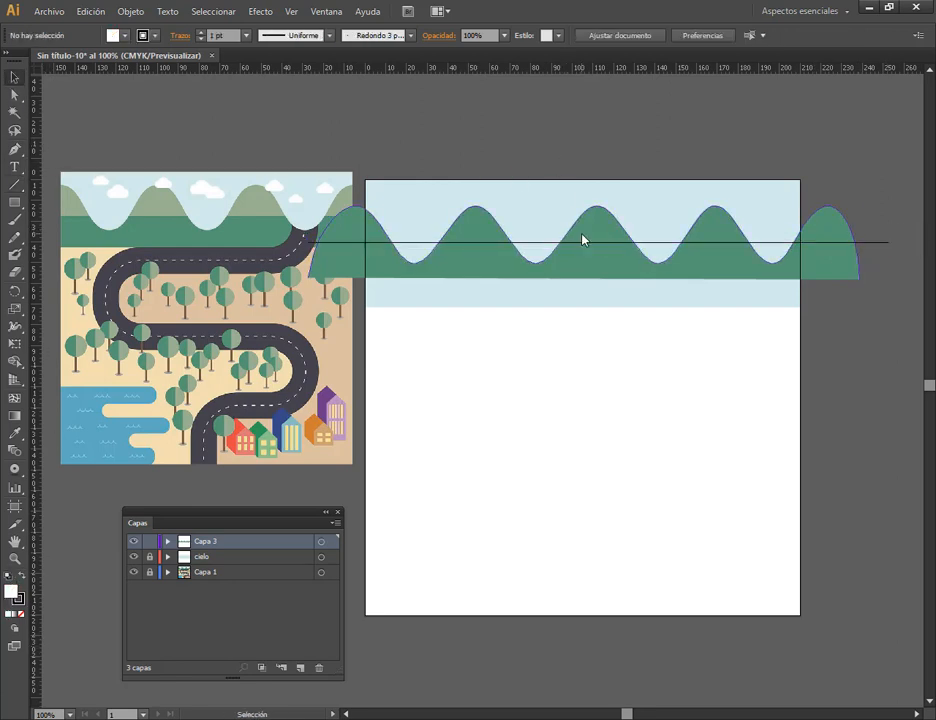
# Turn the mountain shape and the horizontal line into a live paint group, filling one peak with white.
pyautogui.click(590, 243)
pyautogui.keyDown('shift'); pyautogui.click(600, 224); pyautogui.keyUp('shift')
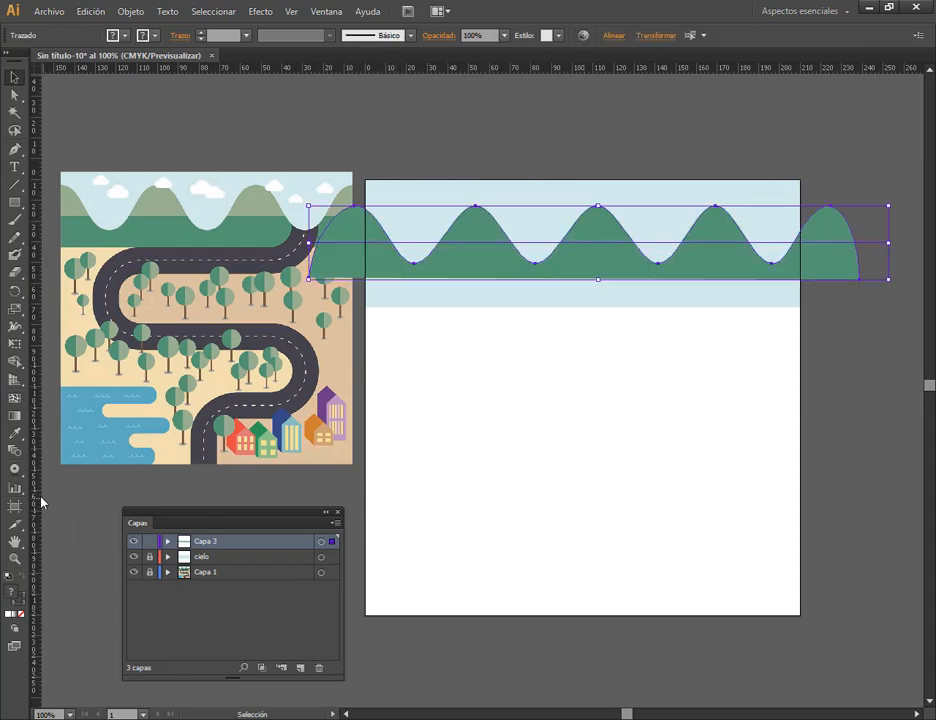
pyautogui.click(20, 363)
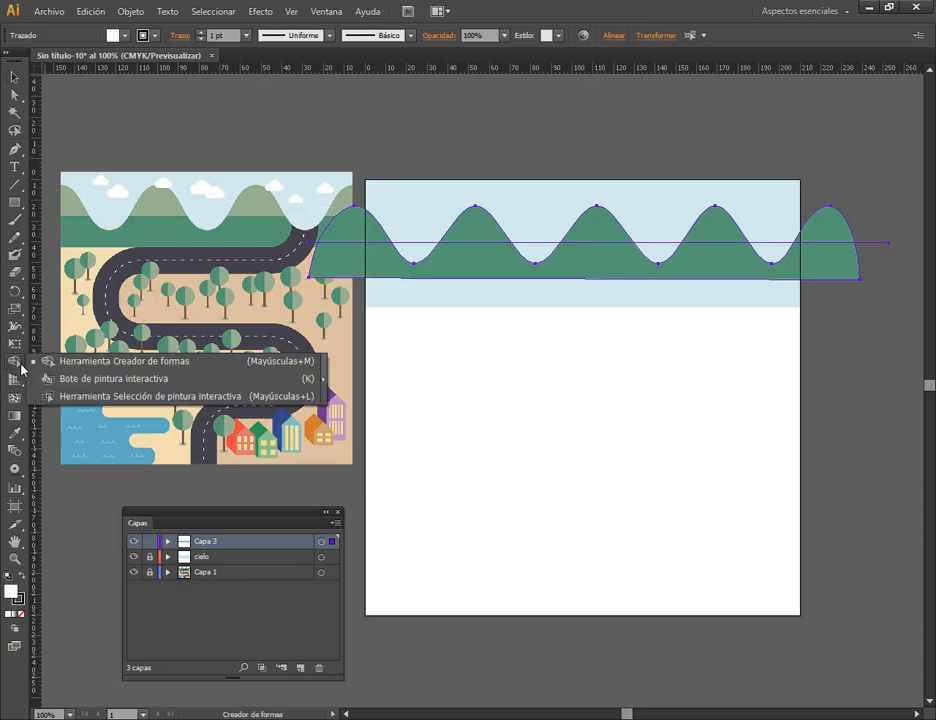
pyautogui.click(62, 378)
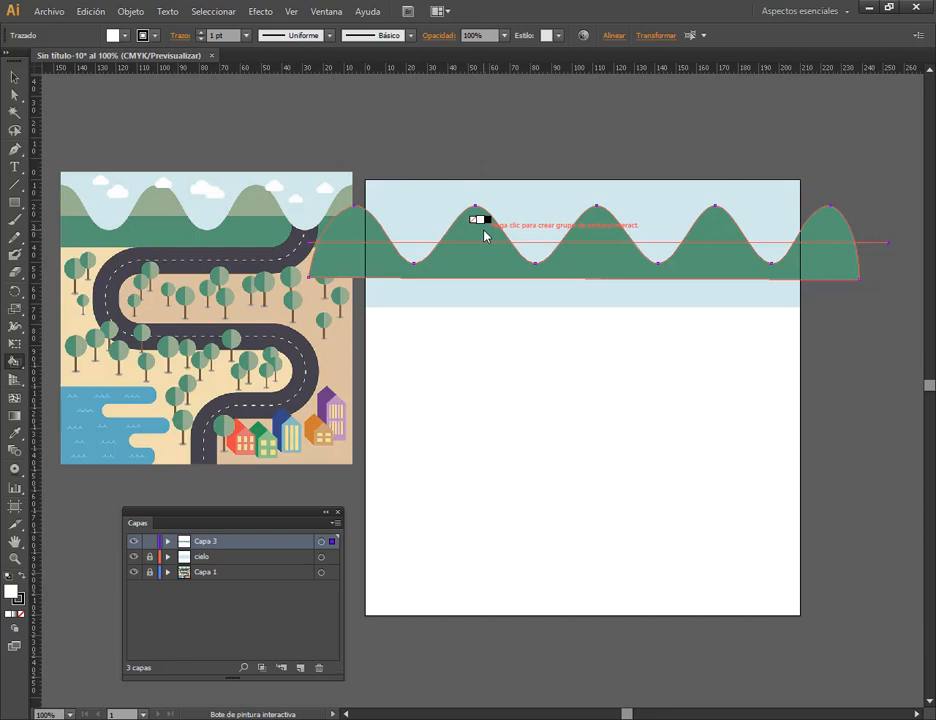
pyautogui.click(482, 232)
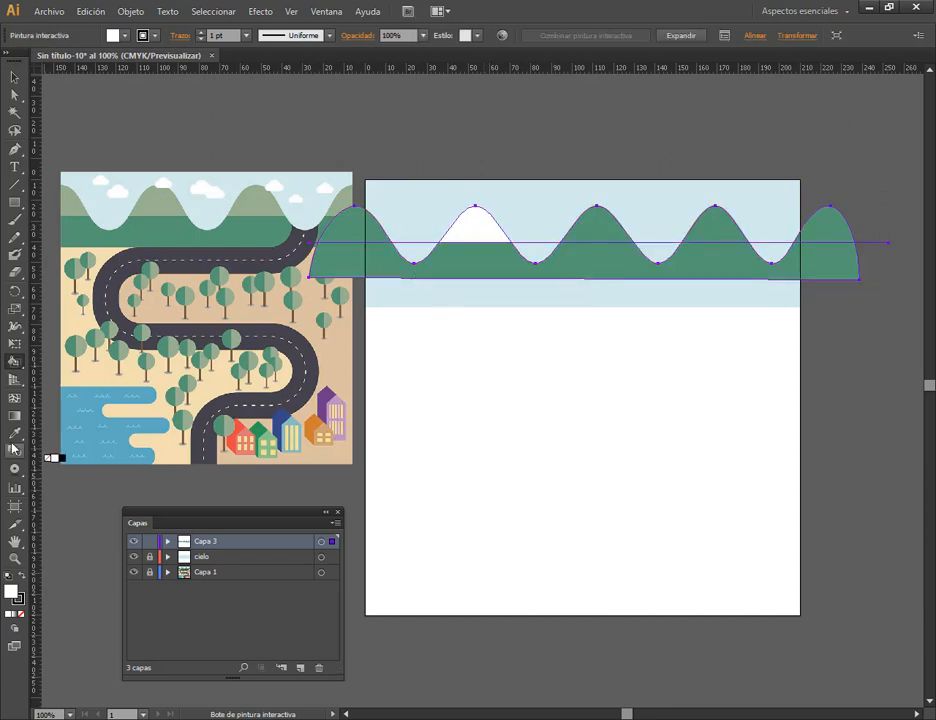
# Fill all five mountain tops above the line with the light green sampled from the reference image's peaks.
pyautogui.click(12, 366)
pyautogui.click(142, 394)
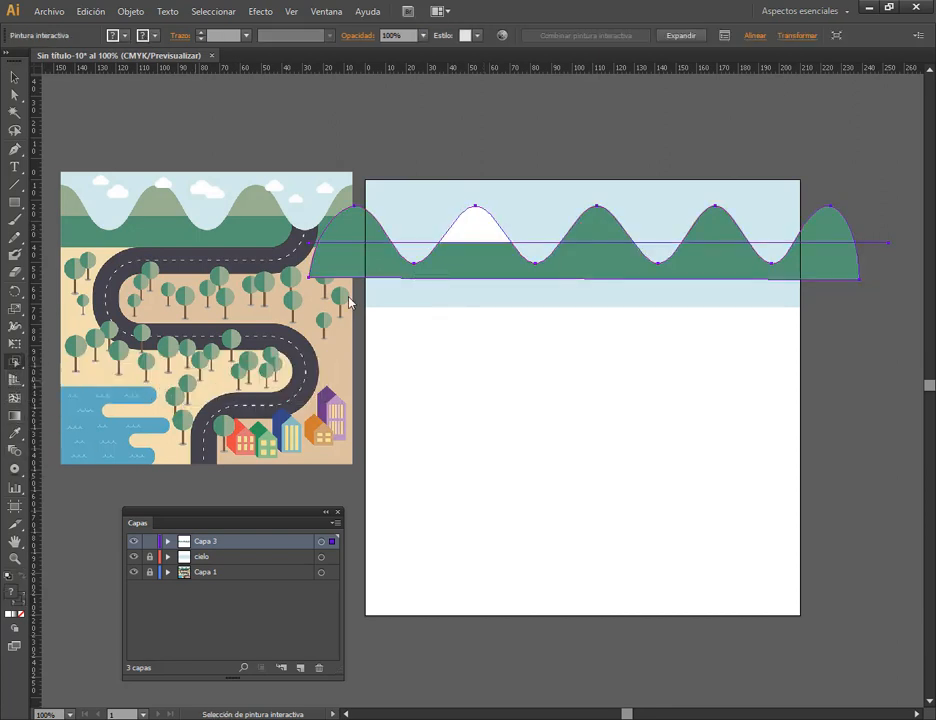
pyautogui.click(372, 225)
pyautogui.keyDown('shift'); pyautogui.click(483, 228); pyautogui.keyUp('shift')
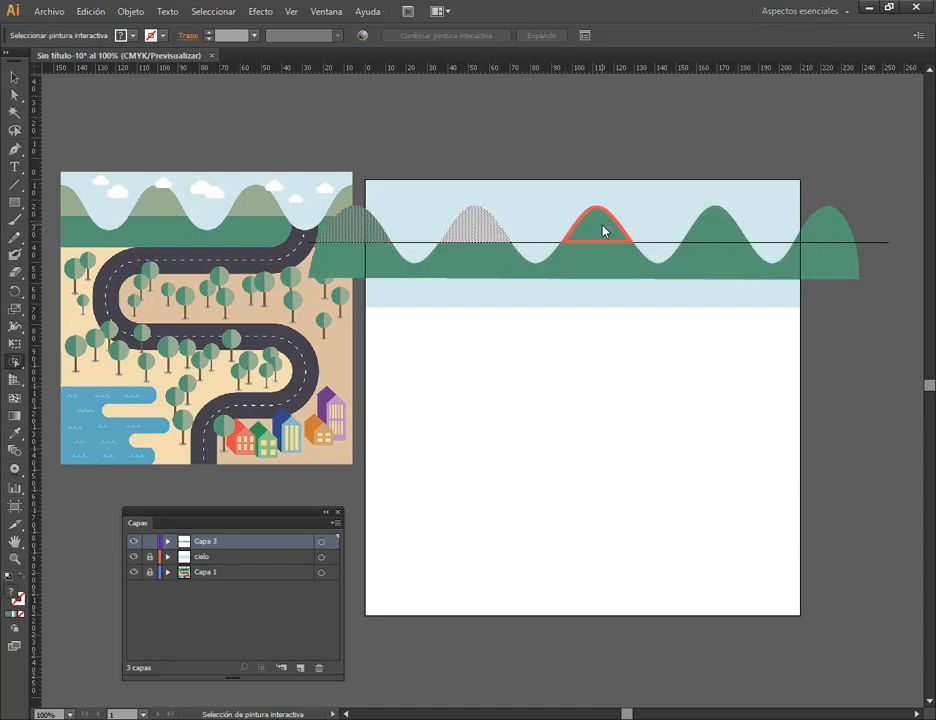
pyautogui.keyDown('shift'); pyautogui.click(602, 231); pyautogui.keyUp('shift')
pyautogui.keyDown('shift'); pyautogui.click(710, 228); pyautogui.keyUp('shift')
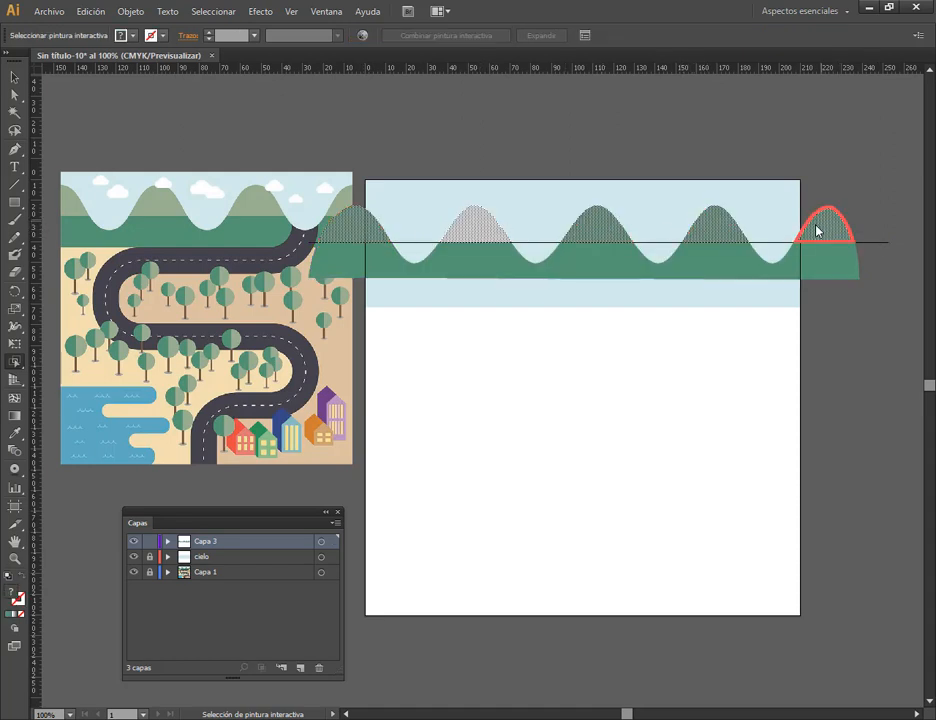
pyautogui.keyDown('shift'); pyautogui.click(817, 231); pyautogui.keyUp('shift')
pyautogui.click(14, 433)
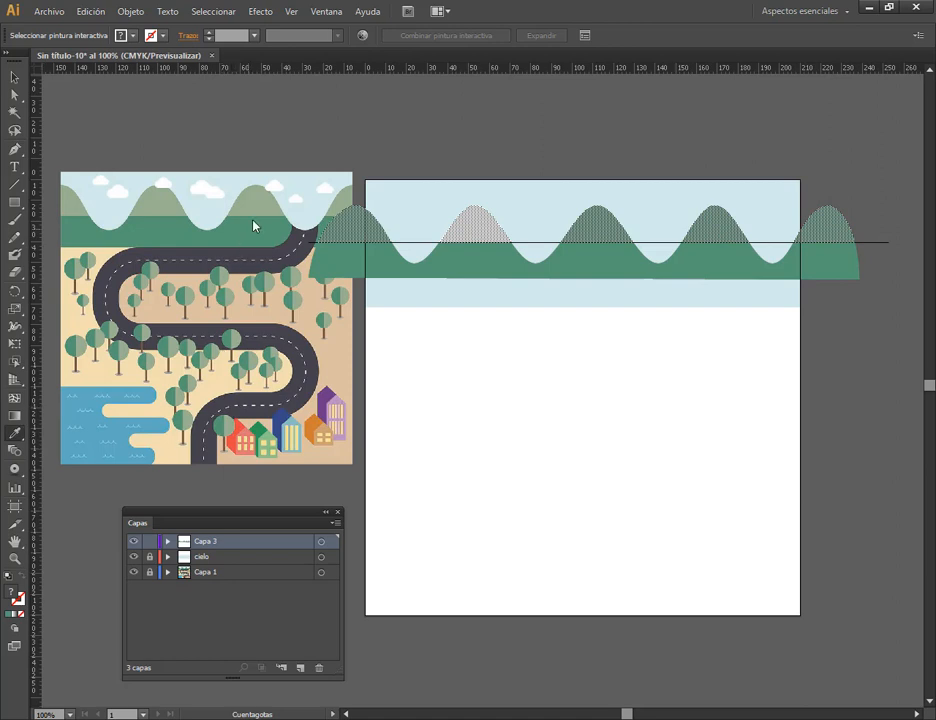
pyautogui.click(255, 209)
pyautogui.click(14, 76)
pyautogui.click(175, 122)
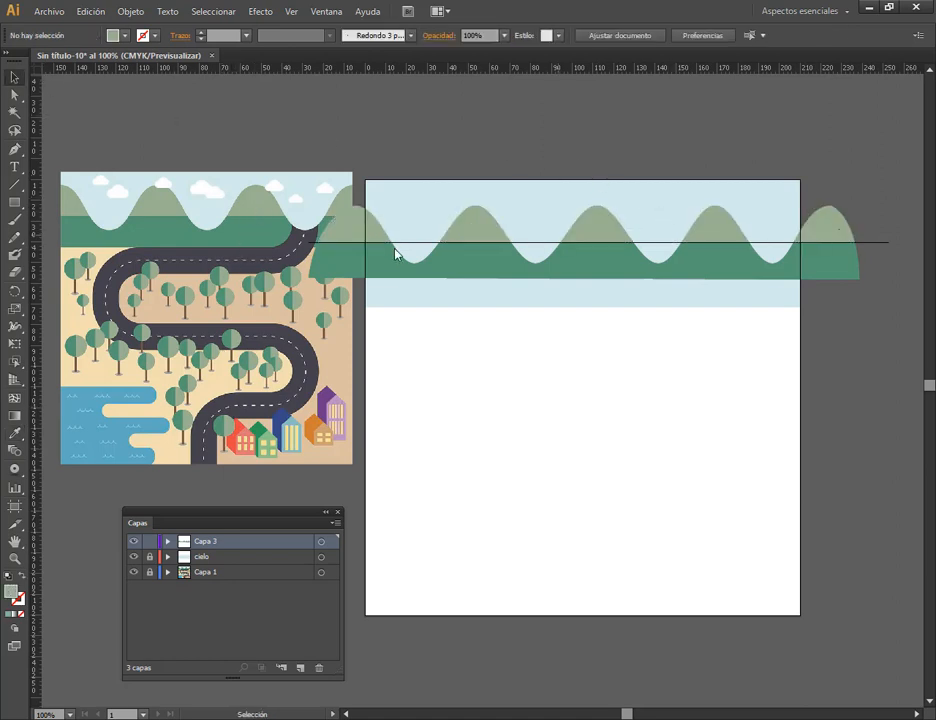
# Remove the stroke from the live paint mountains and hide the Capa 1 reference layer.
pyautogui.click(558, 249)
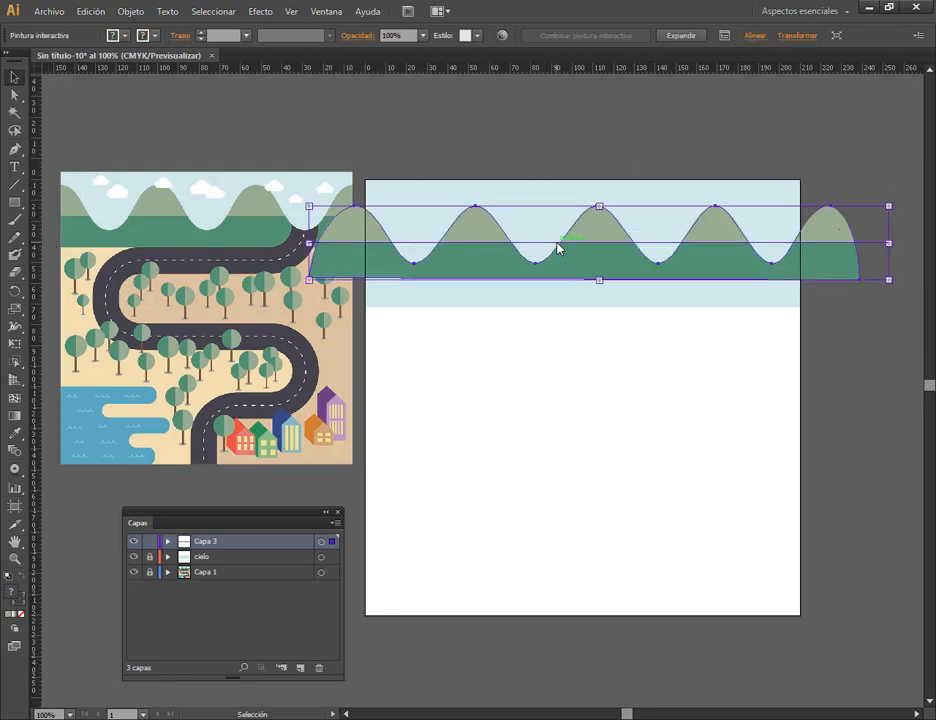
pyautogui.click(20, 616)
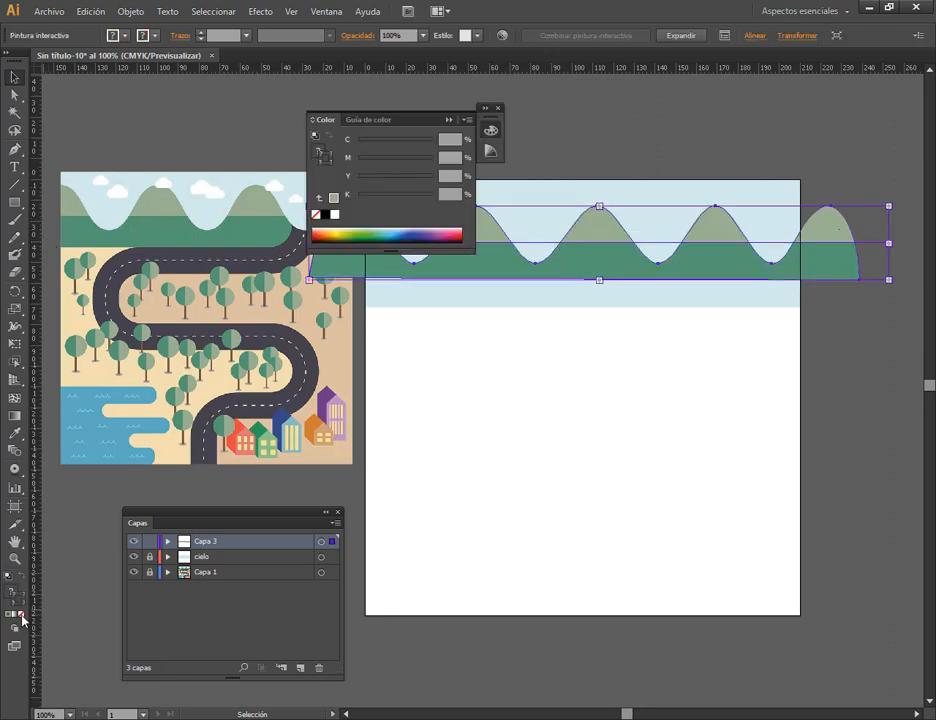
pyautogui.click(22, 615)
pyautogui.click(448, 119)
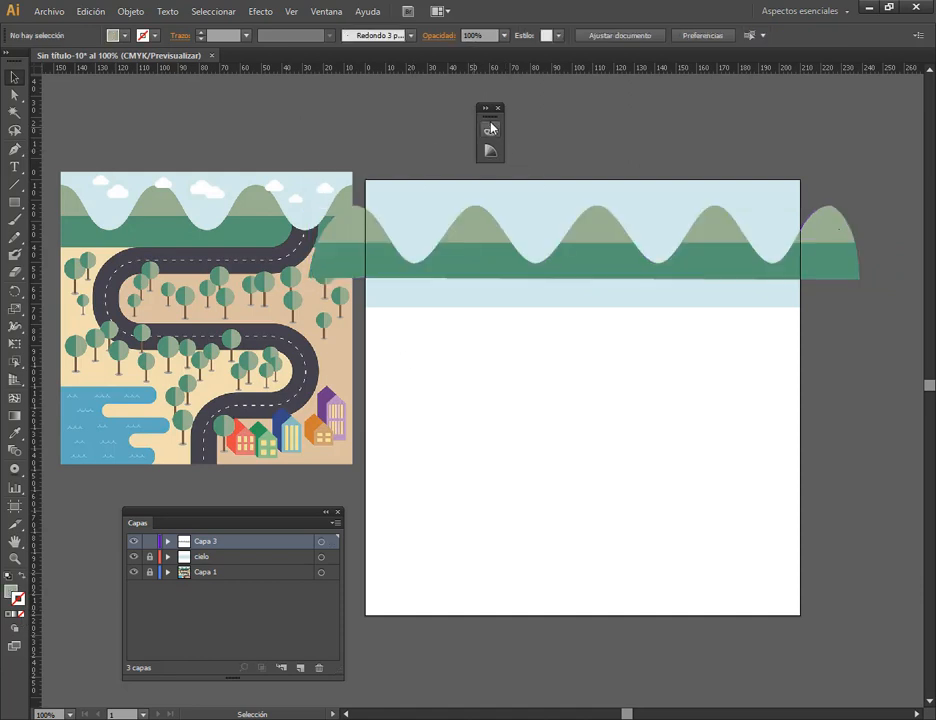
pyautogui.click(499, 109)
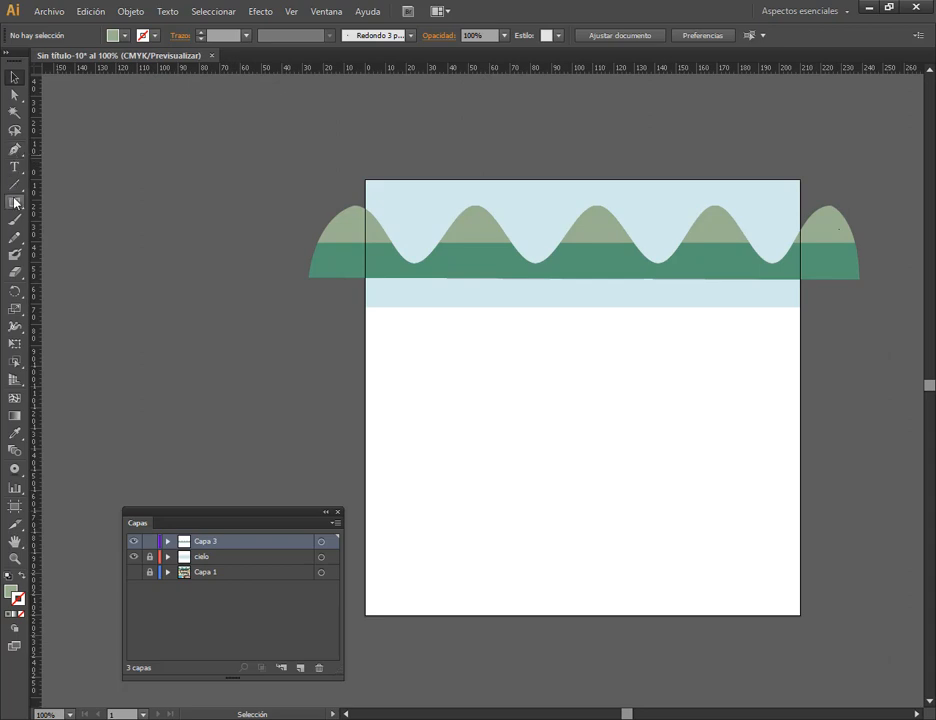
# Draw a rectangle with default white fill and black stroke across the artboard's width, from its top edge to just above the mountains' base.
pyautogui.doubleClick(205, 542)
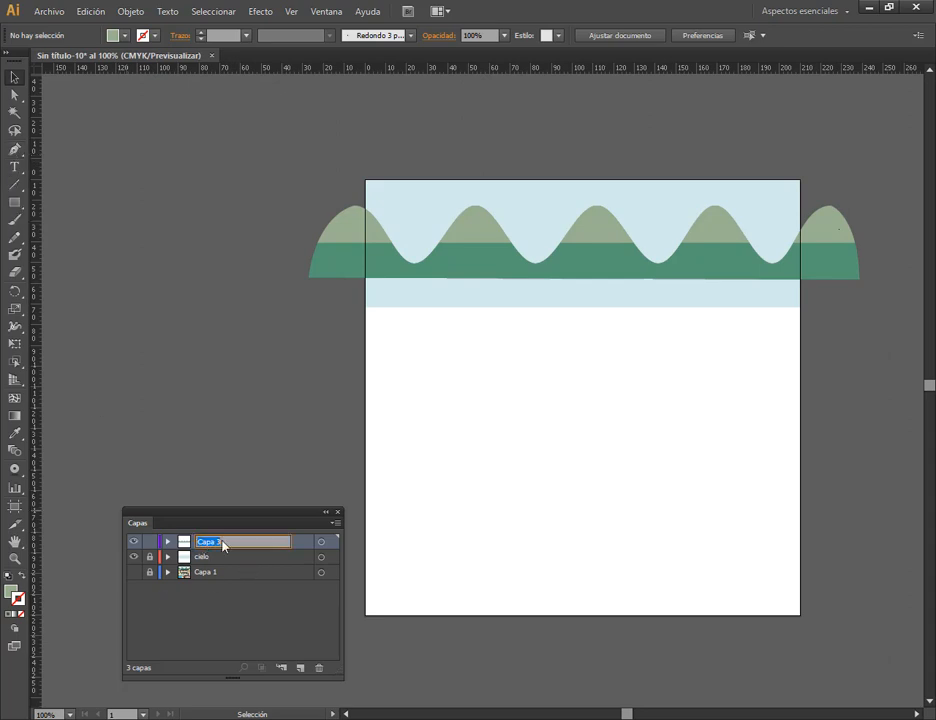
pyautogui.click(15, 203)
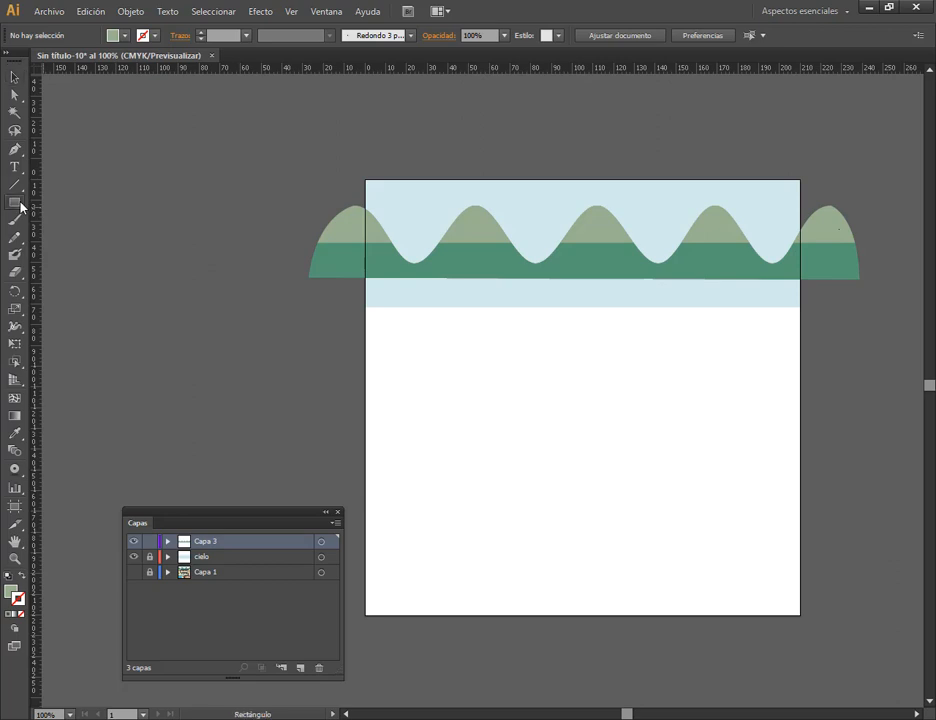
pyautogui.click(8, 578)
pyautogui.moveTo(366, 182); pyautogui.dragTo(801, 280)
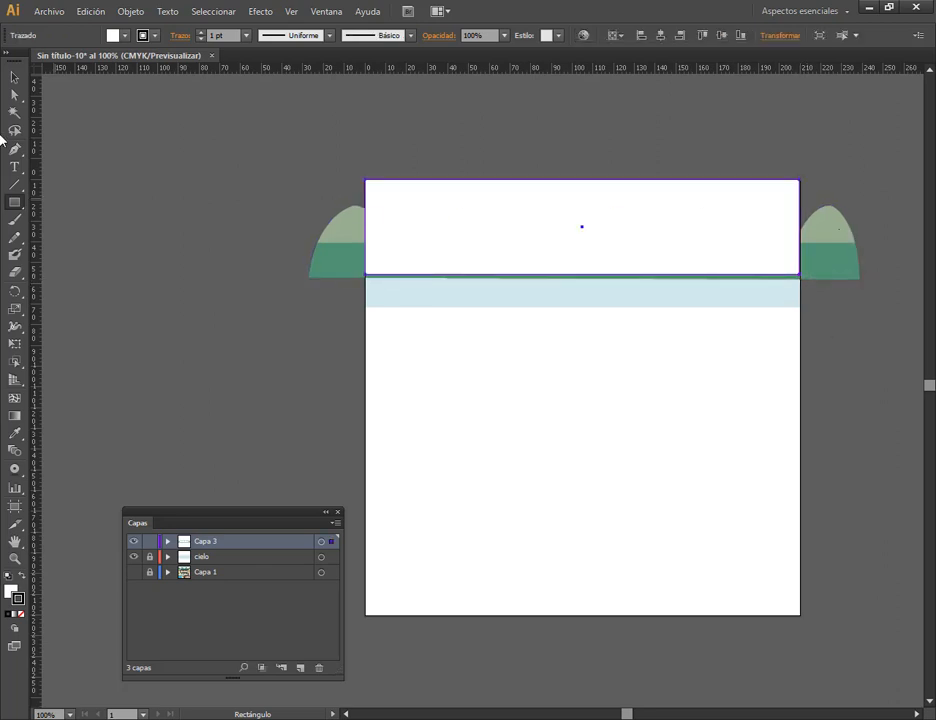
# Clip the mountains to the rectangle with a clipping mask.
pyautogui.click(14, 77)
pyautogui.moveTo(309, 157); pyautogui.dragTo(898, 213)
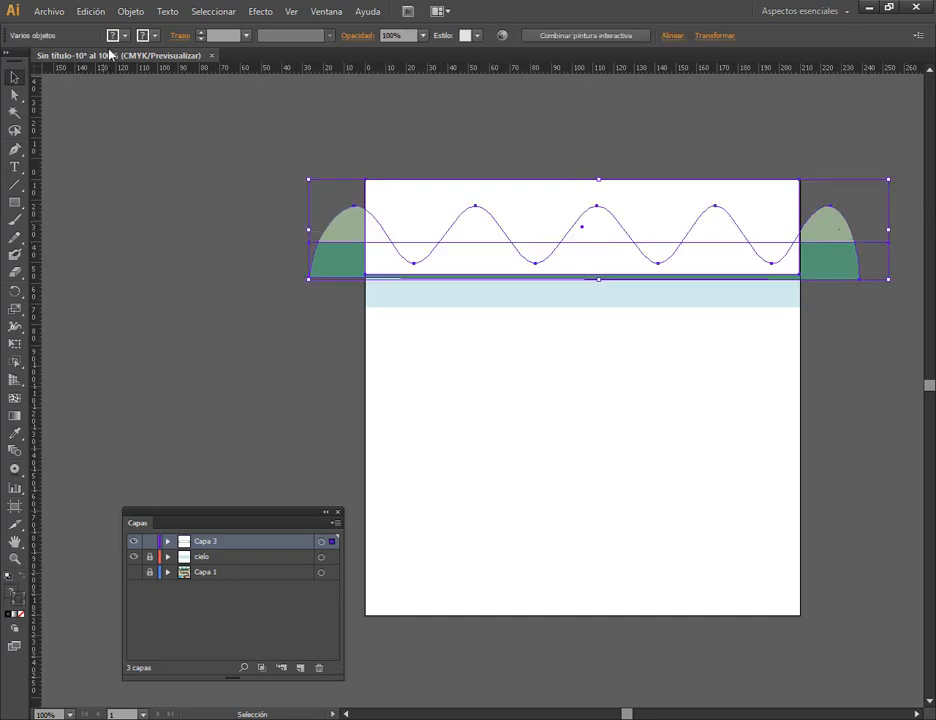
pyautogui.click(126, 12)
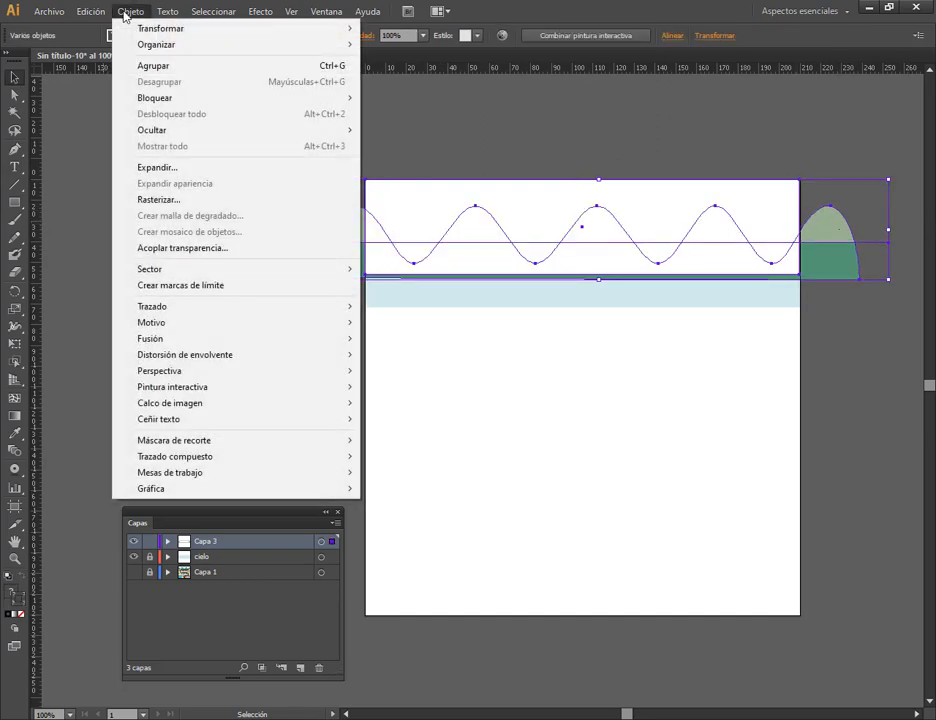
pyautogui.moveTo(282, 442)
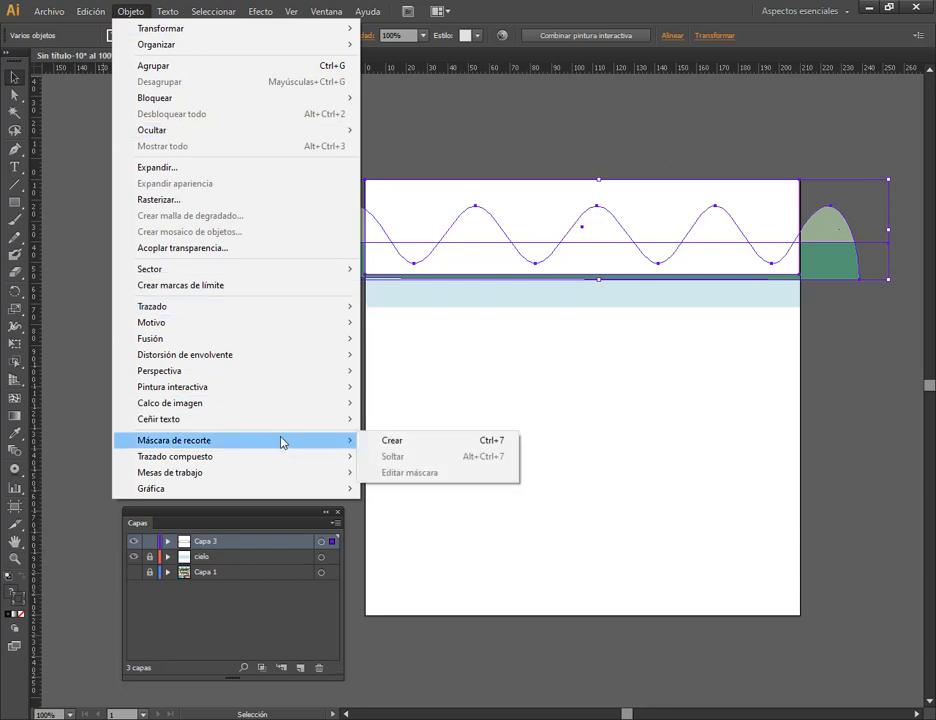
pyautogui.click(412, 441)
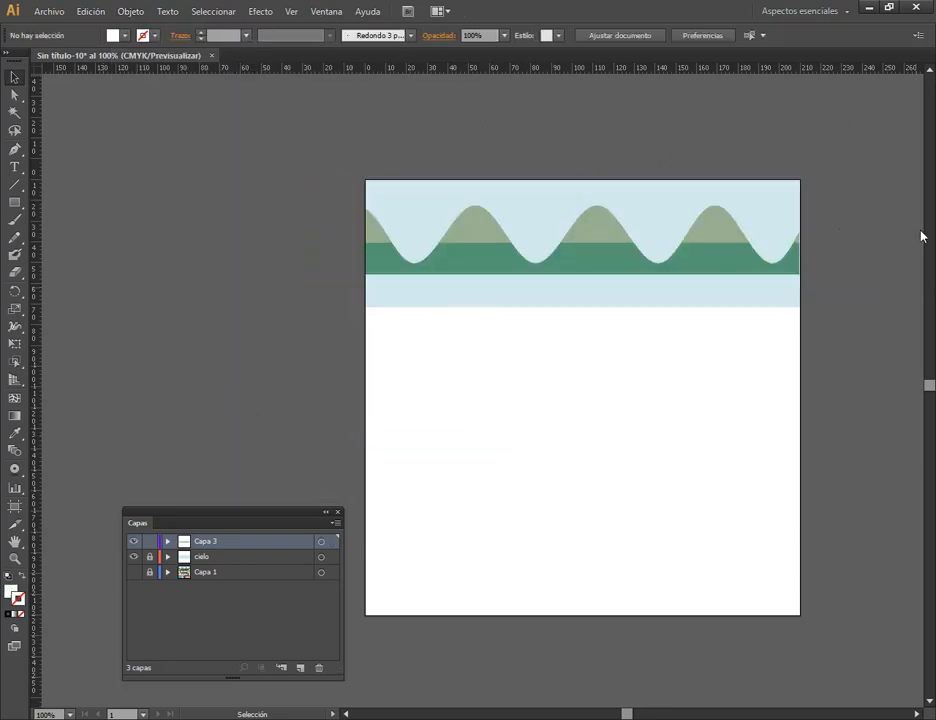
# Isolate the mountains' clip group, extend its clipping rectangle to the artboard's right edge, and exit isolation mode.
pyautogui.click(795, 267)
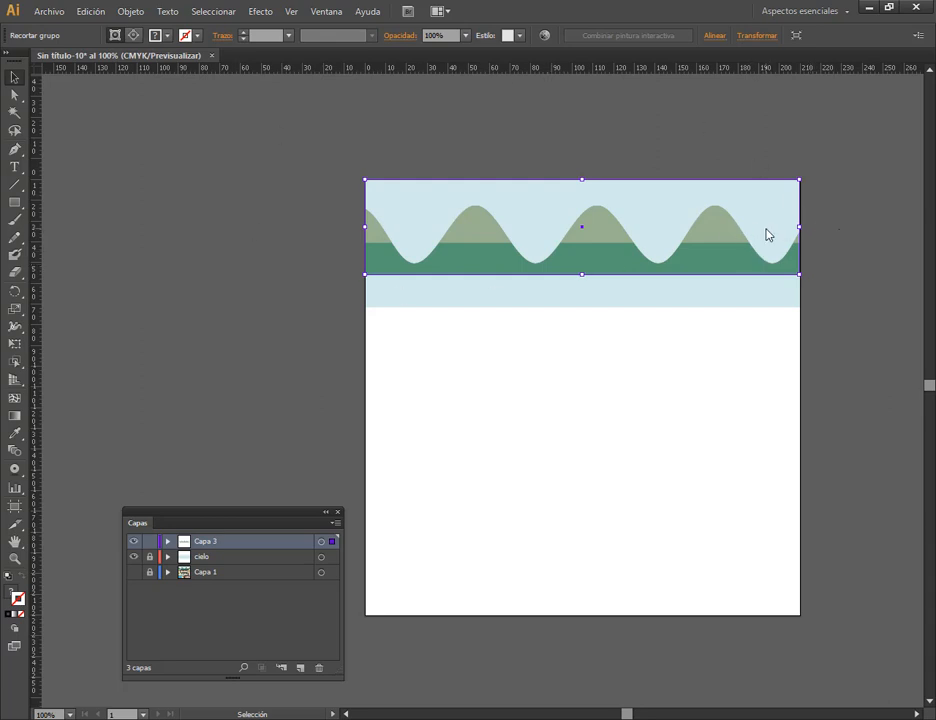
pyautogui.doubleClick(744, 273)
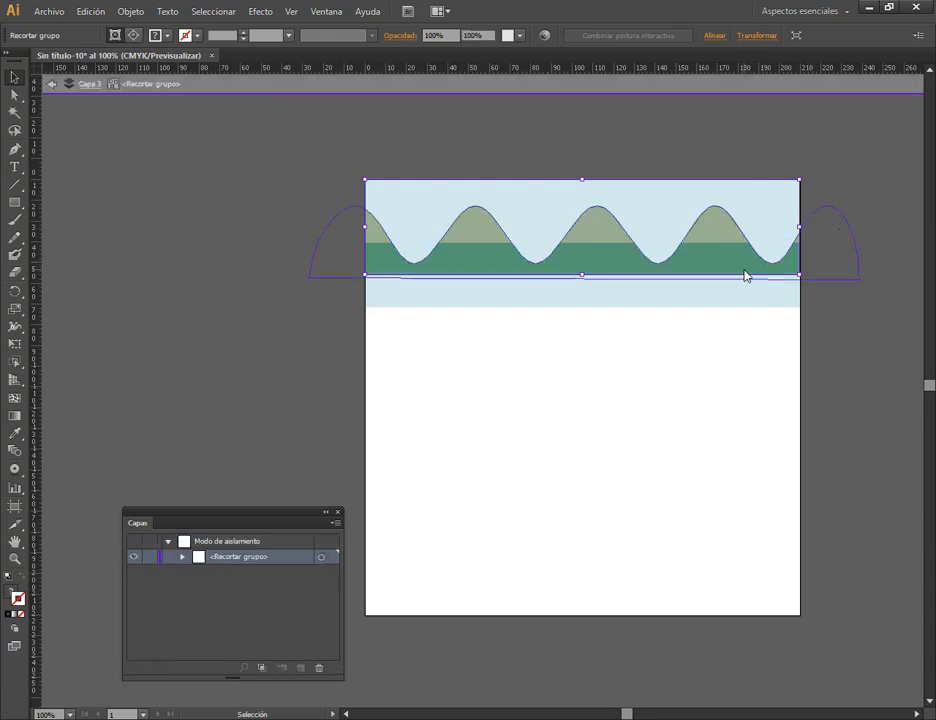
pyautogui.click(805, 192)
pyautogui.scroll(2, 846, 245)
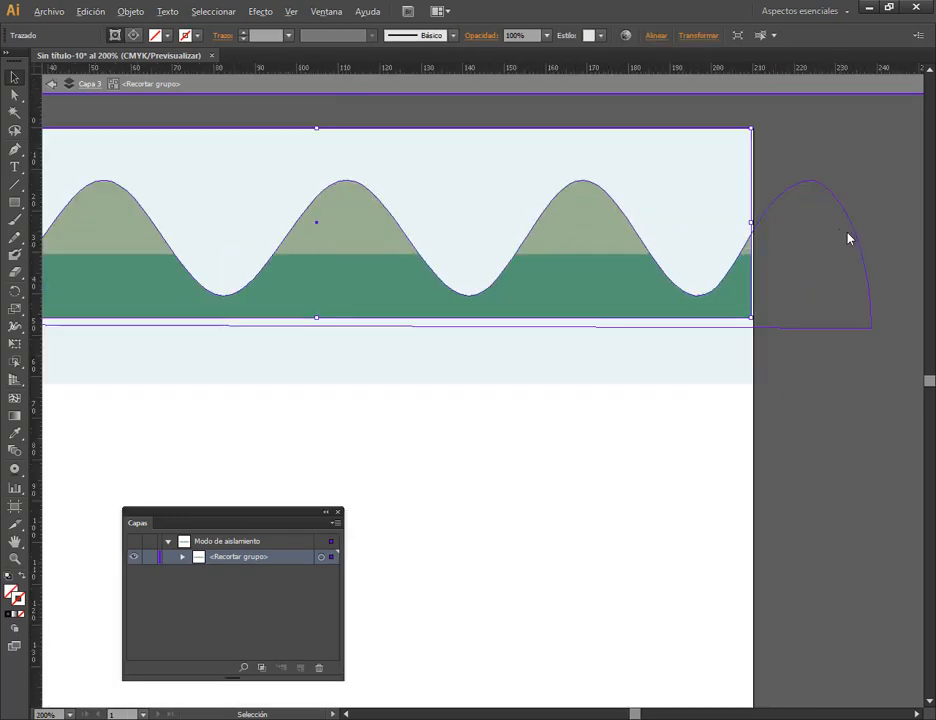
pyautogui.scroll(4, 712, 225)
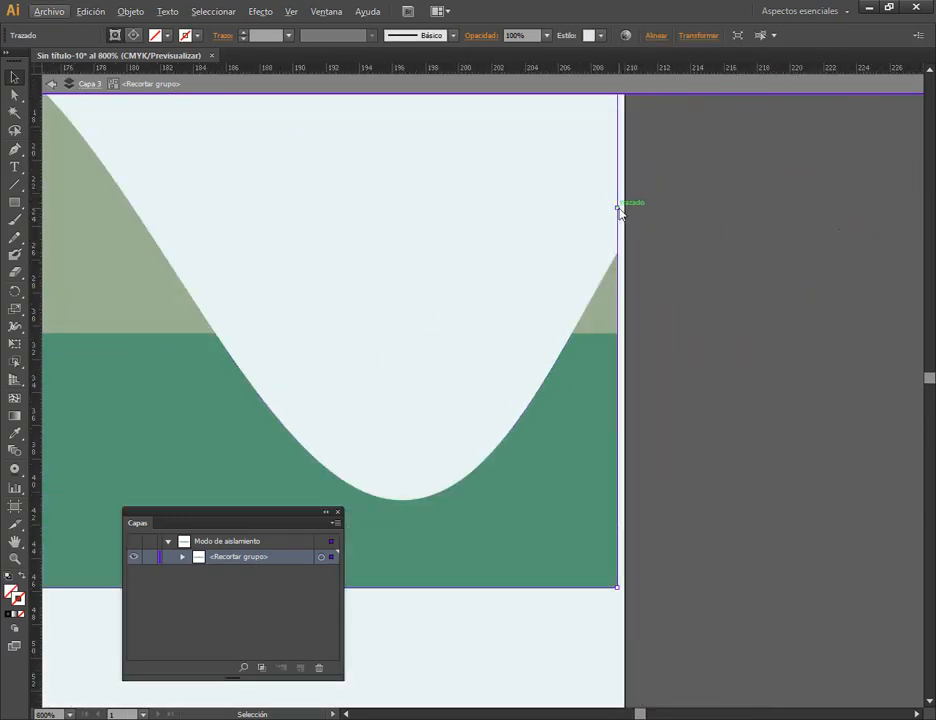
pyautogui.moveTo(618, 208); pyautogui.dragTo(627, 211)
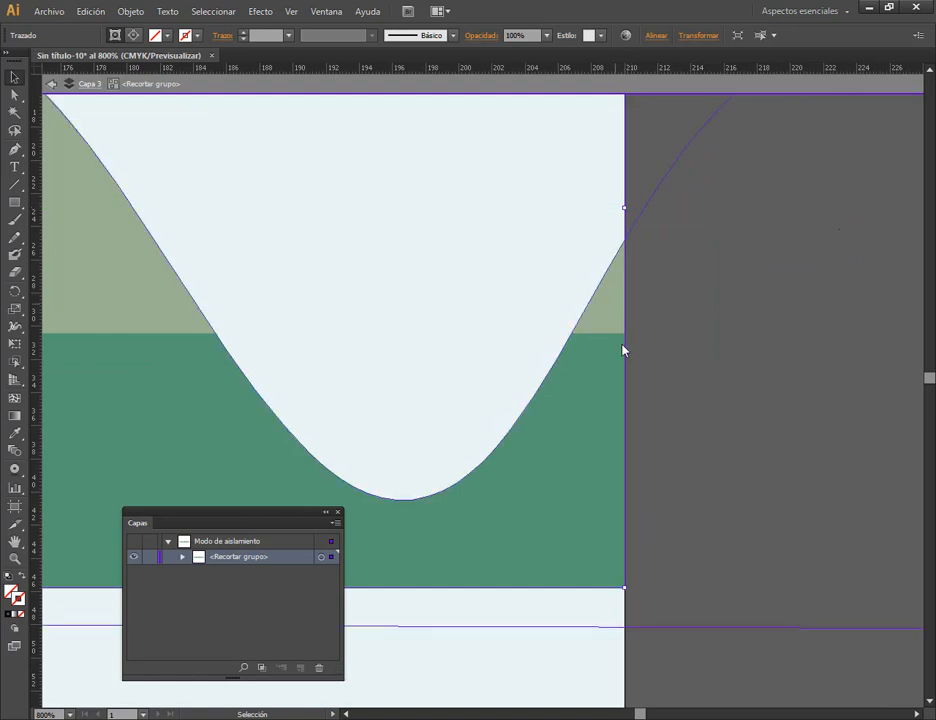
pyautogui.scroll(-4, 623, 349)
pyautogui.scroll(4, 213, 330)
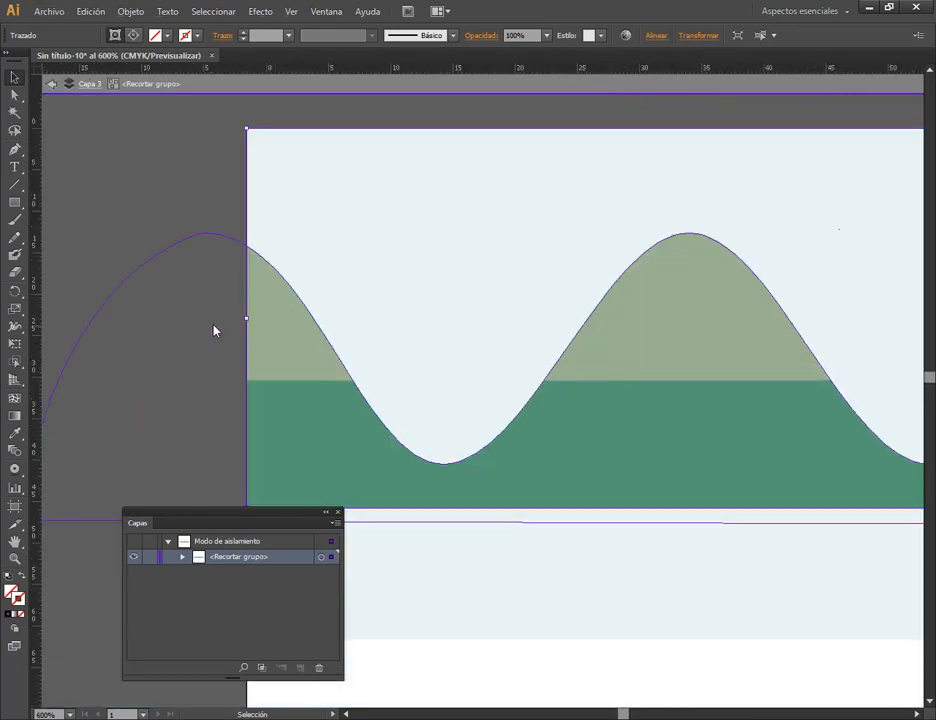
pyautogui.scroll(2, 213, 330)
pyautogui.scroll(-8, 355, 318)
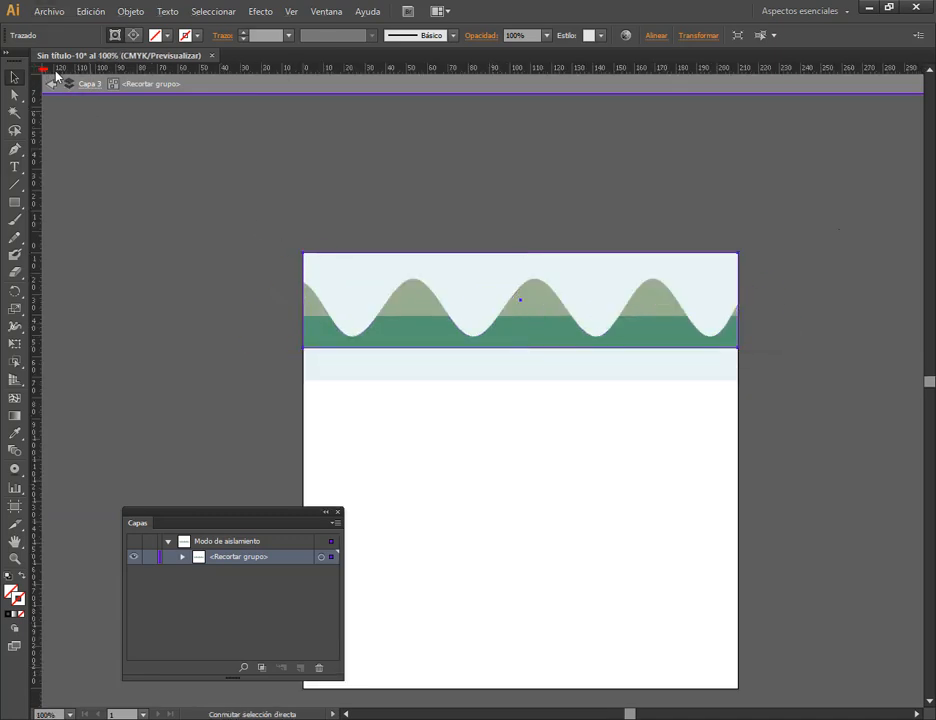
pyautogui.moveTo(55, 71); pyautogui.dragTo(210, 102)
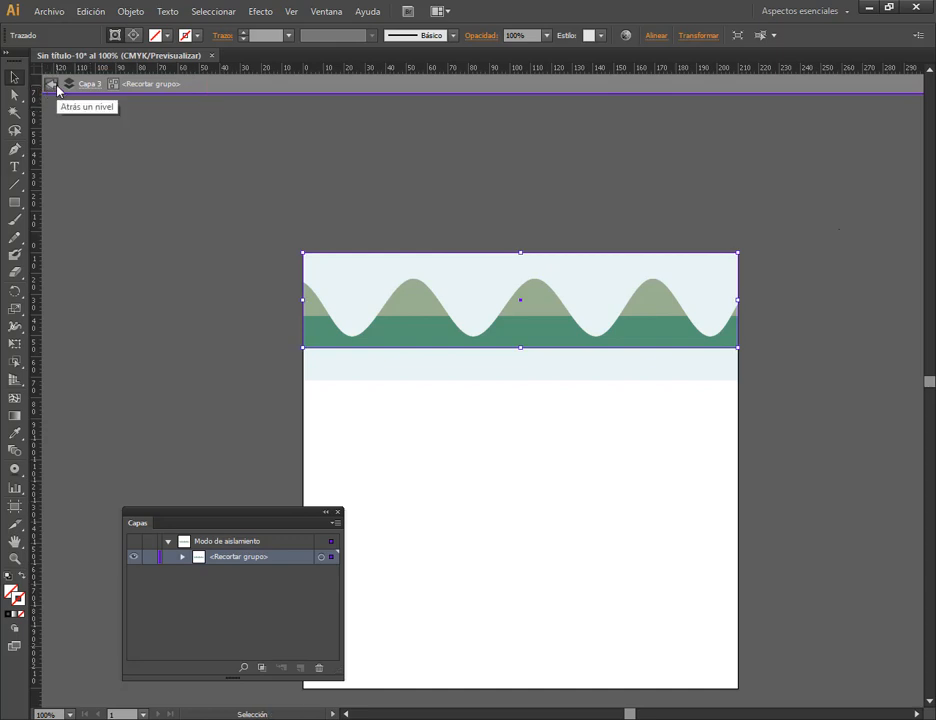
pyautogui.click(276, 353)
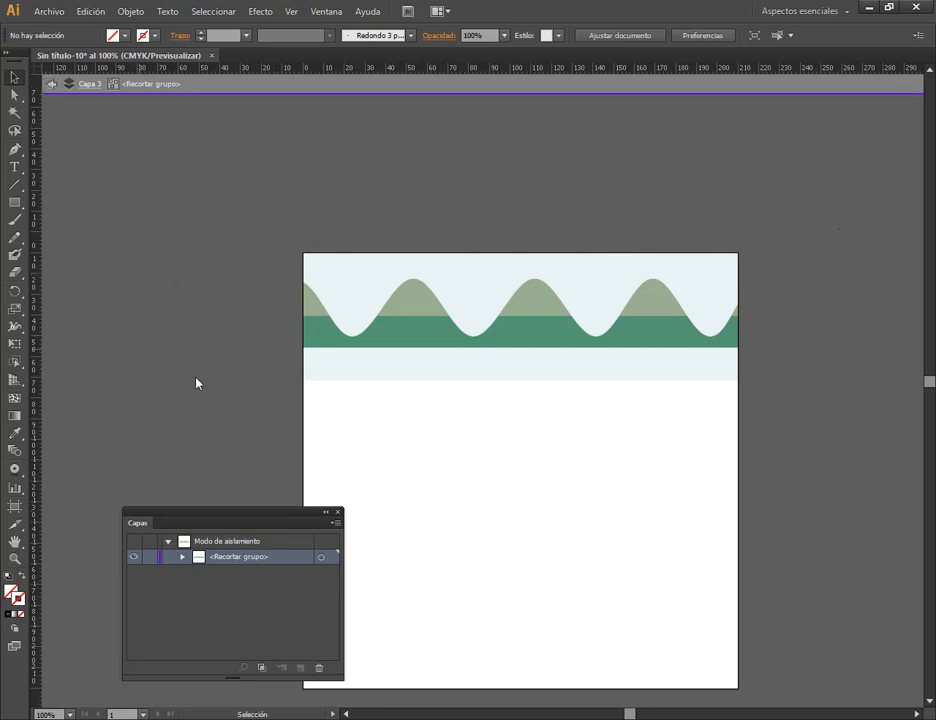
pyautogui.doubleClick(208, 294)
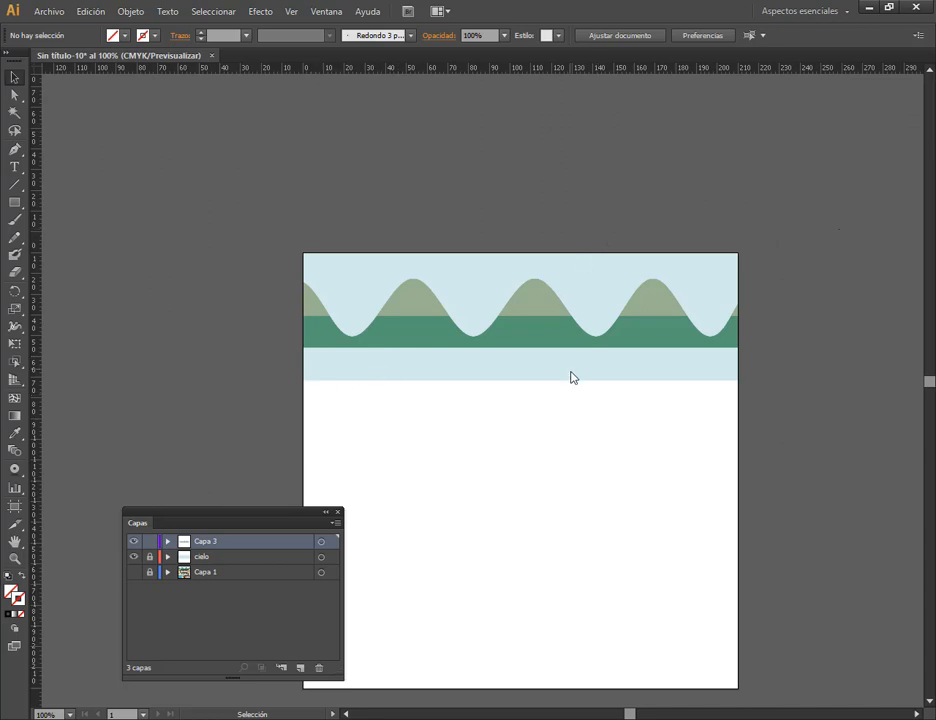
# Show the Capa 1 reference layer and save the document to the desktop as Montañas in Illustrator CS6 format.
pyautogui.click(134, 572)
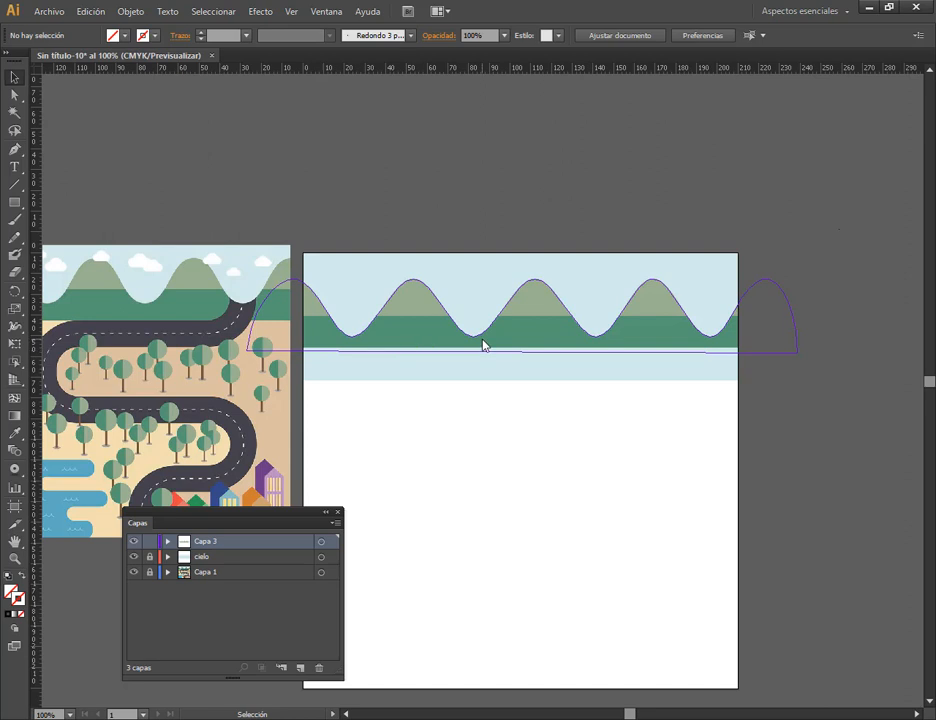
pyautogui.click(46, 11)
pyautogui.click(76, 146)
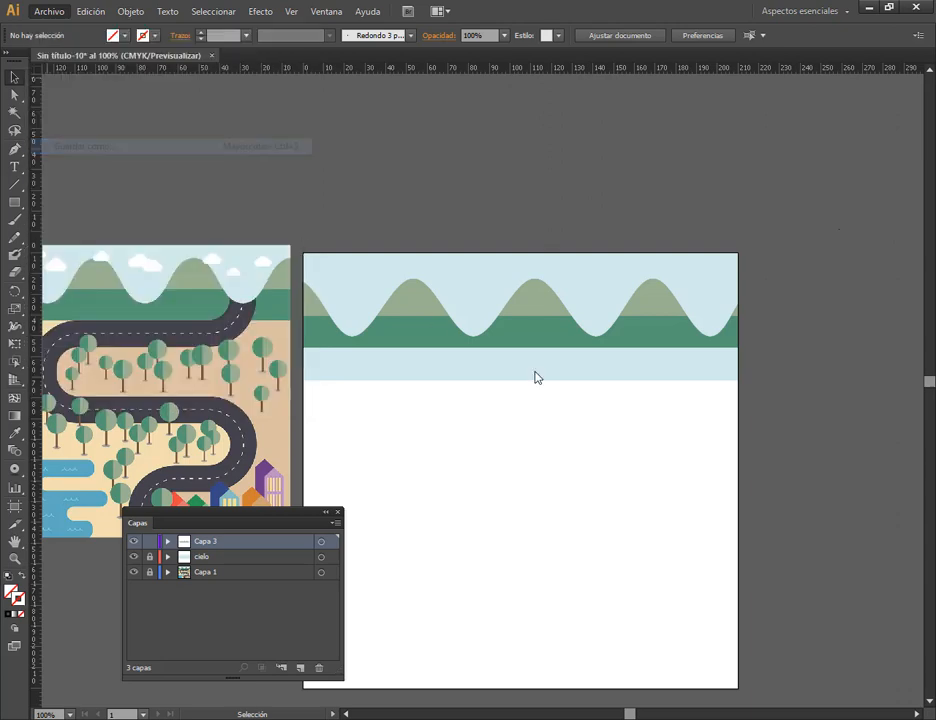
pyautogui.click(42, 118)
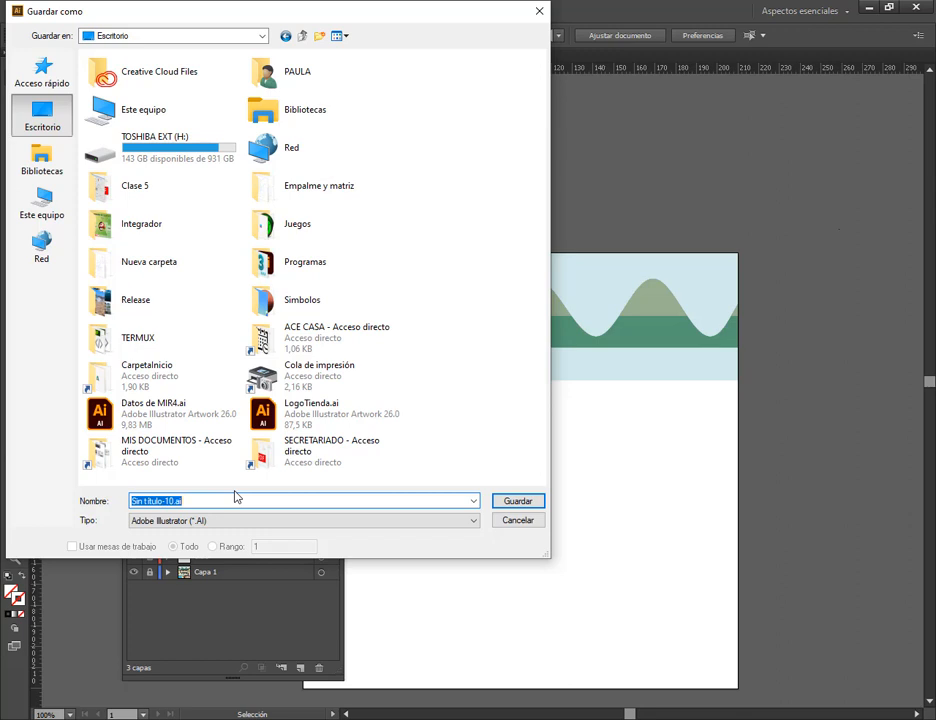
pyautogui.write('Montañas')
pyautogui.doubleClick(234, 500)
pyautogui.click(519, 520)
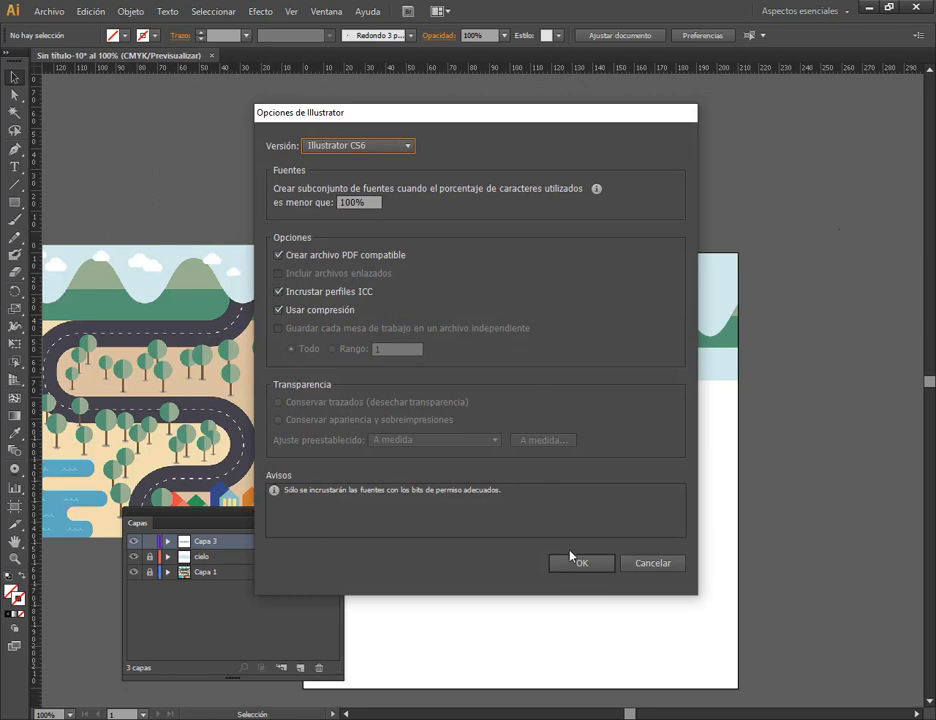
pyautogui.click(577, 560)
# Isolate the mountains' clip group and stretch its clipping rectangle down to just above the sky's lower edge.
pyautogui.click(537, 345)
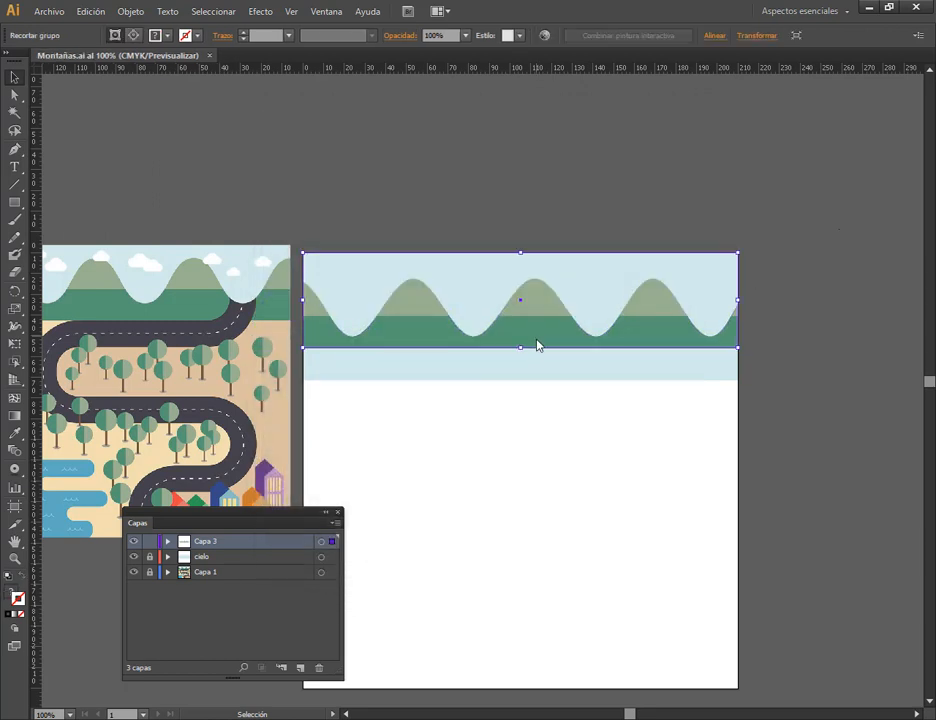
pyautogui.doubleClick(537, 345)
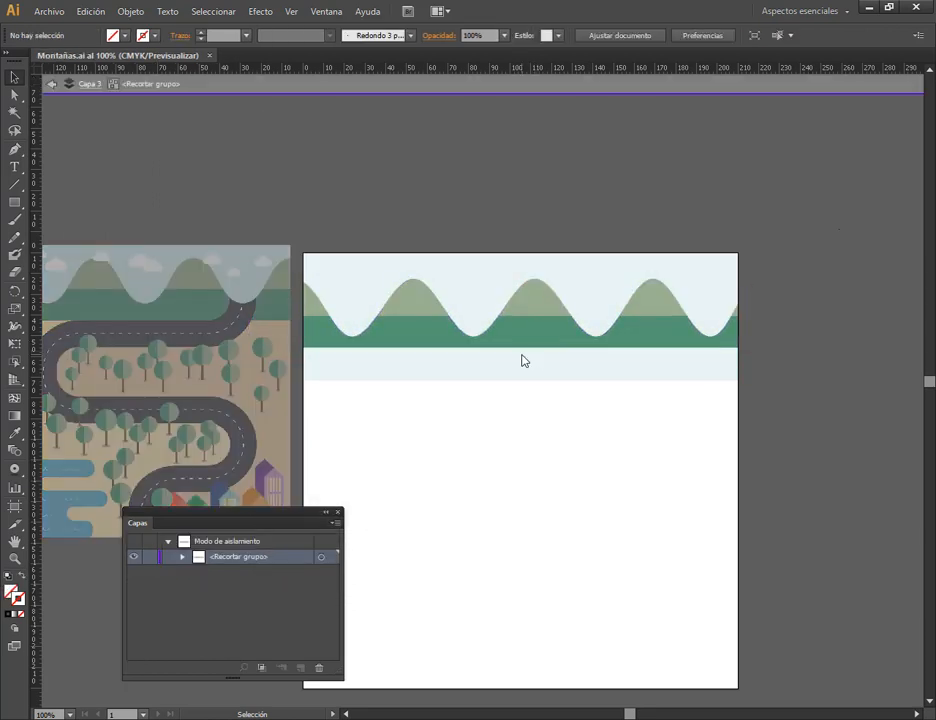
pyautogui.click(681, 259)
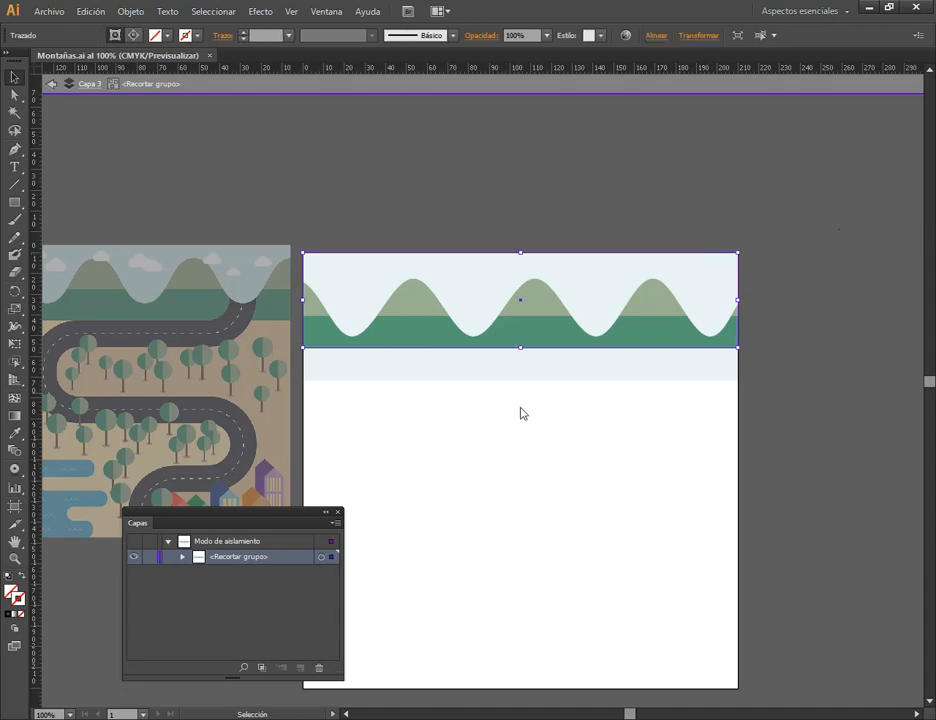
pyautogui.moveTo(520, 349); pyautogui.dragTo(528, 373)
pyautogui.click(536, 353)
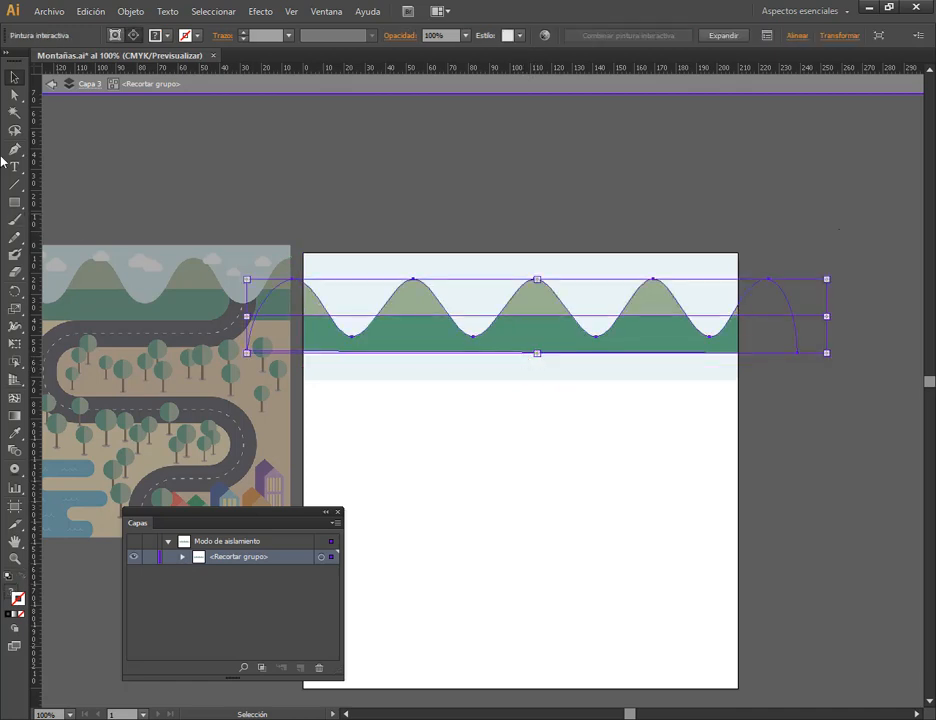
# Add anchor points along the mountains' base, pull them down below the clipping rectangle at both ends, and exit isolation mode.
pyautogui.click(13, 98)
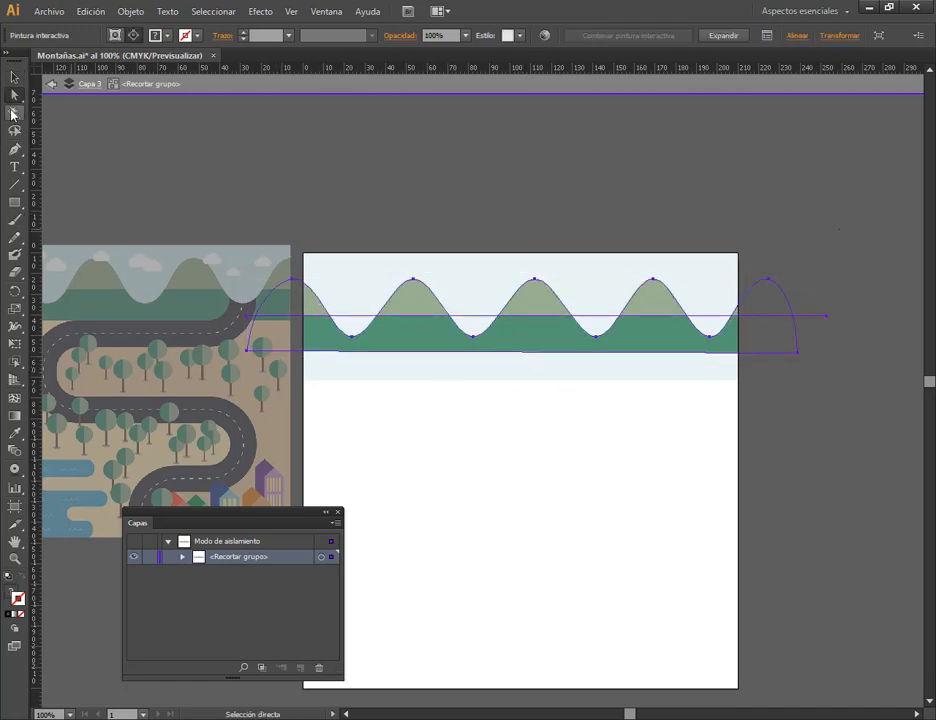
pyautogui.press('p')
pyautogui.click(290, 353)
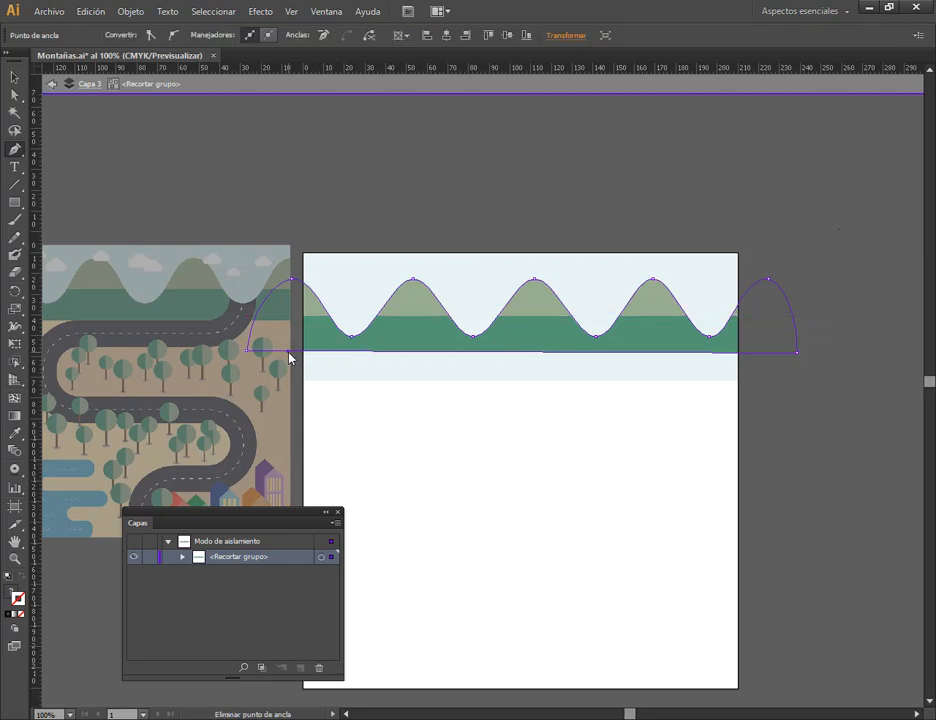
pyautogui.press('a')
pyautogui.moveTo(289, 356); pyautogui.dragTo(243, 381)
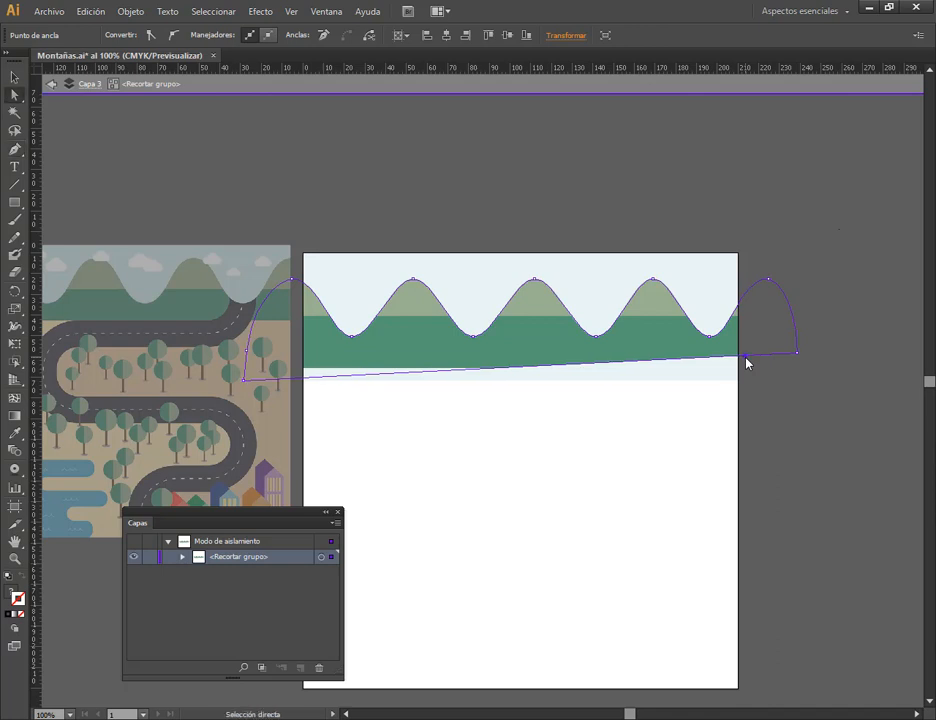
pyautogui.moveTo(746, 362); pyautogui.dragTo(781, 381)
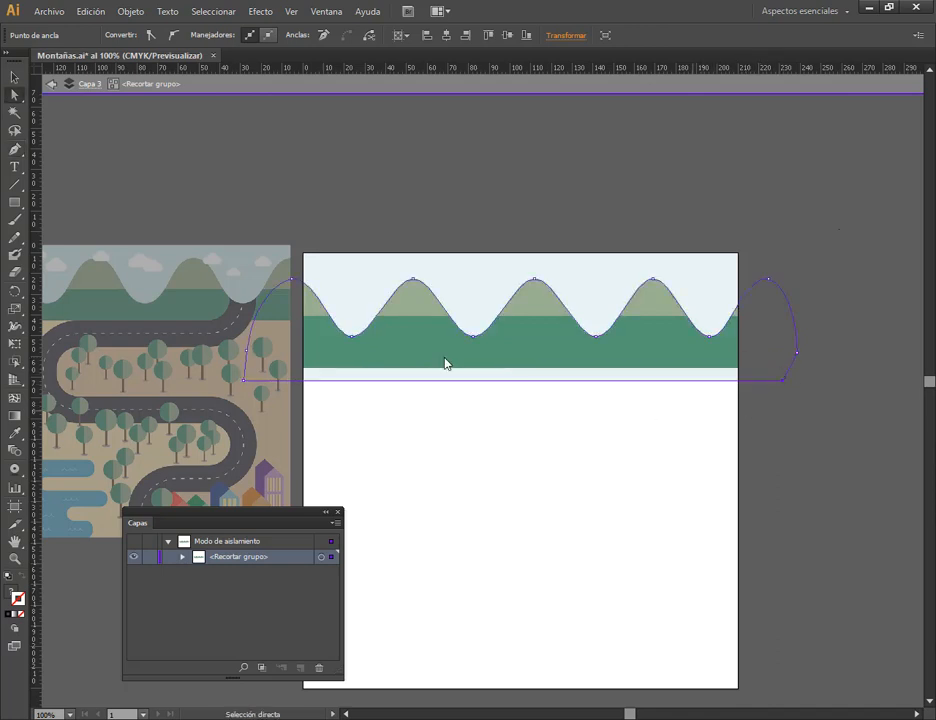
pyautogui.click(18, 78)
pyautogui.doubleClick(221, 177)
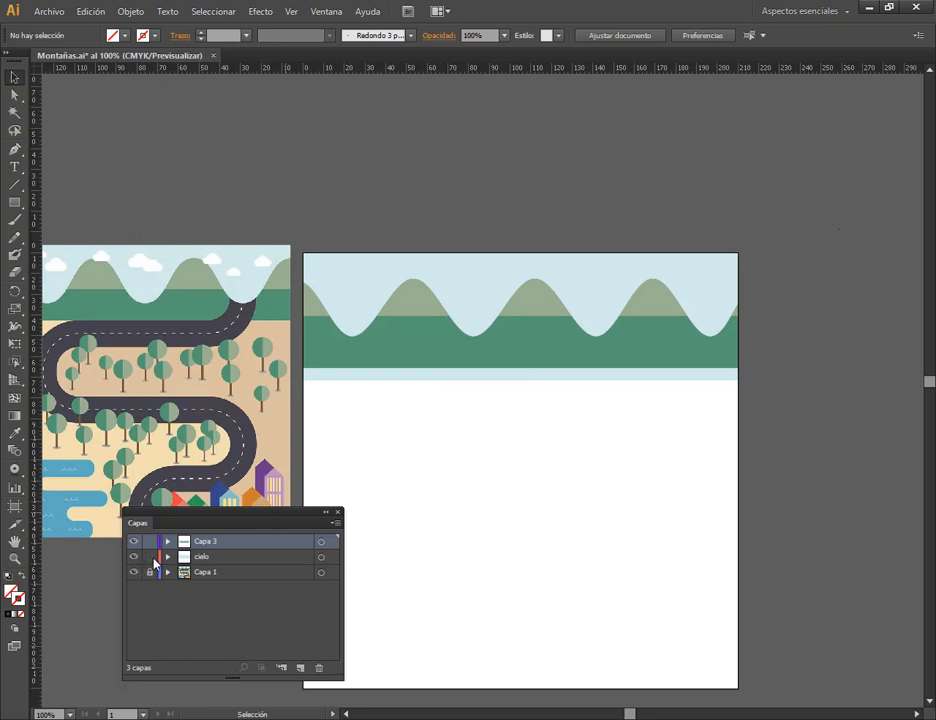
# Unlock the cielo layer, shorten the sky rectangle to end at the mountains' base, and lock the layer again.
pyautogui.click(558, 374)
pyautogui.moveTo(522, 386); pyautogui.dragTo(520, 368)
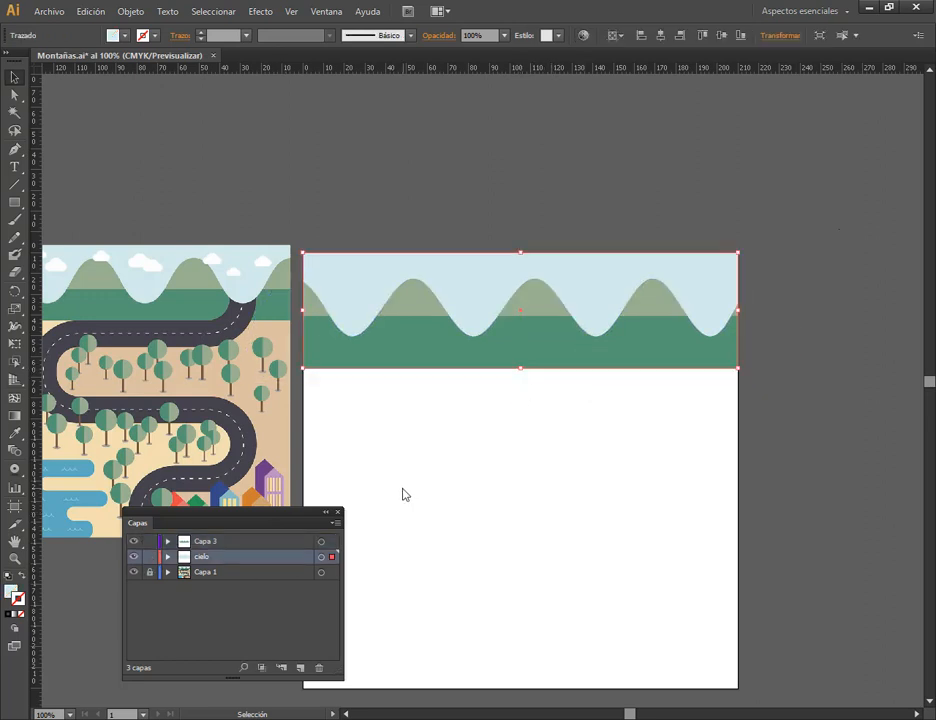
pyautogui.click(150, 556)
# Rename the Capa 3 layer as Montañas, lock it, and save the document.
pyautogui.doubleClick(207, 541)
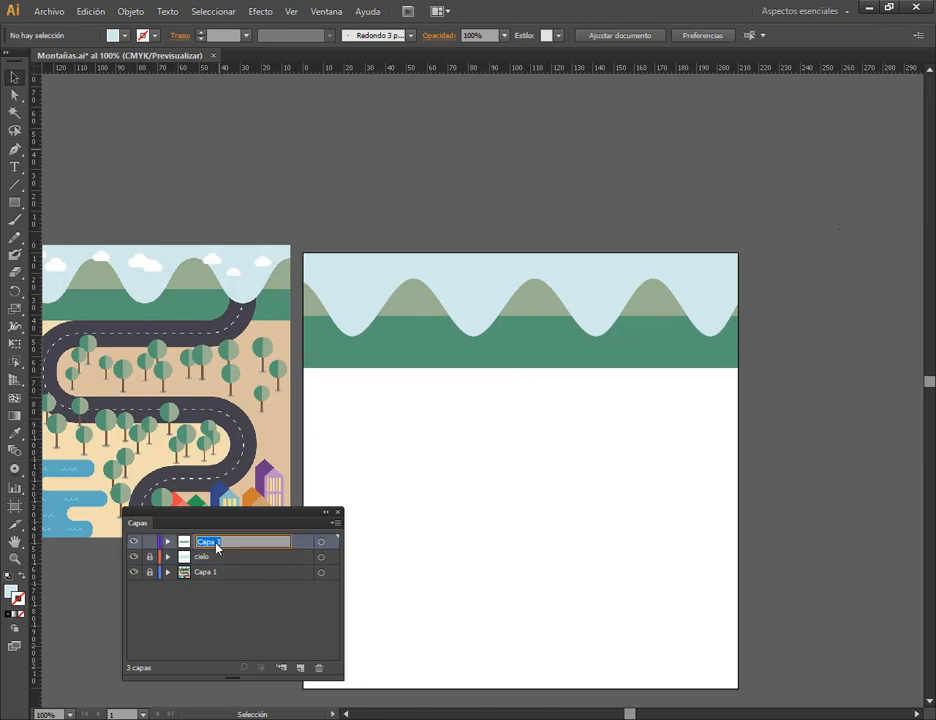
pyautogui.write('Montañas')
pyautogui.press('Return')
pyautogui.click(150, 542)
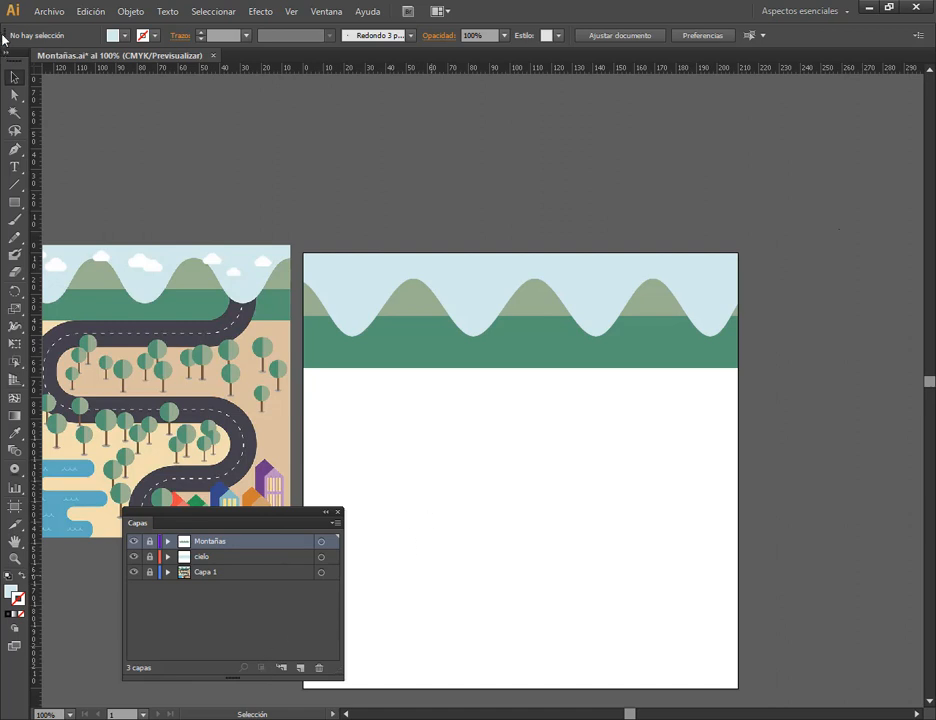
pyautogui.hotkey('ctrl', 's')
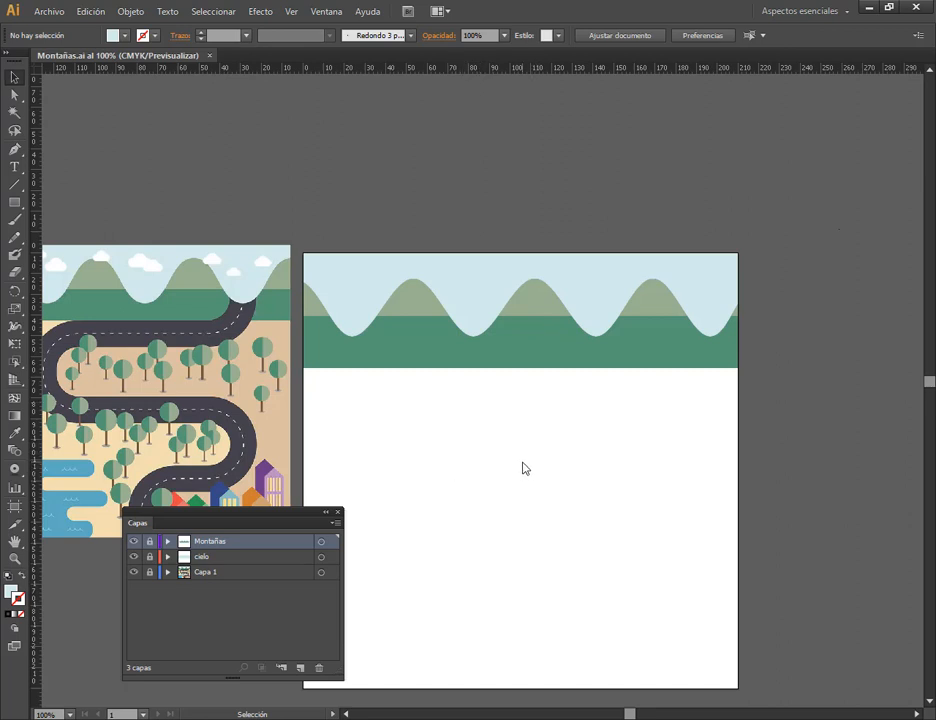
# Close the Layers panel and reopen it.
pyautogui.click(337, 512)
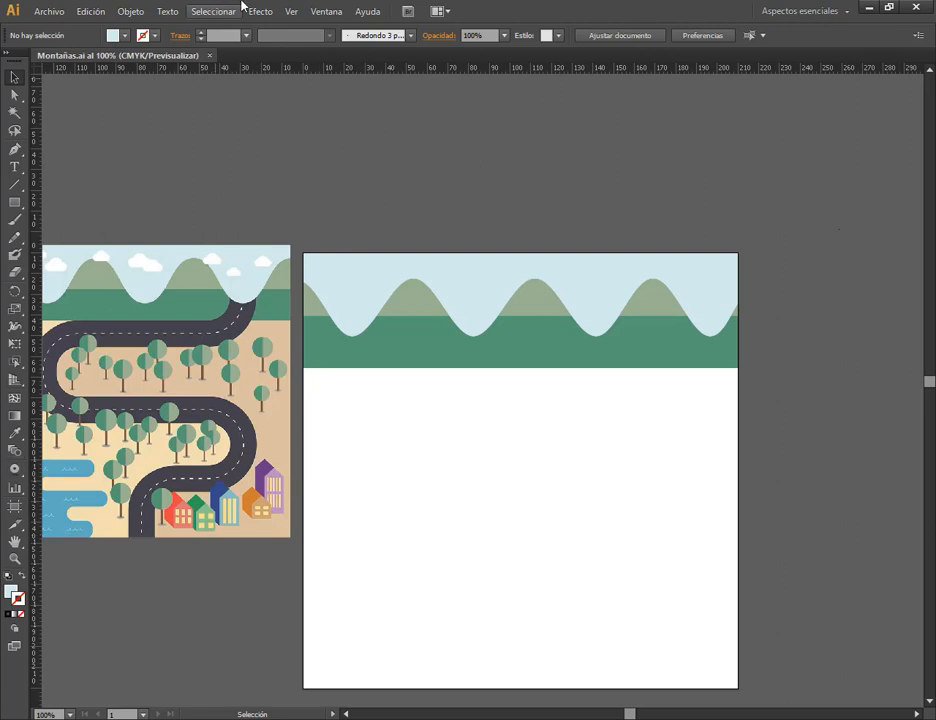
pyautogui.click(327, 11)
pyautogui.click(370, 243)
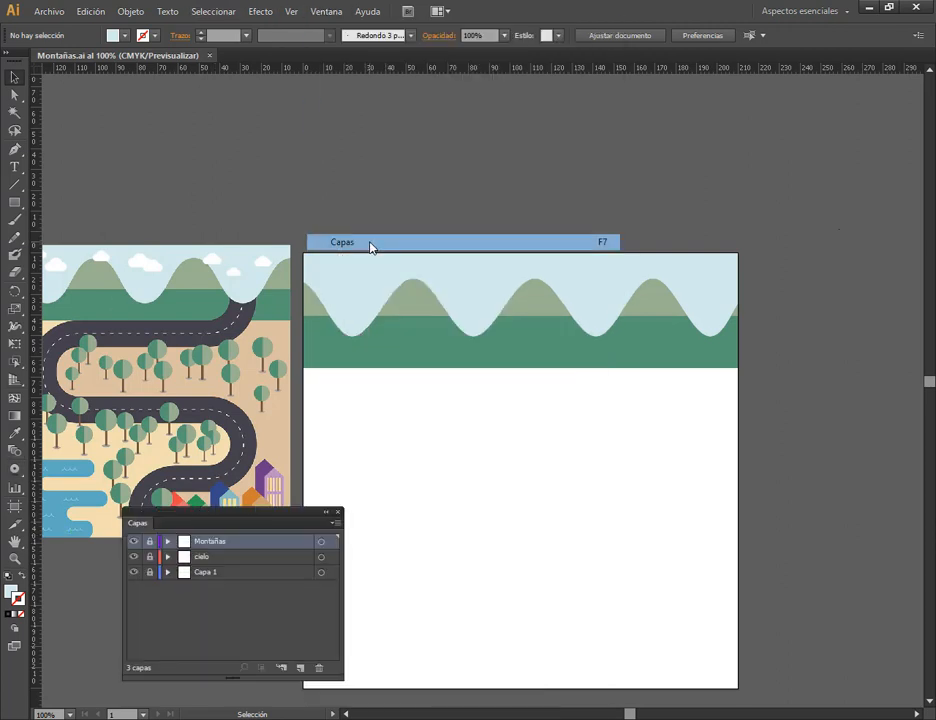
# Move the Layers panel off the reference image to above the artboard and create a new layer above Montañas.
pyautogui.moveTo(254, 516); pyautogui.dragTo(822, 113)
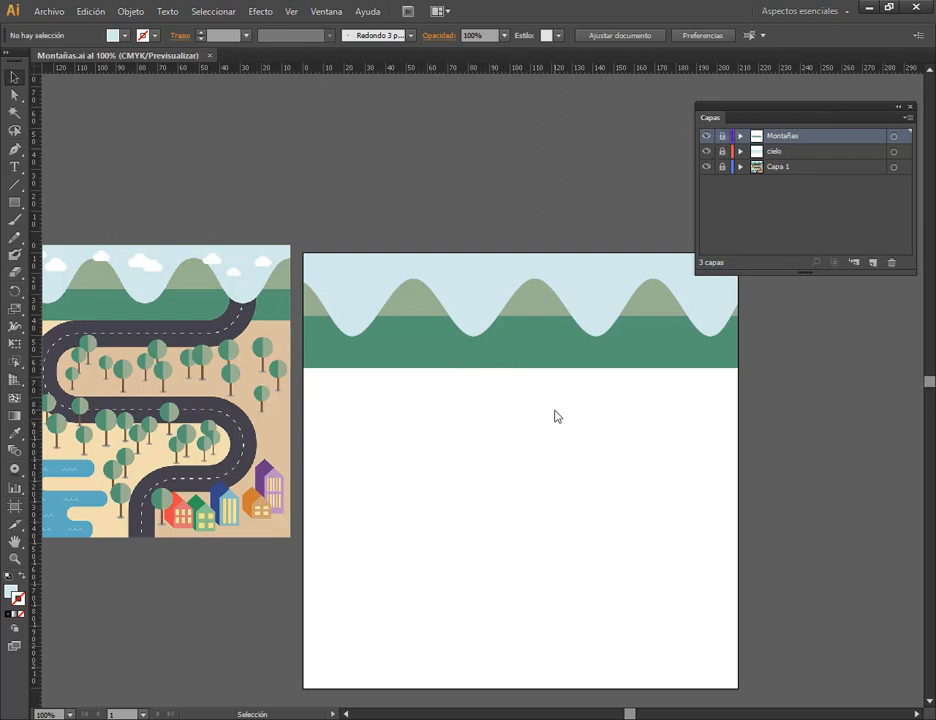
pyautogui.click(873, 263)
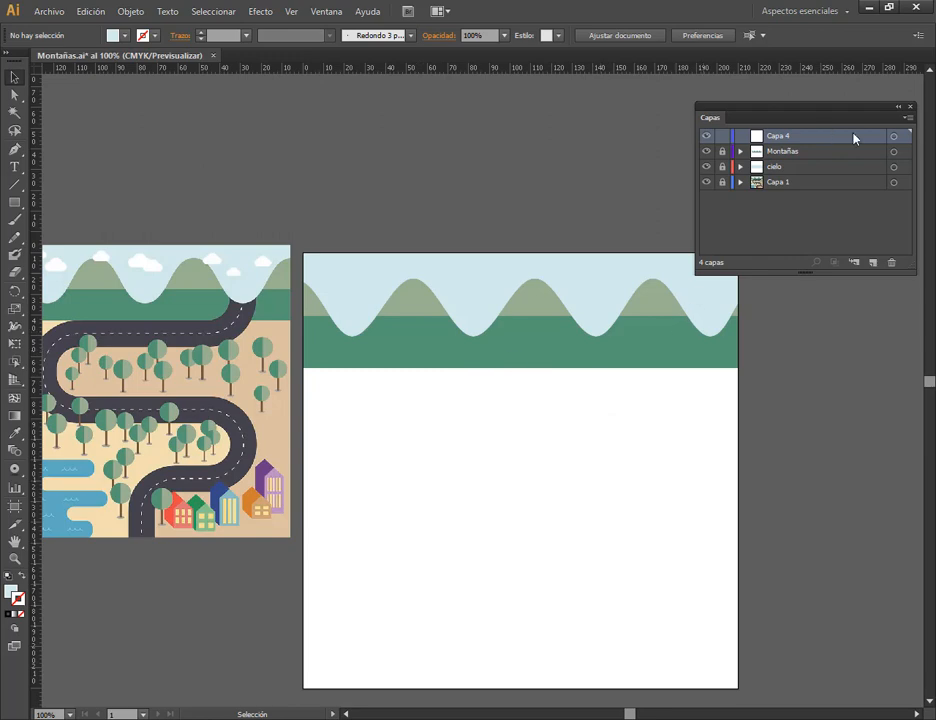
pyautogui.click(899, 107)
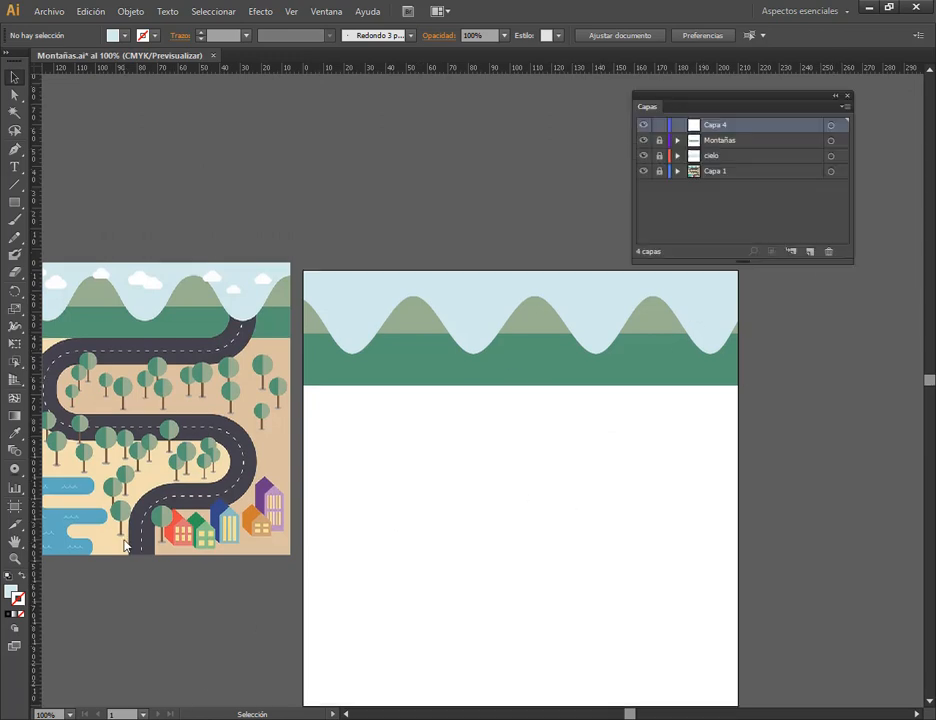
# Draw a cloud outline above the reference image from a large circle between two smaller ones, with default white fill and black stroke.
pyautogui.scroll(3, 140, 500)
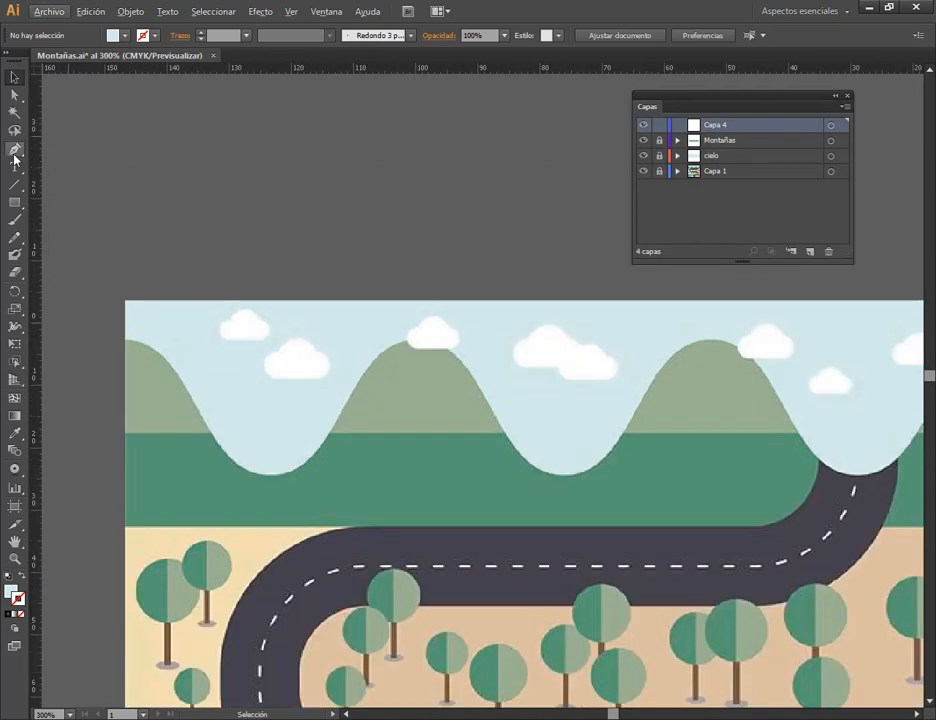
pyautogui.click(14, 202)
pyautogui.click(60, 236)
pyautogui.moveTo(237, 164)
pyautogui.mouseDown()
pyautogui.moveTo(266, 193)
pyautogui.moveTo(343, 186)
pyautogui.moveTo(299, 185)
pyautogui.mouseUp()
pyautogui.press('d')
pyautogui.press('v')
pyautogui.moveTo(313, 136); pyautogui.dragTo(331, 119)
pyautogui.moveTo(300, 182); pyautogui.dragTo(300, 165)
pyautogui.click(304, 236)
pyautogui.scroll(3, 280, 146)
# Draw a rectangle along the cloud's base, spanning between the lowest points of the two small circles.
pyautogui.click(14, 202)
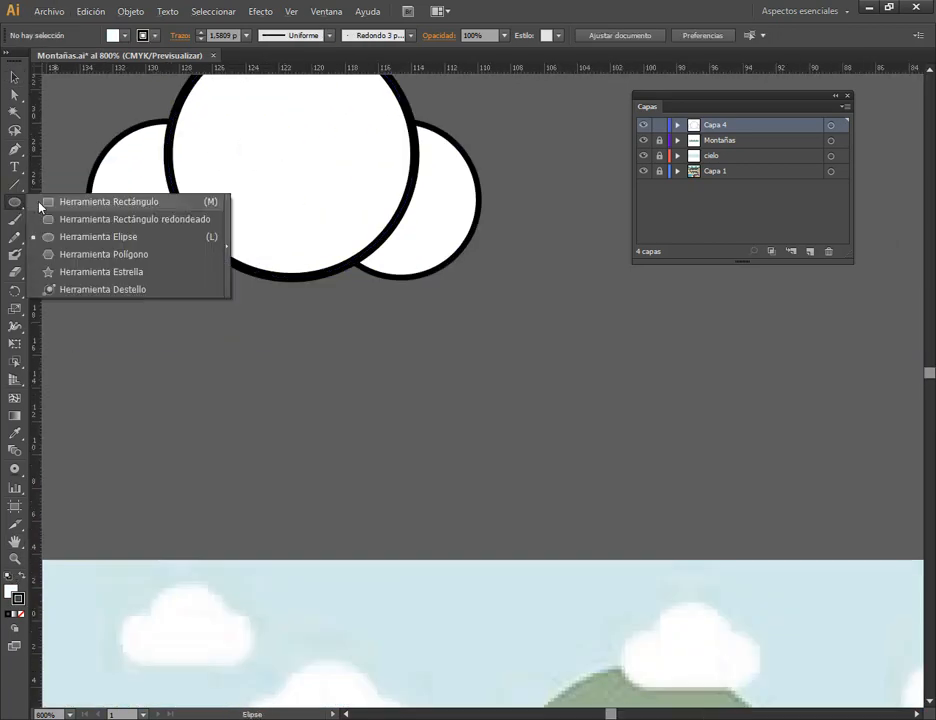
pyautogui.click(45, 204)
pyautogui.moveTo(156, 278); pyautogui.dragTo(410, 193)
# Select the cloud's three circles and base rectangle and merge them into one shape with the Pathfinder Unite operation.
pyautogui.press('v')
pyautogui.moveTo(533, 138); pyautogui.dragTo(98, 238)
pyautogui.click(326, 12)
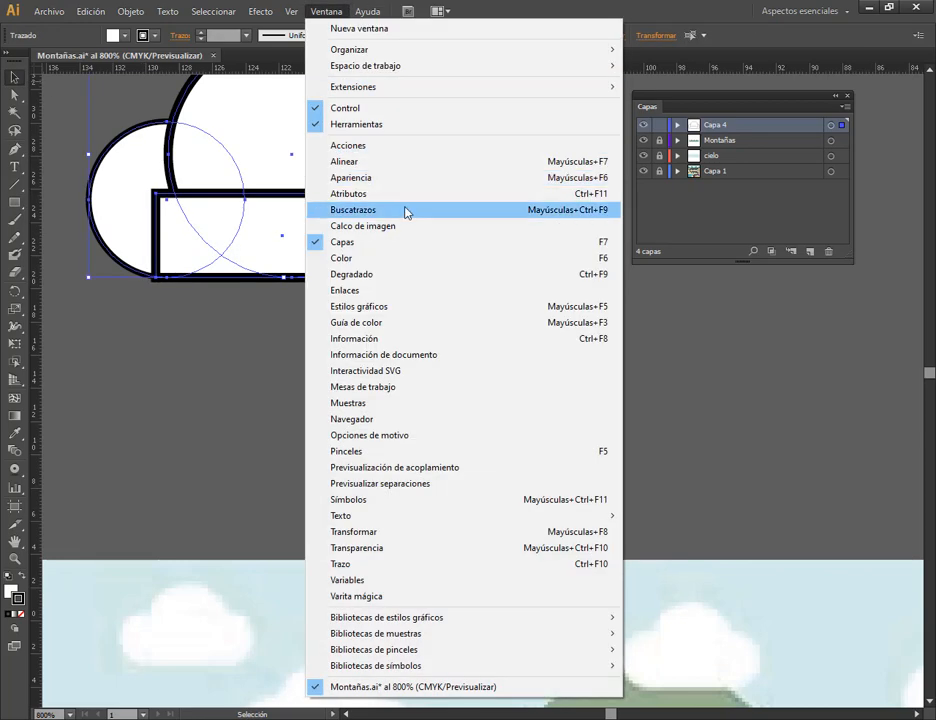
pyautogui.click(407, 210)
pyautogui.click(672, 314)
pyautogui.click(546, 365)
# Remove the merged cloud's stroke and move the cloud just above the artboard's upper-left corner.
pyautogui.scroll(-6, 453, 292)
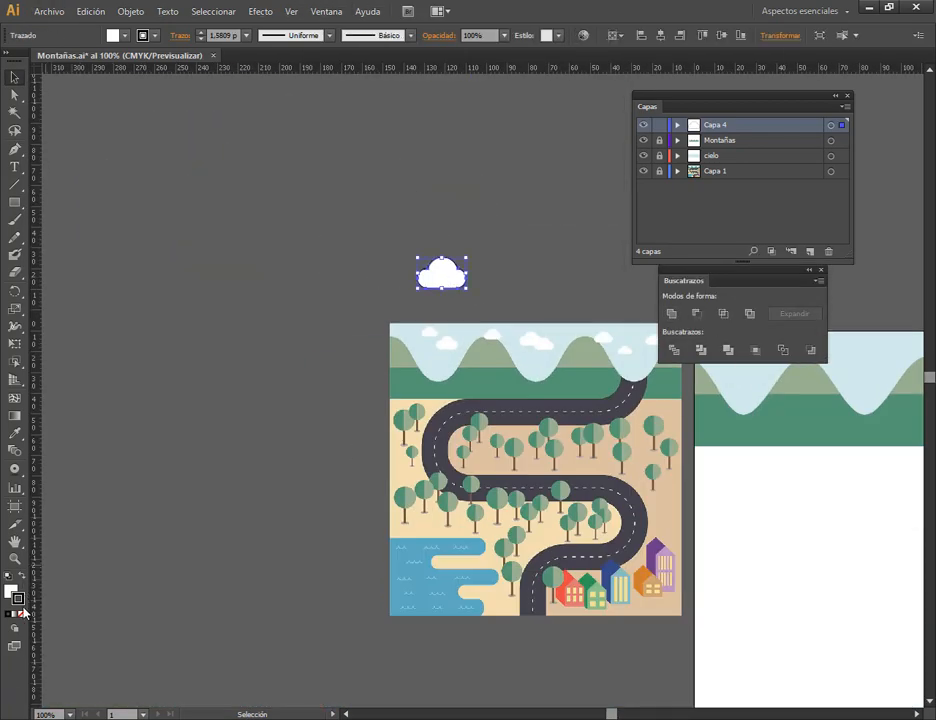
pyautogui.moveTo(636, 421); pyautogui.dragTo(312, 352)
pyautogui.moveTo(117, 203); pyautogui.dragTo(406, 227)
# Rename the layer Capa 4 as Nubes.
pyautogui.doubleClick(714, 124)
pyautogui.write('Nubes')
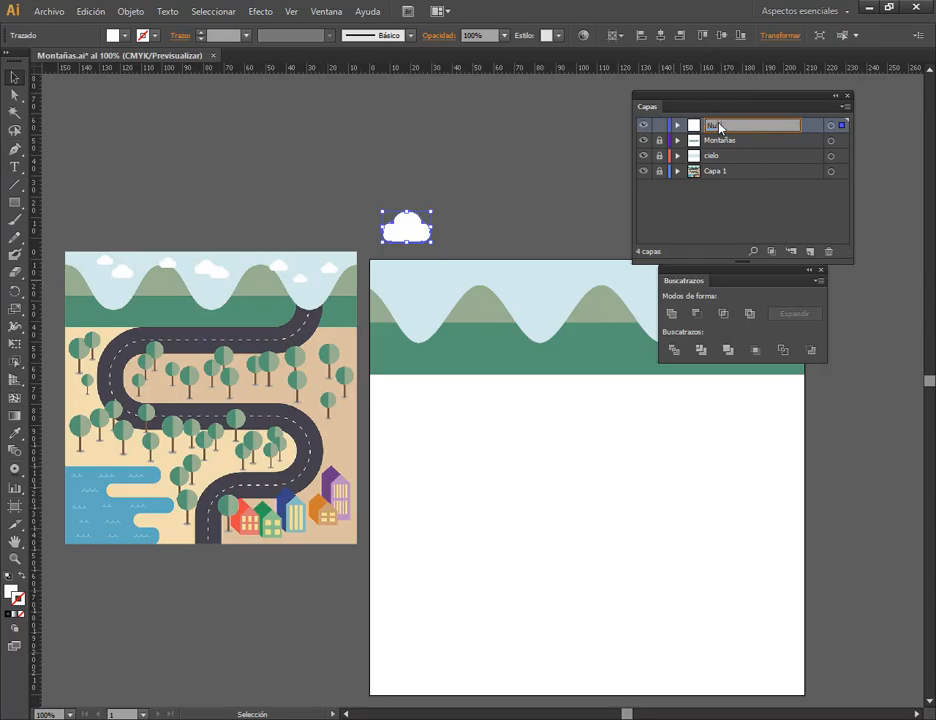
pyautogui.press('Return')
pyautogui.hotkey('alt', 'Tab')
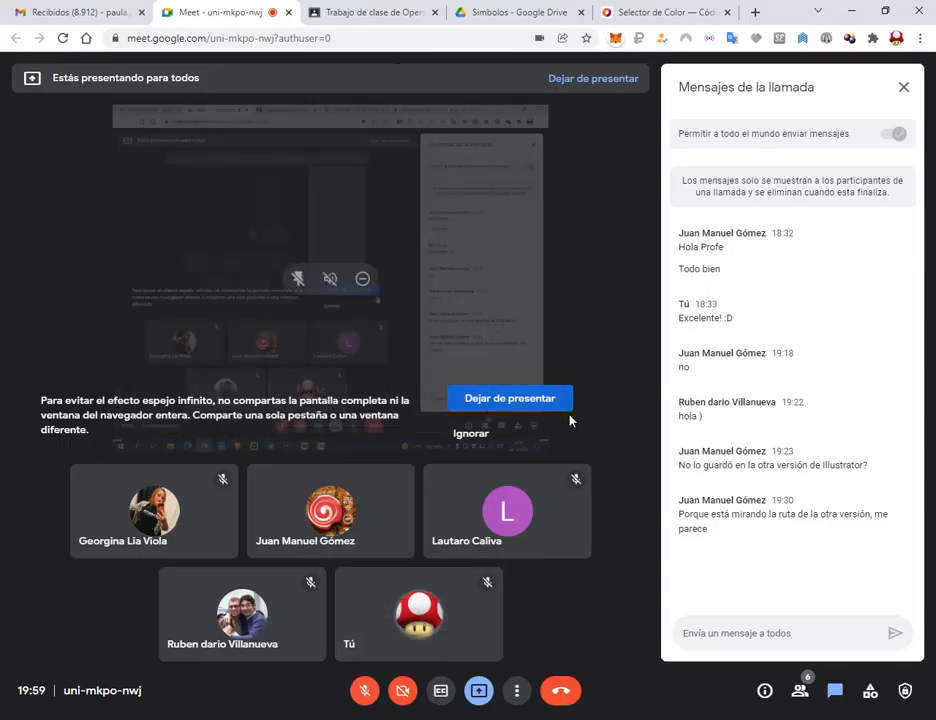
pyautogui.hotkey('alt', 'Tab')
# Shift the white cloud slightly up and to the right above the artboard, leaving nothing selected.
pyautogui.click(470, 180)
pyautogui.moveTo(416, 241); pyautogui.dragTo(428, 232)
pyautogui.click(146, 522)
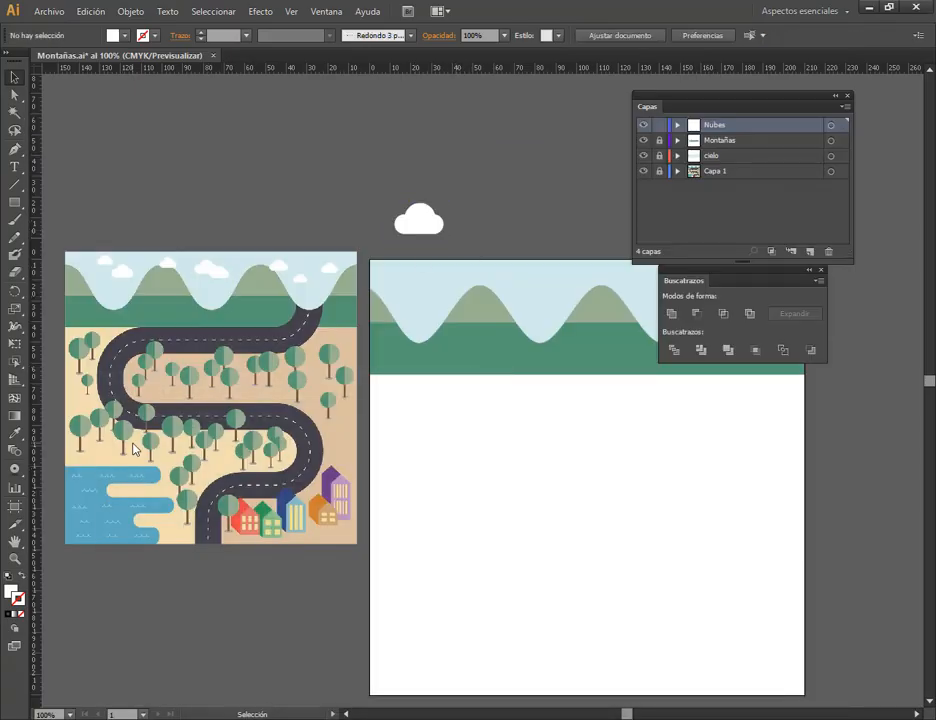
# Draw a rectangle below the reference houses, add an anchor midway along its upper edge and raise it into a gable.
pyautogui.scroll(2, 291, 549)
pyautogui.scroll(2, 291, 549)
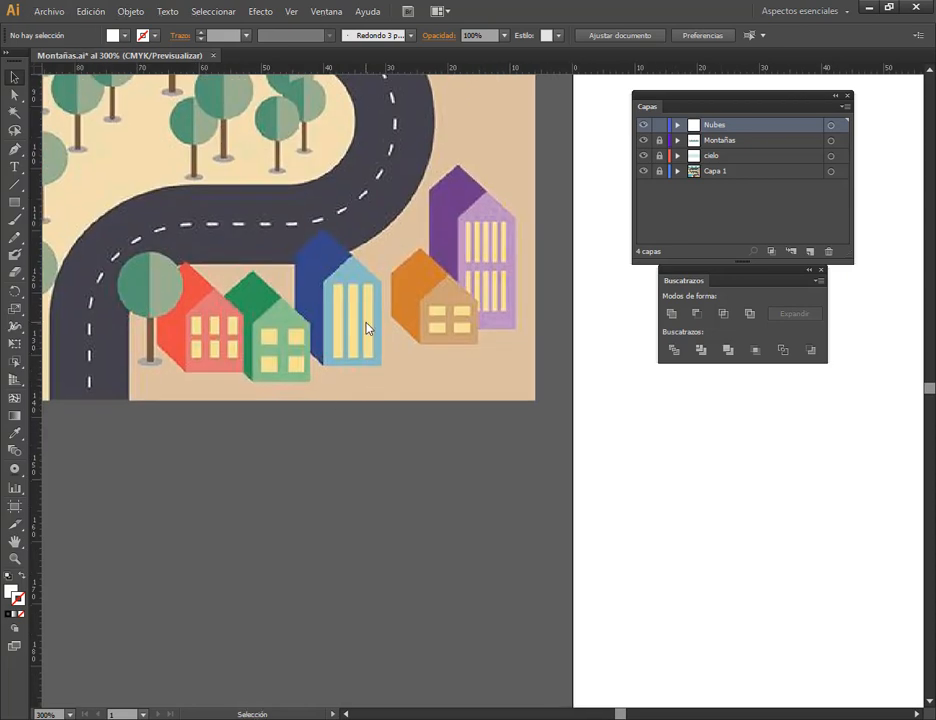
pyautogui.press('m')
pyautogui.moveTo(342, 509)
pyautogui.mouseDown()
pyautogui.moveTo(345, 527)
pyautogui.moveTo(437, 601)
pyautogui.mouseUp()
pyautogui.press('-')
pyautogui.press('a')
pyautogui.moveTo(389, 511); pyautogui.dragTo(389, 462)
pyautogui.press('v')
pyautogui.click(306, 529)
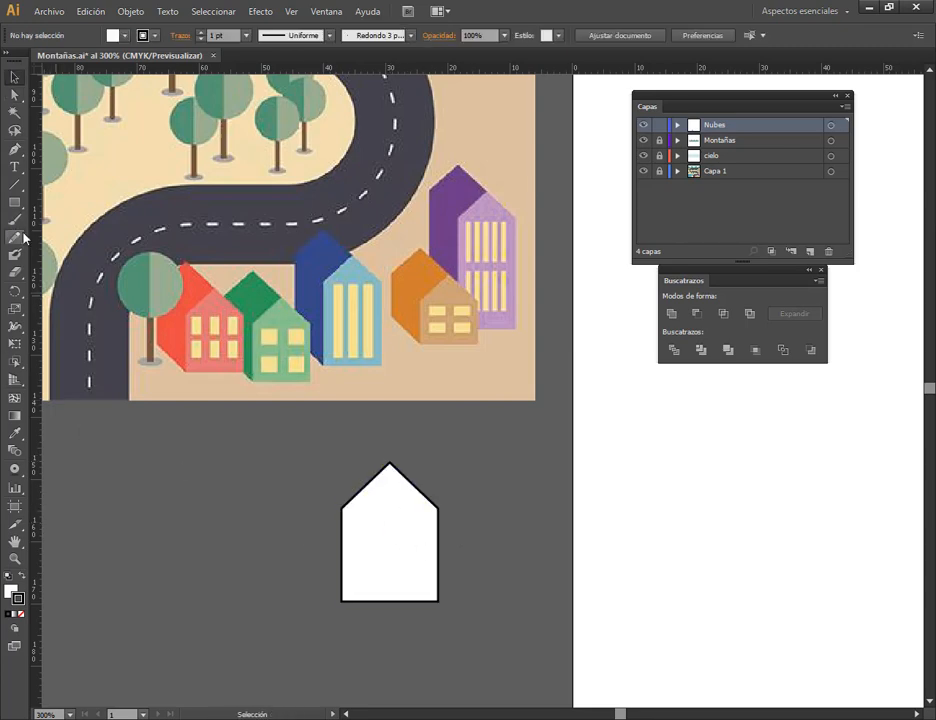
# Try to build the house's side with a diagonal line from the front's lower-left corner and a copy at the roof peak.
pyautogui.click(14, 187)
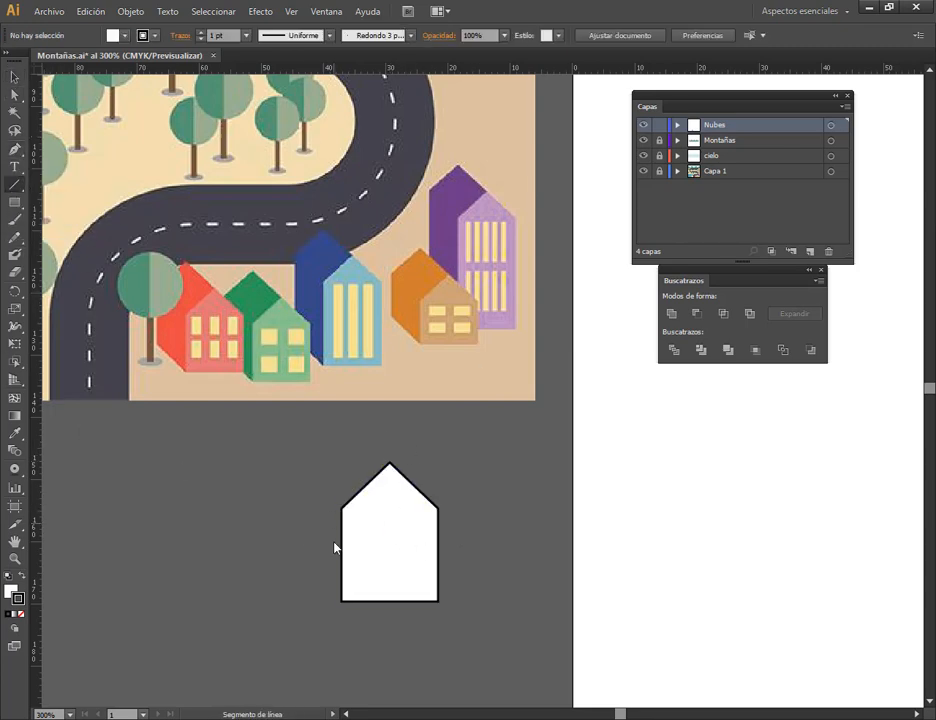
pyautogui.moveTo(342, 601); pyautogui.dragTo(288, 564)
pyautogui.click(13, 79)
pyautogui.click(322, 557)
pyautogui.click(313, 582)
pyautogui.press('a')
pyautogui.hotkey('ctrl', 'z')
pyautogui.click(13, 77)
pyautogui.scroll(1, 328, 618)
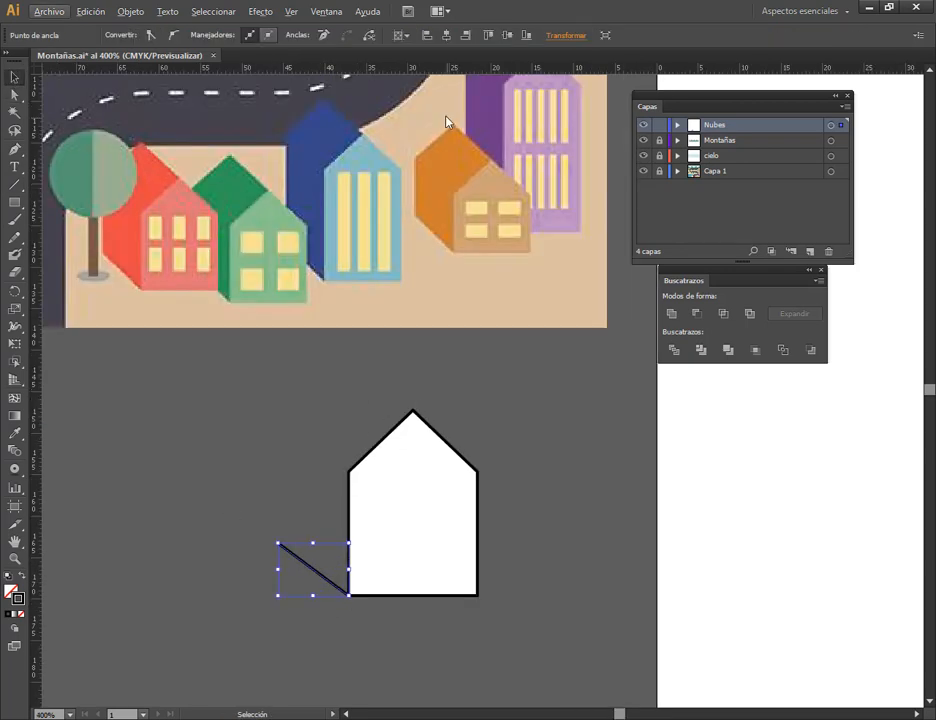
pyautogui.keyDown('alt'); pyautogui.moveTo(310, 572); pyautogui.dragTo(375, 386); pyautogui.keyUp('alt')
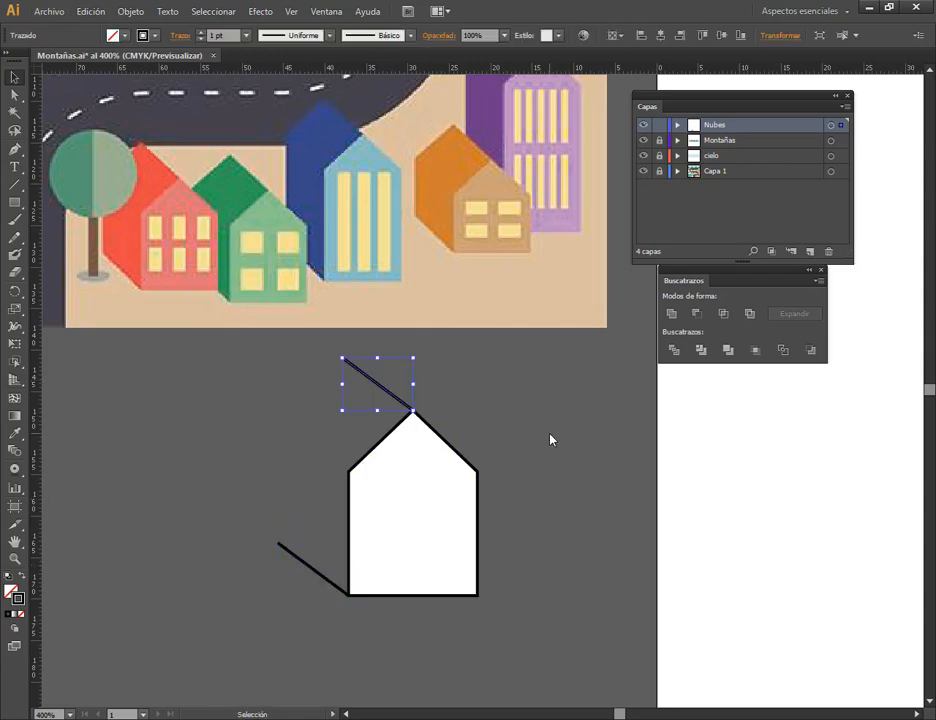
pyautogui.press('Delete')
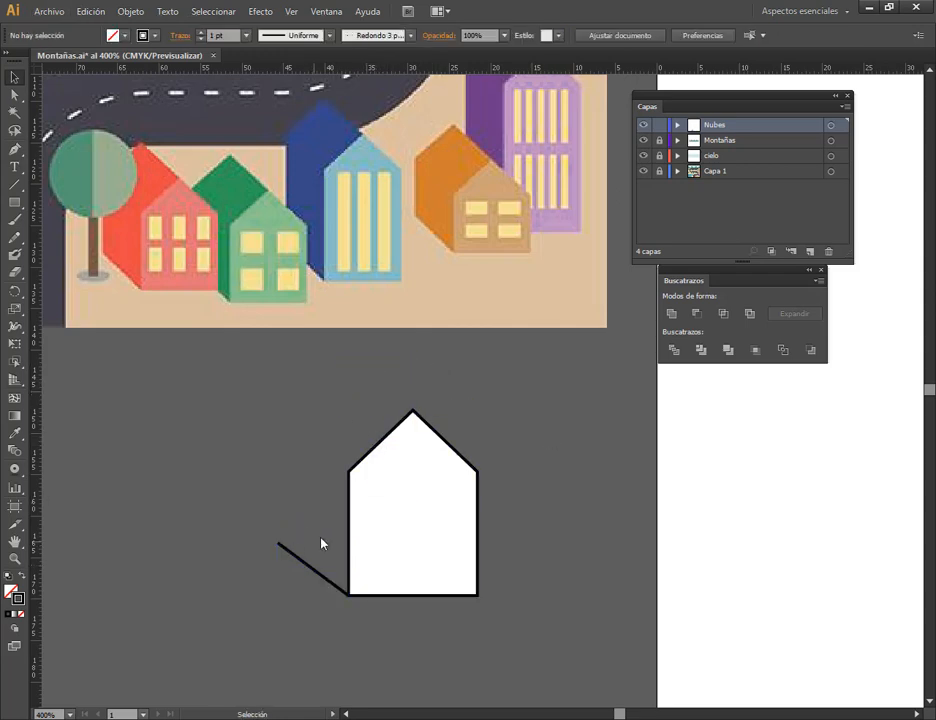
pyautogui.click(300, 560)
pyautogui.press('Delete')
# Duplicate the house front and place the copies so one sits behind the other, offset up and to the left.
pyautogui.click(416, 498)
pyautogui.moveTo(415, 493); pyautogui.dragTo(336, 501)
pyautogui.moveTo(336, 501); pyautogui.dragTo(384, 512)
pyautogui.moveTo(417, 521); pyautogui.dragTo(587, 591)
pyautogui.moveTo(412, 522); pyautogui.dragTo(263, 464)
pyautogui.moveTo(525, 576); pyautogui.dragTo(386, 512)
# Sample the reference red house's colours: light red for the front shape and darker red for the shape behind.
pyautogui.click(15, 434)
pyautogui.click(179, 203)
pyautogui.click(15, 78)
pyautogui.click(295, 470)
pyautogui.click(15, 434)
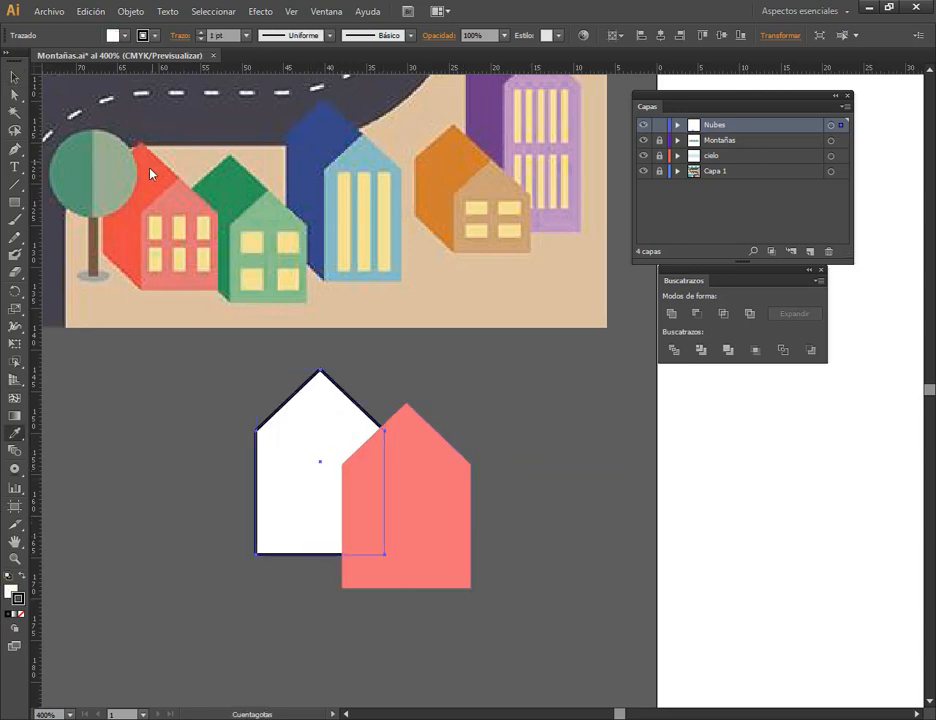
pyautogui.click(150, 170)
pyautogui.click(15, 78)
# Try to create a blend between the two red house shapes.
pyautogui.hotkey('ctrl', 'a')
pyautogui.click(130, 11)
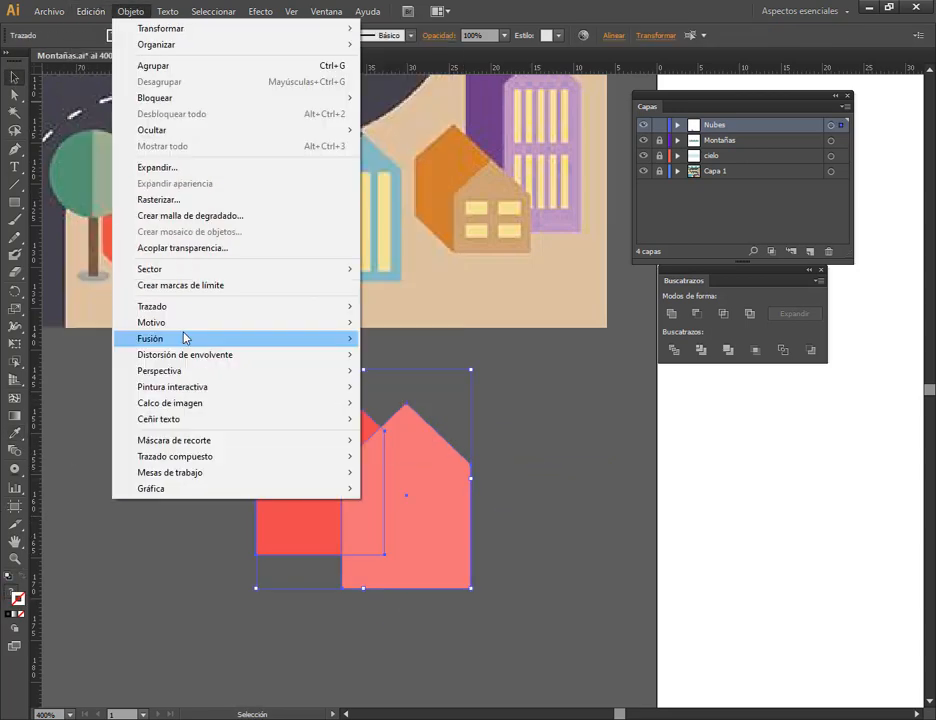
pyautogui.moveTo(182, 338)
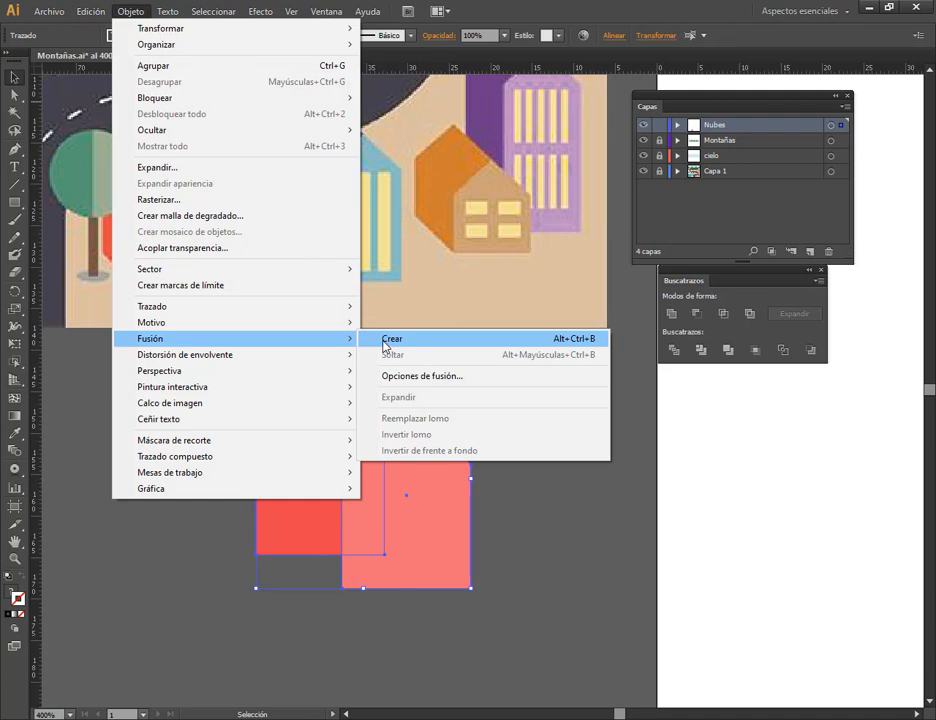
pyautogui.click(385, 343)
pyautogui.click(530, 480)
pyautogui.hotkey('ctrl', 'z')
# Move the darker red shape behind the front so their right-hand roof slopes lie along the same line.
pyautogui.moveTo(350, 420); pyautogui.dragTo(325, 390)
pyautogui.click(408, 389)
pyautogui.moveTo(391, 404); pyautogui.dragTo(430, 425)
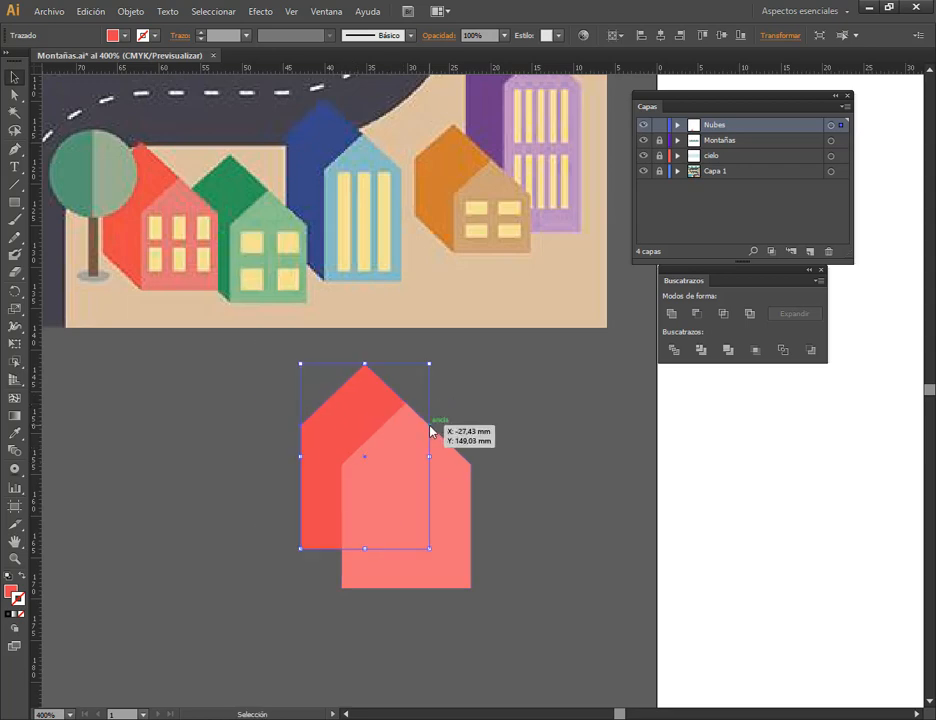
pyautogui.click(291, 12)
pyautogui.click(340, 445)
pyautogui.click(230, 442)
pyautogui.click(390, 405)
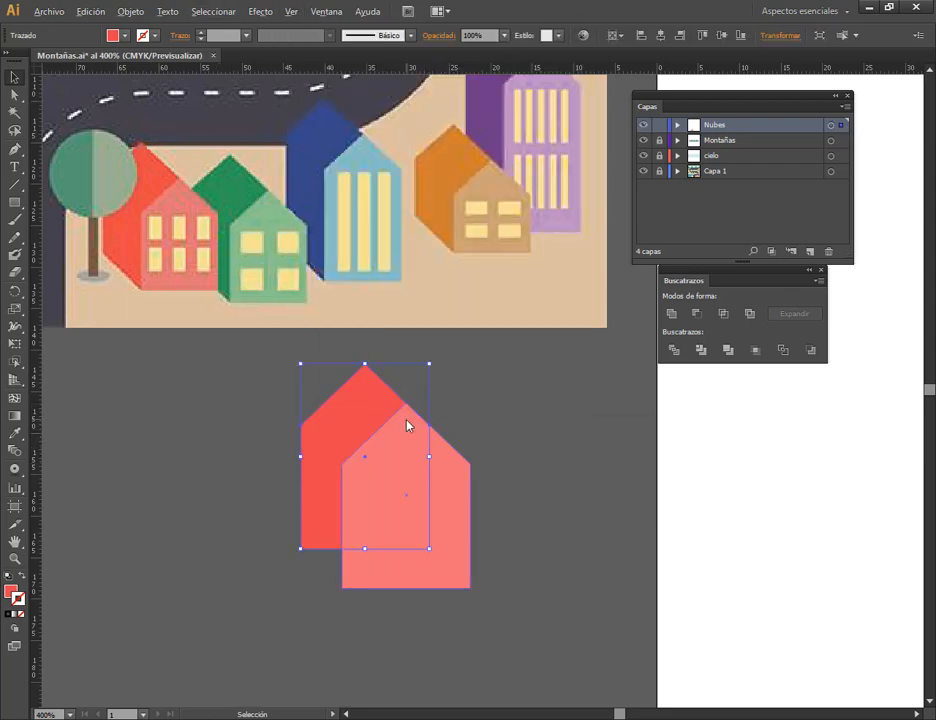
pyautogui.hotkey('ctrl', '+')
pyautogui.hotkey('ctrl', '+')
pyautogui.moveTo(381, 345); pyautogui.dragTo(430, 411)
pyautogui.scroll(-2, 481, 470)
pyautogui.click(601, 550)
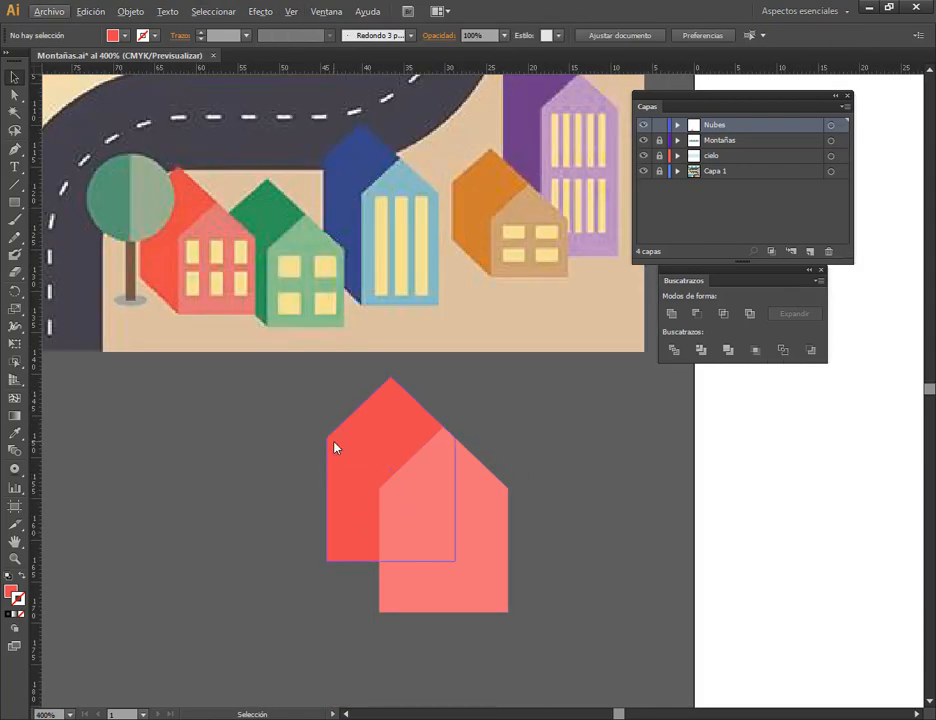
# Move the darker shape's lower-right anchor onto the front's lower-left corner to form the house's side wall.
pyautogui.press('a')
pyautogui.moveTo(455, 560); pyautogui.dragTo(380, 611)
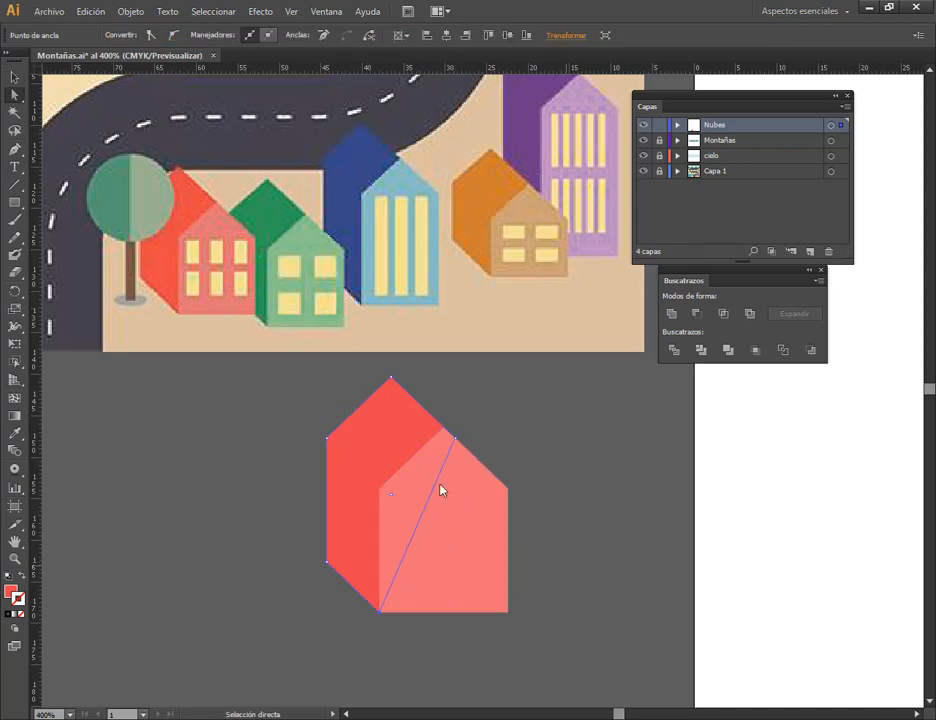
pyautogui.click(14, 77)
pyautogui.click(547, 418)
# Try to lower the darker shape's roof peak and snap its right roof anchor onto the front's peak.
pyautogui.click(14, 94)
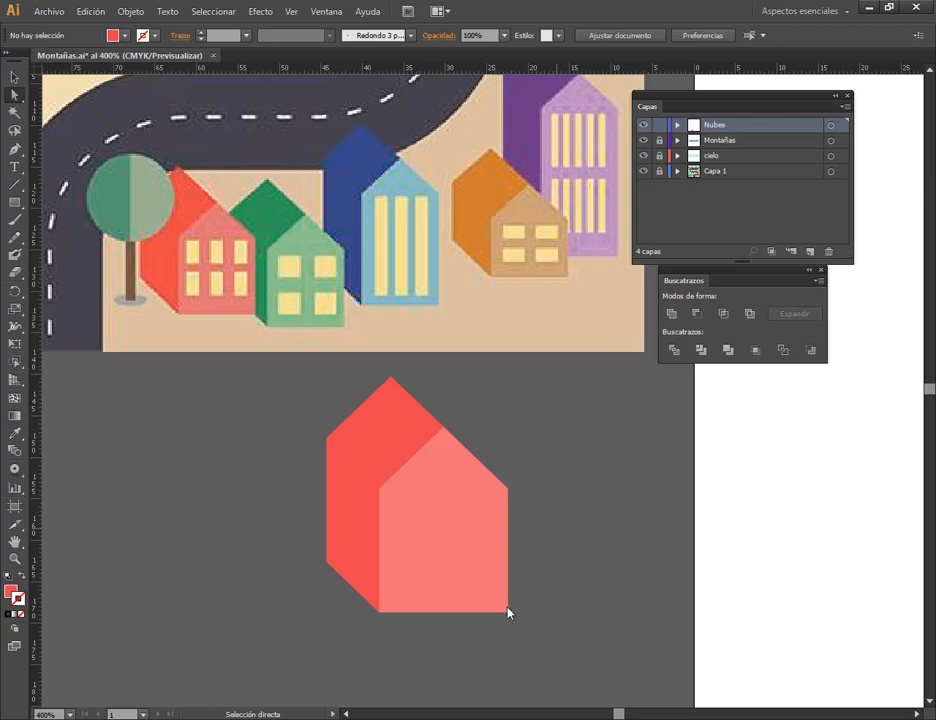
pyautogui.press('v')
pyautogui.moveTo(592, 519); pyautogui.dragTo(460, 480)
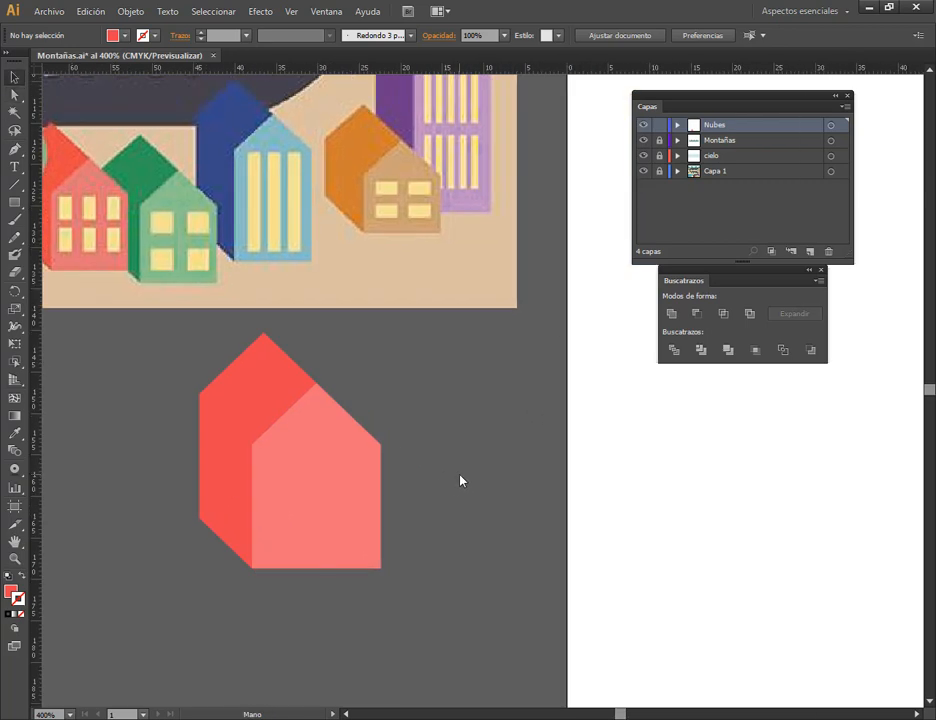
pyautogui.moveTo(407, 189); pyautogui.dragTo(495, 198)
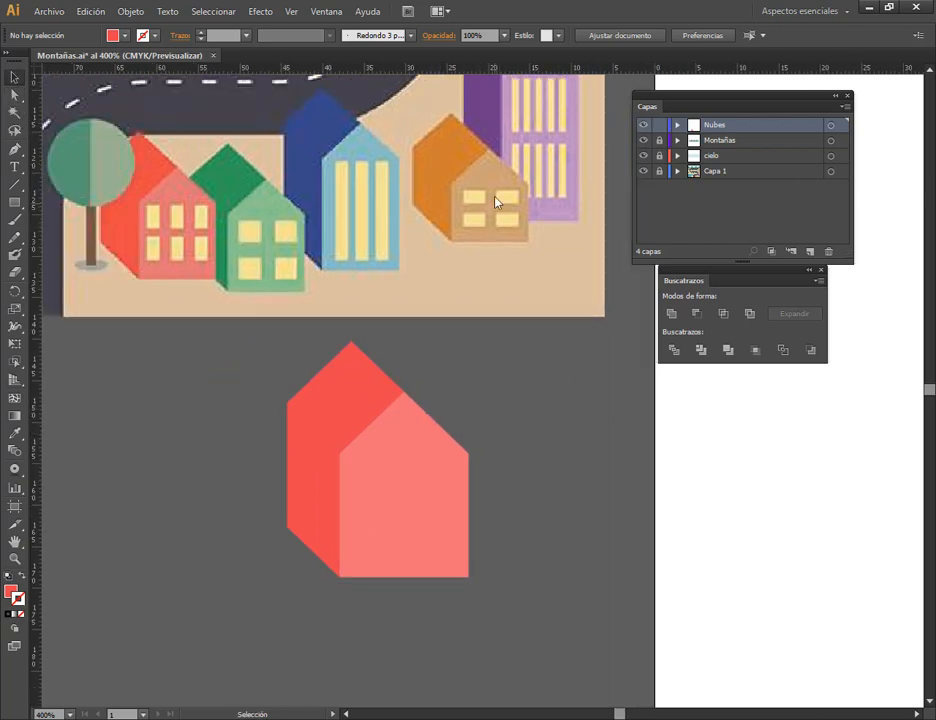
pyautogui.press('a')
pyautogui.click(325, 371)
pyautogui.moveTo(352, 343)
pyautogui.mouseDown()
pyautogui.moveTo(337, 353)
pyautogui.moveTo(345, 358)
pyautogui.mouseUp()
pyautogui.moveTo(416, 403); pyautogui.dragTo(404, 392)
pyautogui.click(511, 420)
pyautogui.click(287, 523)
pyautogui.hotkey('ctrl', 'z')
pyautogui.hotkey('ctrl', 'z')
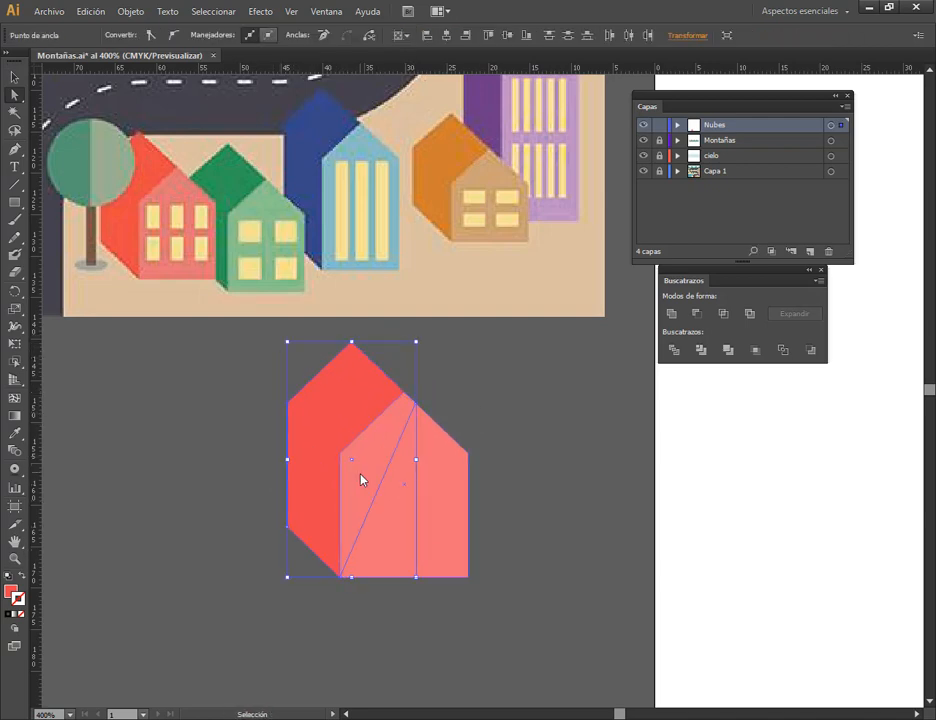
# Shift the darker shape's peak and left-side anchors down and outward, with its right roof anchor on the front's peak.
pyautogui.keyDown('shift'); pyautogui.click(288, 410); pyautogui.keyUp('shift')
pyautogui.moveTo(352, 343); pyautogui.dragTo(340, 358)
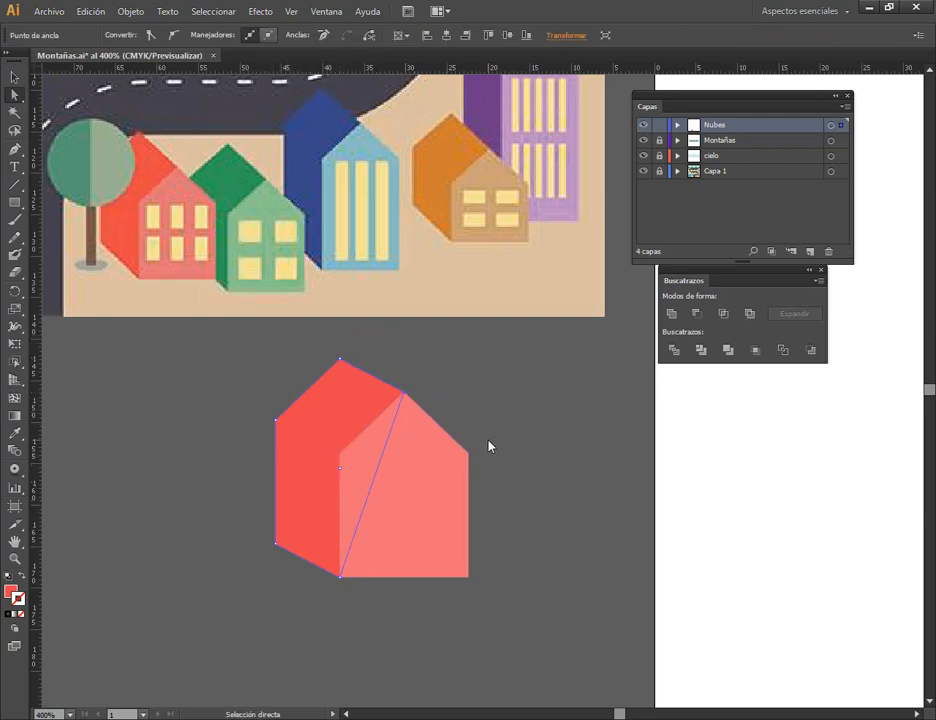
pyautogui.click(170, 440)
# Move the complete red house to the left and place a duplicate of it on its right.
pyautogui.click(14, 77)
pyautogui.moveTo(232, 335); pyautogui.dragTo(440, 525)
pyautogui.moveTo(446, 532); pyautogui.dragTo(219, 503)
pyautogui.moveTo(219, 503); pyautogui.dragTo(483, 525)
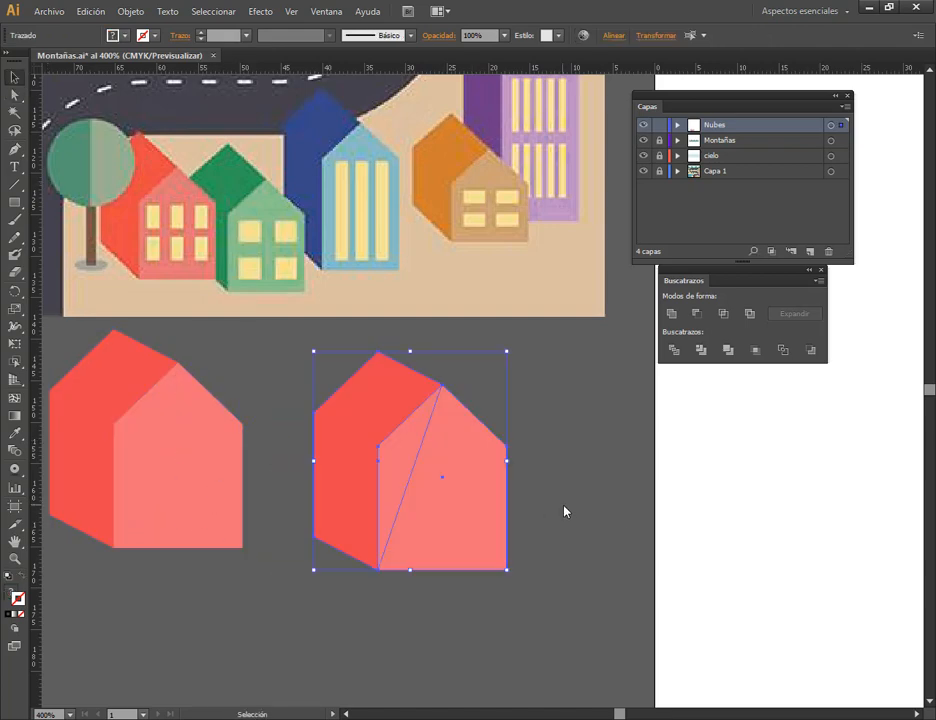
pyautogui.click(564, 510)
# Recolour the duplicate house from the reference green house: light green front and dark green side.
pyautogui.click(390, 552)
pyautogui.click(14, 433)
pyautogui.click(256, 209)
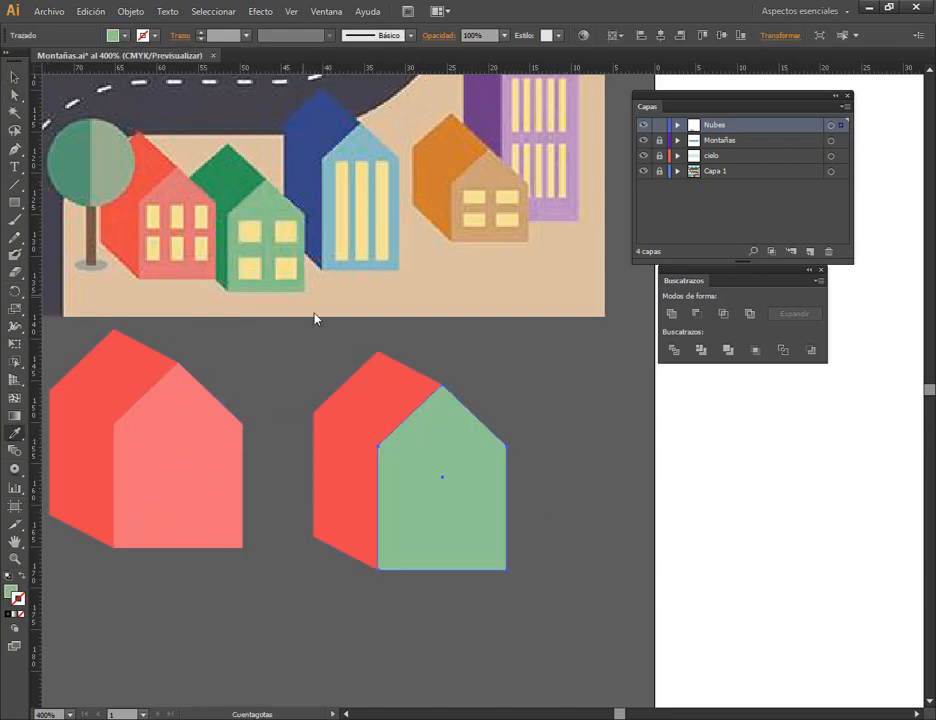
pyautogui.keyDown('ctrl'); pyautogui.click(346, 430); pyautogui.keyUp('ctrl')
pyautogui.click(238, 191)
pyautogui.click(14, 77)
pyautogui.click(562, 413)
# Duplicate the green house to its right, across the artboard's left edge.
pyautogui.moveTo(562, 413); pyautogui.dragTo(470, 474)
pyautogui.click(14, 203)
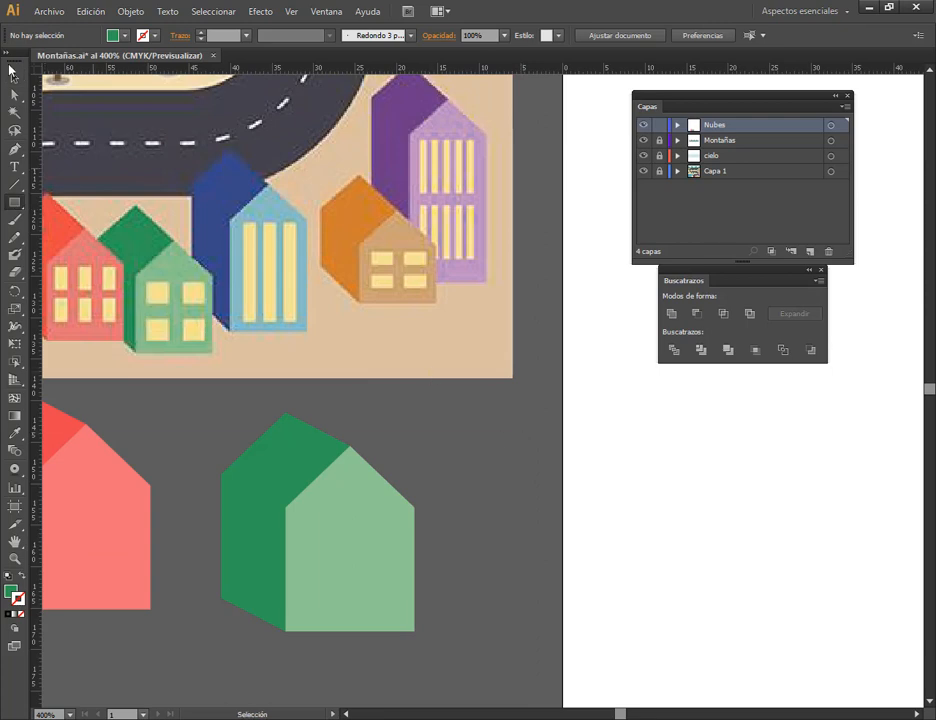
pyautogui.click(14, 77)
pyautogui.moveTo(195, 430); pyautogui.dragTo(572, 557)
pyautogui.click(453, 476)
# Recolour the new copy from the reference orange house: tan front and orange side.
pyautogui.click(635, 530)
pyautogui.click(14, 433)
pyautogui.click(414, 239)
pyautogui.keyDown('ctrl'); pyautogui.click(551, 476); pyautogui.keyUp('ctrl')
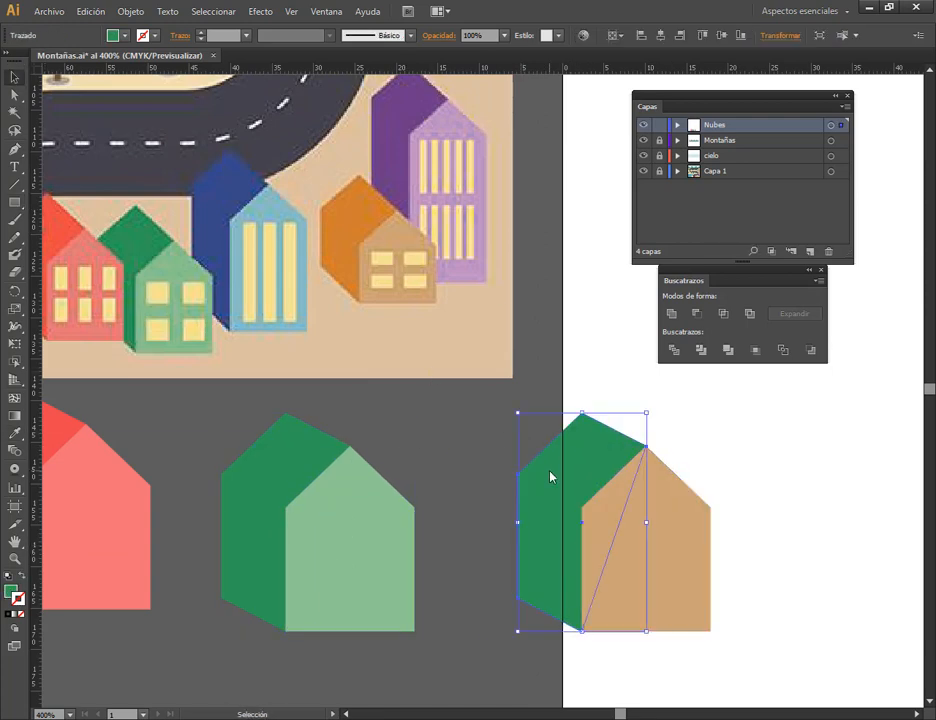
pyautogui.click(352, 225)
pyautogui.click(14, 77)
pyautogui.click(587, 388)
# Scale the orange house down to roughly two-thirds of its size and move it over the artboard.
pyautogui.moveTo(690, 435); pyautogui.dragTo(568, 558)
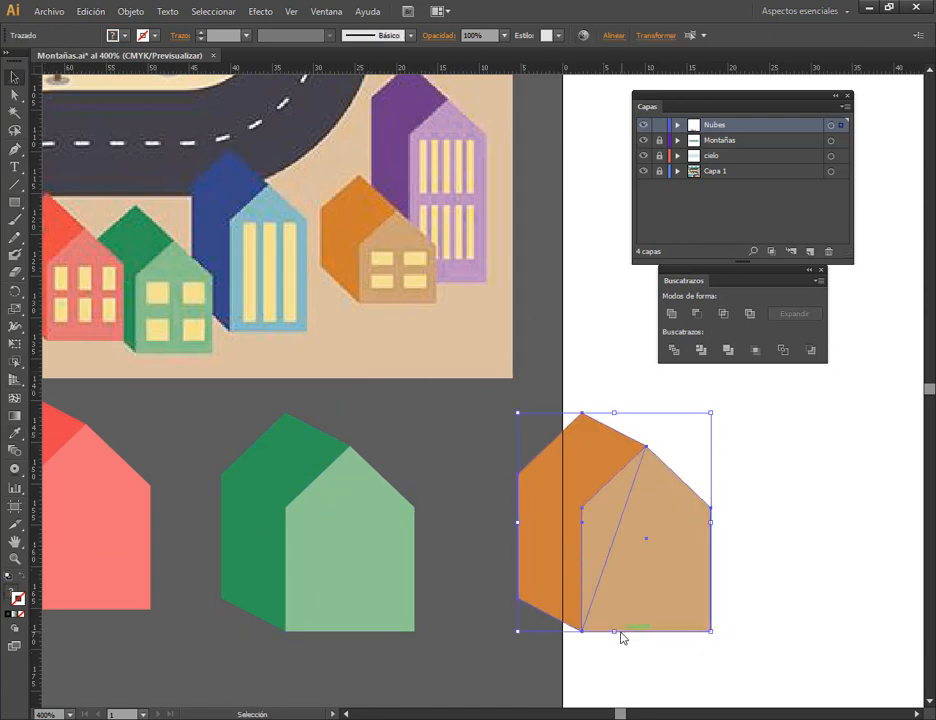
pyautogui.moveTo(710, 631); pyautogui.dragTo(656, 551)
pyautogui.moveTo(640, 530); pyautogui.dragTo(676, 570)
# Align the green house's base with the red house, duplicate it to the right, and move the orange house farther right.
pyautogui.moveTo(398, 446); pyautogui.dragTo(223, 509)
pyautogui.moveTo(343, 550); pyautogui.dragTo(558, 555)
pyautogui.moveTo(672, 462); pyautogui.dragTo(598, 525)
pyautogui.moveTo(556, 519); pyautogui.dragTo(696, 537)
# Try to stretch the copied green house upward to make it taller.
pyautogui.moveTo(562, 420); pyautogui.dragTo(488, 338)
pyautogui.hotkey('ctrl', 'z')
pyautogui.moveTo(478, 395); pyautogui.dragTo(476, 298)
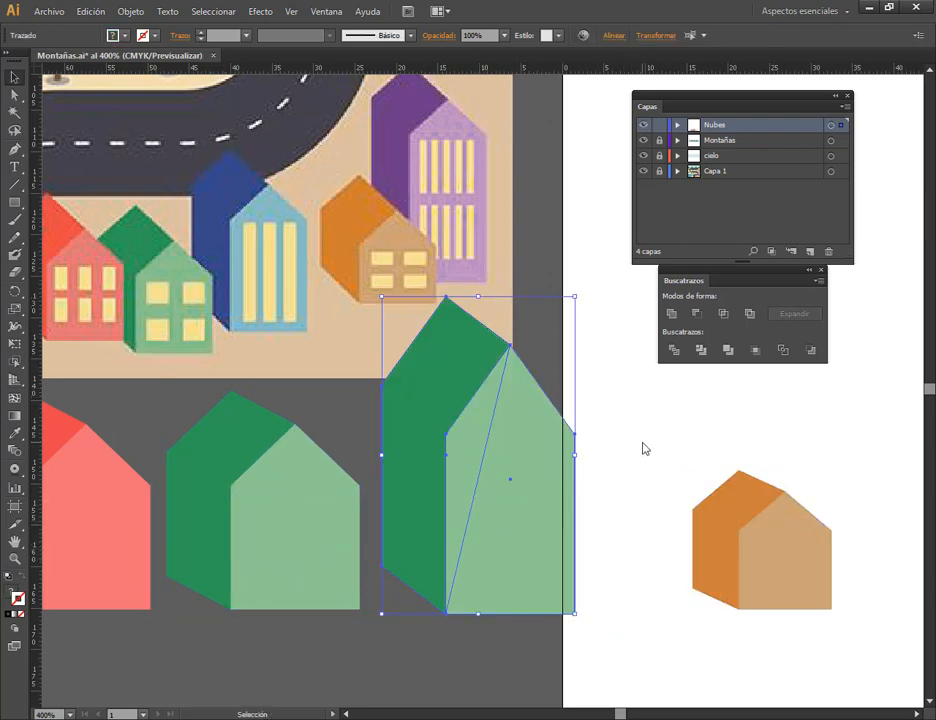
pyautogui.hotkey('ctrl', 'z')
# Lengthen the copied green house by moving only its lower anchors down, without reshaping the roof.
pyautogui.press('a')
pyautogui.moveTo(593, 652); pyautogui.dragTo(593, 654)
pyautogui.moveTo(575, 614); pyautogui.dragTo(575, 671)
pyautogui.scroll(-1, 601, 628)
pyautogui.press('v')
pyautogui.click(592, 420)
# Duplicate the tall green house onto the artboard, up and to the right above the orange house.
pyautogui.hotkey('ctrl', '-')
pyautogui.moveTo(590, 470); pyautogui.dragTo(470, 507)
pyautogui.moveTo(372, 505); pyautogui.dragTo(554, 232)
pyautogui.click(462, 395)
# Recolour the tall house beside the green one from the reference: light blue front and dark blue side.
pyautogui.click(382, 540)
pyautogui.click(13, 432)
pyautogui.click(198, 268)
pyautogui.keyDown('ctrl'); pyautogui.click(309, 500); pyautogui.keyUp('ctrl')
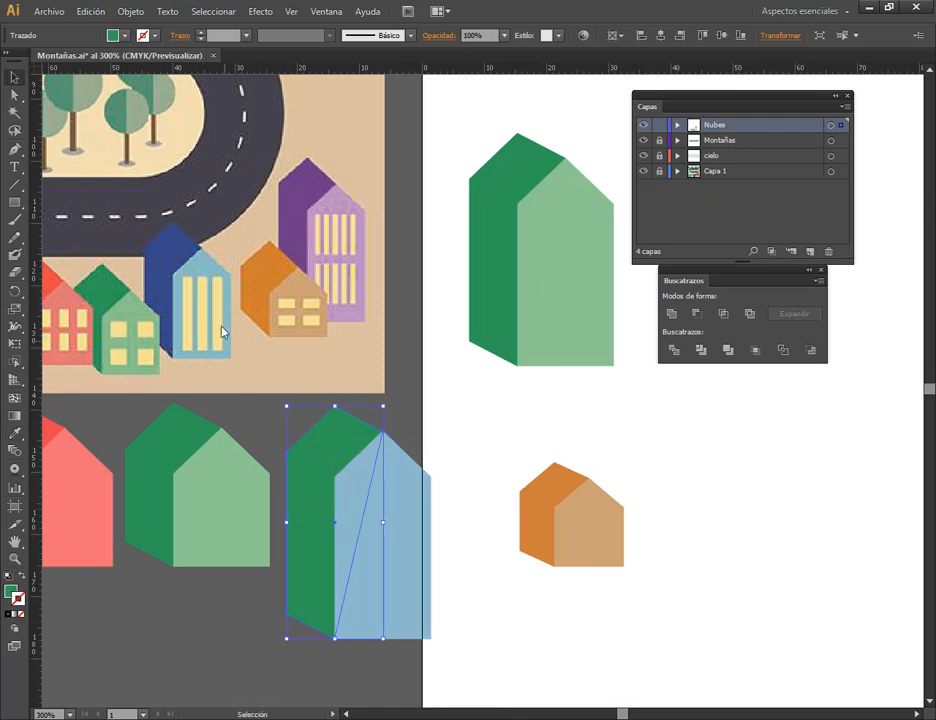
pyautogui.click(162, 265)
# Recolour the tall house on the artboard from the reference: light purple front and dark purple side.
pyautogui.keyDown('ctrl'); pyautogui.click(531, 287); pyautogui.keyUp('ctrl')
pyautogui.click(344, 207)
pyautogui.keyDown('ctrl'); pyautogui.click(491, 188); pyautogui.keyUp('ctrl')
pyautogui.click(301, 177)
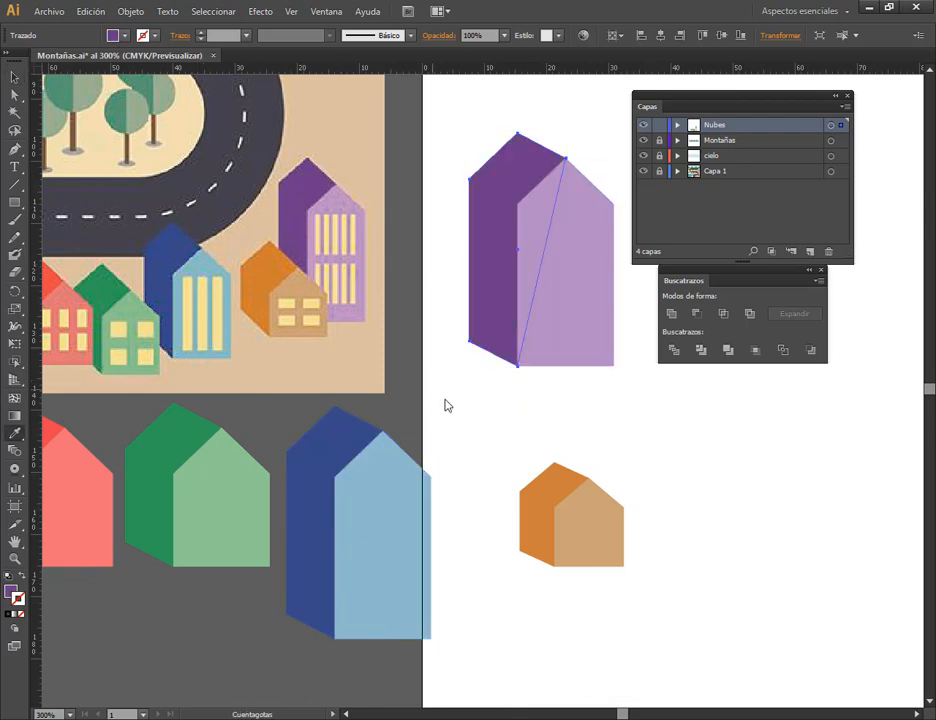
pyautogui.press('v')
pyautogui.click(445, 401)
pyautogui.scroll(-1, 445, 401)
pyautogui.hotkey('alt', 'Tab')
pyautogui.hotkey('alt', 'Tab')
# Draw a window on the green house's front, fill it with the reference windows' yellow, and place a duplicate beside it.
pyautogui.scroll(1, 190, 545)
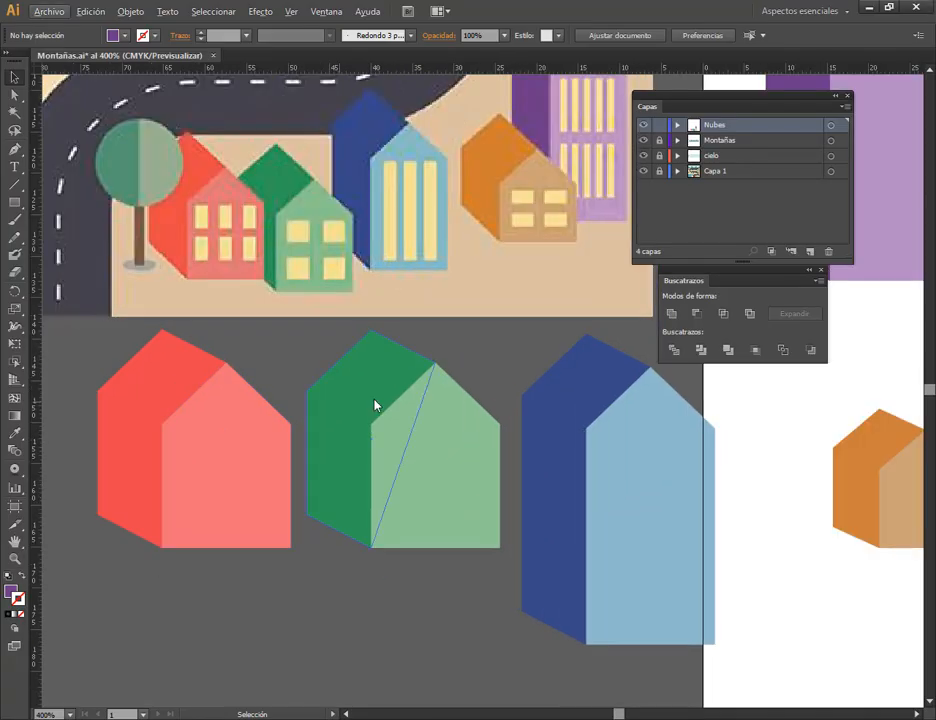
pyautogui.click(17, 208)
pyautogui.moveTo(391, 434)
pyautogui.mouseDown()
pyautogui.moveTo(431, 470)
pyautogui.moveTo(470, 450)
pyautogui.mouseUp()
pyautogui.press('i')
pyautogui.click(298, 235)
pyautogui.press('v')
# Duplicate the green house's window pair below itself, and place a narrow copy of a window on the red house's front.
pyautogui.keyDown('shift'); pyautogui.click(413, 463); pyautogui.keyUp('shift')
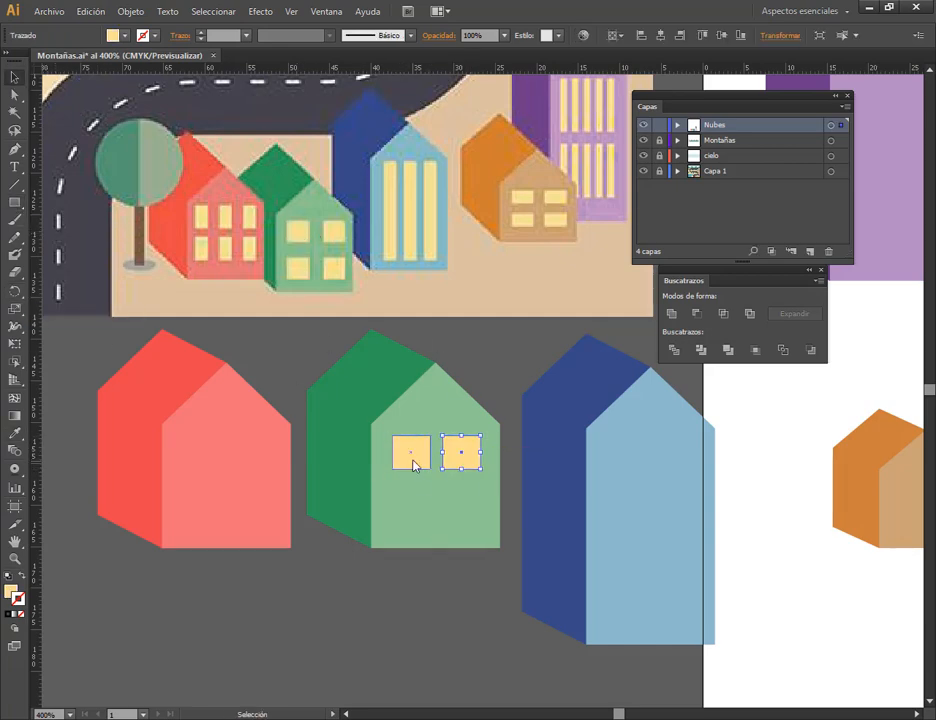
pyautogui.moveTo(414, 463); pyautogui.dragTo(262, 463)
pyautogui.click(451, 622)
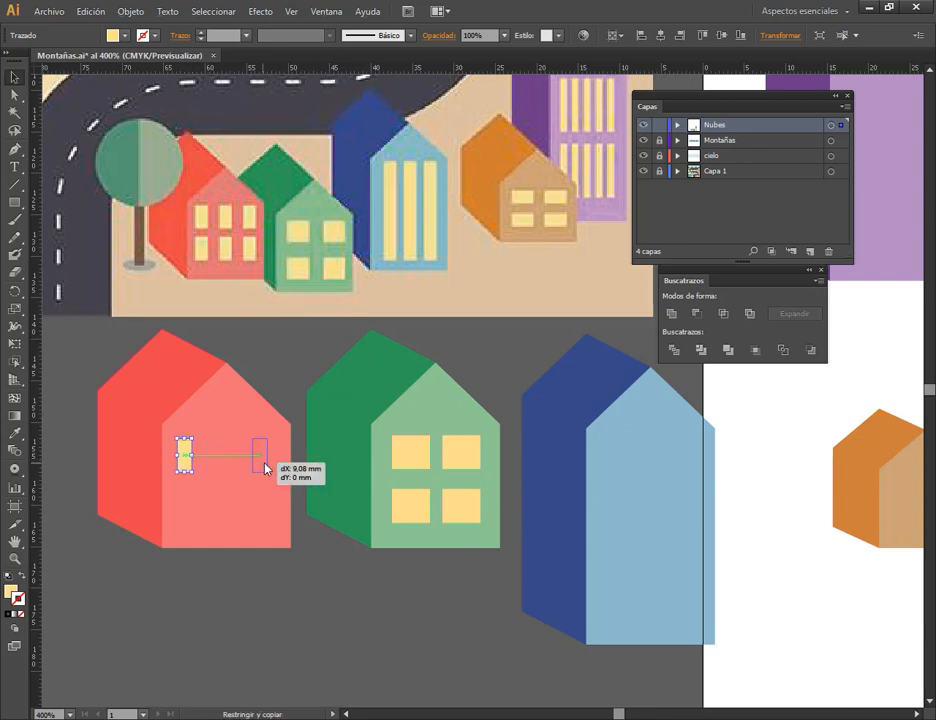
# Duplicate the red house's narrow window horizontally, with one copy near the far edge of the front and one between them.
pyautogui.keyDown('shift'); pyautogui.click(184, 455); pyautogui.keyUp('shift')
pyautogui.click(90, 11)
pyautogui.click(485, 6)
pyautogui.keyDown('shift'); pyautogui.click(262, 462); pyautogui.keyUp('shift')
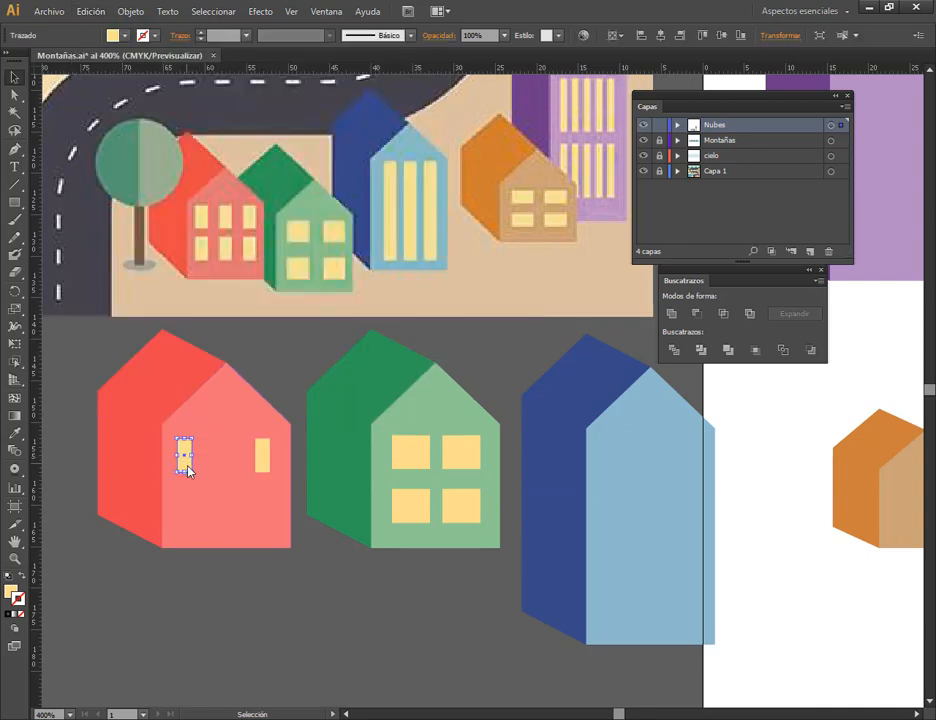
pyautogui.keyDown('alt'); pyautogui.moveTo(188, 466); pyautogui.dragTo(223, 466); pyautogui.keyUp('alt')
# Distribute the red house's three windows evenly in the horizontal direction with the Align options.
pyautogui.keyDown('shift'); pyautogui.click(186, 463); pyautogui.keyUp('shift')
pyautogui.keyDown('shift'); pyautogui.click(262, 455); pyautogui.keyUp('shift')
pyautogui.click(325, 11)
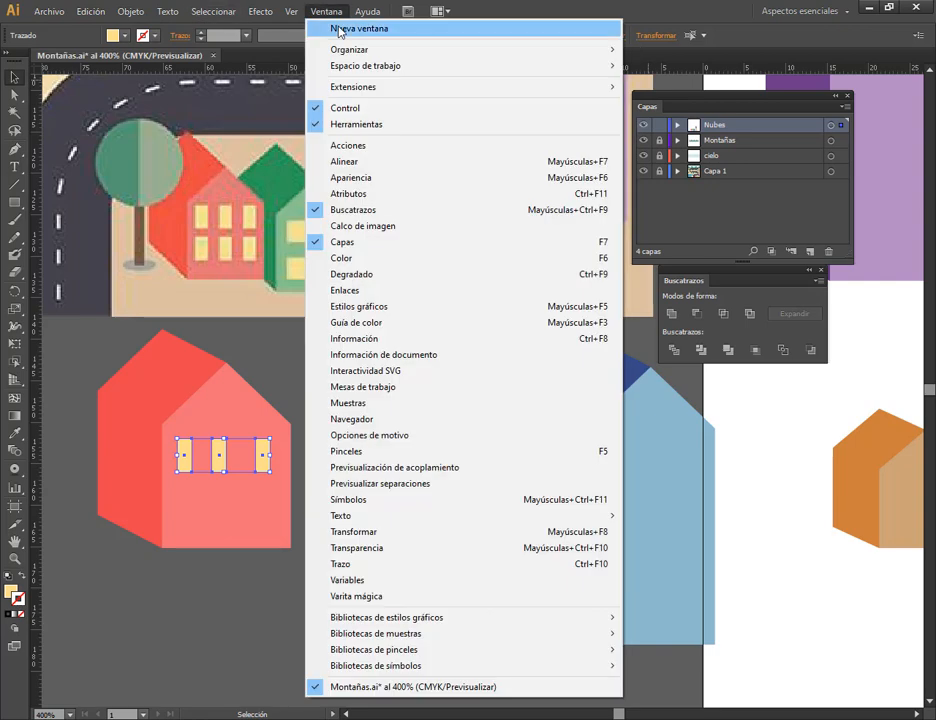
pyautogui.click(350, 157)
pyautogui.click(457, 408)
pyautogui.hotkey('ctrl', 'z')
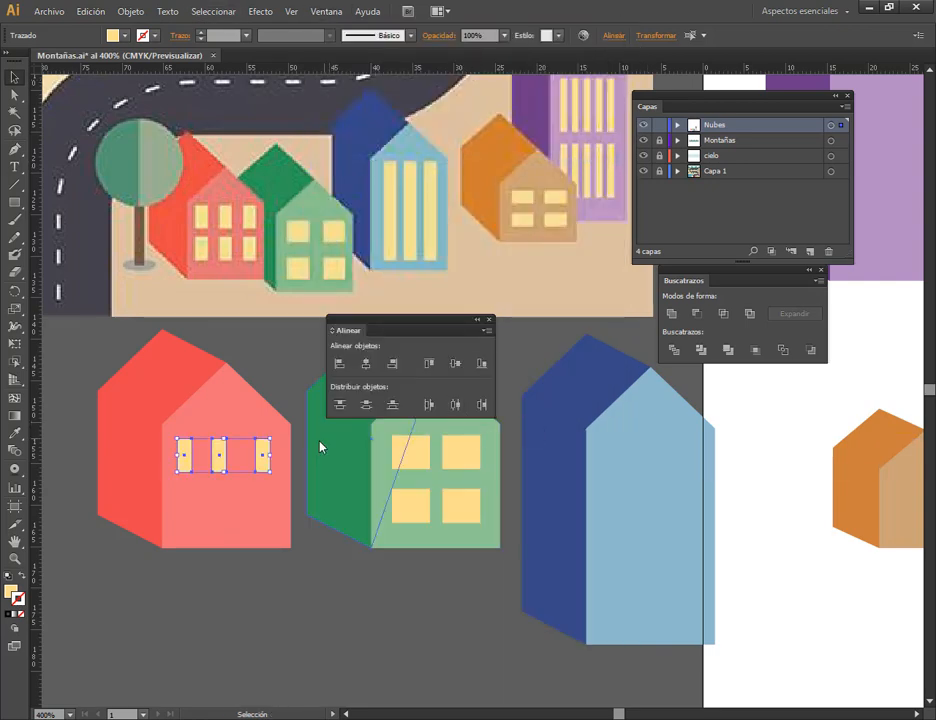
pyautogui.click(429, 404)
pyautogui.hotkey('ctrl', 'z')
pyautogui.click(487, 330)
pyautogui.click(524, 324)
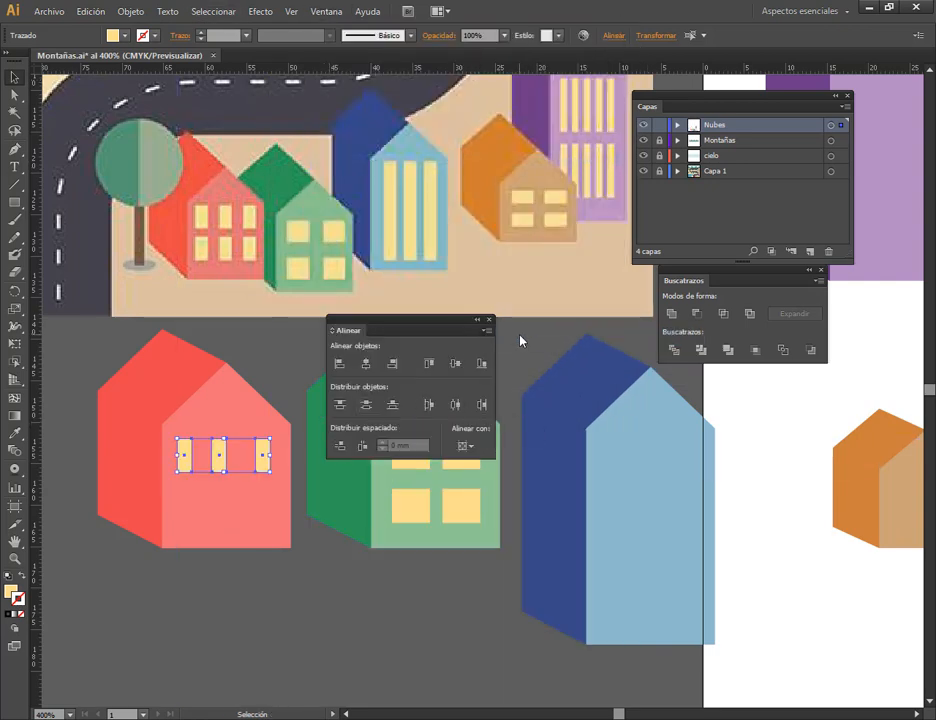
pyautogui.click(463, 445)
pyautogui.click(497, 462)
pyautogui.click(488, 319)
pyautogui.click(292, 359)
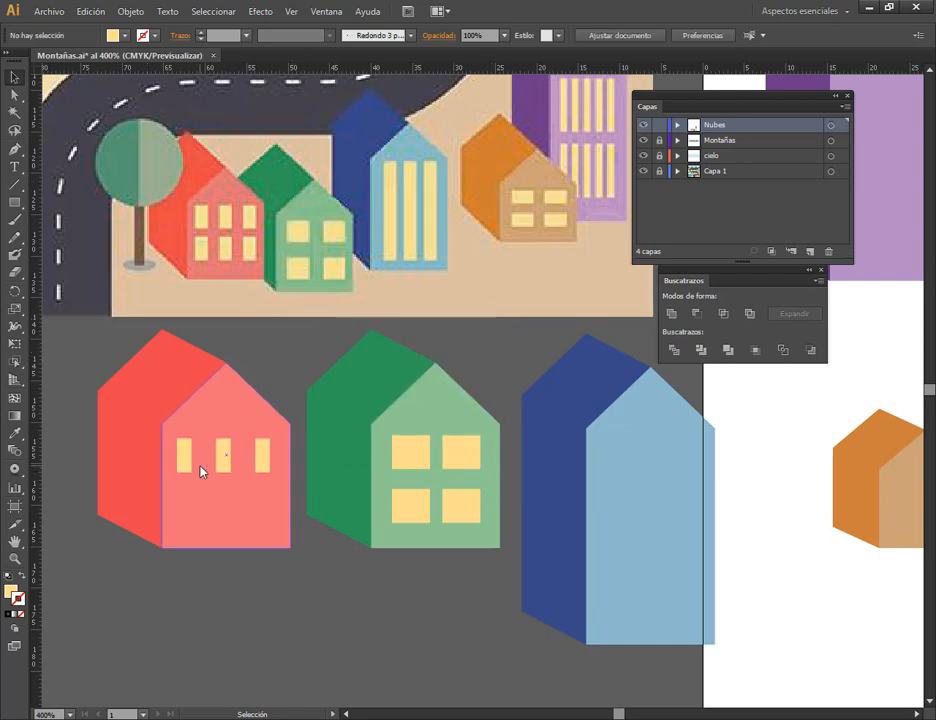
# Widen the red house's three windows and distribute them horizontally by their centres.
pyautogui.scroll(1, 201, 470)
pyautogui.moveTo(255, 471); pyautogui.dragTo(343, 549)
pyautogui.click(209, 552)
pyautogui.keyDown('shift'); pyautogui.click(253, 554); pyautogui.keyUp('shift')
pyautogui.keyDown('shift'); pyautogui.click(325, 555); pyautogui.keyUp('shift')
pyautogui.click(326, 11)
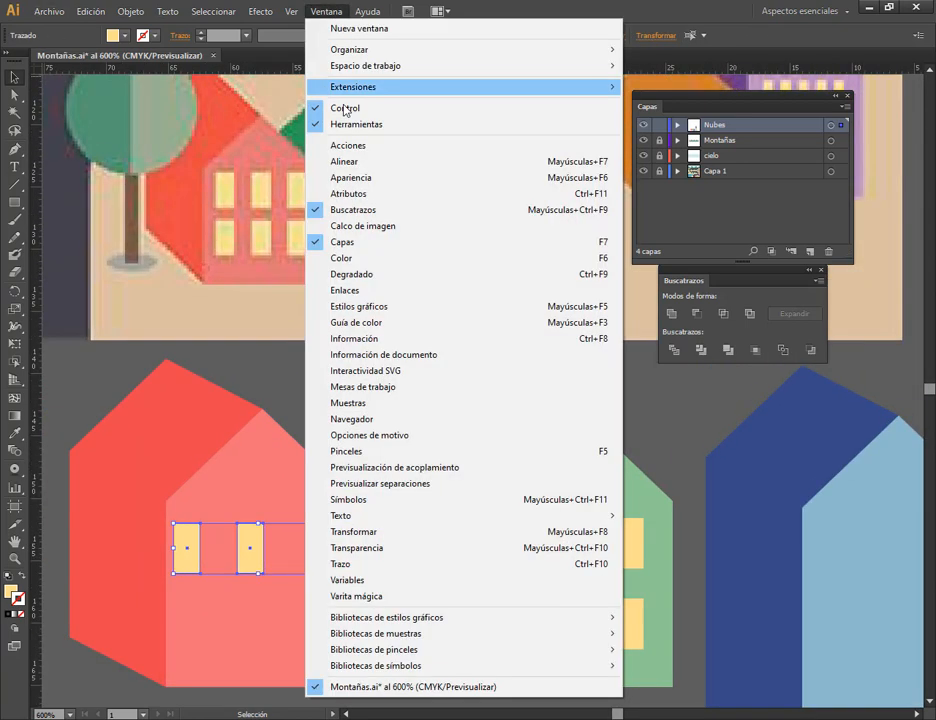
pyautogui.click(384, 161)
pyautogui.click(456, 404)
pyautogui.click(489, 320)
pyautogui.click(360, 420)
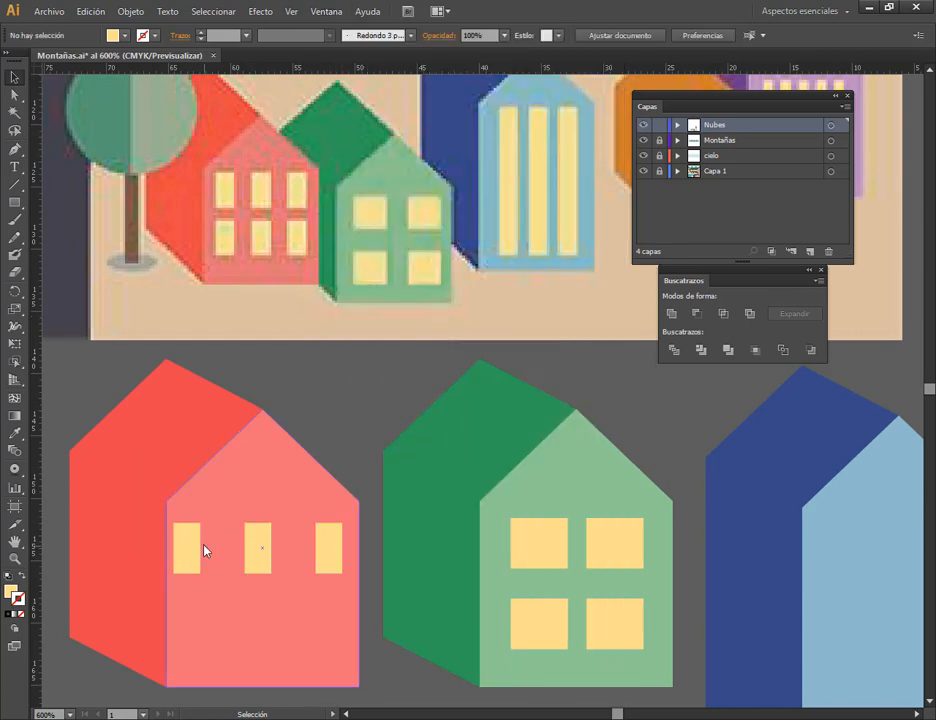
# Move the red house's outer windows inward, space the three evenly, and duplicate the row below.
pyautogui.moveTo(188, 547); pyautogui.dragTo(212, 547)
pyautogui.moveTo(324, 546); pyautogui.dragTo(314, 614)
pyautogui.keyDown('shift'); pyautogui.click(258, 547); pyautogui.keyUp('shift')
pyautogui.keyDown('shift'); pyautogui.click(212, 547); pyautogui.keyUp('shift')
pyautogui.click(326, 11)
pyautogui.click(400, 156)
pyautogui.click(489, 320)
pyautogui.click(361, 448)
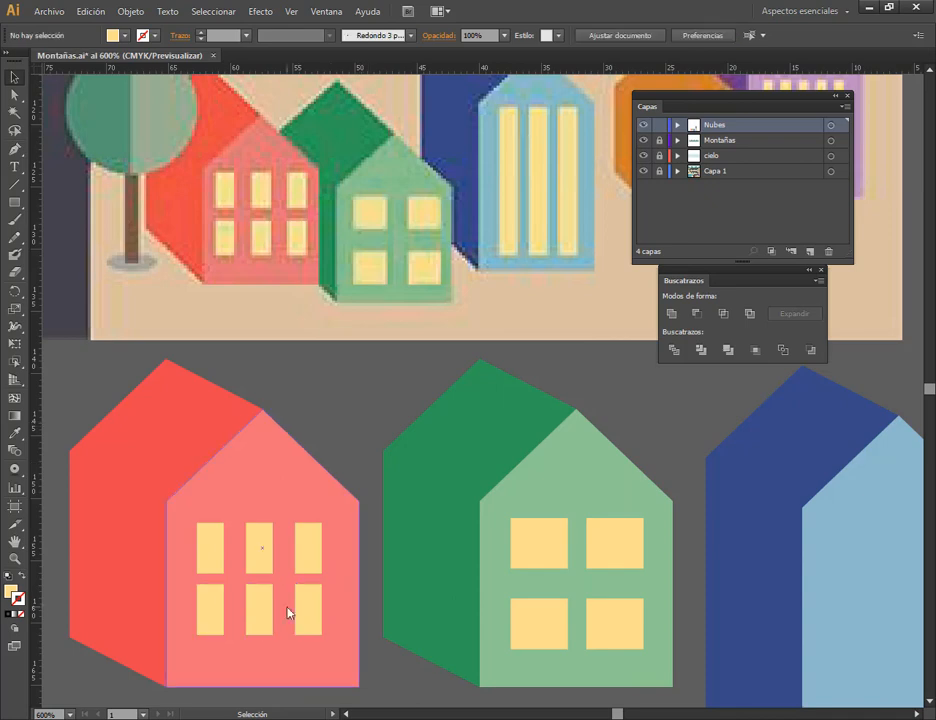
# Widen the gap between the red house's two window rows by moving the upper row up slightly.
pyautogui.click(304, 611)
pyautogui.keyDown('shift'); pyautogui.click(260, 612); pyautogui.keyUp('shift')
pyautogui.keyDown('shift'); pyautogui.click(216, 613); pyautogui.keyUp('shift')
pyautogui.click(212, 552)
pyautogui.keyDown('shift'); pyautogui.click(260, 554); pyautogui.keyUp('shift')
pyautogui.keyDown('shift'); pyautogui.click(308, 557); pyautogui.keyUp('shift')
pyautogui.click(368, 548)
pyautogui.scroll(-1, 364, 543)
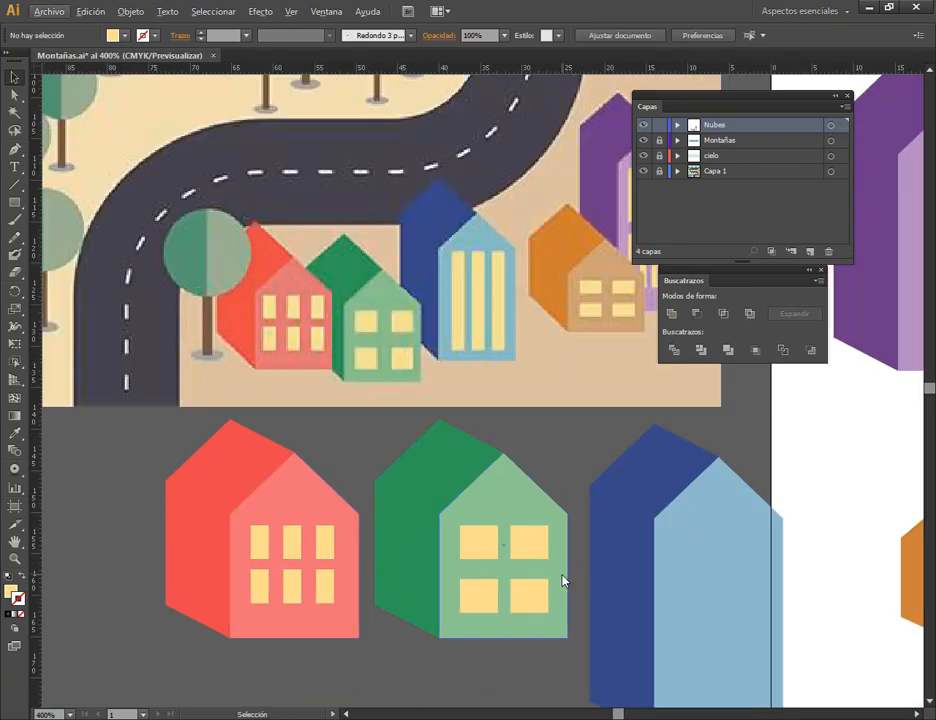
# Copy a row of three windows from the red house to the blue house's front and stretch them into tall strips.
pyautogui.moveTo(562, 581); pyautogui.dragTo(378, 400)
pyautogui.moveTo(72, 359); pyautogui.dragTo(126, 420)
pyautogui.click(126, 421)
pyautogui.keyDown('shift'); pyautogui.click(161, 425); pyautogui.keyUp('shift')
pyautogui.keyDown('shift'); pyautogui.click(196, 436); pyautogui.keyUp('shift')
pyautogui.moveTo(197, 437); pyautogui.dragTo(590, 594)
pyautogui.moveTo(673, 509); pyautogui.dragTo(531, 530)
# Copy the green house's four windows onto the orange house, scale them down to fit, and centre them on its front.
pyautogui.click(213, 448)
pyautogui.keyDown('shift'); pyautogui.click(254, 446); pyautogui.keyUp('shift')
pyautogui.keyDown('shift'); pyautogui.click(254, 498); pyautogui.keyUp('shift')
pyautogui.keyDown('shift'); pyautogui.click(213, 506); pyautogui.keyUp('shift')
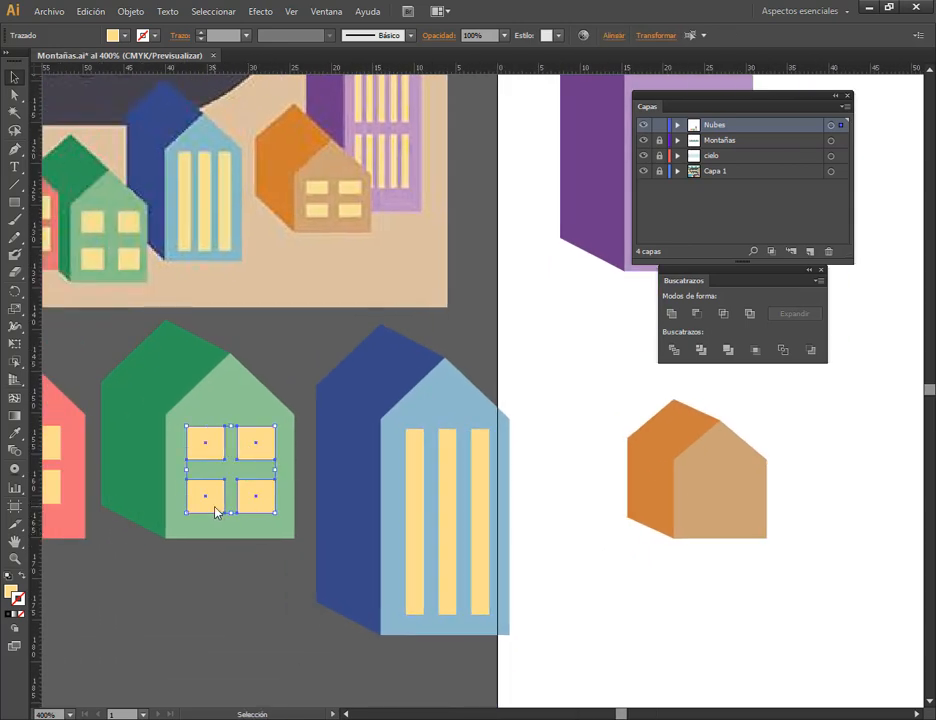
pyautogui.moveTo(213, 506); pyautogui.dragTo(712, 550)
pyautogui.moveTo(774, 557); pyautogui.dragTo(753, 522)
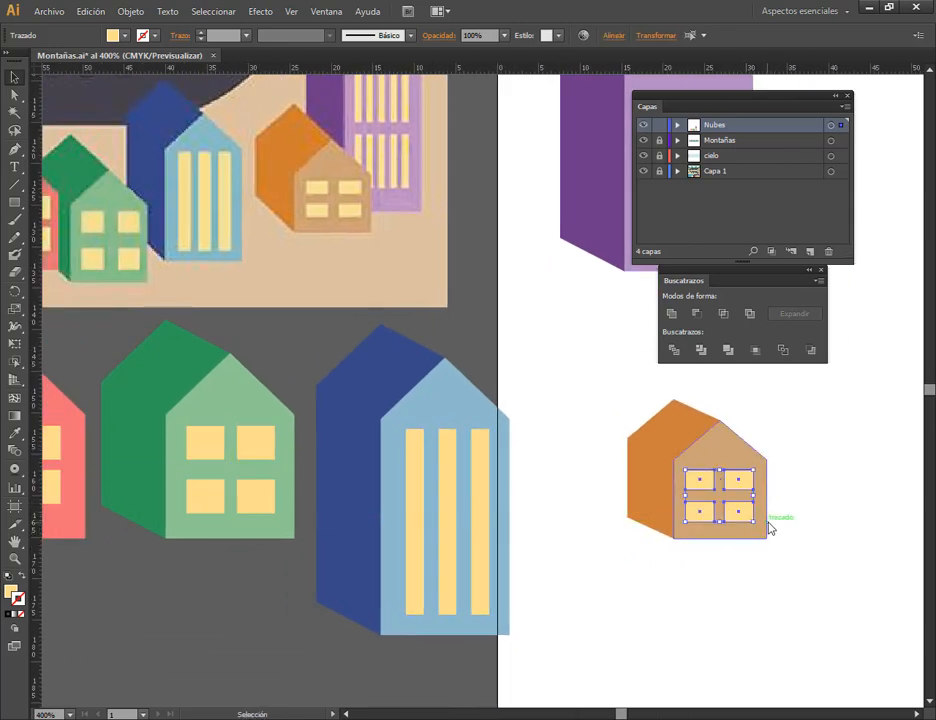
pyautogui.scroll(3, 776, 524)
pyautogui.moveTo(688, 497); pyautogui.dragTo(699, 507)
pyautogui.press('Left')
pyautogui.click(790, 512)
# Place a tall narrow yellow window on the purple house's front and duplicate it horizontally near the opposite edge.
pyautogui.scroll(-4, 748, 475)
pyautogui.moveTo(736, 449); pyautogui.dragTo(609, 588)
pyautogui.moveTo(311, 314); pyautogui.dragTo(362, 305)
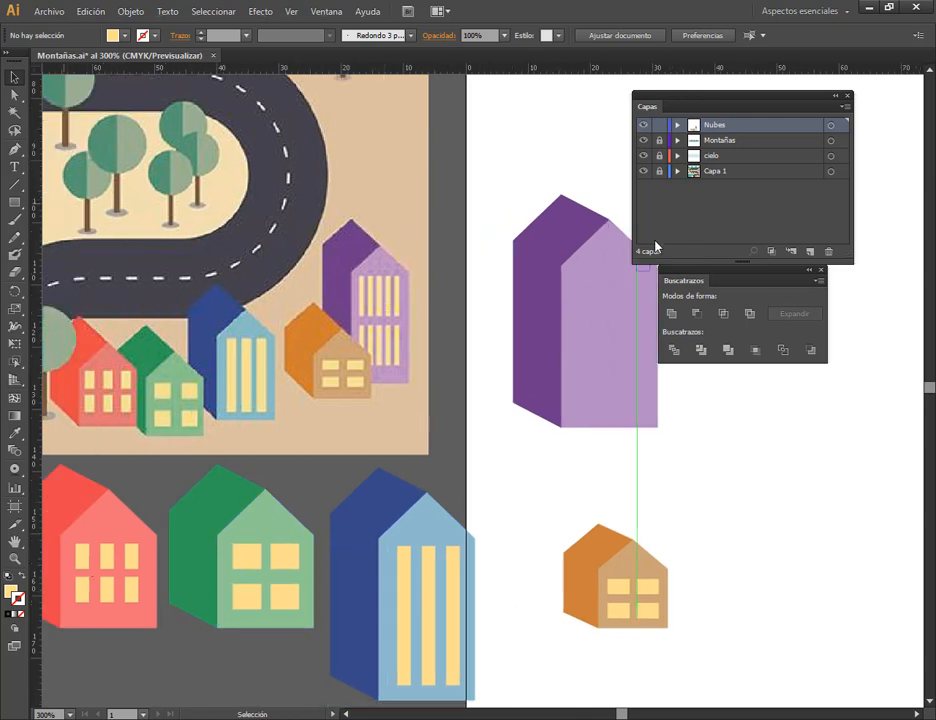
pyautogui.moveTo(655, 241); pyautogui.dragTo(541, 414)
pyautogui.click(723, 528)
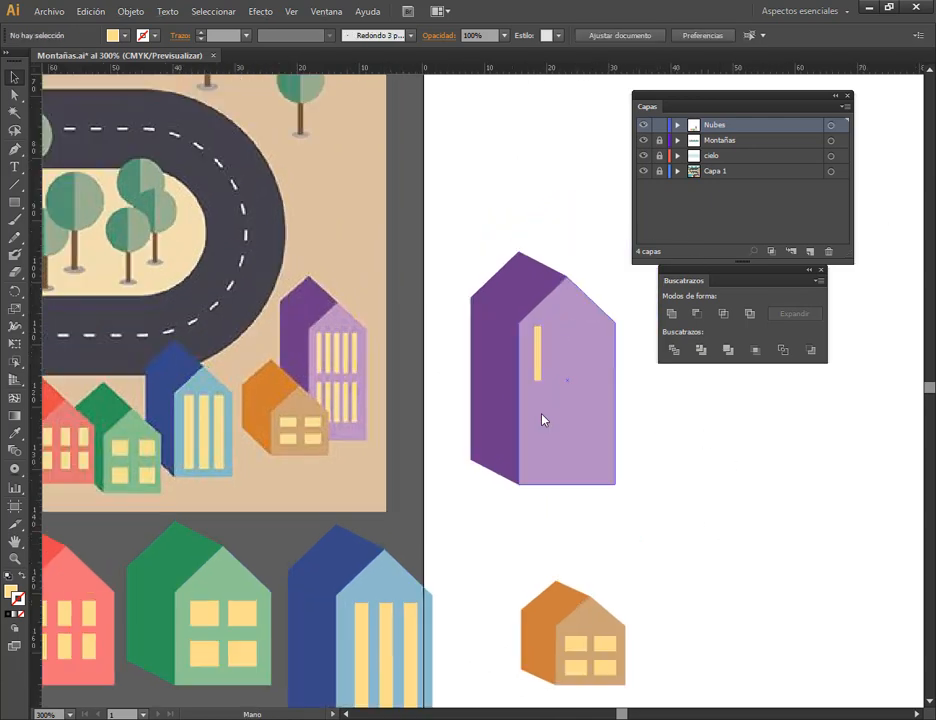
pyautogui.moveTo(517, 355); pyautogui.dragTo(577, 355)
pyautogui.click(660, 416)
pyautogui.click(48, 11)
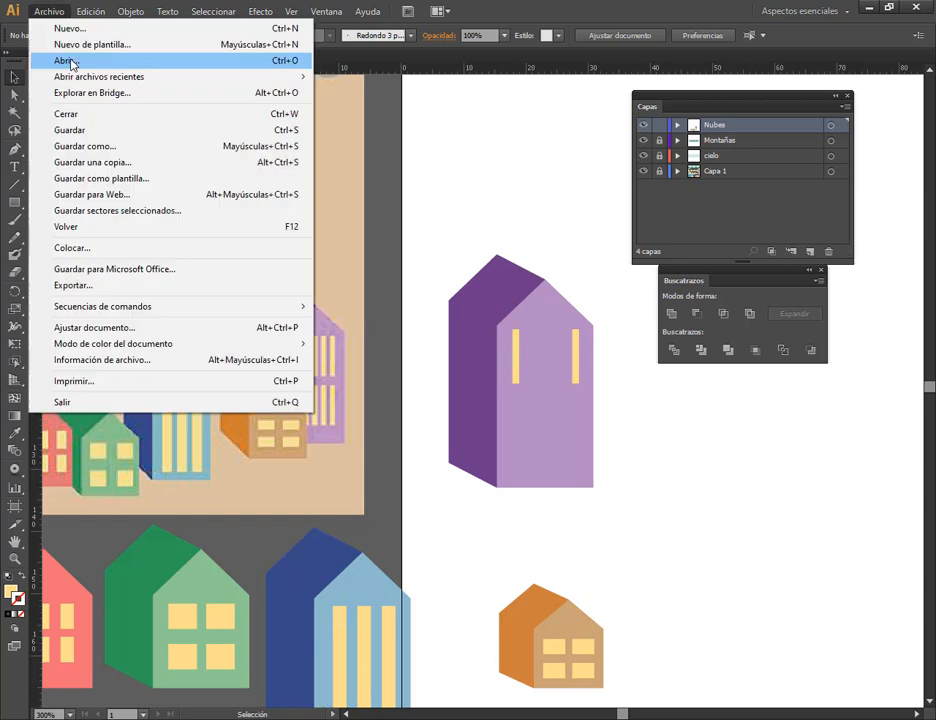
pyautogui.click(66, 61)
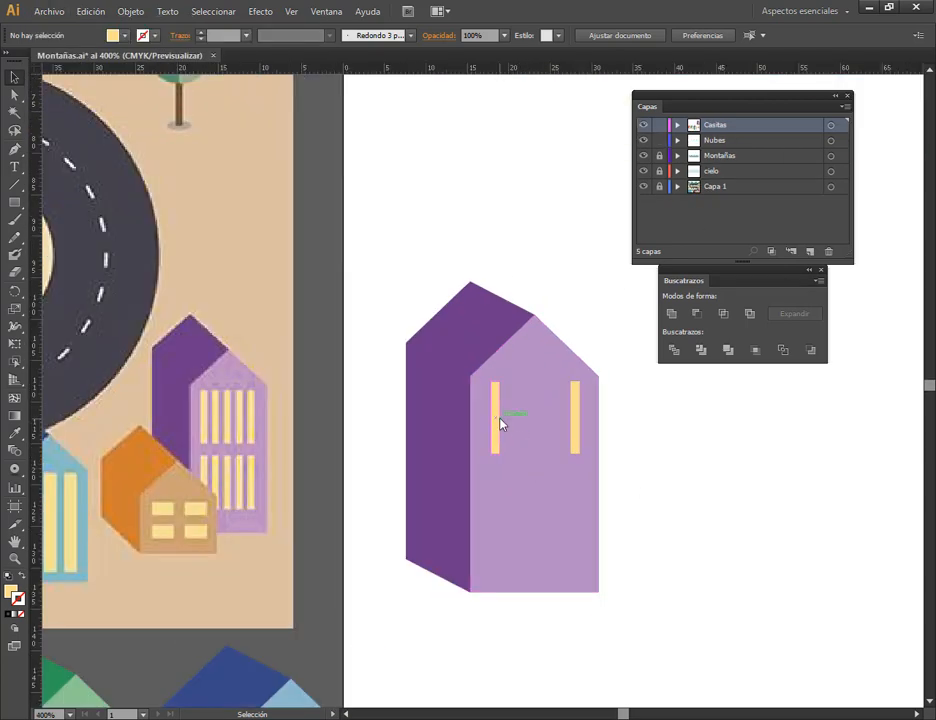
# Try to fill the space between the purple house's two windows with three manually placed copies of the left one.
pyautogui.click(497, 421)
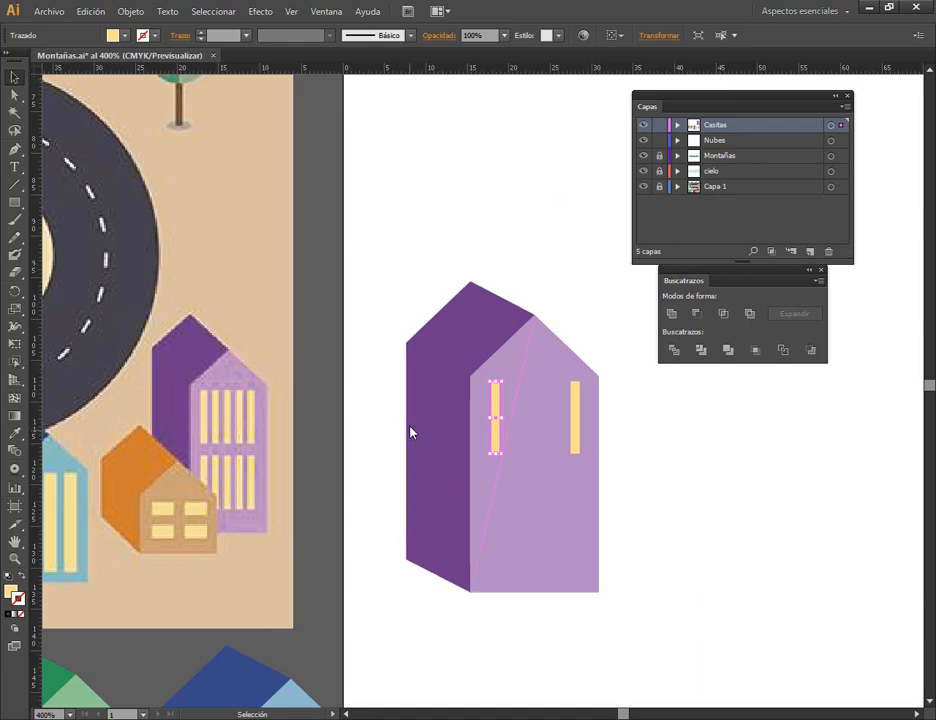
pyautogui.press('space')
pyautogui.moveTo(73, 558); pyautogui.dragTo(521, 372)
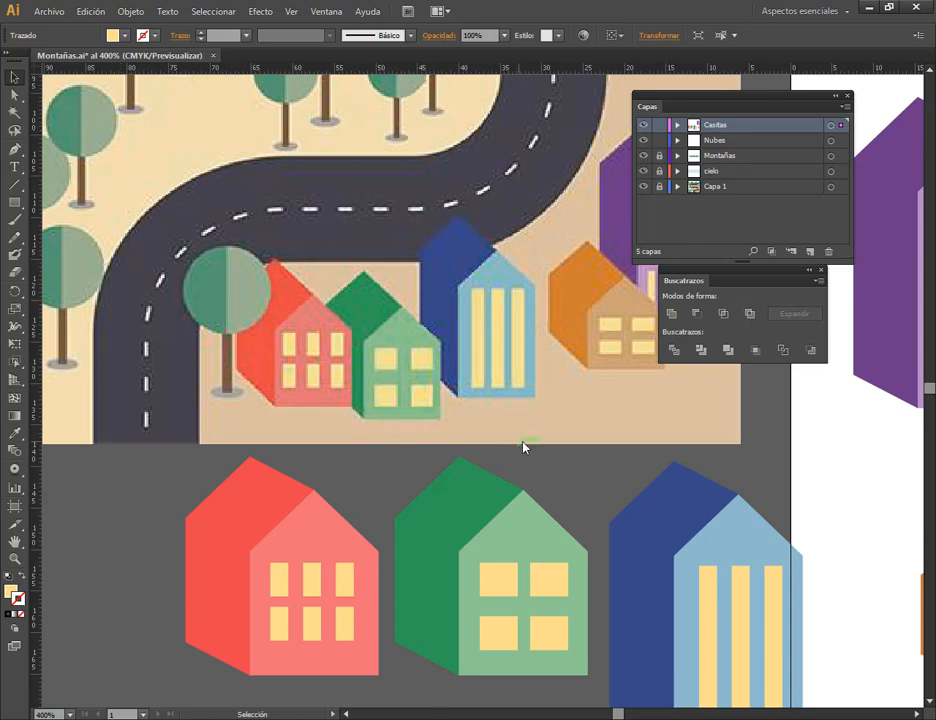
pyautogui.moveTo(628, 410); pyautogui.dragTo(261, 480)
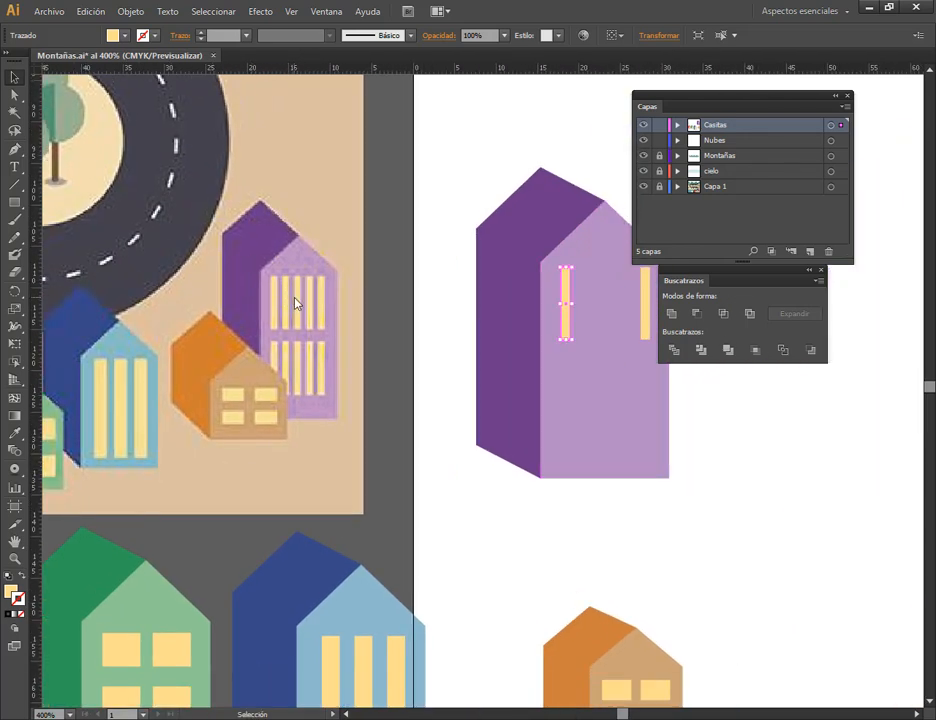
pyautogui.moveTo(453, 324); pyautogui.dragTo(355, 378)
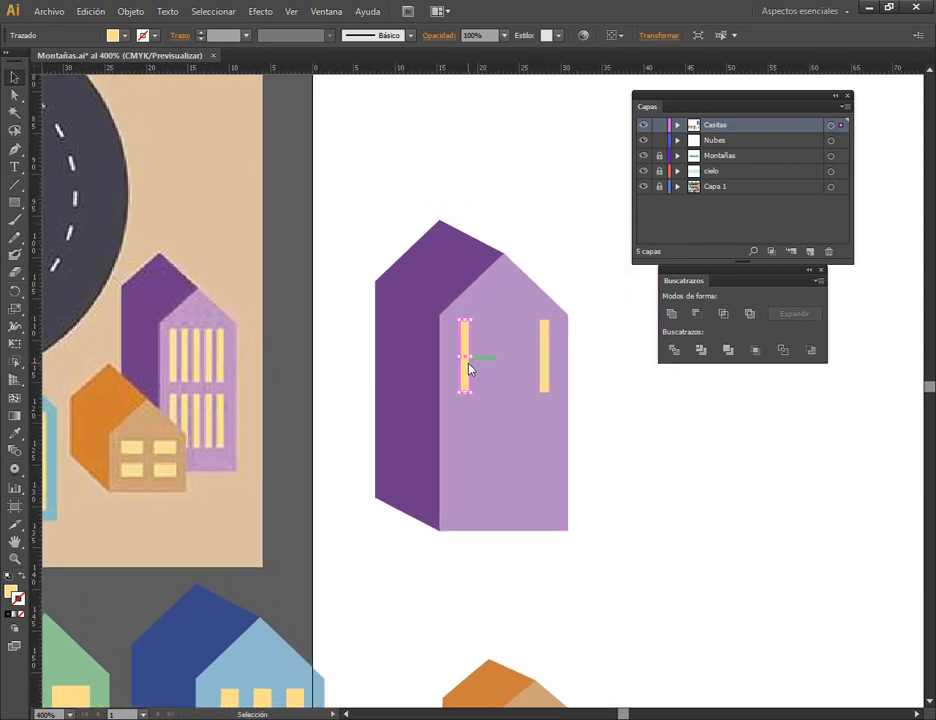
pyautogui.moveTo(469, 369); pyautogui.dragTo(524, 374)
pyautogui.hotkey('ctrl', 'shift', 'a')
pyautogui.hotkey('ctrl', 'shift', 'a')
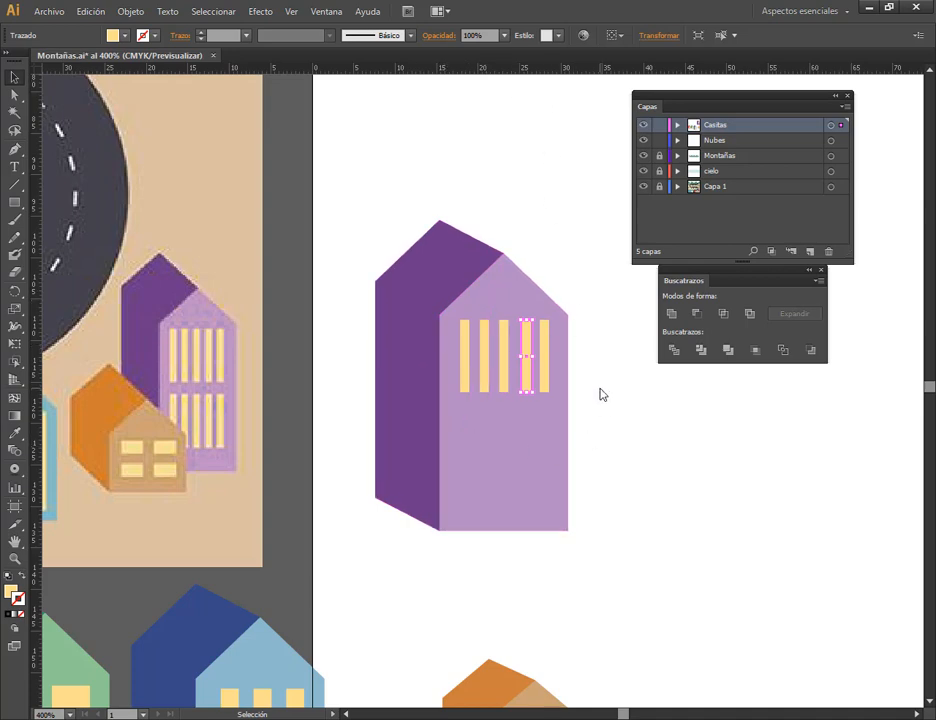
# Undo the three window copies placed on the purple house.
pyautogui.hotkey('ctrl', 'z')
pyautogui.hotkey('ctrl', 'z')
pyautogui.hotkey('ctrl', 'z')
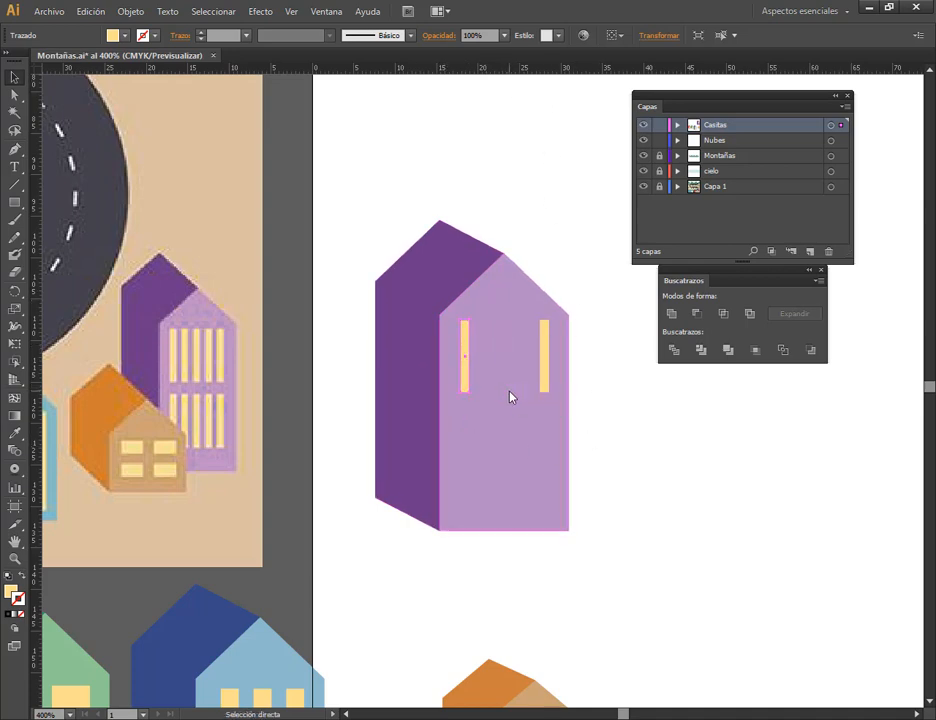
# Select both windows on the purple house and make a blend between them.
pyautogui.keyDown('shift'); pyautogui.click(543, 378); pyautogui.keyUp('shift')
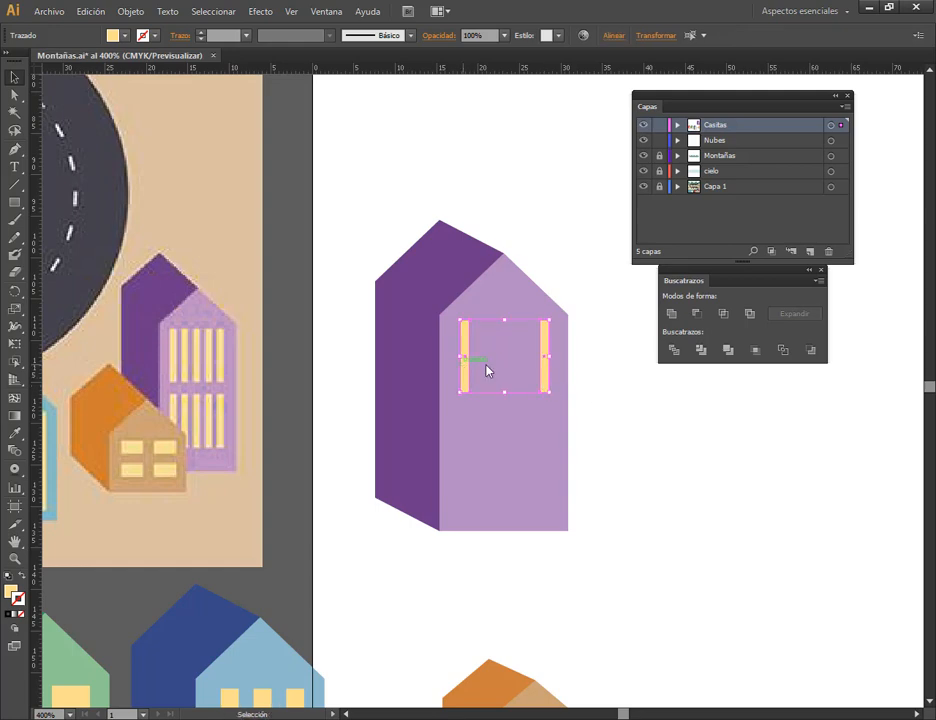
pyautogui.click(130, 11)
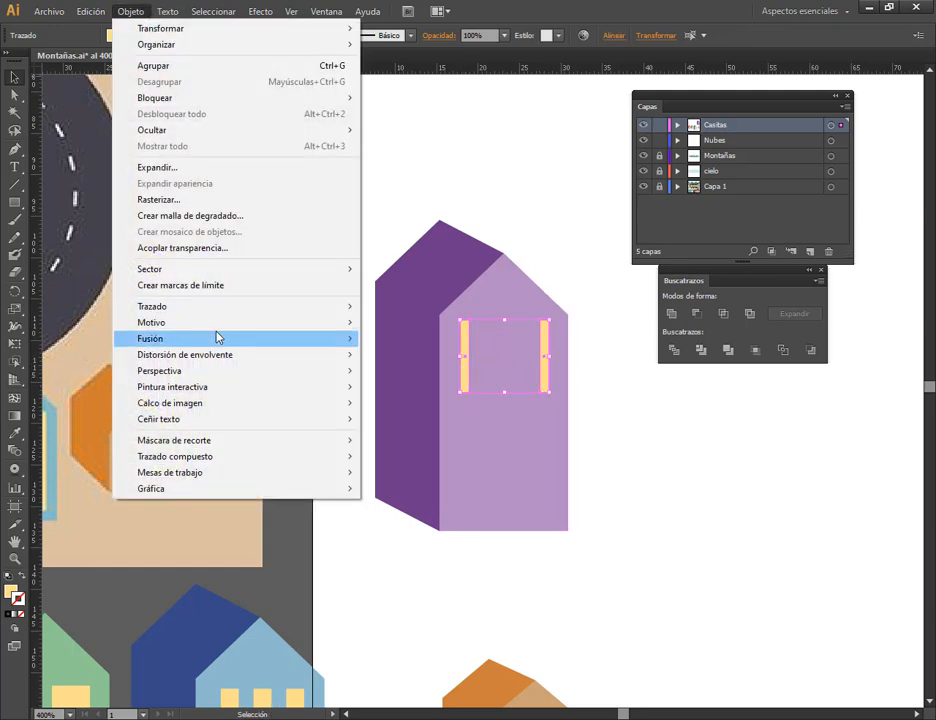
pyautogui.moveTo(224, 337)
pyautogui.click(390, 339)
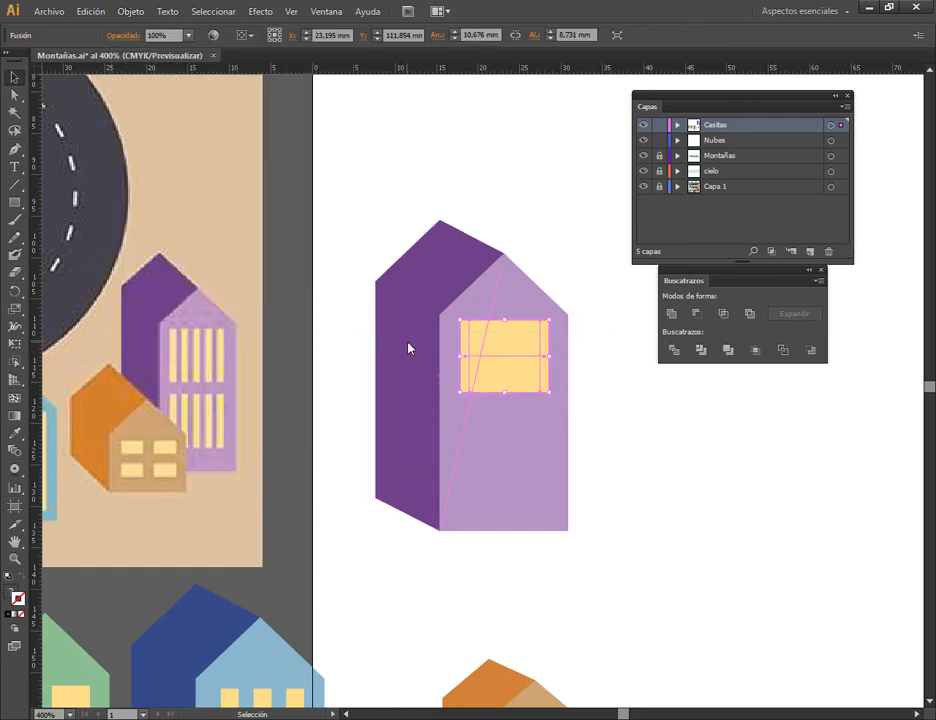
# Set the window blend's spacing to Specified Steps with 3 steps, previewing the result.
pyautogui.click(130, 11)
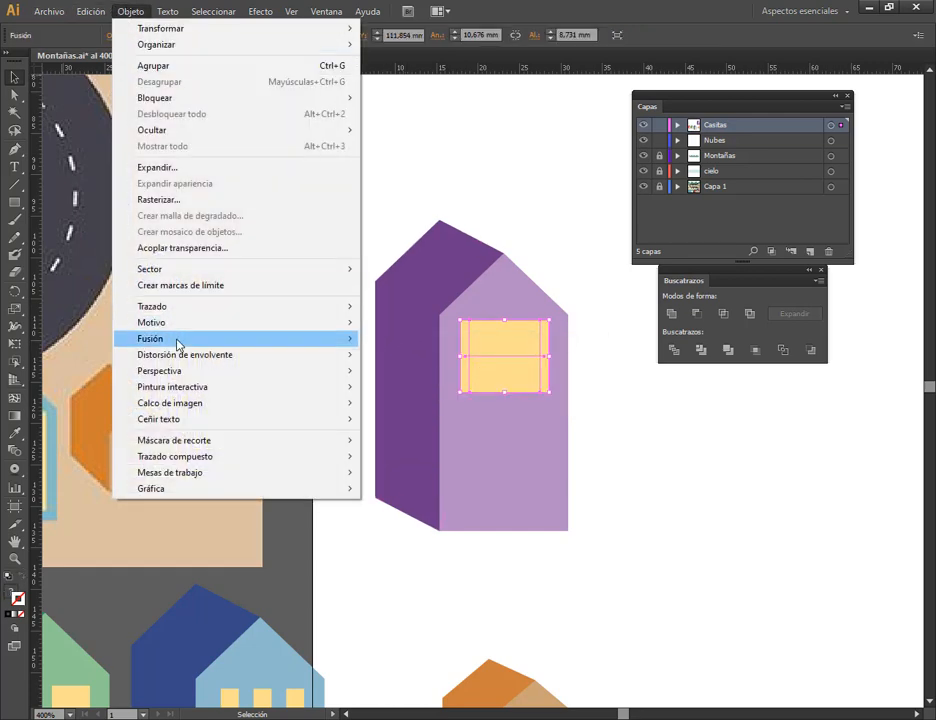
pyautogui.moveTo(178, 339)
pyautogui.click(441, 386)
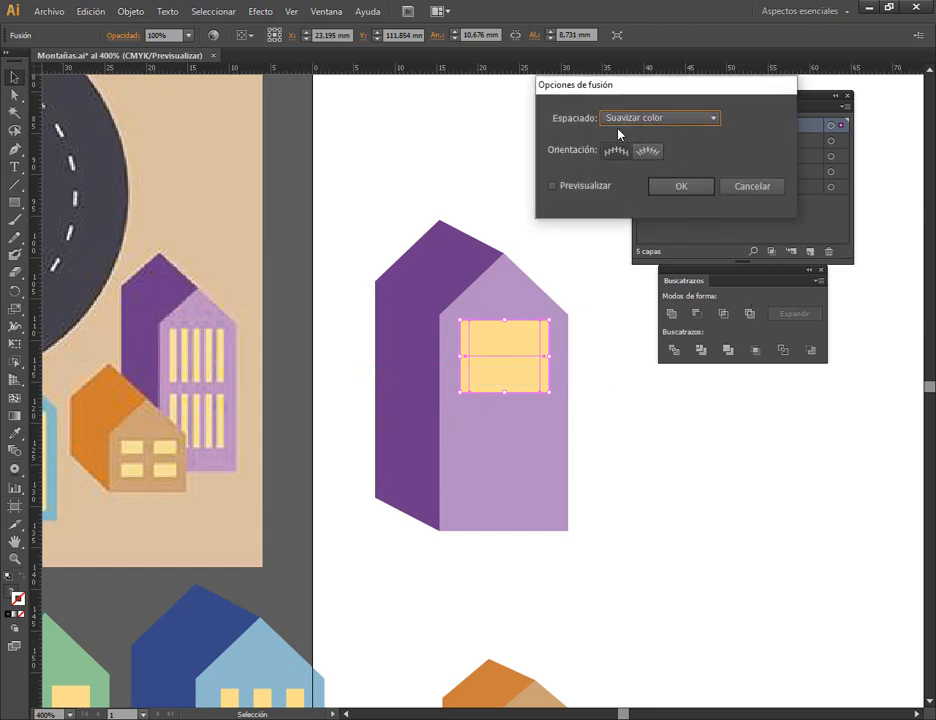
pyautogui.click(632, 118)
pyautogui.click(641, 150)
pyautogui.click(580, 190)
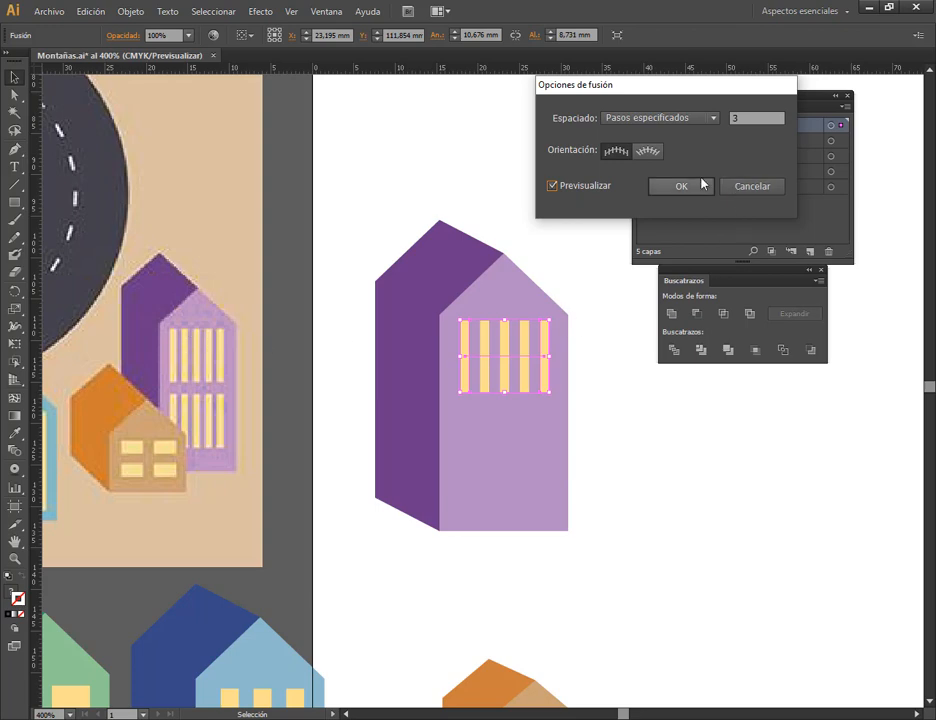
pyautogui.click(681, 187)
pyautogui.click(583, 449)
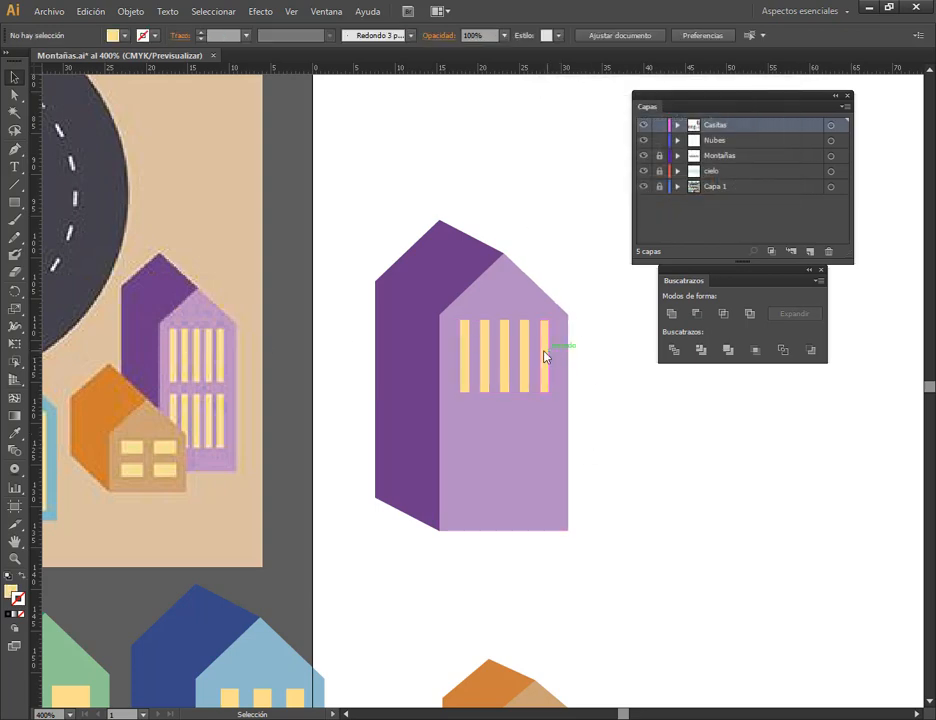
# Narrow the purple house together with its blended windows to about 19.9 mm wide.
pyautogui.click(545, 356)
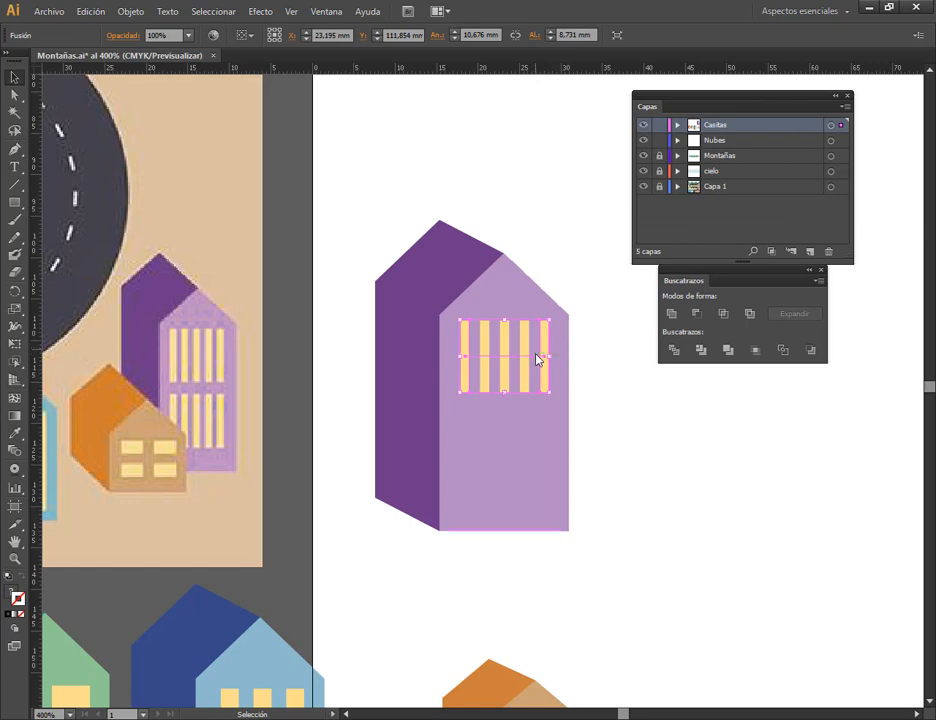
pyautogui.click(424, 268)
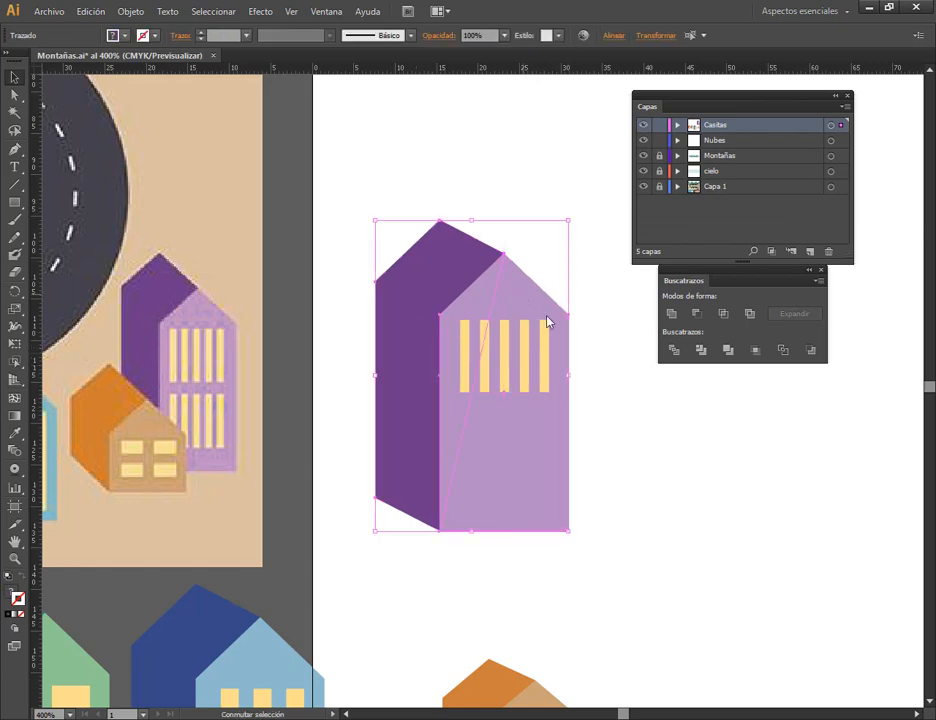
pyautogui.keyDown('shift'); pyautogui.click(546, 341); pyautogui.keyUp('shift')
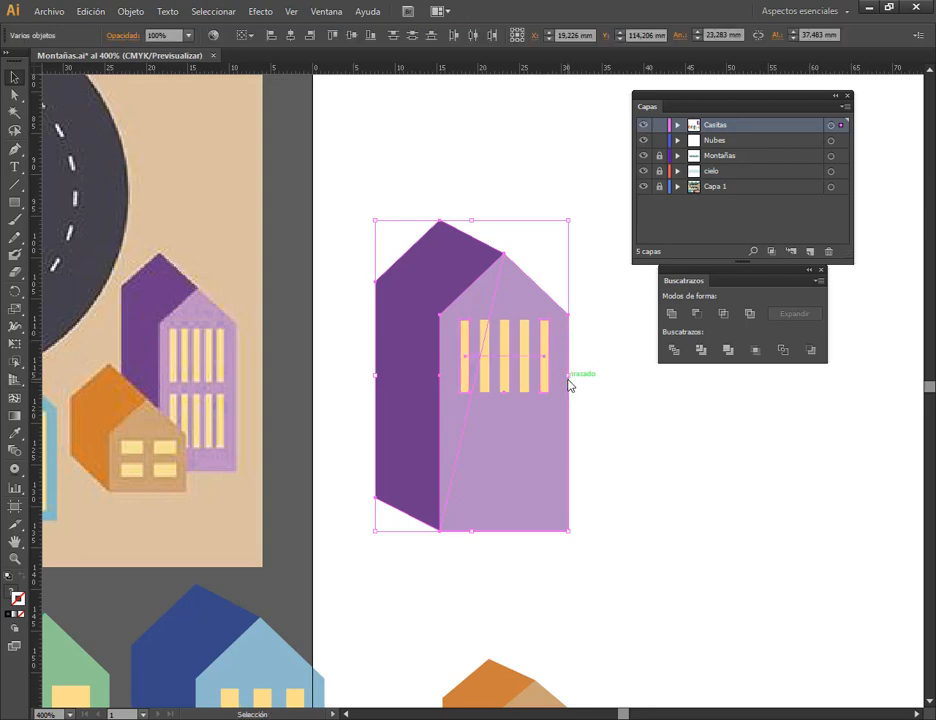
pyautogui.moveTo(563, 383); pyautogui.dragTo(539, 382)
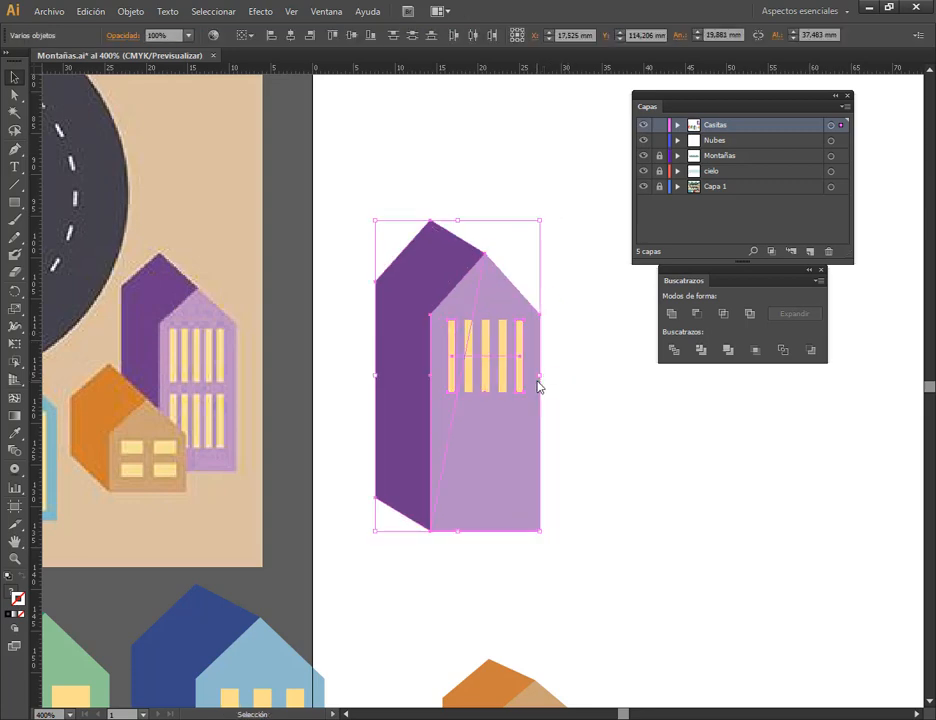
pyautogui.click(586, 388)
# Duplicate the row of blended windows directly below itself on the purple house and nudge the copy slightly upward.
pyautogui.click(515, 385)
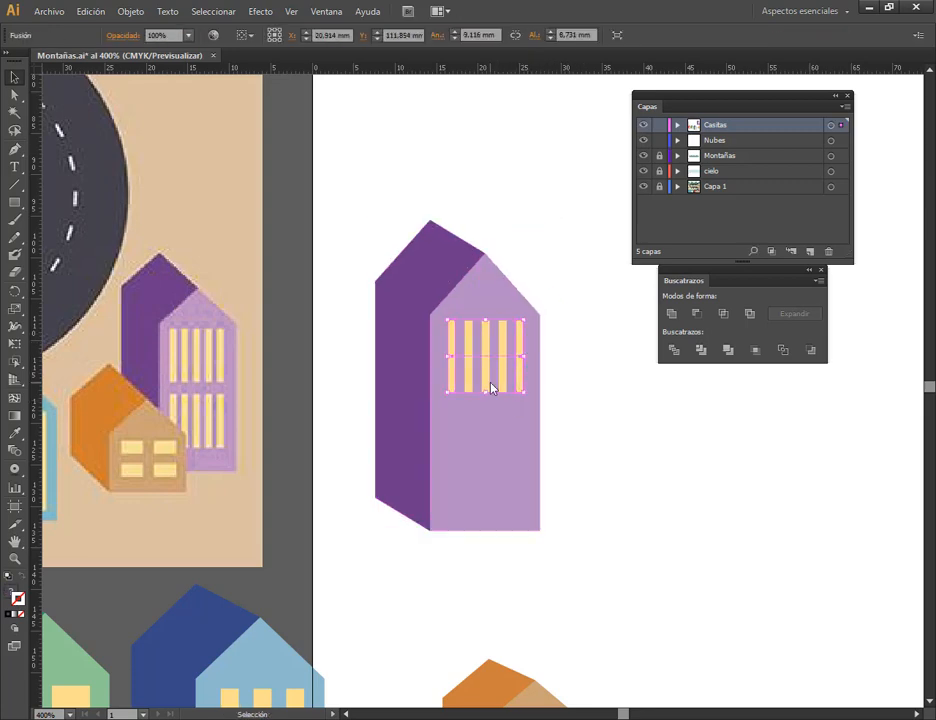
pyautogui.moveTo(487, 375); pyautogui.dragTo(490, 466)
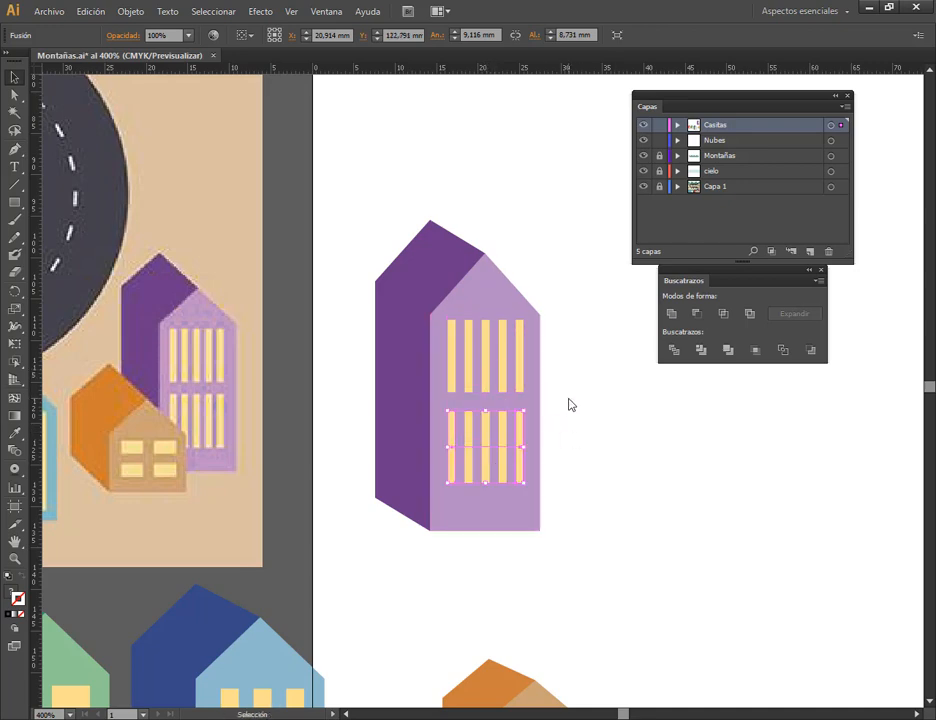
pyautogui.press('Up')
pyautogui.press('Up')
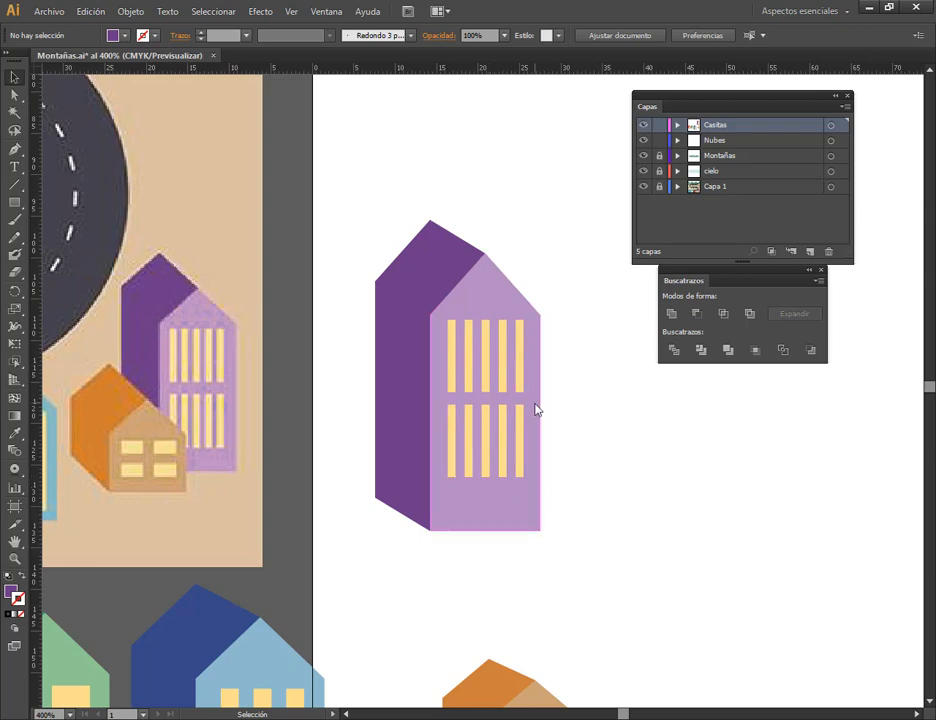
# Lock the Casitas layer so the finished houses are protected.
pyautogui.scroll(-4, 534, 409)
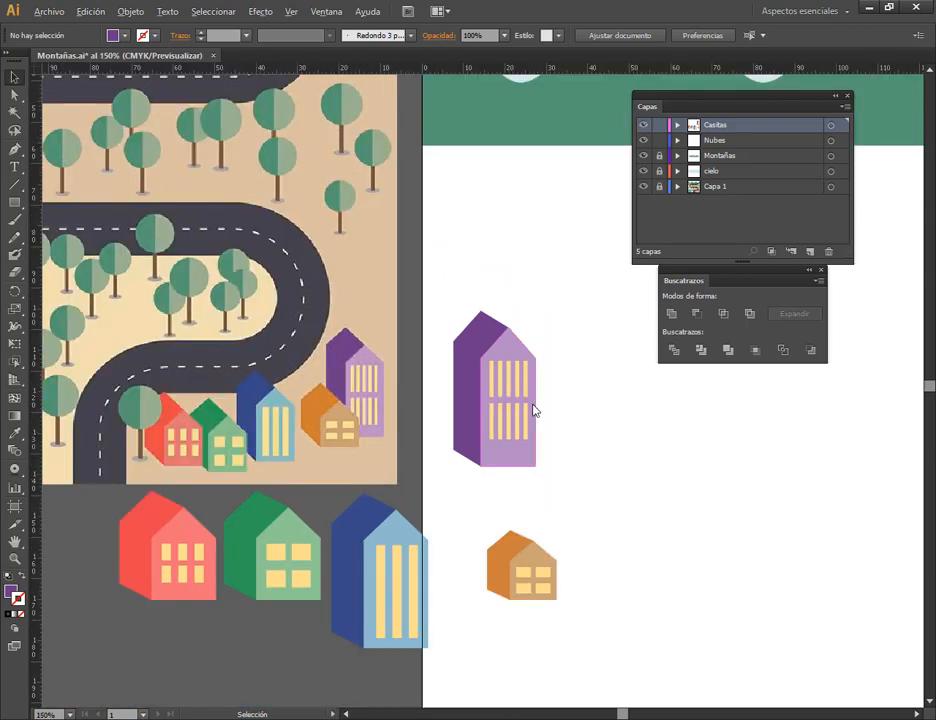
pyautogui.scroll(1, 437, 522)
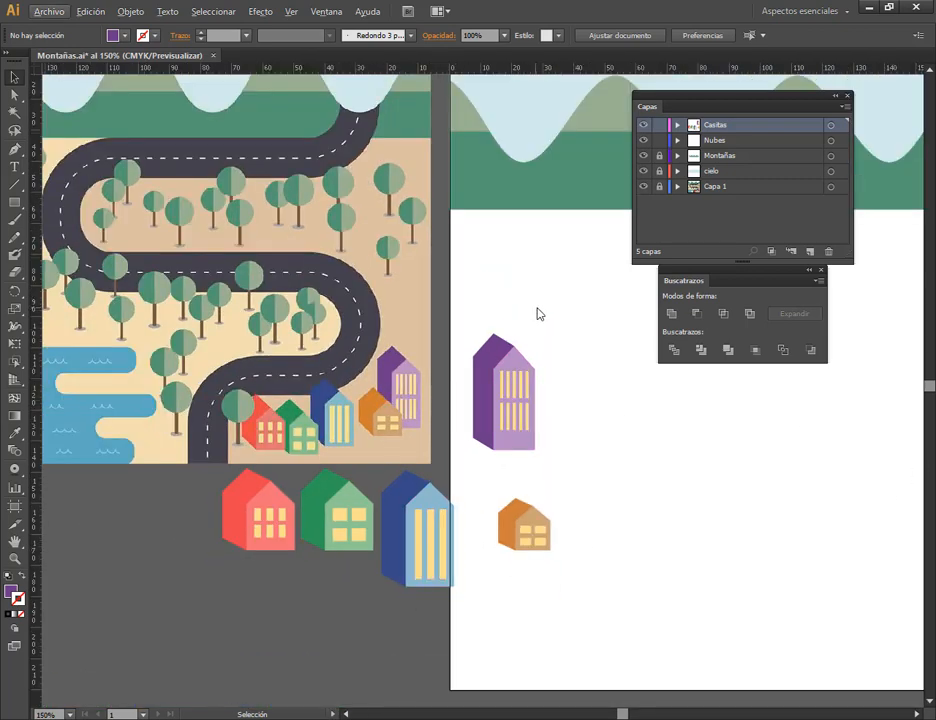
pyautogui.moveTo(590, 313); pyautogui.dragTo(450, 474)
pyautogui.click(583, 501)
pyautogui.moveTo(512, 277); pyautogui.dragTo(633, 485)
pyautogui.moveTo(623, 334); pyautogui.dragTo(287, 346)
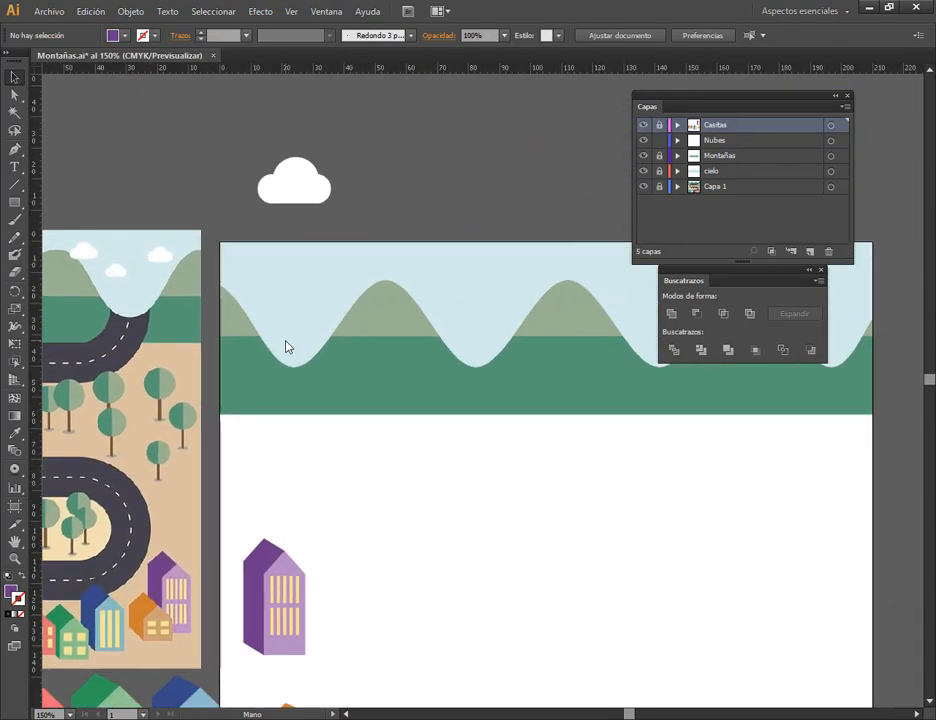
# Shrink the floating layer list, move it clear of the artboard and close the Pathfinder controls.
pyautogui.click(835, 97)
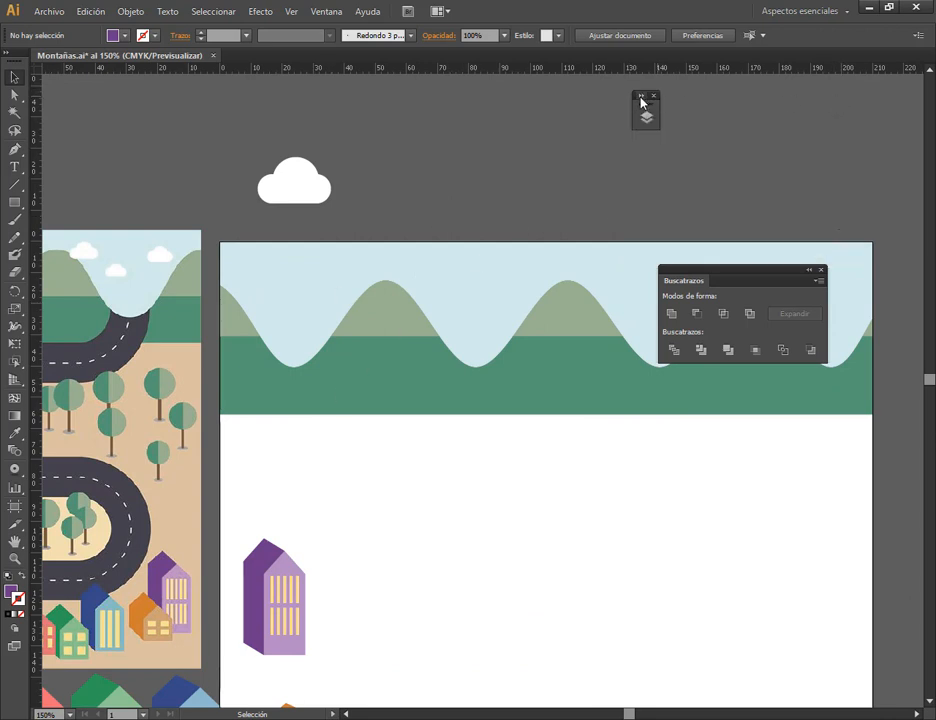
pyautogui.moveTo(646, 97); pyautogui.dragTo(915, 128)
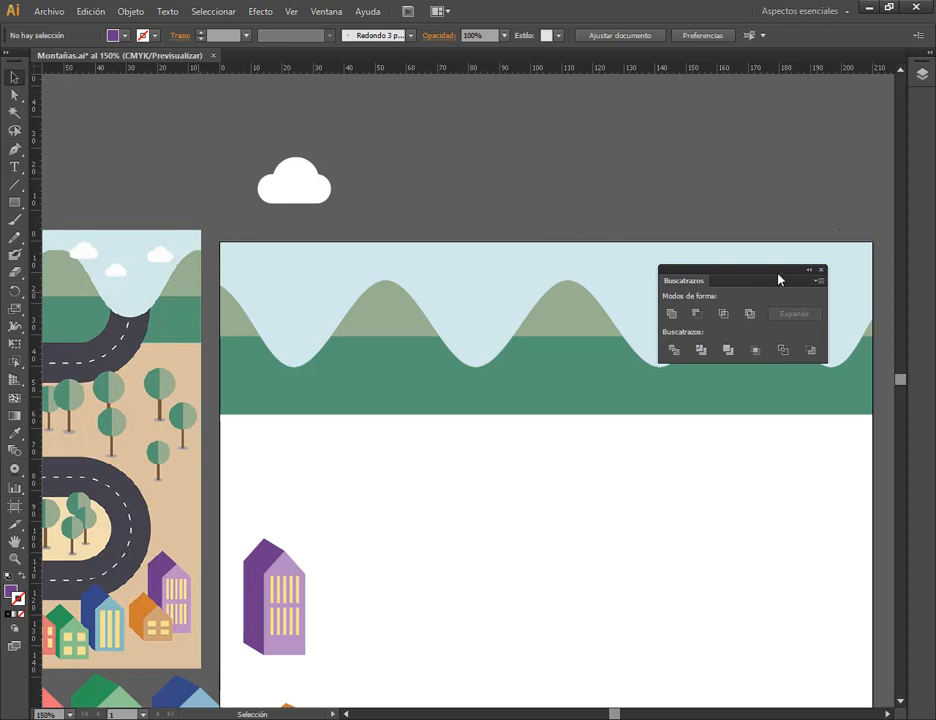
pyautogui.moveTo(777, 278); pyautogui.dragTo(688, 170)
pyautogui.click(931, 56)
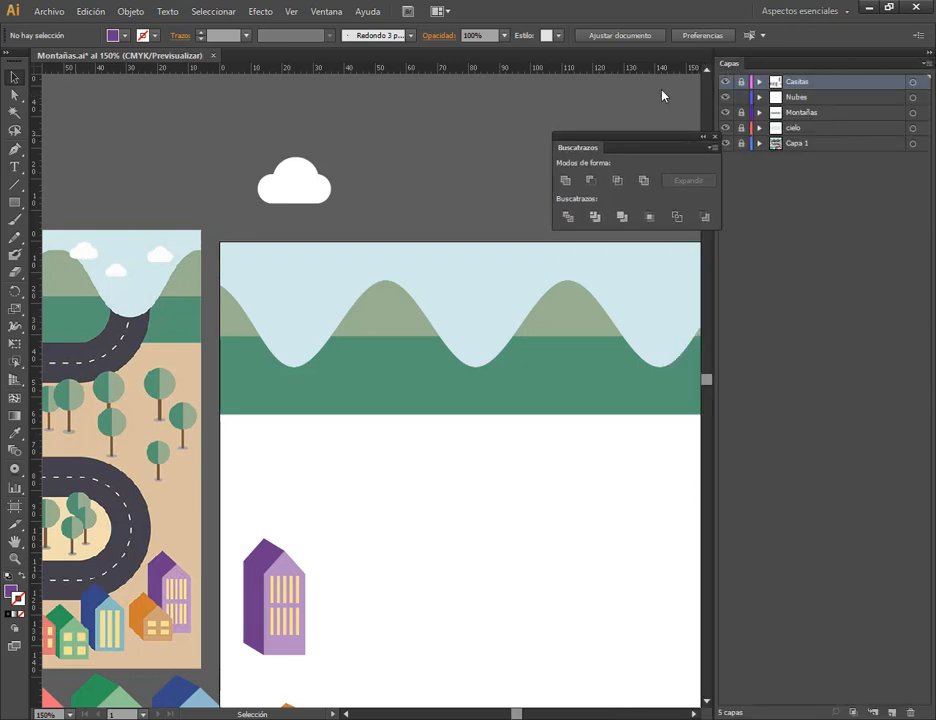
pyautogui.moveTo(785, 64); pyautogui.dragTo(591, 126)
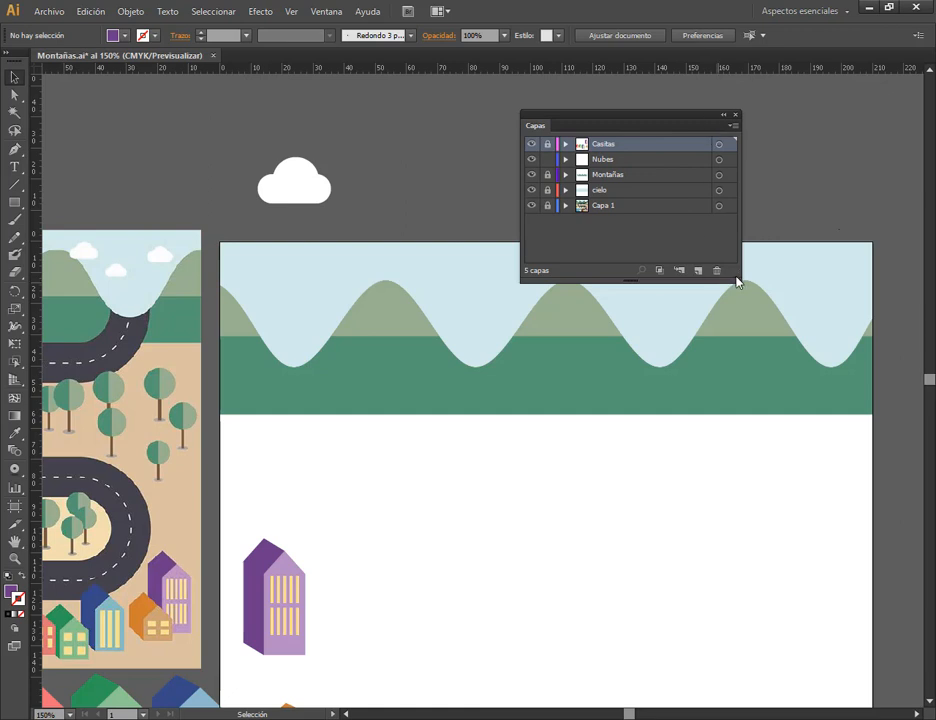
pyautogui.moveTo(737, 283); pyautogui.dragTo(698, 221)
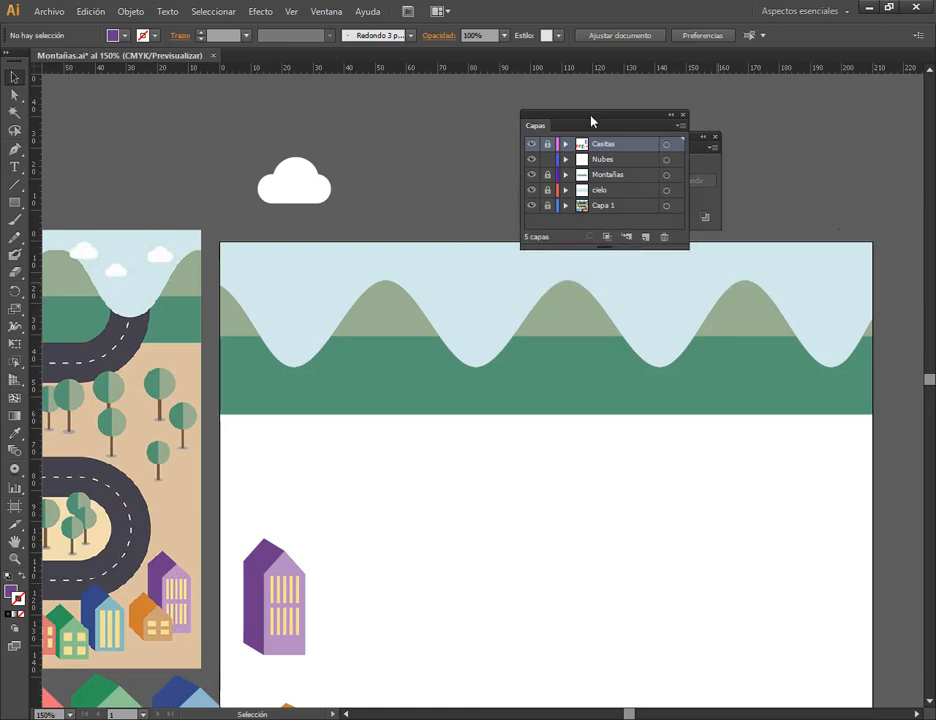
pyautogui.moveTo(591, 121); pyautogui.dragTo(862, 99)
pyautogui.click(716, 137)
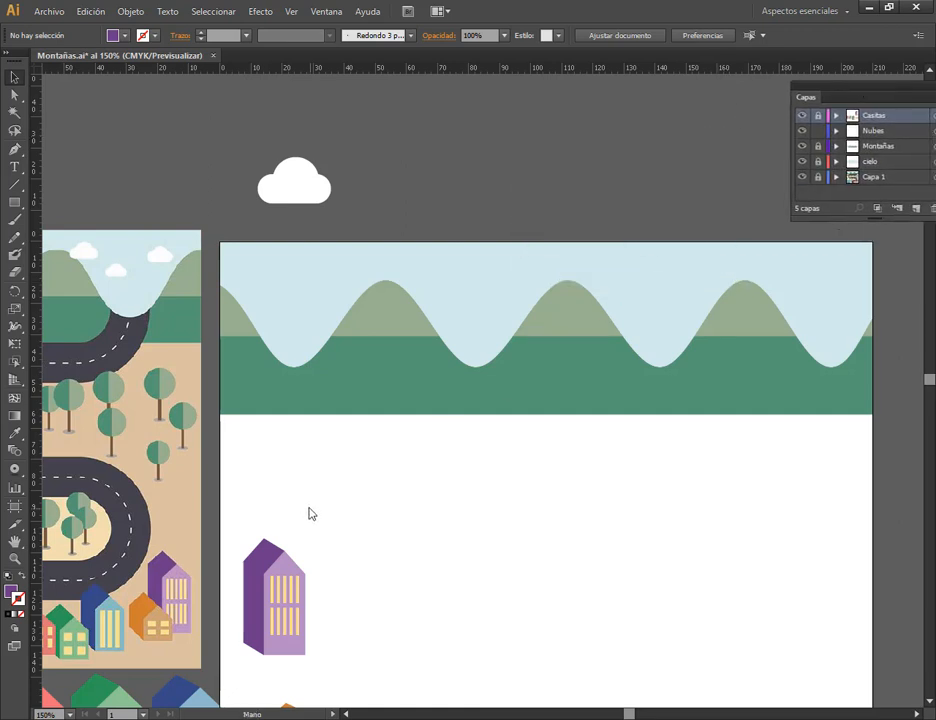
# Move the white cloud above the gap between the reference image and the artboard, and display the document's symbols.
pyautogui.moveTo(310, 509); pyautogui.dragTo(573, 460)
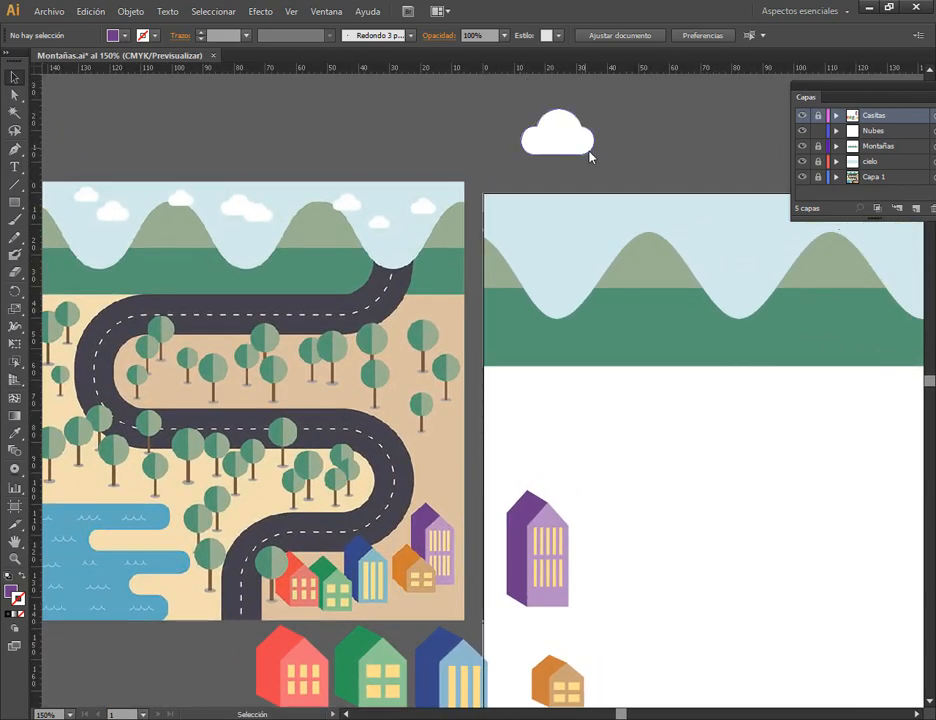
pyautogui.moveTo(588, 150); pyautogui.dragTo(531, 155)
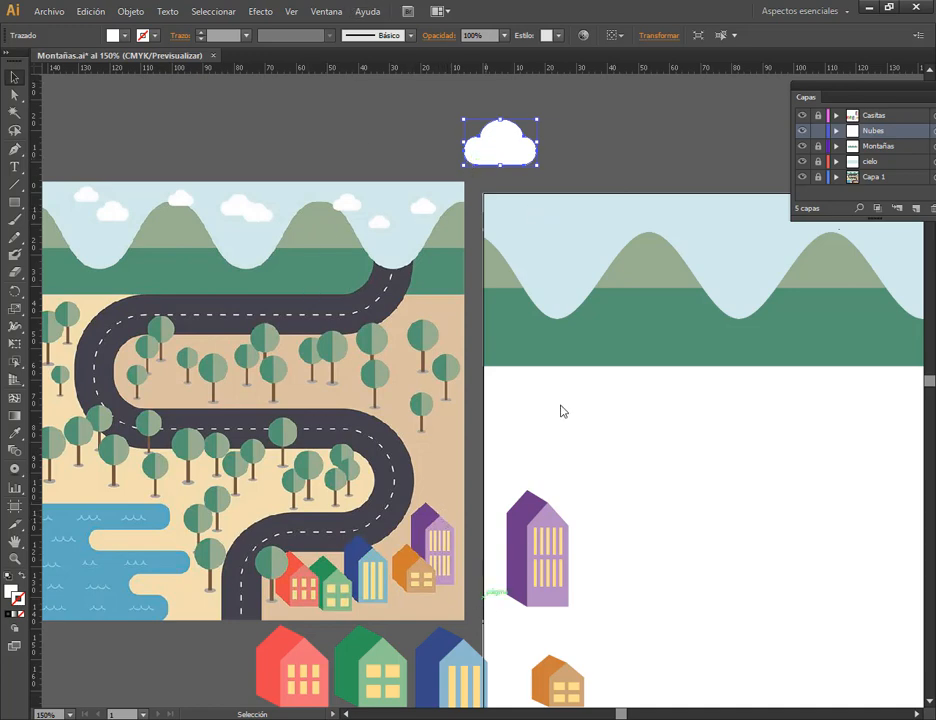
pyautogui.click(326, 11)
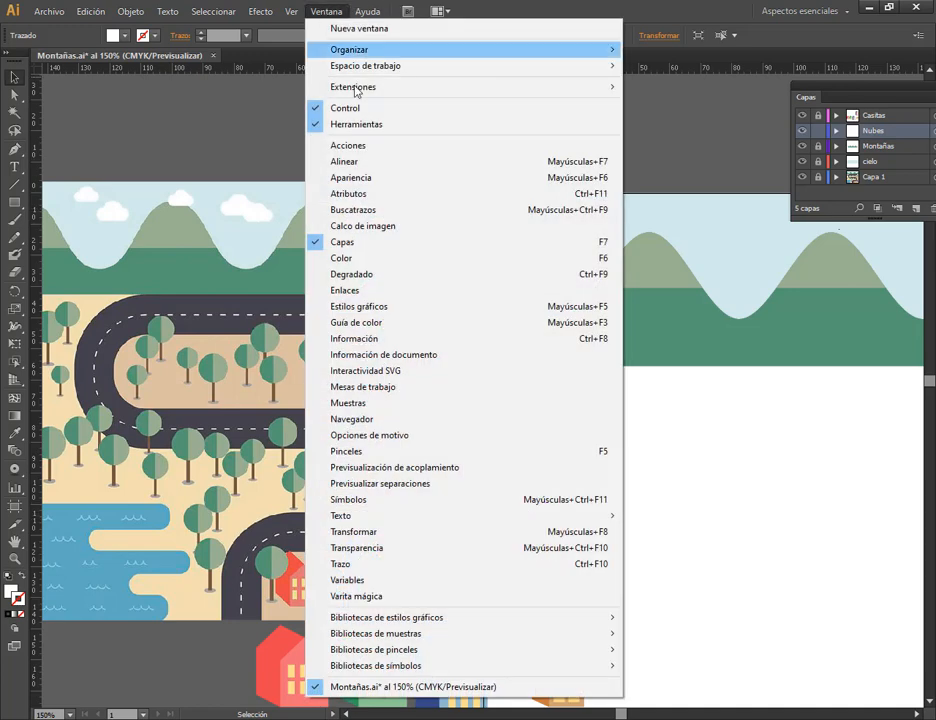
pyautogui.click(355, 500)
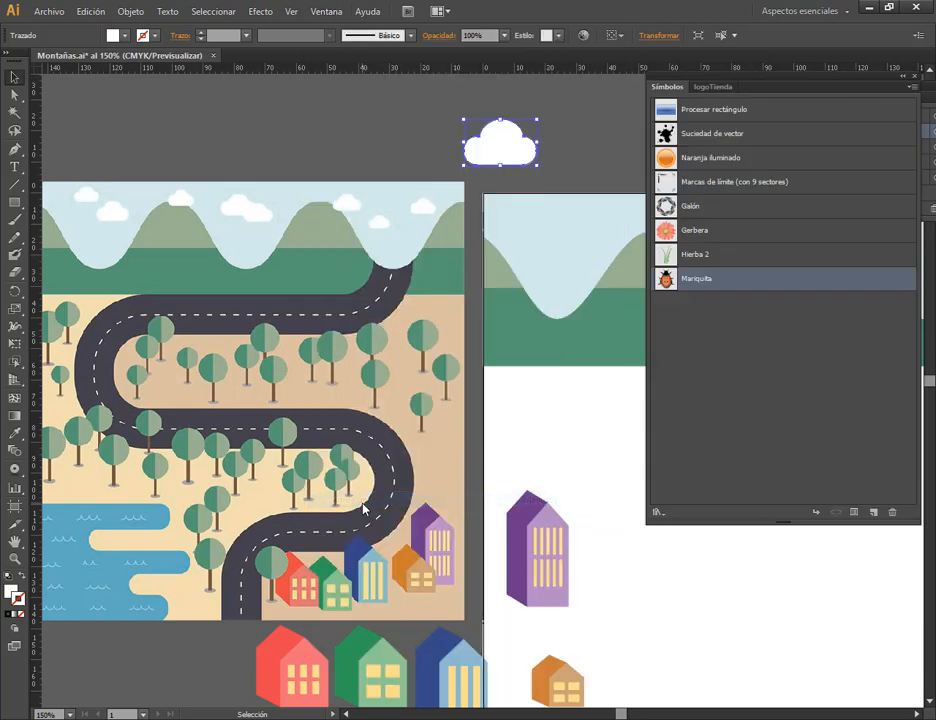
# Delete the Hierba 2 and Mariquita symbols from the document.
pyautogui.keyDown('shift'); pyautogui.click(727, 256); pyautogui.keyUp('shift')
pyautogui.press('Delete')
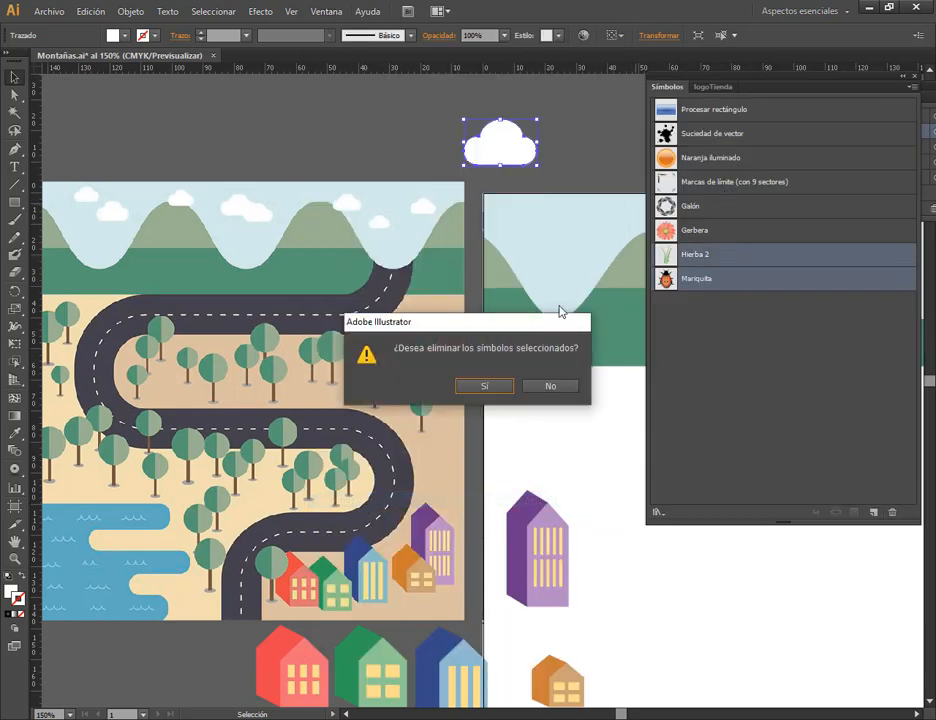
pyautogui.click(483, 387)
# Turn the white cloud into a new symbol named Nube with the type Gráfico.
pyautogui.moveTo(686, 323); pyautogui.dragTo(673, 307)
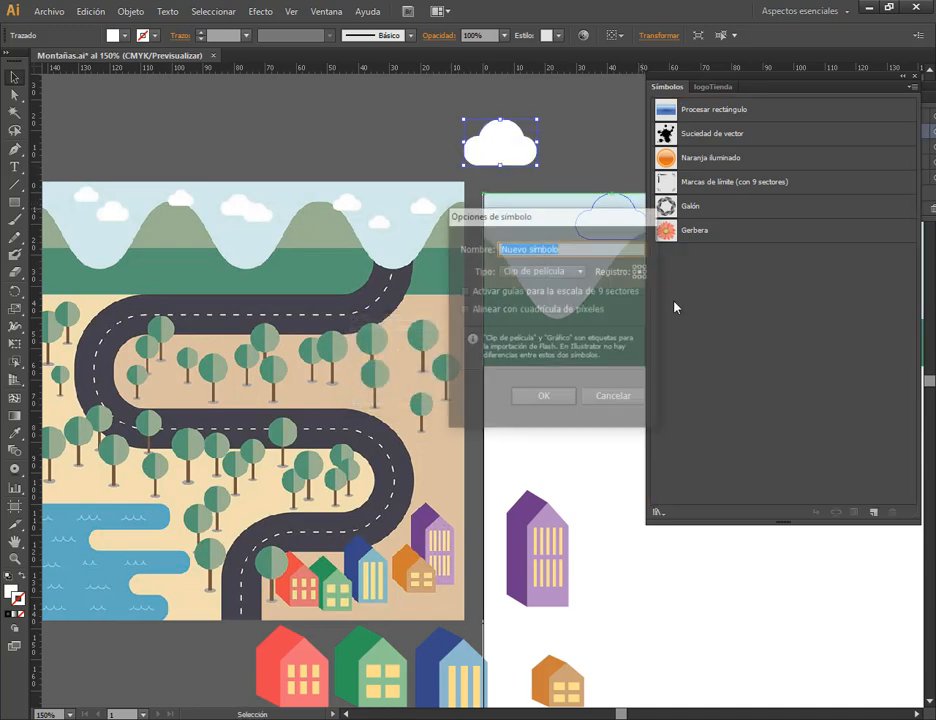
pyautogui.click(535, 270)
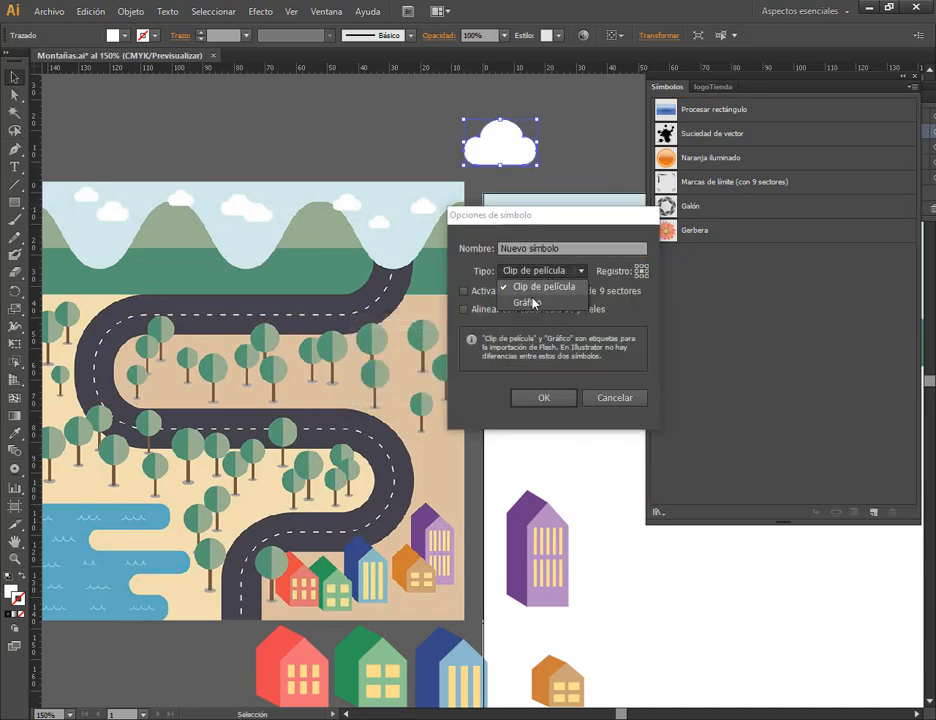
pyautogui.click(525, 302)
pyautogui.click(572, 254)
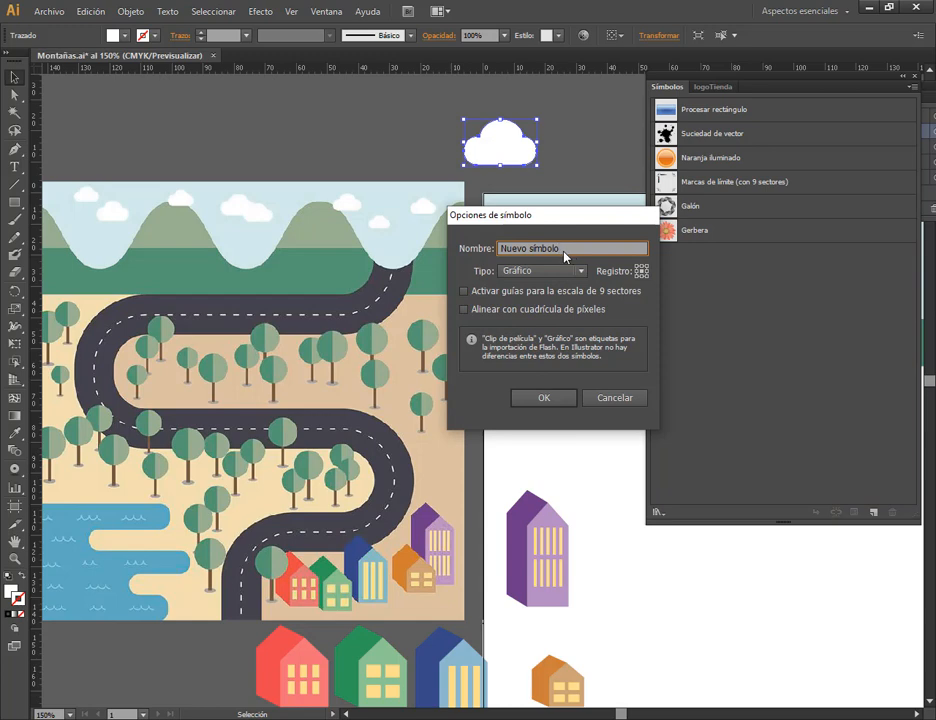
pyautogui.click(560, 271)
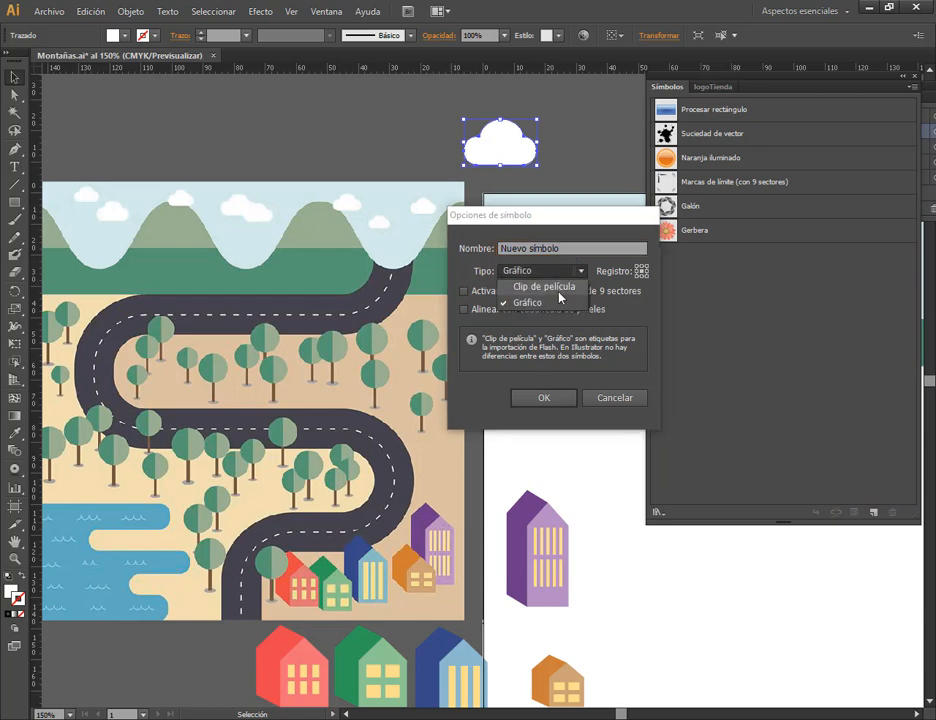
pyautogui.click(558, 293)
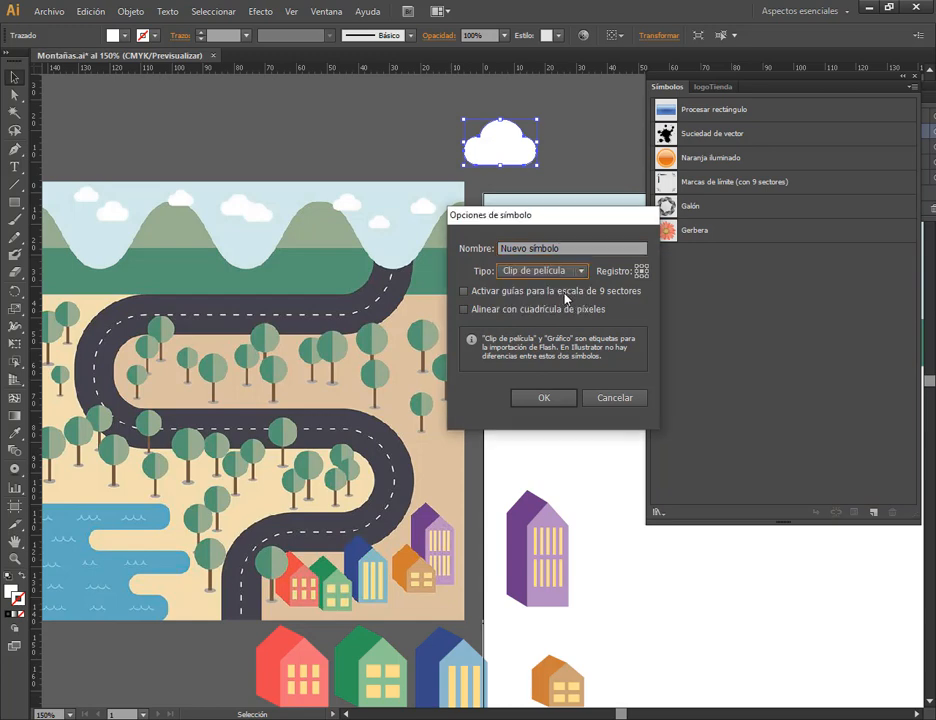
pyautogui.click(553, 272)
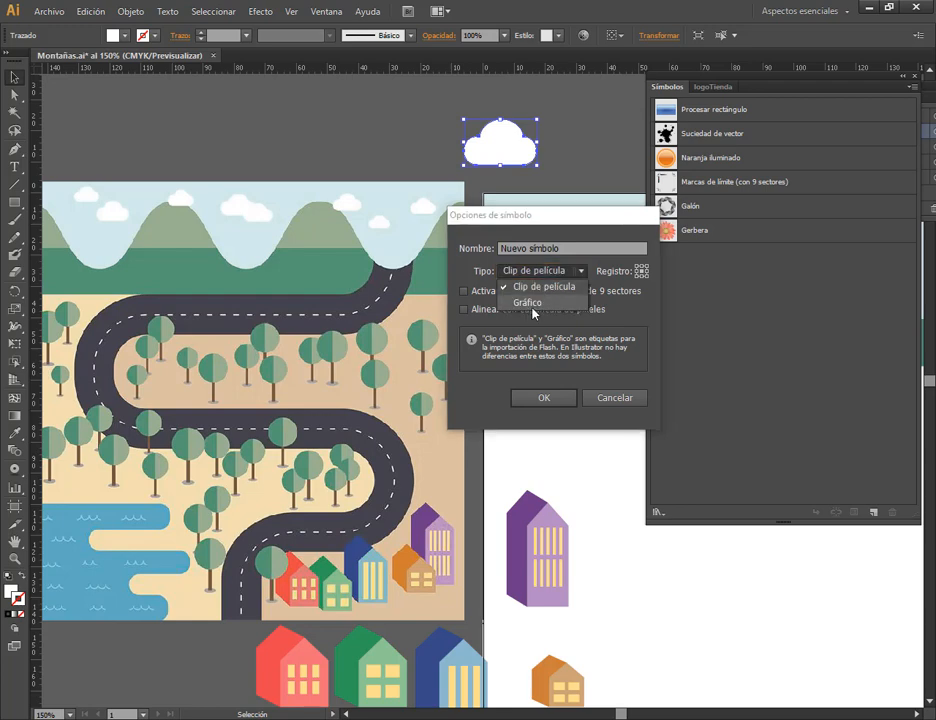
pyautogui.click(532, 305)
pyautogui.click(579, 249)
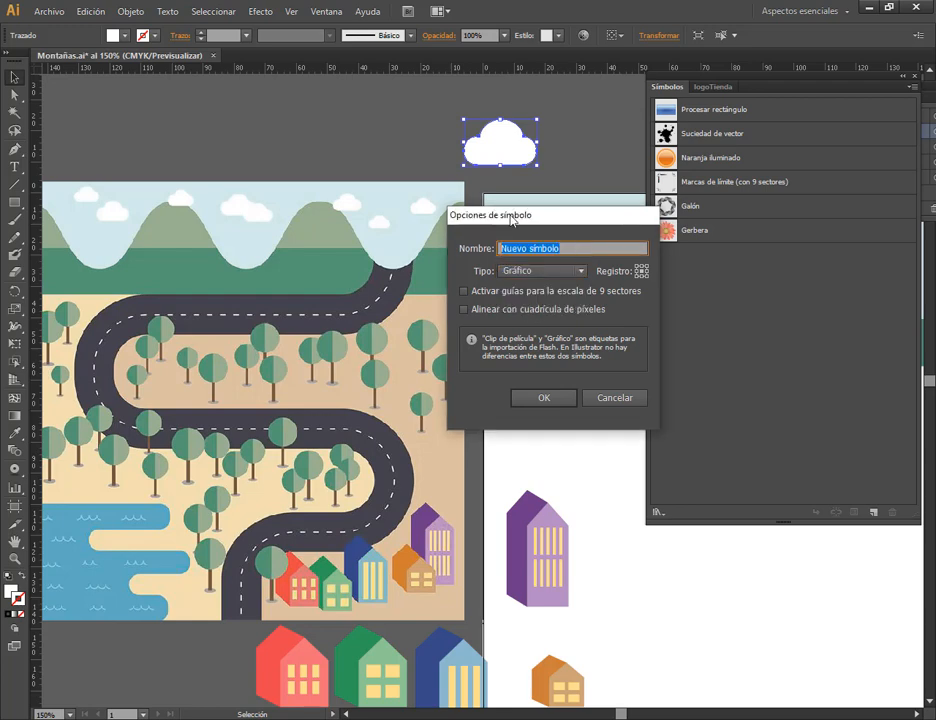
pyautogui.write('Nube')
pyautogui.click(556, 397)
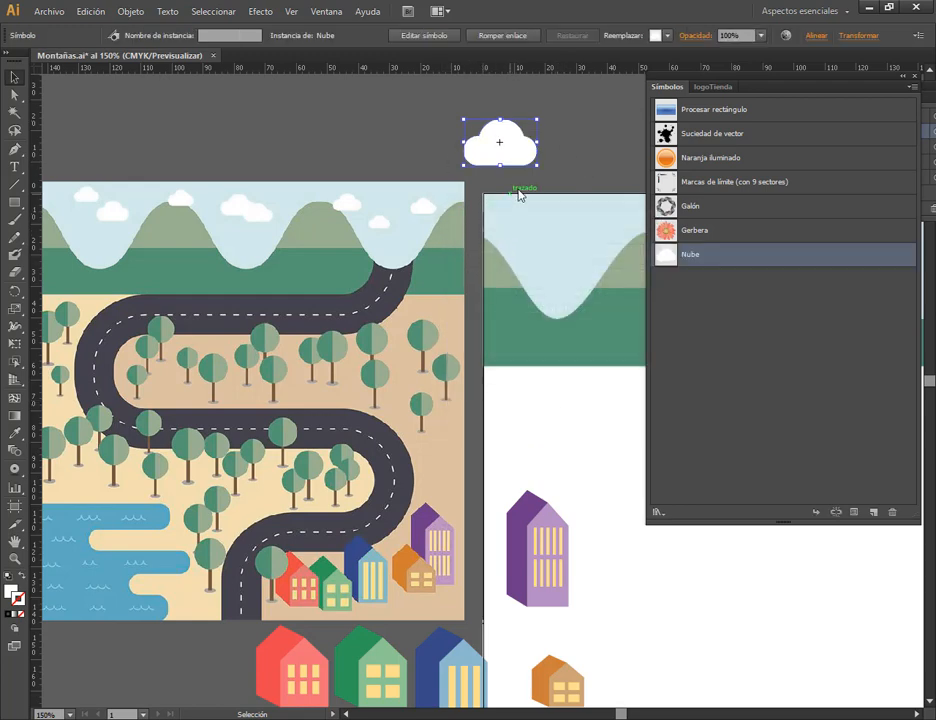
# Shrink the original Nube cloud, move it into the sky and place seven more instances of the symbol across the mountains.
pyautogui.moveTo(537, 164); pyautogui.dragTo(553, 216)
pyautogui.scroll(-1, 593, 274)
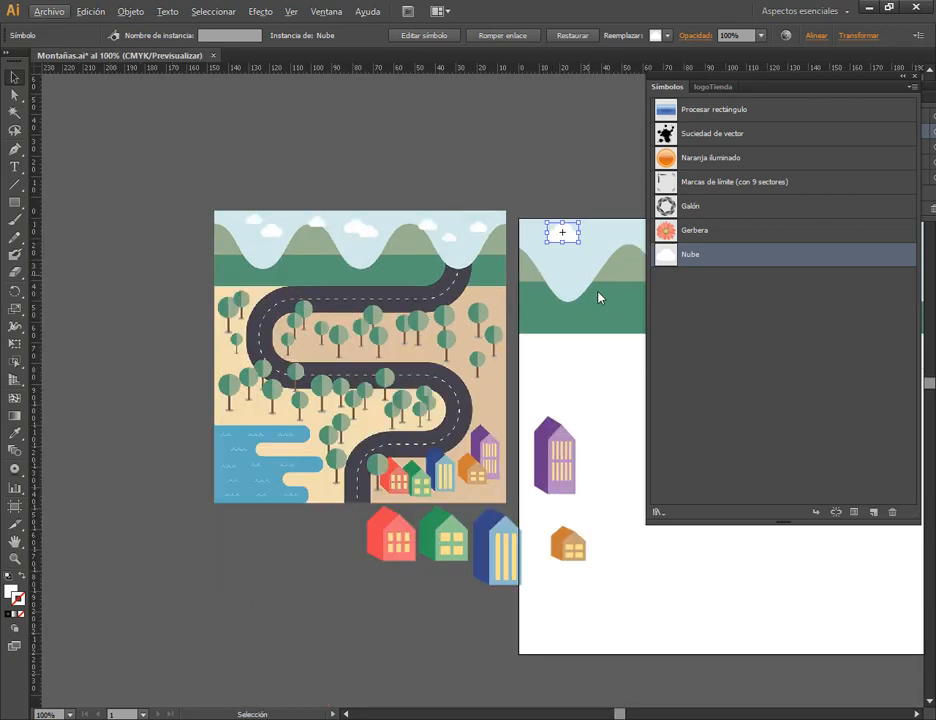
pyautogui.moveTo(597, 299); pyautogui.dragTo(437, 258)
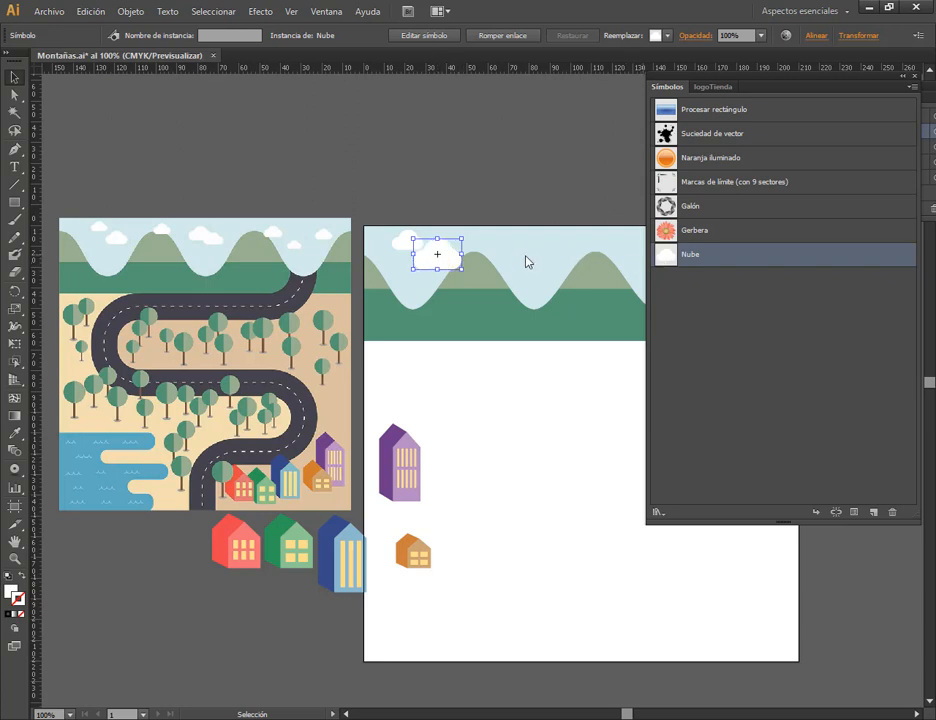
pyautogui.moveTo(538, 260); pyautogui.dragTo(514, 268)
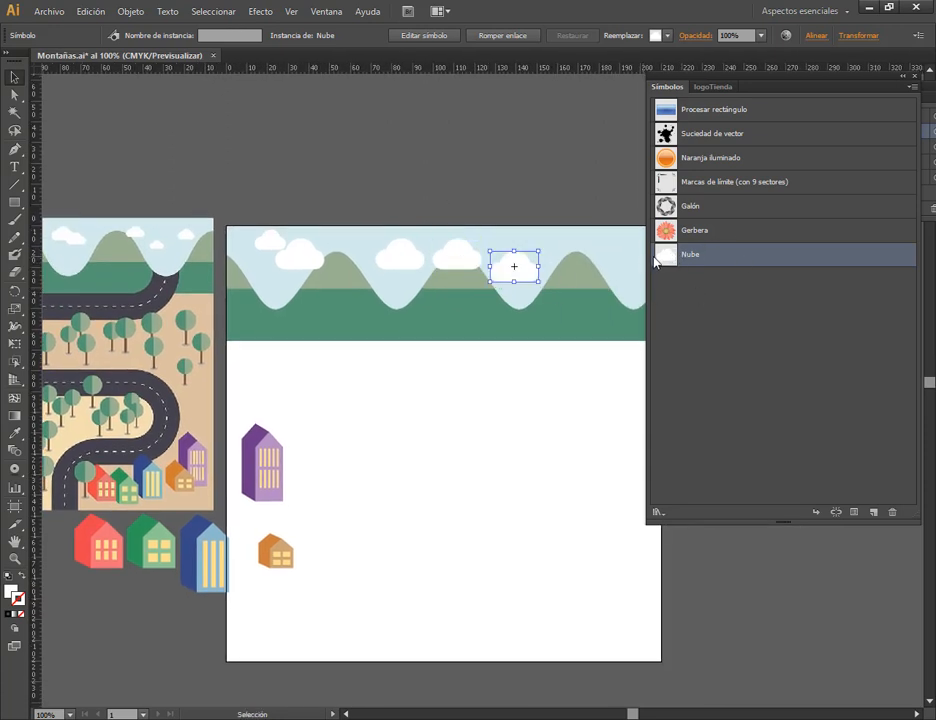
pyautogui.moveTo(573, 248); pyautogui.dragTo(570, 244)
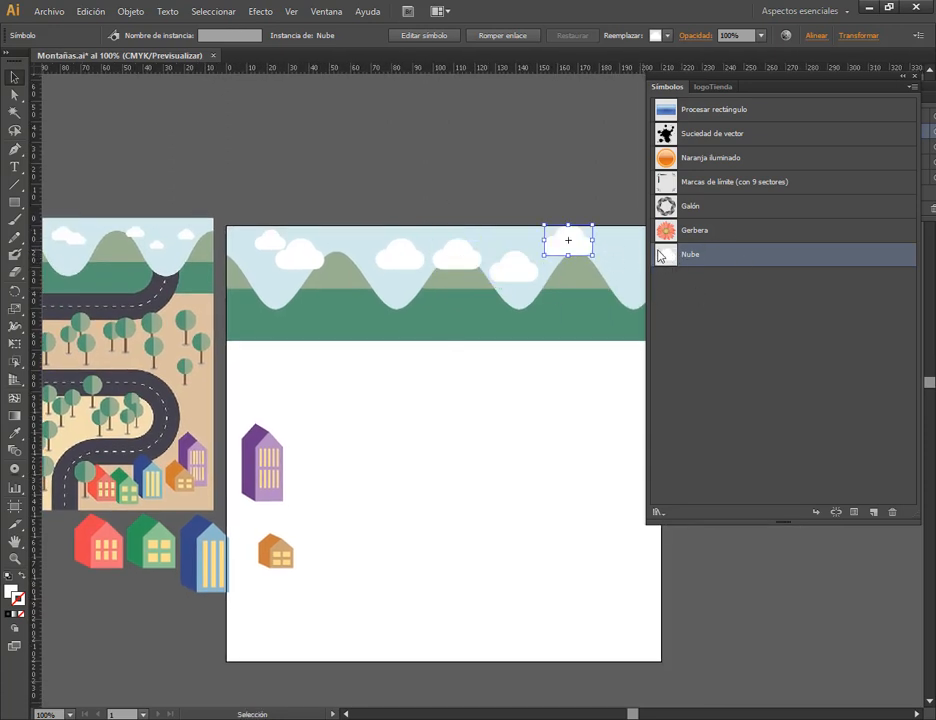
pyautogui.click(596, 279)
pyautogui.click(624, 254)
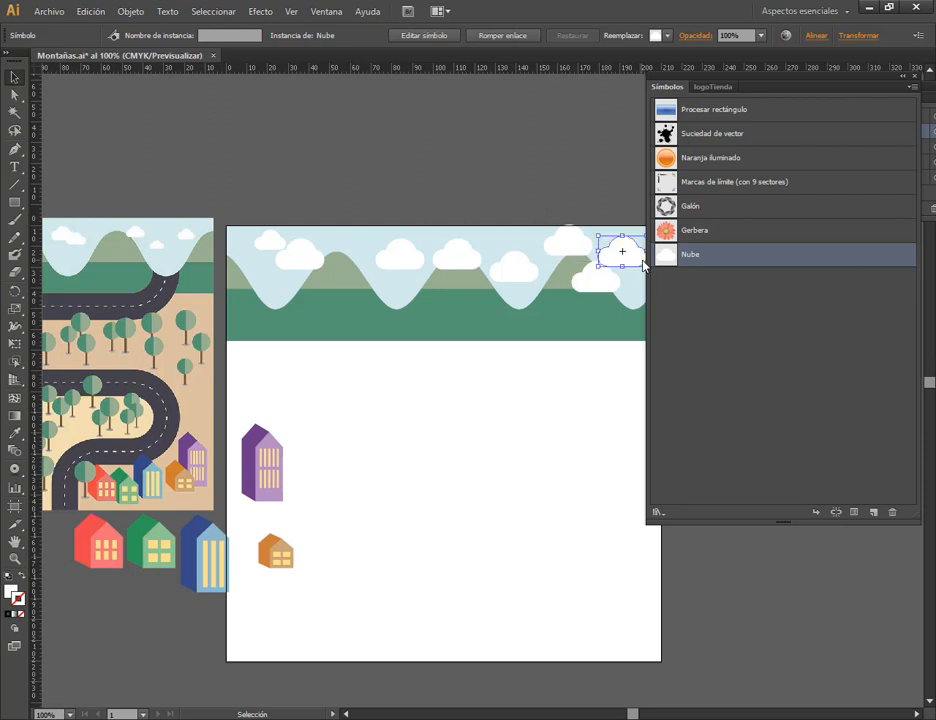
# Select all the Nube instances over the sky and mountains and delete them.
pyautogui.click(903, 77)
pyautogui.click(497, 313)
pyautogui.scroll(1, 538, 275)
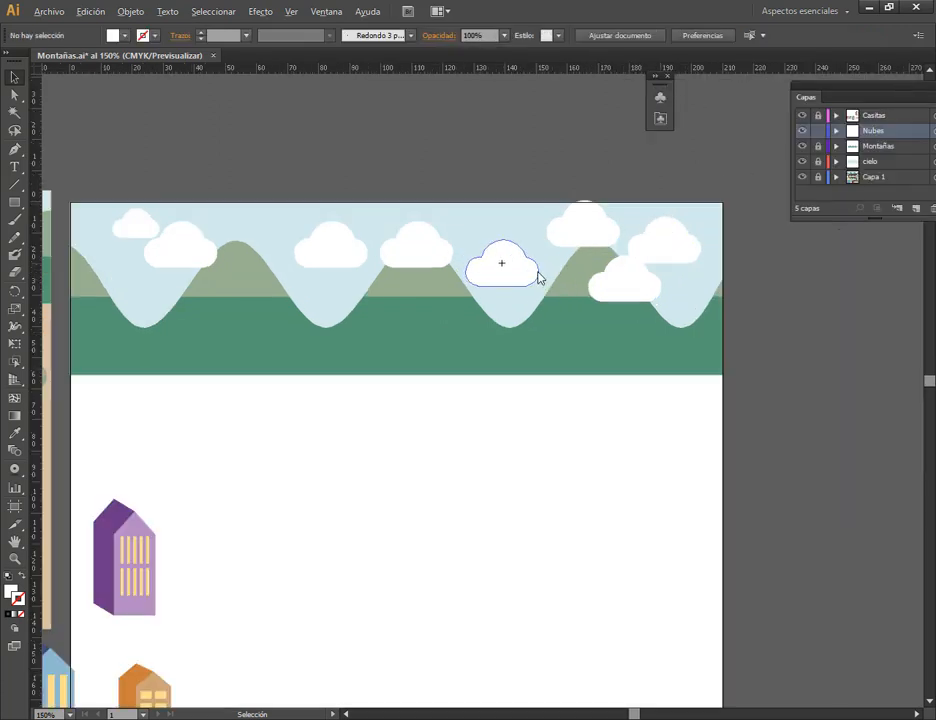
pyautogui.click(673, 243)
pyautogui.click(655, 288)
pyautogui.click(580, 234)
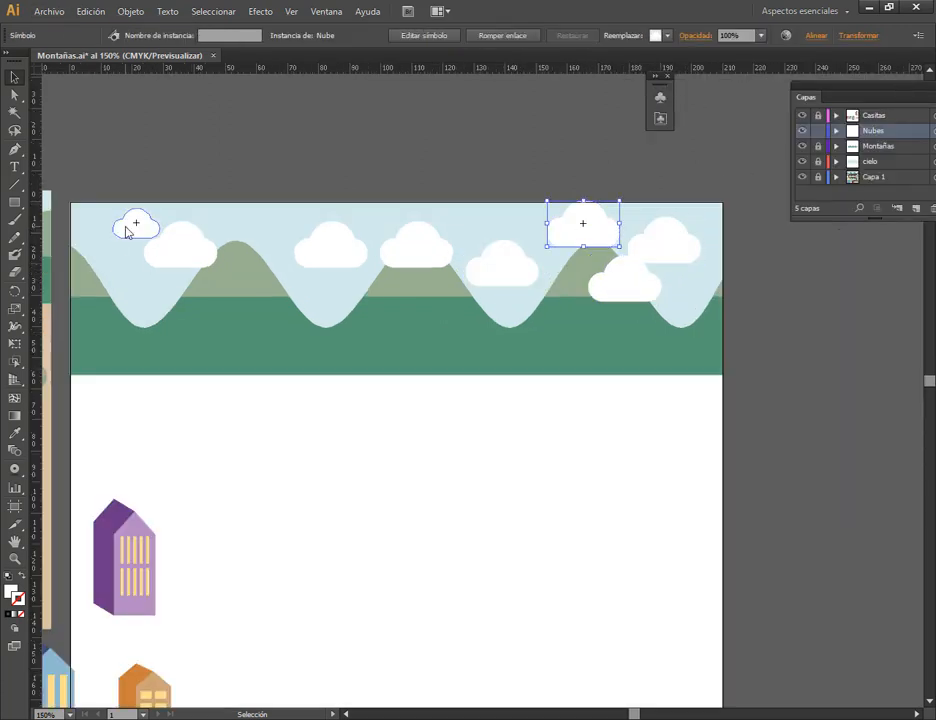
pyautogui.moveTo(106, 158); pyautogui.dragTo(681, 309)
pyautogui.press('Delete')
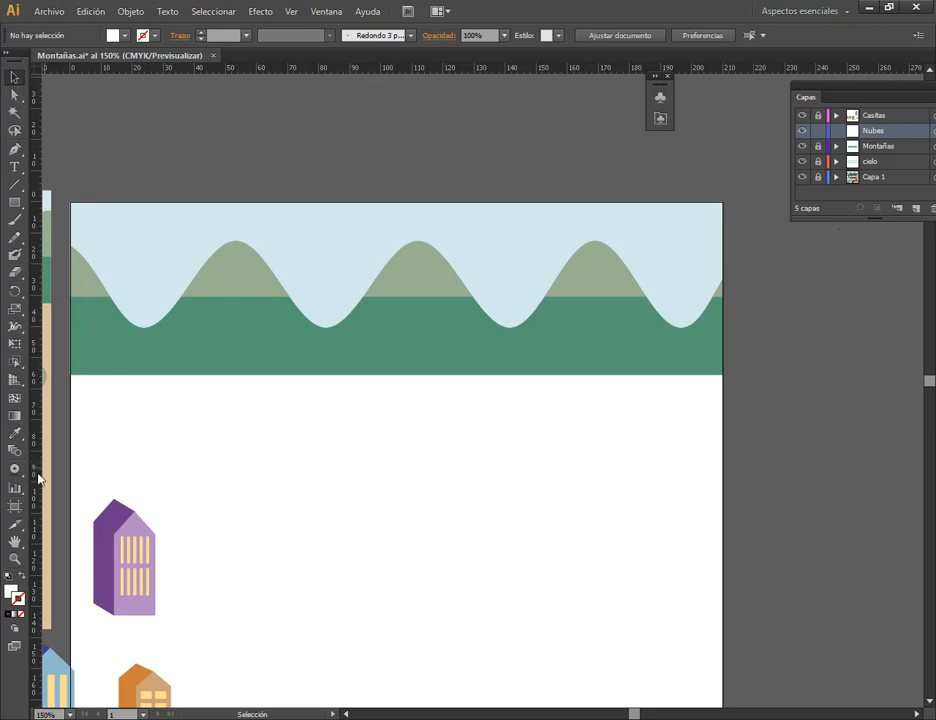
# Spray a set of six Nube symbol instances across the sky with the Symbol Sprayer tool.
pyautogui.moveTo(14, 476); pyautogui.dragTo(59, 468)
pyautogui.click(659, 97)
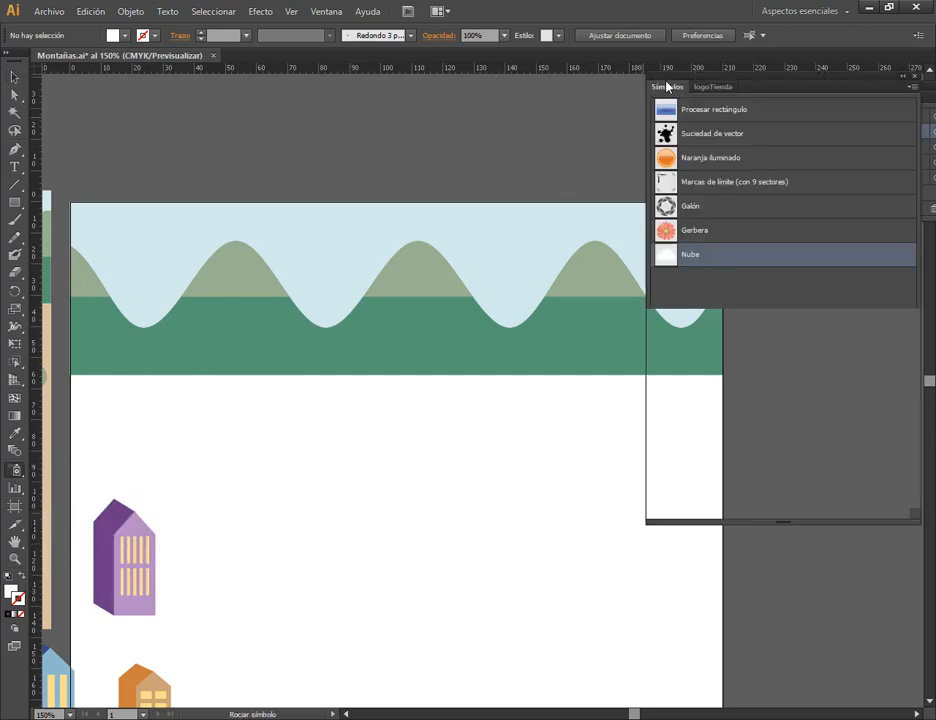
pyautogui.moveTo(167, 274)
pyautogui.mouseDown()
pyautogui.moveTo(397, 280)
pyautogui.moveTo(501, 272)
pyautogui.moveTo(571, 242)
pyautogui.moveTo(595, 270)
pyautogui.moveTo(600, 318)
pyautogui.mouseUp()
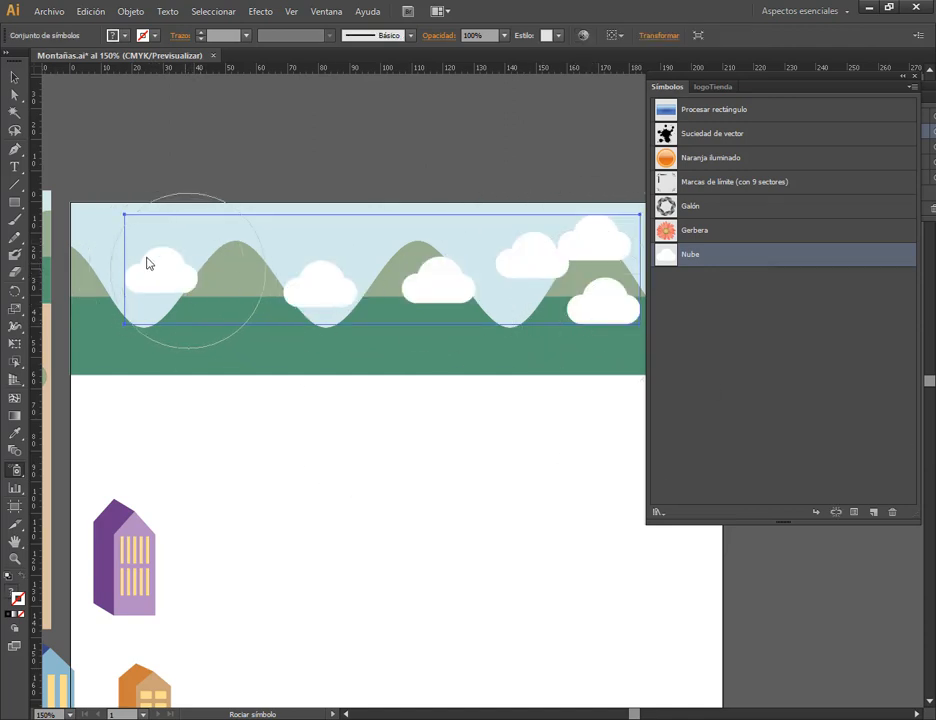
# Undo the last cloud spray and spray a new Nube symbol set across the full width of the sky.
pyautogui.hotkey('ctrl', 'z')
pyautogui.moveTo(102, 247)
pyautogui.mouseDown()
pyautogui.moveTo(177, 296)
pyautogui.moveTo(289, 249)
pyautogui.moveTo(338, 271)
pyautogui.moveTo(452, 254)
pyautogui.moveTo(539, 266)
pyautogui.moveTo(616, 264)
pyautogui.mouseUp()
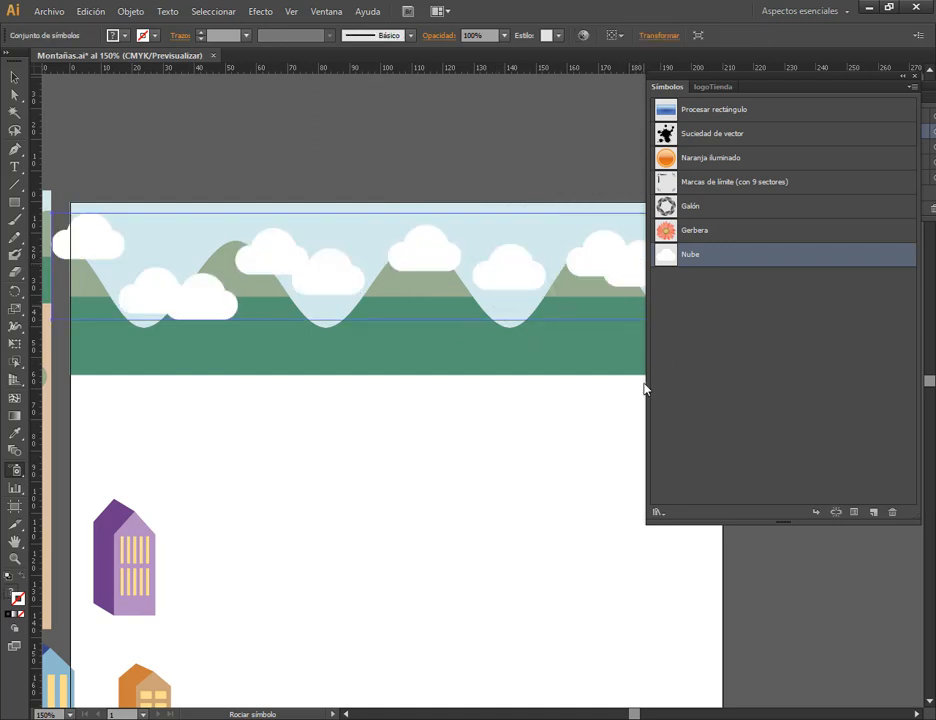
pyautogui.click(903, 77)
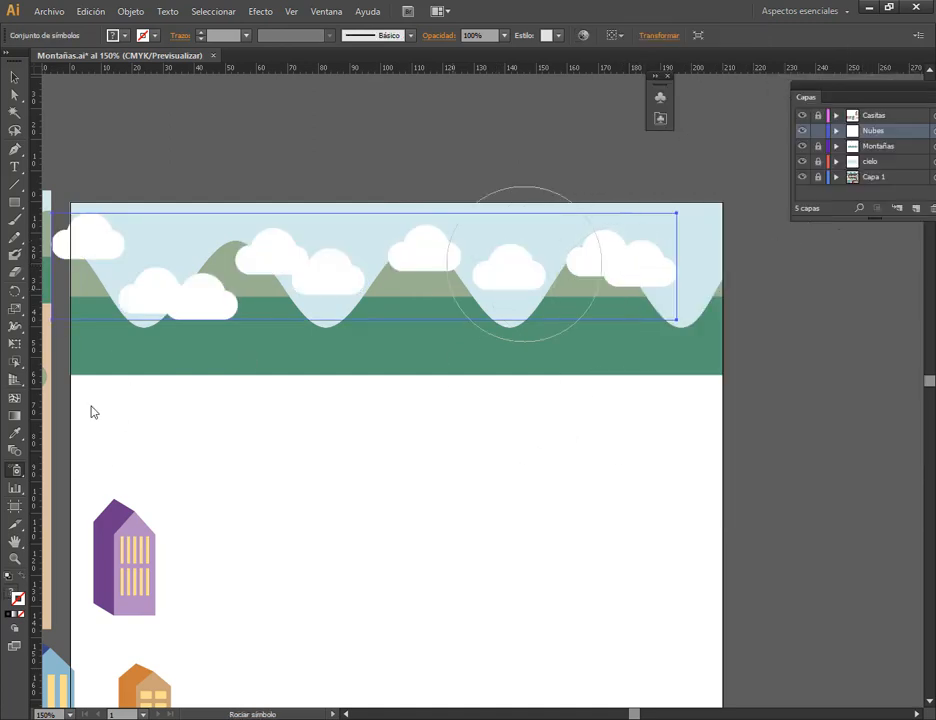
# Shrink the sprayed clouds to varied sizes with the Symbol Sizer tool, making the one over the third valley smallest.
pyautogui.click(15, 474)
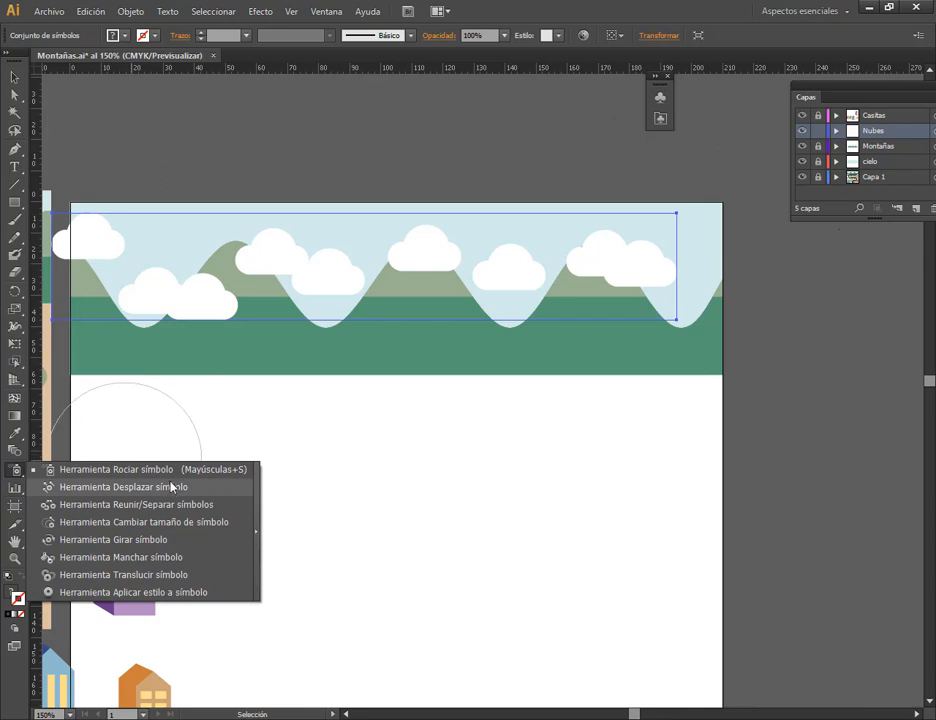
pyautogui.click(223, 522)
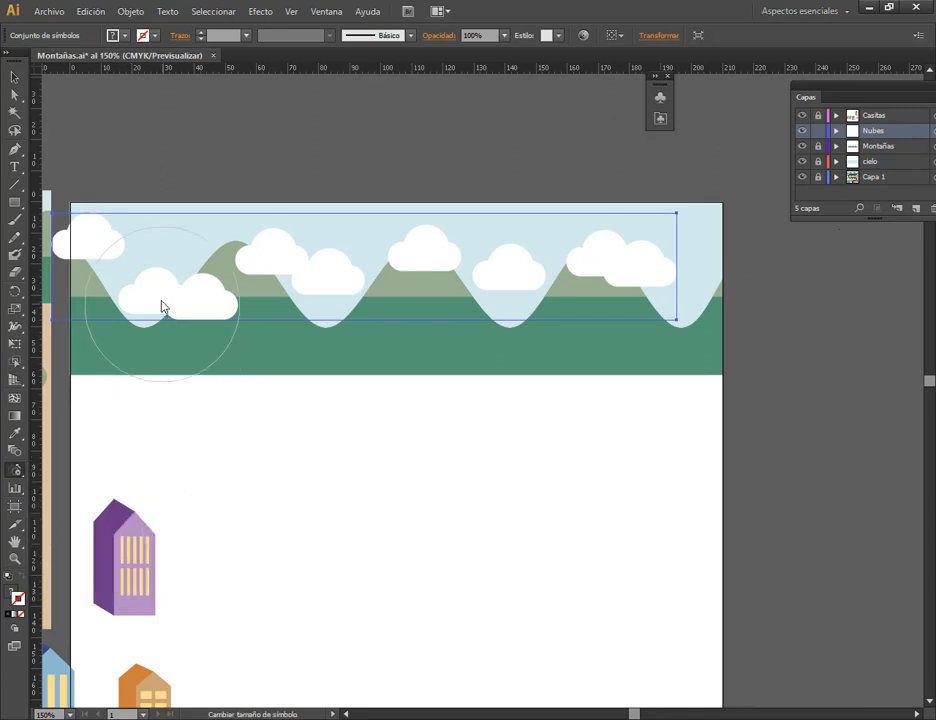
pyautogui.keyDown('alt'); pyautogui.click(503, 279); pyautogui.keyUp('alt')
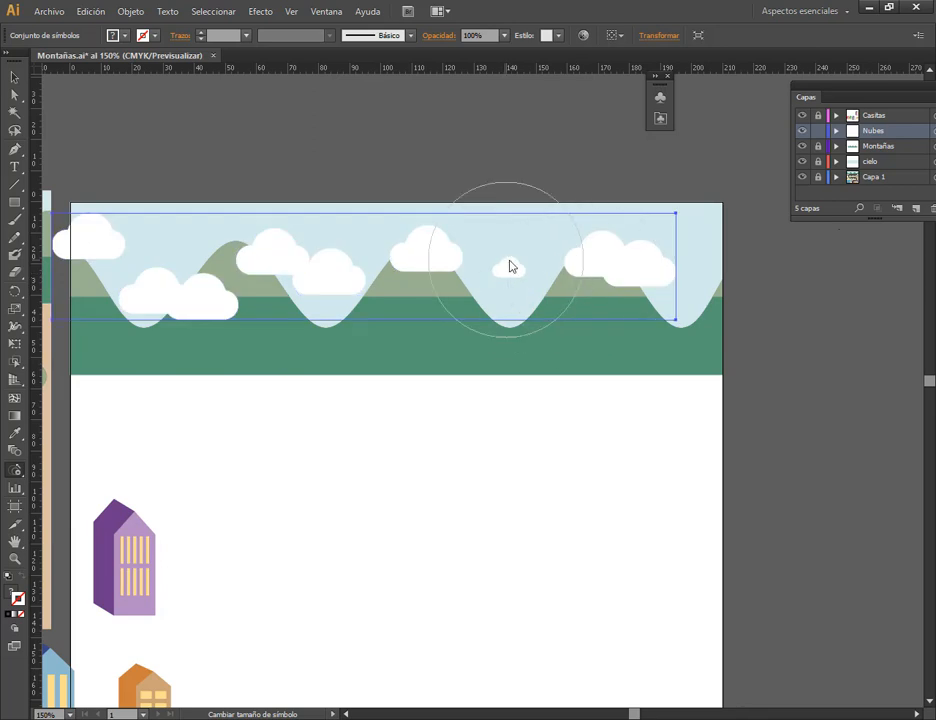
pyautogui.click(629, 273)
pyautogui.keyDown('alt'); pyautogui.click(629, 273); pyautogui.keyUp('alt')
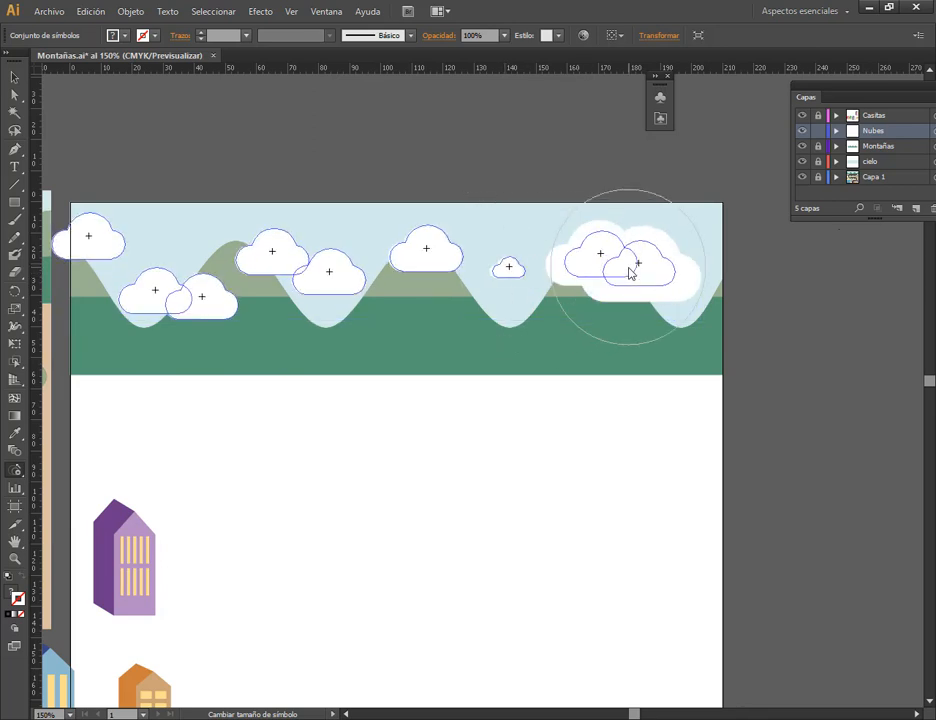
pyautogui.keyDown('alt'); pyautogui.click(426, 267); pyautogui.keyUp('alt')
pyautogui.keyDown('alt'); pyautogui.click(198, 293); pyautogui.keyUp('alt')
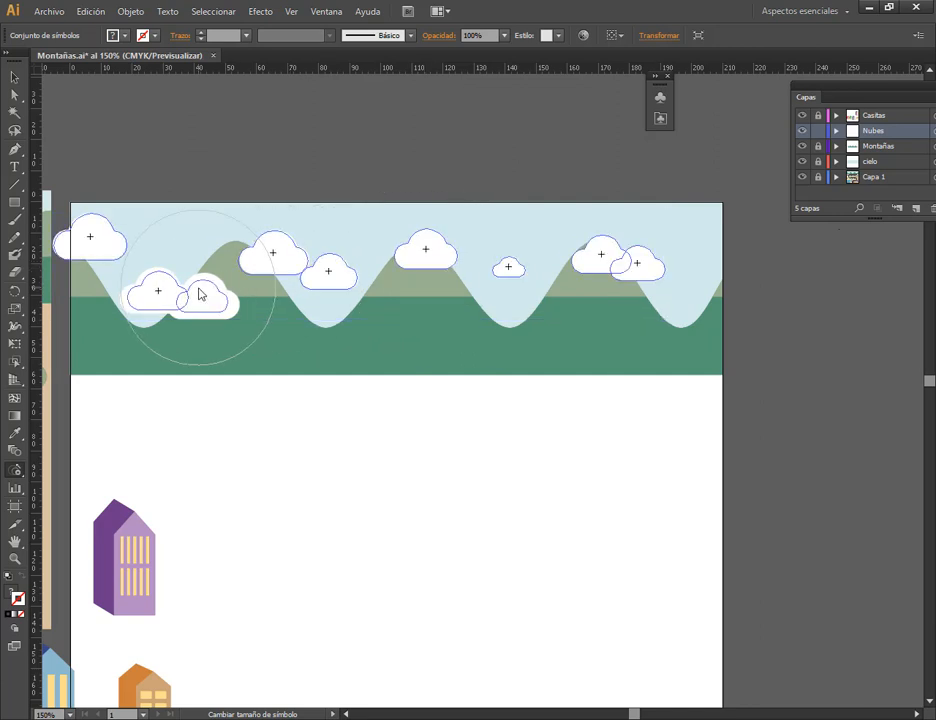
pyautogui.keyDown('alt'); pyautogui.click(105, 242); pyautogui.keyUp('alt')
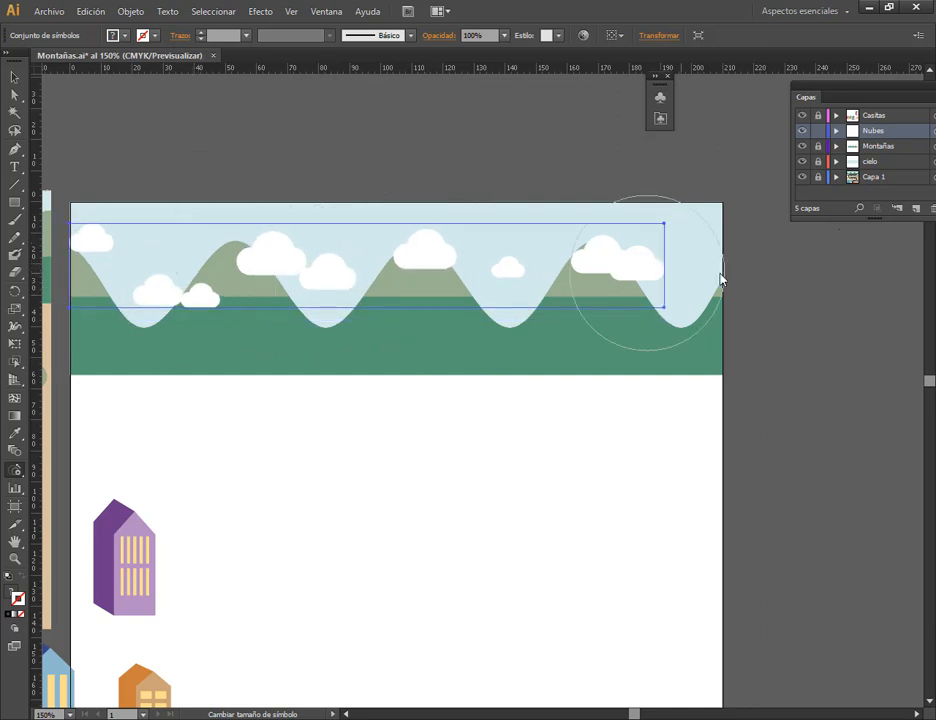
pyautogui.keyDown('alt'); pyautogui.click(648, 276); pyautogui.keyUp('alt')
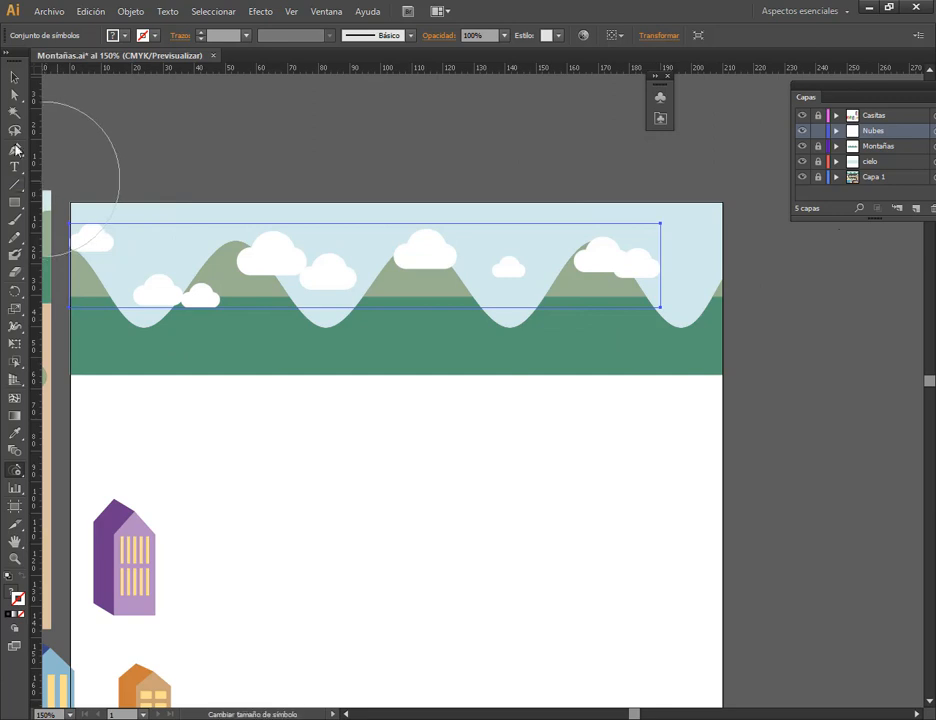
# Move the whole cloud set slightly to the right within the sky and deselect it.
pyautogui.click(14, 77)
pyautogui.moveTo(648, 276); pyautogui.dragTo(659, 277)
pyautogui.click(676, 327)
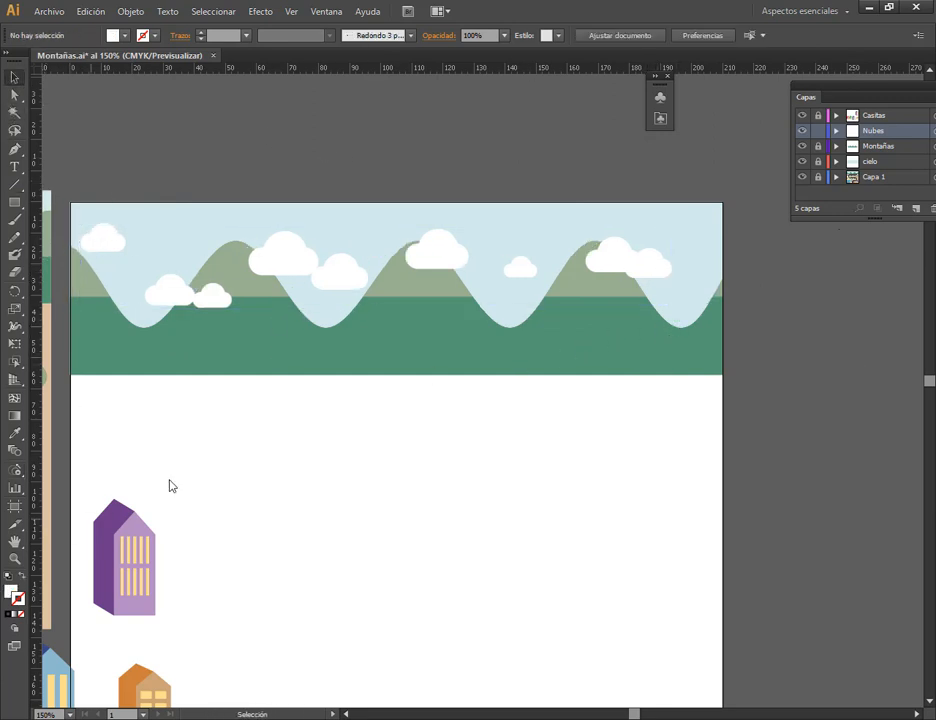
# Select the cloud set and spread its overlapping clouds apart across the mountains with the Symbol Shifter tool.
pyautogui.moveTo(16, 472); pyautogui.dragTo(140, 490)
pyautogui.click(662, 274)
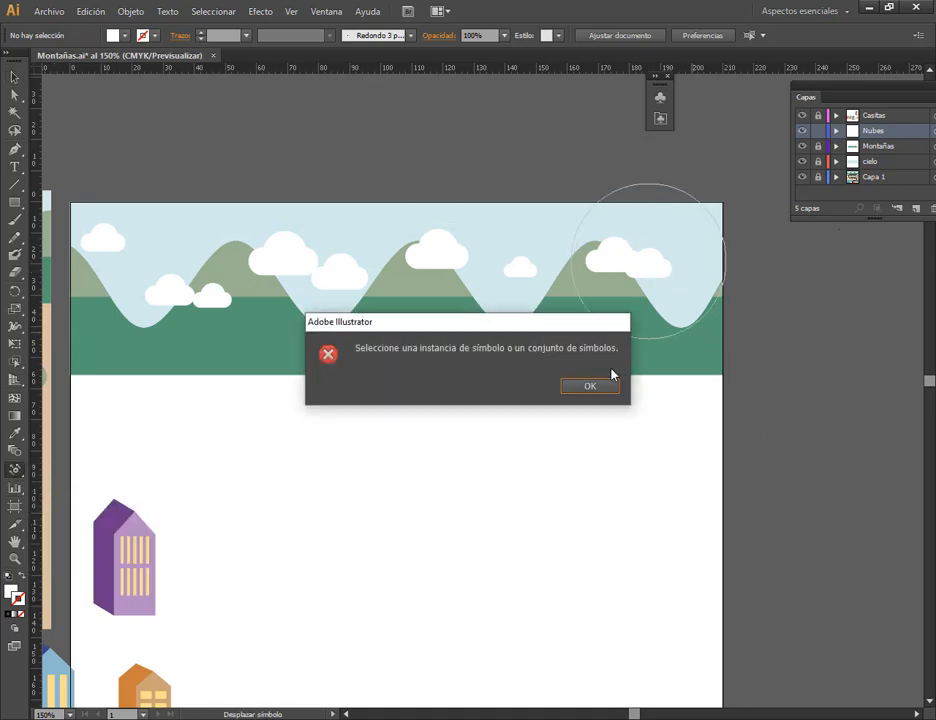
pyautogui.click(590, 386)
pyautogui.click(14, 77)
pyautogui.click(175, 297)
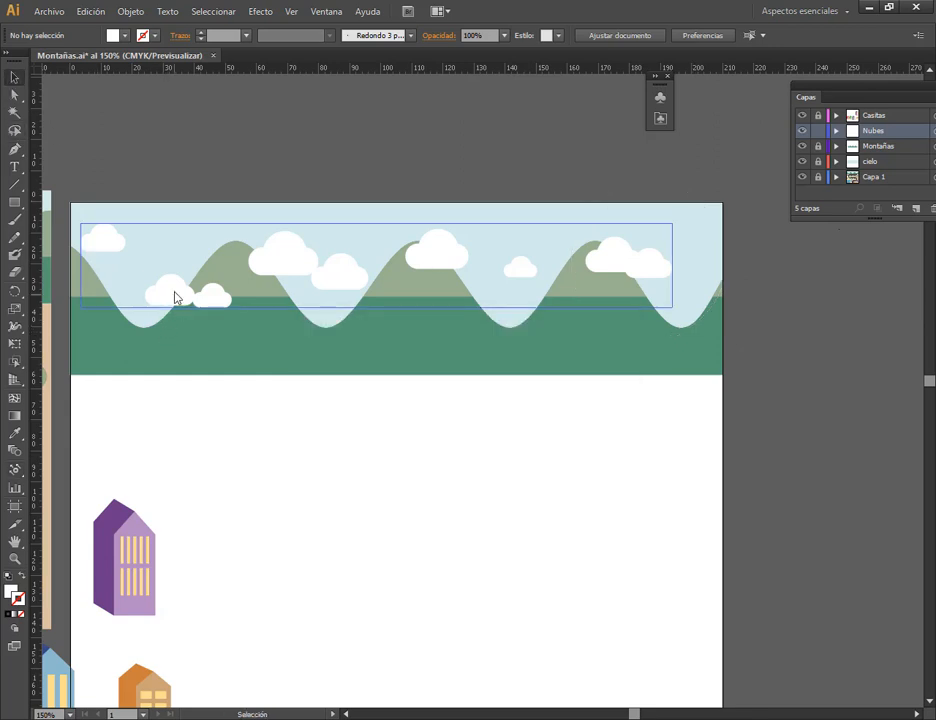
pyautogui.click(175, 297)
pyautogui.click(15, 466)
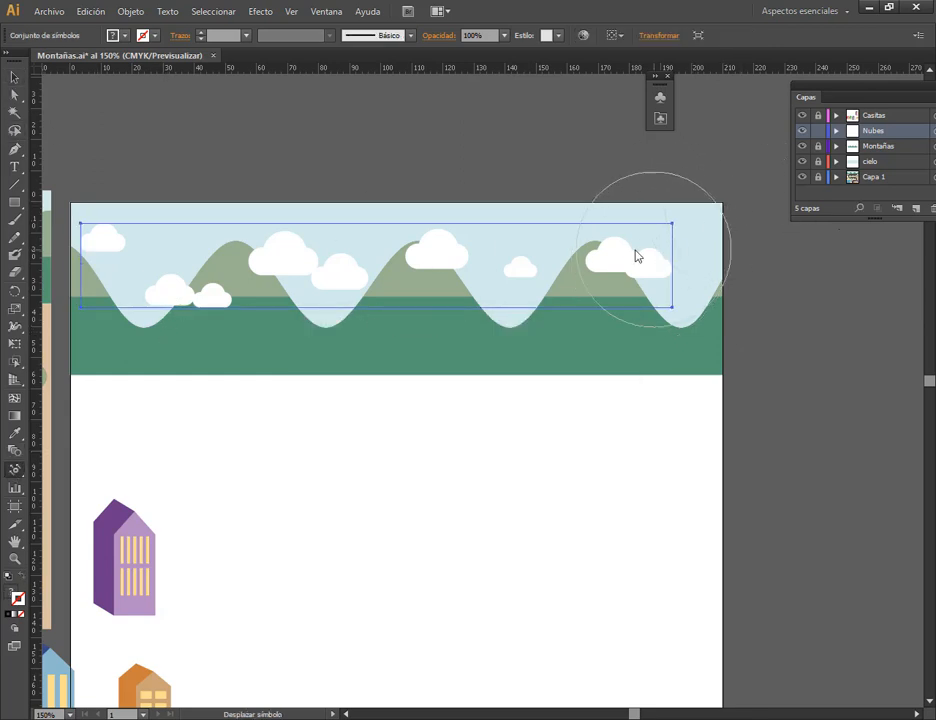
pyautogui.moveTo(636, 256)
pyautogui.mouseDown()
pyautogui.moveTo(599, 253)
pyautogui.moveTo(540, 237)
pyautogui.moveTo(638, 258)
pyautogui.moveTo(696, 294)
pyautogui.moveTo(710, 328)
pyautogui.mouseUp()
pyautogui.moveTo(169, 300)
pyautogui.mouseDown()
pyautogui.moveTo(218, 300)
pyautogui.moveTo(263, 320)
pyautogui.moveTo(209, 290)
pyautogui.mouseUp()
pyautogui.moveTo(292, 265)
pyautogui.mouseDown()
pyautogui.moveTo(258, 252)
pyautogui.moveTo(300, 262)
pyautogui.mouseUp()
pyautogui.moveTo(359, 272); pyautogui.dragTo(372, 277)
pyautogui.moveTo(516, 265)
pyautogui.mouseDown()
pyautogui.moveTo(525, 320)
pyautogui.moveTo(535, 324)
pyautogui.mouseUp()
pyautogui.moveTo(453, 267)
pyautogui.mouseDown()
pyautogui.moveTo(470, 265)
pyautogui.moveTo(480, 221)
pyautogui.moveTo(487, 224)
pyautogui.mouseUp()
pyautogui.moveTo(608, 251)
pyautogui.mouseDown()
pyautogui.moveTo(598, 262)
pyautogui.moveTo(662, 278)
pyautogui.moveTo(633, 278)
pyautogui.mouseUp()
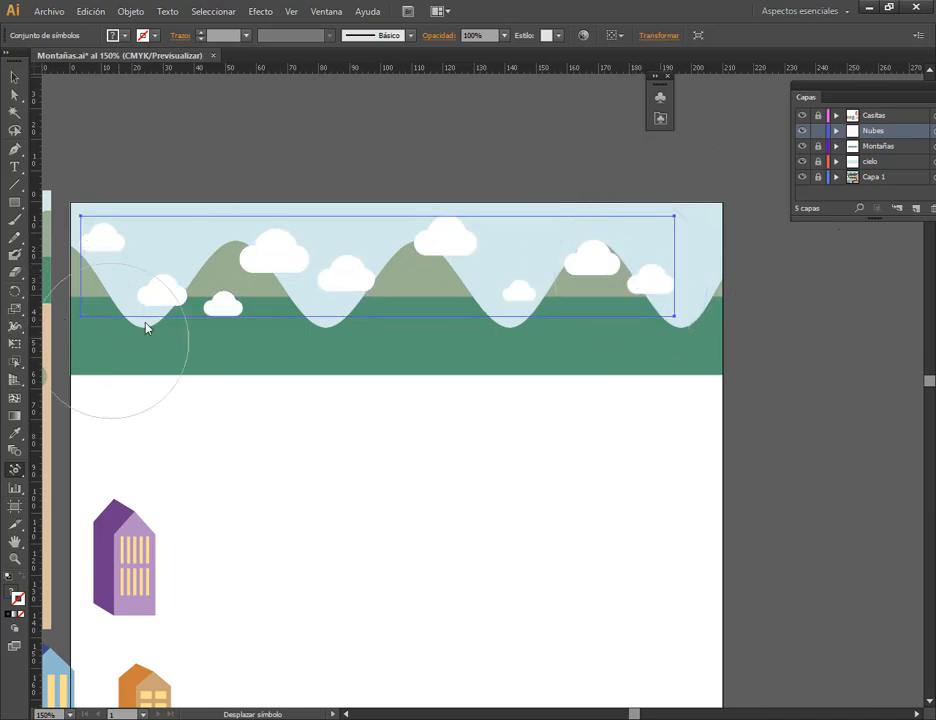
pyautogui.moveTo(224, 306); pyautogui.dragTo(208, 304)
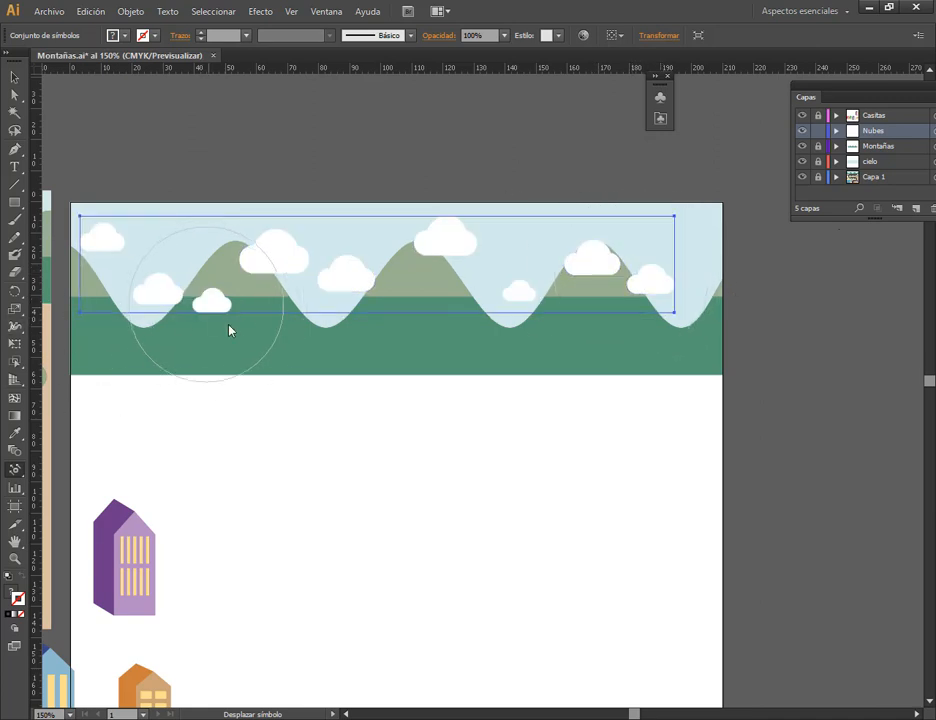
# Deselect the clouds and save the document.
pyautogui.click(14, 80)
pyautogui.click(146, 131)
pyautogui.click(48, 11)
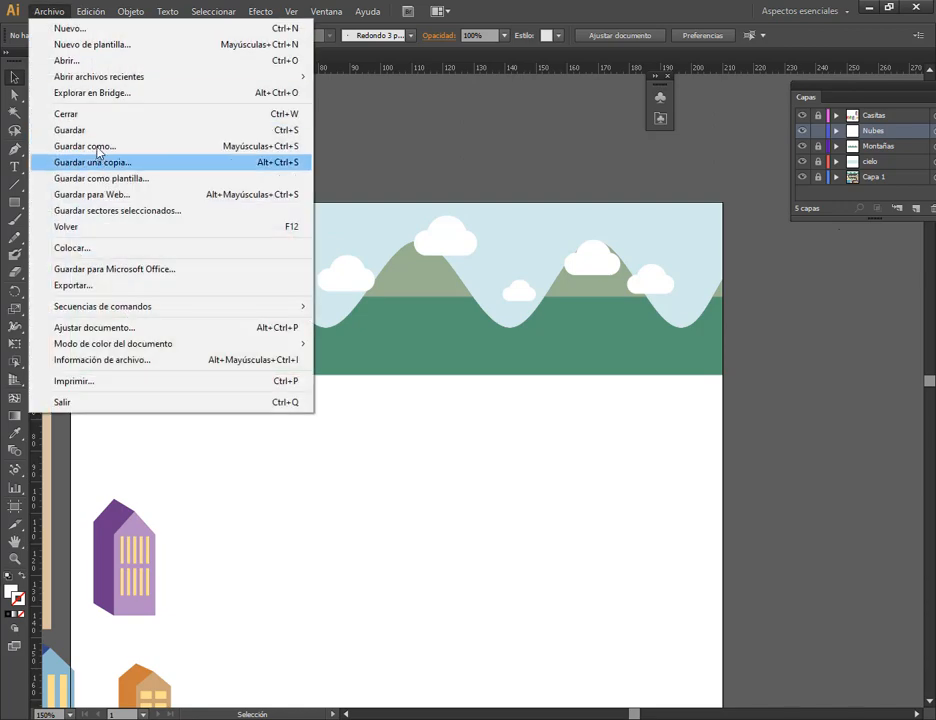
pyautogui.click(92, 131)
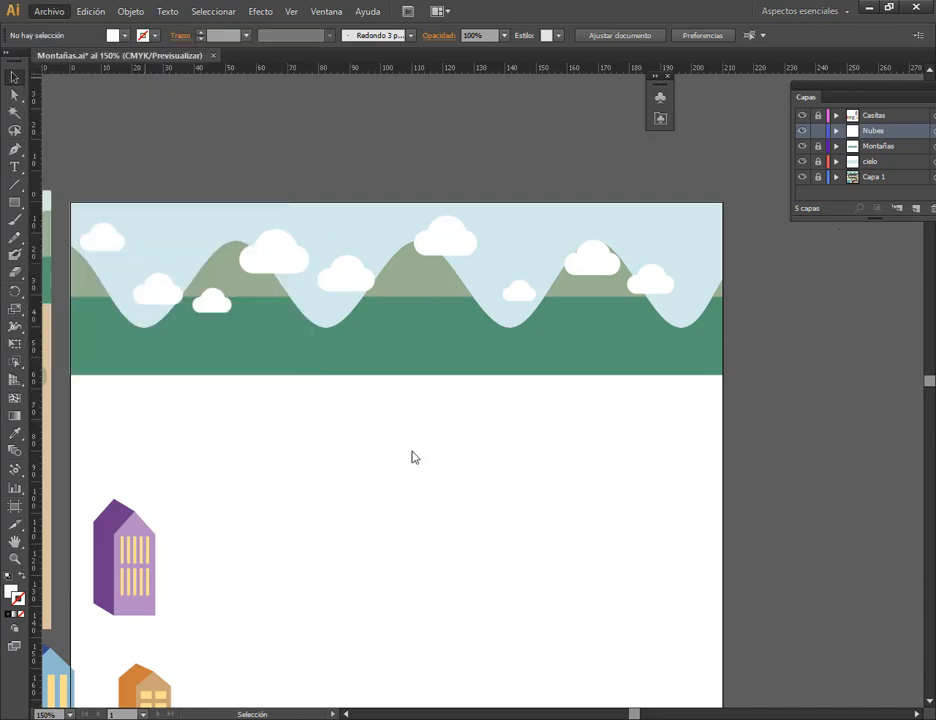
# Hide the Casitas layer and lock the Nubes layer.
pyautogui.hotkey('ctrl', '-')
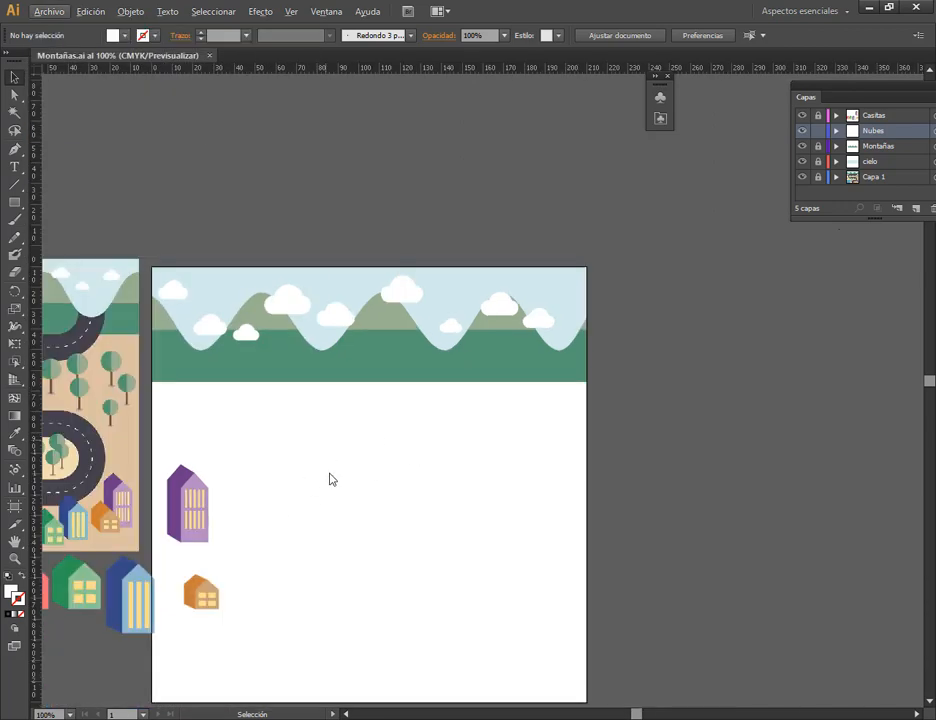
pyautogui.moveTo(320, 477); pyautogui.dragTo(554, 427)
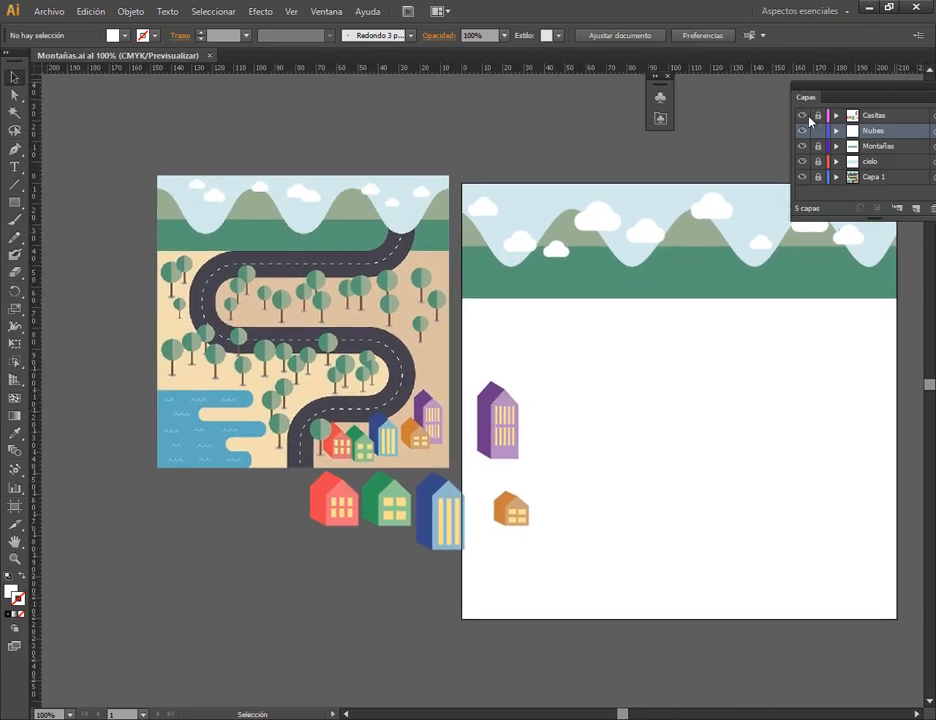
pyautogui.click(803, 116)
pyautogui.moveTo(773, 405); pyautogui.dragTo(621, 417)
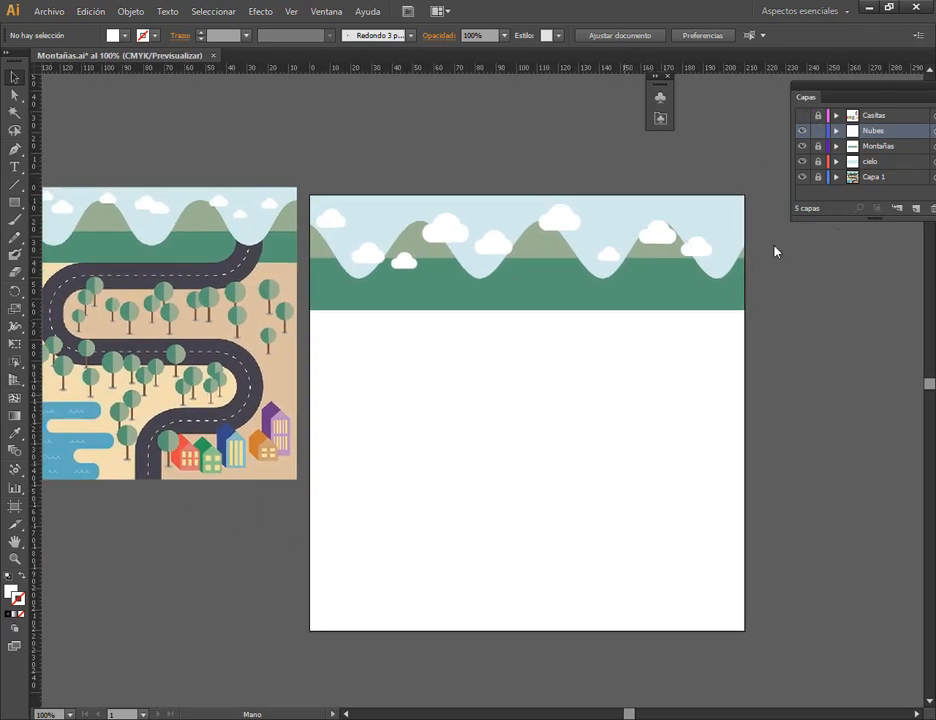
pyautogui.click(818, 131)
# Add a new layer between Casitas and Nubes.
pyautogui.moveTo(869, 88); pyautogui.dragTo(827, 100)
pyautogui.click(853, 135)
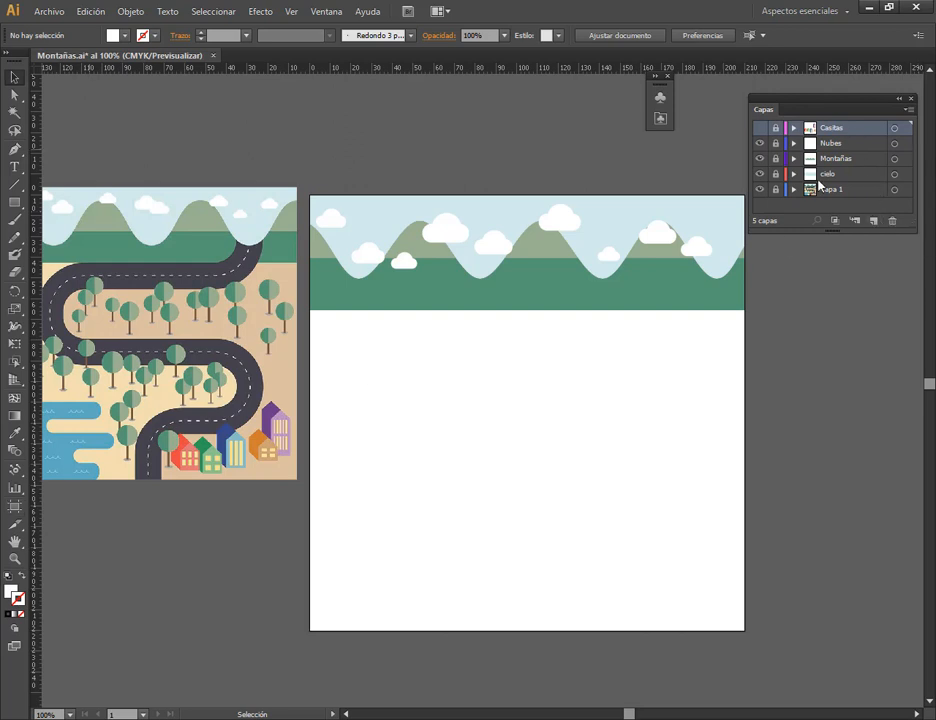
pyautogui.click(873, 220)
# Draw a circle about 50 mm wide touching the green band's lower edge and place copies at the road's upper and lower right bends.
pyautogui.moveTo(430, 272); pyautogui.dragTo(506, 372)
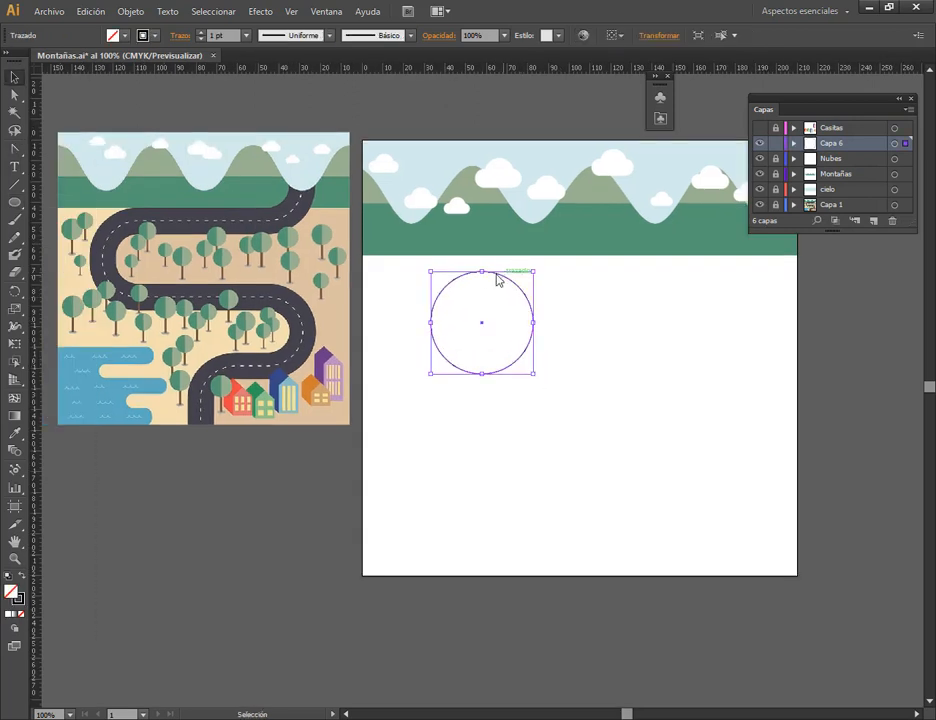
pyautogui.moveTo(497, 276); pyautogui.dragTo(488, 258)
pyautogui.moveTo(523, 342); pyautogui.dragTo(658, 452)
pyautogui.moveTo(654, 382); pyautogui.dragTo(648, 169)
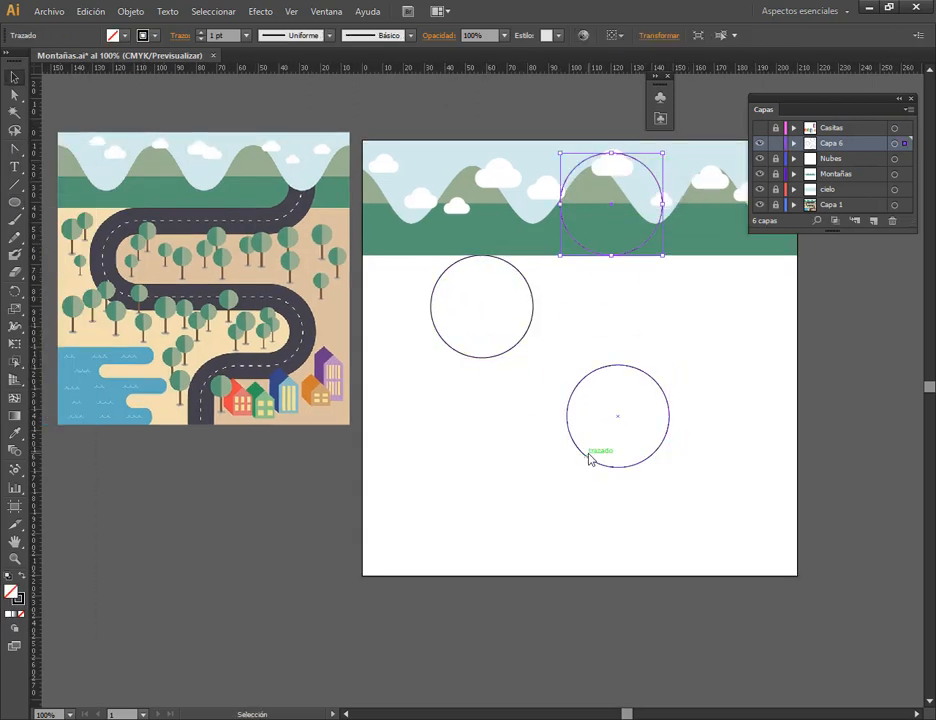
# Place a fourth circle copy at the road's last bend and shrink it to about half size.
pyautogui.moveTo(643, 462); pyautogui.dragTo(564, 541)
pyautogui.moveTo(590, 546); pyautogui.dragTo(543, 495)
pyautogui.moveTo(533, 459); pyautogui.dragTo(533, 488)
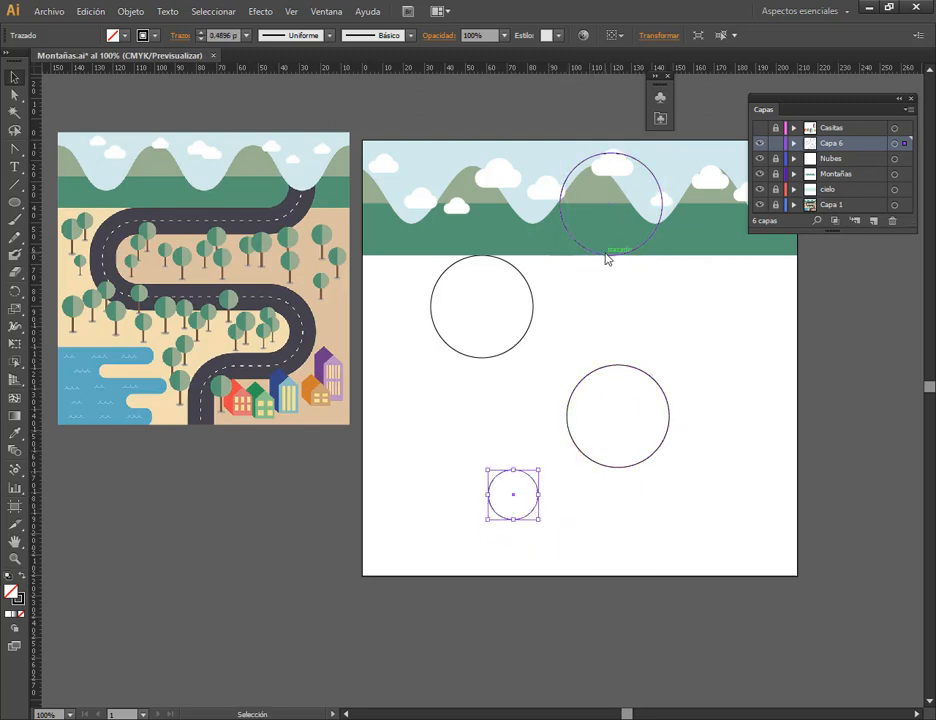
# Delete anchor points of the circle on the green band so only its lower-right quarter arc is left.
pyautogui.click(608, 254)
pyautogui.hotkey('ctrl', '+')
pyautogui.hotkey('ctrl', '+')
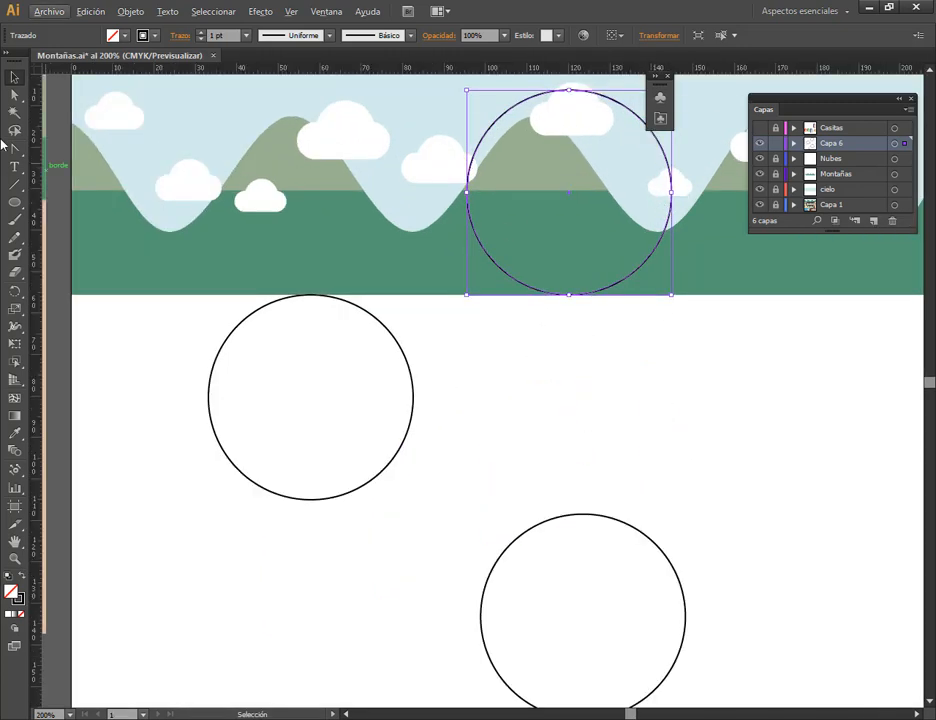
pyautogui.scroll(2, 633, 282)
pyautogui.hotkey('ctrl', '+')
pyautogui.press('a')
pyautogui.click(511, 199)
pyautogui.press('Delete')
pyautogui.click(361, 356)
pyautogui.press('Delete')
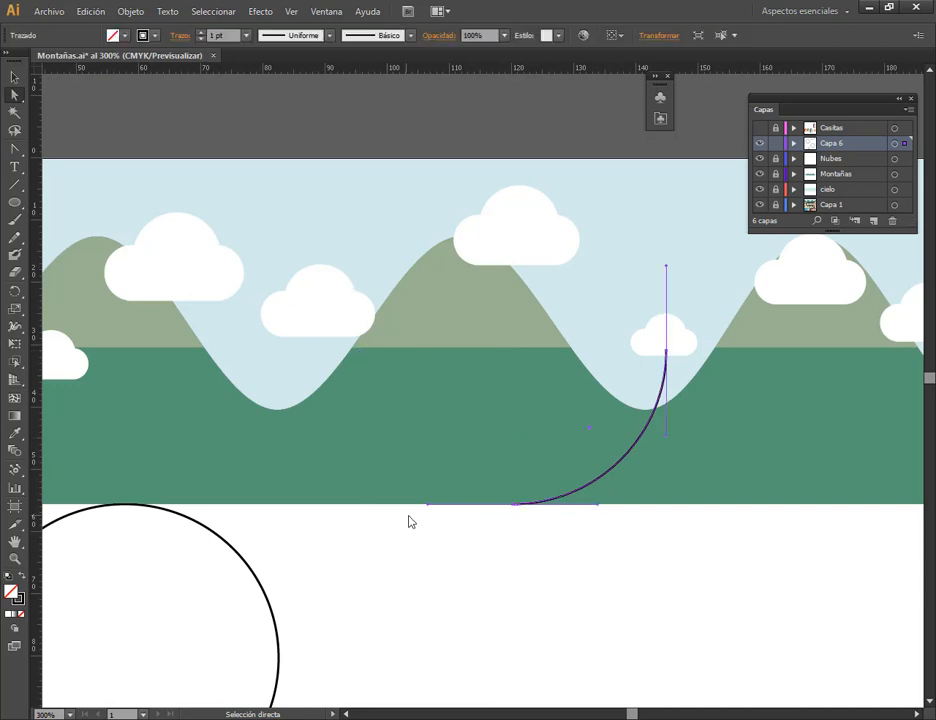
# Cut the other two large circles to half arcs, keeping the left circle's left half and the right circle's right half.
pyautogui.hotkey('ctrl', '-')
pyautogui.hotkey('ctrl', '-')
pyautogui.hotkey('ctrl', '-')
pyautogui.moveTo(627, 397); pyautogui.dragTo(601, 437)
pyautogui.press('Delete')
pyautogui.moveTo(611, 513); pyautogui.dragTo(662, 556)
pyautogui.press('Delete')
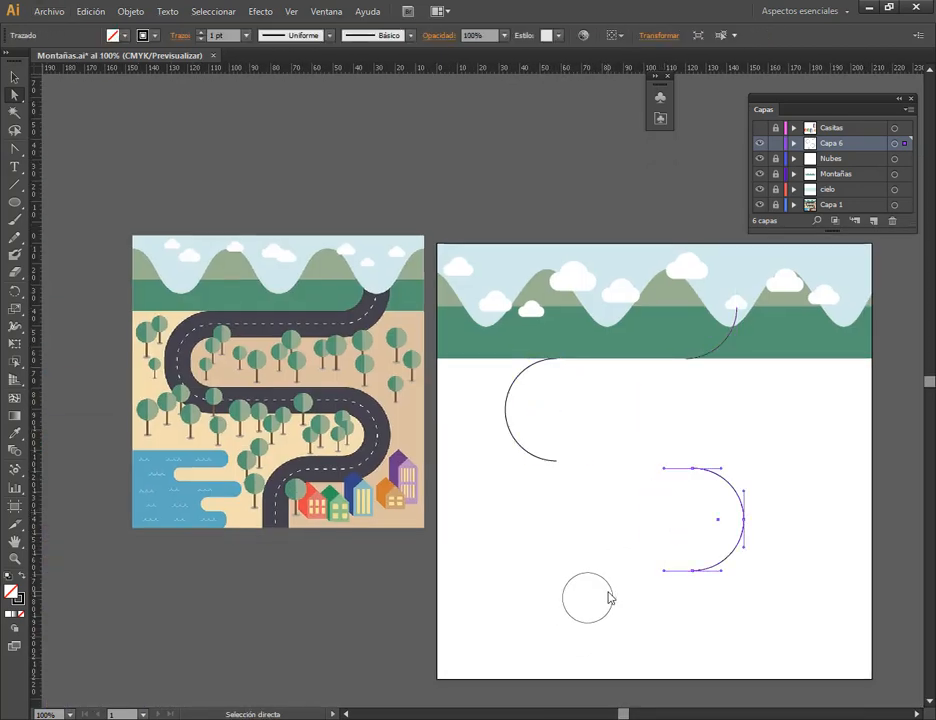
# Cut the small circle to its upper-left quarter arc and deselect it.
pyautogui.click(611, 597)
pyautogui.press('Delete')
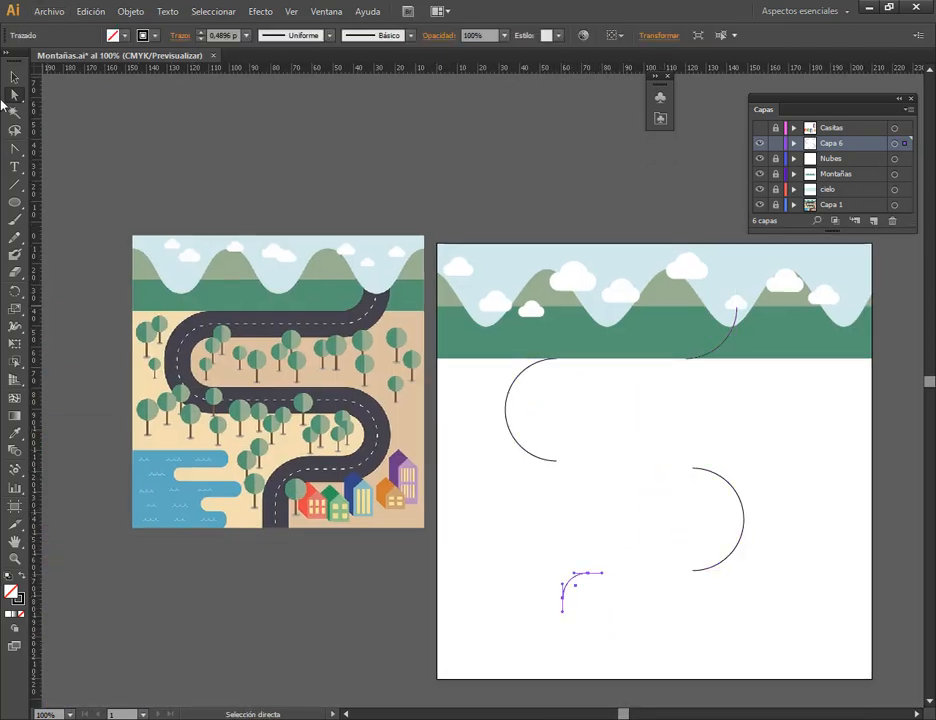
pyautogui.click(14, 78)
pyautogui.click(700, 618)
# Join the quarter arc on the green band to the top of the left half arc with a straight Pen tool segment.
pyautogui.scroll(2, 700, 617)
pyautogui.click(456, 550)
pyautogui.moveTo(650, 98); pyautogui.dragTo(577, 343)
pyautogui.click(640, 342)
pyautogui.click(15, 150)
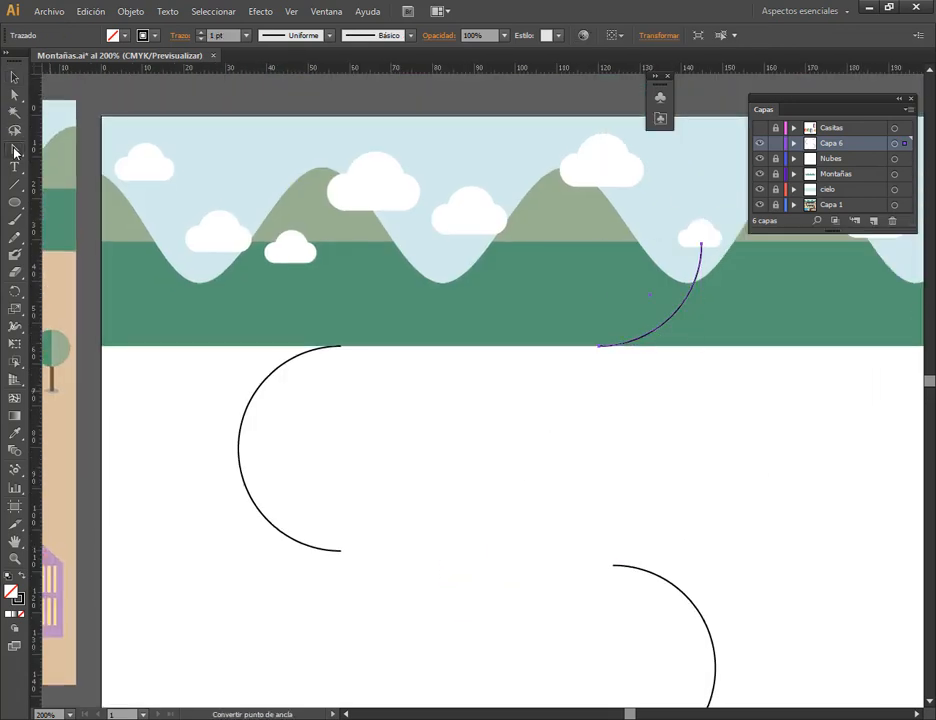
pyautogui.press('p')
pyautogui.click(599, 346)
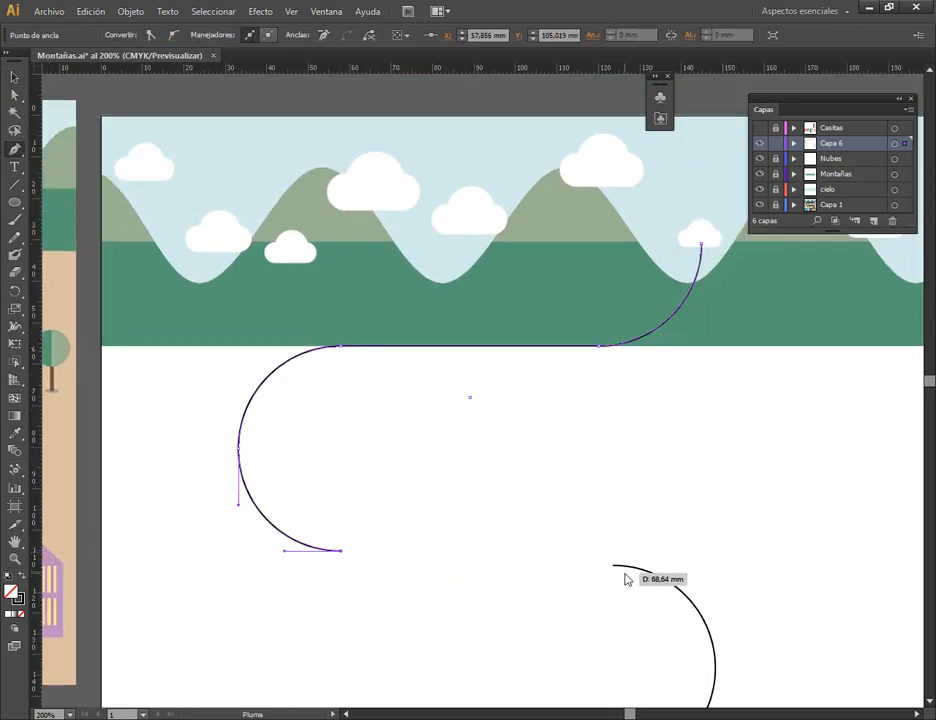
# Raise the right half arc so its upper end meets a horizontal guide at the left arc's lower end.
pyautogui.press('v')
pyautogui.moveTo(637, 574); pyautogui.dragTo(637, 559)
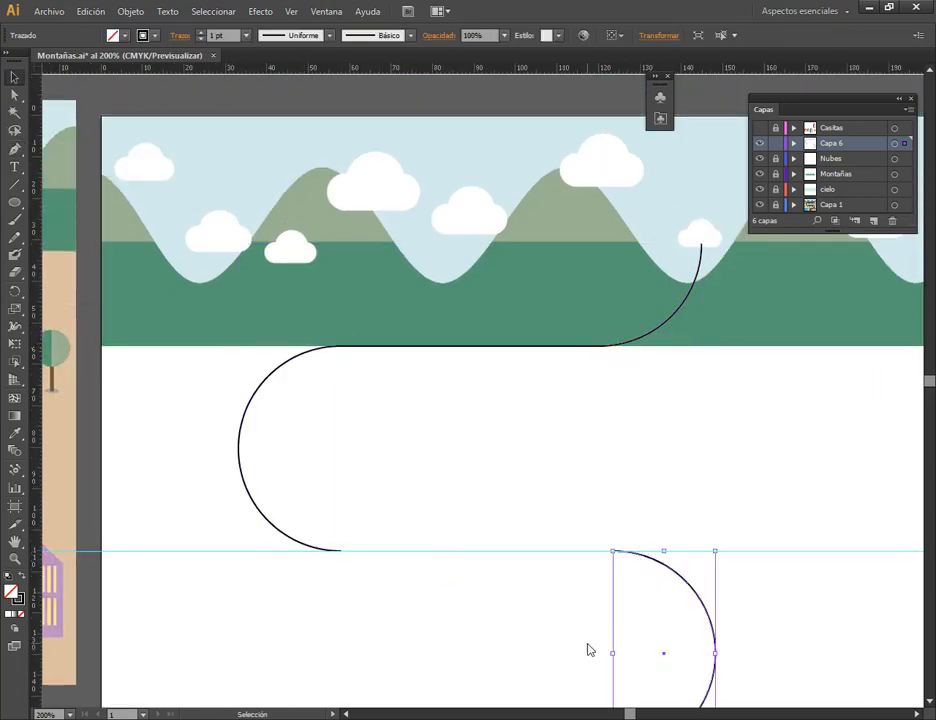
pyautogui.moveTo(587, 647); pyautogui.dragTo(561, 465)
# Join the left arc's lower end to the right half arc's upper end with a straight Pen tool segment.
pyautogui.click(196, 309)
pyautogui.click(216, 293)
pyautogui.click(15, 149)
pyautogui.click(314, 368)
pyautogui.click(588, 368)
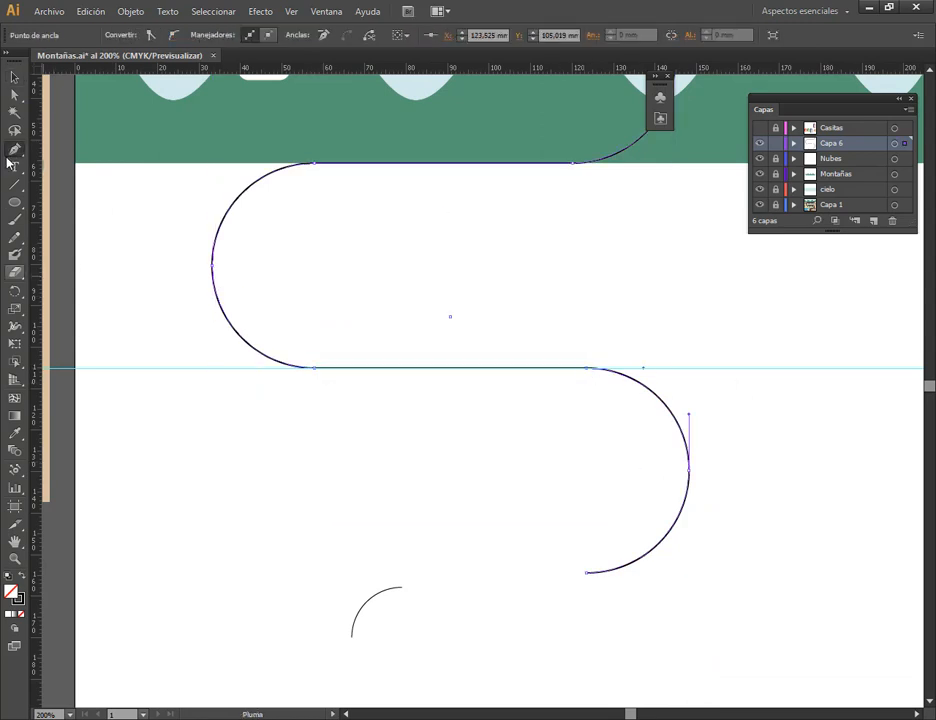
# Raise the small quarter arc level with the right half arc's lower end and clear all guides.
pyautogui.click(14, 77)
pyautogui.moveTo(381, 592); pyautogui.dragTo(381, 578)
pyautogui.click(202, 355)
pyautogui.click(291, 12)
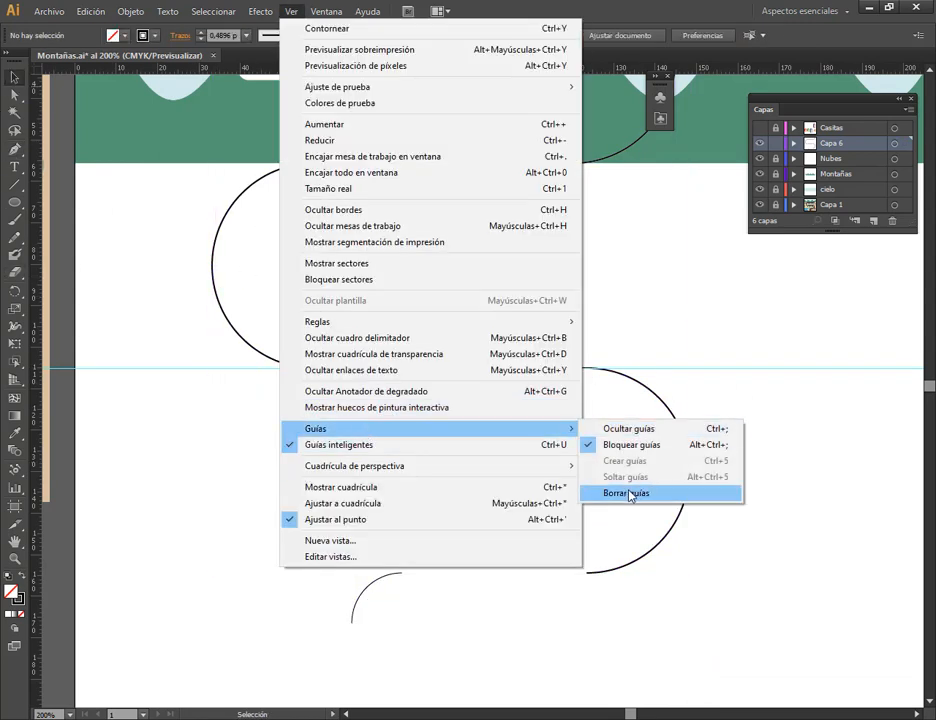
pyautogui.click(627, 495)
# Join the right half arc's lower end to the small quarter arc with a straight Pen tool segment.
pyautogui.click(587, 572)
pyautogui.press('p')
pyautogui.click(586, 572)
pyautogui.click(402, 572)
# Extend the road path straight down from the small quarter arc to the artboard's bottom edge.
pyautogui.moveTo(483, 620); pyautogui.dragTo(568, 331)
pyautogui.click(437, 333)
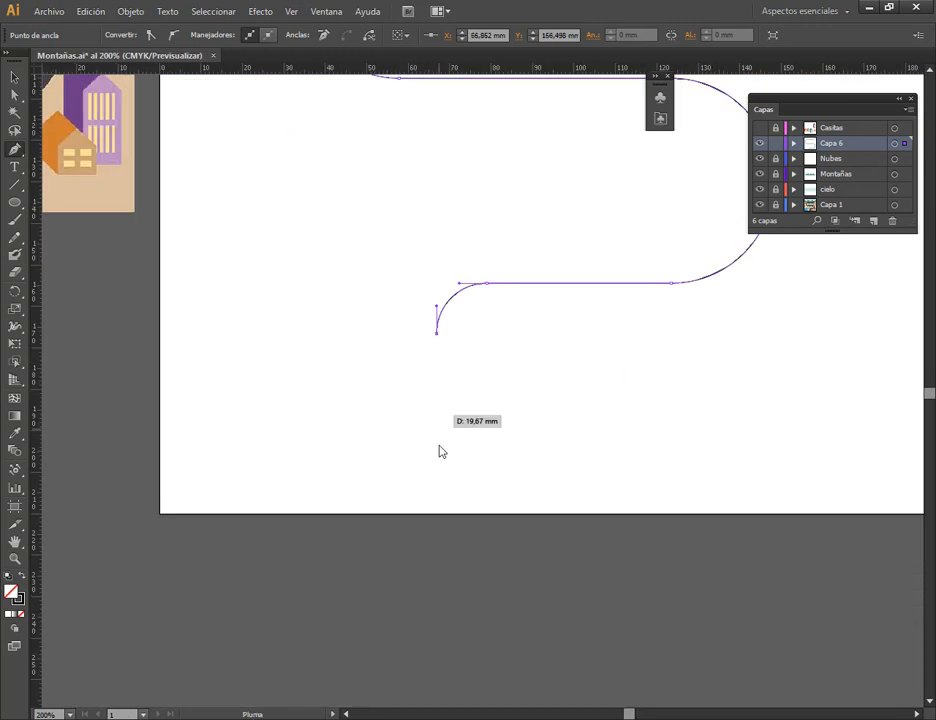
pyautogui.click(437, 514)
pyautogui.click(14, 77)
pyautogui.click(564, 392)
pyautogui.scroll(-2, 564, 392)
pyautogui.moveTo(565, 392); pyautogui.dragTo(576, 522)
pyautogui.press('a')
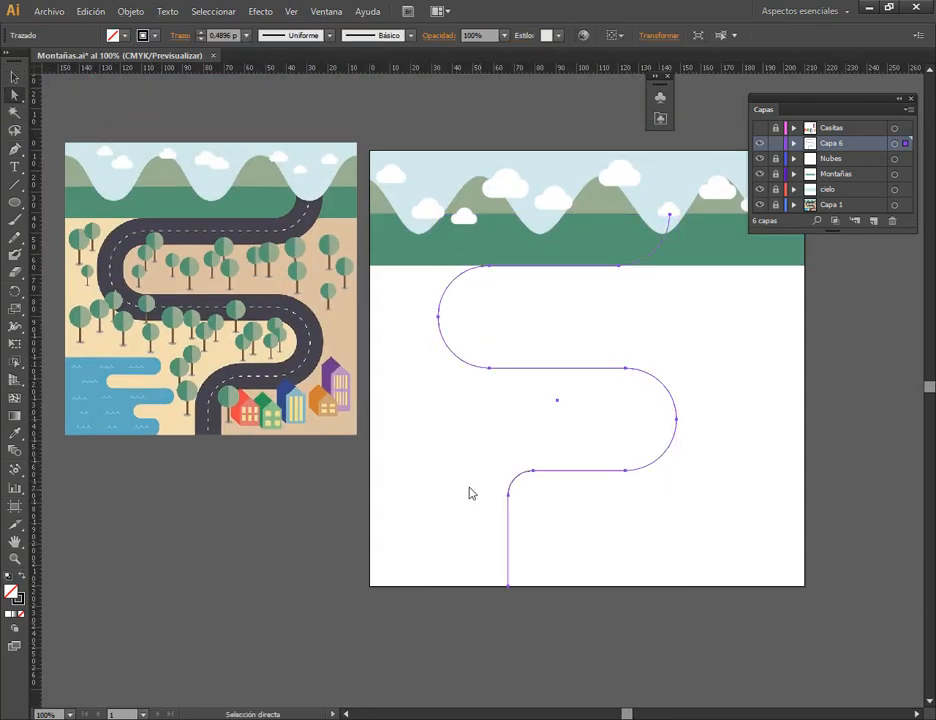
# Try shifting the road's lower bend and vertical end section to the right.
pyautogui.moveTo(535, 481); pyautogui.dragTo(582, 476)
pyautogui.click(708, 432)
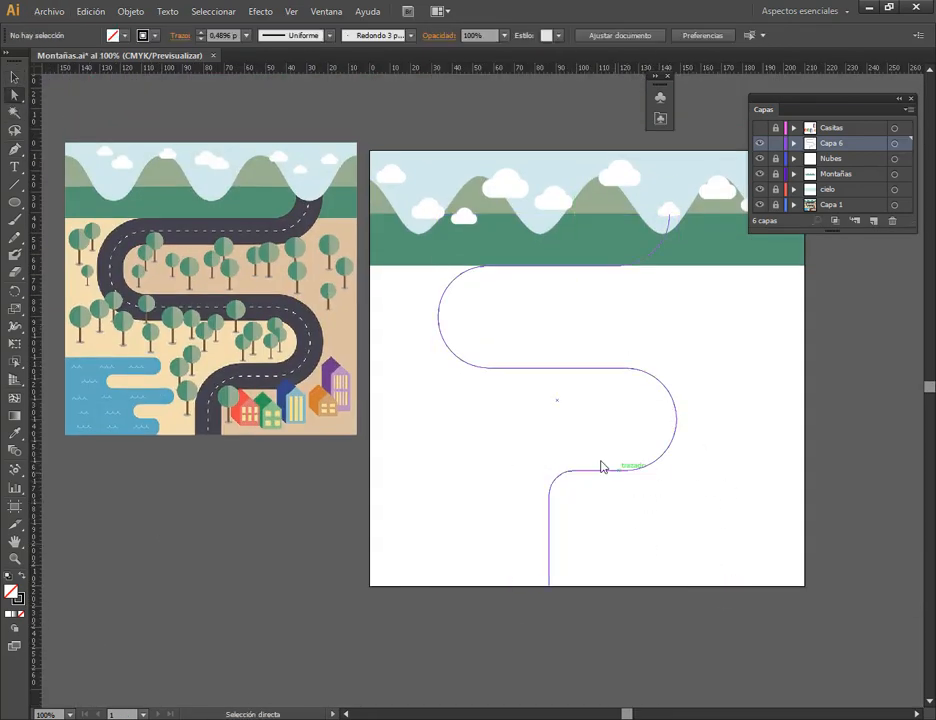
pyautogui.click(575, 470)
pyautogui.scroll(2, 598, 500)
# Undo the lower road changes back to the separate, unjoined small quarter arc.
pyautogui.hotkey('ctrl', 'z')
pyautogui.hotkey('ctrl', 'z')
pyautogui.hotkey('ctrl', 'z')
# Enlarge the small quarter arc to about 24 mm wide and move it right, level with the right half arc's lower end.
pyautogui.click(467, 422)
pyautogui.click(432, 421)
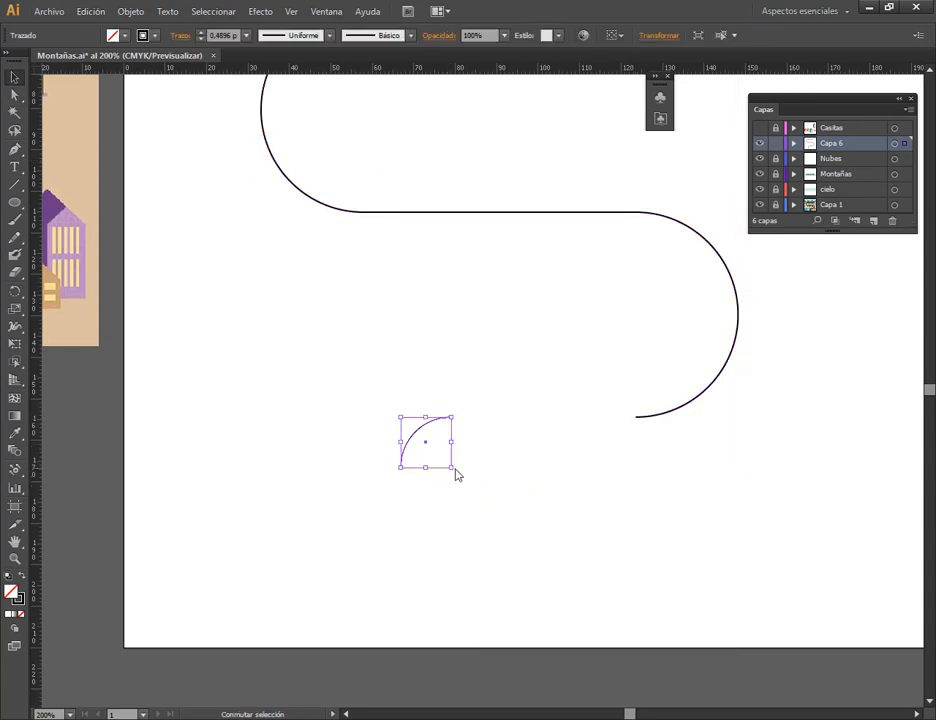
pyautogui.moveTo(451, 468); pyautogui.dragTo(500, 530)
pyautogui.scroll(-2, 524, 468)
pyautogui.moveTo(482, 454); pyautogui.dragTo(507, 464)
pyautogui.scroll(1, 567, 469)
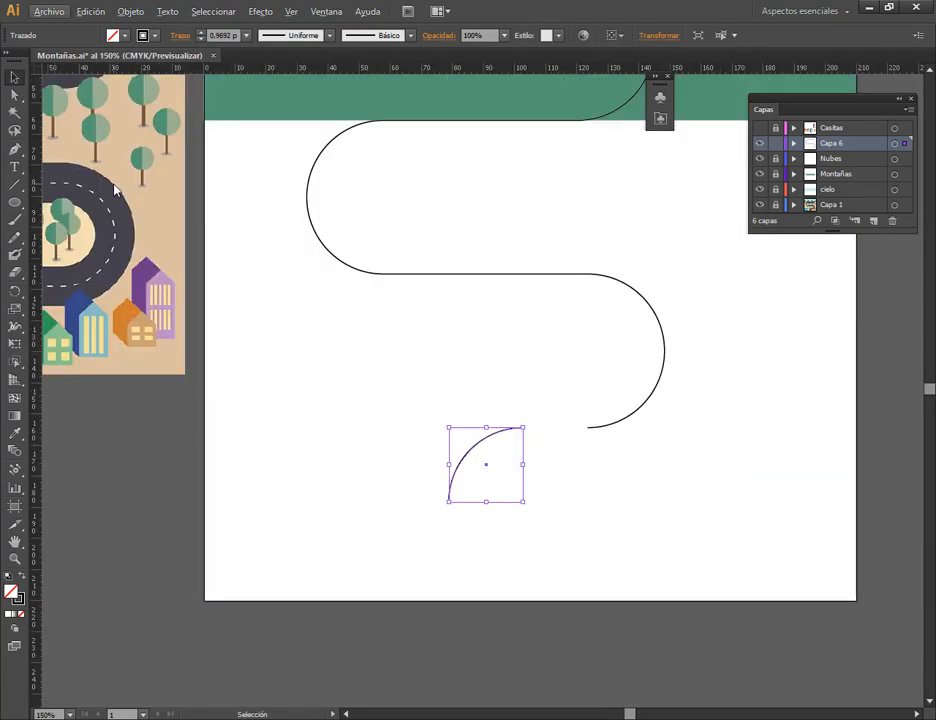
# Join the enlarged quarter arc to the right half arc with the Pen tool and extend the path straight down to the artboard's bottom edge.
pyautogui.press('p')
pyautogui.click(523, 428)
pyautogui.click(588, 428)
pyautogui.click(449, 501)
pyautogui.click(450, 600)
pyautogui.press('v')
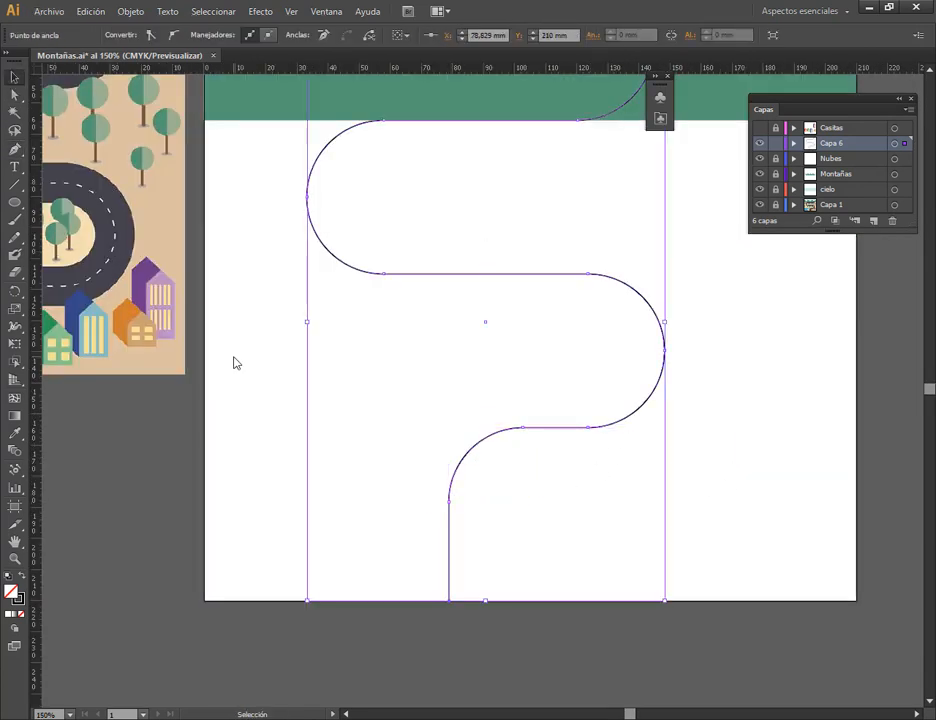
# Deselect the finished road path and save Montañas.ai.
pyautogui.click(234, 362)
pyautogui.scroll(-1, 300, 390)
pyautogui.click(47, 13)
pyautogui.click(70, 135)
# Try a dashed line stroke on the road path, modelled on the reference road's centre markings.
pyautogui.hotkey('ctrl', 'a')
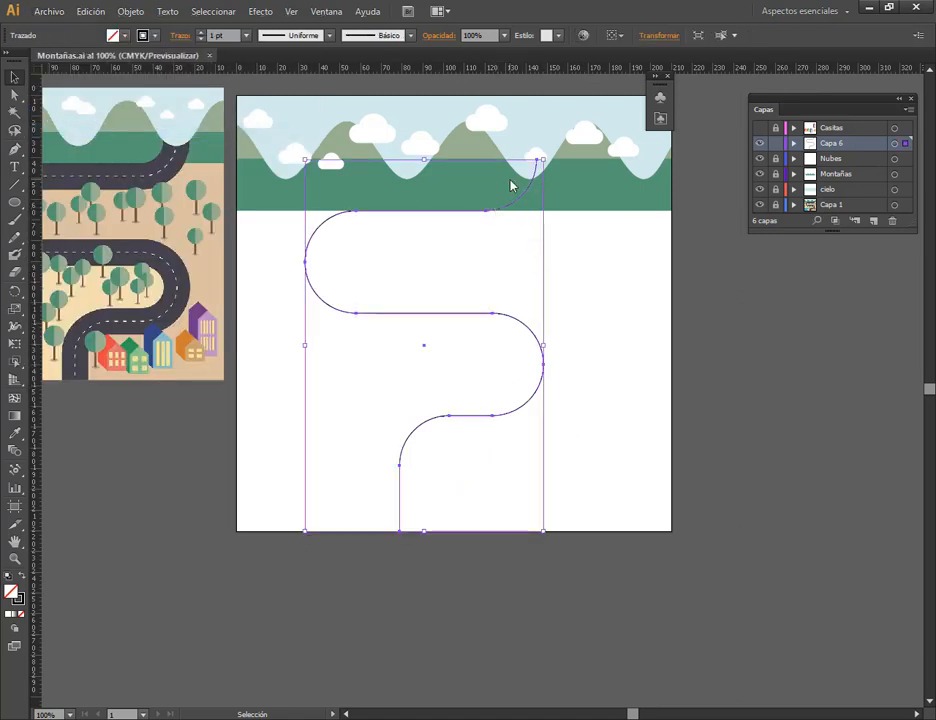
pyautogui.moveTo(480, 259); pyautogui.dragTo(590, 267)
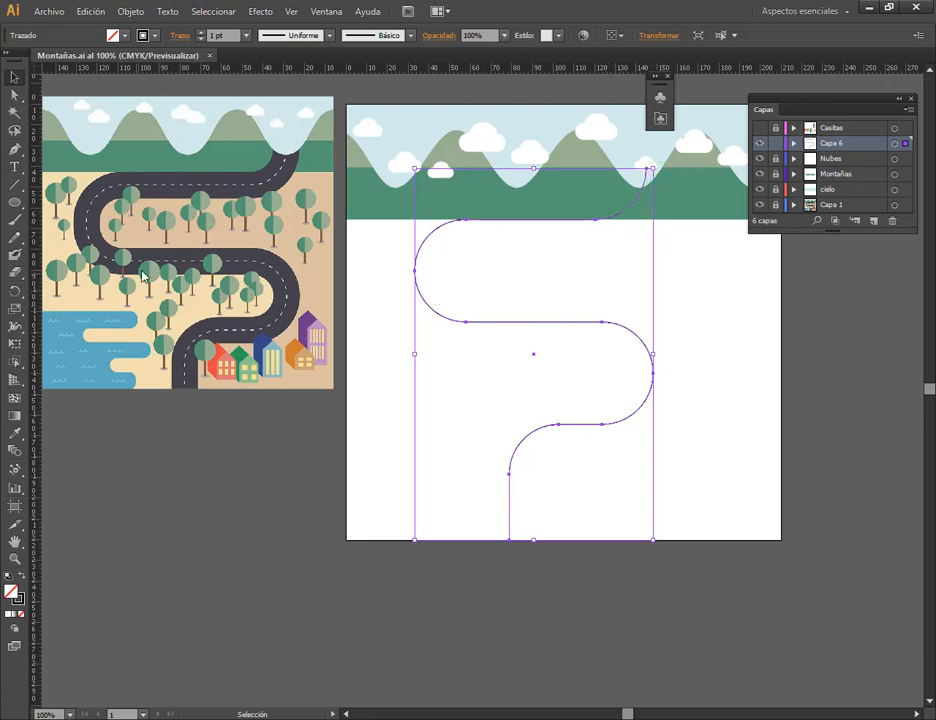
pyautogui.scroll(5, 240, 352)
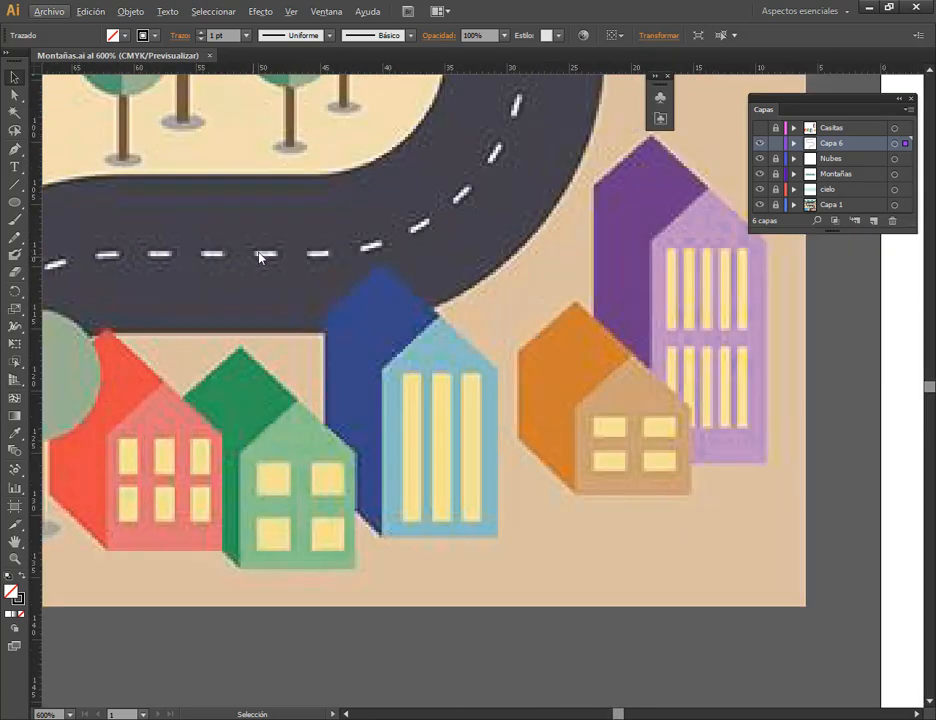
pyautogui.scroll(-7, 531, 112)
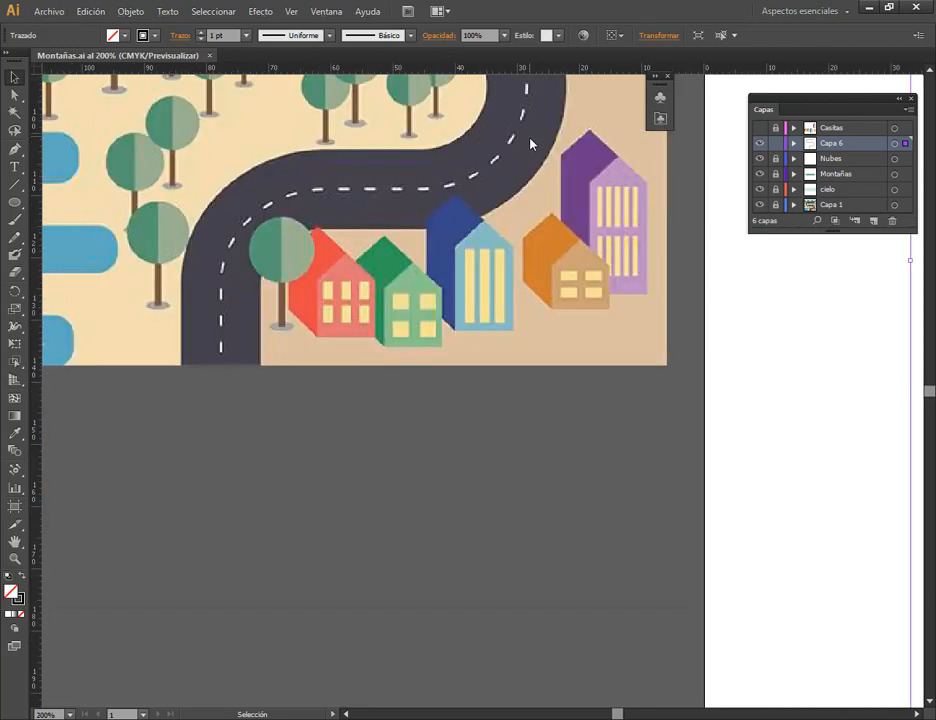
pyautogui.scroll(2, 689, 236)
pyautogui.scroll(-2, 361, 545)
pyautogui.moveTo(365, 477); pyautogui.dragTo(485, 458)
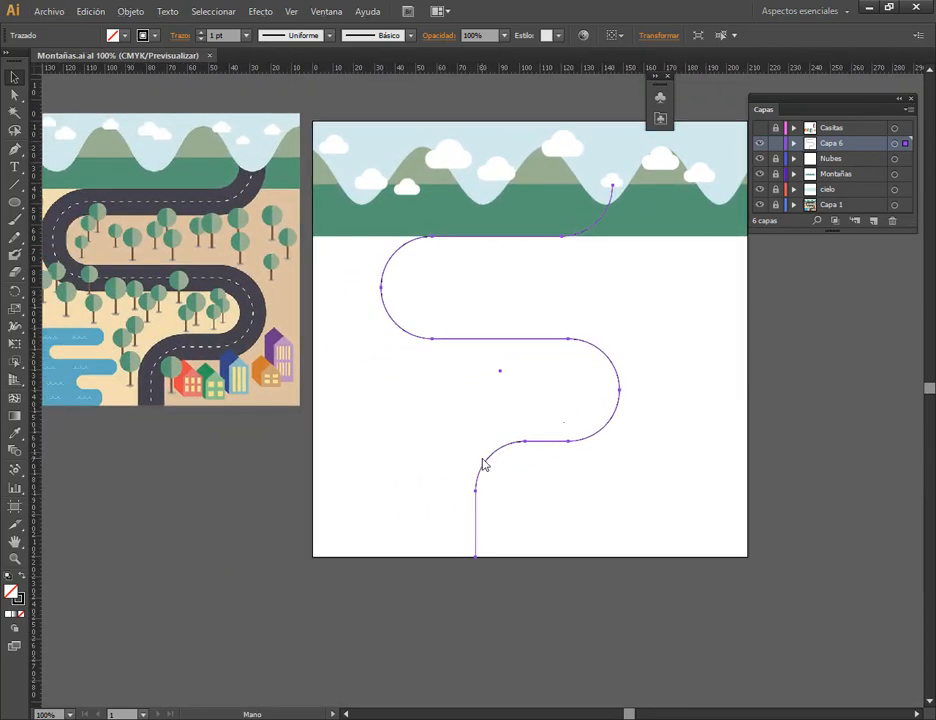
pyautogui.click(180, 37)
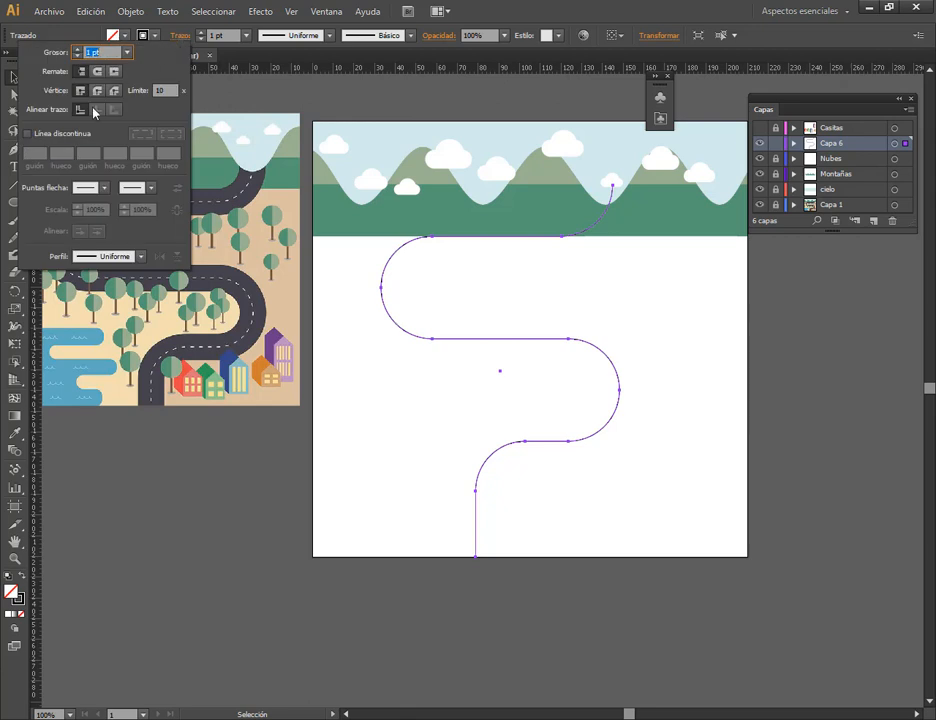
pyautogui.click(65, 140)
pyautogui.press('Return')
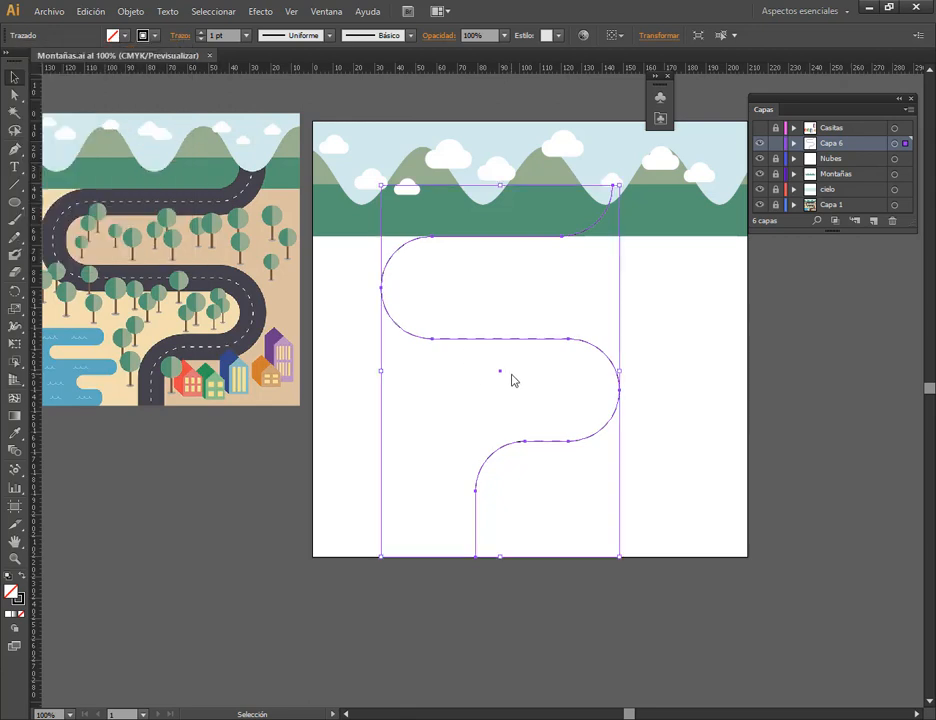
pyautogui.click(543, 393)
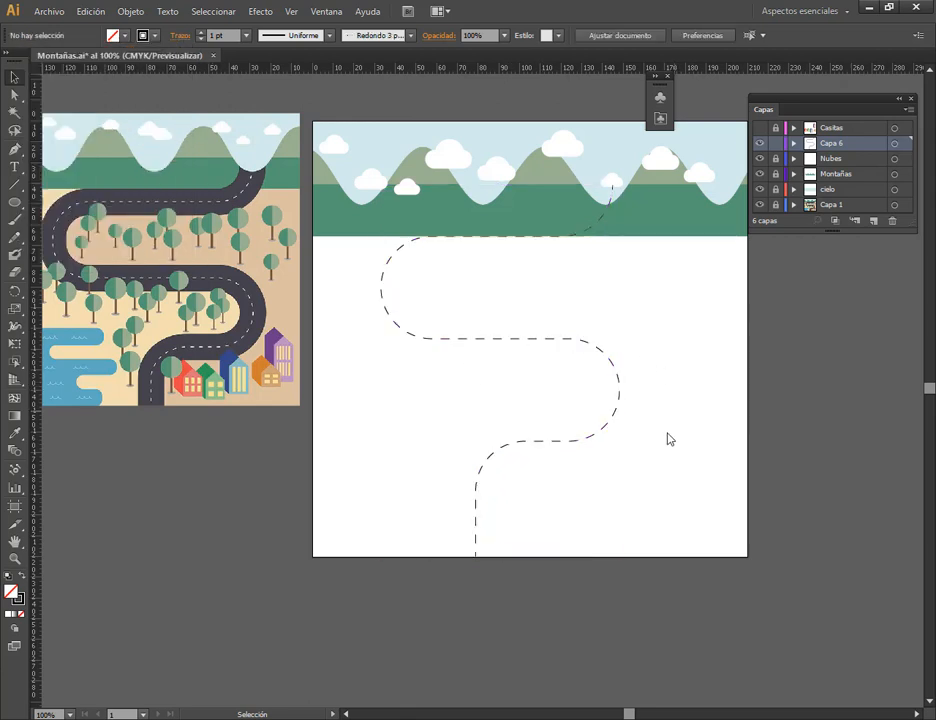
pyautogui.click(603, 431)
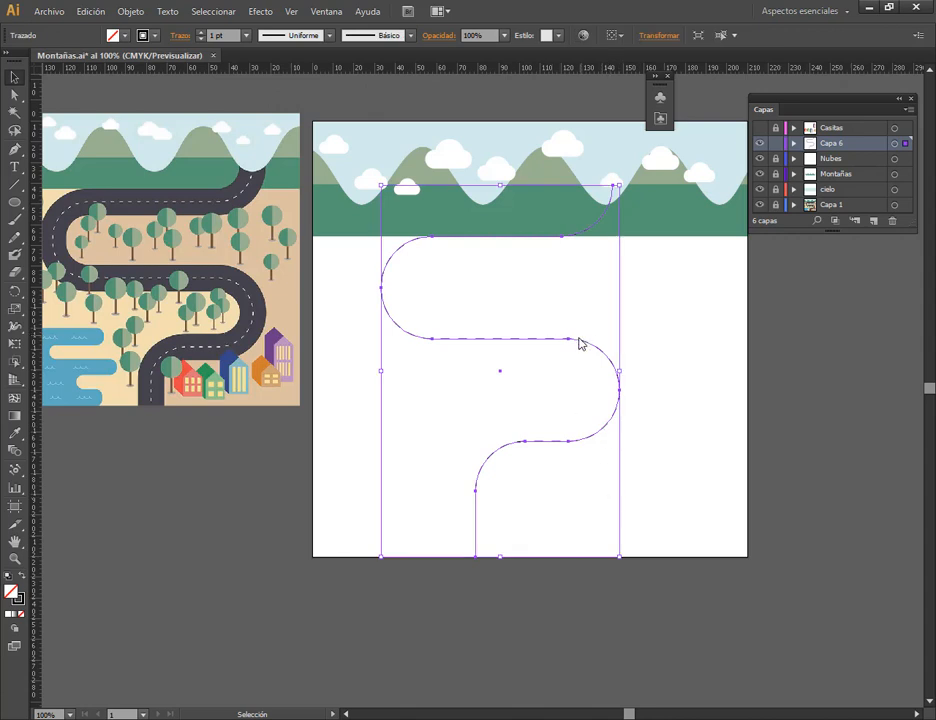
pyautogui.click(631, 378)
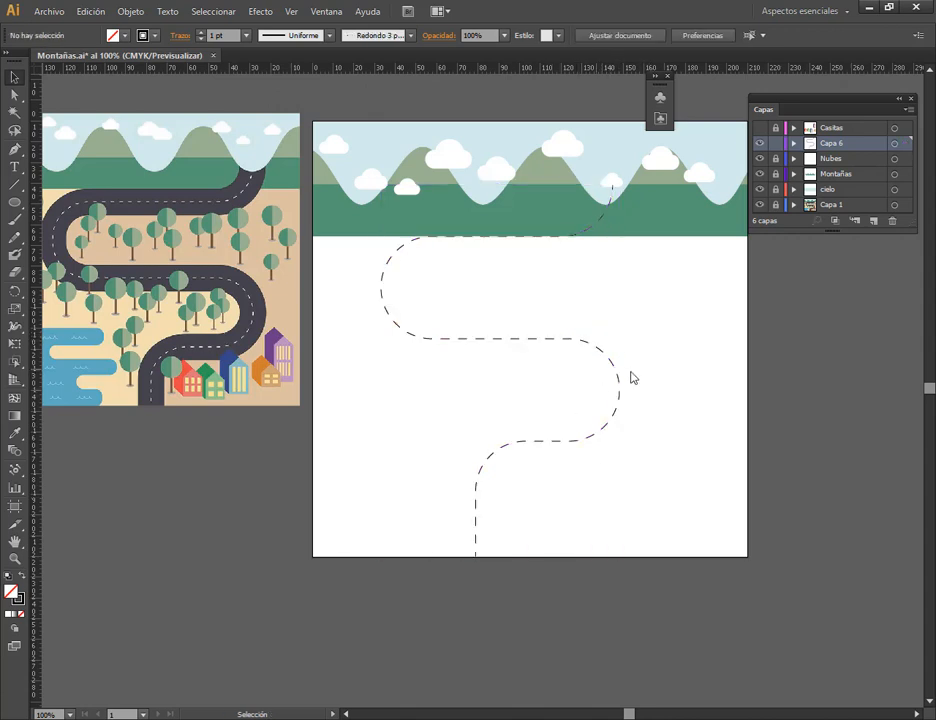
# Duplicate the road path in place and expand Capa 6 to list both copies.
pyautogui.hotkey('ctrl', 'a')
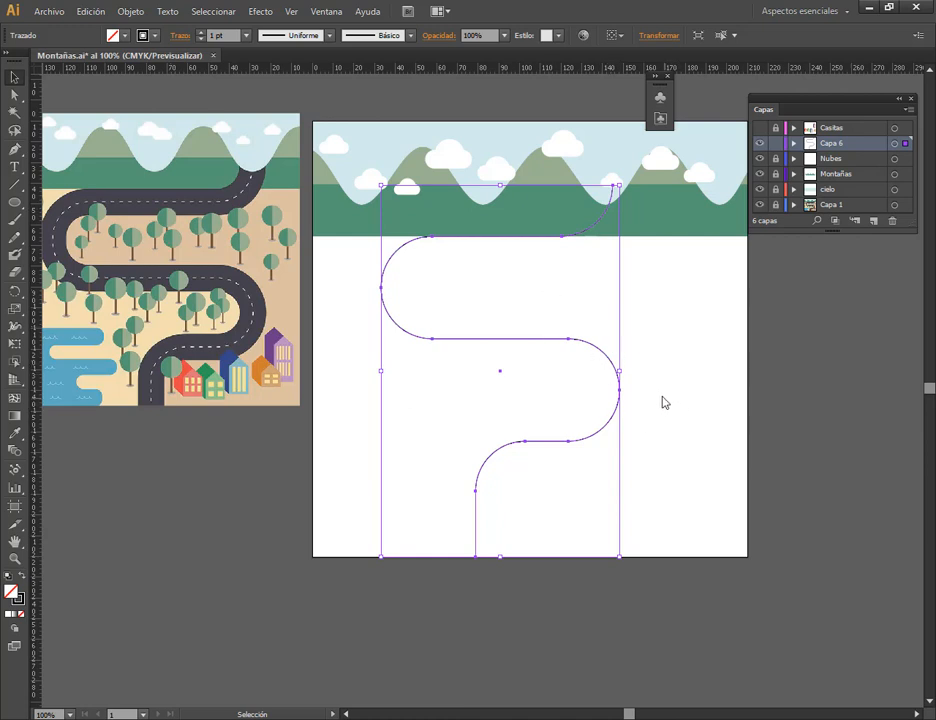
pyautogui.press('a')
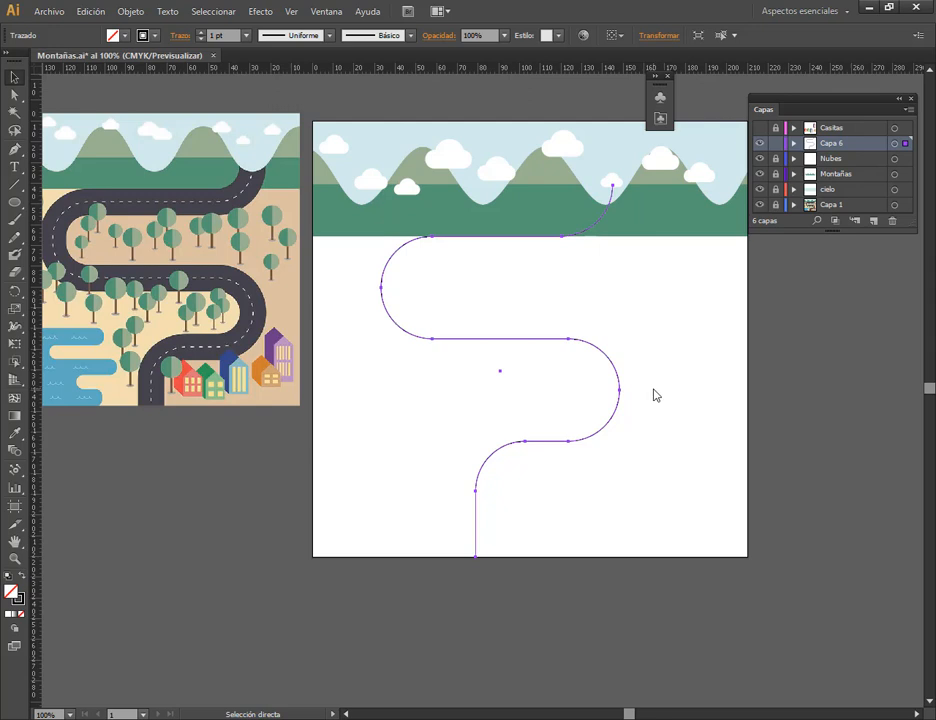
pyautogui.press('v')
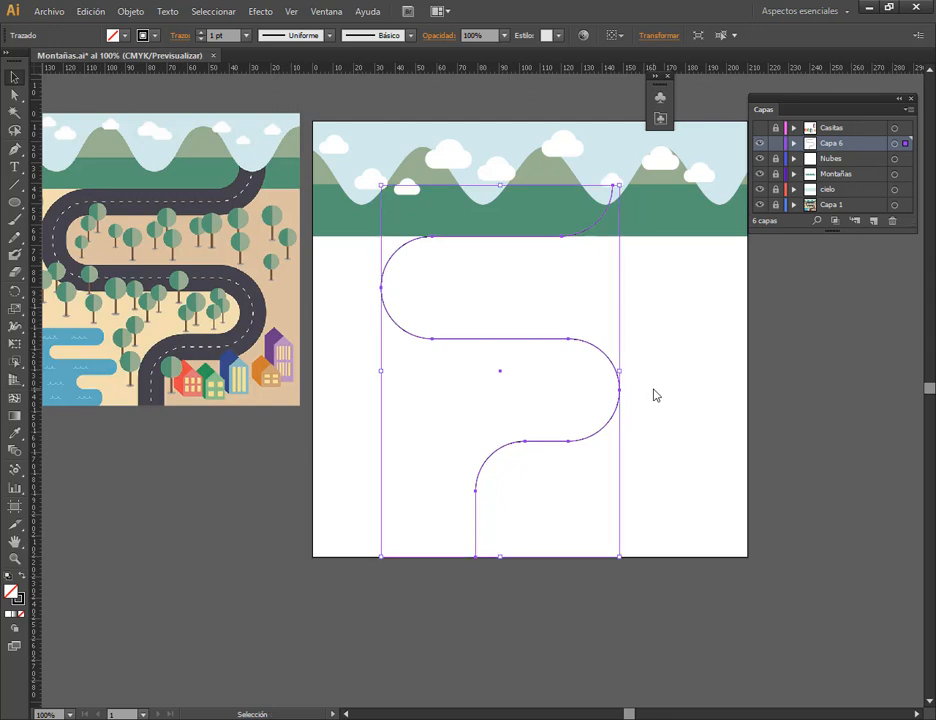
pyautogui.press('ctrl')
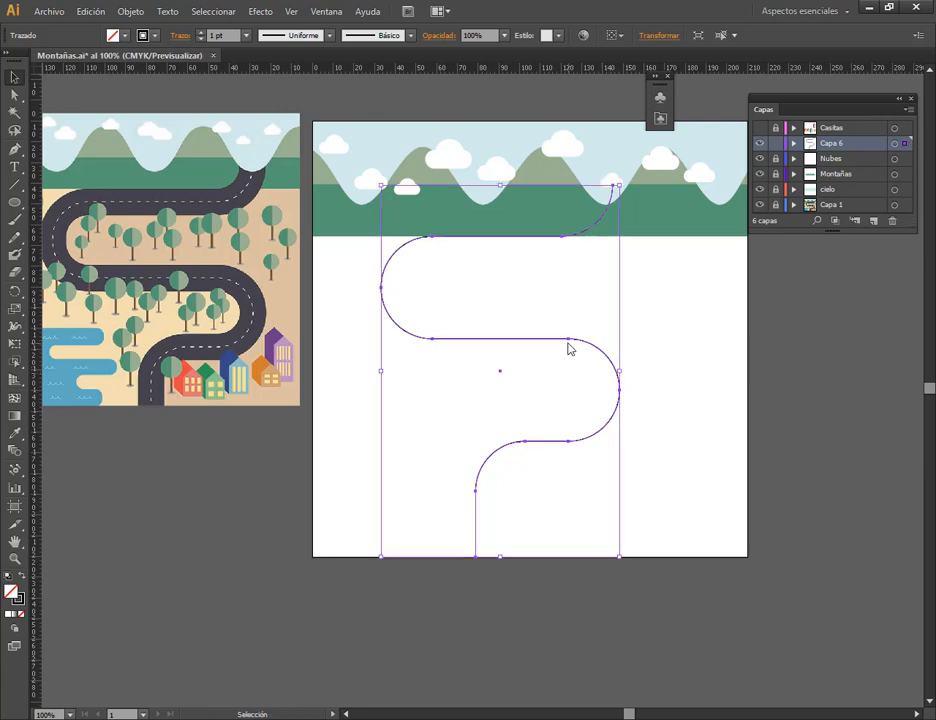
pyautogui.click(794, 144)
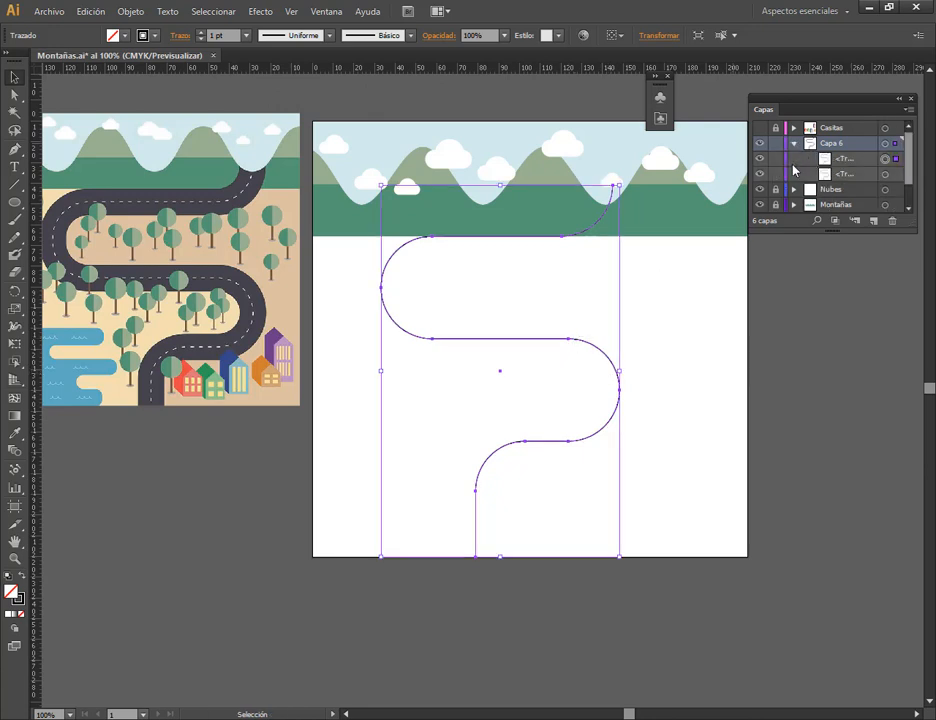
pyautogui.hotkey('ctrl', 'shift', 'a')
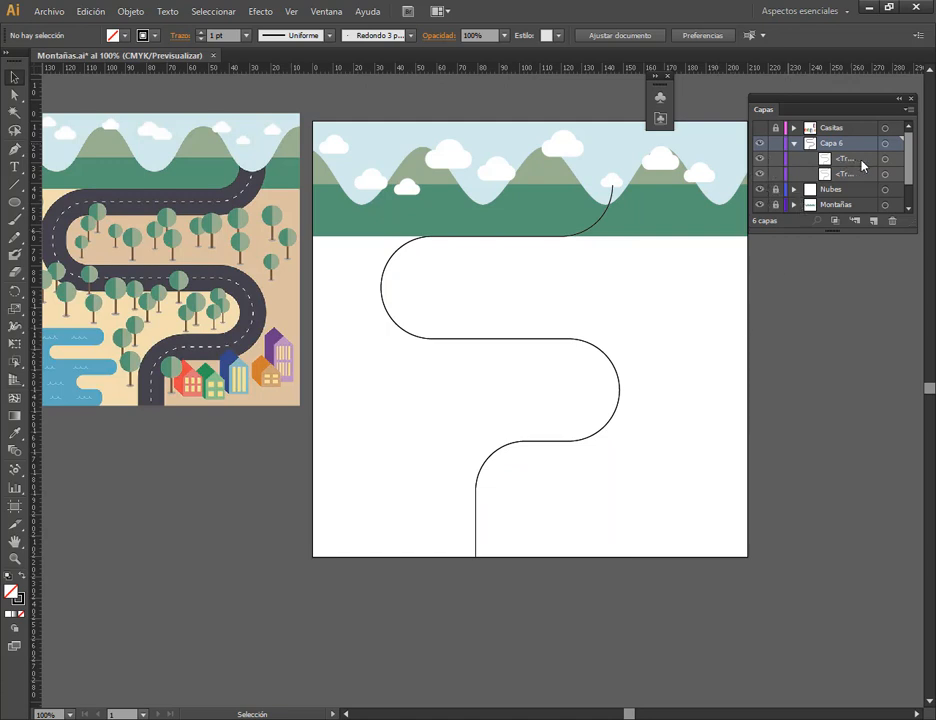
# Lock the upper road copy and set the lower copy's stroke weight to 40 pt.
pyautogui.click(604, 356)
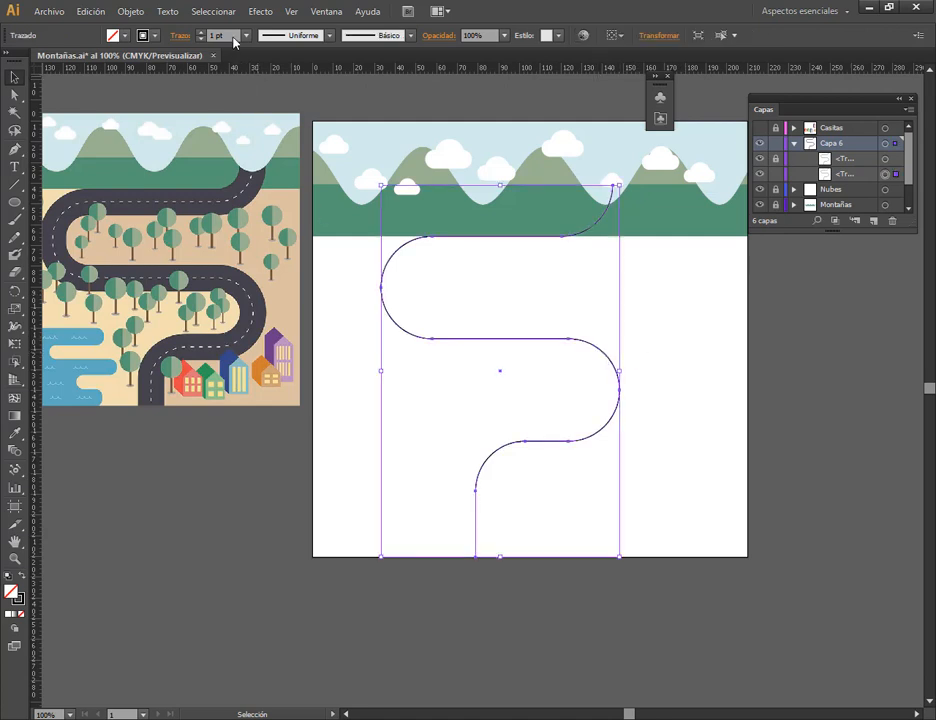
pyautogui.scroll(19, 235, 42)
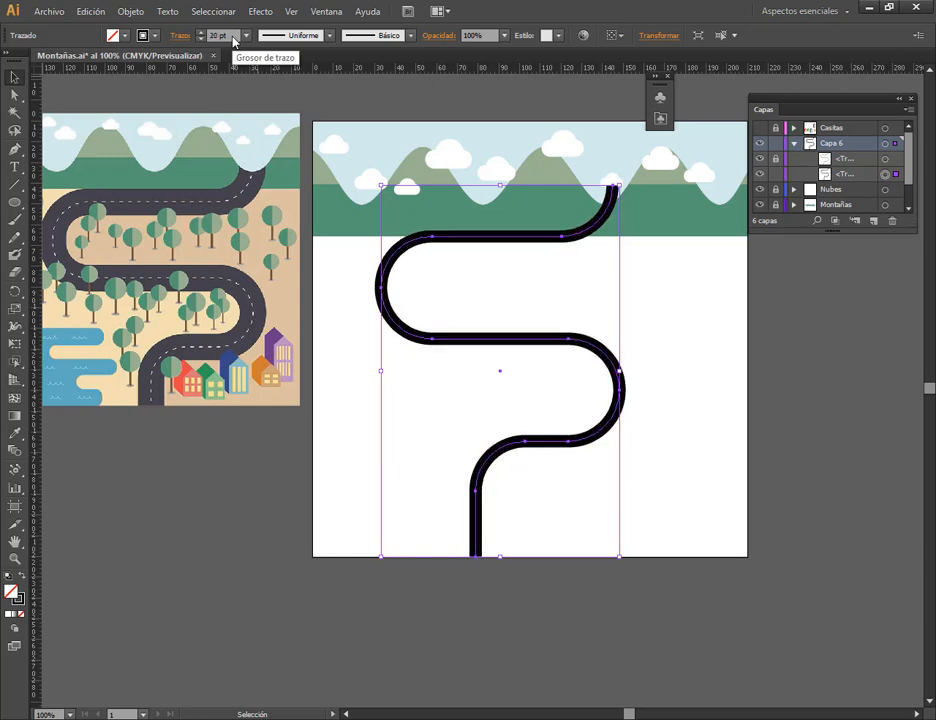
pyautogui.scroll(5, 233, 41)
pyautogui.scroll(11, 233, 41)
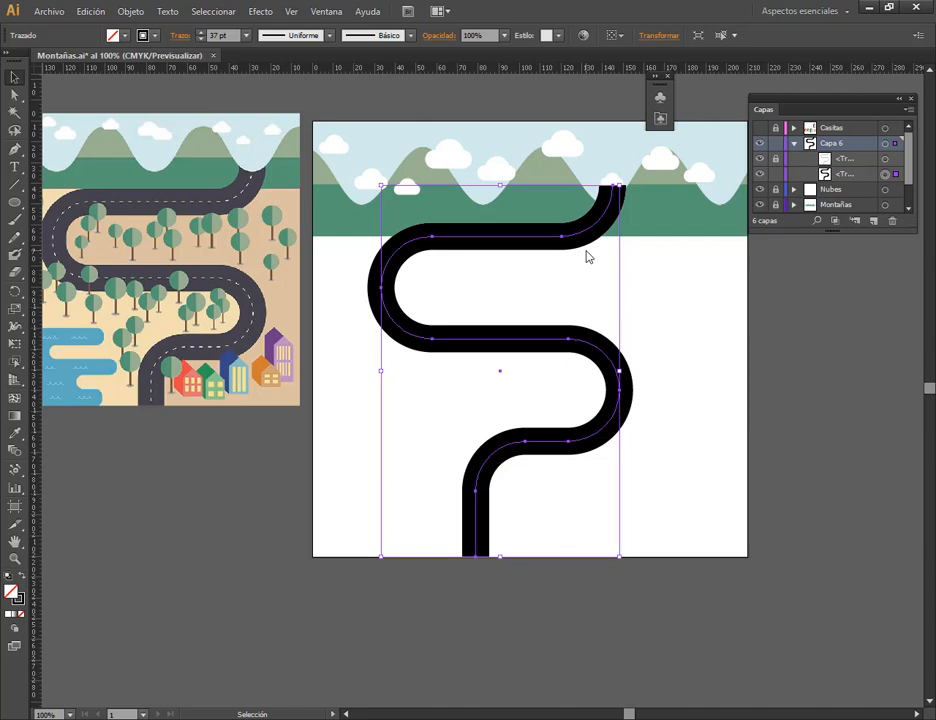
pyautogui.scroll(2, 229, 36)
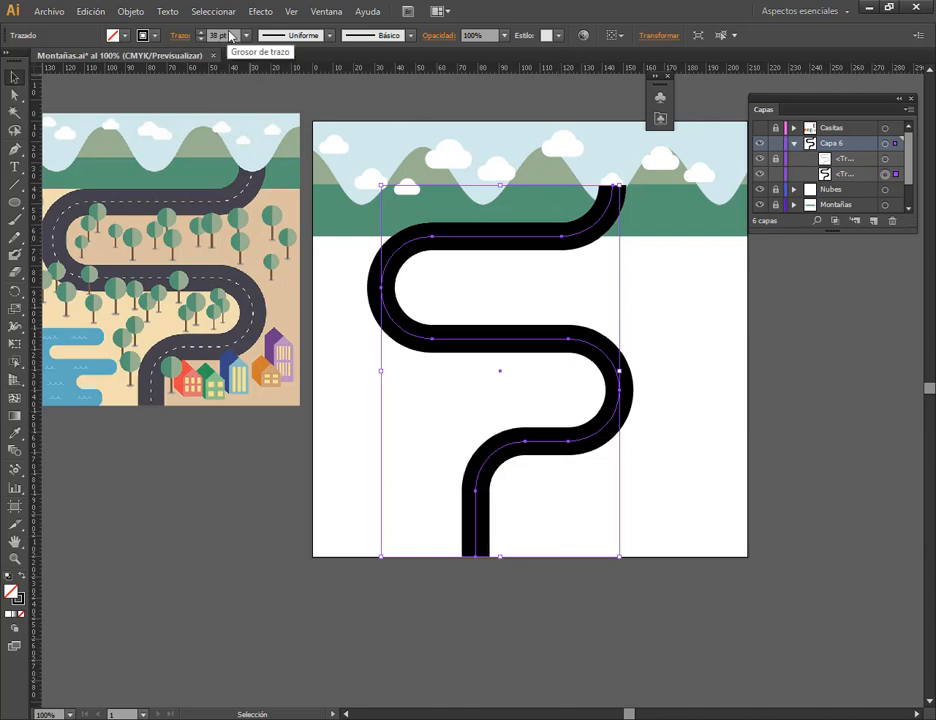
pyautogui.scroll(1, 229, 36)
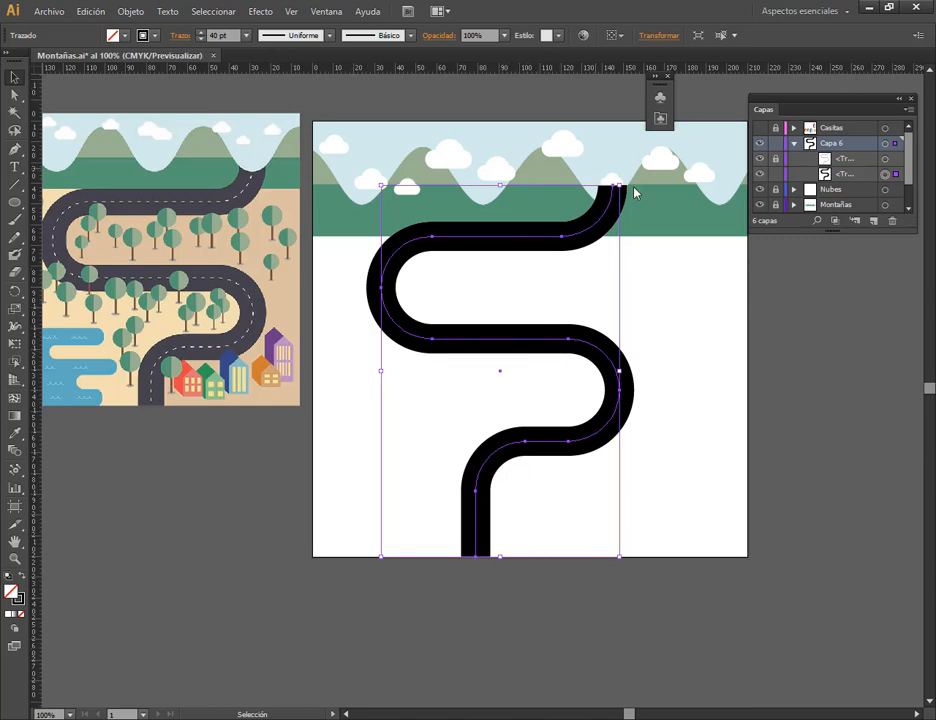
pyautogui.click(472, 111)
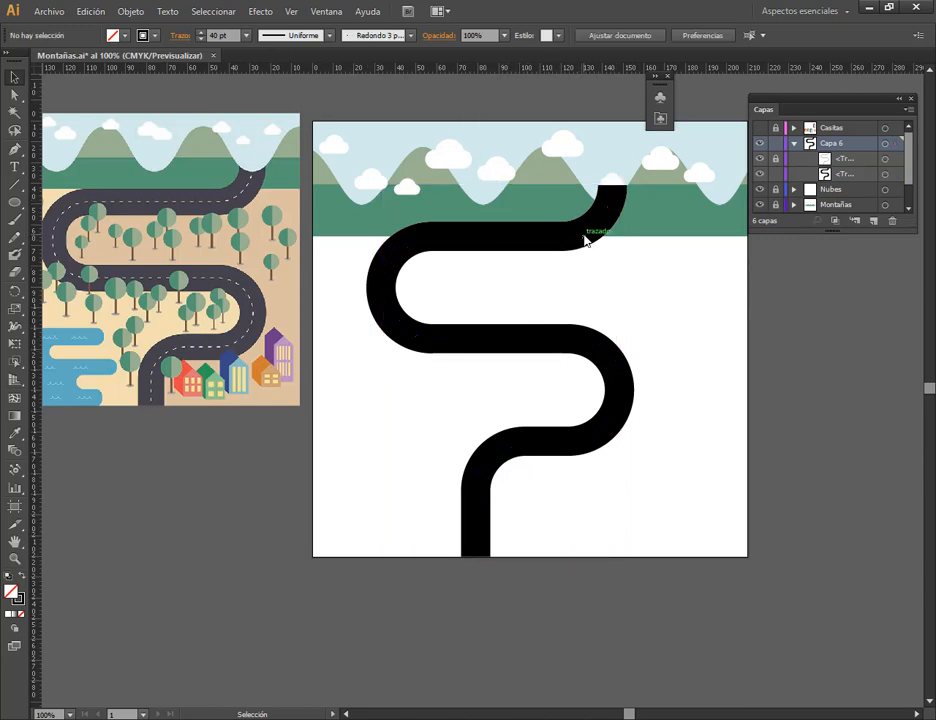
pyautogui.click(610, 202)
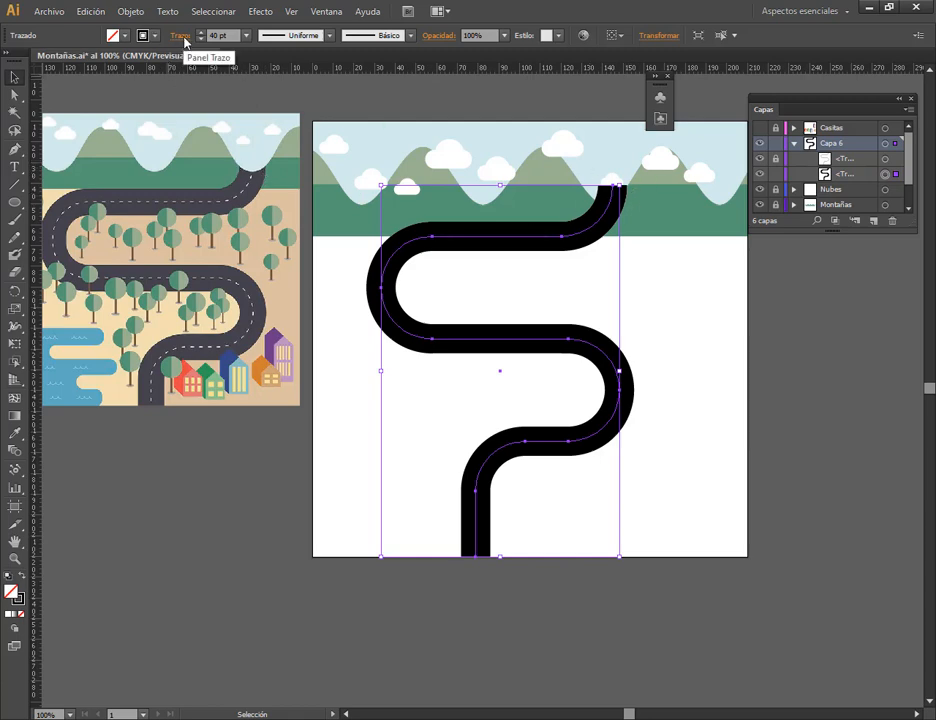
# Switch to the Google Meet call to check its chat messages and return to Illustrator.
pyautogui.moveTo(196, 718)
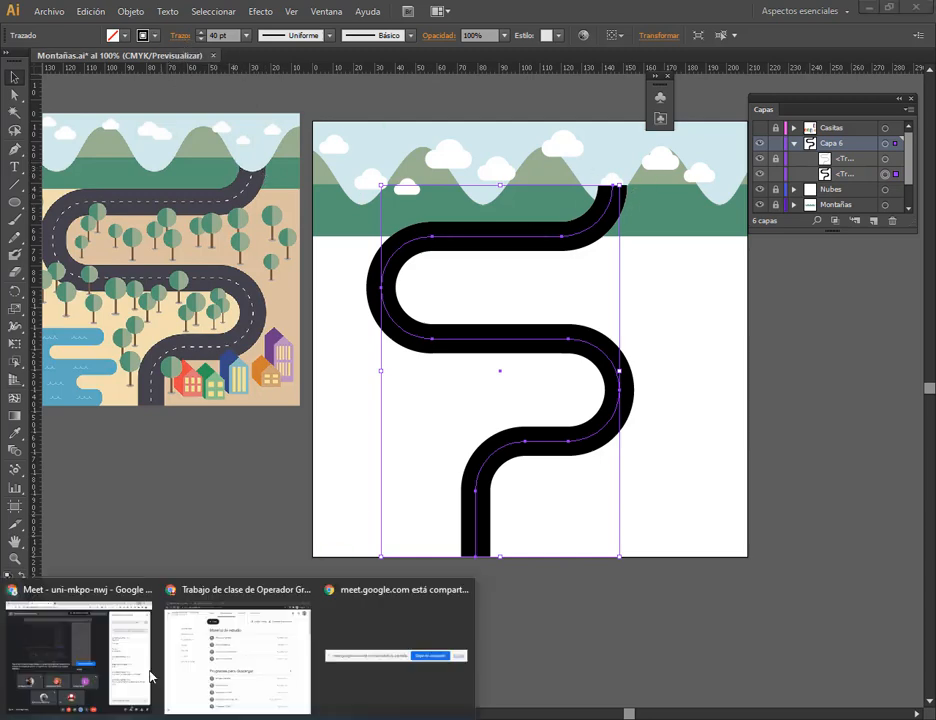
pyautogui.click(141, 668)
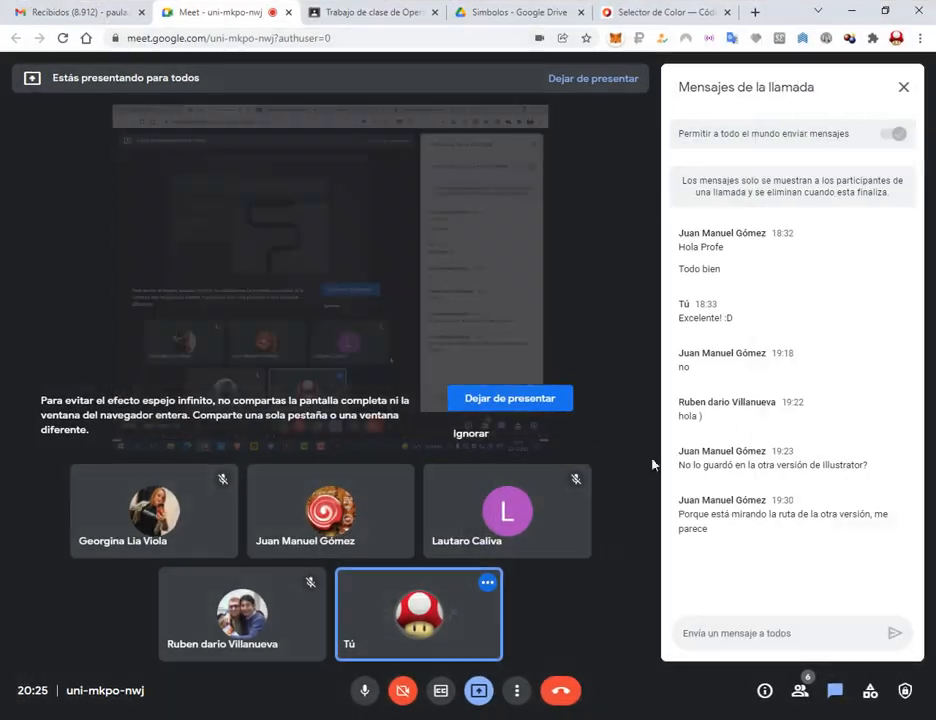
pyautogui.click(852, 11)
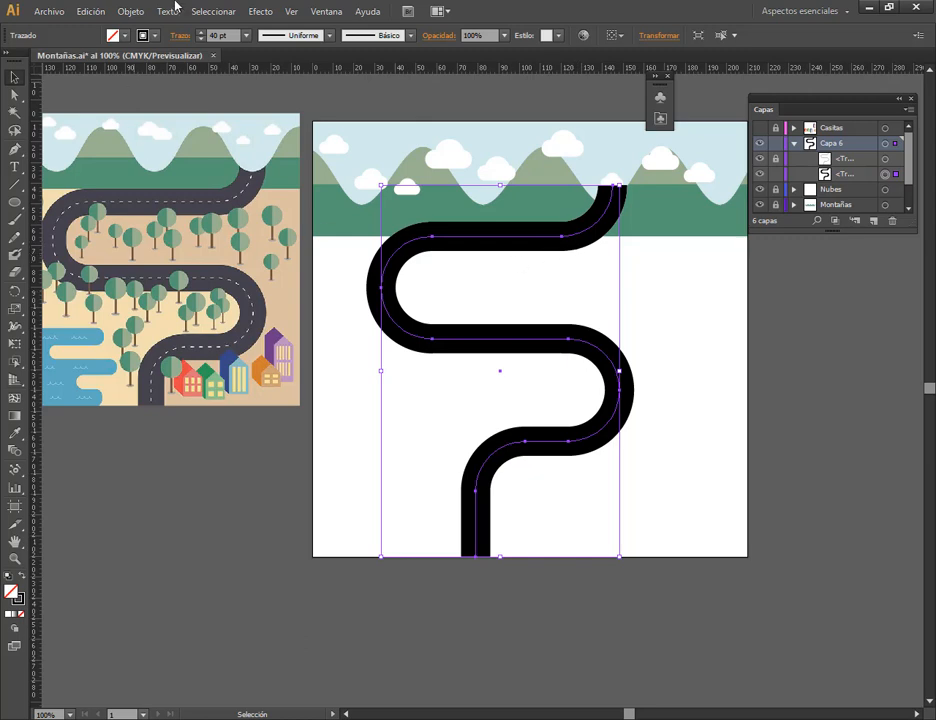
# Expand the thick road path with both fill and stroke options enabled.
pyautogui.click(131, 11)
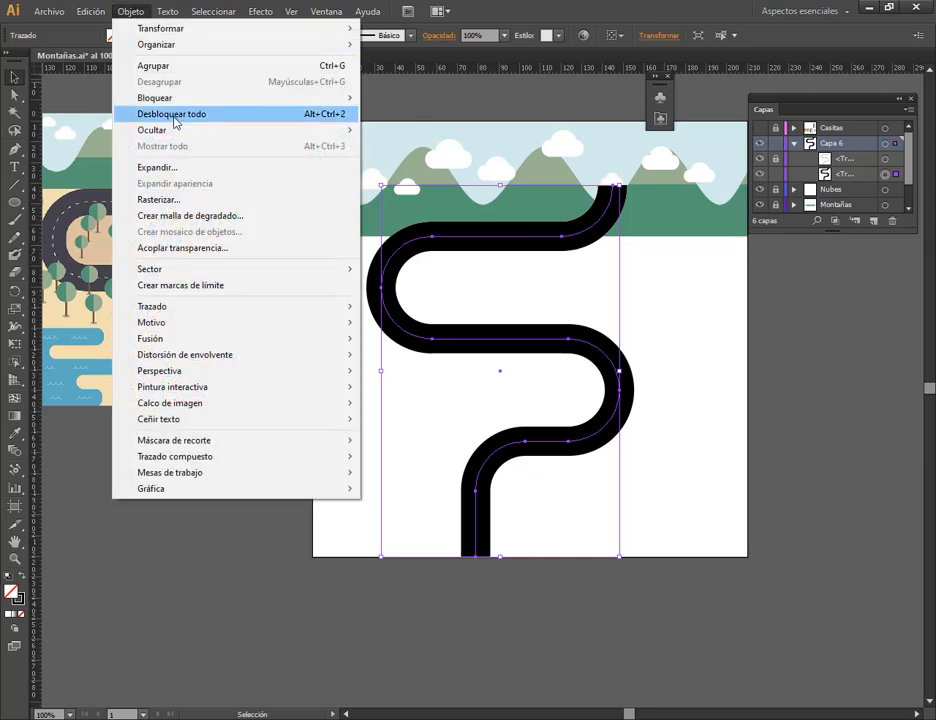
pyautogui.click(183, 167)
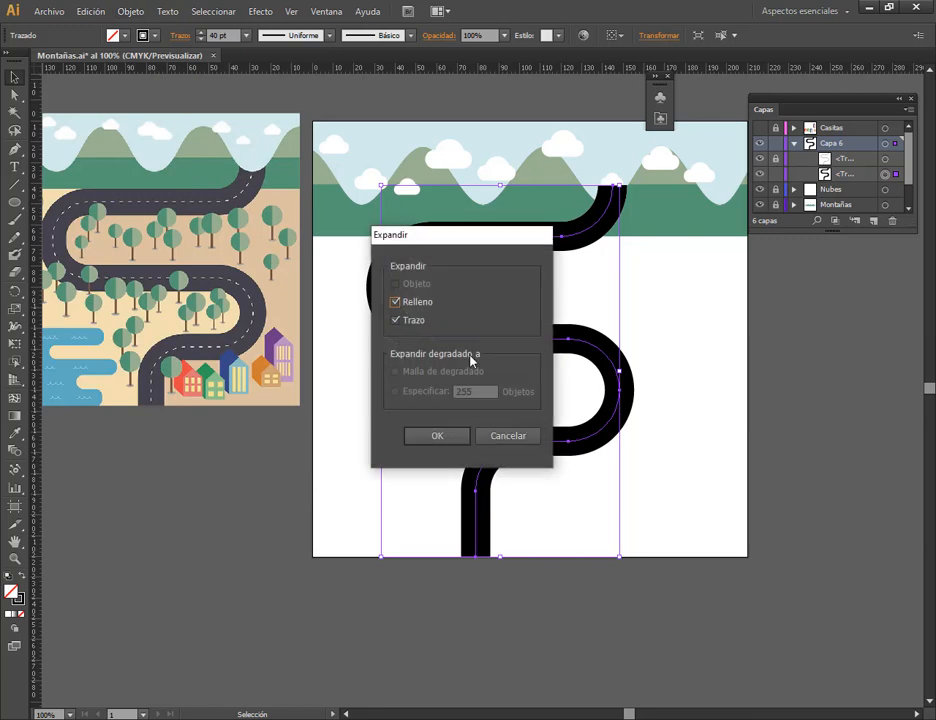
pyautogui.click(437, 436)
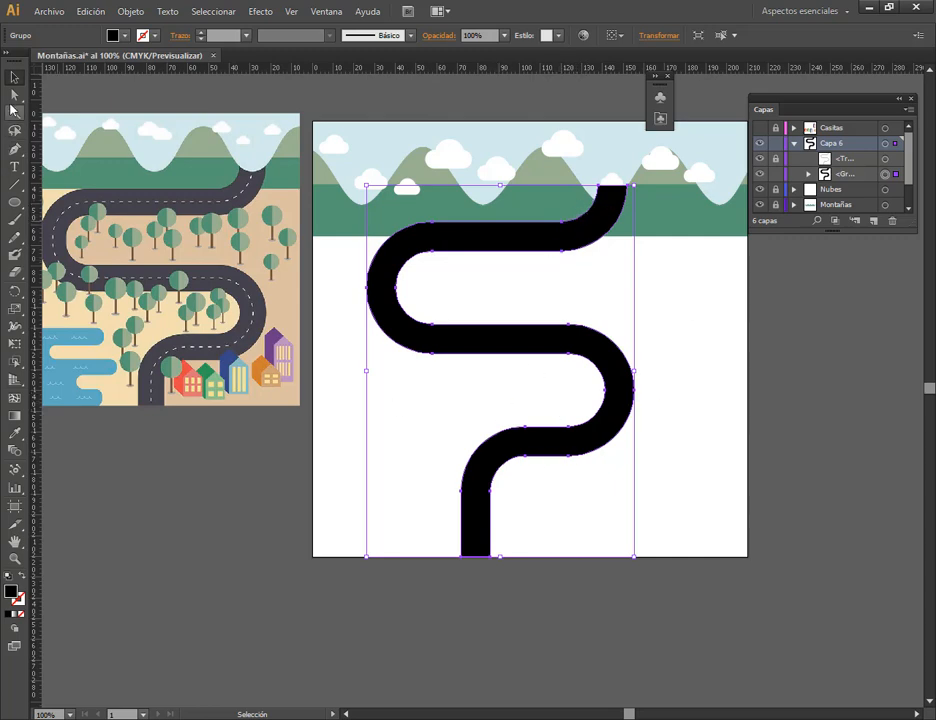
# Examine the anchor points of the expanded road outline and its centre path around the upper bend.
pyautogui.click(14, 94)
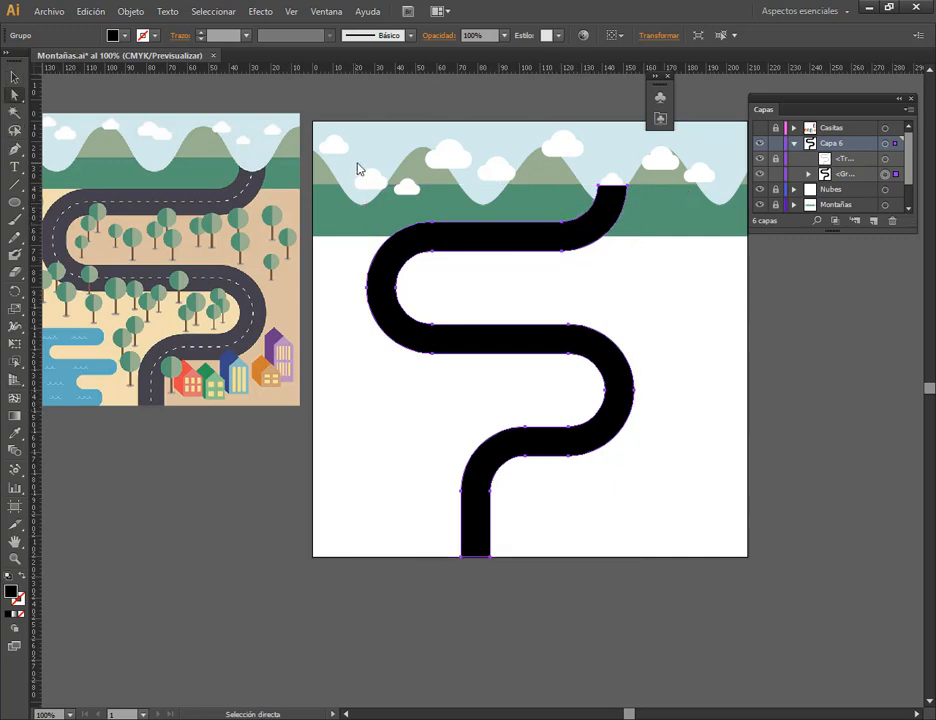
pyautogui.moveTo(347, 146); pyautogui.dragTo(720, 508)
pyautogui.moveTo(604, 192); pyautogui.dragTo(574, 240)
pyautogui.scroll(5, 561, 237)
pyautogui.scroll(-5, 628, 356)
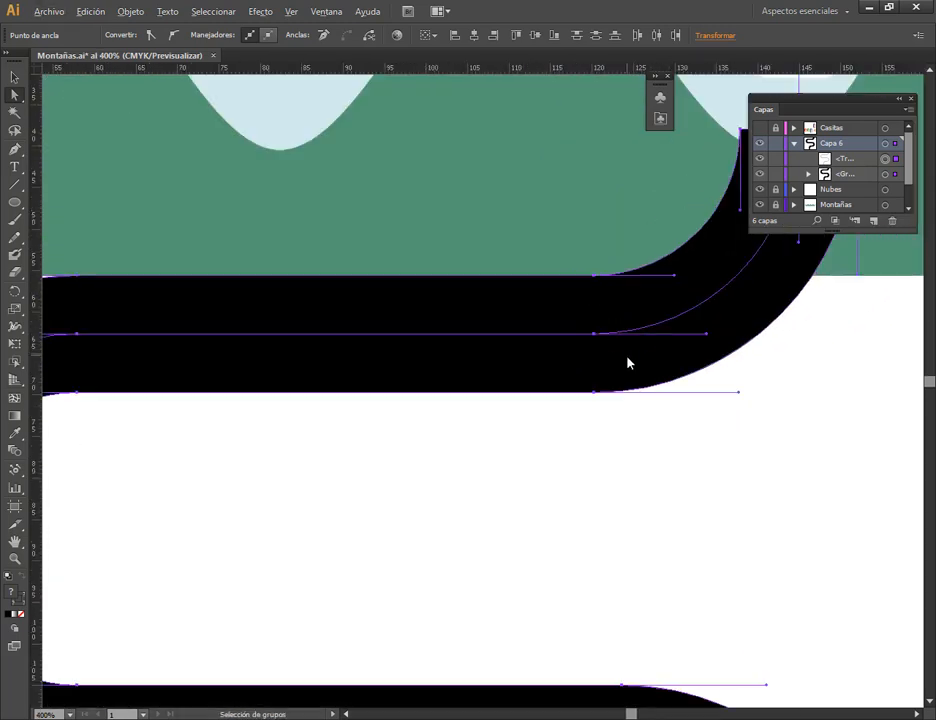
# Hide and show the expanded road group to check the centre line, and save the document.
pyautogui.click(702, 431)
pyautogui.click(761, 174)
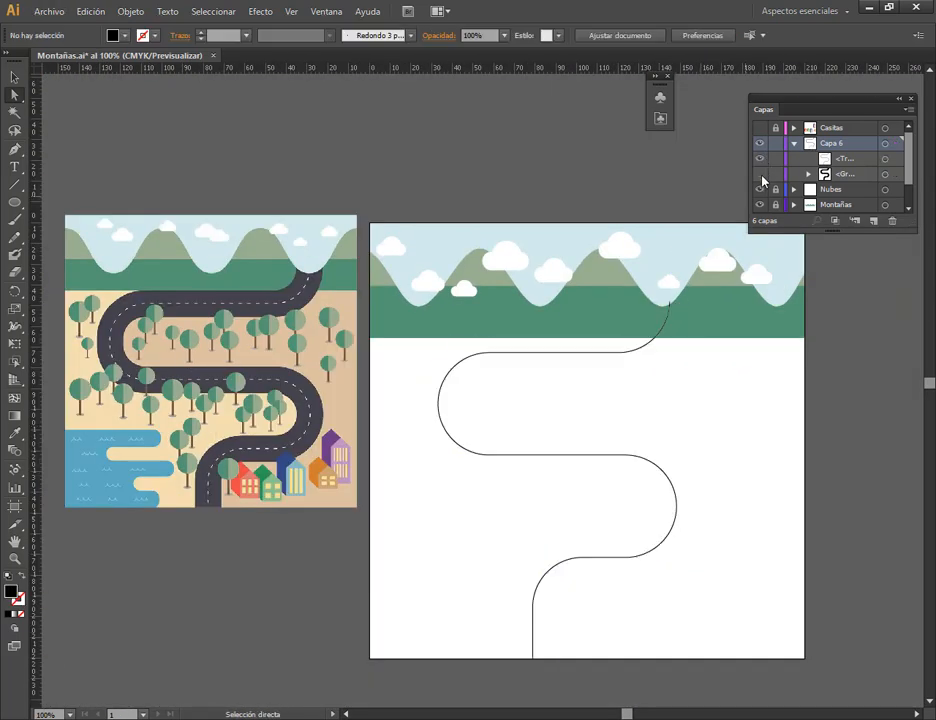
pyautogui.click(761, 175)
pyautogui.click(49, 13)
pyautogui.click(72, 130)
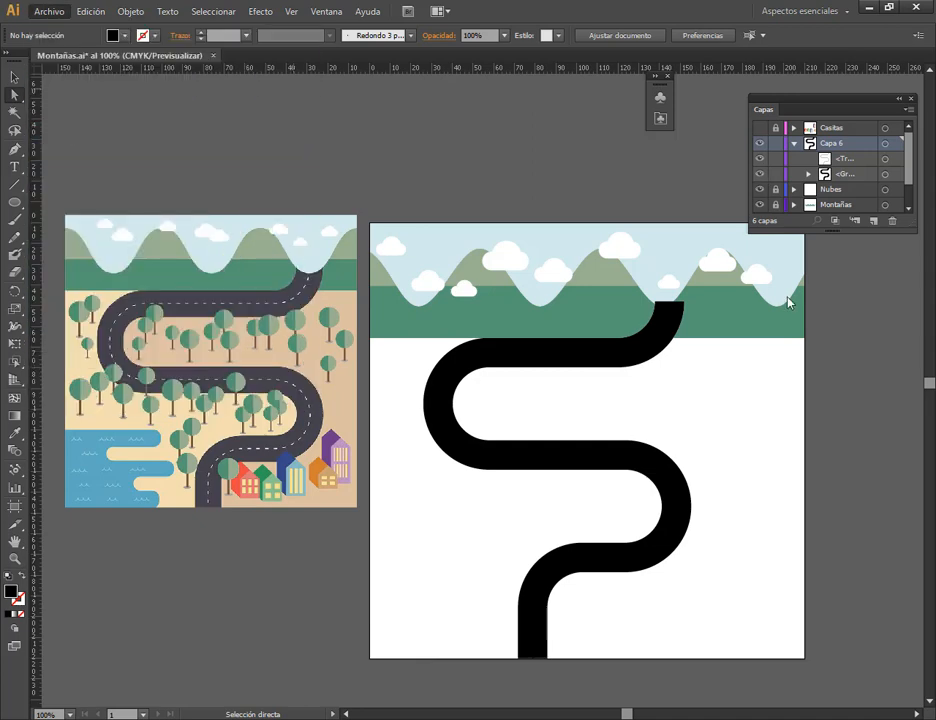
# Select the road's thin centre path and give it a yellow stroke.
pyautogui.click(591, 353)
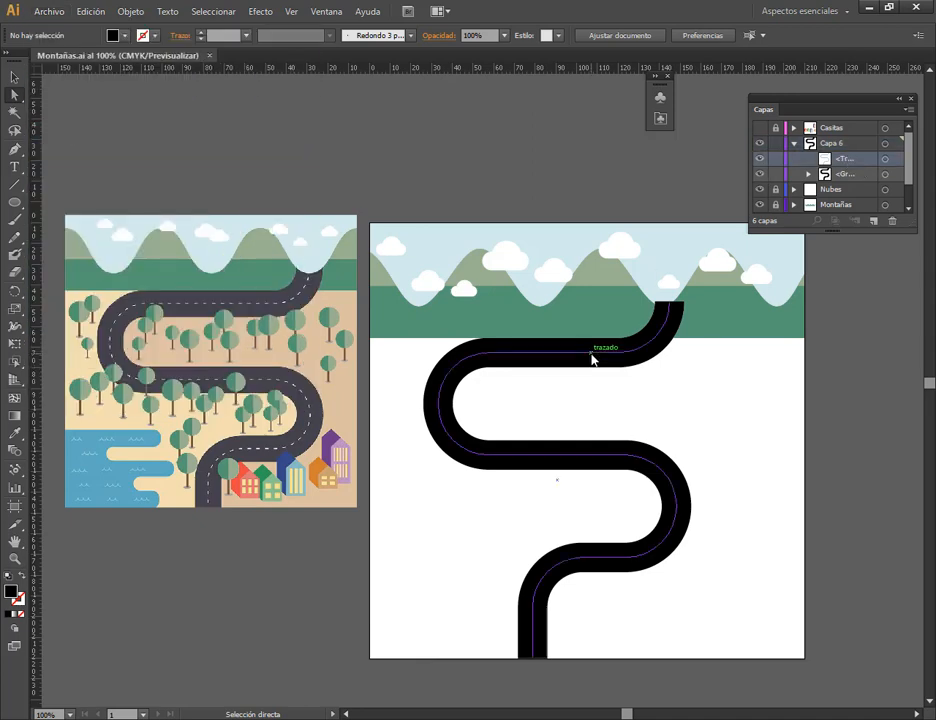
pyautogui.click(884, 161)
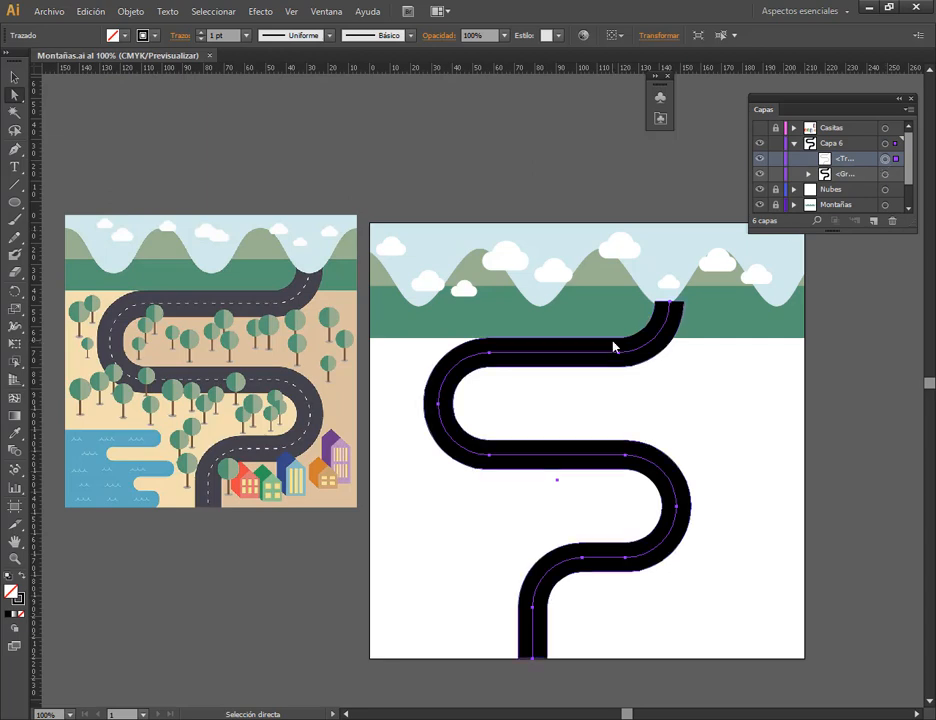
pyautogui.click(156, 38)
pyautogui.click(61, 60)
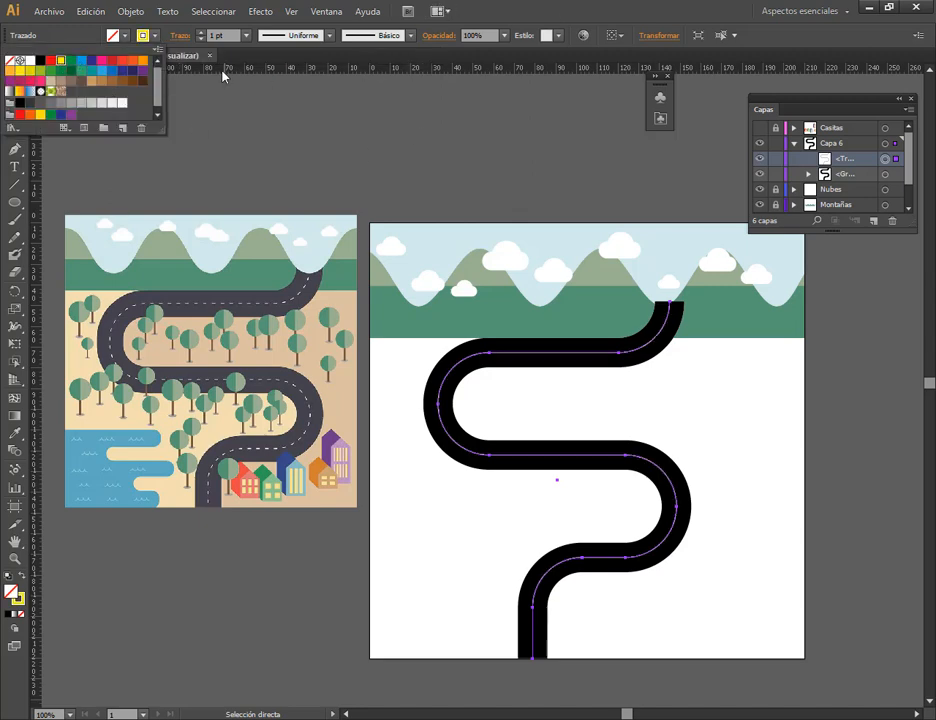
# Turn the yellow centre path into a dashed line with 12 pt dashes.
pyautogui.click(180, 35)
pyautogui.click(38, 136)
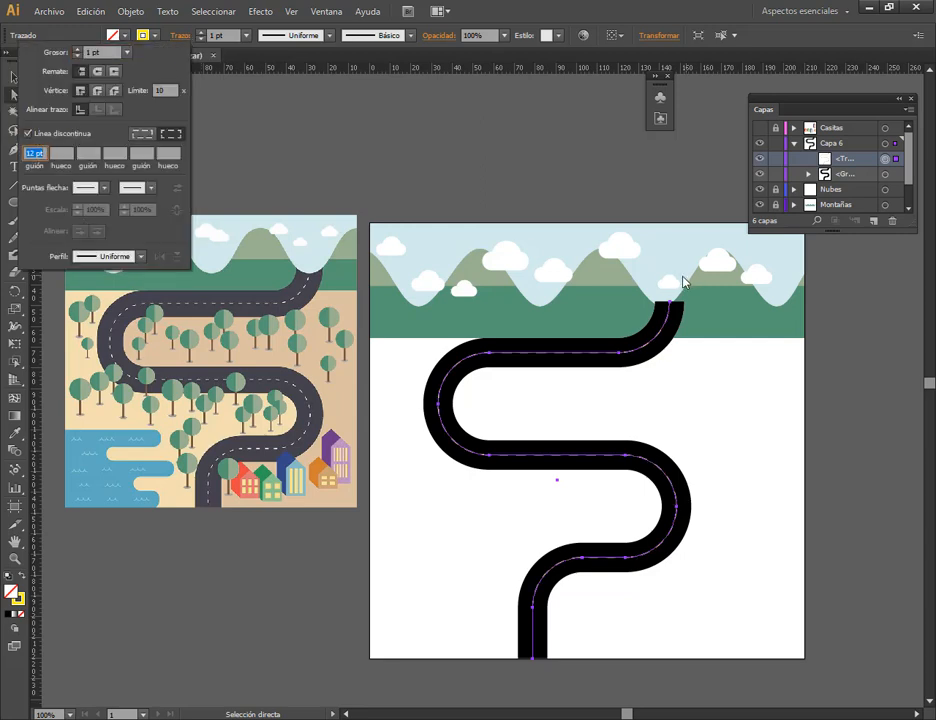
pyautogui.click(572, 192)
pyautogui.click(587, 237)
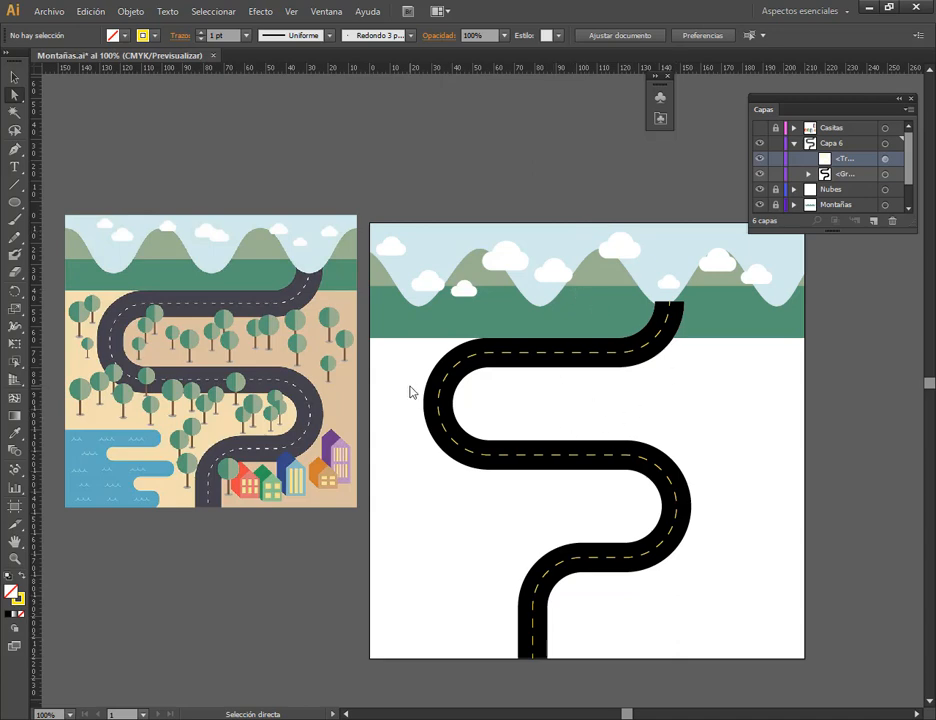
# Try different dash lengths on the yellow centre line and settle on 8 pt.
pyautogui.click(440, 390)
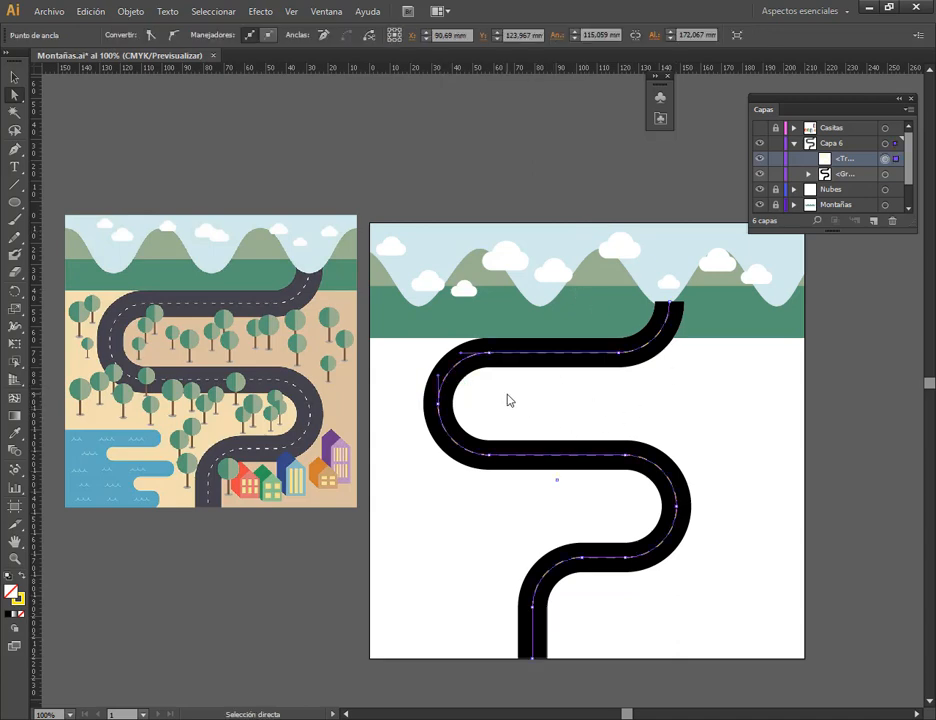
pyautogui.scroll(5, 460, 410)
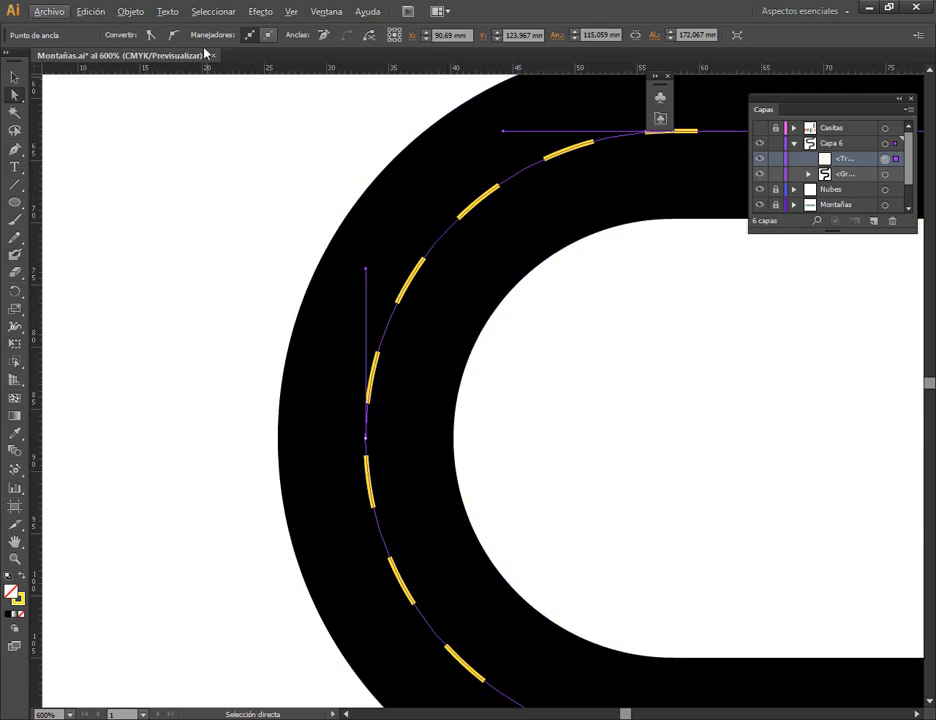
pyautogui.click(14, 77)
pyautogui.click(173, 191)
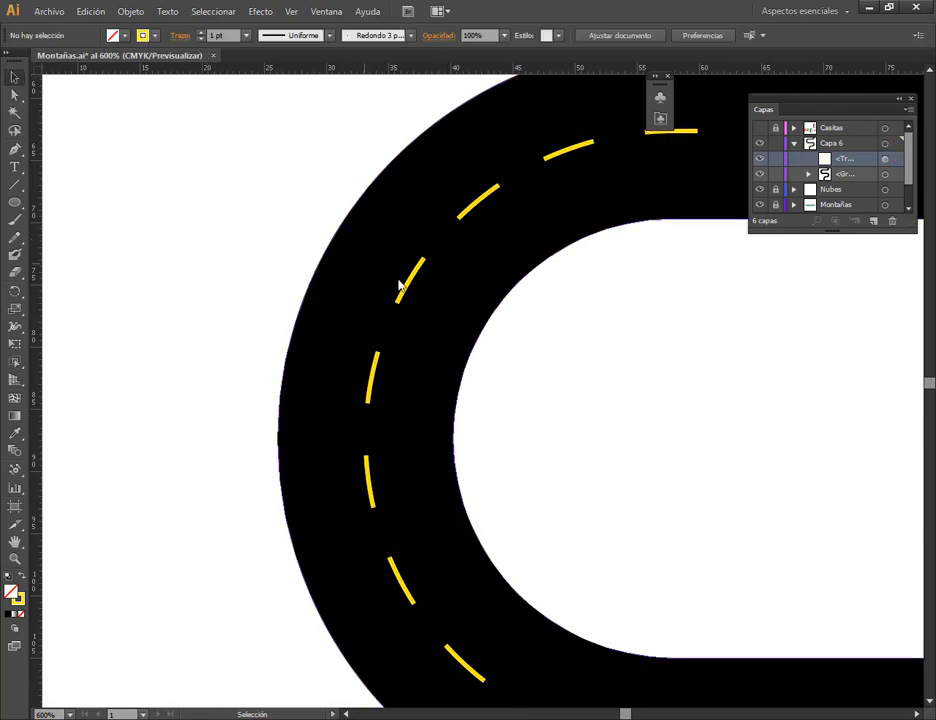
pyautogui.click(412, 292)
pyautogui.moveTo(35, 290); pyautogui.dragTo(368, 297)
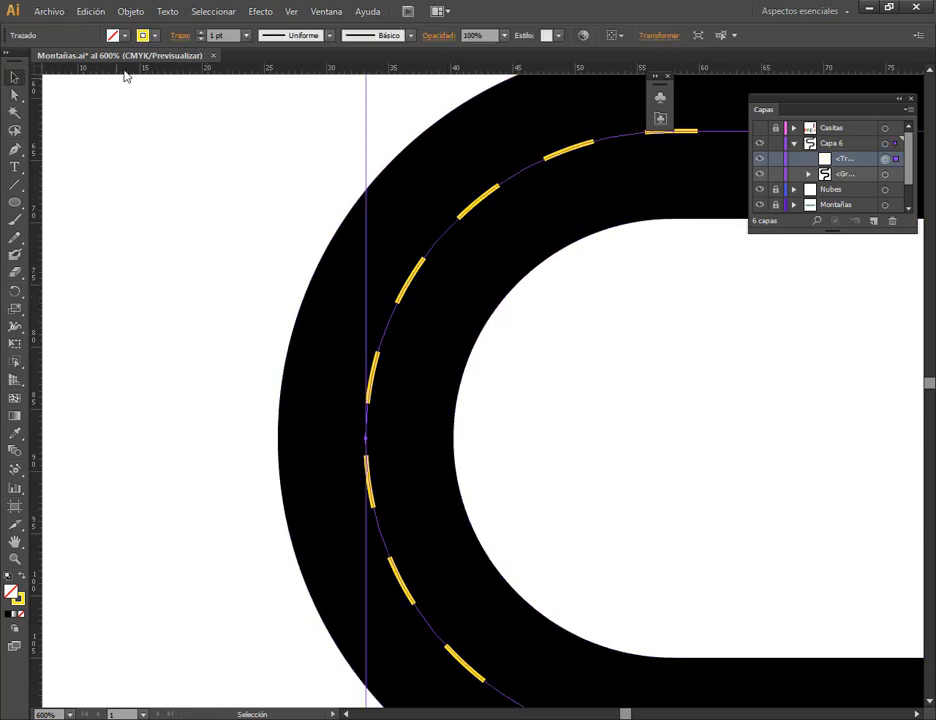
pyautogui.click(182, 37)
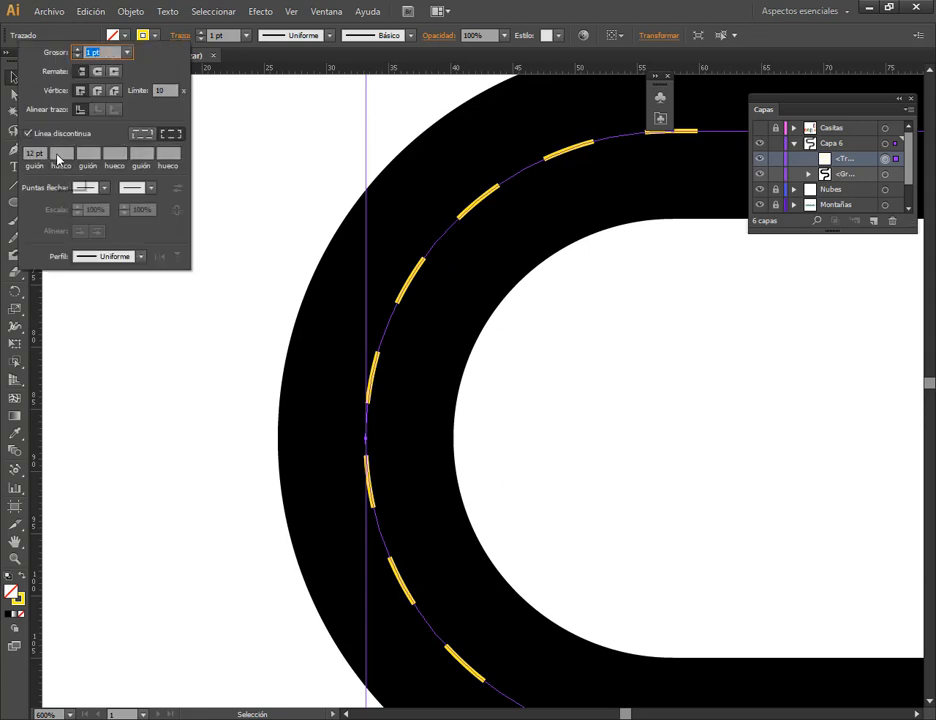
pyautogui.click(58, 156)
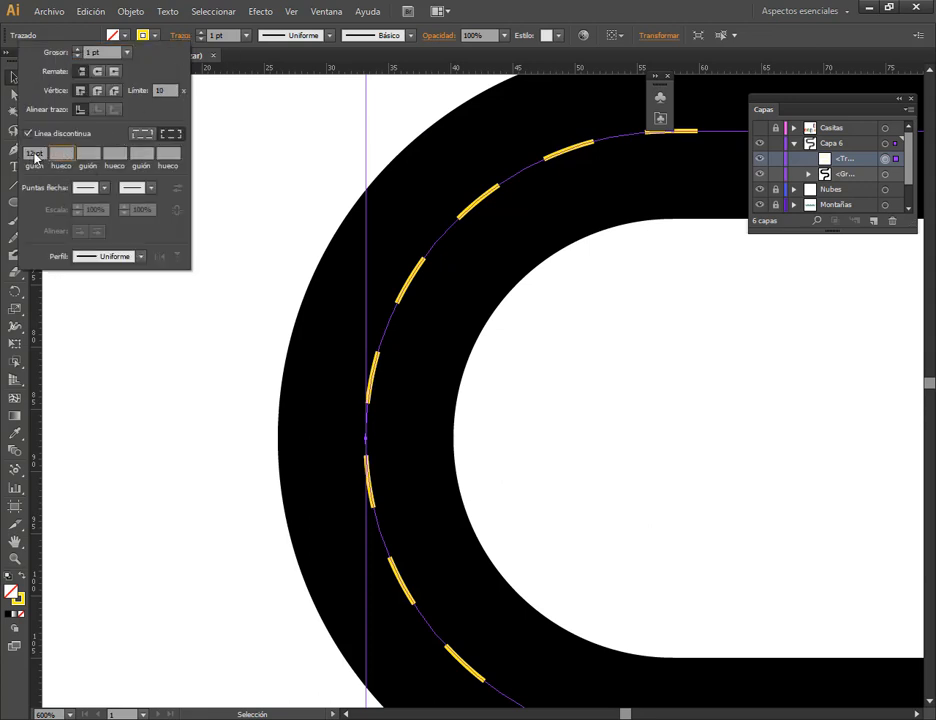
pyautogui.click(36, 156)
pyautogui.press('Down')
pyautogui.press('Down')
pyautogui.press('Down')
pyautogui.press('Down')
pyautogui.press('Down')
pyautogui.press('Down')
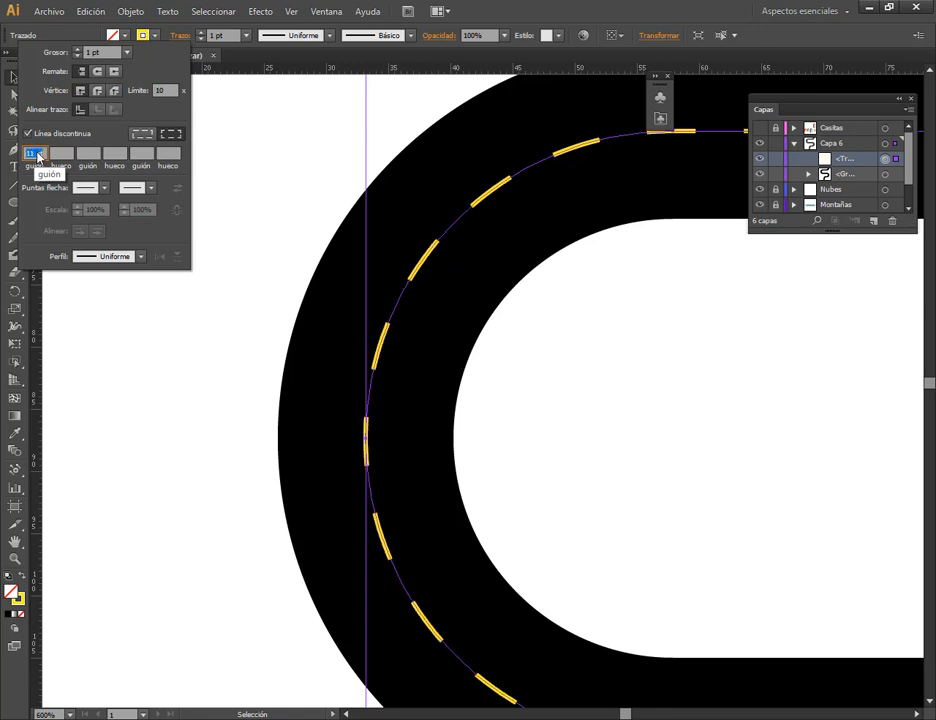
pyautogui.press('Down')
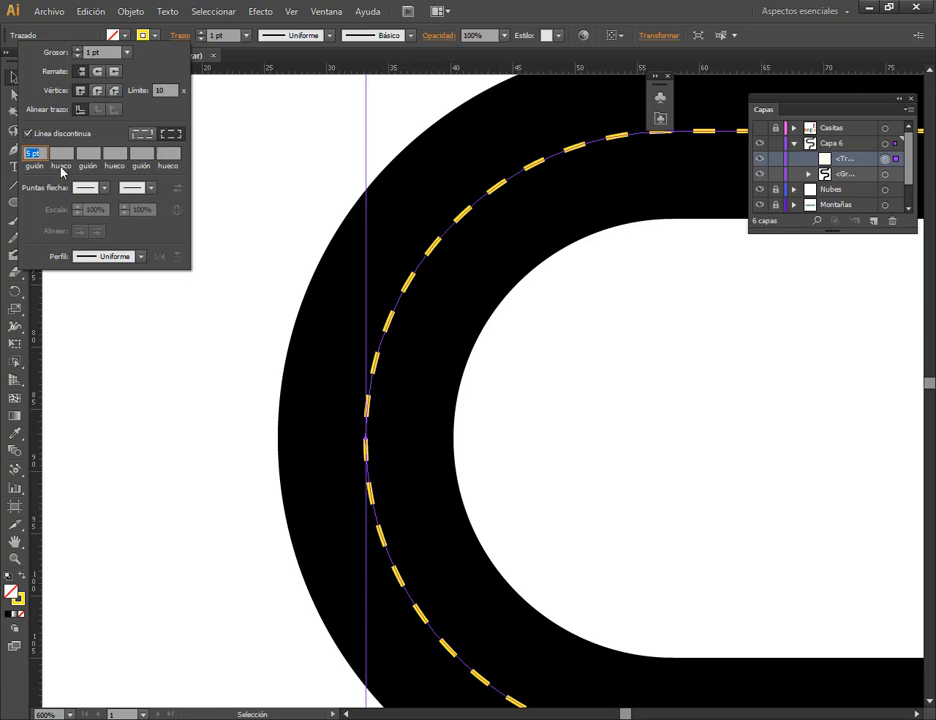
pyautogui.press('Down')
pyautogui.press('Down')
pyautogui.press('Down')
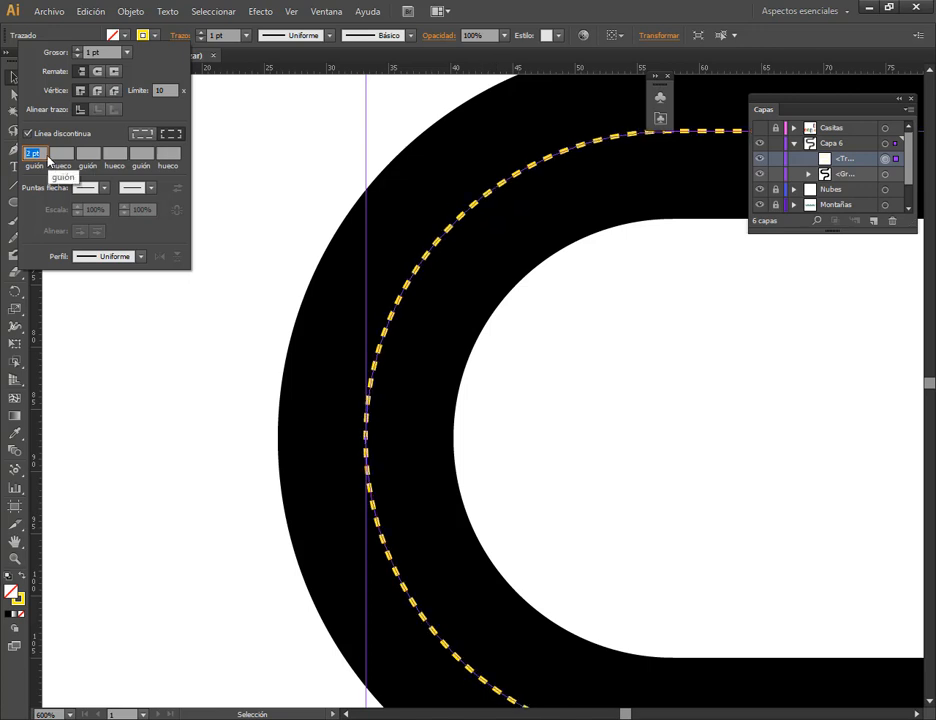
pyautogui.press('Up')
pyautogui.press('Up')
pyautogui.press('Up')
pyautogui.press('Up')
pyautogui.press('Up')
pyautogui.press('Up')
pyautogui.press('Up')
pyautogui.press('Up')
pyautogui.press('Up')
pyautogui.press('Up')
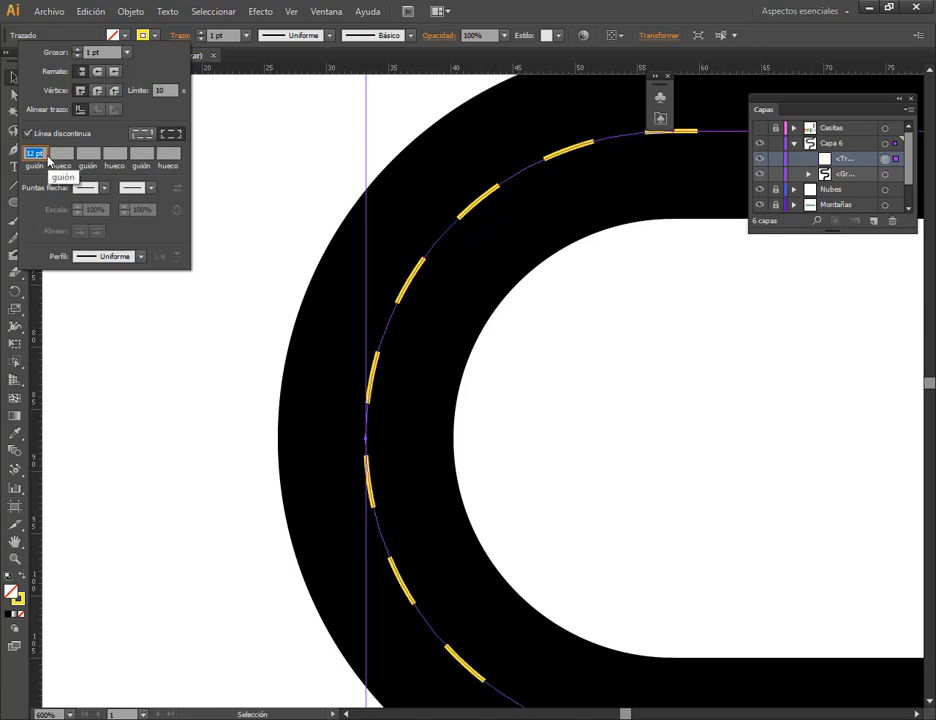
pyautogui.press('Up')
pyautogui.press('Up')
pyautogui.press('Up')
pyautogui.press('Up')
pyautogui.press('Down')
pyautogui.press('Down')
pyautogui.press('Down')
pyautogui.press('Down')
pyautogui.press('Down')
pyautogui.press('Down')
pyautogui.press('Down')
pyautogui.press('Down')
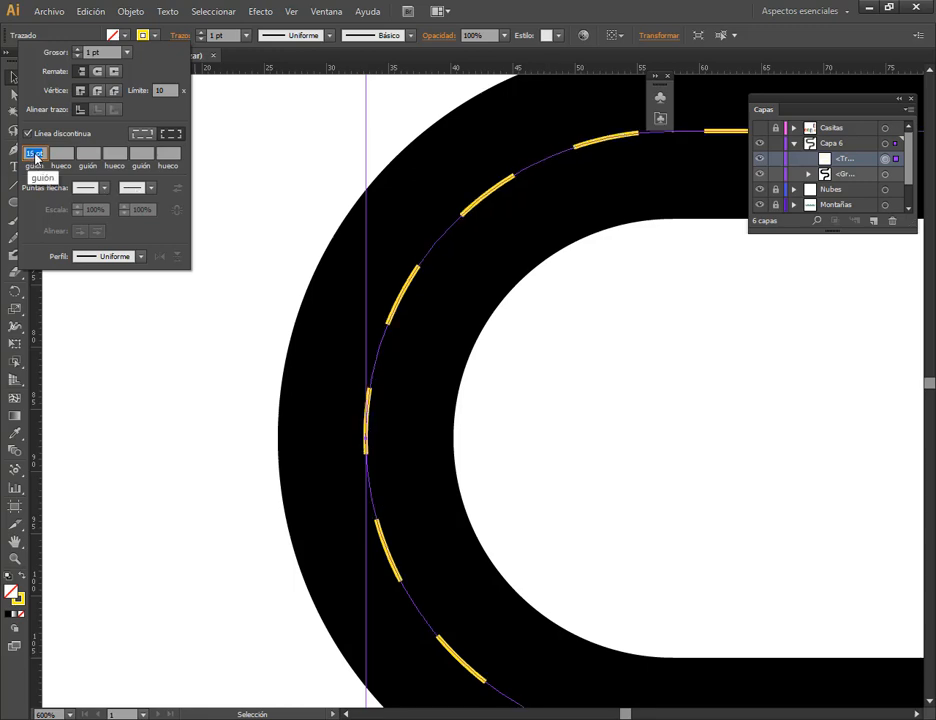
pyautogui.click(285, 184)
pyautogui.scroll(-2, 284, 259)
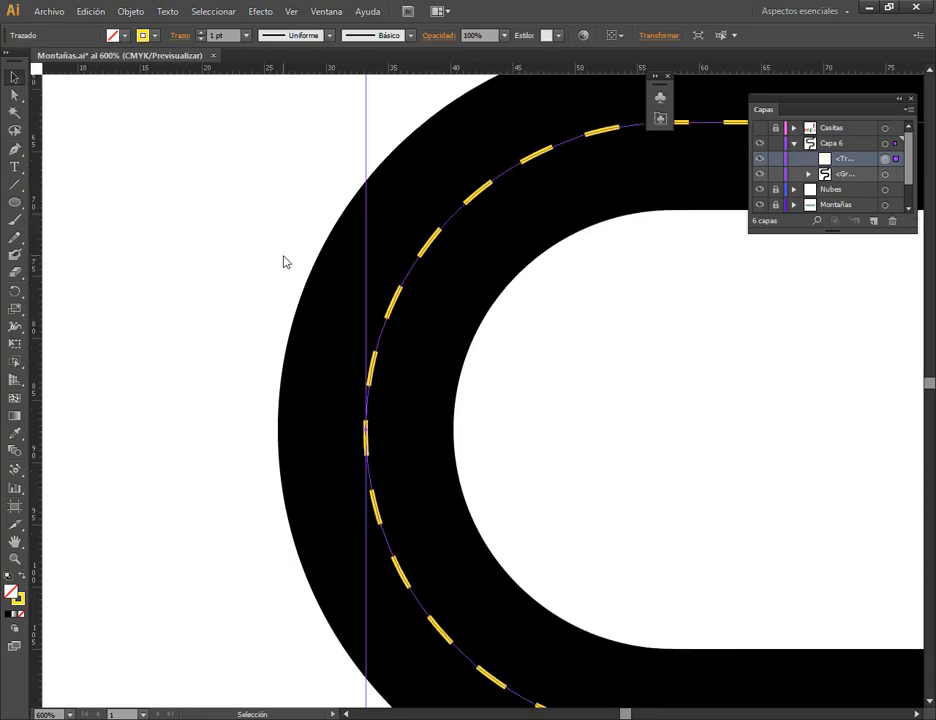
pyautogui.scroll(-5, 516, 314)
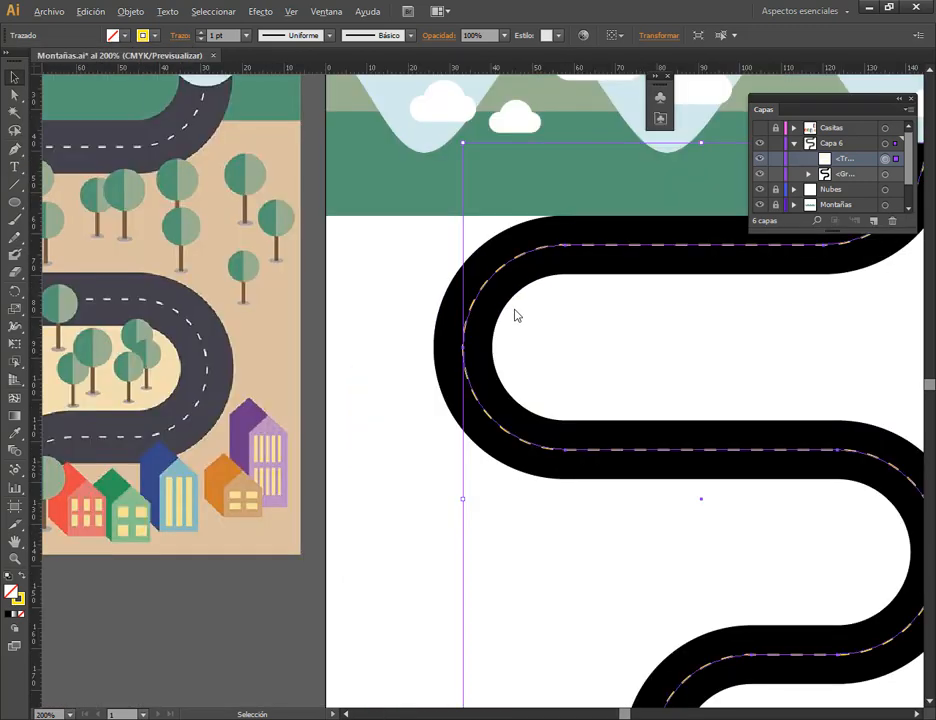
# Deselect the centre line and save the document.
pyautogui.click(375, 497)
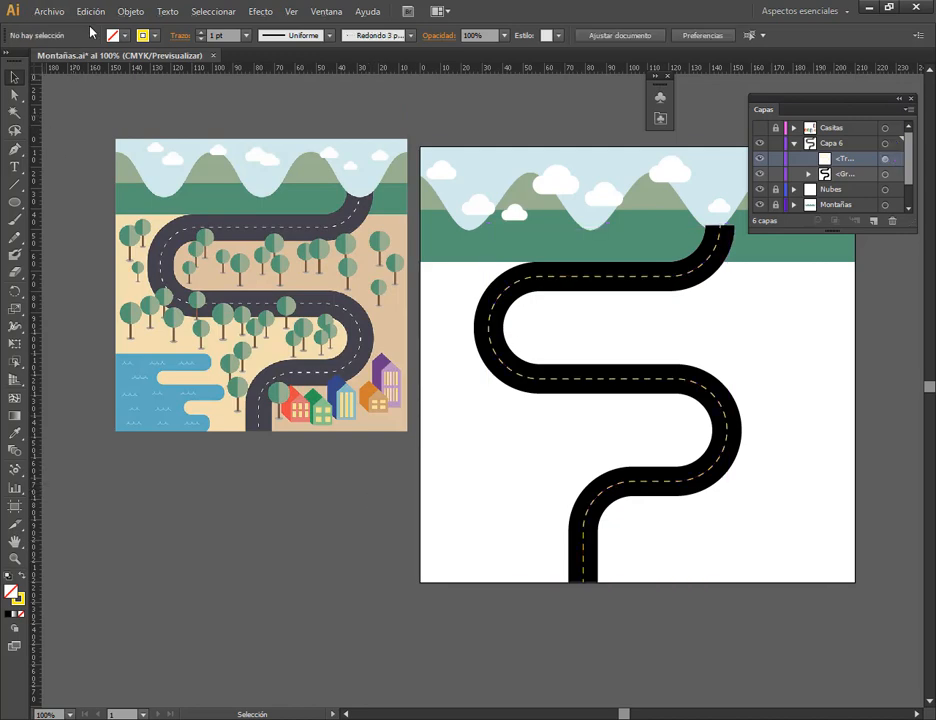
pyautogui.click(48, 11)
pyautogui.click(78, 131)
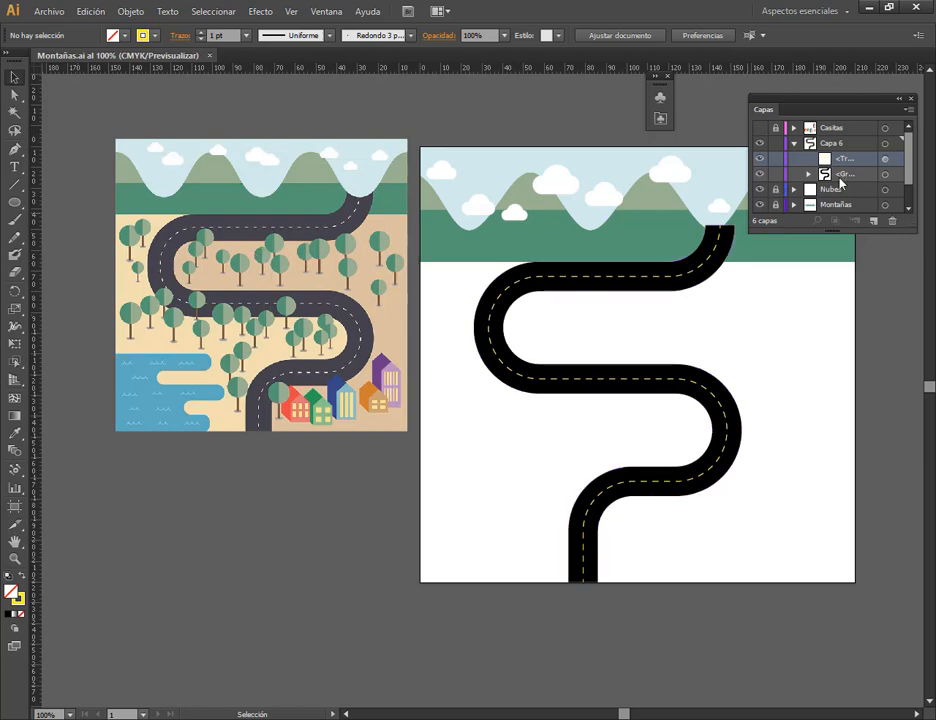
# Move the road and its dashed centre line together slightly left so their upper end lines up with the valley.
pyautogui.click(733, 231)
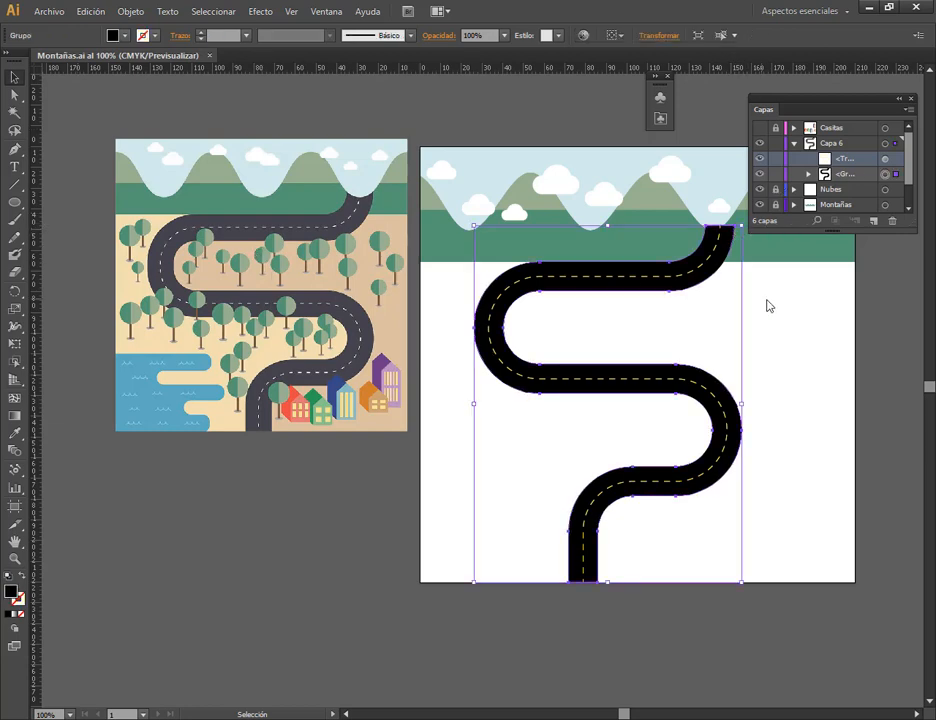
pyautogui.moveTo(777, 303); pyautogui.dragTo(709, 342)
pyautogui.scroll(6, 649, 252)
pyautogui.scroll(-5, 622, 471)
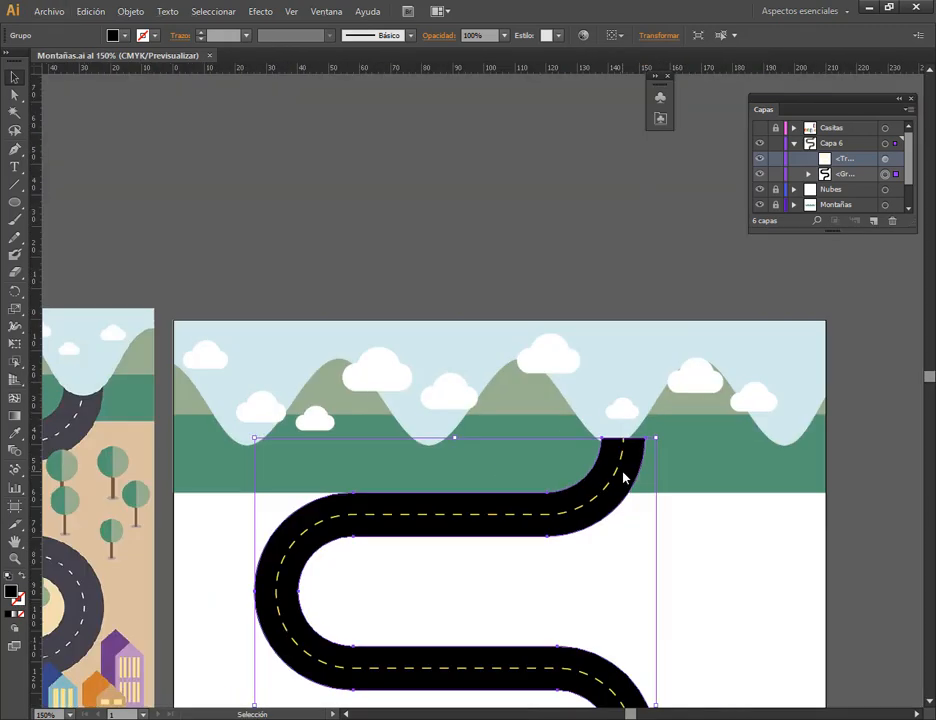
pyautogui.scroll(-1, 623, 478)
pyautogui.moveTo(623, 478); pyautogui.dragTo(638, 340)
pyautogui.keyDown('shift'); pyautogui.click(638, 351); pyautogui.keyUp('shift')
pyautogui.scroll(6, 645, 350)
pyautogui.keyDown('shift'); pyautogui.click(627, 354); pyautogui.keyUp('shift')
pyautogui.scroll(-7, 639, 345)
pyautogui.hotkey('ctrl', 'z')
pyautogui.keyDown('shift'); pyautogui.click(624, 360); pyautogui.keyUp('shift')
pyautogui.scroll(6, 625, 361)
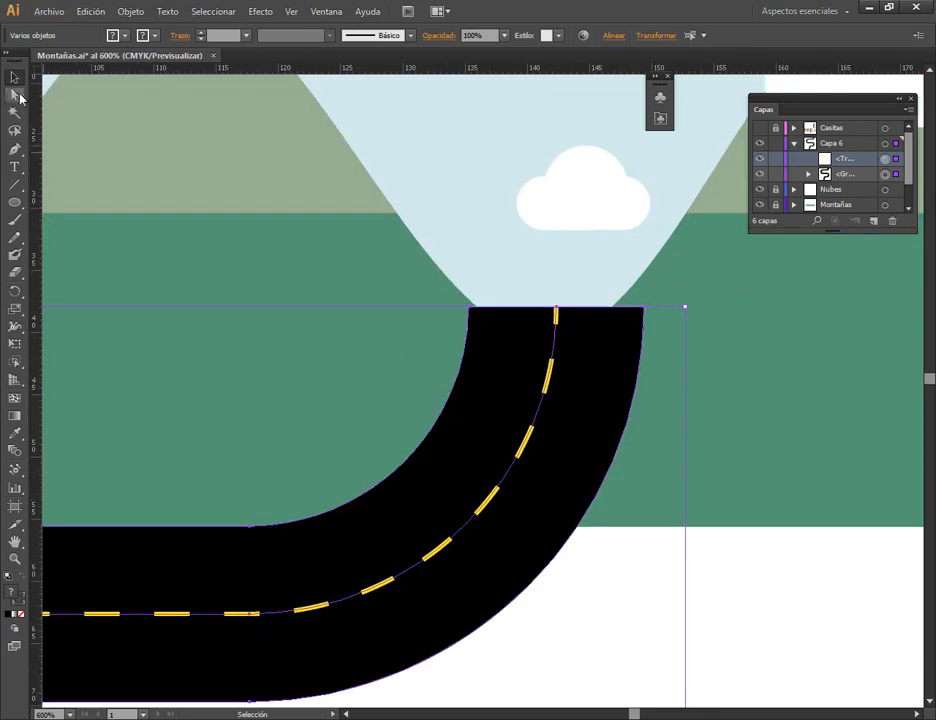
# Raise the end anchor points of the road and centre line slightly at the foot of the valley.
pyautogui.click(16, 96)
pyautogui.moveTo(455, 261); pyautogui.dragTo(665, 325)
pyautogui.moveTo(556, 307); pyautogui.dragTo(557, 290)
pyautogui.click(14, 77)
pyautogui.click(739, 380)
pyautogui.scroll(-7, 476, 490)
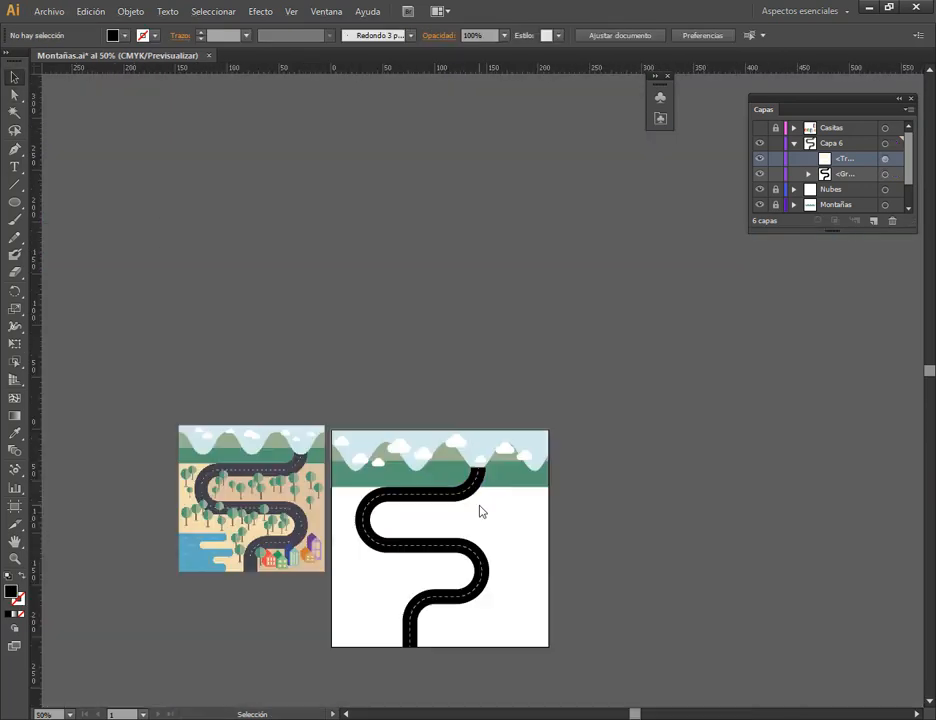
# Extend the road's upper end farther into the valley and shift its end anchor points slightly left between the slopes.
pyautogui.scroll(7, 477, 477)
pyautogui.scroll(1, 511, 379)
pyautogui.click(886, 143)
pyautogui.click(15, 96)
pyautogui.moveTo(342, 316); pyautogui.dragTo(719, 286)
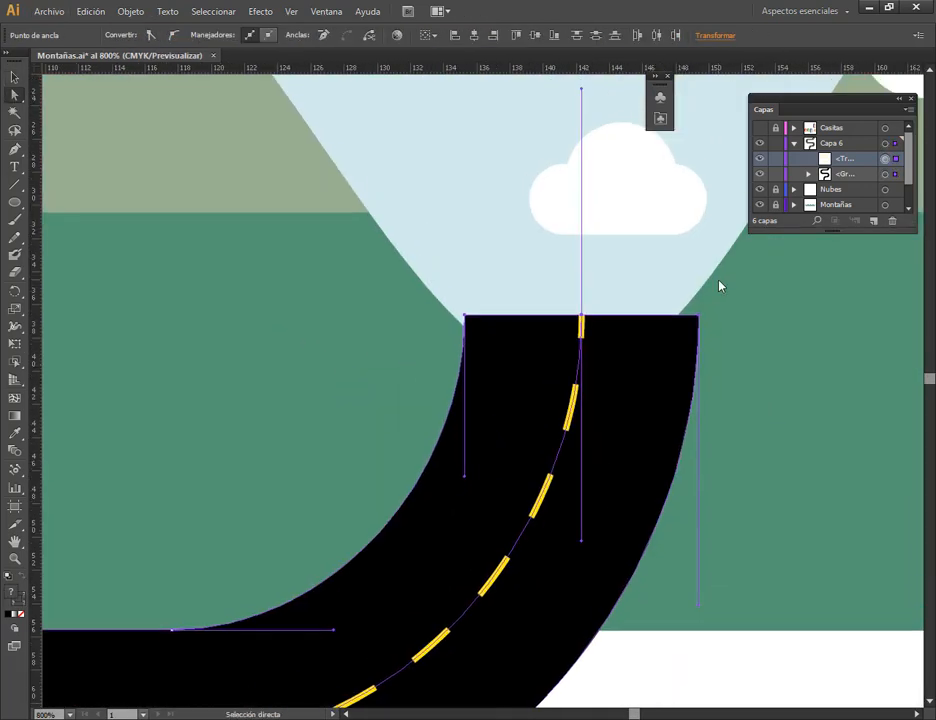
pyautogui.moveTo(581, 315); pyautogui.dragTo(581, 288)
pyautogui.moveTo(464, 288); pyautogui.dragTo(452, 288)
pyautogui.click(455, 291)
pyautogui.press('v')
pyautogui.click(488, 270)
pyautogui.scroll(-1, 489, 270)
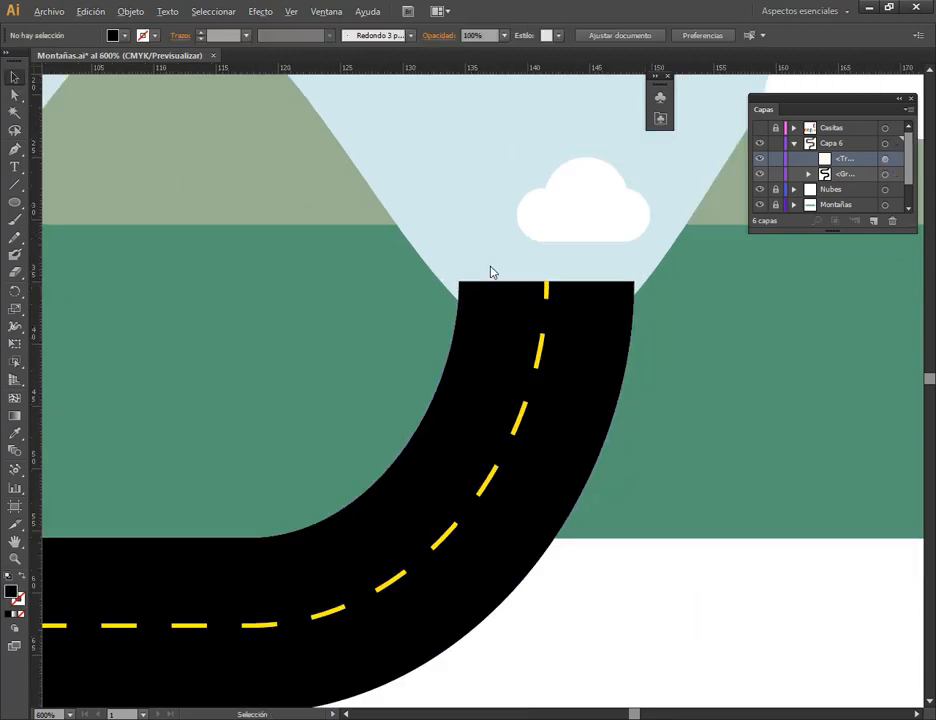
pyautogui.hscroll(1, 492, 272)
pyautogui.click(491, 288)
pyautogui.press('a')
pyautogui.press('v')
pyautogui.click(457, 191)
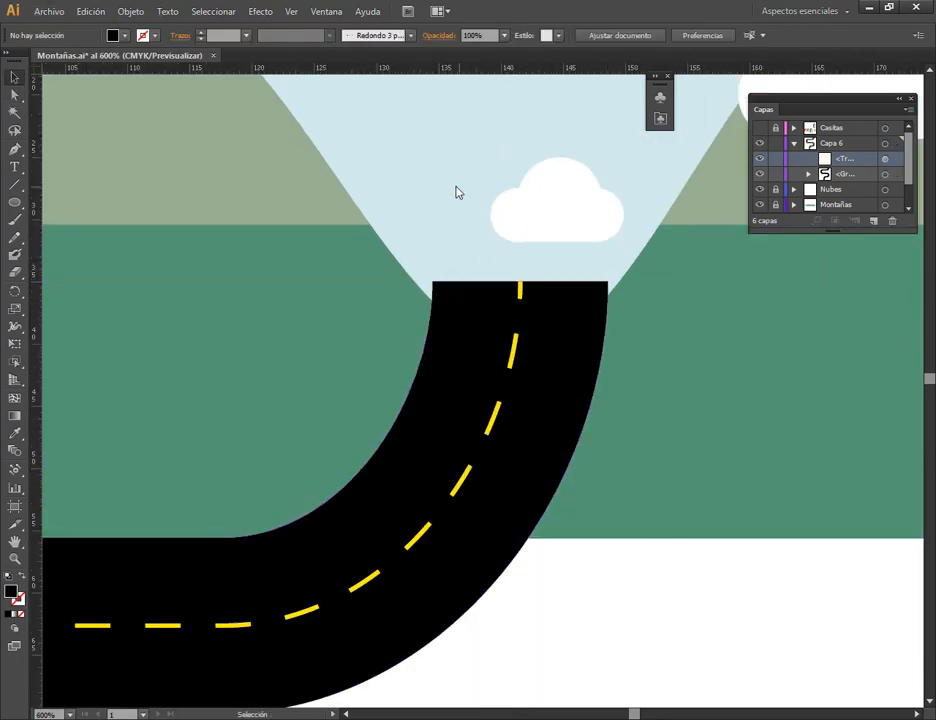
# Enlarge the layer list and set the road group's opacity to 30% to reveal the valley's edge beneath it.
pyautogui.scroll(2, 570, 302)
pyautogui.moveTo(914, 231); pyautogui.dragTo(914, 366)
pyautogui.click(811, 178)
pyautogui.click(809, 175)
pyautogui.click(809, 175)
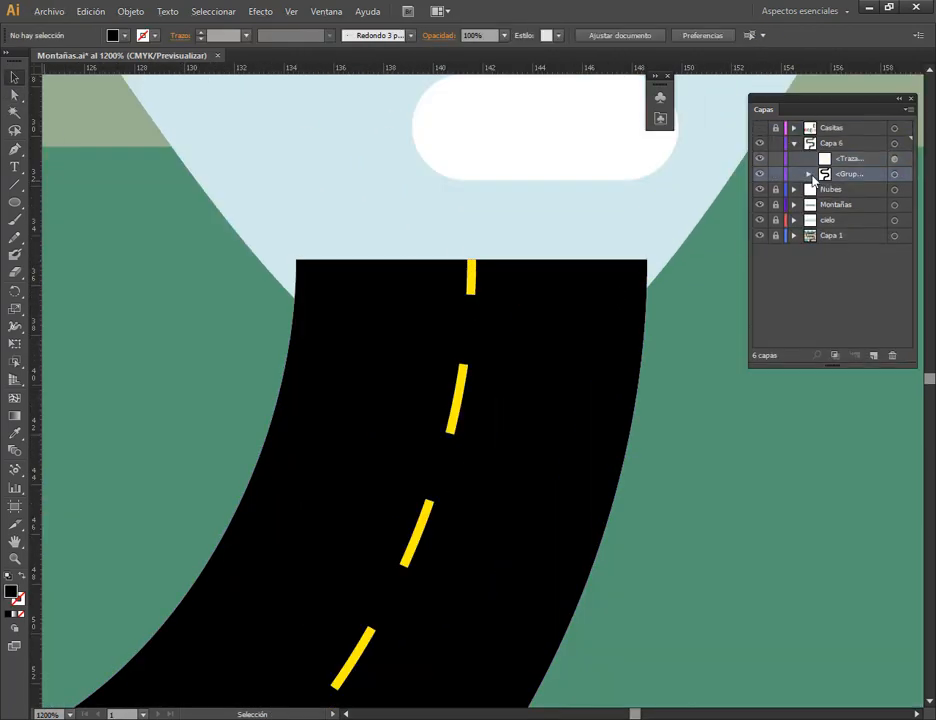
pyautogui.click(894, 174)
pyautogui.press('3')
pyautogui.moveTo(639, 320); pyautogui.dragTo(550, 419)
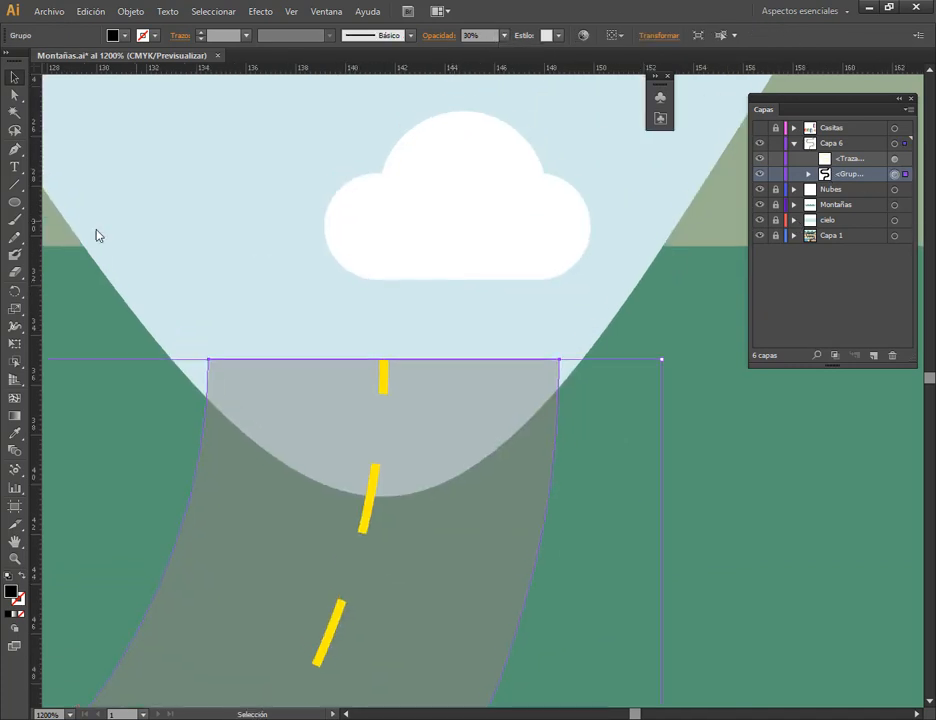
# Draw a shape with the Pen tool that follows the valley's curved bottom over the road's upper end.
pyautogui.click(14, 149)
pyautogui.click(122, 298)
pyautogui.moveTo(388, 496)
pyautogui.mouseDown()
pyautogui.moveTo(518, 502)
pyautogui.moveTo(523, 493)
pyautogui.mouseUp()
pyautogui.click(611, 320)
pyautogui.click(14, 77)
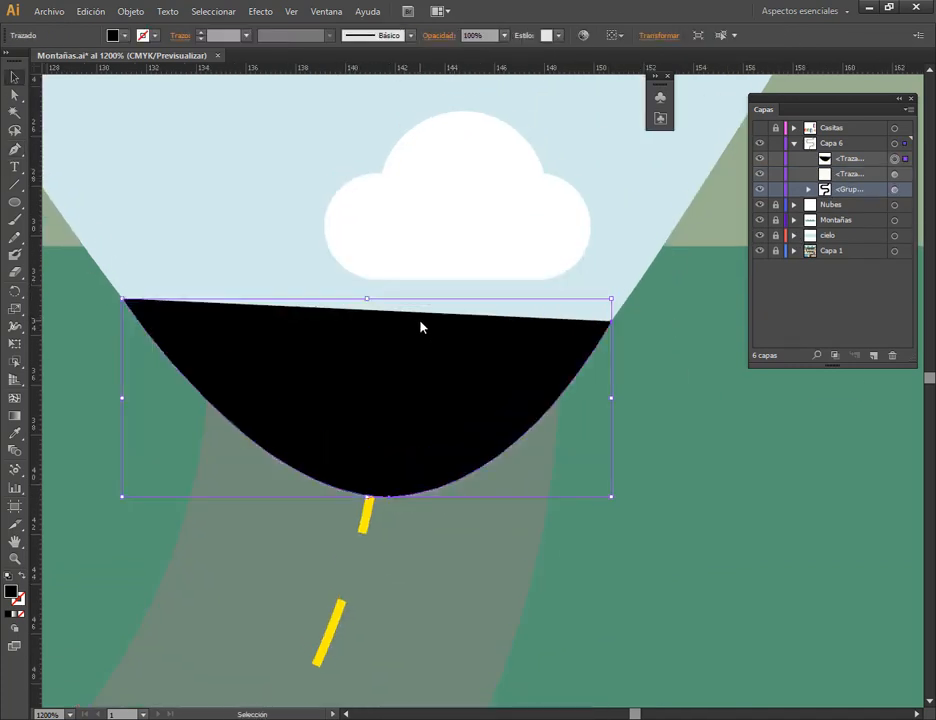
# Try to cut the valley-shaped path out of the road with Pathfinder's Minus Front, and undo the attempt.
pyautogui.keyDown('shift'); pyautogui.click(894, 174); pyautogui.keyUp('shift')
pyautogui.keyDown('shift'); pyautogui.click(894, 189); pyautogui.keyUp('shift')
pyautogui.click(326, 11)
pyautogui.click(353, 209)
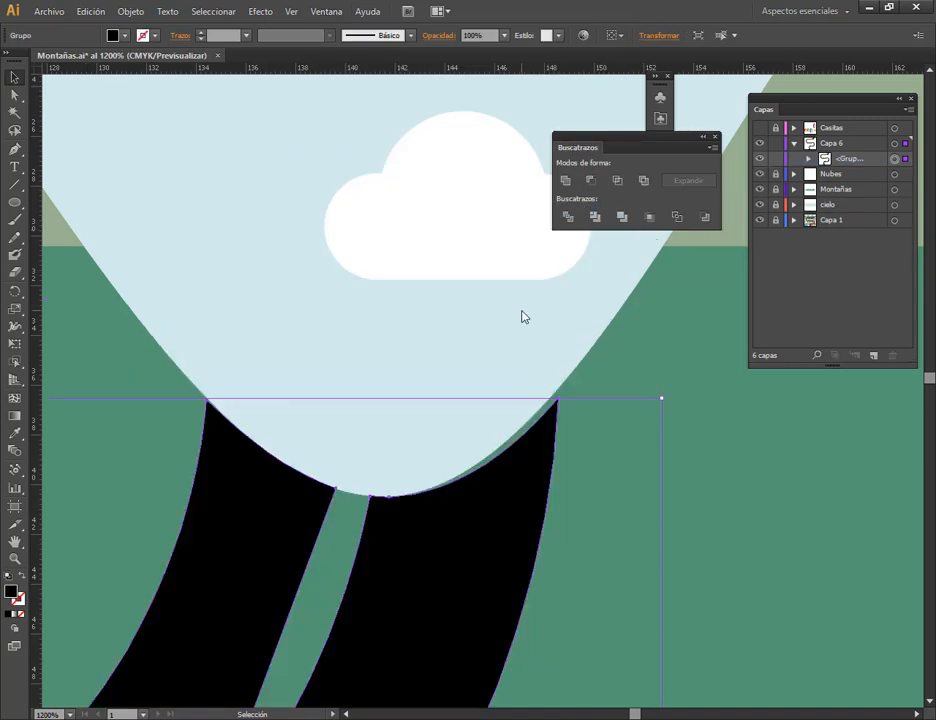
pyautogui.click(591, 181)
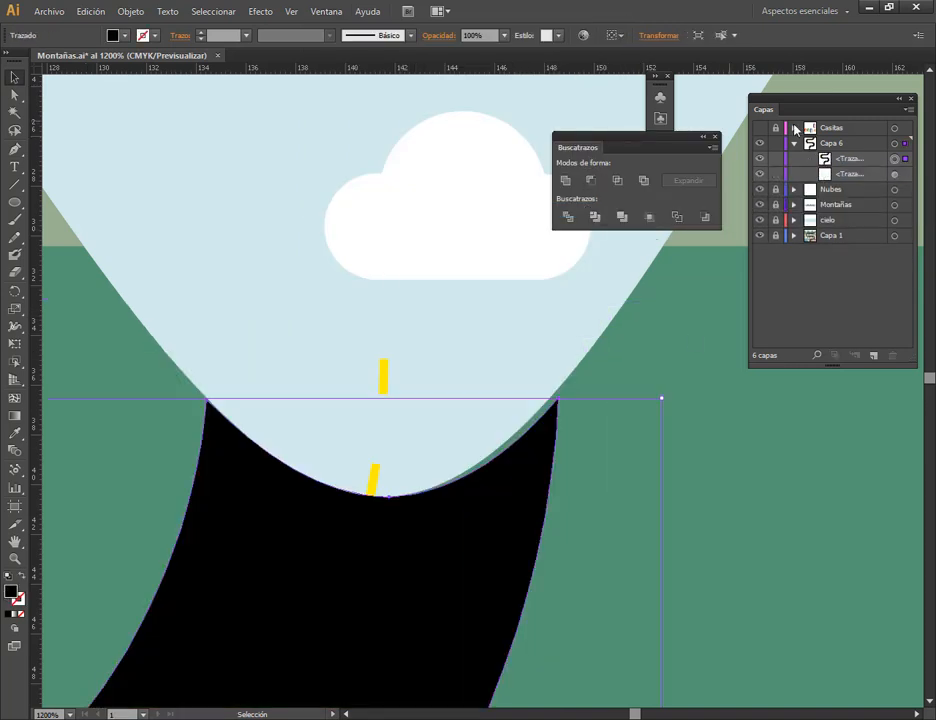
pyautogui.hotkey('ctrl', 'z')
pyautogui.hotkey('ctrl', 'shift', 'a')
# Set the opacity of the valley-shaped cutting path to 40%.
pyautogui.click(504, 36)
pyautogui.click(504, 36)
pyautogui.click(894, 159)
pyautogui.click(504, 36)
pyautogui.click(526, 121)
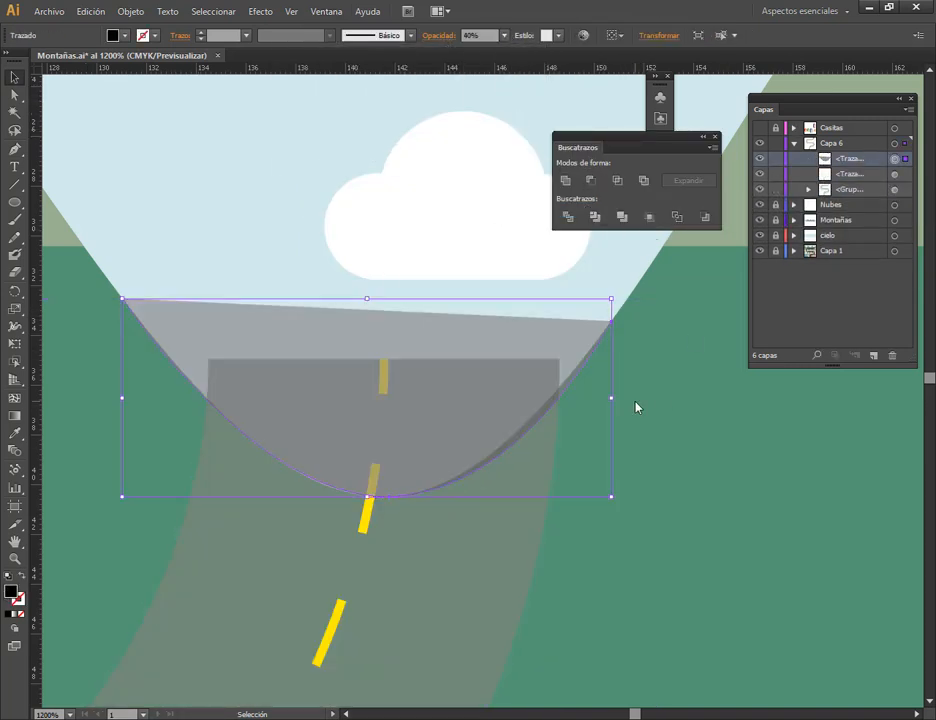
# Adjust the curve handle at the bottom of the valley-shaped cutting path so its right side follows the valley's edge.
pyautogui.scroll(1, 628, 392)
pyautogui.click(14, 95)
pyautogui.moveTo(313, 538); pyautogui.dragTo(316, 493)
pyautogui.moveTo(316, 493); pyautogui.dragTo(313, 538)
pyautogui.hscroll(-2, 400, 536)
pyautogui.moveTo(560, 531); pyautogui.dragTo(530, 532)
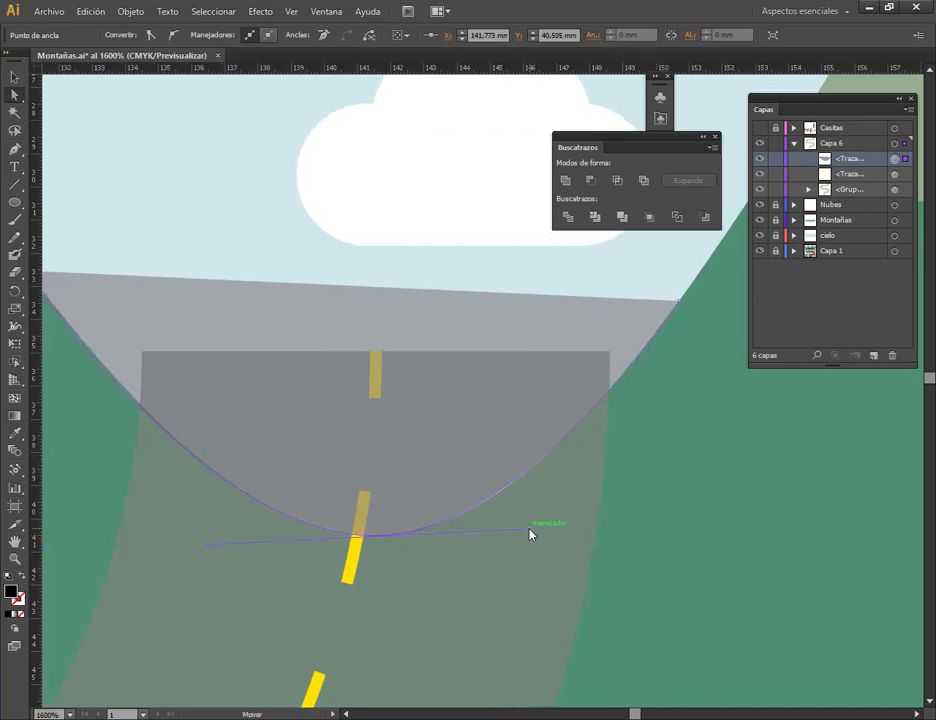
pyautogui.moveTo(391, 408); pyautogui.dragTo(435, 373)
# Cut the valley-shaped path out of the road's upper end with Pathfinder's Minus Front.
pyautogui.press('v')
pyautogui.keyDown('shift'); pyautogui.click(530, 510); pyautogui.keyUp('shift')
pyautogui.click(591, 181)
pyautogui.click(400, 280)
# Inspect the road's two cut corners along the valley, and place the road path beneath the dashed line in the layer order.
pyautogui.press('a')
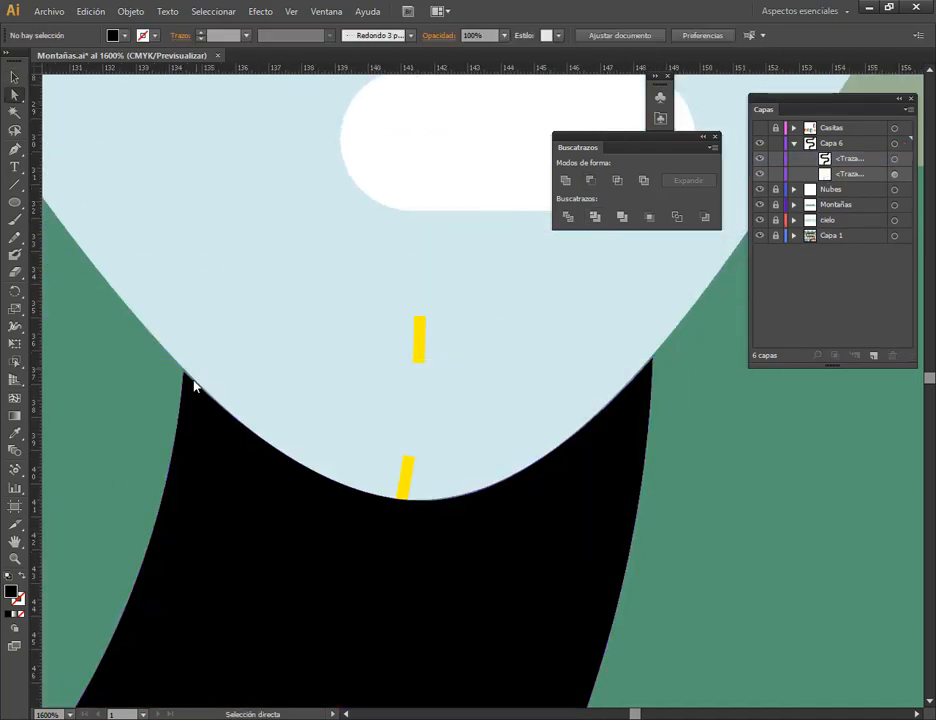
pyautogui.scroll(4, 187, 389)
pyautogui.click(187, 315)
pyautogui.scroll(-3, 188, 318)
pyautogui.moveTo(683, 415); pyautogui.dragTo(341, 621)
pyautogui.scroll(-1, 341, 621)
pyautogui.click(477, 542)
pyautogui.scroll(-2, 424, 547)
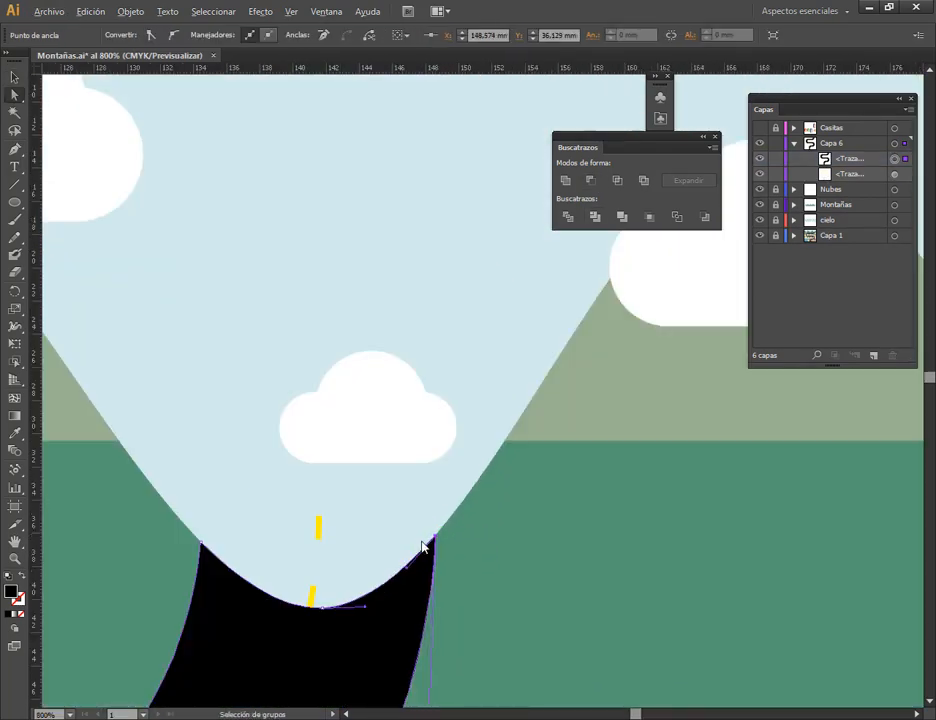
pyautogui.press('v')
pyautogui.moveTo(852, 160); pyautogui.dragTo(850, 180)
# Trim the dashed line by adding an anchor point at the valley's edge and deleting its upper end point, and save the document.
pyautogui.click(320, 534)
pyautogui.scroll(2, 322, 540)
pyautogui.moveTo(302, 691); pyautogui.dragTo(416, 443)
pyautogui.press('+')
pyautogui.click(410, 431)
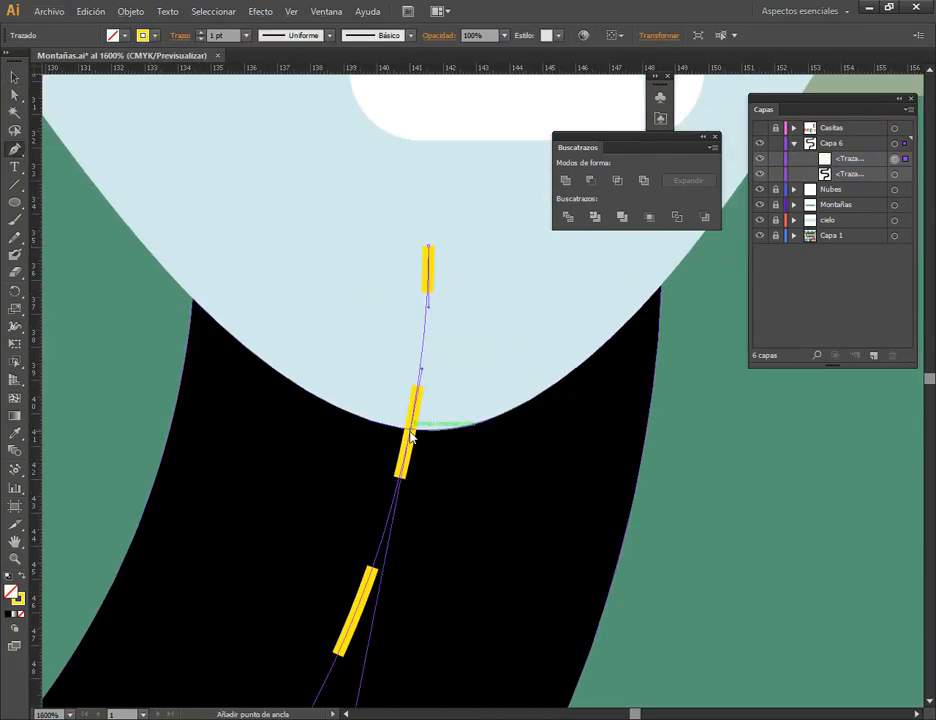
pyautogui.press('a')
pyautogui.click(428, 246)
pyautogui.press('Delete')
pyautogui.scroll(-8, 447, 530)
pyautogui.click(47, 12)
pyautogui.click(62, 130)
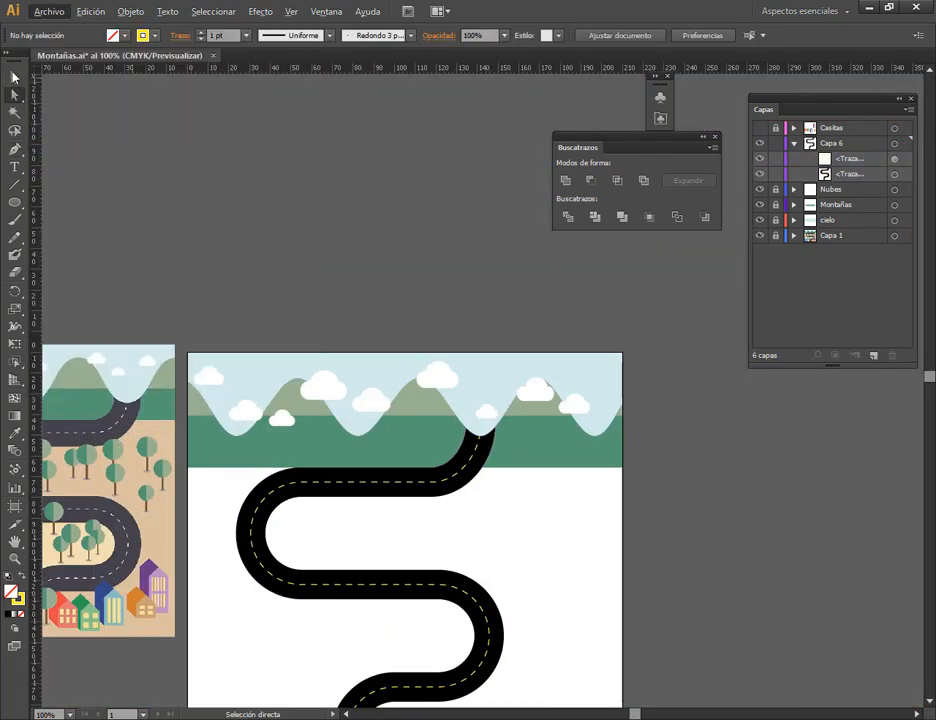
# Collapse and lock the road layer Capa 6, and show and unlock the Casitas layer.
pyautogui.click(14, 77)
pyautogui.moveTo(372, 434); pyautogui.dragTo(510, 234)
pyautogui.click(794, 143)
pyautogui.click(760, 128)
pyautogui.click(776, 128)
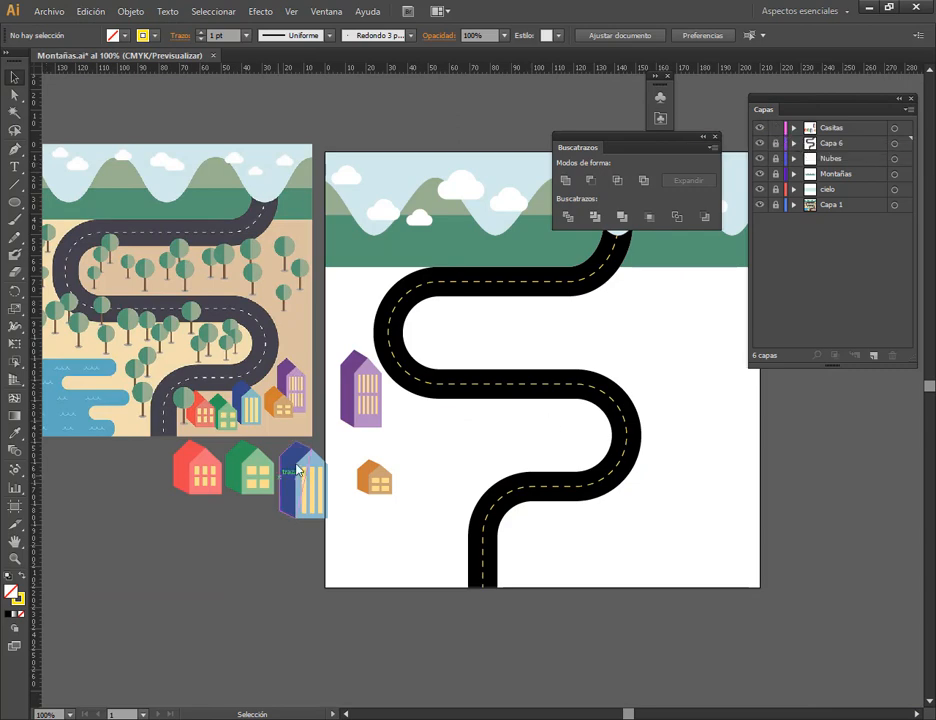
# Try to move the ungrouped purple house, and undo the move.
pyautogui.click(196, 484)
pyautogui.moveTo(152, 526); pyautogui.dragTo(222, 449)
pyautogui.click(340, 478)
pyautogui.moveTo(378, 423); pyautogui.dragTo(394, 450)
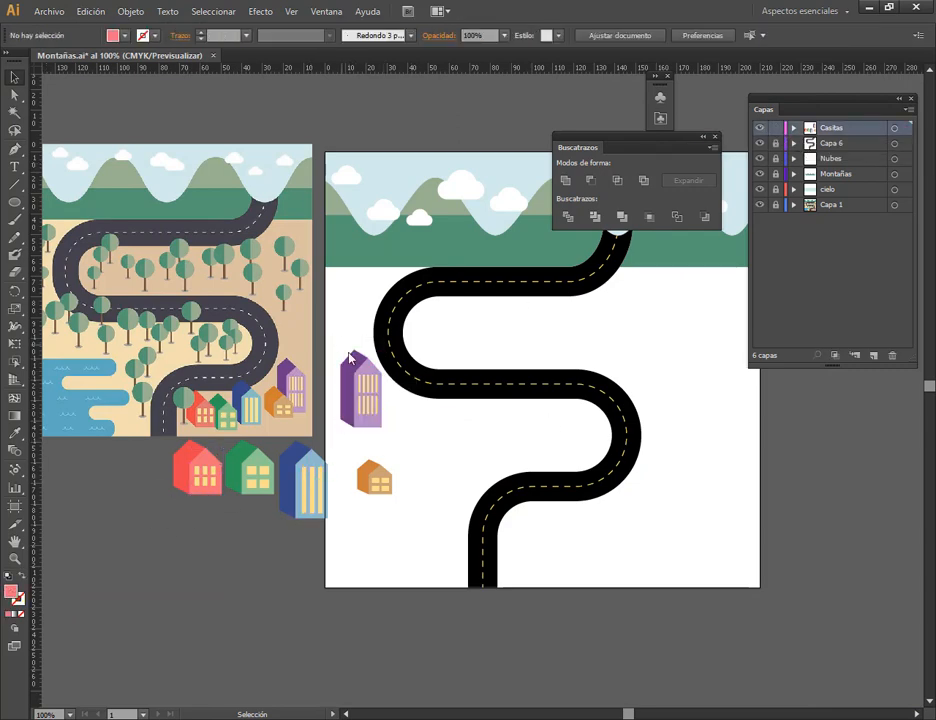
pyautogui.moveTo(351, 358); pyautogui.dragTo(473, 378)
pyautogui.hotkey('ctrl', 'z')
# Group the purple house's parts and move the house to the lower-right area of the artboard.
pyautogui.moveTo(338, 336); pyautogui.dragTo(388, 430)
pyautogui.click(130, 12)
pyautogui.click(140, 69)
pyautogui.moveTo(350, 378); pyautogui.dragTo(700, 473)
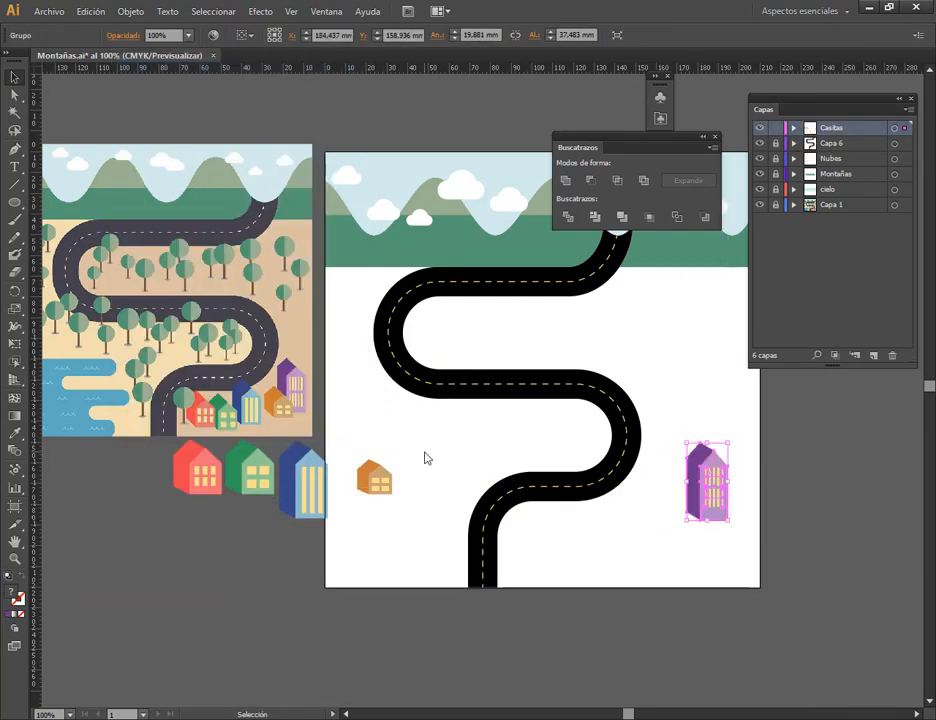
# Move the orange, blue, red and green houses into a row between the road and the purple house.
pyautogui.moveTo(372, 478); pyautogui.dragTo(683, 518)
pyautogui.moveTo(300, 484); pyautogui.dragTo(650, 492)
pyautogui.moveTo(197, 470); pyautogui.dragTo(590, 535)
pyautogui.moveTo(250, 468); pyautogui.dragTo(626, 545)
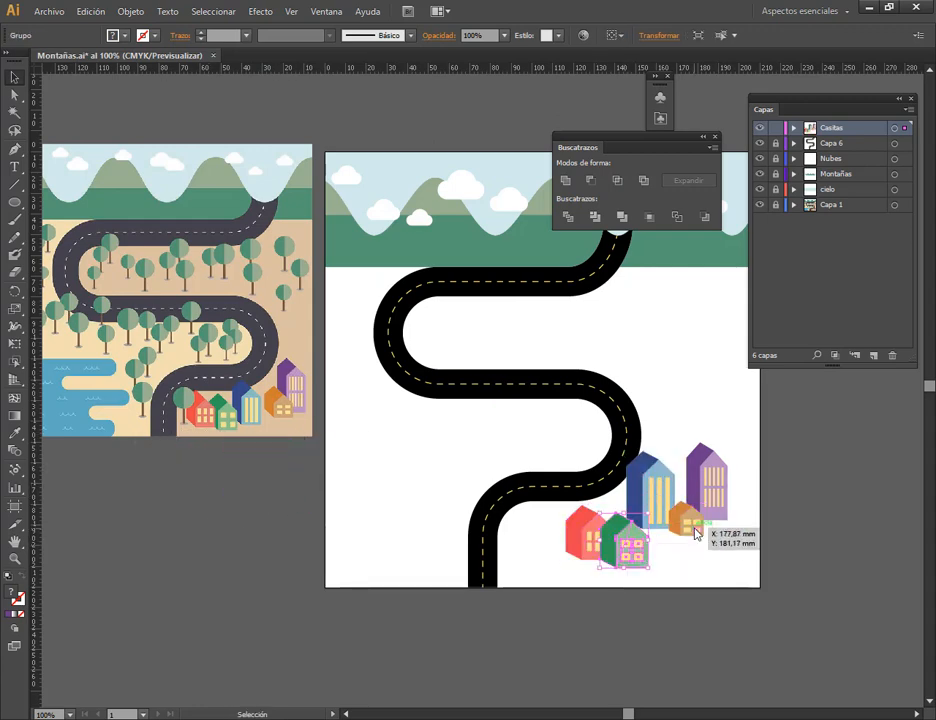
# Shift the purple and orange houses closer to the artboard's right edge, and lower the blue house slightly.
pyautogui.click(716, 467)
pyautogui.keyDown('shift'); pyautogui.click(692, 529); pyautogui.keyUp('shift')
pyautogui.moveTo(692, 529); pyautogui.dragTo(715, 526)
pyautogui.moveTo(658, 508); pyautogui.dragTo(665, 531)
# Bring the red house to the front of the green one and shift it slightly to the left.
pyautogui.click(590, 540)
pyautogui.click(131, 12)
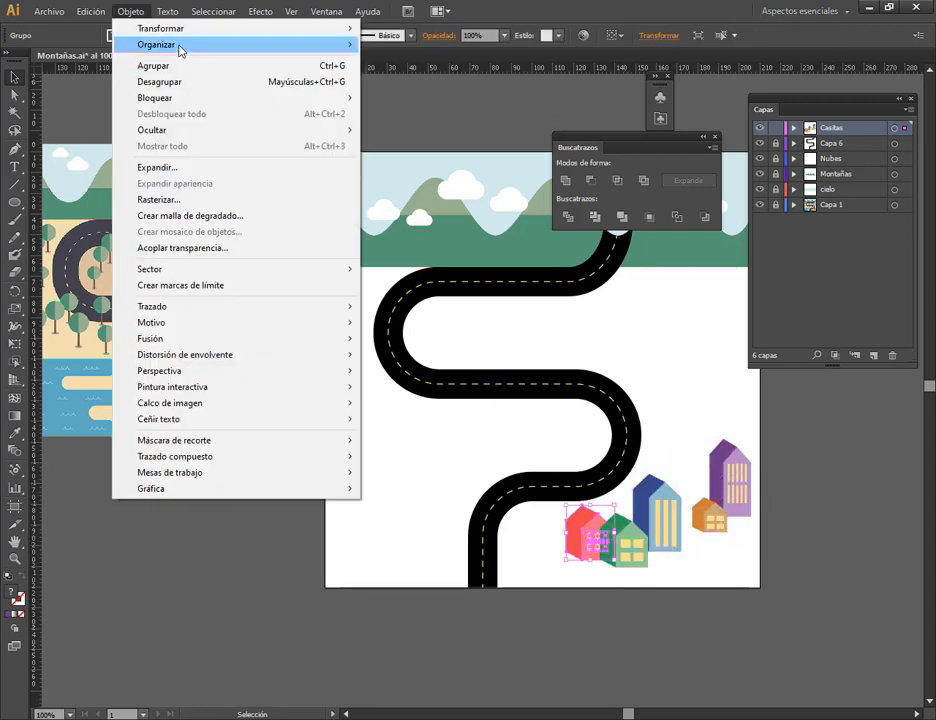
pyautogui.moveTo(181, 46)
pyautogui.click(400, 44)
pyautogui.click(586, 582)
pyautogui.moveTo(587, 553); pyautogui.dragTo(578, 558)
pyautogui.click(807, 512)
pyautogui.keyDown('alt'); pyautogui.scroll(-1, 628, 343); pyautogui.keyUp('alt')
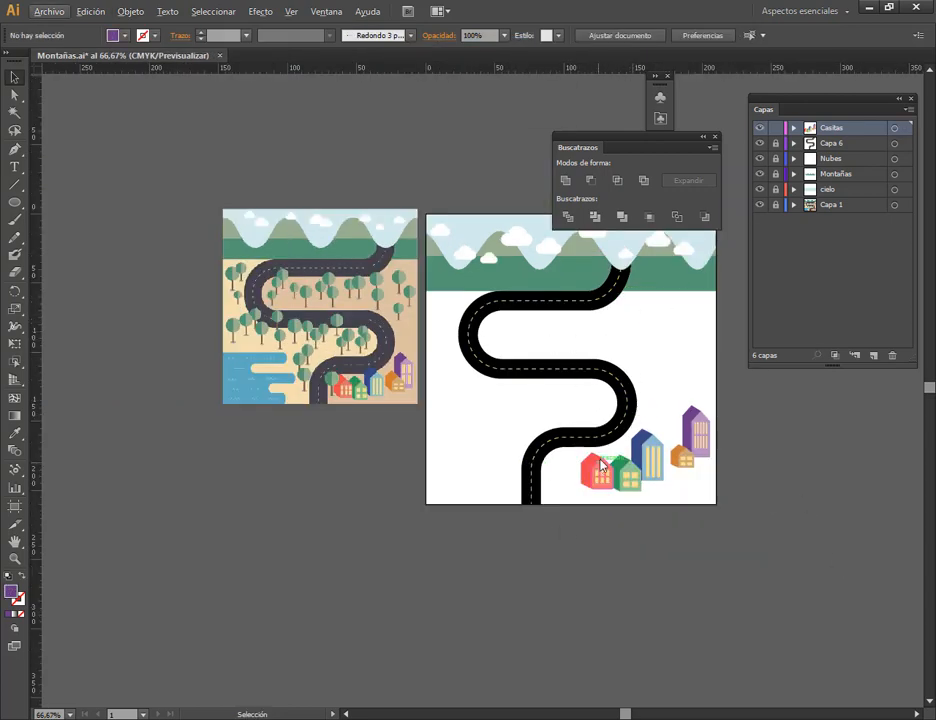
# Unlock Capa 6, shift the lowest stretch of the road and its dashed line slightly right, and relock the layer.
pyautogui.keyDown('alt'); pyautogui.scroll(2, 580, 408); pyautogui.keyUp('alt')
pyautogui.click(14, 94)
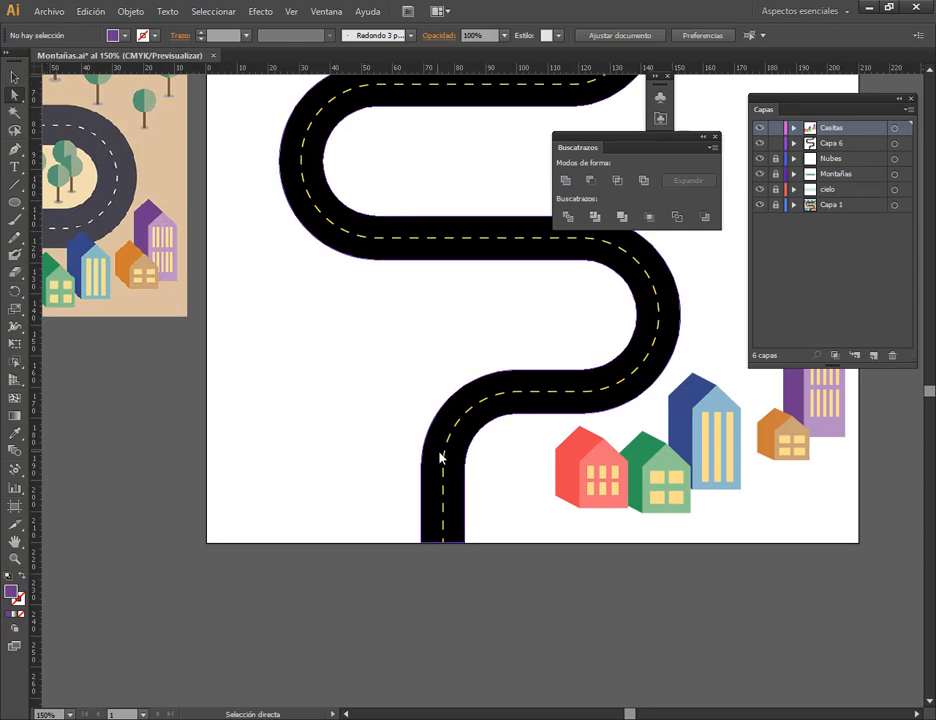
pyautogui.moveTo(397, 641); pyautogui.dragTo(526, 352)
pyautogui.moveTo(517, 401); pyautogui.dragTo(542, 400)
pyautogui.click(14, 79)
pyautogui.click(246, 599)
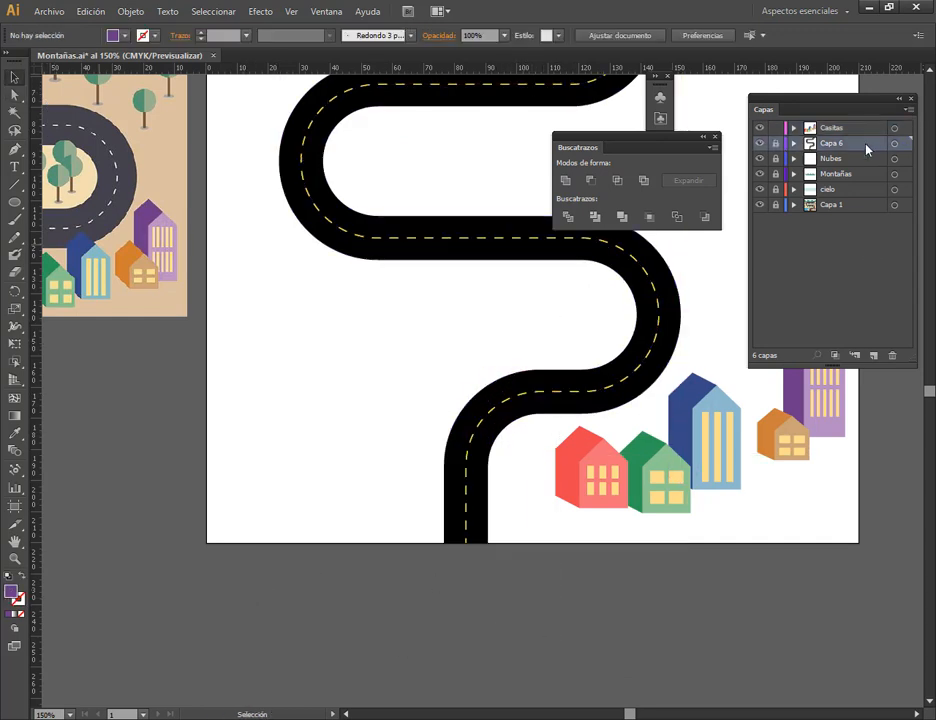
# Lock the Casitas layer and add a new layer above it.
pyautogui.click(827, 131)
pyautogui.click(875, 356)
pyautogui.keyDown('alt'); pyautogui.scroll(-2, 517, 466); pyautogui.keyUp('alt')
pyautogui.keyDown('alt'); pyautogui.scroll(3, 257, 284); pyautogui.keyUp('alt')
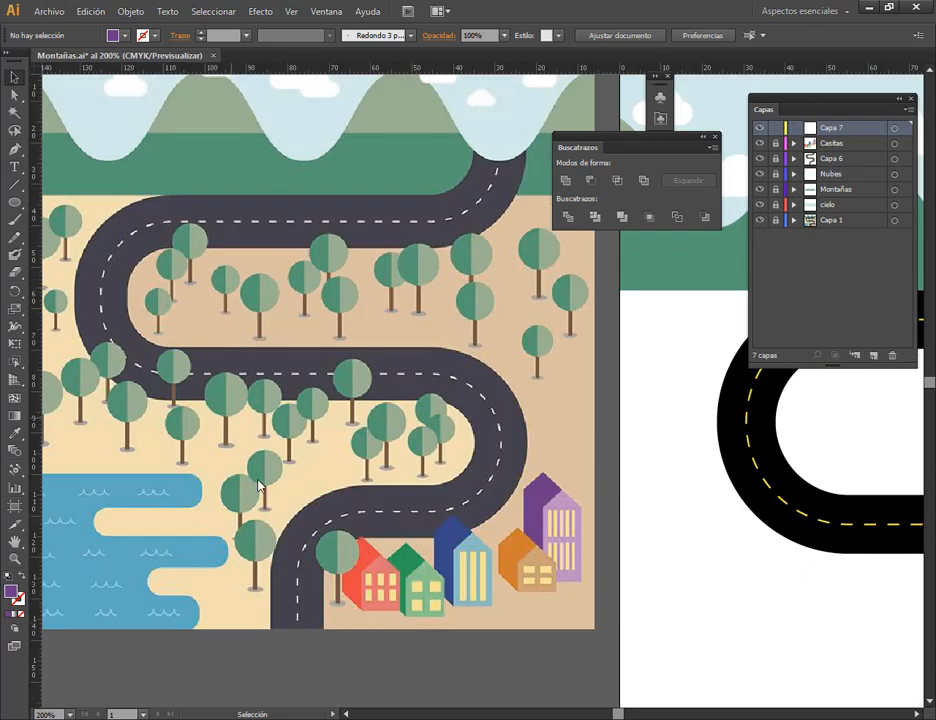
# Draw a circle for the tree's crown below the reference picture, with a vertical line through its centre.
pyautogui.moveTo(257, 430); pyautogui.dragTo(357, 177)
pyautogui.click(15, 203)
pyautogui.moveTo(426, 480); pyautogui.dragTo(472, 525)
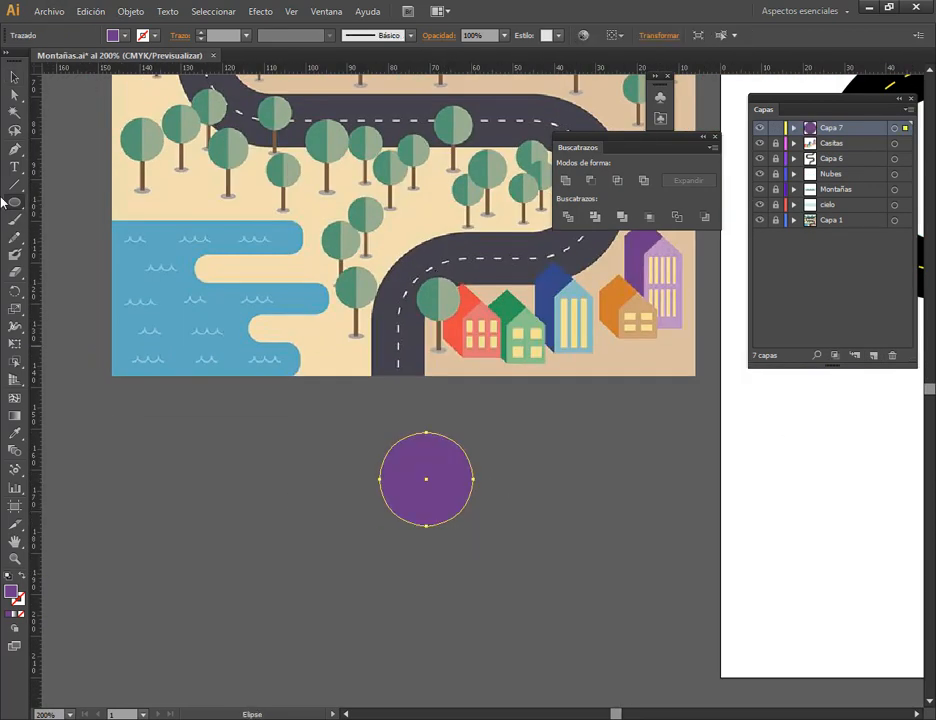
pyautogui.moveTo(426, 418); pyautogui.dragTo(426, 540)
# Turn the circle and its dividing line into a Live Paint group with a white right half, and select the left half.
pyautogui.click(8, 82)
pyautogui.moveTo(371, 434); pyautogui.dragTo(450, 500)
pyautogui.moveTo(19, 361)
pyautogui.mouseDown()
pyautogui.moveTo(62, 379)
pyautogui.moveTo(60, 396)
pyautogui.mouseUp()
pyautogui.click(445, 456)
pyautogui.click(405, 476)
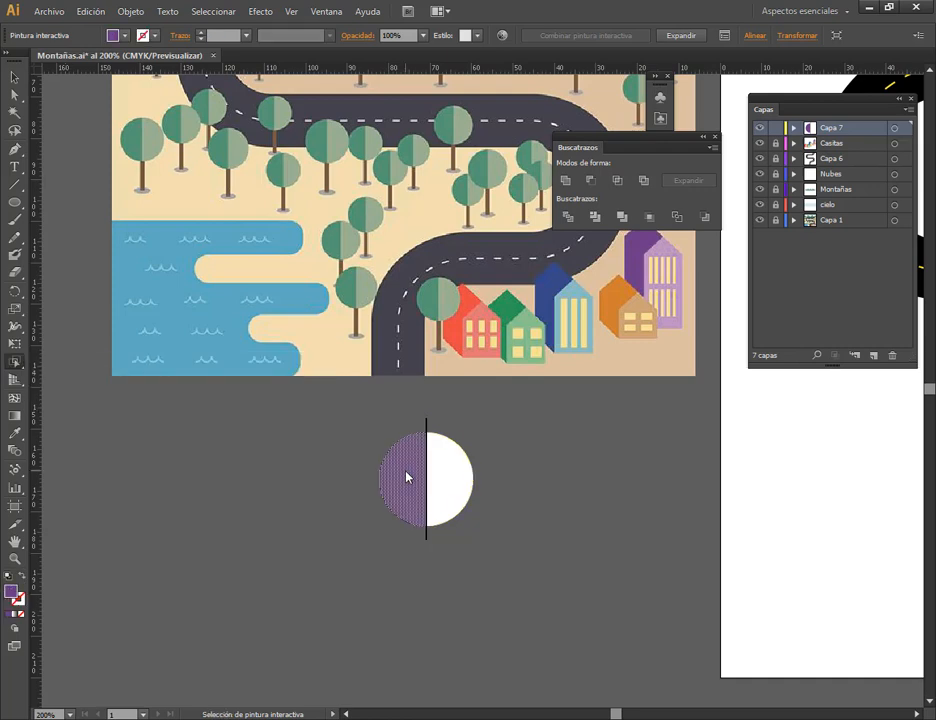
# Fill the circle's two halves with the dark and light greens sampled from a tree crown in the reference illustration.
pyautogui.press('i')
pyautogui.click(348, 285)
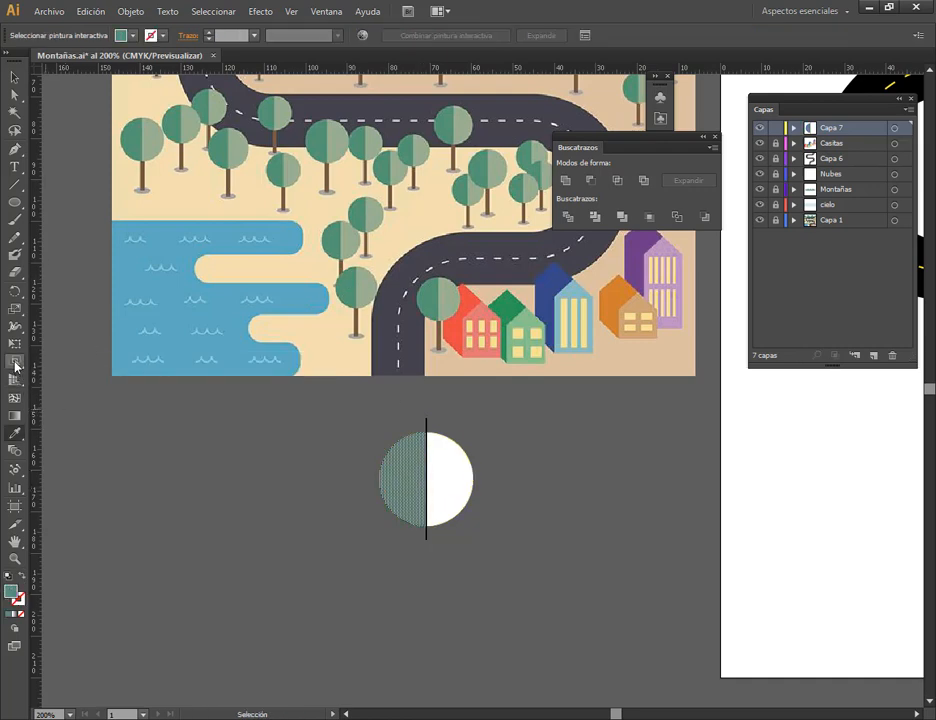
pyautogui.click(15, 366)
pyautogui.click(441, 466)
pyautogui.press('i')
pyautogui.click(369, 286)
# Remove the stroke from the two-tone live paint circle and its dividing line.
pyautogui.click(14, 78)
pyautogui.click(408, 482)
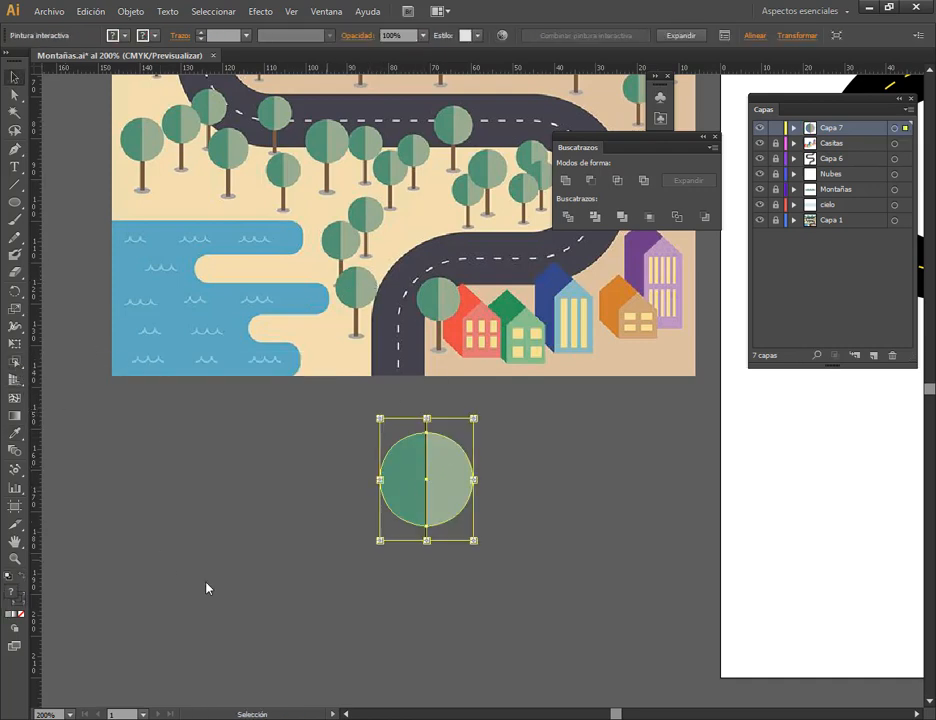
pyautogui.click(22, 614)
pyautogui.click(210, 440)
pyautogui.click(449, 118)
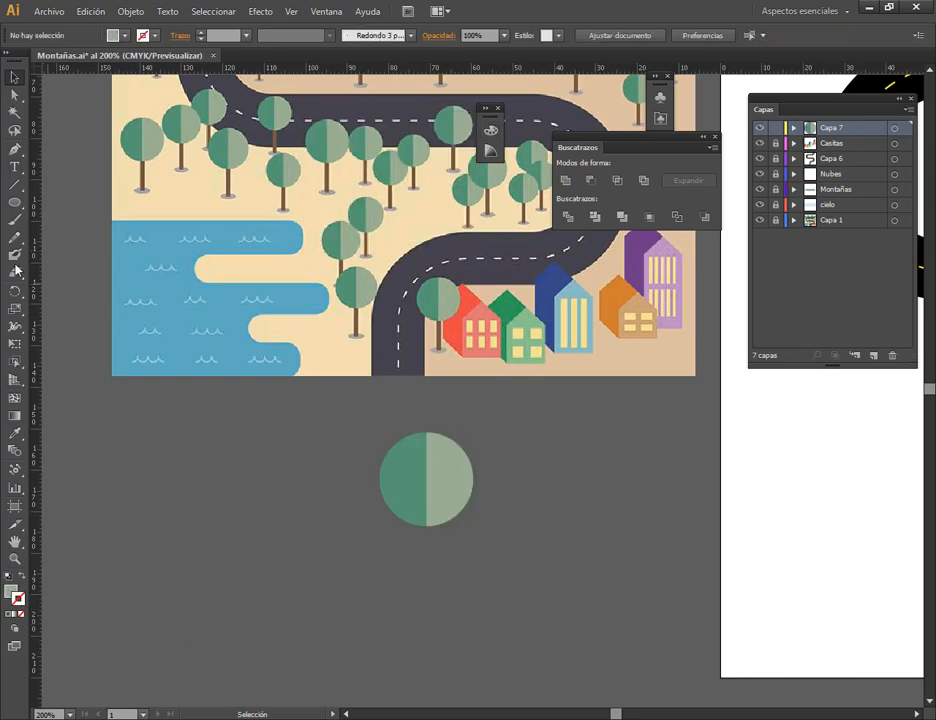
# Draw a narrow vertical rectangle beside the circle and fill it with the brown sampled from a reference tree trunk.
pyautogui.moveTo(14, 203); pyautogui.dragTo(56, 200)
pyautogui.moveTo(539, 447)
pyautogui.mouseDown()
pyautogui.moveTo(556, 605)
pyautogui.moveTo(553, 575)
pyautogui.mouseUp()
pyautogui.click(343, 266)
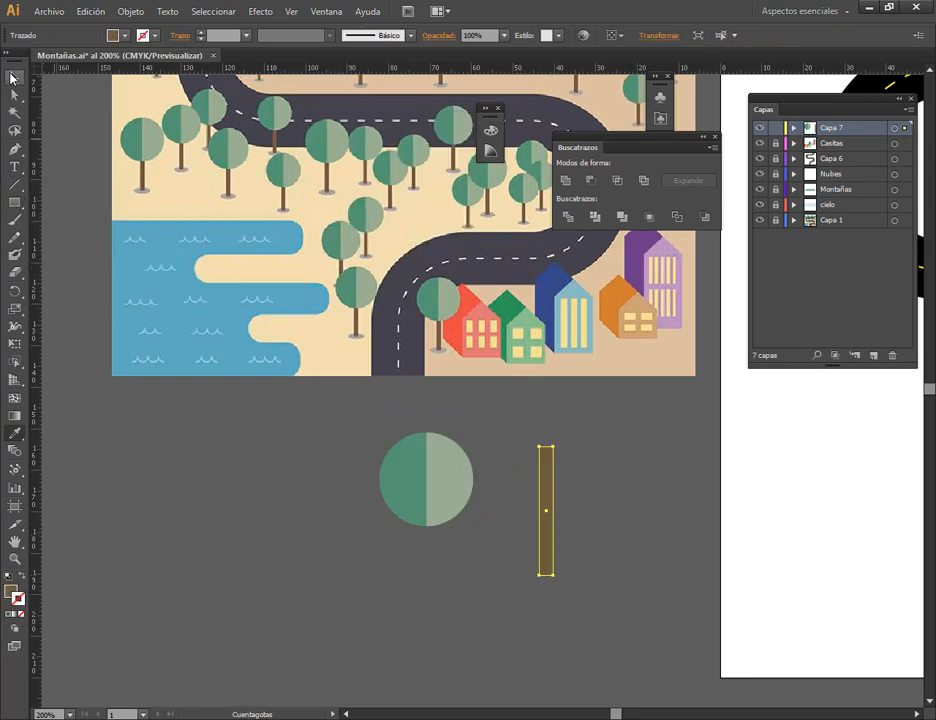
pyautogui.press('v')
# Centre the brown rectangle beneath the green crown as a trunk and adjust its length from the lower end.
pyautogui.moveTo(547, 460); pyautogui.dragTo(428, 541)
pyautogui.moveTo(428, 654); pyautogui.dragTo(428, 604)
pyautogui.click(444, 612)
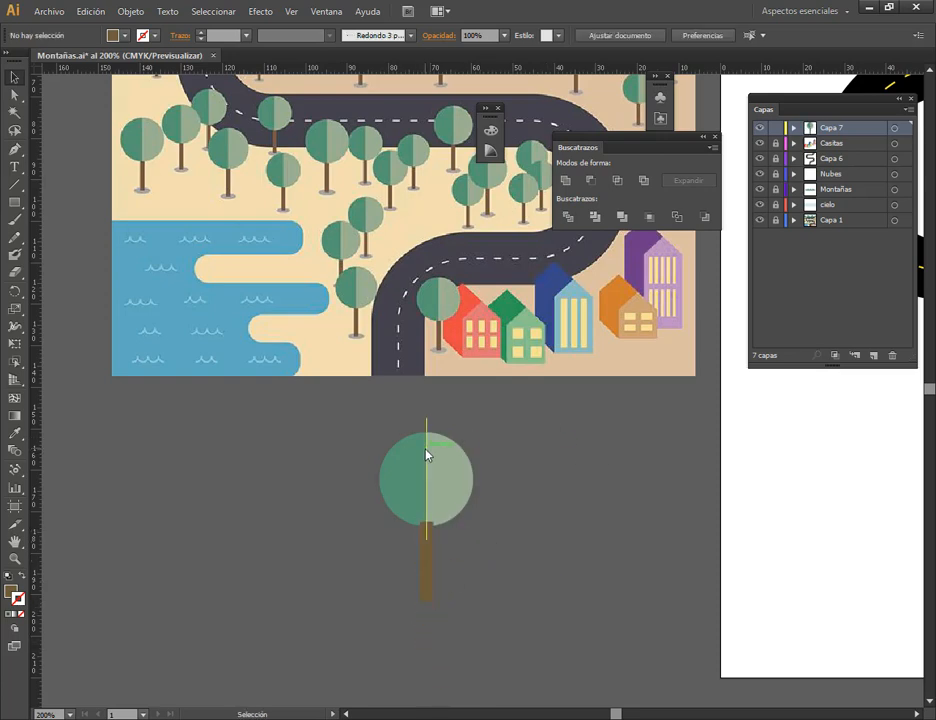
pyautogui.click(428, 585)
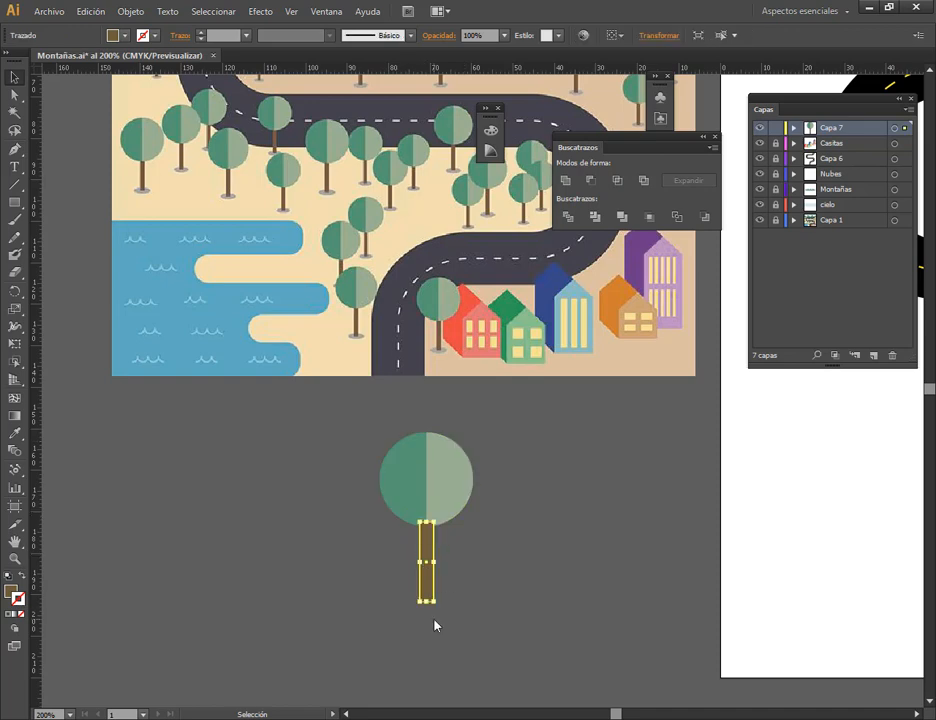
pyautogui.click(383, 441)
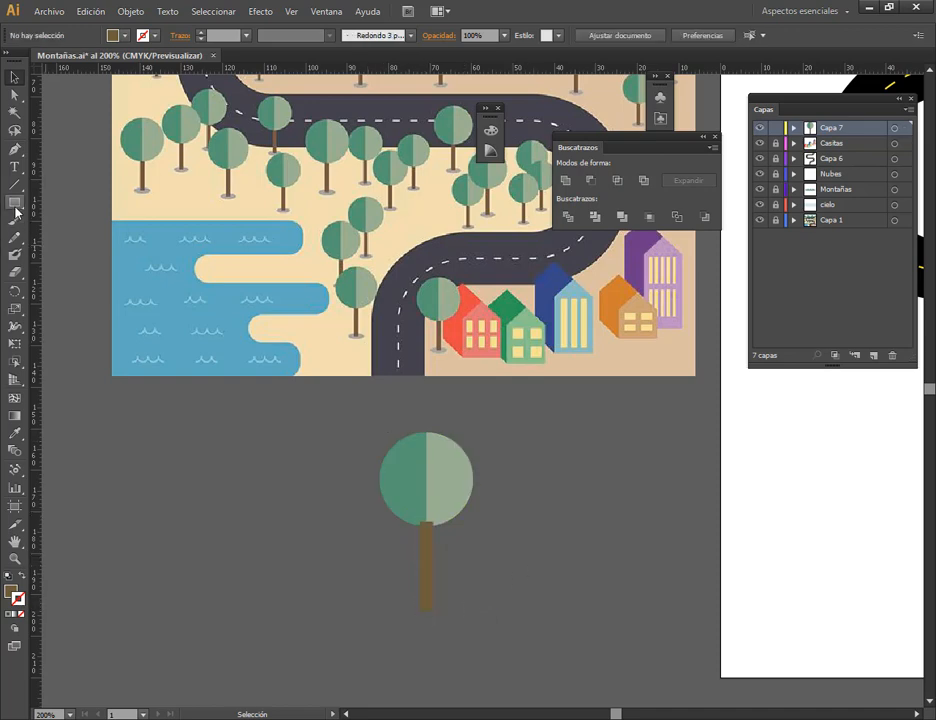
# Draw a flat horizontal ellipse at the foot of the trunk and centre it on the trunk.
pyautogui.moveTo(16, 211); pyautogui.dragTo(90, 237)
pyautogui.moveTo(404, 597); pyautogui.dragTo(446, 613)
pyautogui.click(14, 78)
pyautogui.click(265, 558)
pyautogui.scroll(3, 429, 633)
pyautogui.moveTo(439, 543); pyautogui.dragTo(443, 552)
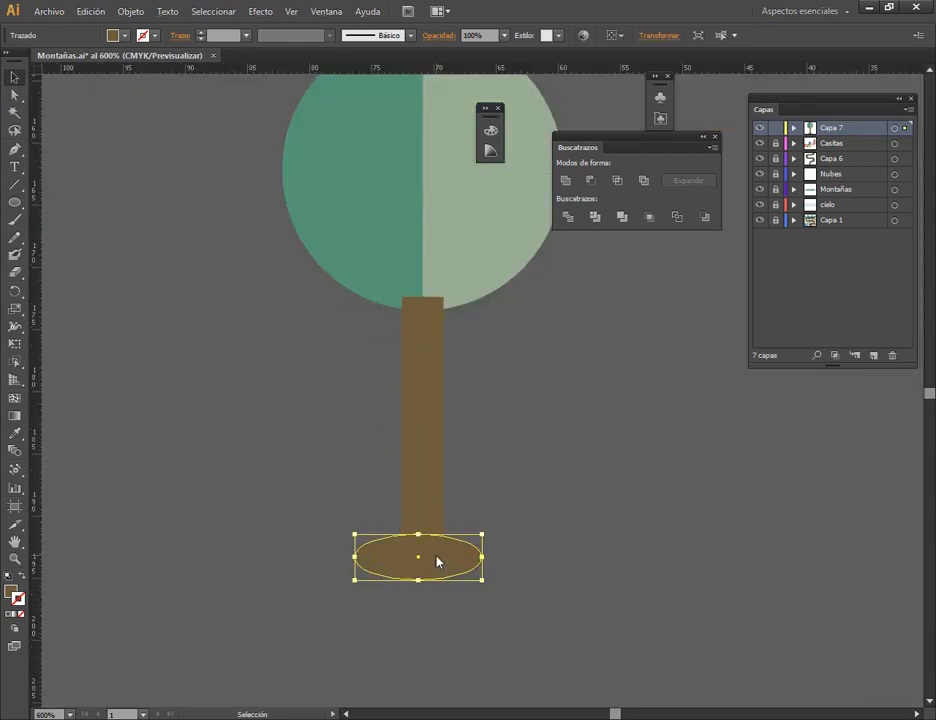
# Fill the ellipse at the foot of the trunk with a light grey swatch.
pyautogui.click(124, 35)
pyautogui.click(61, 78)
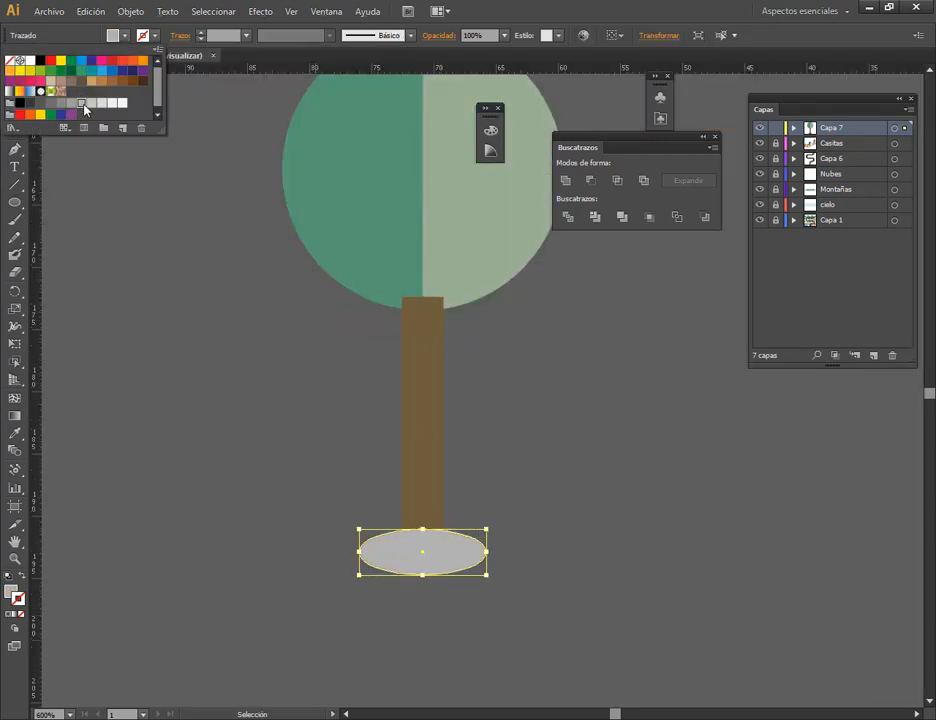
pyautogui.click(528, 418)
# Reorder the objects in Capa 7 so the crown is in front, the trunk behind it and the grey ellipse at the back.
pyautogui.scroll(-3, 526, 430)
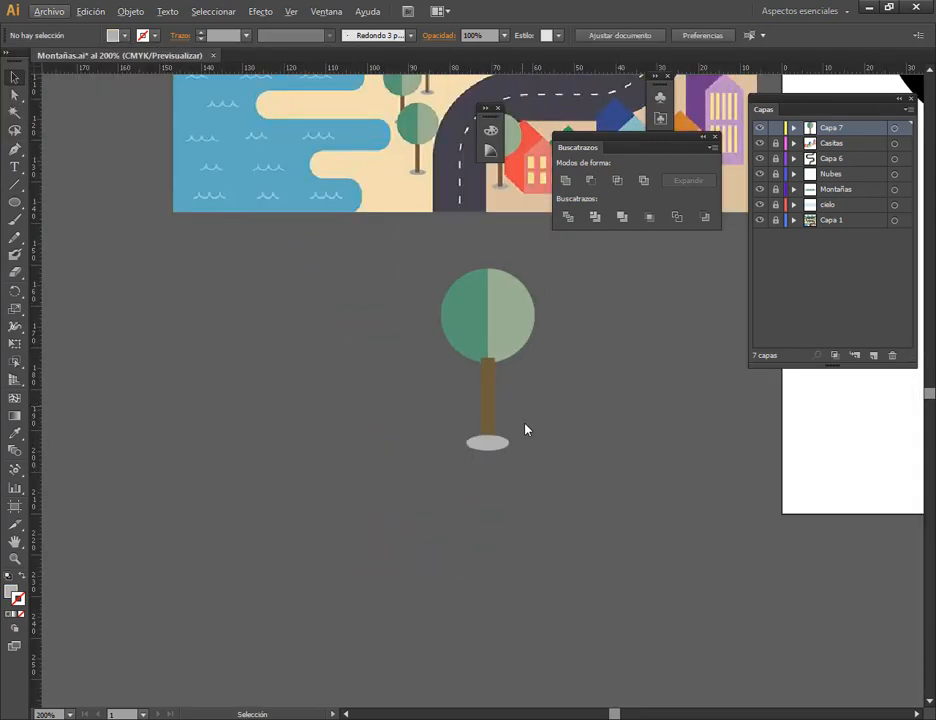
pyautogui.scroll(5, 515, 470)
pyautogui.click(794, 128)
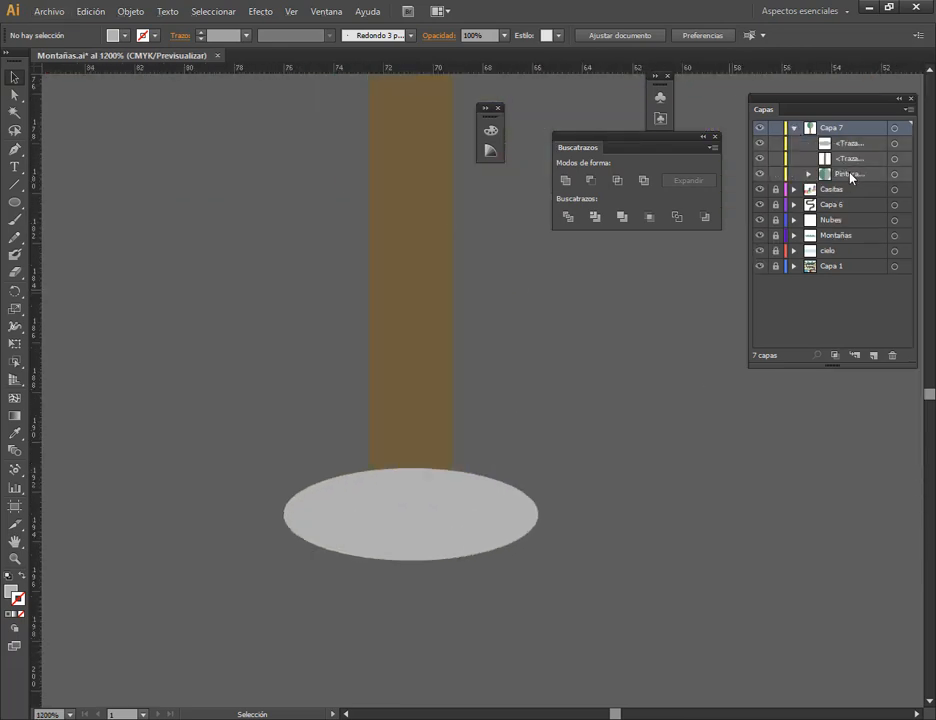
pyautogui.moveTo(849, 173)
pyautogui.mouseDown()
pyautogui.moveTo(846, 137)
pyautogui.moveTo(851, 181)
pyautogui.mouseUp()
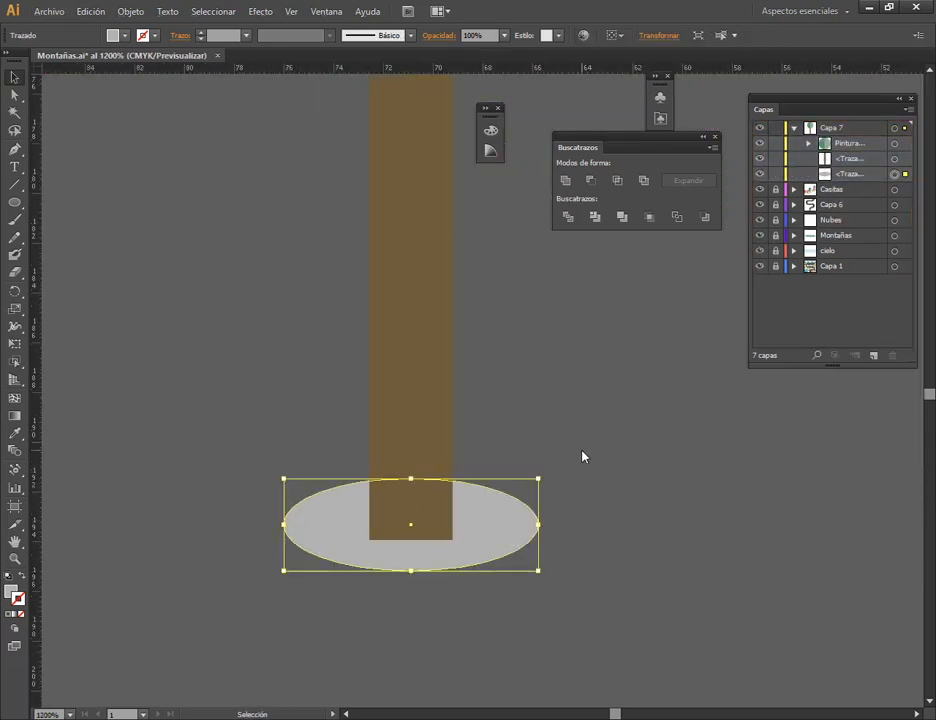
pyautogui.scroll(-5, 581, 434)
# Nudge the grey ellipse so it is centred vertically on the lower end of the trunk.
pyautogui.scroll(2, 496, 453)
pyautogui.click(443, 491)
pyautogui.scroll(4, 443, 491)
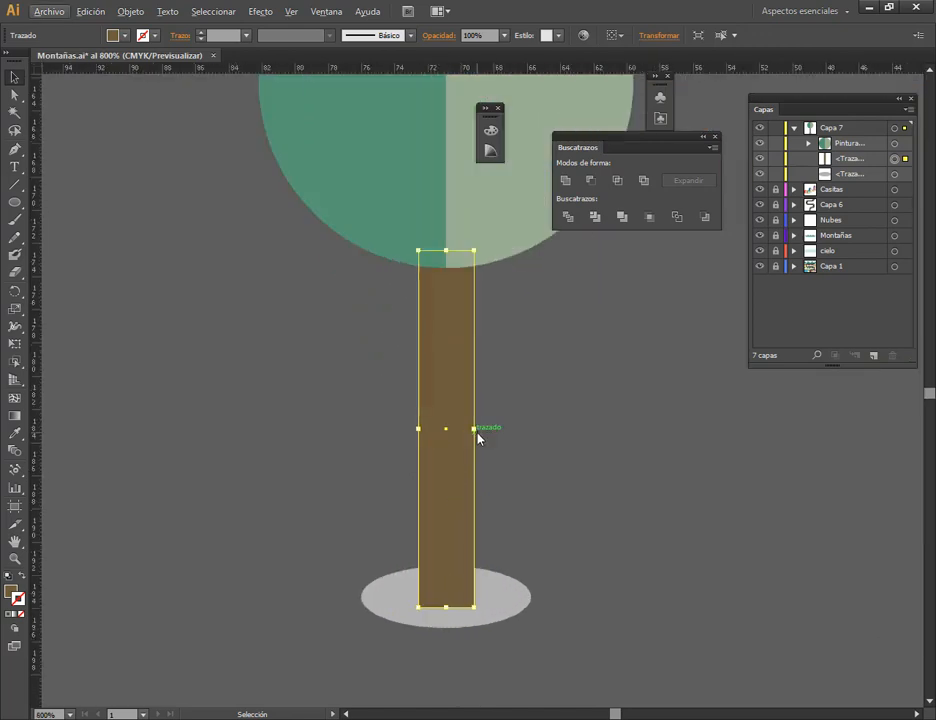
pyautogui.click(591, 468)
pyautogui.scroll(-3, 586, 468)
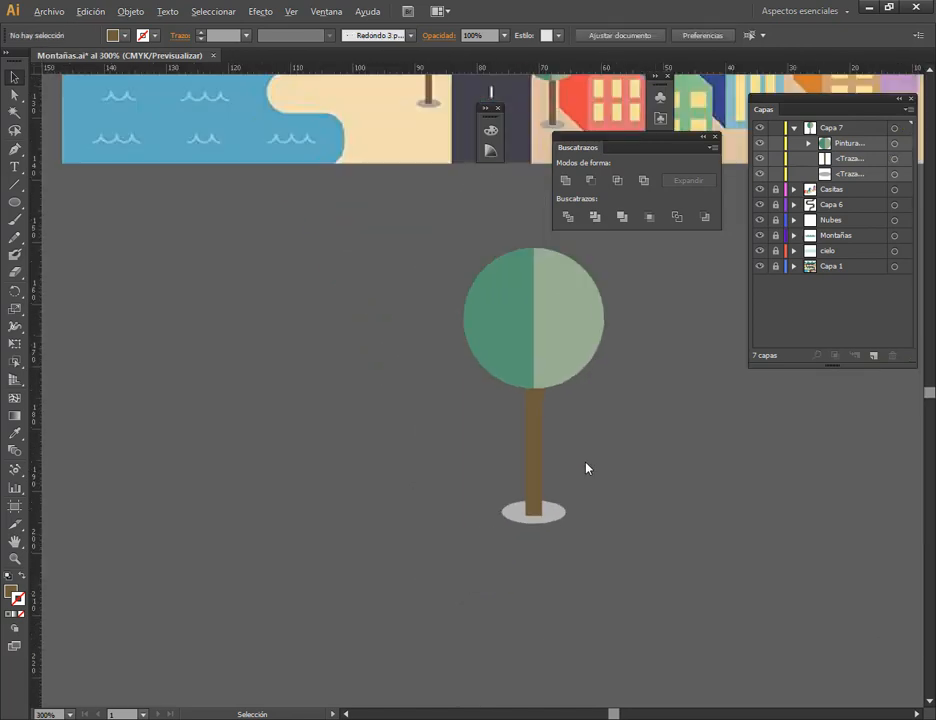
pyautogui.scroll(4, 560, 522)
pyautogui.click(554, 518)
pyautogui.click(642, 456)
pyautogui.scroll(-4, 645, 455)
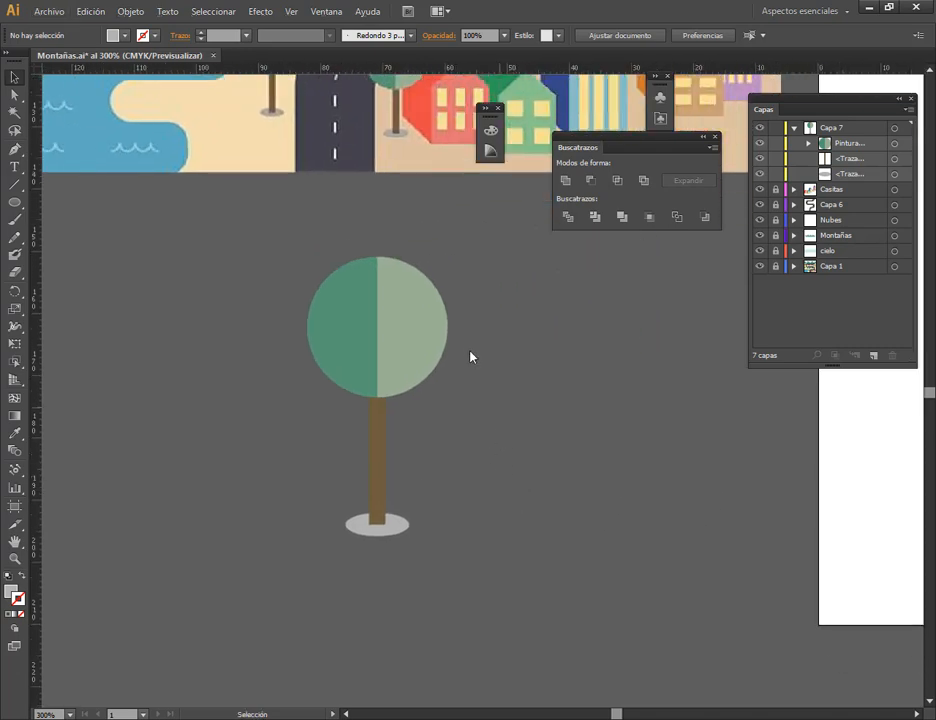
pyautogui.moveTo(266, 655); pyautogui.dragTo(585, 219)
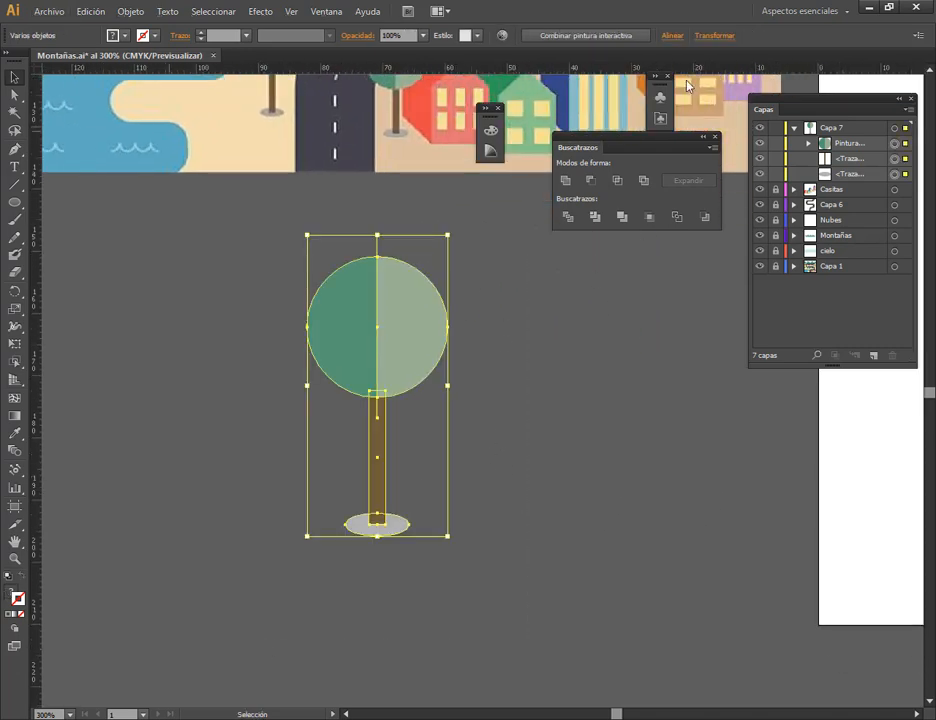
pyautogui.click(673, 36)
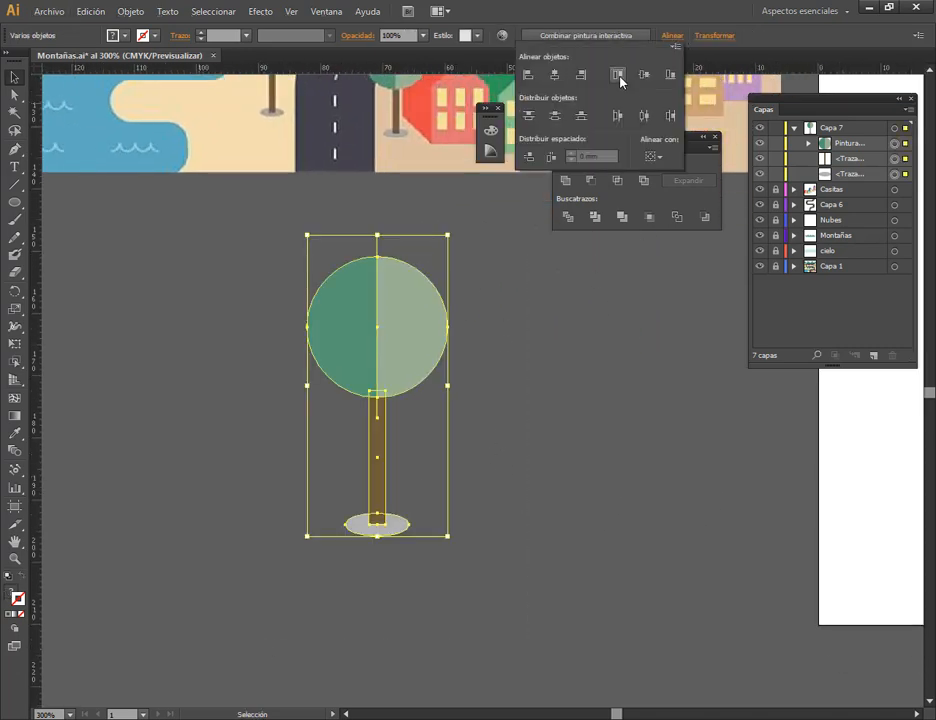
pyautogui.click(551, 468)
# Select the crown, trunk and ellipse together and display the Símbolos panel beside the tree.
pyautogui.click(500, 326)
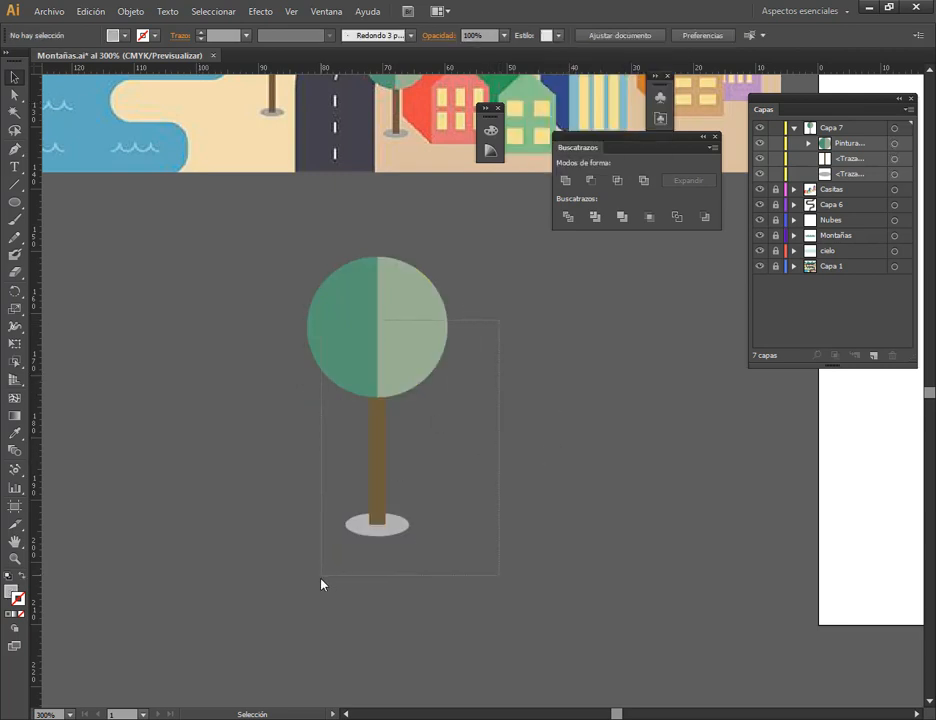
pyautogui.moveTo(321, 578); pyautogui.dragTo(321, 576)
pyautogui.click(325, 12)
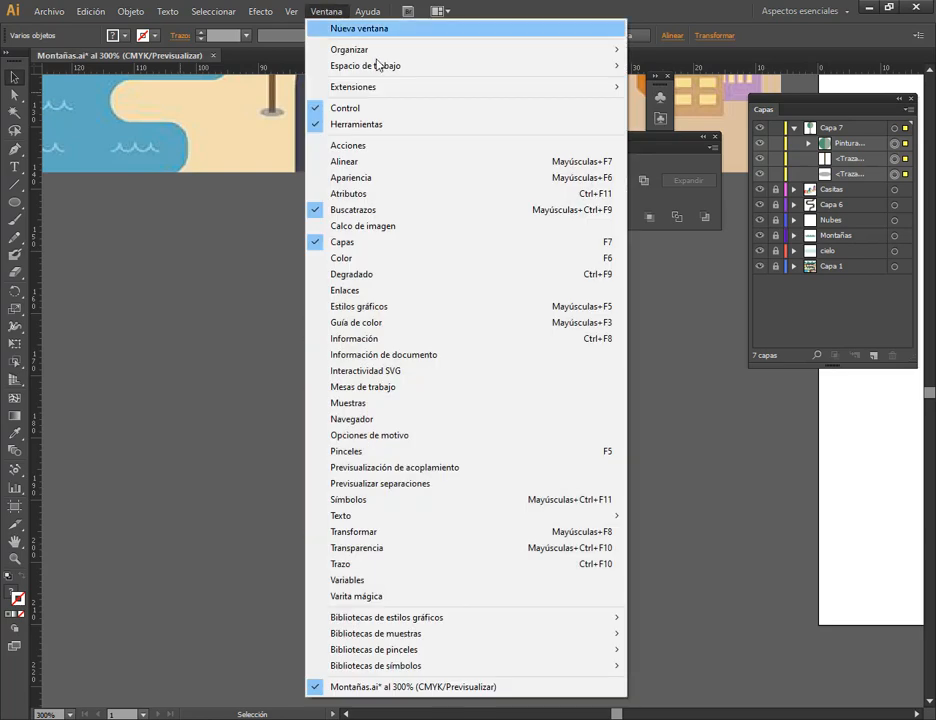
pyautogui.click(478, 497)
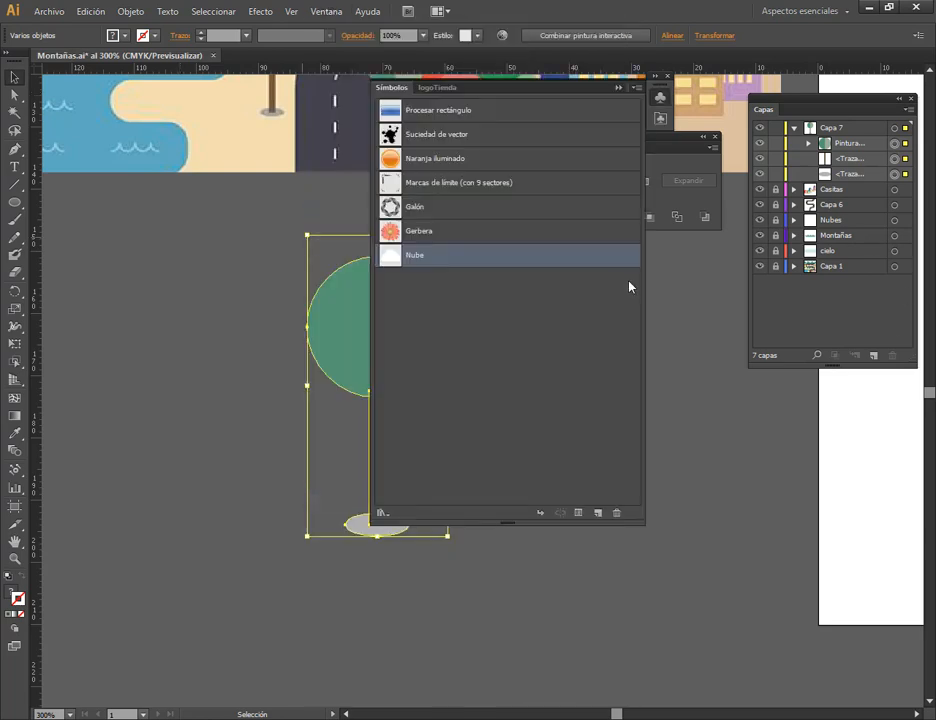
pyautogui.moveTo(705, 110); pyautogui.dragTo(526, 129)
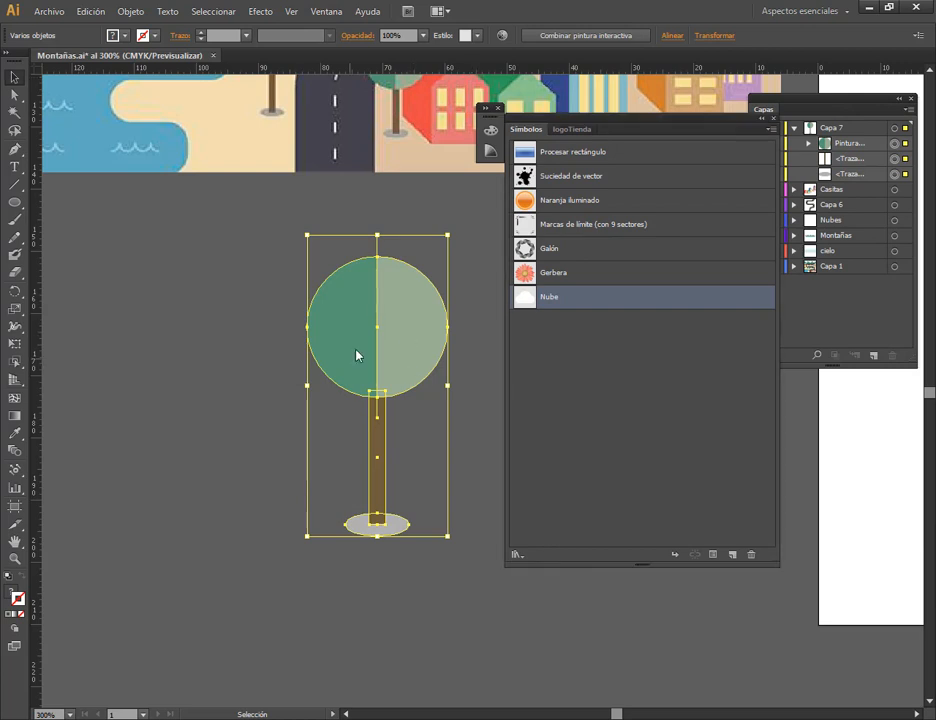
# Save the selected tree as a new symbol of type Gráfico named Arbol.
pyautogui.moveTo(432, 362); pyautogui.dragTo(593, 375)
pyautogui.click(530, 270)
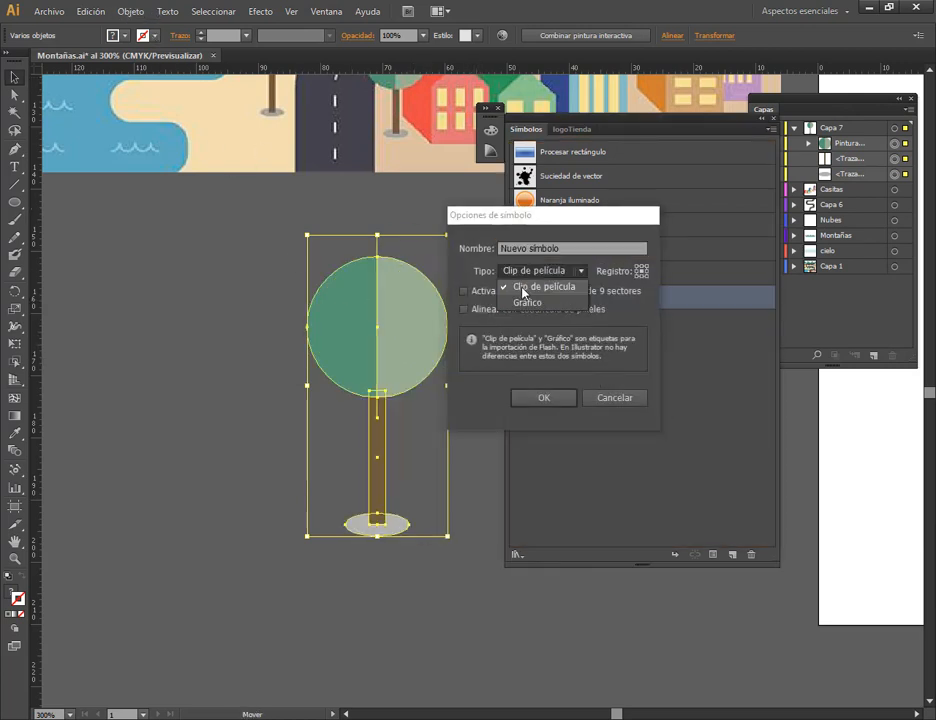
pyautogui.click(528, 302)
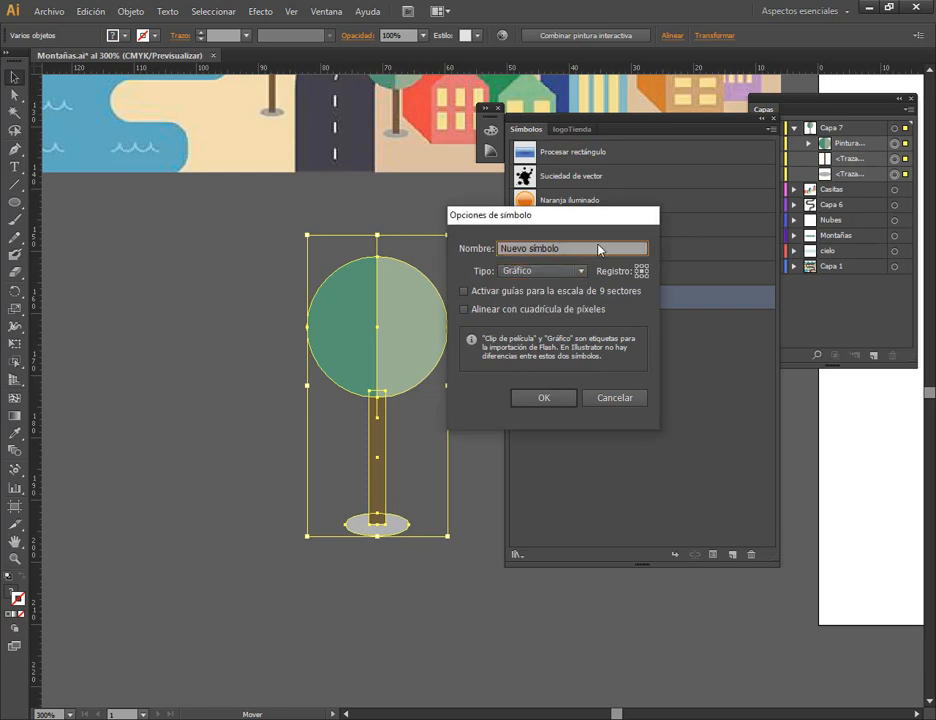
pyautogui.hotkey('ctrl', 'a')
pyautogui.write('Arbol')
pyautogui.press('Return')
# Delete the original tree from the canvas.
pyautogui.moveTo(430, 370); pyautogui.dragTo(165, 365)
pyautogui.press('Delete')
pyautogui.scroll(-4, 428, 378)
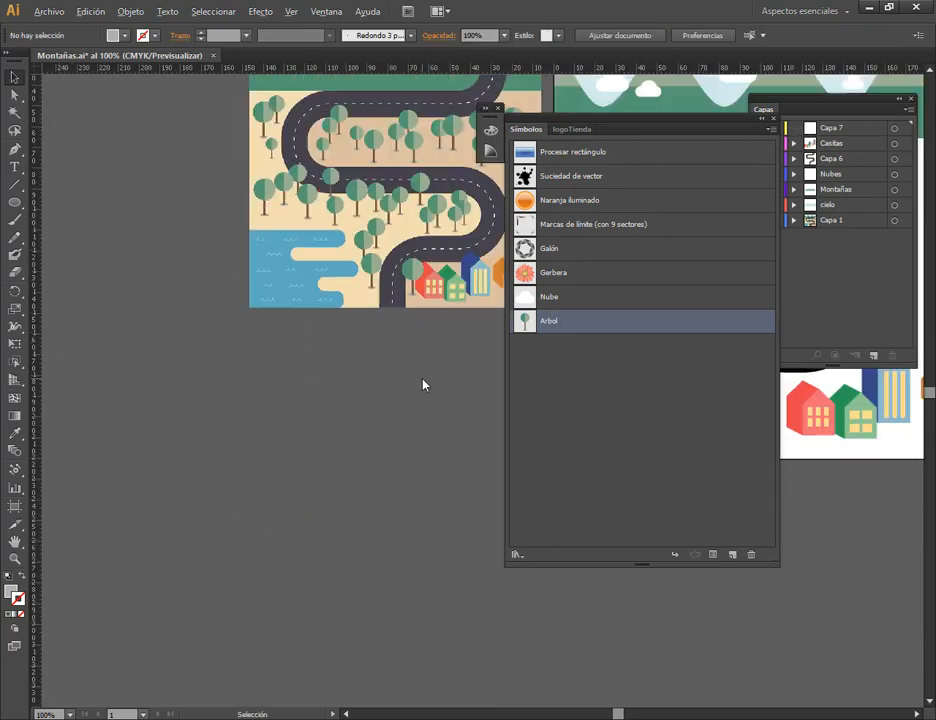
# Rename the layer Capa 7 as Arboles.
pyautogui.moveTo(445, 336); pyautogui.dragTo(178, 376)
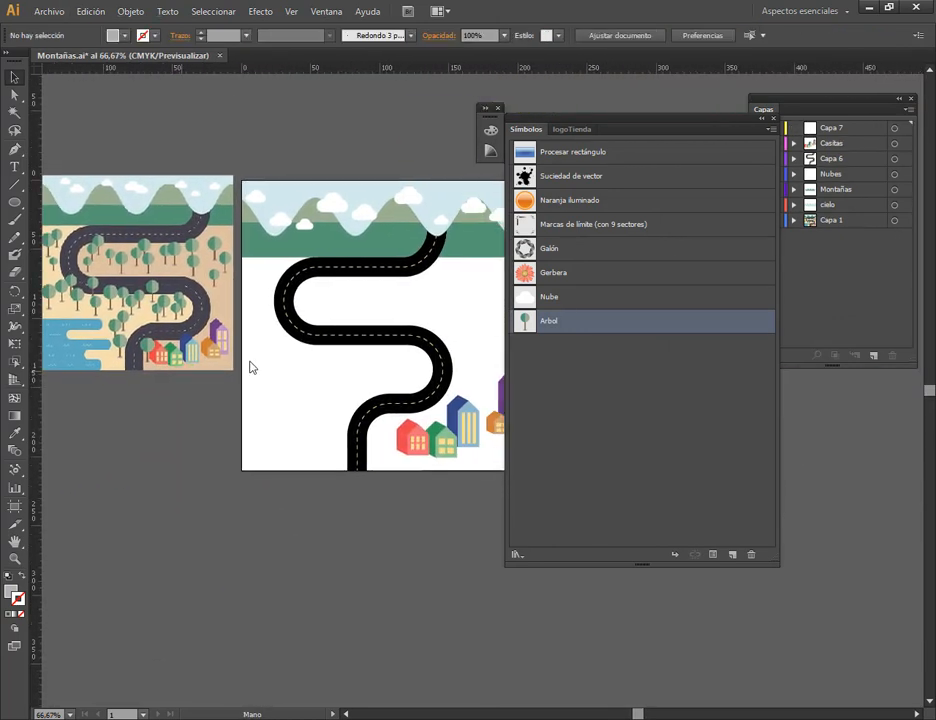
pyautogui.click(836, 129)
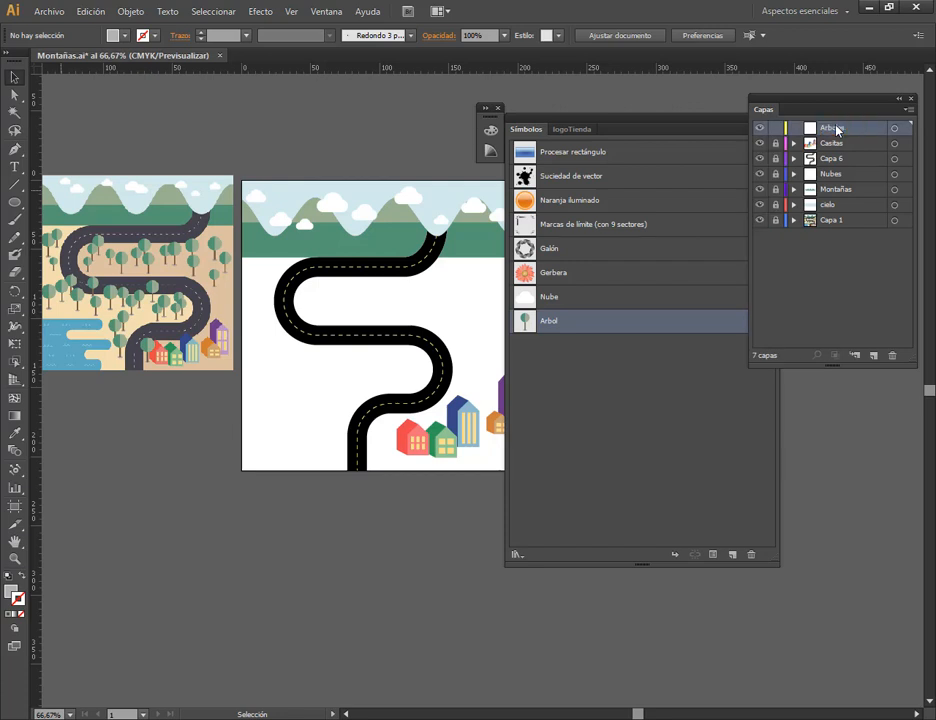
pyautogui.moveTo(285, 553); pyautogui.dragTo(337, 506)
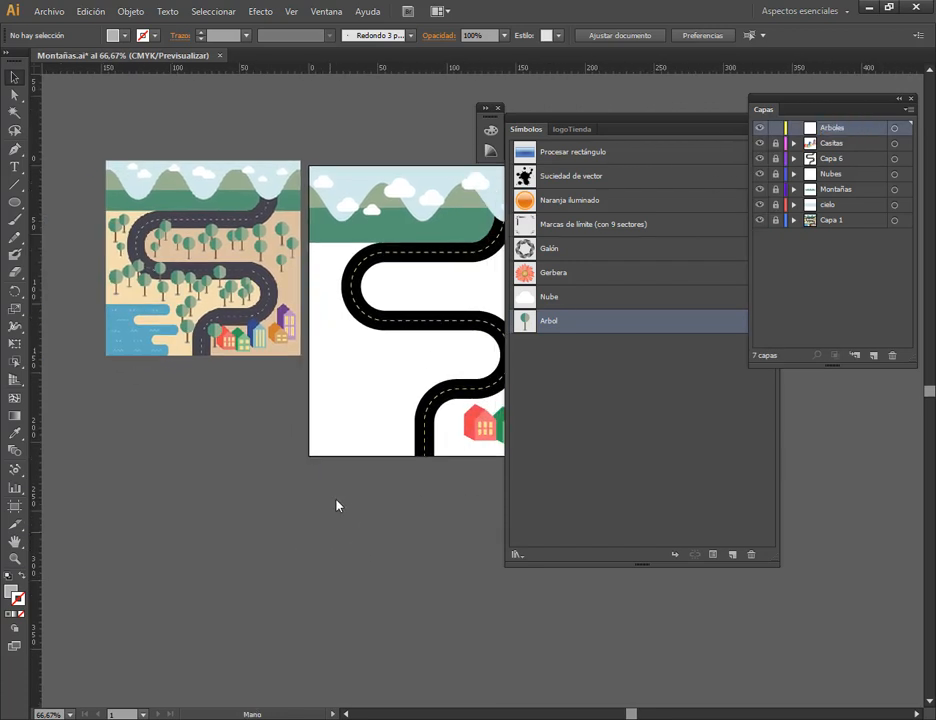
# Uncover and close the Buscatrazos panel and the small floating colour panel.
pyautogui.moveTo(705, 120); pyautogui.dragTo(769, 272)
pyautogui.click(716, 137)
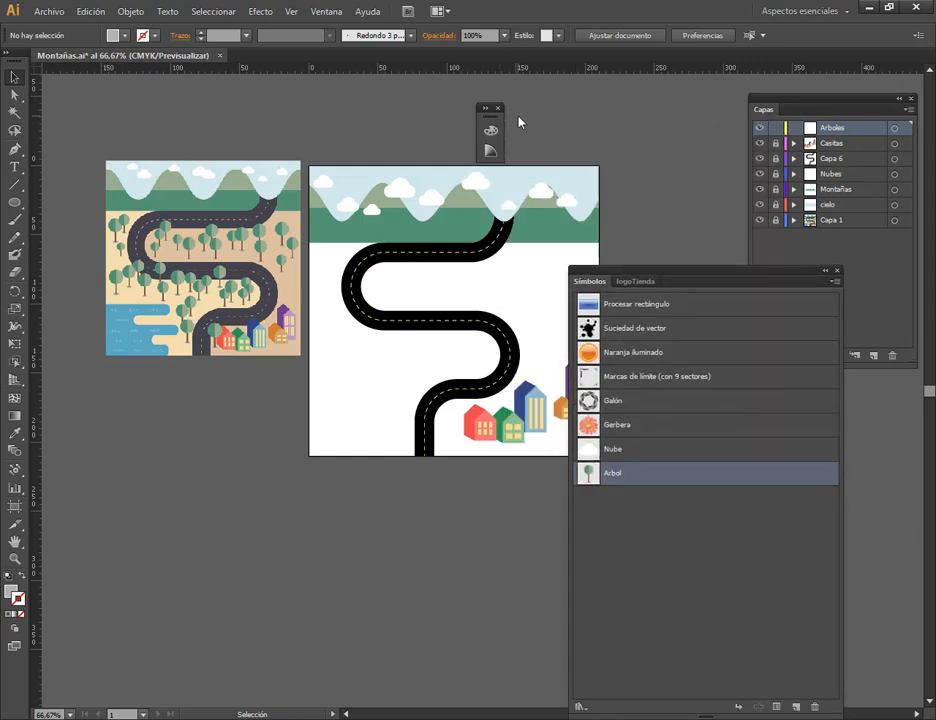
pyautogui.click(499, 108)
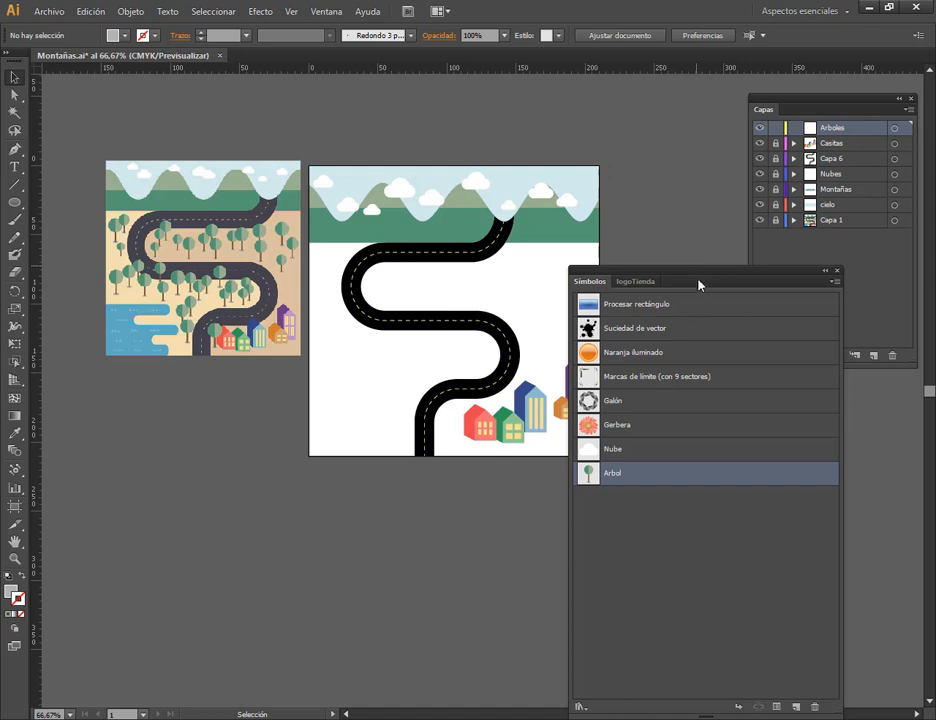
# Shrink the Símbolos panel in height and width and place it below the layers list, clear of the artboard.
pyautogui.moveTo(699, 285); pyautogui.dragTo(674, 160)
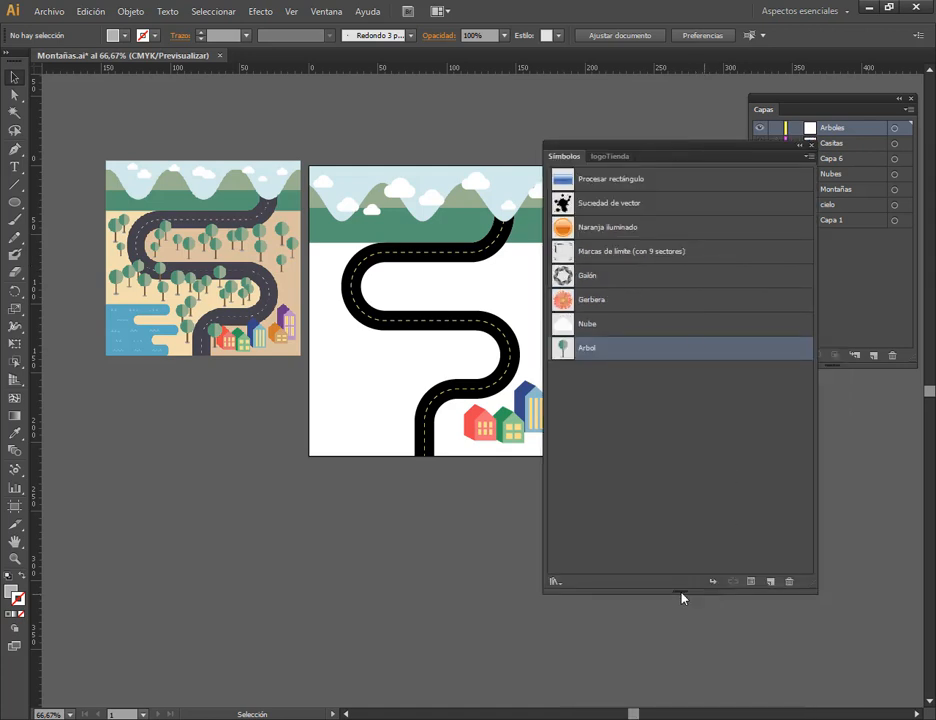
pyautogui.moveTo(682, 595); pyautogui.dragTo(675, 406)
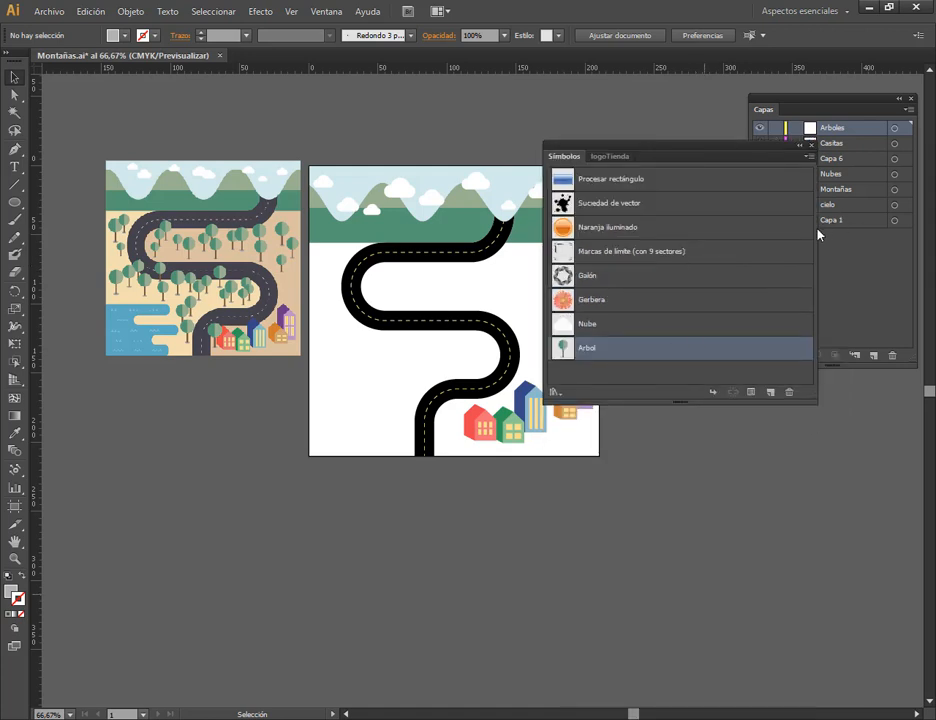
pyautogui.moveTo(818, 235); pyautogui.dragTo(714, 244)
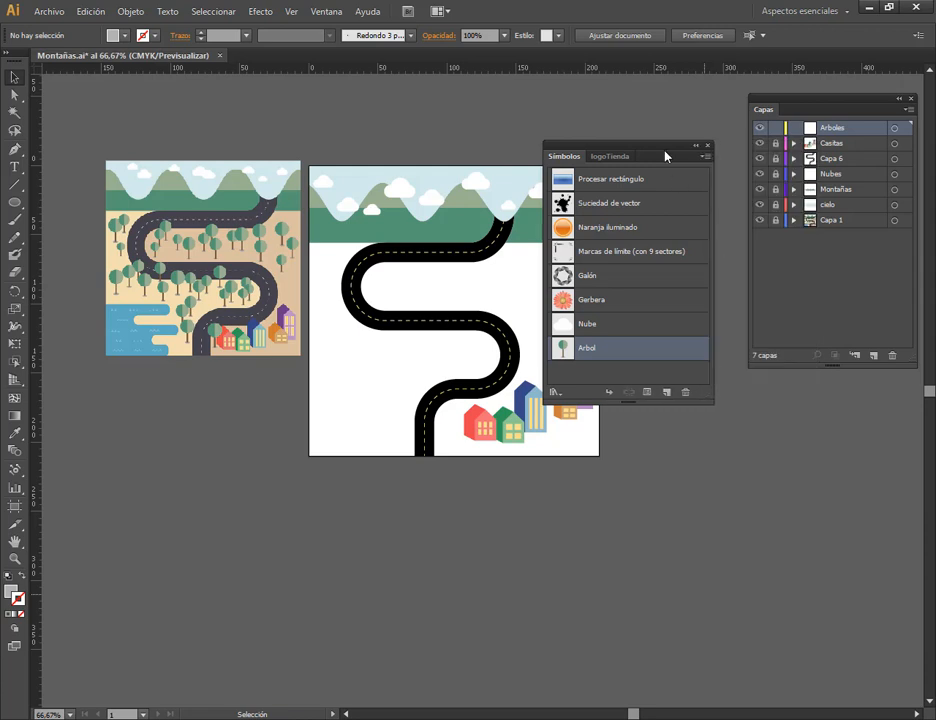
pyautogui.moveTo(670, 146); pyautogui.dragTo(851, 400)
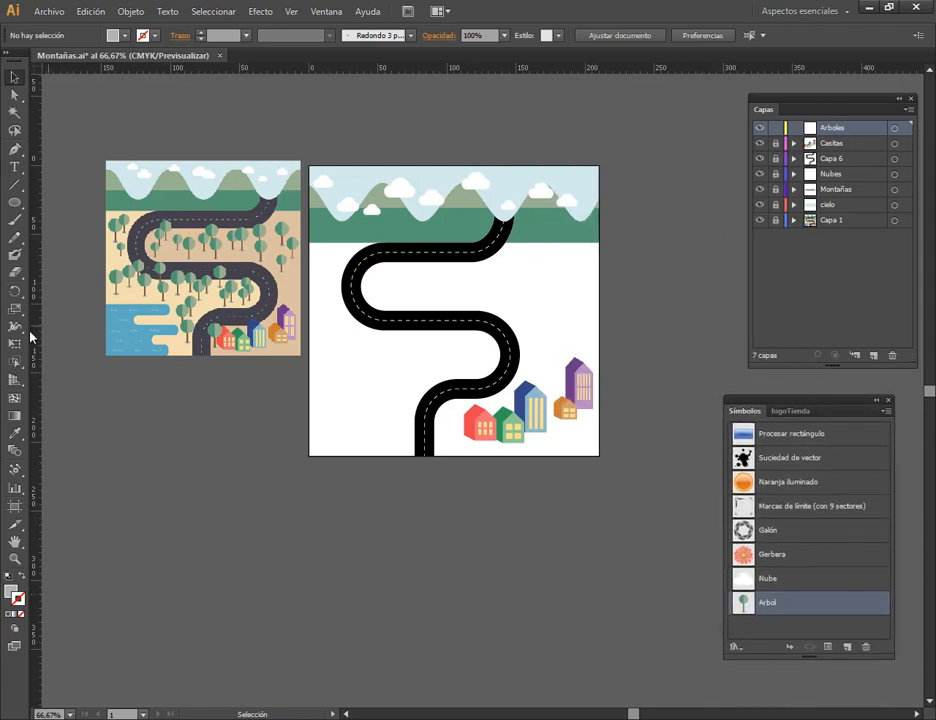
# Set the Symbol Sprayer intensity to 8 and try spraying Arbol trees across the area between the road's upper curves.
pyautogui.moveTo(20, 474); pyautogui.dragTo(46, 472)
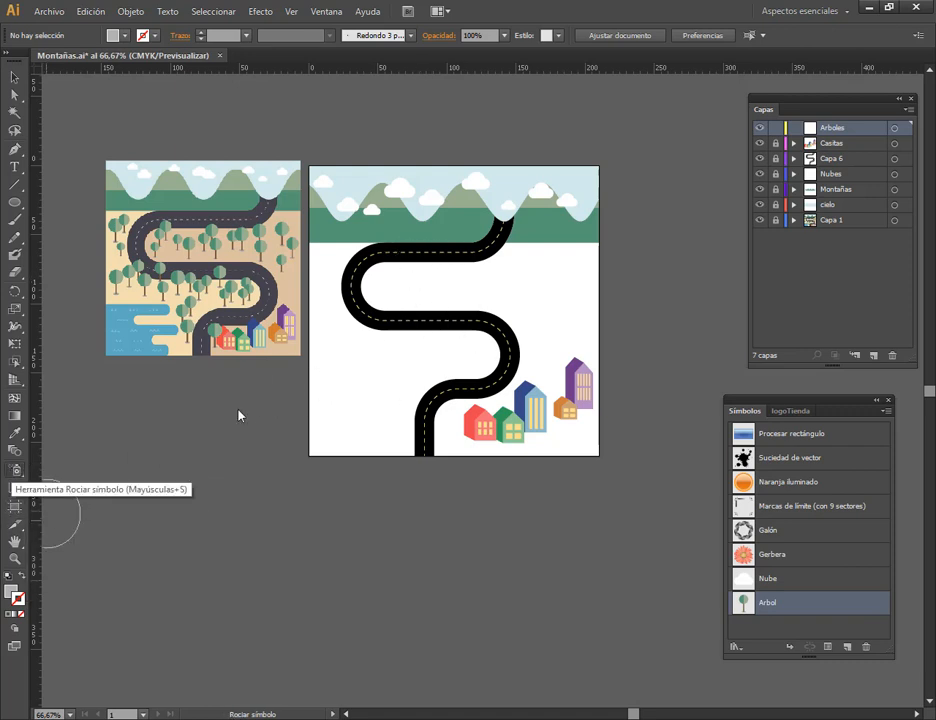
pyautogui.doubleClick(17, 469)
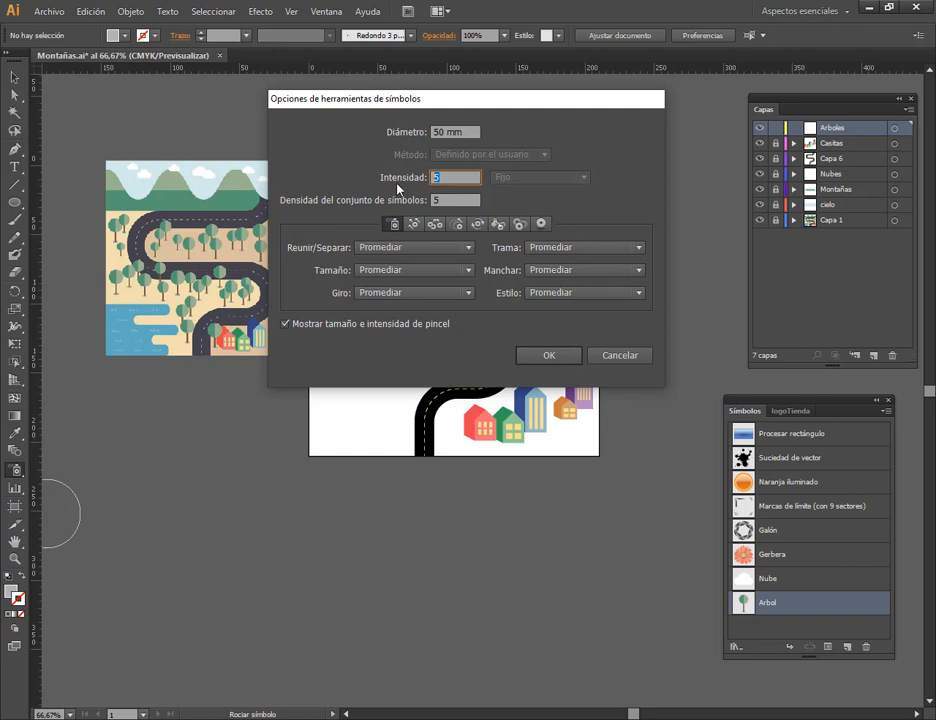
pyautogui.write('8')
pyautogui.click(558, 356)
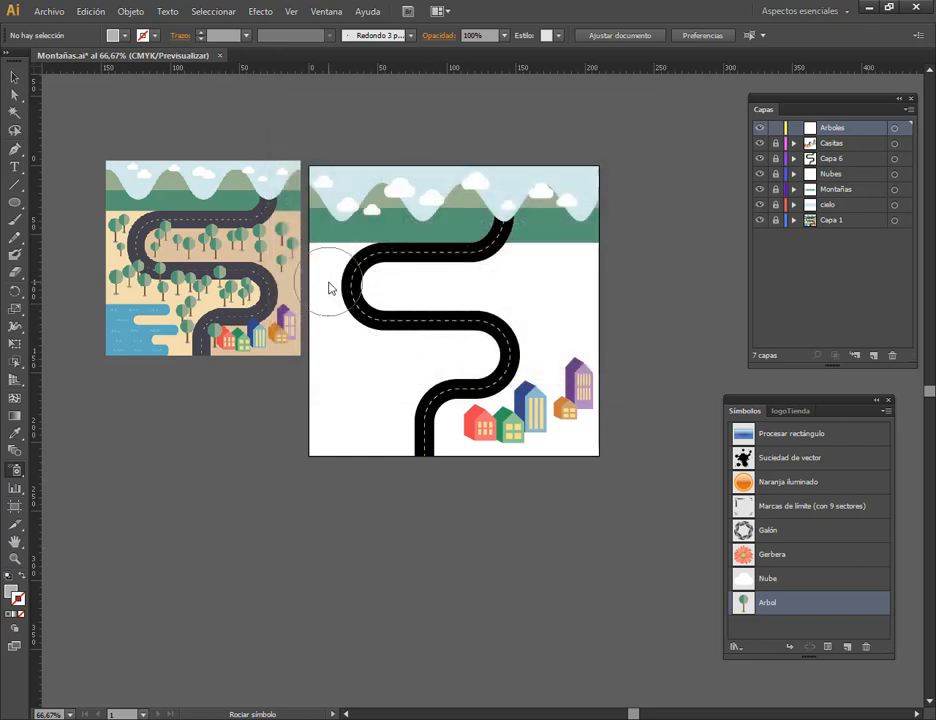
pyautogui.moveTo(330, 289); pyautogui.dragTo(562, 295)
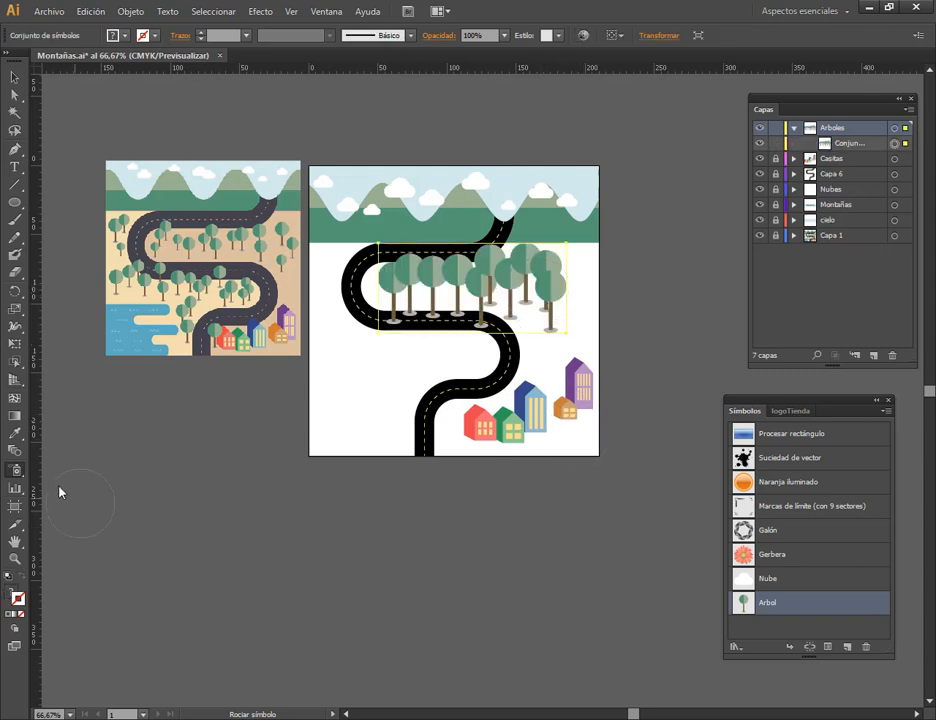
# Undo the sprayed trees and set the Symbol Sprayer intensity to 5.
pyautogui.hotkey('ctrl', 'z')
pyautogui.press('Return')
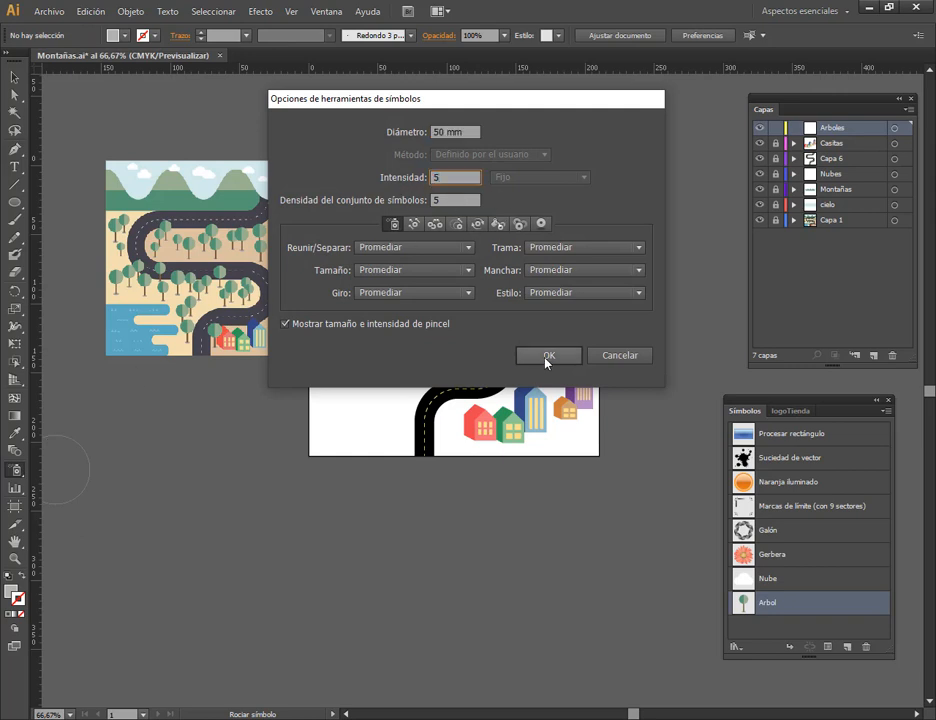
pyautogui.click(547, 358)
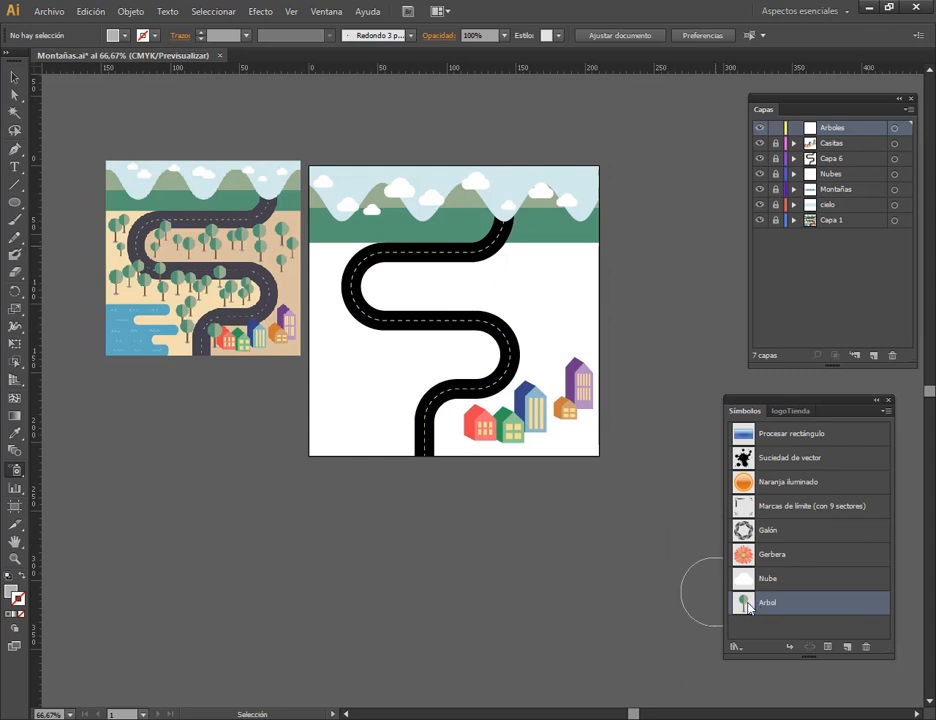
# Open the Arbol symbol for editing, scale its whole tree artwork down, and return to the illustration.
pyautogui.doubleClick(745, 602)
pyautogui.press('v')
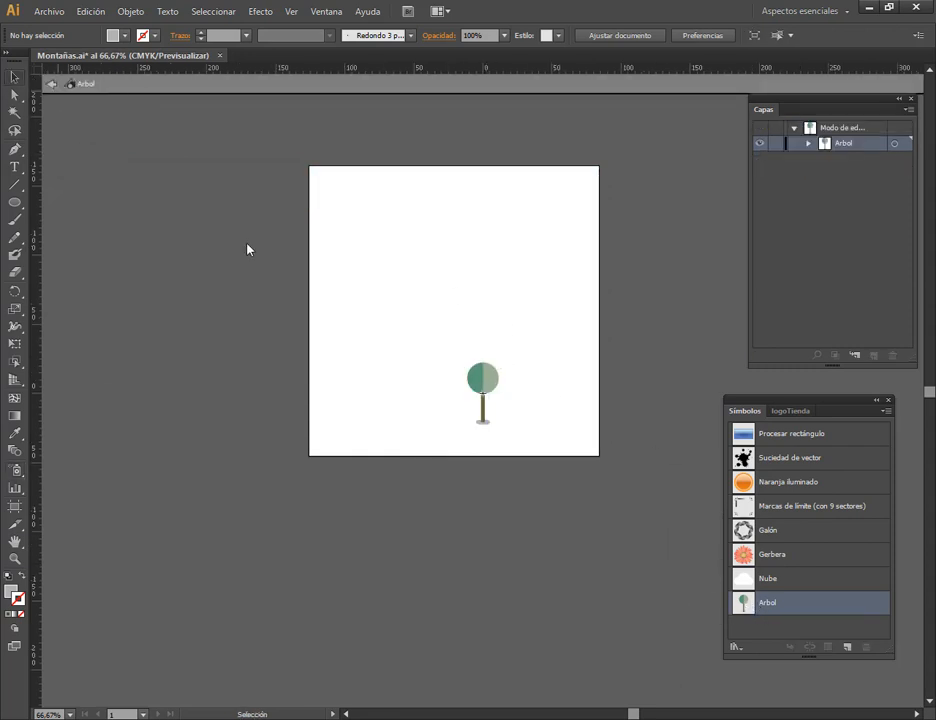
pyautogui.click(480, 379)
pyautogui.hotkey('ctrl', 'a')
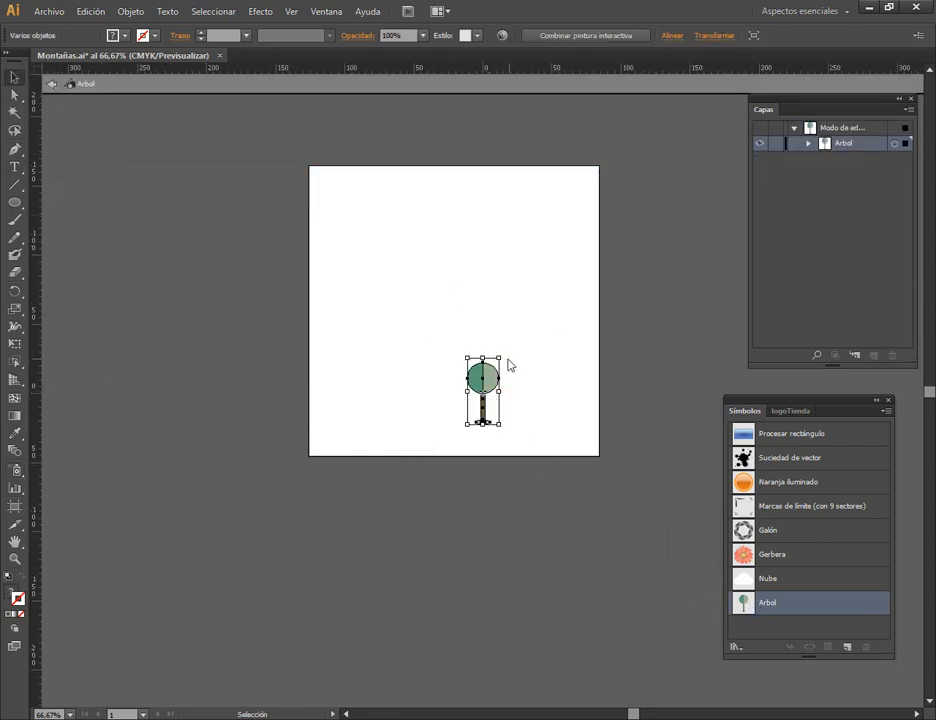
pyautogui.moveTo(500, 358); pyautogui.dragTo(497, 380)
pyautogui.click(541, 377)
pyautogui.click(53, 84)
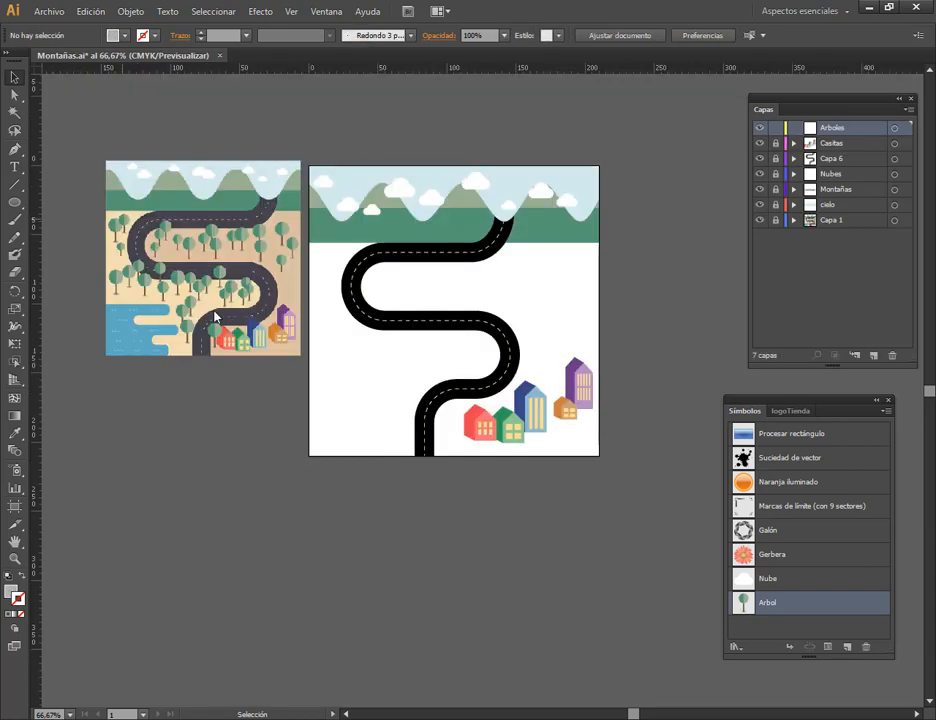
# Spray Arbol trees through the road's upper bend, along its left side and lower curve, plus one in front of the red house.
pyautogui.click(15, 469)
pyautogui.moveTo(389, 299)
pyautogui.mouseDown()
pyautogui.moveTo(482, 280)
pyautogui.moveTo(560, 287)
pyautogui.moveTo(380, 300)
pyautogui.mouseUp()
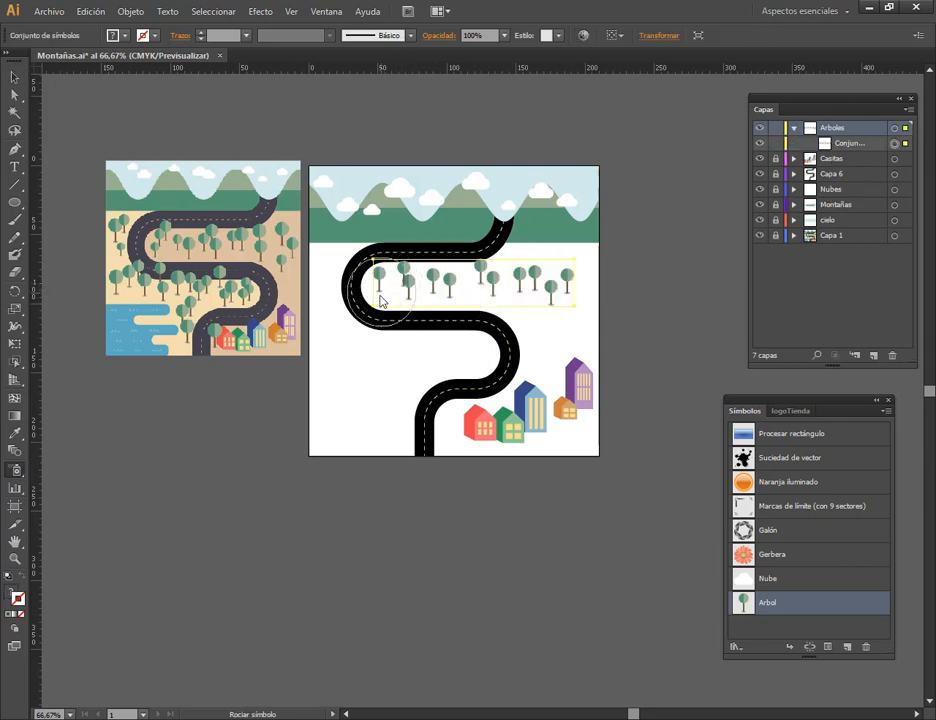
pyautogui.moveTo(315, 296)
pyautogui.mouseDown()
pyautogui.moveTo(353, 352)
pyautogui.moveTo(407, 334)
pyautogui.moveTo(433, 354)
pyautogui.moveTo(448, 334)
pyautogui.moveTo(469, 334)
pyautogui.moveTo(483, 354)
pyautogui.moveTo(455, 340)
pyautogui.moveTo(457, 358)
pyautogui.moveTo(443, 376)
pyautogui.moveTo(412, 381)
pyautogui.moveTo(411, 420)
pyautogui.mouseUp()
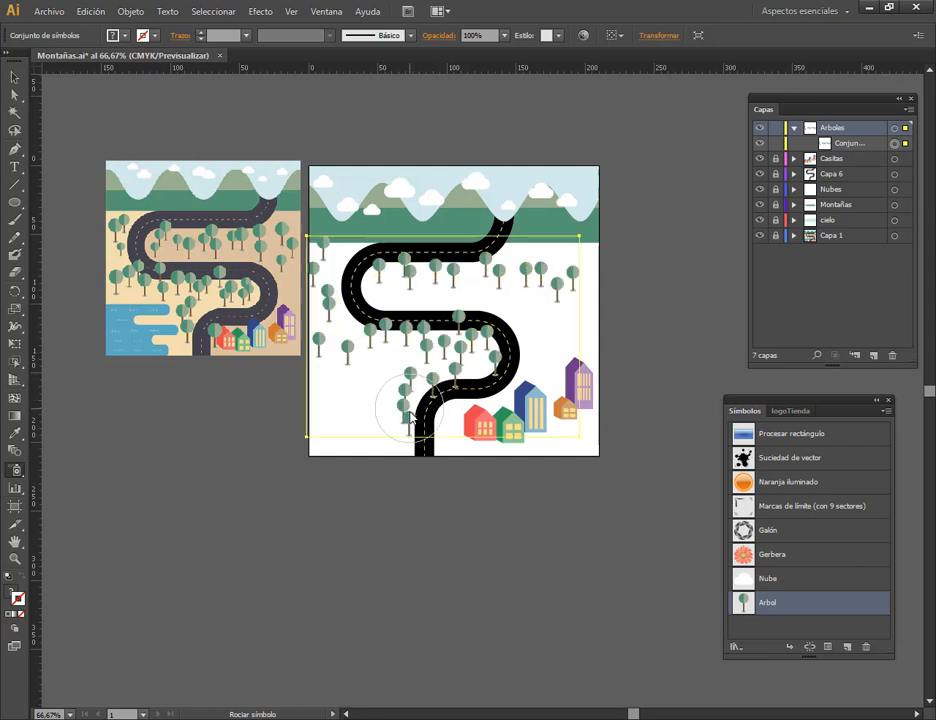
pyautogui.click(452, 441)
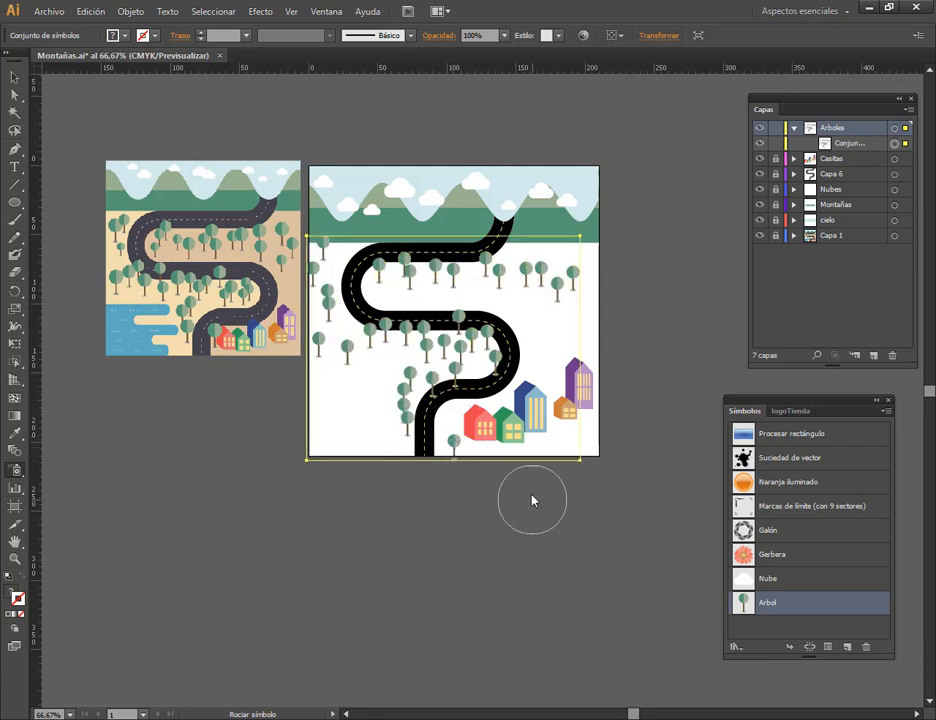
pyautogui.hotkey('ctrl', 'z')
pyautogui.click(465, 433)
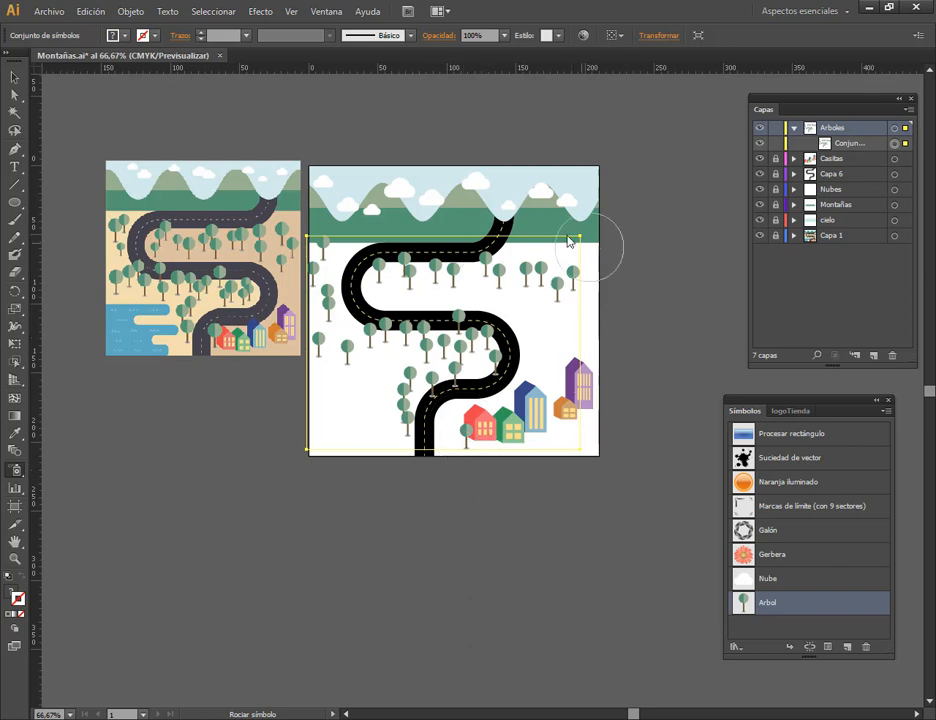
# Use the Symbol Sizer to enlarge trees unevenly across the upper area and left of the road, with one clearly larger by the upper-left bend.
pyautogui.scroll(1, 416, 311)
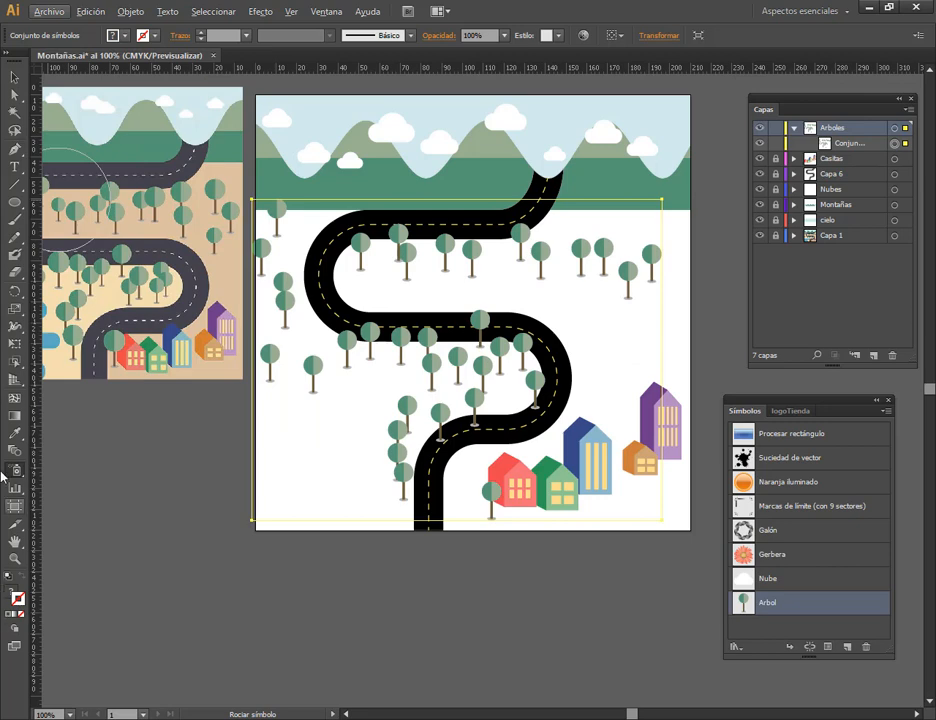
pyautogui.click(13, 475)
pyautogui.moveTo(13, 475); pyautogui.dragTo(80, 520)
pyautogui.moveTo(626, 290); pyautogui.dragTo(628, 283)
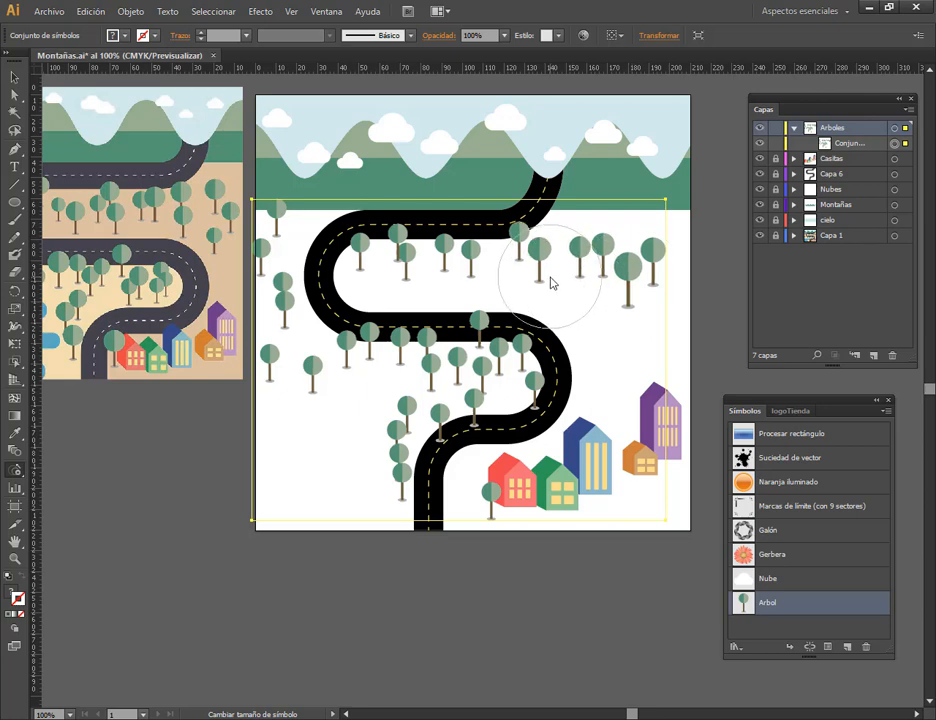
pyautogui.moveTo(472, 267)
pyautogui.mouseDown()
pyautogui.moveTo(423, 276)
pyautogui.moveTo(295, 259)
pyautogui.mouseUp()
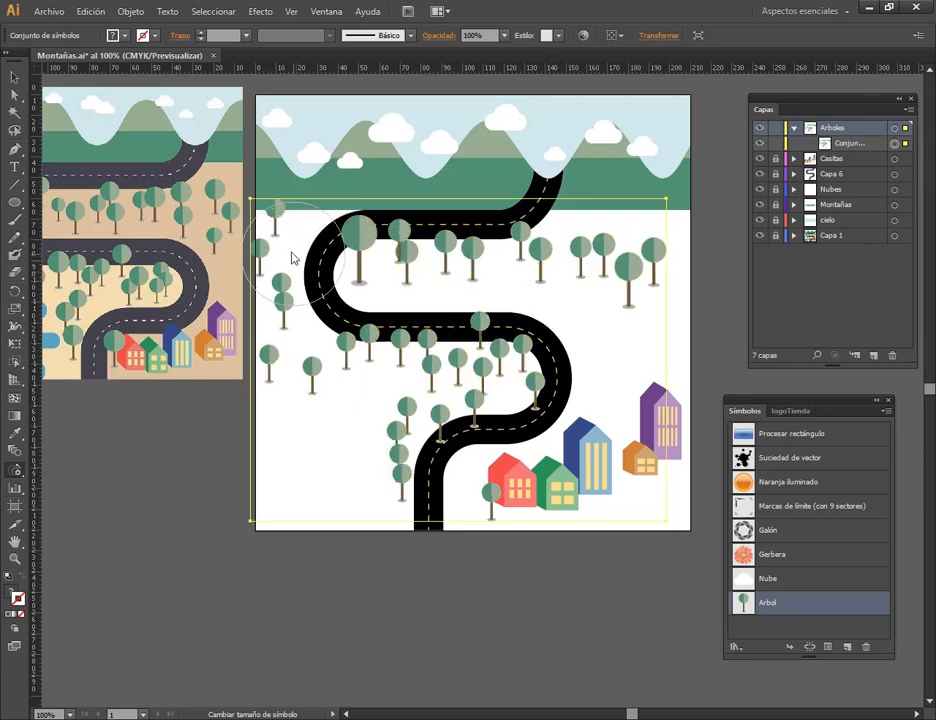
pyautogui.click(282, 302)
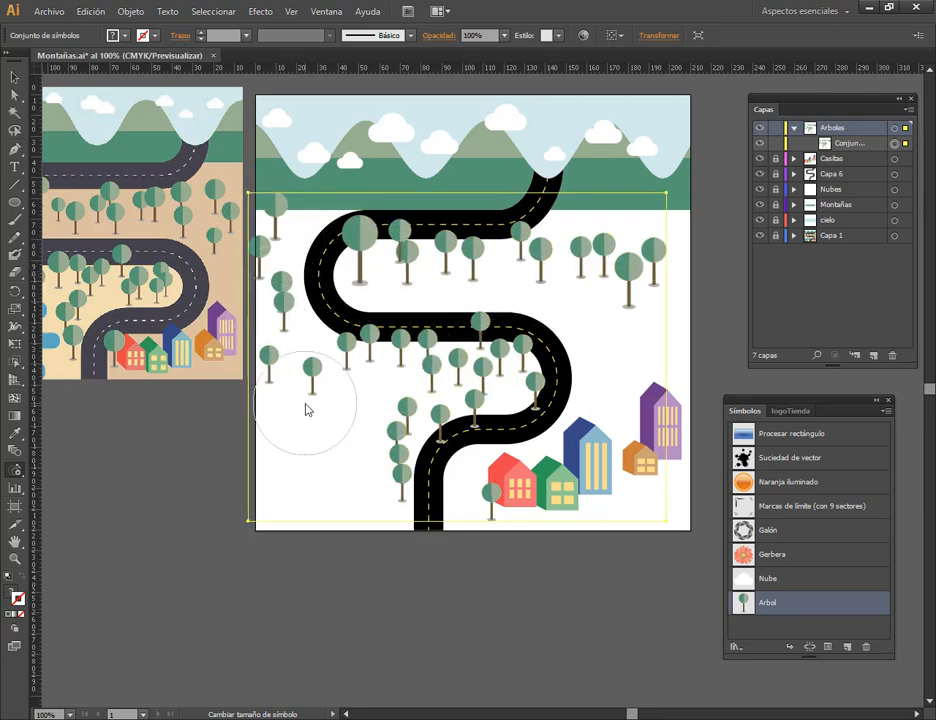
# Slightly enlarge some trees below the road's middle stretch and beside its lower section.
pyautogui.click(320, 383)
pyautogui.click(410, 381)
pyautogui.click(493, 379)
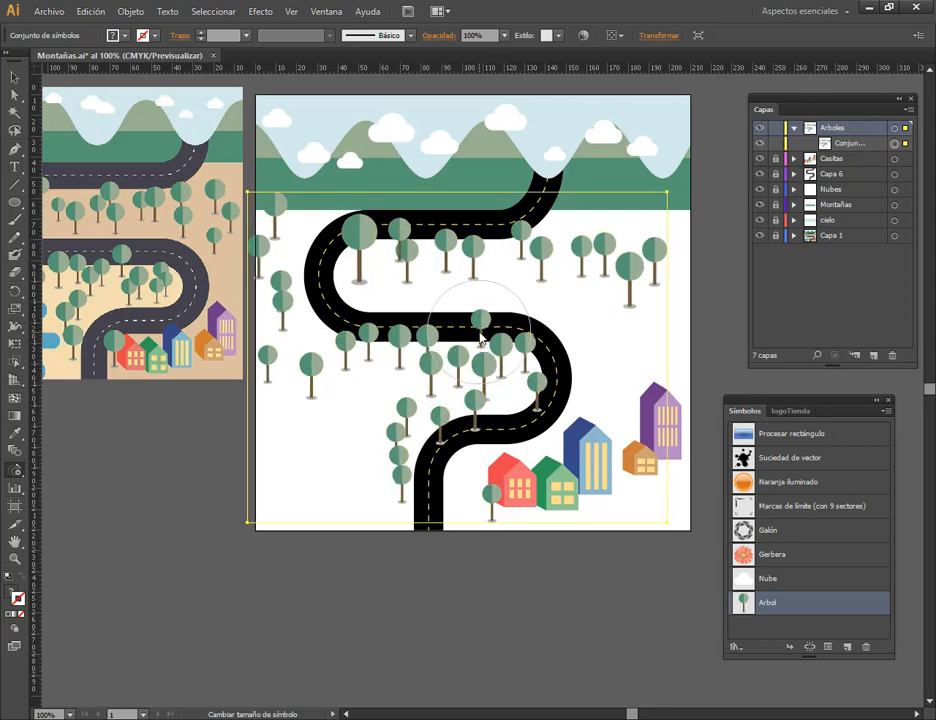
pyautogui.click(480, 337)
pyautogui.click(398, 455)
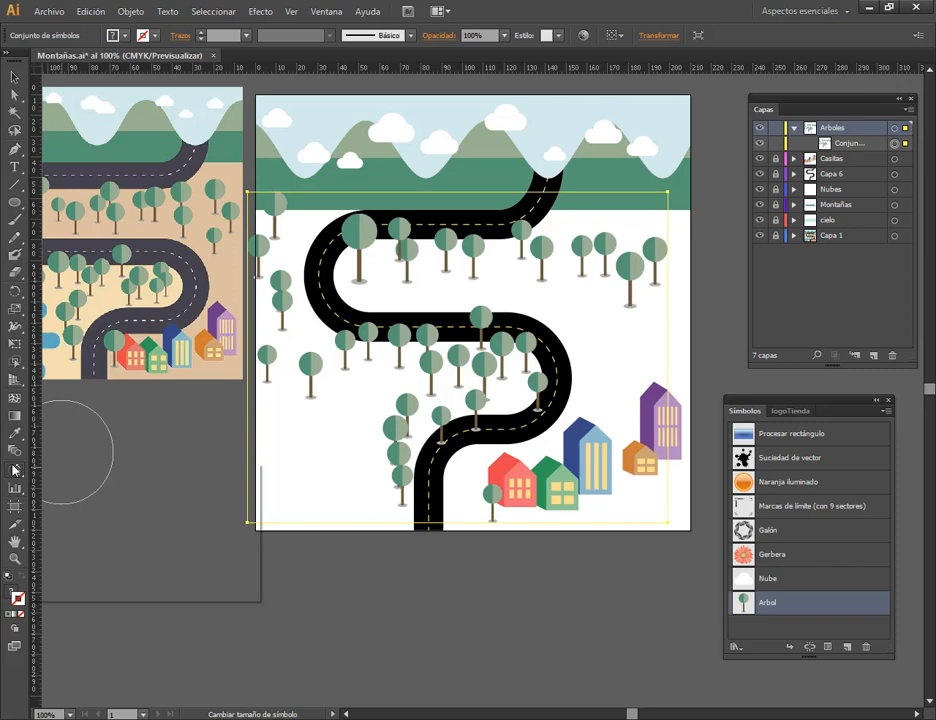
# Use the Symbol Shifter to move the trees around the lower curve off the road and spread out those left of it.
pyautogui.moveTo(14, 466); pyautogui.dragTo(145, 487)
pyautogui.moveTo(536, 402)
pyautogui.mouseDown()
pyautogui.moveTo(519, 392)
pyautogui.moveTo(520, 403)
pyautogui.moveTo(477, 322)
pyautogui.mouseUp()
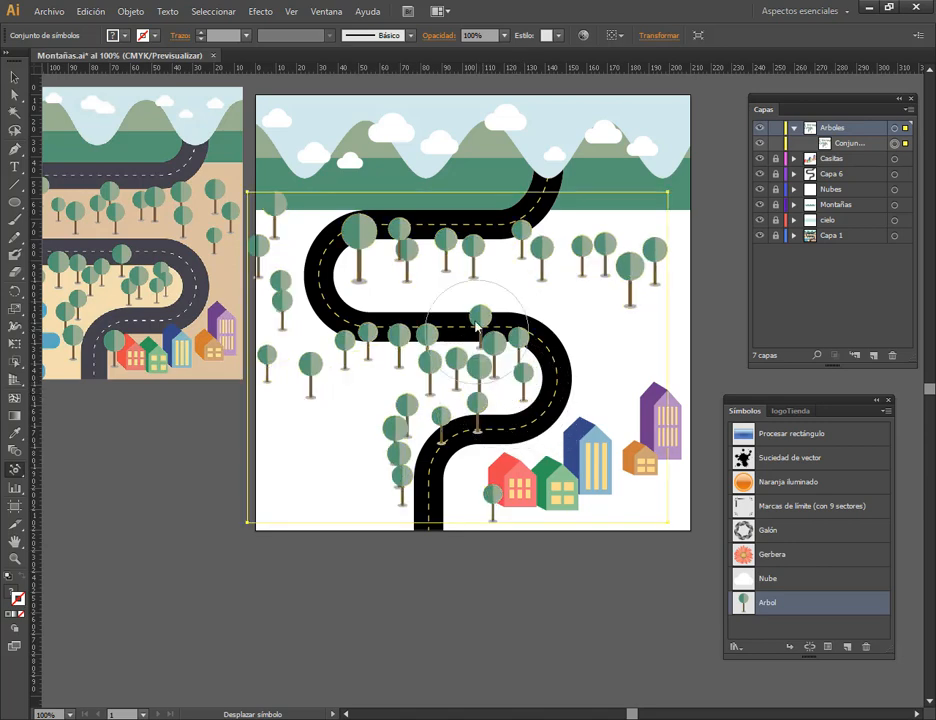
pyautogui.moveTo(477, 443)
pyautogui.mouseDown()
pyautogui.moveTo(443, 443)
pyautogui.moveTo(437, 415)
pyautogui.moveTo(409, 414)
pyautogui.moveTo(420, 405)
pyautogui.mouseUp()
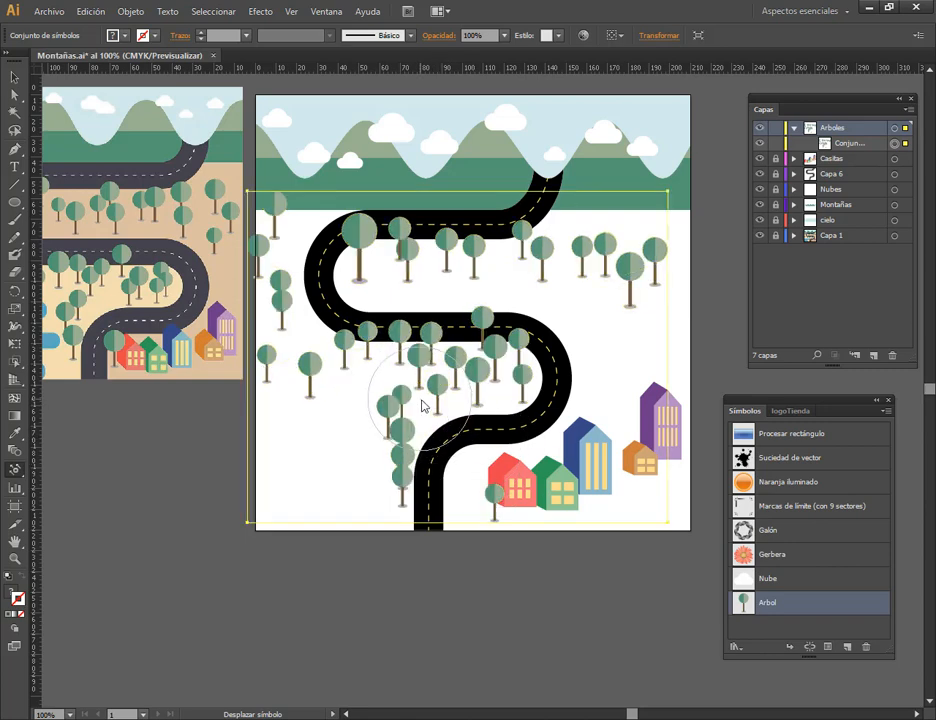
pyautogui.moveTo(396, 497); pyautogui.dragTo(350, 492)
pyautogui.moveTo(382, 443)
pyautogui.mouseDown()
pyautogui.moveTo(359, 428)
pyautogui.moveTo(292, 424)
pyautogui.moveTo(300, 418)
pyautogui.mouseUp()
pyautogui.moveTo(366, 345); pyautogui.dragTo(368, 402)
pyautogui.moveTo(308, 362); pyautogui.dragTo(303, 342)
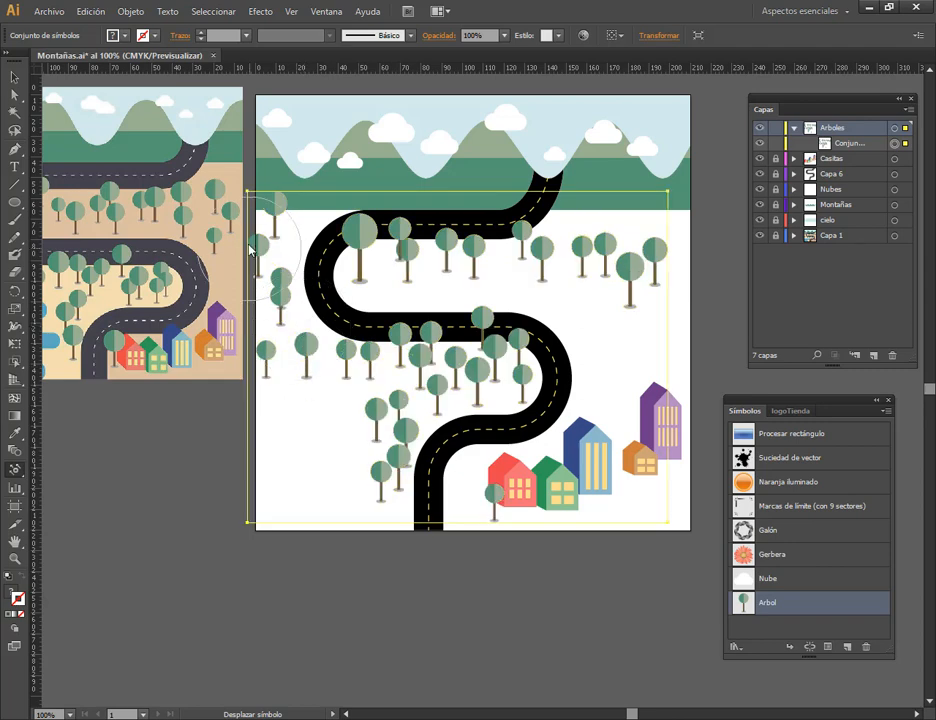
# Shift the trees at the left edge into the artboard and spread those in the upper bend clear of the road.
pyautogui.moveTo(260, 252)
pyautogui.mouseDown()
pyautogui.moveTo(294, 254)
pyautogui.moveTo(298, 267)
pyautogui.moveTo(292, 222)
pyautogui.mouseUp()
pyautogui.moveTo(545, 242); pyautogui.dragTo(502, 241)
pyautogui.moveTo(646, 272)
pyautogui.mouseDown()
pyautogui.moveTo(518, 294)
pyautogui.moveTo(554, 288)
pyautogui.mouseUp()
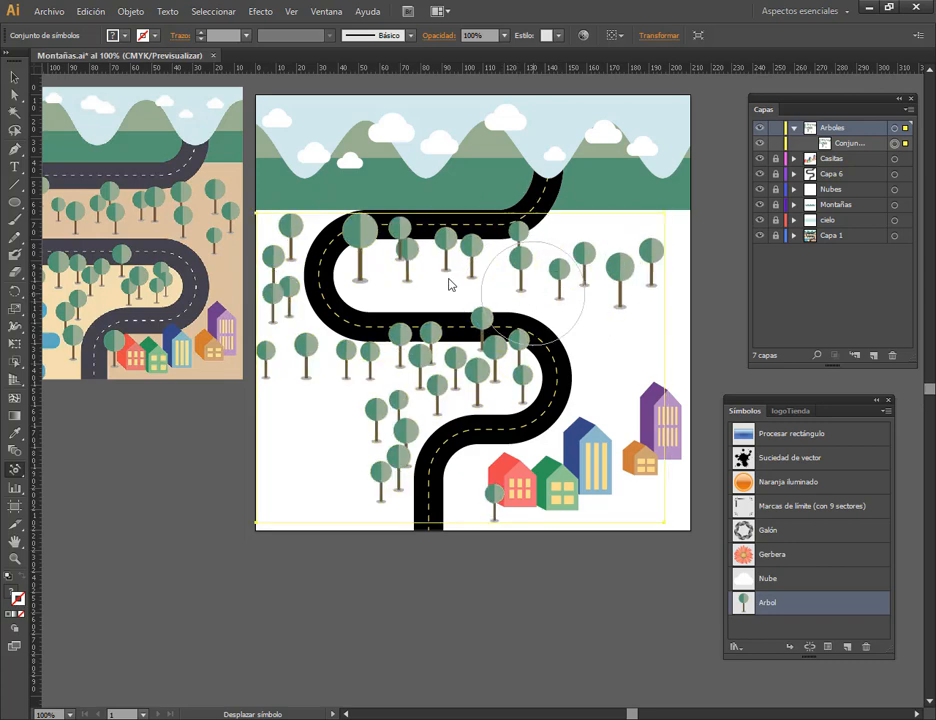
pyautogui.moveTo(460, 283); pyautogui.dragTo(460, 298)
pyautogui.moveTo(408, 272)
pyautogui.mouseDown()
pyautogui.moveTo(419, 316)
pyautogui.moveTo(452, 309)
pyautogui.moveTo(449, 283)
pyautogui.moveTo(458, 282)
pyautogui.moveTo(423, 286)
pyautogui.mouseUp()
pyautogui.moveTo(567, 272); pyautogui.dragTo(547, 272)
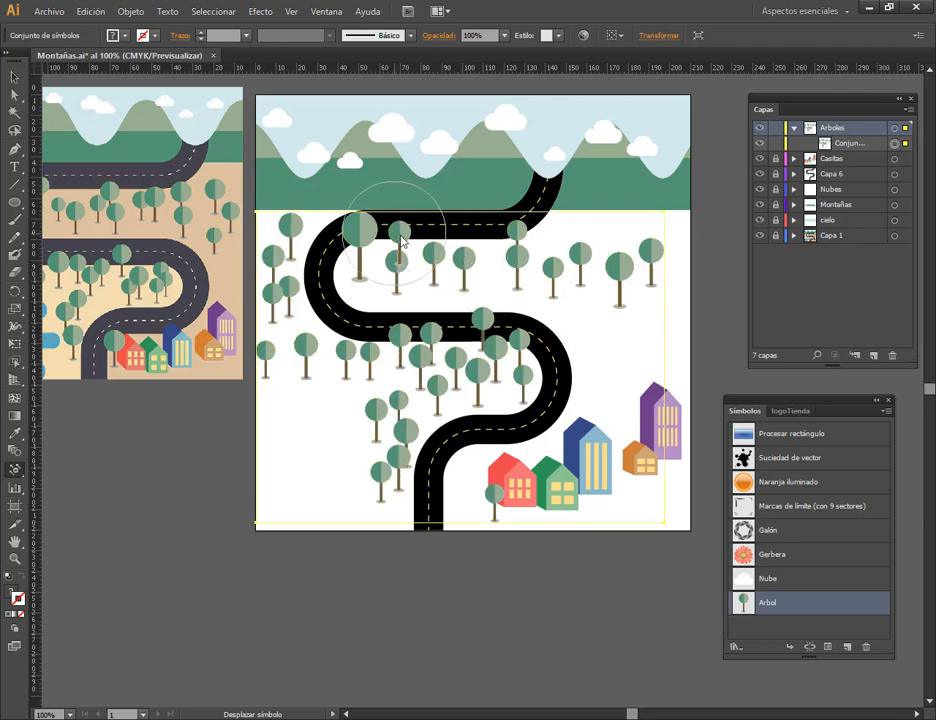
pyautogui.moveTo(406, 240)
pyautogui.mouseDown()
pyautogui.moveTo(437, 252)
pyautogui.moveTo(460, 290)
pyautogui.moveTo(497, 318)
pyautogui.moveTo(485, 170)
pyautogui.moveTo(534, 242)
pyautogui.mouseUp()
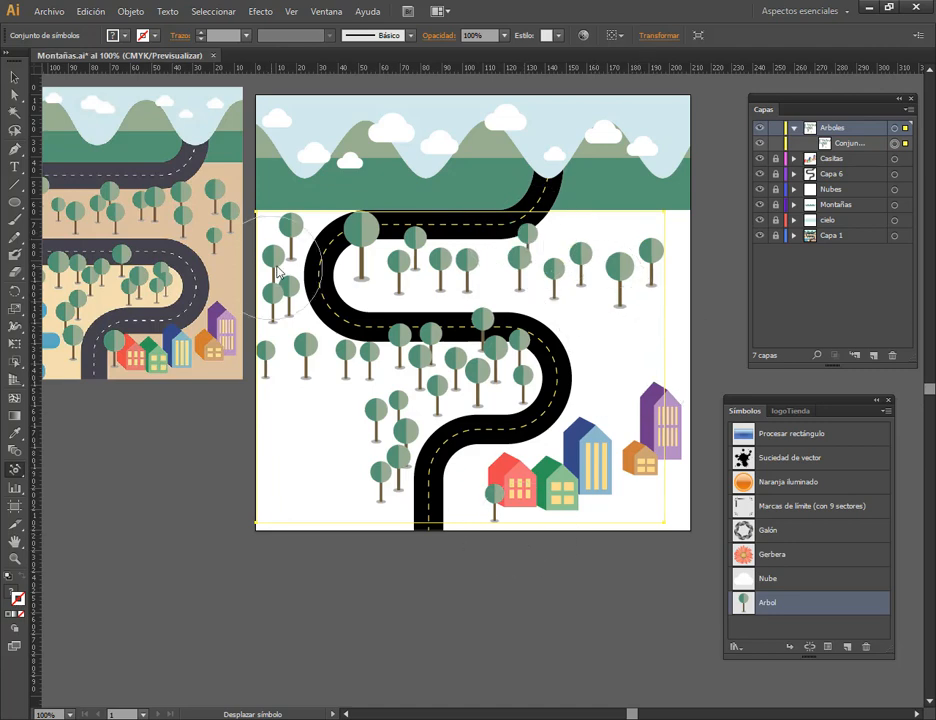
pyautogui.moveTo(279, 298); pyautogui.dragTo(262, 308)
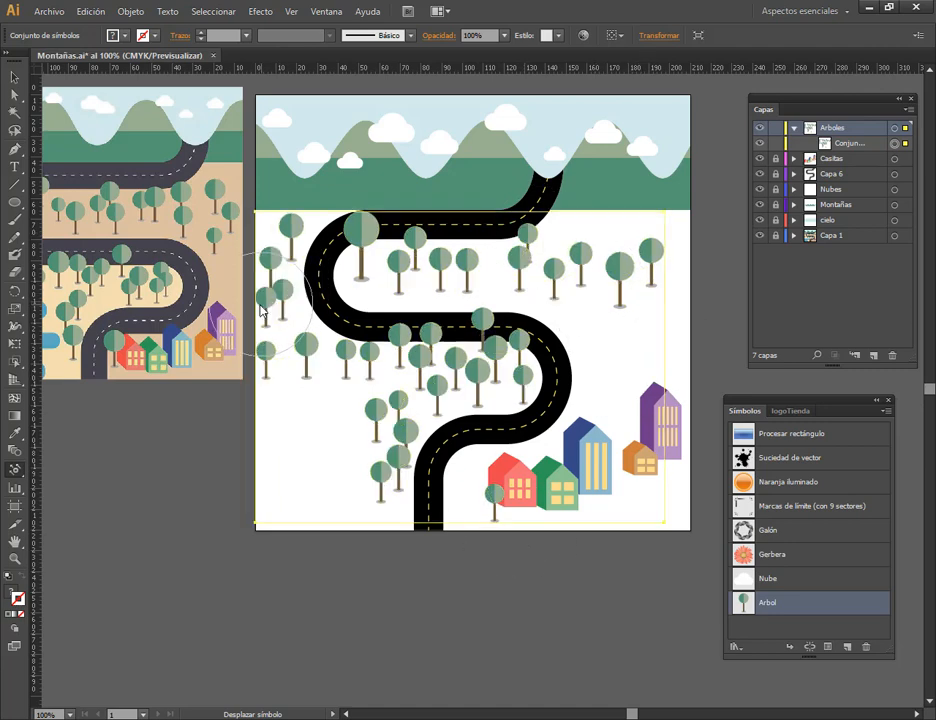
# Save the document, then deselect the trees and collapse and lock the Arboles layer.
pyautogui.click(14, 77)
pyautogui.click(48, 11)
pyautogui.click(70, 130)
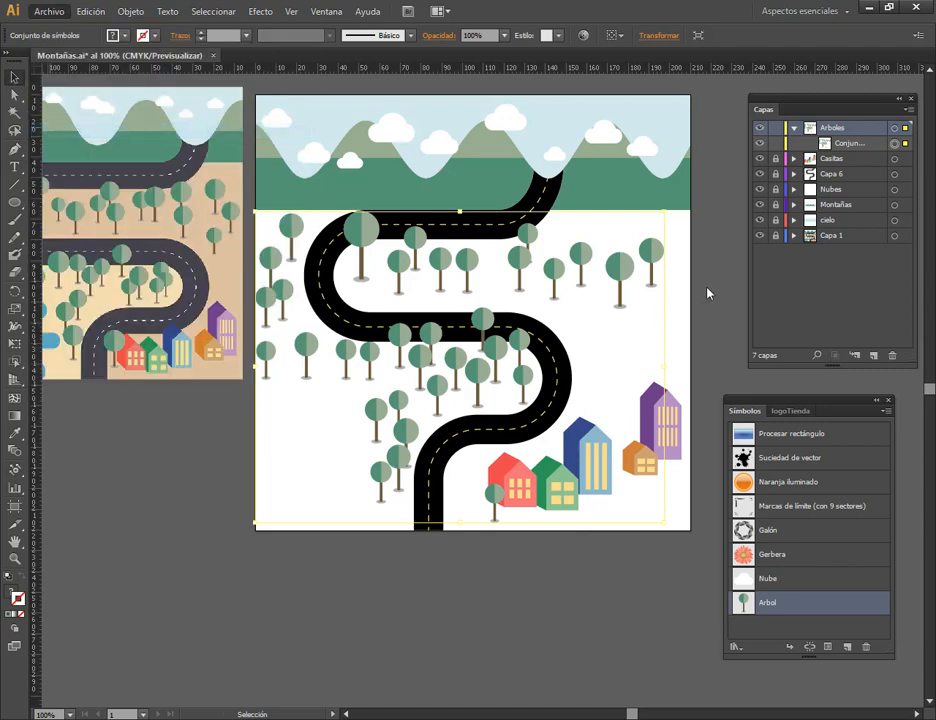
pyautogui.click(717, 315)
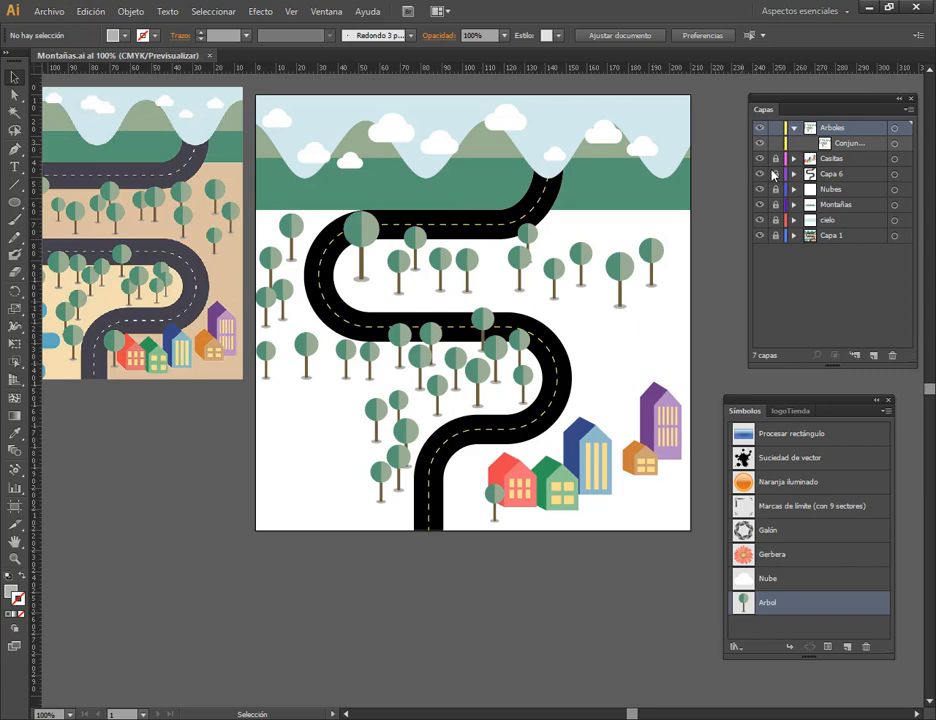
pyautogui.click(794, 128)
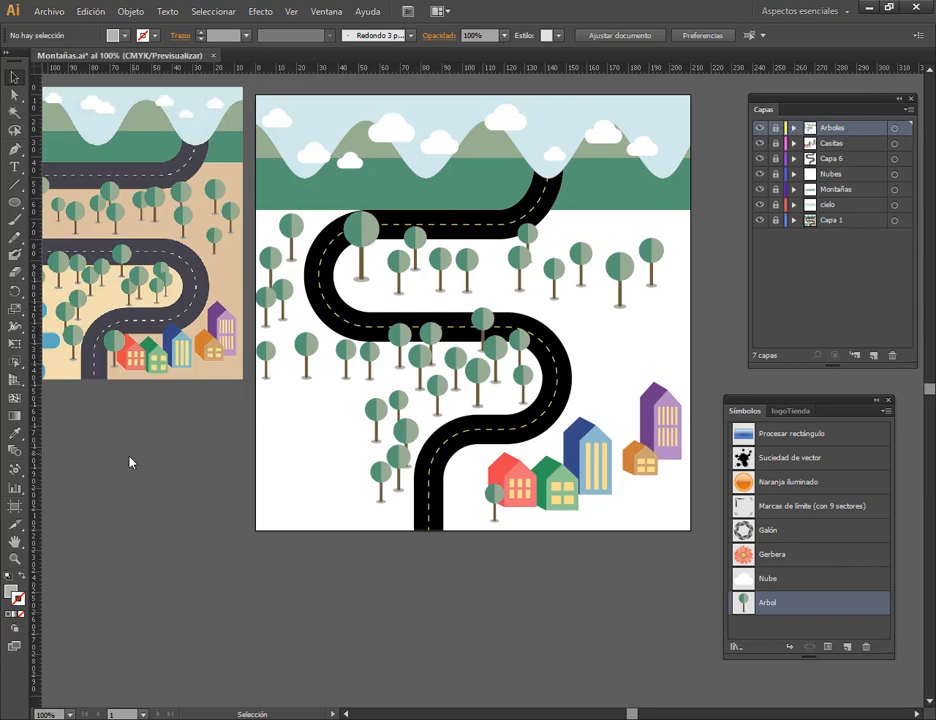
# Create a new layer directly above Capa 1 and move the Capas panel clear of the artboard.
pyautogui.moveTo(130, 462); pyautogui.dragTo(251, 457)
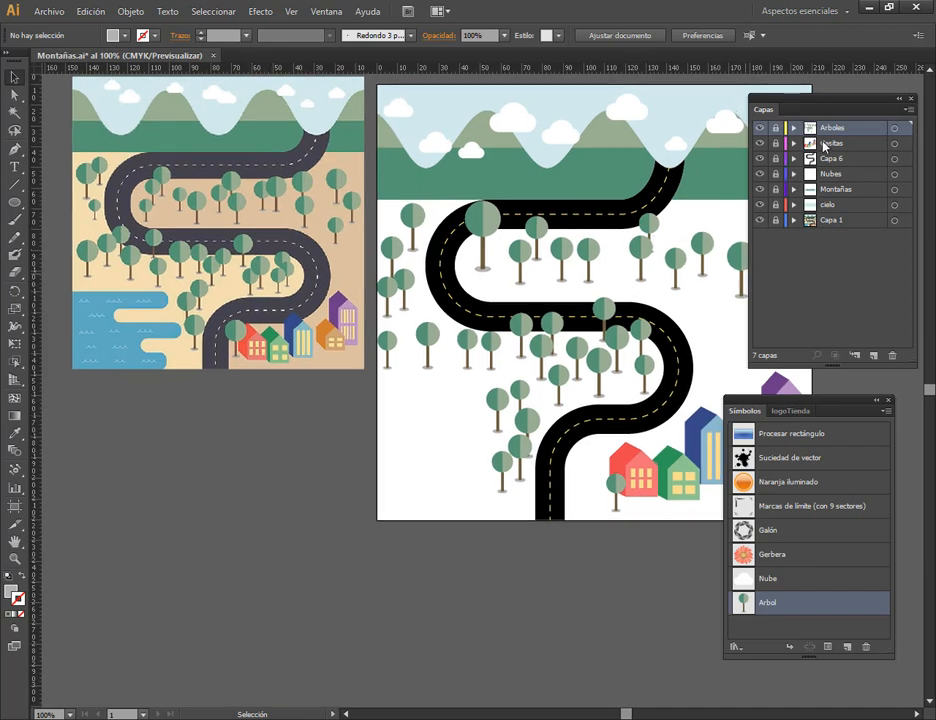
pyautogui.click(827, 224)
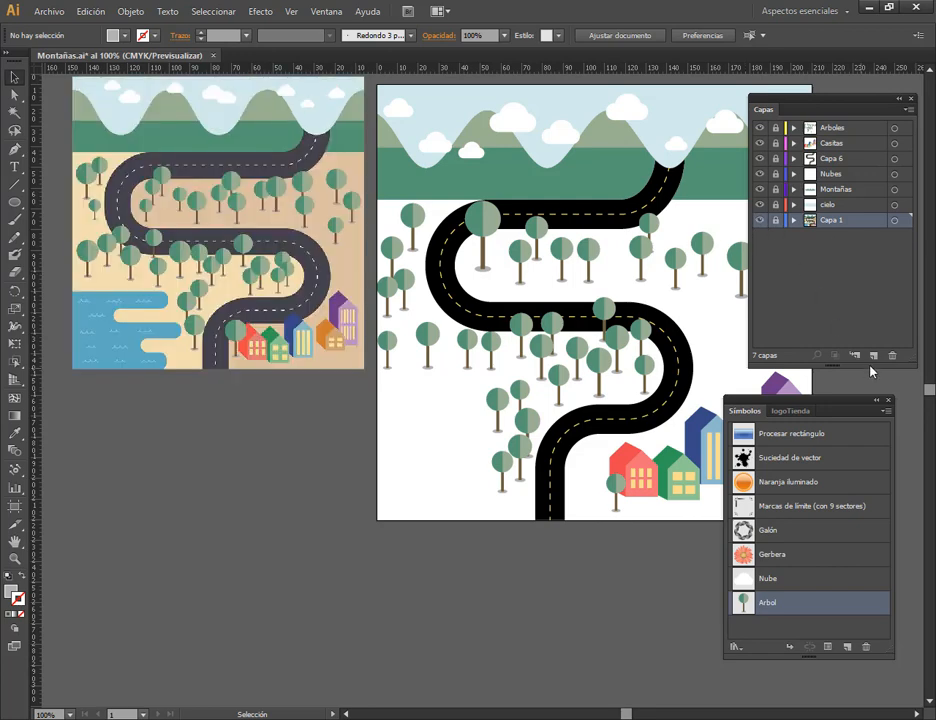
pyautogui.click(873, 356)
pyautogui.moveTo(887, 103); pyautogui.dragTo(928, 108)
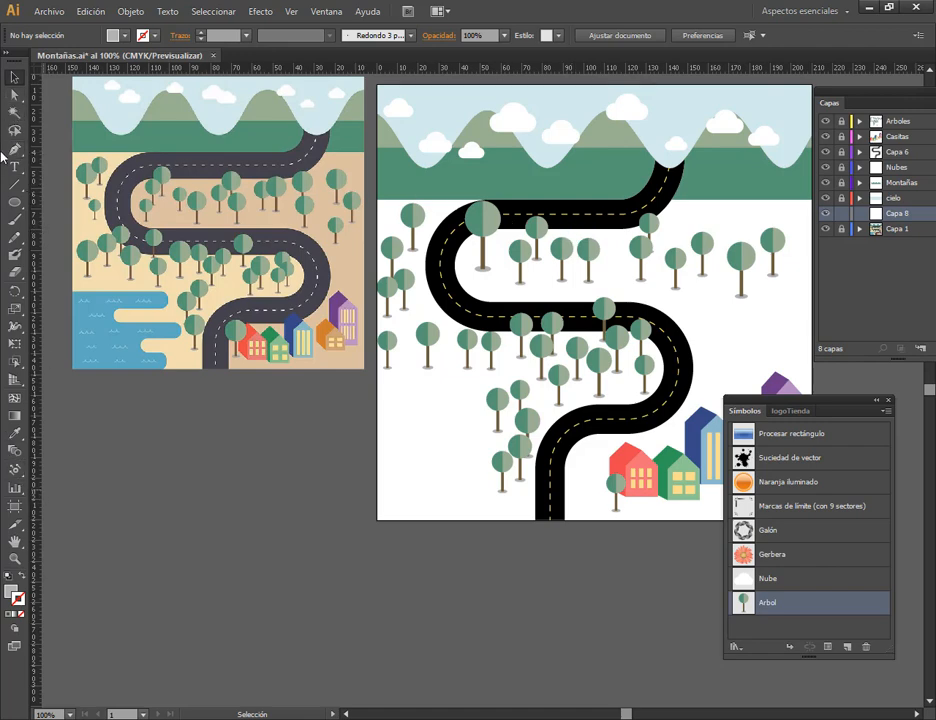
pyautogui.click(16, 203)
pyautogui.moveTo(18, 210); pyautogui.dragTo(62, 203)
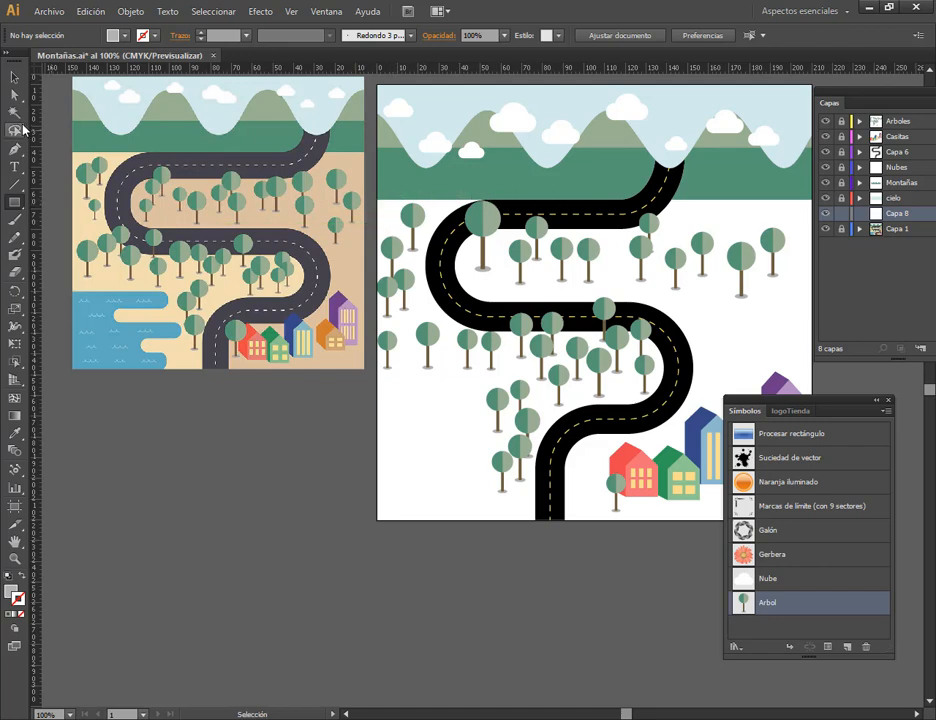
pyautogui.click(524, 210)
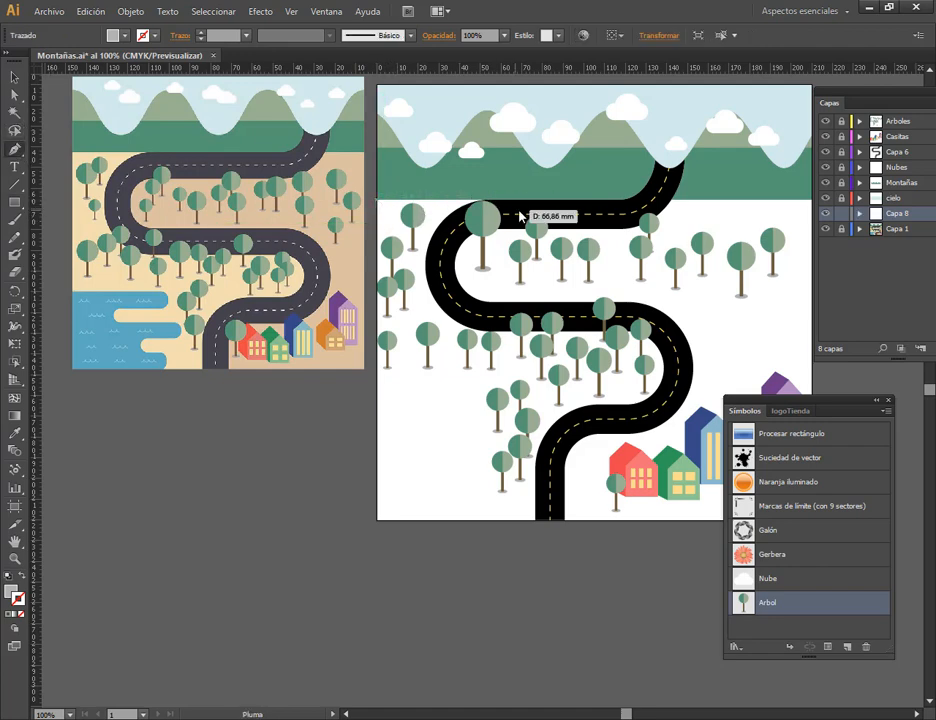
pyautogui.moveTo(527, 214); pyautogui.dragTo(452, 308)
pyautogui.click(487, 317)
pyautogui.click(532, 317)
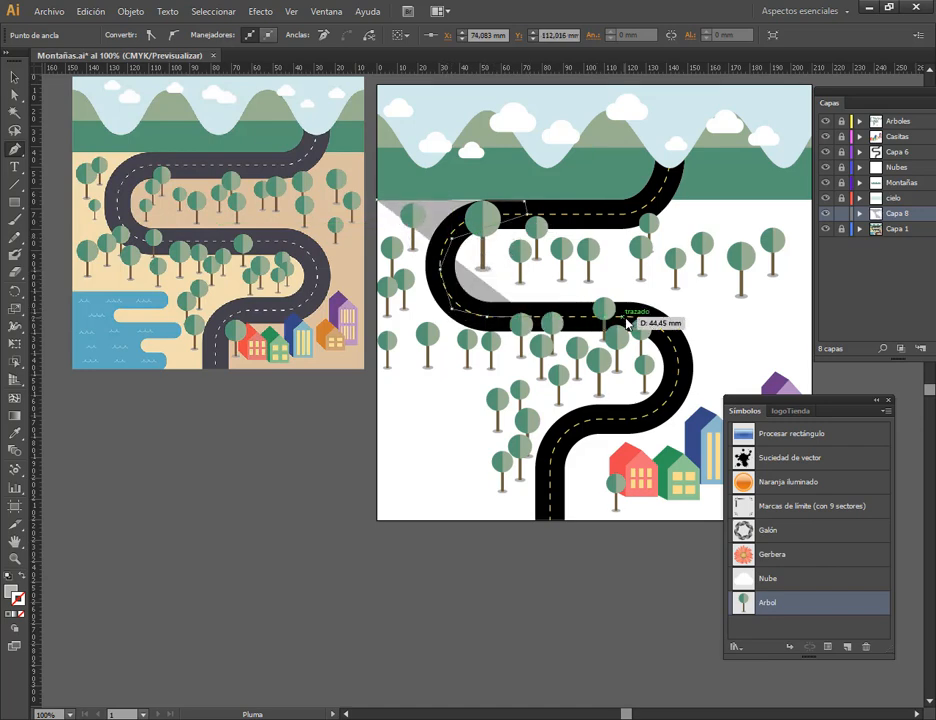
pyautogui.moveTo(630, 317); pyautogui.dragTo(668, 345)
pyautogui.click(678, 386)
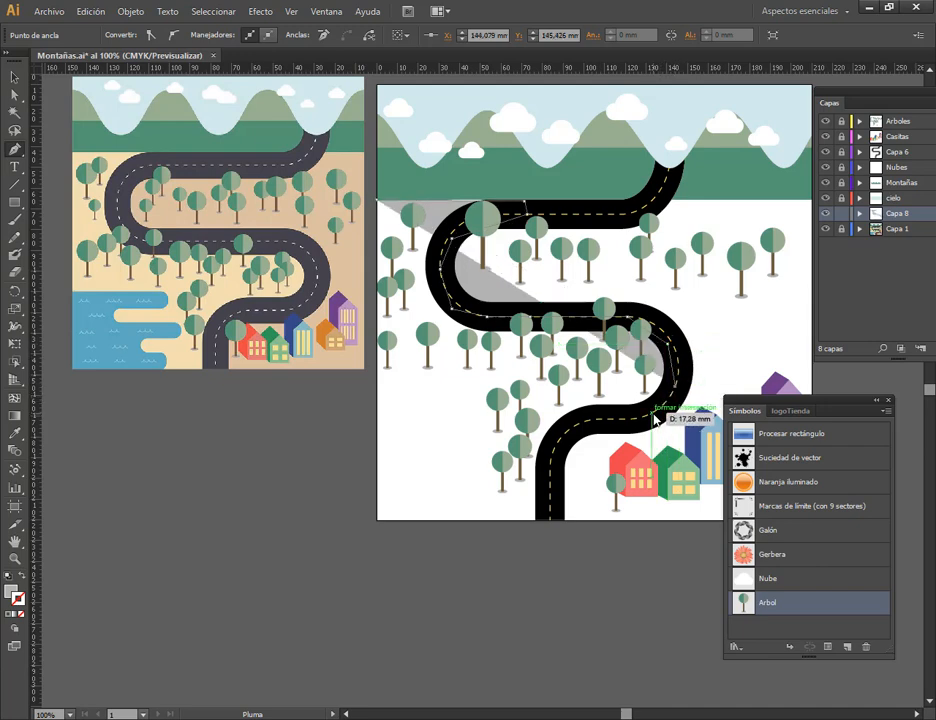
pyautogui.click(655, 413)
pyautogui.click(597, 430)
pyautogui.click(562, 446)
pyautogui.click(551, 483)
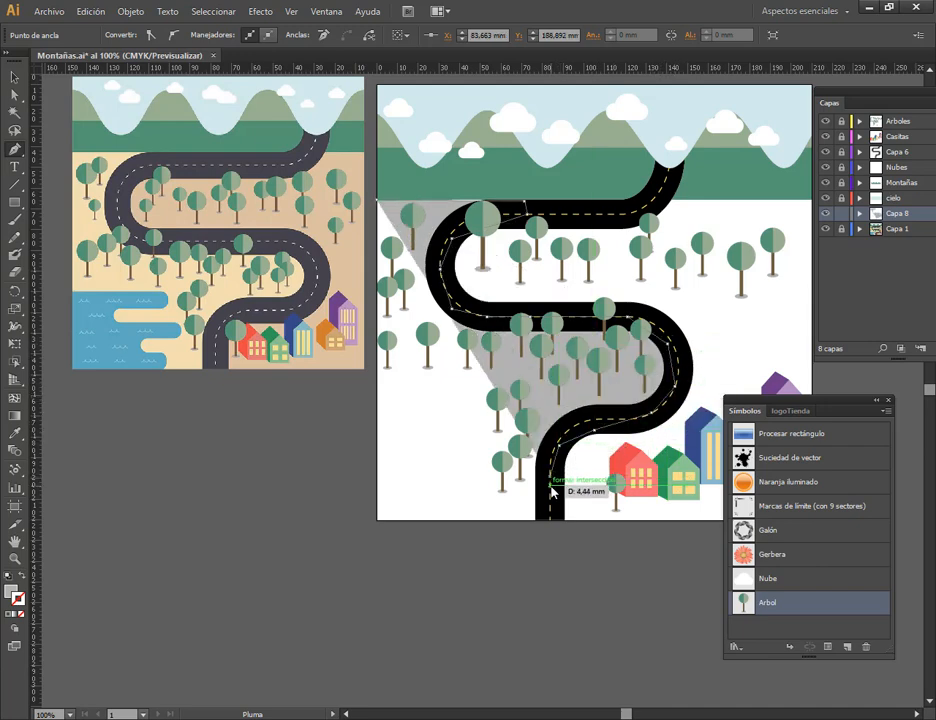
pyautogui.click(551, 522)
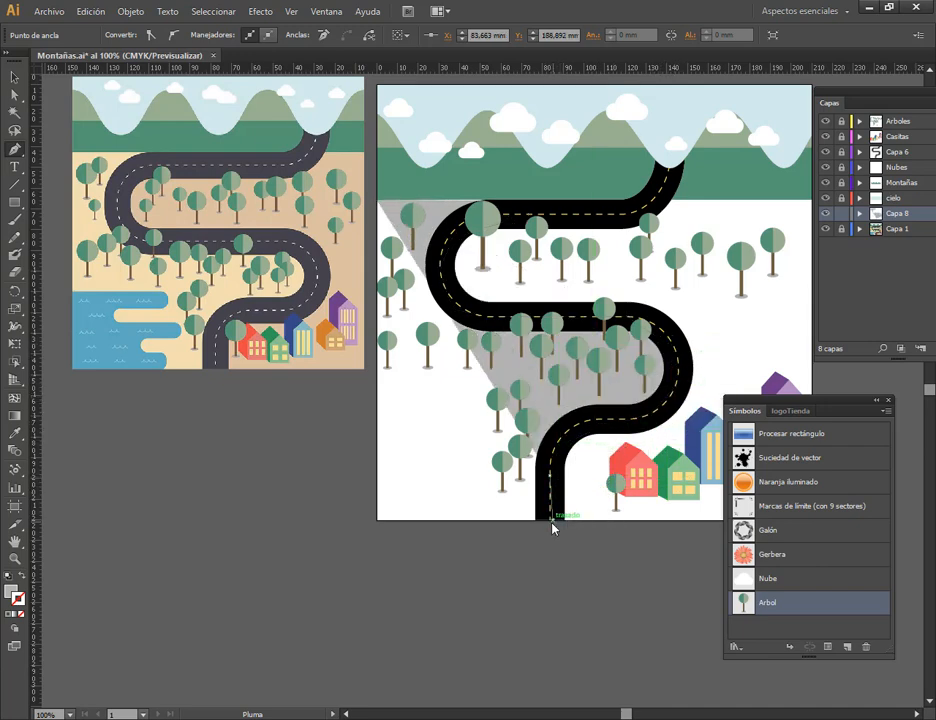
pyautogui.click(378, 521)
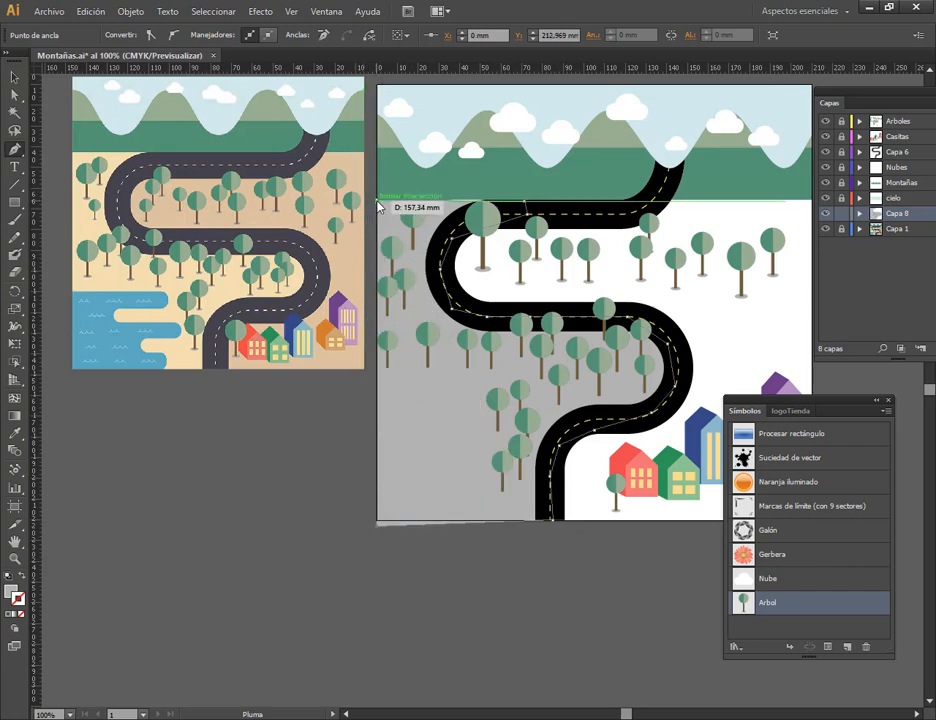
pyautogui.click(377, 201)
pyautogui.click(13, 77)
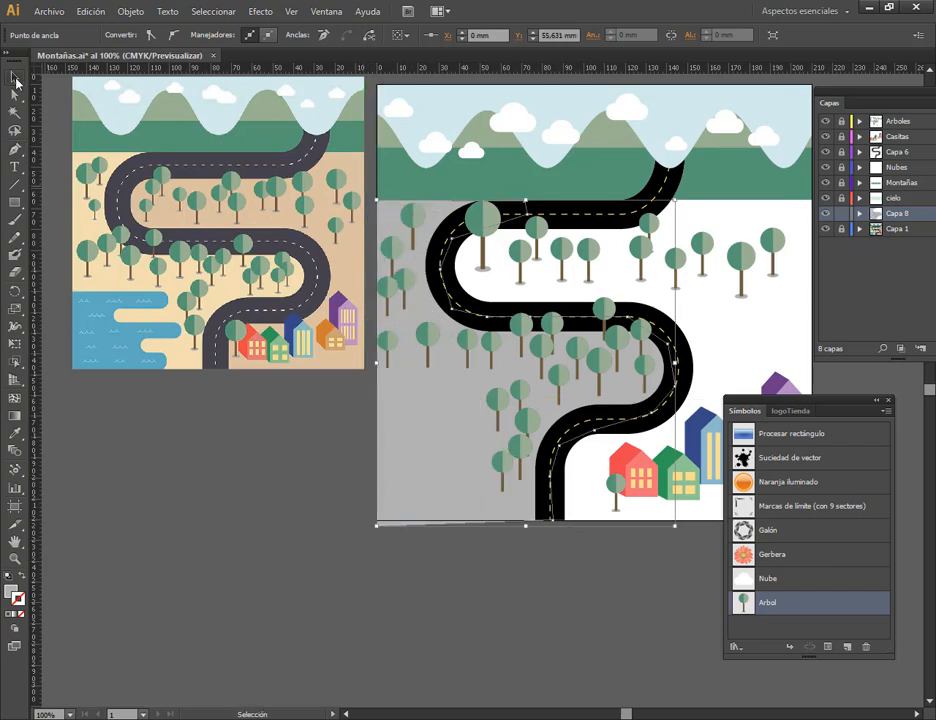
pyautogui.scroll(3, 640, 271)
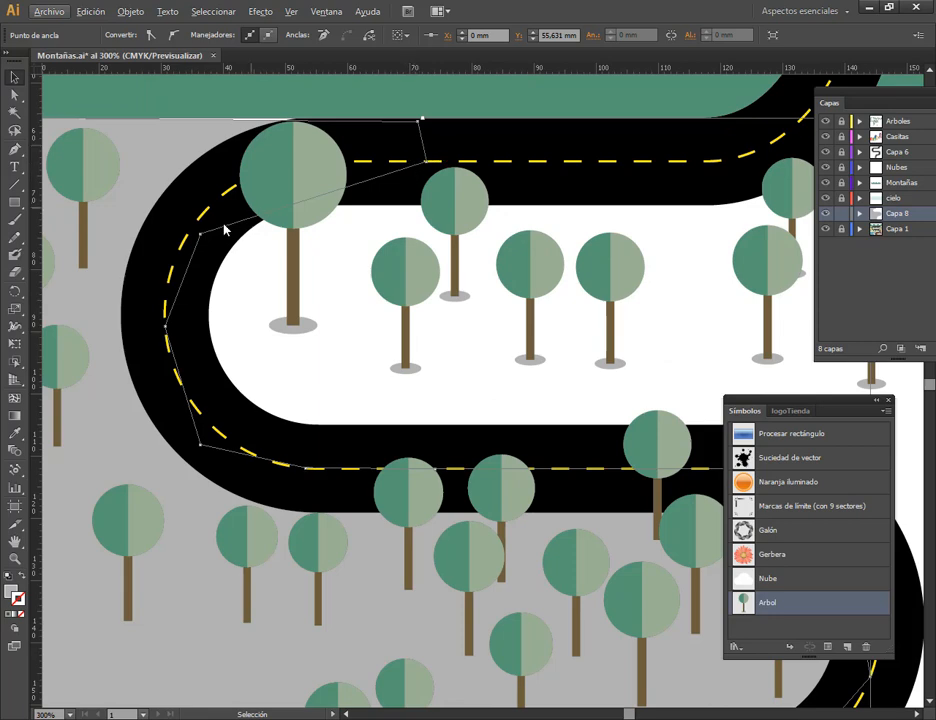
pyautogui.scroll(-3, 557, 473)
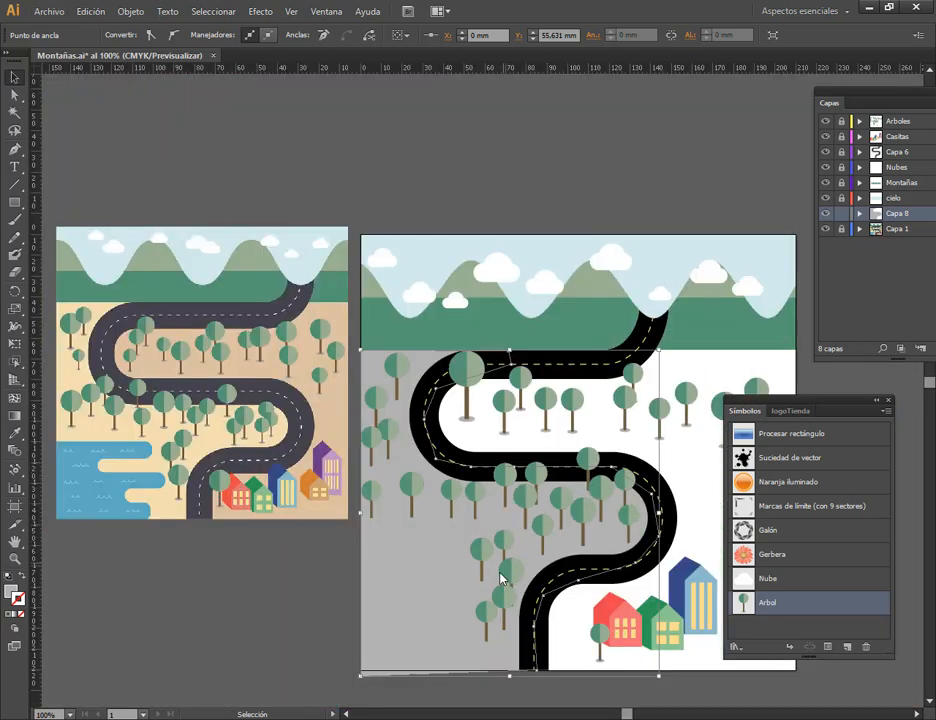
pyautogui.press('Delete')
pyautogui.click(320, 631)
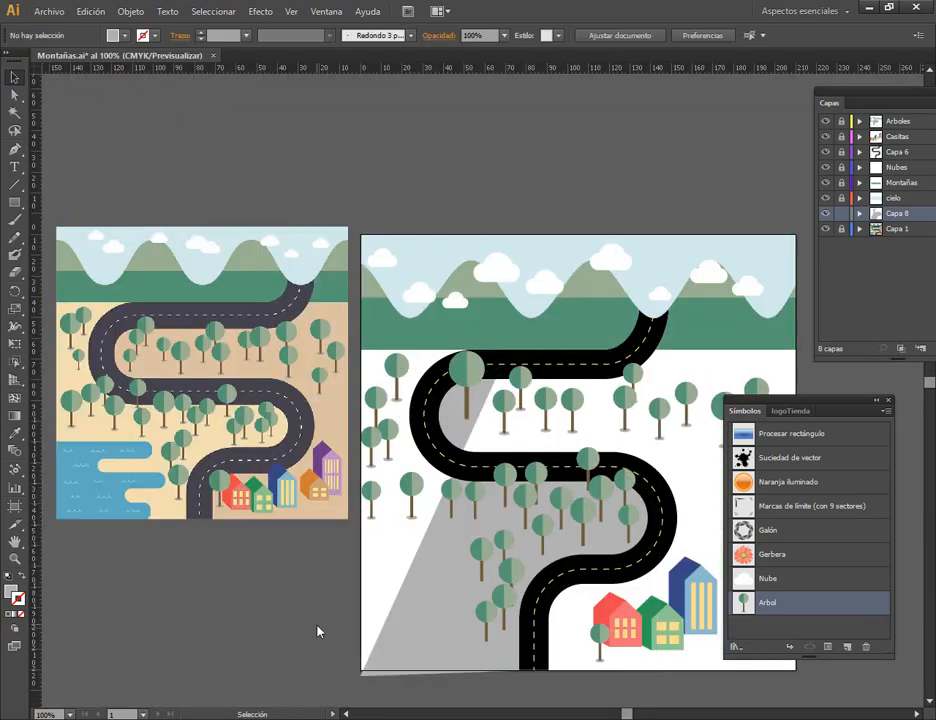
pyautogui.click(418, 660)
pyautogui.press('Delete')
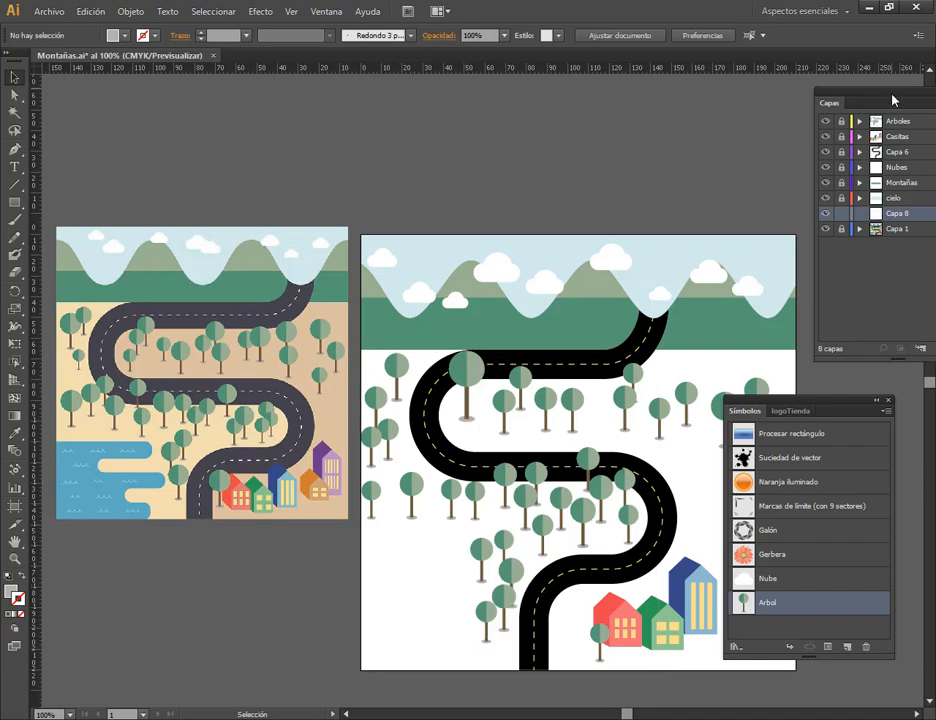
# Copy the road's dashed centre line from Capa 6, paste it in place on Capa 8, and collapse and lock Capa 6.
pyautogui.moveTo(893, 100); pyautogui.dragTo(716, 104)
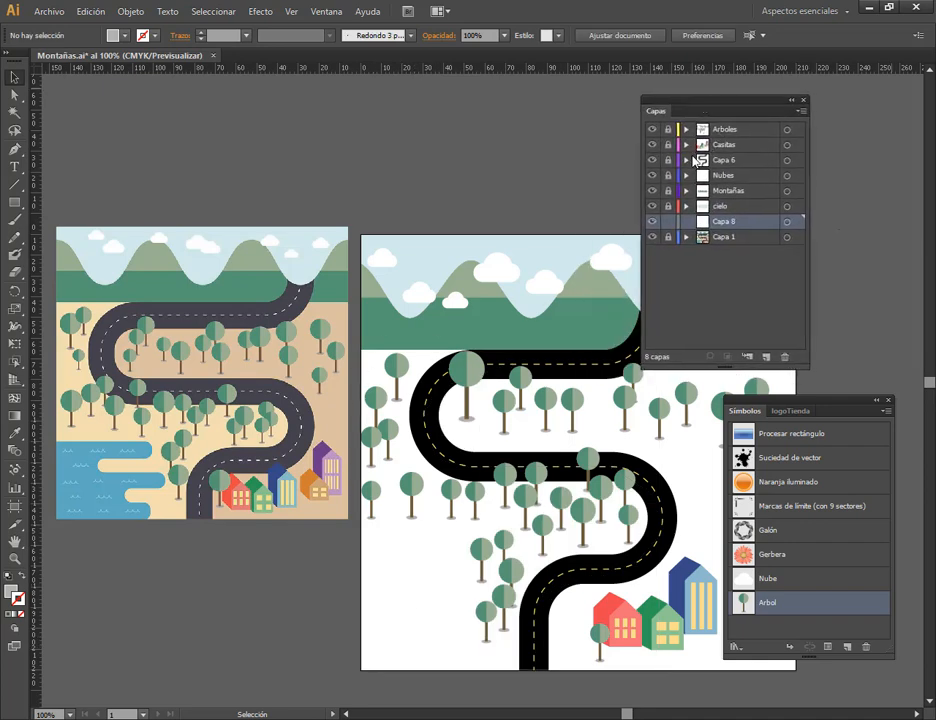
pyautogui.click(686, 161)
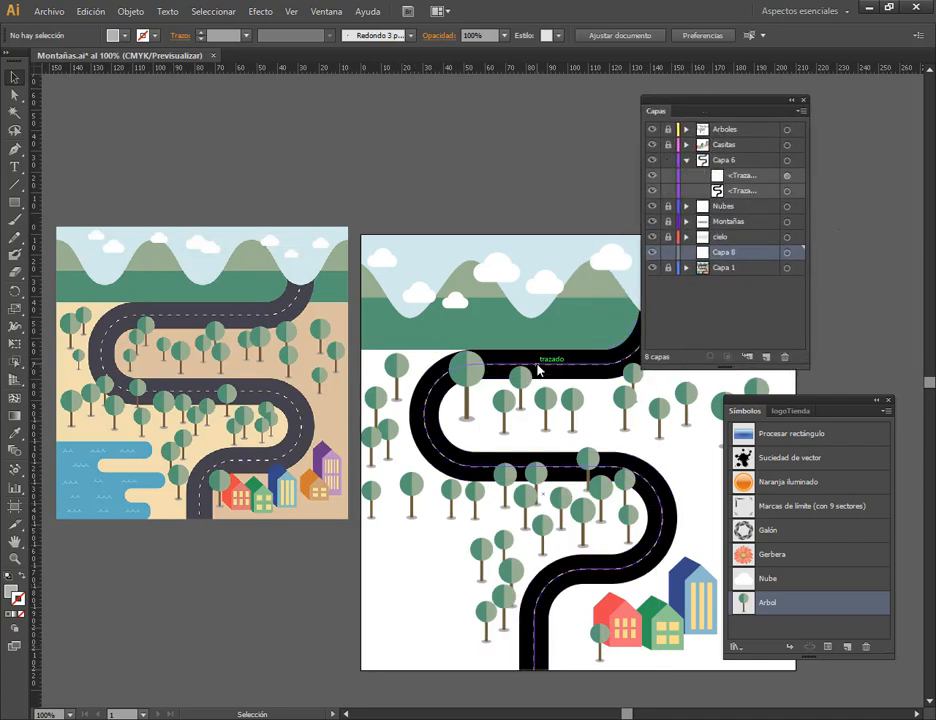
pyautogui.click(745, 179)
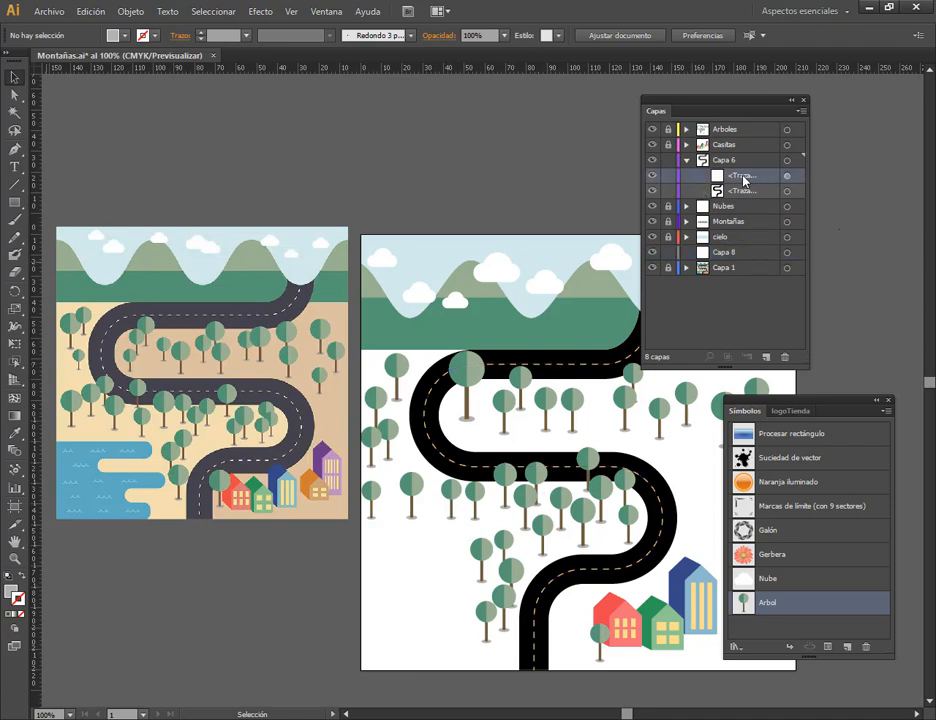
pyautogui.click(563, 372)
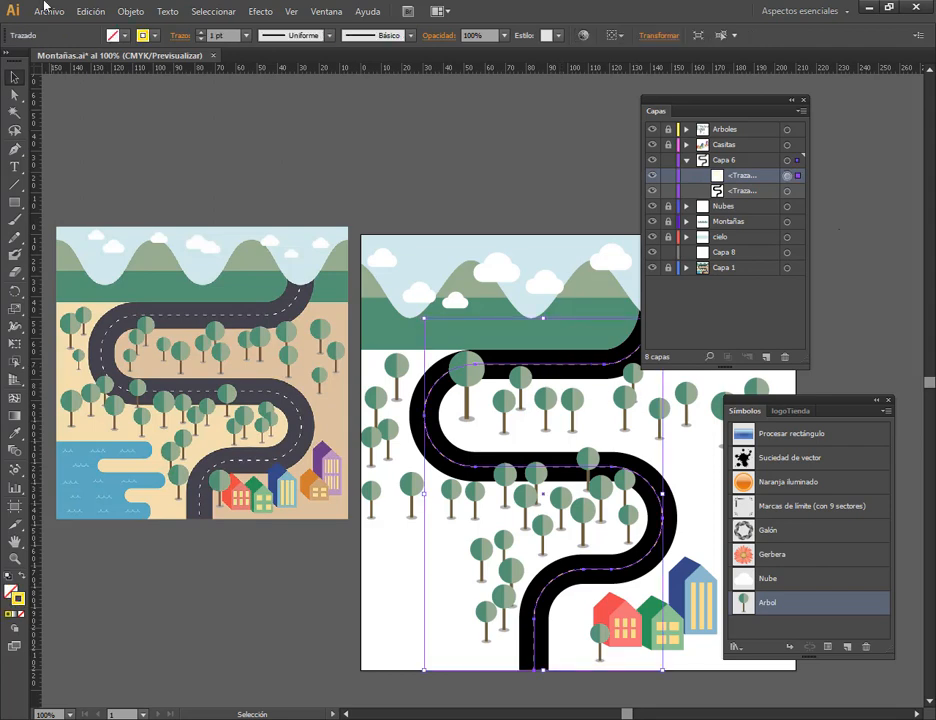
pyautogui.click(731, 256)
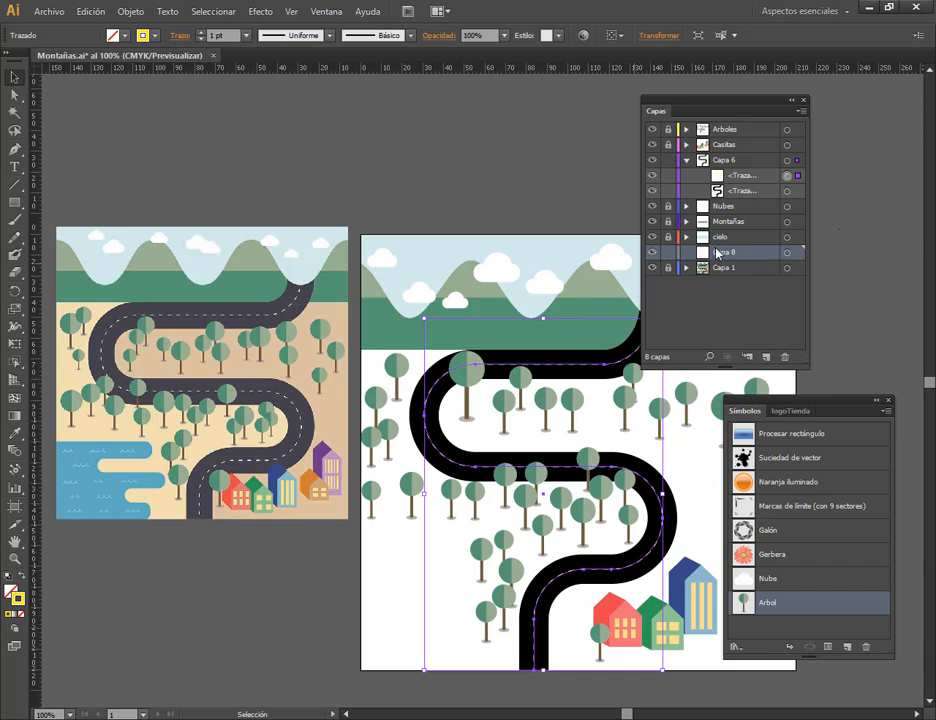
pyautogui.hotkey('ctrl', 'f')
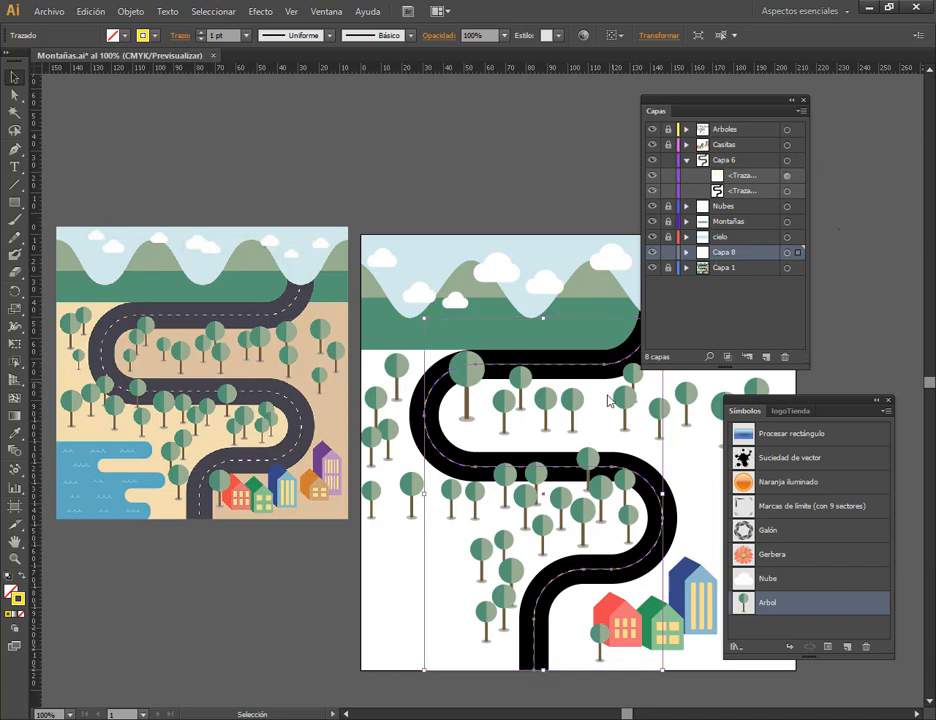
pyautogui.click(686, 160)
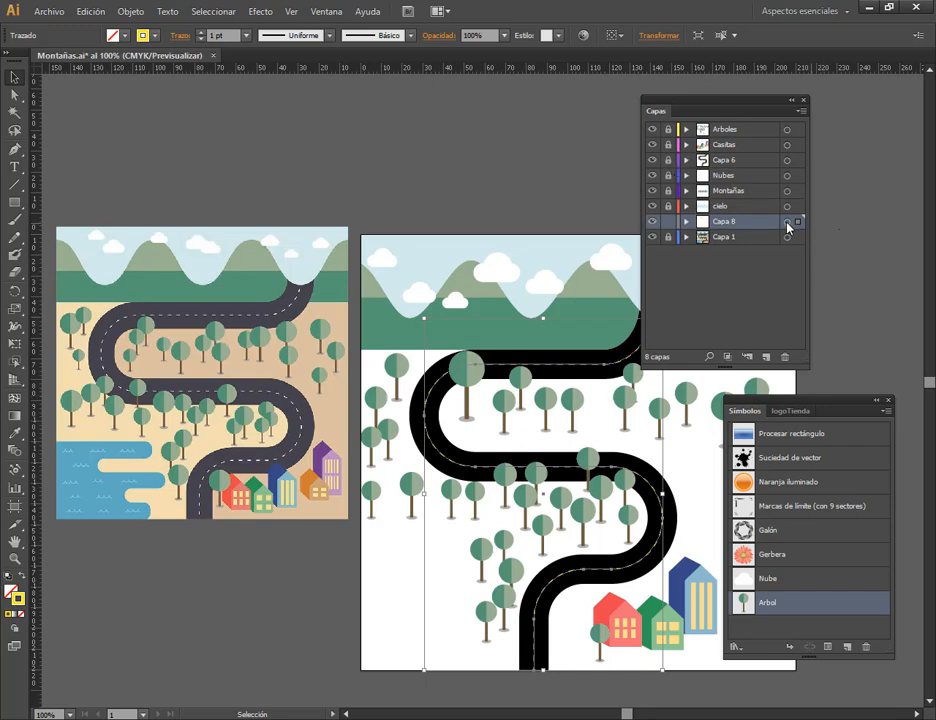
pyautogui.moveTo(561, 474); pyautogui.dragTo(531, 376)
pyautogui.hotkey('ctrl', 'z')
# Collapse the Capas and Símbolos panels, then extend the lower end of the copied centre line slightly past the artboard's bottom edge.
pyautogui.click(792, 102)
pyautogui.click(875, 401)
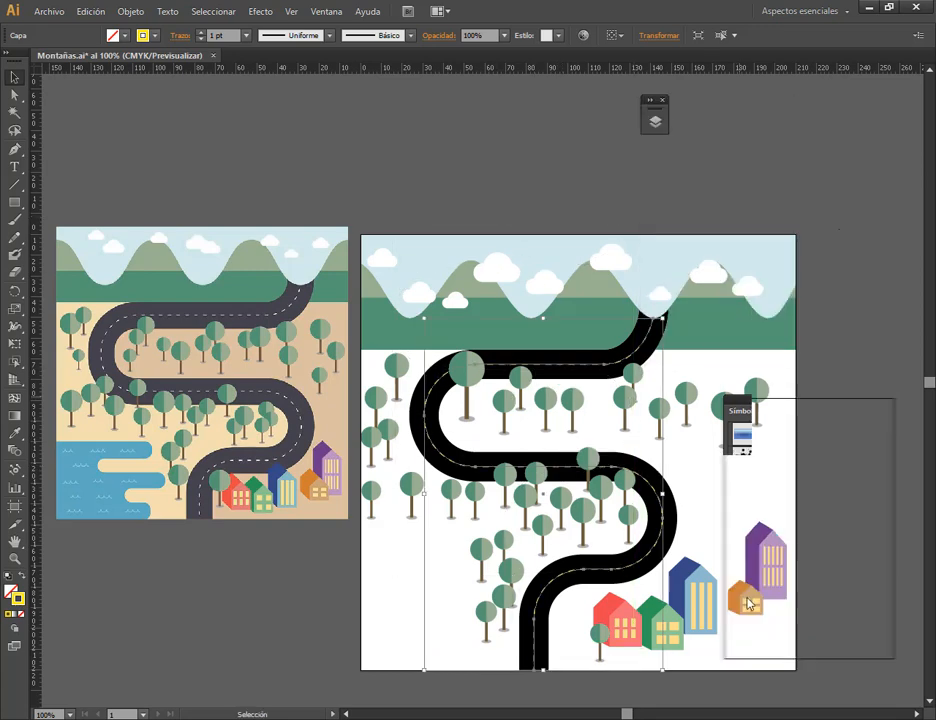
pyautogui.scroll(3, 598, 695)
pyautogui.press('alt')
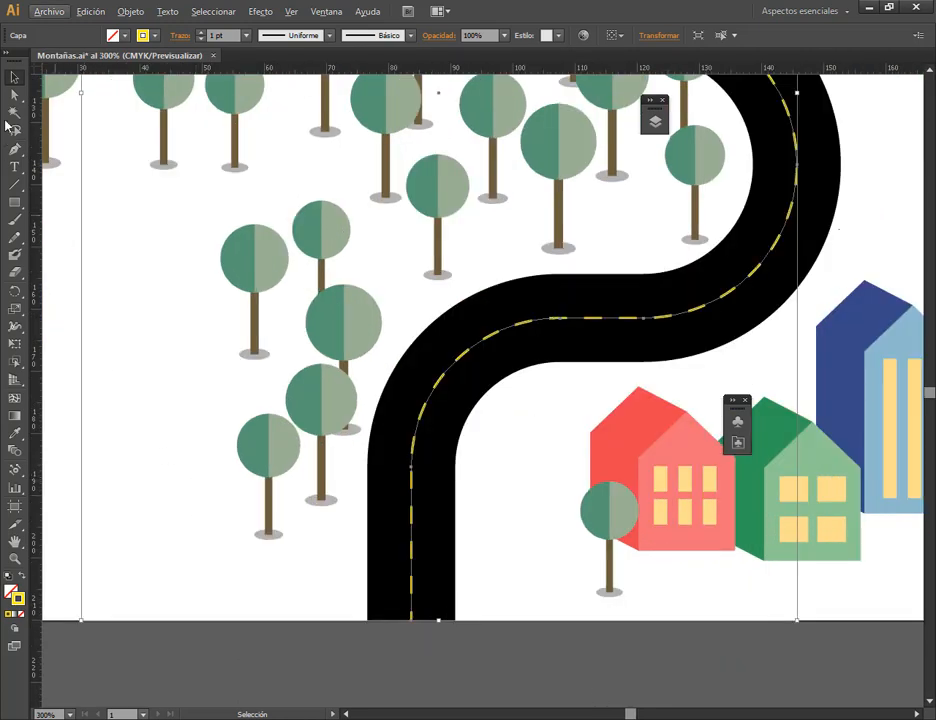
pyautogui.click(15, 95)
pyautogui.click(411, 624)
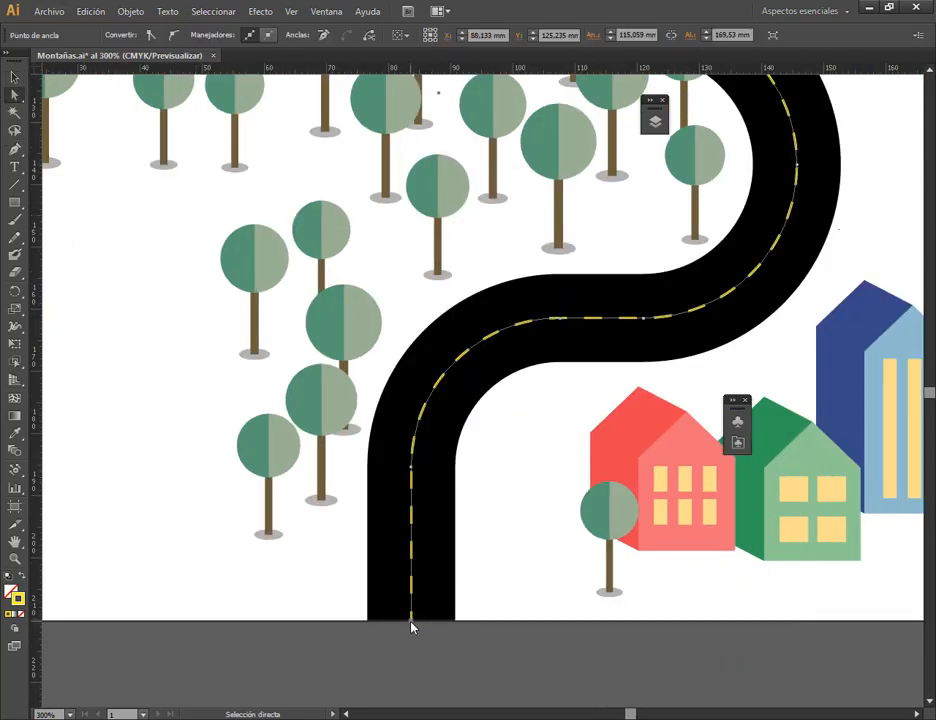
pyautogui.keyDown('alt'); pyautogui.scroll(-2, 522, 641); pyautogui.keyUp('alt')
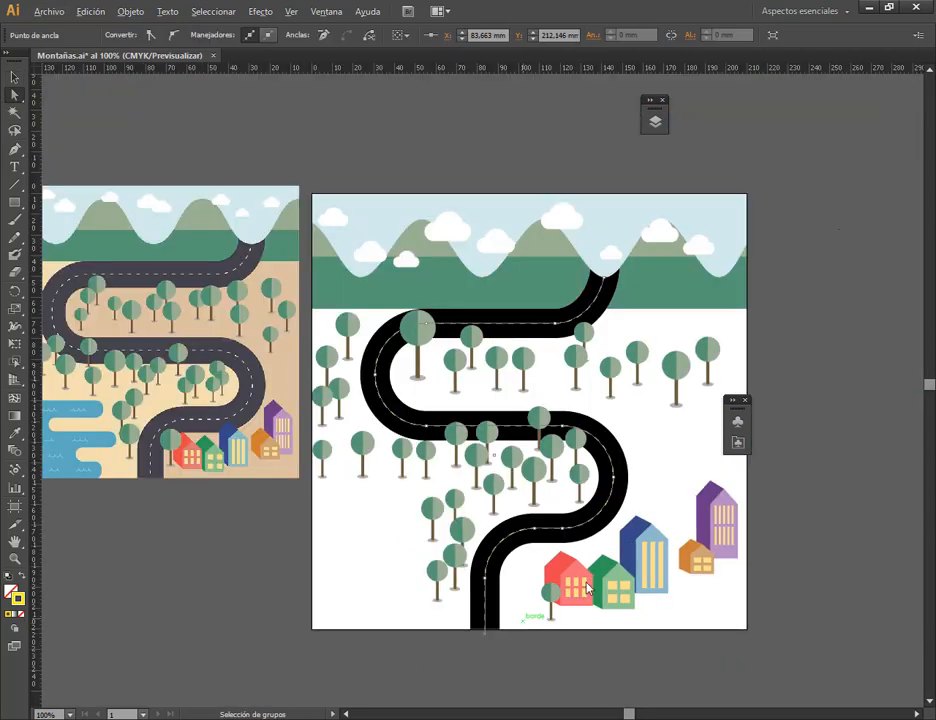
pyautogui.click(14, 78)
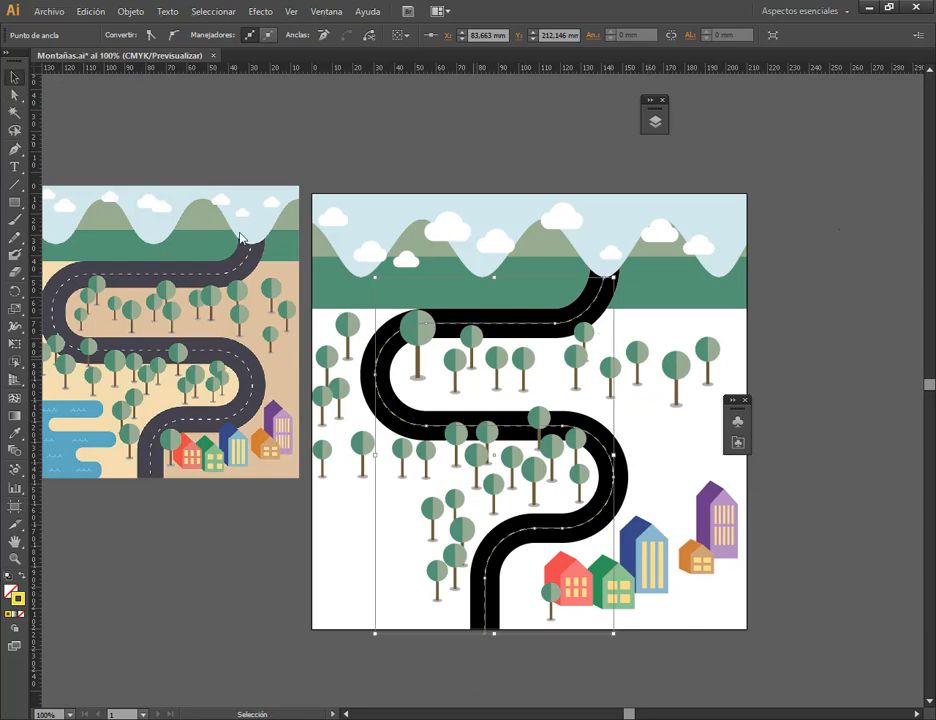
pyautogui.click(135, 88)
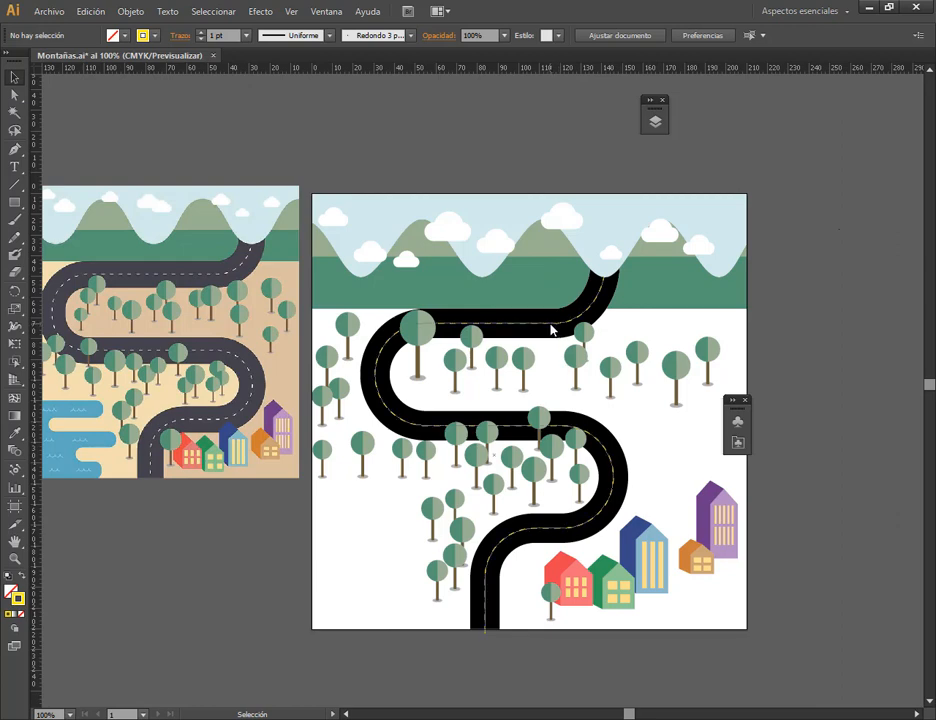
# Give the copied centre line a 6 pt stroke, turn off its dashes, and deselect it.
pyautogui.click(552, 330)
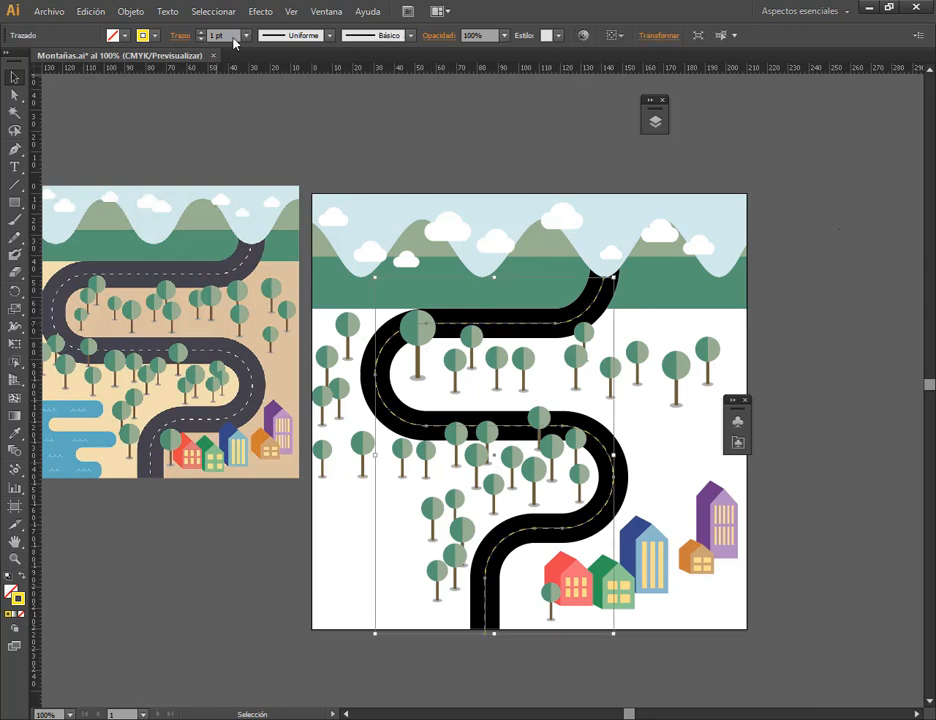
pyautogui.scroll(2, 234, 42)
pyautogui.click(177, 36)
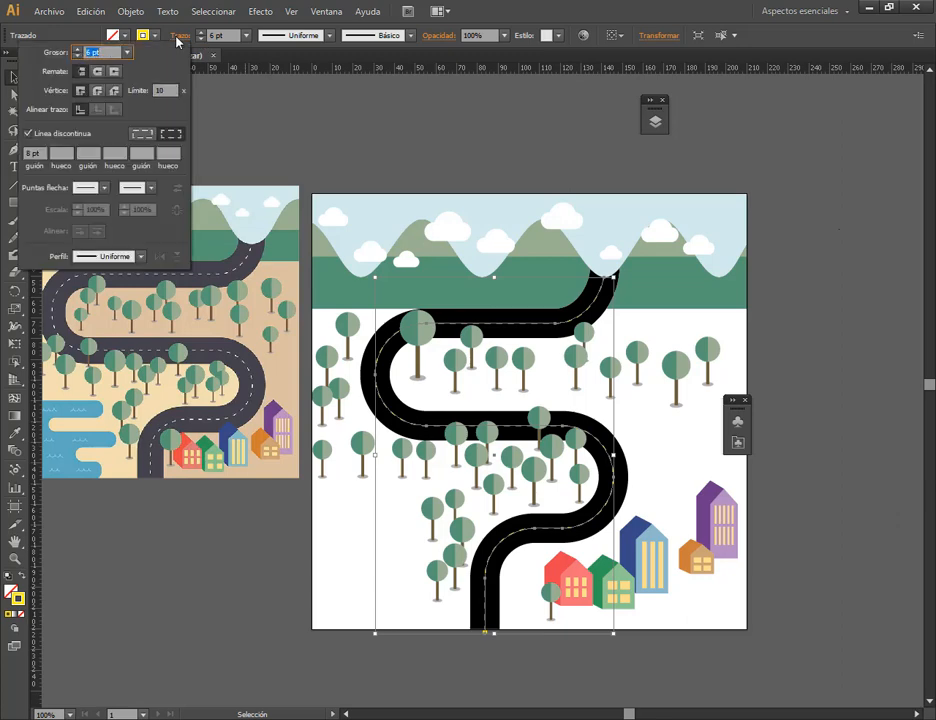
pyautogui.click(28, 133)
pyautogui.click(370, 88)
pyautogui.click(443, 148)
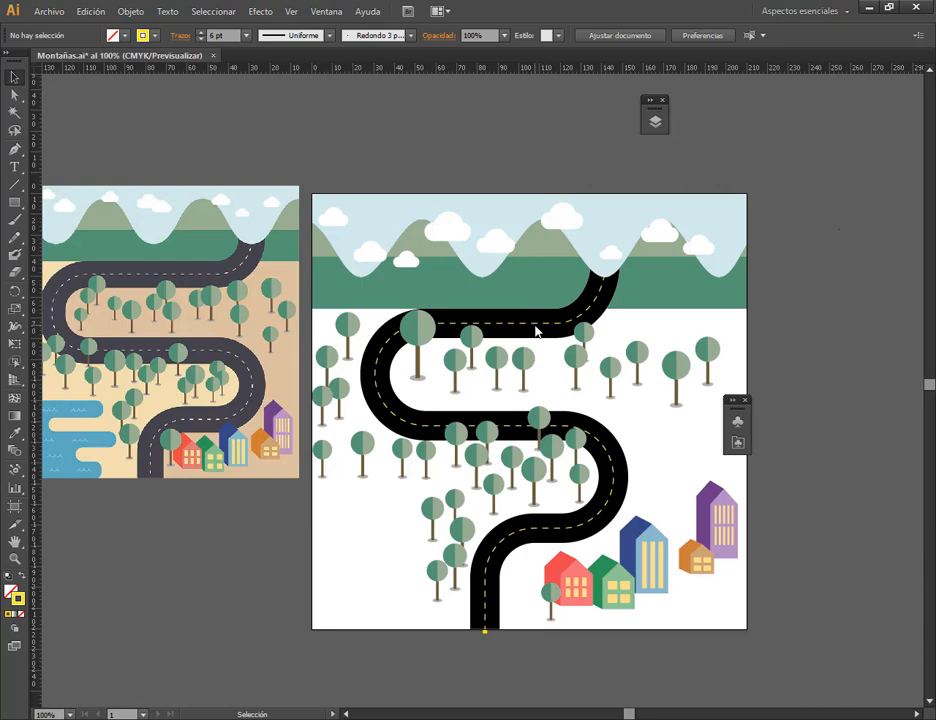
# Hide the Capa 6 road layer and move the Capas panel clear of the artboard.
pyautogui.click(655, 119)
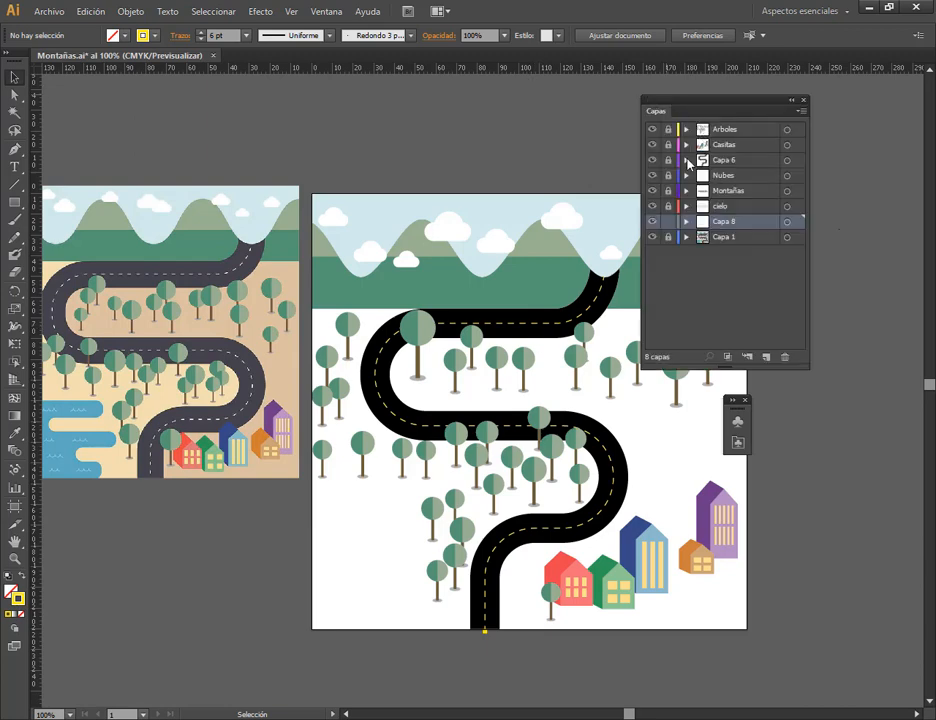
pyautogui.click(652, 160)
pyautogui.click(791, 100)
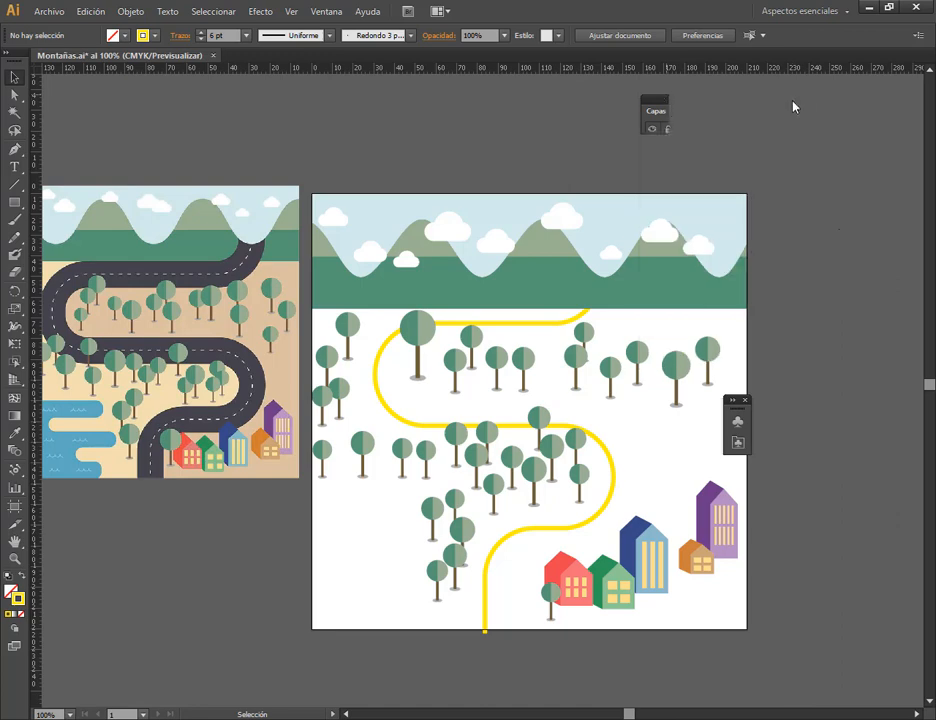
pyautogui.click(655, 99)
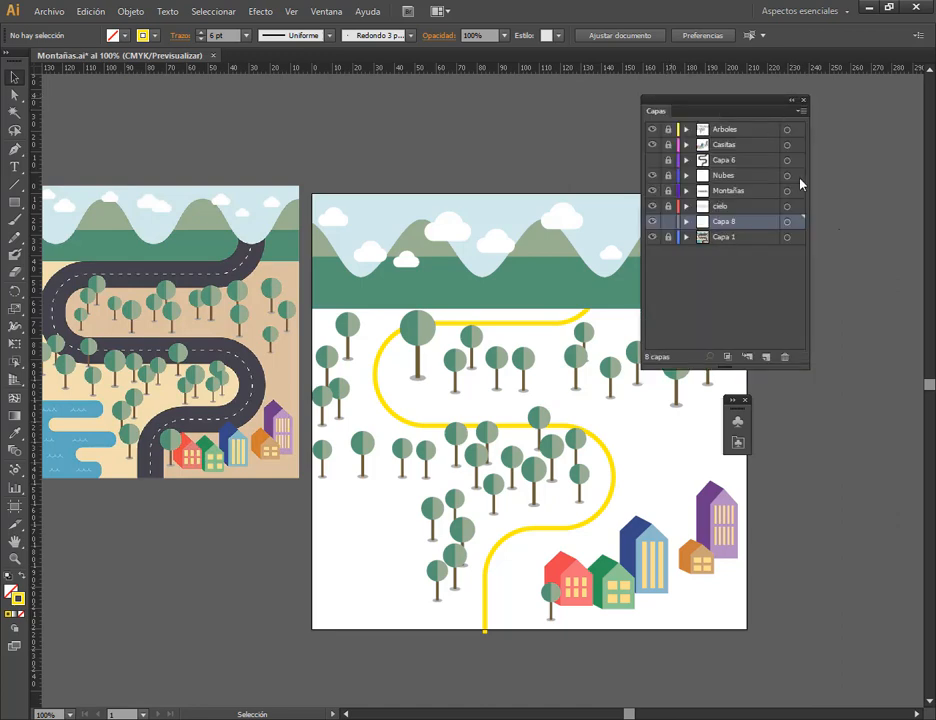
pyautogui.moveTo(742, 100); pyautogui.dragTo(848, 94)
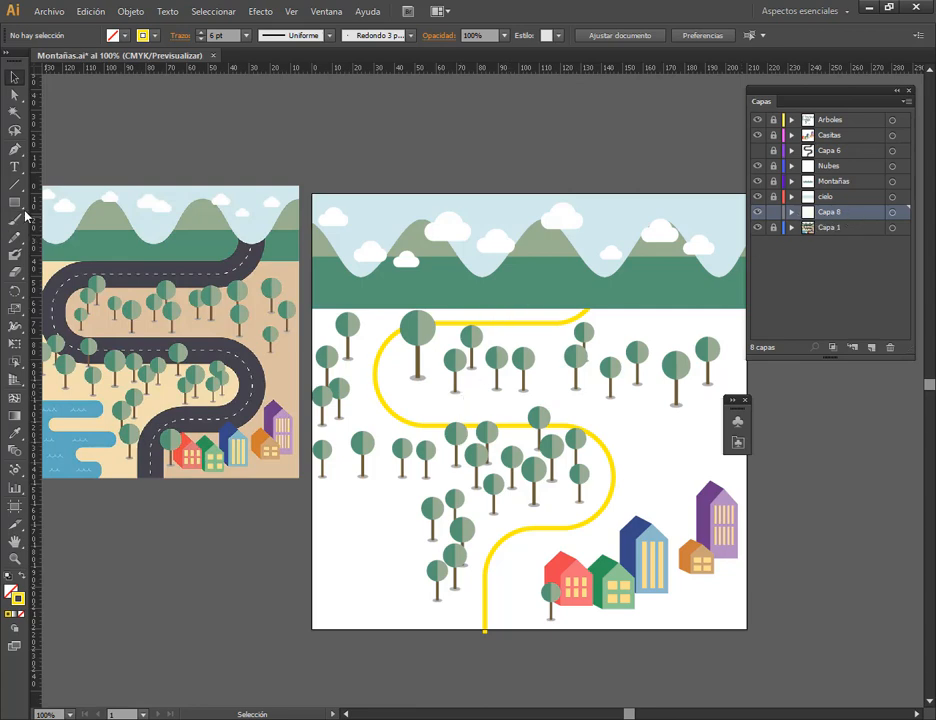
# Draw a rectangle on Capa 8 covering the whole ground area below the mountains, then hide the Montañas layer.
pyautogui.click(792, 213)
pyautogui.click(15, 201)
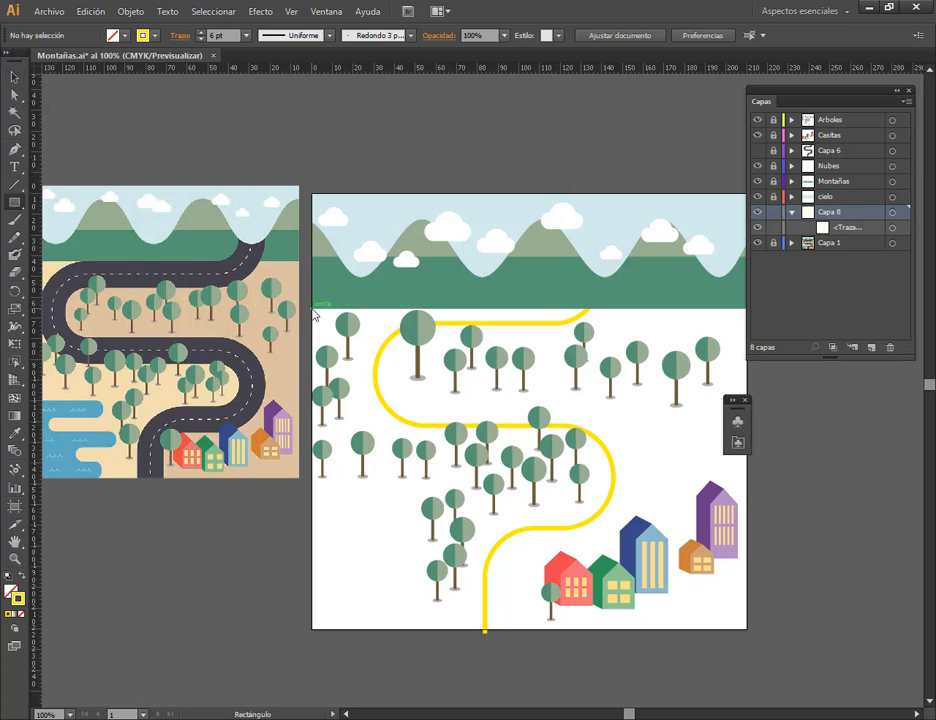
pyautogui.moveTo(314, 312); pyautogui.dragTo(750, 634)
pyautogui.click(14, 77)
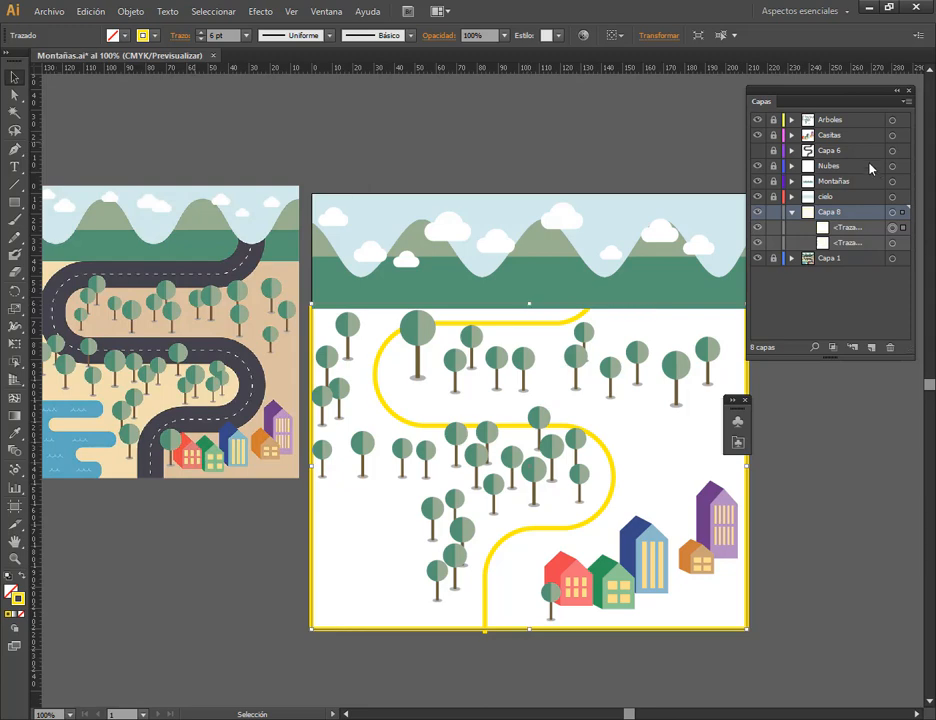
pyautogui.click(757, 181)
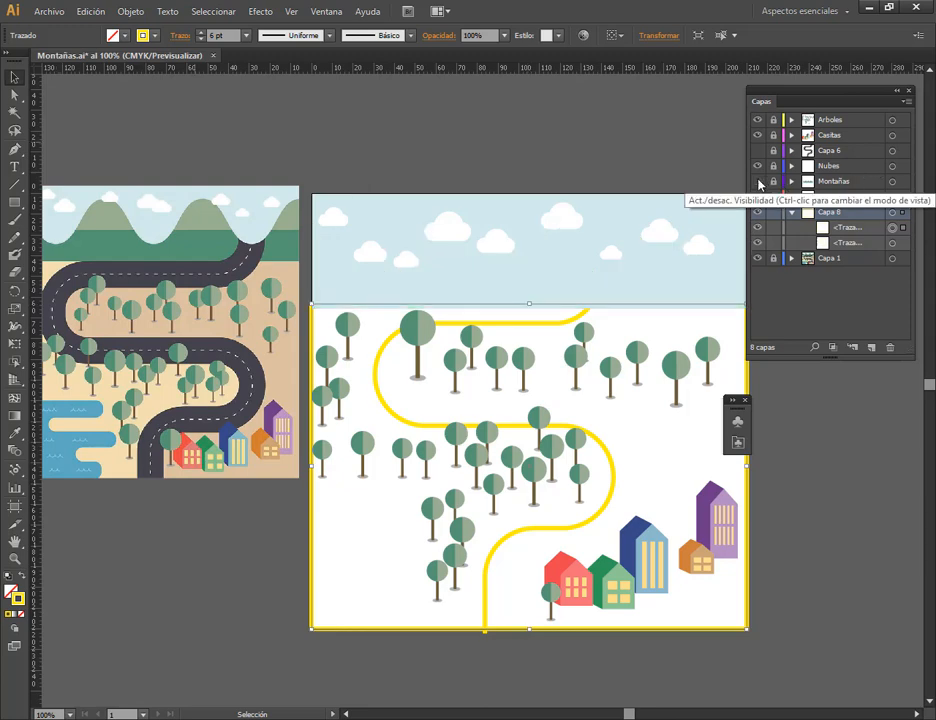
# Hide the cielo layer and convert the ground rectangle into a Live Paint group.
pyautogui.click(757, 196)
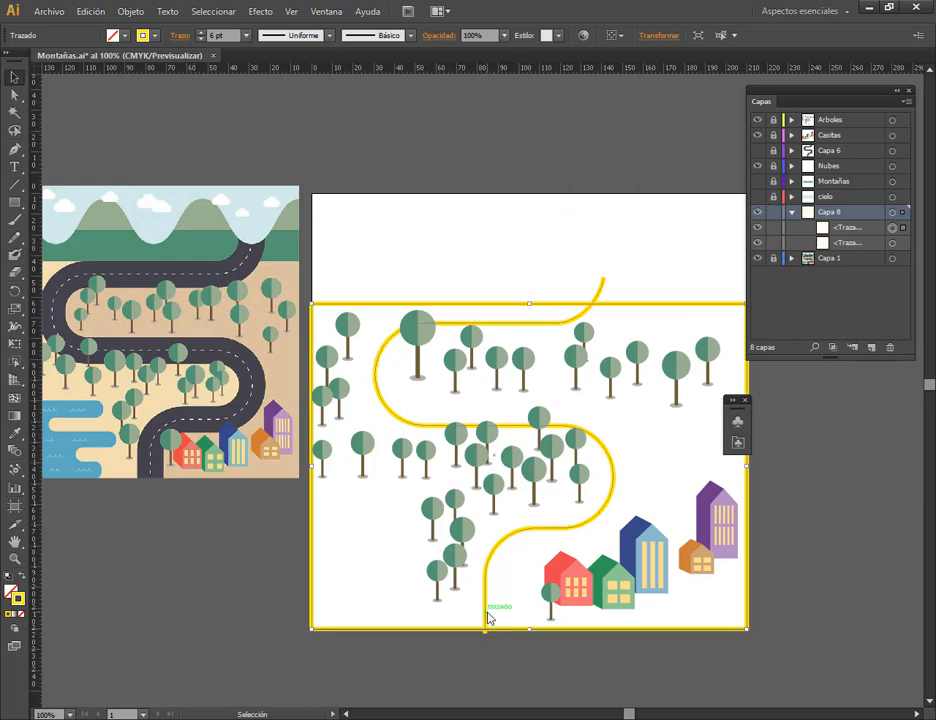
pyautogui.click(897, 92)
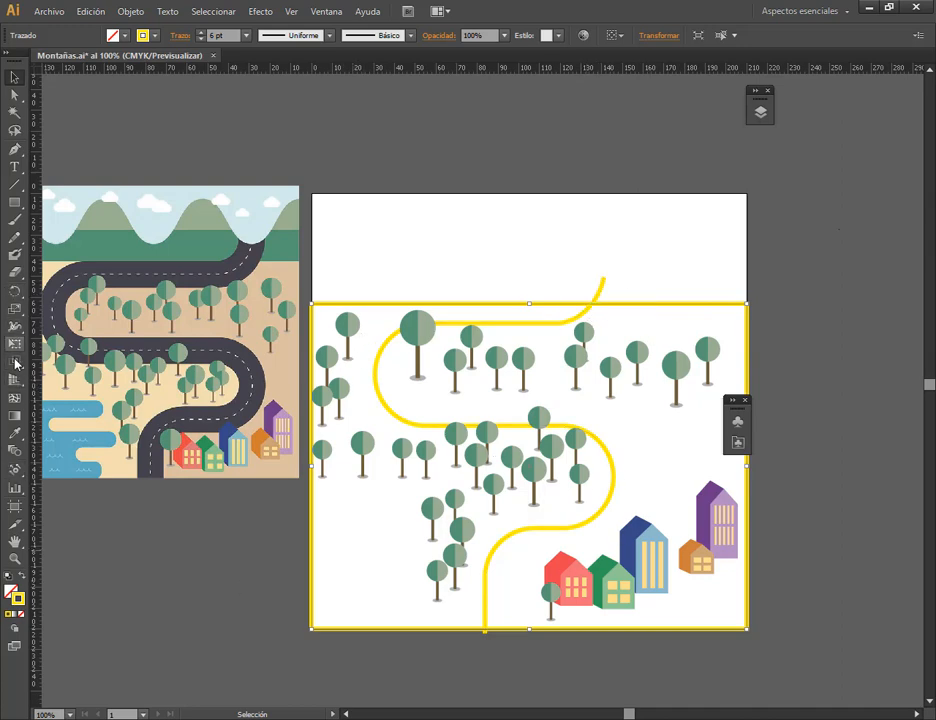
pyautogui.moveTo(15, 362)
pyautogui.mouseDown()
pyautogui.moveTo(45, 360)
pyautogui.moveTo(84, 395)
pyautogui.mouseUp()
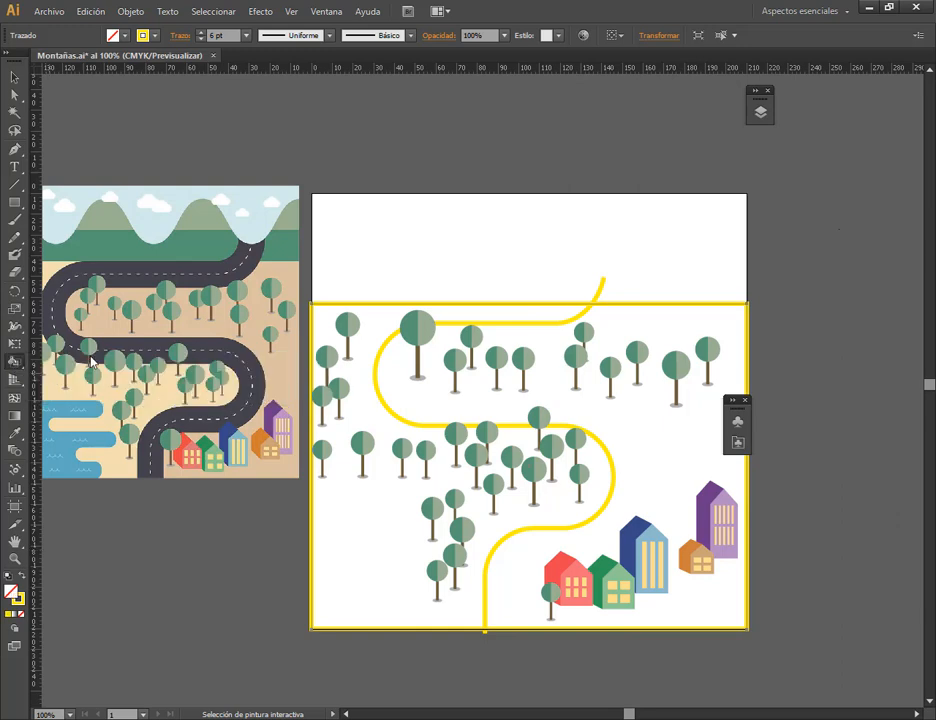
pyautogui.press('k')
pyautogui.click(491, 309)
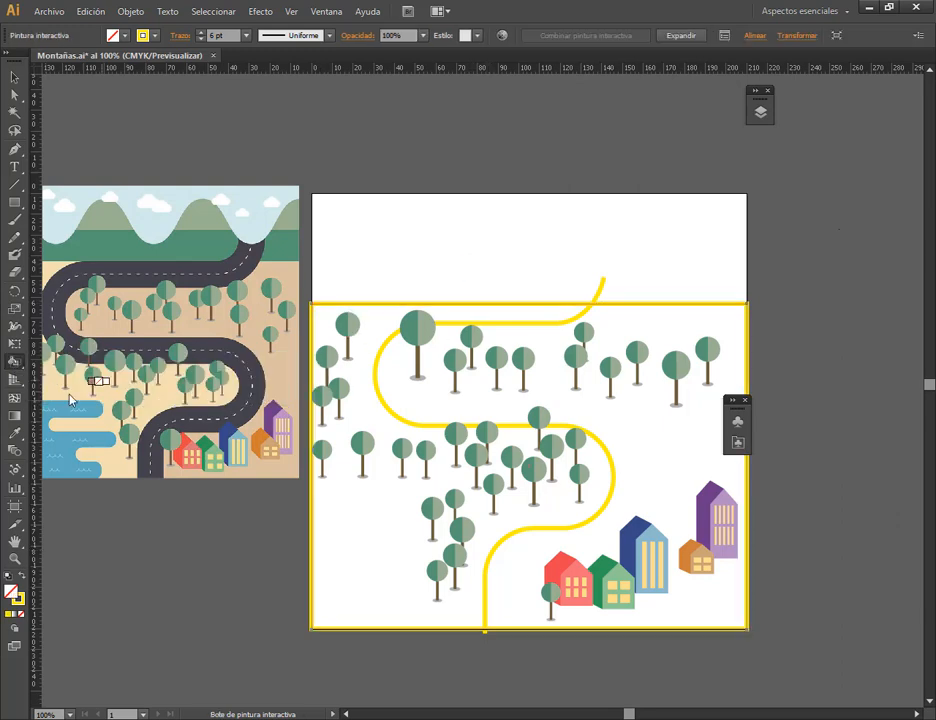
pyautogui.moveTo(17, 368); pyautogui.dragTo(84, 397)
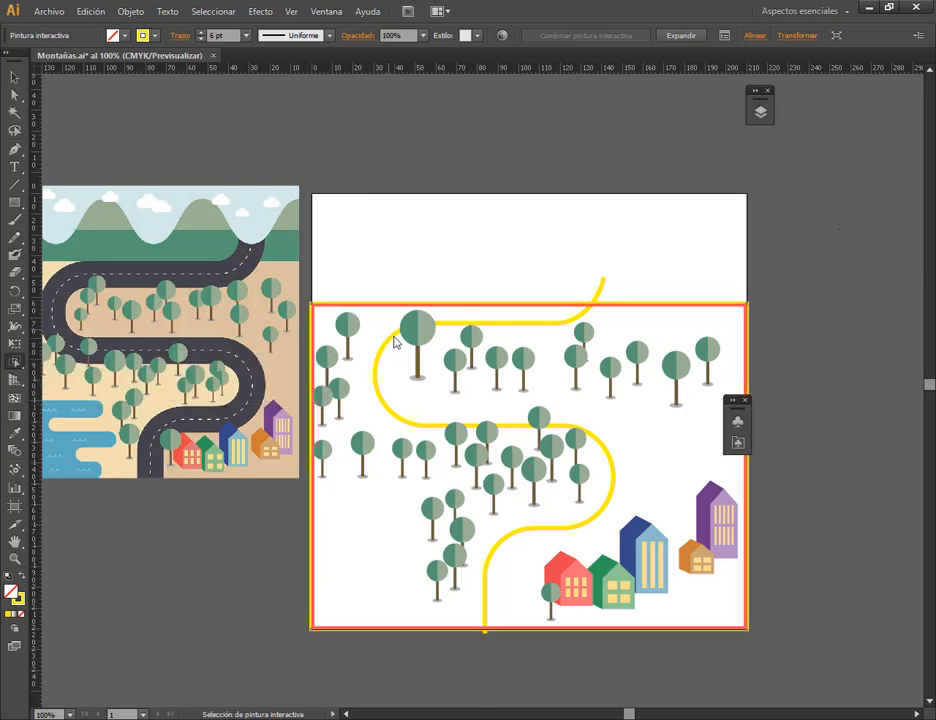
# Merge the road line into the rectangle's Live Paint group and undo the merge.
pyautogui.click(14, 77)
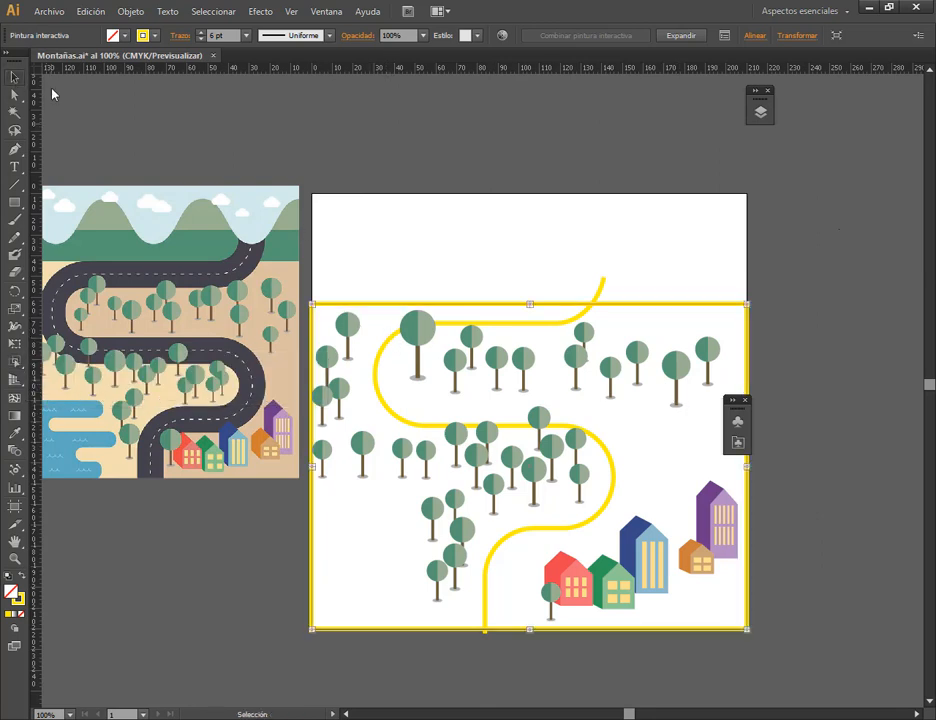
pyautogui.click(570, 178)
pyautogui.click(601, 290)
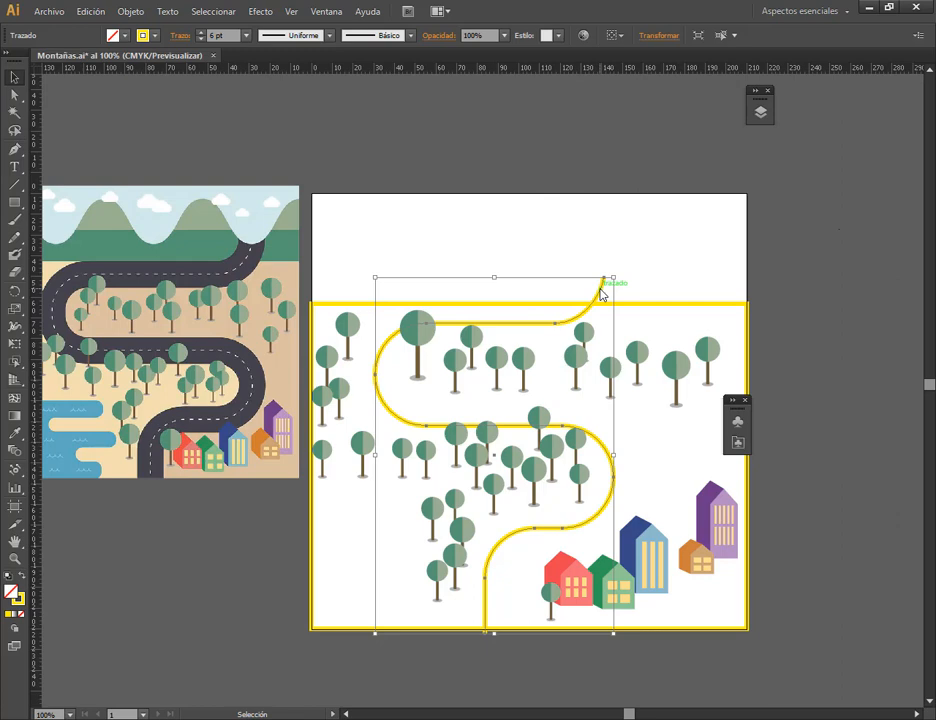
pyautogui.keyDown('shift'); pyautogui.click(592, 312); pyautogui.keyUp('shift')
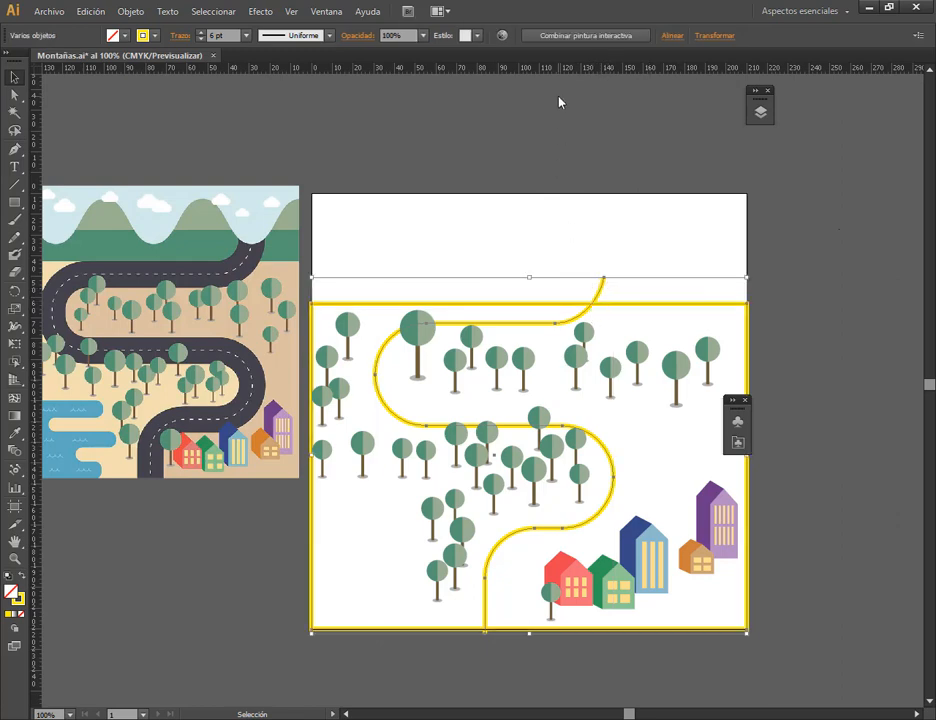
pyautogui.click(581, 36)
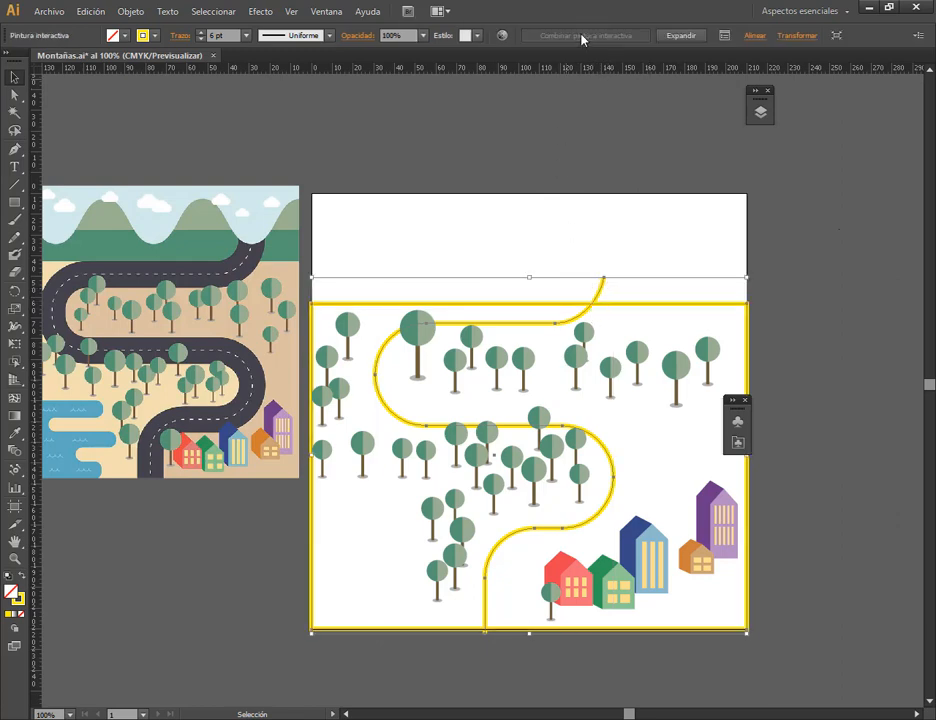
pyautogui.click(62, 604)
pyautogui.click(381, 304)
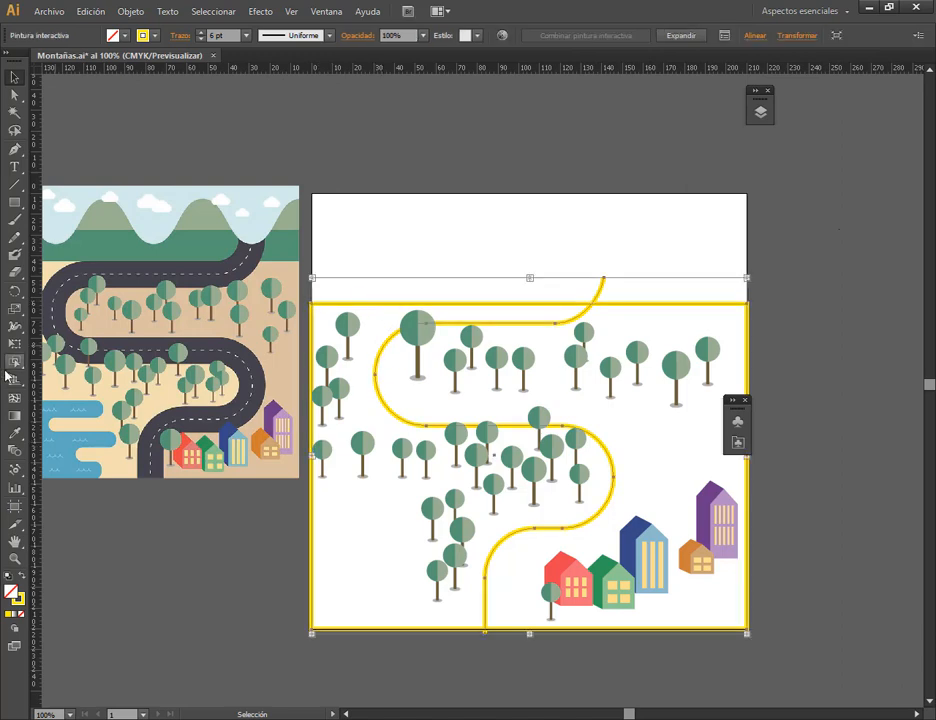
pyautogui.click(12, 362)
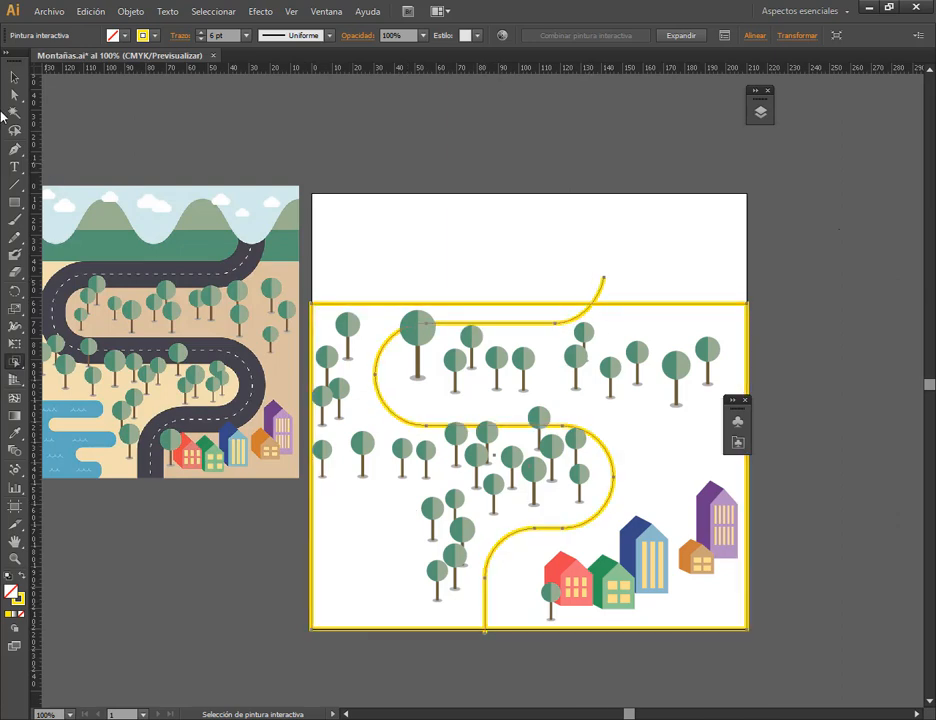
pyautogui.click(14, 77)
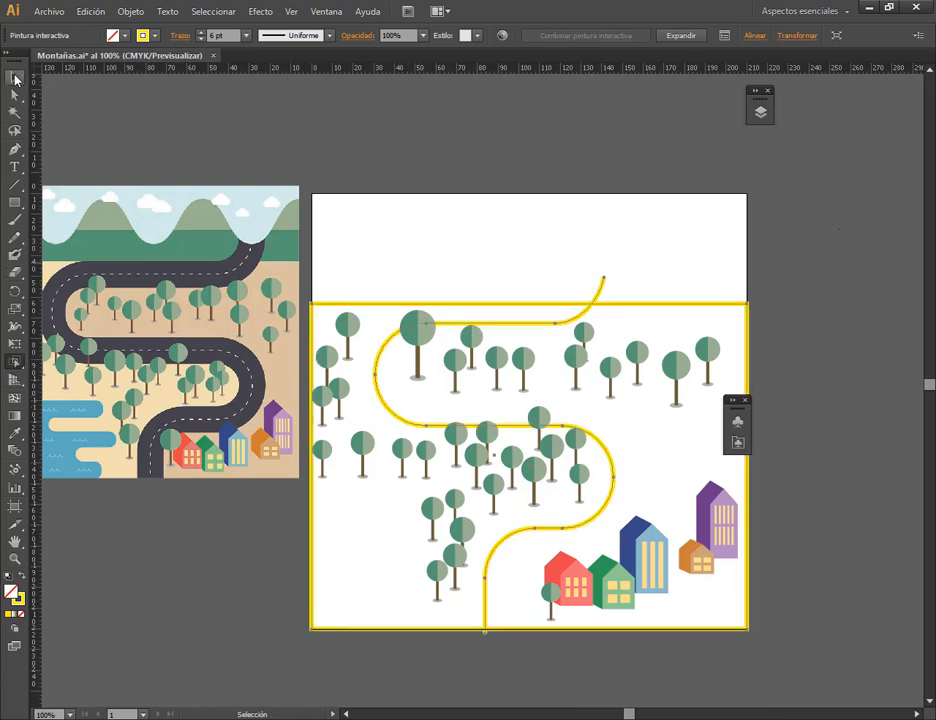
pyautogui.hotkey('ctrl', 'z')
# Compare the object types of the ground rectangle and the road line in the Apariencia panel.
pyautogui.click(598, 191)
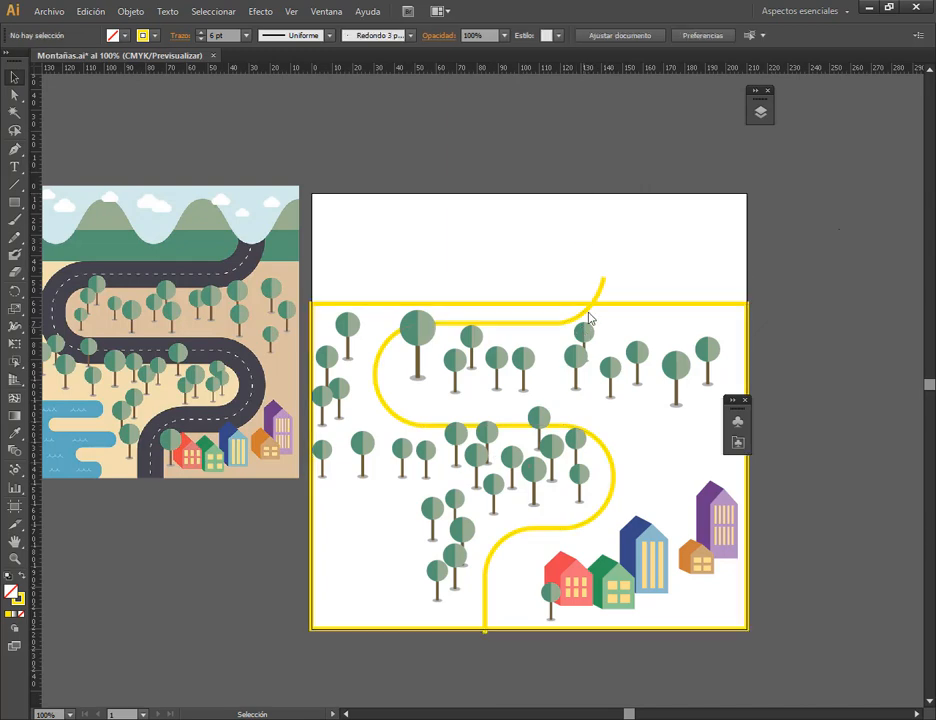
pyautogui.click(606, 307)
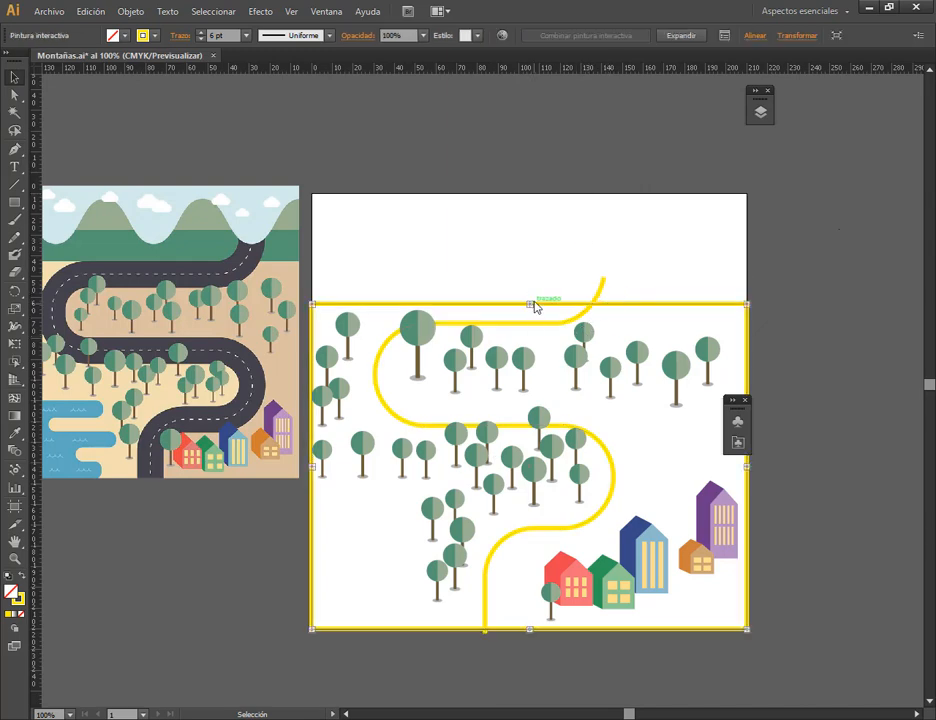
pyautogui.click(333, 11)
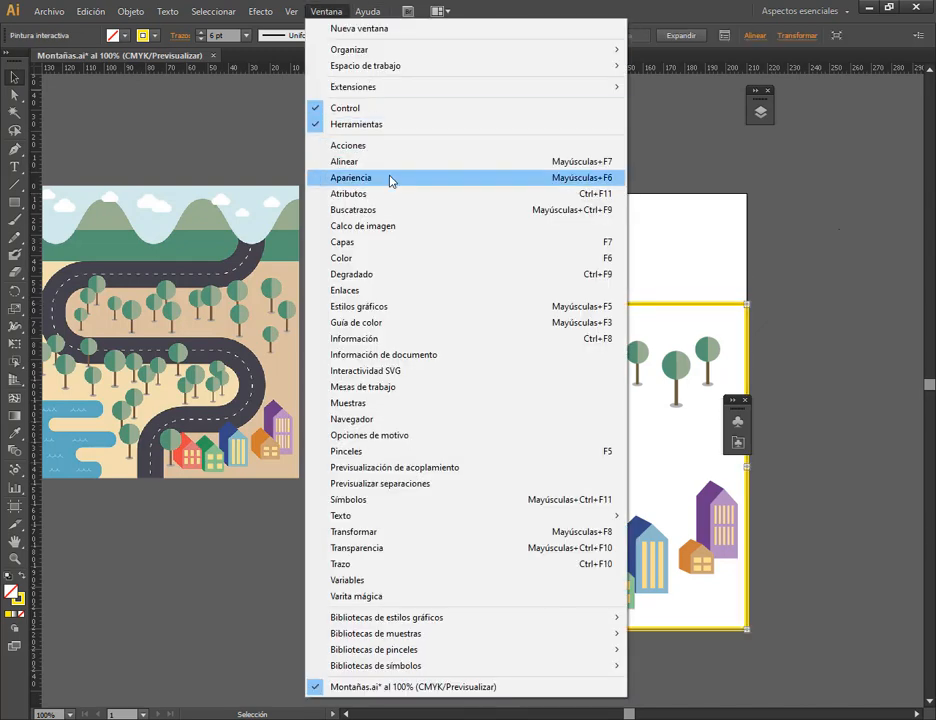
pyautogui.click(391, 180)
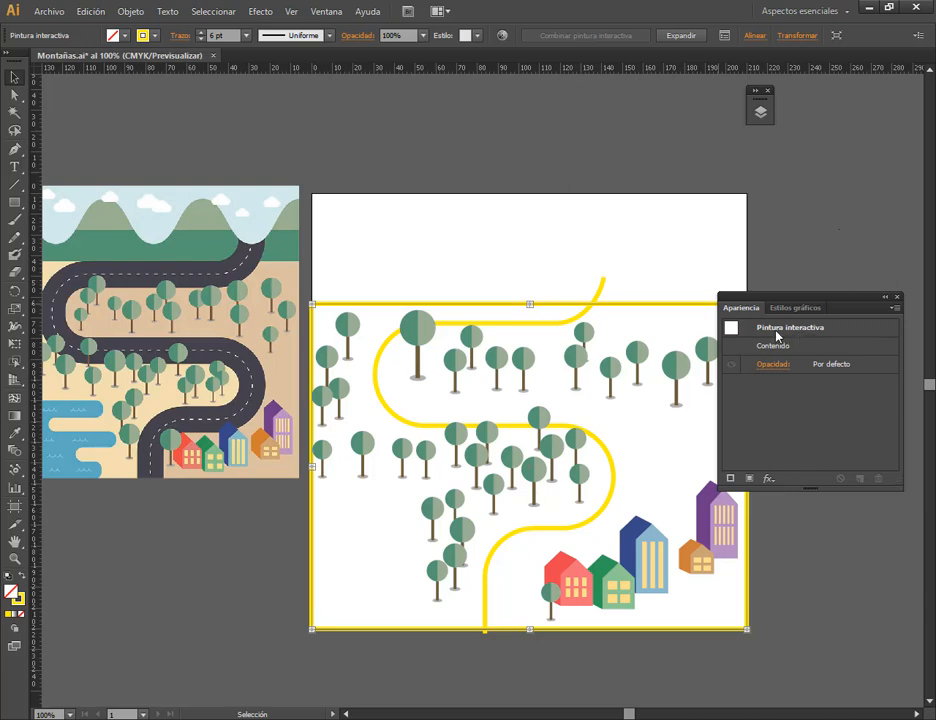
pyautogui.click(604, 291)
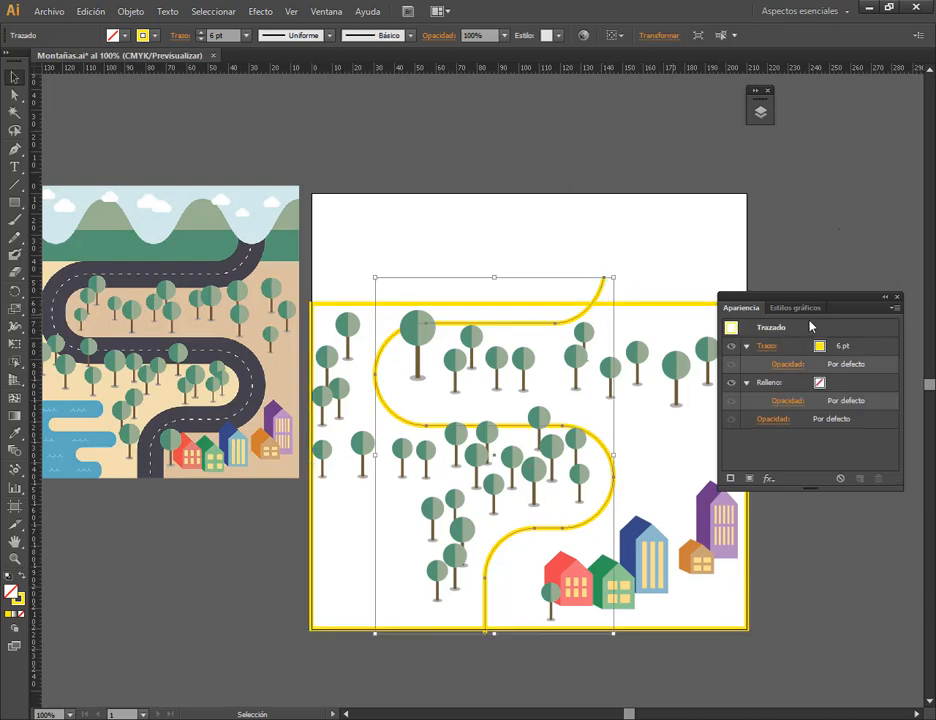
pyautogui.click(885, 298)
# Try to add the road line to the Live Paint group by using the Live Paint Bucket on both objects.
pyautogui.moveTo(664, 283); pyautogui.dragTo(589, 318)
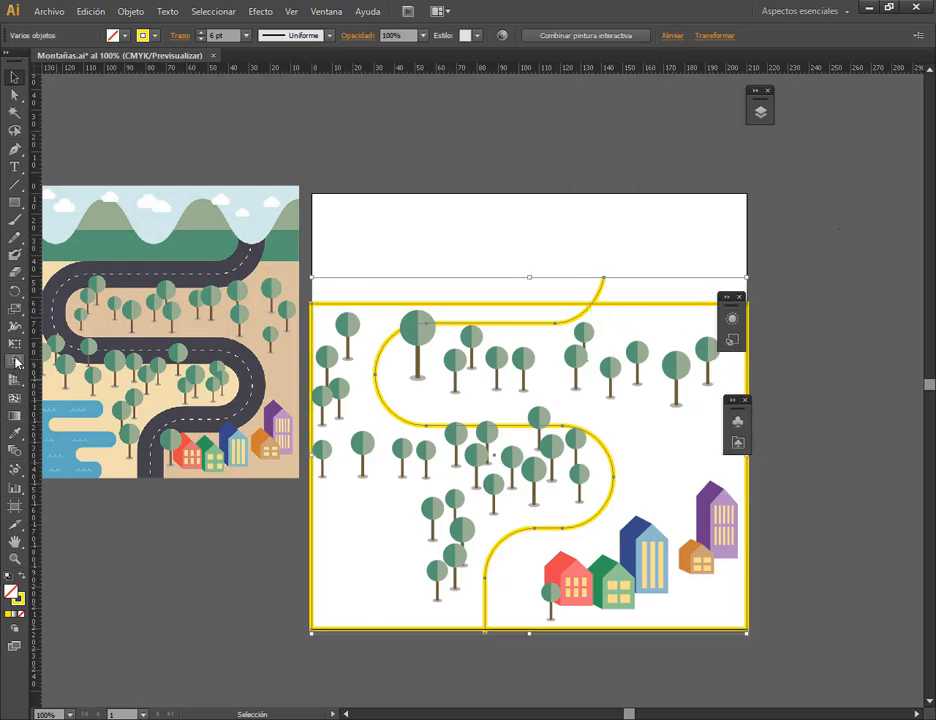
pyautogui.moveTo(14, 362); pyautogui.dragTo(53, 383)
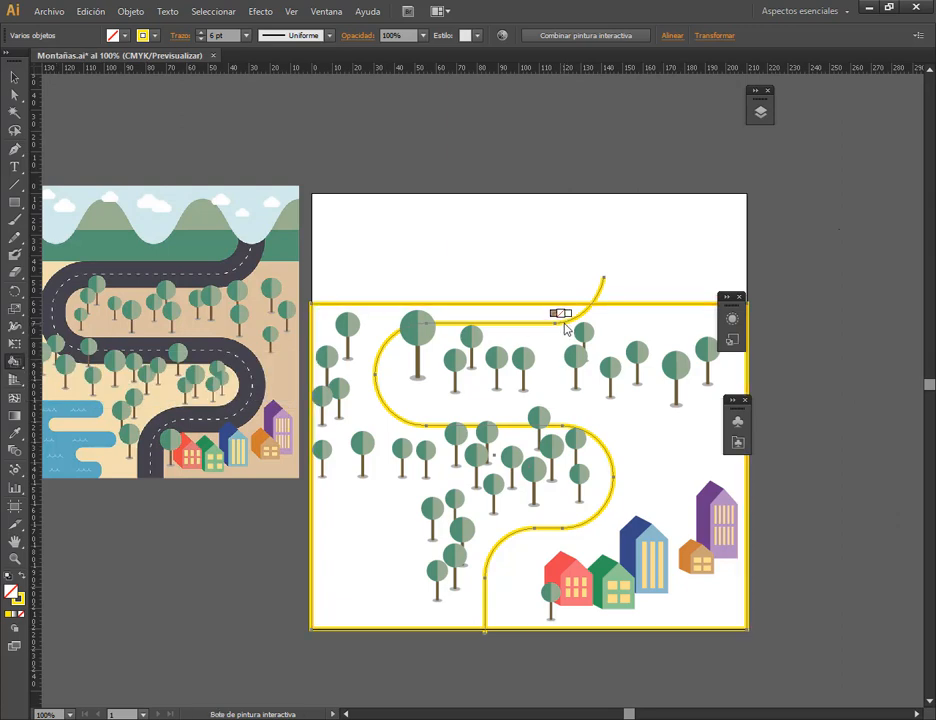
pyautogui.click(565, 328)
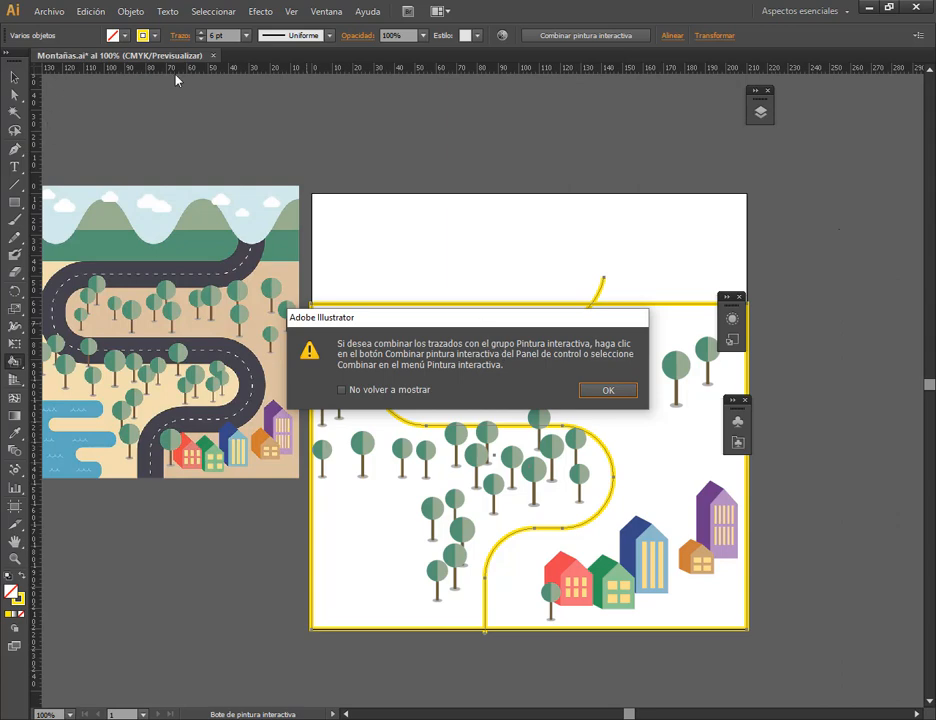
pyautogui.click(607, 390)
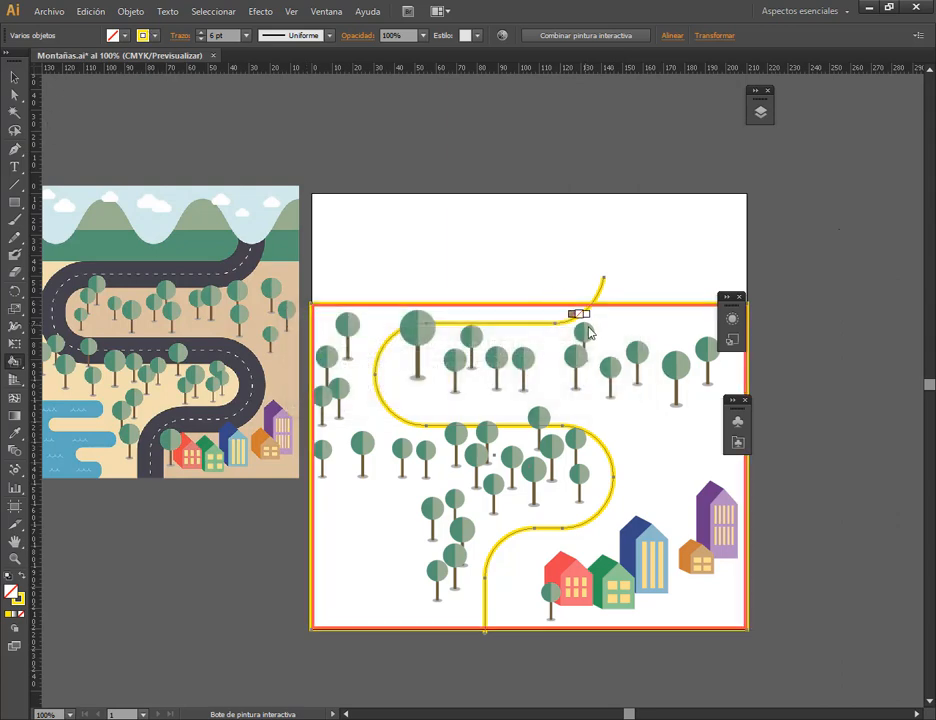
# Combine the road line and the ground rectangle into one Live Paint group.
pyautogui.click(14, 77)
pyautogui.moveTo(572, 288); pyautogui.dragTo(616, 320)
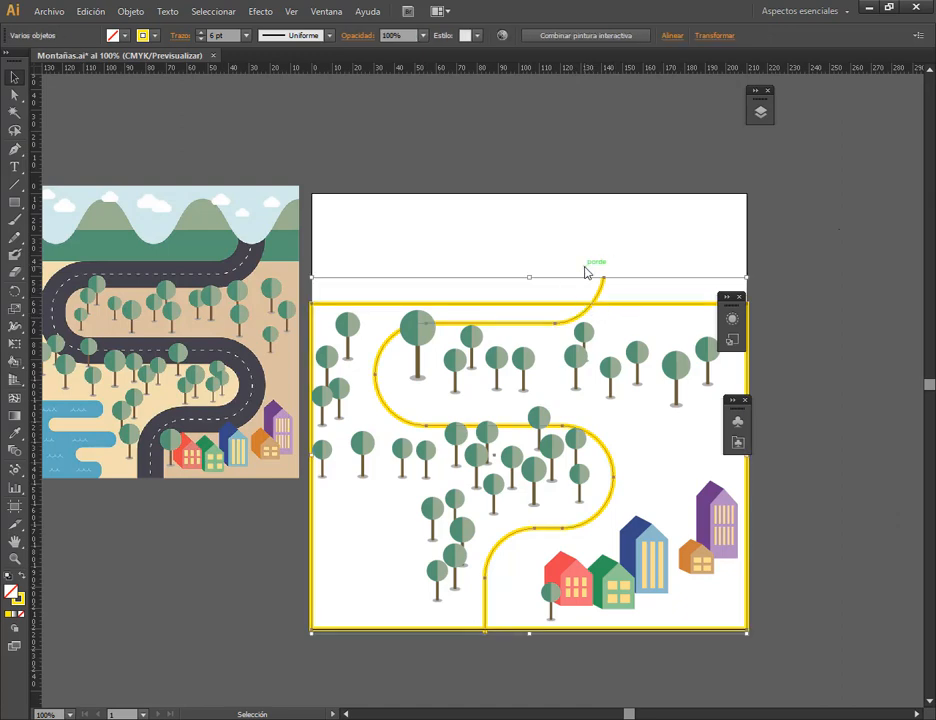
pyautogui.hotkey('ctrl', 'shift', 'd')
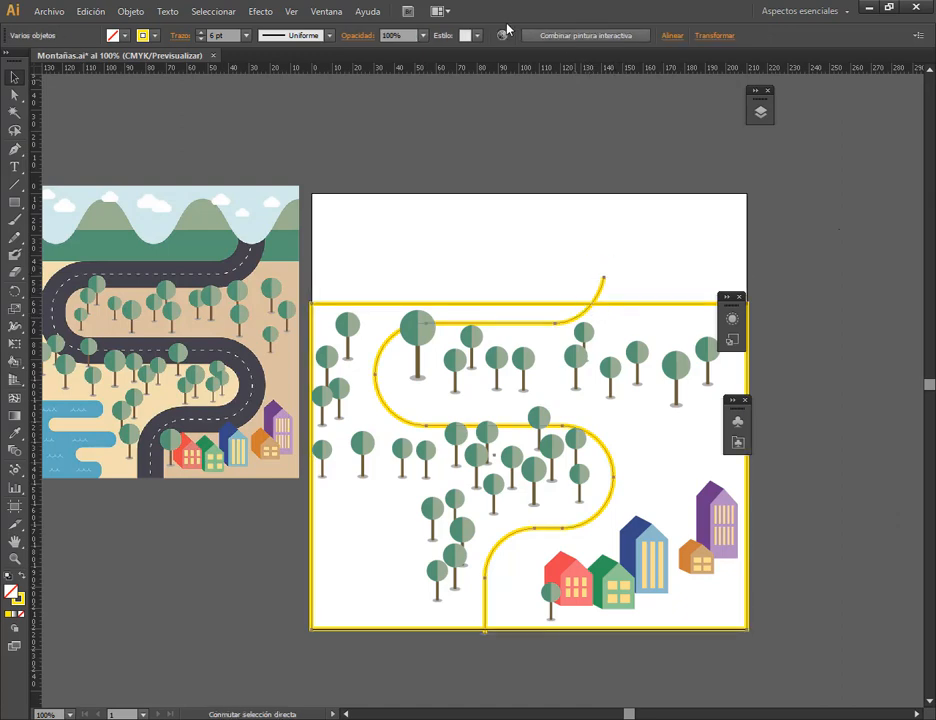
pyautogui.moveTo(511, 20); pyautogui.dragTo(659, 56)
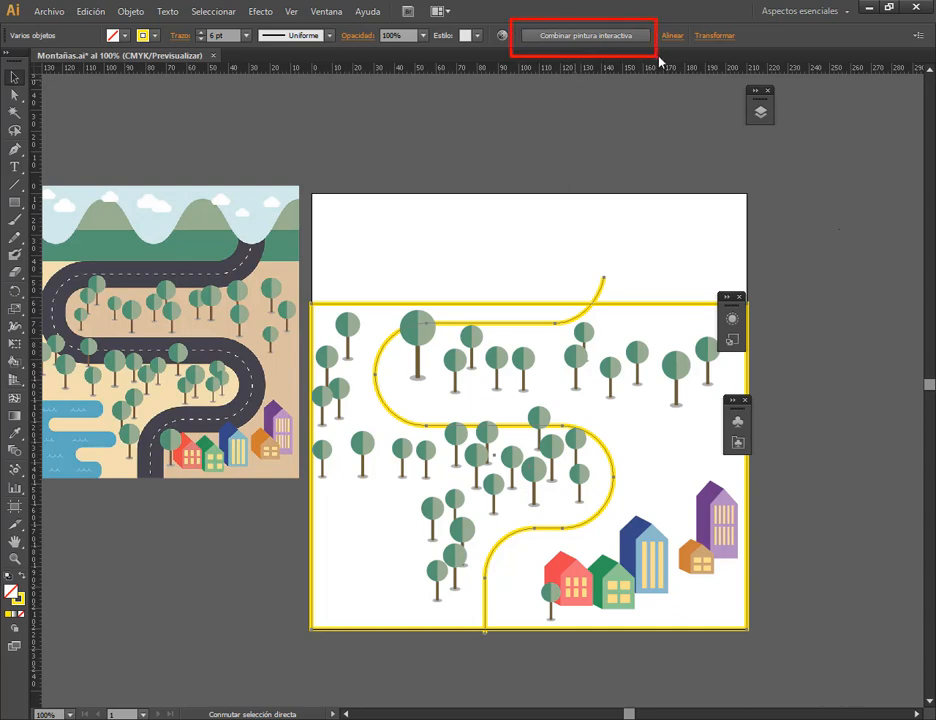
pyautogui.click(600, 35)
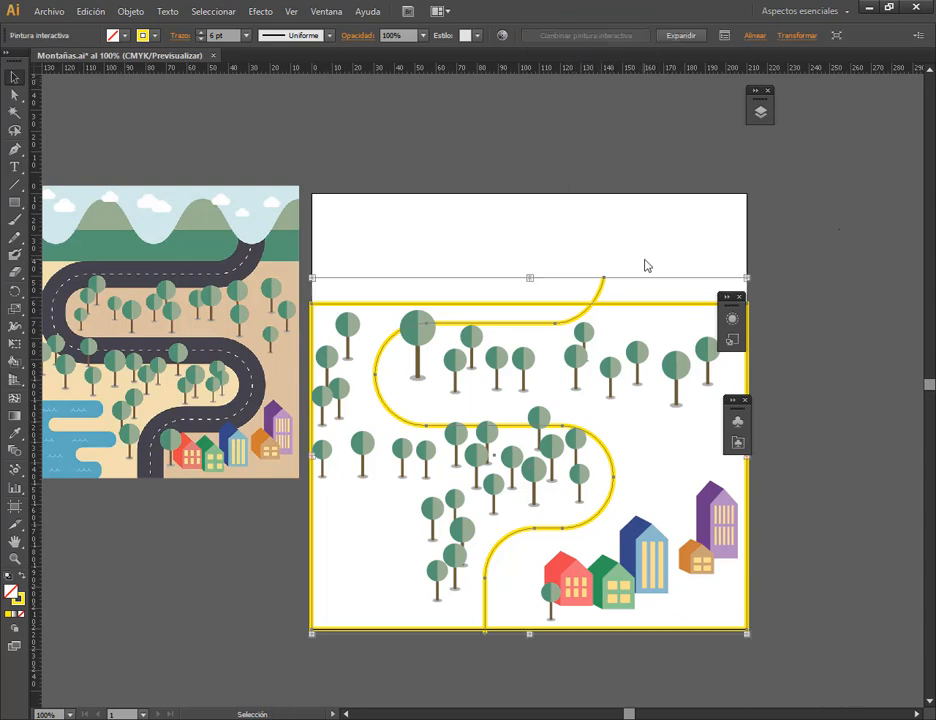
# Fill the ground area west of the road line with the light sand colour sampled from the reference image.
pyautogui.click(12, 362)
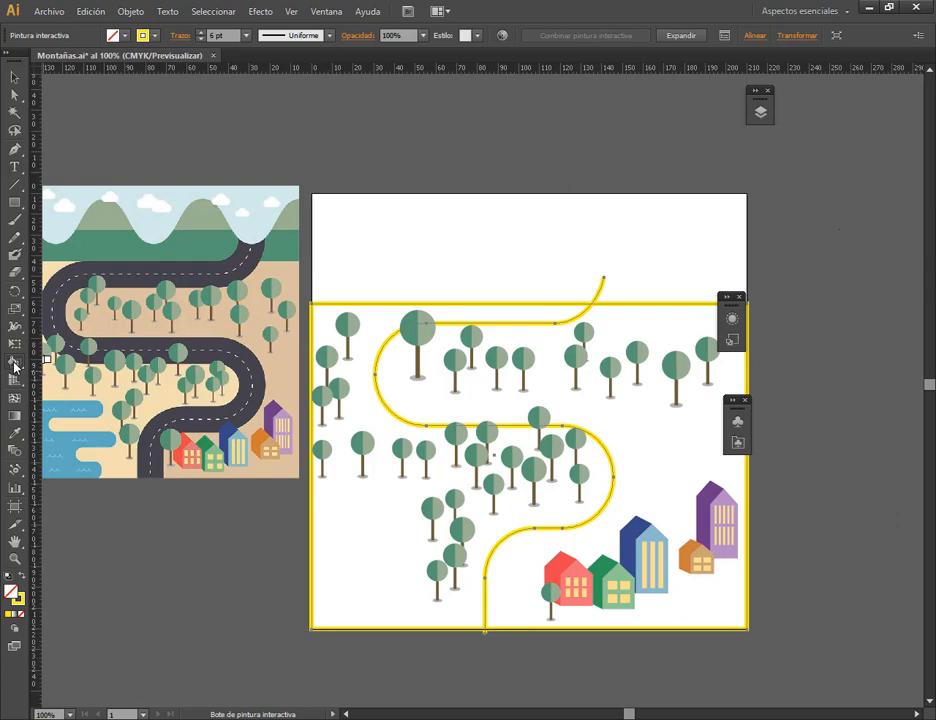
pyautogui.moveTo(14, 366); pyautogui.dragTo(120, 395)
pyautogui.click(359, 368)
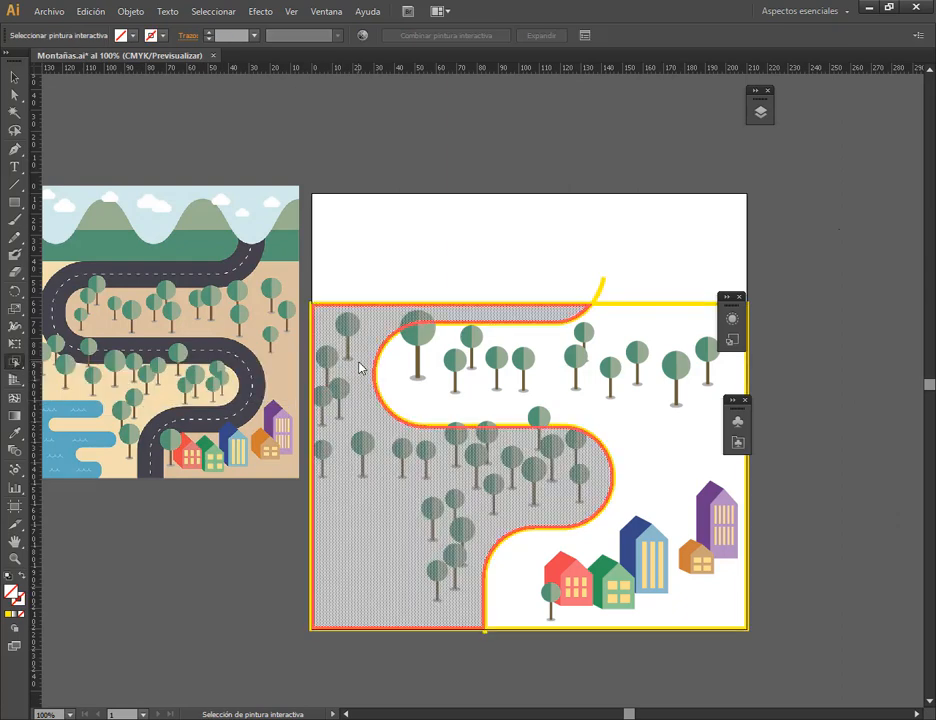
pyautogui.press('i')
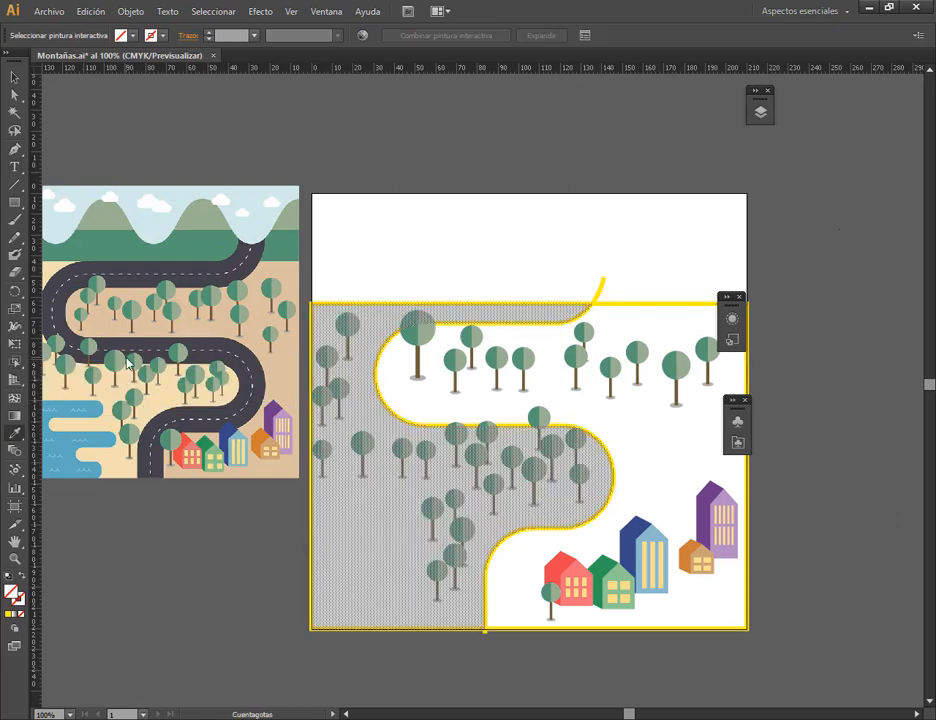
pyautogui.click(82, 397)
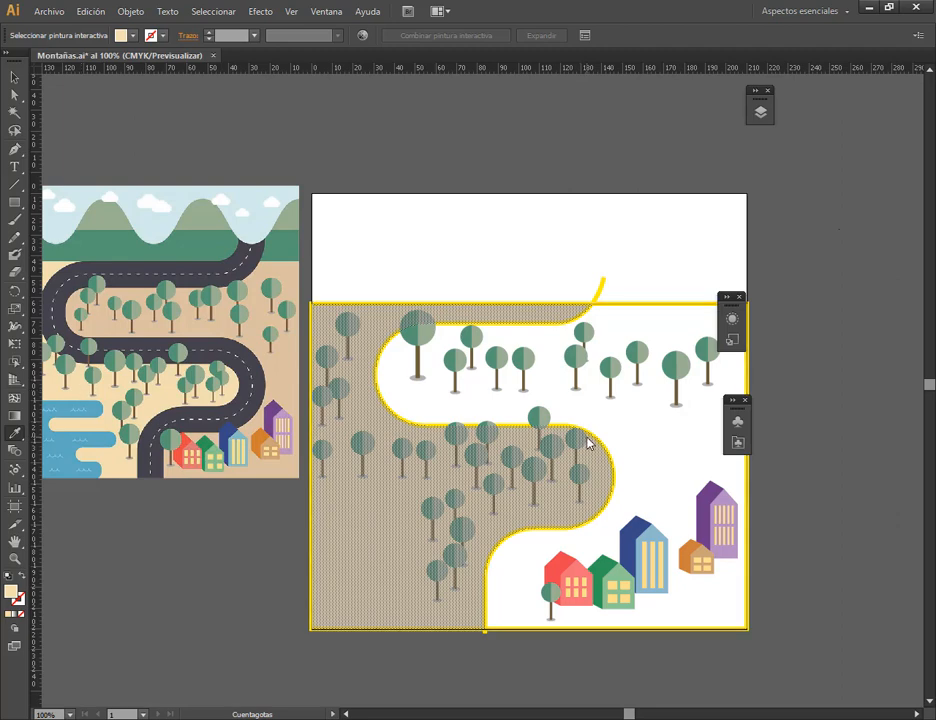
# Fill the ground area east of the road line with the darker tan sampled from the reference image, and deselect.
pyautogui.click(15, 363)
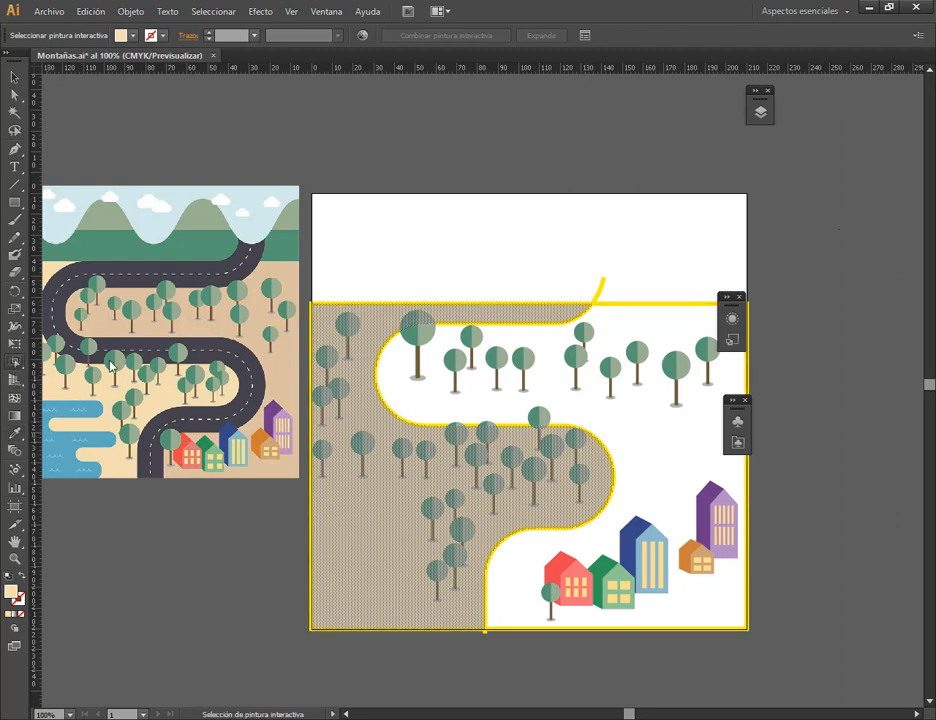
pyautogui.click(631, 426)
pyautogui.press('i')
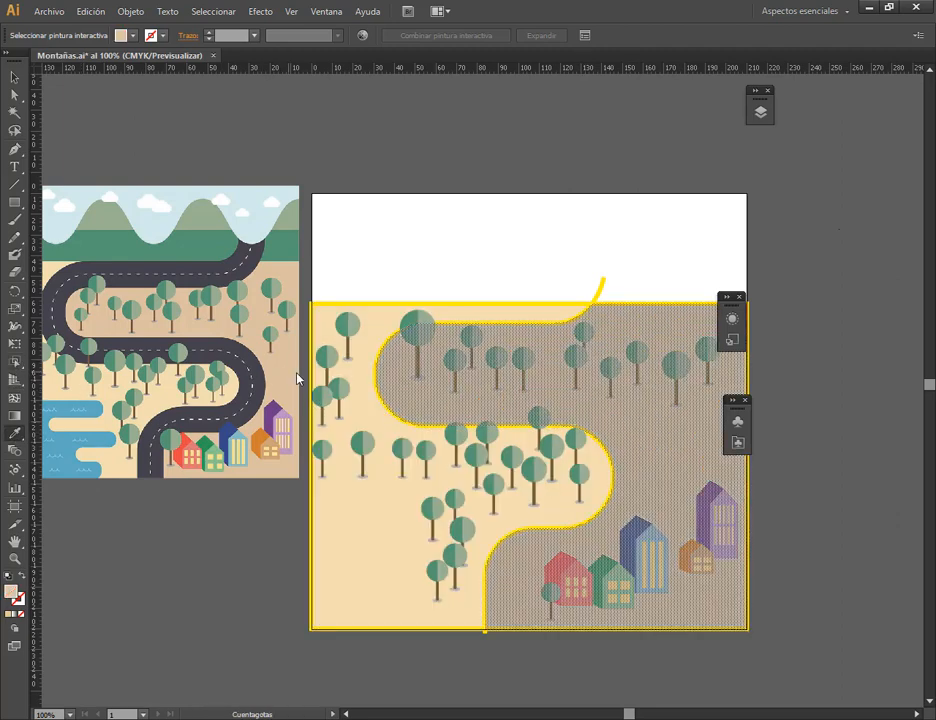
pyautogui.click(13, 77)
pyautogui.click(361, 127)
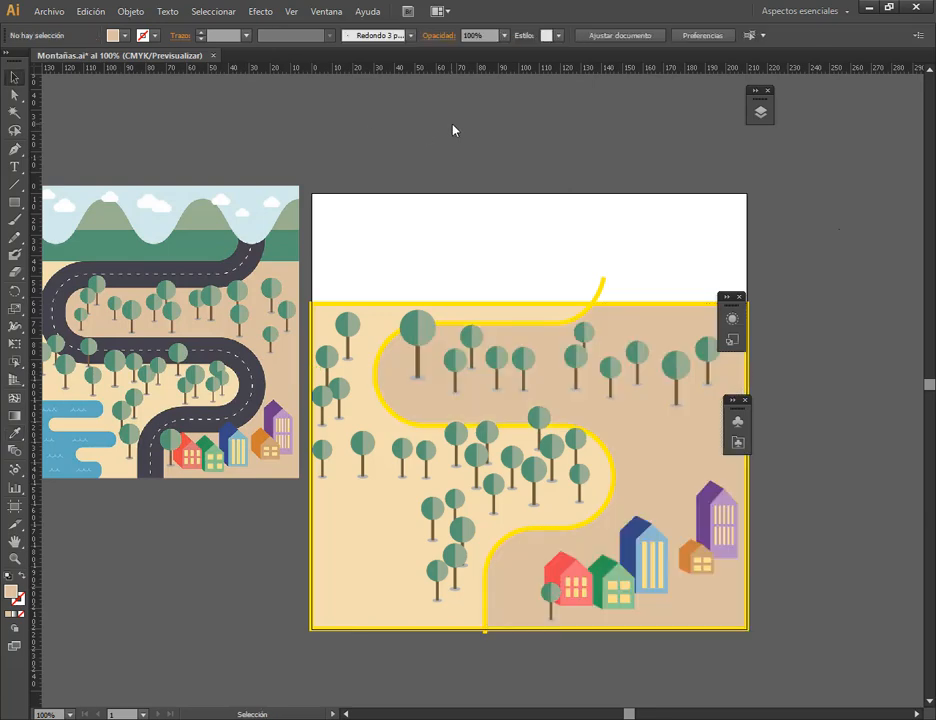
# Remove the yellow stroke from the ground's Live Paint group and deselect it.
pyautogui.click(570, 318)
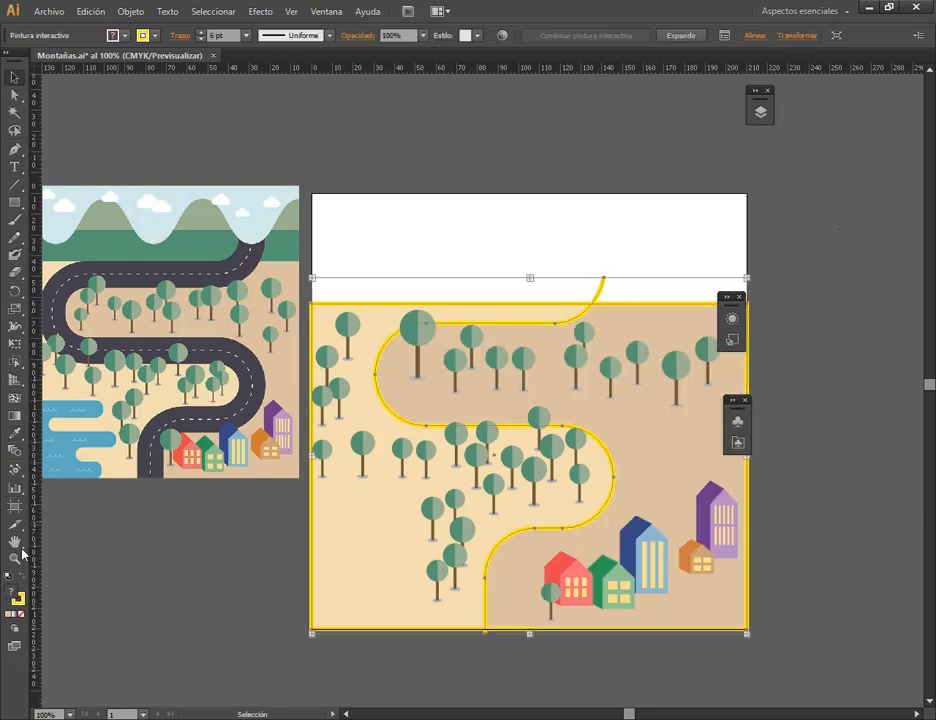
pyautogui.click(22, 613)
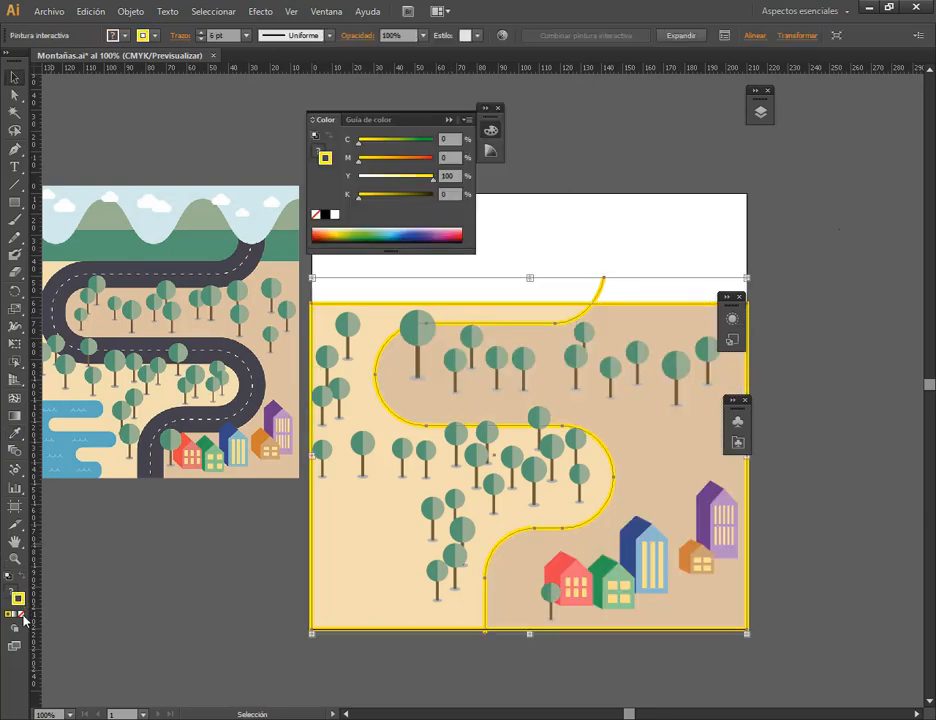
pyautogui.click(451, 120)
pyautogui.click(523, 132)
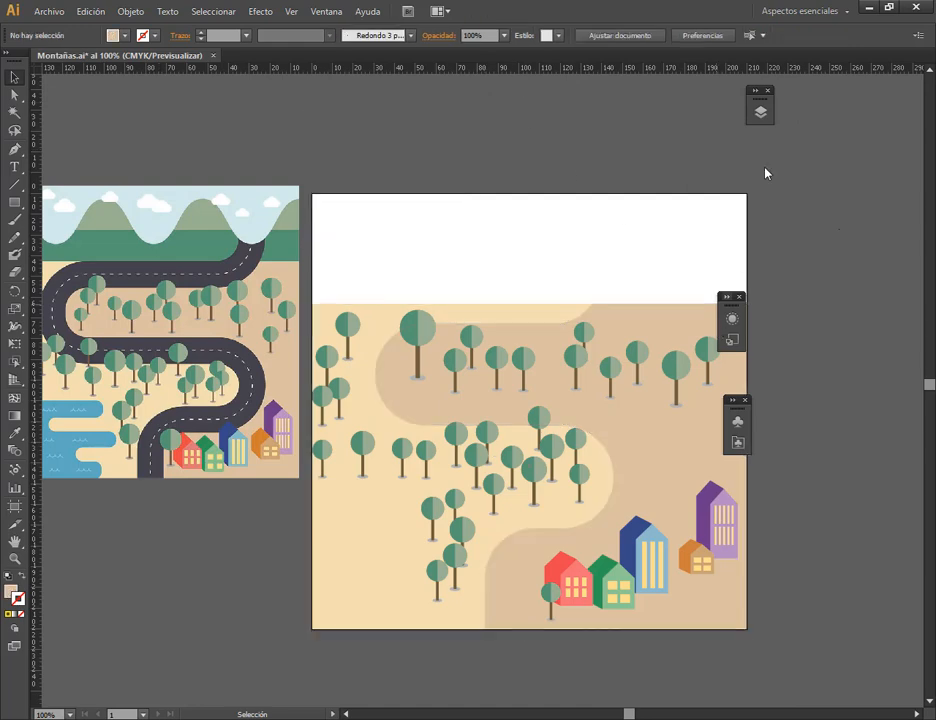
# Show the cielo, Montañas and Capa 6 layers again and collapse Capa 8.
pyautogui.click(760, 106)
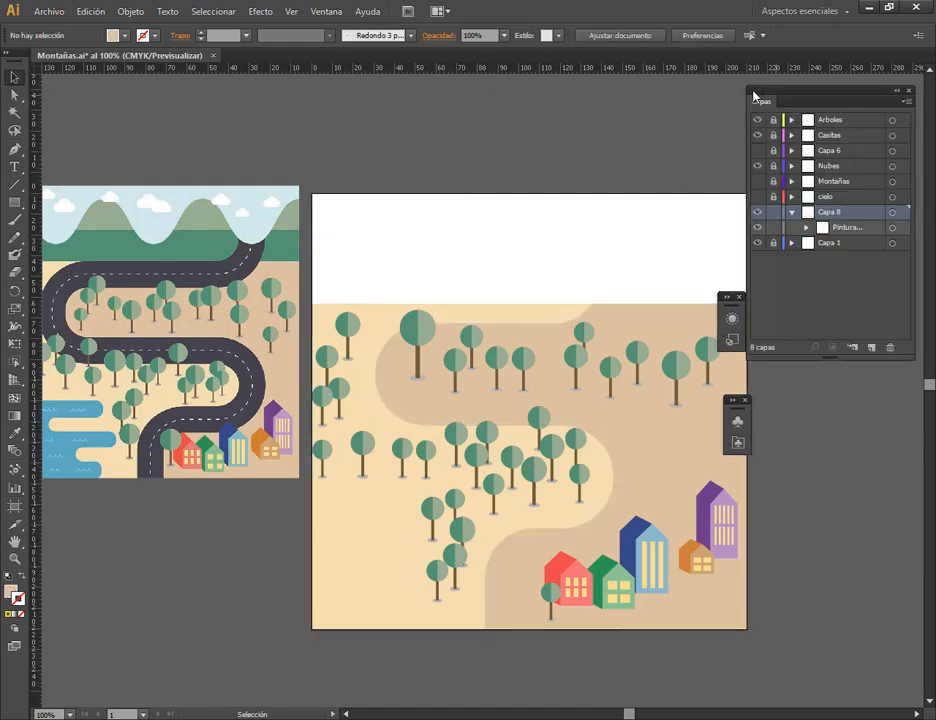
pyautogui.click(757, 197)
pyautogui.click(757, 181)
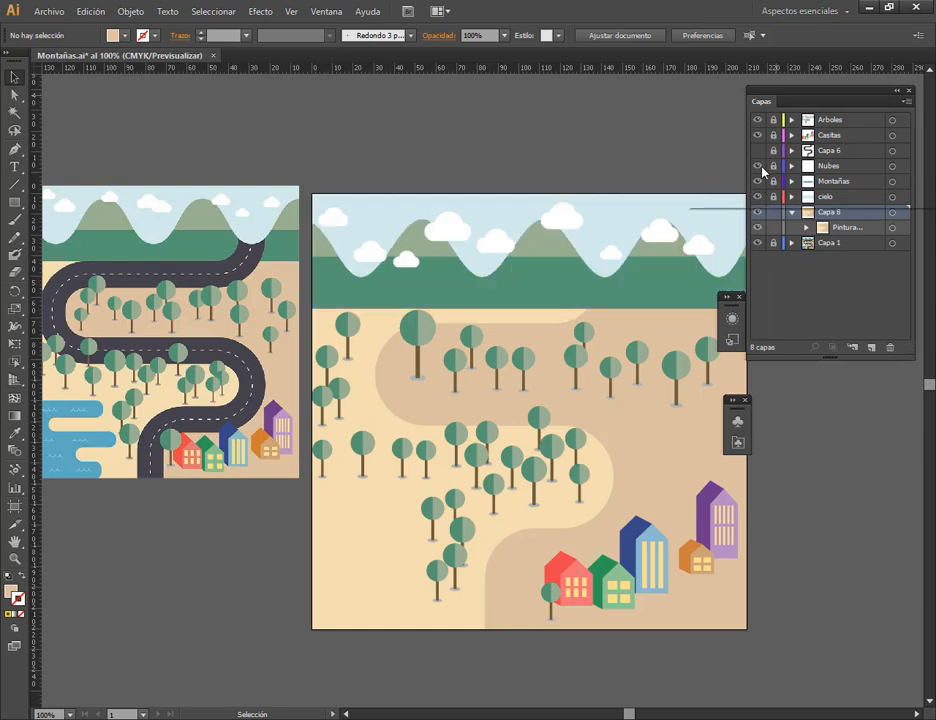
pyautogui.click(794, 212)
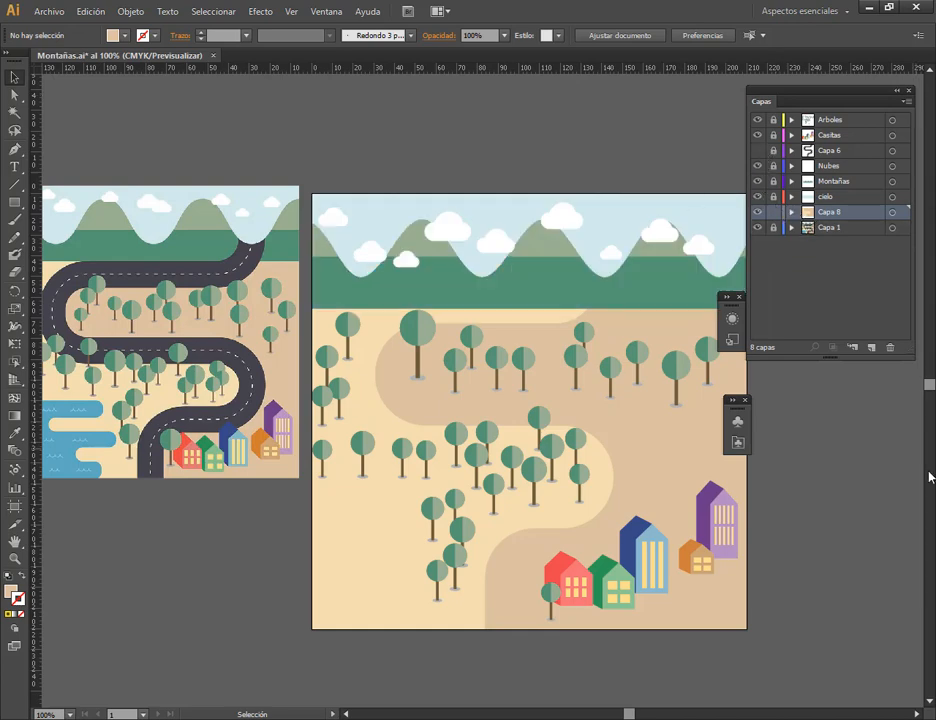
pyautogui.click(758, 150)
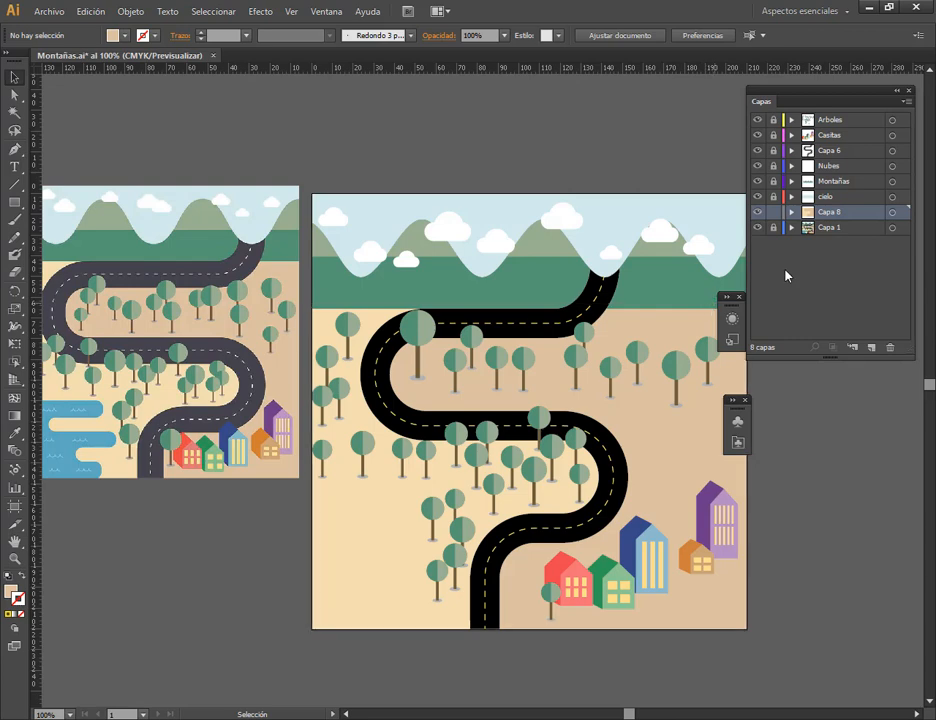
# Lock Capa 8, unlock Capa 6, fill its road shape with the dark grey sampled from the reference road, and deselect.
pyautogui.moveTo(773, 224); pyautogui.dragTo(775, 158)
pyautogui.click(792, 151)
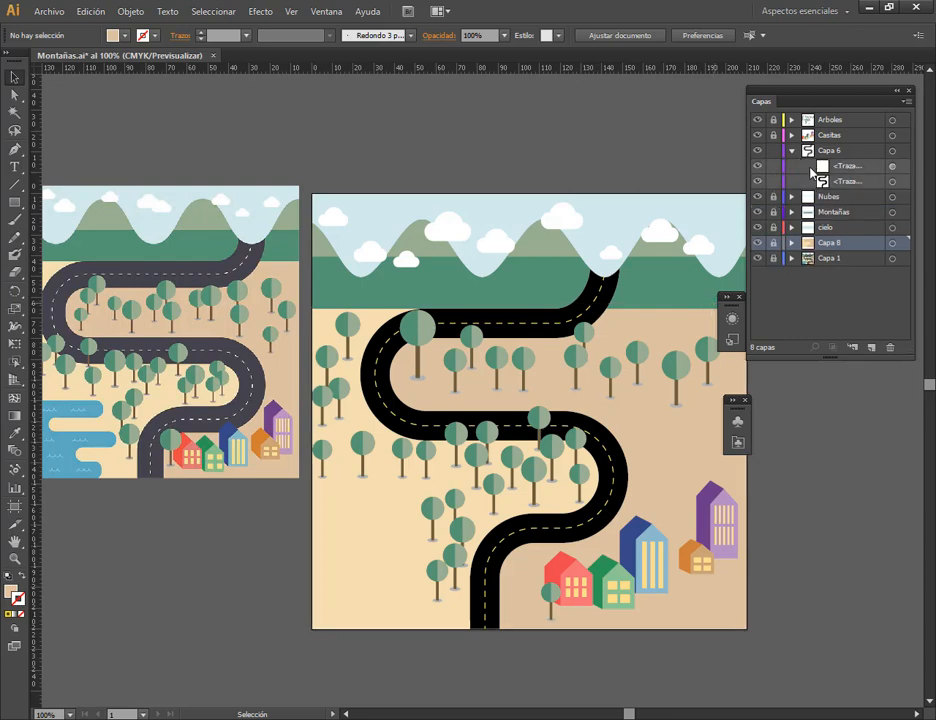
pyautogui.click(893, 182)
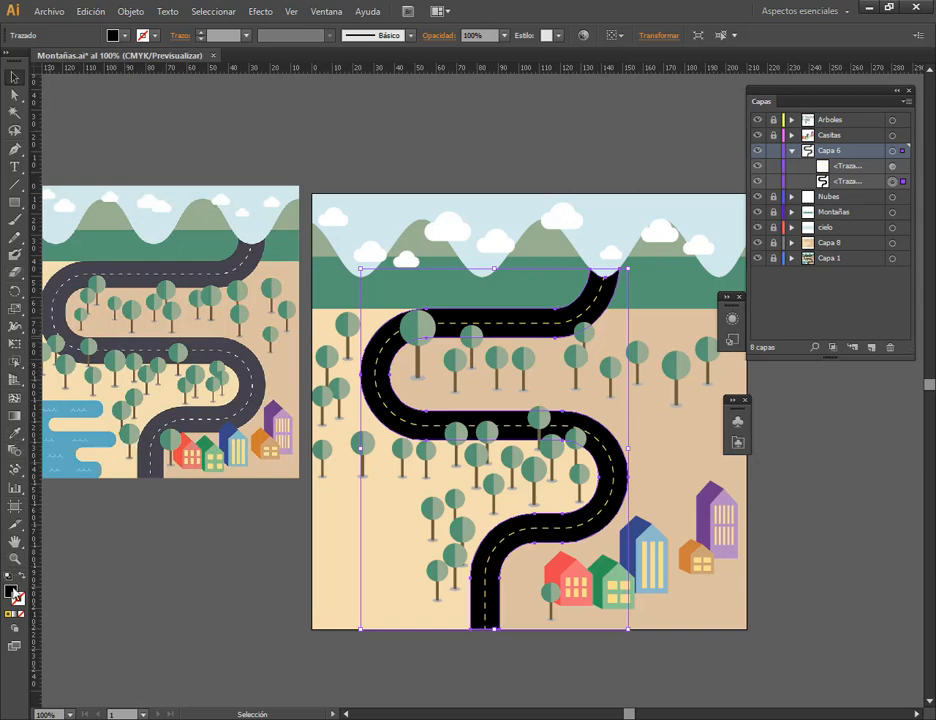
pyautogui.click(12, 592)
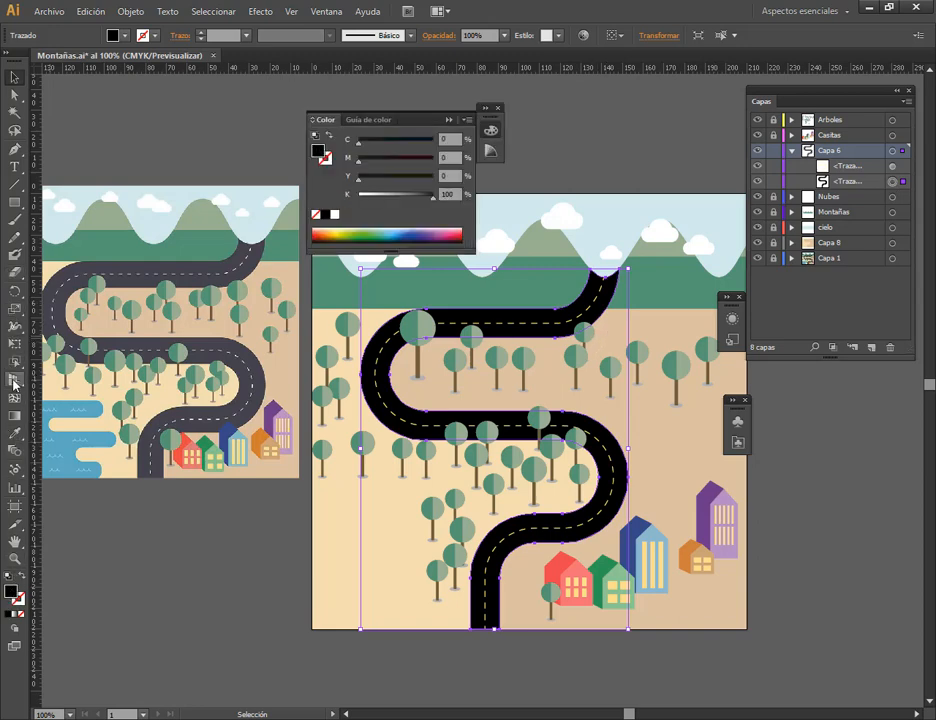
pyautogui.click(118, 278)
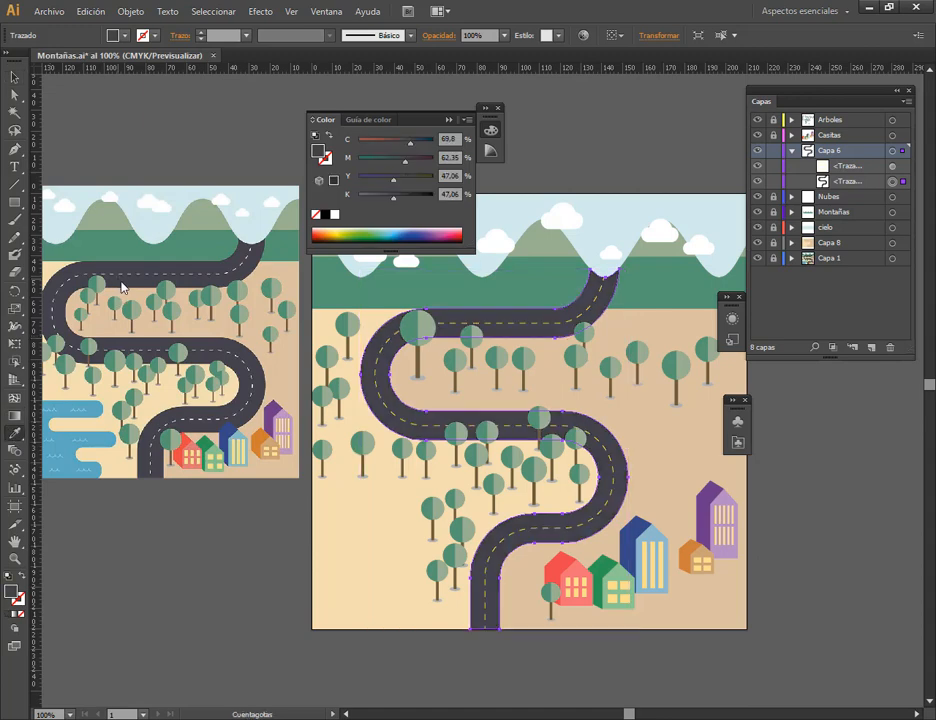
pyautogui.click(14, 76)
pyautogui.click(598, 181)
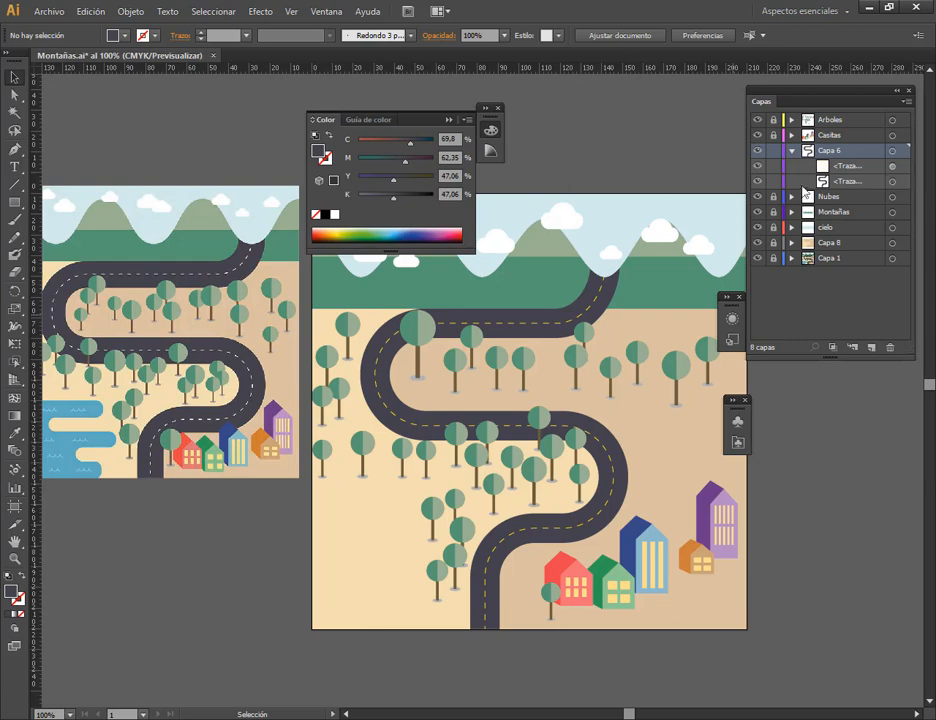
# Select the road's dashed centre line on Capa 6 and make its stroke the active colour.
pyautogui.click(891, 166)
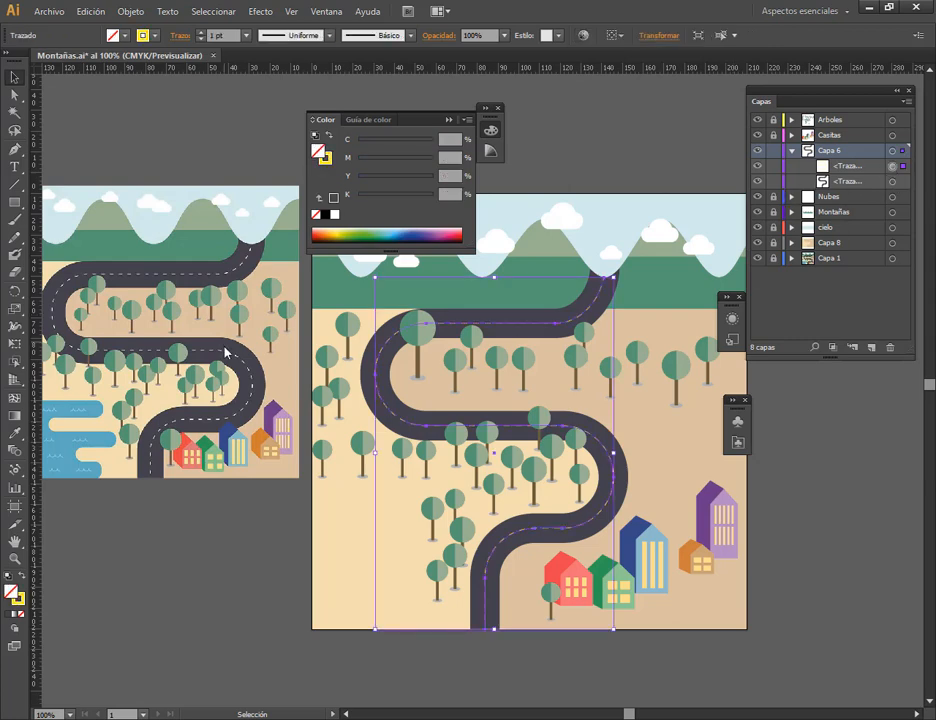
pyautogui.click(24, 598)
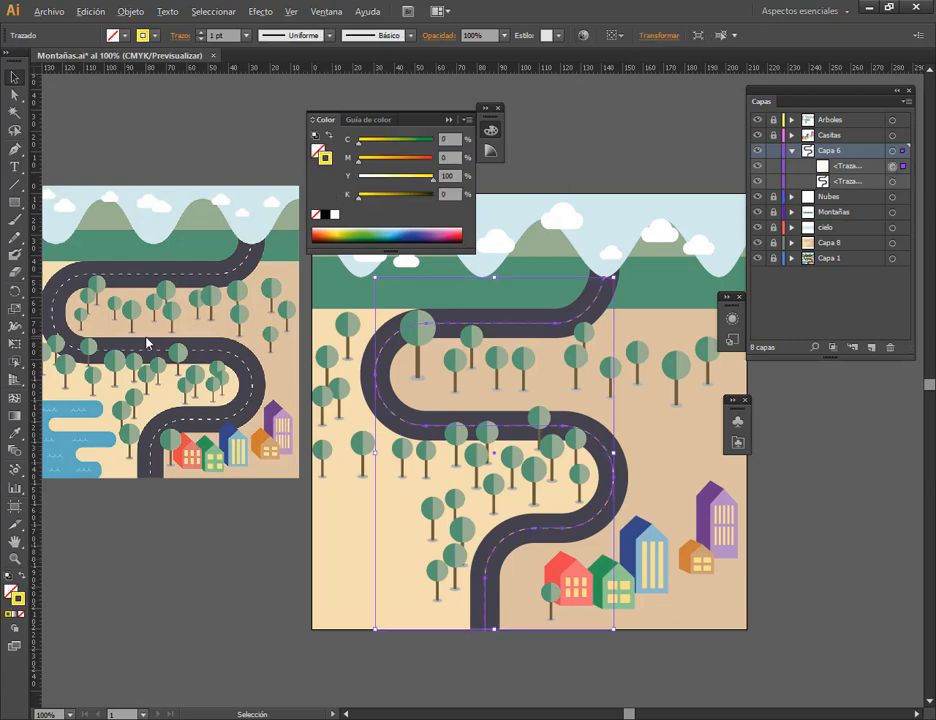
# Try to apply the white sampled from the reference road's dashes to the centre line, and undo it.
pyautogui.scroll(5, 148, 340)
pyautogui.scroll(2, 375, 390)
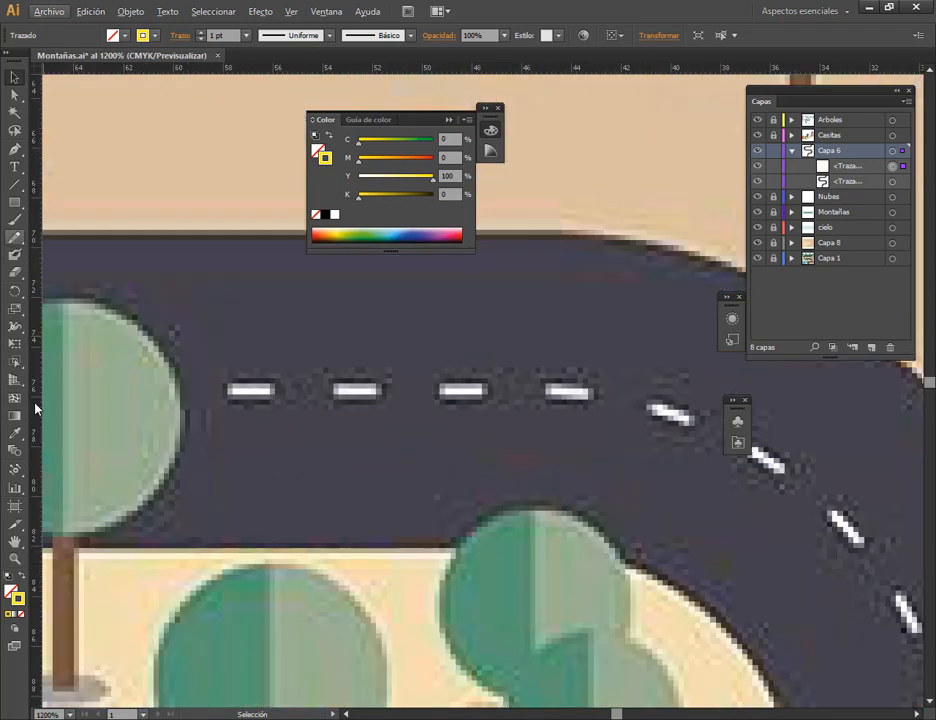
pyautogui.press('i')
pyautogui.click(368, 397)
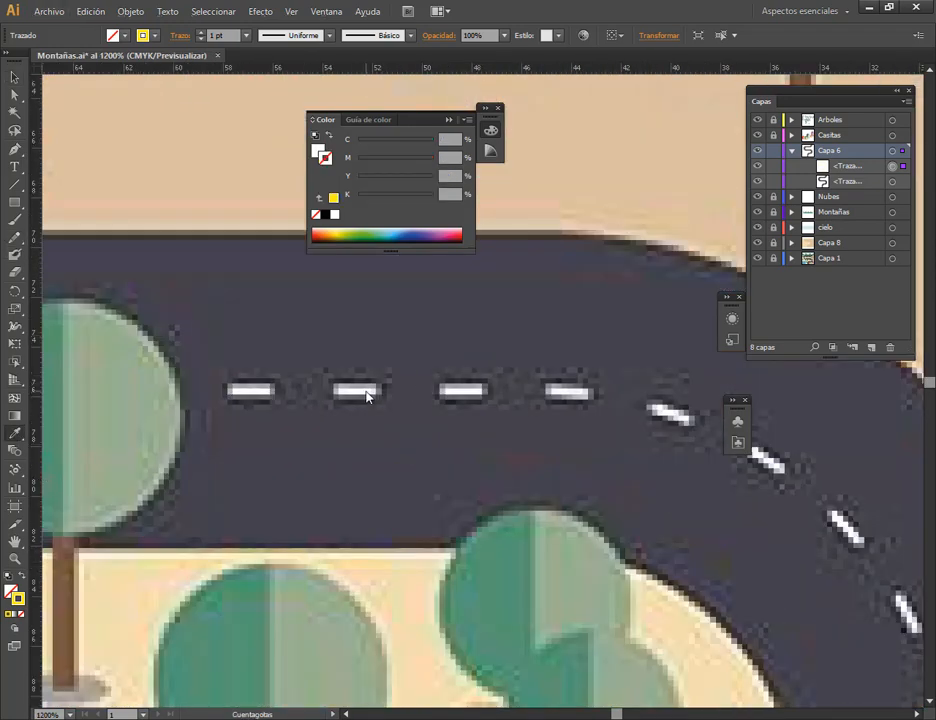
pyautogui.scroll(-7, 516, 487)
pyautogui.scroll(-2, 512, 495)
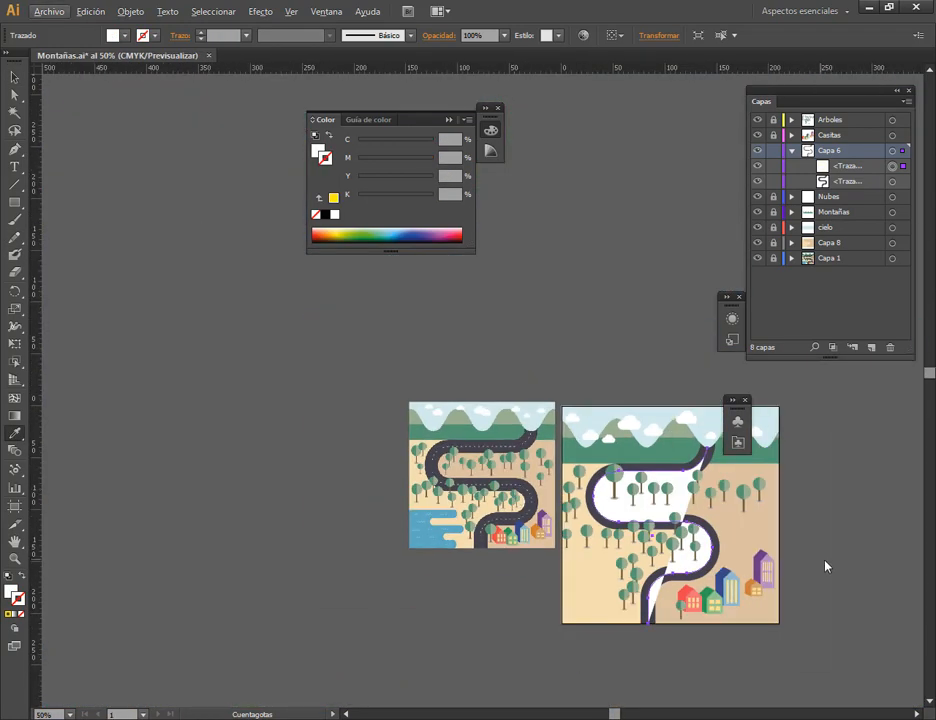
pyautogui.scroll(2, 800, 565)
pyautogui.click(13, 77)
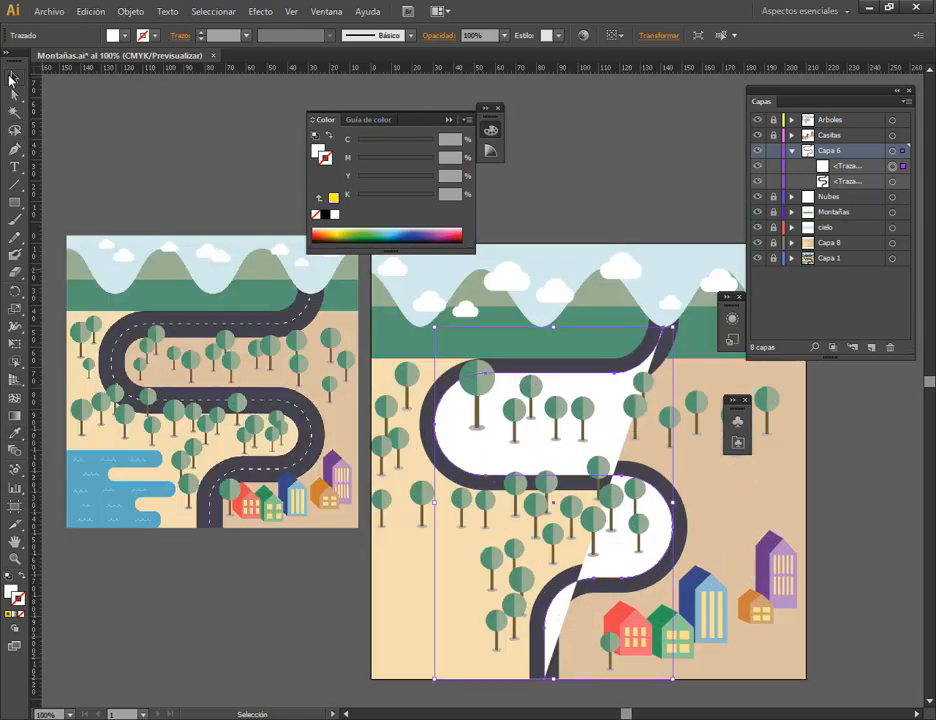
pyautogui.hotkey('ctrl', 'z')
# Recolour only the centre line's stroke with the white sampled from the reference road's dashes, and deselect.
pyautogui.scroll(4, 238, 412)
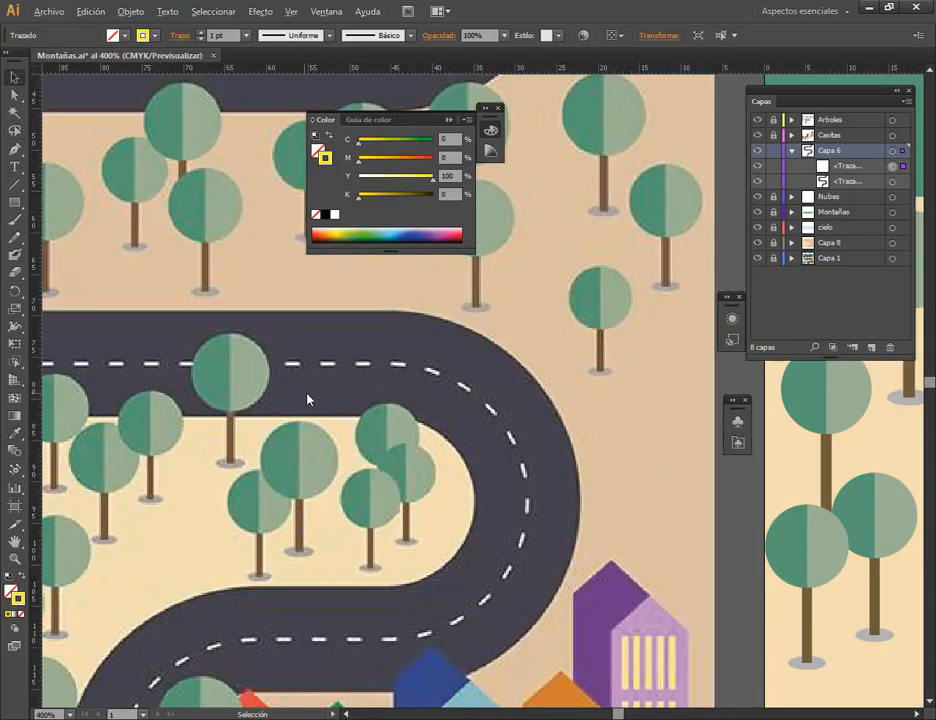
pyautogui.click(13, 433)
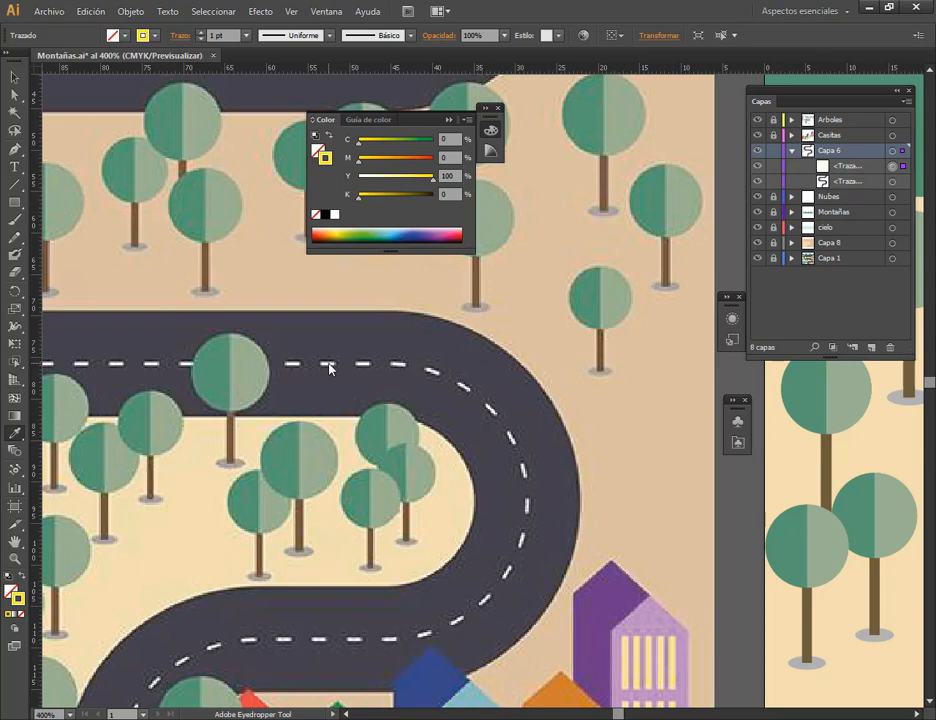
pyautogui.click(329, 368)
pyautogui.scroll(-5, 440, 388)
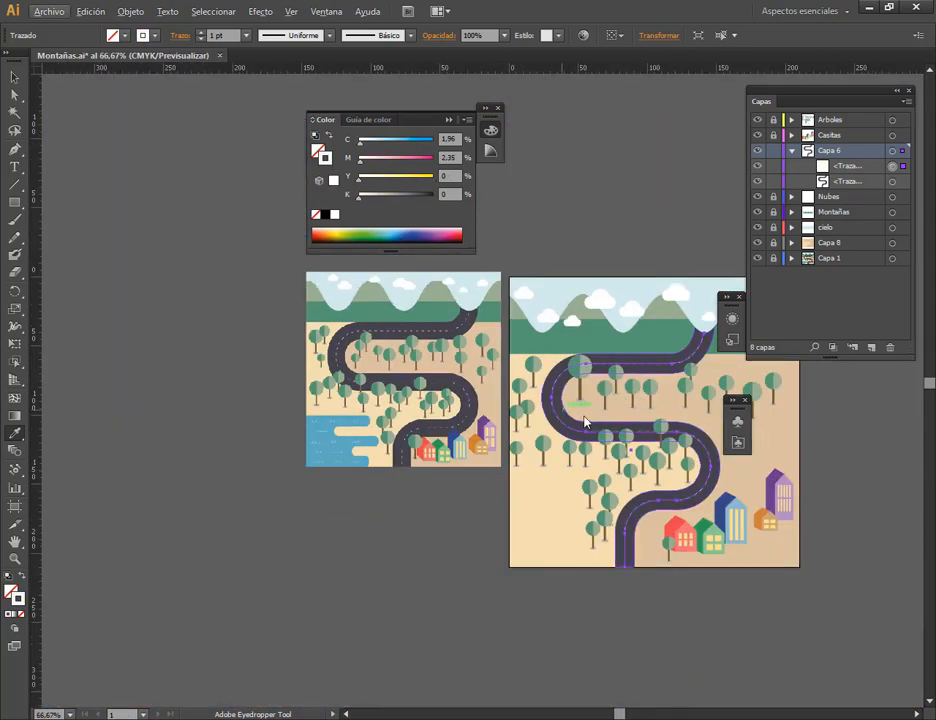
pyautogui.scroll(4, 659, 404)
pyautogui.press('v')
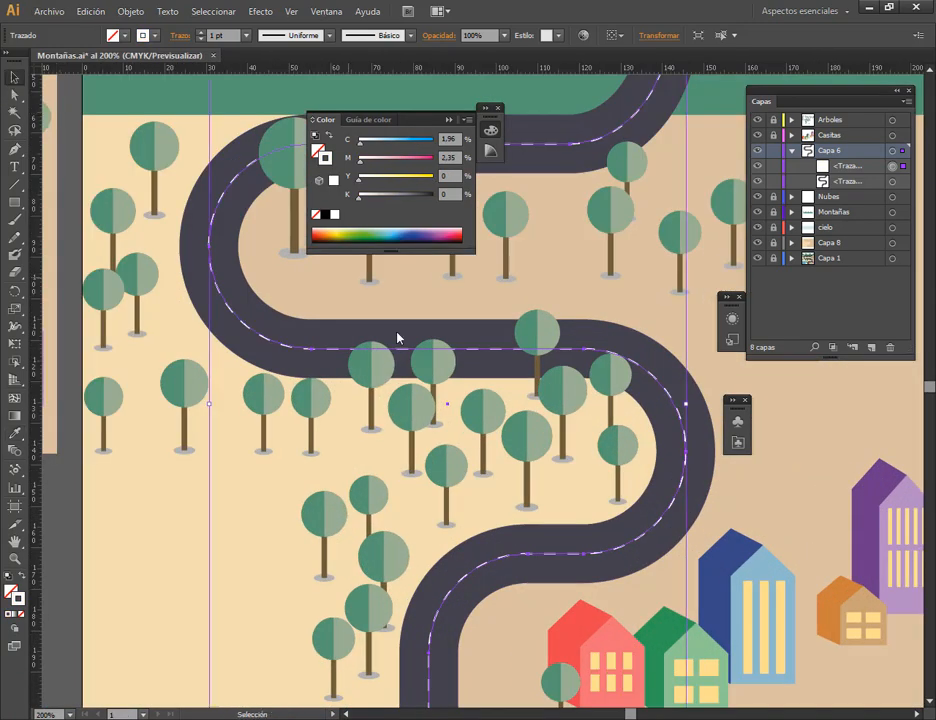
pyautogui.click(399, 399)
pyautogui.scroll(-3, 399, 399)
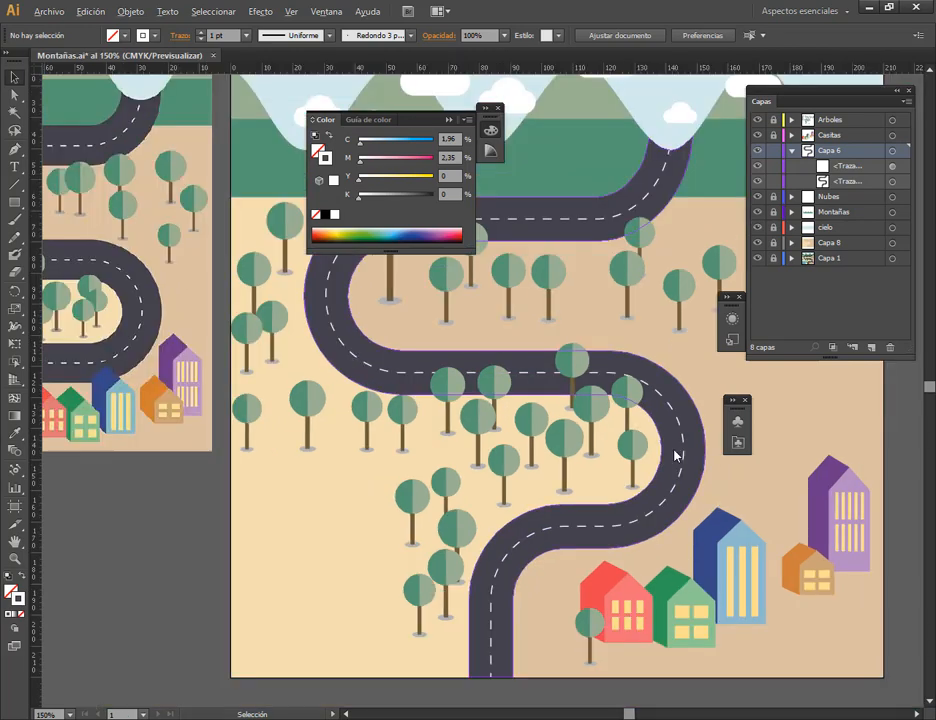
pyautogui.scroll(1, 640, 487)
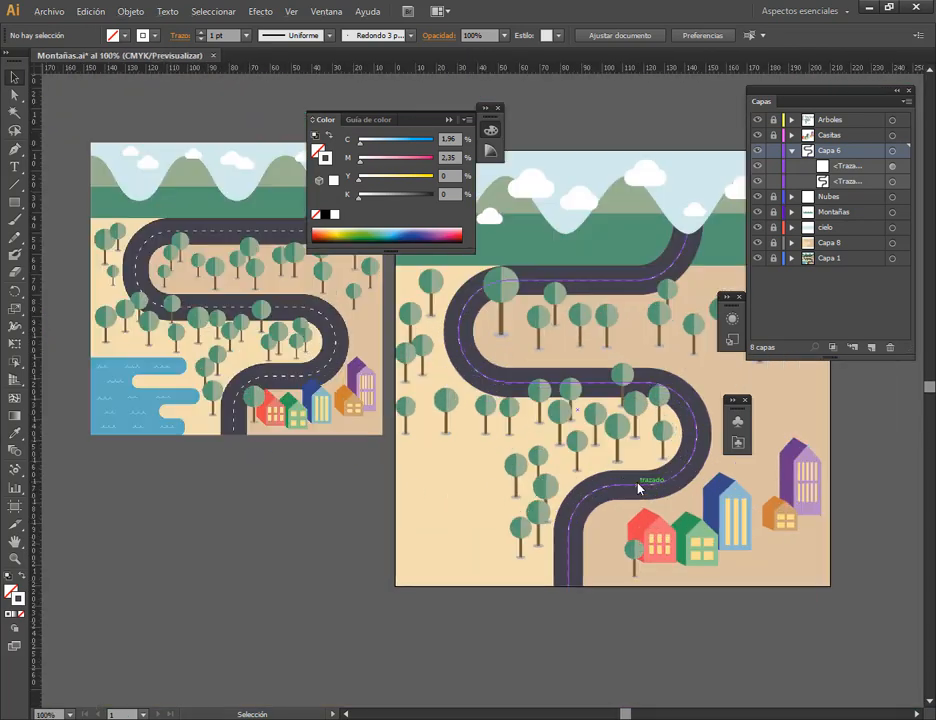
# Collapse and lock Capa 6, and add a new layer at the top of the layer stack.
pyautogui.click(792, 150)
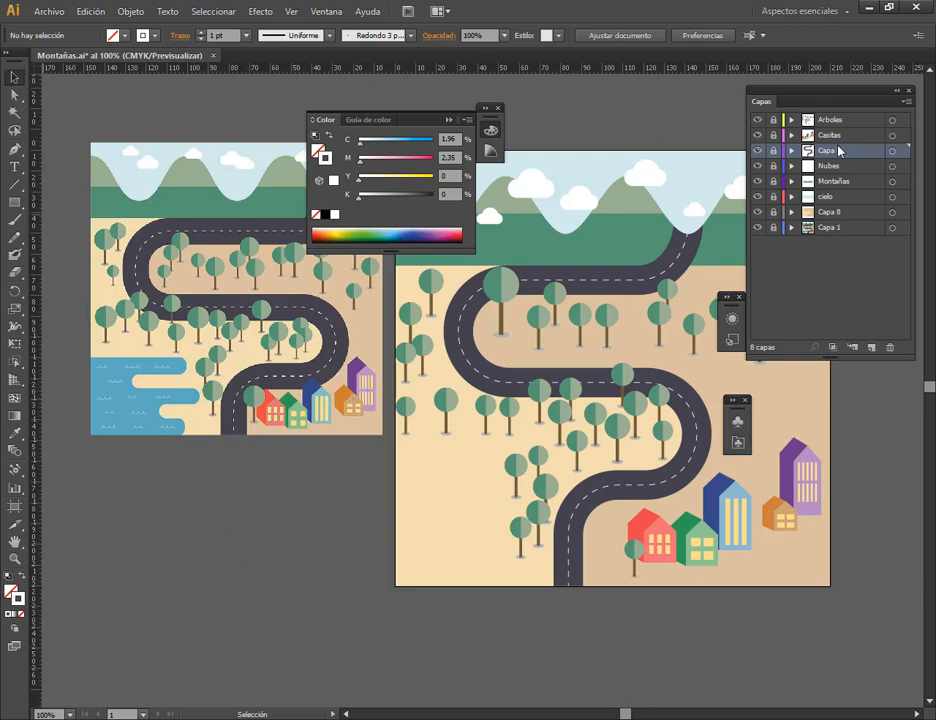
pyautogui.click(871, 347)
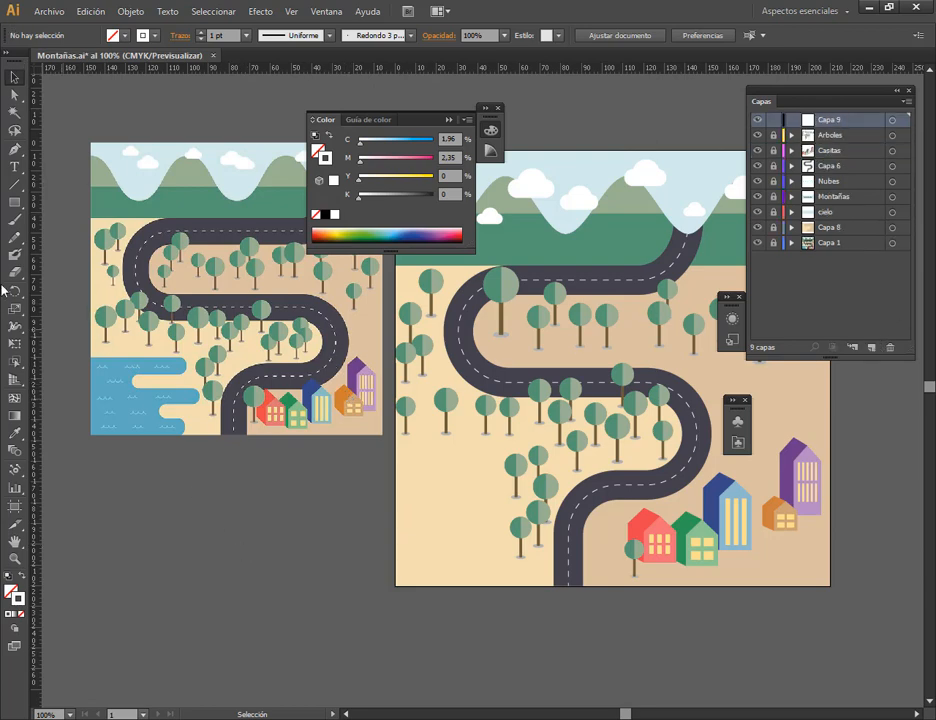
# Draw a small rectangle with the default white fill and black stroke, and place it just below the reference image's lower-left corner.
pyautogui.click(14, 201)
pyautogui.moveTo(88, 459); pyautogui.dragTo(162, 522)
pyautogui.click(6, 578)
pyautogui.click(14, 77)
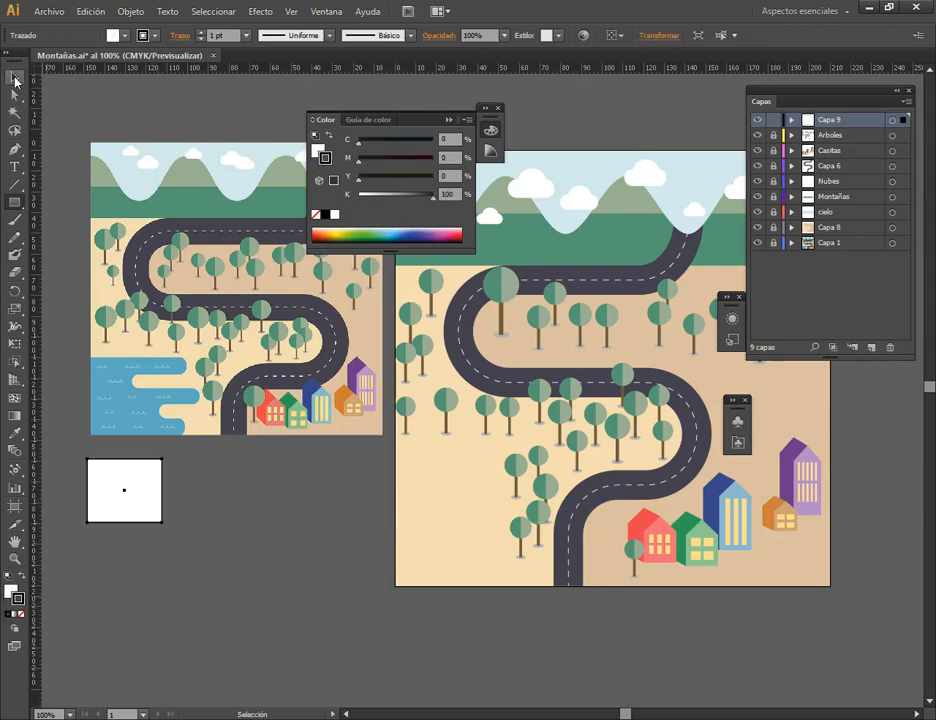
pyautogui.click(205, 490)
pyautogui.moveTo(135, 513); pyautogui.dragTo(109, 488)
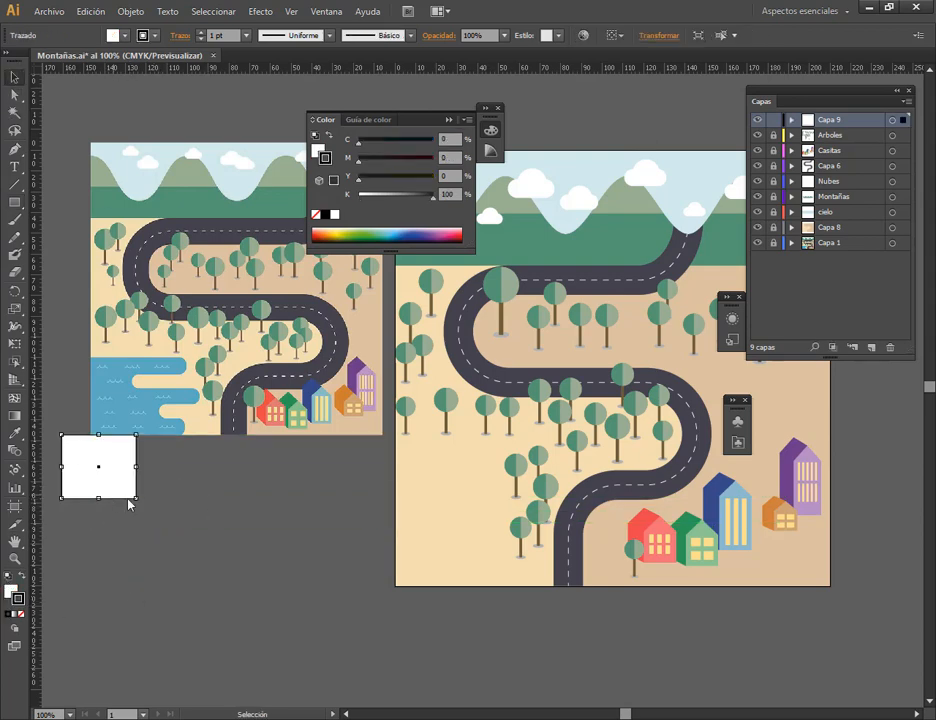
# Give the rectangle a 10 pt orange stroke, move it slightly lower, and deselect it.
pyautogui.scroll(9, 235, 38)
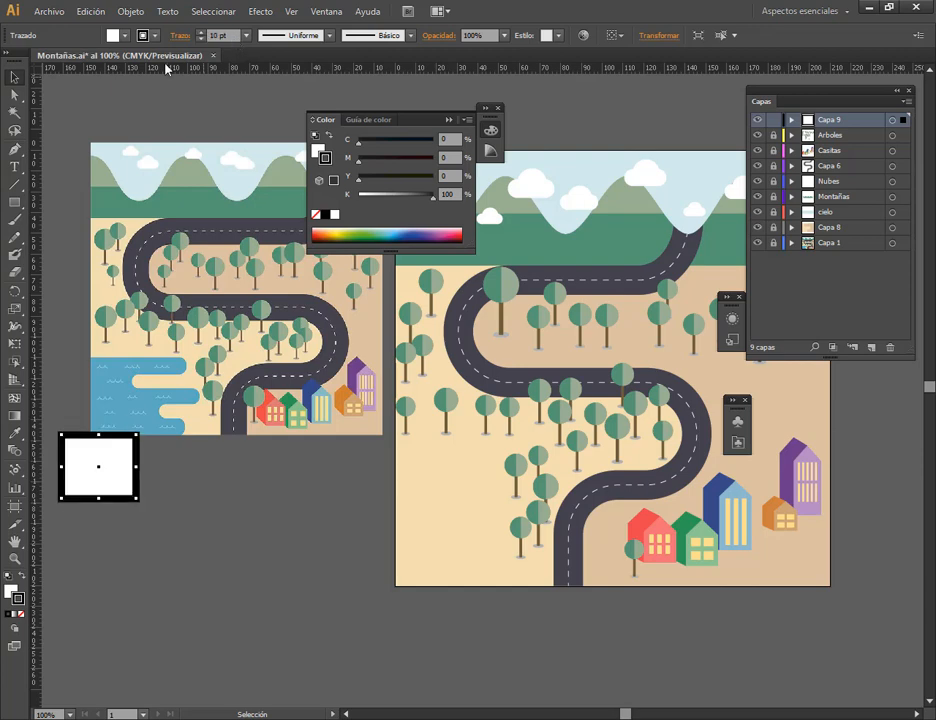
pyautogui.click(158, 36)
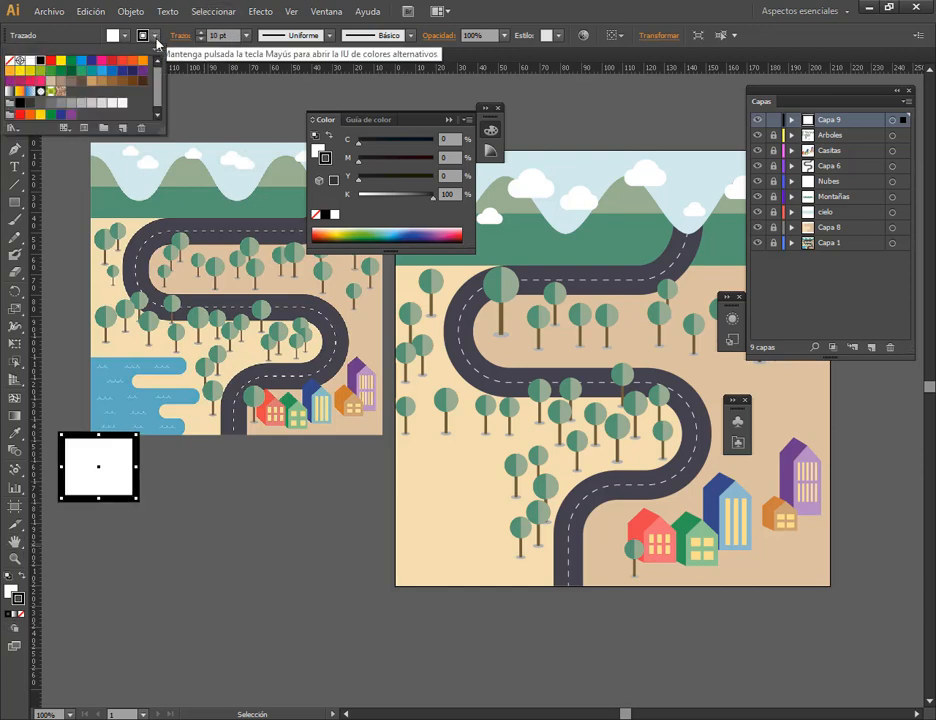
pyautogui.click(107, 47)
pyautogui.moveTo(121, 487); pyautogui.dragTo(121, 508)
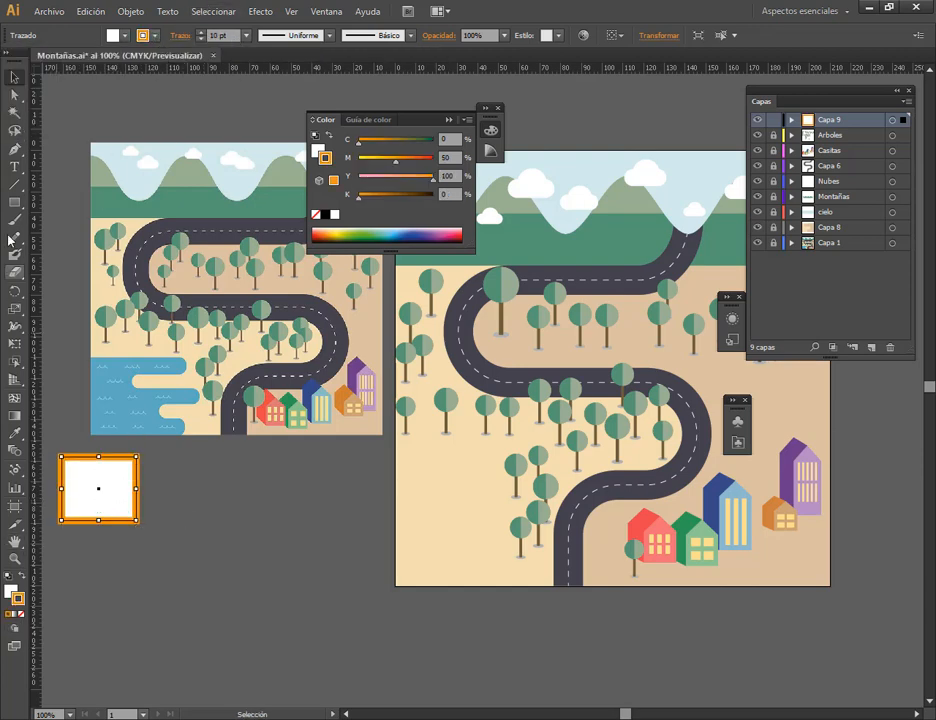
pyautogui.click(165, 531)
# Draw a white circle with a black stroke southeast of the rectangle, and set its stroke weight to 16 pt.
pyautogui.click(8, 579)
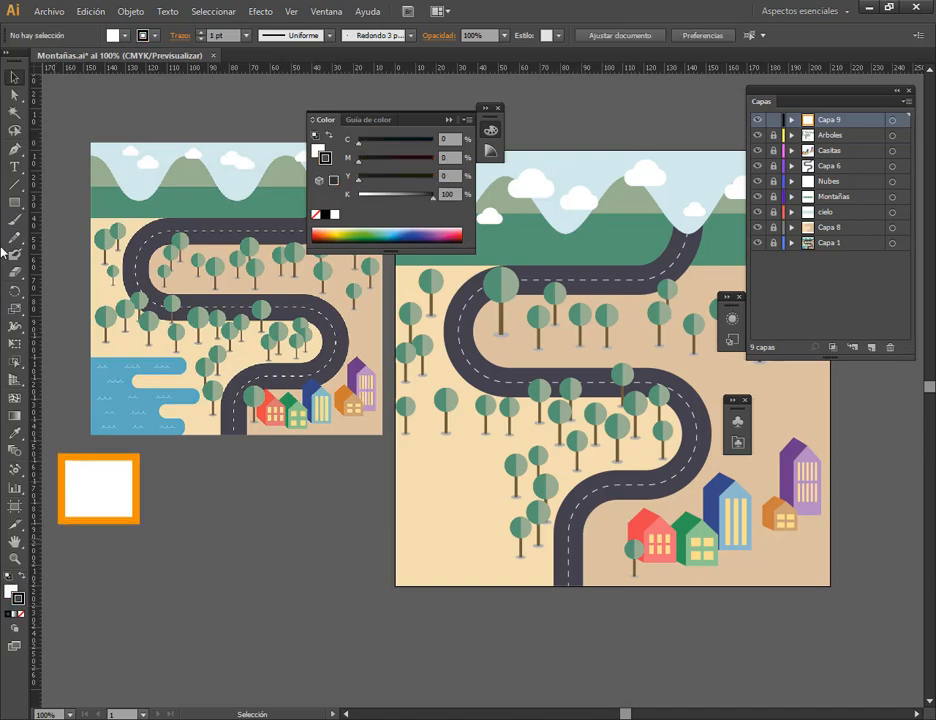
pyautogui.click(14, 205)
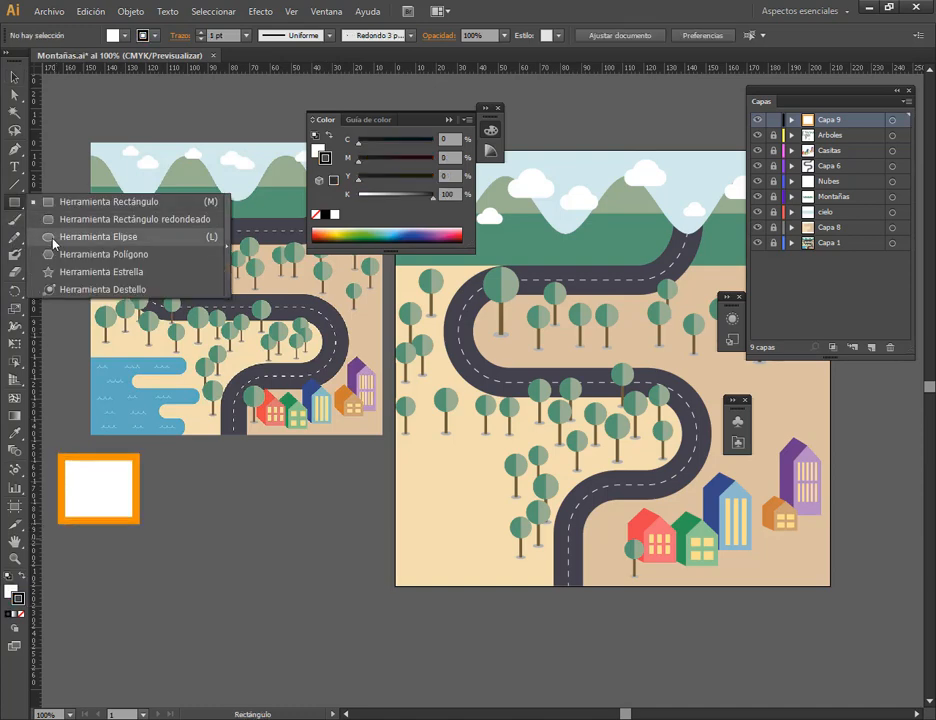
pyautogui.click(98, 237)
pyautogui.moveTo(254, 532); pyautogui.dragTo(373, 650)
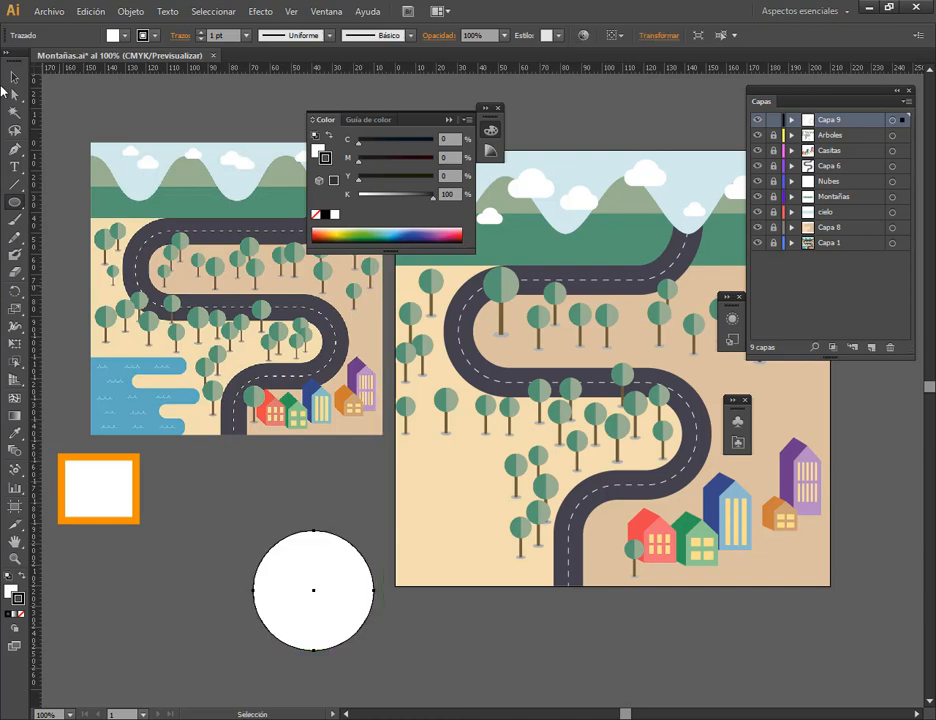
pyautogui.click(14, 77)
pyautogui.click(232, 40)
pyautogui.scroll(15, 232, 40)
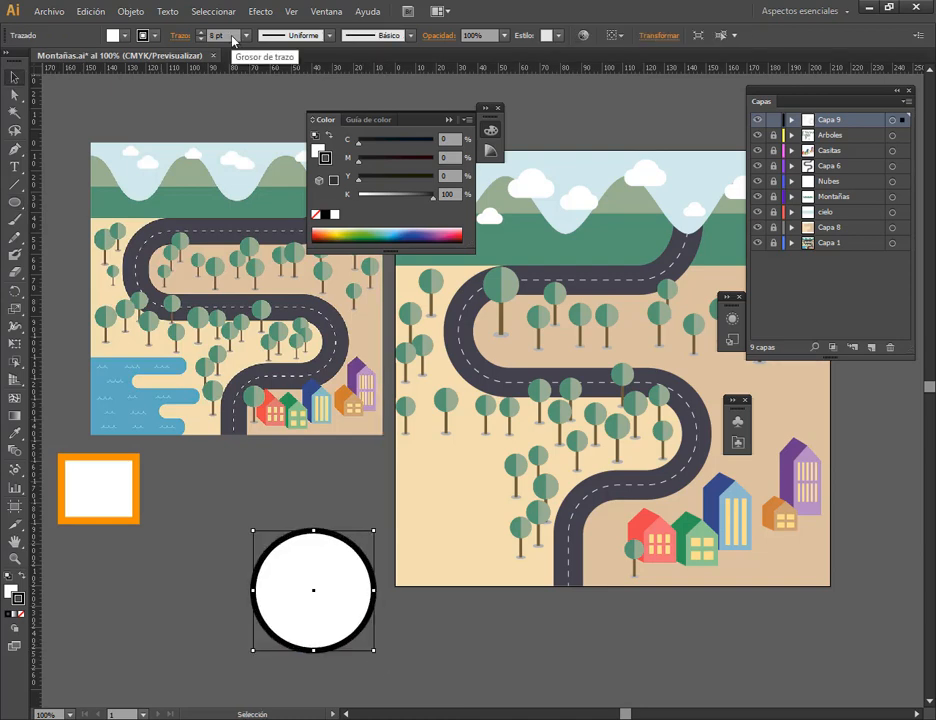
# Move the circle up and closer to the orange-outlined rectangle.
pyautogui.click(100, 503)
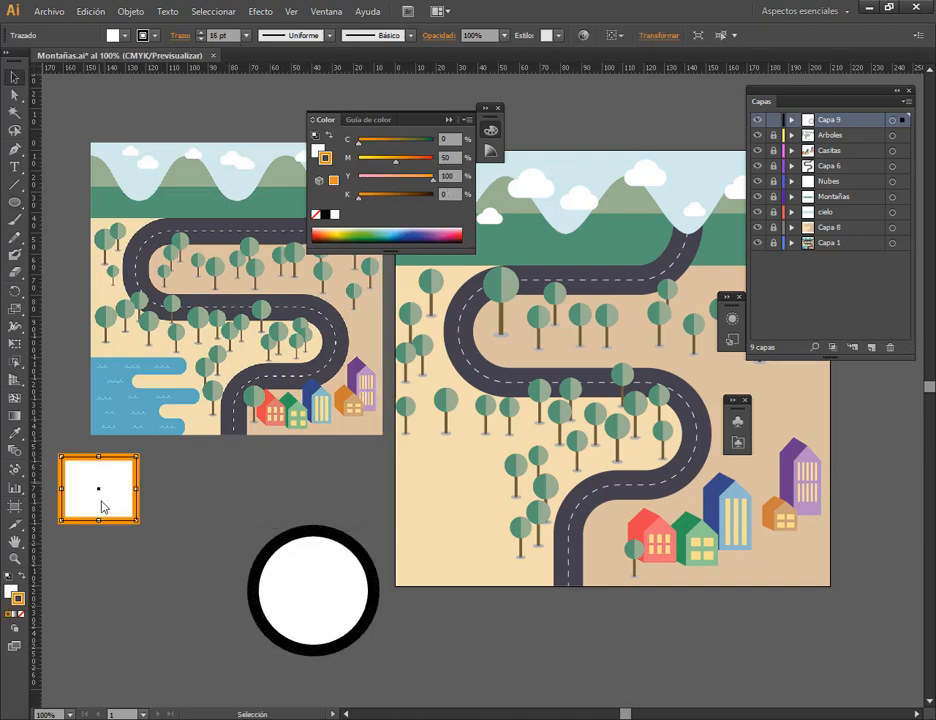
pyautogui.click(190, 570)
pyautogui.moveTo(339, 541); pyautogui.dragTo(295, 490)
# Open the fill colour picker for the orange-outlined rectangle and cancel it.
pyautogui.click(100, 493)
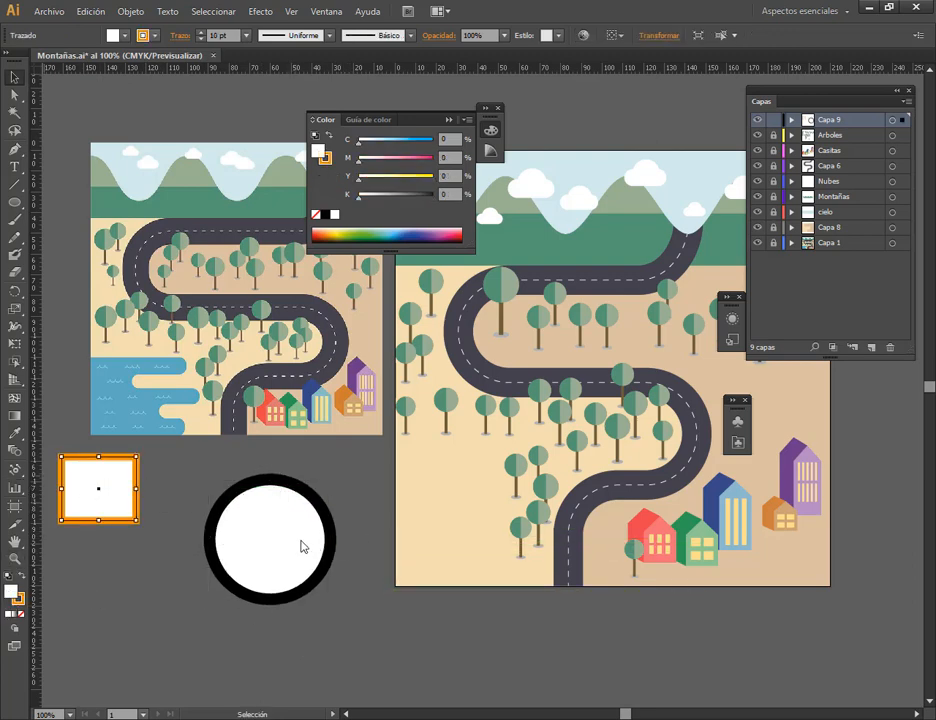
pyautogui.click(836, 159)
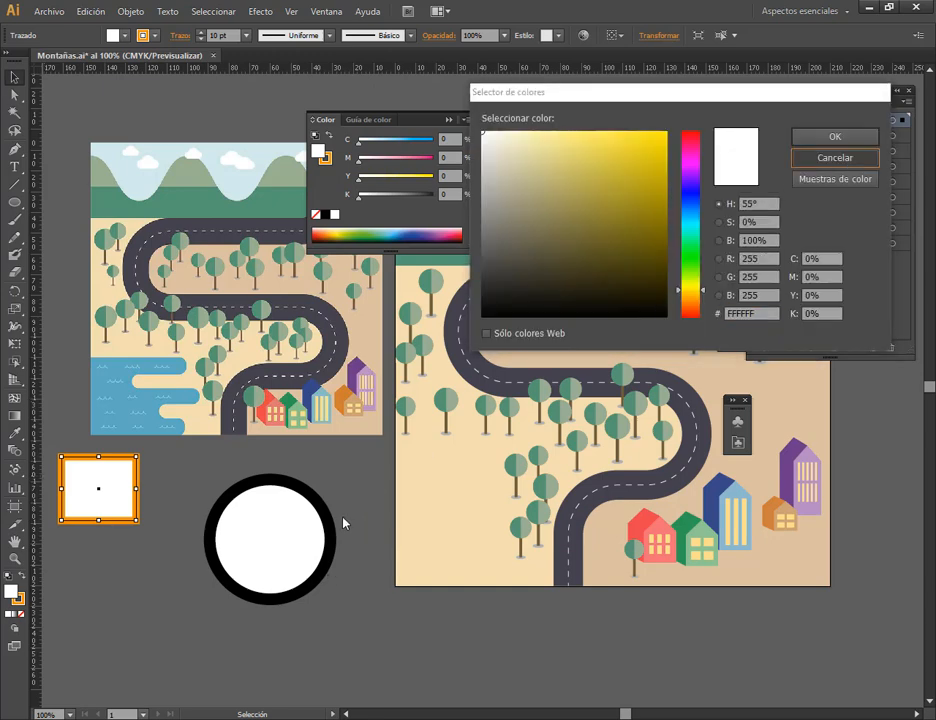
# Delete the white circle with the thick black stroke.
pyautogui.click(343, 522)
pyautogui.click(246, 503)
pyautogui.press('Delete')
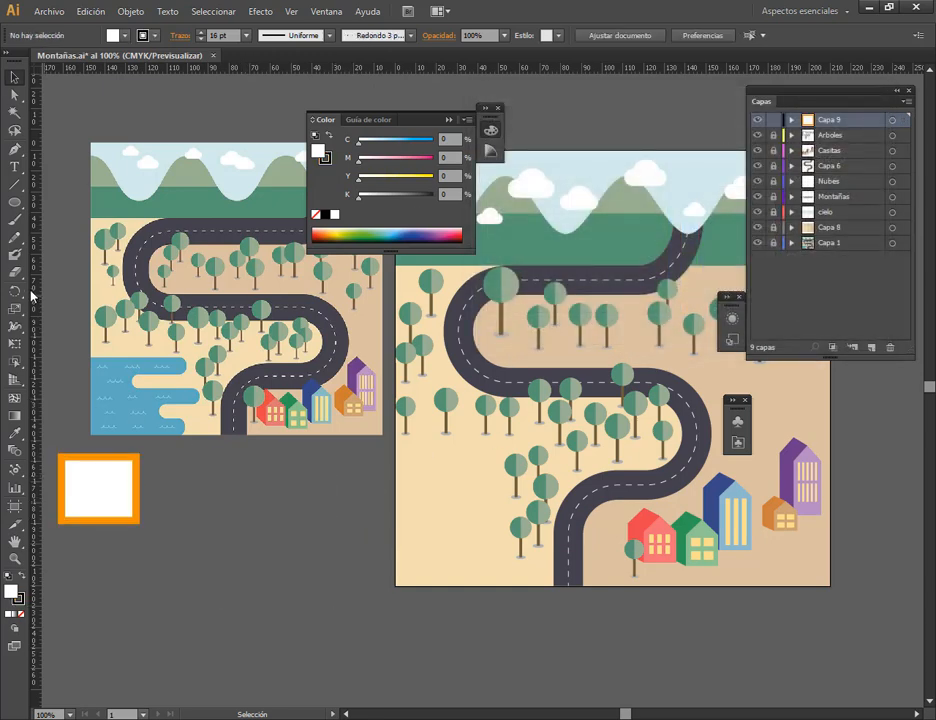
# Draw a diagonal line with a 16 pt black stroke in the circle's former place, and move it slightly up.
pyautogui.click(13, 186)
pyautogui.moveTo(230, 498)
pyautogui.mouseDown()
pyautogui.moveTo(334, 605)
pyautogui.moveTo(382, 628)
pyautogui.mouseUp()
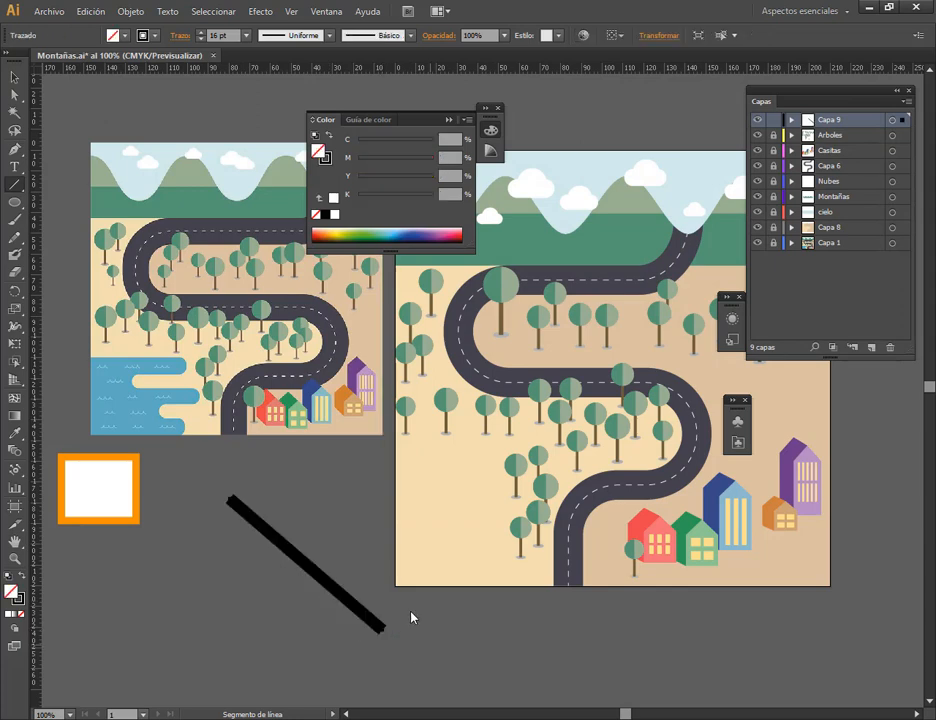
pyautogui.click(12, 77)
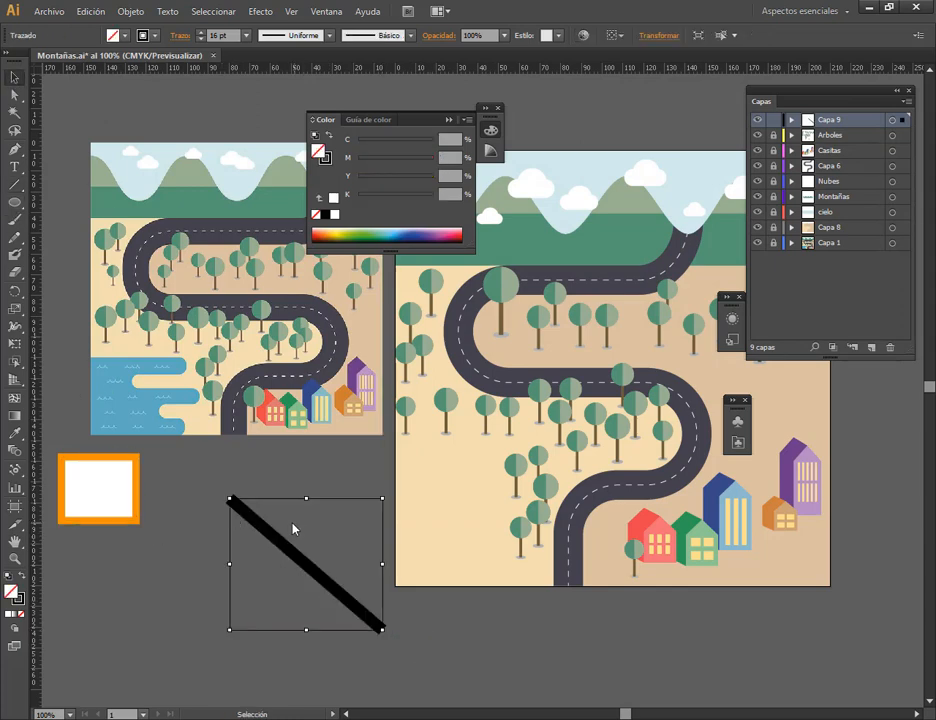
pyautogui.moveTo(262, 527); pyautogui.dragTo(253, 490)
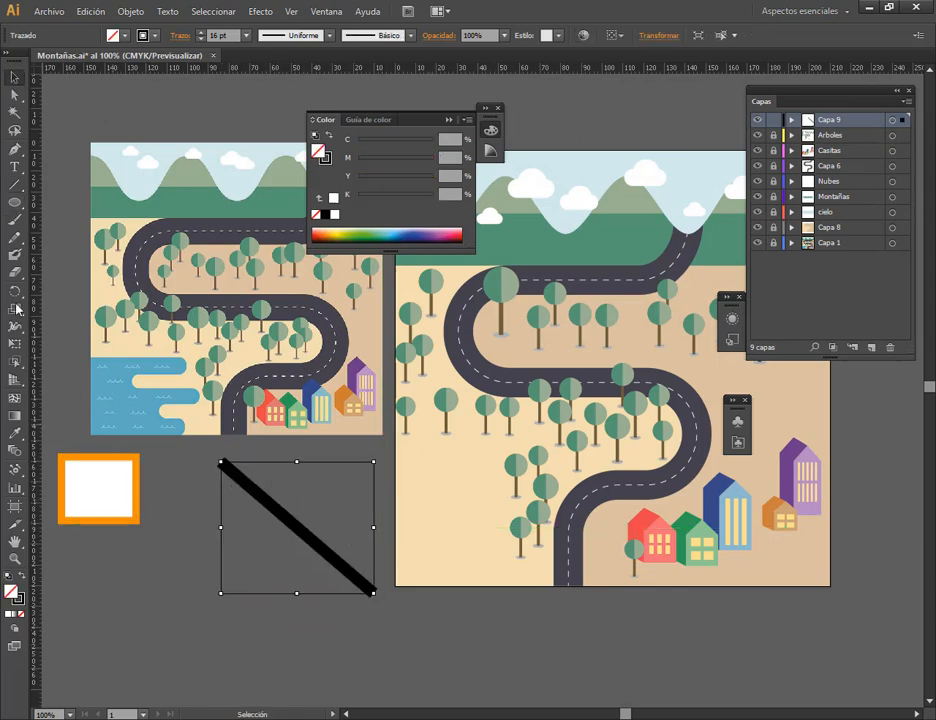
# Try to add an anchor point at the middle of the black line and move it with Direct Selection.
pyautogui.click(15, 150)
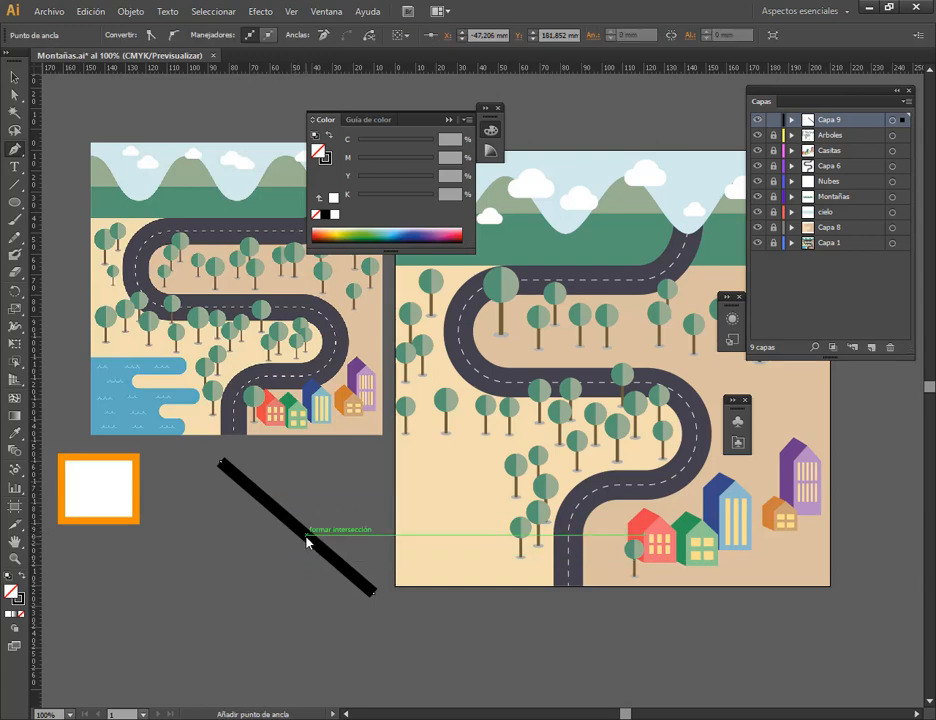
pyautogui.click(298, 535)
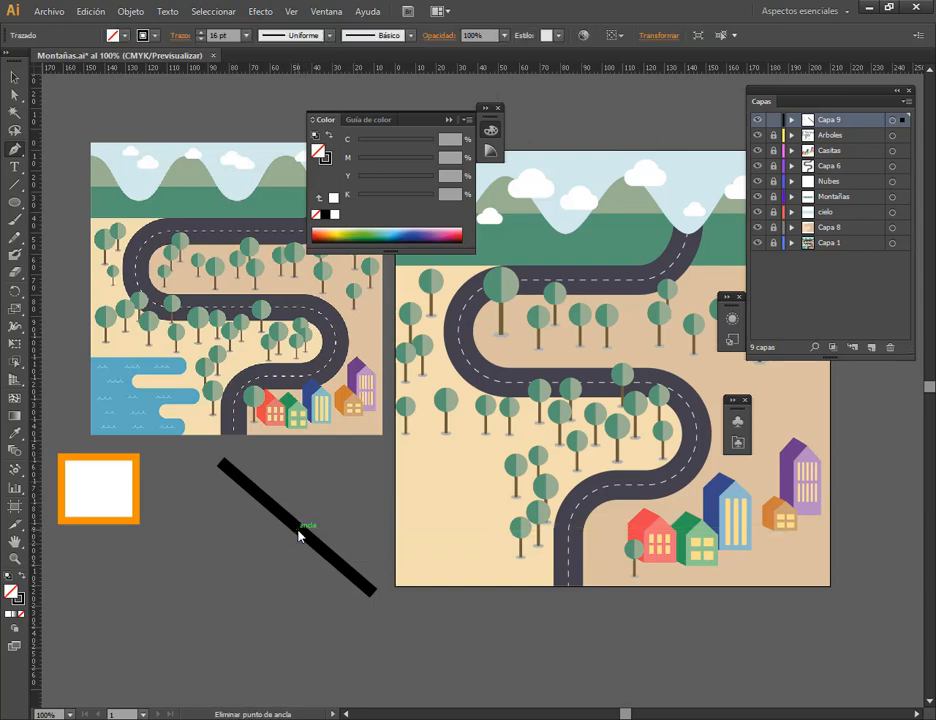
pyautogui.press('a')
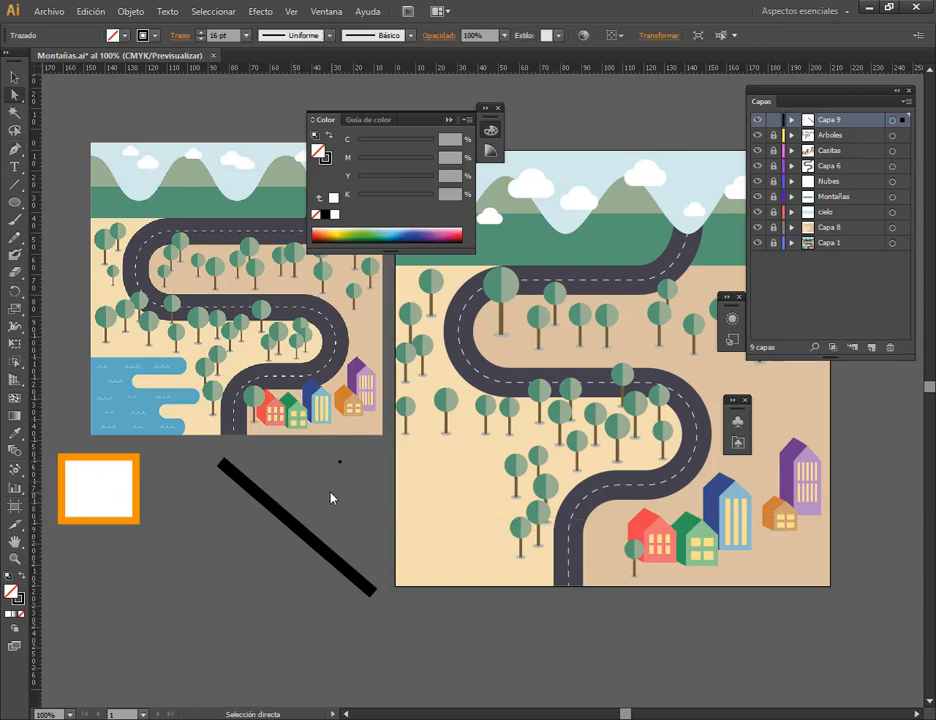
pyautogui.click(365, 516)
pyautogui.moveTo(298, 530); pyautogui.dragTo(281, 528)
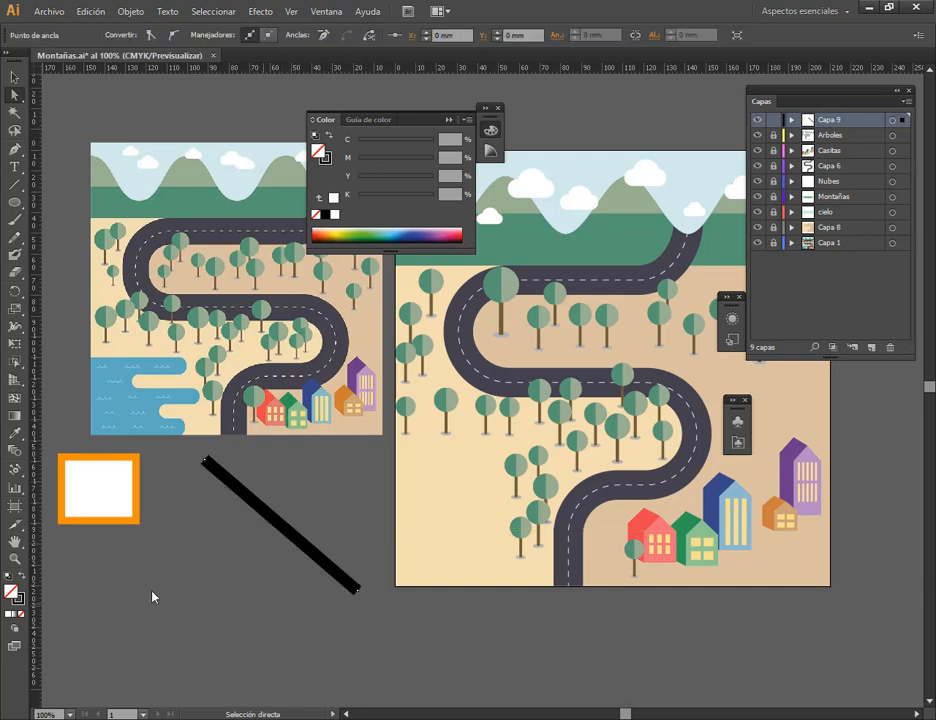
# Add an anchor point at the middle of the black line and move it up and right to bend the line.
pyautogui.click(15, 150)
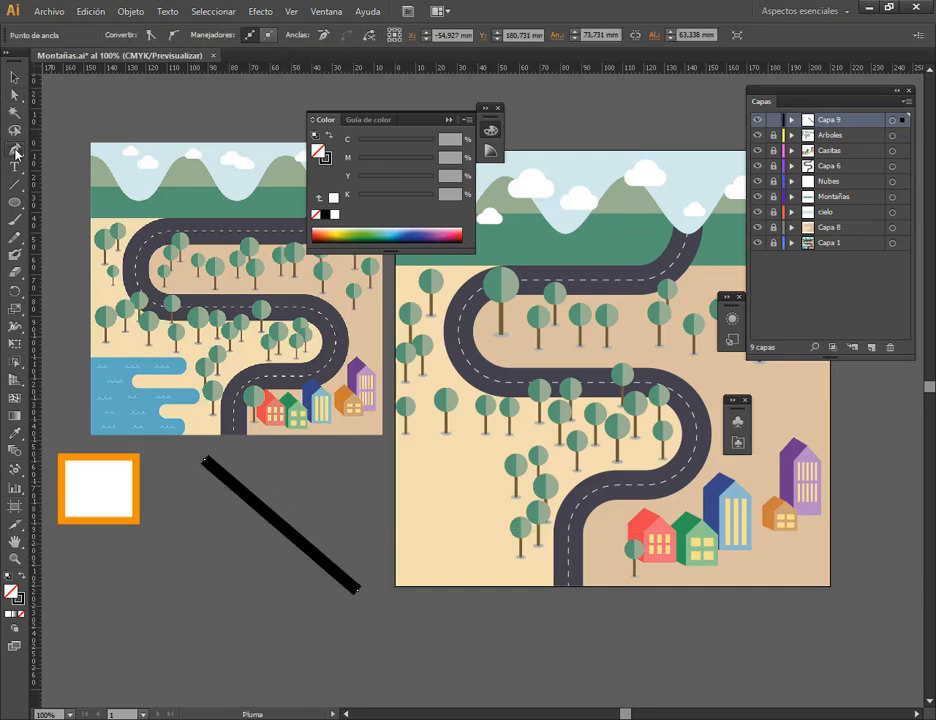
pyautogui.moveTo(15, 150); pyautogui.dragTo(60, 165)
pyautogui.click(279, 528)
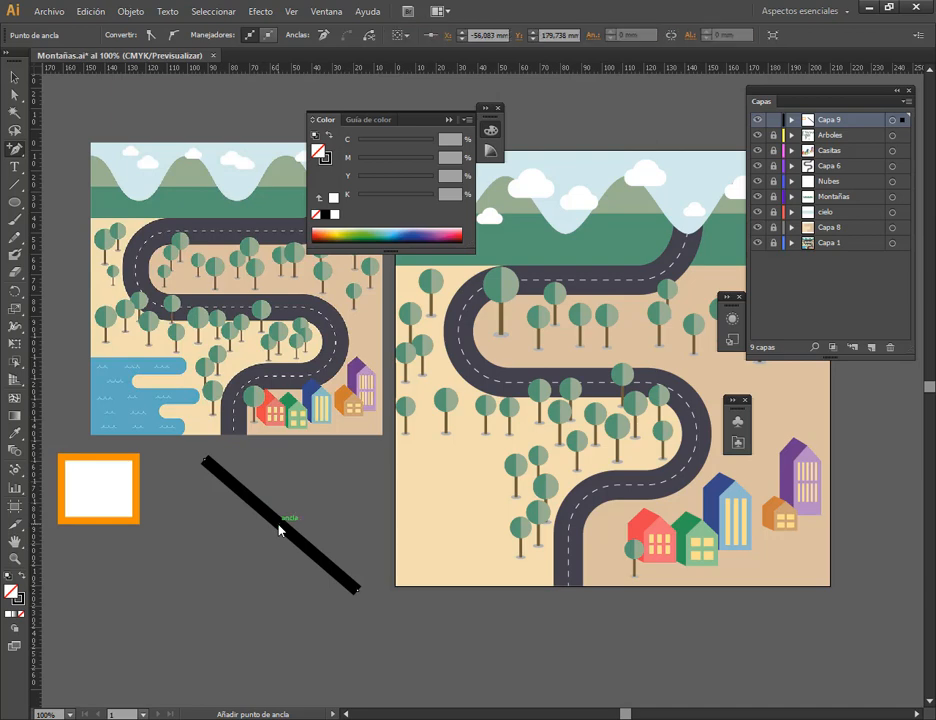
pyautogui.press('a')
pyautogui.moveTo(279, 528); pyautogui.dragTo(309, 478)
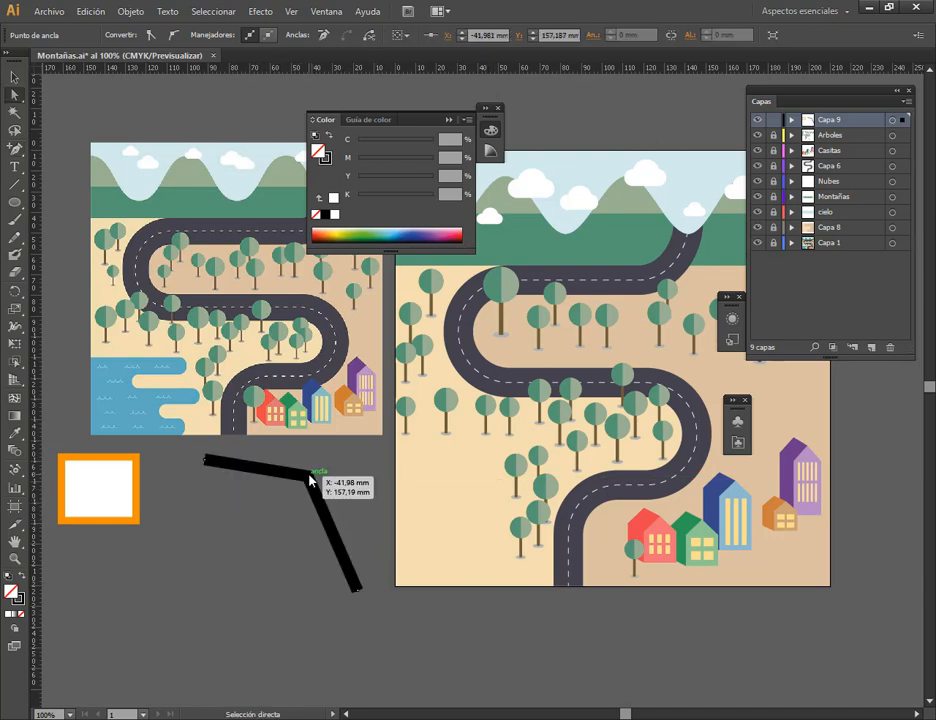
# Set the layer colour of Capa 9 to Magenta.
pyautogui.click(906, 103)
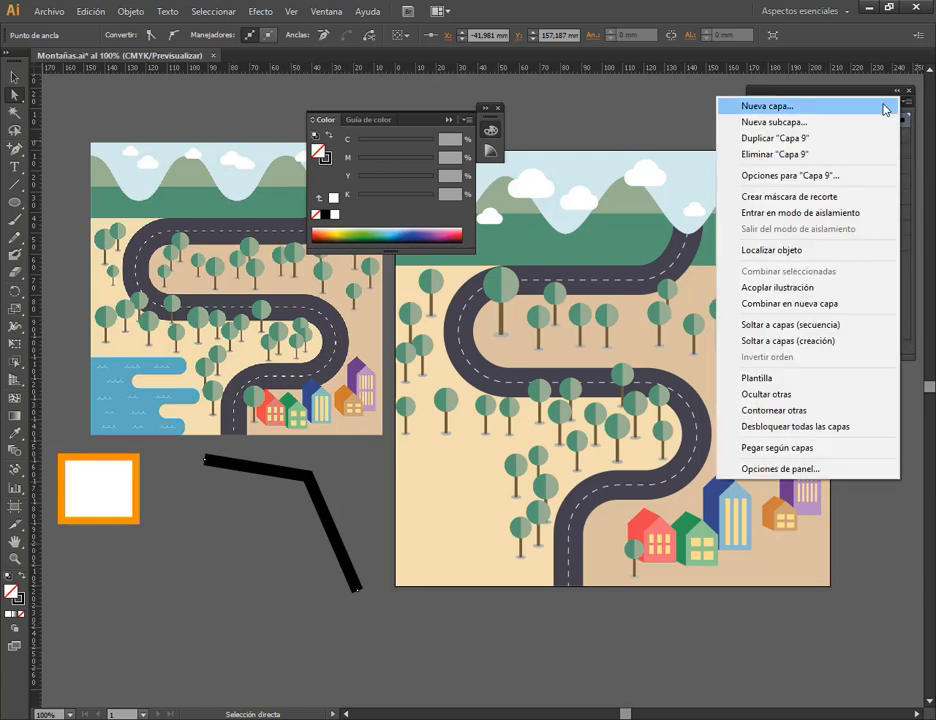
pyautogui.click(805, 179)
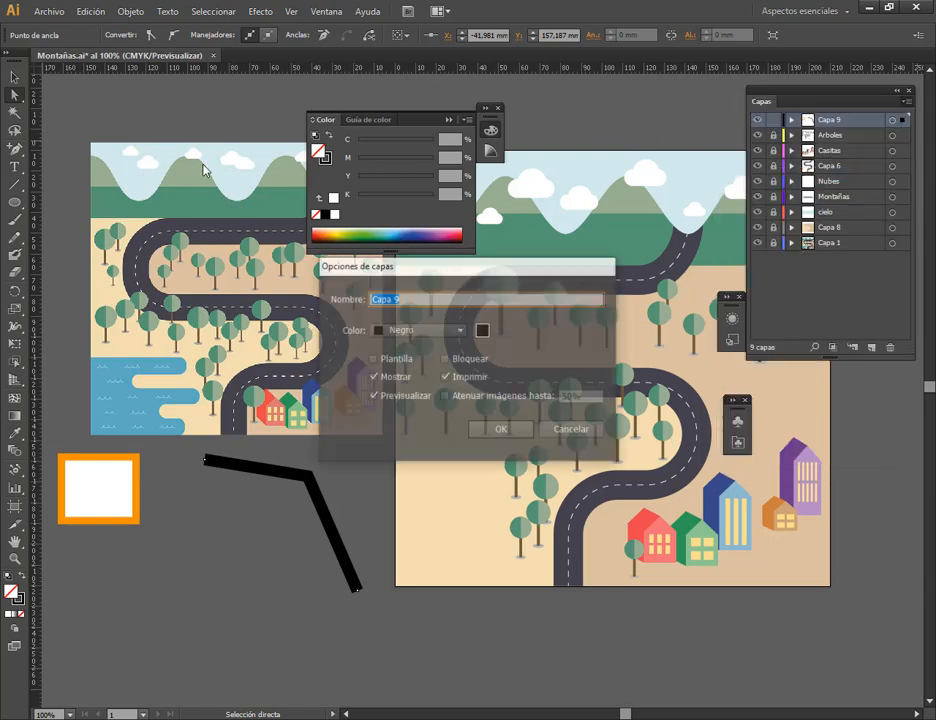
pyautogui.click(461, 330)
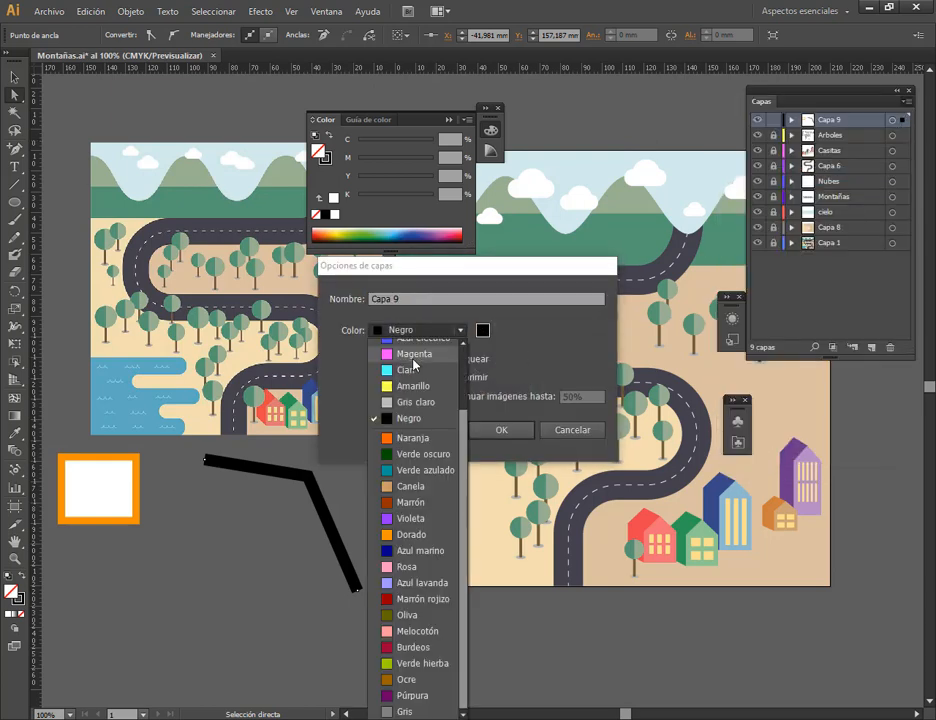
pyautogui.click(400, 355)
pyautogui.click(483, 430)
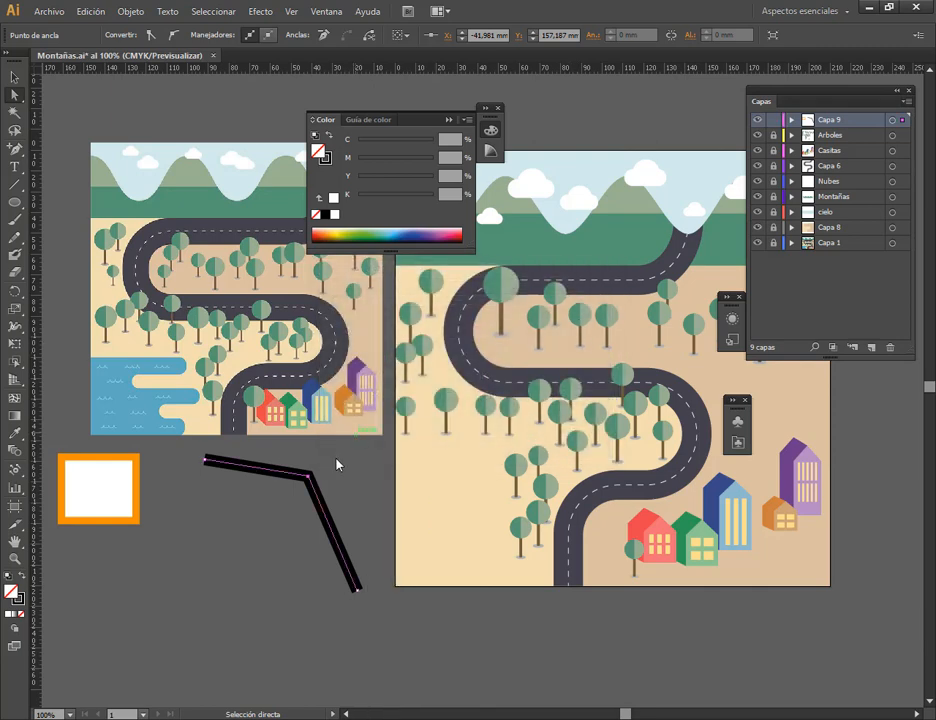
# Move the bent line's corner further up and right, then try the default fill and stroke and undo it.
pyautogui.moveTo(306, 477); pyautogui.dragTo(362, 440)
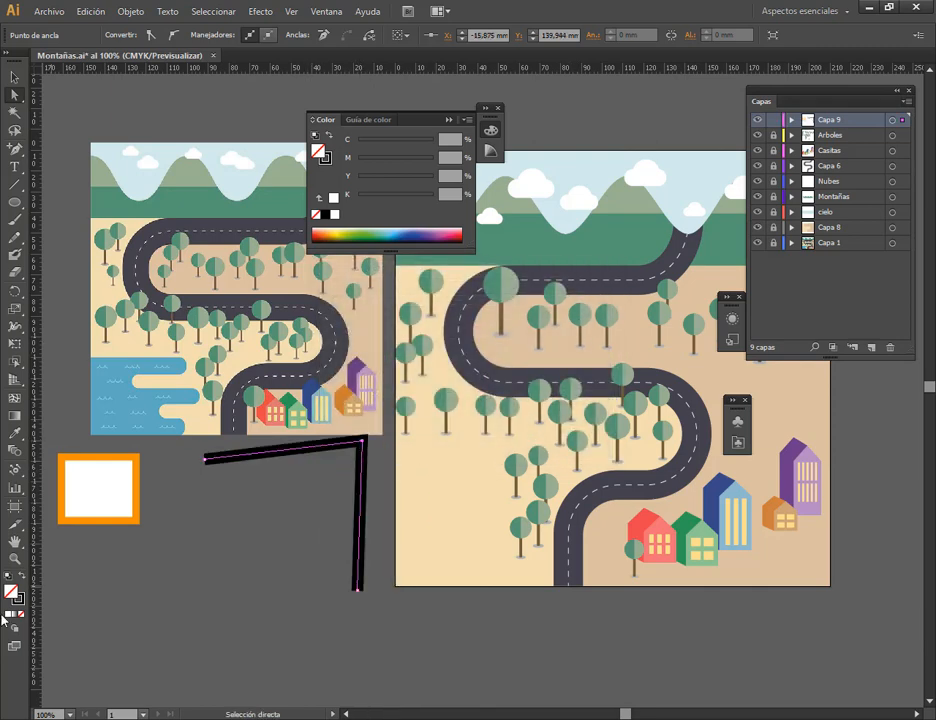
pyautogui.click(7, 578)
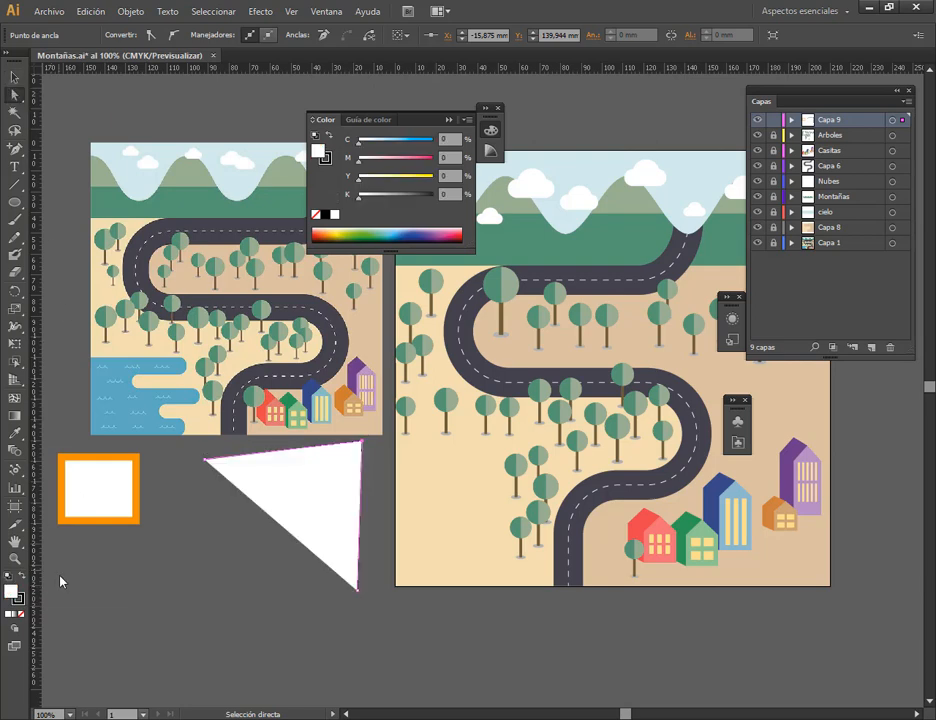
pyautogui.hotkey('ctrl', 'z')
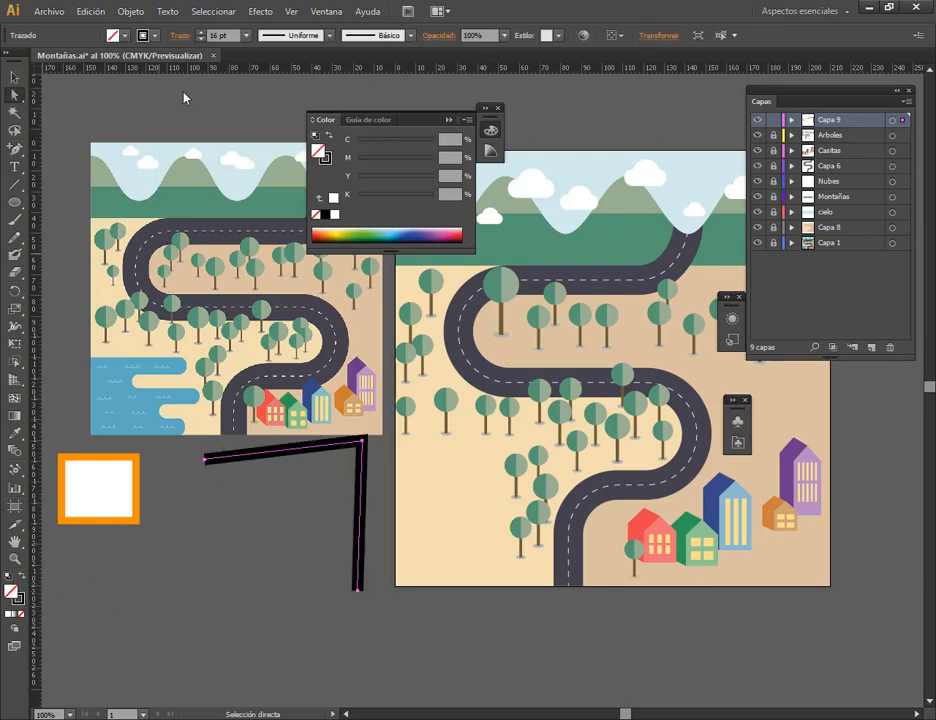
# Fill the bent line with white, move the shape down and left, and deselect it.
pyautogui.click(125, 37)
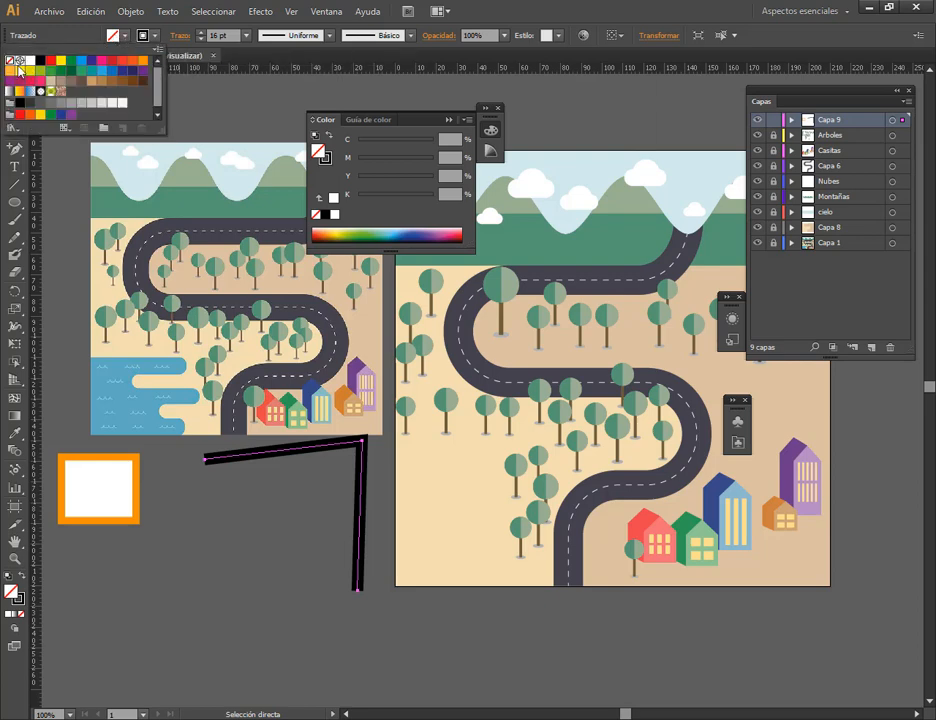
pyautogui.click(32, 62)
pyautogui.press('Escape')
pyautogui.press('v')
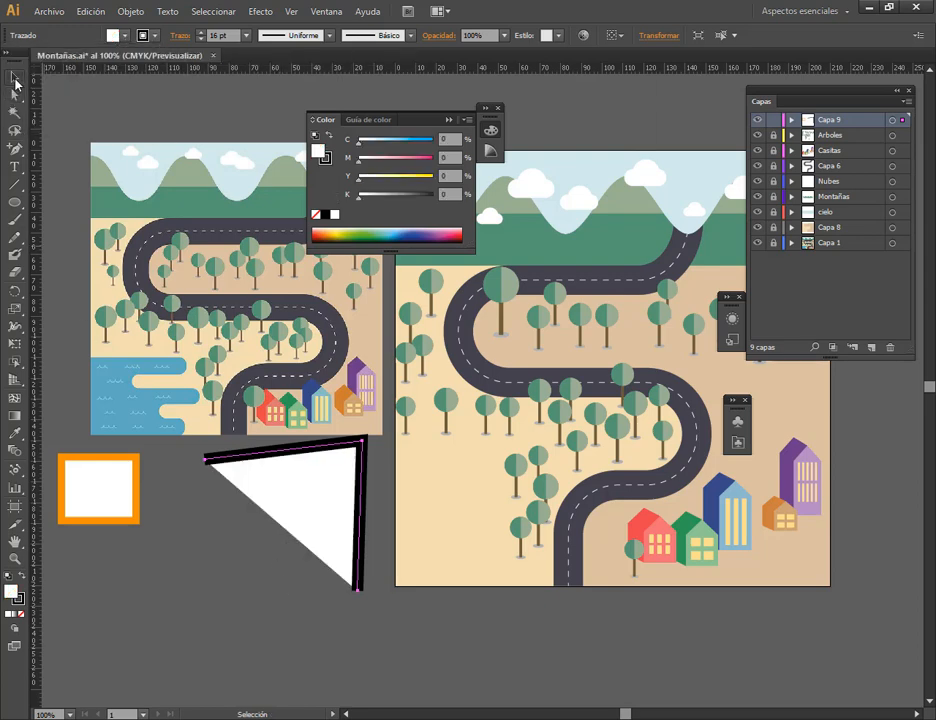
pyautogui.moveTo(287, 503); pyautogui.dragTo(239, 560)
pyautogui.click(143, 549)
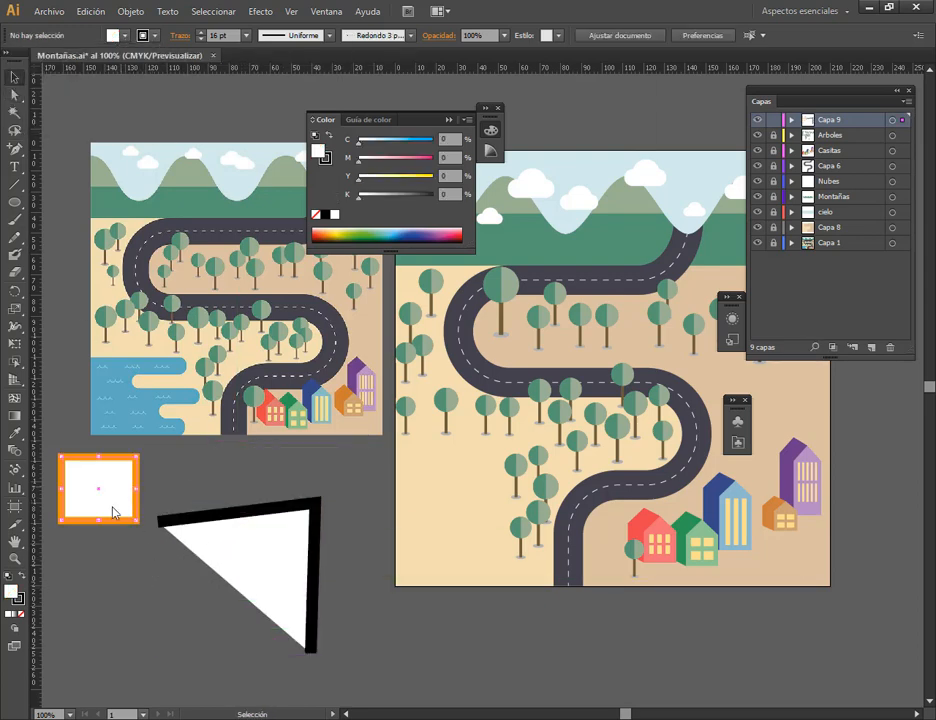
# Change the fill of the orange-outlined rectangle to dark blue.
pyautogui.click(114, 512)
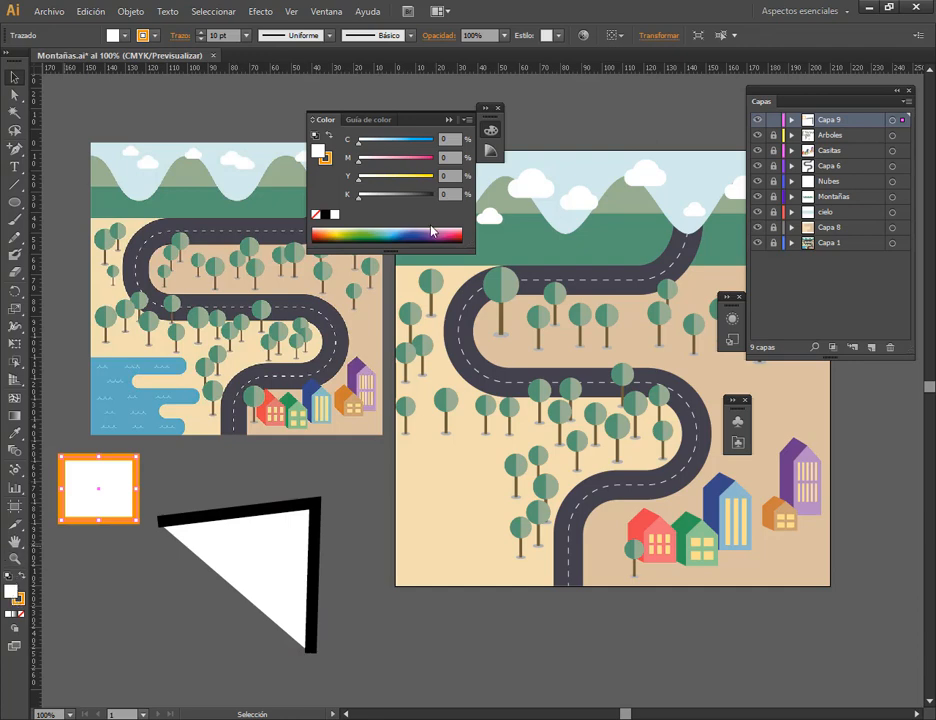
pyautogui.moveTo(618, 164); pyautogui.dragTo(642, 238)
pyautogui.click(697, 205)
pyautogui.click(805, 138)
# Copy the rectangle's blue fill and orange stroke onto the triangular shape with the Eyedropper, and deselect it.
pyautogui.click(223, 518)
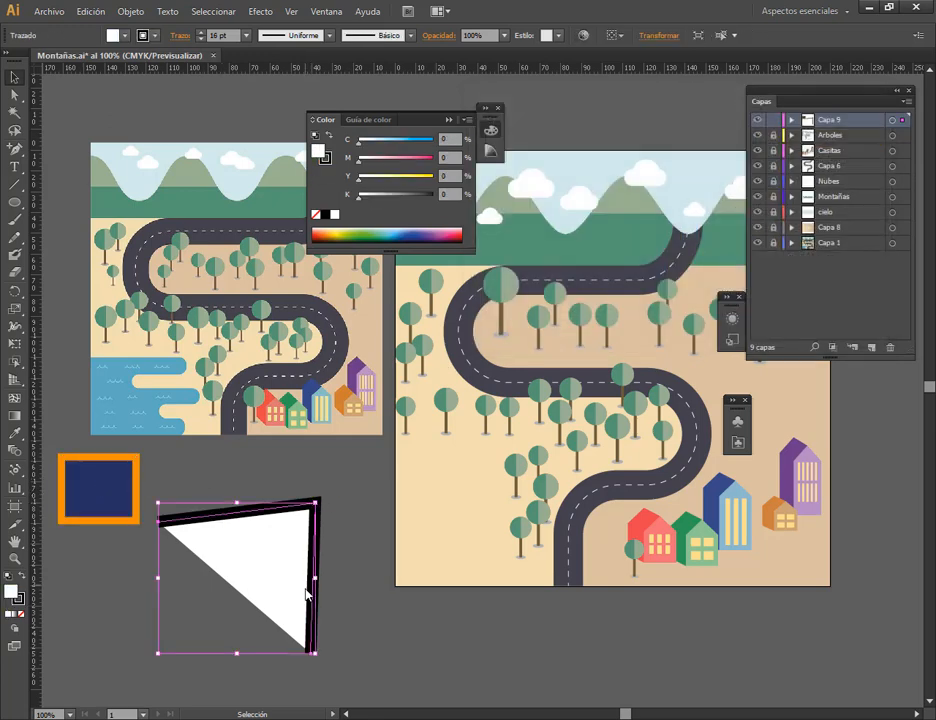
pyautogui.click(17, 432)
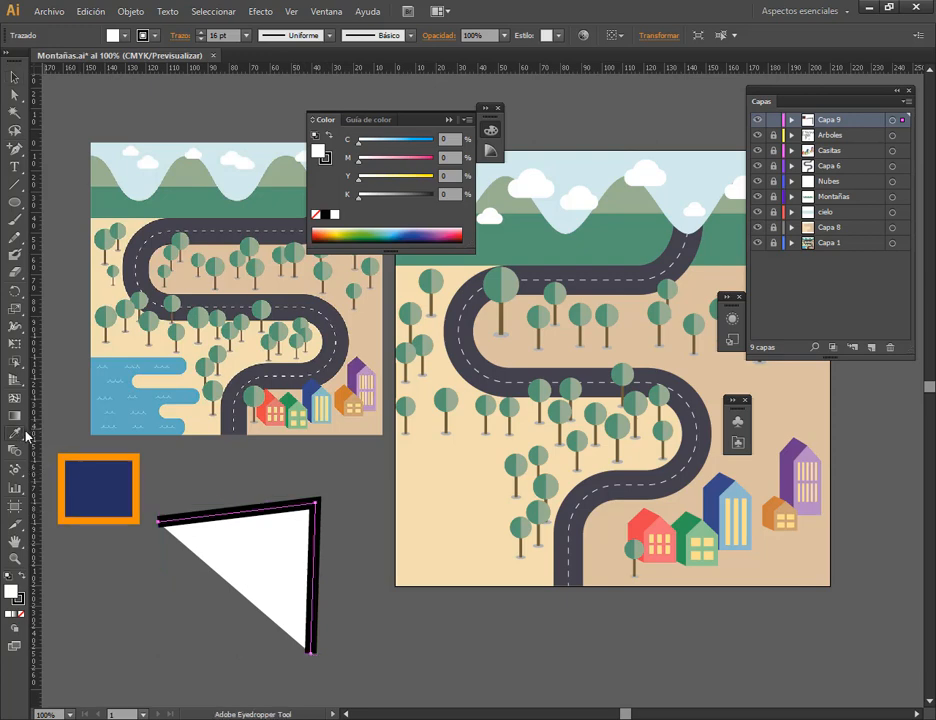
pyautogui.click(118, 487)
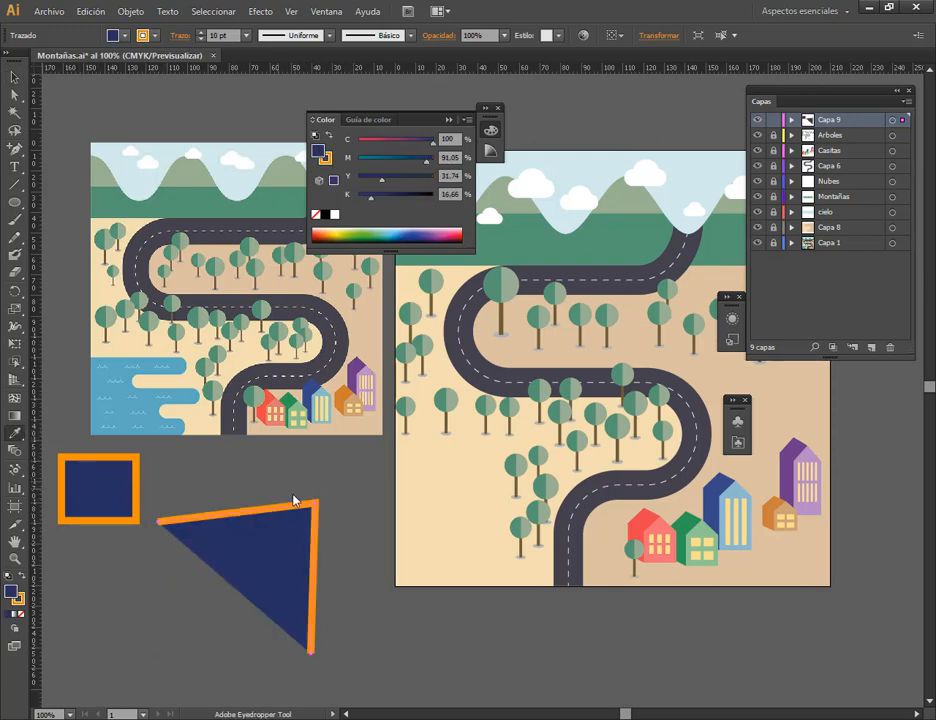
pyautogui.click(13, 76)
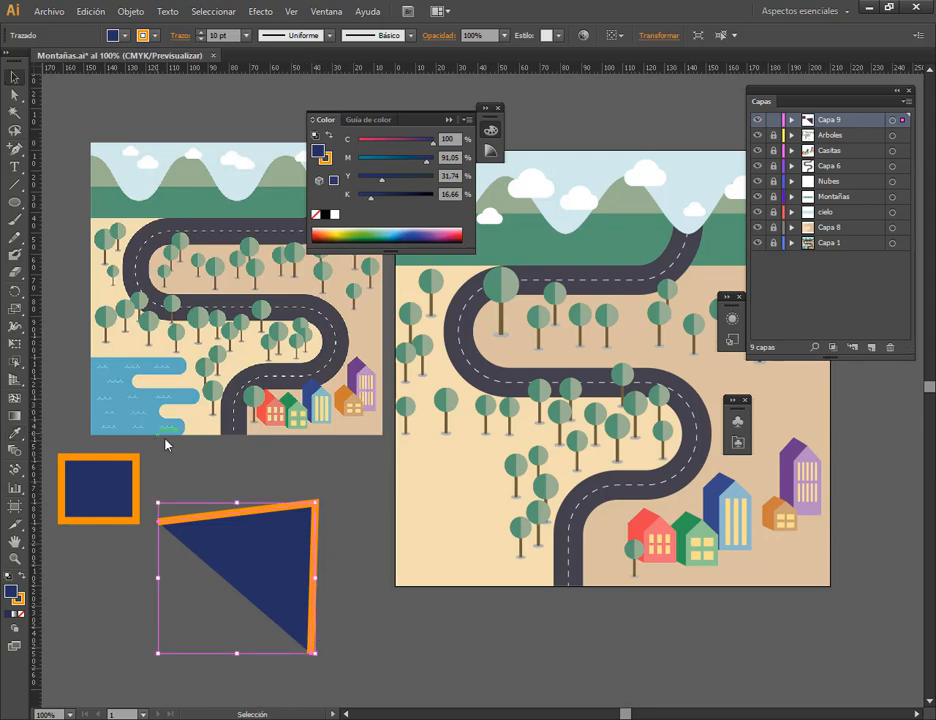
pyautogui.click(193, 489)
# Undo the fill and stroke copied onto the triangular shape.
pyautogui.click(89, 12)
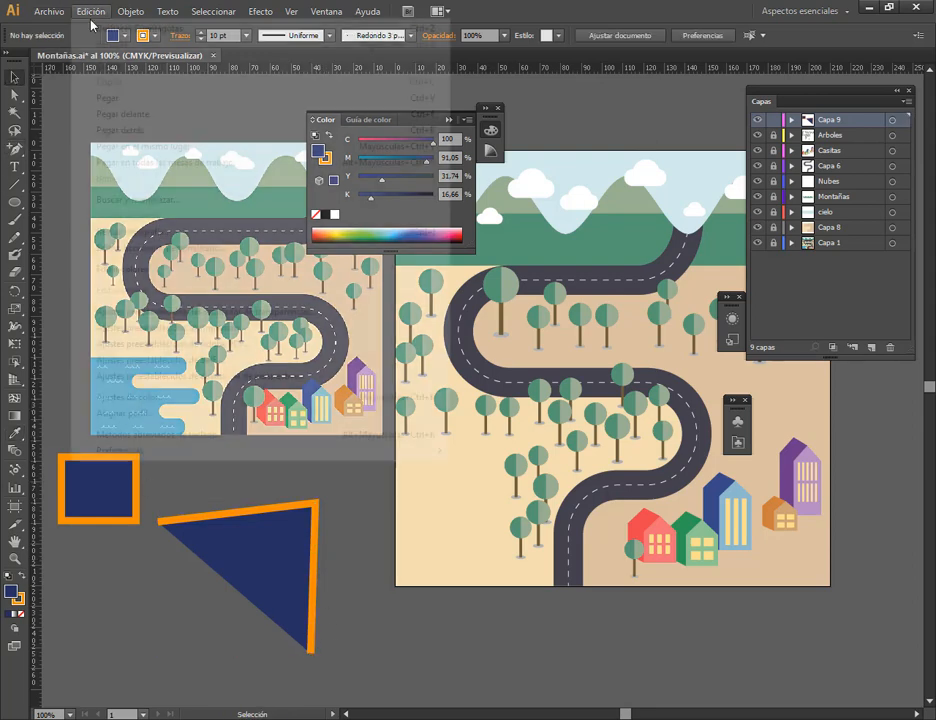
pyautogui.click(88, 28)
pyautogui.click(55, 616)
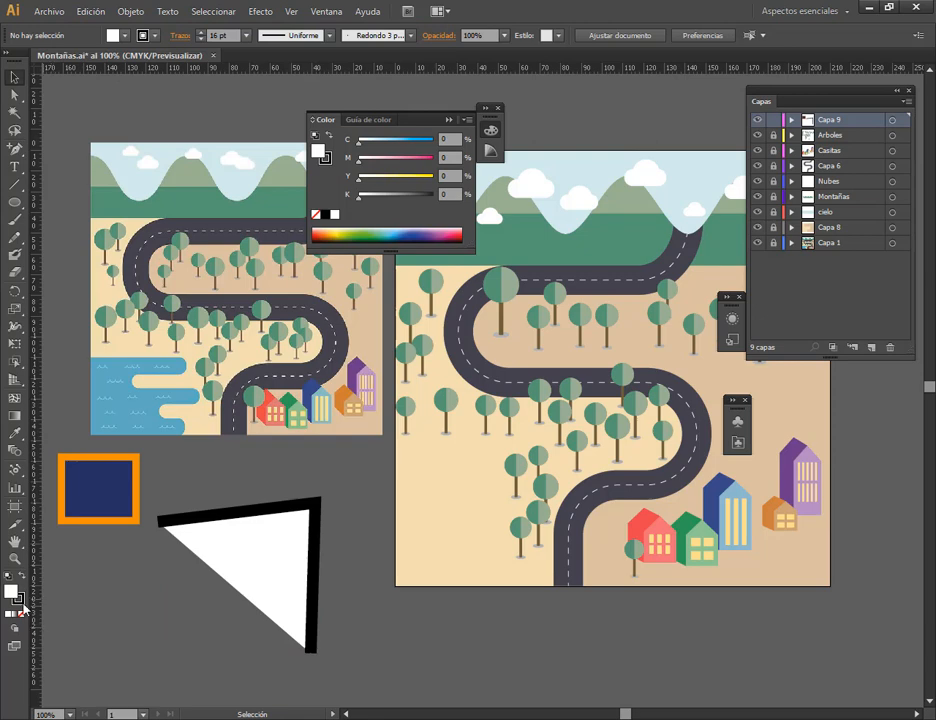
# Make the stroke the active colour and sample only the rectangle's orange outline with the Eyedropper.
pyautogui.click(19, 601)
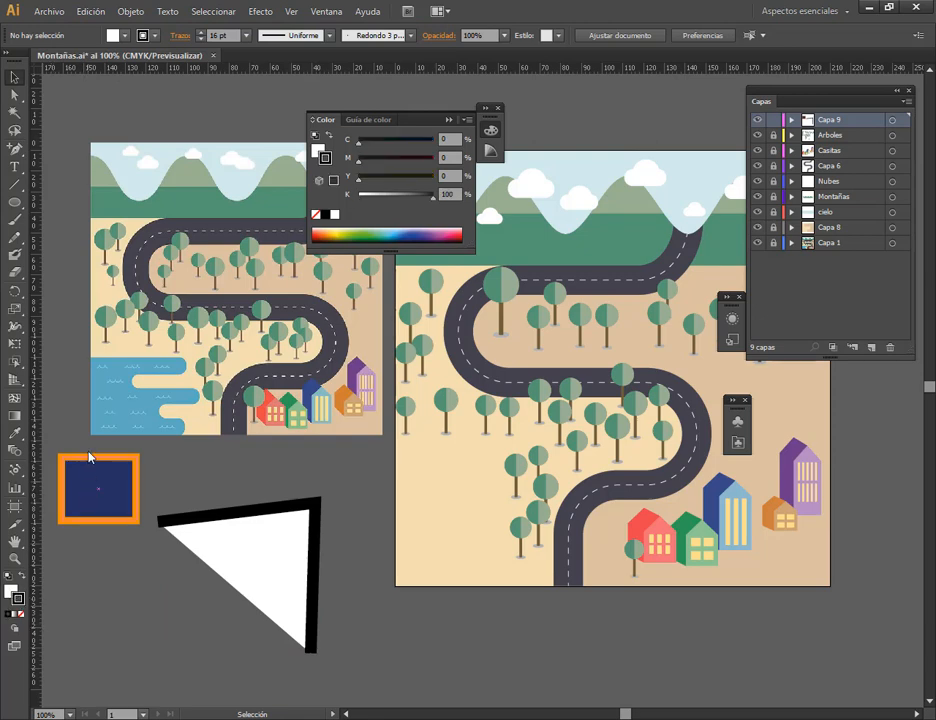
pyautogui.click(16, 432)
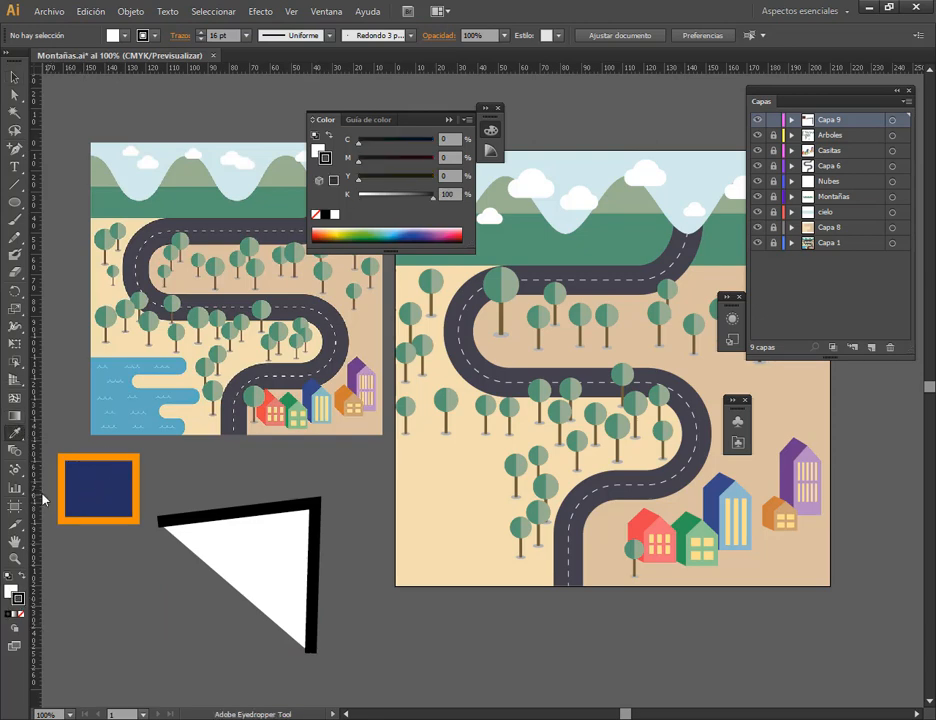
pyautogui.click(62, 466)
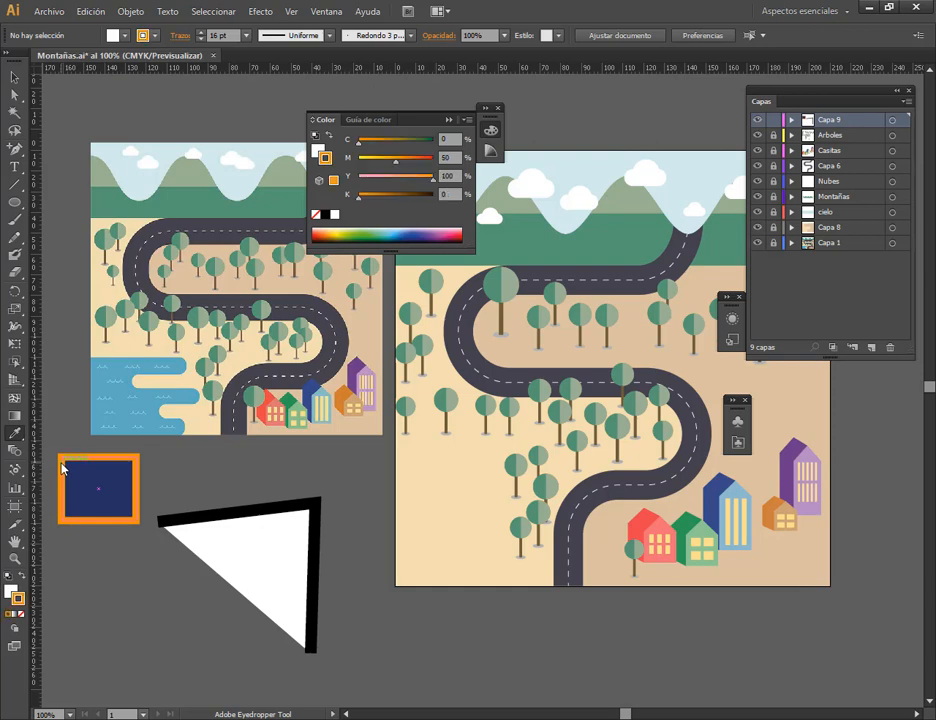
# Apply only the rectangle's orange outline colour to the stroke of the triangular shape with the Eyedropper.
pyautogui.click(14, 76)
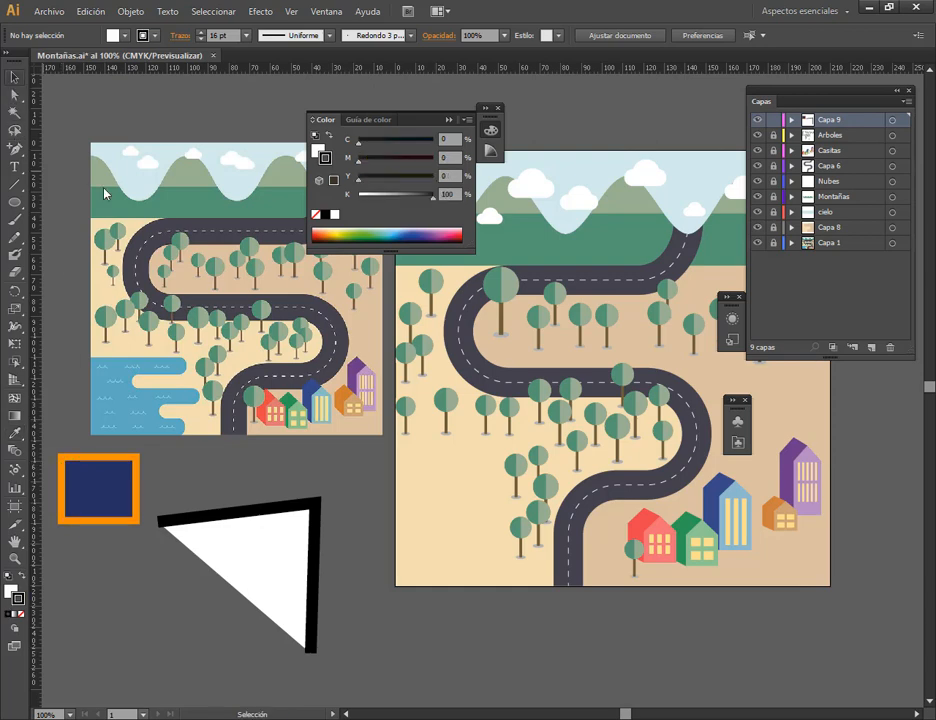
pyautogui.click(259, 519)
pyautogui.click(16, 432)
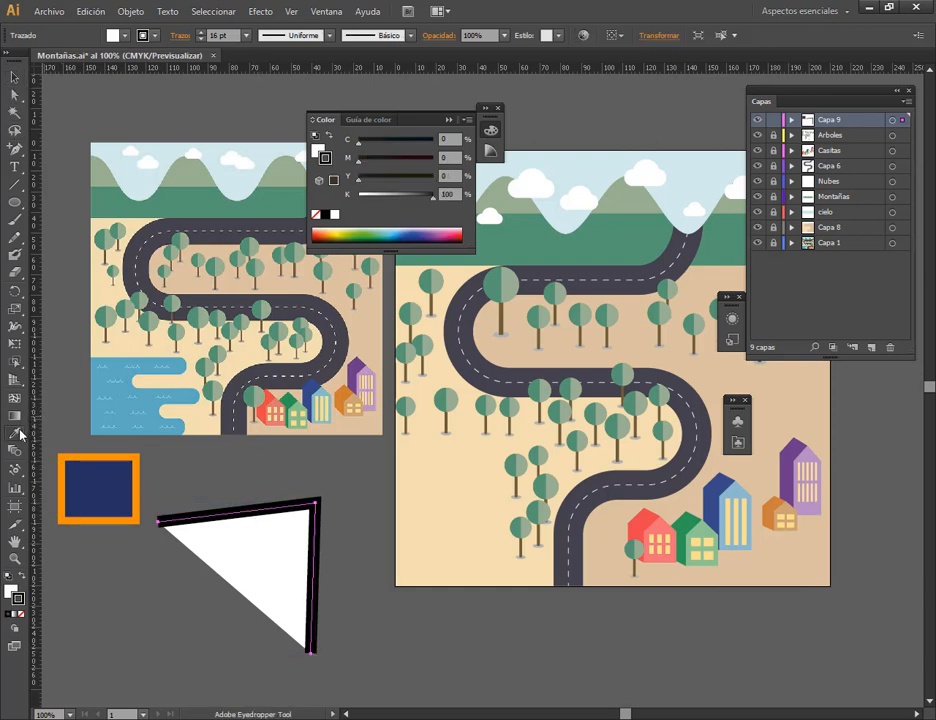
pyautogui.click(79, 456)
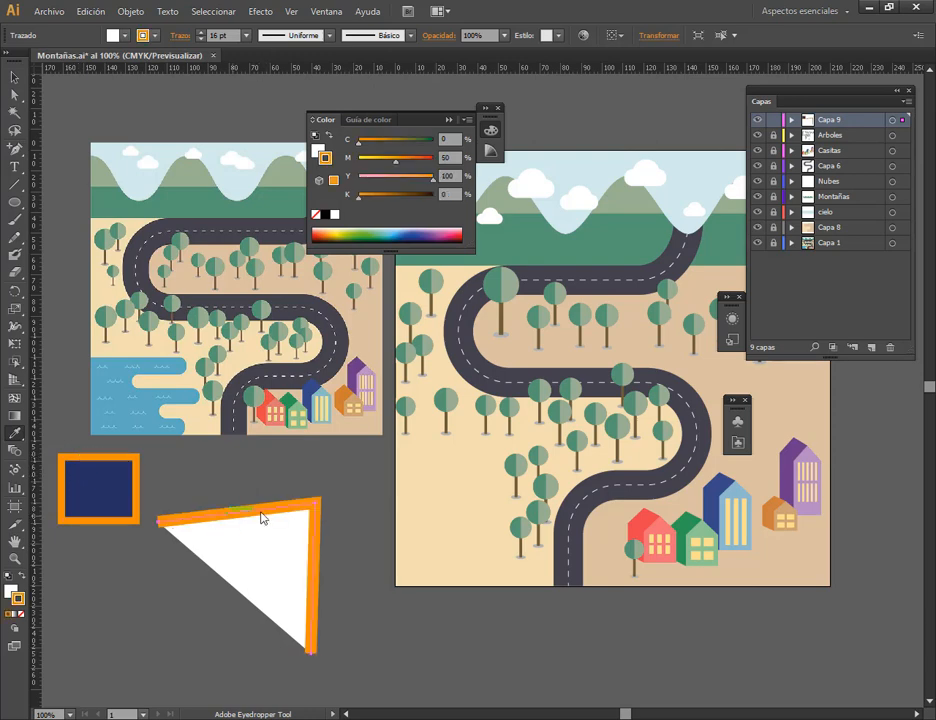
pyautogui.click(14, 76)
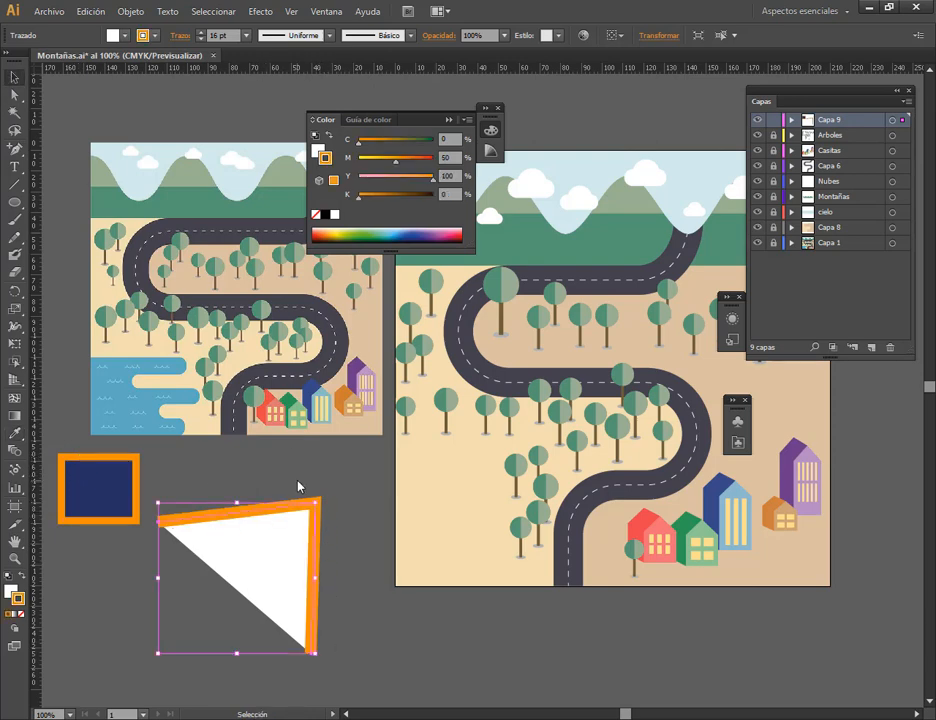
# Undo the triangular shape's orange outline and try applying the rectangle's blue colour to its stroke with the Eyedropper.
pyautogui.hotkey('ctrl', 'z')
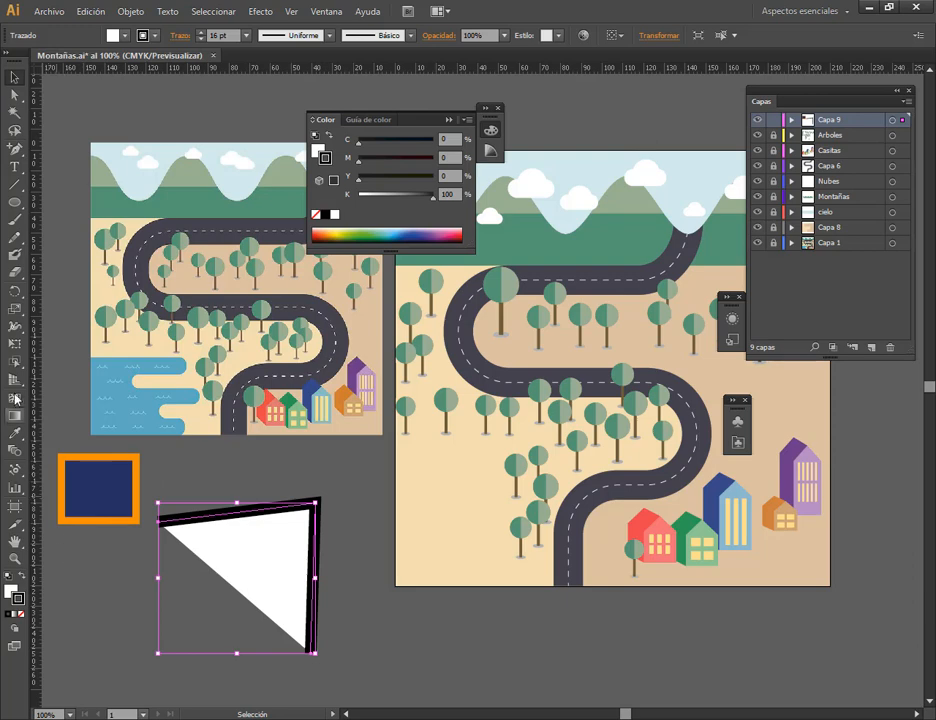
pyautogui.click(16, 432)
pyautogui.click(118, 488)
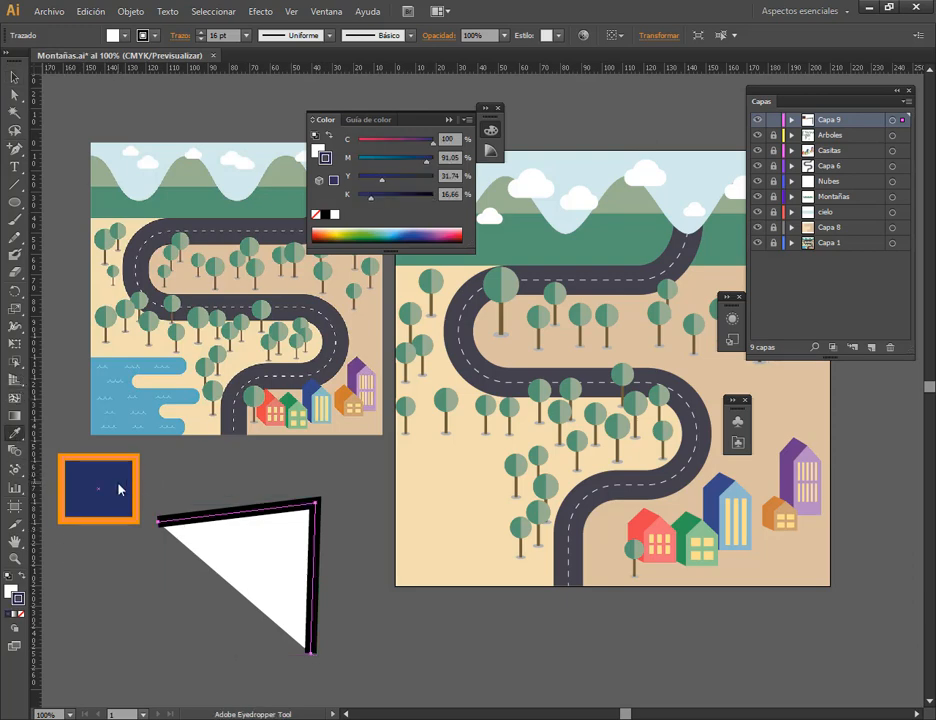
pyautogui.hotkey('ctrl', 'z')
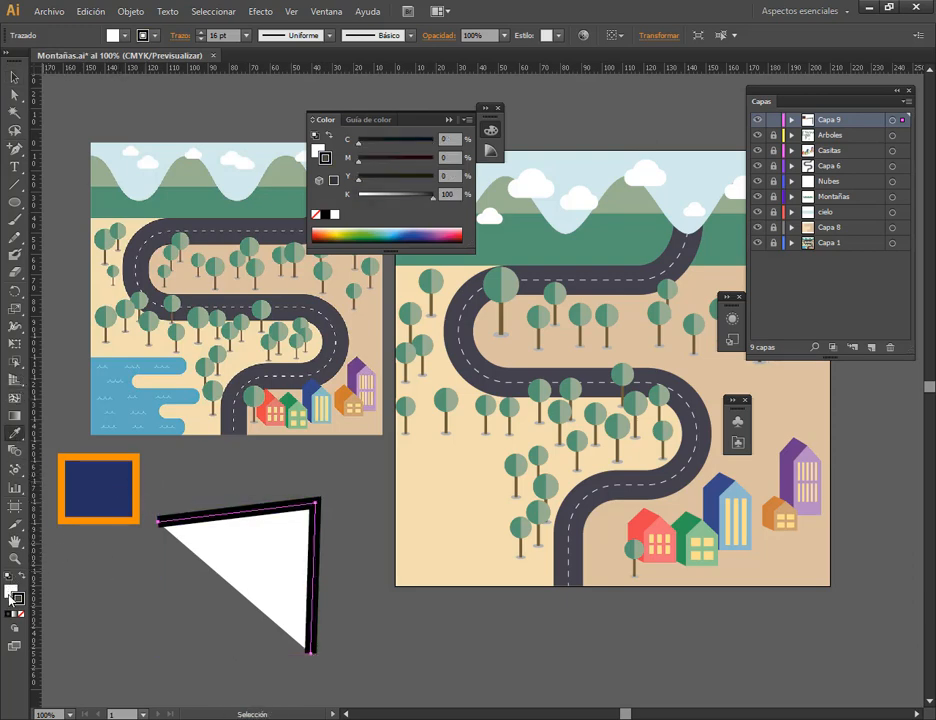
# Apply only the rectangle's blue to the fill of the triangular shape with the Eyedropper, and deselect it.
pyautogui.click(110, 490)
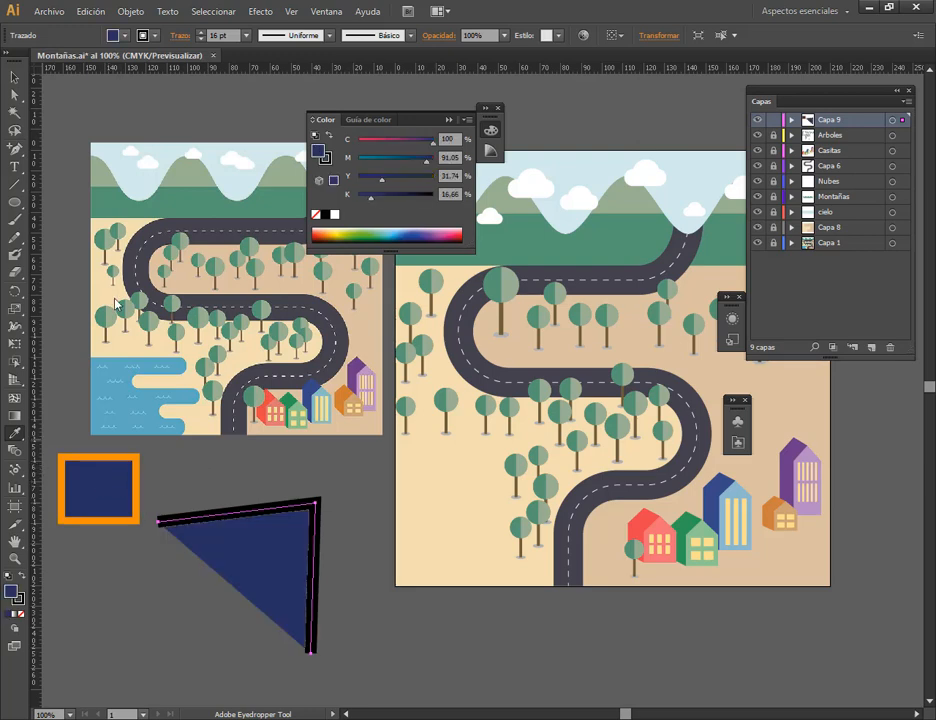
pyautogui.press('v')
pyautogui.click(242, 479)
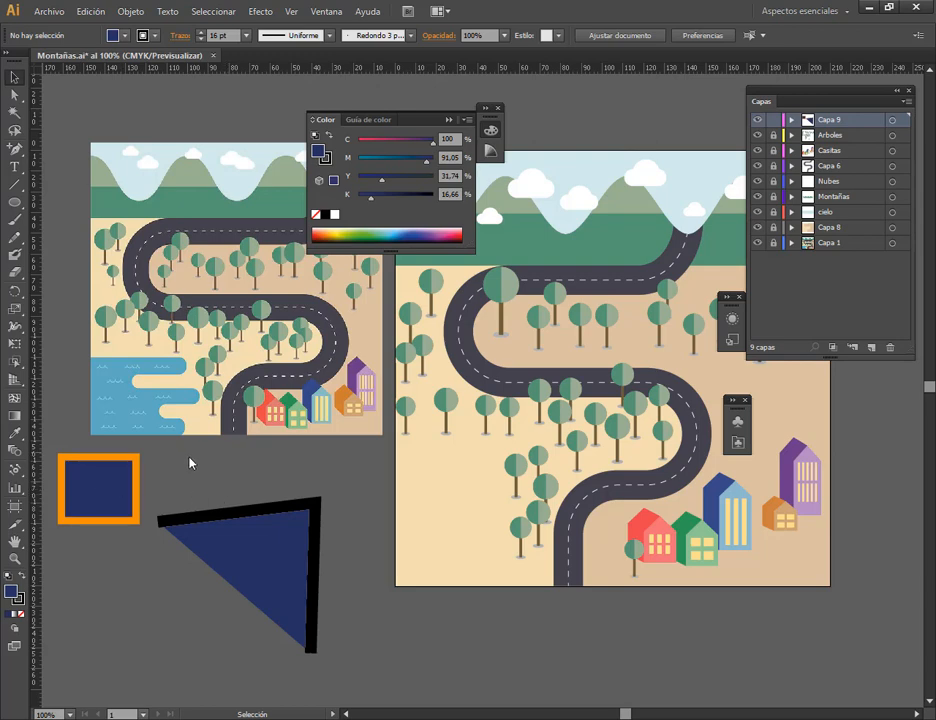
# Delete the sample rectangle and the triangular shape beneath the reference illustration.
pyautogui.click(113, 487)
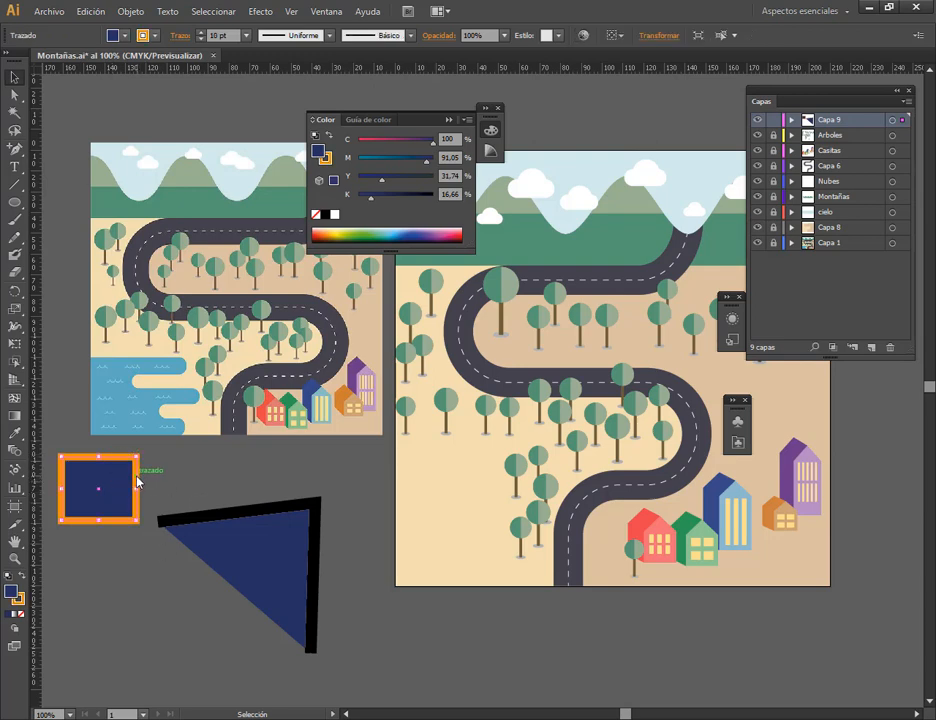
pyautogui.moveTo(136, 477); pyautogui.dragTo(145, 530)
pyautogui.moveTo(205, 476); pyautogui.dragTo(130, 590)
pyautogui.press('Delete')
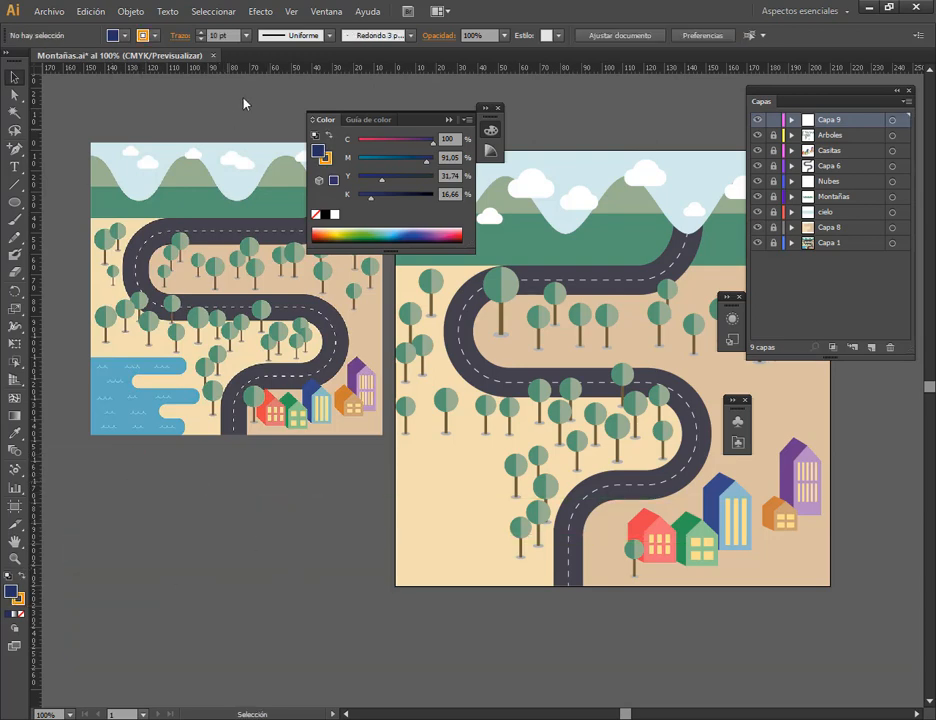
# Rename the layer Capa 9 as Rio, and collapse the Color and Capas panels.
pyautogui.click(448, 120)
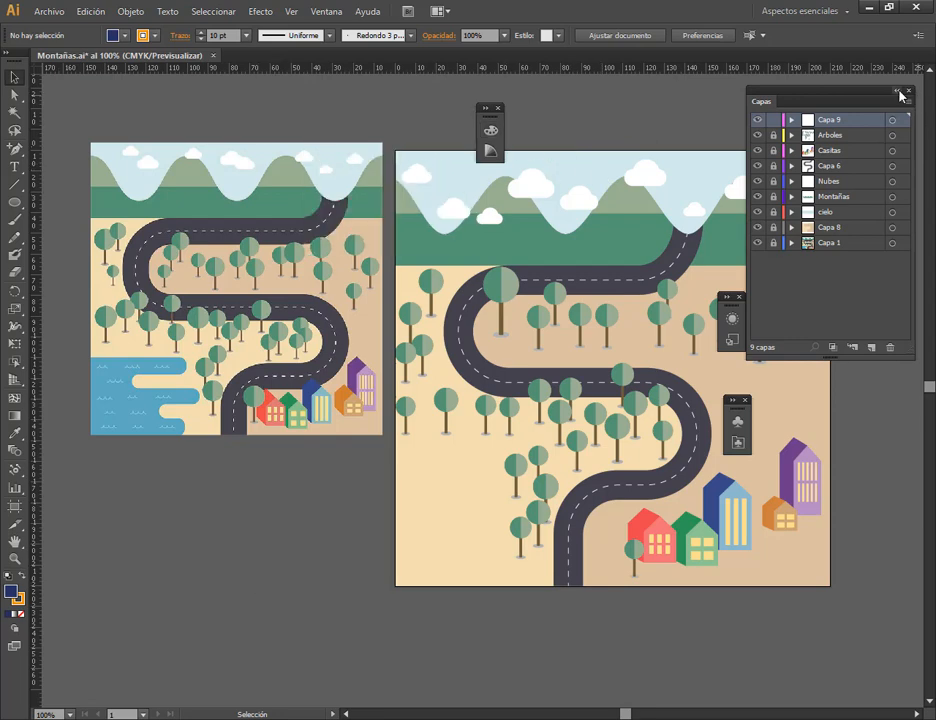
pyautogui.doubleClick(828, 121)
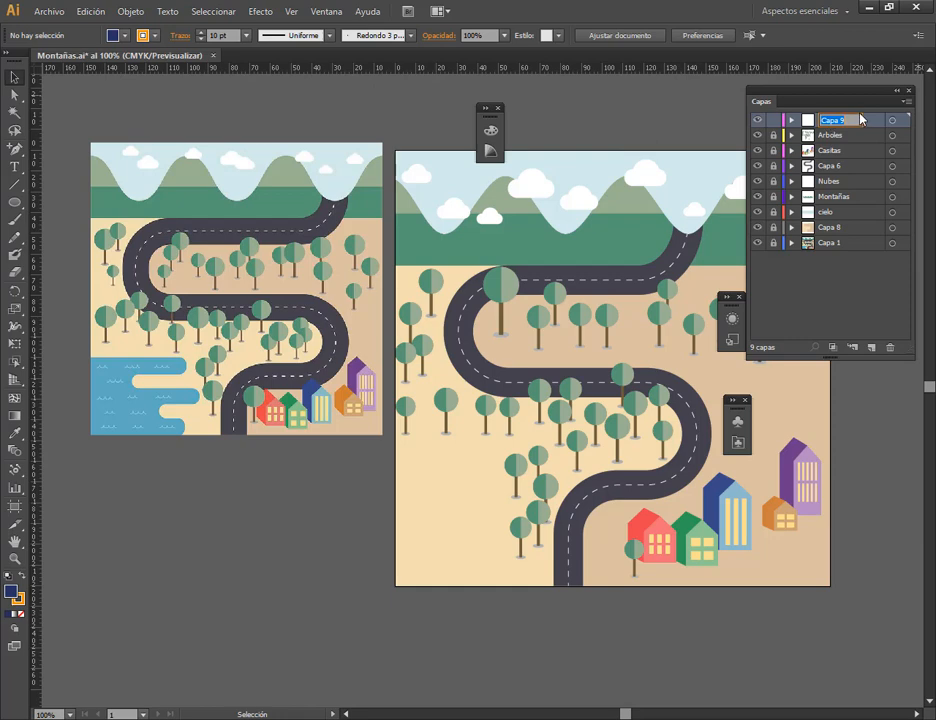
pyautogui.write('Rio')
pyautogui.press('Return')
pyautogui.click(897, 90)
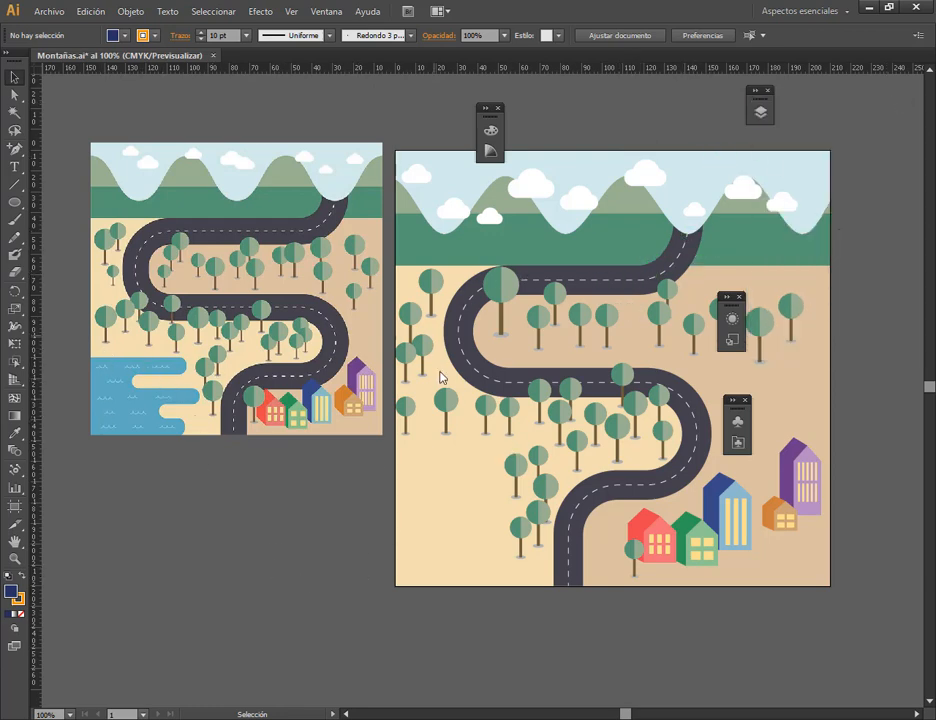
pyautogui.click(14, 202)
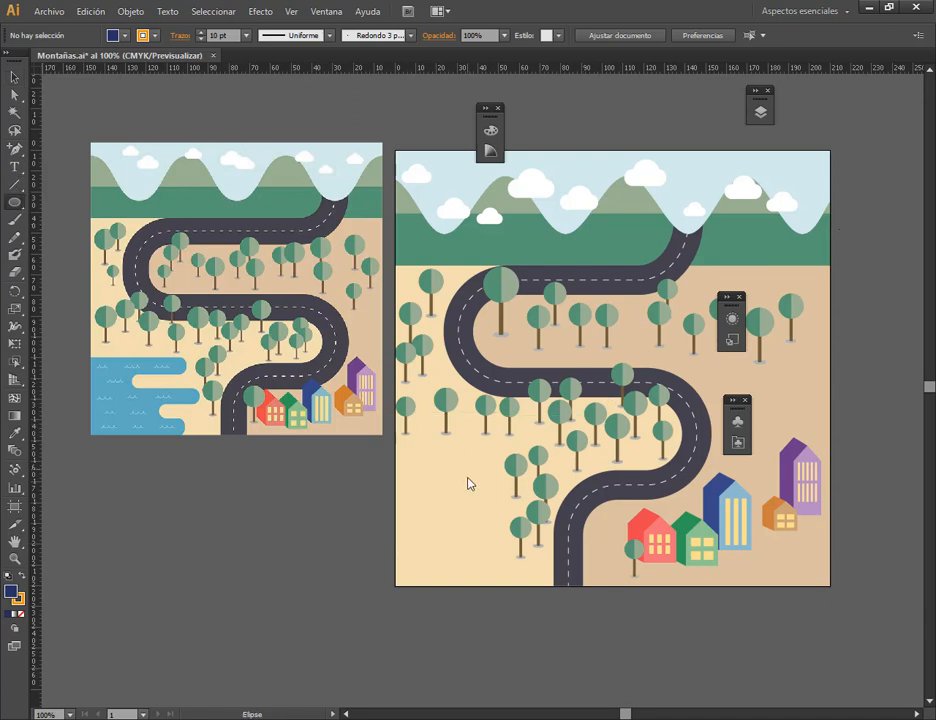
pyautogui.scroll(1, 420, 524)
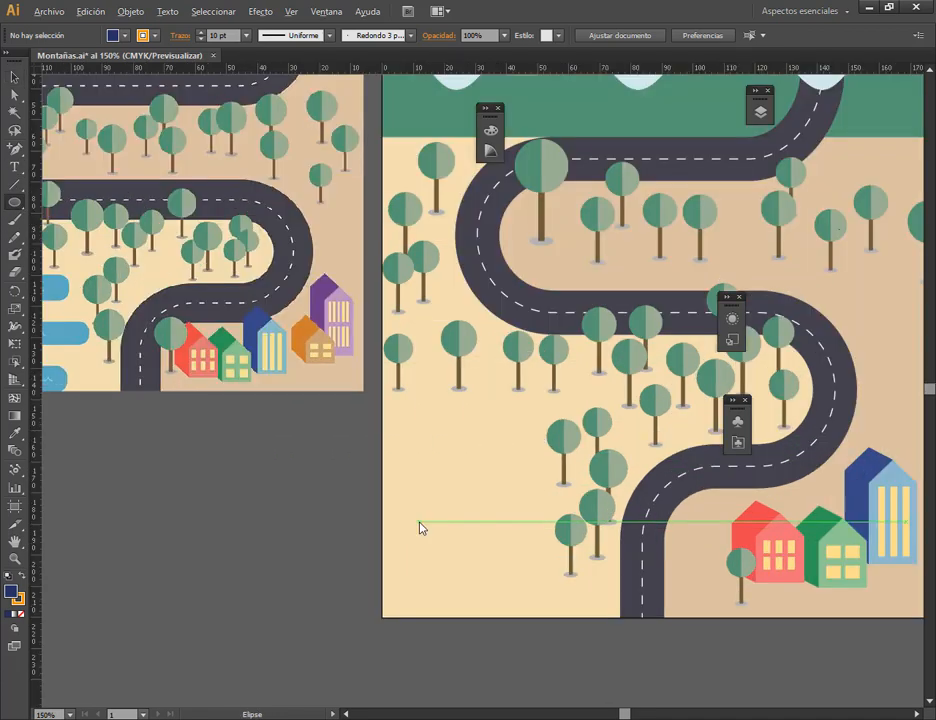
pyautogui.moveTo(392, 488); pyautogui.dragTo(529, 489)
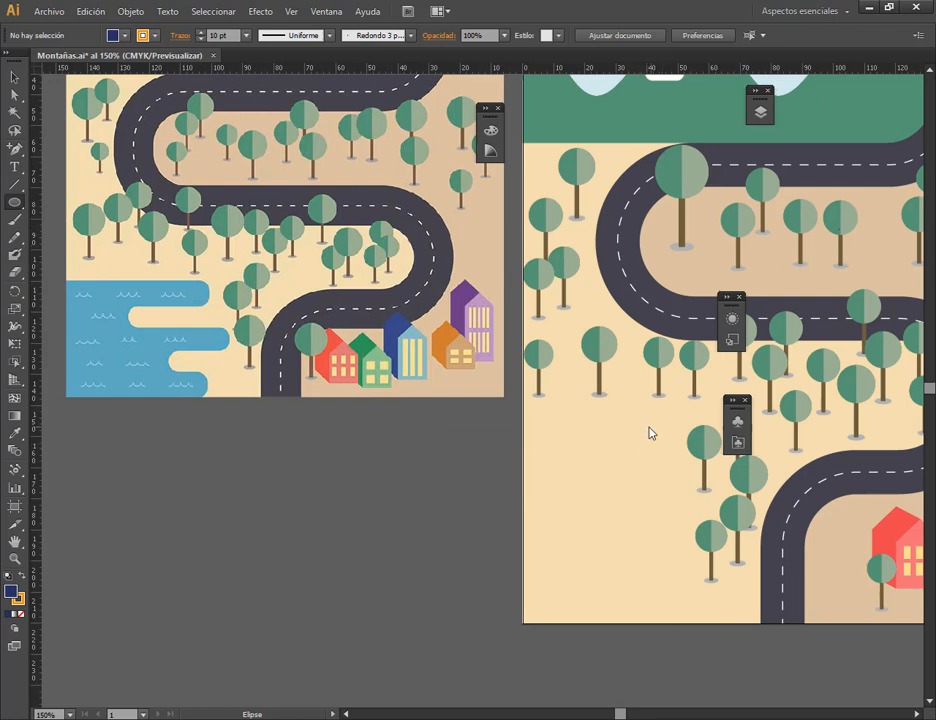
pyautogui.moveTo(648, 433); pyautogui.dragTo(685, 465)
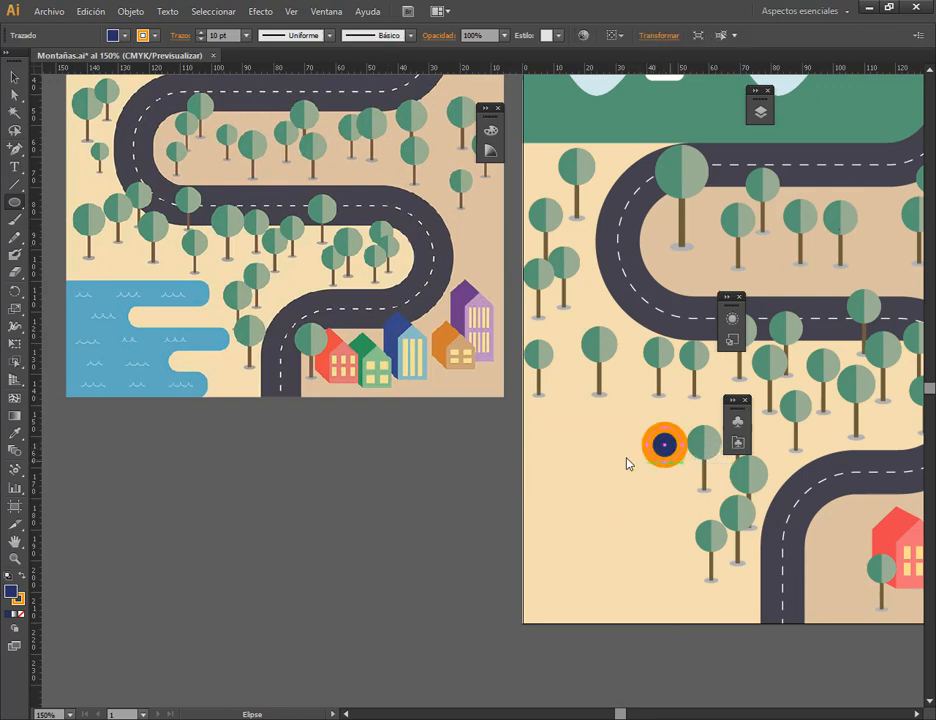
pyautogui.press('Delete')
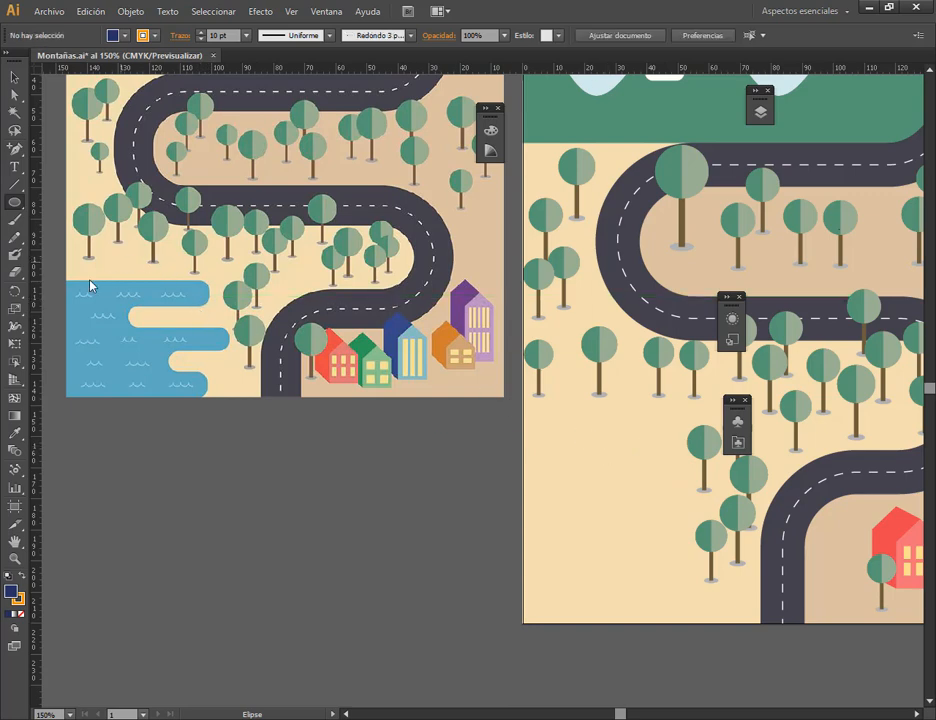
# Draw a rounded rectangle about 53 × 13 mm from the artboard's left edge, in the sand below the trees.
pyautogui.moveTo(10, 208); pyautogui.dragTo(46, 217)
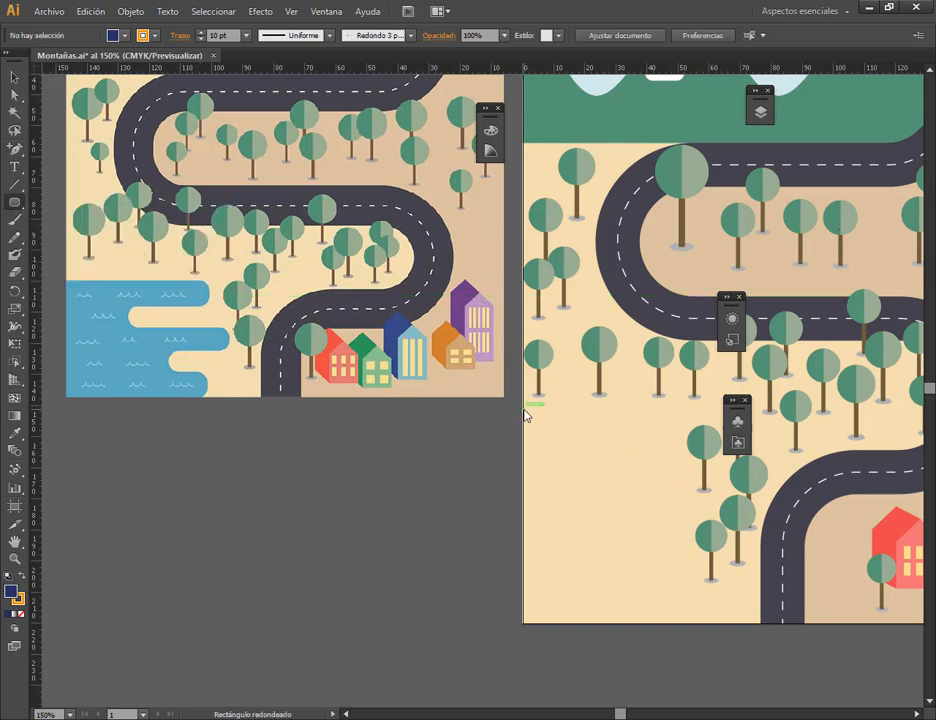
pyautogui.moveTo(523, 410); pyautogui.dragTo(689, 455)
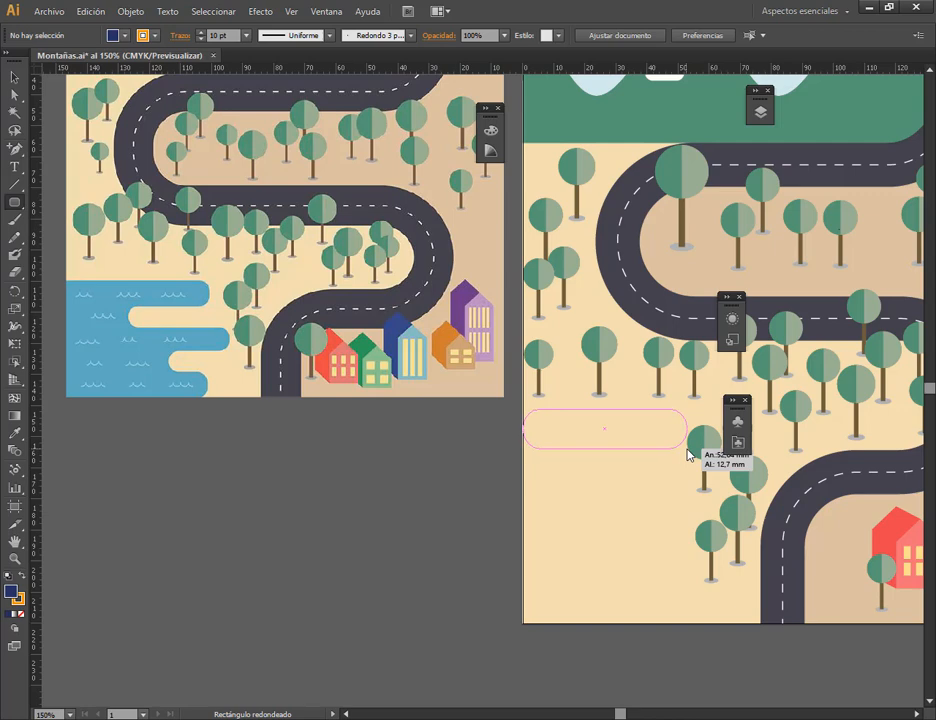
pyautogui.moveTo(689, 455); pyautogui.dragTo(689, 455)
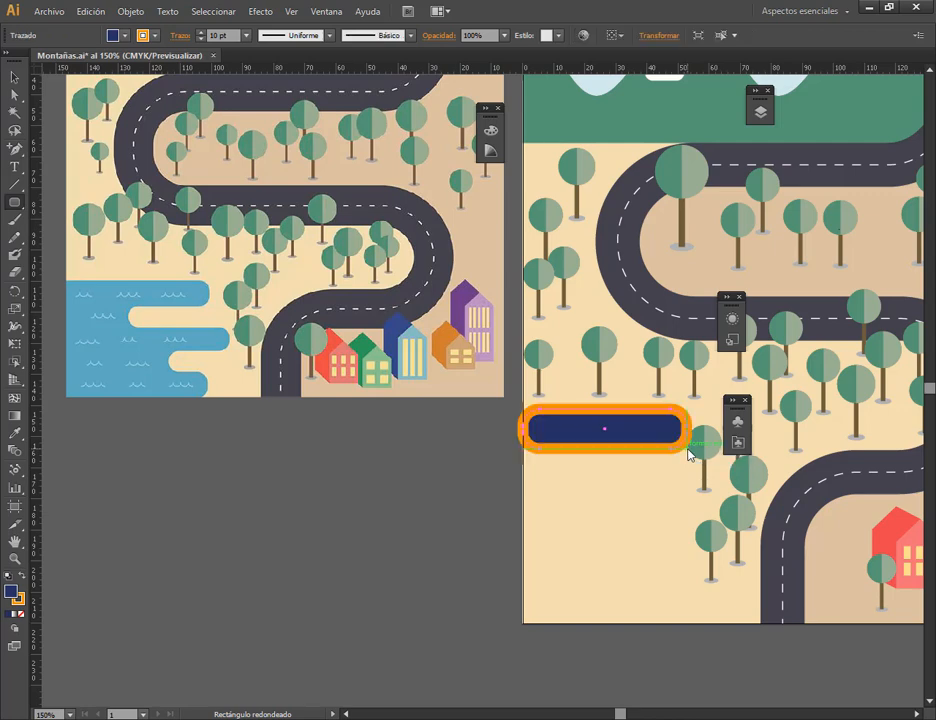
# Reduce the rounded bar's stroke weight and stretch its left end beyond the artboard edge.
pyautogui.click(14, 77)
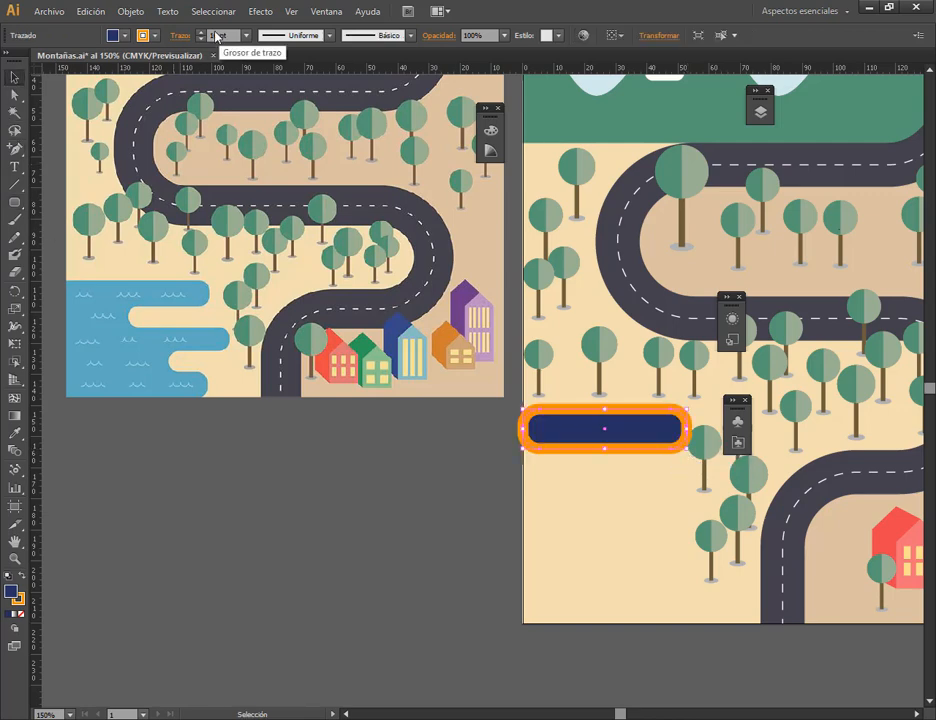
pyautogui.click(246, 35)
pyautogui.click(262, 99)
pyautogui.moveTo(522, 428); pyautogui.dragTo(501, 428)
# Duplicate the rounded bar into a staggered stack of five bars and lower the stack to the artboard's bottom edge.
pyautogui.moveTo(559, 439)
pyautogui.mouseDown()
pyautogui.moveTo(634, 484)
pyautogui.moveTo(641, 474)
pyautogui.moveTo(604, 520)
pyautogui.mouseUp()
pyautogui.hotkey('alt', 'shift')
pyautogui.moveTo(566, 519); pyautogui.dragTo(677, 559)
pyautogui.moveTo(677, 555); pyautogui.dragTo(660, 593)
pyautogui.moveTo(564, 422); pyautogui.dragTo(658, 595)
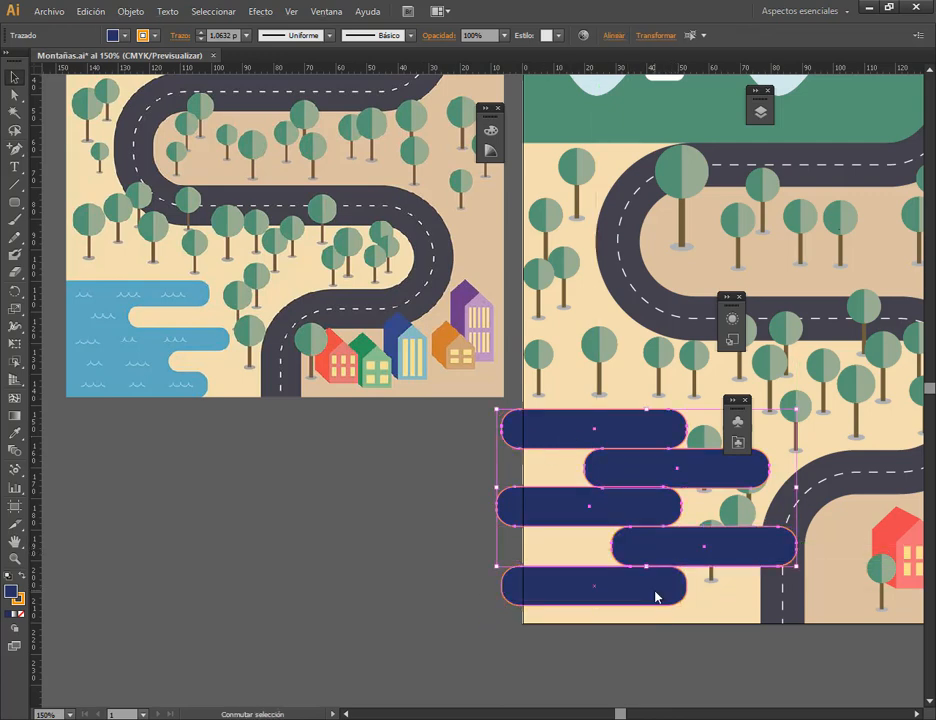
pyautogui.click(452, 549)
pyautogui.click(579, 460)
# Draw a rectangle over the stacked bars that bridges them from the first to the fifth bar, and deselect it.
pyautogui.click(15, 203)
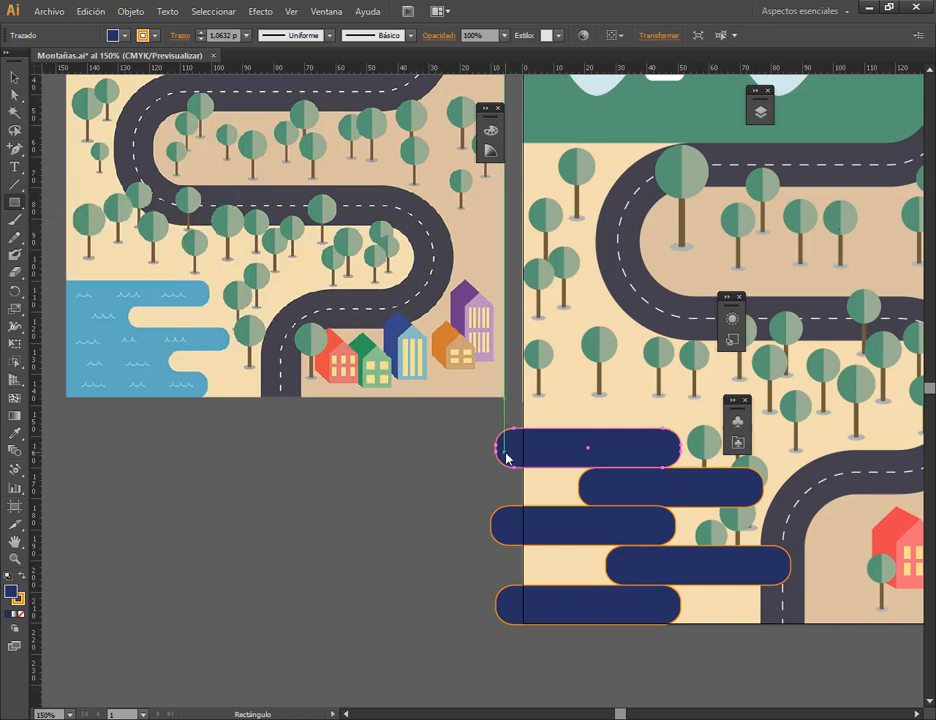
pyautogui.moveTo(504, 453); pyautogui.dragTo(628, 605)
pyautogui.click(13, 79)
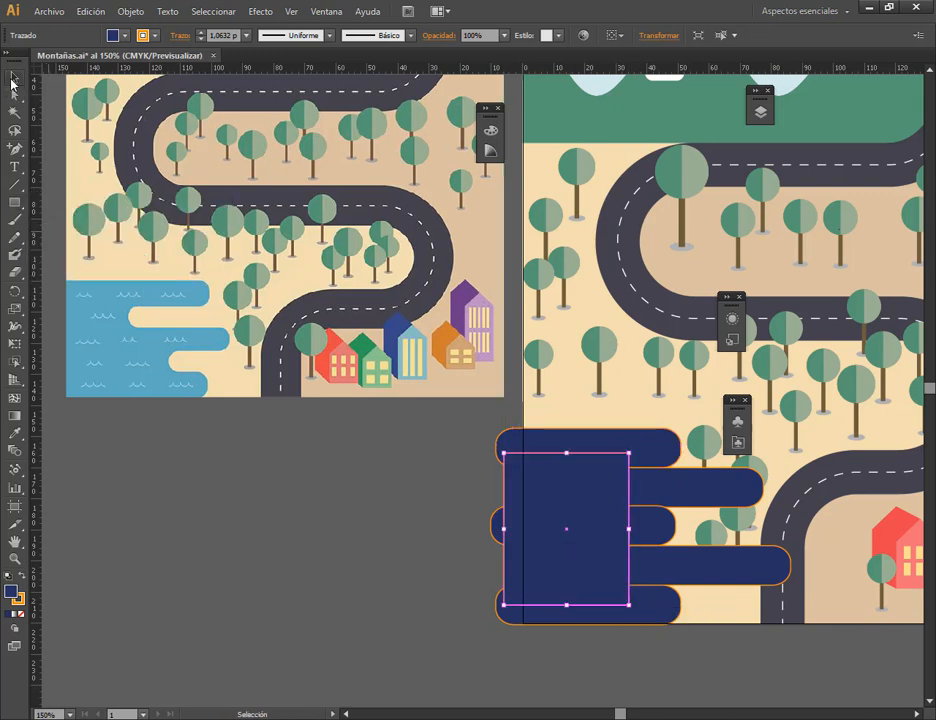
pyautogui.click(445, 520)
# Fill the second and fourth bars of the stack with pink.
pyautogui.click(700, 489)
pyautogui.keyDown('shift'); pyautogui.click(719, 578); pyautogui.keyUp('shift')
pyautogui.click(124, 36)
pyautogui.click(100, 60)
# Unite the rectangle and the three blue bars into a single shape with Pathfinder, and deselect it.
pyautogui.moveTo(449, 438); pyautogui.dragTo(538, 650)
pyautogui.click(325, 11)
pyautogui.click(340, 215)
pyautogui.click(565, 180)
pyautogui.hotkey('ctrl', 'shift', 'a')
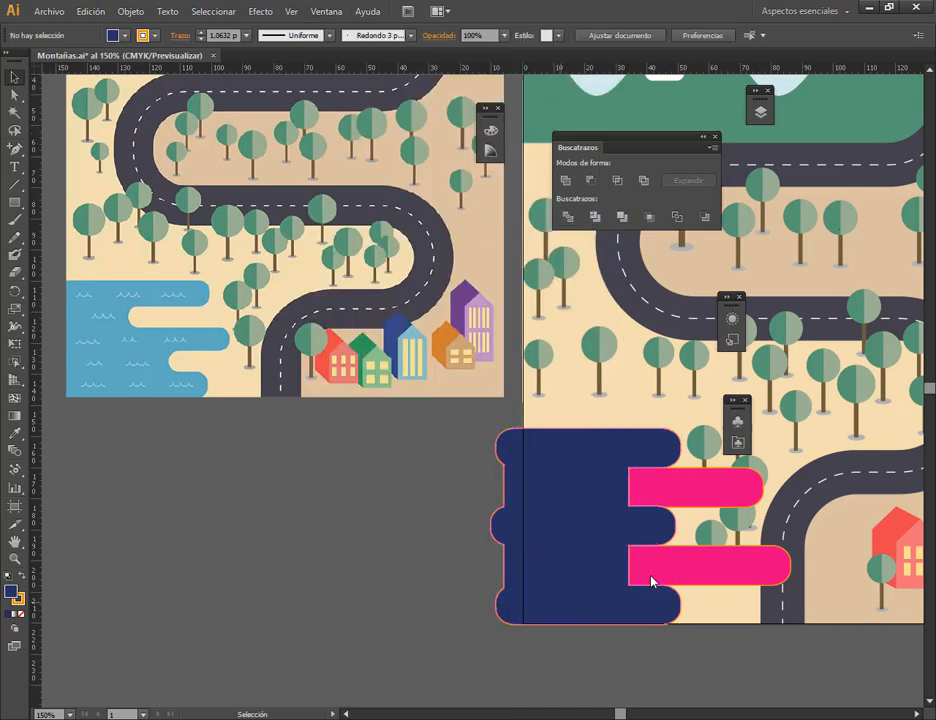
# Move the two pink bars above the blue shape in the stacking order of the Rio layer.
pyautogui.click(651, 580)
pyautogui.click(760, 111)
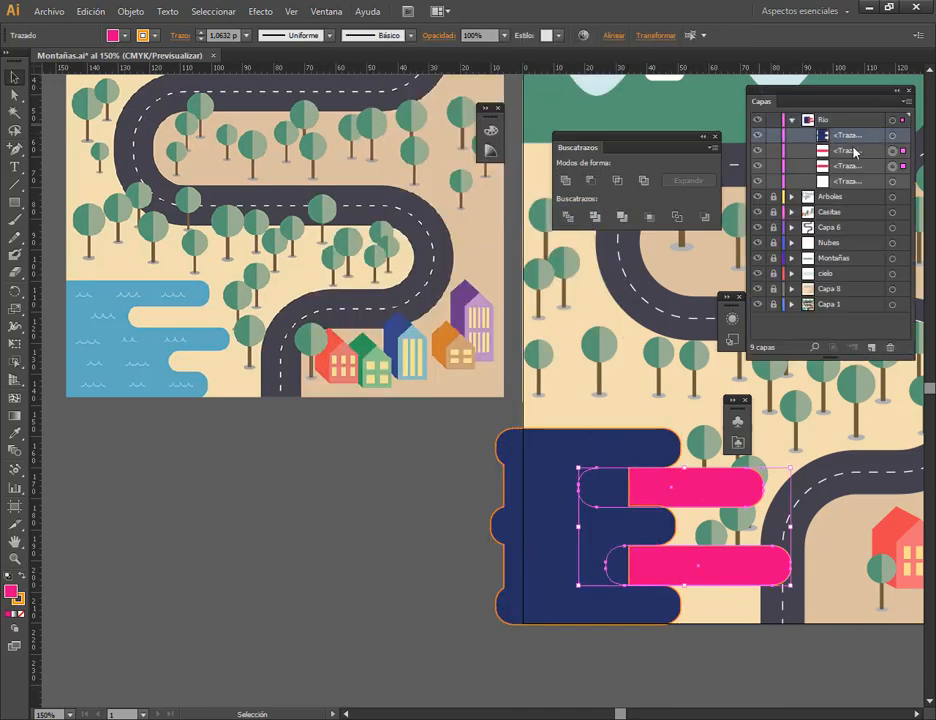
pyautogui.moveTo(853, 148); pyautogui.dragTo(855, 173)
# Delete the stray empty path at the bottom of the Rio layer.
pyautogui.click(399, 614)
pyautogui.click(892, 182)
pyautogui.press('Delete')
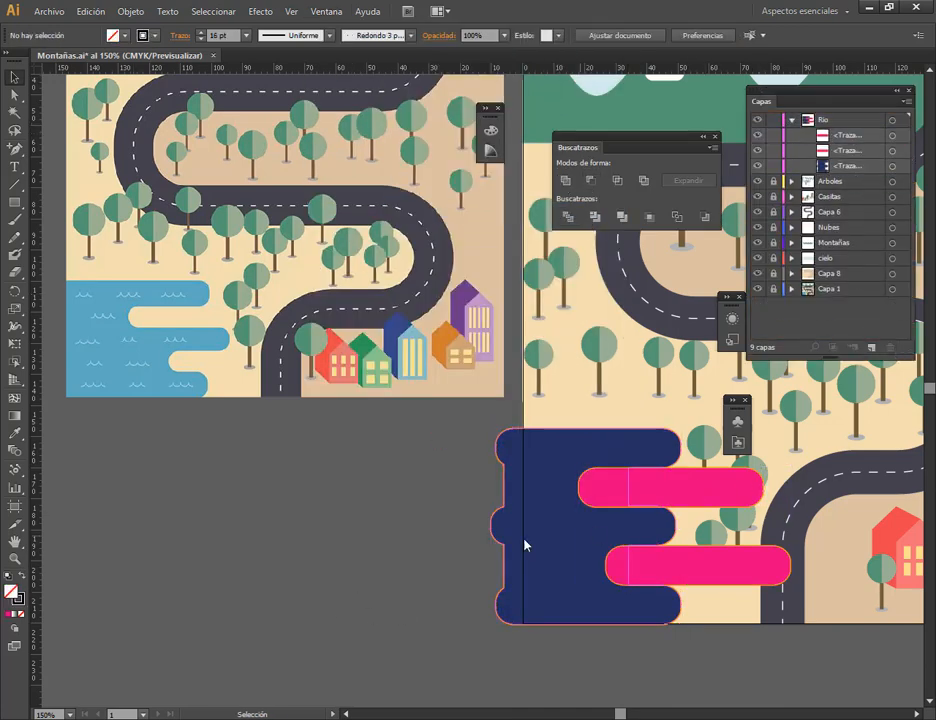
# Subtract the two pink bars from the blue shape with Pathfinder's Minus Front, and clear the selection.
pyautogui.hotkey('ctrl', 'a')
pyautogui.click(590, 180)
pyautogui.hotkey('ctrl', 'shift', 'a')
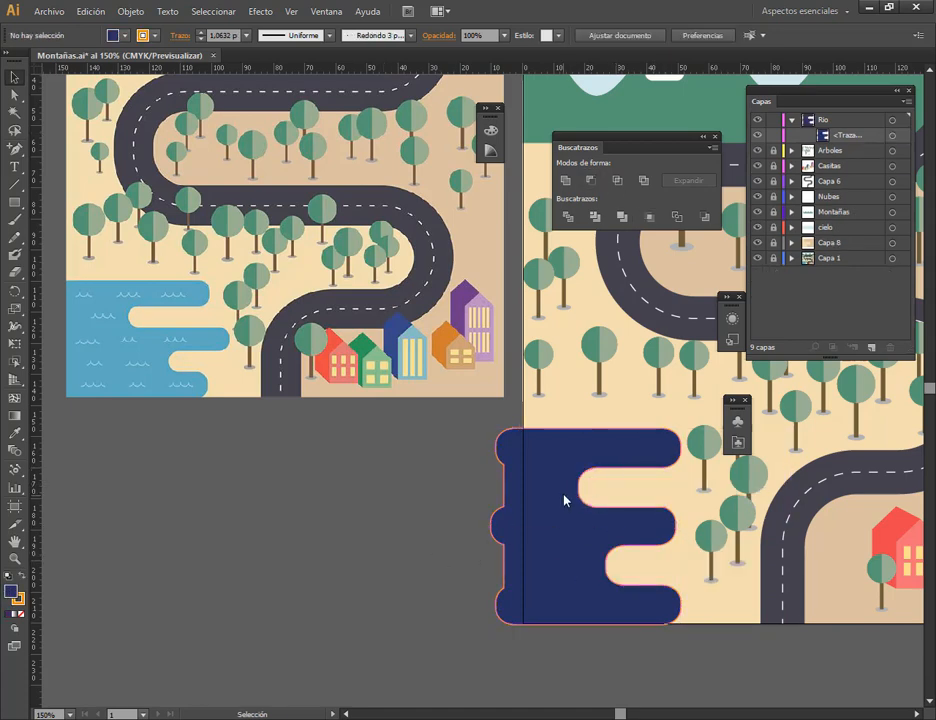
# Trim the blue shape flush with the artboard's left edge by subtracting a rectangle drawn over its overhang.
pyautogui.click(564, 500)
pyautogui.click(15, 202)
pyautogui.moveTo(432, 404); pyautogui.dragTo(523, 652)
pyautogui.click(15, 77)
pyautogui.keyDown('shift'); pyautogui.click(558, 460); pyautogui.keyUp('shift')
pyautogui.click(591, 180)
pyautogui.click(288, 577)
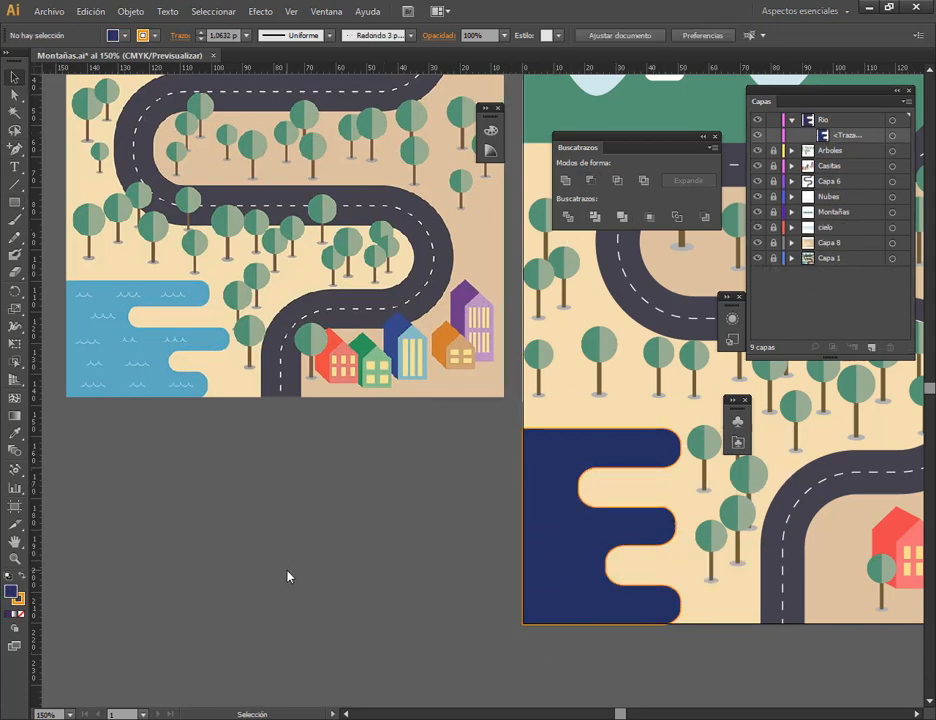
# Copy the reference lake's light blue fill without a stroke onto the new lake shape with the Eyedropper, and deselect it.
pyautogui.hotkey('ctrl', 'a')
pyautogui.click(15, 433)
pyautogui.click(105, 345)
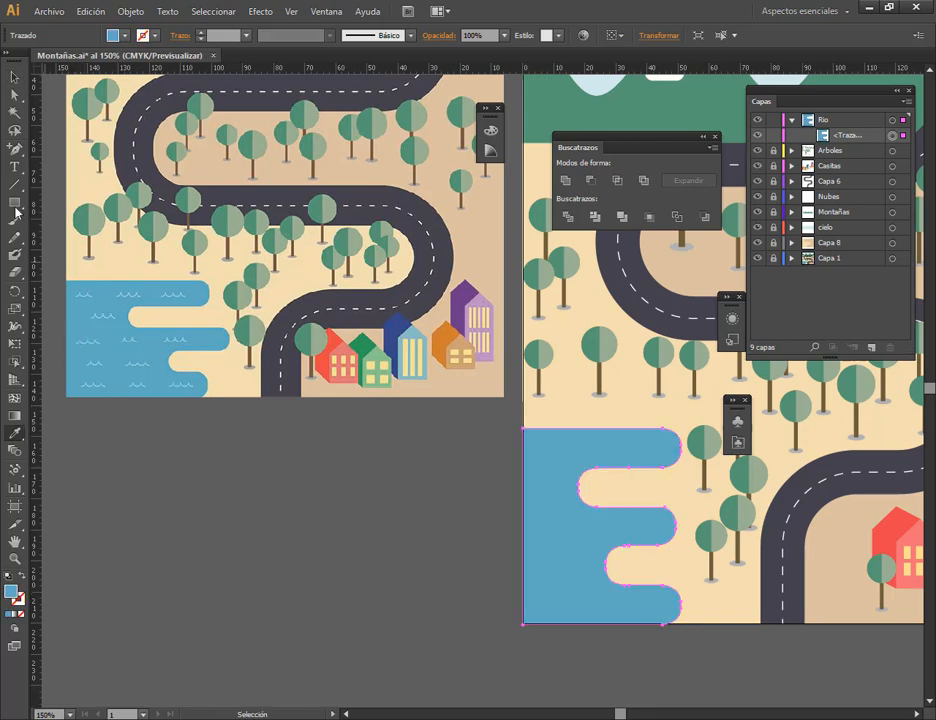
pyautogui.click(14, 78)
pyautogui.click(421, 552)
# Lower the top edge of the lake shape slightly to make it shorter, and deselect it.
pyautogui.click(603, 434)
pyautogui.moveTo(602, 430); pyautogui.dragTo(602, 442)
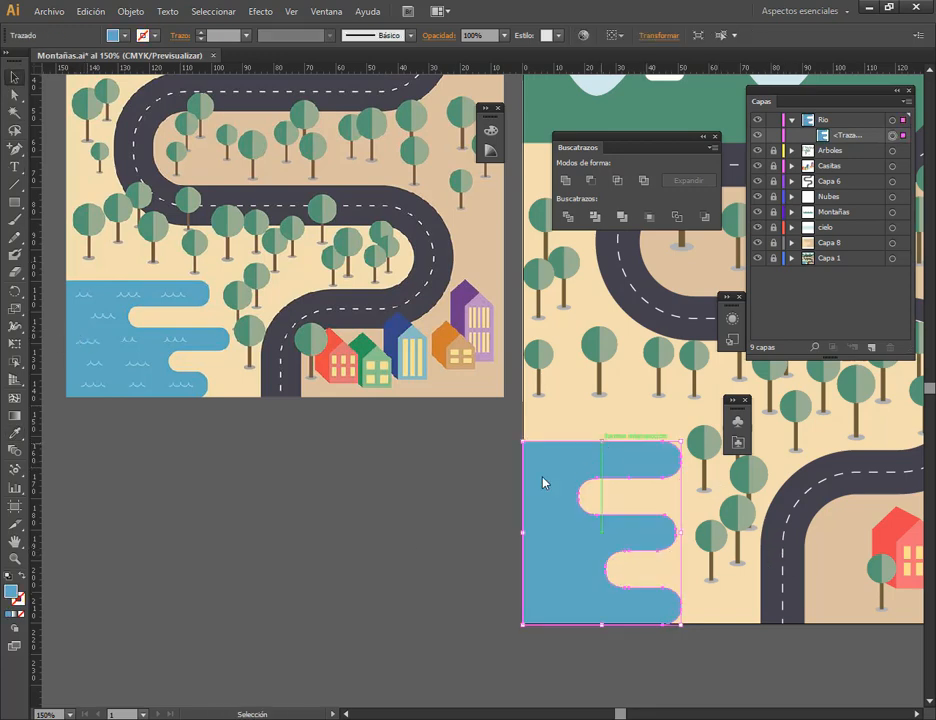
pyautogui.click(430, 491)
# Draw a small circle in the empty area beside the artboard and give it the default white fill and black stroke.
pyautogui.scroll(3, 626, 482)
pyautogui.moveTo(14, 204); pyautogui.dragTo(61, 238)
pyautogui.moveTo(164, 371); pyautogui.dragTo(220, 428)
pyautogui.click(14, 78)
pyautogui.click(8, 576)
pyautogui.scroll(2, 210, 420)
# Delete the circle's top anchor point to leave the lower semicircle, and remove its fill.
pyautogui.press('a')
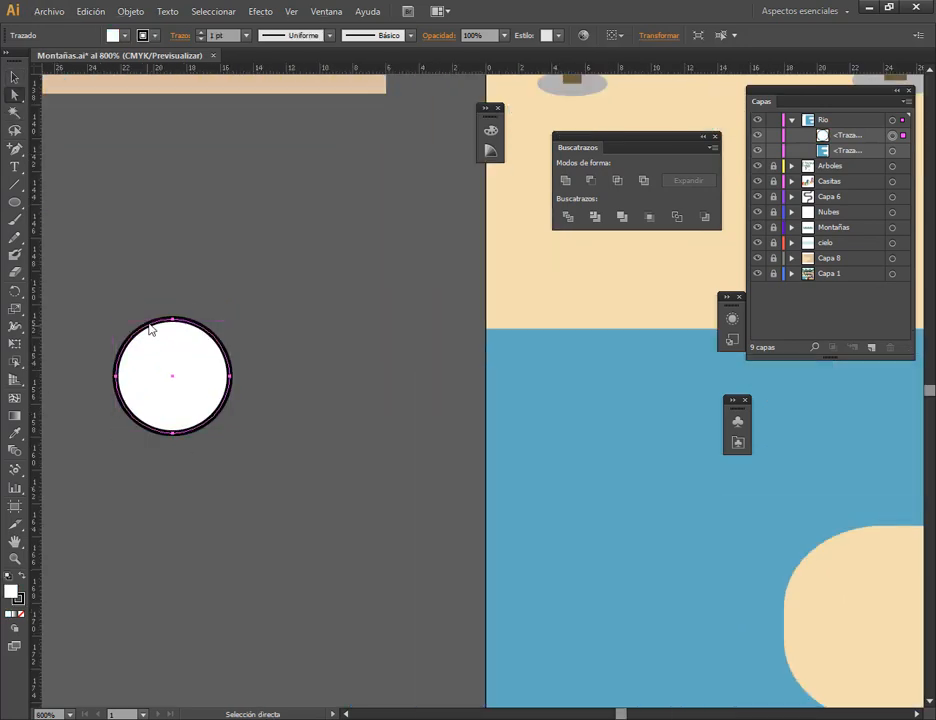
pyautogui.click(172, 319)
pyautogui.press('Delete')
pyautogui.press('v')
pyautogui.click(21, 615)
# Duplicate the semicircular arc twice to the right to form a joined row of three arcs.
pyautogui.moveTo(116, 381); pyautogui.dragTo(230, 377)
pyautogui.click(350, 292)
pyautogui.moveTo(116, 381); pyautogui.dragTo(345, 377)
pyautogui.click(294, 447)
# Cut the first arc in half by deleting its left end anchor point.
pyautogui.scroll(-4, 293, 447)
pyautogui.moveTo(294, 447); pyautogui.dragTo(594, 427)
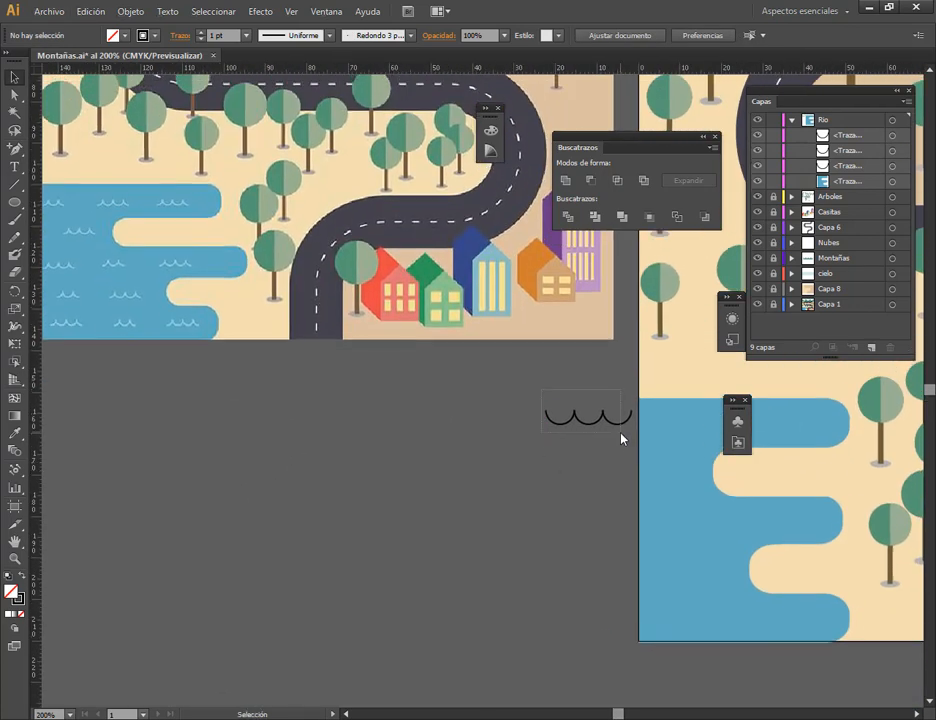
pyautogui.moveTo(542, 389); pyautogui.dragTo(568, 356)
pyautogui.click(565, 423)
pyautogui.press('a')
pyautogui.click(550, 438)
pyautogui.click(546, 411)
pyautogui.press('Delete')
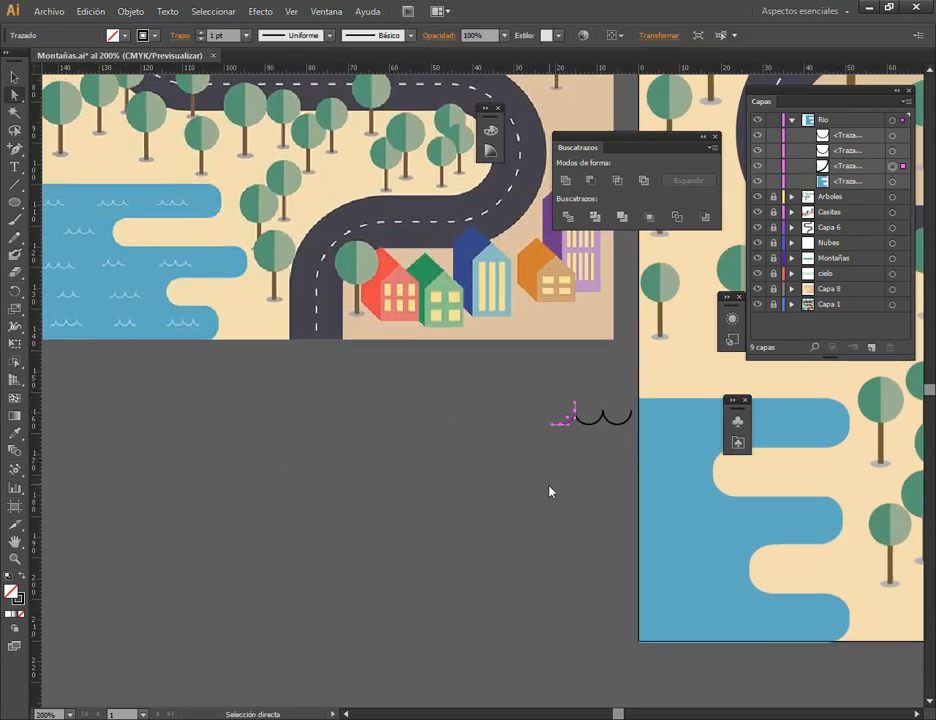
# Cut the last arc in half by deleting its right end anchor point, and deselect it.
pyautogui.click(550, 488)
pyautogui.click(631, 413)
pyautogui.press('Delete')
pyautogui.click(14, 77)
pyautogui.click(510, 460)
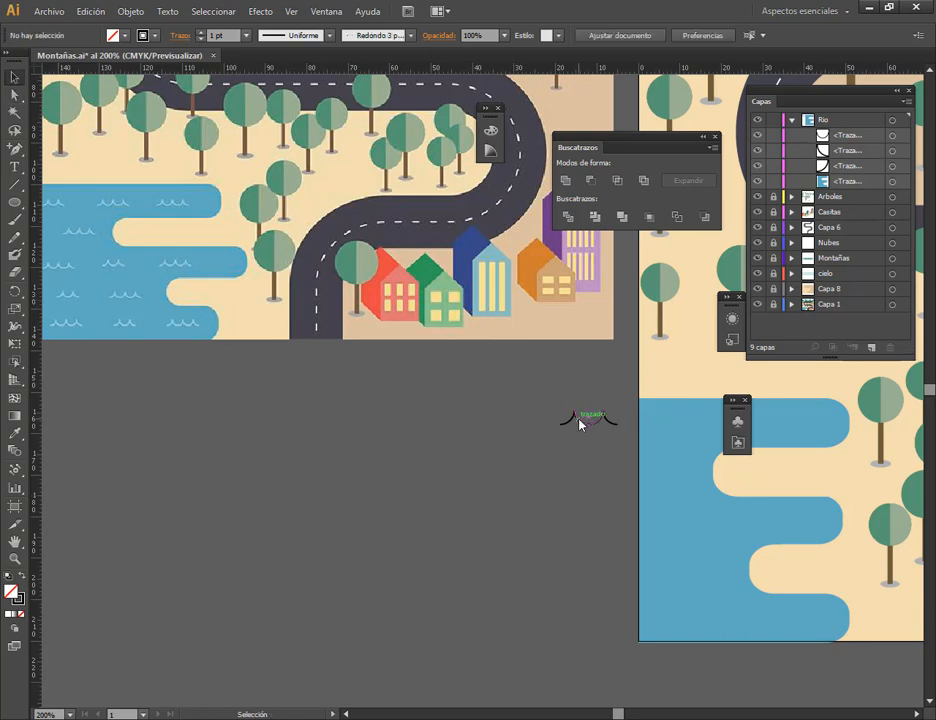
# Move the three-part wave to the empty area below the reference illustration and duplicate it underneath.
pyautogui.moveTo(548, 443); pyautogui.dragTo(618, 405)
pyautogui.moveTo(621, 427); pyautogui.dragTo(378, 510)
pyautogui.hotkey('ctrl', 'z')
pyautogui.click(468, 501)
pyautogui.click(378, 510)
pyautogui.scroll(4, 378, 512)
# Extend the lower wave copy to the right with duplicated full arcs in place of its right half-arc.
pyautogui.click(313, 491)
pyautogui.keyDown('alt'); pyautogui.moveTo(313, 491); pyautogui.dragTo(515, 450); pyautogui.keyUp('alt')
pyautogui.click(448, 505)
pyautogui.press('Delete')
pyautogui.click(525, 470)
pyautogui.click(601, 483)
# Cut the lower wave's last arc in half by deleting its right end anchor point.
pyautogui.click(14, 95)
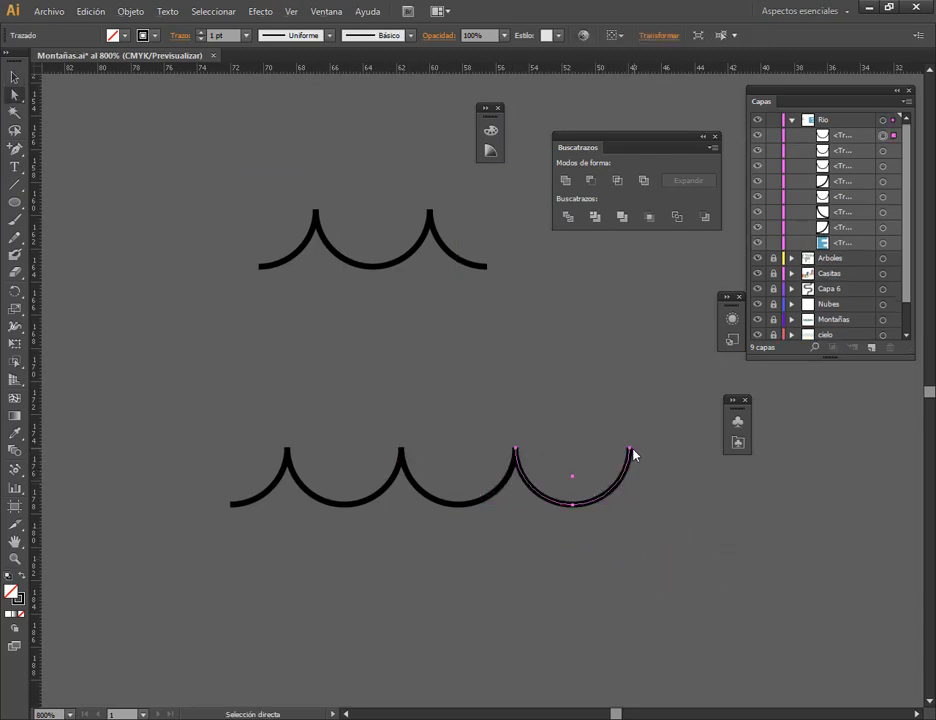
pyautogui.click(630, 449)
pyautogui.press('Delete')
pyautogui.click(14, 77)
# Move both waves together into the empty area to the left of the reference lake.
pyautogui.scroll(-5, 445, 396)
pyautogui.moveTo(485, 400); pyautogui.dragTo(580, 485)
pyautogui.moveTo(530, 425); pyautogui.dragTo(190, 290)
# Match both waves' stroke colour to the reference lake by sampling one of its small waves with the Eyedropper.
pyautogui.scroll(3, 210, 289)
pyautogui.press('i')
pyautogui.click(23, 604)
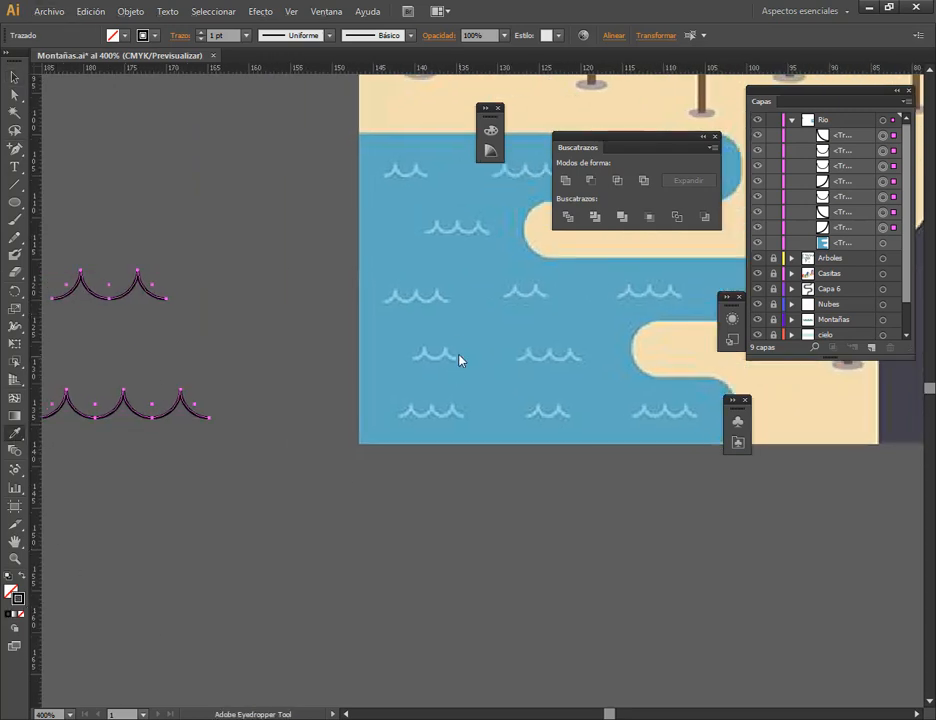
pyautogui.click(446, 357)
# Move both waves together to the empty area below the reference illustration's houses.
pyautogui.click(14, 77)
pyautogui.scroll(-3, 242, 513)
pyautogui.moveTo(209, 481); pyautogui.dragTo(625, 641)
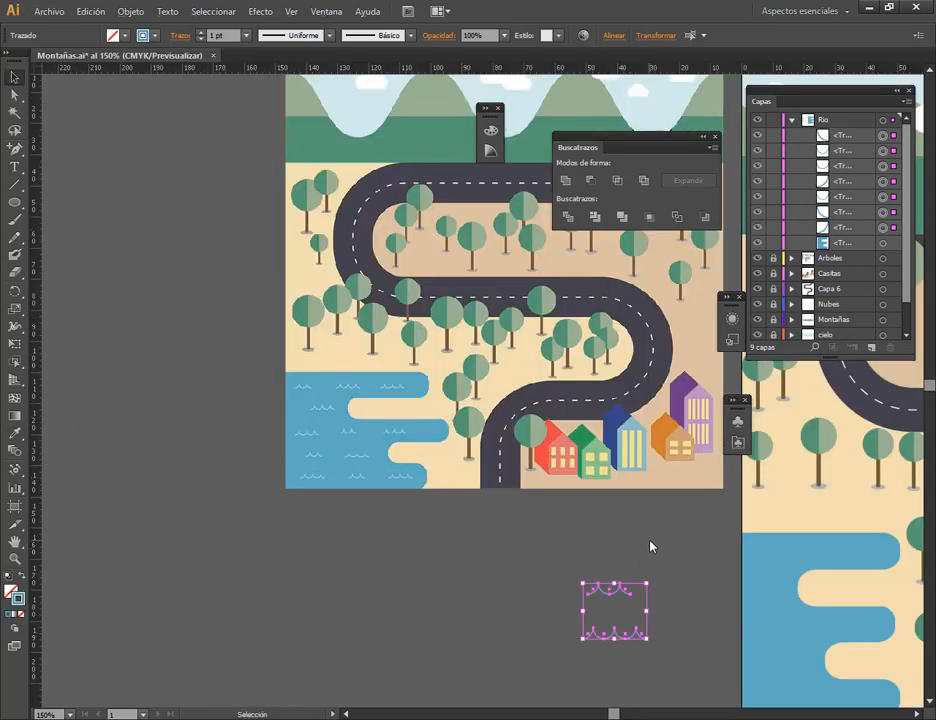
pyautogui.click(660, 664)
# Try to unite the upper wave's three arcs with the Pathfinder.
pyautogui.scroll(2, 660, 660)
pyautogui.moveTo(467, 478); pyautogui.dragTo(658, 557)
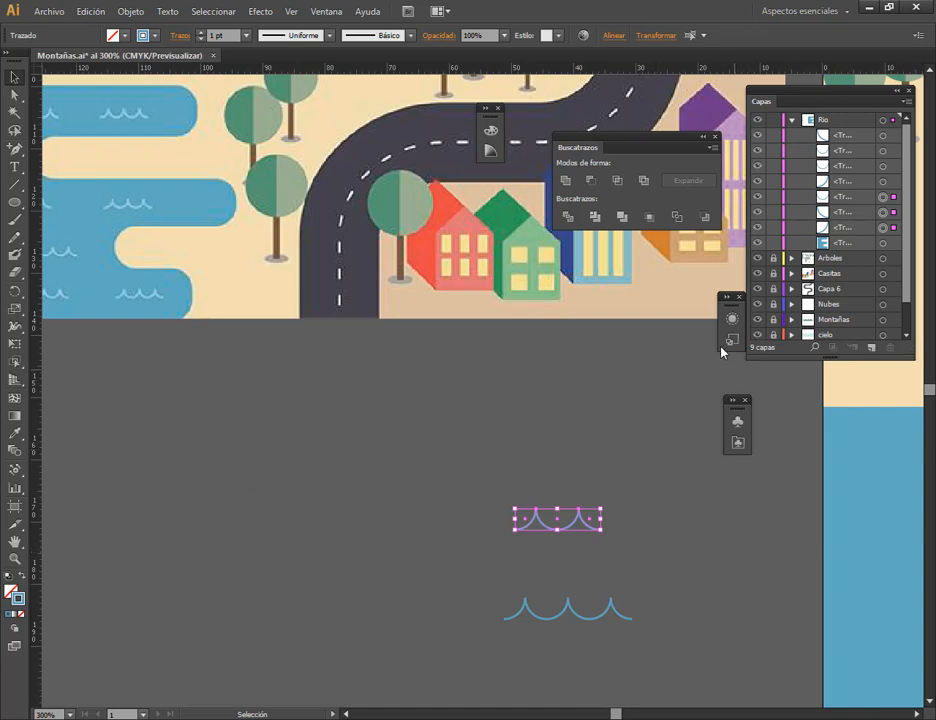
pyautogui.click(565, 180)
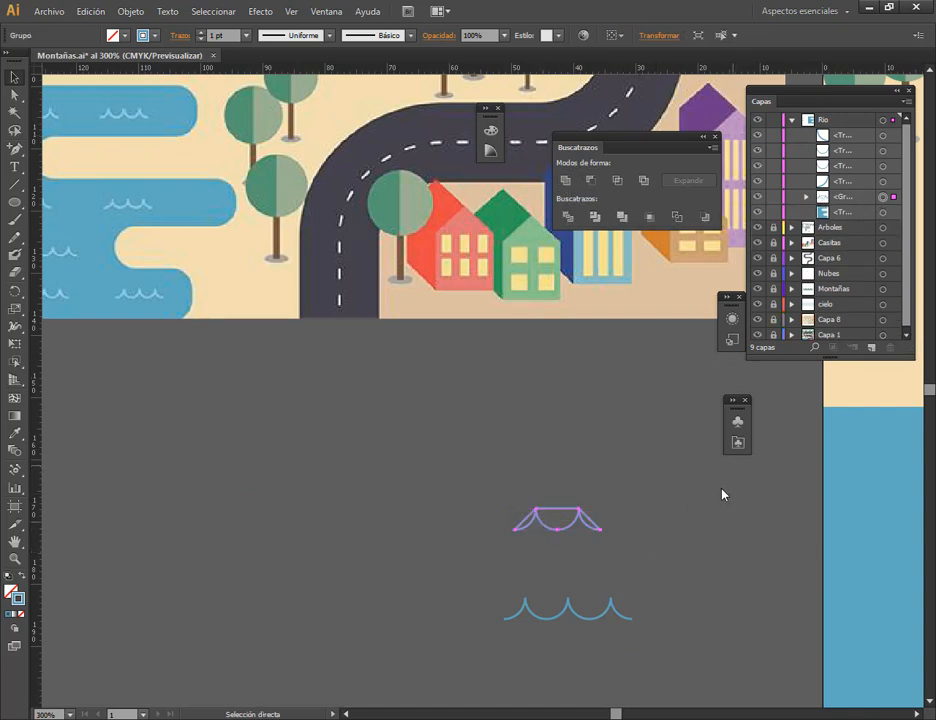
pyautogui.hotkey('ctrl', 'shift', 'g')
pyautogui.scroll(2, 629, 612)
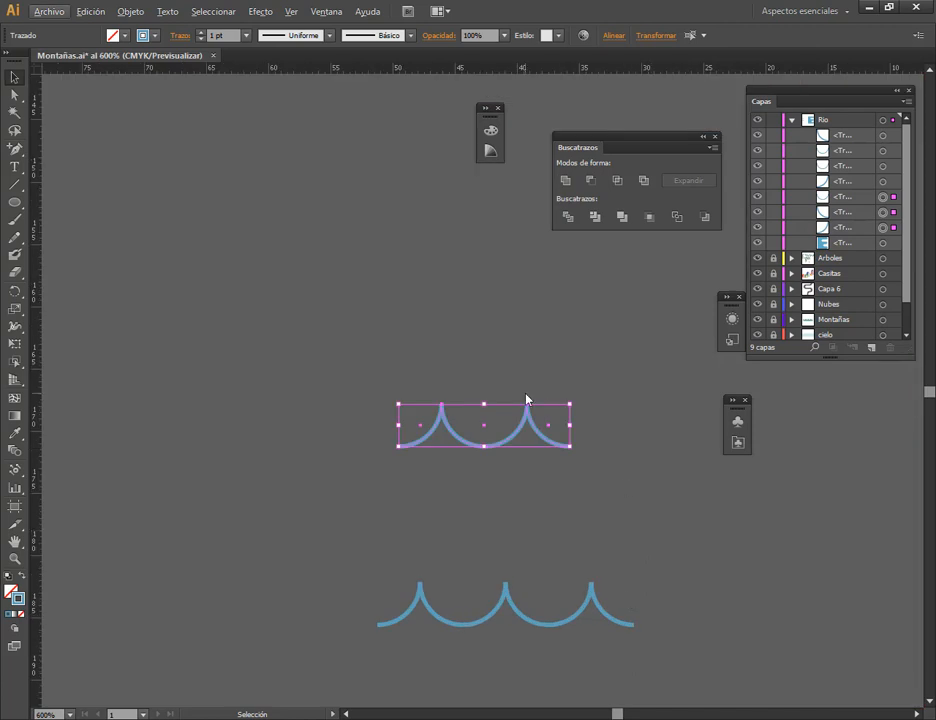
pyautogui.click(502, 380)
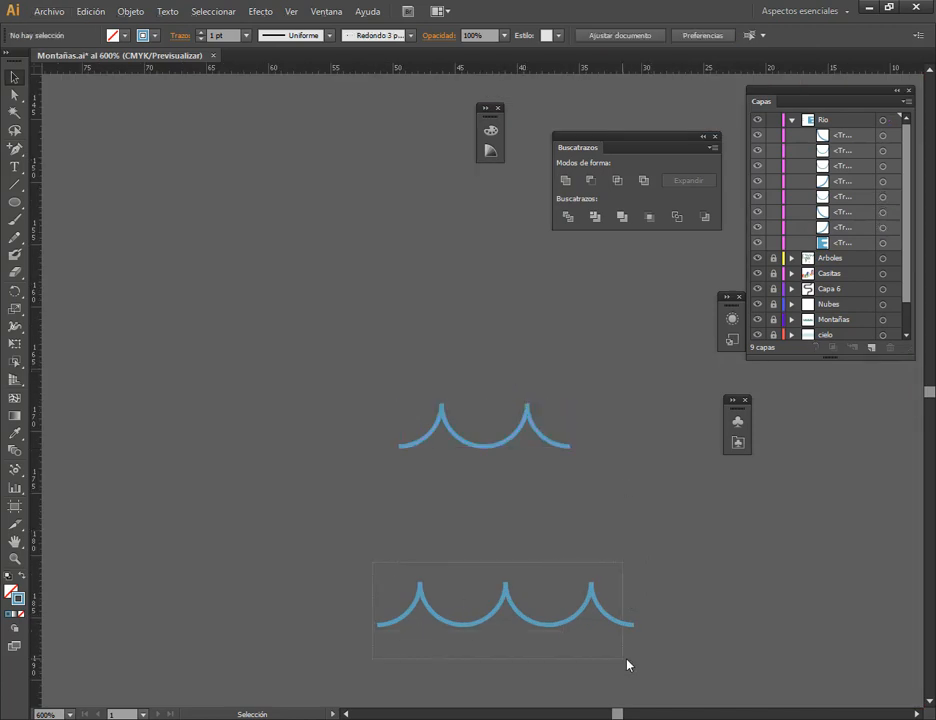
# Select the lower wave and examine the small waves in the reference lake up close for comparison.
pyautogui.moveTo(627, 662); pyautogui.dragTo(689, 671)
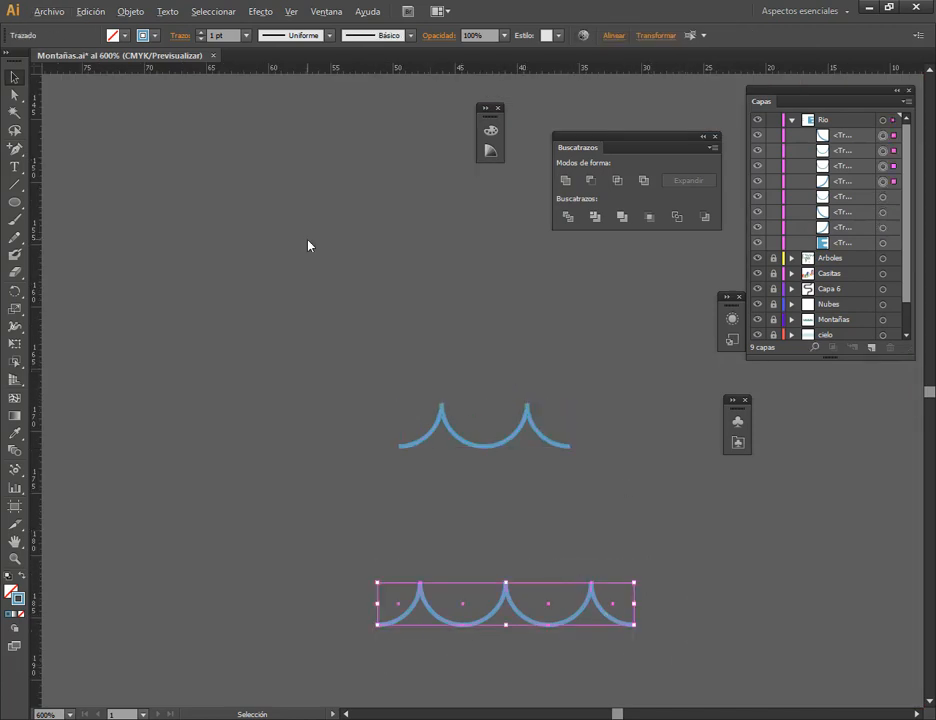
pyautogui.scroll(-2, 308, 246)
pyautogui.moveTo(278, 261); pyautogui.dragTo(635, 430)
pyautogui.scroll(2, 262, 238)
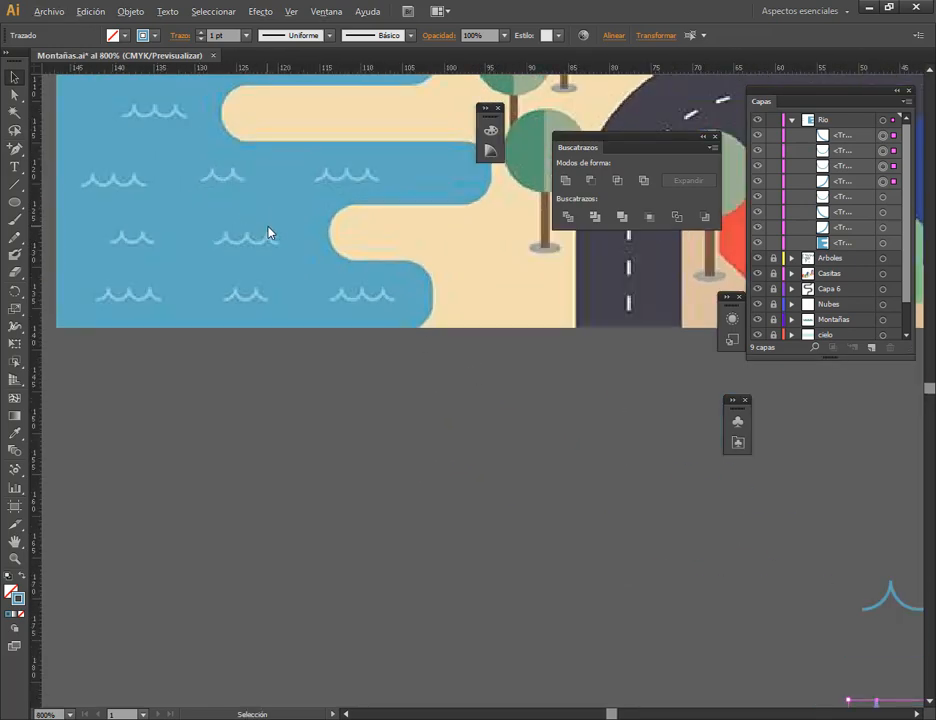
pyautogui.scroll(2, 268, 233)
pyautogui.scroll(-3, 247, 354)
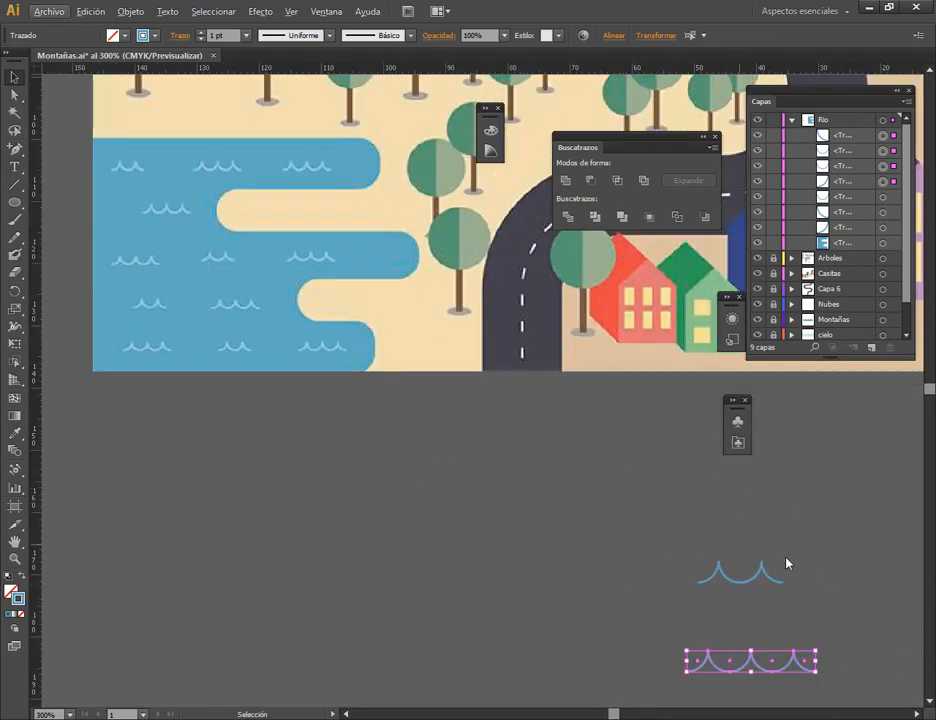
pyautogui.moveTo(767, 503); pyautogui.dragTo(491, 336)
pyautogui.scroll(4, 470, 524)
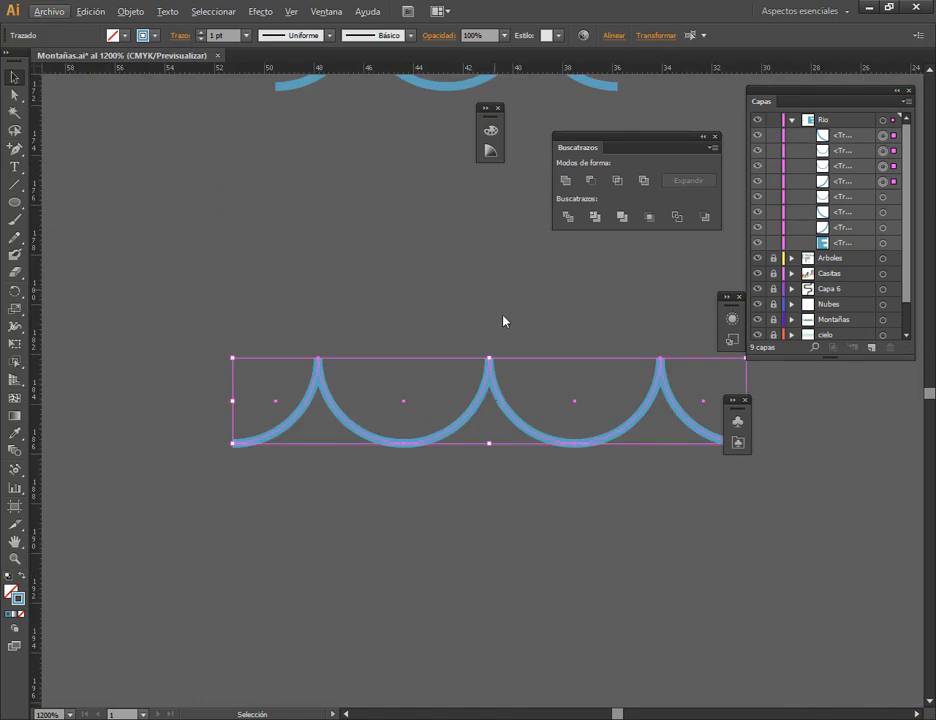
# Shift the lower wave to the left and give its stroke round corner joins.
pyautogui.click(517, 360)
pyautogui.moveTo(247, 286); pyautogui.dragTo(673, 459)
pyautogui.moveTo(658, 391); pyautogui.dragTo(512, 352)
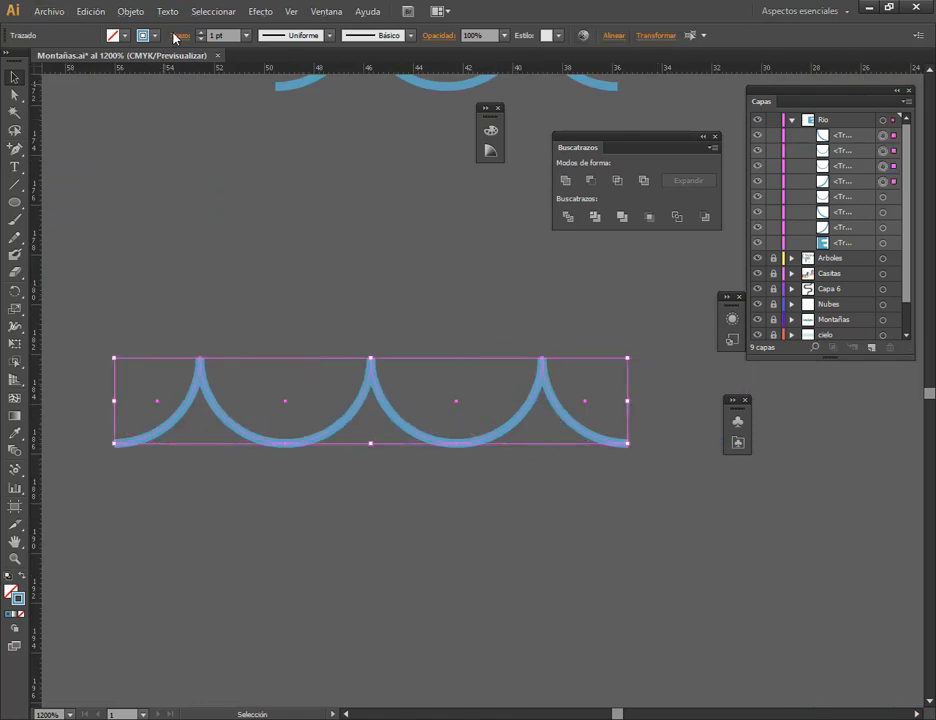
pyautogui.click(177, 37)
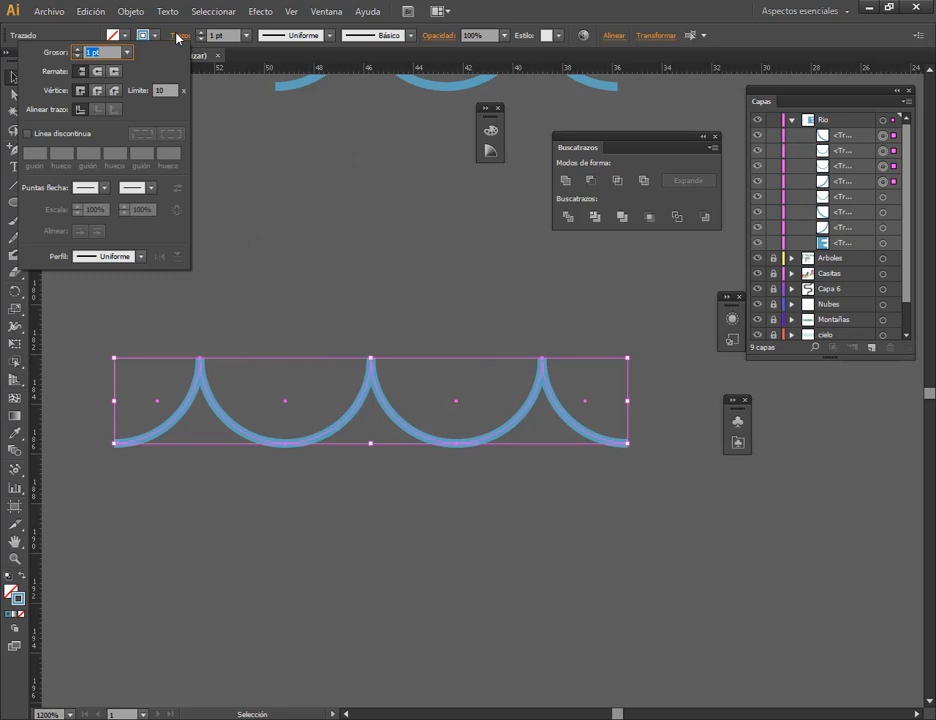
pyautogui.click(99, 91)
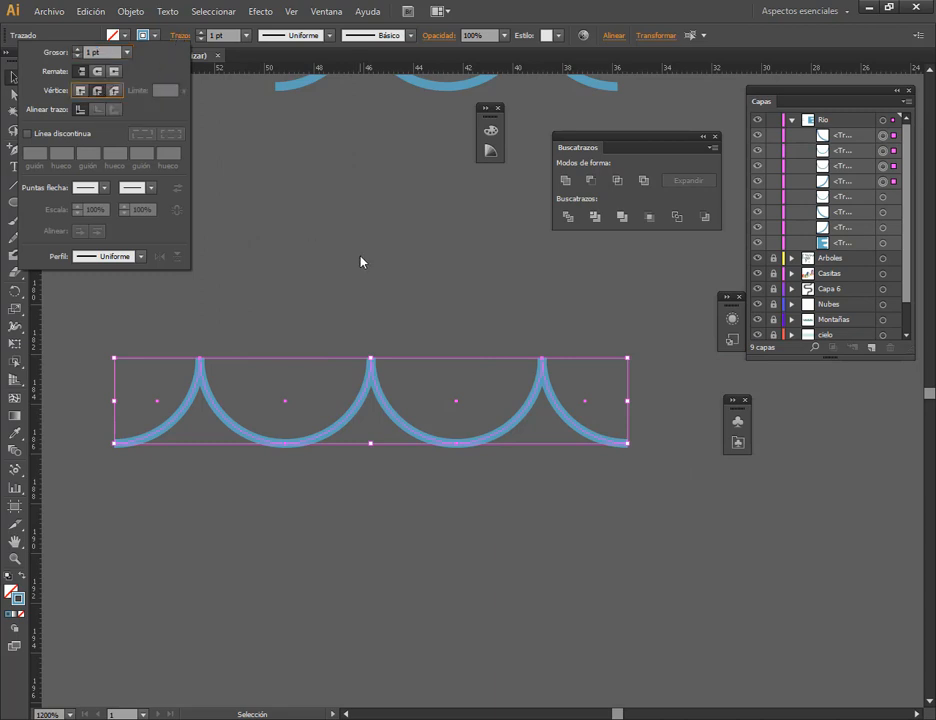
pyautogui.click(336, 280)
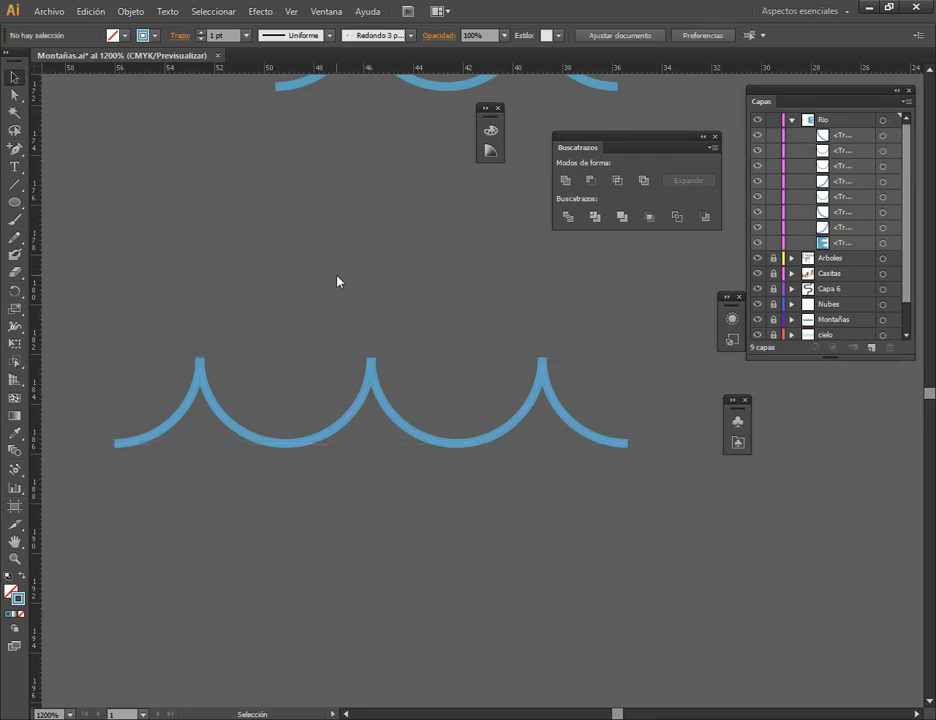
# Try a 2 pt stroke weight on the lower wave.
pyautogui.click(372, 379)
pyautogui.moveTo(146, 282); pyautogui.dragTo(589, 487)
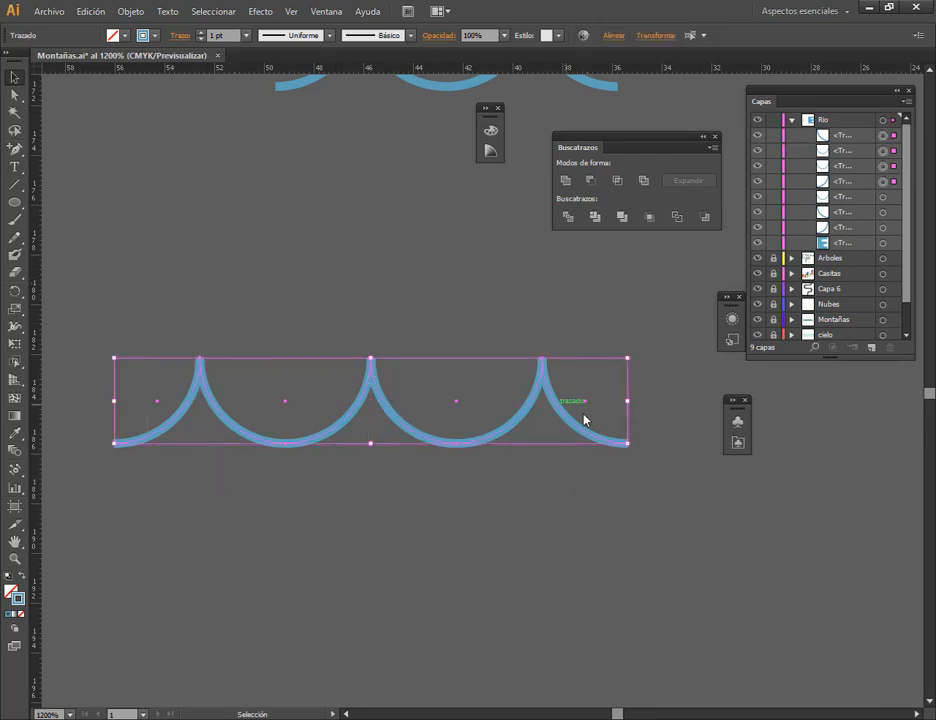
pyautogui.click(199, 32)
pyautogui.click(180, 35)
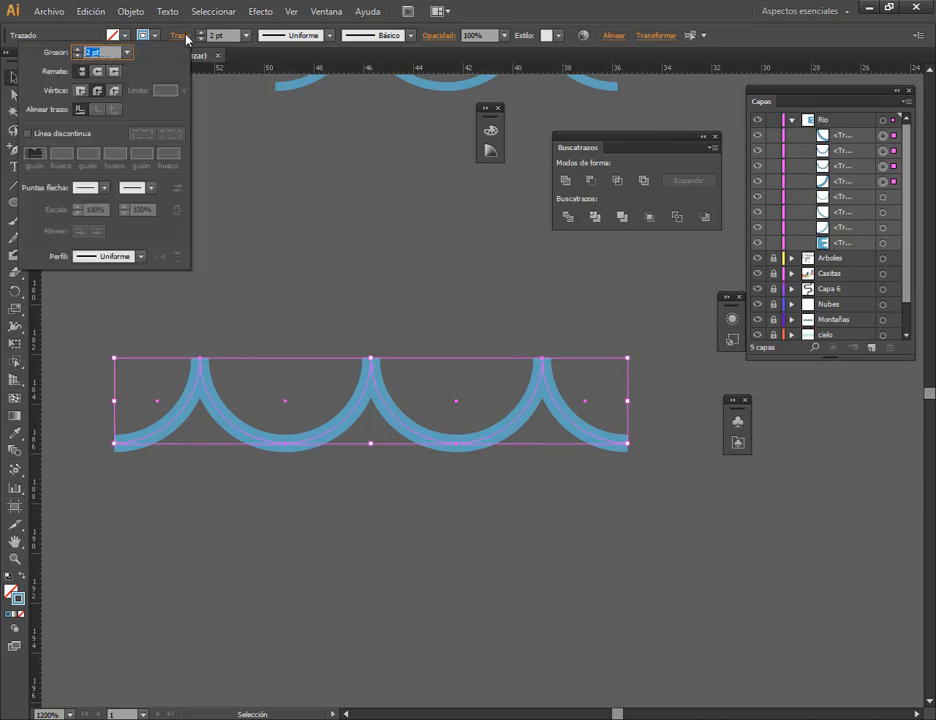
pyautogui.click(437, 108)
pyautogui.hotkey('ctrl', 'z')
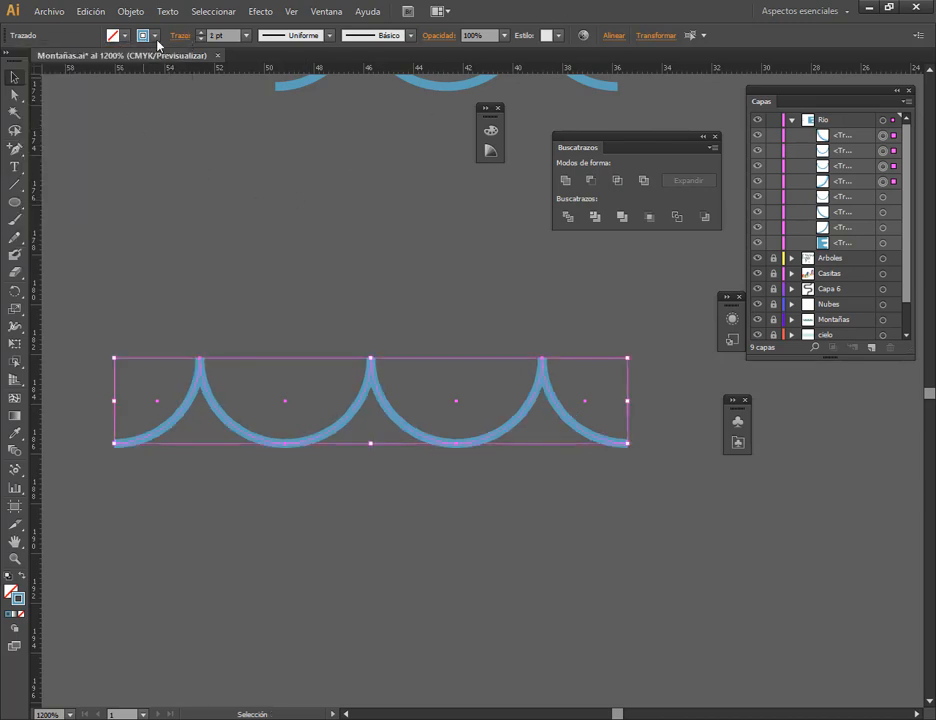
# Set round caps on the lower wave's stroke ends.
pyautogui.click(182, 36)
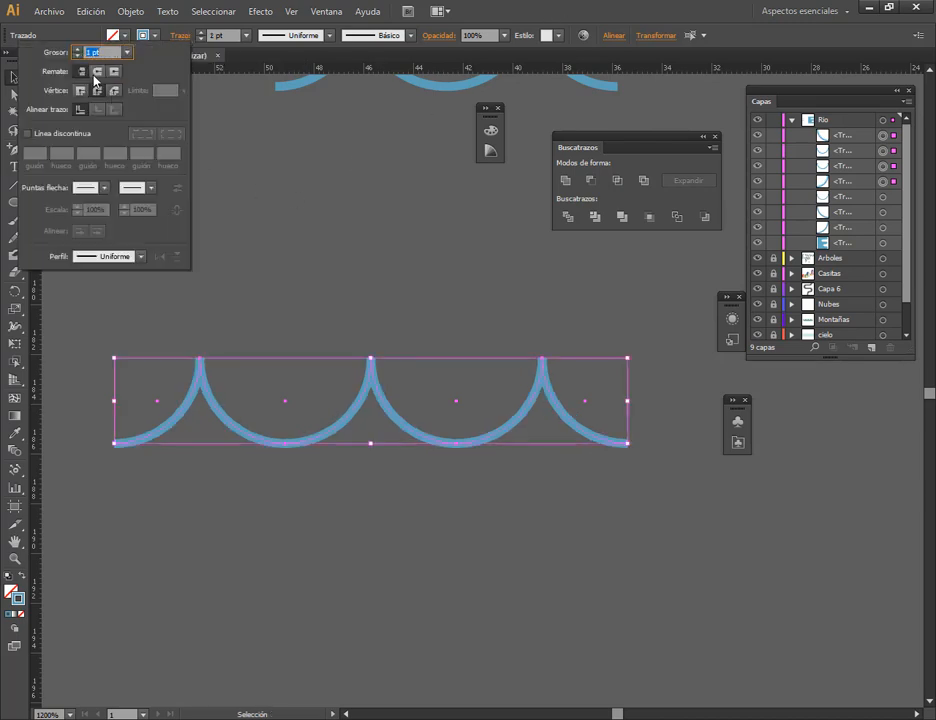
pyautogui.click(96, 73)
pyautogui.click(366, 255)
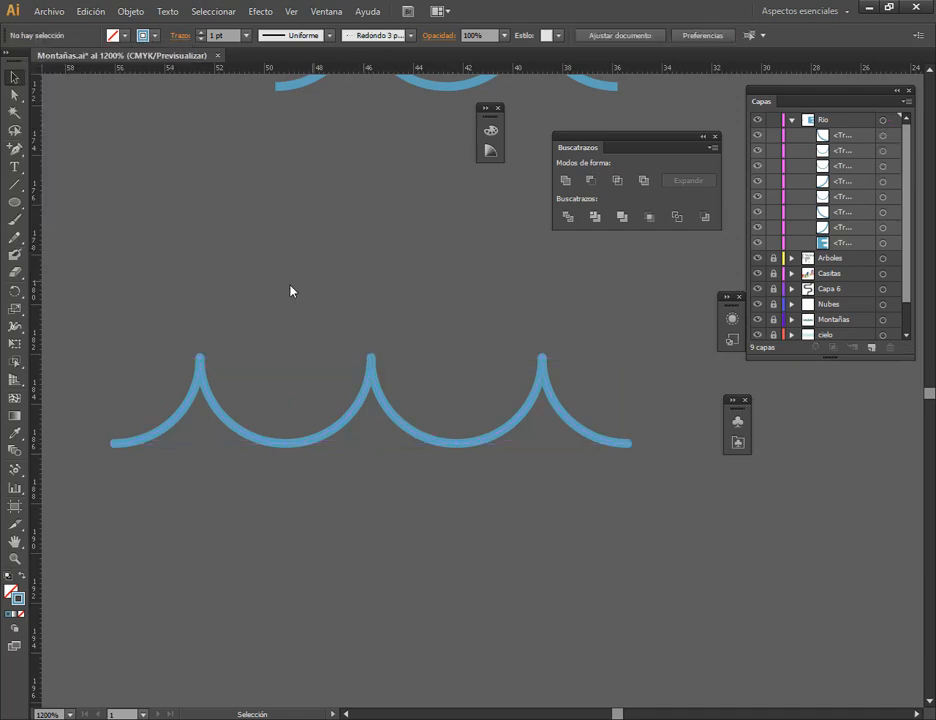
# Set round caps on the stroke ends of the upper wave.
pyautogui.scroll(5, 491, 418)
pyautogui.moveTo(247, 445); pyautogui.dragTo(547, 259)
pyautogui.click(156, 36)
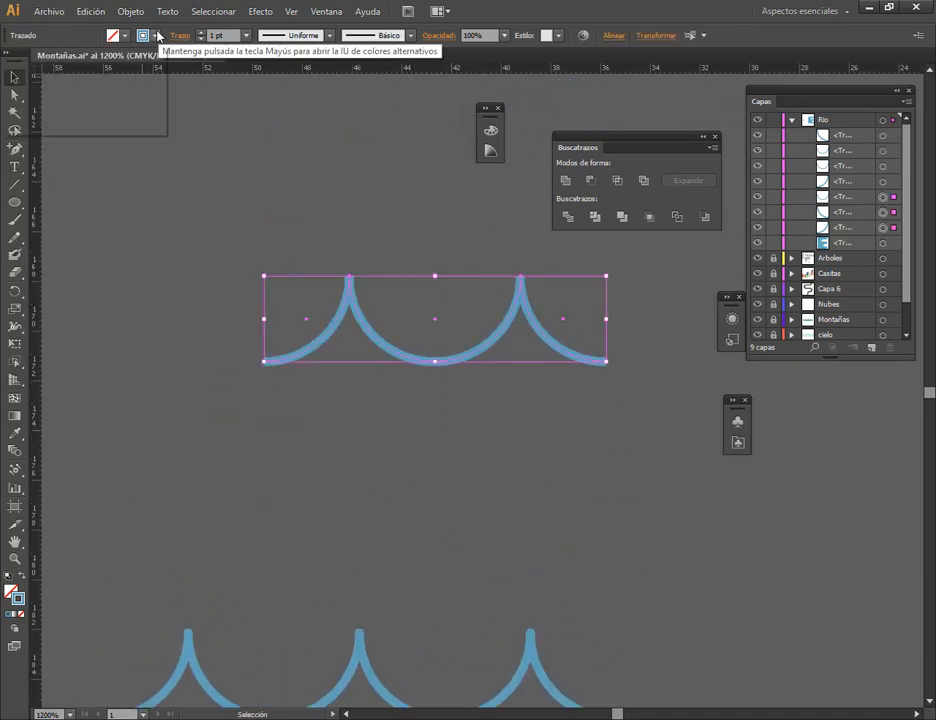
pyautogui.click(179, 38)
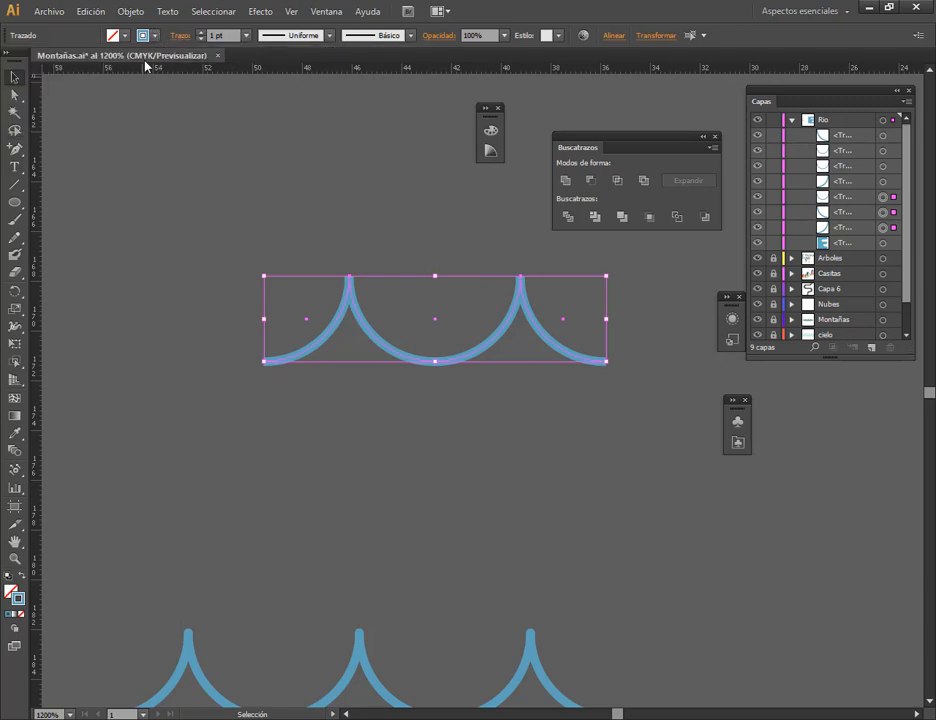
pyautogui.click(99, 71)
pyautogui.click(339, 197)
# Move the upper three-part wave to the left, away from above the lower wave.
pyautogui.scroll(-2, 484, 421)
pyautogui.moveTo(349, 321); pyautogui.dragTo(556, 507)
pyautogui.moveTo(482, 396); pyautogui.dragTo(260, 362)
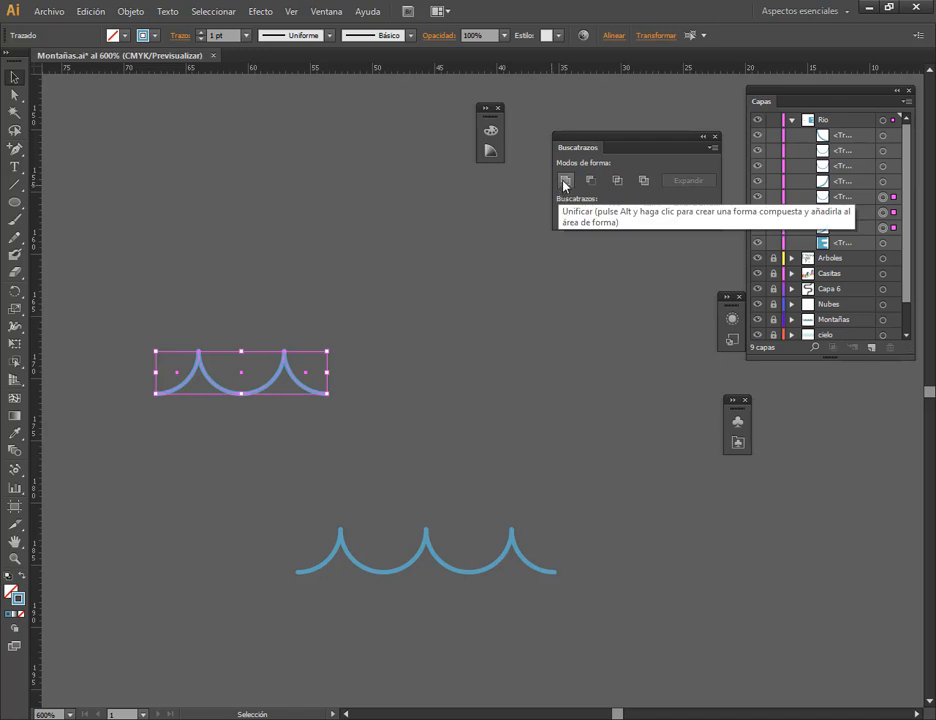
# Try again to unite the round-capped upper wave's arcs into one shape.
pyautogui.click(565, 181)
pyautogui.click(343, 363)
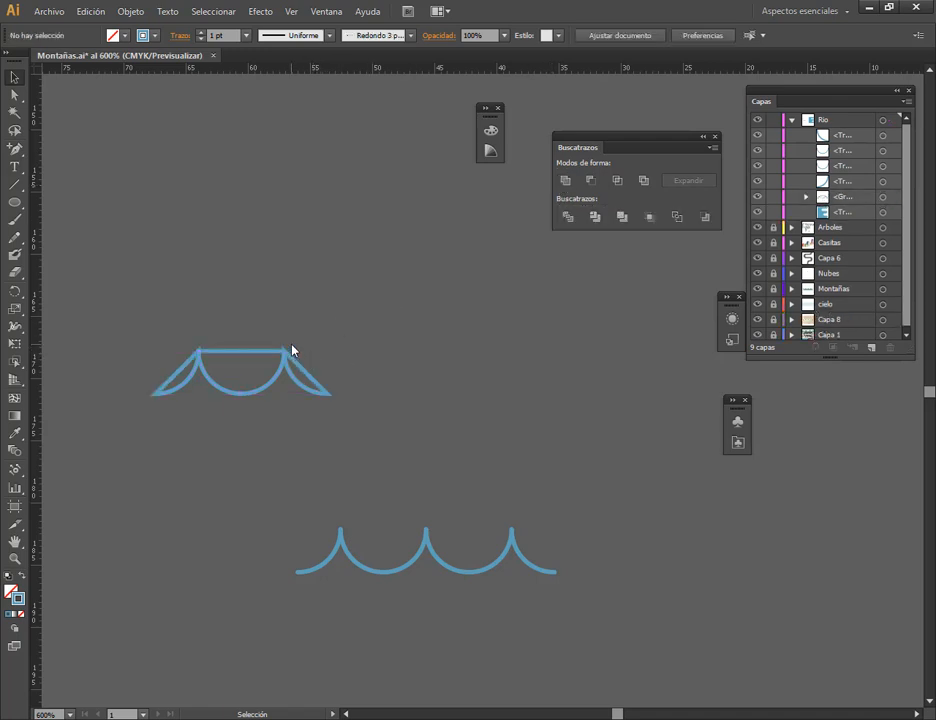
pyautogui.hotkey('ctrl', 'z')
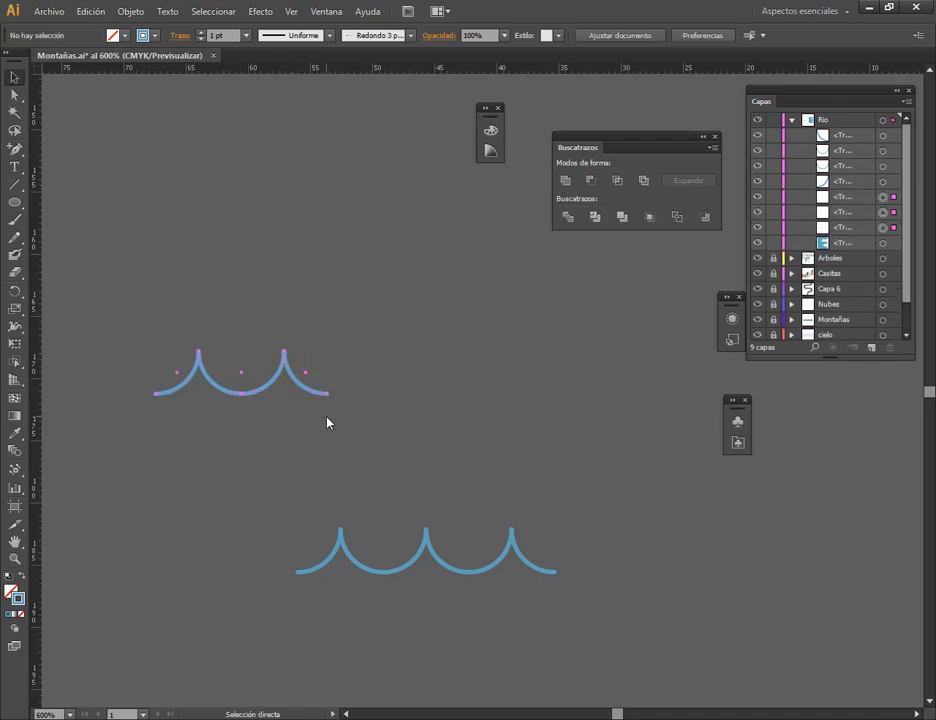
# Duplicate the three-part wave directly above itself and group the copy's arcs.
pyautogui.click(205, 340)
pyautogui.moveTo(374, 414); pyautogui.dragTo(344, 427)
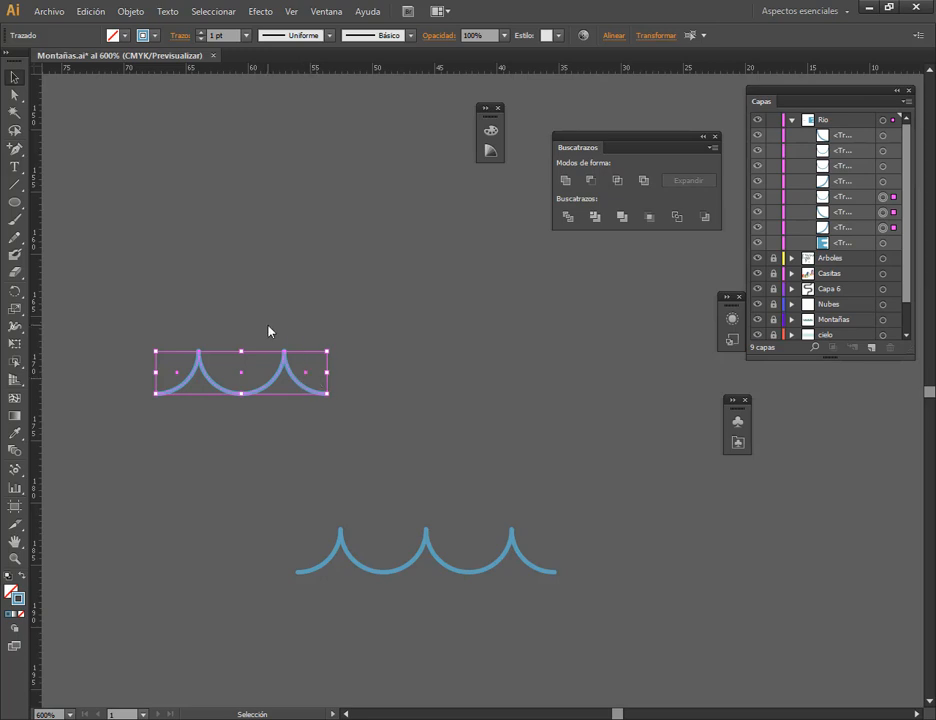
pyautogui.moveTo(276, 383); pyautogui.dragTo(287, 250)
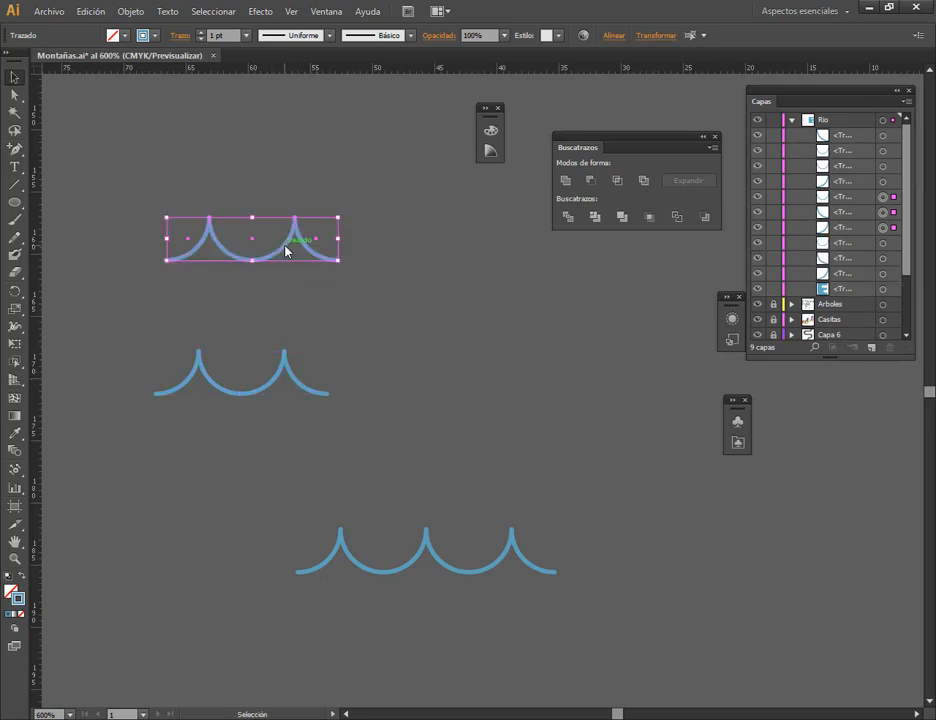
pyautogui.hotkey('ctrl', 'g')
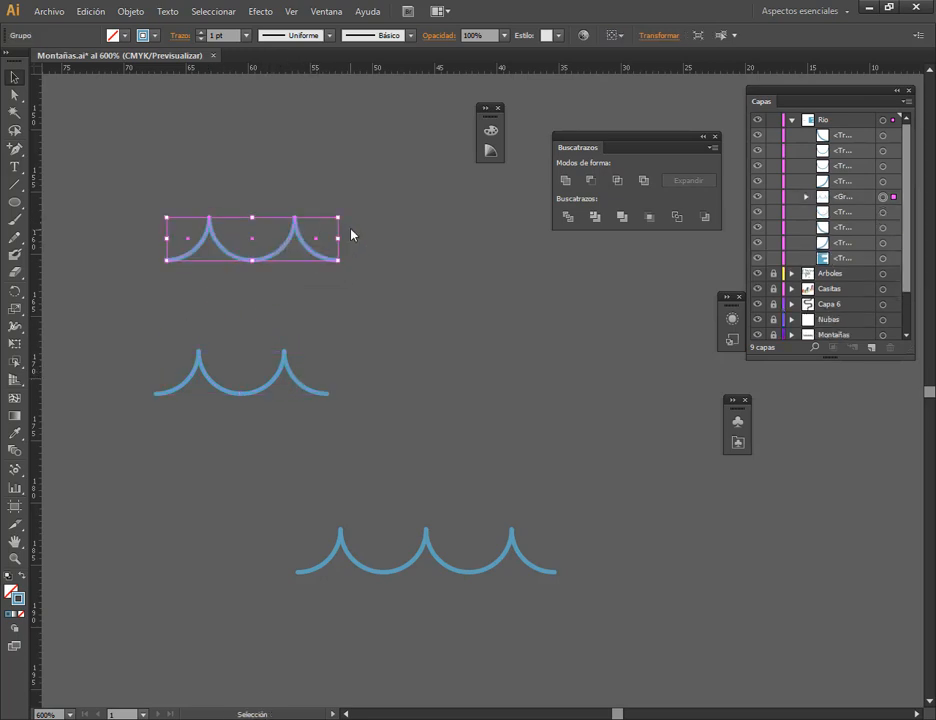
# Move the grouped wave copy as one object to a spot slightly left above its original.
pyautogui.click(351, 230)
pyautogui.moveTo(301, 241); pyautogui.dragTo(487, 315)
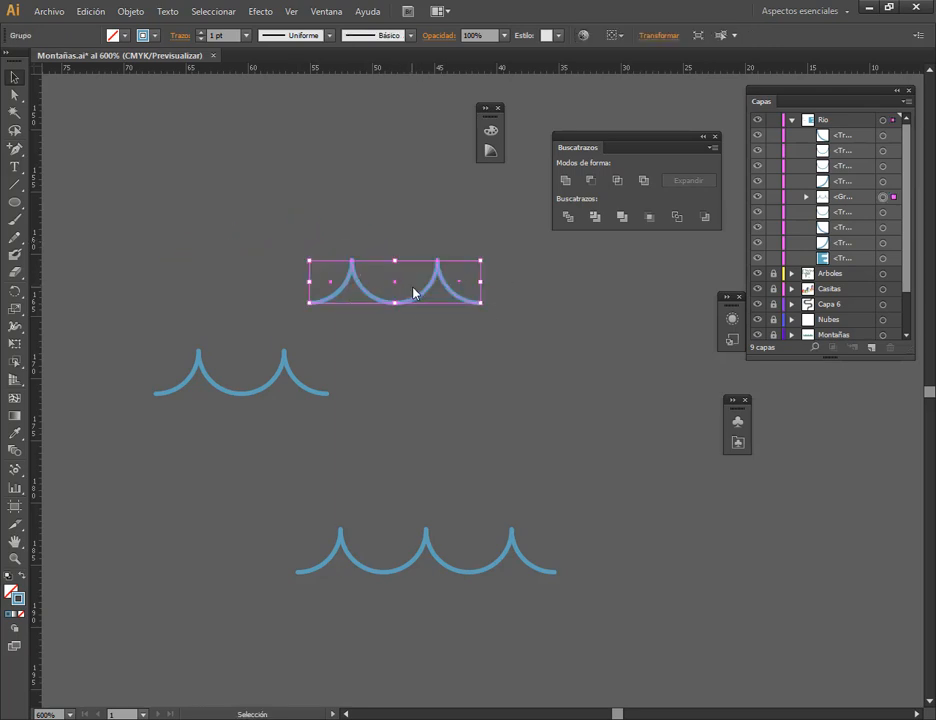
pyautogui.moveTo(414, 292); pyautogui.dragTo(235, 242)
pyautogui.click(368, 328)
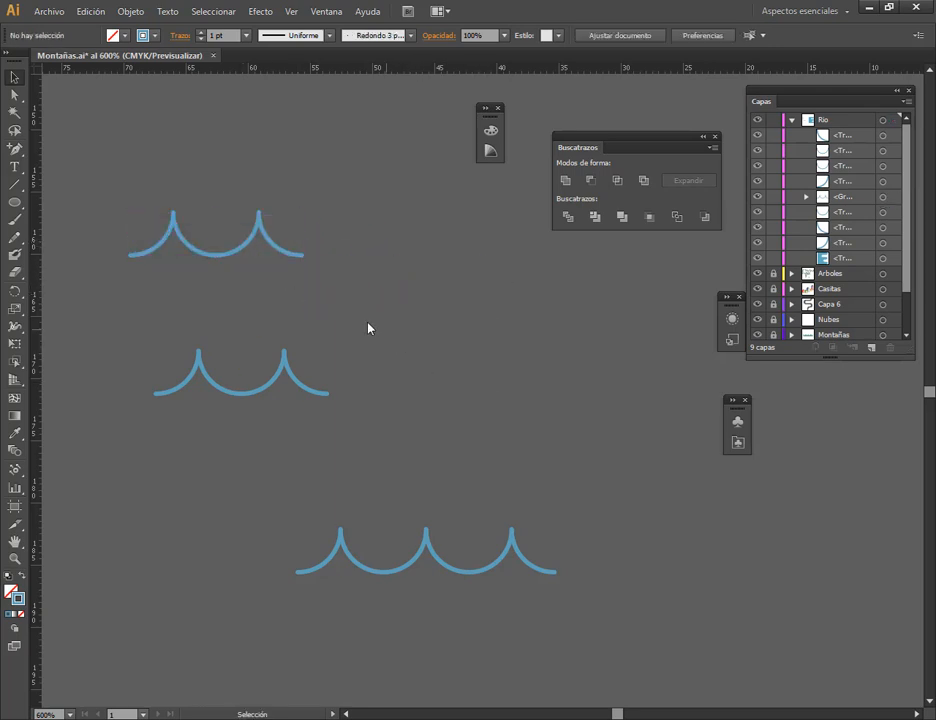
# Apply the round cap option to the grouped wave copy's stroke.
pyautogui.click(255, 234)
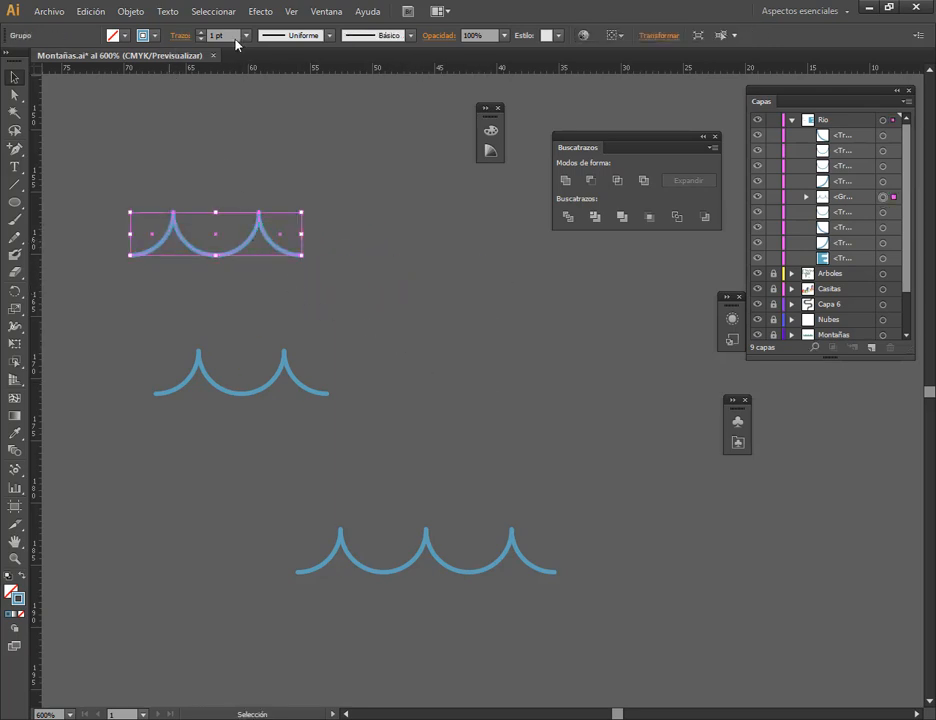
pyautogui.scroll(3, 235, 39)
pyautogui.scroll(-3, 235, 39)
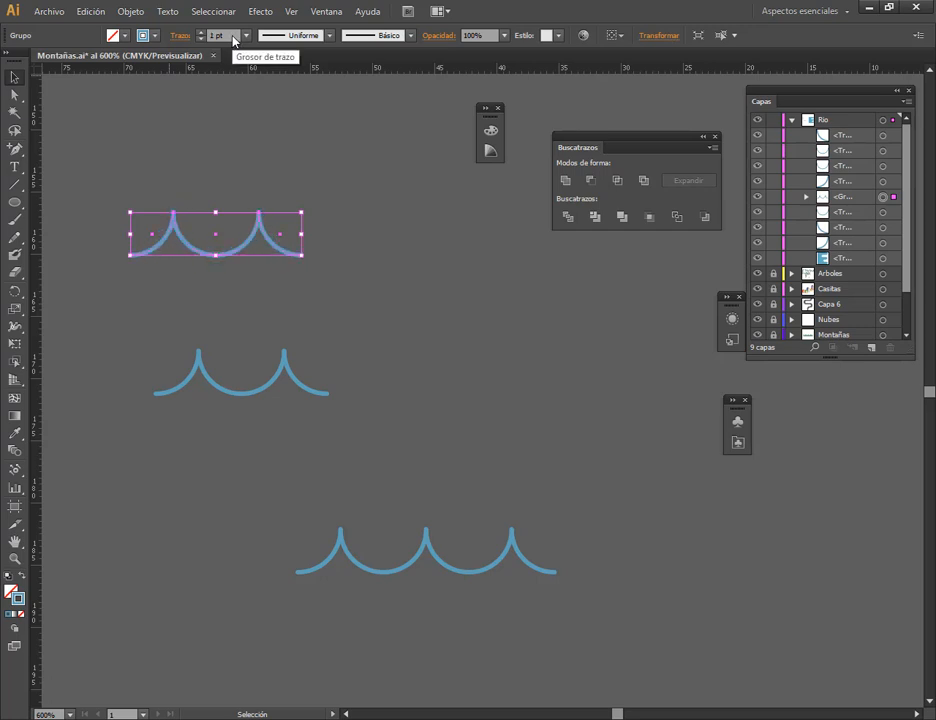
pyautogui.click(182, 37)
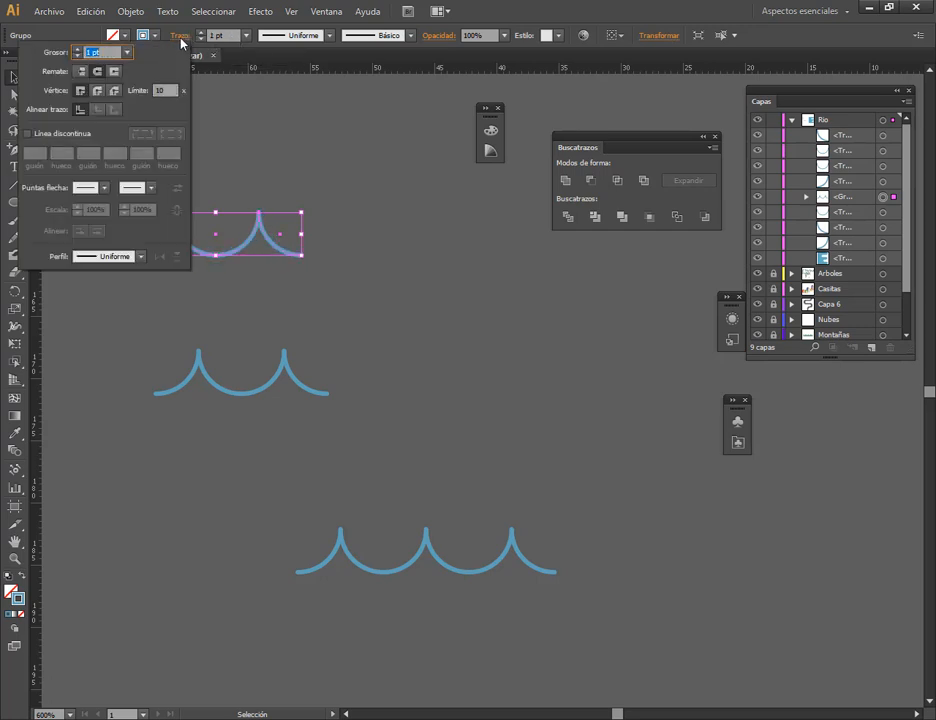
pyautogui.click(97, 72)
pyautogui.click(278, 138)
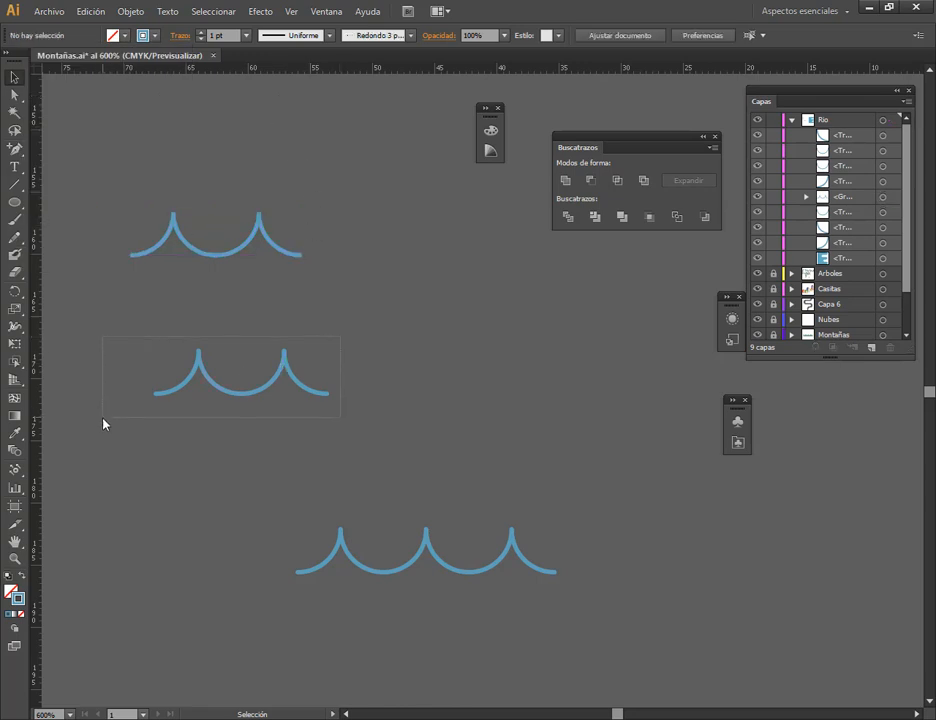
# Expand the strokes of the ungrouped three-part wave below the grouped copy into filled shapes.
pyautogui.moveTo(103, 420); pyautogui.dragTo(104, 418)
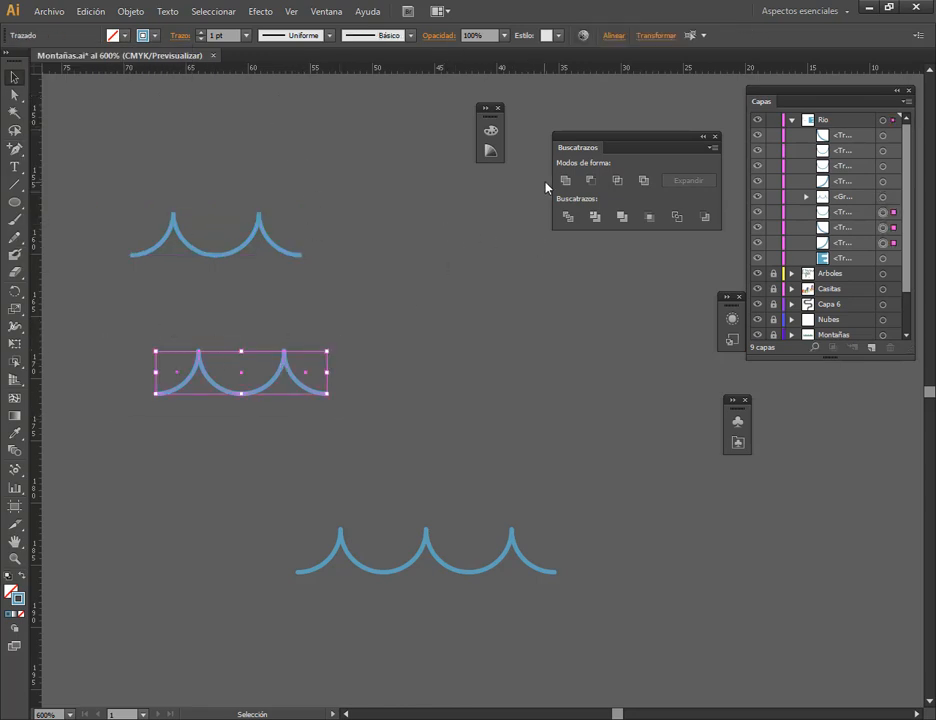
pyautogui.click(138, 12)
pyautogui.click(177, 167)
pyautogui.click(420, 437)
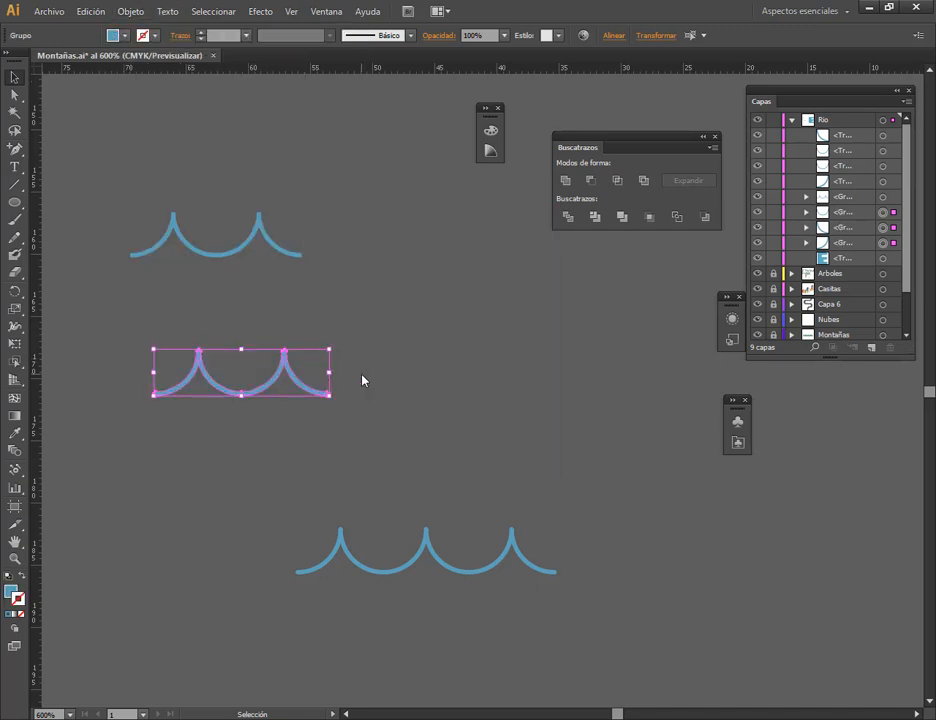
# Unite the expanded parts of the lower three-part wave into a single shape and move it a little to the right.
pyautogui.click(361, 378)
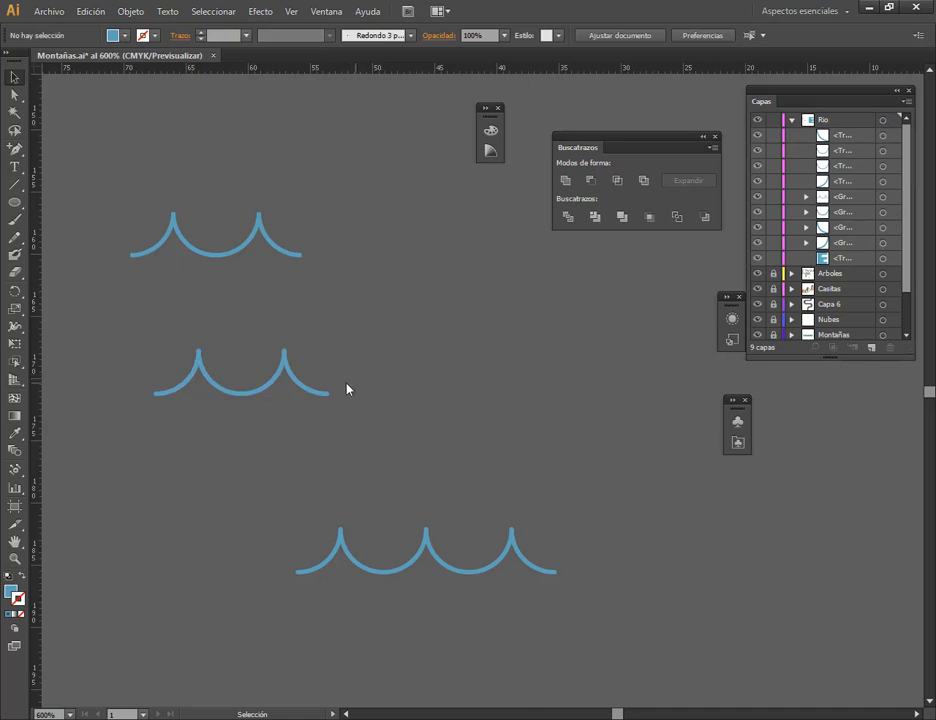
pyautogui.click(201, 370)
pyautogui.moveTo(173, 328); pyautogui.dragTo(334, 390)
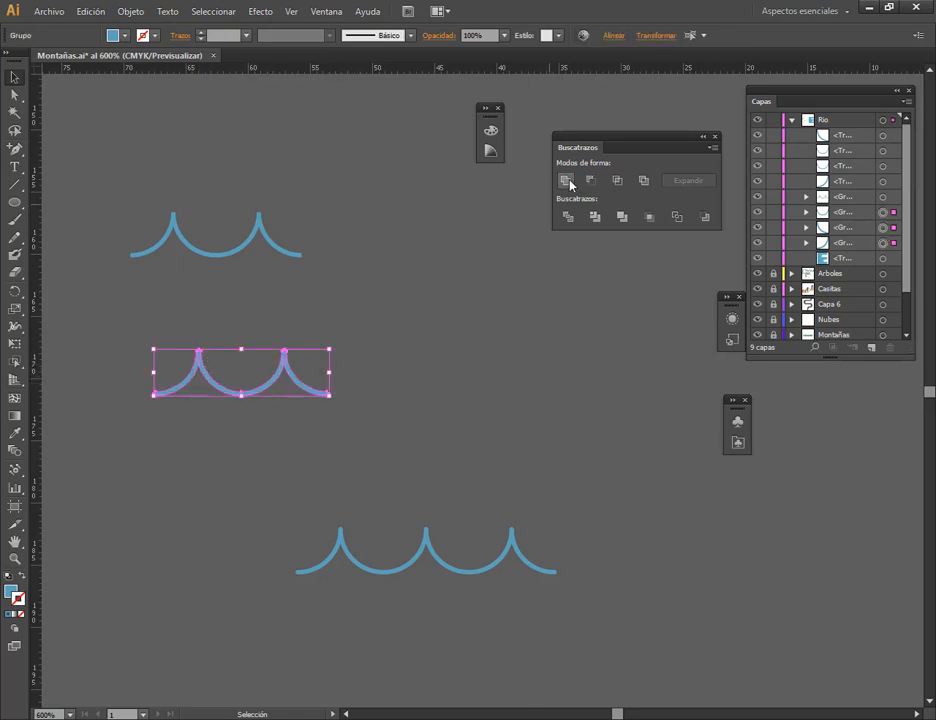
pyautogui.click(565, 182)
pyautogui.click(289, 402)
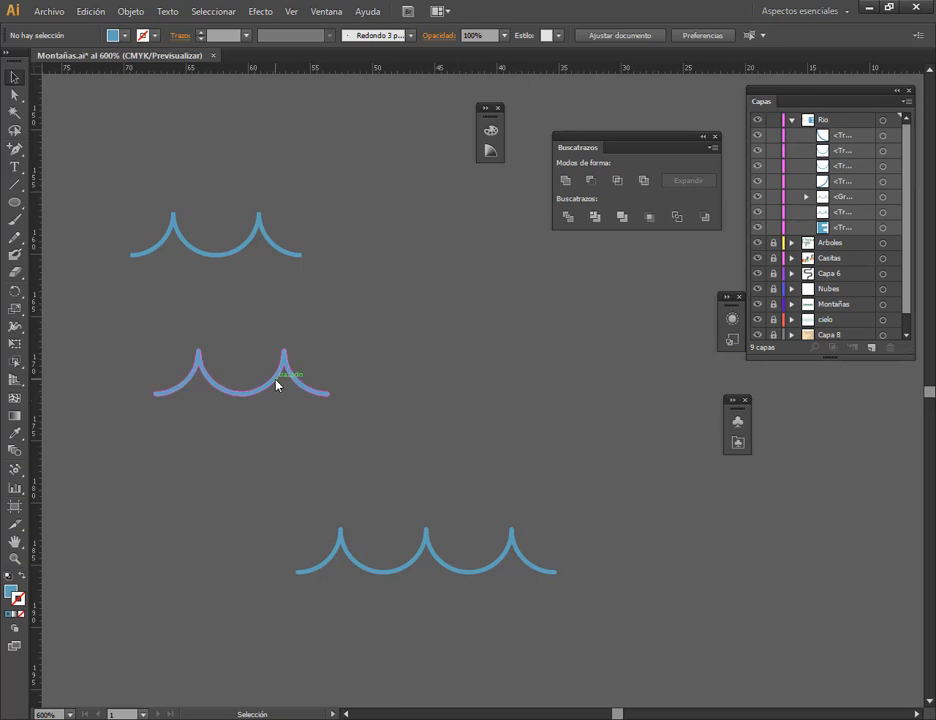
pyautogui.moveTo(302, 387); pyautogui.dragTo(363, 389)
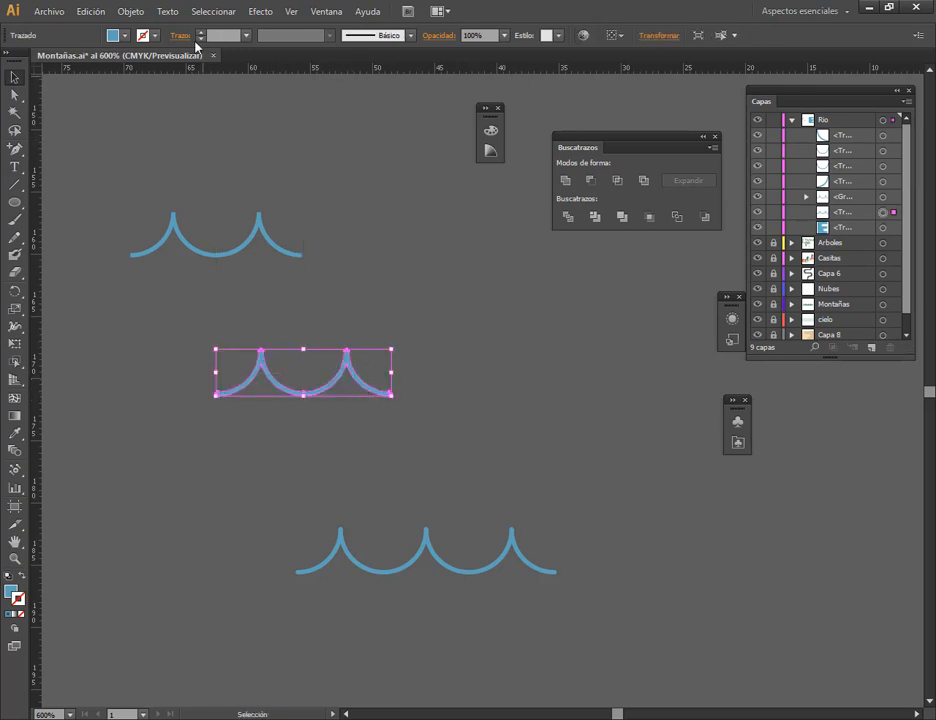
# Give the united wave shape a black outline with a 0.25 pt stroke weight.
pyautogui.click(118, 34)
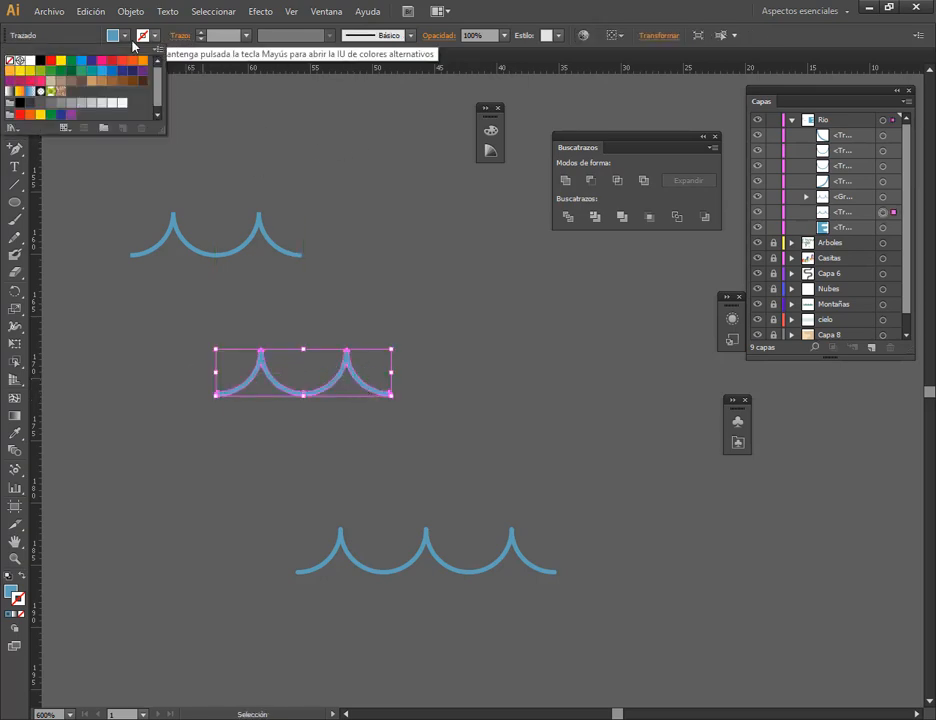
pyautogui.click(39, 62)
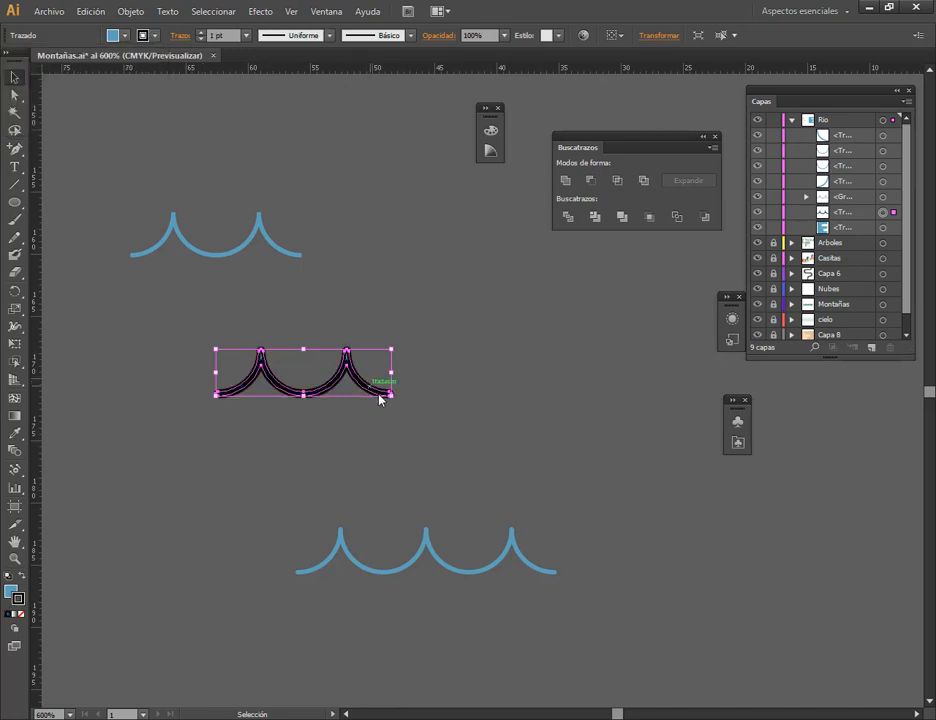
pyautogui.click(424, 368)
pyautogui.click(348, 382)
pyautogui.click(245, 35)
pyautogui.click(249, 51)
pyautogui.click(390, 281)
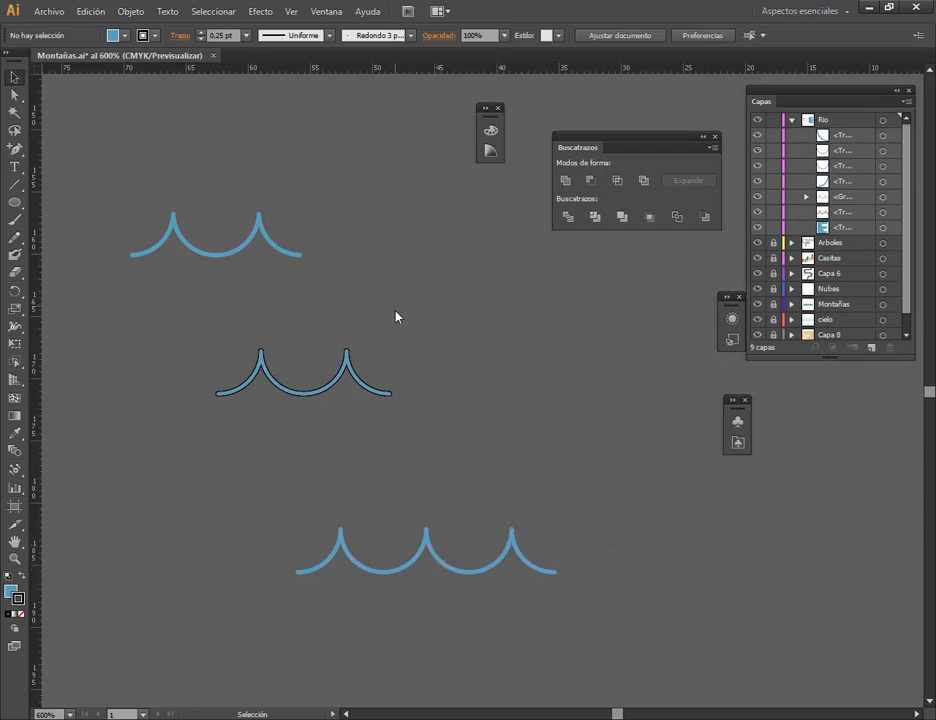
# Delete the black-outlined wave and move the grouped three-part wave down and right towards its place.
pyautogui.moveTo(396, 317); pyautogui.dragTo(194, 480)
pyautogui.moveTo(331, 390); pyautogui.dragTo(354, 342)
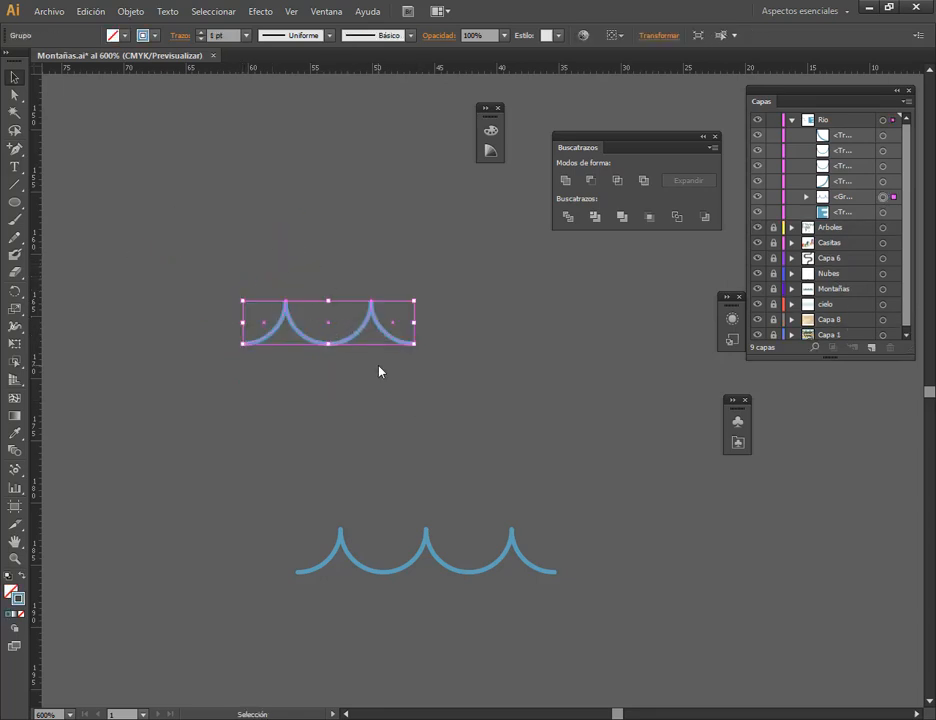
# Group the four arcs of the longer wave into one object.
pyautogui.moveTo(516, 619); pyautogui.dragTo(517, 620)
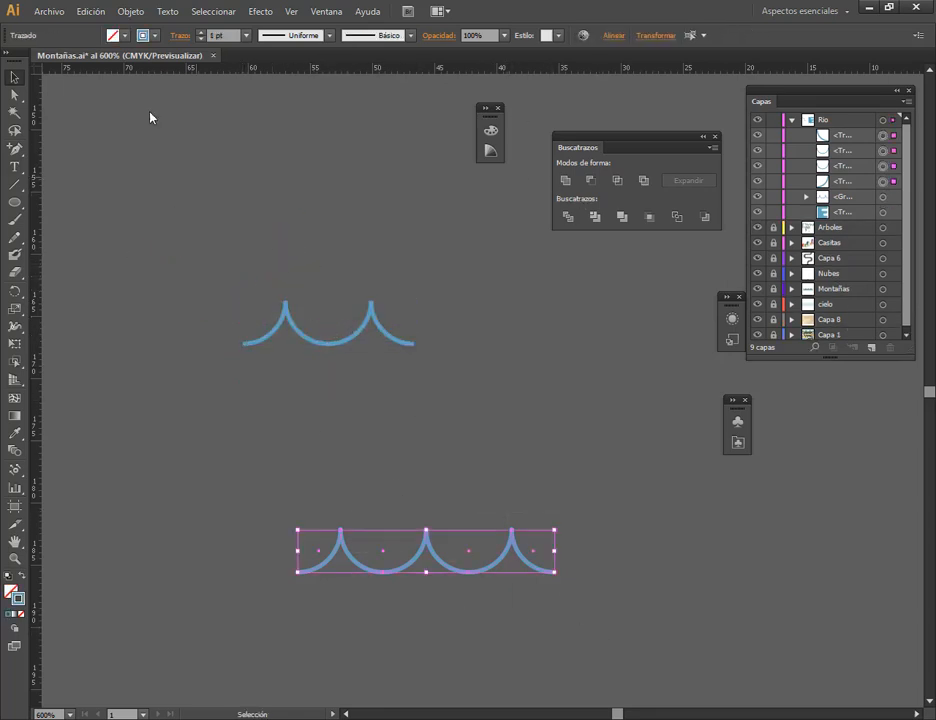
pyautogui.click(131, 11)
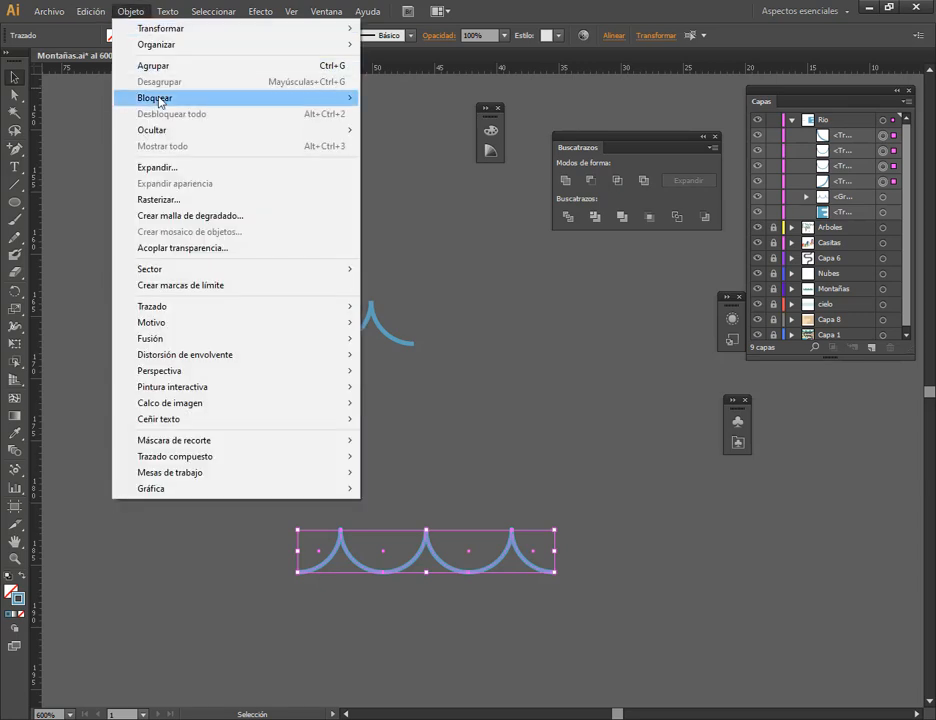
pyautogui.click(158, 66)
pyautogui.click(537, 452)
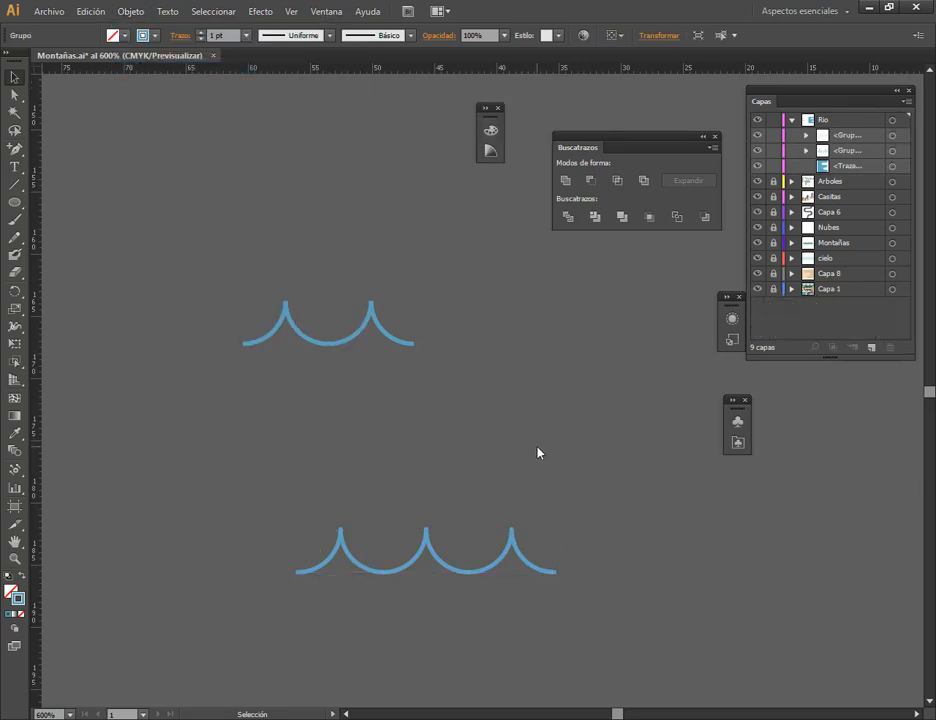
# Move the three-part wave to the lake's upper-left area and the four-part wave to its lower-left area.
pyautogui.hotkey('ctrl', '-')
pyautogui.hotkey('ctrl', '-')
pyautogui.hotkey('ctrl', '-')
pyautogui.moveTo(385, 409); pyautogui.dragTo(650, 372)
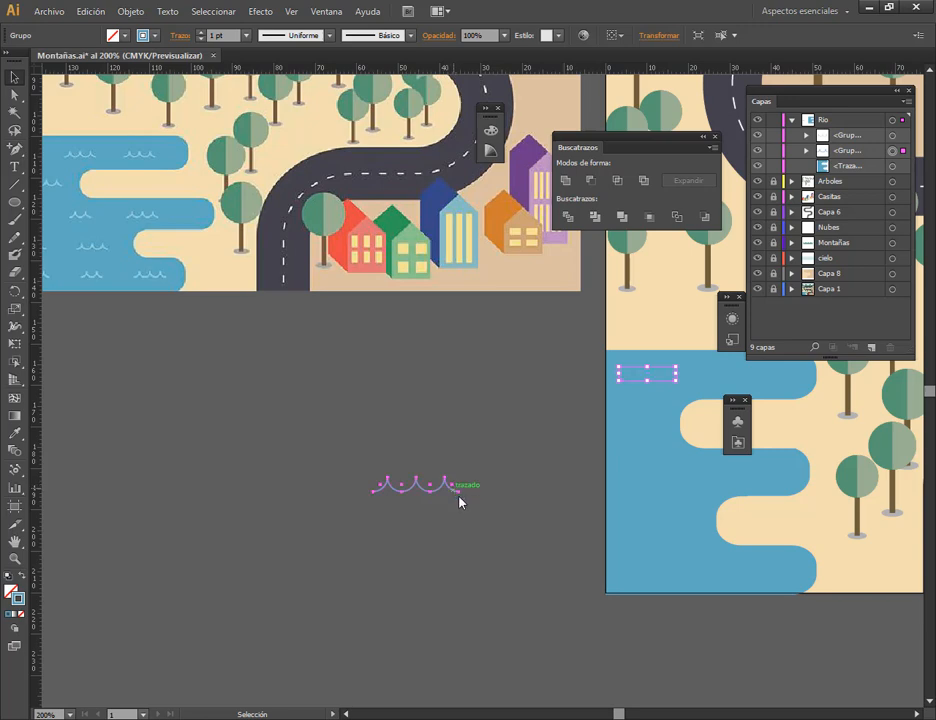
pyautogui.moveTo(460, 502); pyautogui.dragTo(696, 570)
pyautogui.scroll(2, 740, 583)
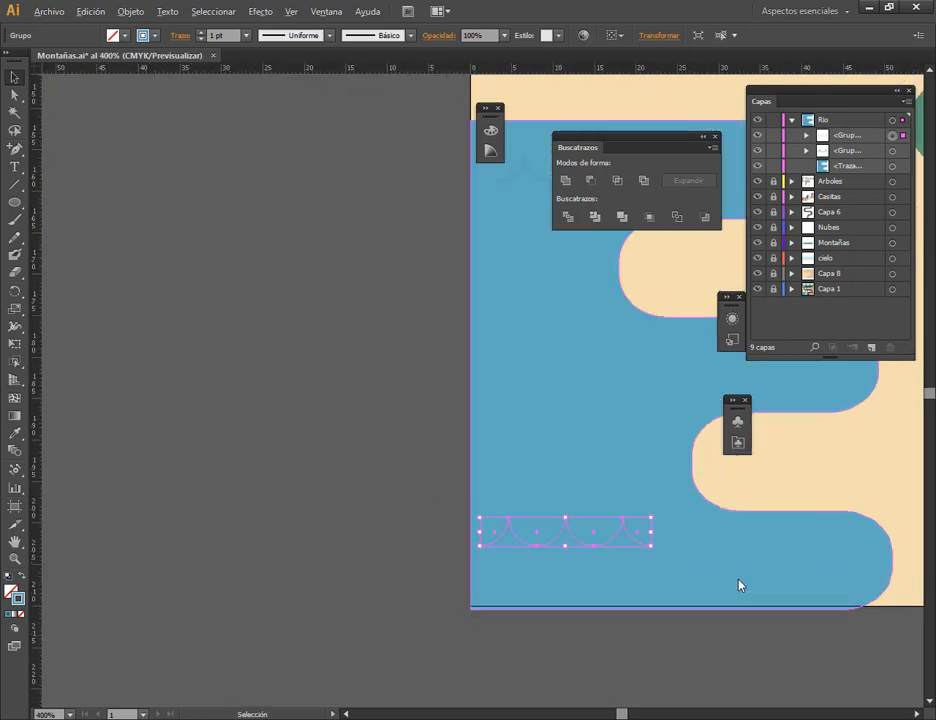
pyautogui.scroll(-2, 734, 576)
pyautogui.click(673, 459)
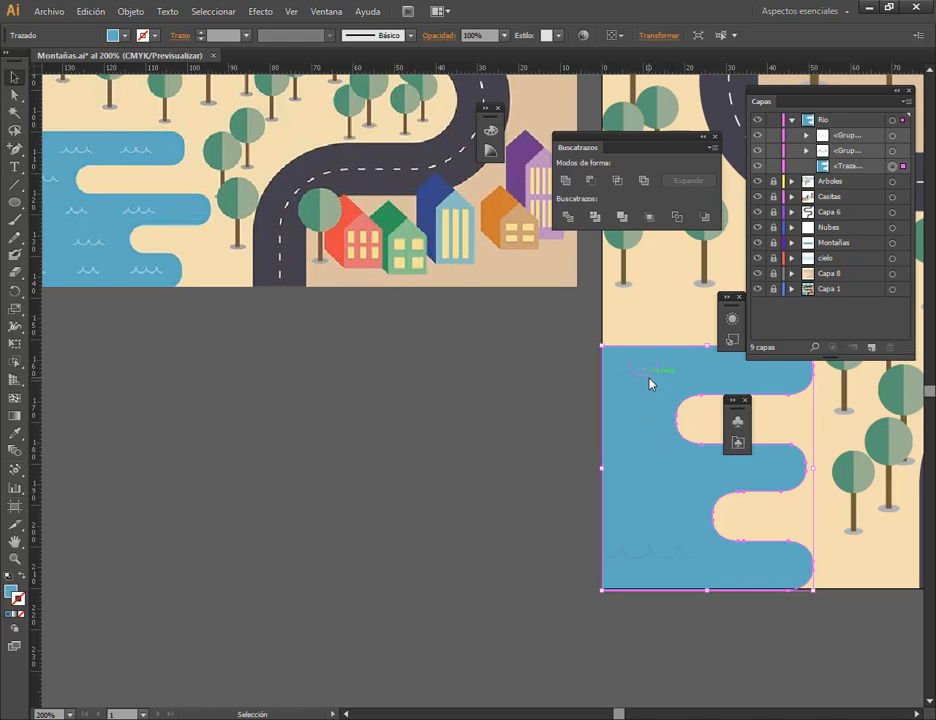
pyautogui.moveTo(652, 382)
pyautogui.mouseDown()
pyautogui.moveTo(240, 343)
pyautogui.moveTo(652, 372)
pyautogui.moveTo(640, 385)
pyautogui.mouseUp()
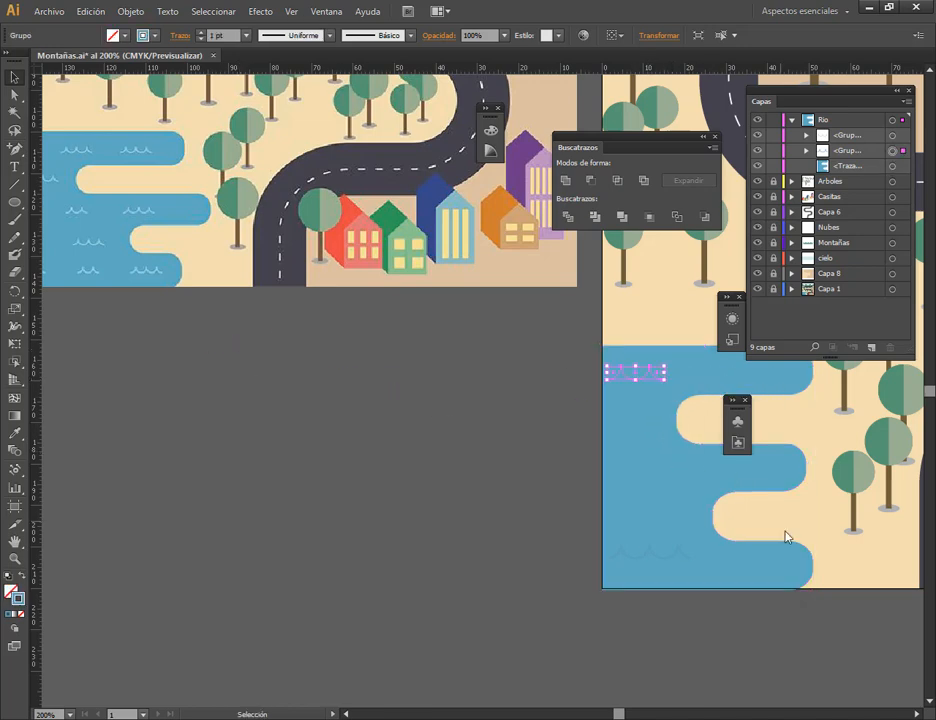
# Recolour the strokes of both waves on the lake to a light blue.
pyautogui.keyDown('shift'); pyautogui.click(668, 560); pyautogui.keyUp('shift')
pyautogui.scroll(1, 797, 586)
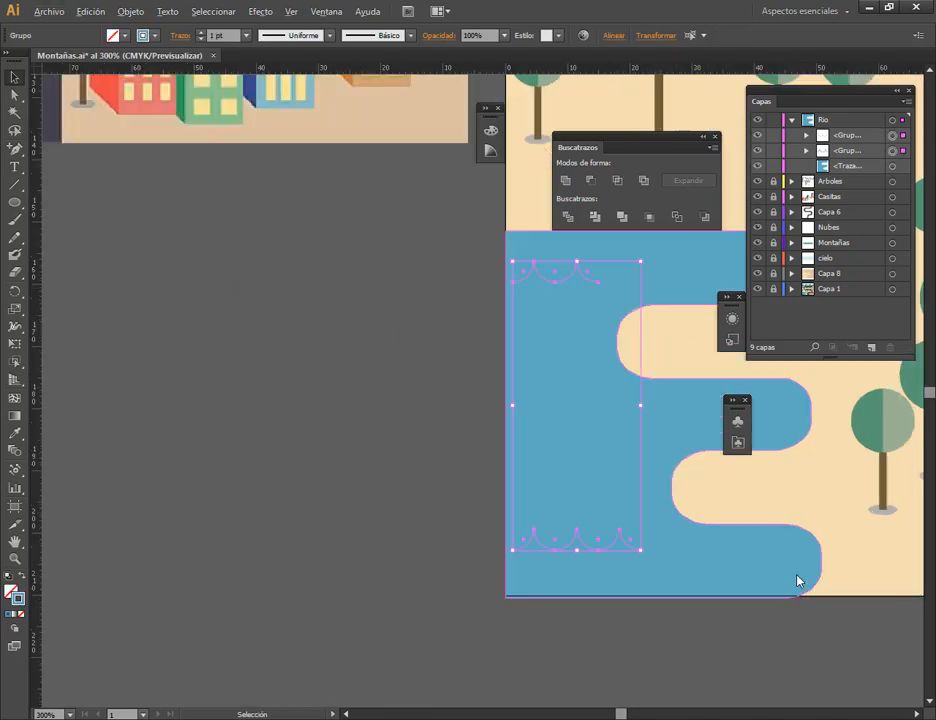
pyautogui.click(15, 435)
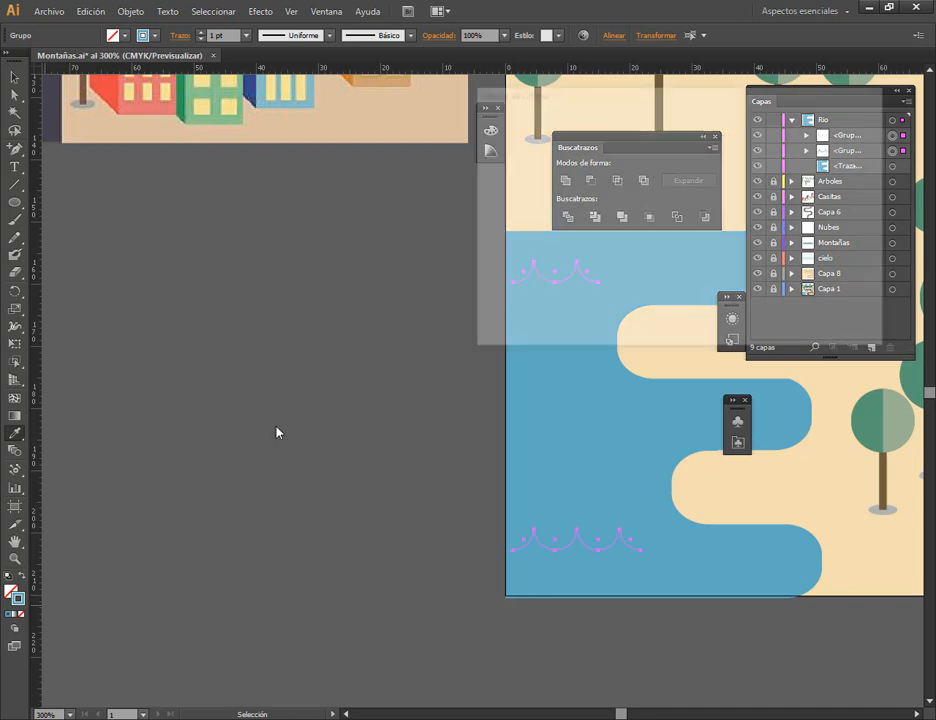
pyautogui.moveTo(575, 182); pyautogui.dragTo(535, 159)
pyautogui.click(812, 134)
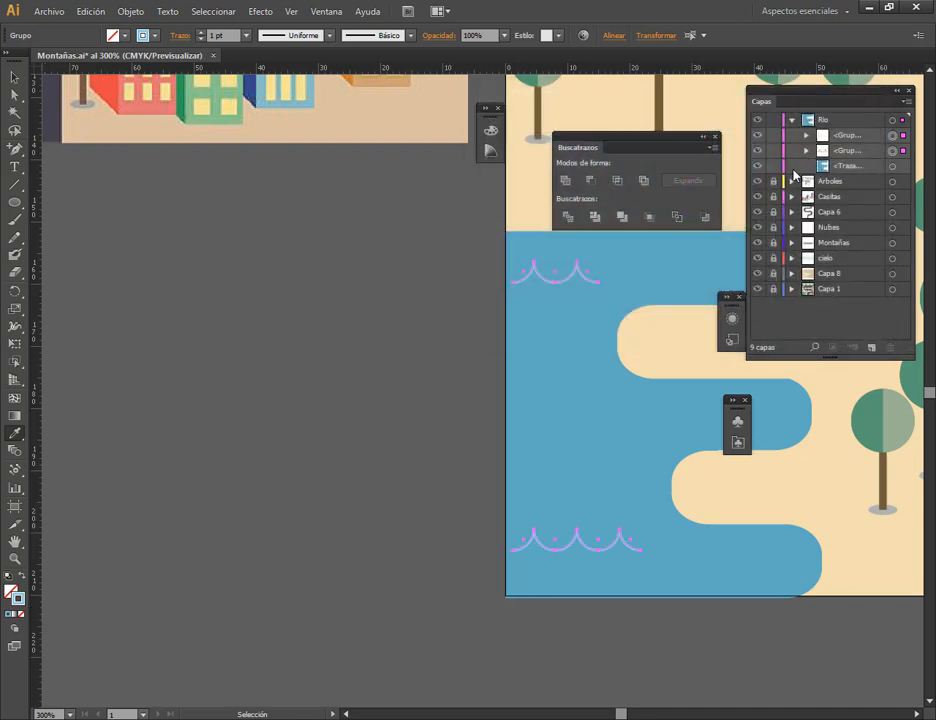
pyautogui.click(165, 226)
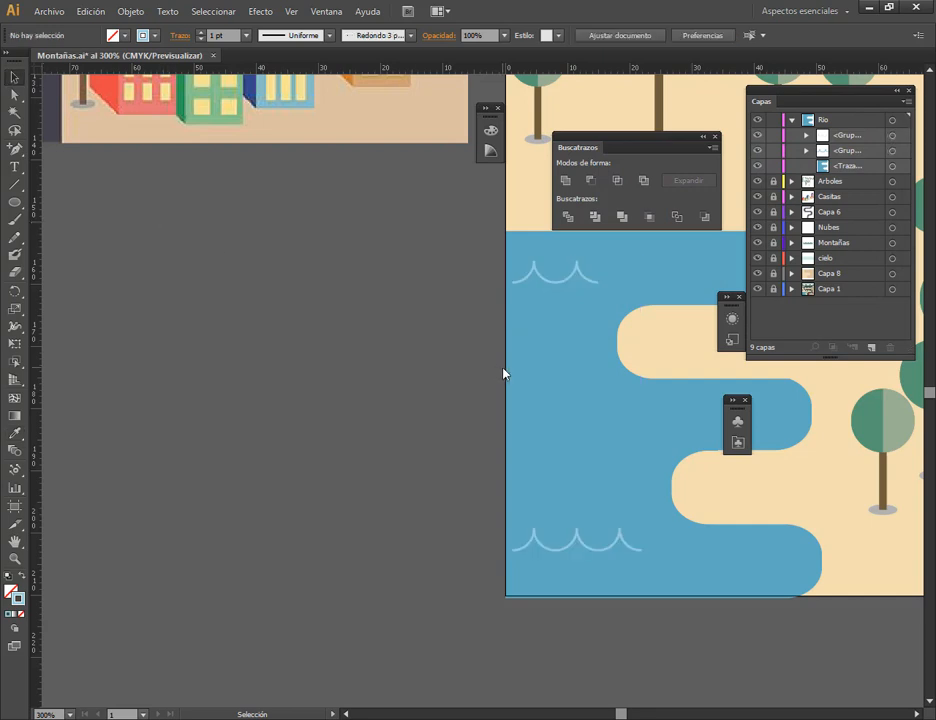
# Scale both waves down together to roughly two-thirds size and place the four-part wave near the lake's lower-left corner.
pyautogui.click(618, 545)
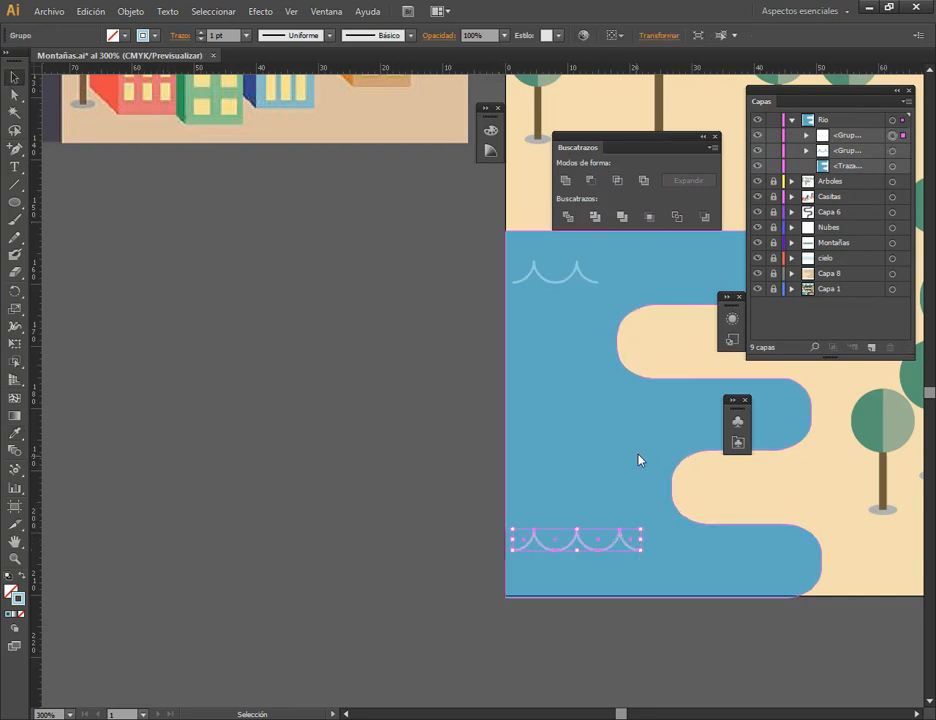
pyautogui.keyDown('shift'); pyautogui.click(577, 278); pyautogui.keyUp('shift')
pyautogui.moveTo(645, 558)
pyautogui.mouseDown()
pyautogui.moveTo(604, 535)
pyautogui.moveTo(601, 460)
pyautogui.moveTo(564, 434)
pyautogui.mouseUp()
pyautogui.click(438, 514)
pyautogui.scroll(1, 564, 434)
pyautogui.moveTo(482, 420); pyautogui.dragTo(483, 550)
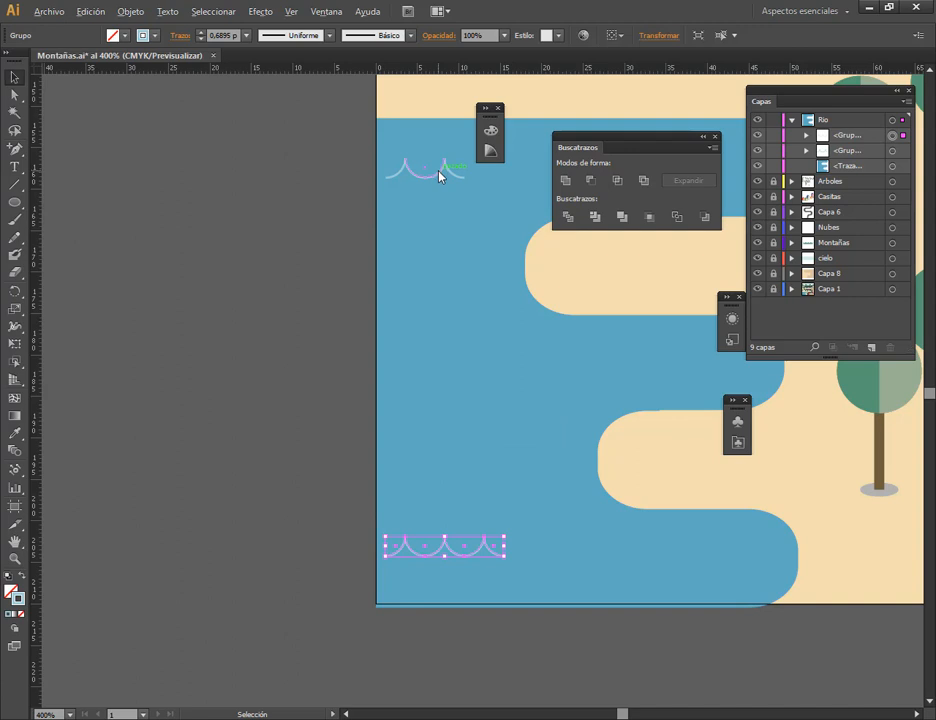
# Duplicate the three-part wave to the middle of the lake's bottom edge and the four-part wave into the bottom lobe.
pyautogui.moveTo(438, 175); pyautogui.dragTo(574, 577)
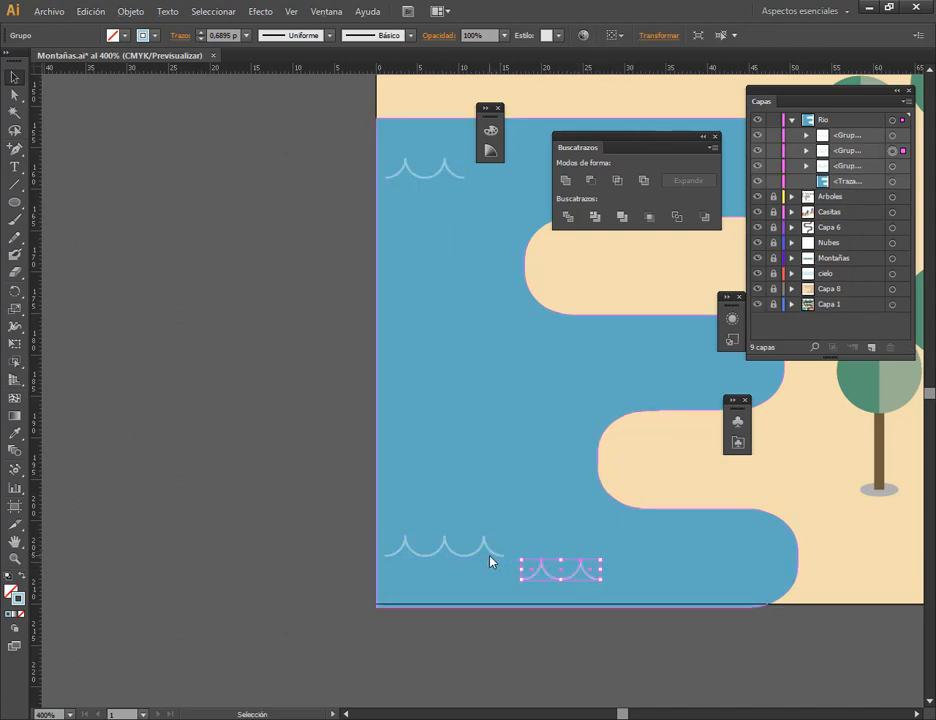
pyautogui.moveTo(490, 556); pyautogui.dragTo(725, 552)
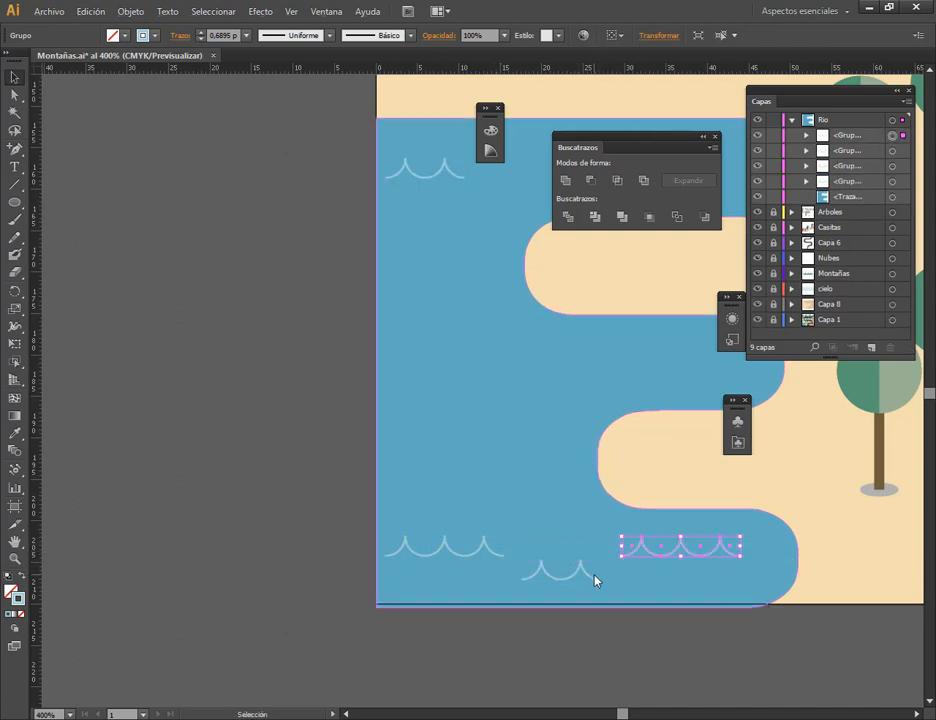
# Duplicate the bottom three-part wave above the lower-left four-part wave and scale the copy down slightly.
pyautogui.moveTo(587, 579); pyautogui.dragTo(456, 455)
pyautogui.click(315, 480)
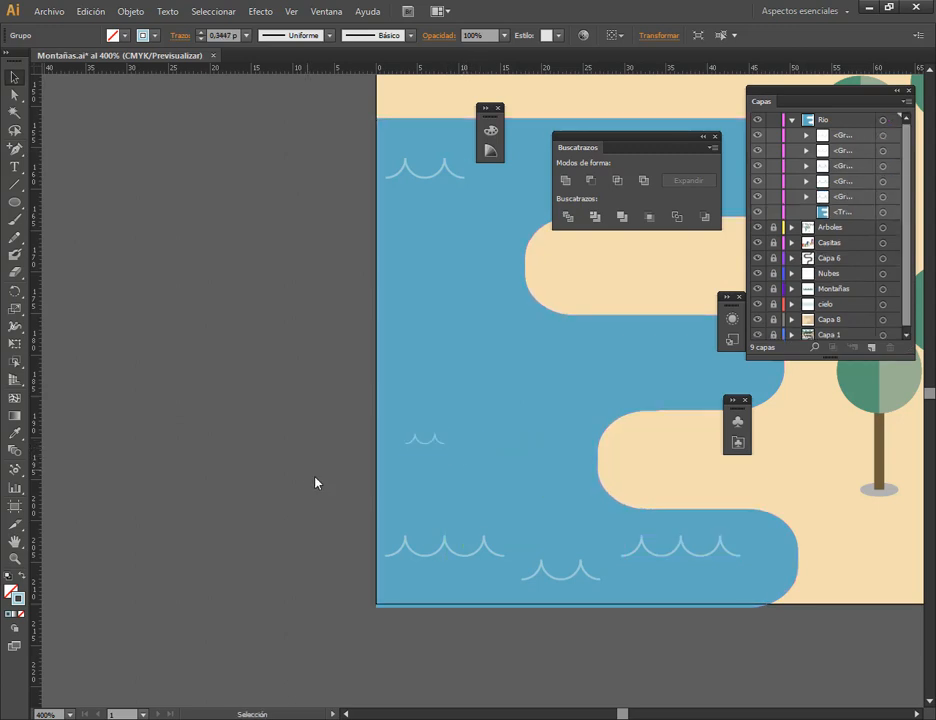
pyautogui.hotkey('ctrl', 'z')
pyautogui.scroll(1, 496, 480)
pyautogui.moveTo(478, 446); pyautogui.dragTo(441, 438)
# Fill the lake's middle and left side with copies of the four-part wave and the smaller three-part wave.
pyautogui.moveTo(422, 586); pyautogui.dragTo(564, 352)
pyautogui.moveTo(451, 432); pyautogui.dragTo(588, 515)
pyautogui.moveTo(615, 390); pyautogui.dragTo(424, 564)
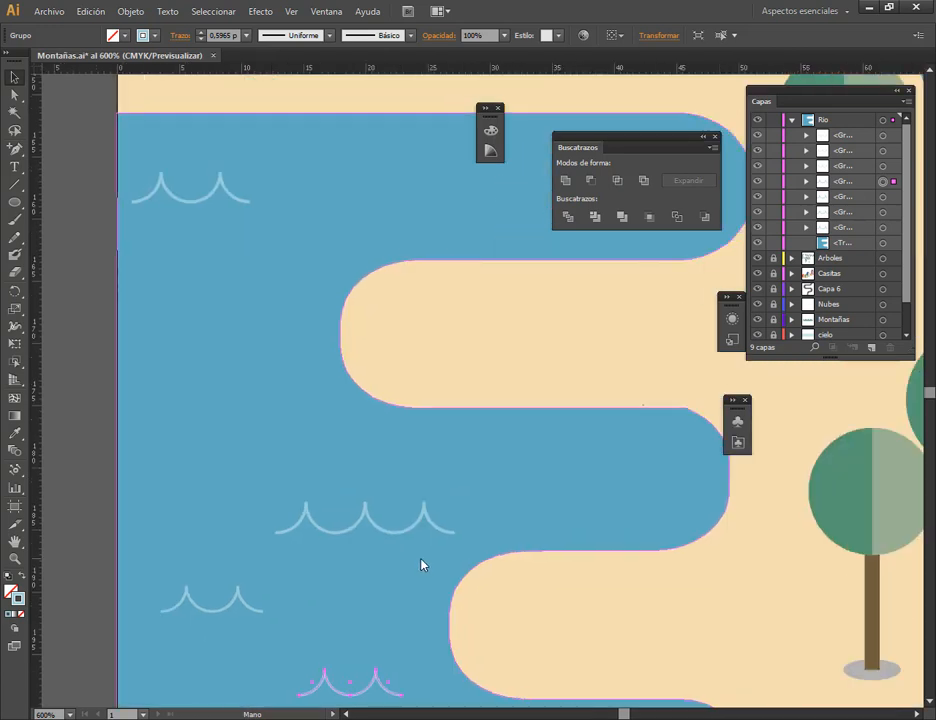
pyautogui.moveTo(244, 605); pyautogui.dragTo(601, 480)
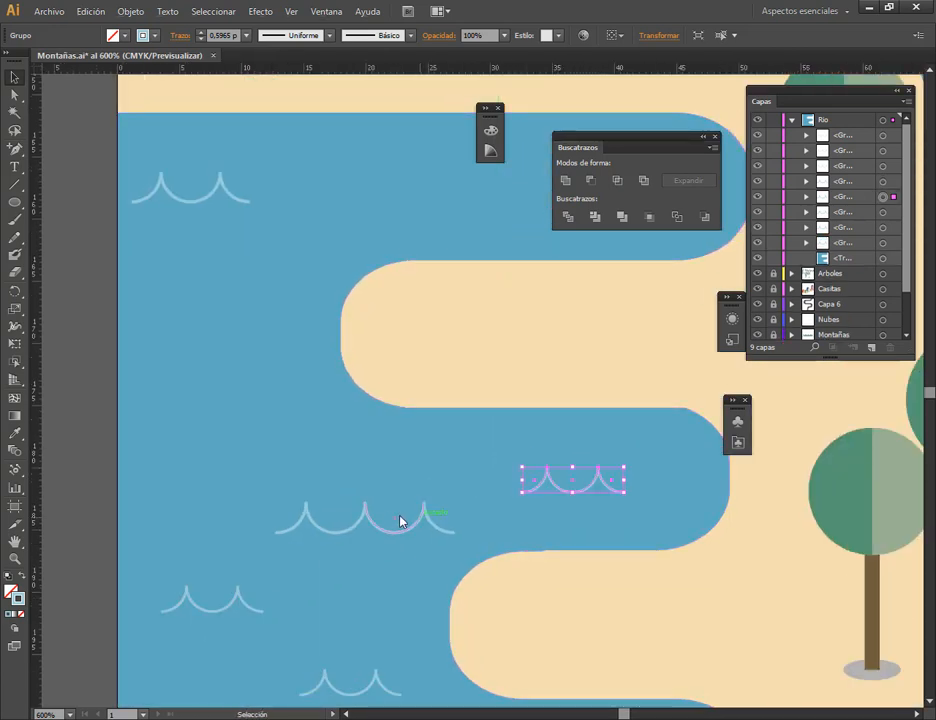
pyautogui.moveTo(378, 531); pyautogui.dragTo(237, 378)
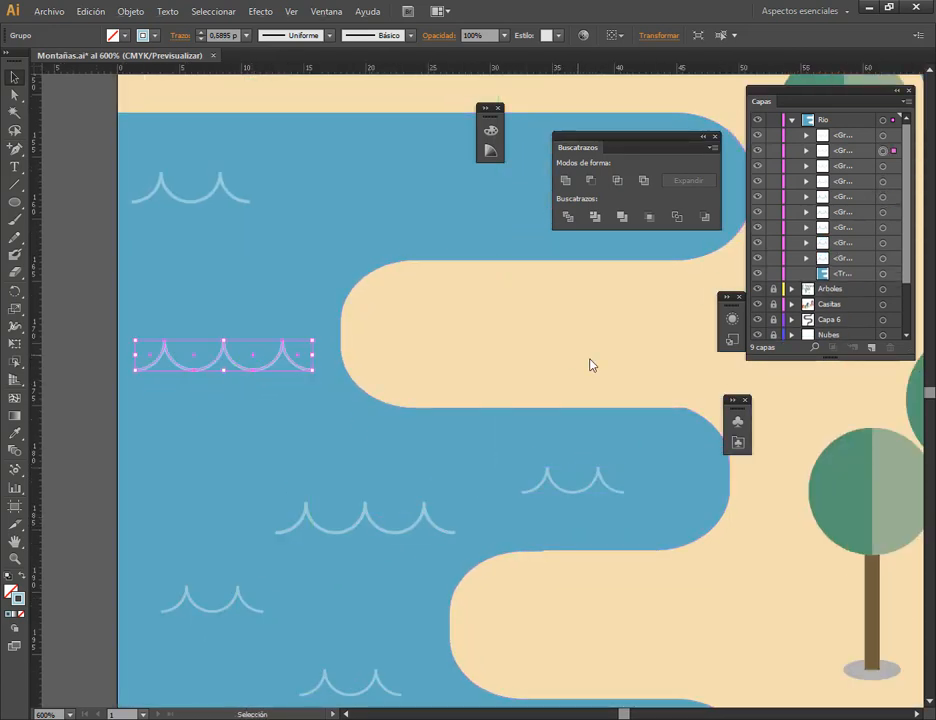
# Place copies of the four-part wave and the smaller three-part wave in the lake's top lobe.
pyautogui.moveTo(591, 366); pyautogui.dragTo(539, 483)
pyautogui.moveTo(324, 641); pyautogui.dragTo(345, 466)
pyautogui.moveTo(383, 317); pyautogui.dragTo(391, 282)
pyautogui.moveTo(537, 609); pyautogui.dragTo(600, 324)
pyautogui.scroll(-2, 522, 512)
pyautogui.moveTo(457, 631); pyautogui.dragTo(411, 382)
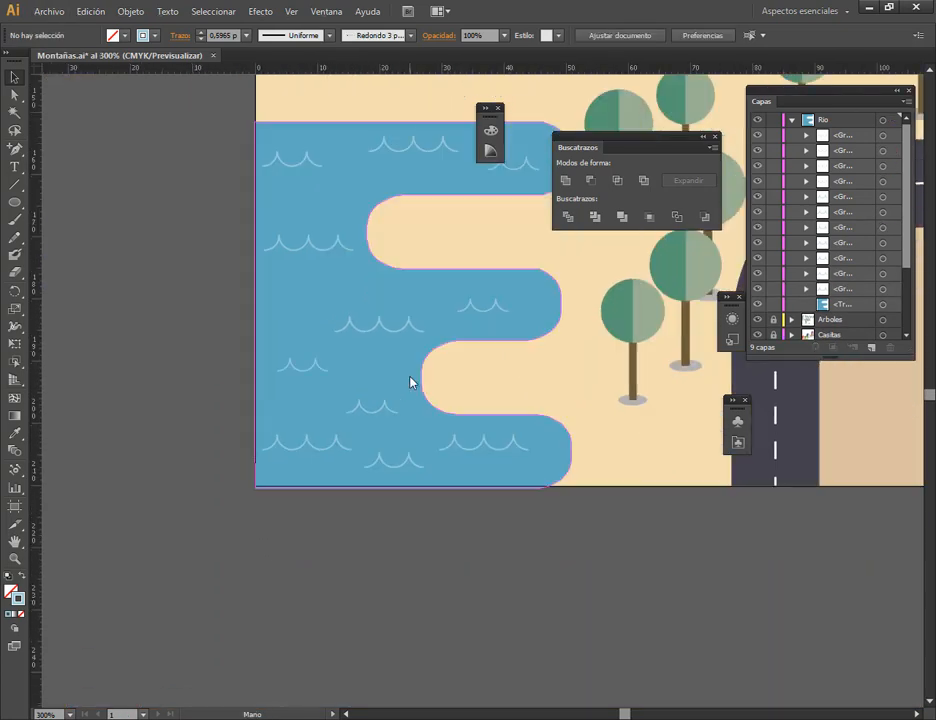
# Collapse the Rio layer and lock it.
pyautogui.scroll(-3, 347, 372)
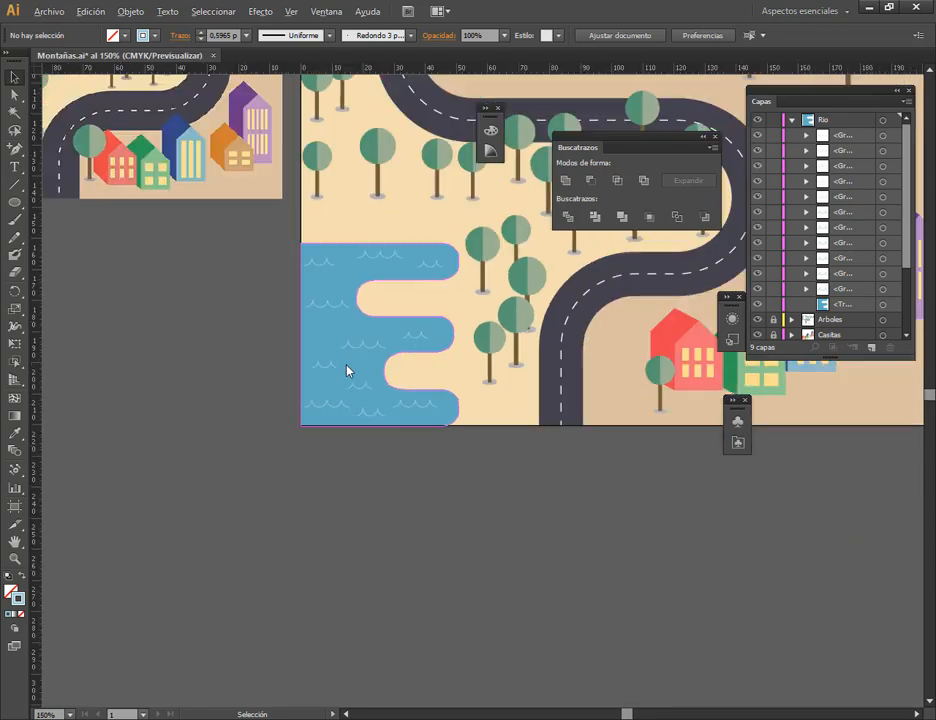
pyautogui.scroll(2, 585, 510)
pyautogui.scroll(-3, 593, 478)
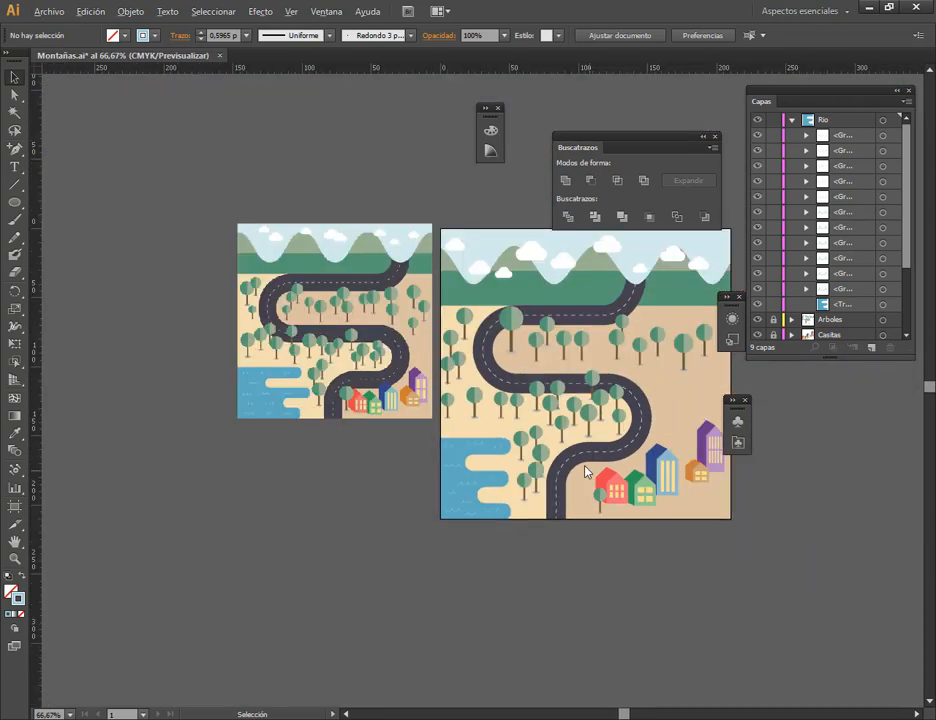
pyautogui.scroll(1, 590, 441)
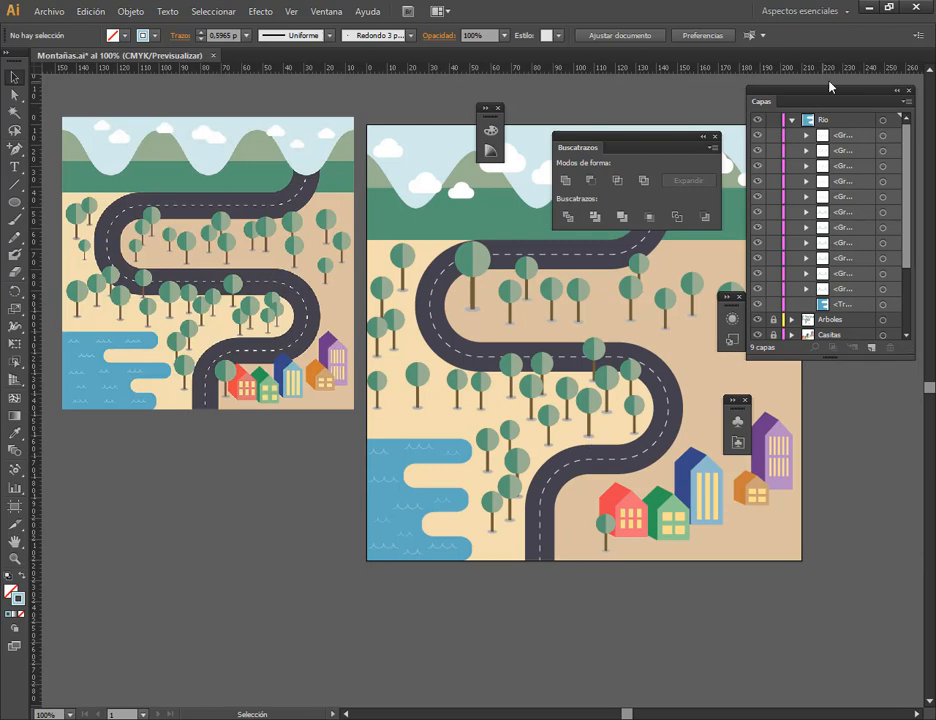
pyautogui.click(791, 121)
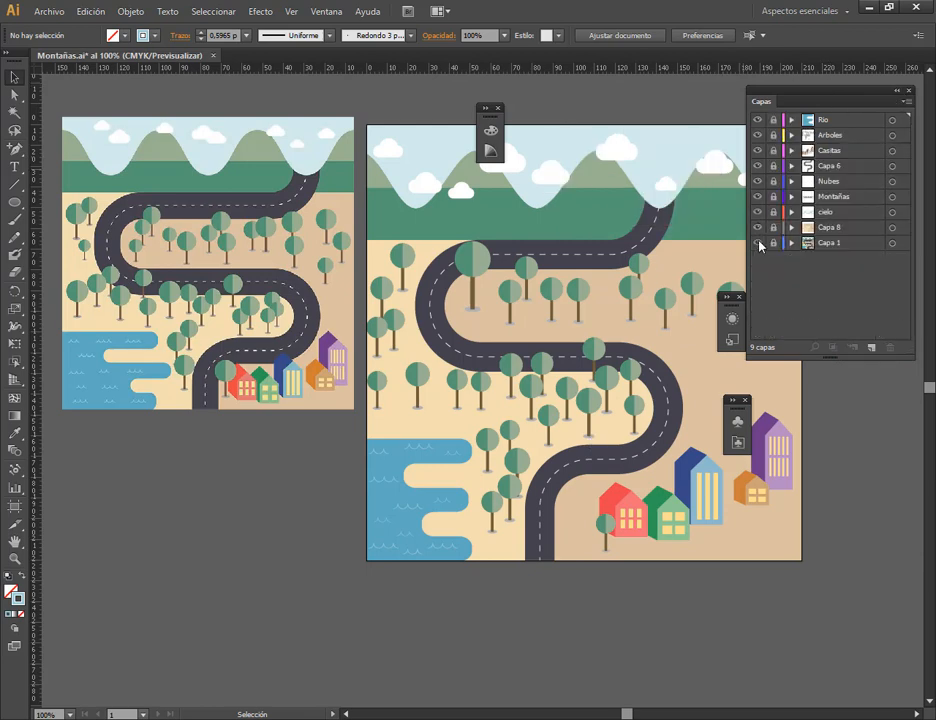
# Close the remaining floating panels to leave the finished illustration and its reference unobstructed.
pyautogui.click(909, 91)
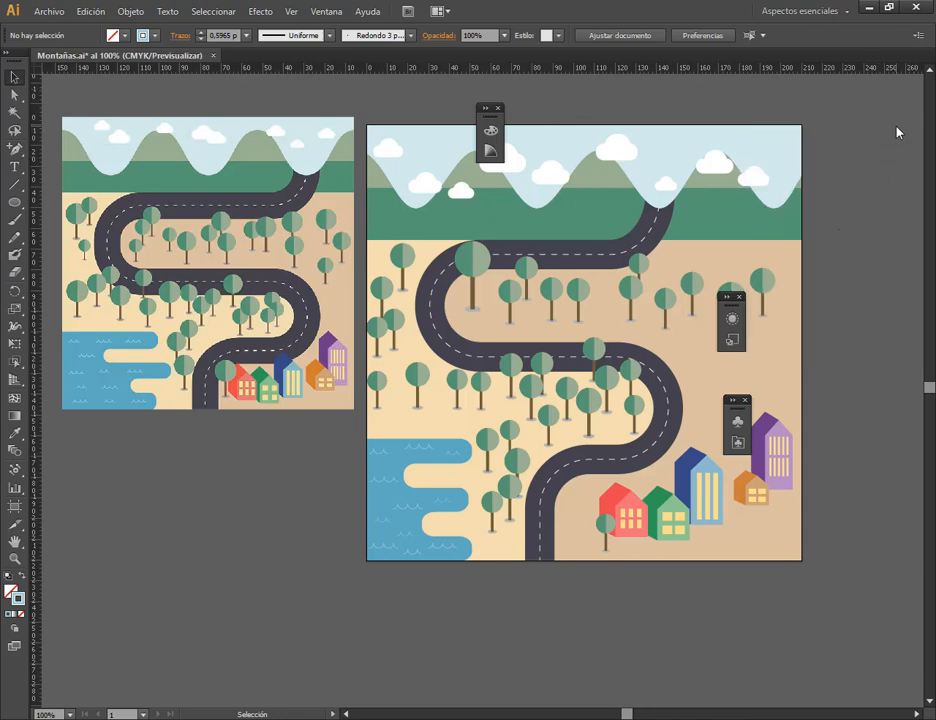
pyautogui.click(740, 298)
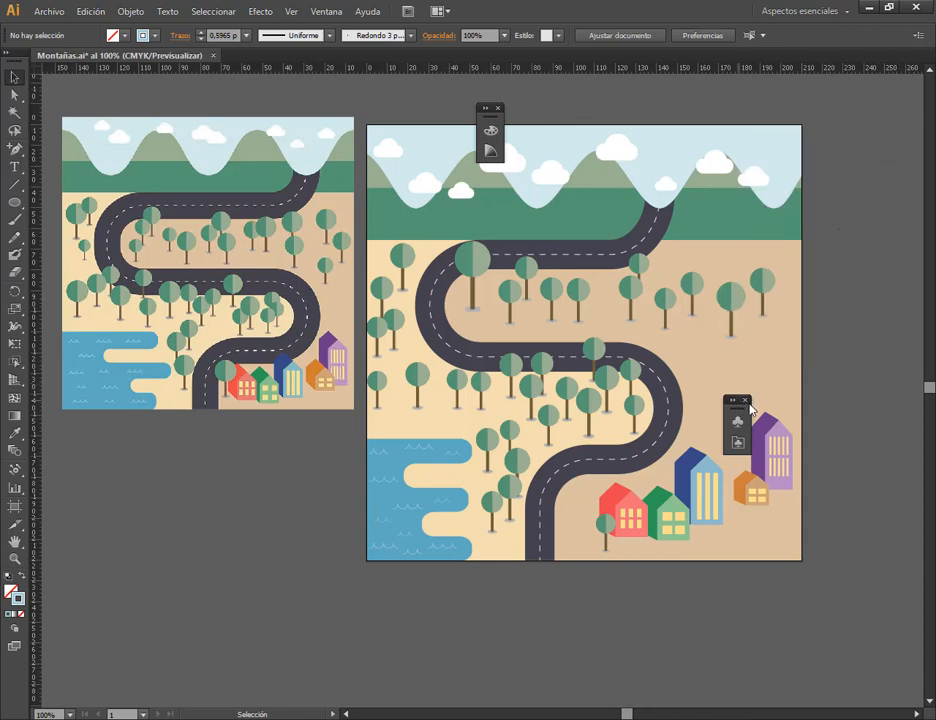
pyautogui.click(745, 400)
pyautogui.click(498, 110)
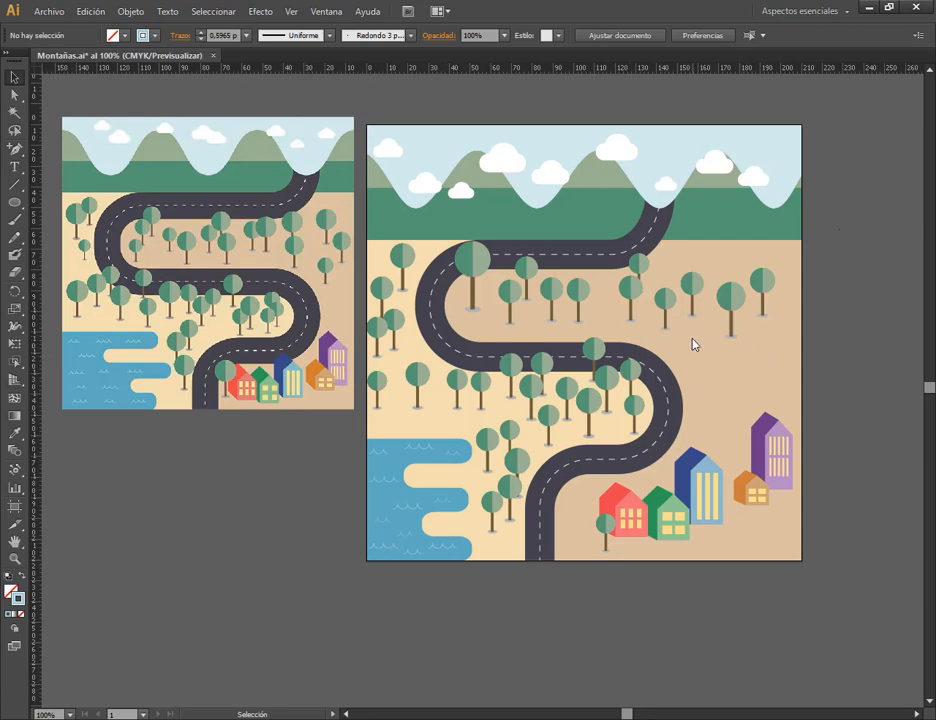
# Show the layer list, unlock the Arboles layer as the active layer, and move the list clear of the illustration.
pyautogui.click(338, 11)
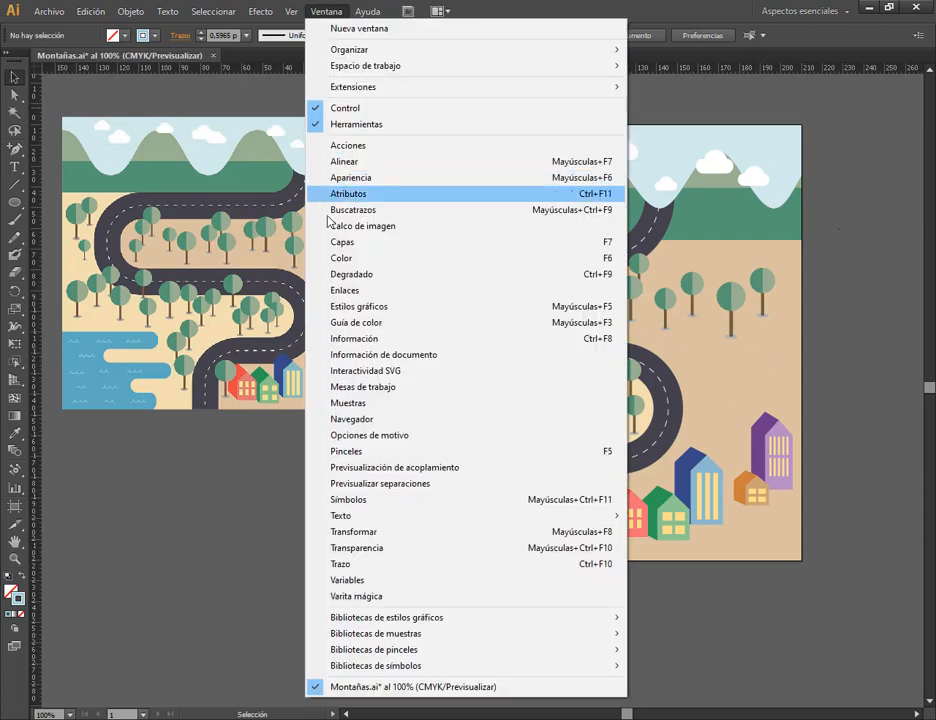
pyautogui.click(347, 242)
pyautogui.click(810, 135)
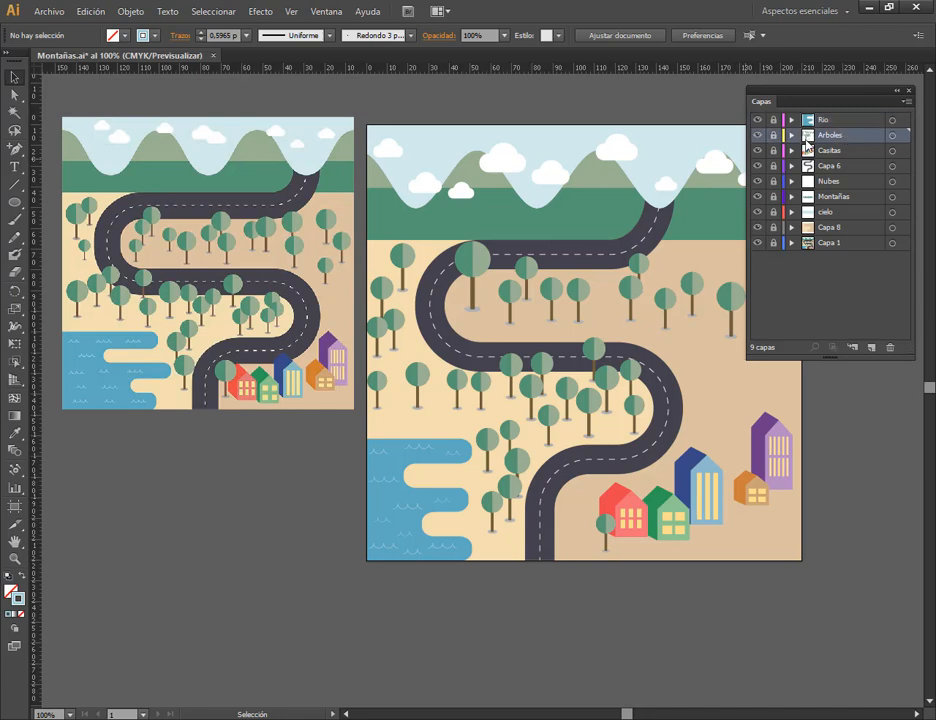
pyautogui.click(773, 135)
pyautogui.moveTo(810, 101); pyautogui.dragTo(880, 98)
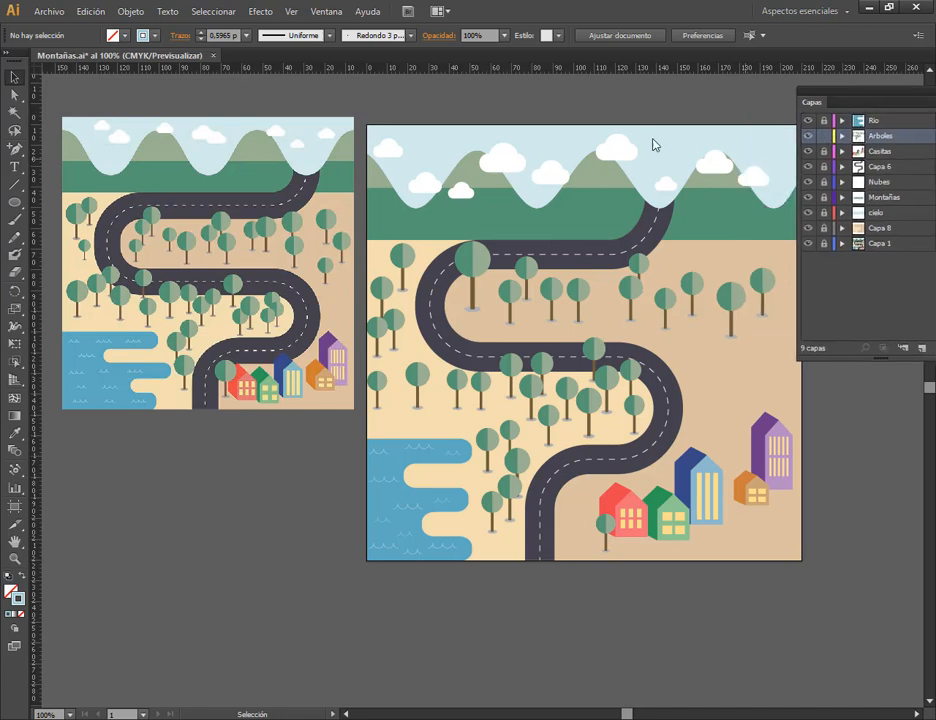
# Show the symbol library beneath the reference and activate the Symbol Sprayer with the Arbol symbol selected.
pyautogui.click(326, 11)
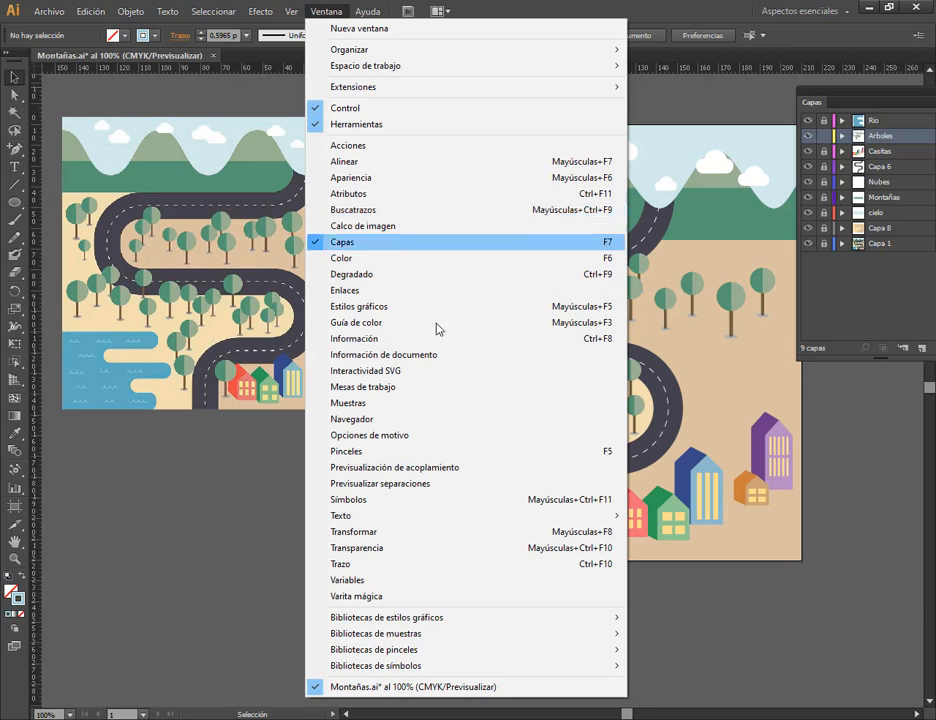
pyautogui.click(377, 500)
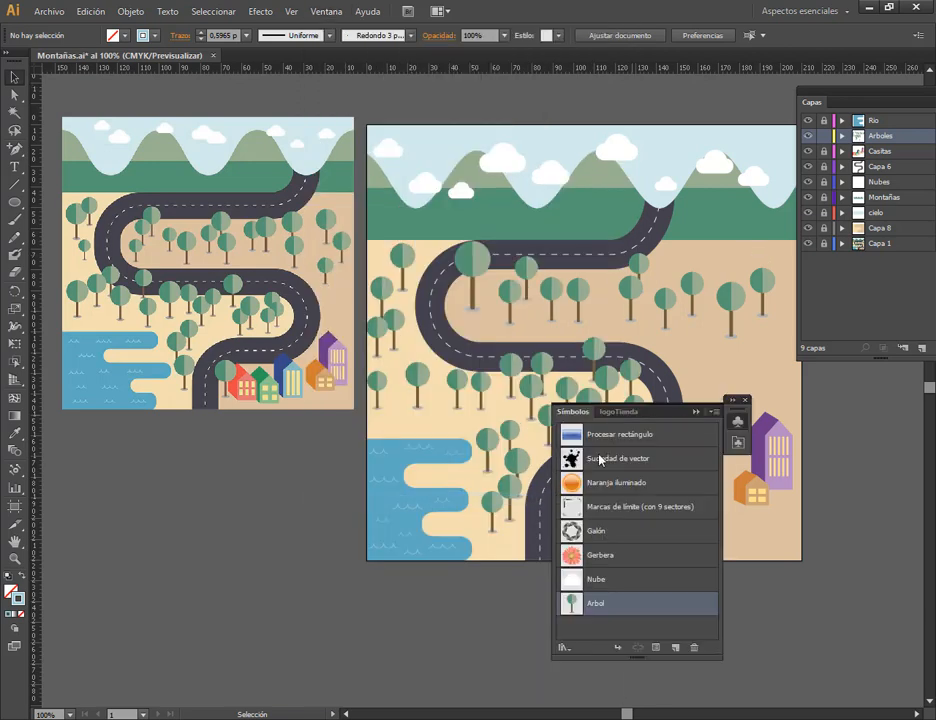
pyautogui.moveTo(662, 420); pyautogui.dragTo(210, 485)
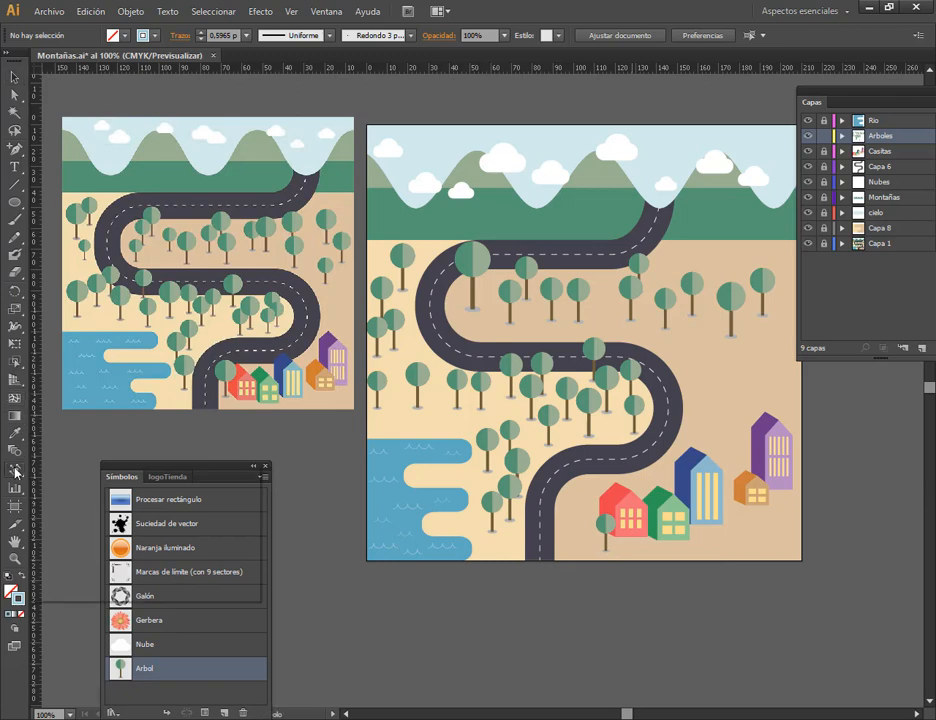
pyautogui.moveTo(16, 470); pyautogui.dragTo(70, 472)
pyautogui.moveTo(721, 391)
pyautogui.mouseDown()
pyautogui.moveTo(768, 360)
pyautogui.moveTo(769, 281)
pyautogui.moveTo(712, 255)
pyautogui.mouseUp()
pyautogui.moveTo(722, 348); pyautogui.dragTo(724, 349)
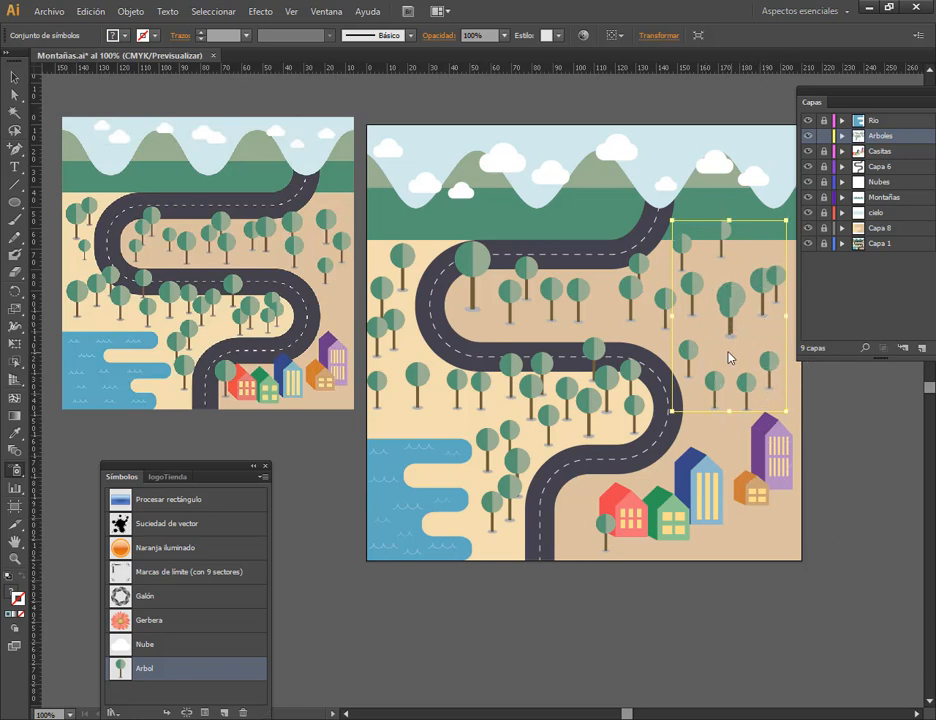
pyautogui.hotkey('ctrl', 'z')
# Spray a few extra Arbol trees over the tan ground between the mountains and the houses, and deselect them.
pyautogui.moveTo(689, 355)
pyautogui.mouseDown()
pyautogui.moveTo(727, 382)
pyautogui.moveTo(776, 378)
pyautogui.mouseUp()
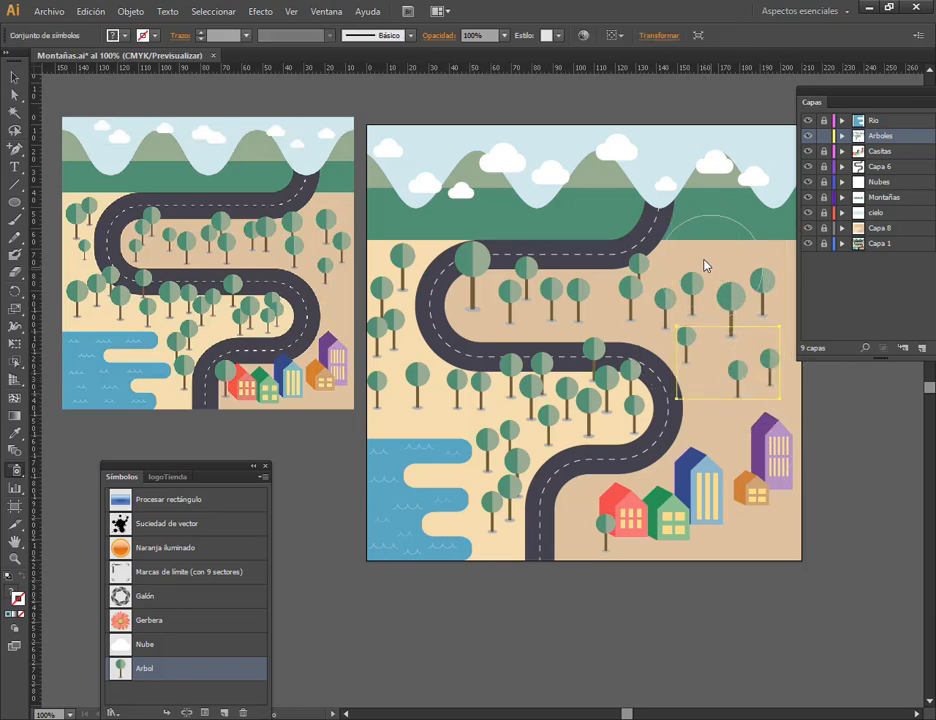
pyautogui.moveTo(705, 259)
pyautogui.mouseDown()
pyautogui.moveTo(760, 241)
pyautogui.moveTo(780, 245)
pyautogui.mouseUp()
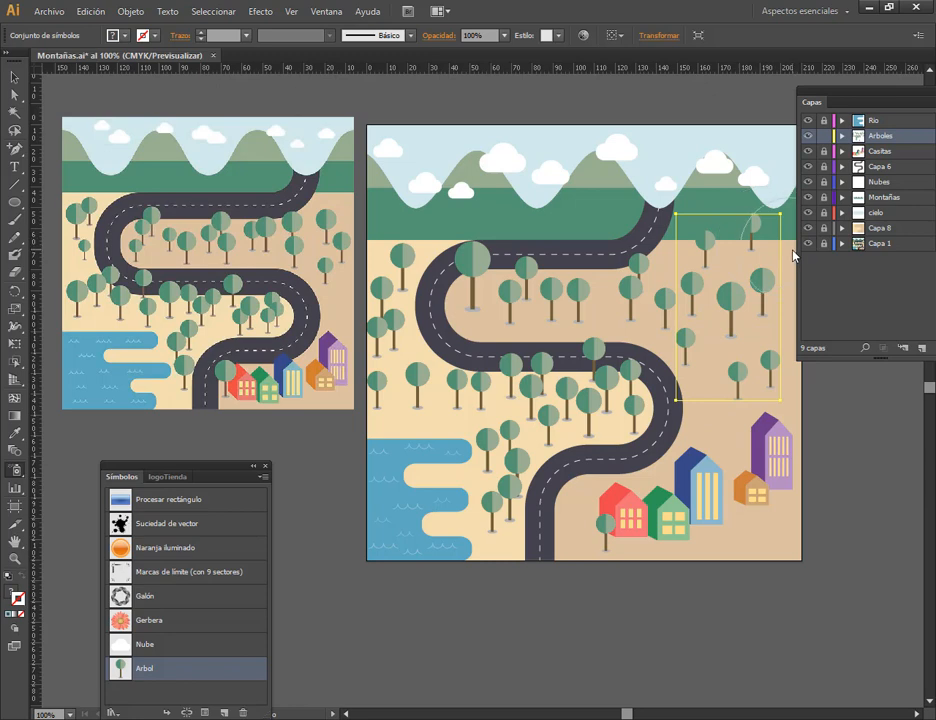
pyautogui.hotkey('ctrl', 'z')
pyautogui.moveTo(711, 265); pyautogui.dragTo(769, 299)
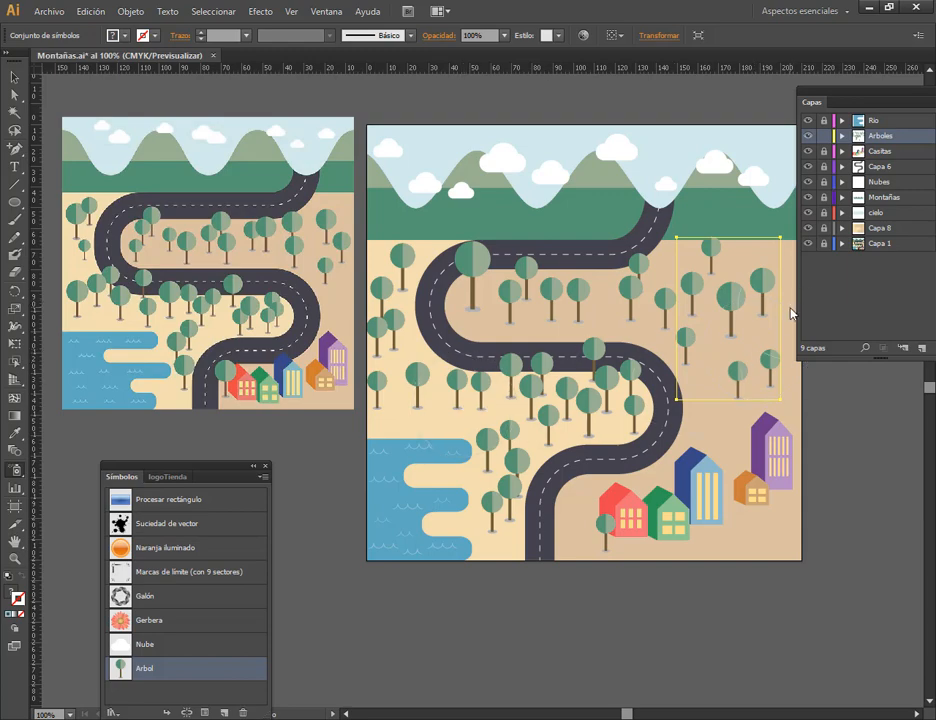
pyautogui.hscroll(2, 765, 330)
pyautogui.press('v')
pyautogui.hotkey('ctrl', 'shift', 'a')
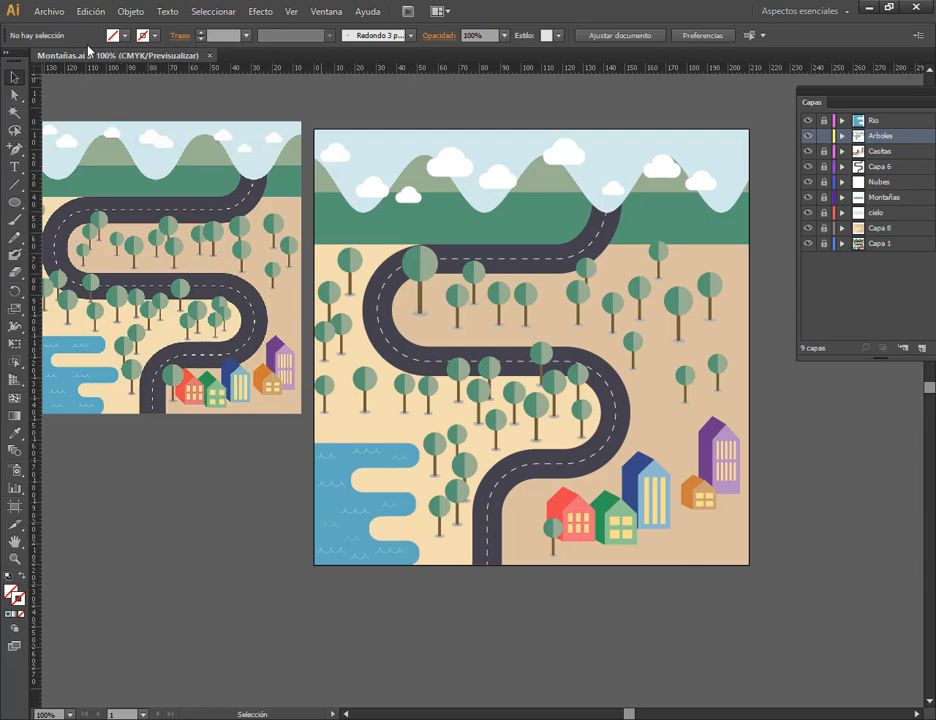
# Create a new A4 print document in portrait orientation and close Montañas.ai.
pyautogui.click(49, 11)
pyautogui.press('Escape')
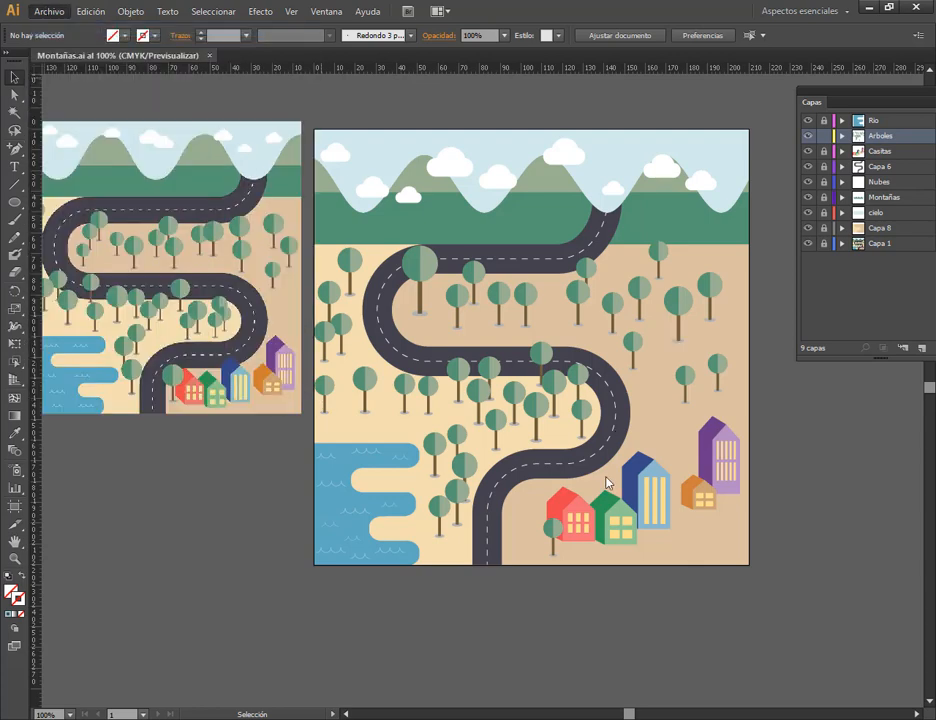
pyautogui.hotkey('ctrl', 'n')
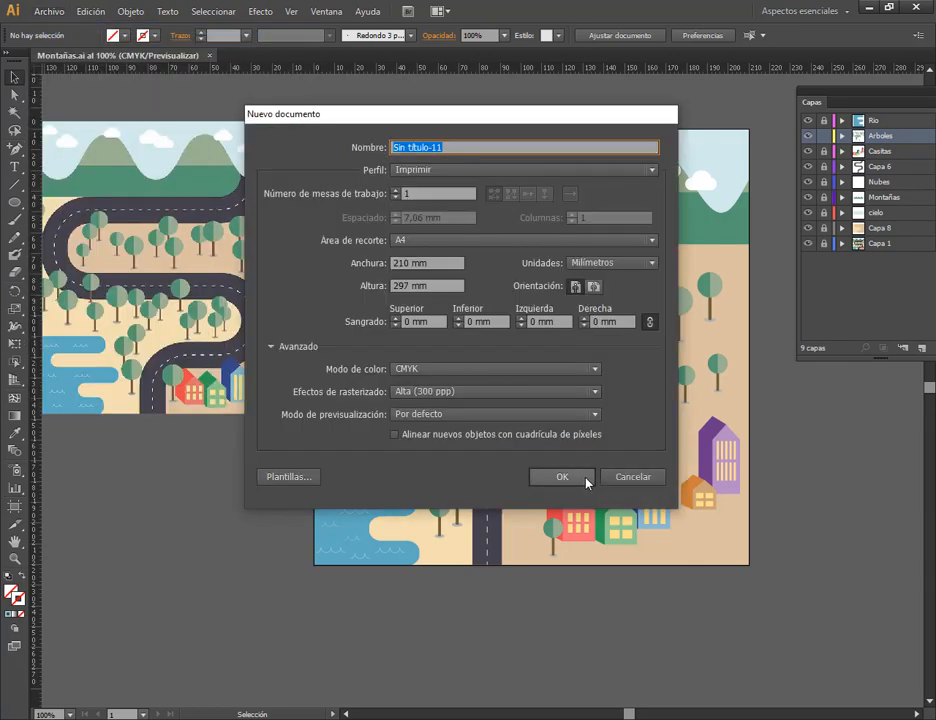
pyautogui.click(558, 475)
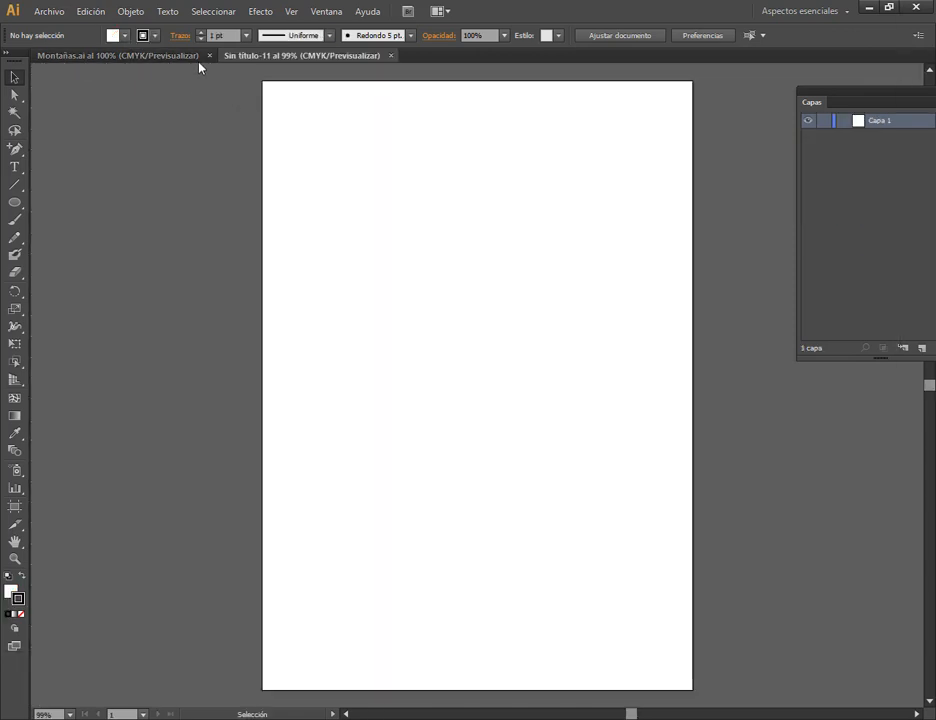
pyautogui.click(209, 56)
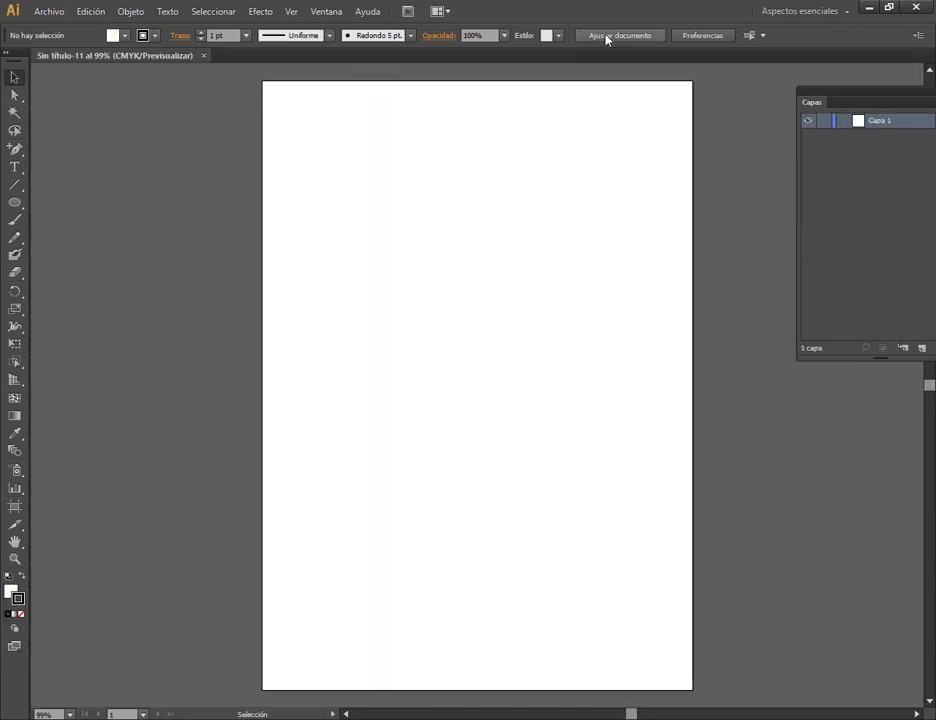
# Switch the new document's artboard to landscape orientation and hide the floating layer list.
pyautogui.click(606, 36)
pyautogui.click(660, 153)
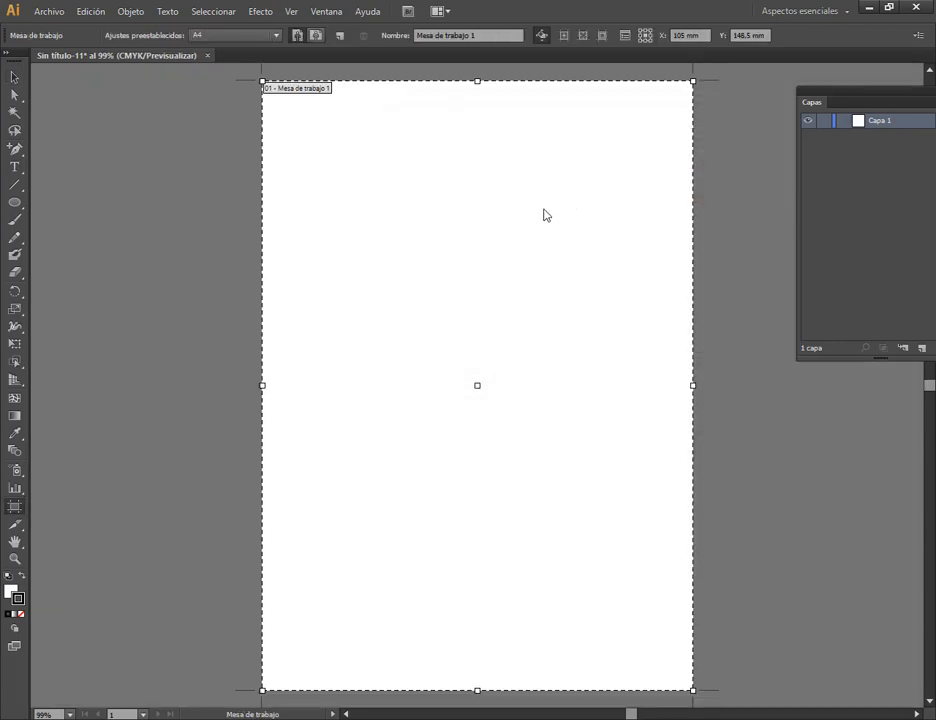
pyautogui.click(316, 36)
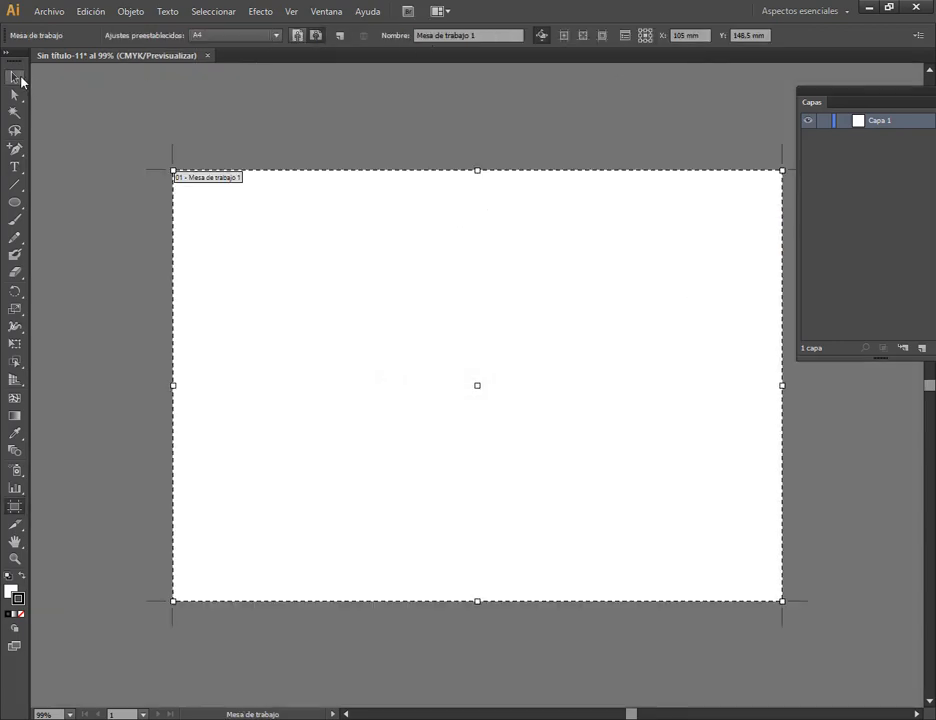
pyautogui.click(15, 78)
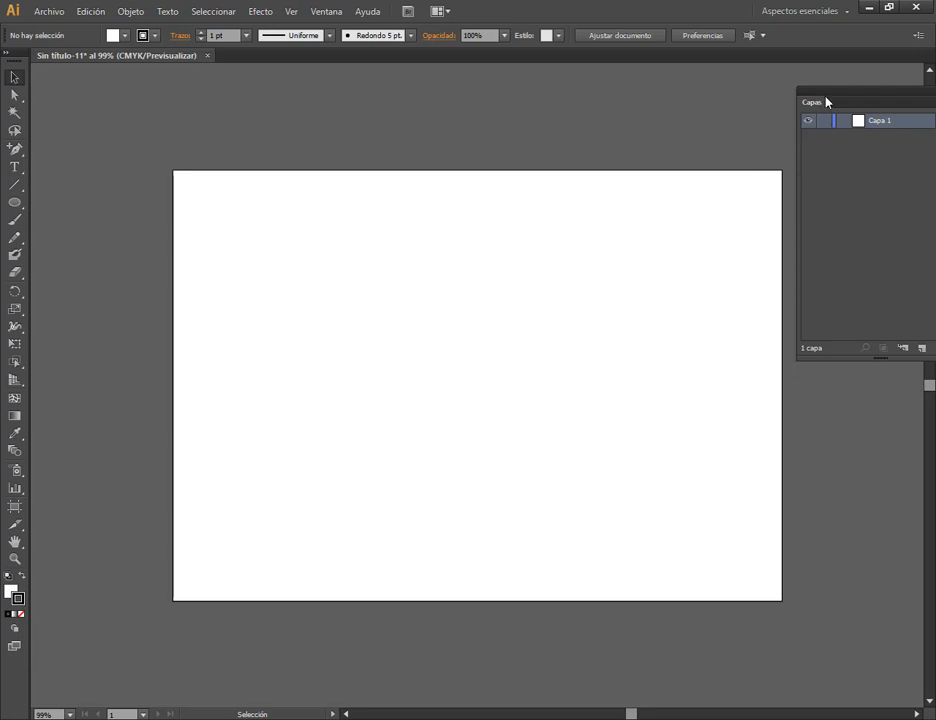
pyautogui.moveTo(836, 96); pyautogui.dragTo(657, 103)
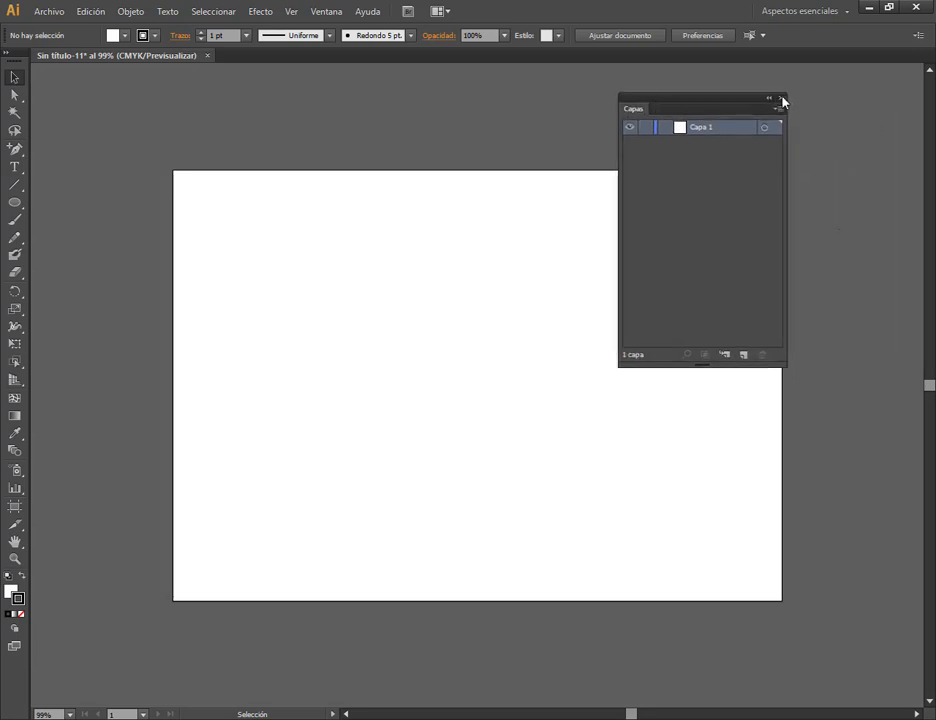
pyautogui.click(781, 98)
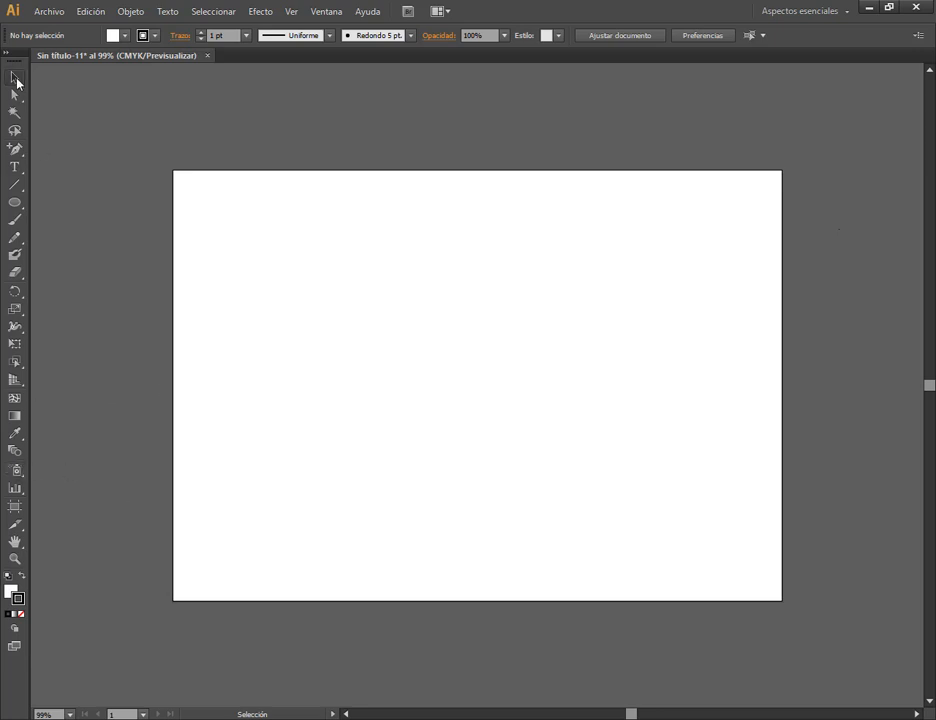
# Review the available graph tools, including column, bar, area and pie graphs.
pyautogui.click(18, 490)
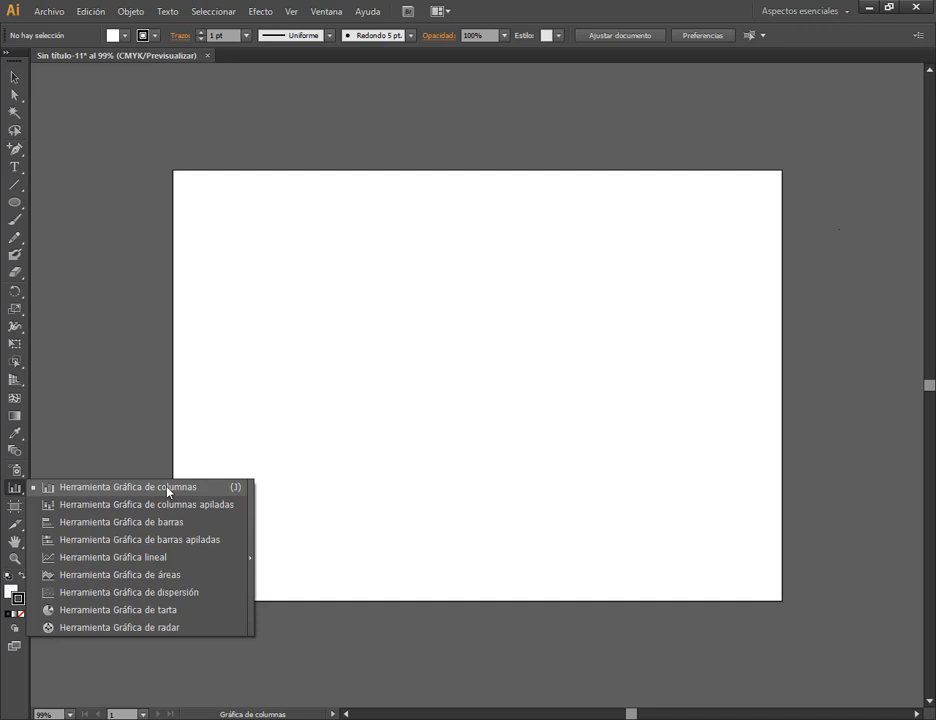
pyautogui.click(157, 610)
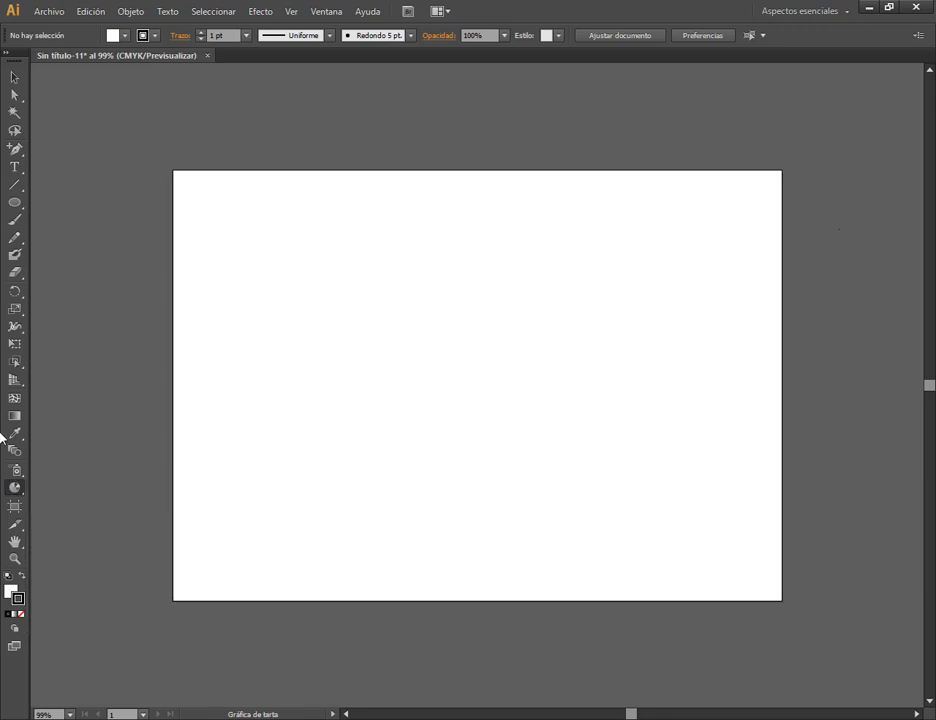
pyautogui.click(14, 487)
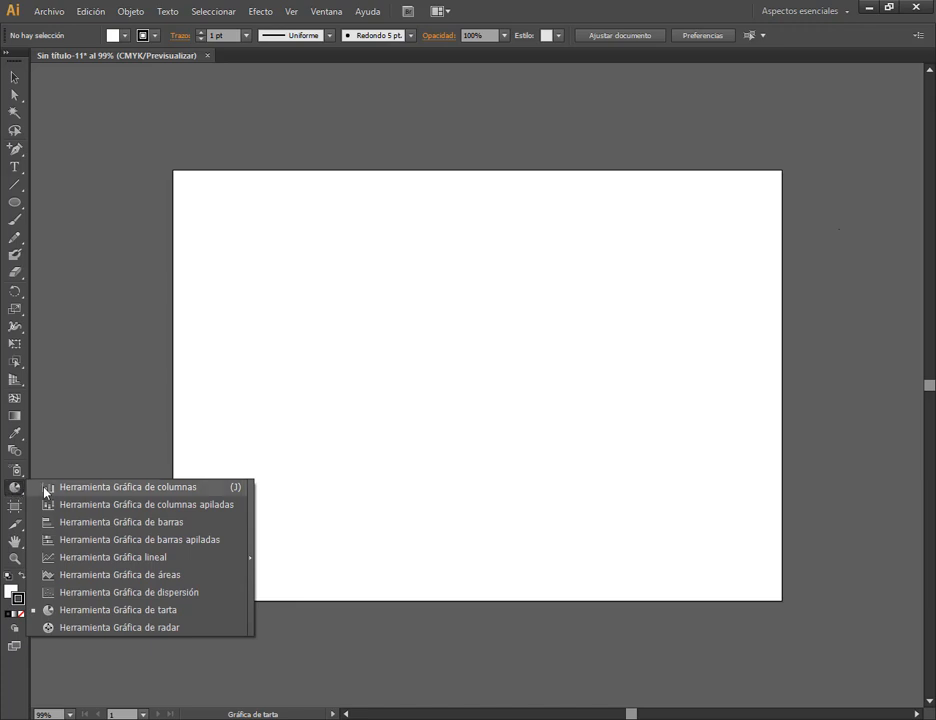
pyautogui.click(100, 487)
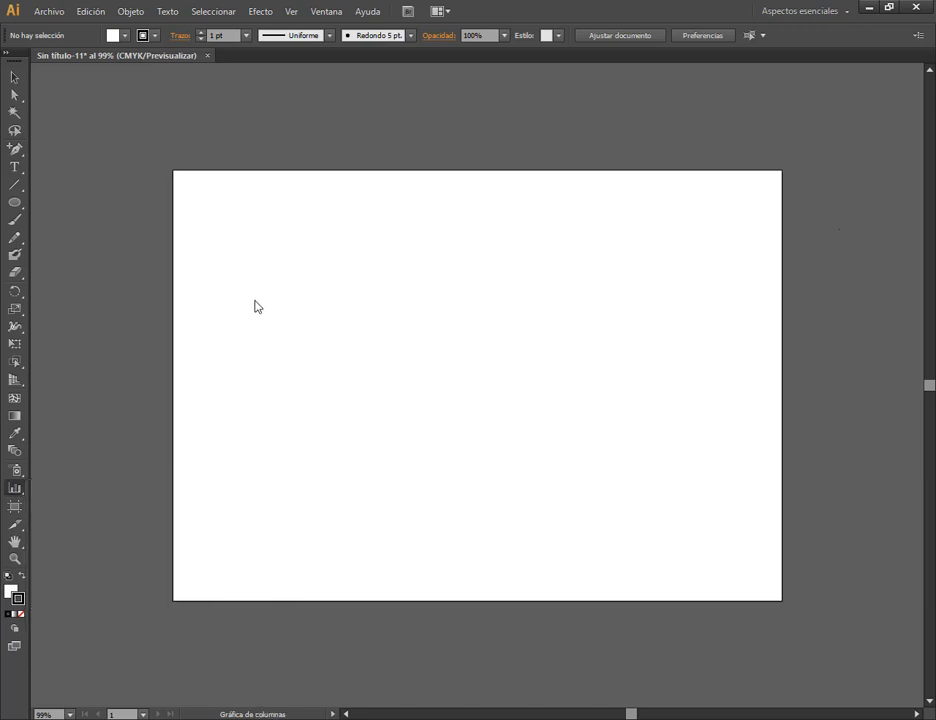
pyautogui.click(14, 488)
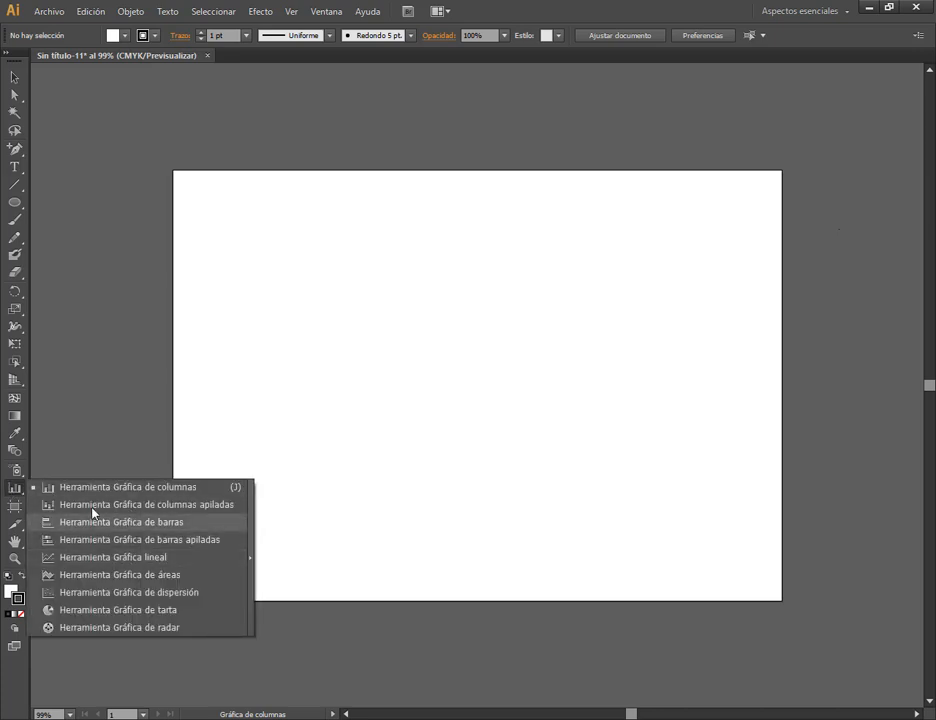
pyautogui.click(14, 77)
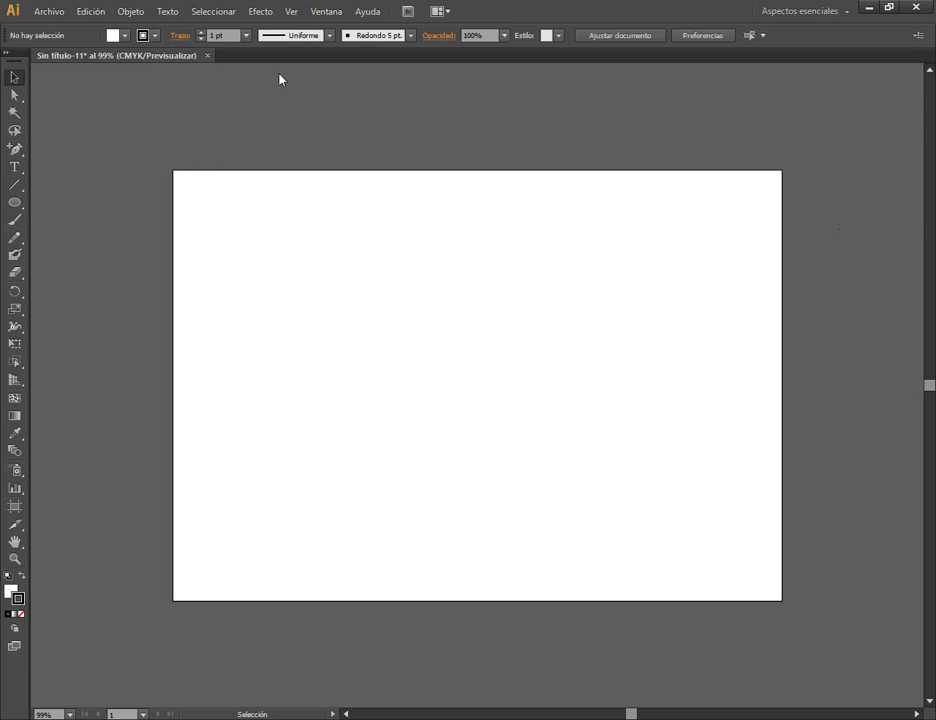
pyautogui.click(16, 489)
pyautogui.click(17, 489)
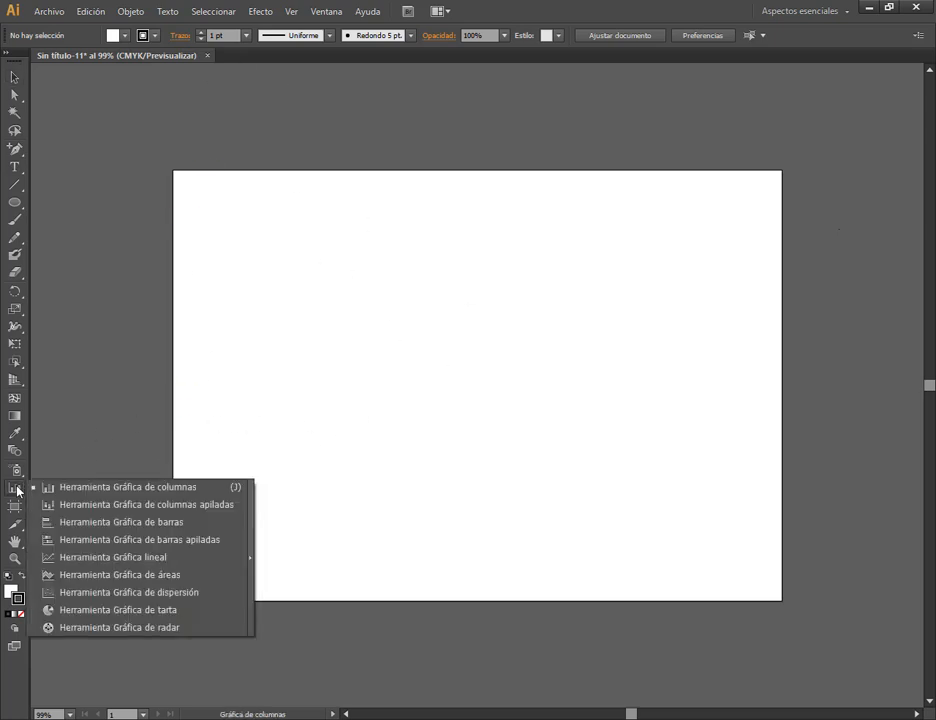
pyautogui.click(143, 491)
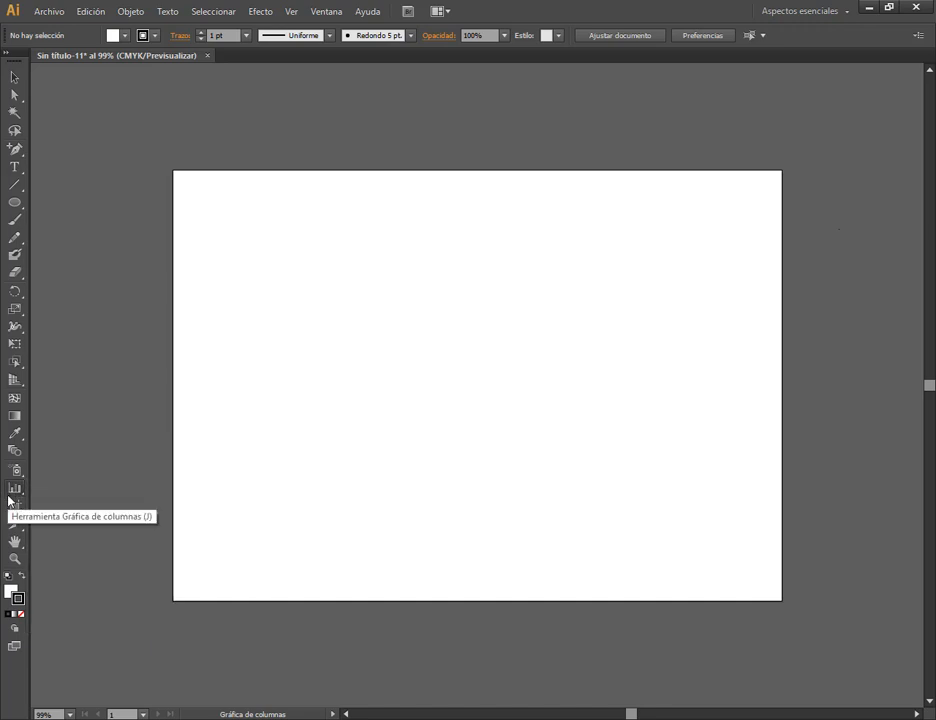
pyautogui.click(13, 490)
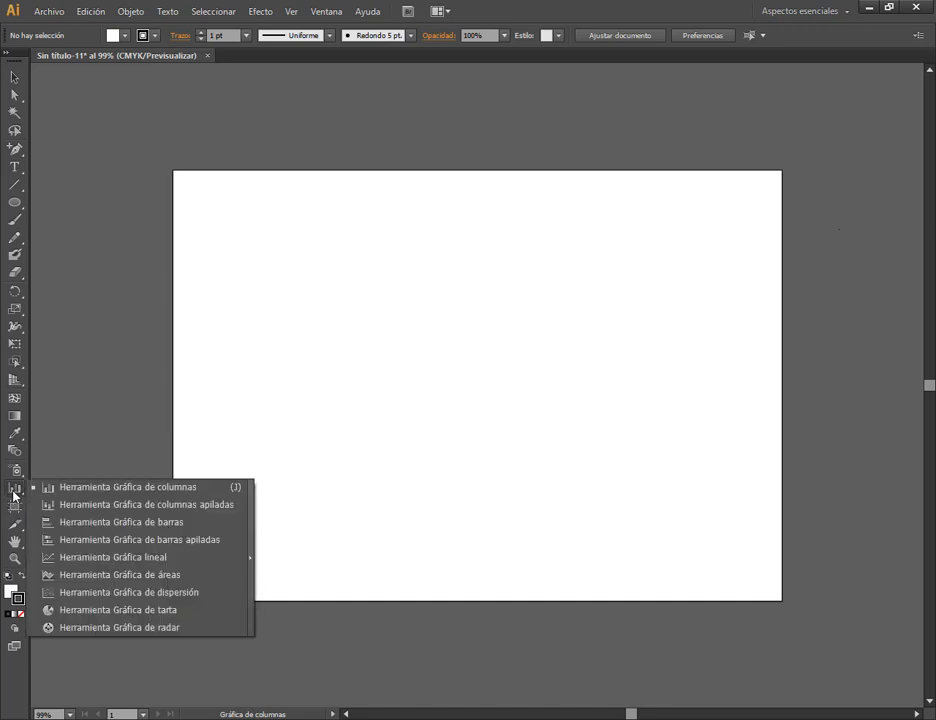
pyautogui.click(67, 522)
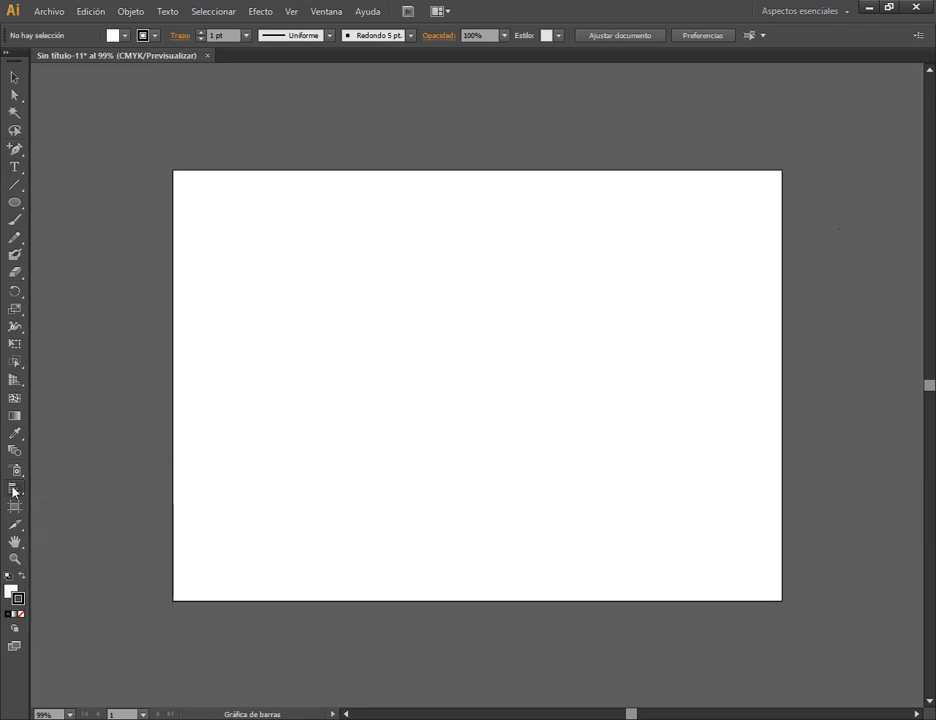
pyautogui.click(15, 490)
pyautogui.click(70, 575)
# Draw a column graph across the upper and middle part of the artboard and move its data window slightly up.
pyautogui.click(17, 490)
pyautogui.click(46, 487)
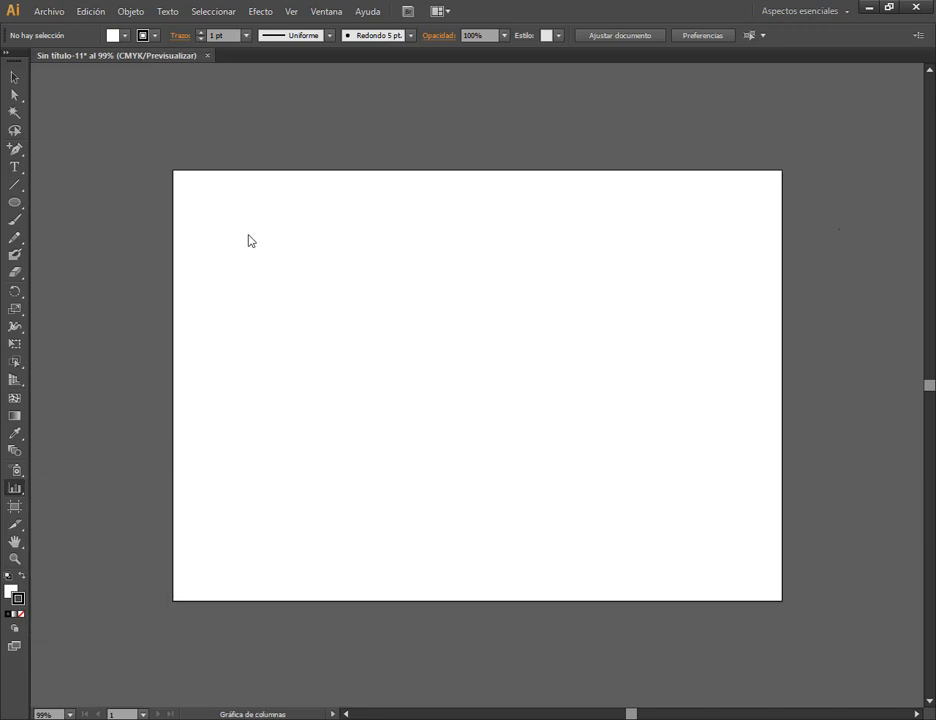
pyautogui.moveTo(236, 218); pyautogui.dragTo(663, 455)
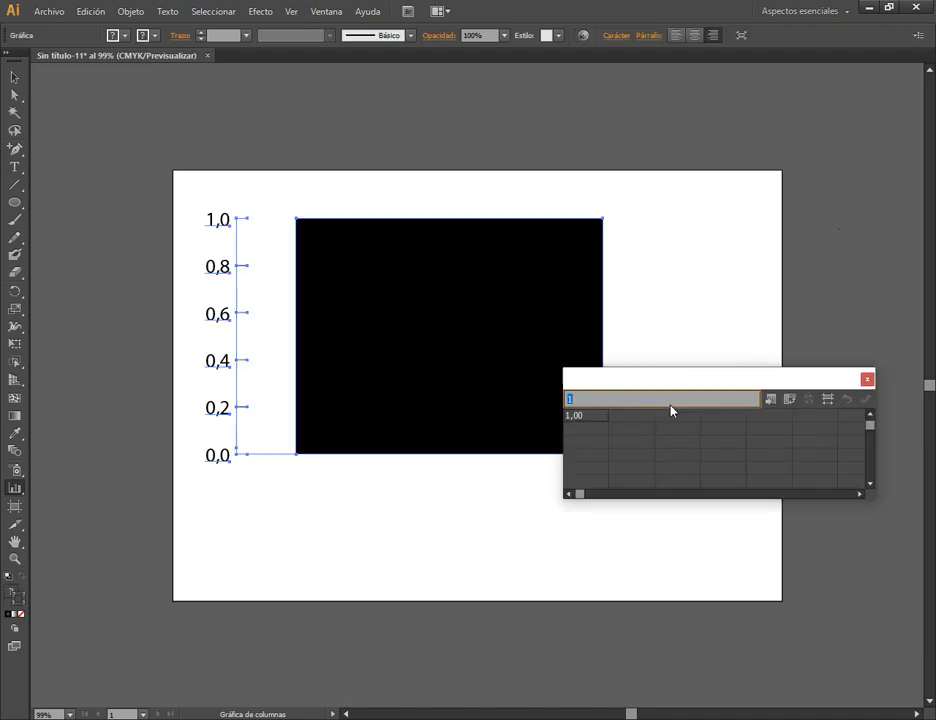
pyautogui.moveTo(655, 381); pyautogui.dragTo(621, 341)
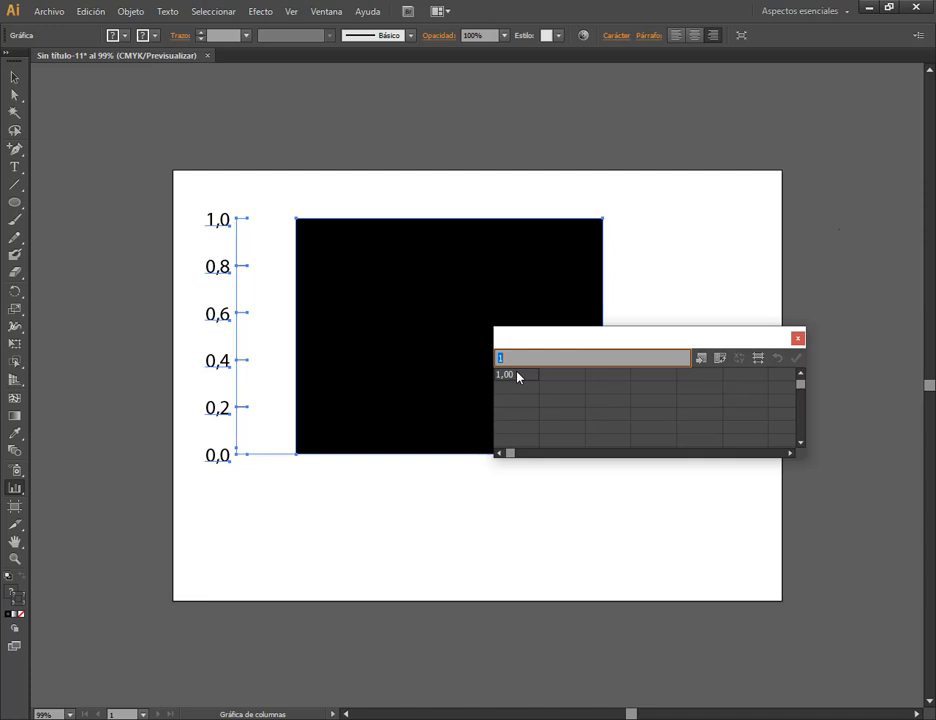
# Enter 5, 7, 2 and 6 after the first value in the data's first row and apply them to the column graph.
pyautogui.click(549, 377)
pyautogui.write('5')
pyautogui.press('Tab')
pyautogui.write('7')
pyautogui.press('Tab')
pyautogui.write('2')
pyautogui.press('Tab')
pyautogui.click(795, 360)
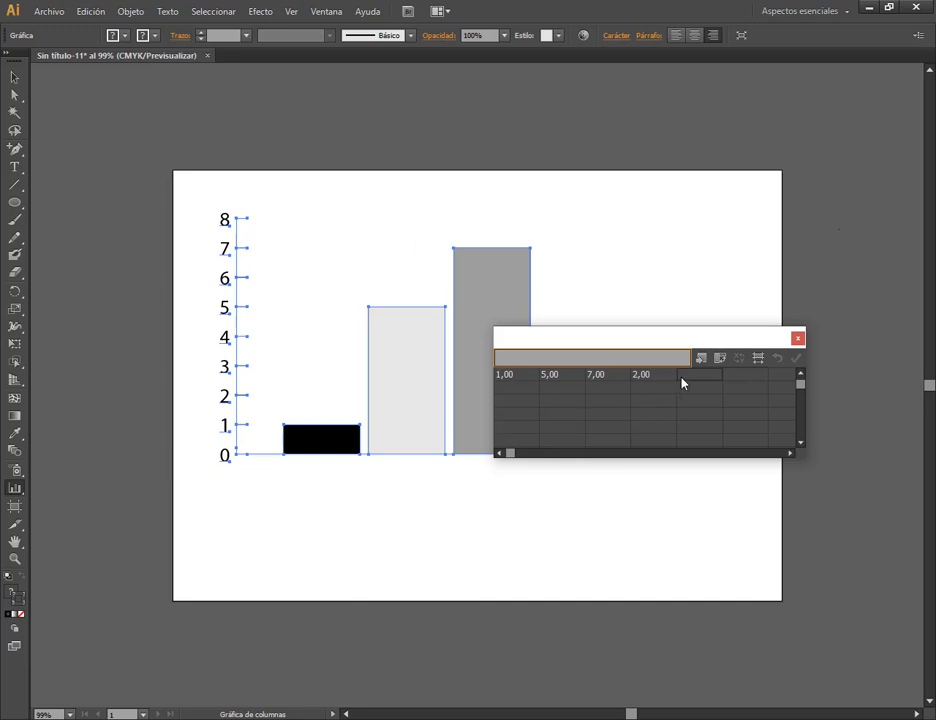
pyautogui.write('6')
pyautogui.press('Return')
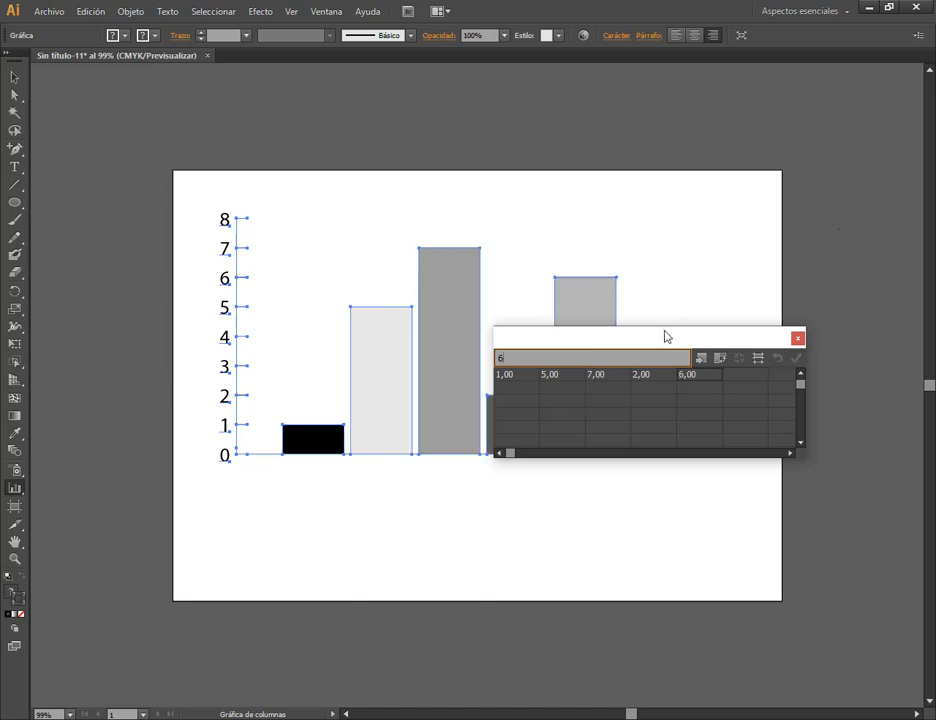
# Move the data window above the graph and add 10 as the sixth value in the first row, applying it to the graph.
pyautogui.moveTo(664, 336); pyautogui.dragTo(668, 123)
pyautogui.click(738, 164)
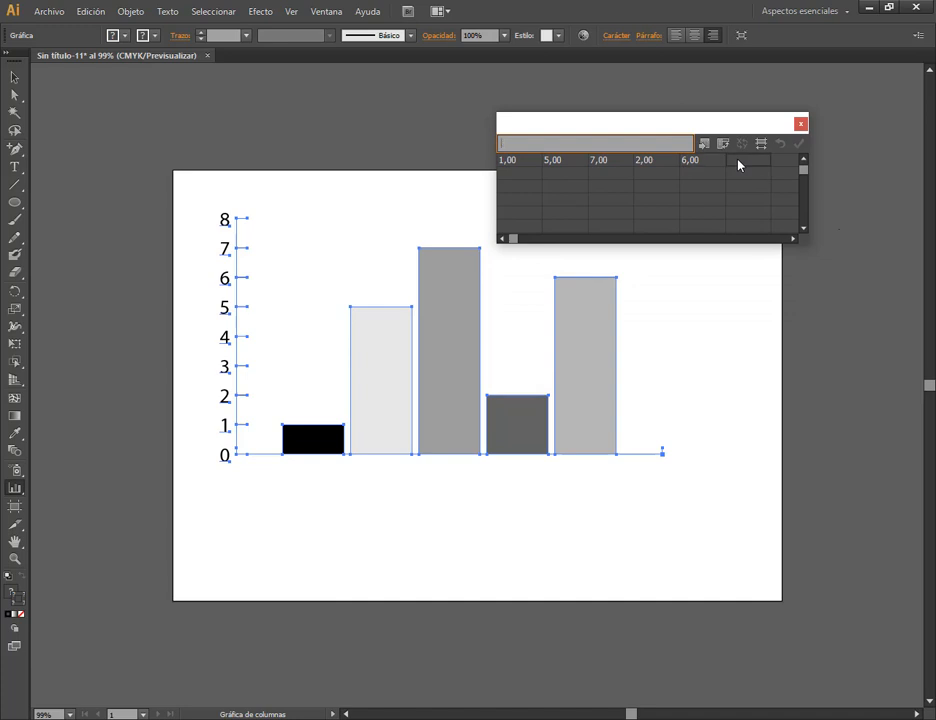
pyautogui.write('10')
pyautogui.press('Return')
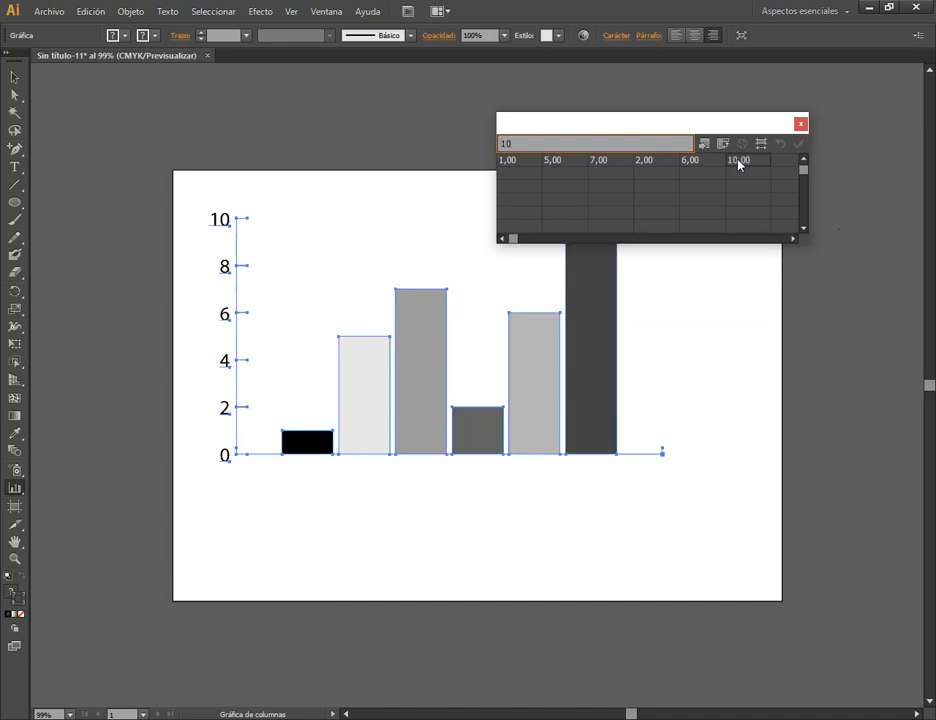
# Clear the second to sixth values in the graph data's first row.
pyautogui.press('Left')
pyautogui.press('Left')
pyautogui.press('Left')
pyautogui.press('Left')
pyautogui.press('Left')
pyautogui.press('Right')
pyautogui.click(738, 165)
pyautogui.hotkey('shift', 'Left')
pyautogui.hotkey('shift', 'Left')
pyautogui.hotkey('shift', 'Left')
pyautogui.hotkey('shift', 'Left')
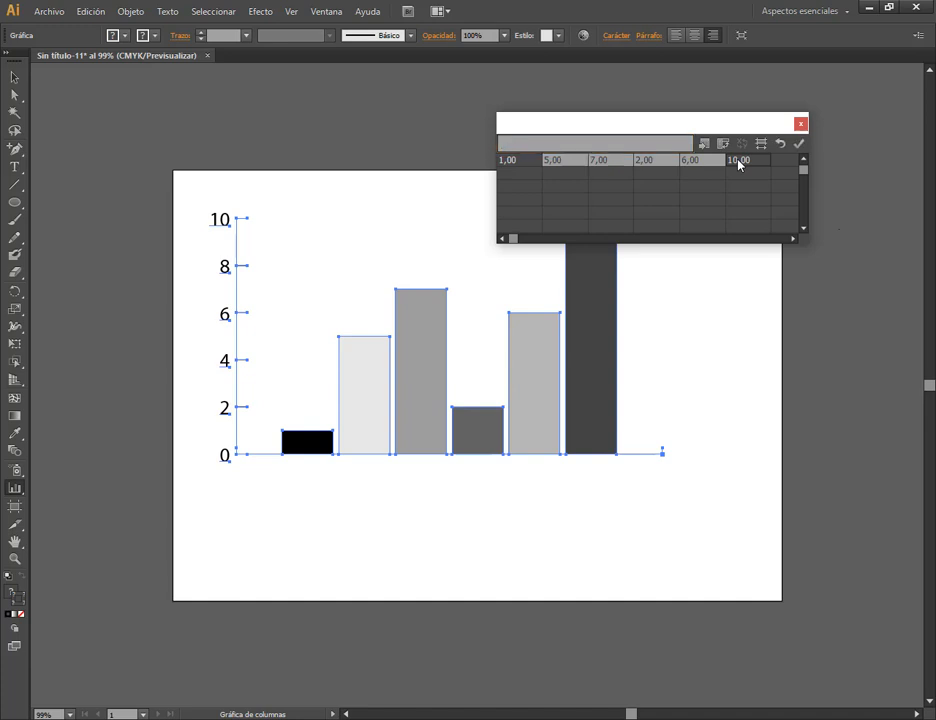
pyautogui.press('Delete')
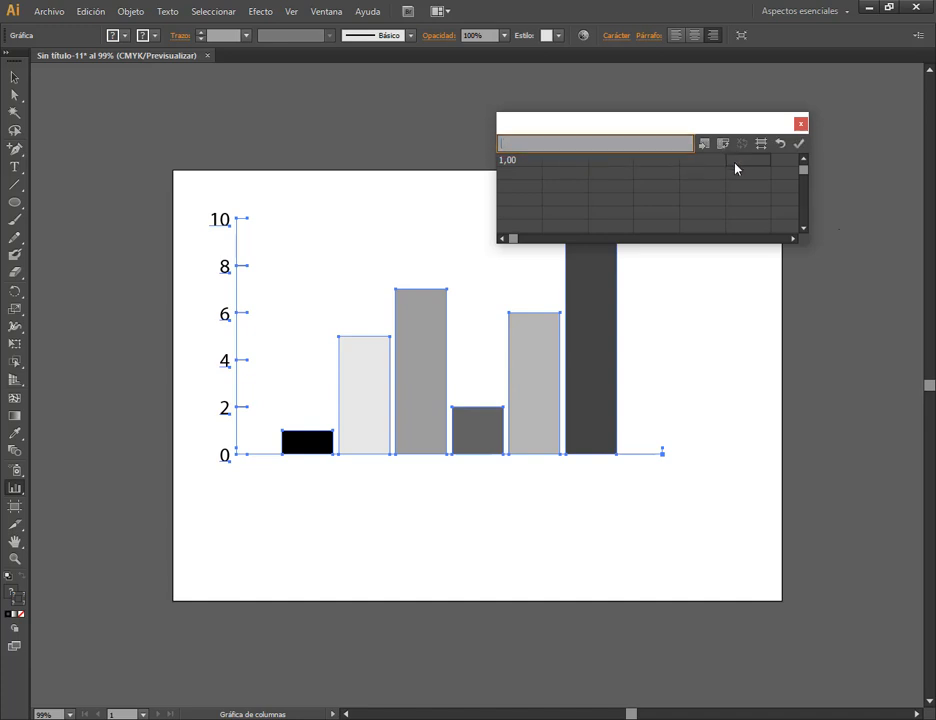
# Enter 10 as the second value in the graph data's first row and apply it.
pyautogui.click(559, 218)
pyautogui.click(513, 160)
pyautogui.press('Delete')
pyautogui.press('KP_Enter')
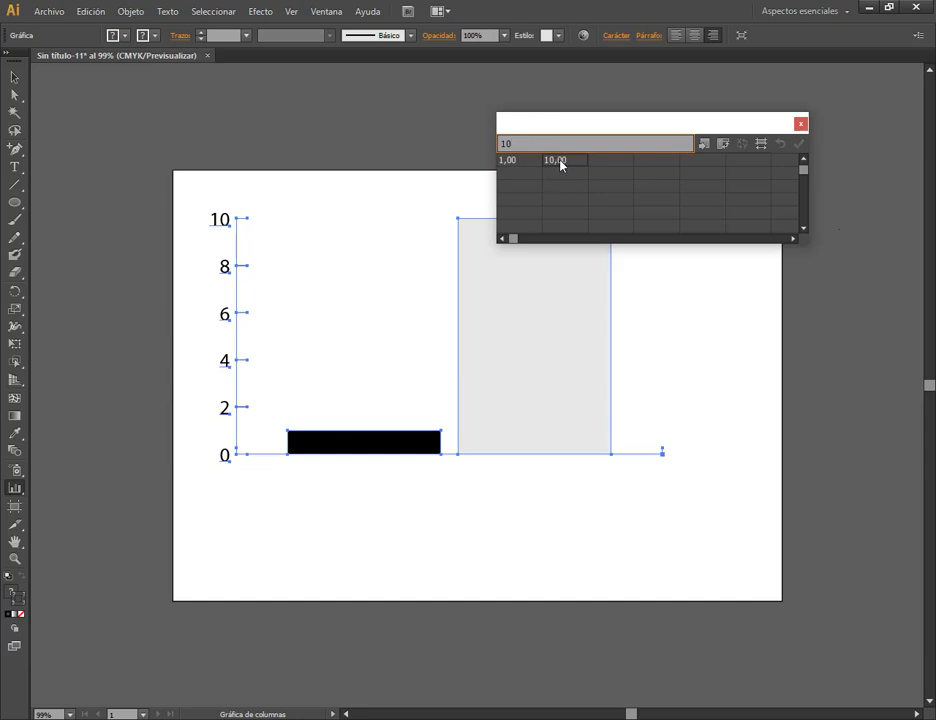
# Replace the second value in the first row with 5, apply it and close the graph's data window.
pyautogui.moveTo(530, 150); pyautogui.dragTo(496, 148)
pyautogui.write('5')
pyautogui.press('KP_Enter')
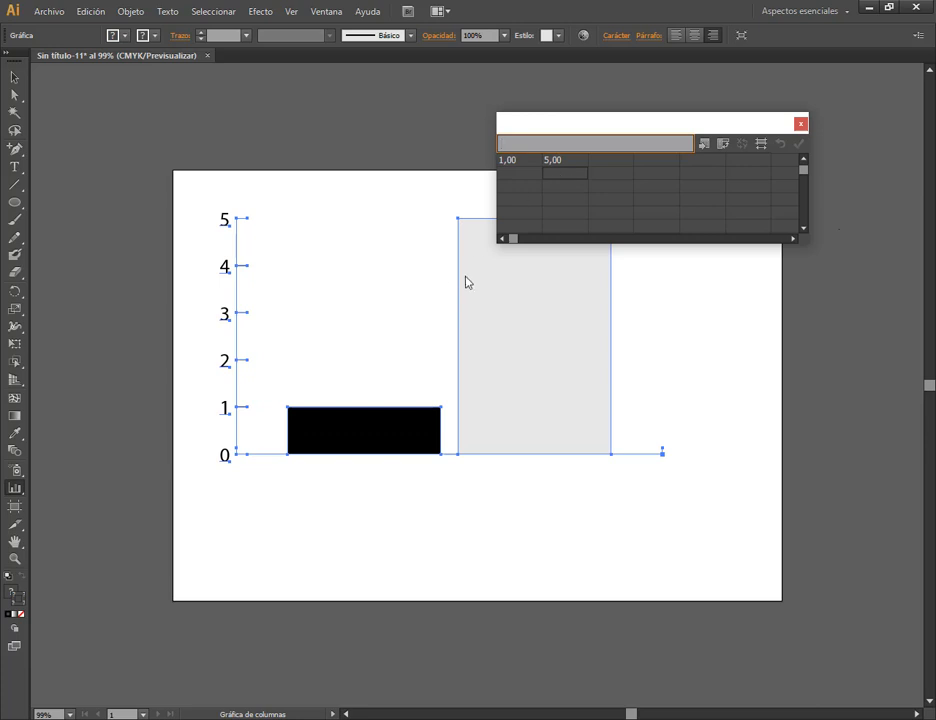
pyautogui.click(799, 124)
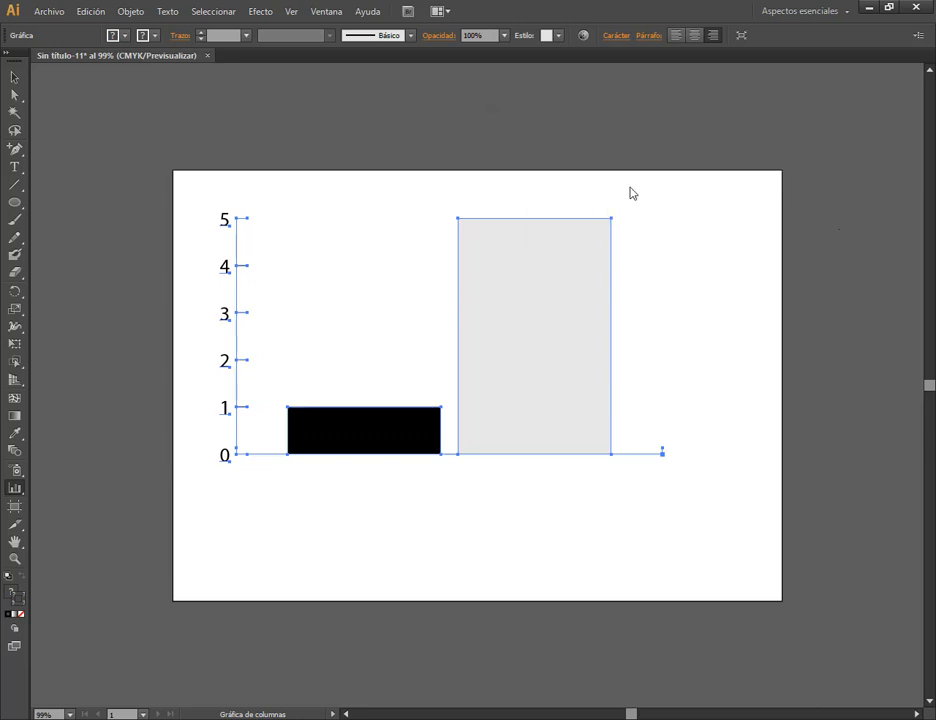
# Change the selected column graph's type to a horizontal bar graph.
pyautogui.click(14, 78)
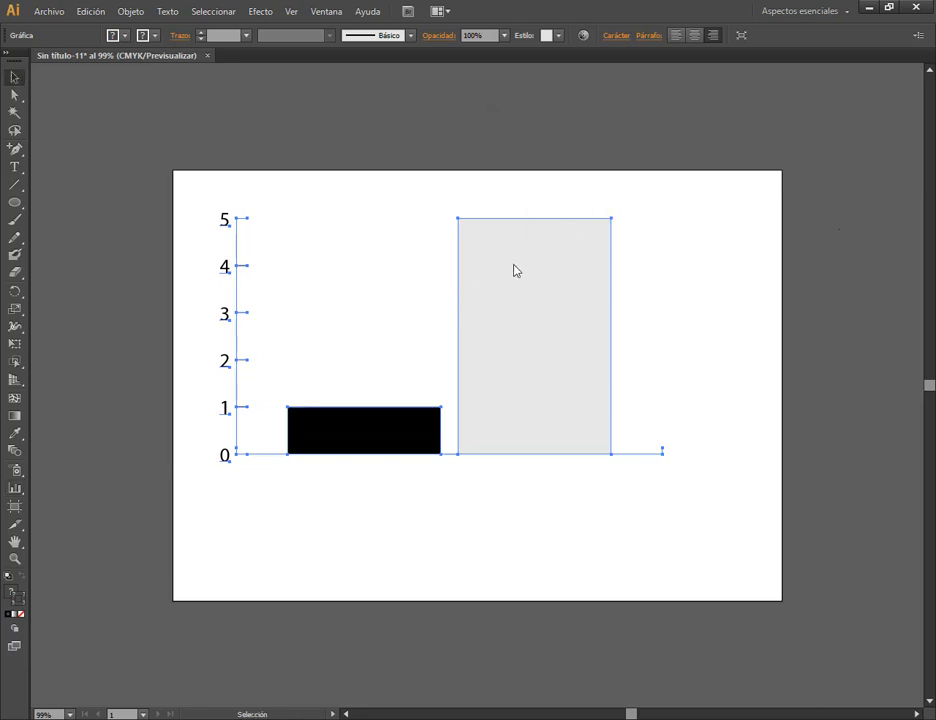
pyautogui.click(520, 200)
pyautogui.click(503, 292)
pyautogui.rightClick(487, 290)
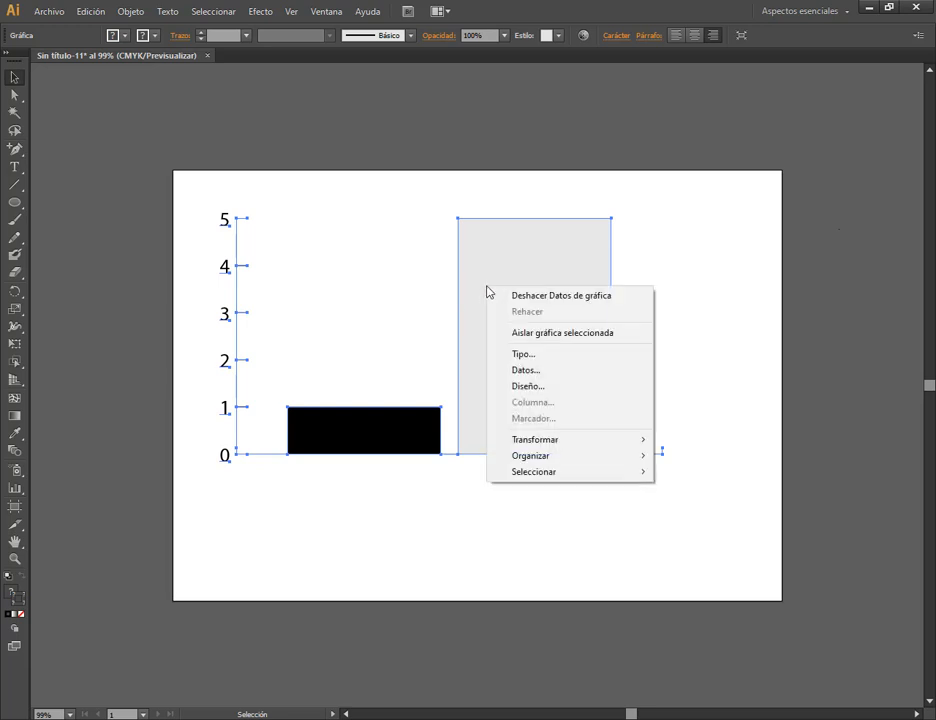
pyautogui.click(528, 362)
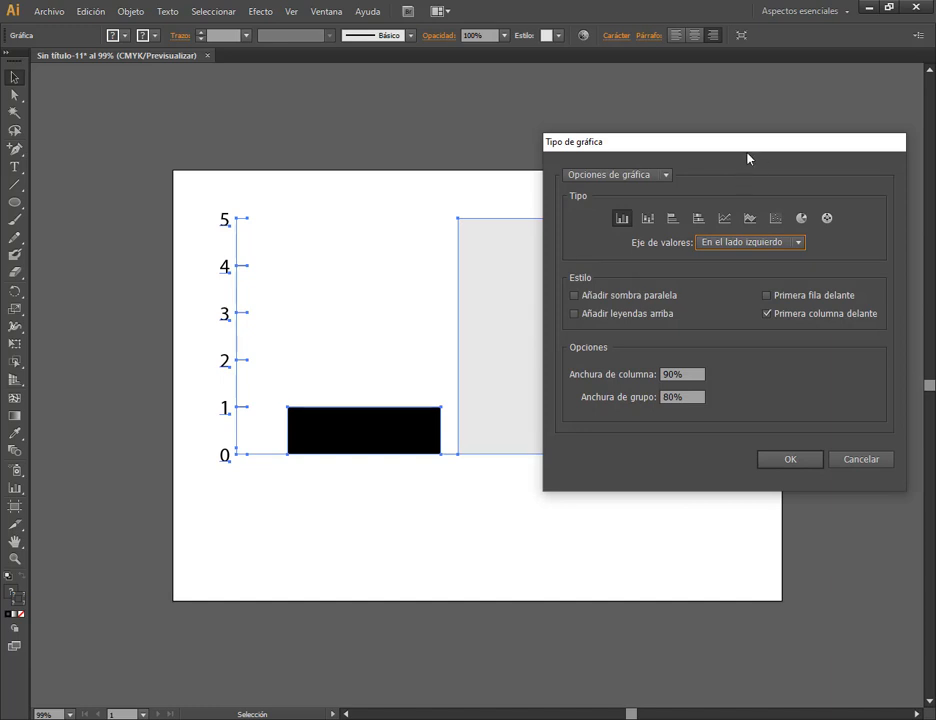
pyautogui.moveTo(738, 141); pyautogui.dragTo(739, 34)
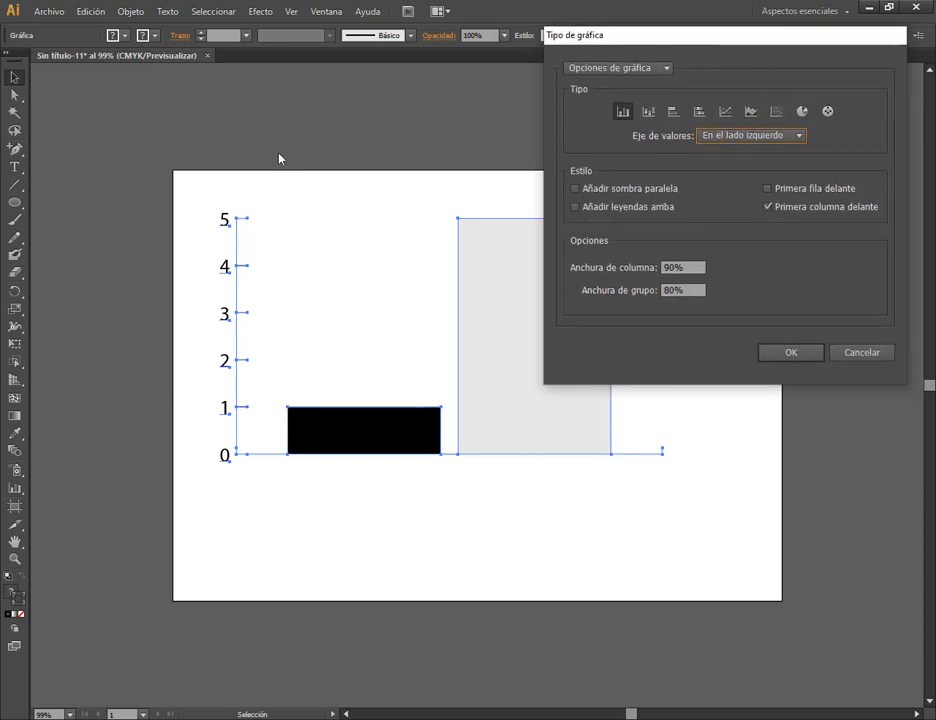
pyautogui.click(674, 112)
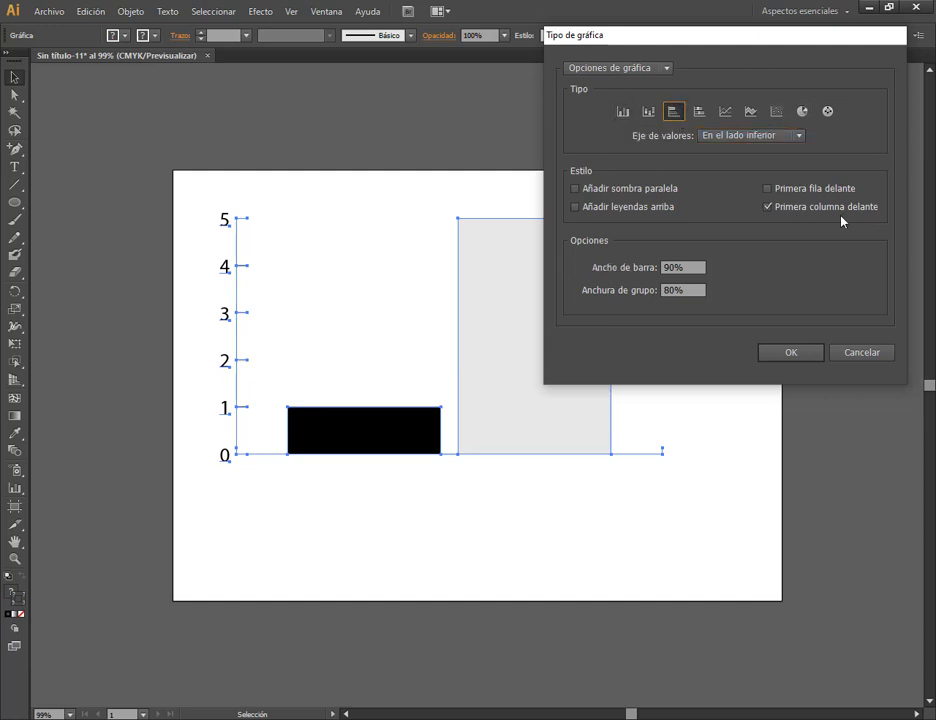
pyautogui.click(795, 354)
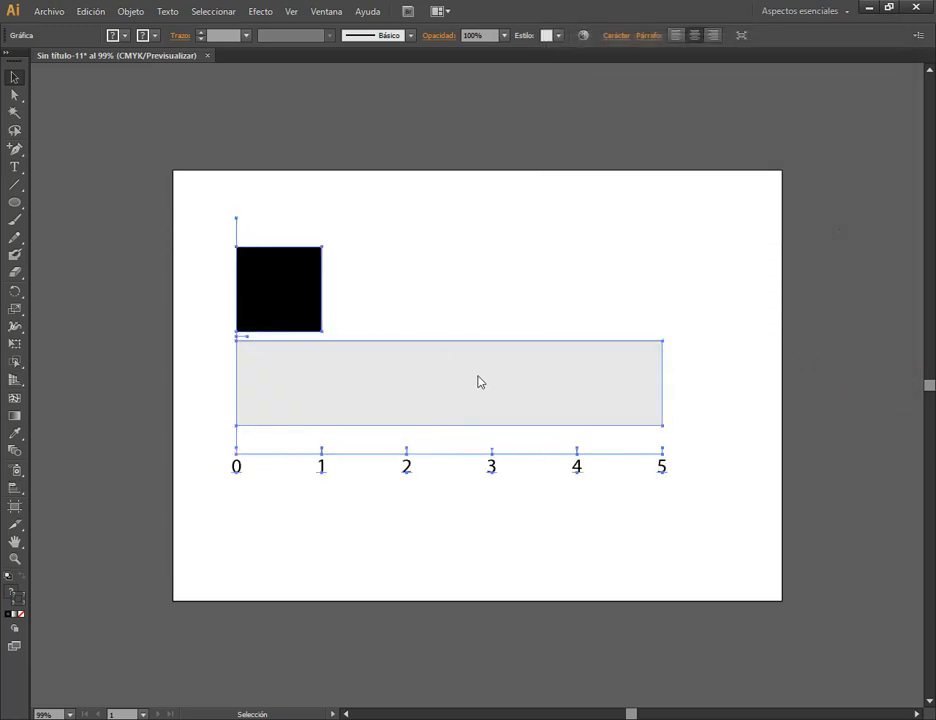
# Undo the change of graph type to horizontal bars.
pyautogui.rightClick(527, 399)
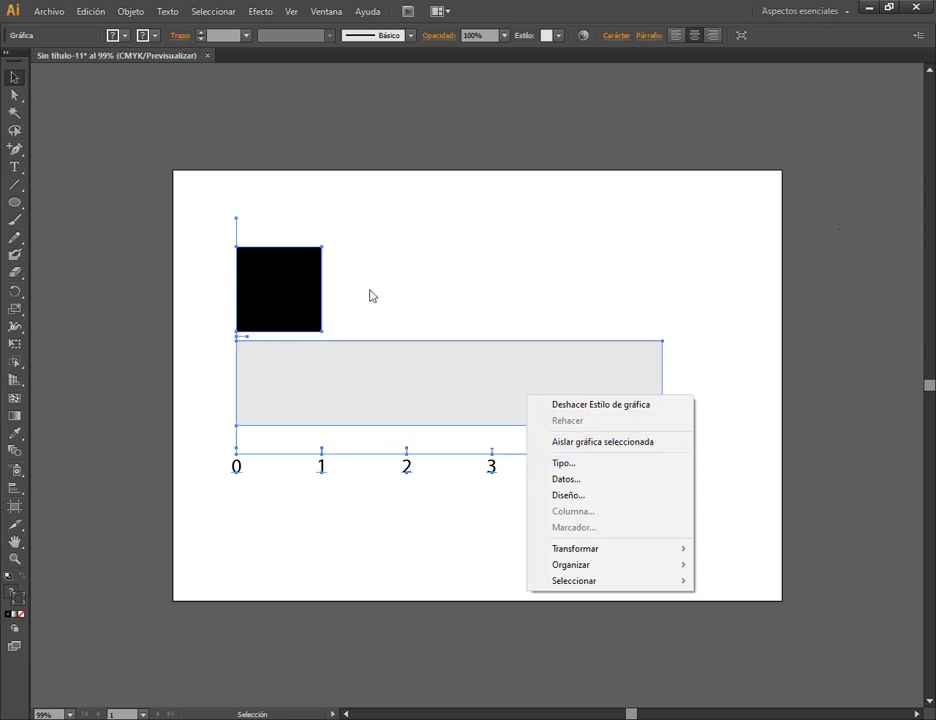
pyautogui.click(414, 251)
pyautogui.hotkey('ctrl', 'z')
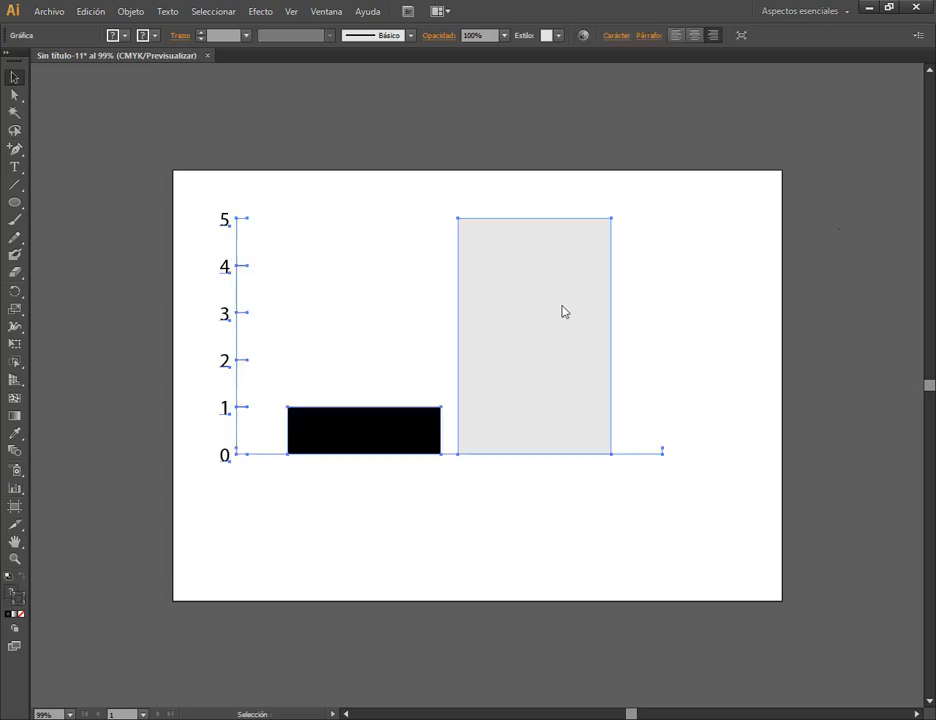
pyautogui.rightClick(555, 387)
pyautogui.click(719, 232)
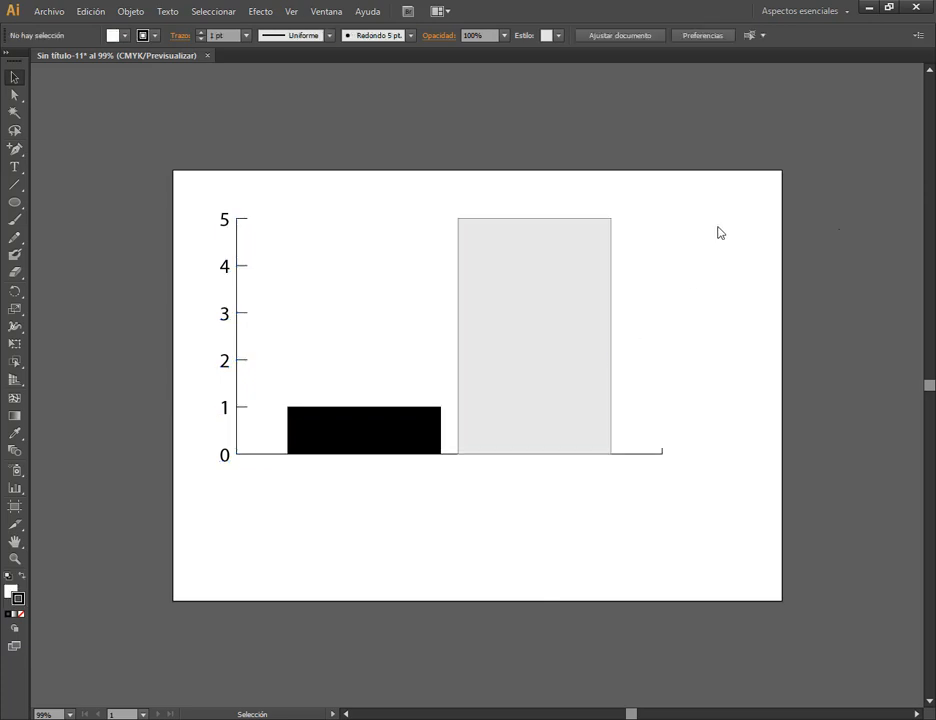
pyautogui.rightClick(574, 274)
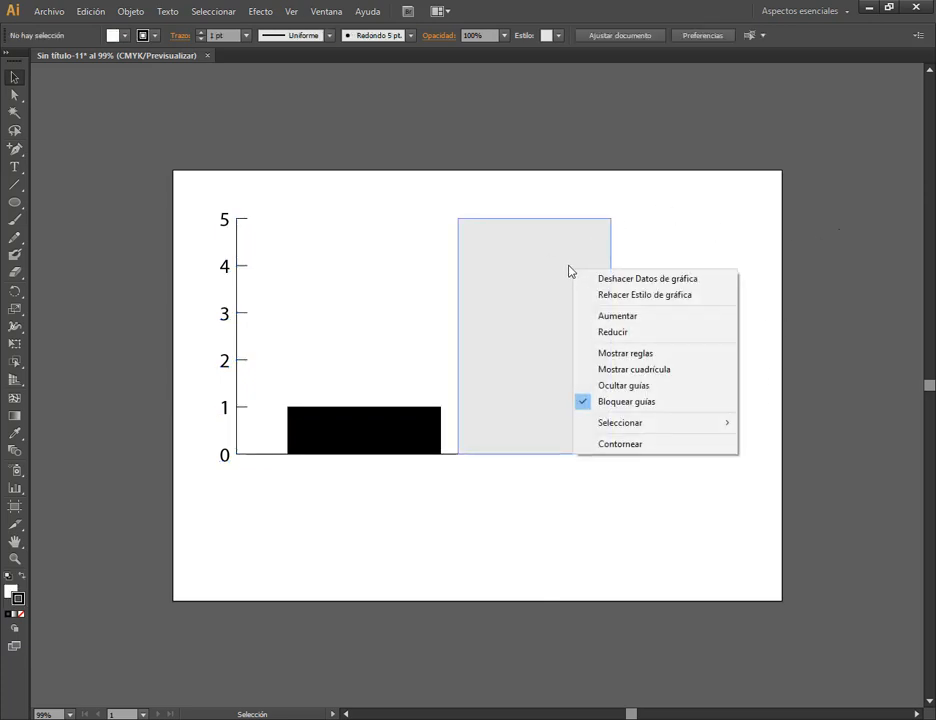
pyautogui.click(495, 510)
pyautogui.click(531, 420)
pyautogui.rightClick(495, 309)
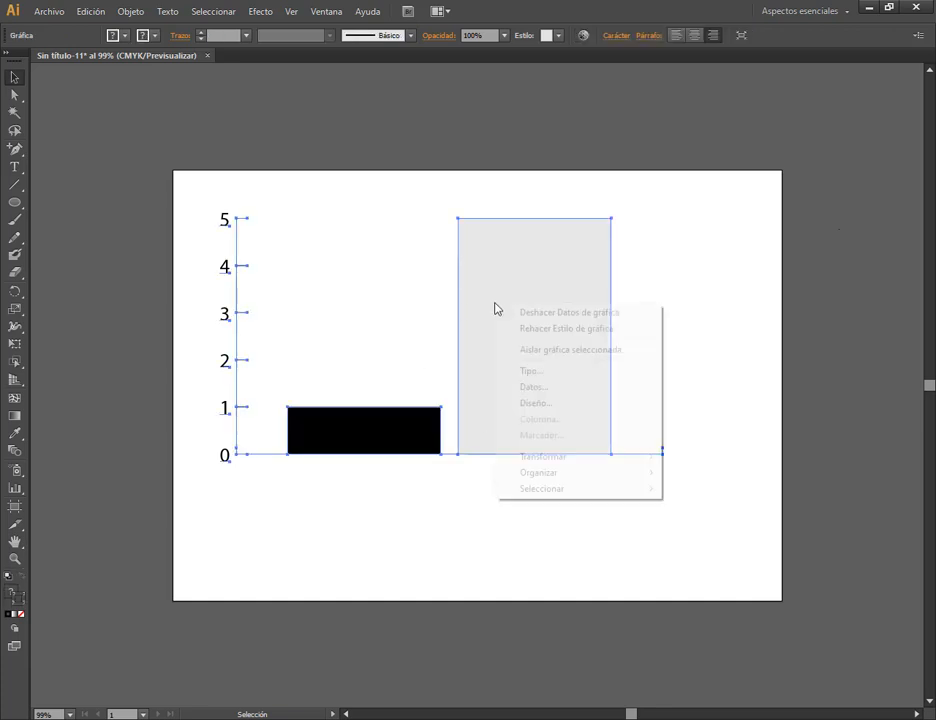
pyautogui.click(395, 570)
pyautogui.click(519, 347)
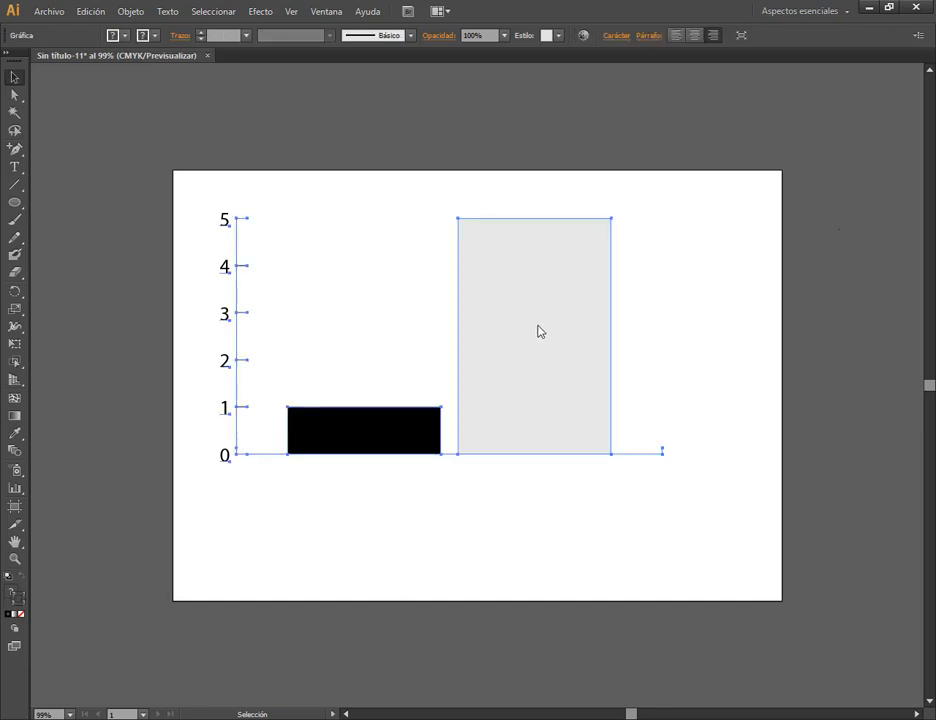
# Reopen the column graph's data and clear both values in the first row.
pyautogui.rightClick(535, 327)
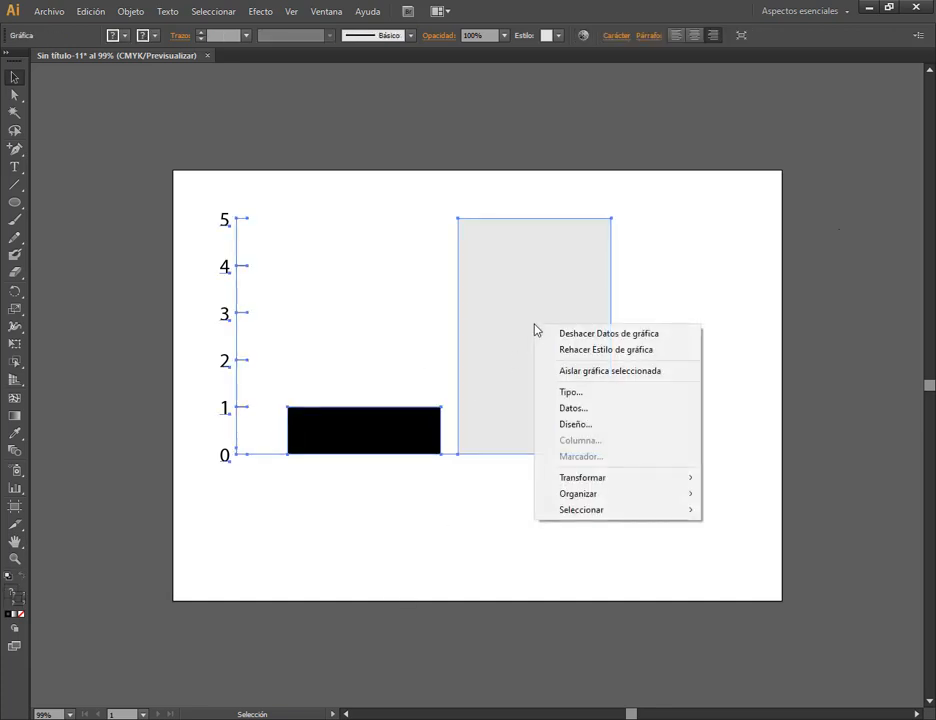
pyautogui.click(580, 415)
pyautogui.moveTo(631, 132); pyautogui.dragTo(674, 166)
pyautogui.click(632, 218)
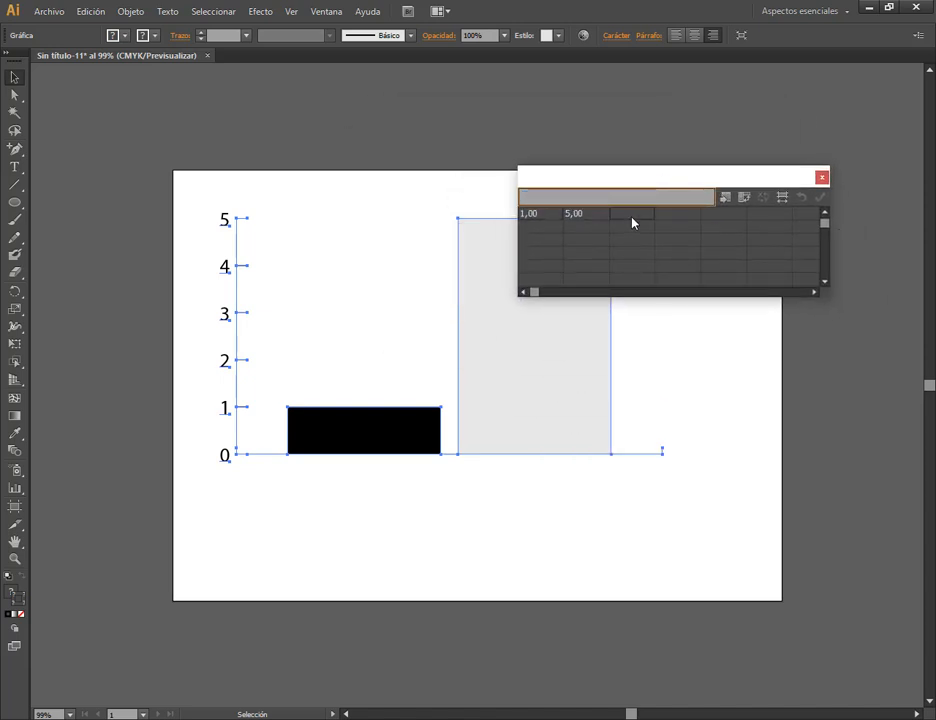
pyautogui.click(592, 216)
pyautogui.click(658, 218)
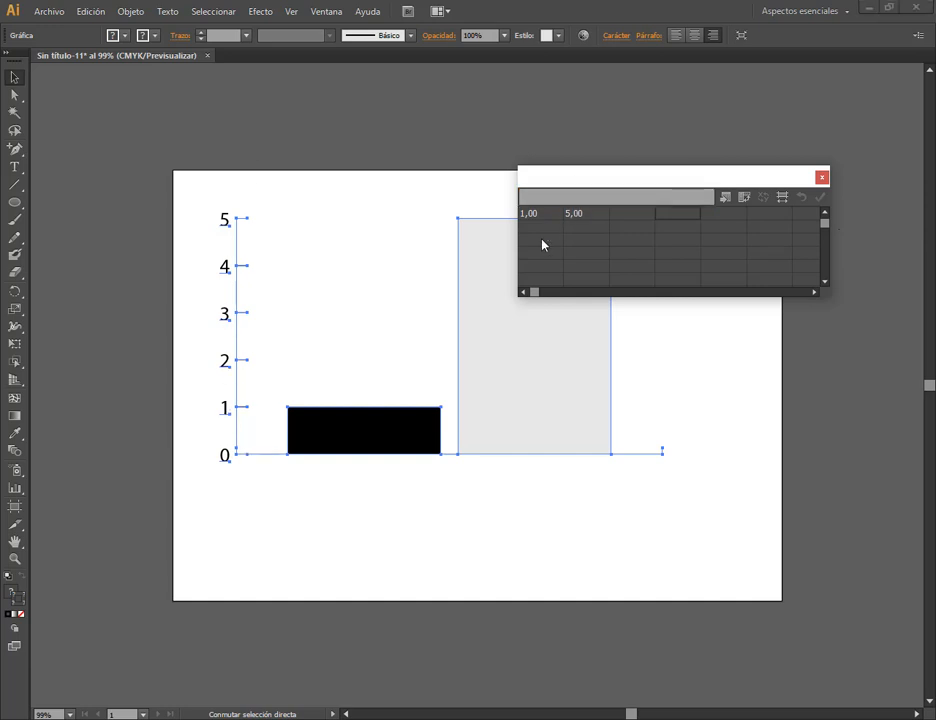
pyautogui.moveTo(236, 451); pyautogui.dragTo(680, 486)
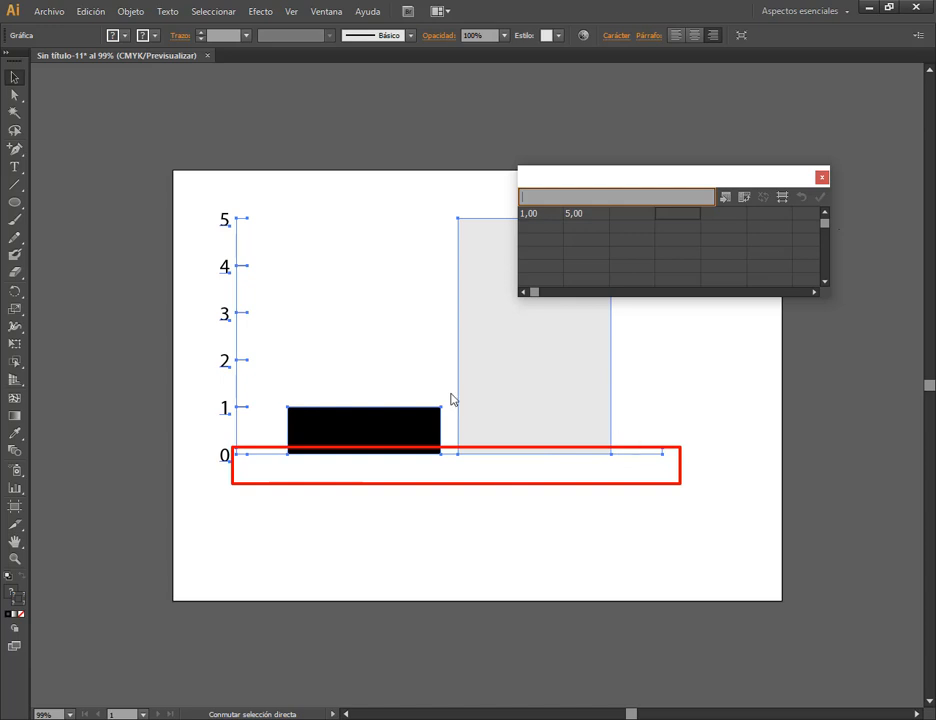
pyautogui.click(575, 216)
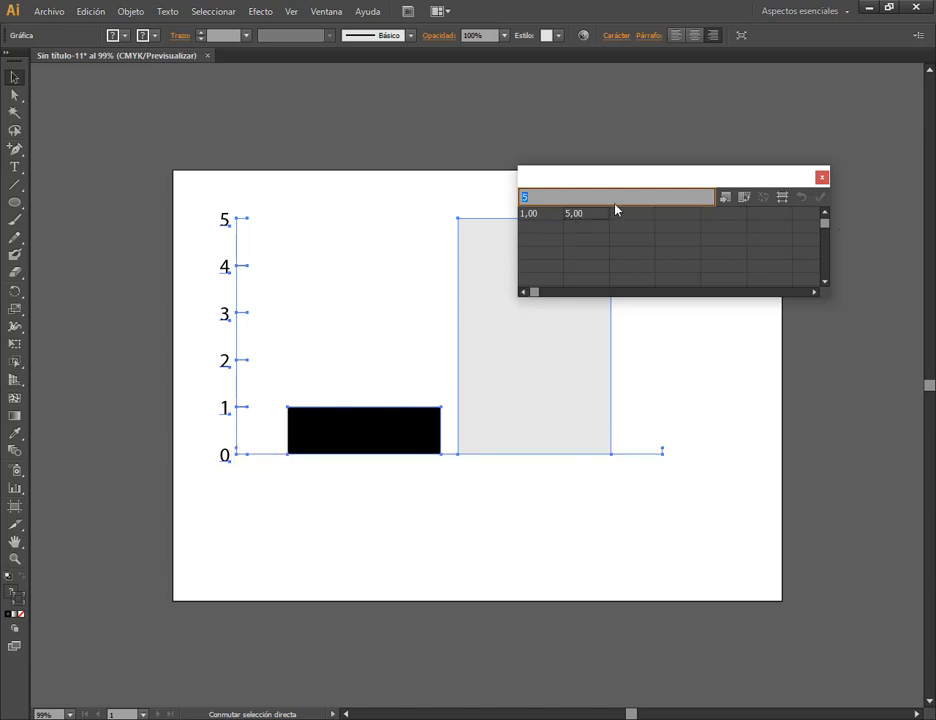
pyautogui.press('BackSpace')
pyautogui.press('Left')
pyautogui.press('BackSpace')
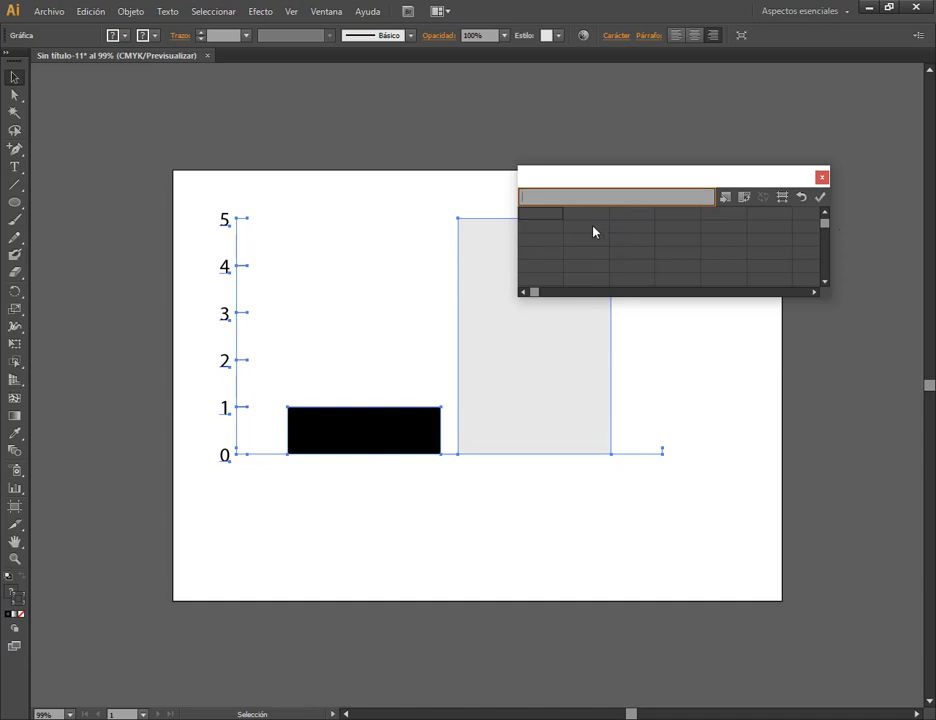
# Enter Producto1, Producto2 and Producto3 as row labels down the first column of the graph data.
pyautogui.write('P')
pyautogui.write('obal')
pyautogui.press('BackSpace')
pyautogui.press('BackSpace')
pyautogui.press('BackSpace')
pyautogui.press('BackSpace')
pyautogui.press('BackSpace')
pyautogui.write('Producto1')
pyautogui.press('Return')
pyautogui.write('Producto2')
pyautogui.press('Return')
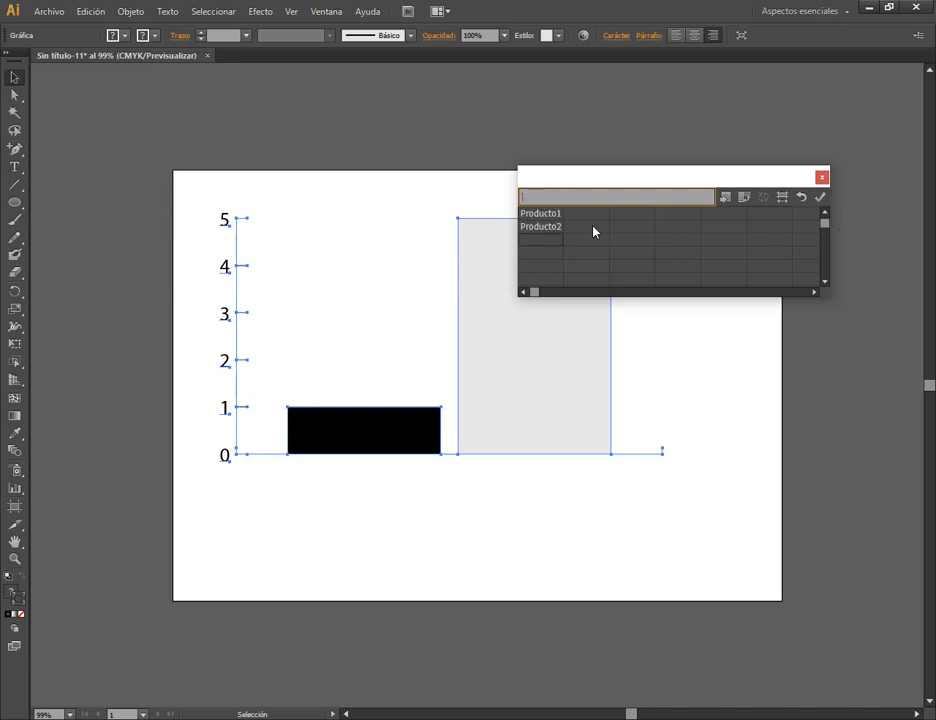
pyautogui.write('Producto3')
pyautogui.press('Return')
# Enter 8, 12 and 15 as values for Producto1, Producto2 and Producto3, apply them and move the data window up.
pyautogui.click(582, 215)
pyautogui.write('8')
pyautogui.press('KP_Enter')
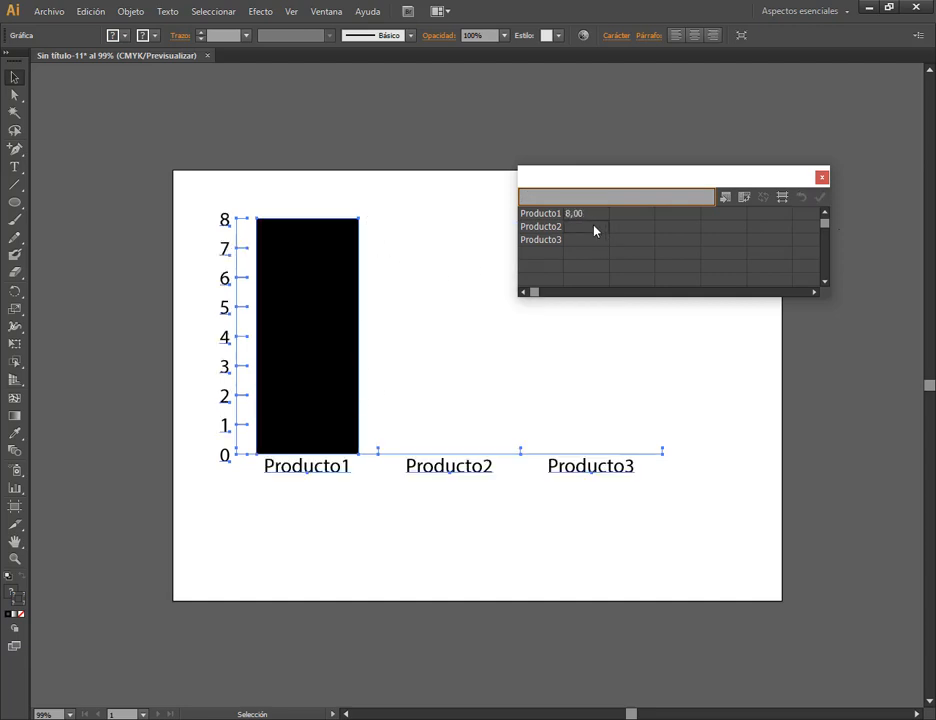
pyautogui.write('12')
pyautogui.press('KP_Enter')
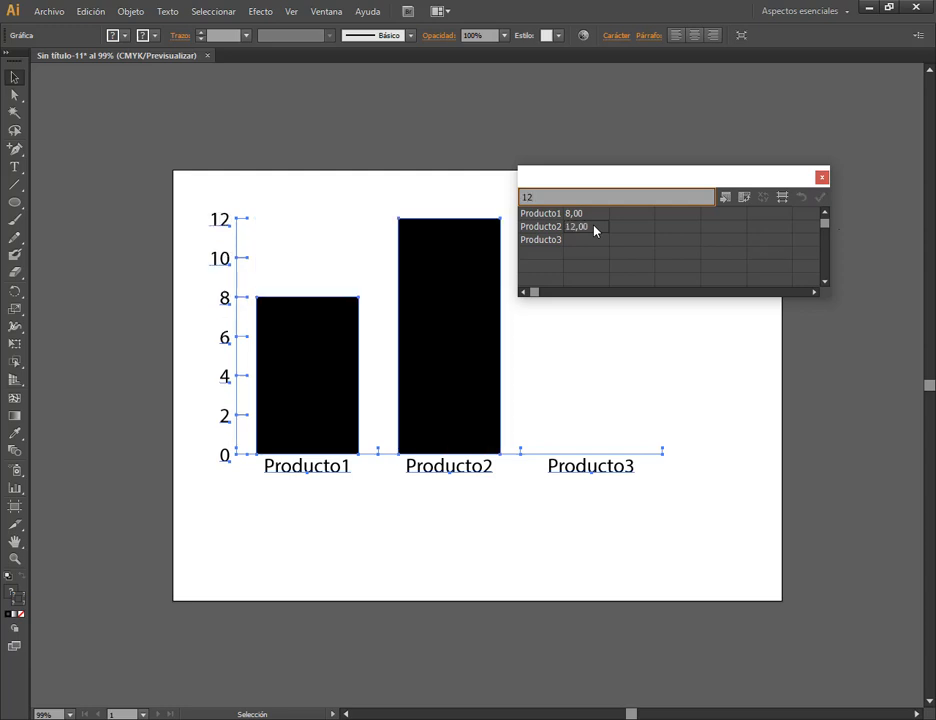
pyautogui.click(600, 240)
pyautogui.write('15')
pyautogui.press('Return')
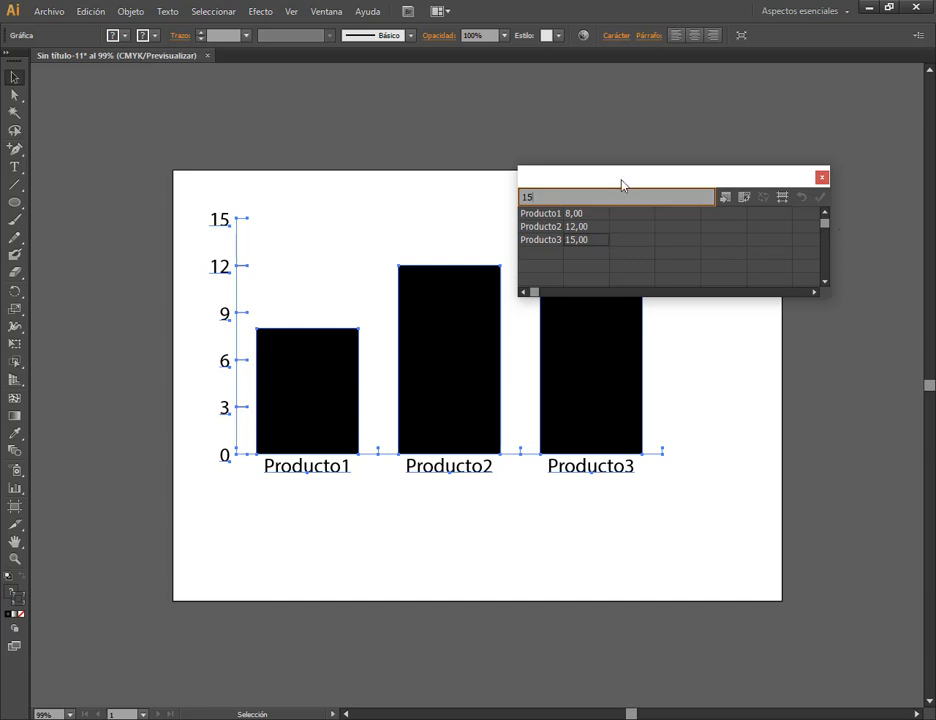
pyautogui.moveTo(620, 182); pyautogui.dragTo(612, 89)
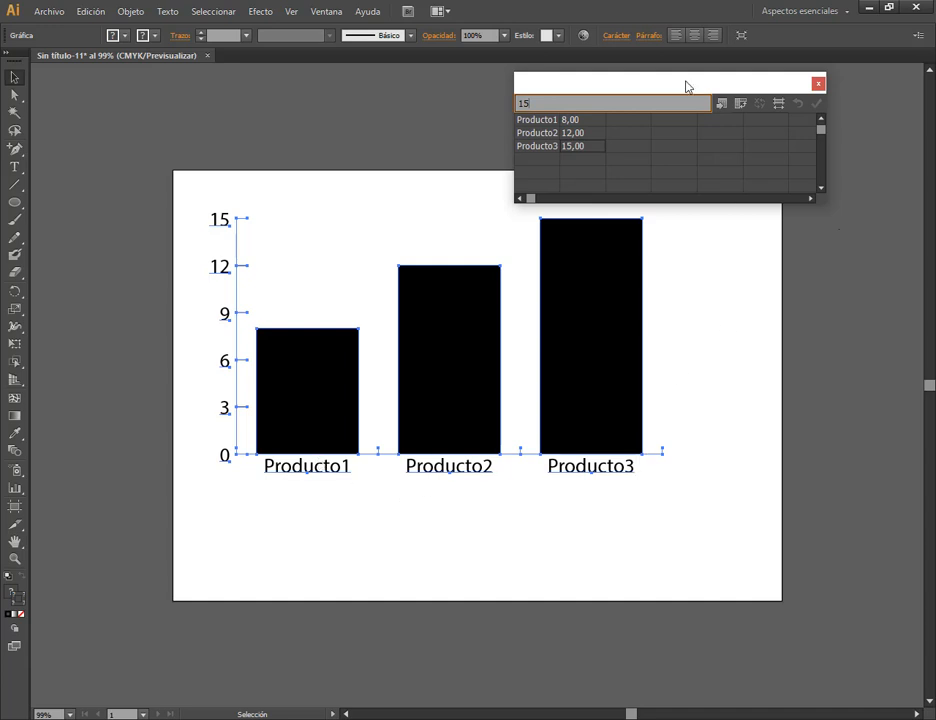
# Reselect the product graph, close its data window and open its graph design settings.
pyautogui.click(681, 297)
pyautogui.rightClick(625, 324)
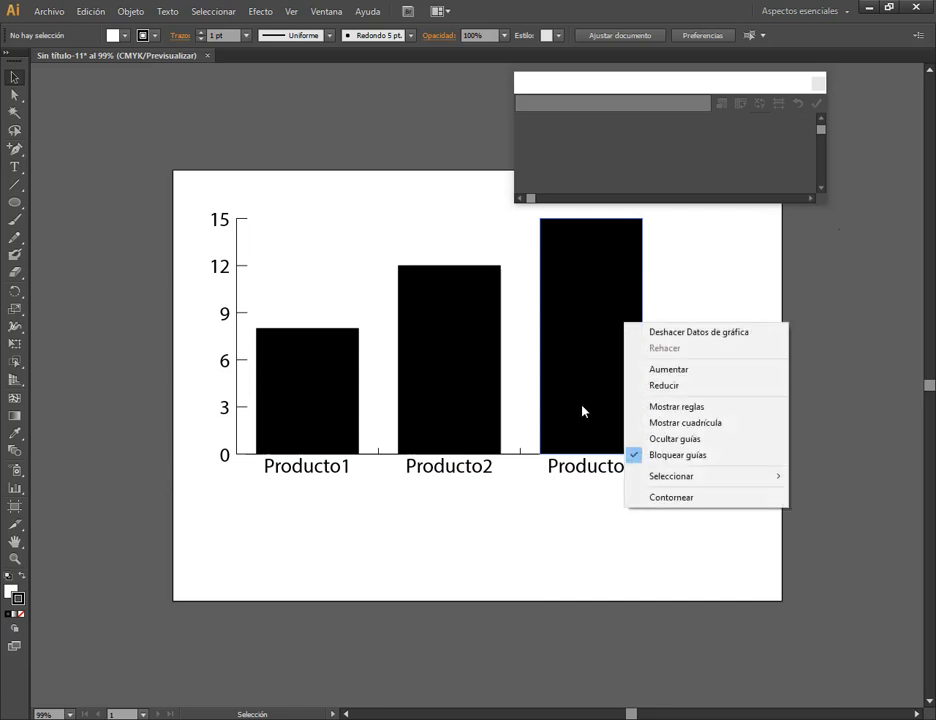
pyautogui.click(517, 577)
pyautogui.click(563, 400)
pyautogui.rightClick(598, 416)
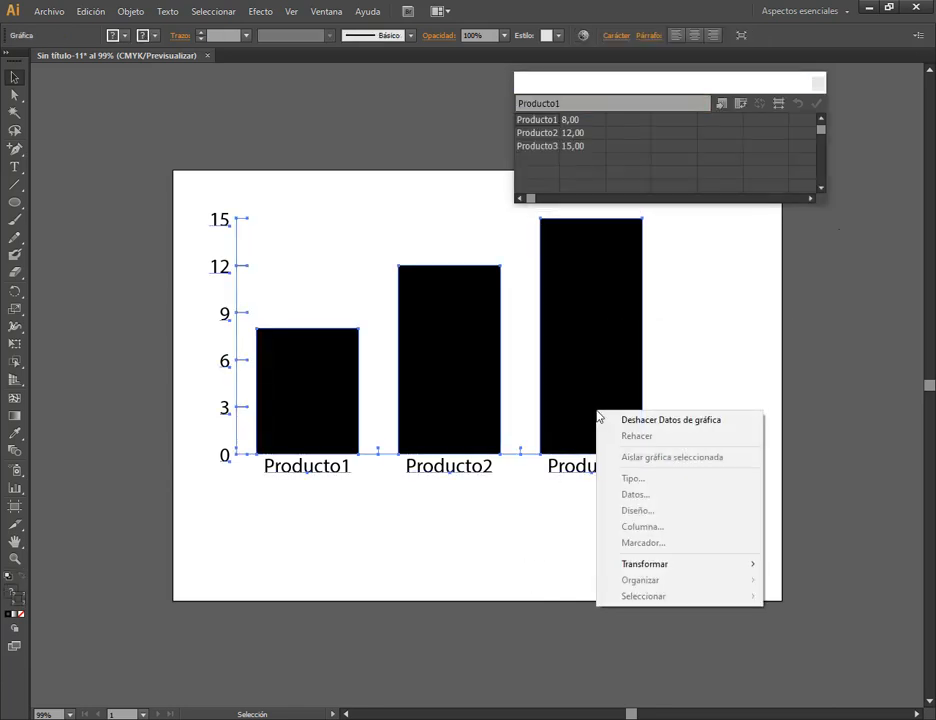
pyautogui.rightClick(427, 368)
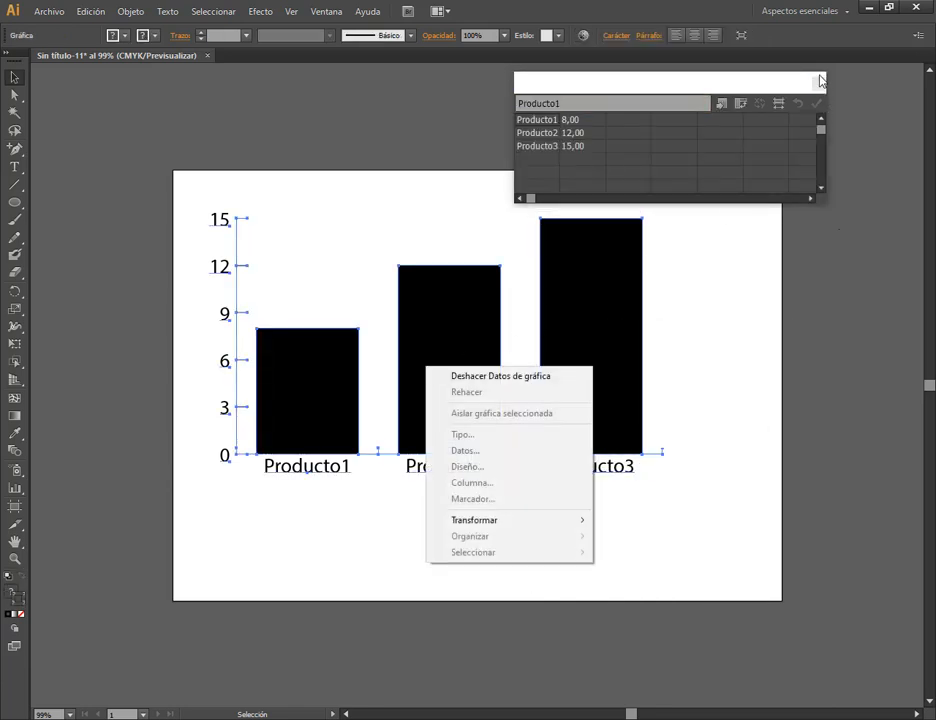
pyautogui.click(820, 80)
pyautogui.click(820, 80)
pyautogui.rightClick(479, 335)
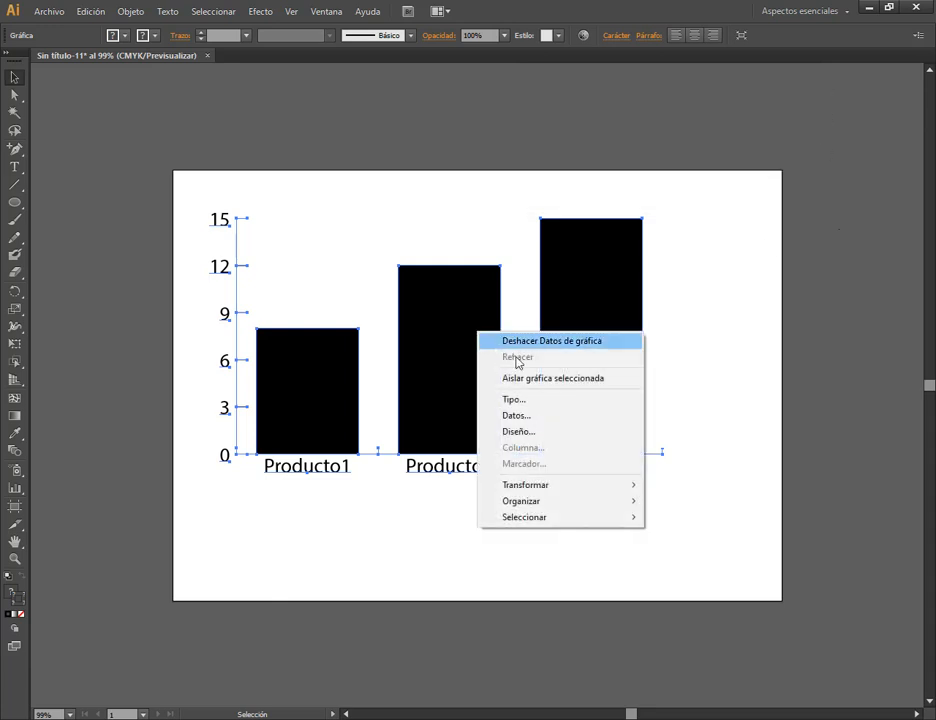
pyautogui.click(553, 432)
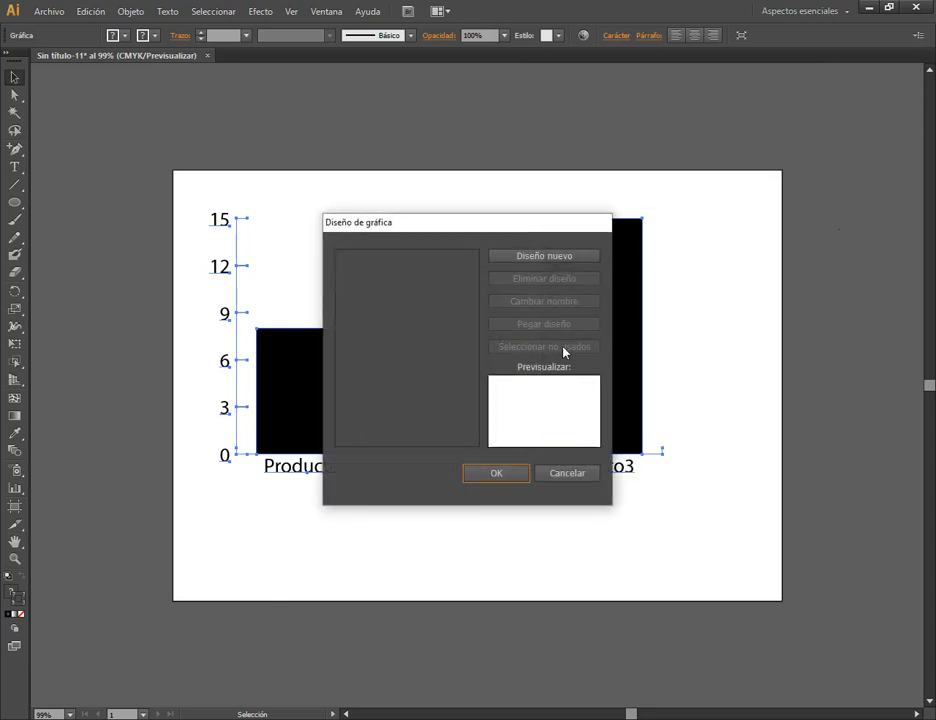
# Close the graph design settings without changes and convert the product column graph into a horizontal bar graph.
pyautogui.click(562, 474)
pyautogui.rightClick(478, 352)
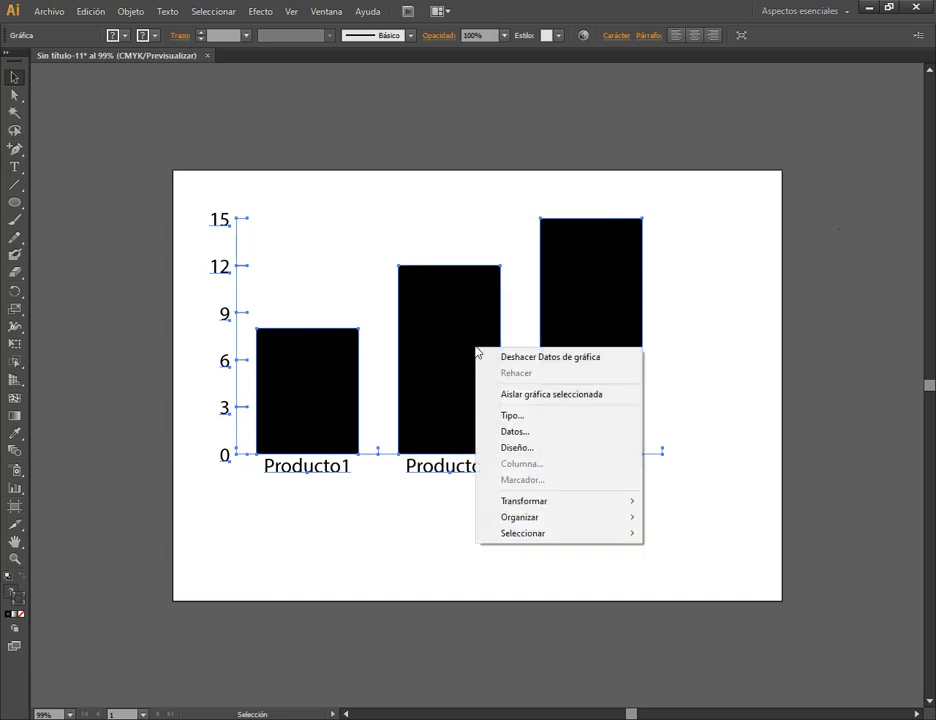
pyautogui.click(510, 415)
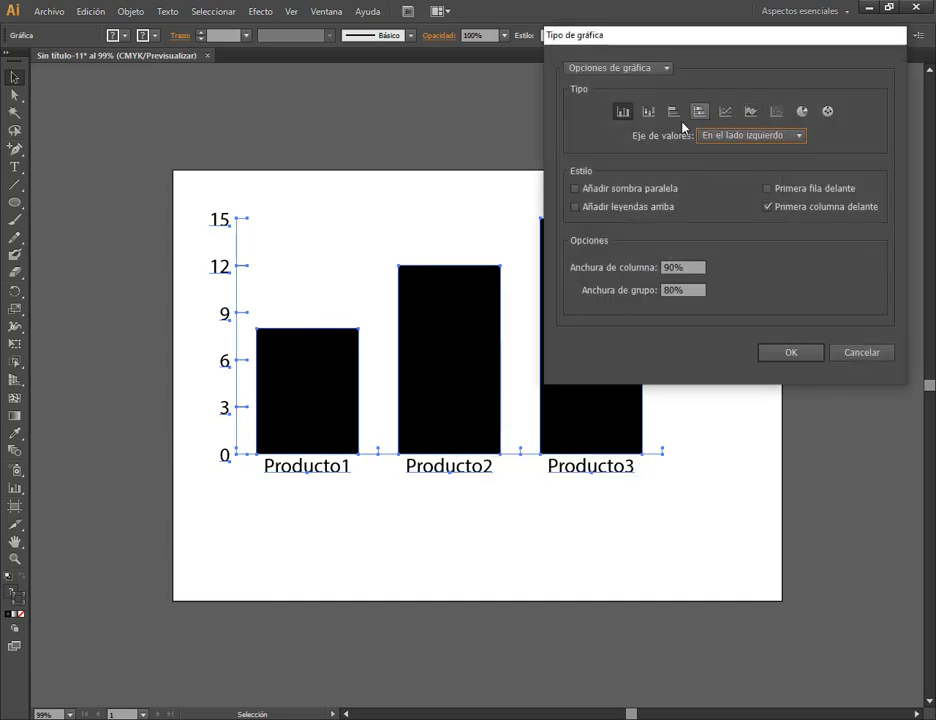
pyautogui.click(673, 111)
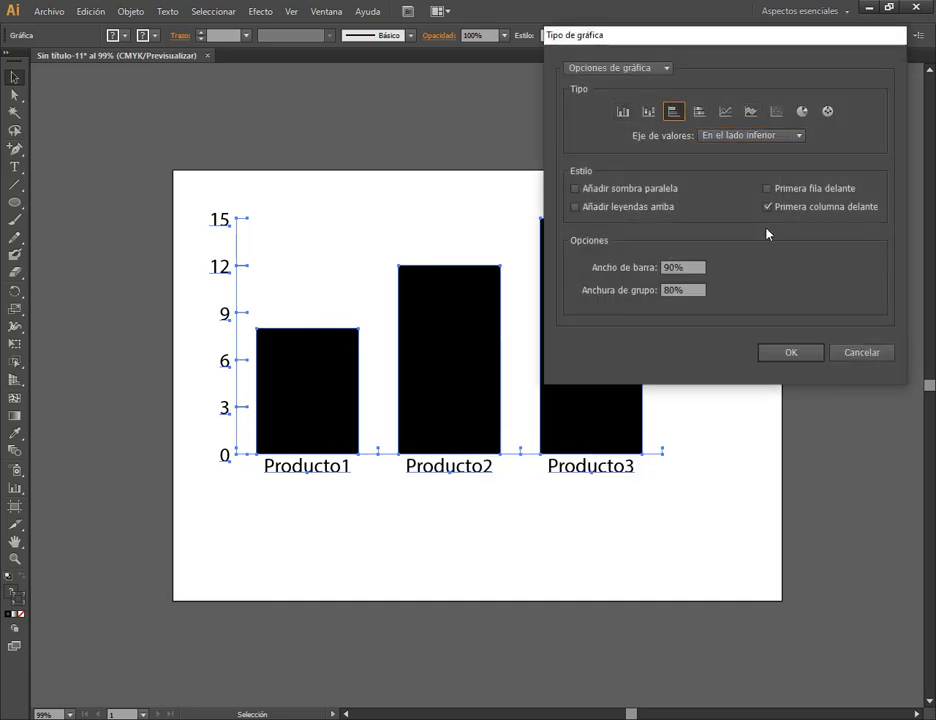
pyautogui.click(790, 352)
# Change the product graph's type from horizontal bars to a pie graph.
pyautogui.rightClick(499, 349)
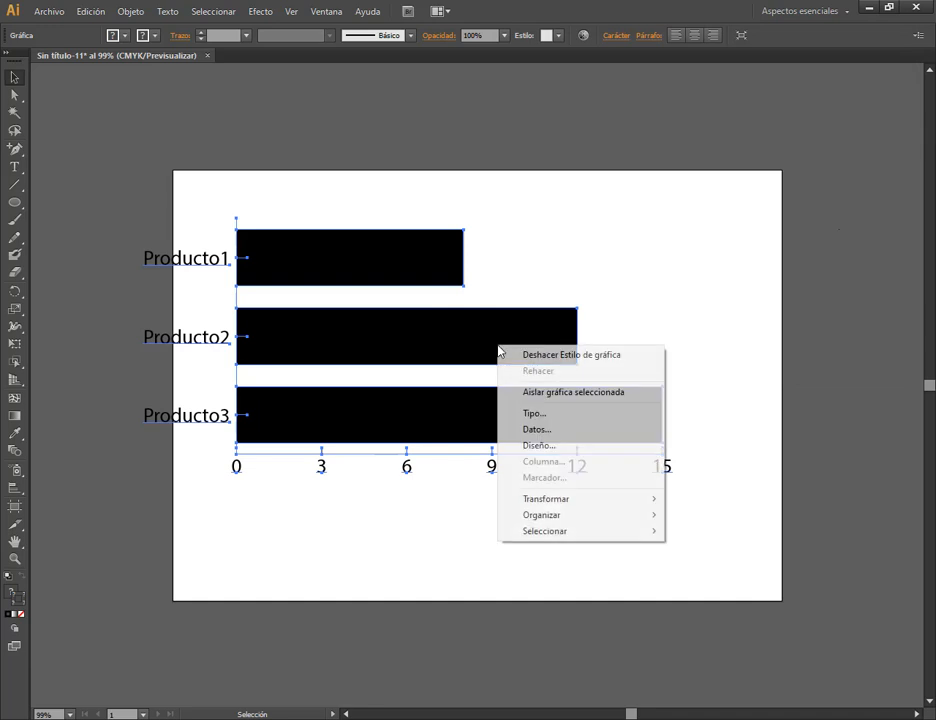
pyautogui.click(570, 414)
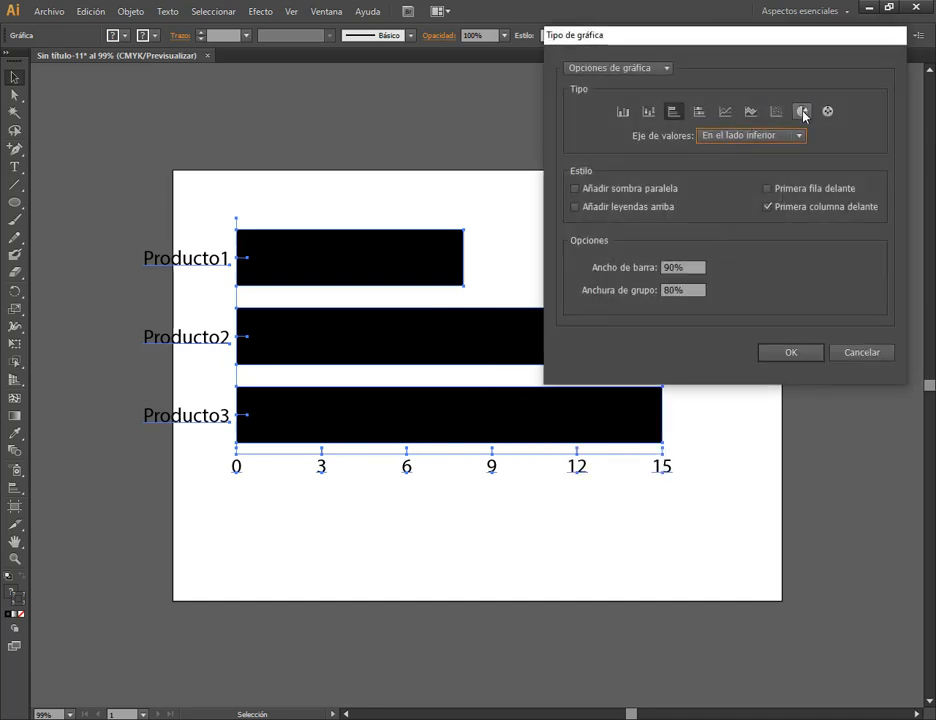
pyautogui.click(802, 111)
pyautogui.click(790, 352)
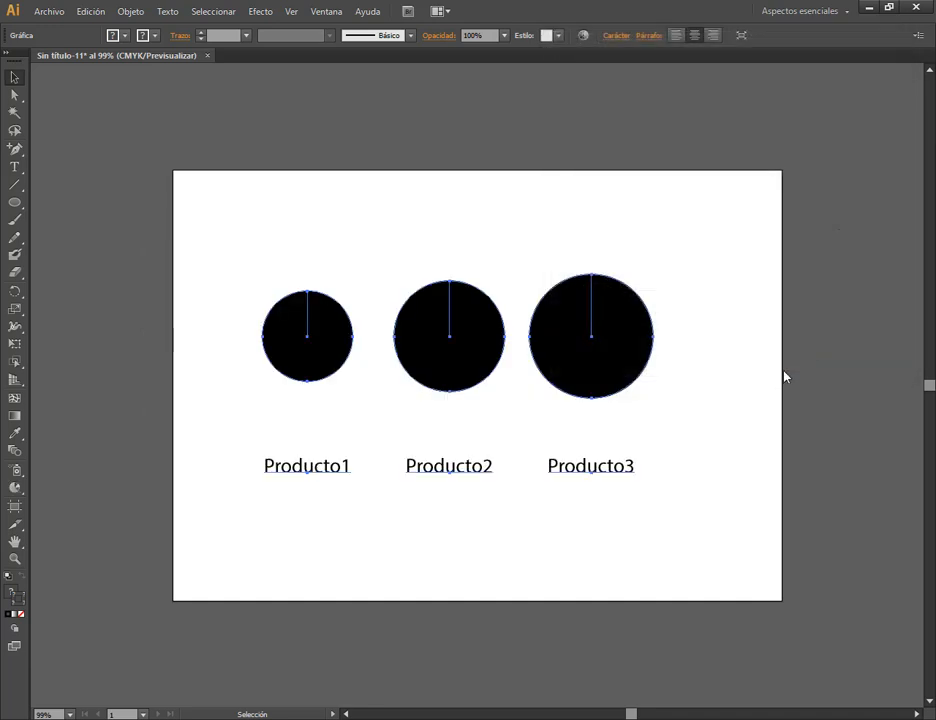
# Change the product graph's type from pie to radar and deselect it.
pyautogui.rightClick(630, 326)
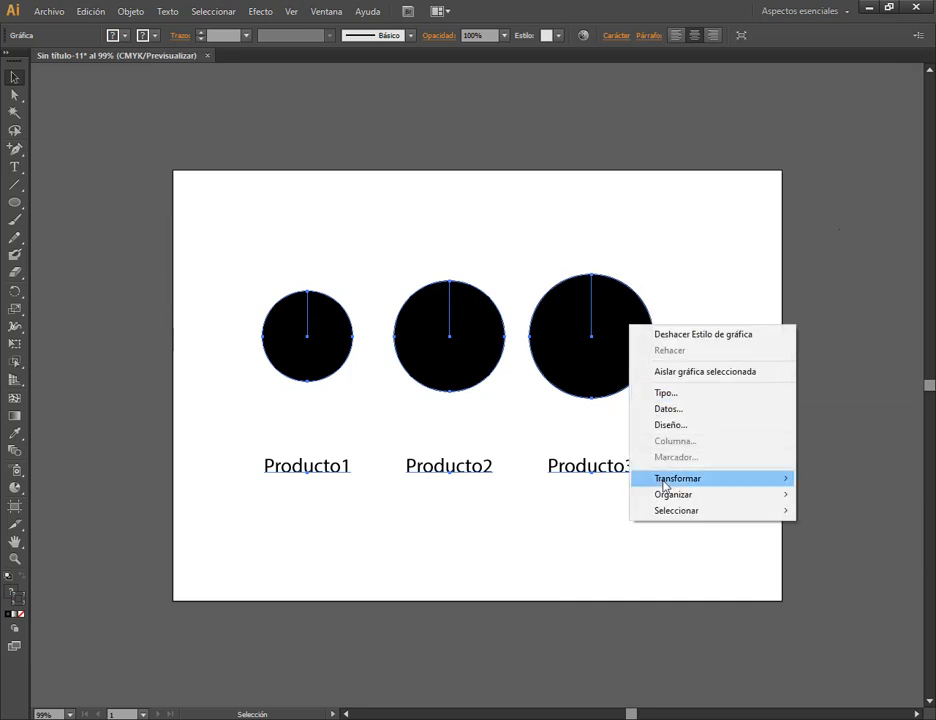
pyautogui.click(687, 393)
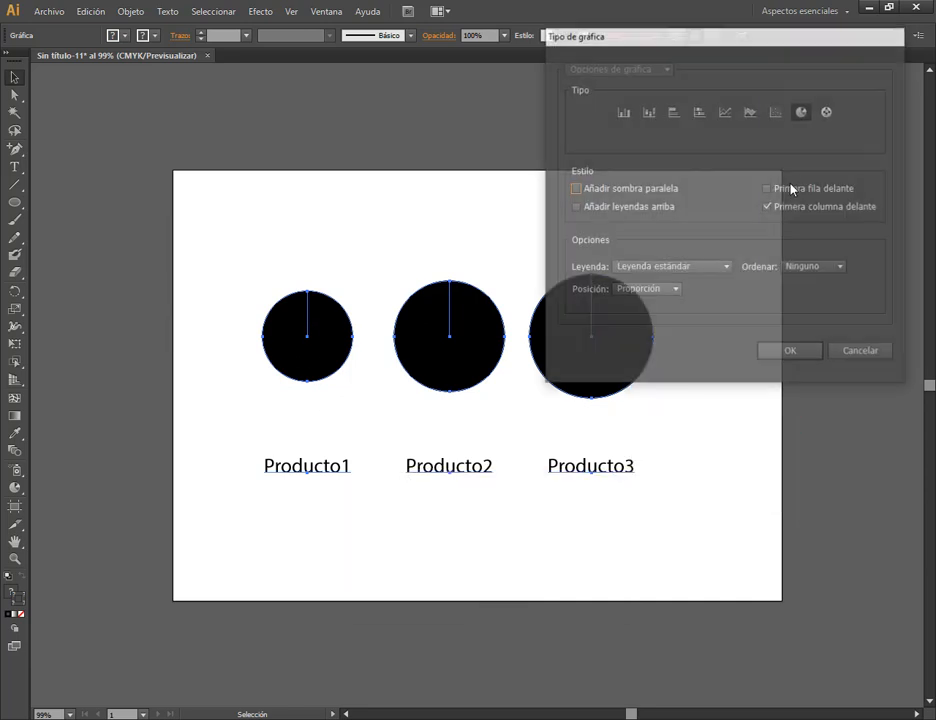
pyautogui.click(827, 113)
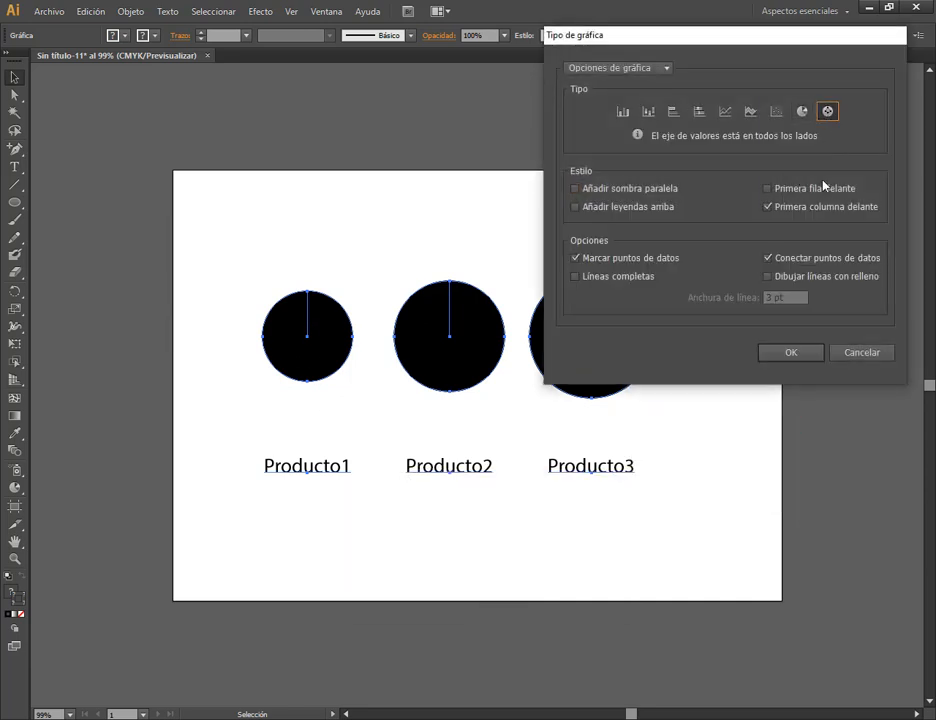
pyautogui.click(790, 352)
pyautogui.click(595, 531)
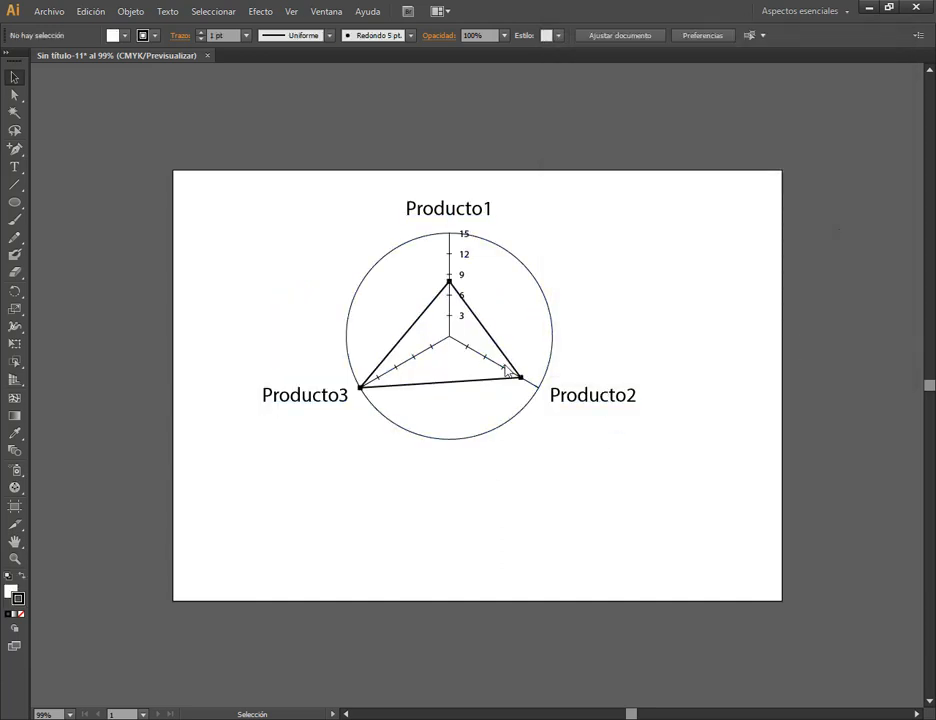
# Switch the radar graph of products back to the column graph type with the value axis on the left side.
pyautogui.rightClick(507, 372)
pyautogui.click(537, 434)
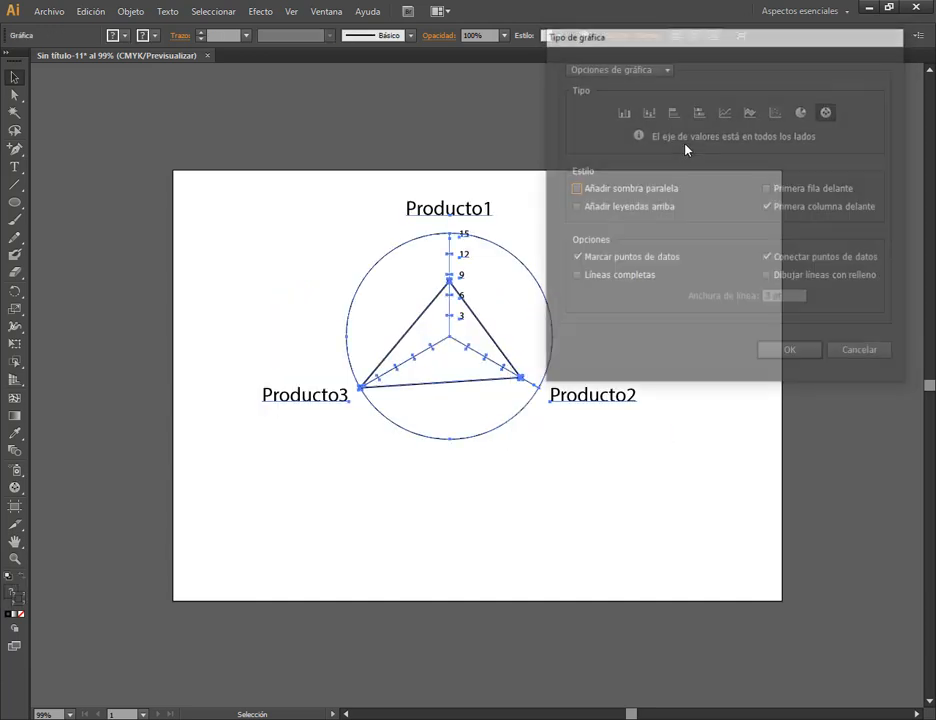
pyautogui.click(622, 111)
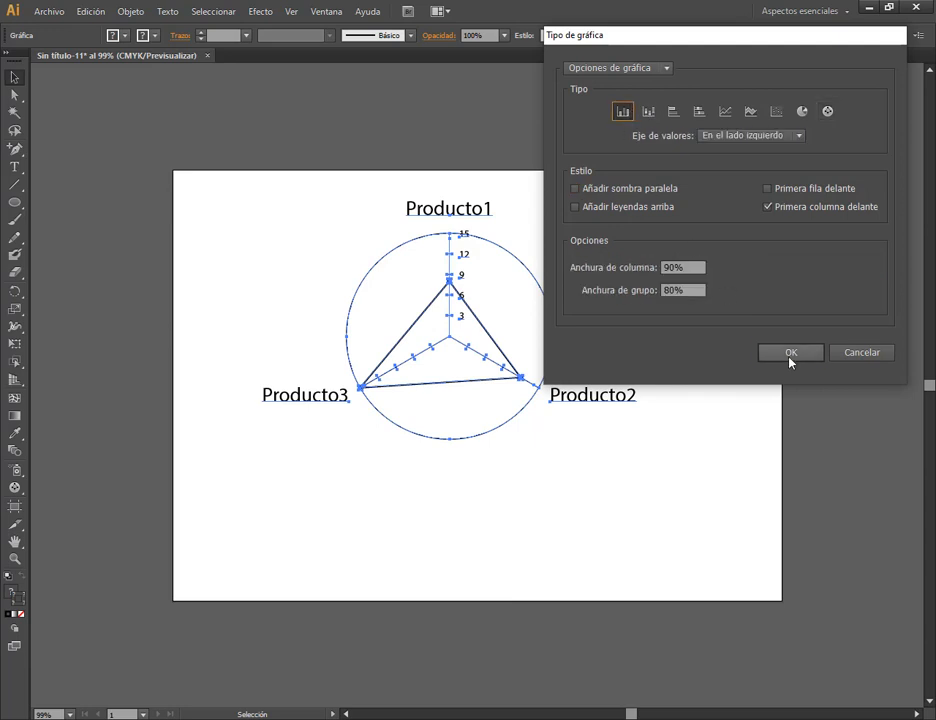